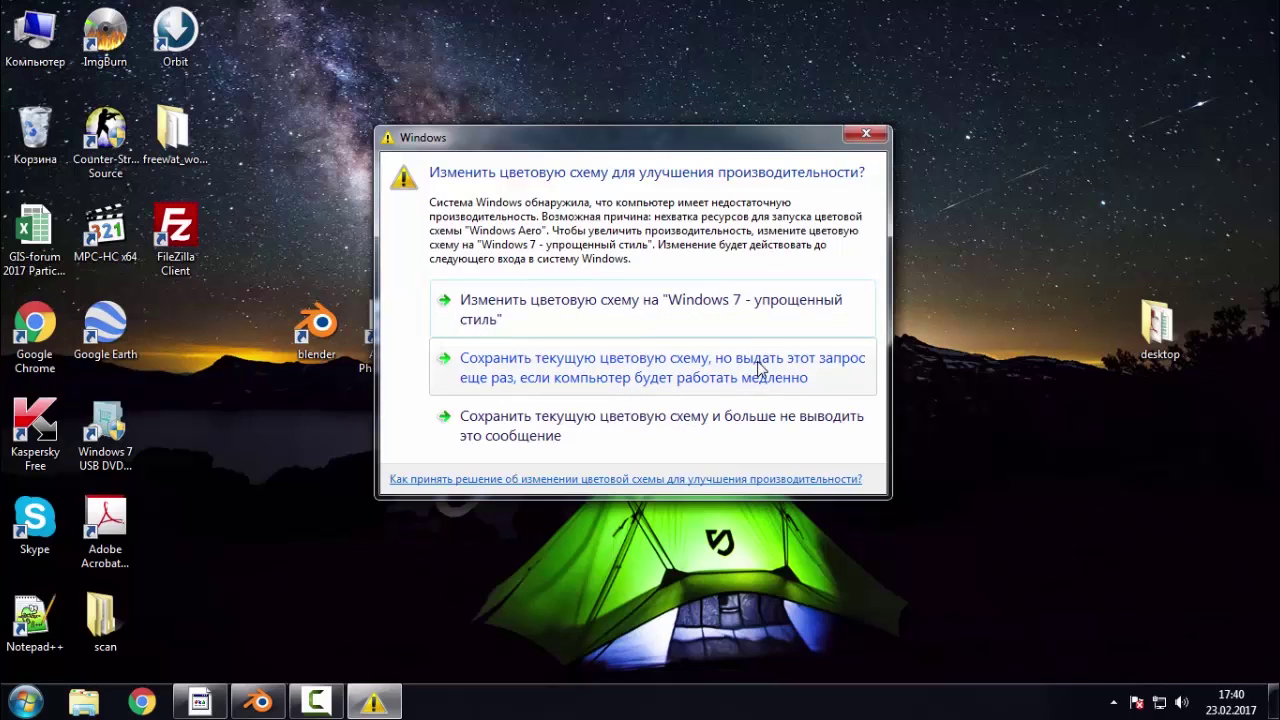
Step: Change the Windows colour scheme to the simplified Windows 7 style and switch to the demo.psx project in Agisoft PhotoScan
left_click(745, 321)
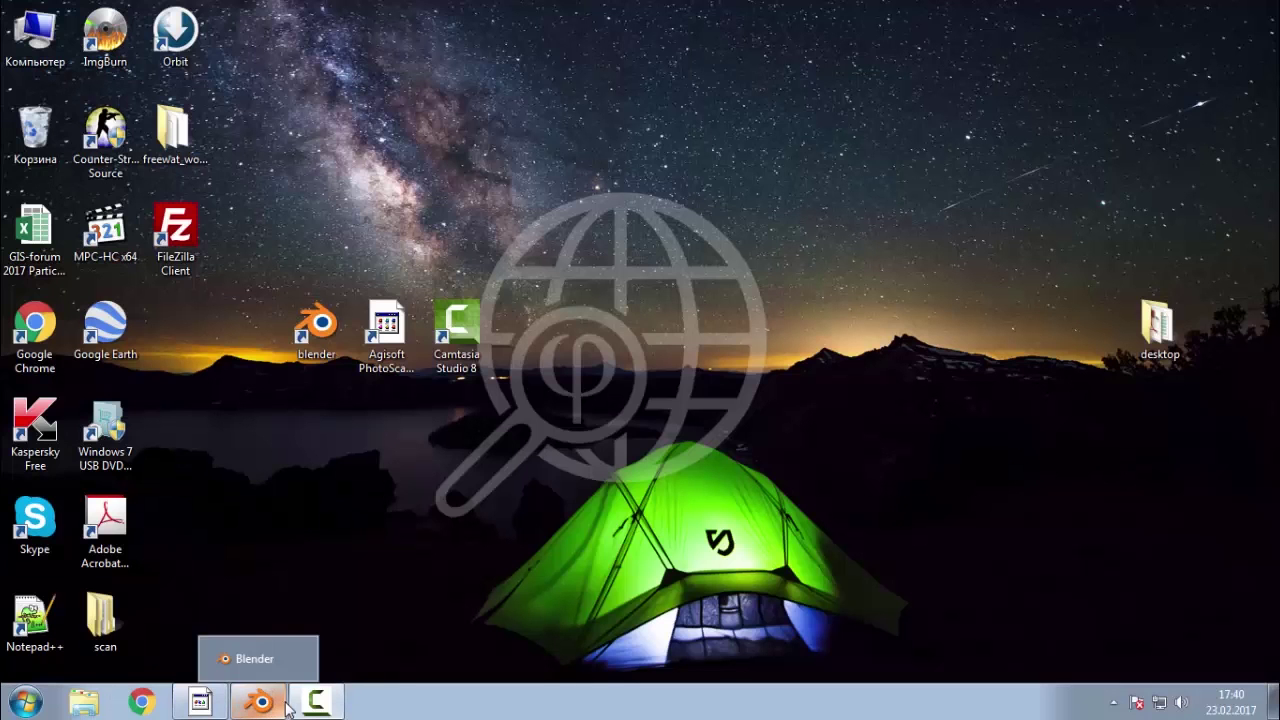
left_click(200, 702)
left_click(424, 571)
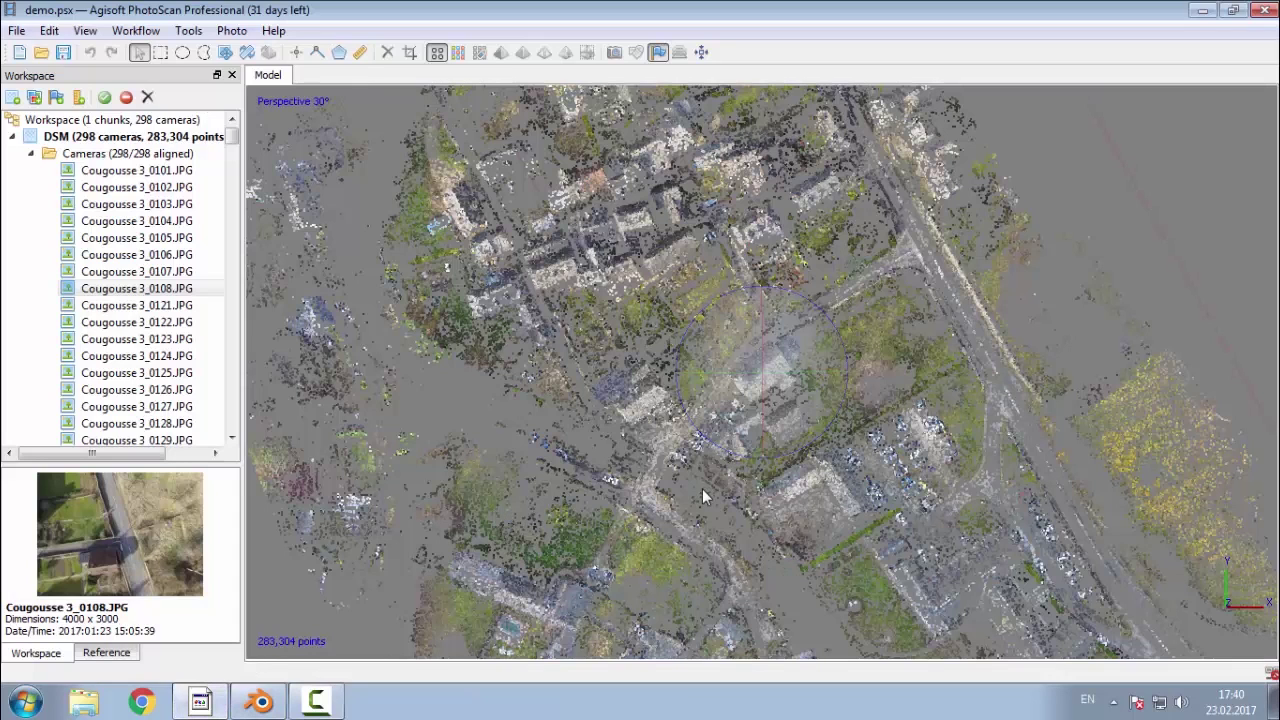
Step: Examine the full extent of the sparse point cloud from an oblique angle
scroll(720, 330, "down", 10)
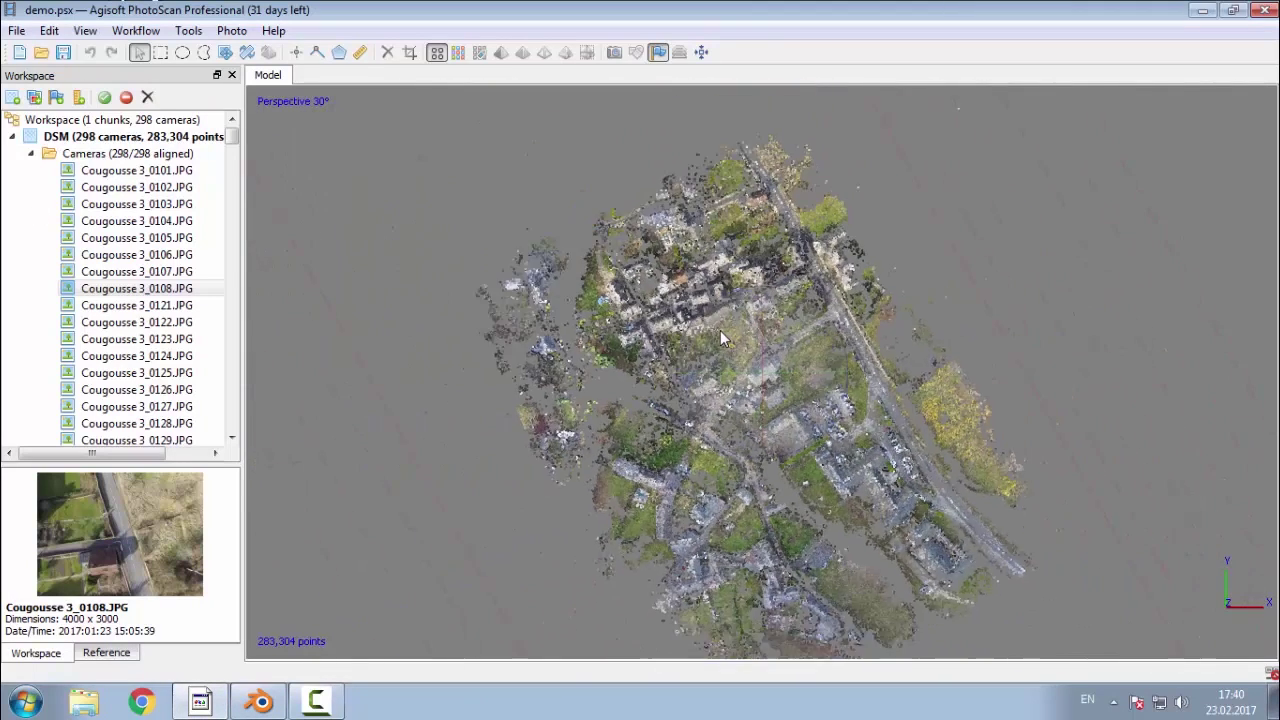
mouse_move(759, 424)
left_mouse_down()
mouse_move(763, 307)
mouse_move(765, 432)
mouse_move(759, 401)
left_mouse_up()
scroll(759, 401, "up", 3)
scroll(759, 401, "up", 4)
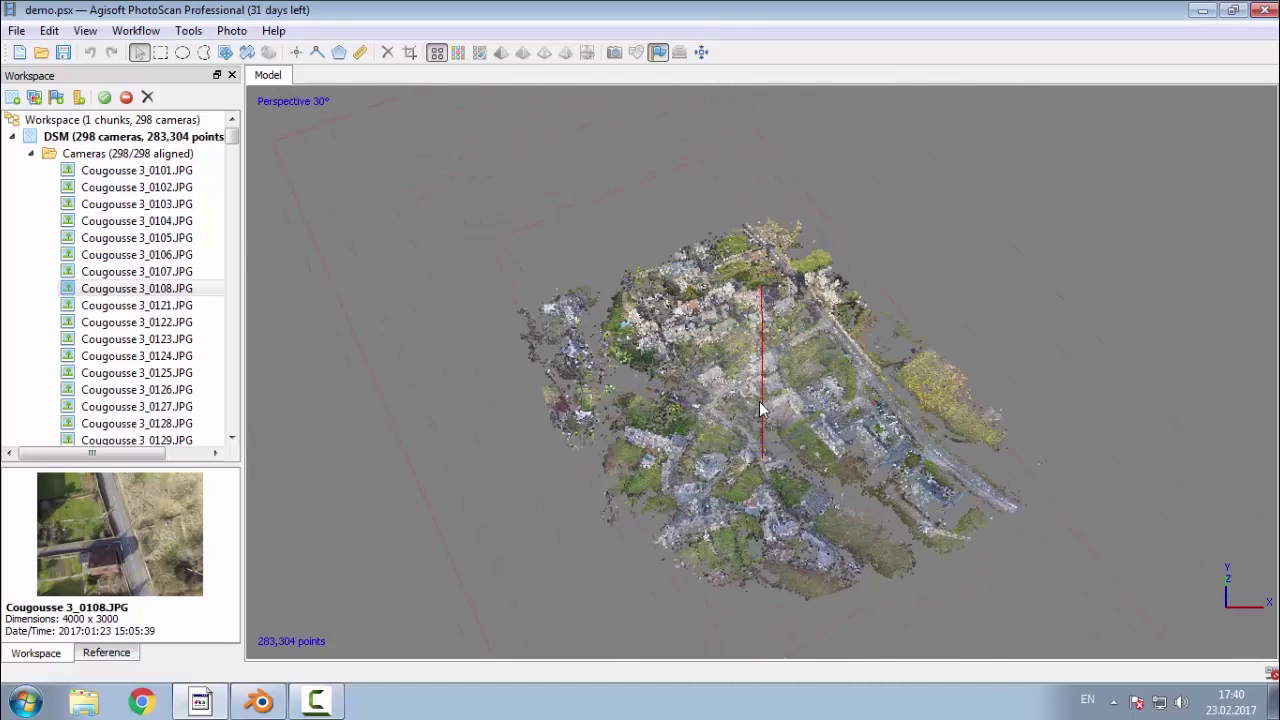
scroll(759, 401, "down", 2)
Step: Open the aerial photo Cougousse 3_0101.JPG and view the whole image
double_click(190, 171)
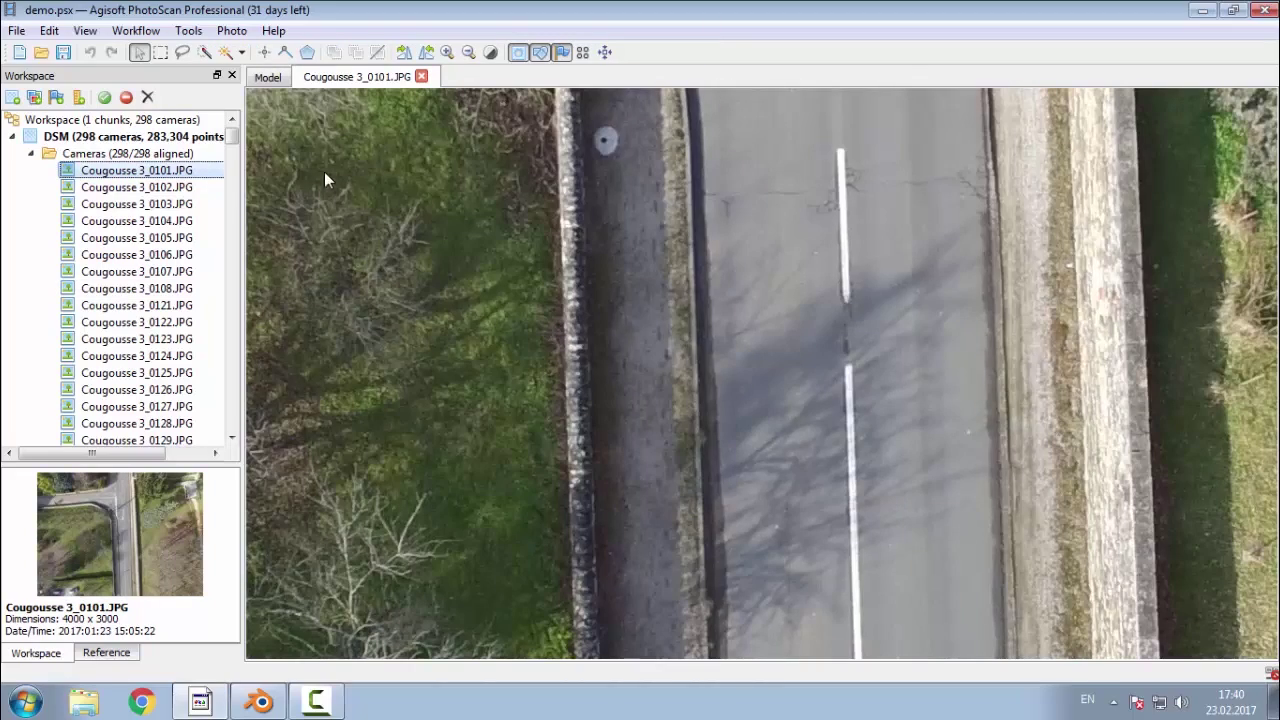
scroll(449, 225, "down", 5)
scroll(659, 412, "up", 3)
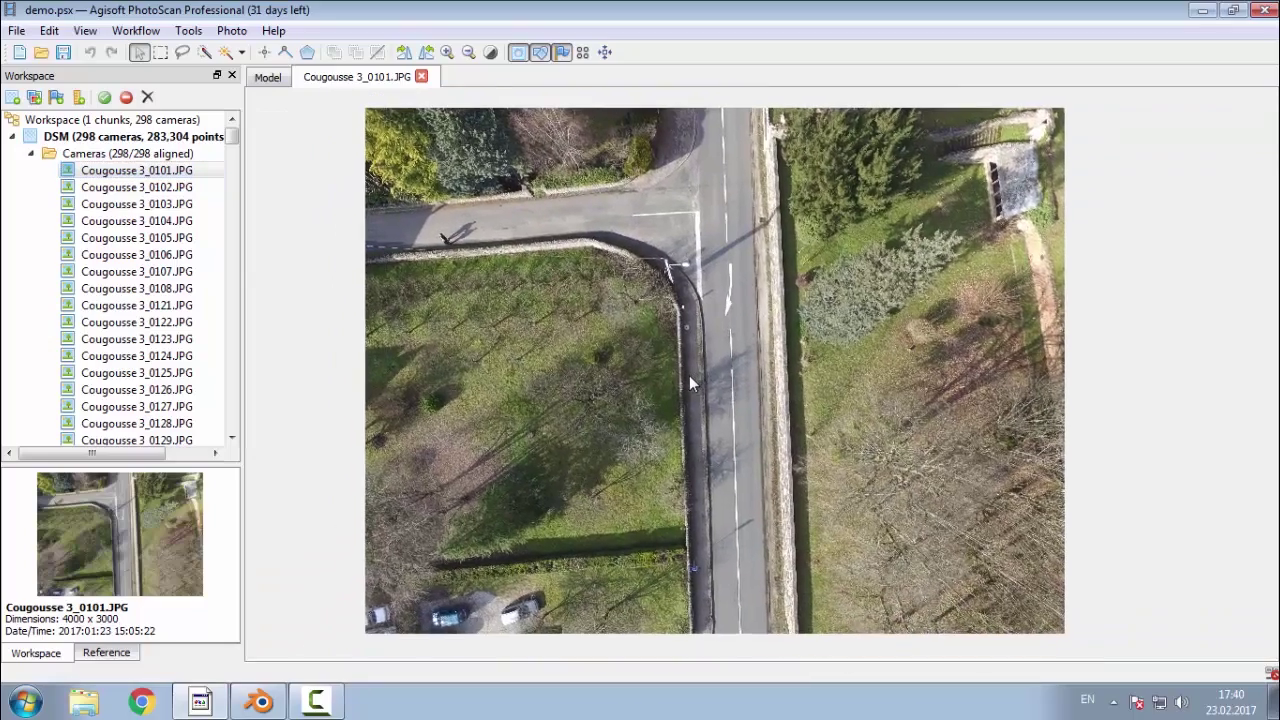
left_click_drag(693, 378, 722, 395)
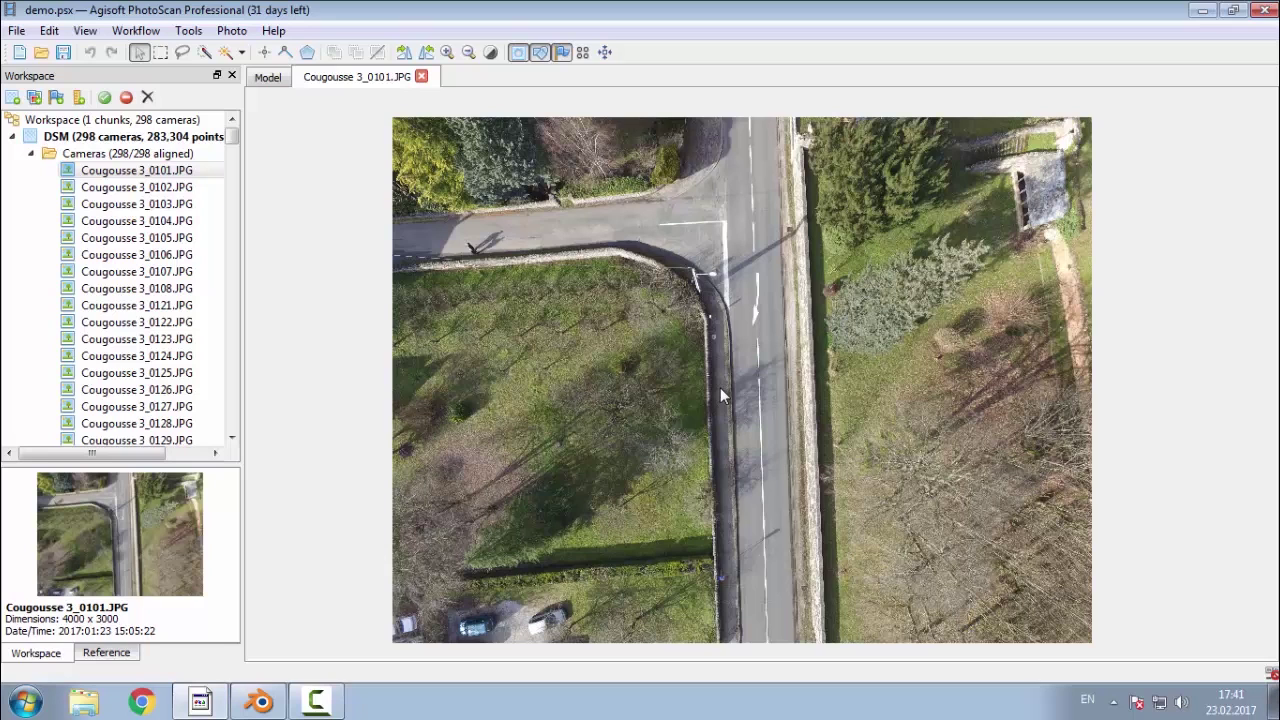
Step: View the aerial photos from Cougousse 3_0102.JPG to Cougousse 3_0108.JPG one after another to compare their overlap
double_click(165, 188)
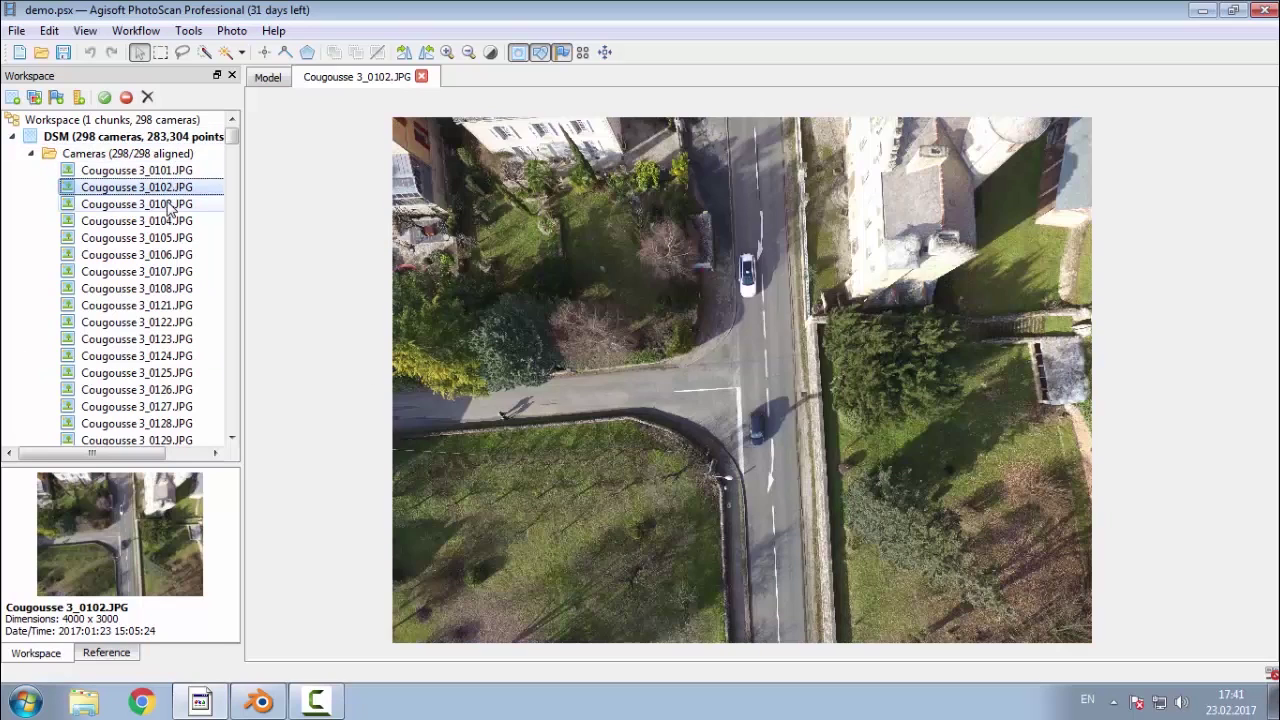
double_click(170, 204)
double_click(172, 221)
double_click(175, 238)
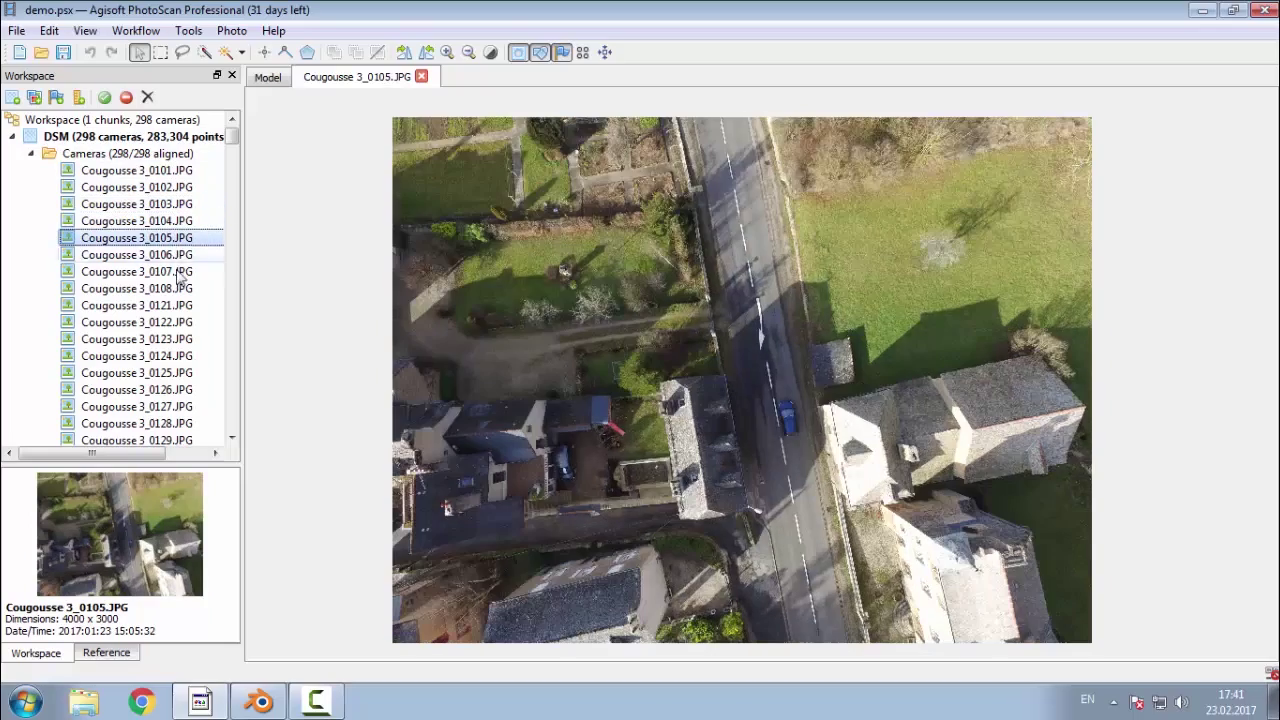
double_click(180, 256)
double_click(180, 272)
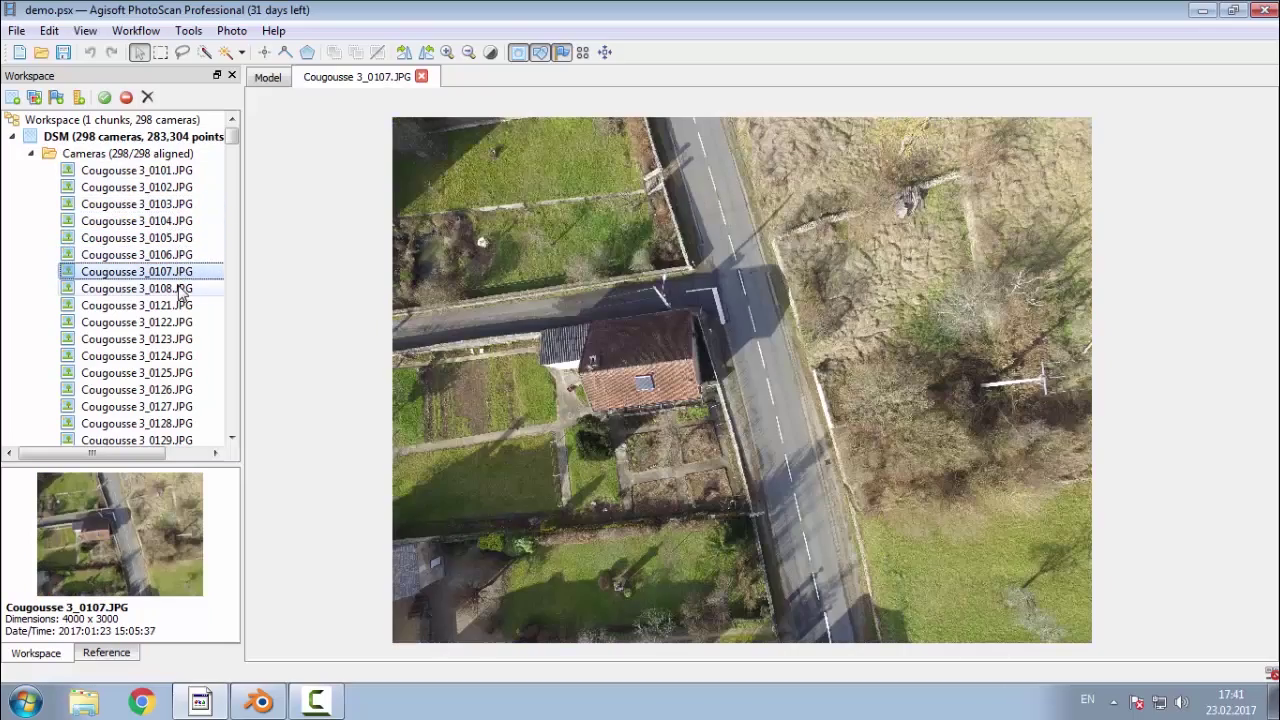
double_click(180, 289)
Step: View the second flight line's photos from Cougousse 3_0121.JPG to Cougousse 3_0128.JPG, skipping Cougousse 3_0122.JPG
double_click(182, 306)
double_click(180, 340)
double_click(178, 354)
double_click(180, 374)
double_click(180, 391)
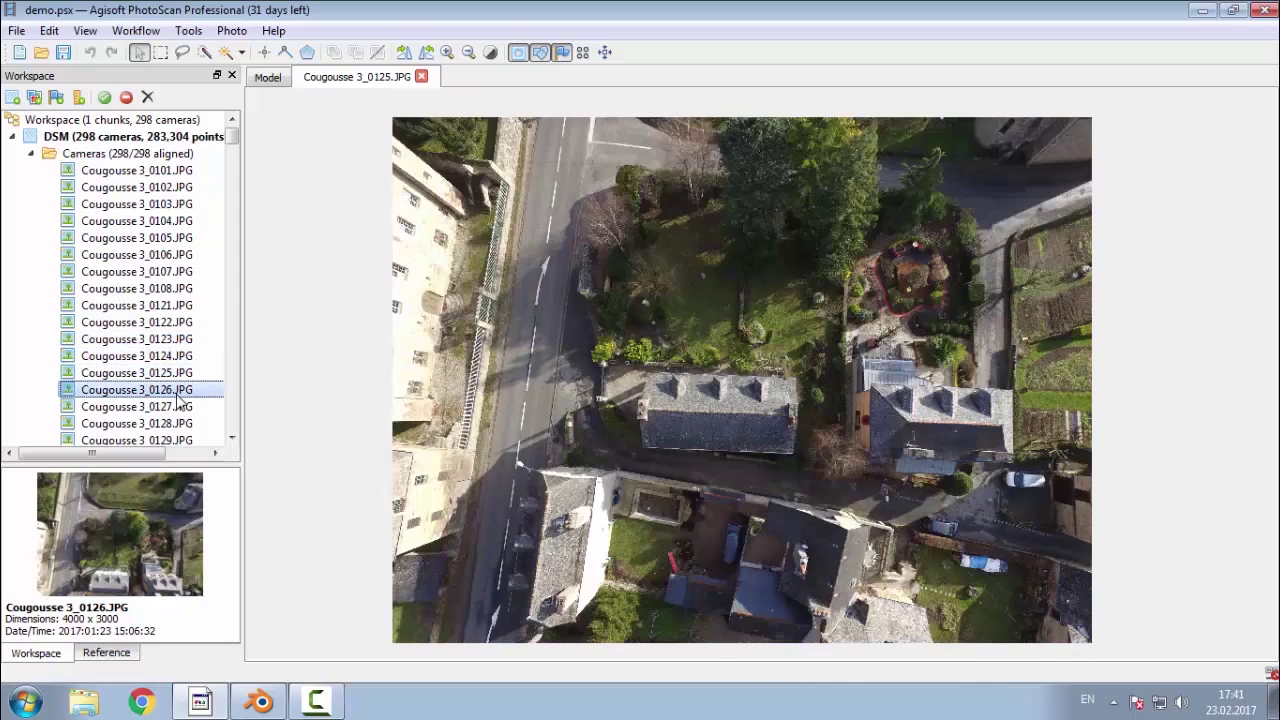
double_click(180, 407)
double_click(180, 423)
Step: Sample photos further down the camera list: Cougousse 3_0136.JPG, 3_0151.JPG, 3_0157.JPG and 3_0160.JPG
scroll(165, 380, "down", 5)
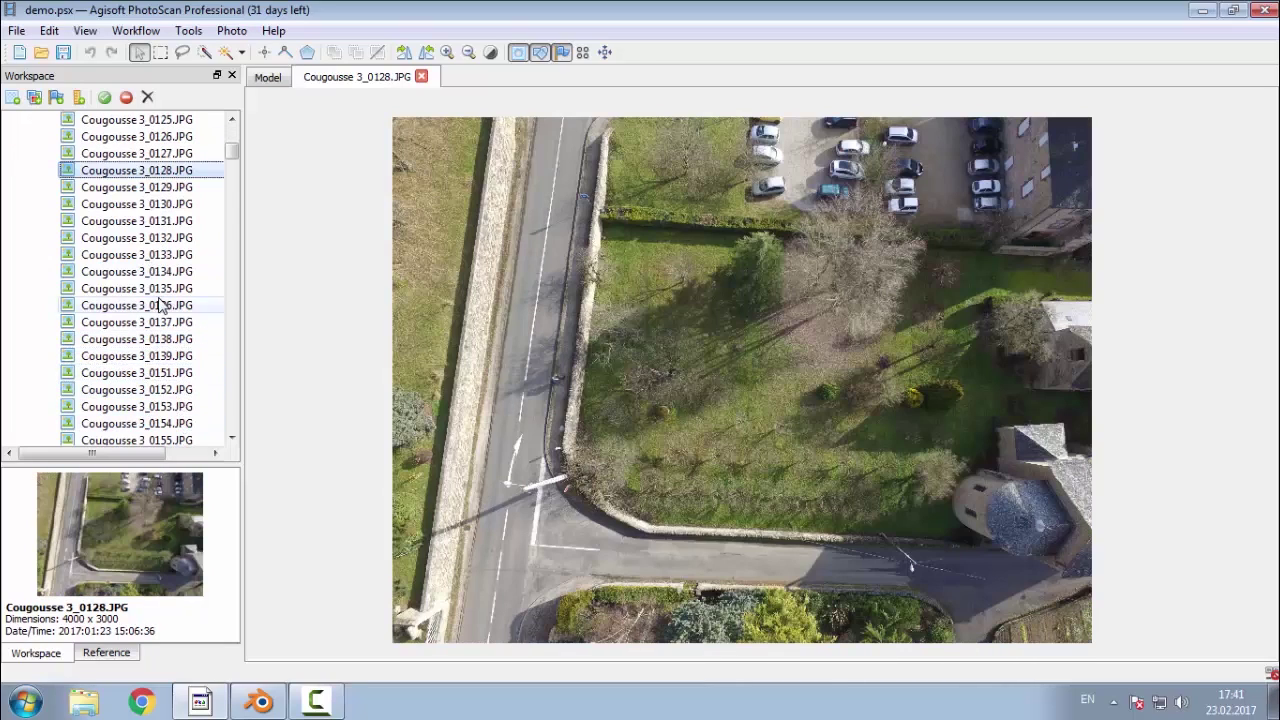
double_click(160, 305)
double_click(170, 372)
scroll(170, 383, "down", 2)
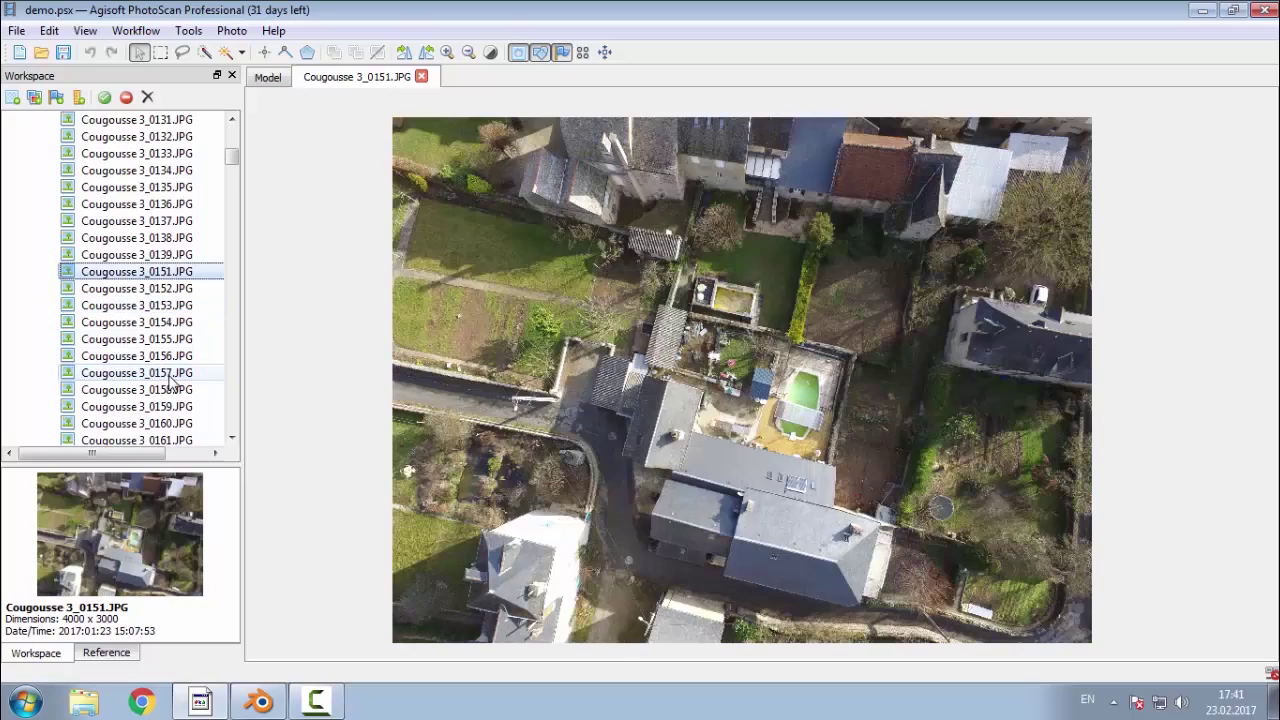
double_click(170, 375)
scroll(170, 375, "down", 1)
double_click(171, 372)
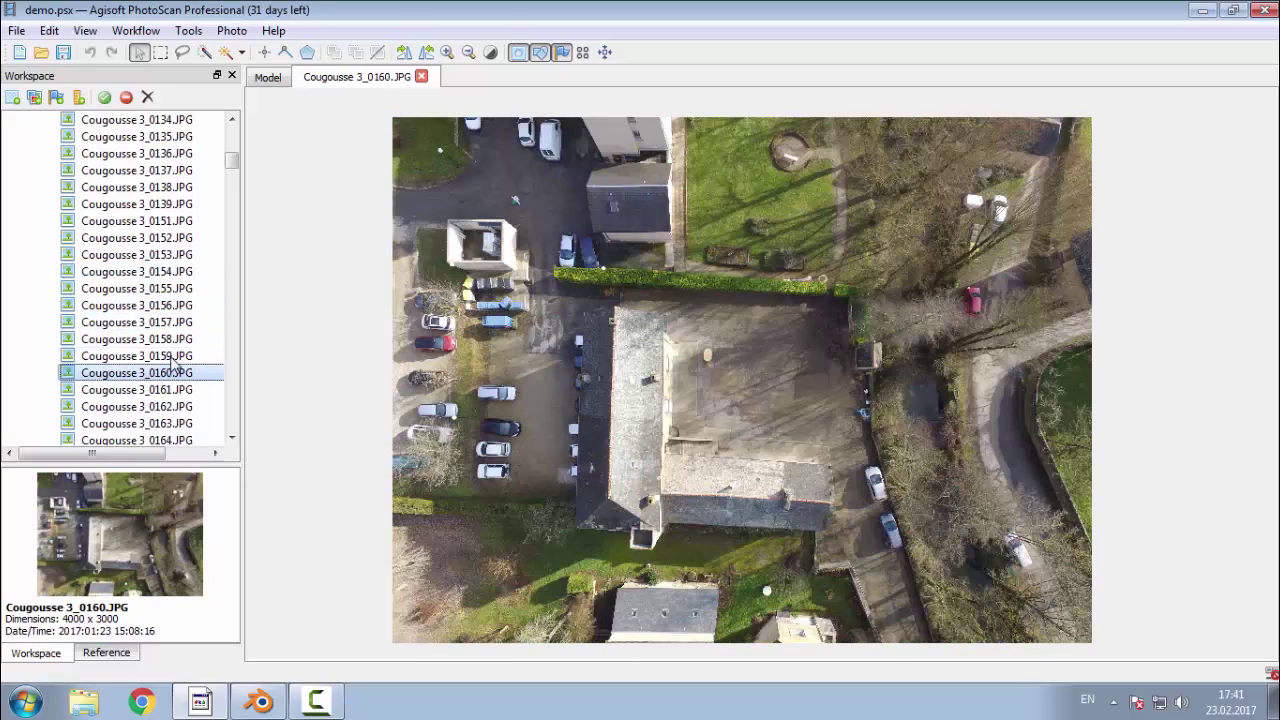
Step: Step back through the photos from Cougousse 3_0159.JPG to Cougousse 3_0156.JPG to follow the church between frames
double_click(172, 356)
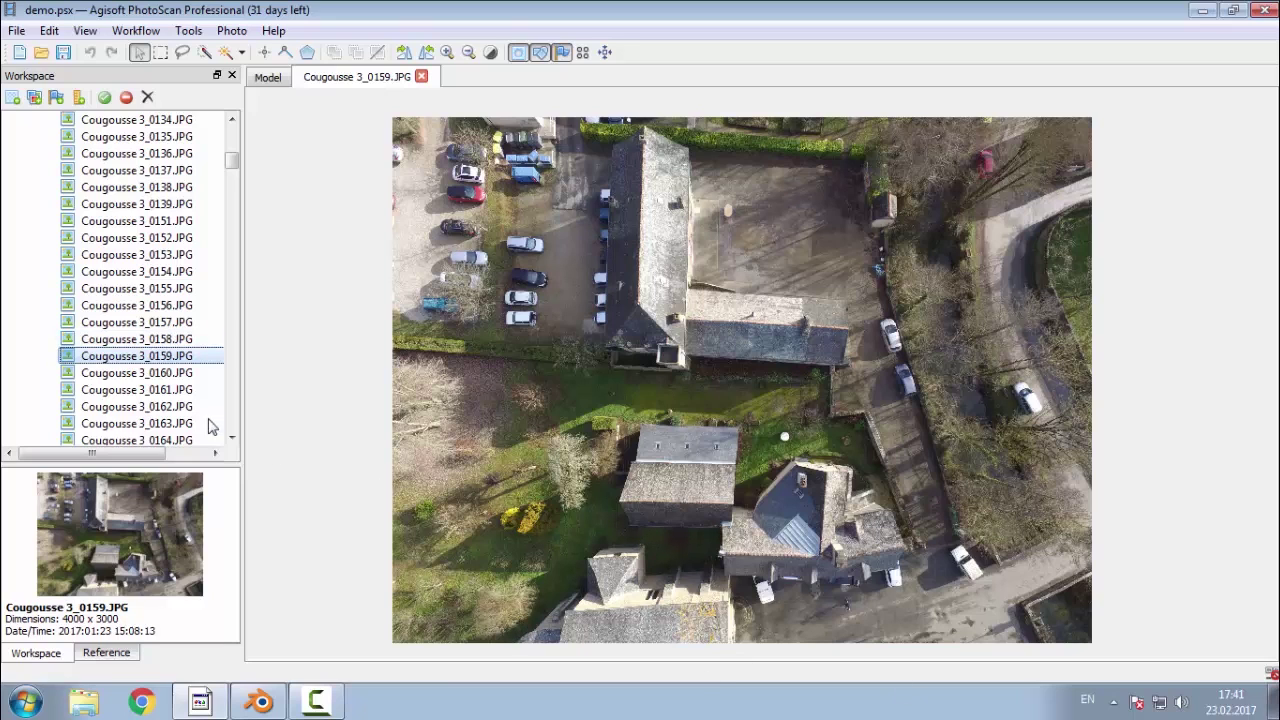
left_click(170, 340)
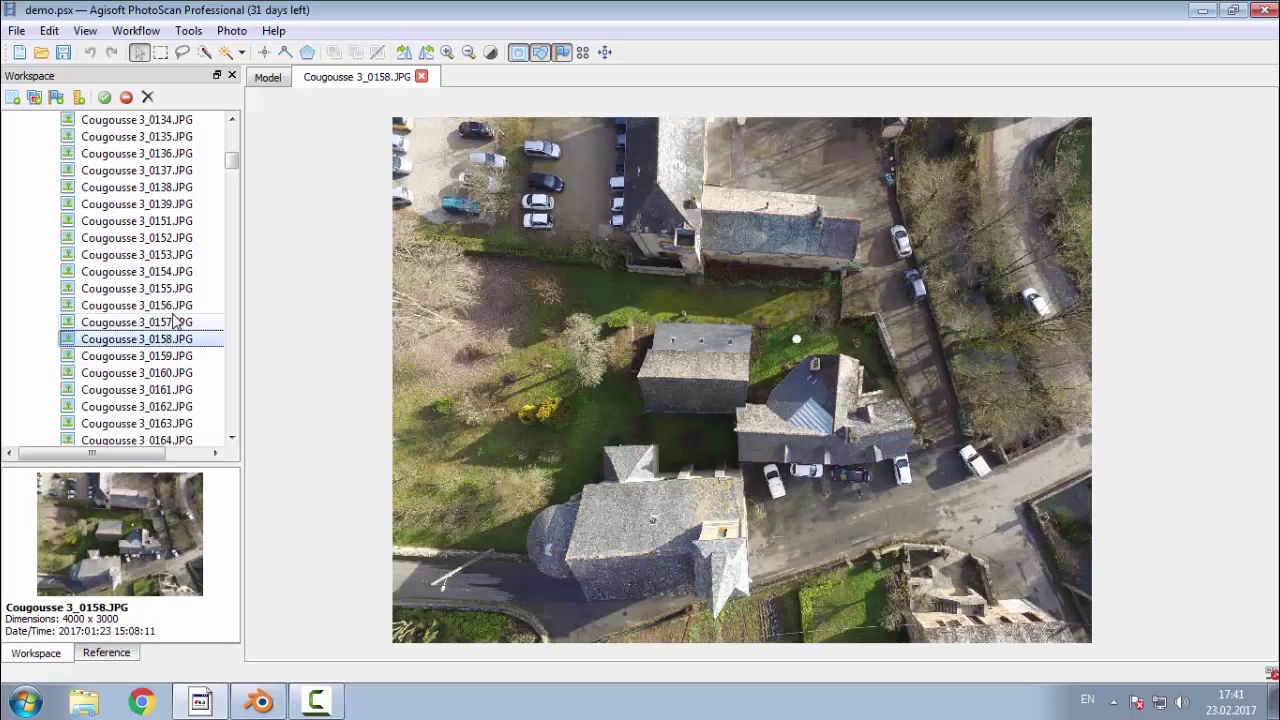
double_click(175, 323)
double_click(176, 306)
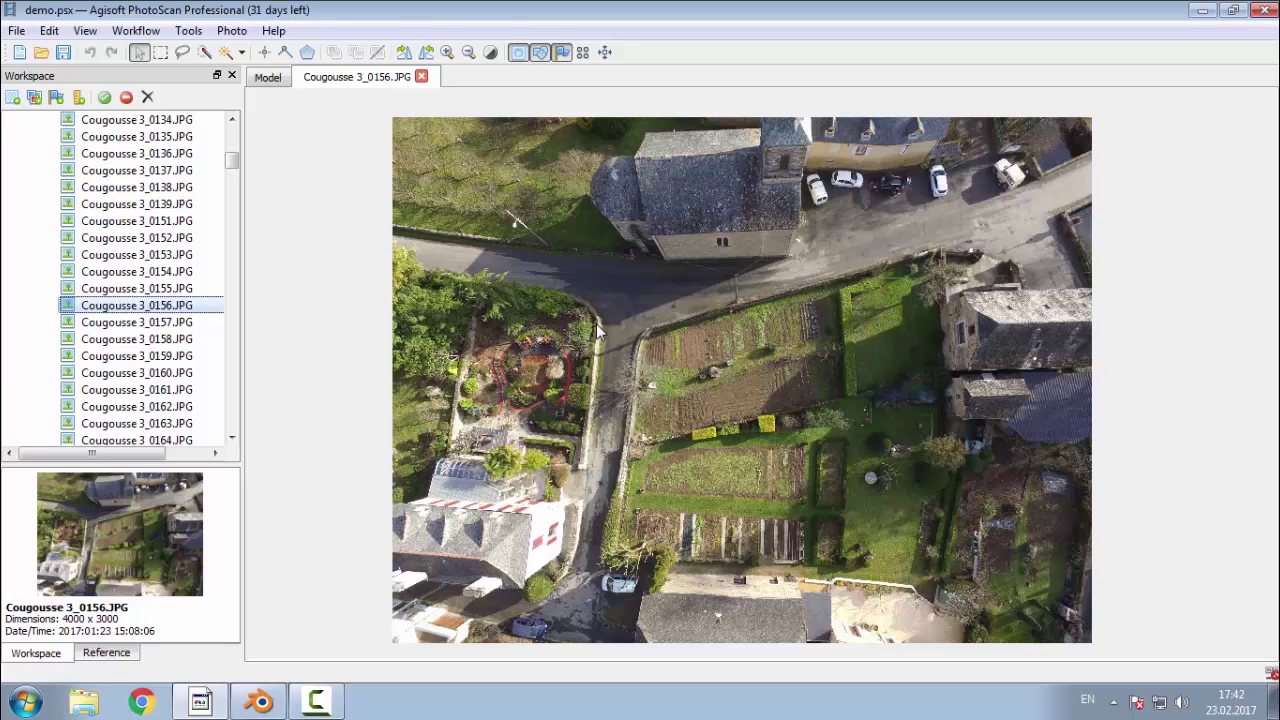
Step: Close the open photo and show the camera positions over the sparse cloud, examining them from an oblique angle
left_click(421, 77)
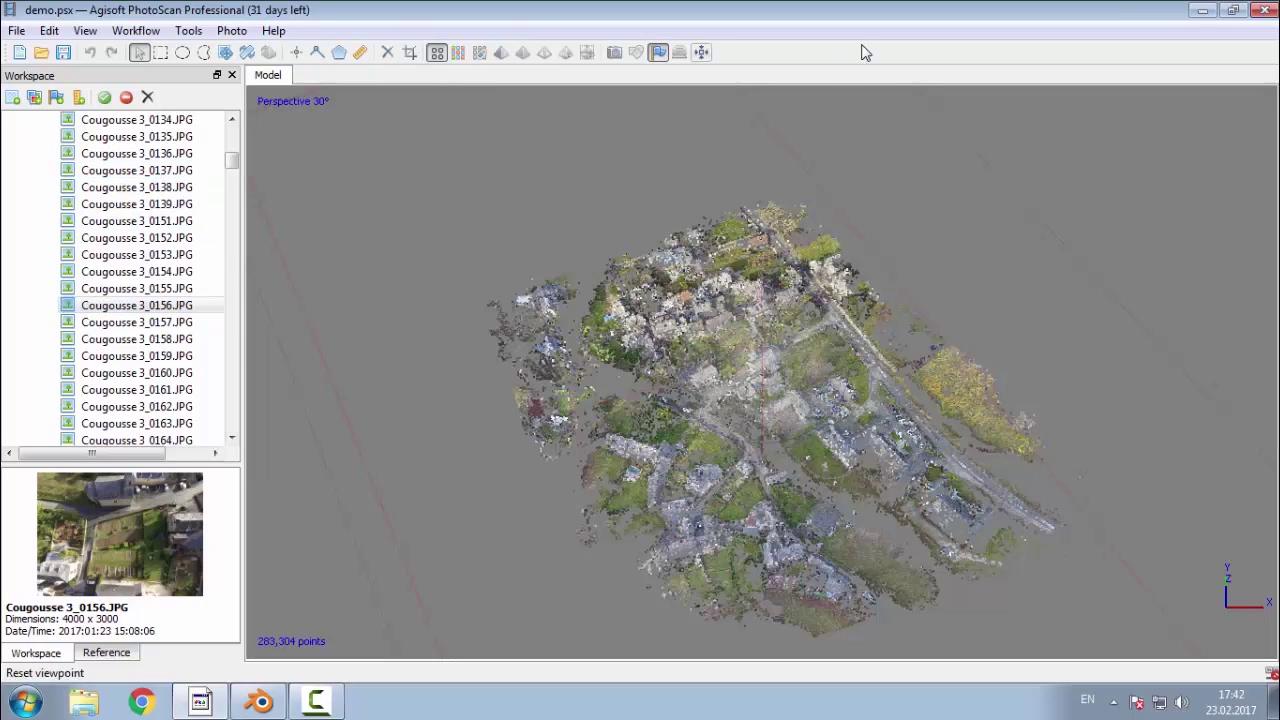
left_click(614, 52)
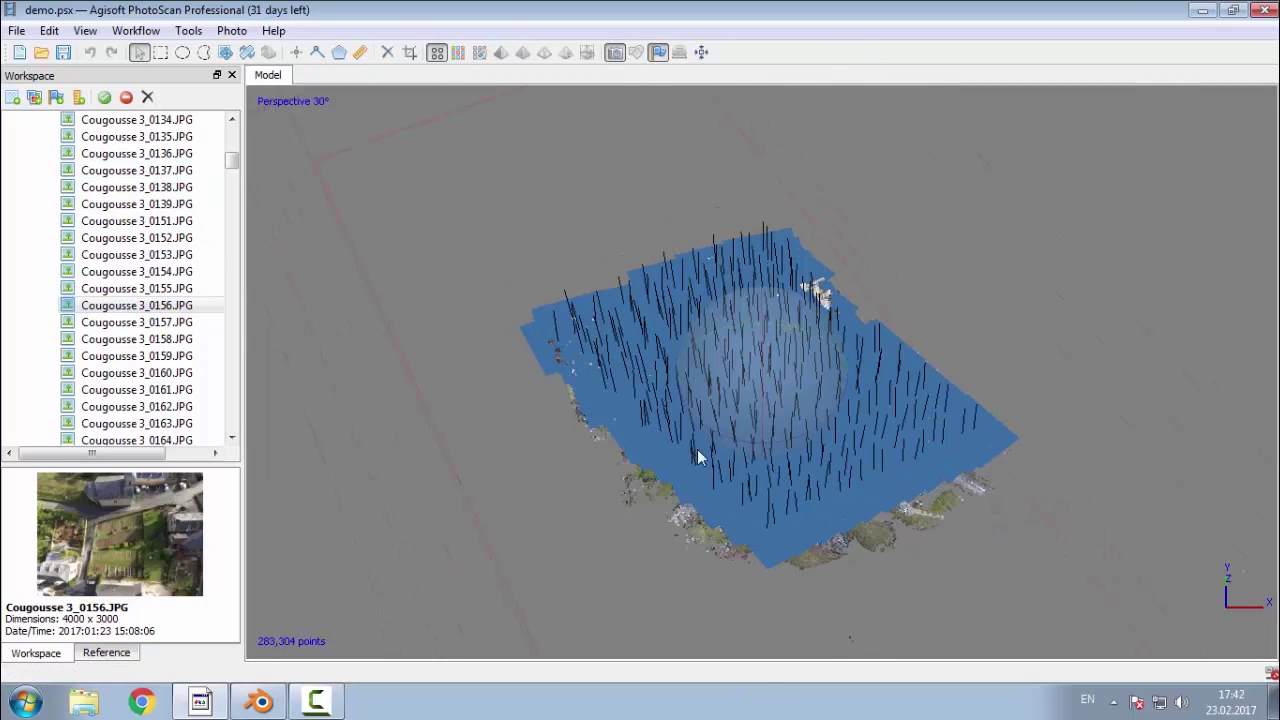
scroll(796, 483, "up", 3)
mouse_move(767, 402)
left_mouse_down()
mouse_move(768, 325)
mouse_move(773, 424)
mouse_move(779, 390)
left_mouse_up()
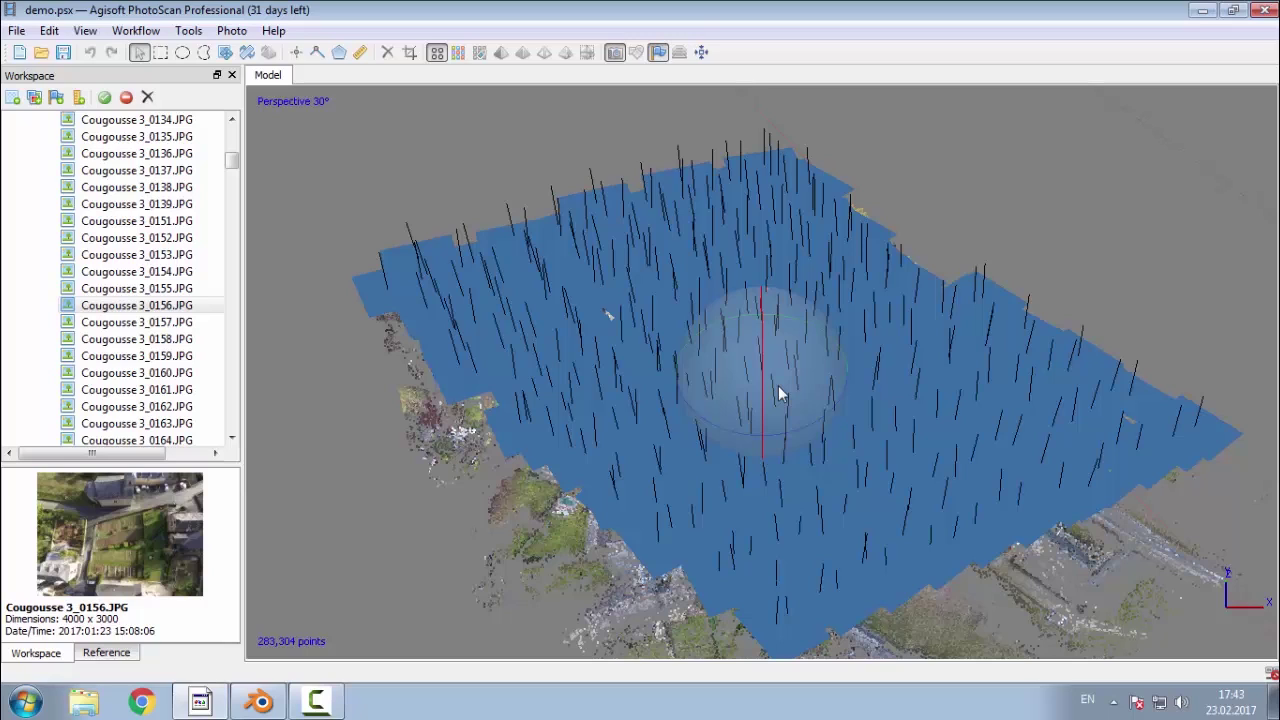
left_click_drag(784, 436, 777, 404)
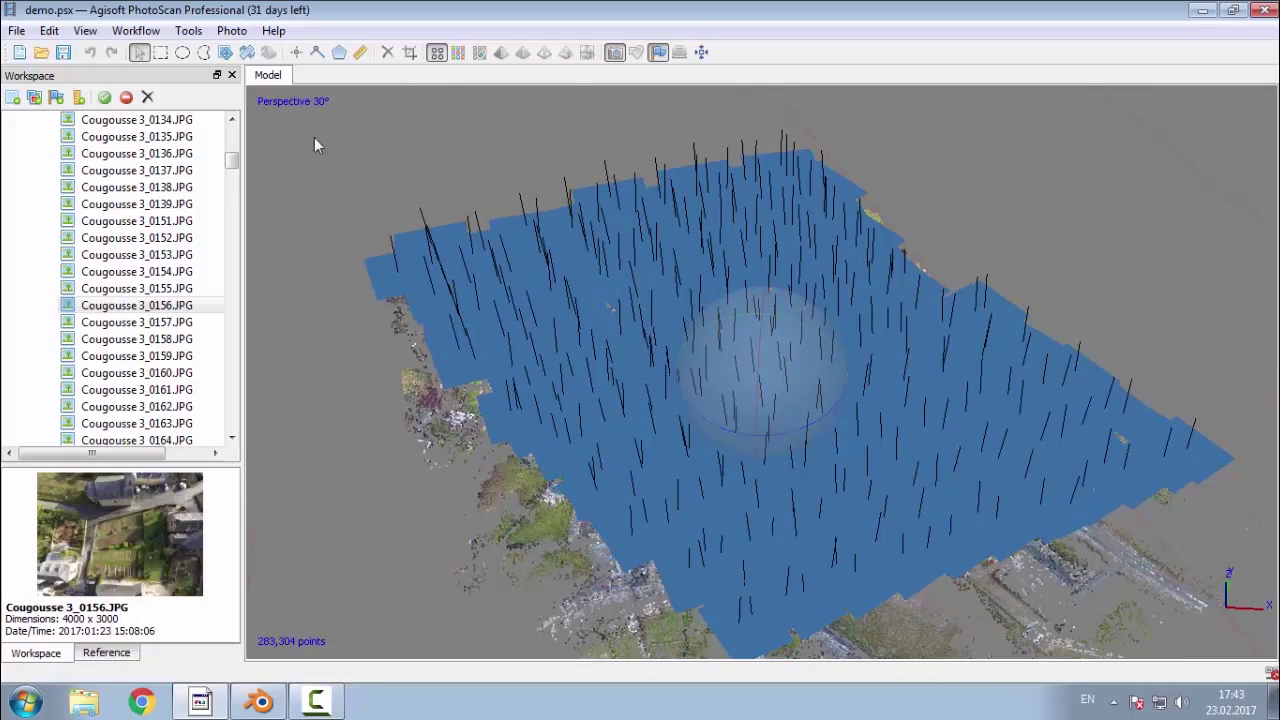
Step: Hide the camera positions and display the dense point cloud, examining the church from its front corner and side
left_click(616, 54)
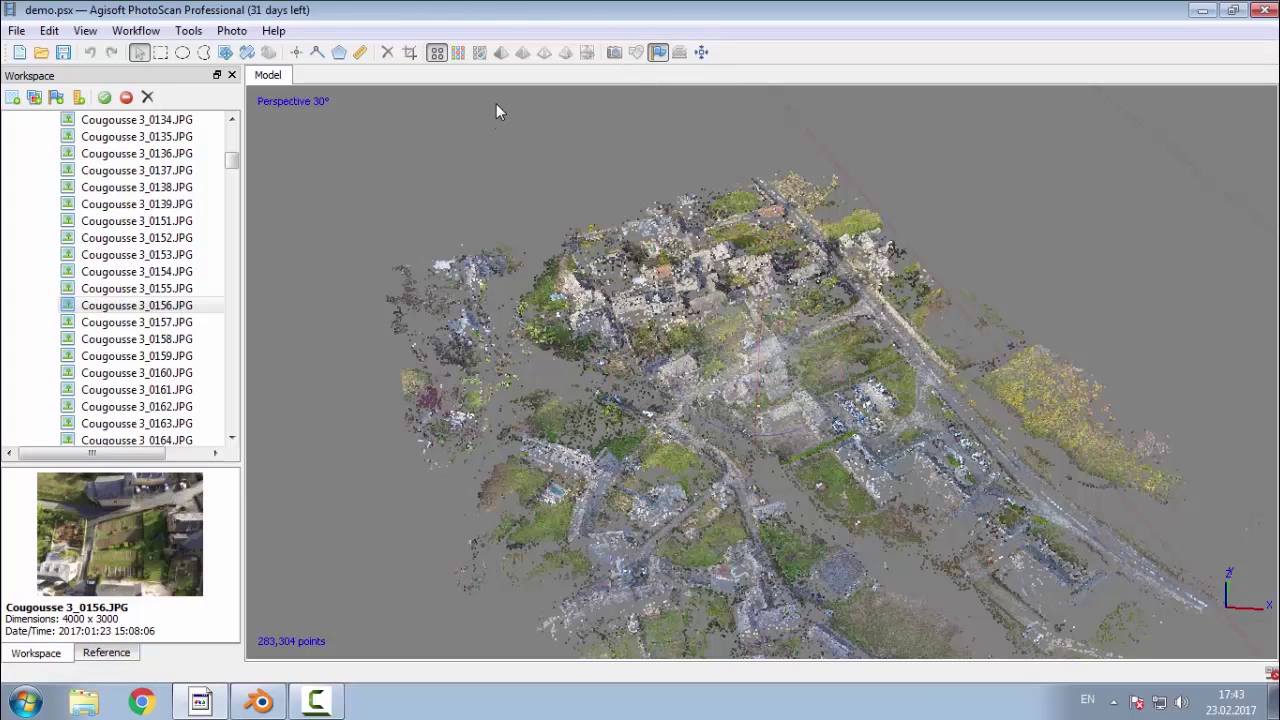
left_click(458, 52)
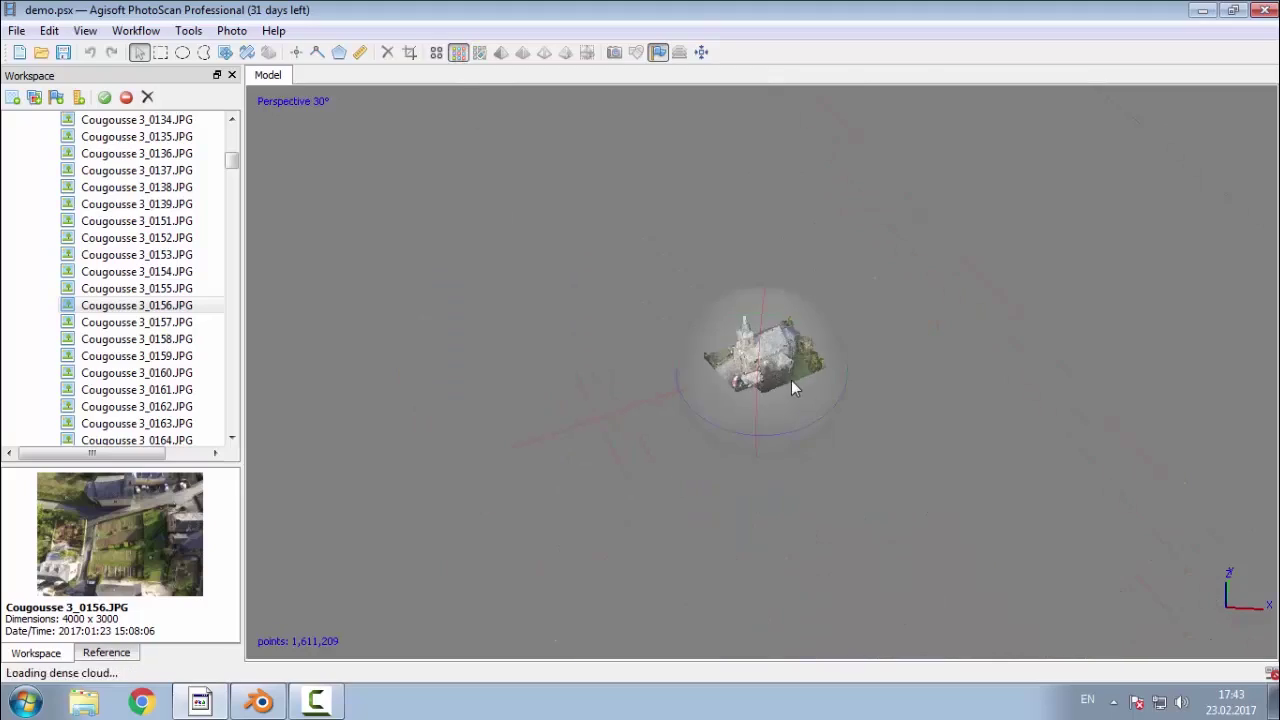
scroll(780, 382, "up", 10)
left_click_drag(778, 457, 749, 377)
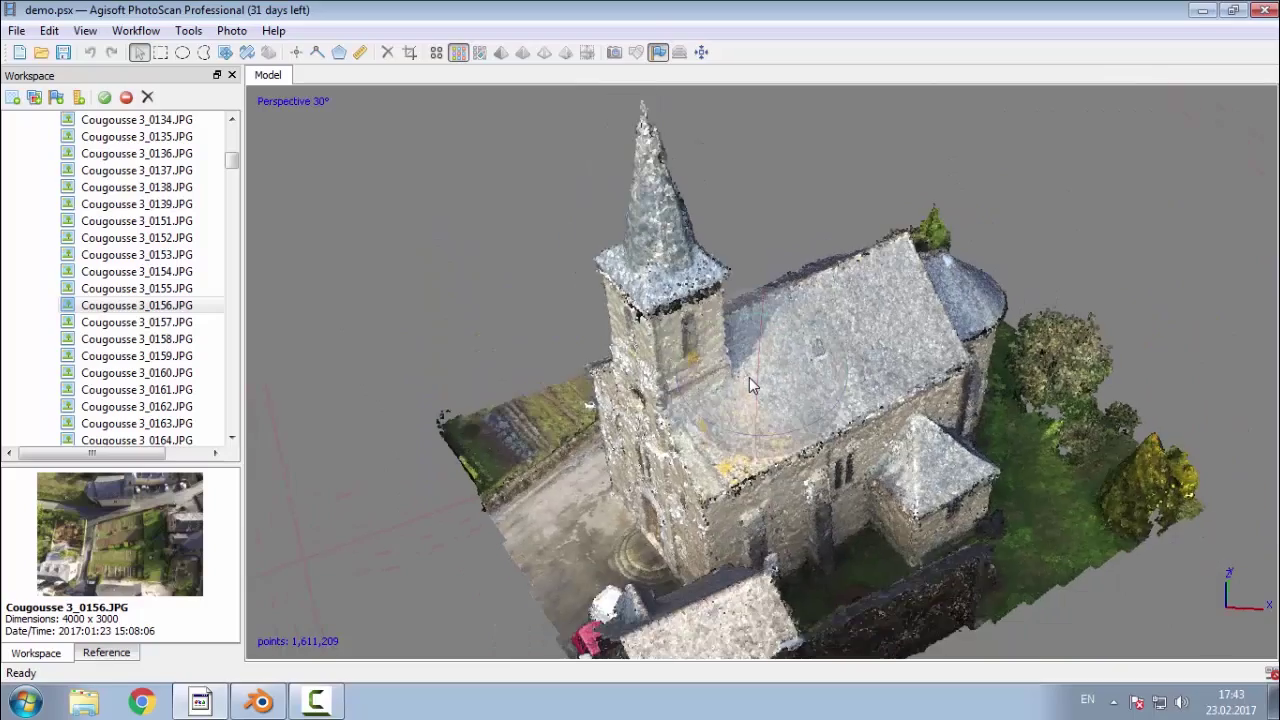
left_click_drag(750, 428, 715, 355)
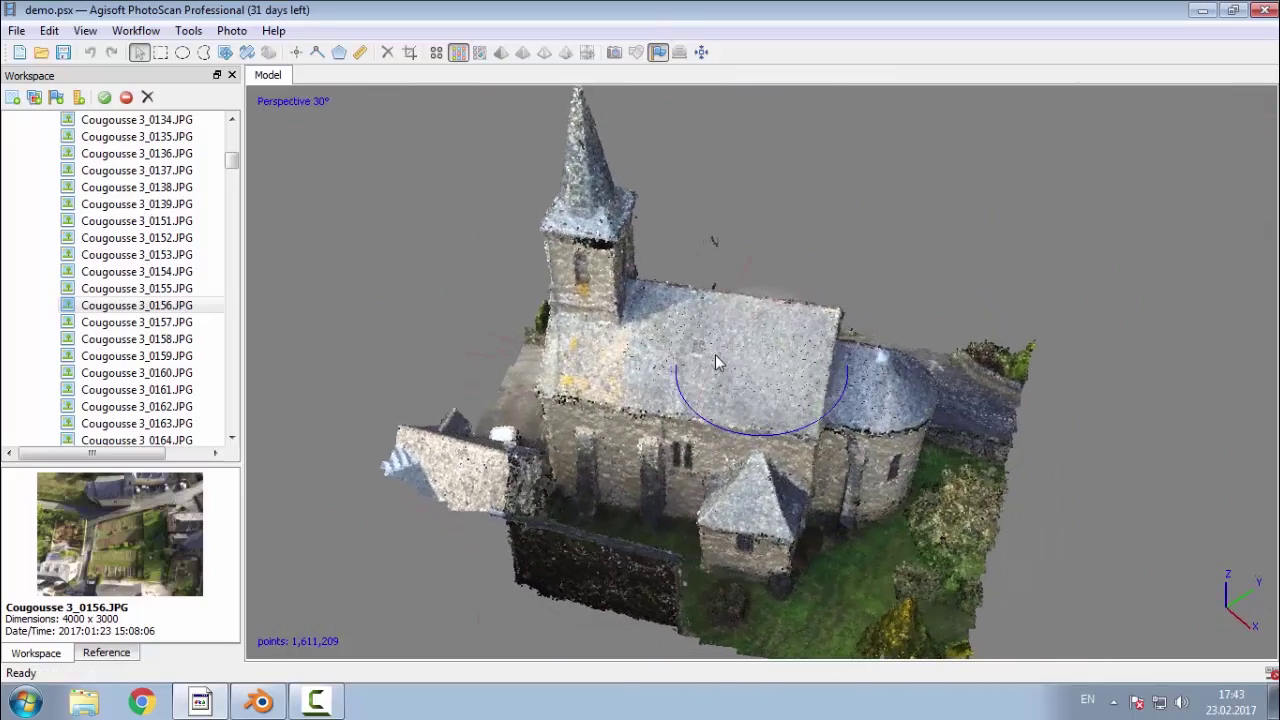
Step: Examine the church's roof, bell tower and entrance facade up close in the dense cloud
scroll(733, 360, "up", 5)
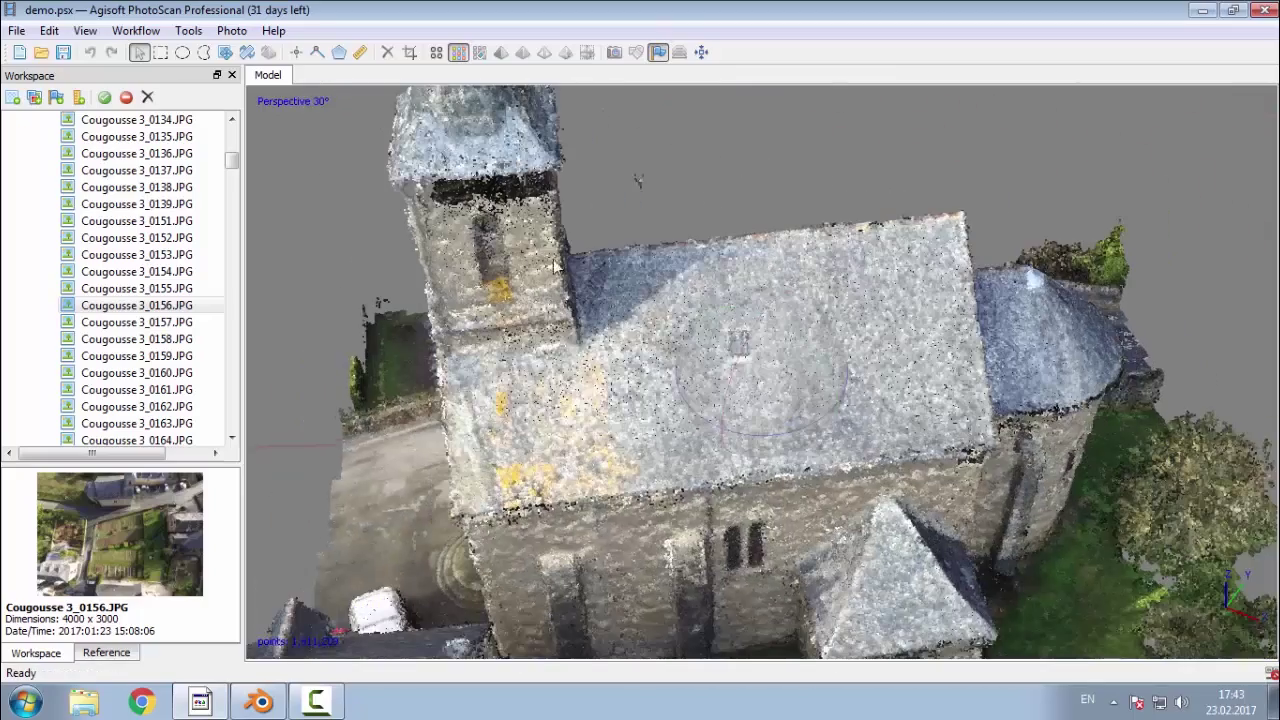
left_click_drag(553, 266, 578, 328)
scroll(578, 328, "up", 3)
scroll(573, 328, "down", 2)
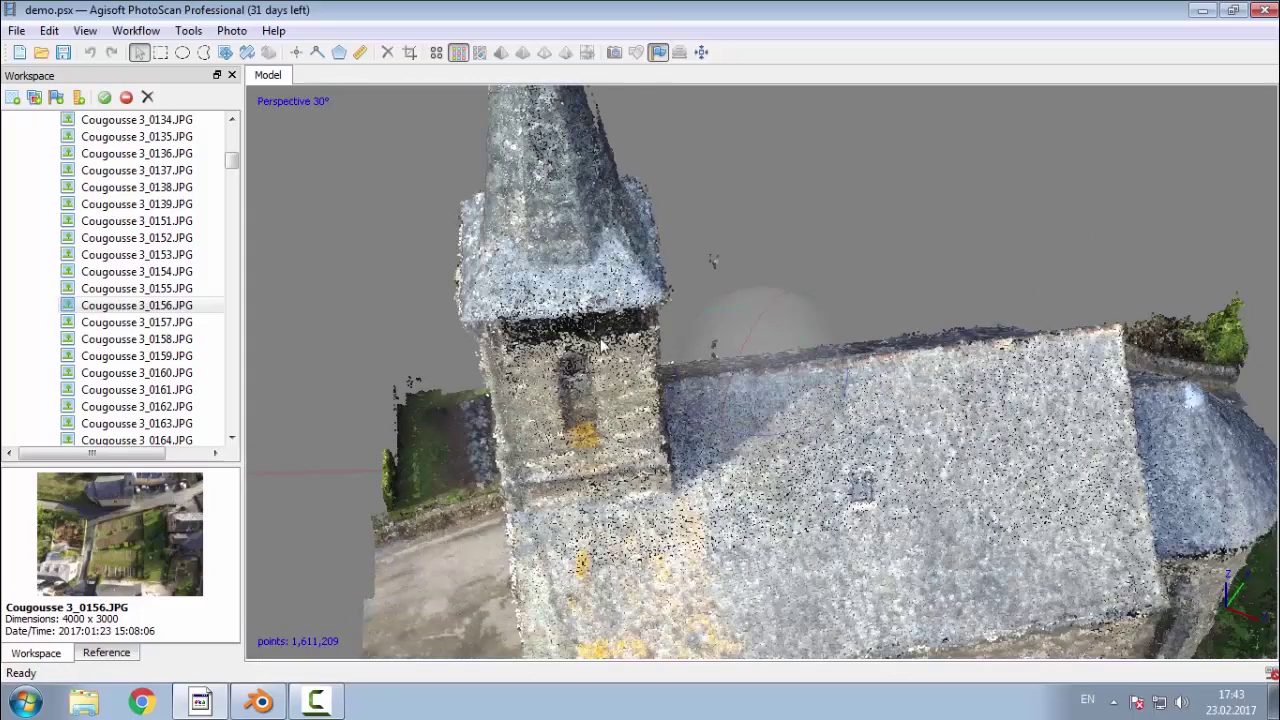
left_click_drag(703, 378, 857, 353)
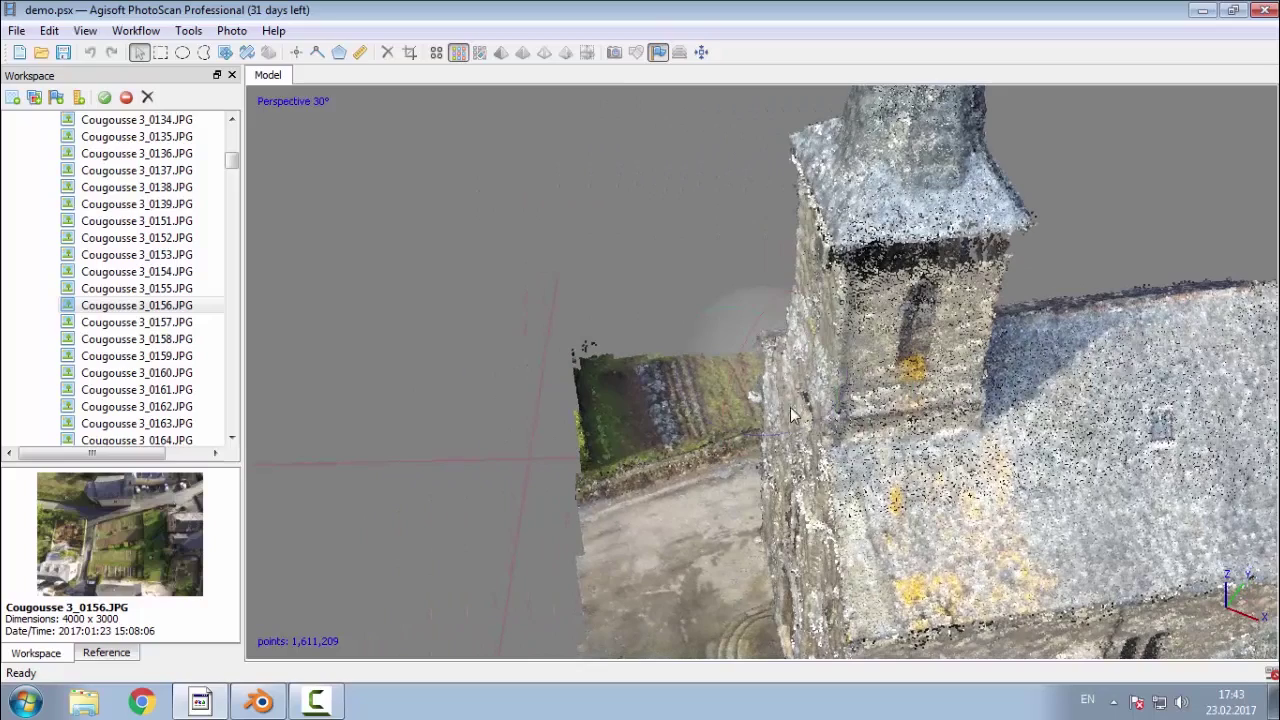
left_click_drag(790, 413, 1056, 188)
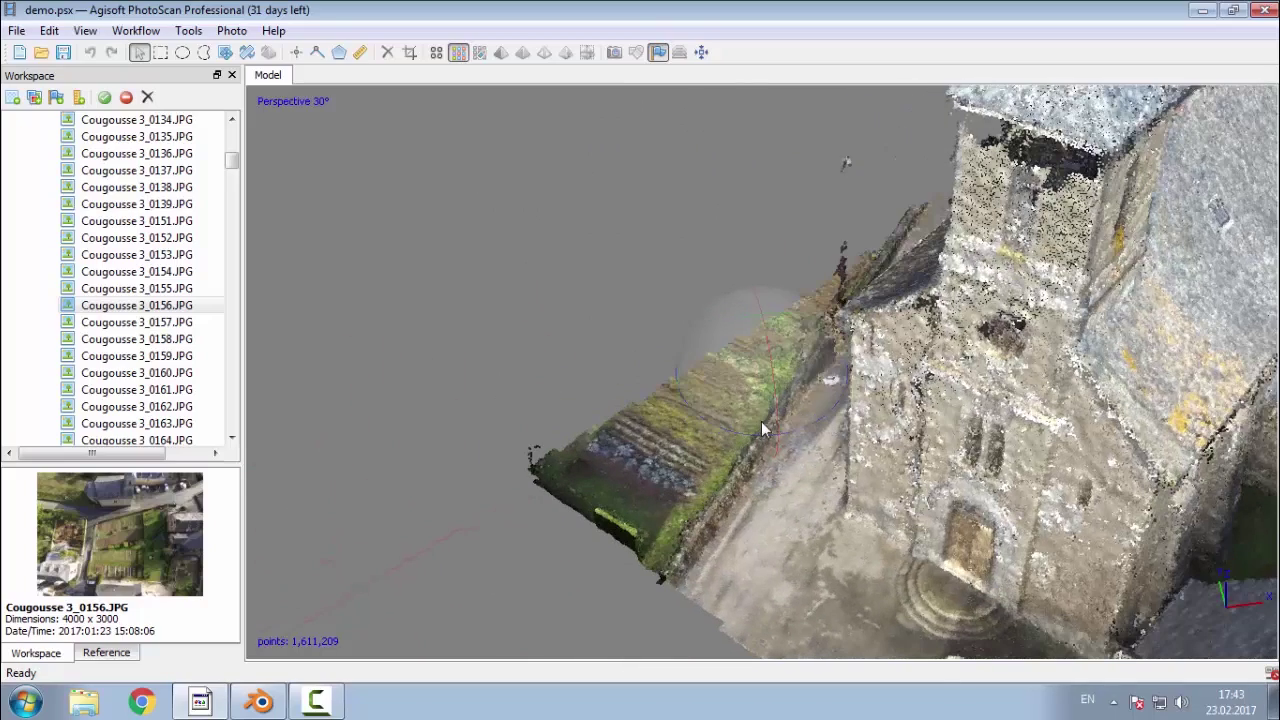
left_click_drag(758, 431, 845, 372)
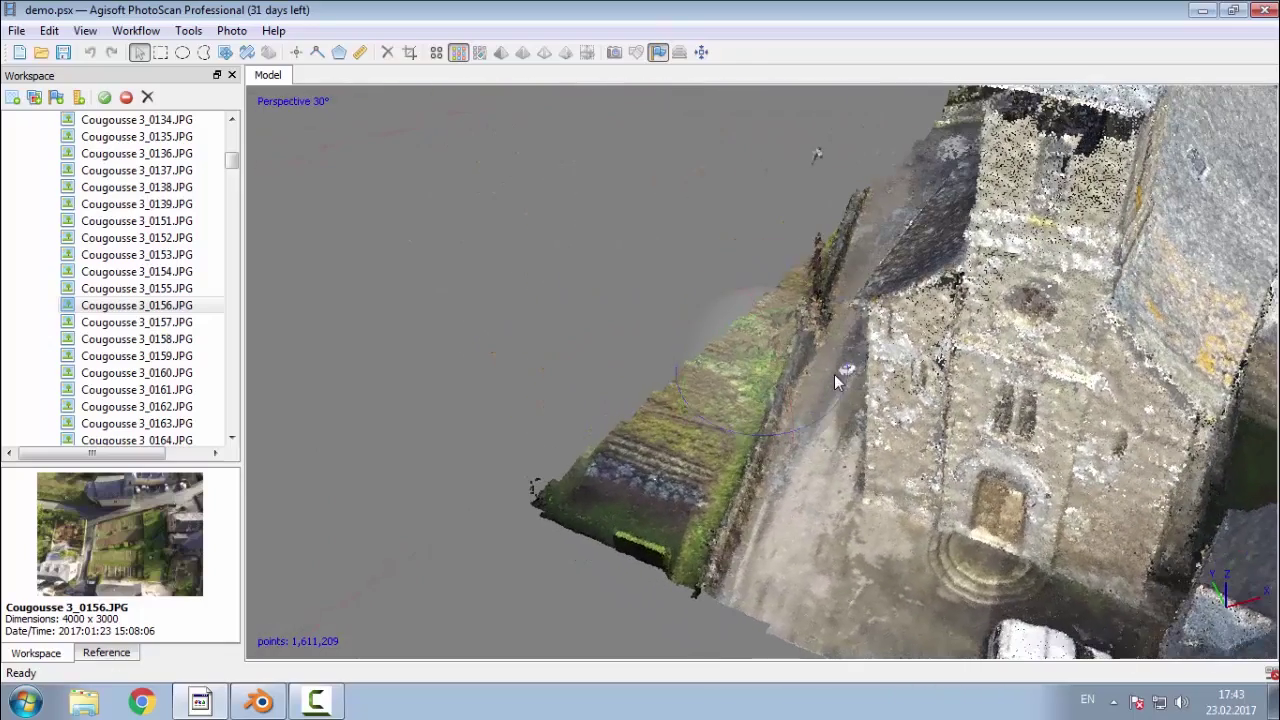
Step: Inspect the garden and road beside the church, and the roof and wall on its shaded side, in the dense cloud
scroll(895, 440, "up", 5)
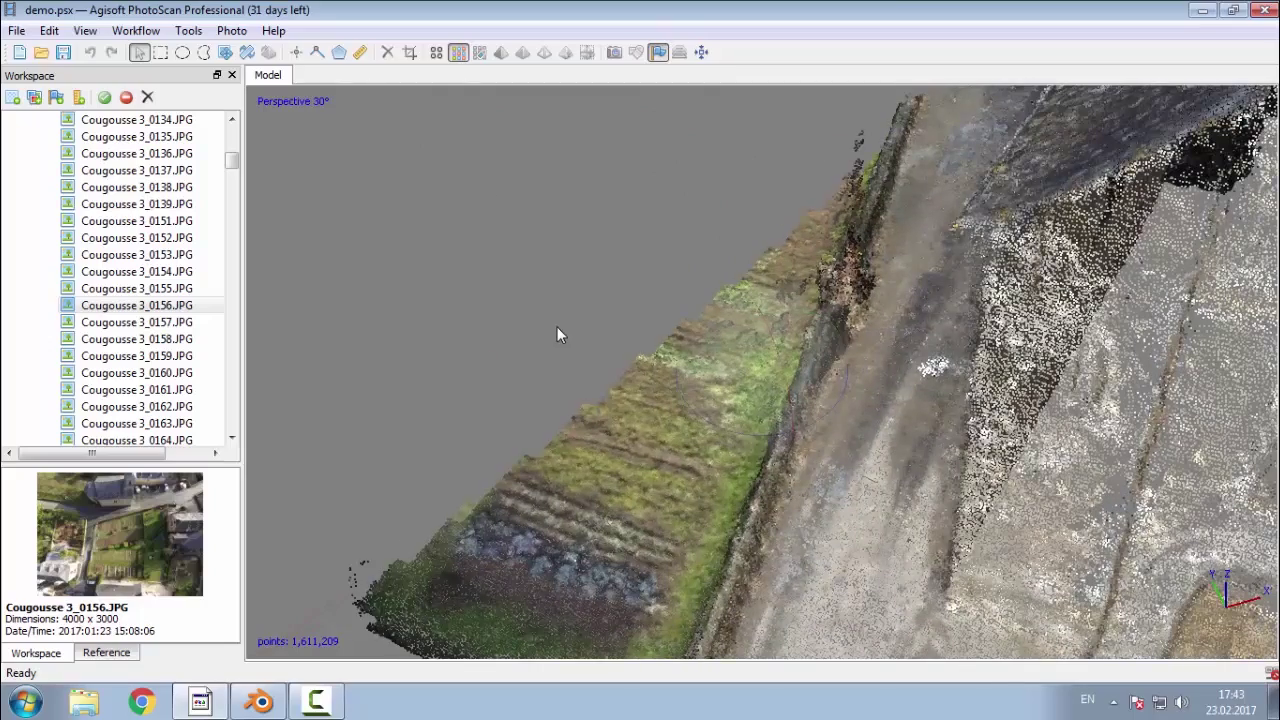
scroll(558, 334, "down", 5)
left_click_drag(932, 424, 777, 303)
scroll(743, 319, "up", 5)
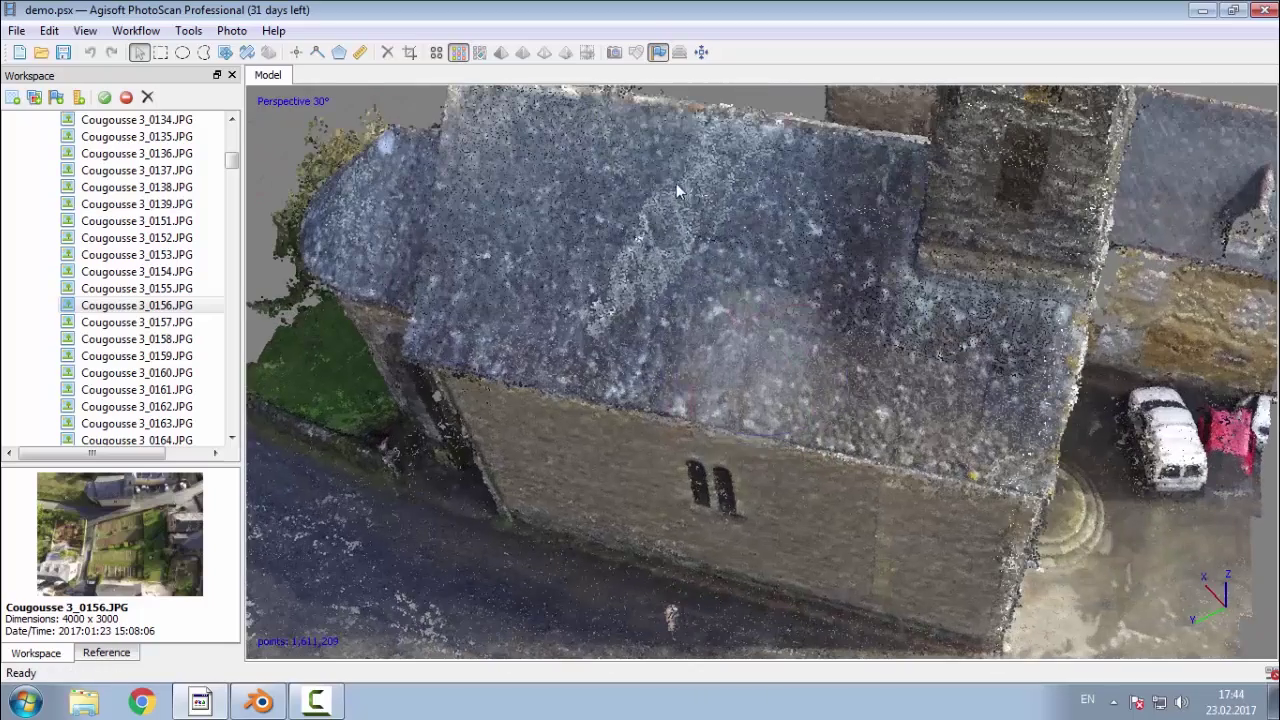
scroll(691, 255, "down", 5)
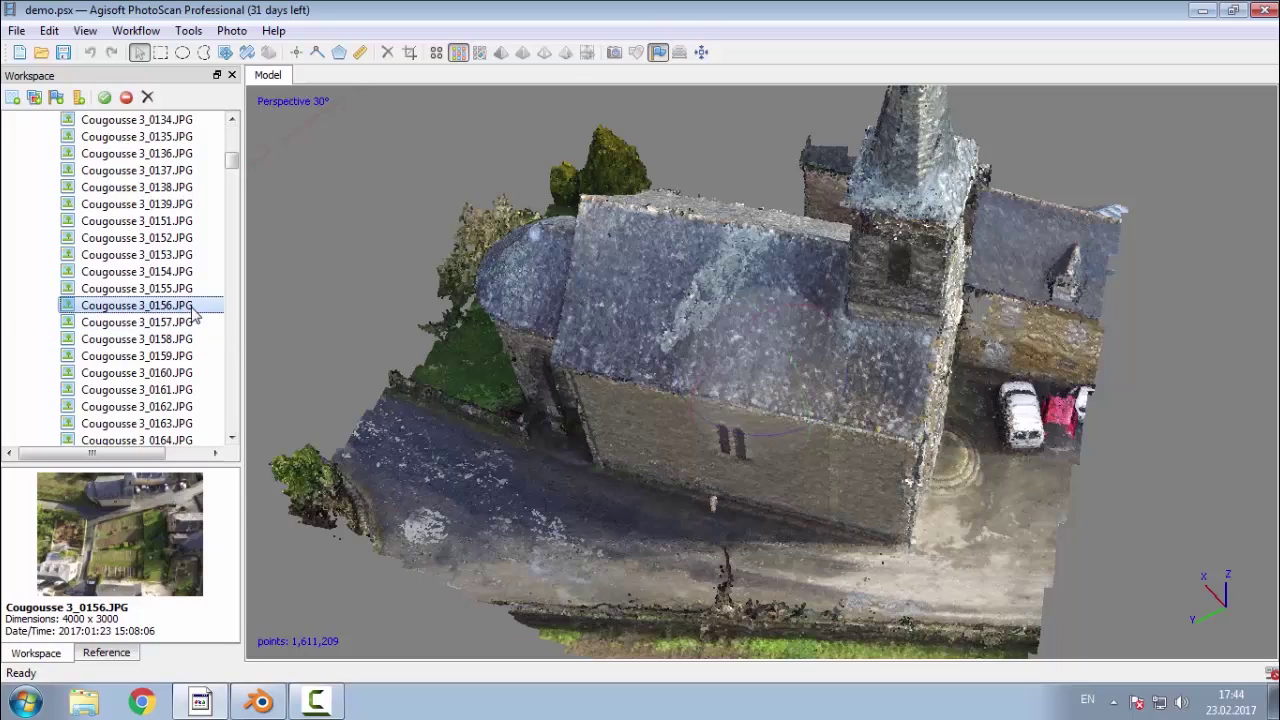
Step: Open the photo Cougousse 3_0156.JPG and examine the church roof in close-up for comparison with the dense cloud
double_click(137, 305)
scroll(783, 463, "down", 3)
scroll(680, 271, "up", 4)
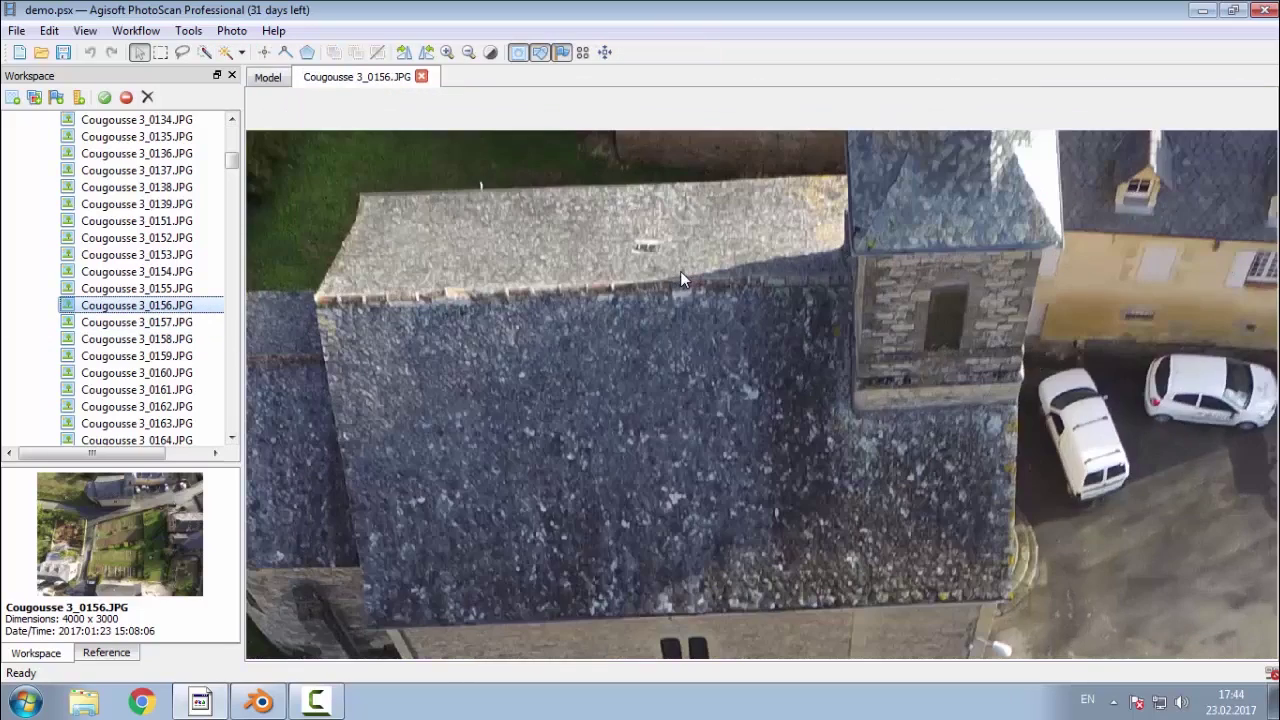
scroll(729, 433, "down", 2)
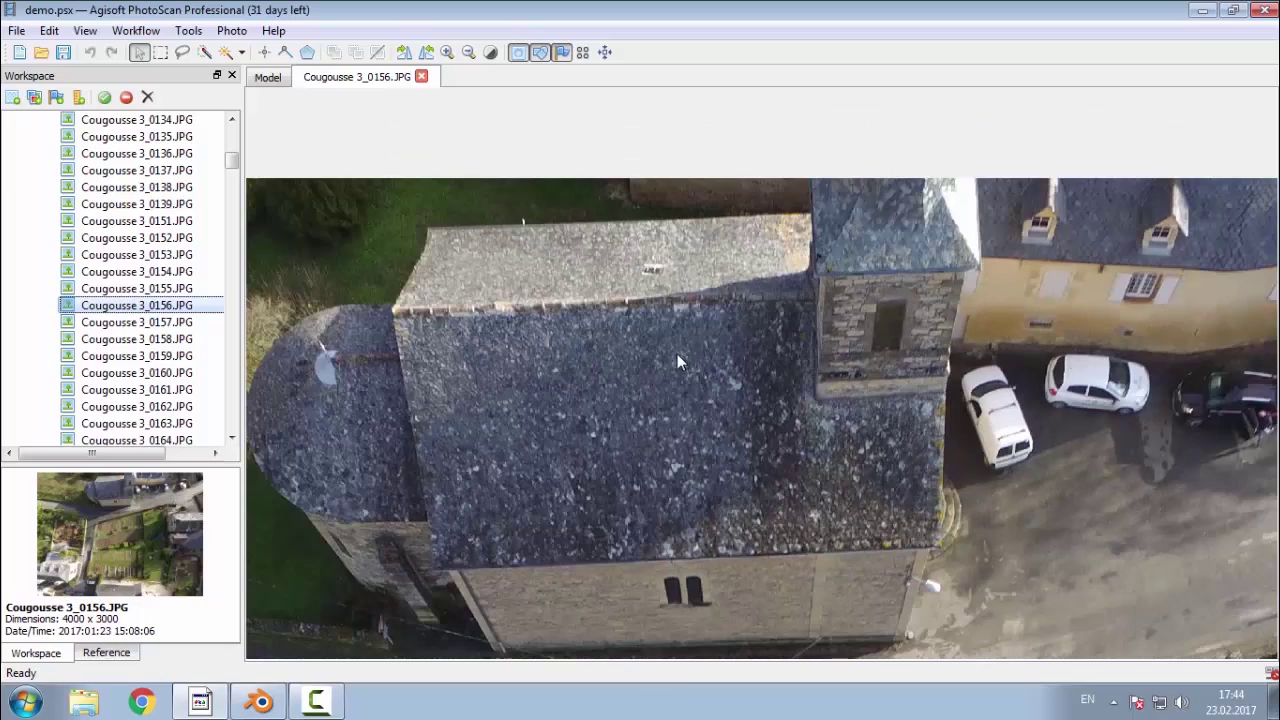
Step: Close the open photo and bring the whole church dense cloud back into view from its front corner
left_click(421, 77)
left_click_drag(700, 400, 588, 337)
scroll(620, 390, "down", 4)
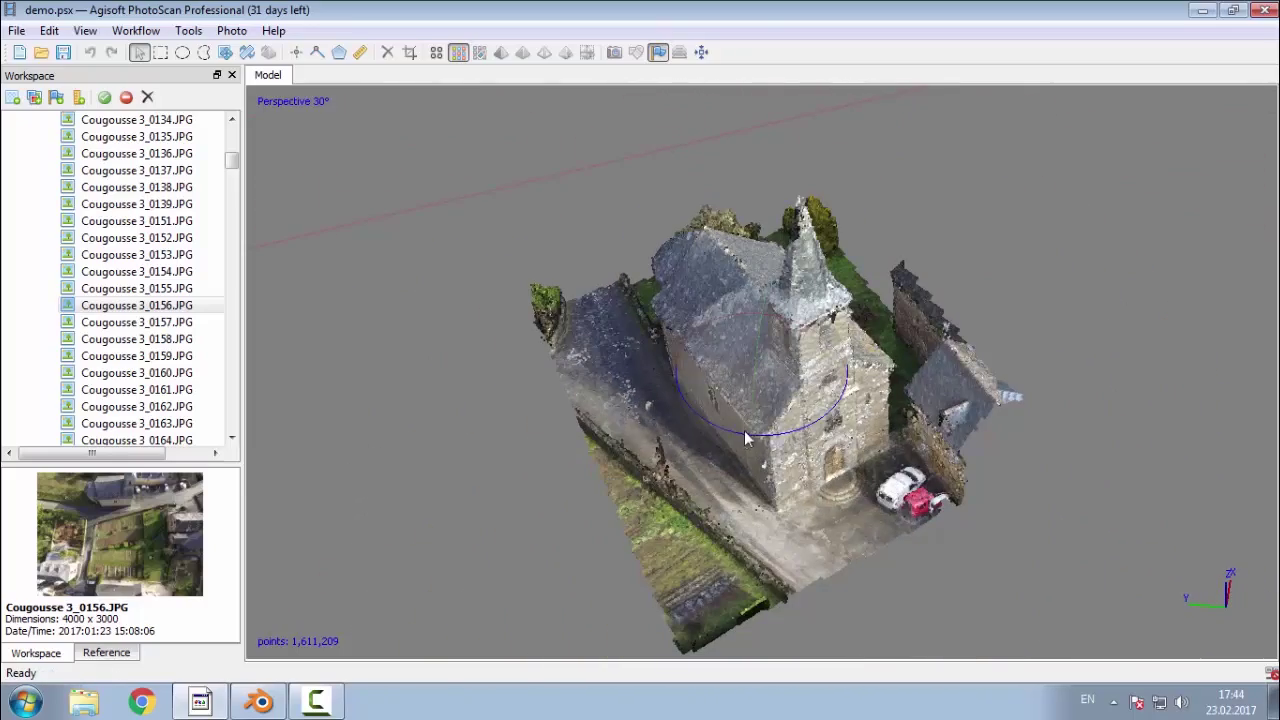
right_click_drag(805, 503, 675, 518)
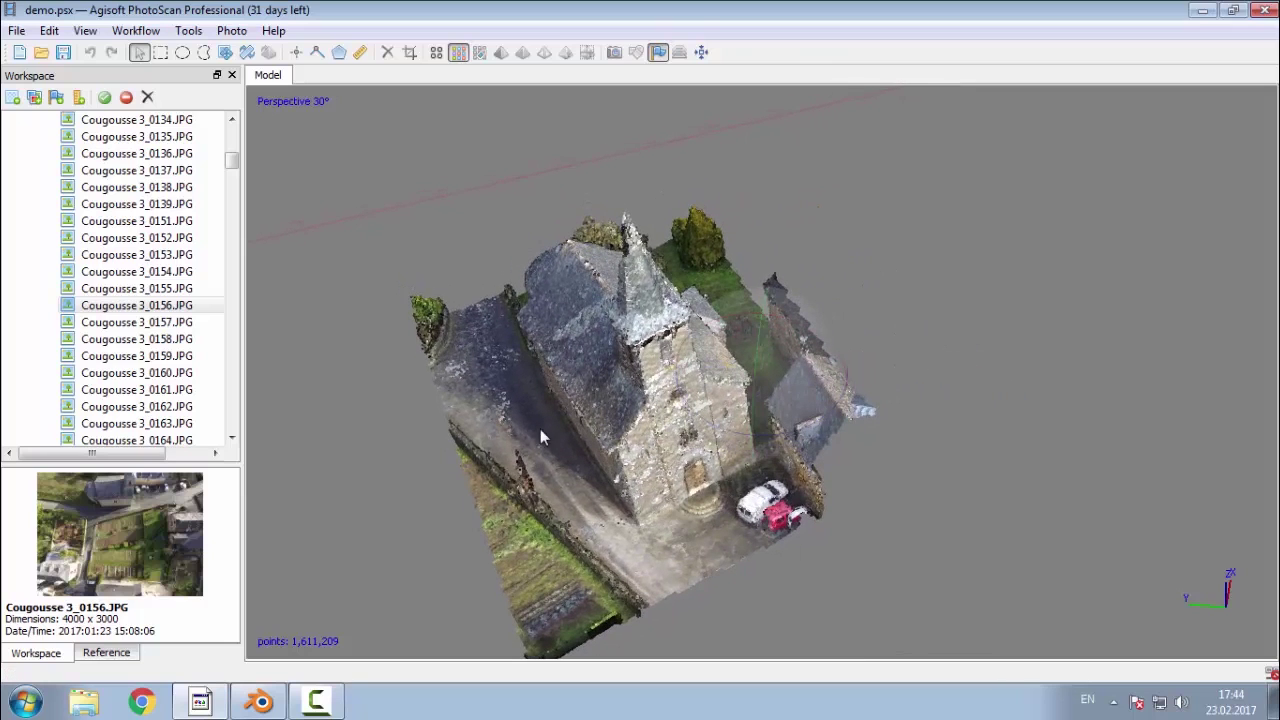
Step: Outline the vegetable garden and roadside strip beside the church with the free-form selection tool
left_click(203, 52)
mouse_move(471, 277)
left_mouse_down()
mouse_move(441, 280)
mouse_move(378, 386)
mouse_move(409, 486)
mouse_move(543, 694)
mouse_move(617, 707)
mouse_move(634, 700)
mouse_move(646, 658)
left_mouse_up()
right_click_drag(625, 612, 574, 540)
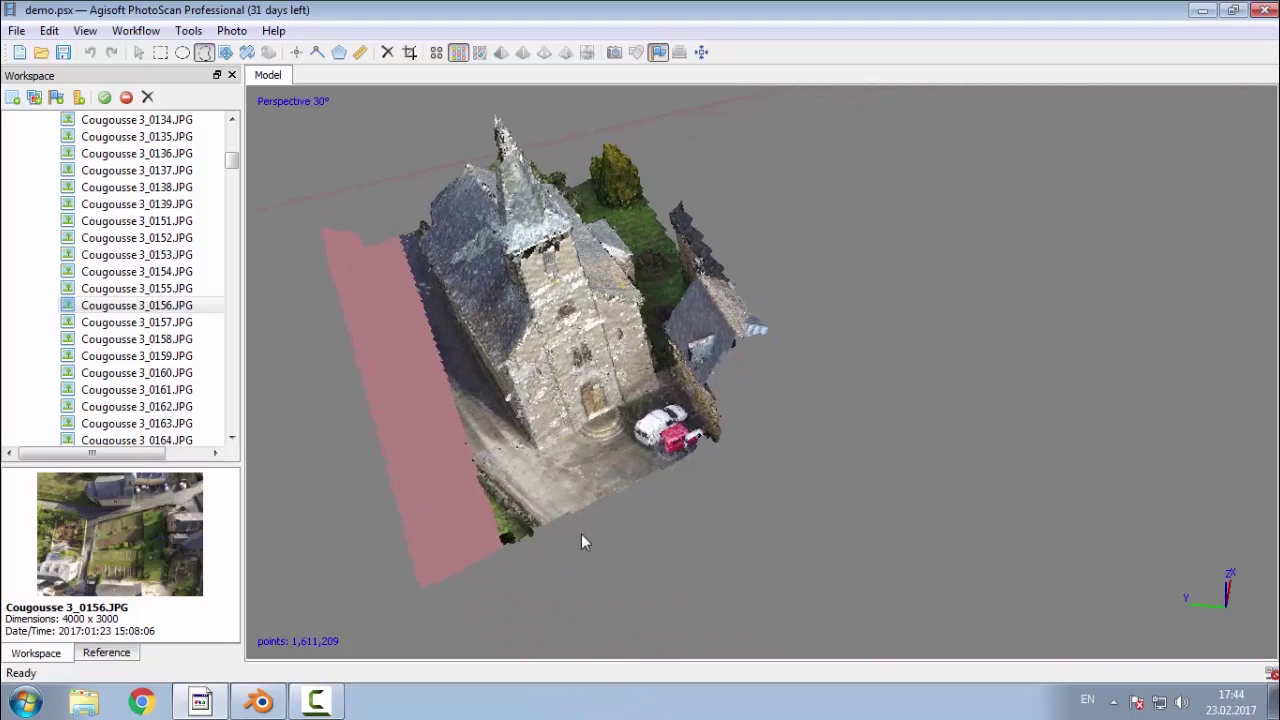
mouse_move(451, 587)
left_mouse_down("ctrl")
mouse_move(335, 357)
mouse_move(390, 345)
left_mouse_up("ctrl")
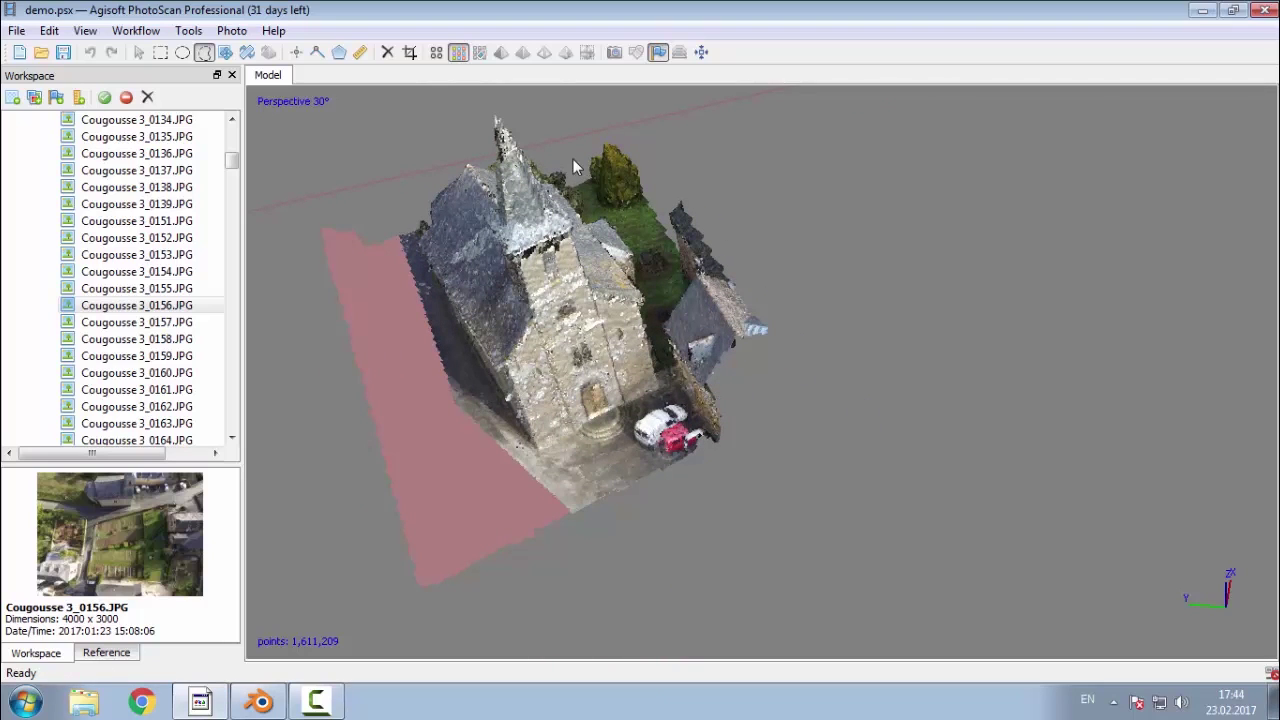
Step: In an orthographic top view, add the parked cars and the neighbouring building near the entrance to the selection
key("5")
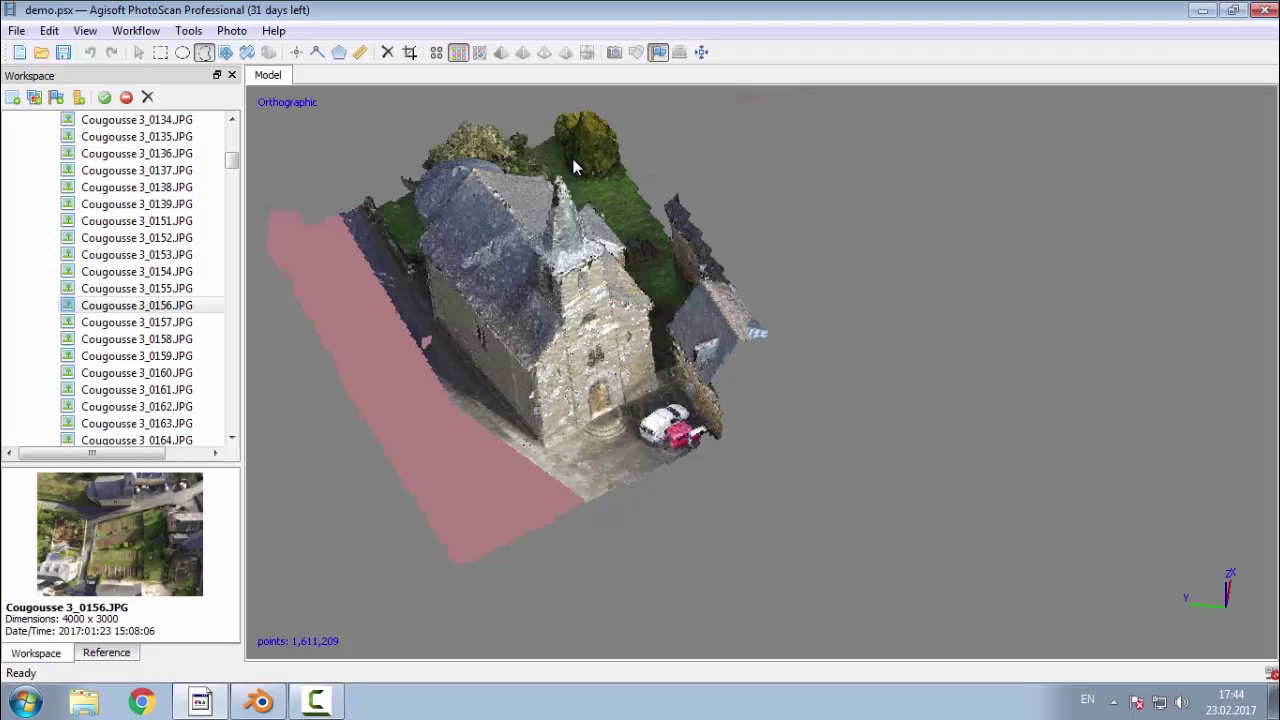
key("5")
key("5")
key("1")
key("7")
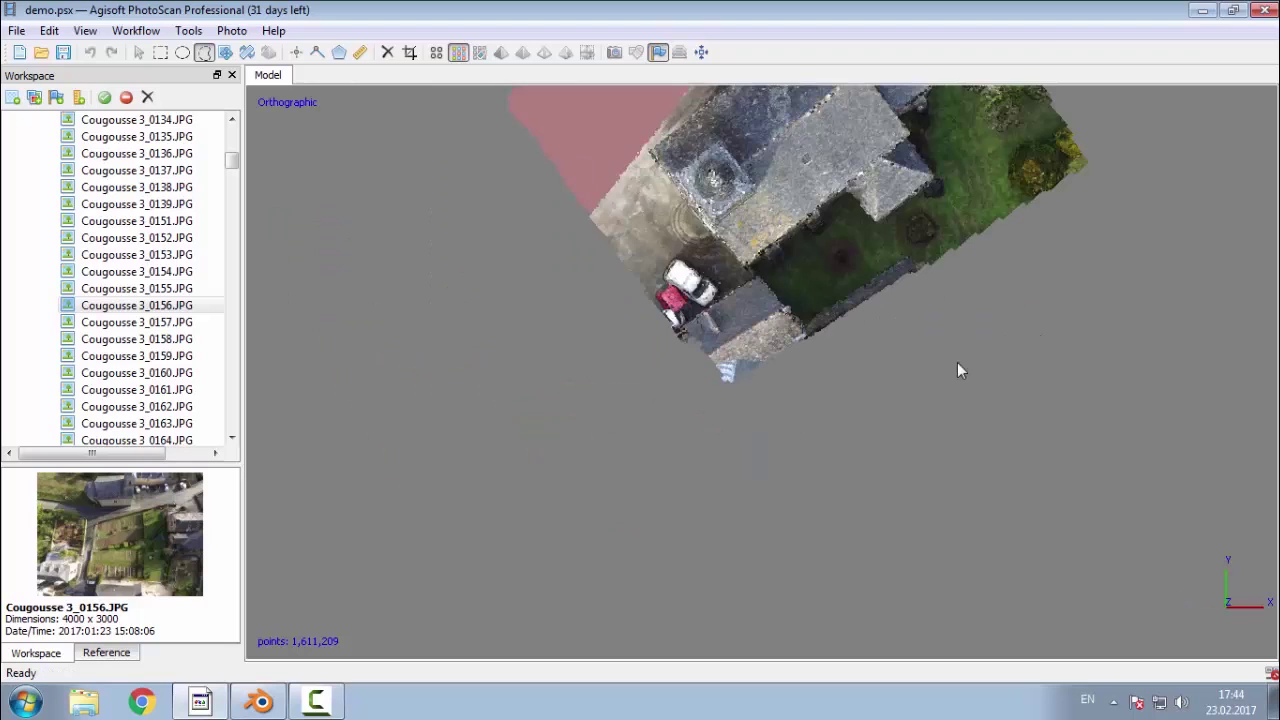
scroll(957, 370, "up", 3)
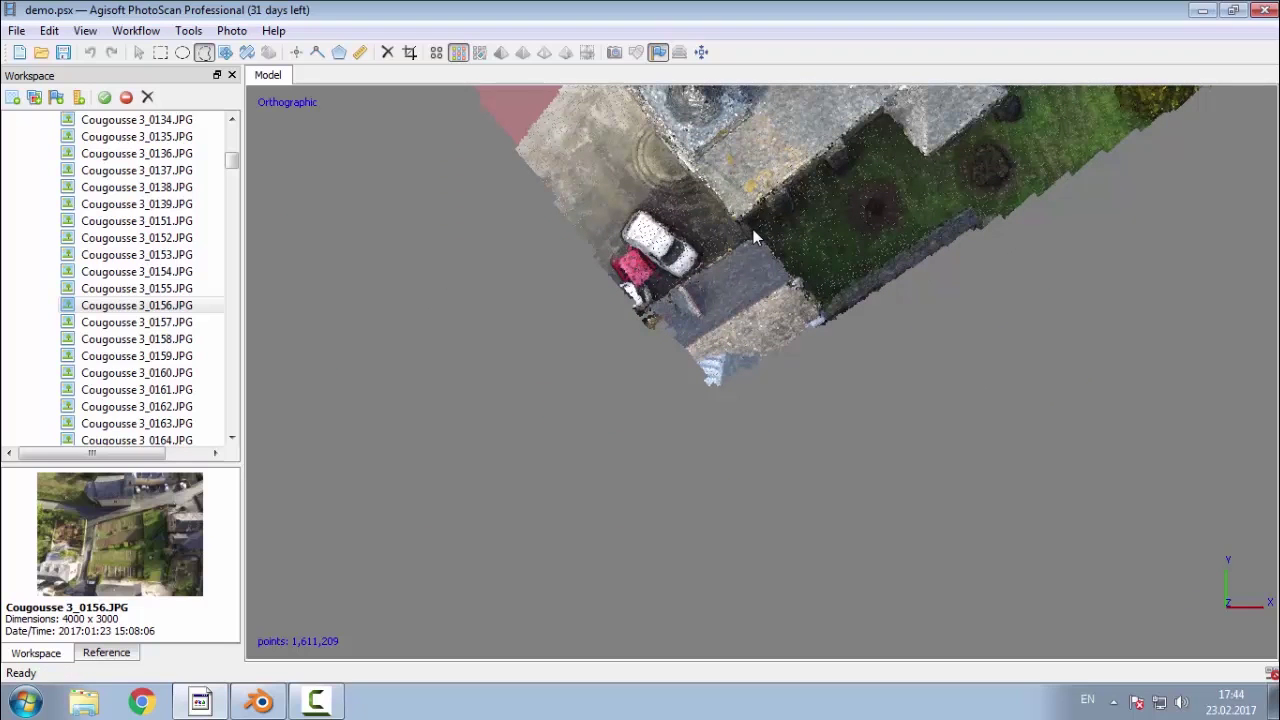
mouse_move(753, 229)
left_mouse_down()
mouse_move(632, 312)
mouse_move(829, 419)
mouse_move(877, 362)
left_mouse_up()
mouse_move(638, 332)
left_mouse_down("ctrl")
mouse_move(430, 114)
mouse_move(466, 88)
left_mouse_up("ctrl")
Step: Extend the selection over the outer garden, the ground around the apse and the road edge, and delete all selected points
middle_click_drag(1021, 165, 576, 376)
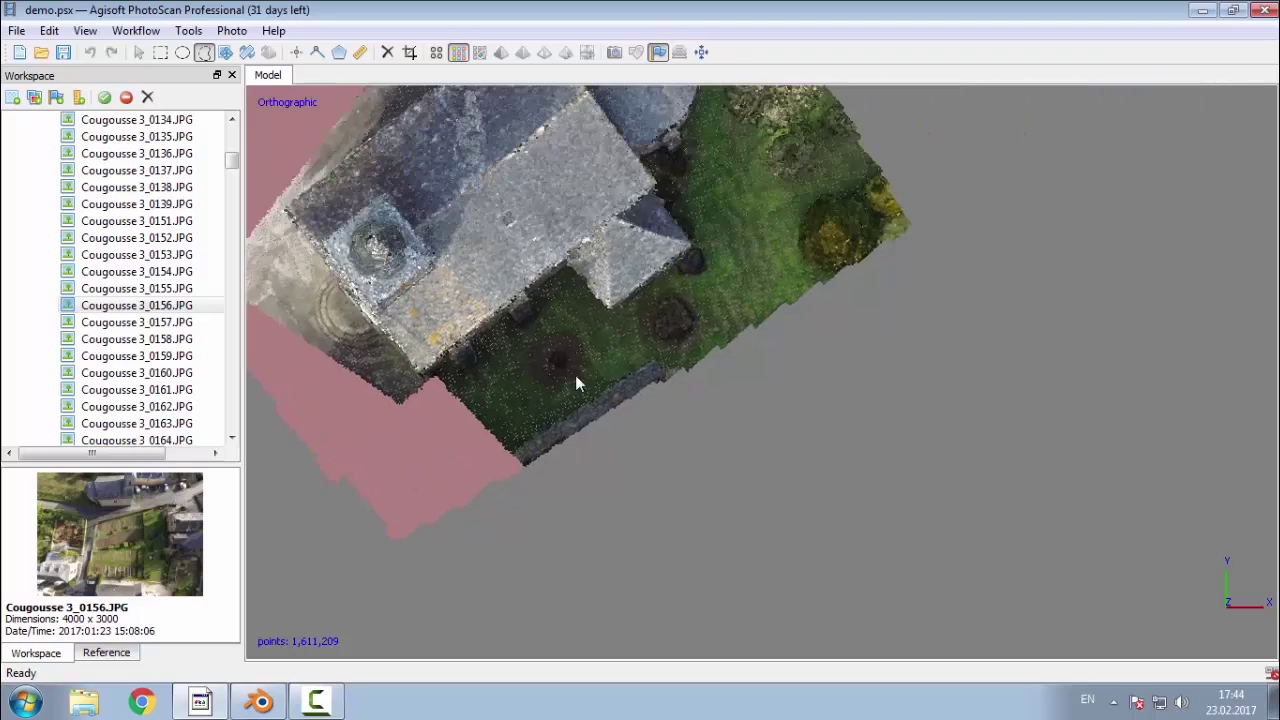
mouse_move(482, 462)
left_mouse_down()
mouse_move(964, 408)
mouse_move(989, 182)
mouse_move(920, 172)
left_mouse_up()
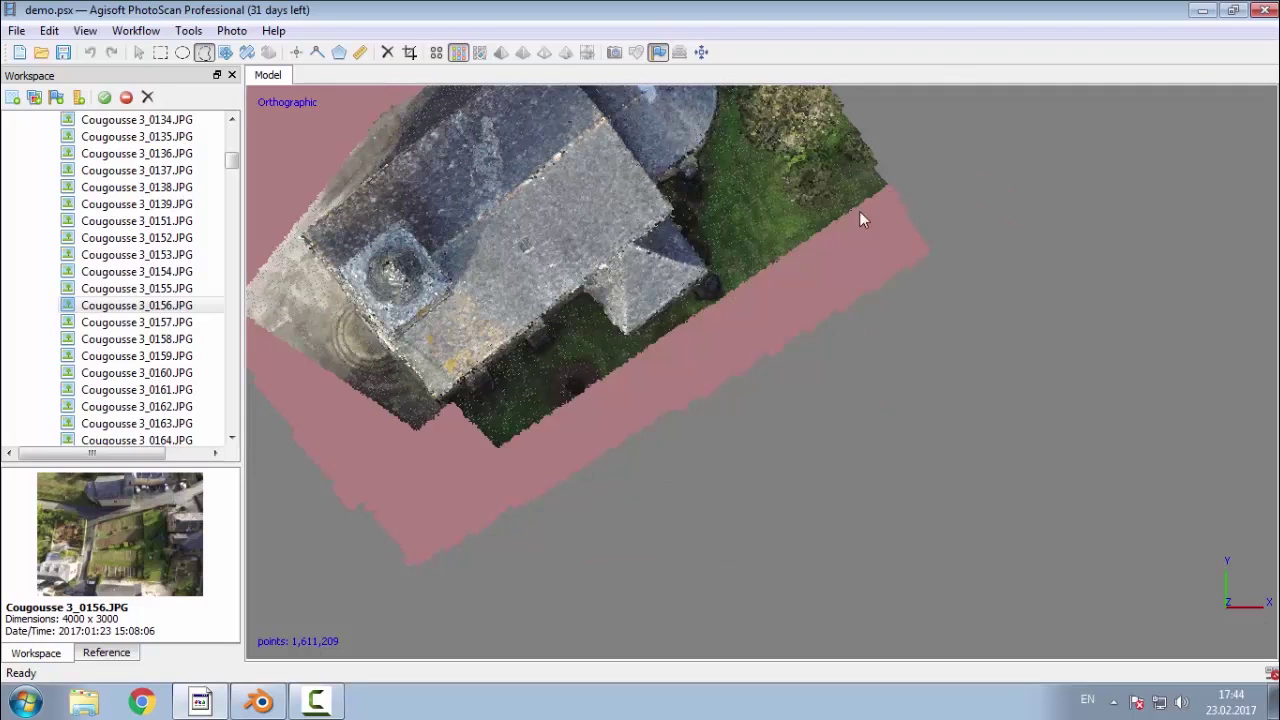
middle_click_drag(840, 240, 786, 505)
mouse_move(826, 520)
left_mouse_down("shift")
mouse_move(763, 243)
mouse_move(660, 241)
mouse_move(663, 260)
left_mouse_up("shift")
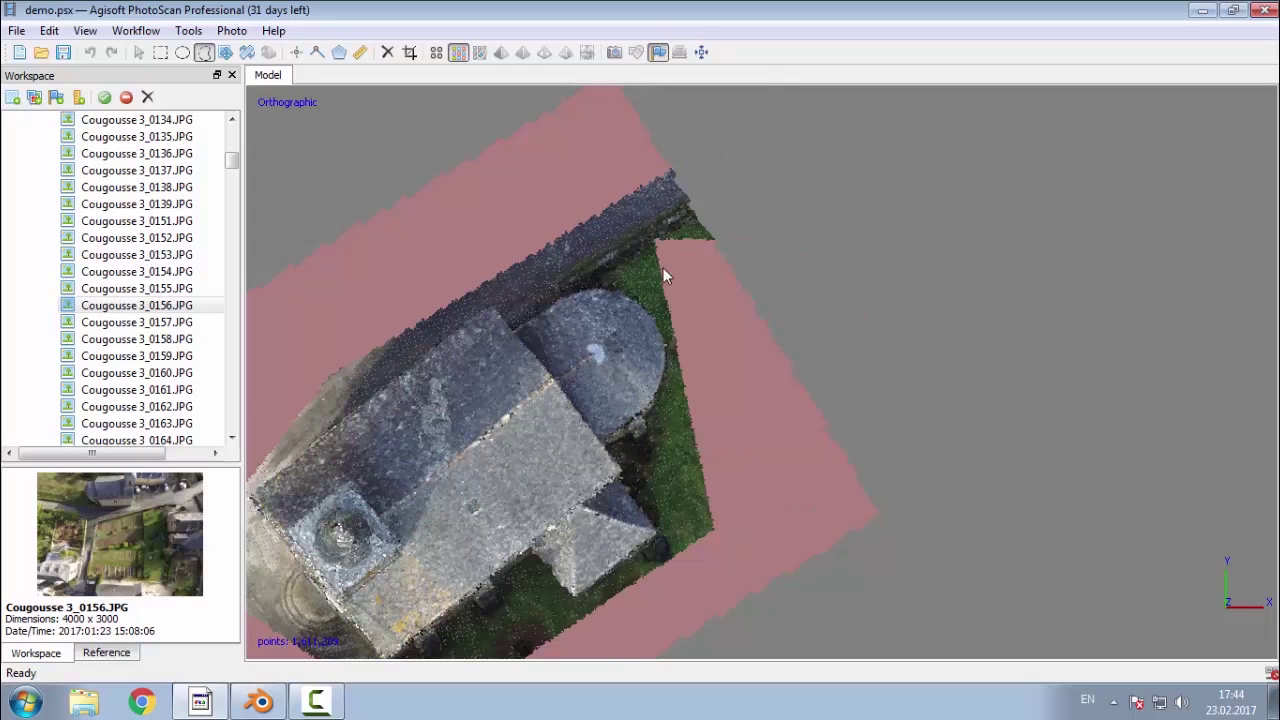
mouse_move(674, 305)
left_mouse_down("shift")
mouse_move(564, 81)
mouse_move(400, 198)
left_mouse_up("shift")
key("Delete")
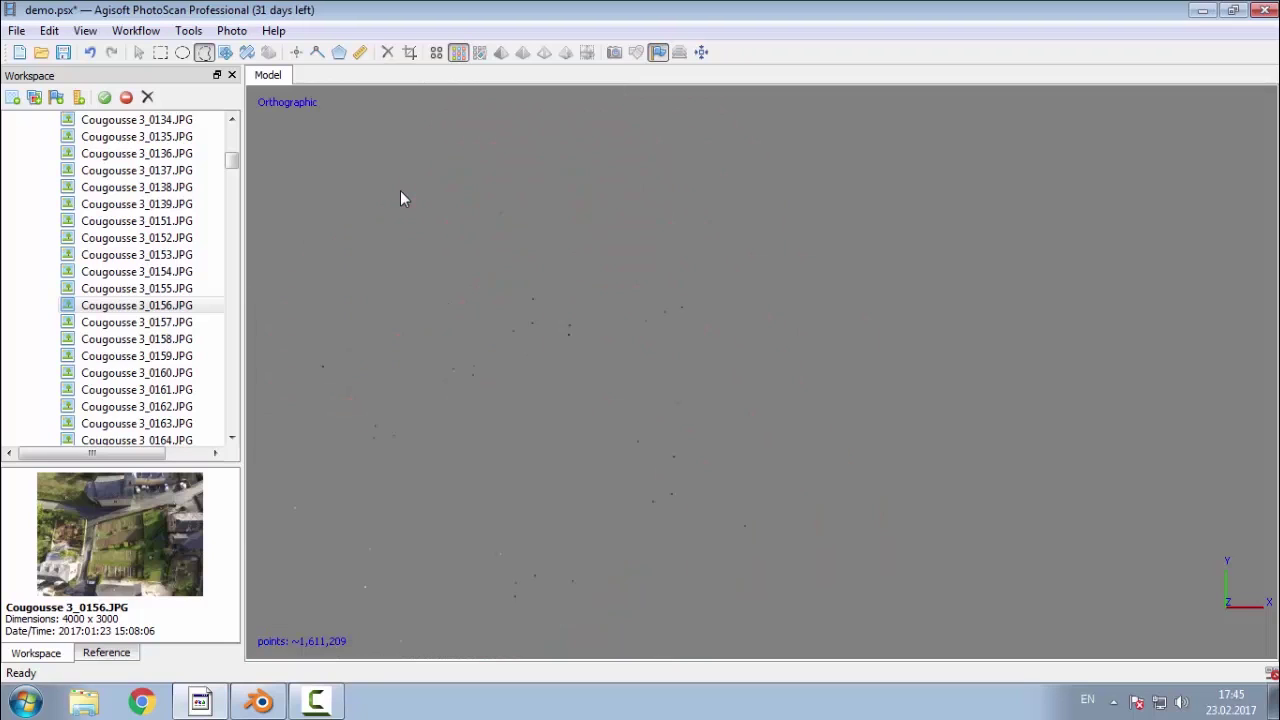
Step: Select the protruding corner of paving in front of the church's entrance facade and delete its points
middle_click_drag(612, 396, 725, 333)
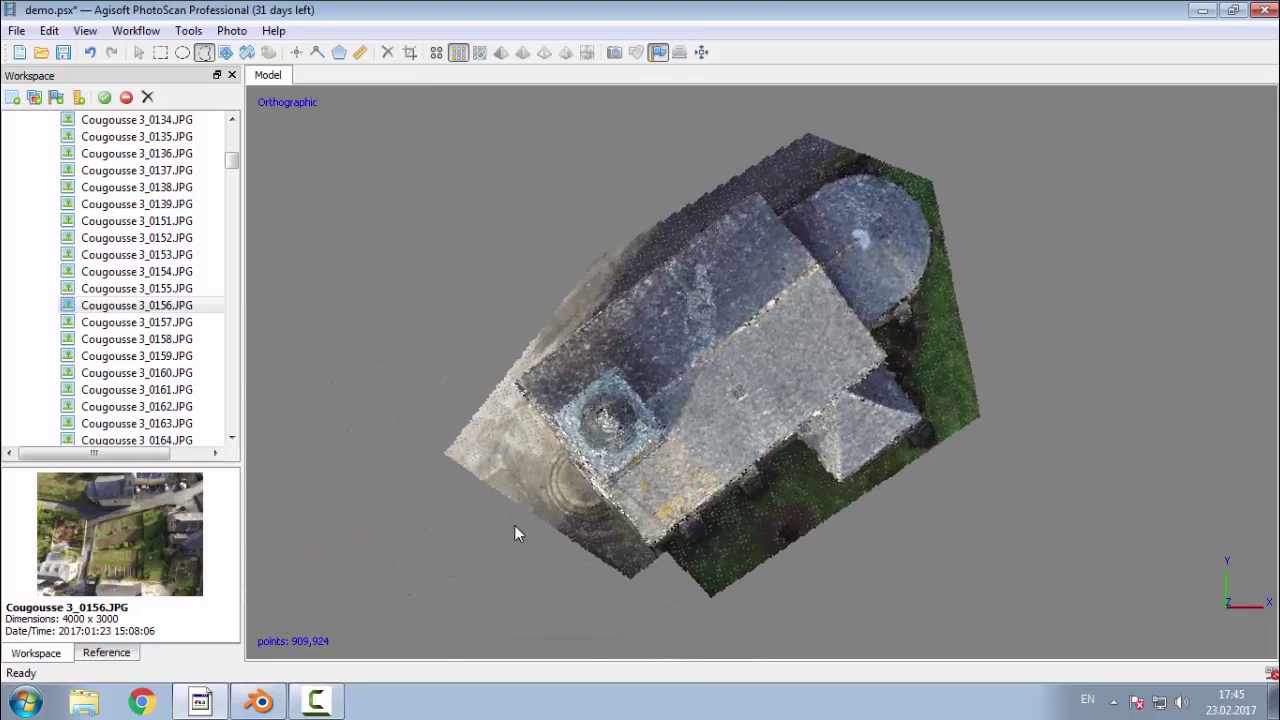
left_click_drag(449, 325, 471, 307)
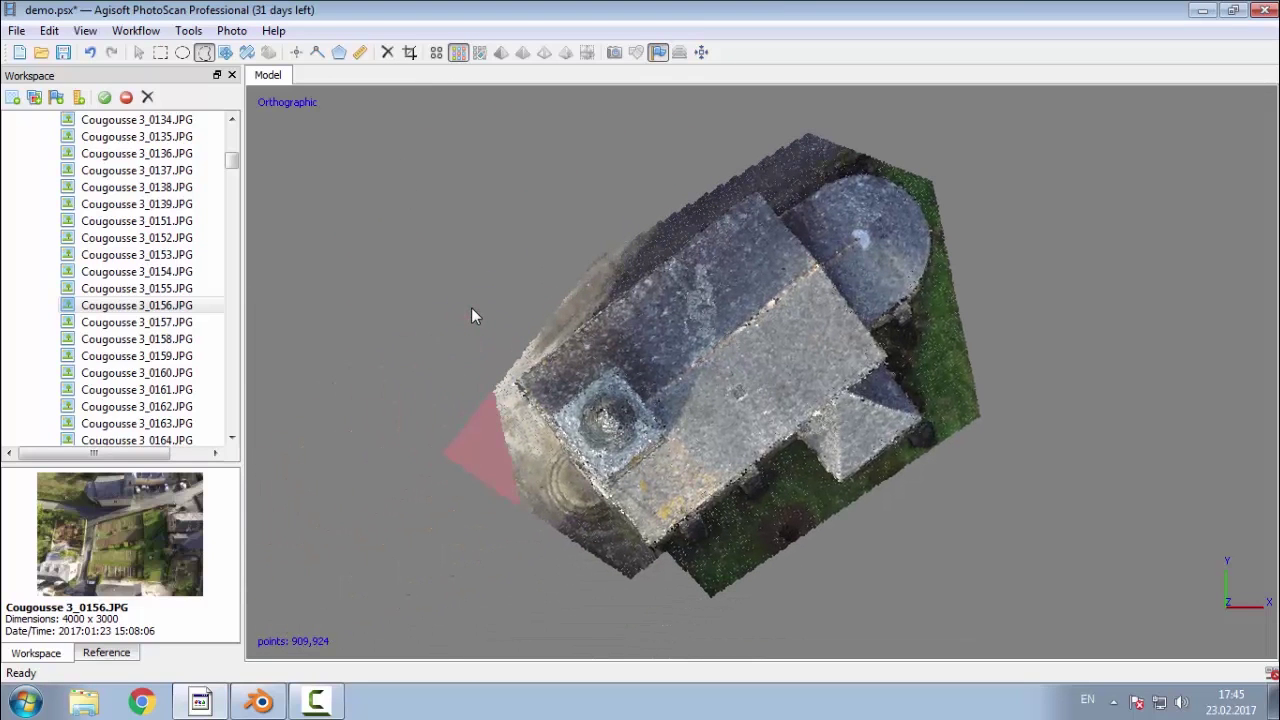
key("Delete")
middle_click_drag(490, 304, 600, 491)
right_click_drag(512, 328, 454, 237)
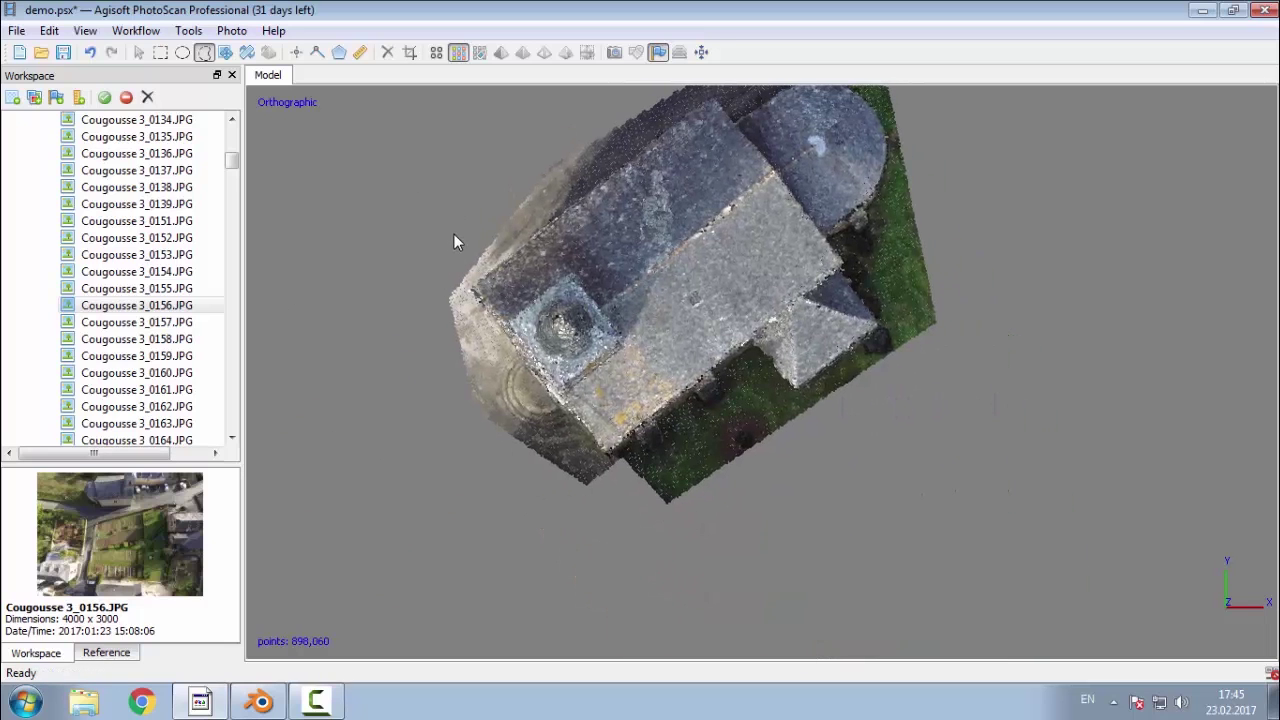
middle_click_drag(676, 519, 648, 552)
Step: Select the stray points floating beside the church's entrance facade with a free-form outline and delete them
left_click(139, 53)
left_click_drag(781, 485, 680, 461)
left_click_drag(731, 423, 738, 397)
scroll(737, 395, "up", 5)
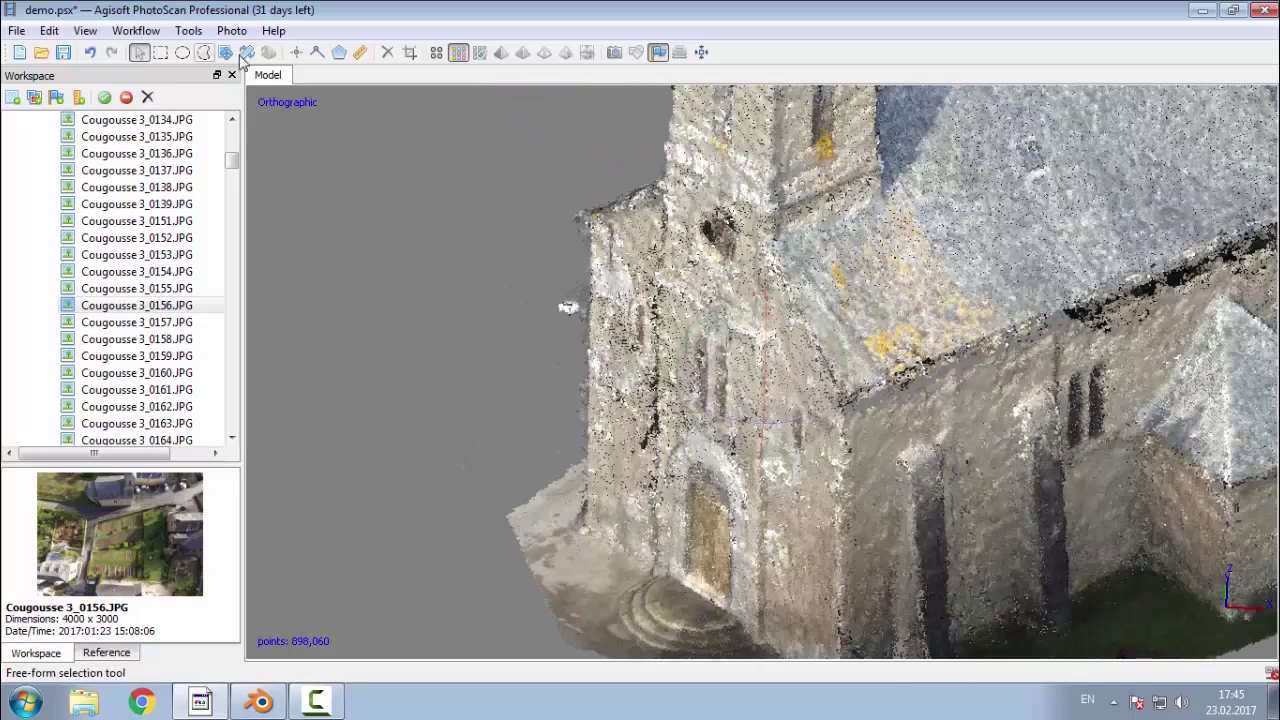
left_click(203, 52)
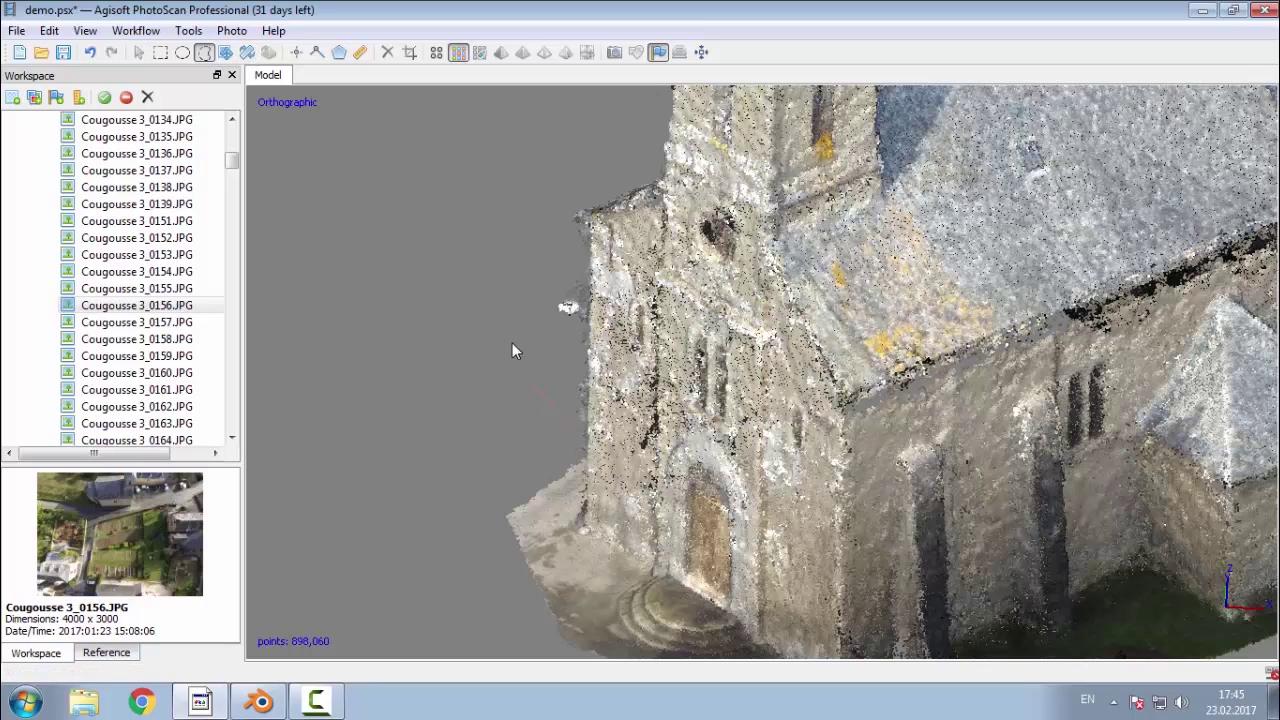
left_click_drag(541, 277, 576, 265)
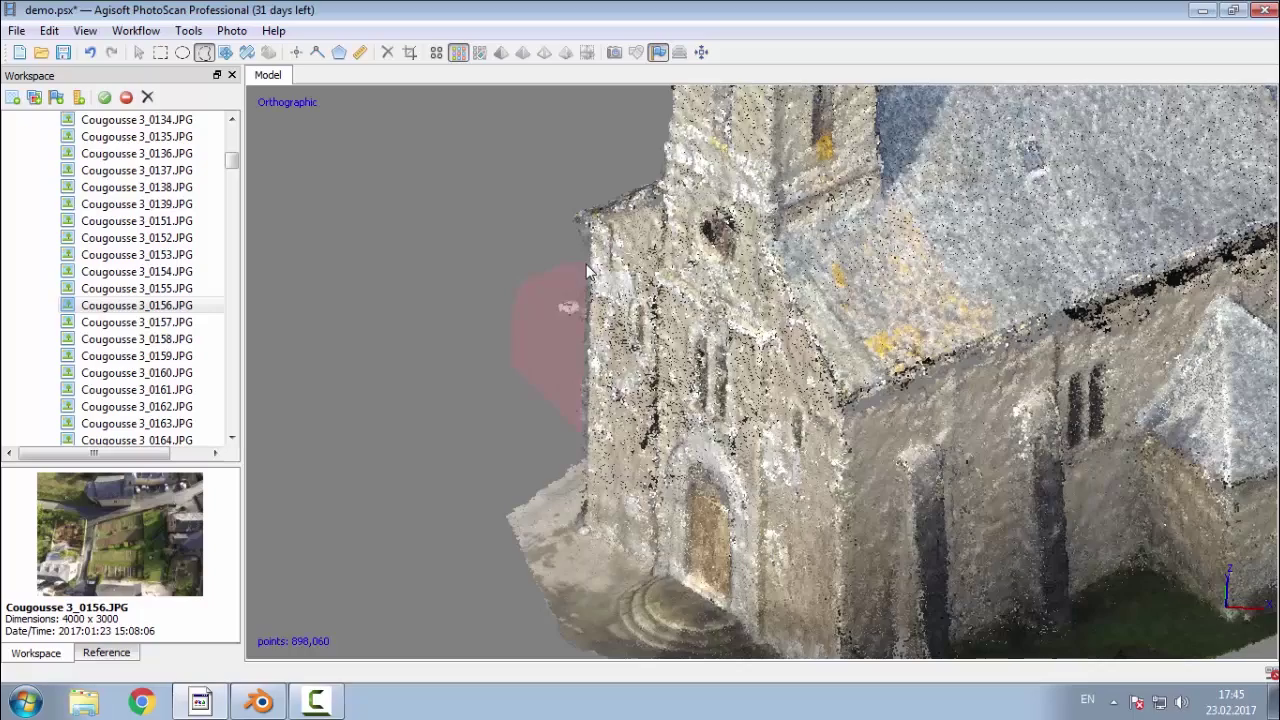
key("Delete")
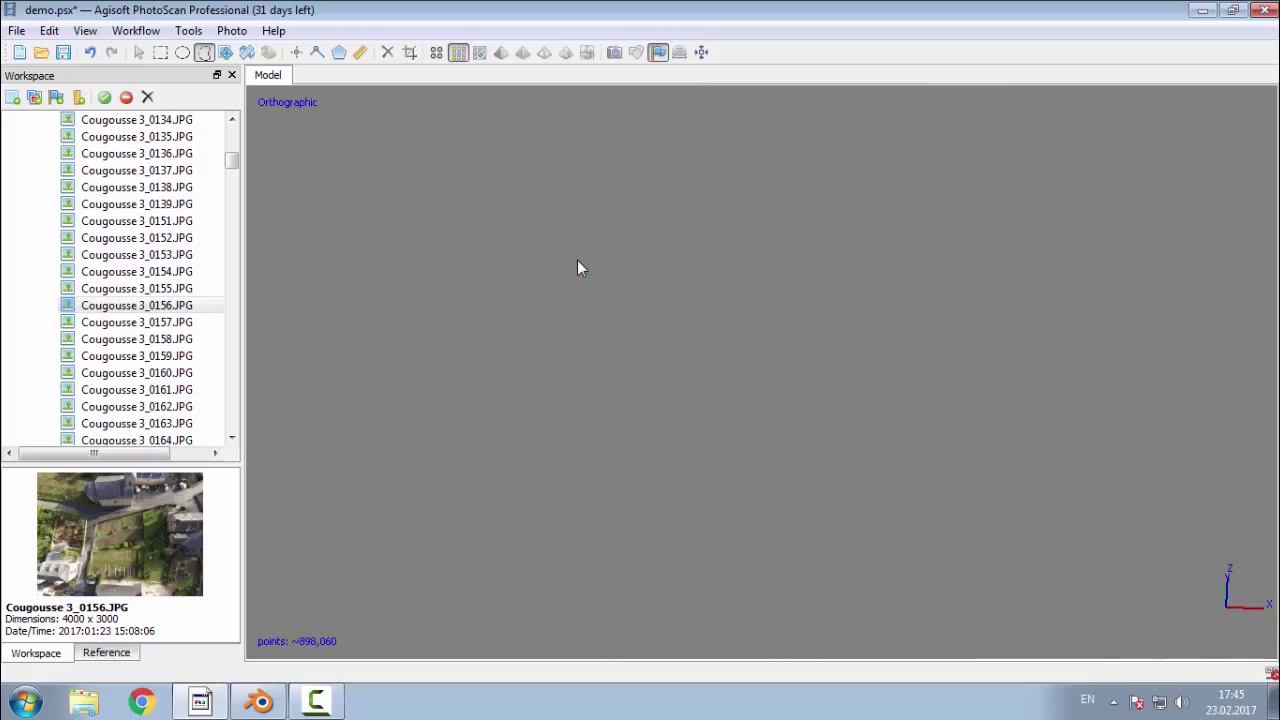
middle_click_drag(636, 474, 368, 612)
scroll(492, 250, "down", 3)
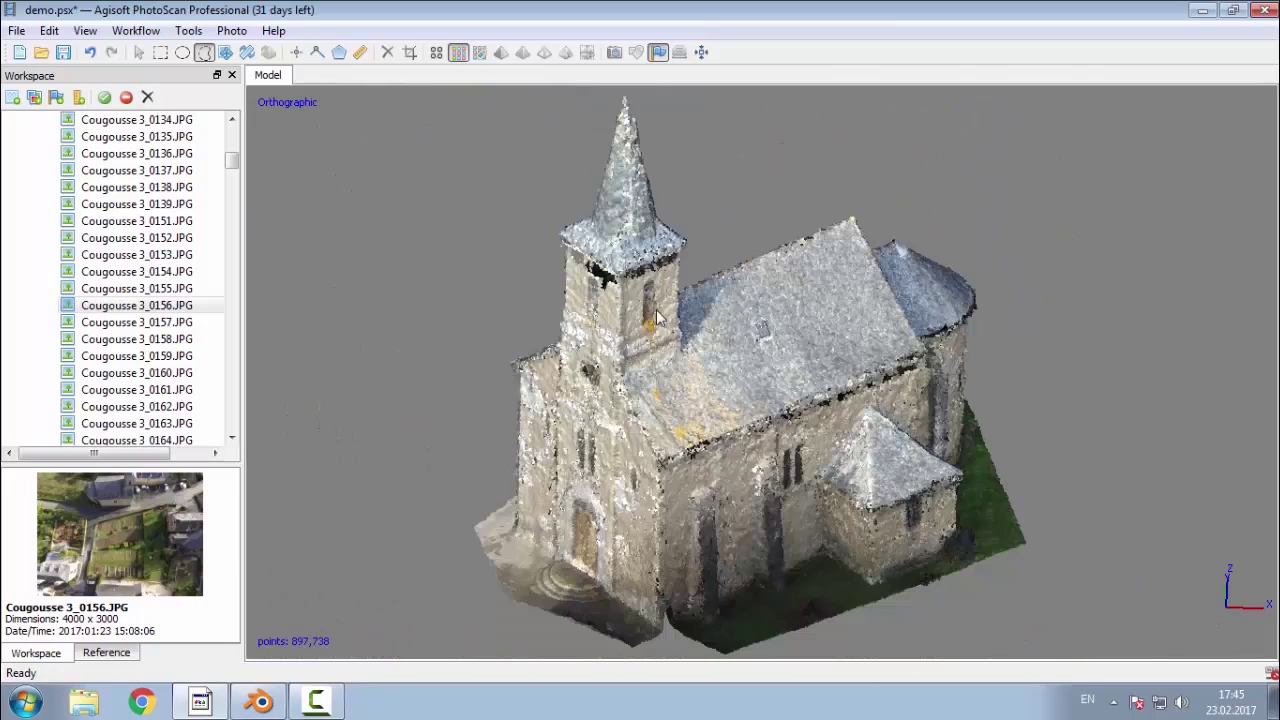
Step: Display the dense point cloud coloured by point classes and examine the church from above its apse
left_click(139, 52)
left_click_drag(657, 403, 832, 292)
left_click(479, 55)
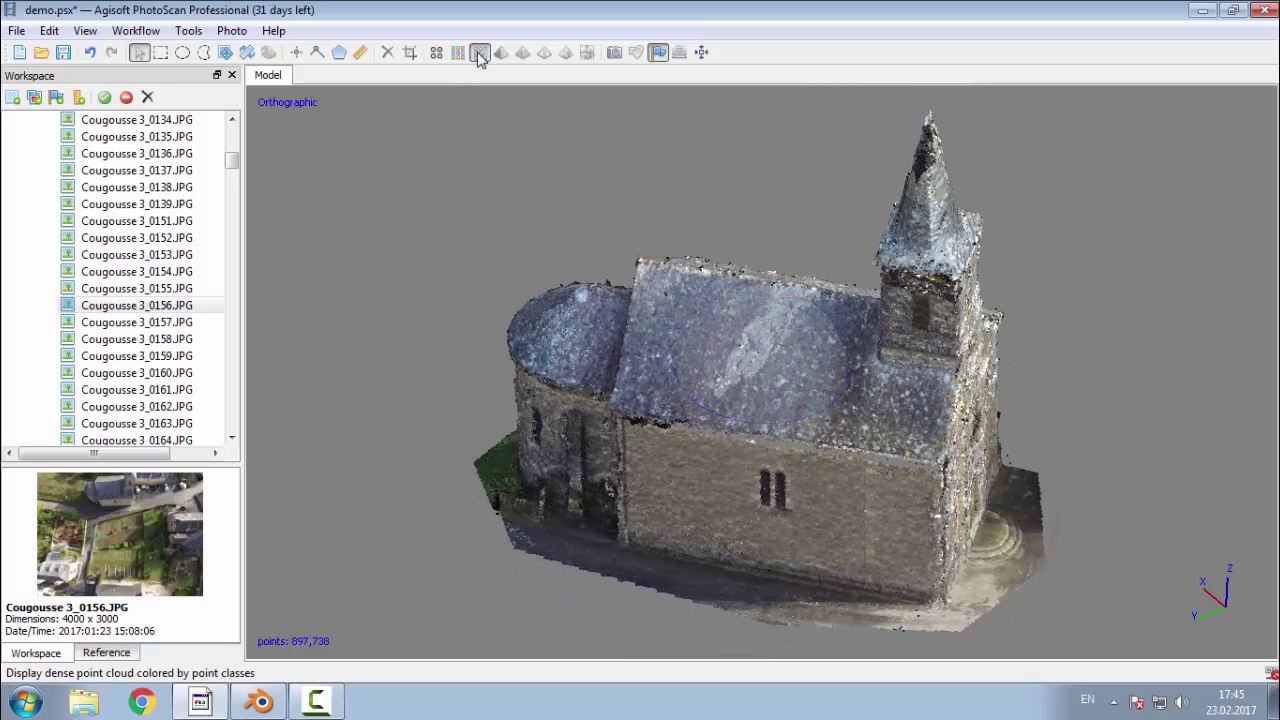
left_click_drag(760, 367, 851, 430)
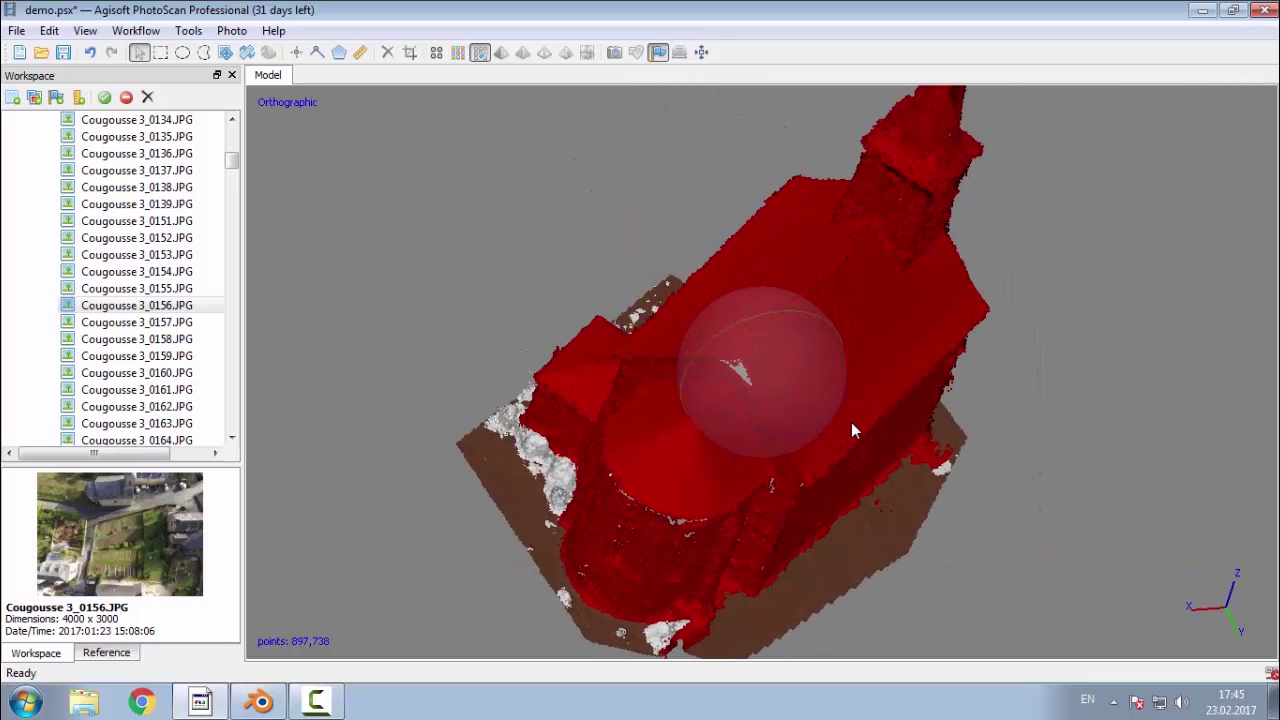
Step: From a perspective top view, select the misclassified patch of ground behind the apse with a free-form outline
key("KP_5")
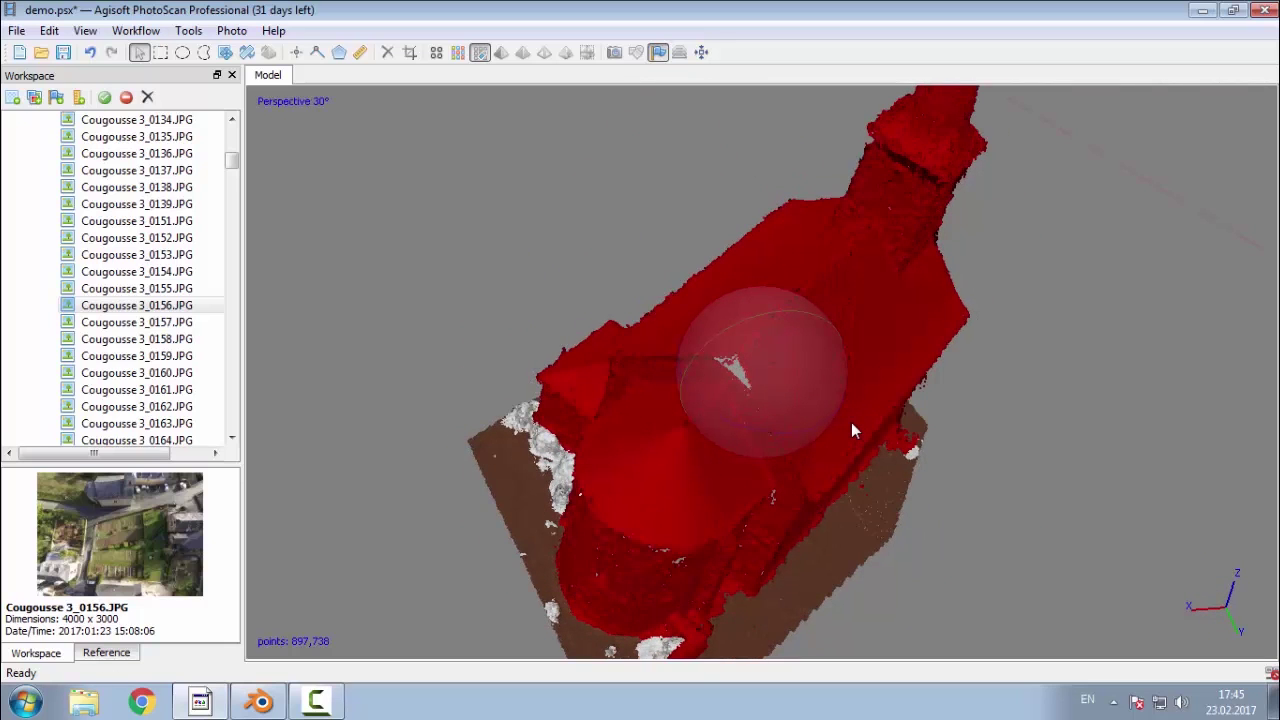
key("KP_7")
left_click_drag(822, 243, 786, 562)
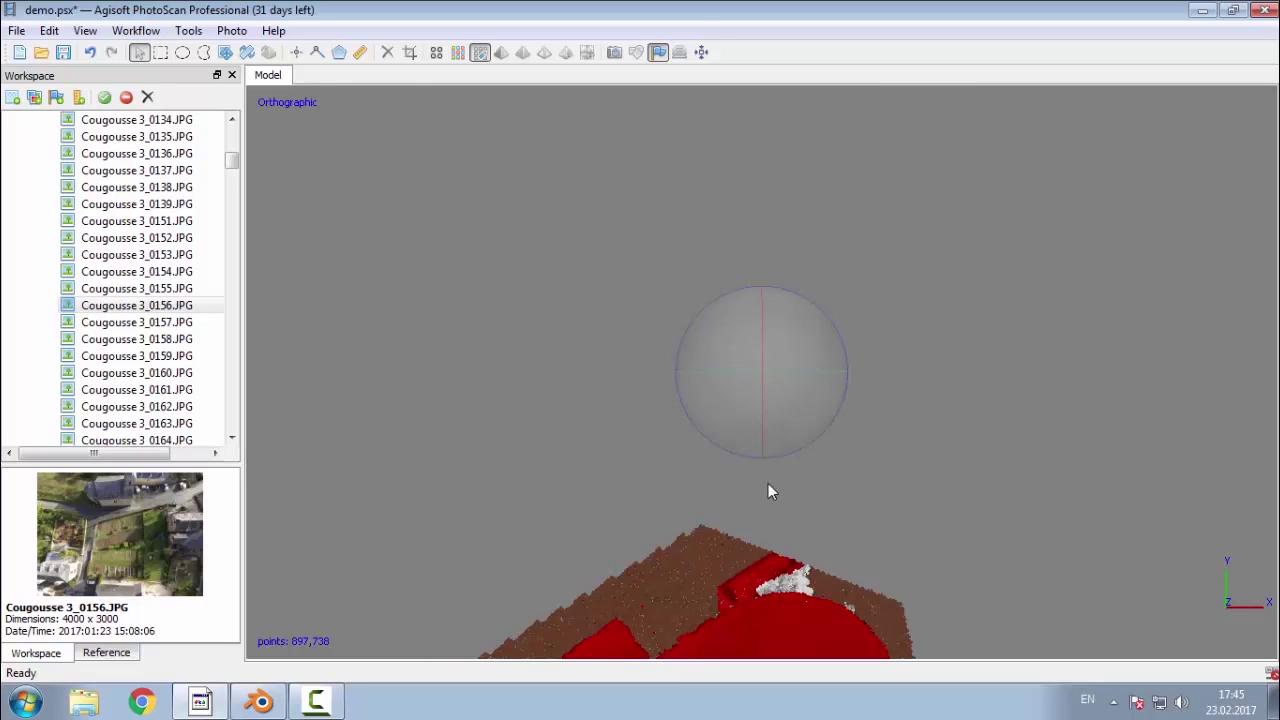
key("KP_5")
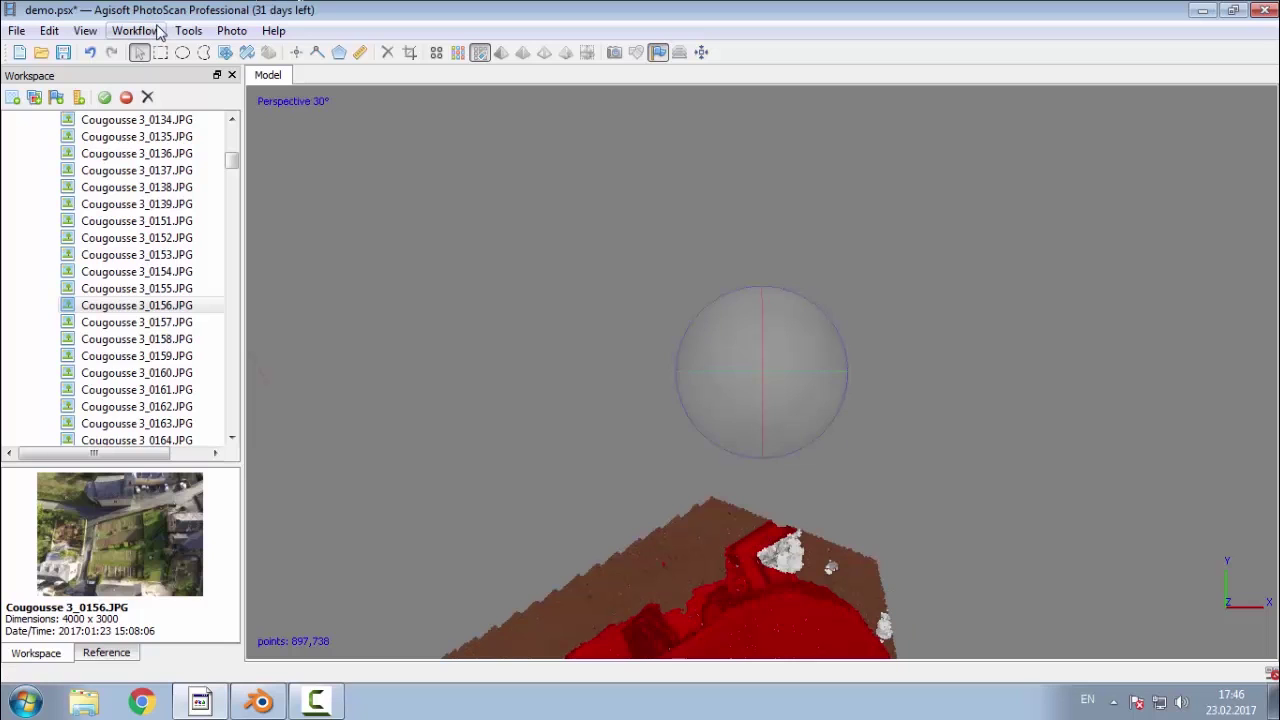
left_click(204, 52)
middle_click_drag(747, 586, 654, 581)
scroll(634, 571, "up", 2)
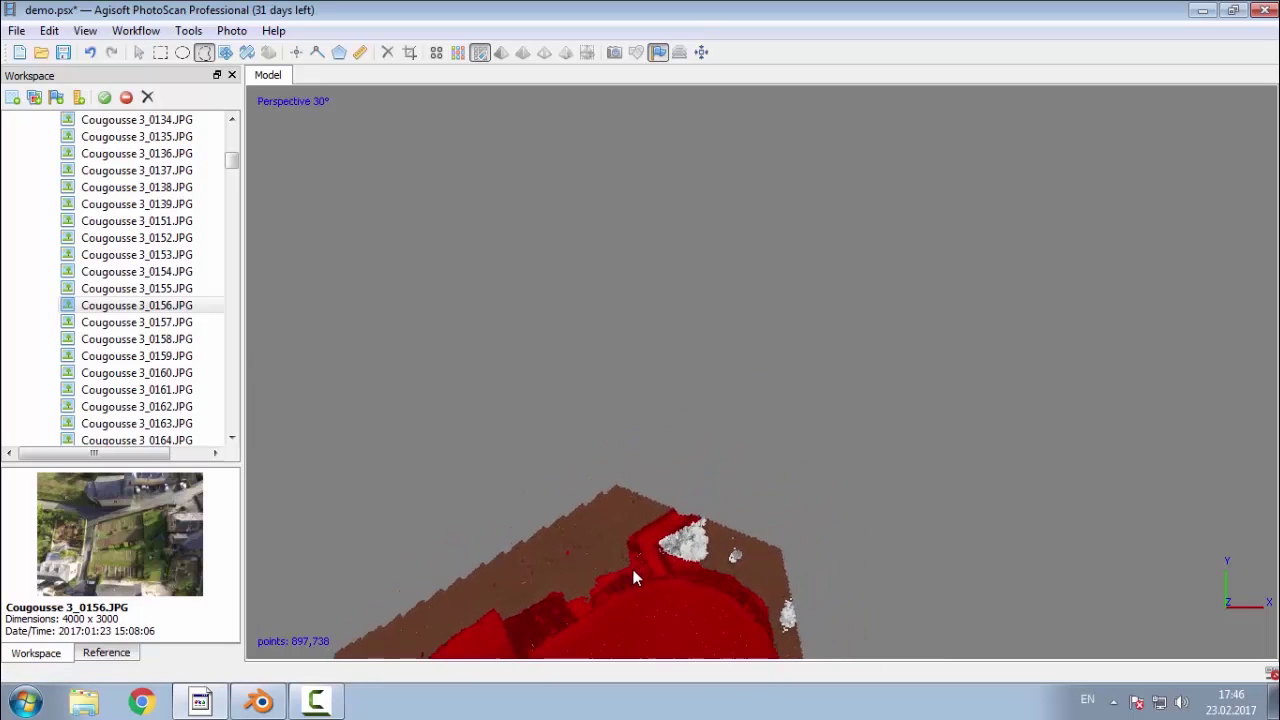
scroll(608, 565, "down", 2)
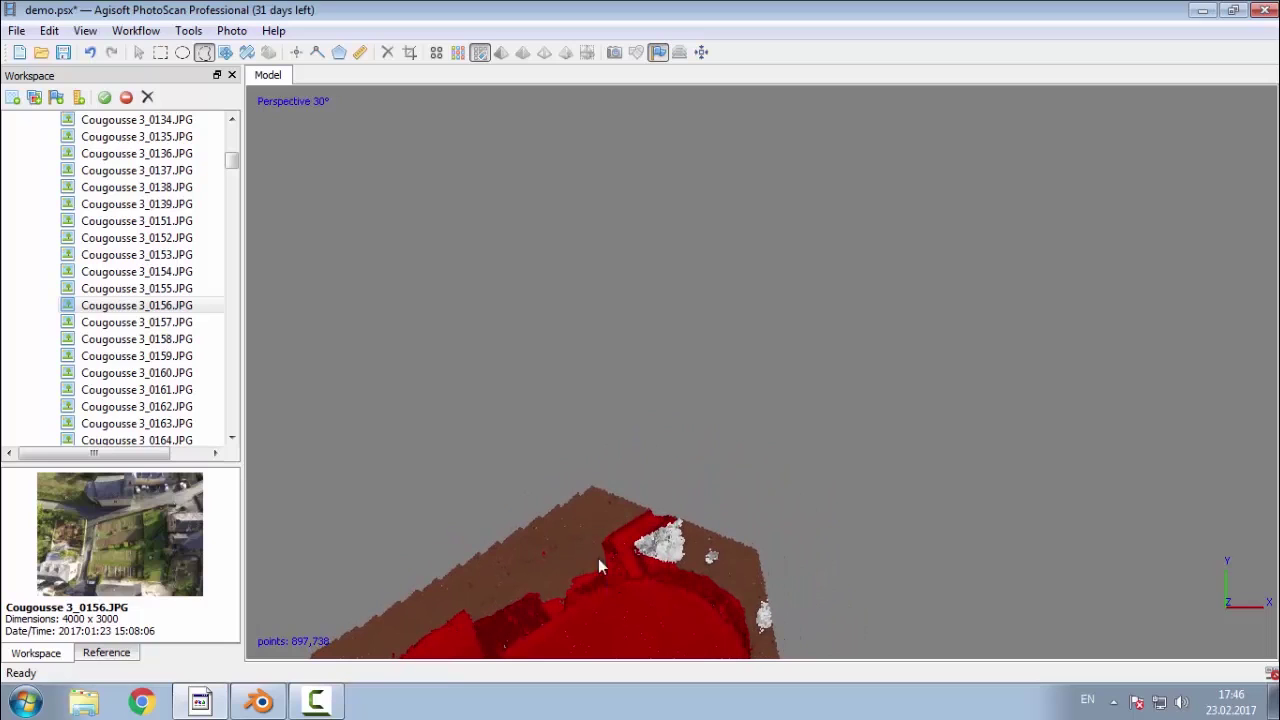
mouse_move(612, 576)
left_mouse_down()
mouse_move(576, 487)
mouse_move(690, 479)
mouse_move(694, 559)
left_mouse_up()
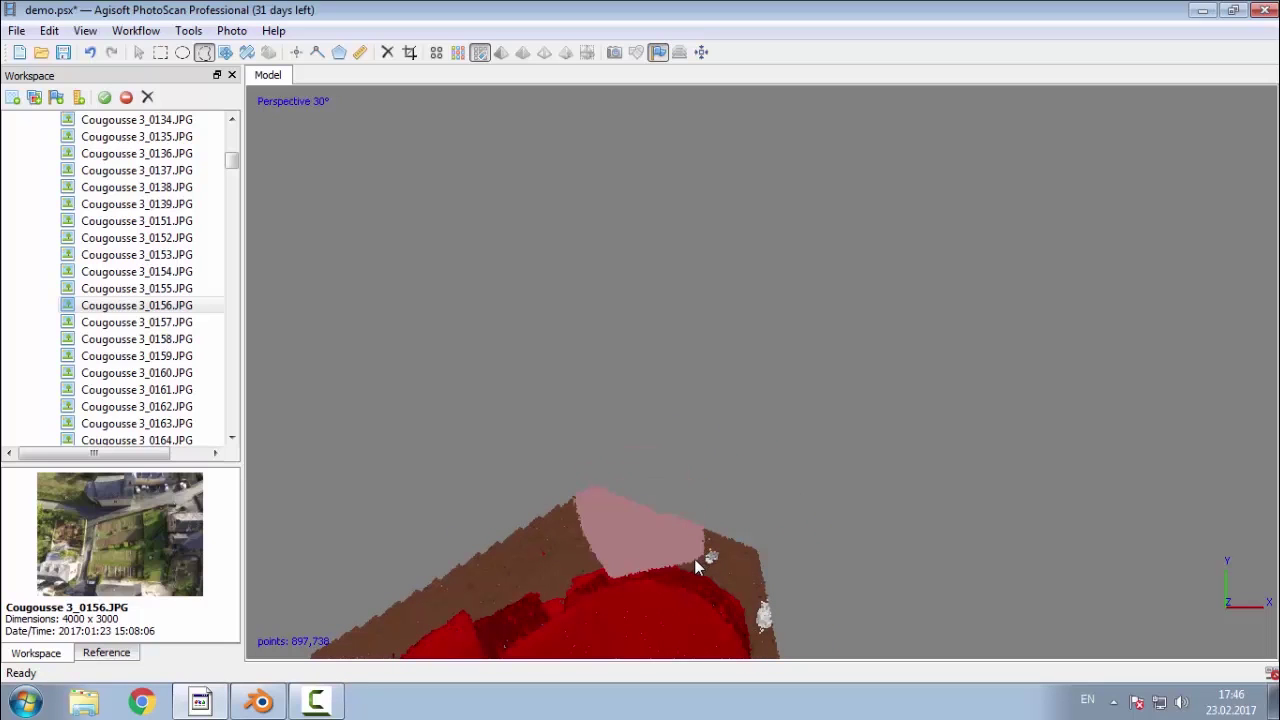
middle_click_drag(697, 593, 679, 297)
left_click_drag(679, 305, 783, 545)
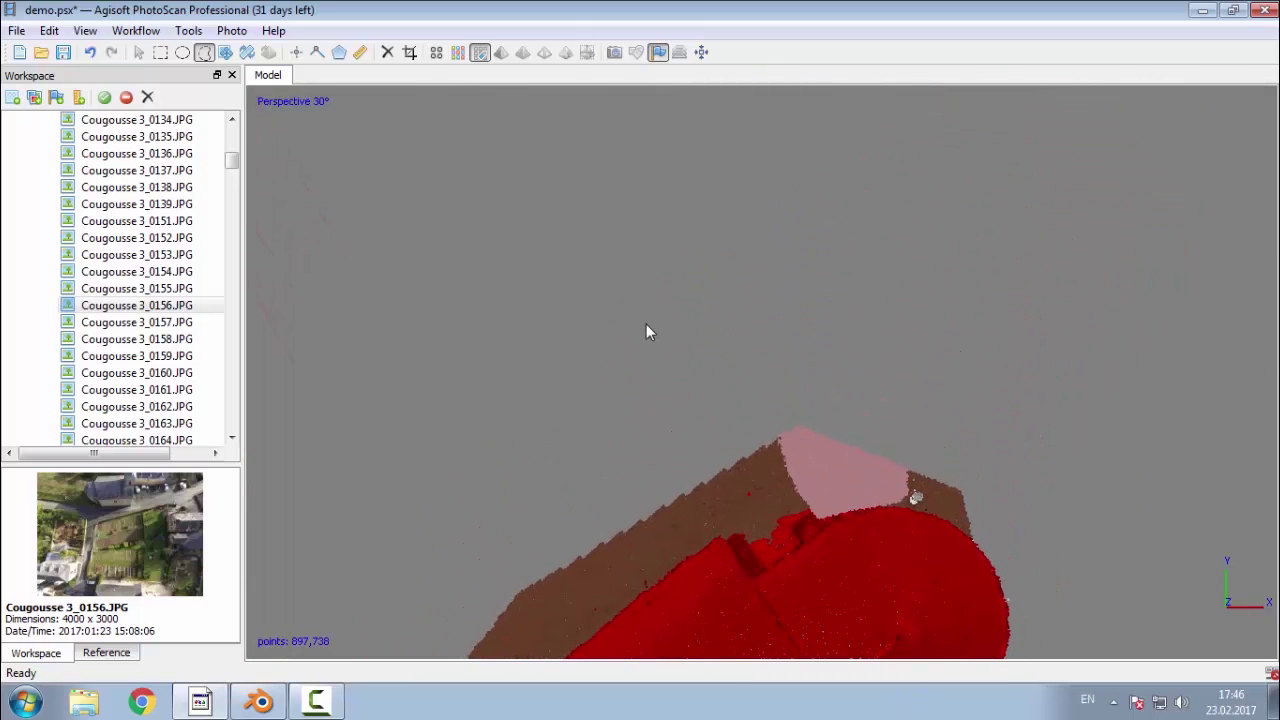
Step: Reassign the selected points behind the apse from the Building class to Created (never classified)
key("ctrl+shift+c")
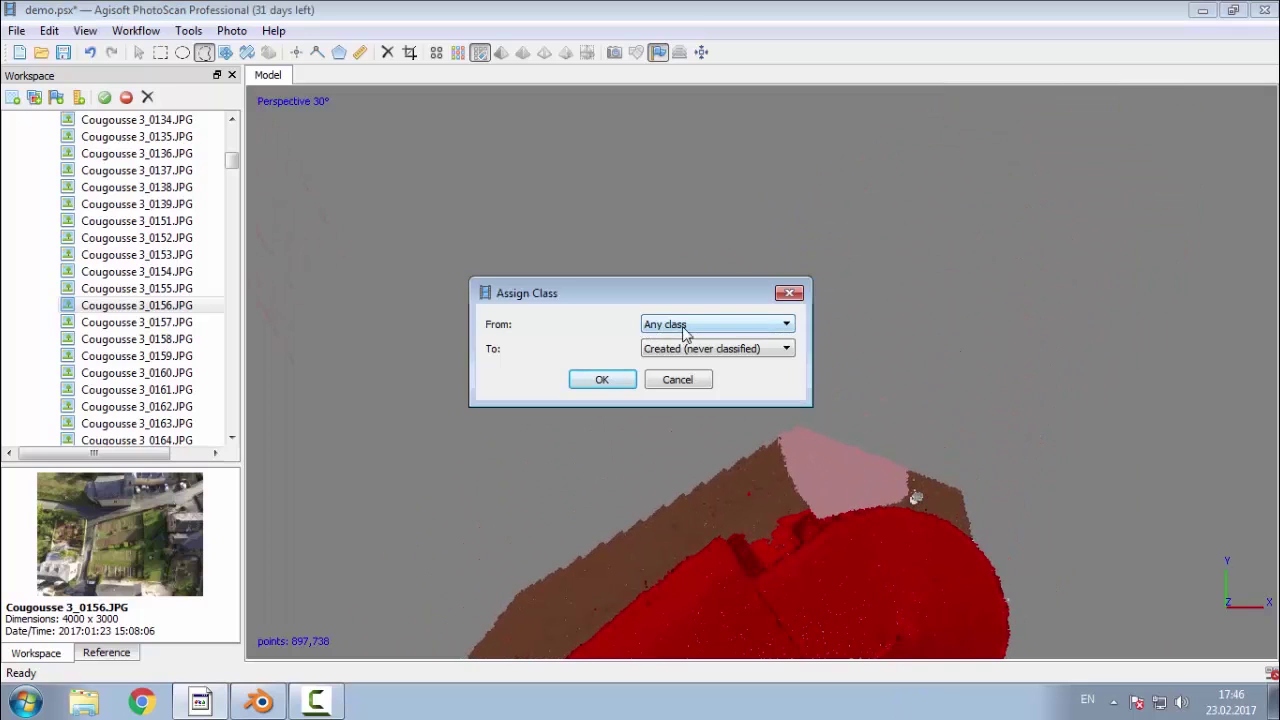
left_click(690, 326)
left_click(688, 325)
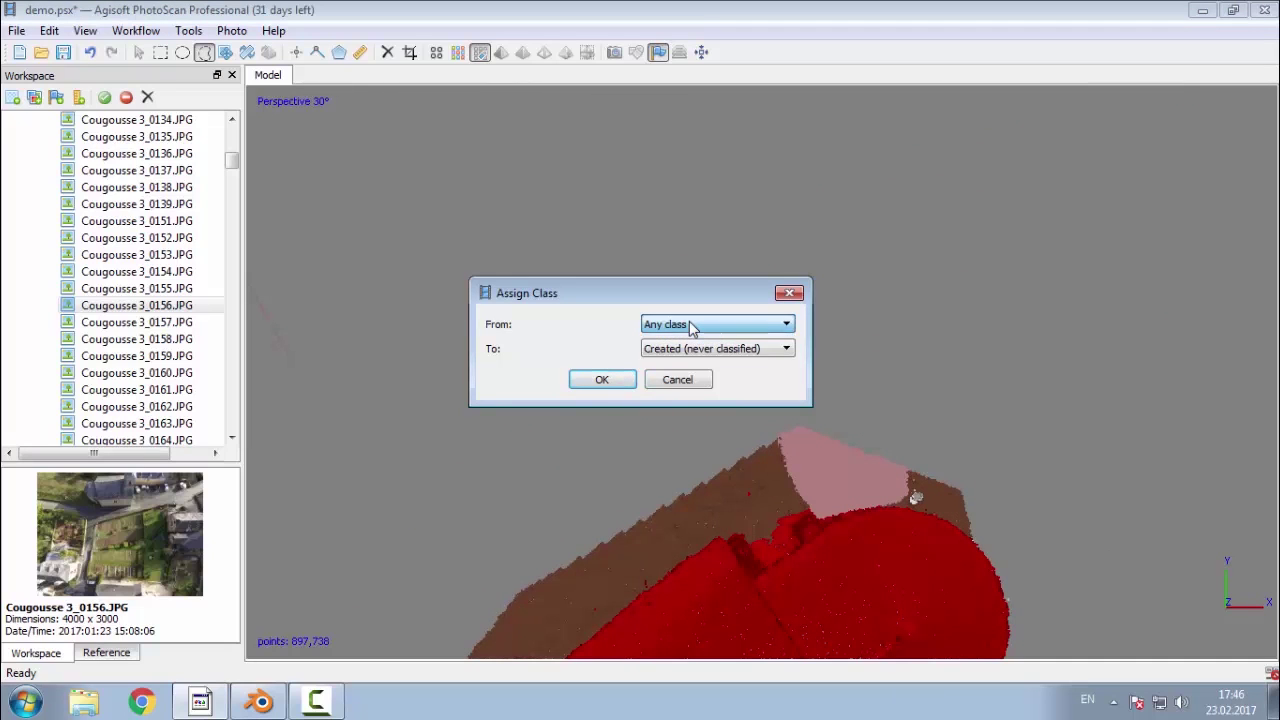
left_click(688, 326)
left_click(684, 376)
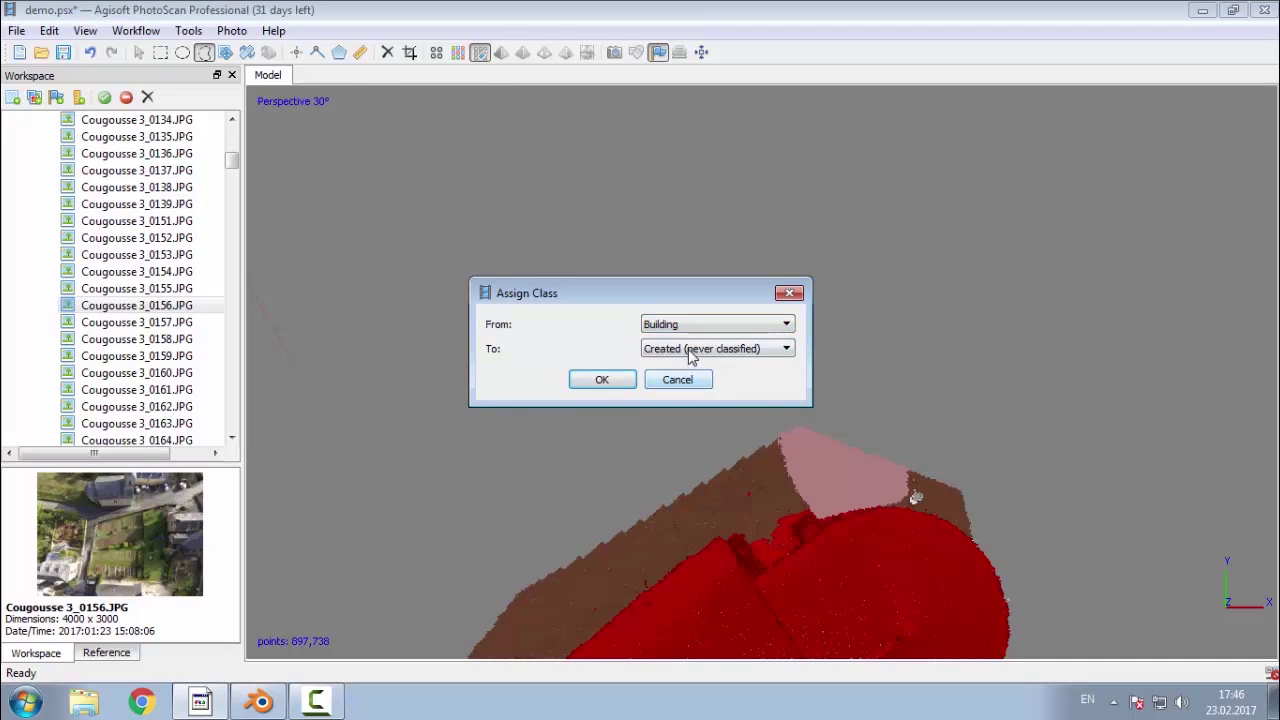
left_click(690, 349)
left_click(700, 364)
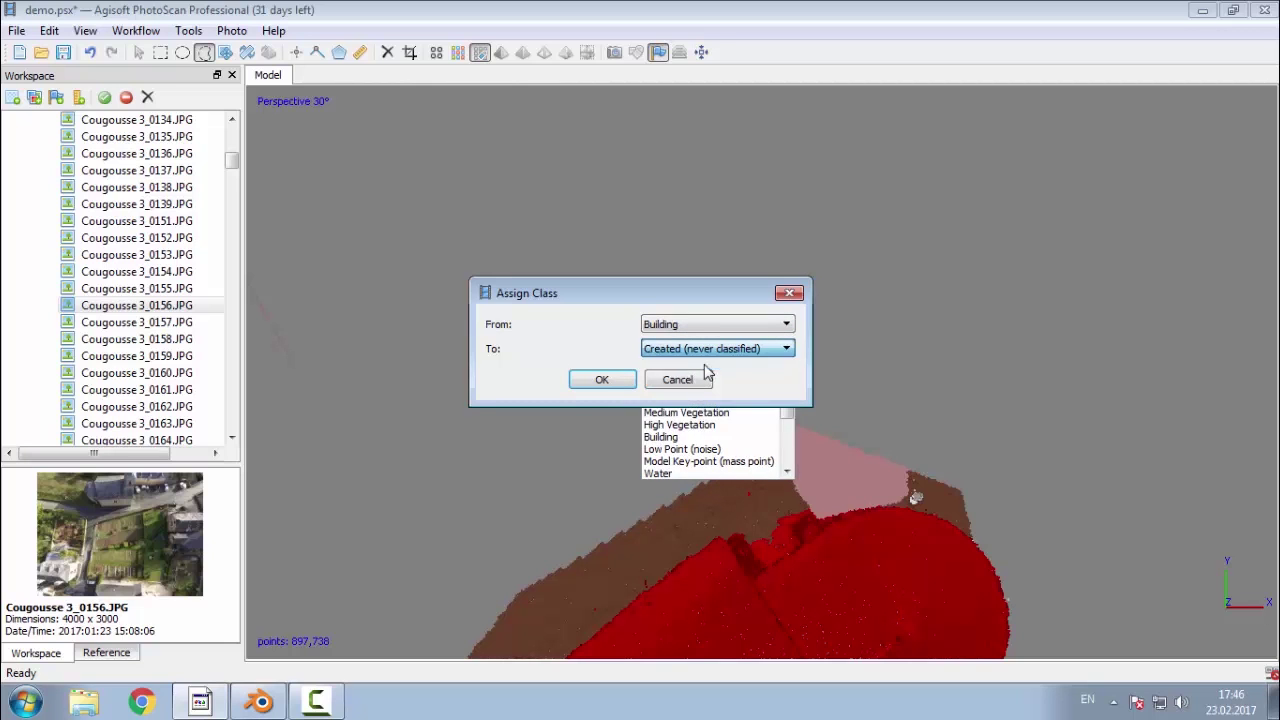
left_click(617, 384)
Step: Select the round entrance steps in front of the facade and reassign their Building points to Created (never classified)
middle_click_drag(873, 504, 743, 646)
left_click_drag(743, 655, 872, 438)
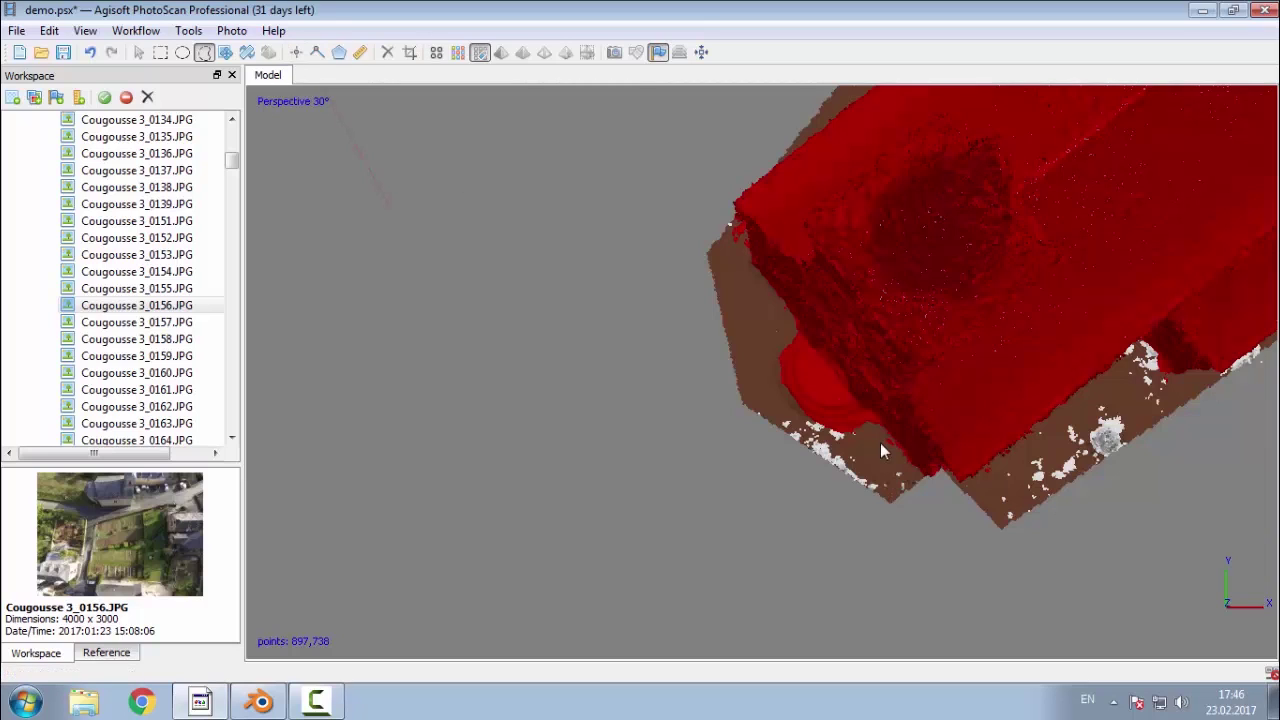
mouse_move(876, 428)
left_mouse_down()
mouse_move(721, 371)
mouse_move(764, 297)
left_mouse_up()
key("ctrl+shift+c")
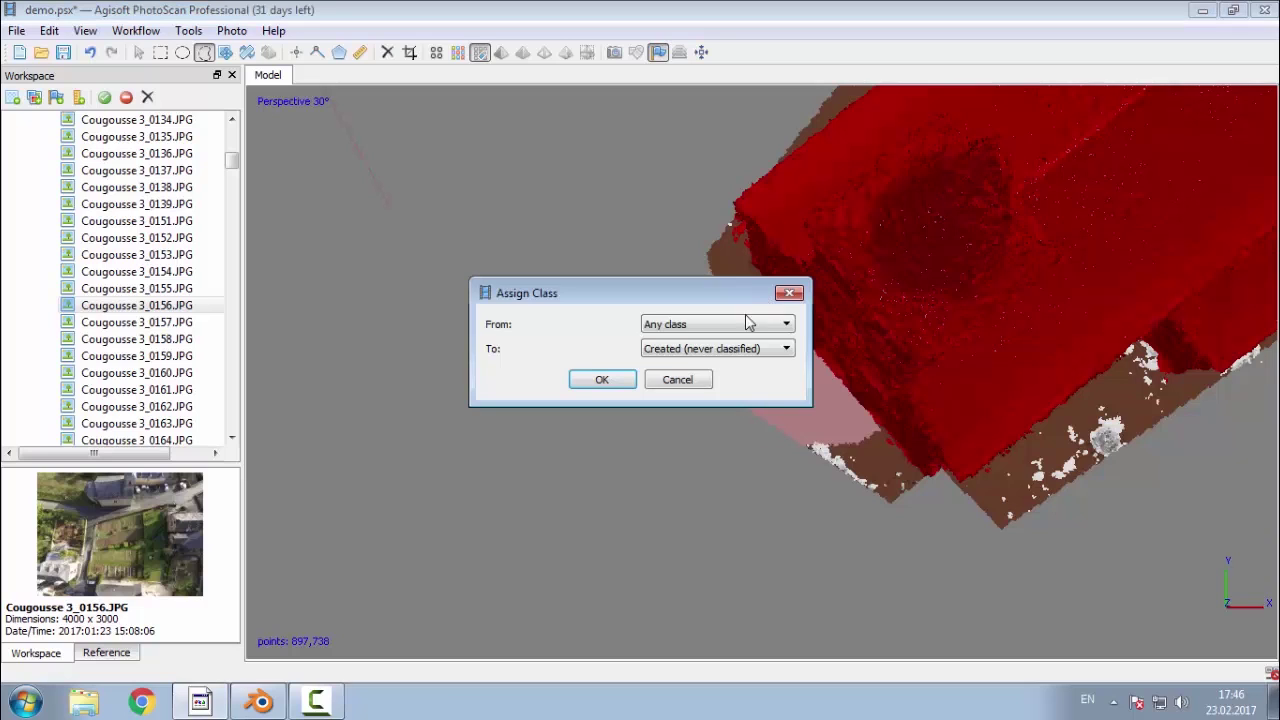
left_click(658, 334)
left_click(664, 380)
left_click(602, 383)
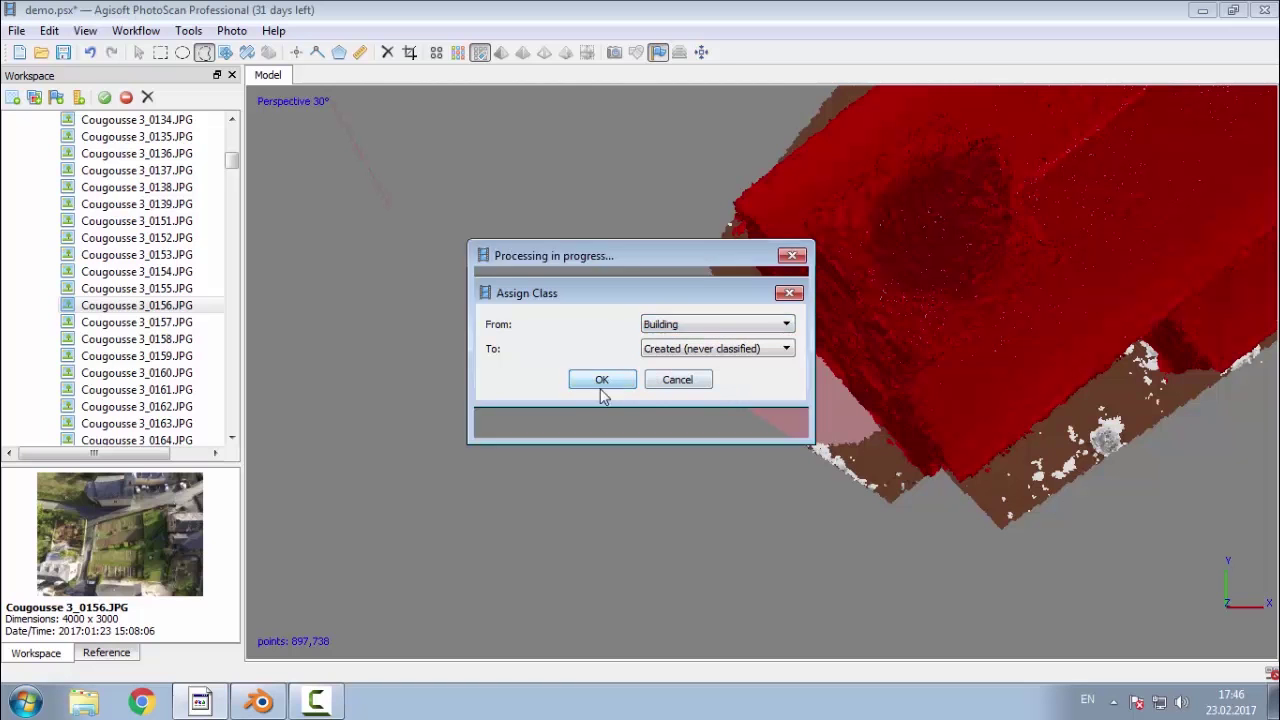
Step: Bring the whole classified church into an oblique view and save the project
middle_click_drag(738, 463, 788, 344)
scroll(788, 344, "down", 3)
middle_click_drag(750, 431, 750, 397)
left_click(139, 52)
left_click_drag(763, 433, 724, 366)
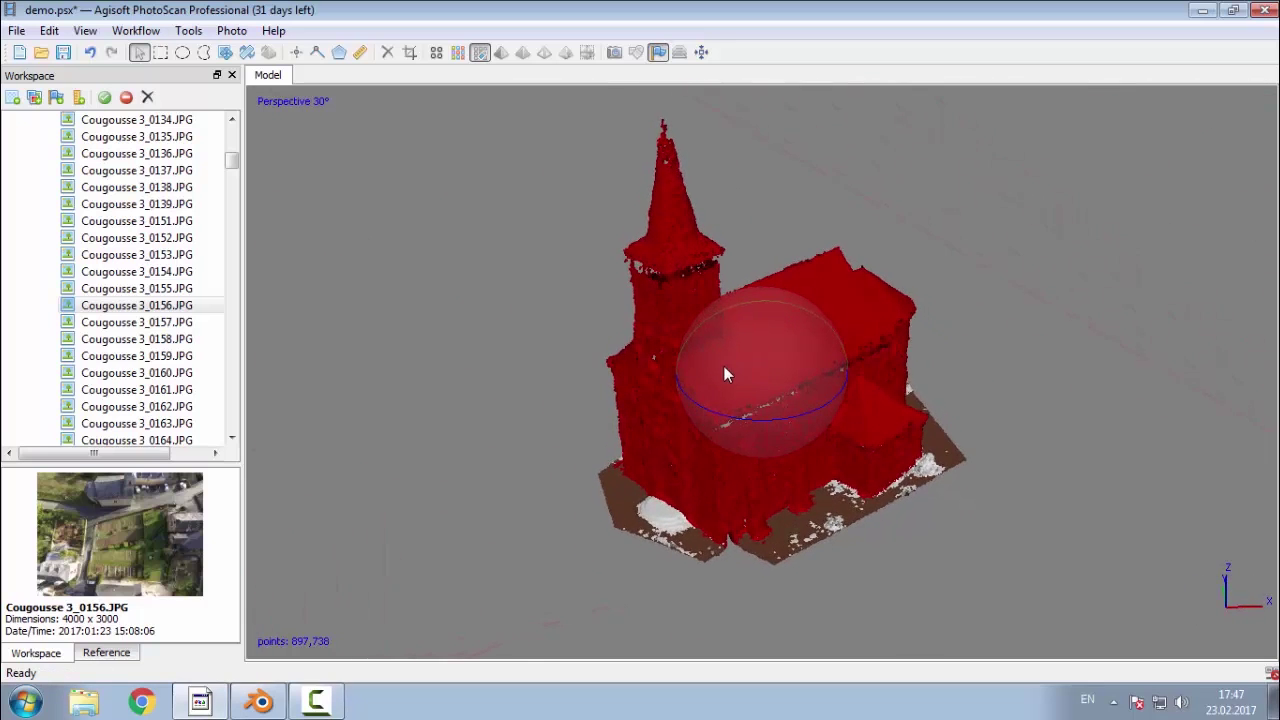
left_click(62, 52)
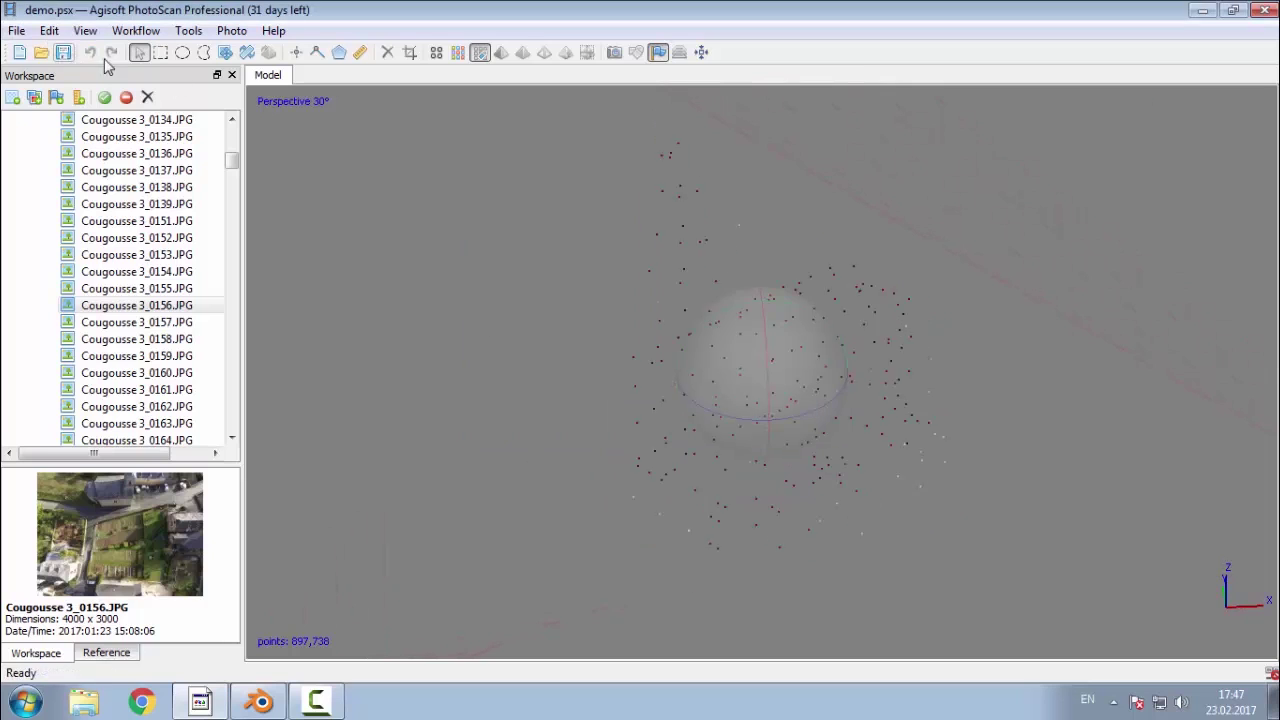
Step: Start a mesh build with the Arbitrary surface type and the dense cloud as source data
left_click(136, 31)
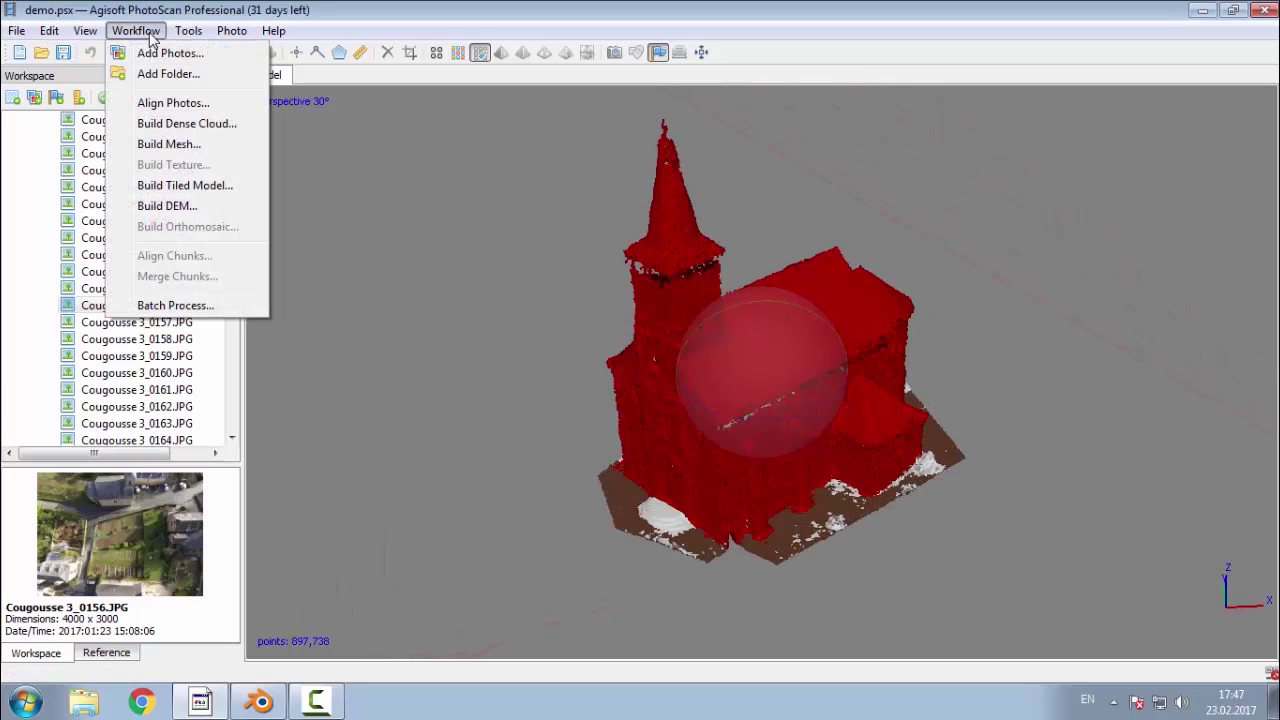
left_click(217, 157)
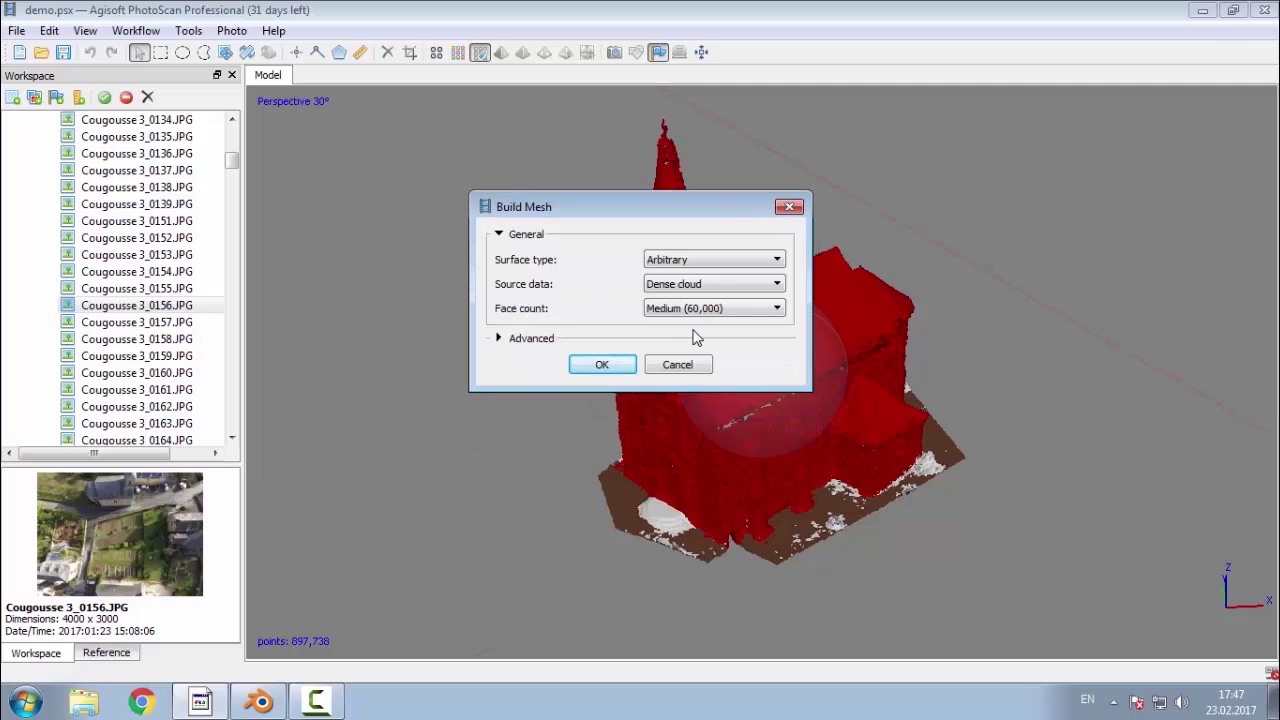
left_click(722, 312)
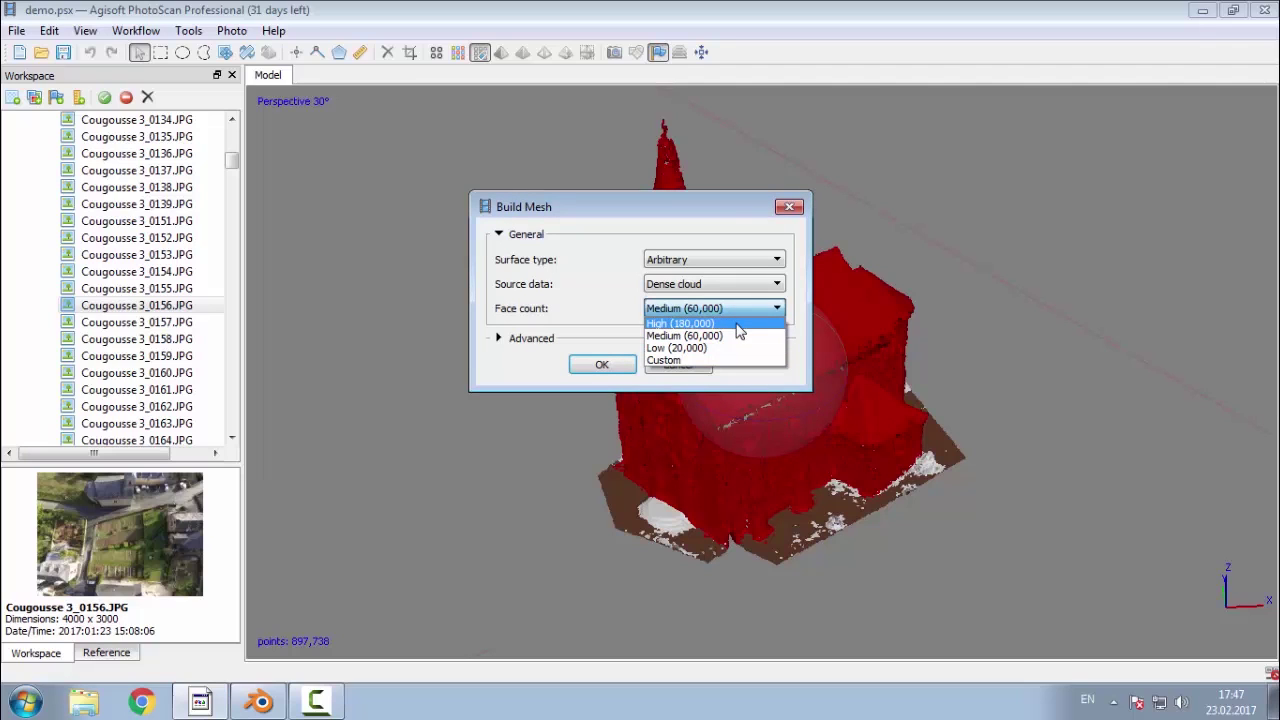
left_click(724, 259)
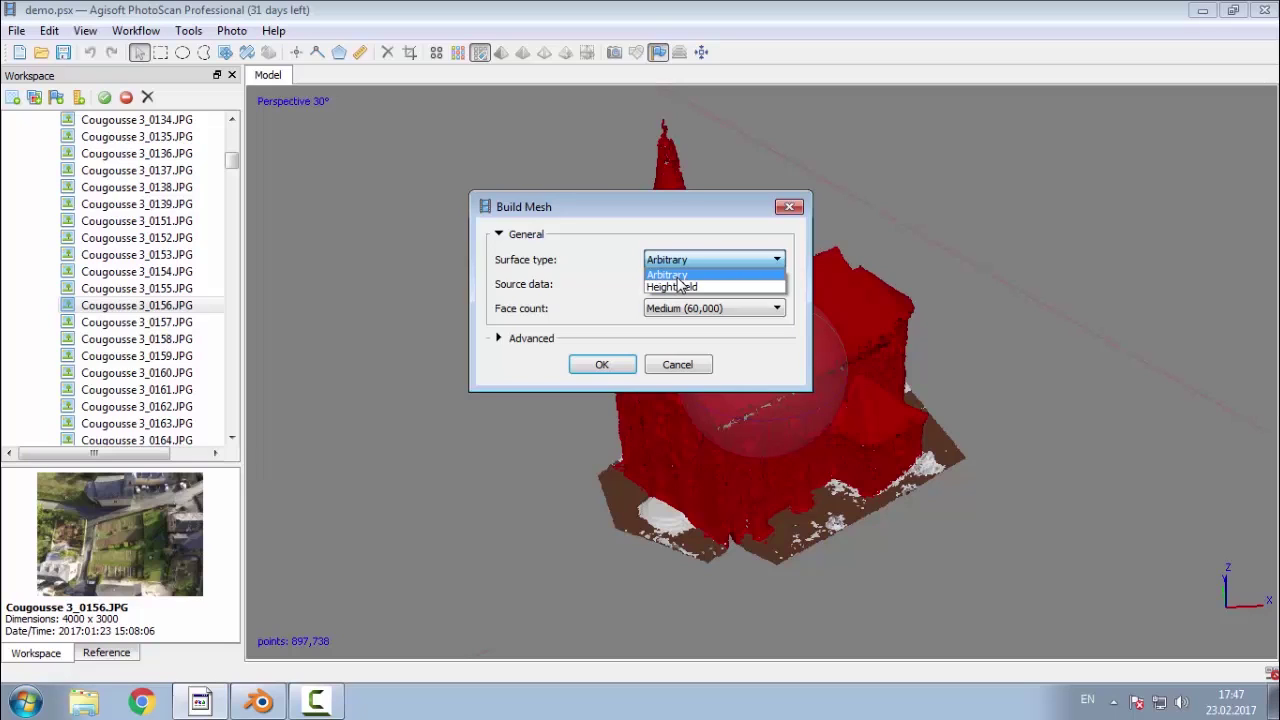
left_click(677, 276)
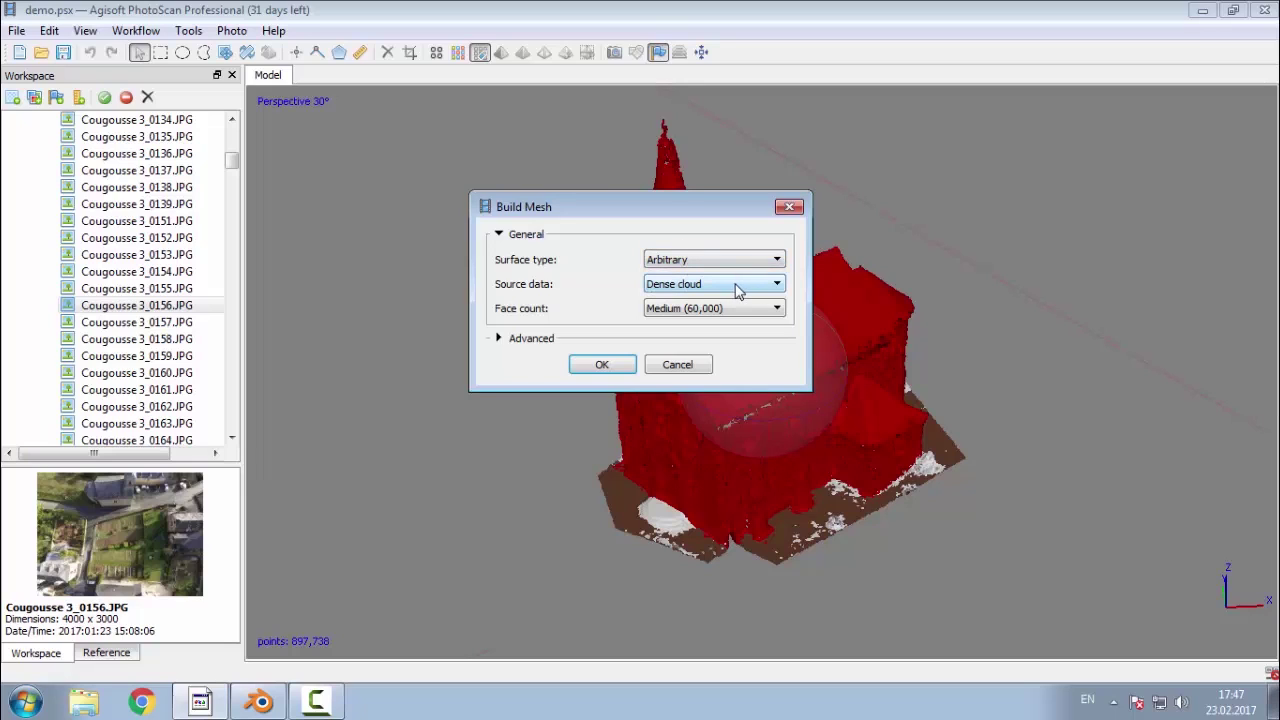
left_click(713, 262)
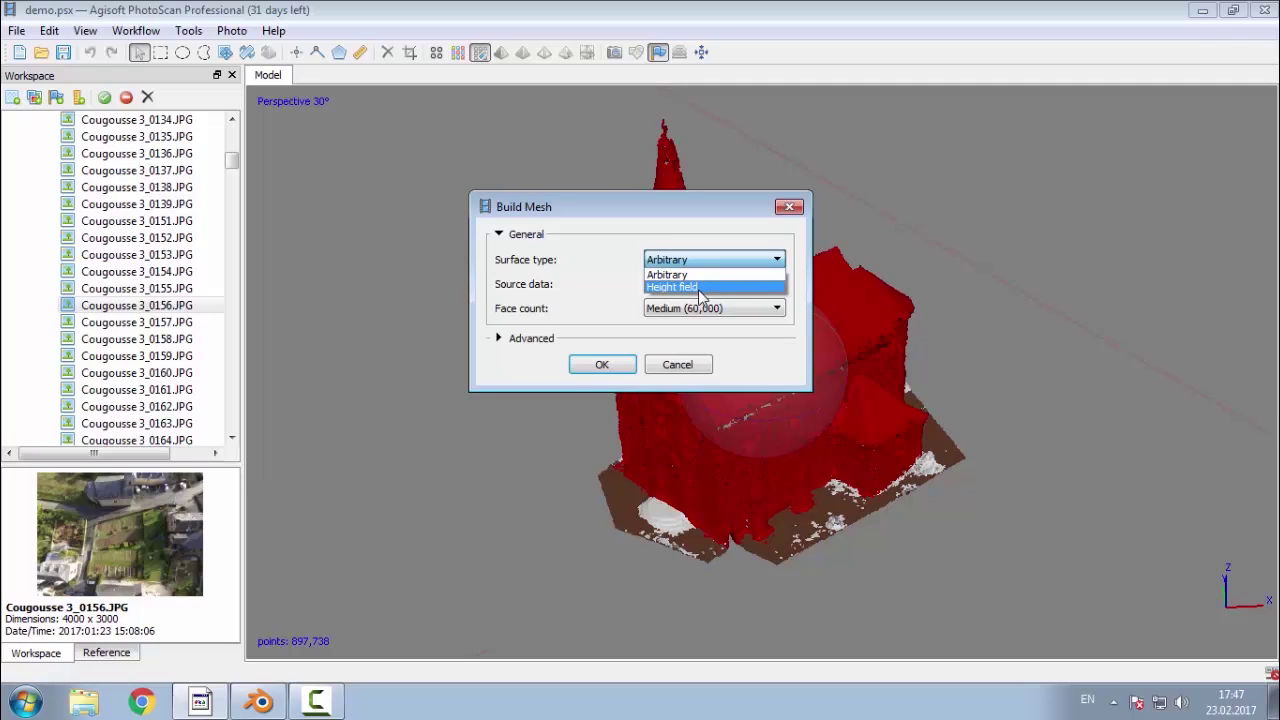
left_click(704, 276)
left_click(710, 284)
left_click(706, 311)
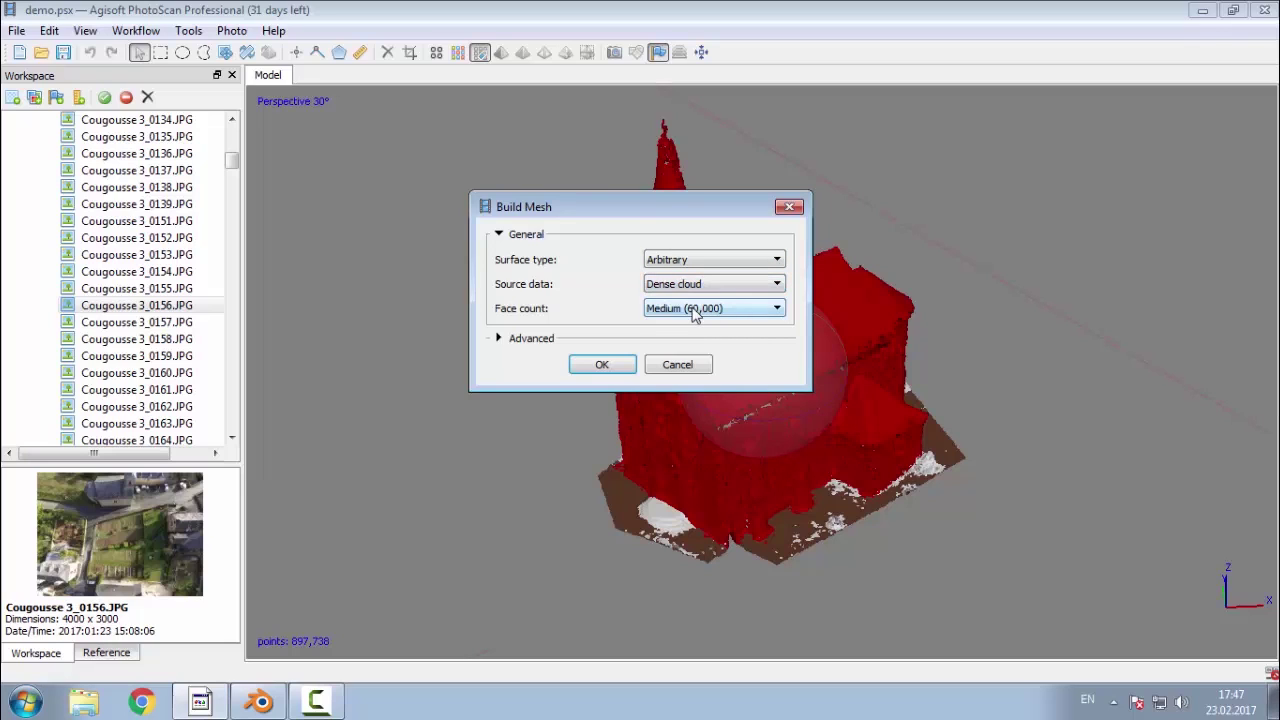
Step: Set the mesh's face count to a custom value of 250,000
left_click(698, 308)
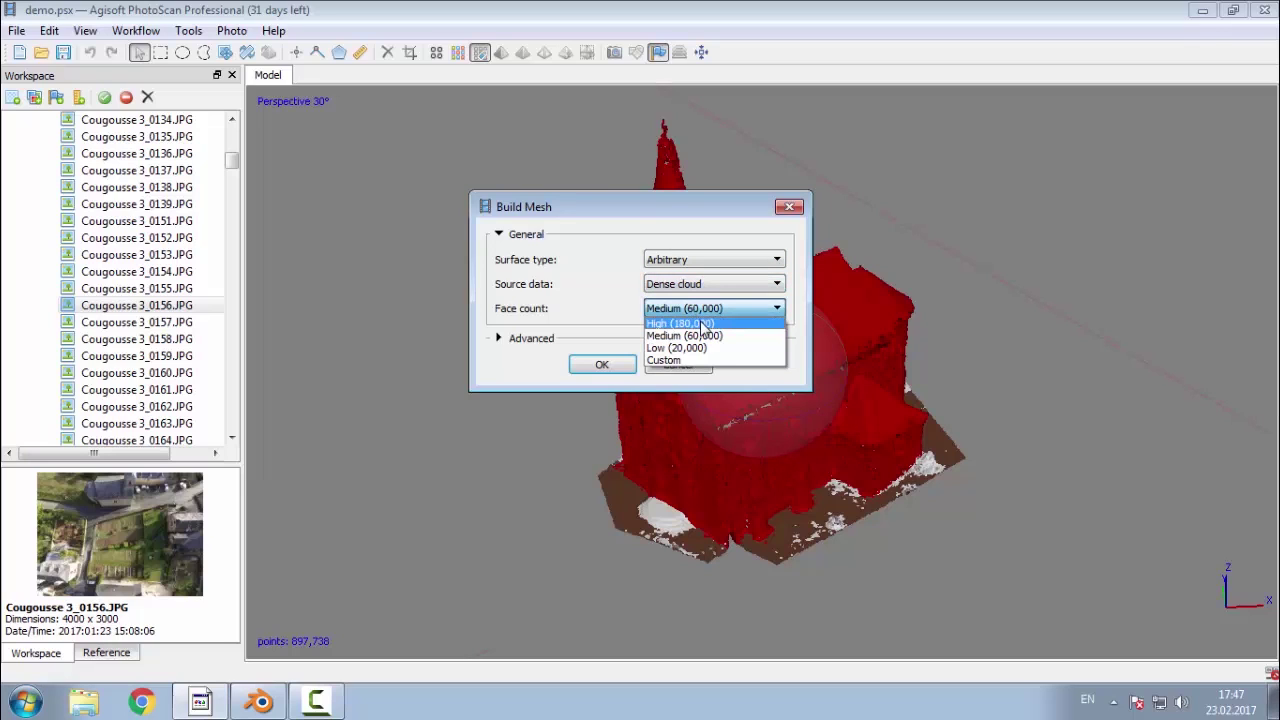
left_click(704, 324)
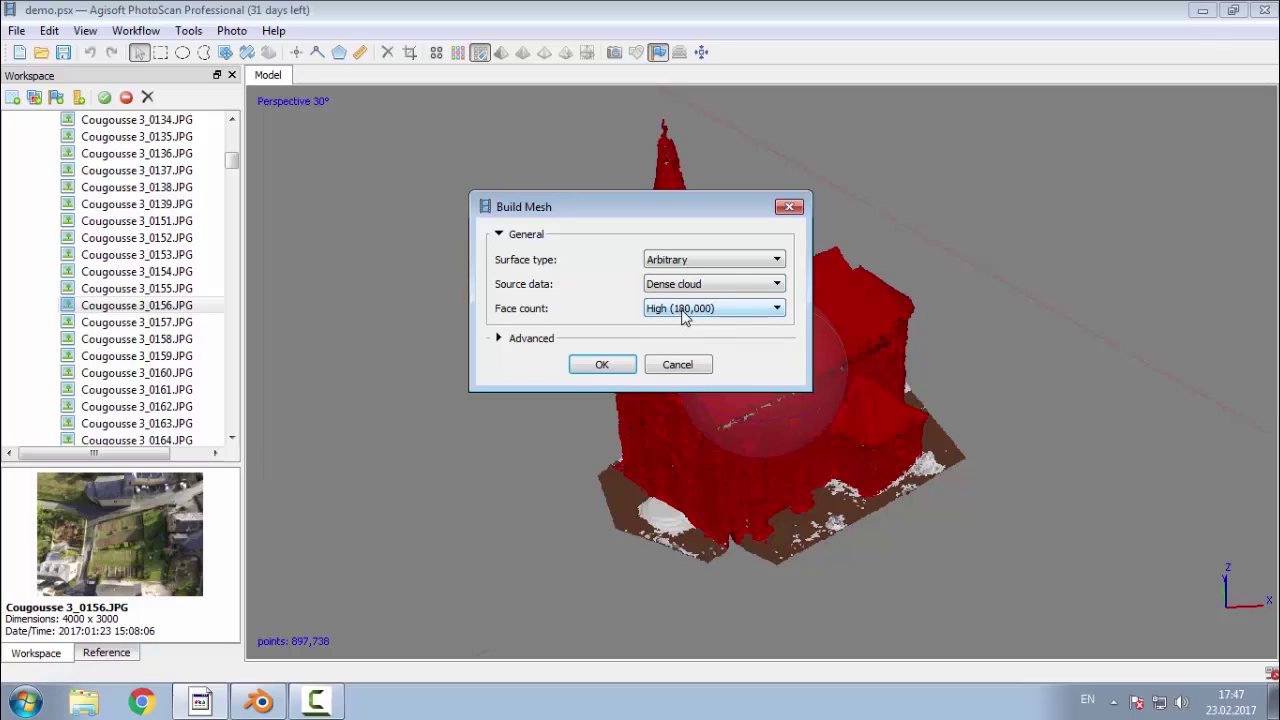
left_click(682, 313)
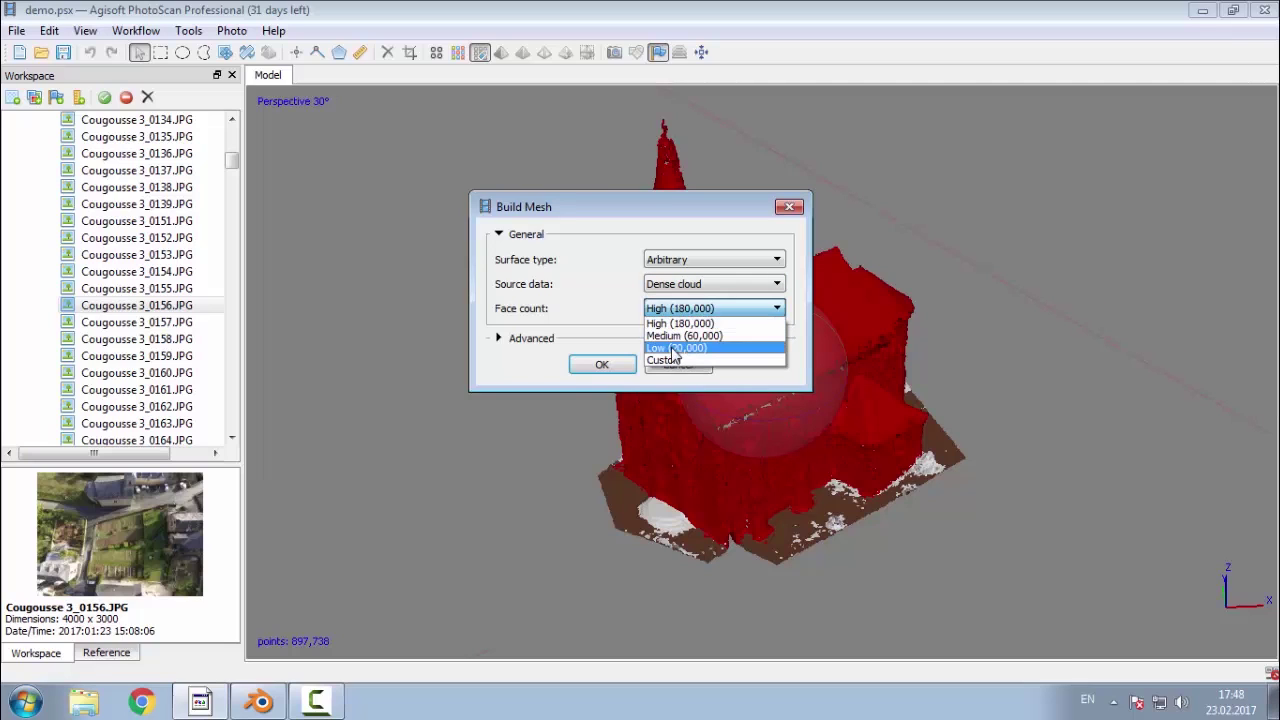
left_click(678, 362)
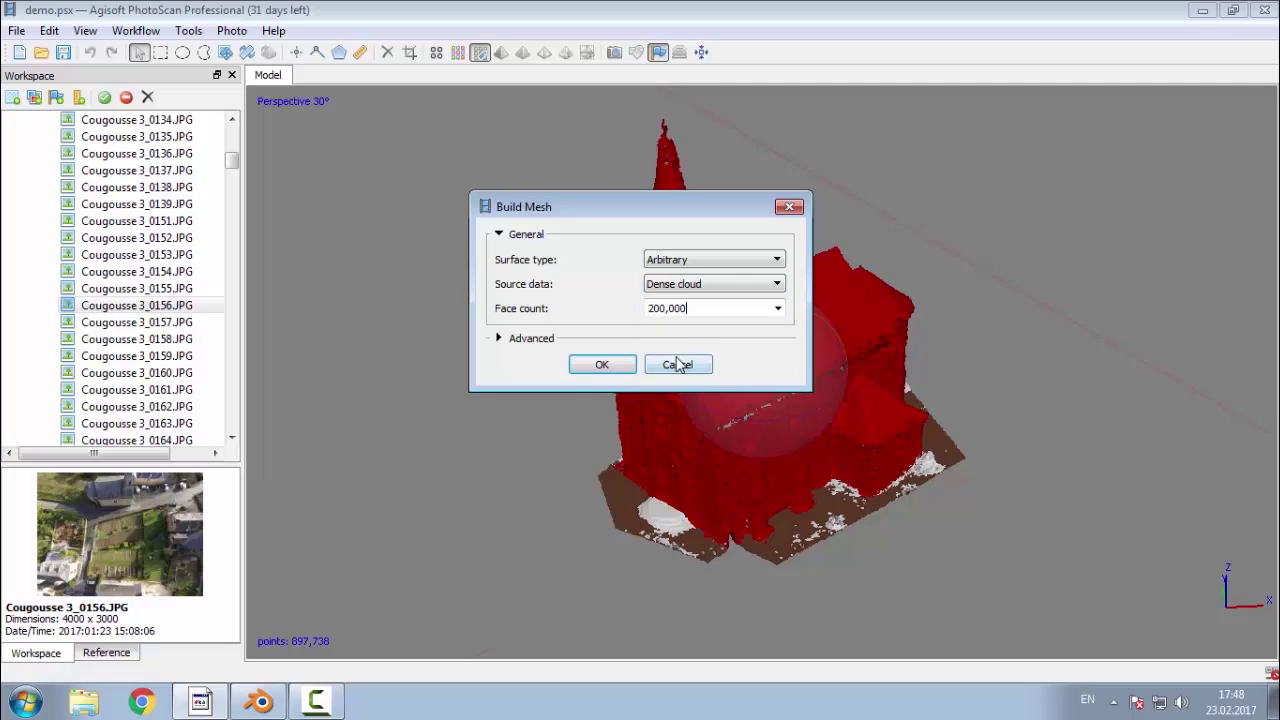
left_click(658, 309)
Step: Keep interpolation enabled, restrict the mesh's source point classes to Building only, and build the mesh
left_click(500, 340)
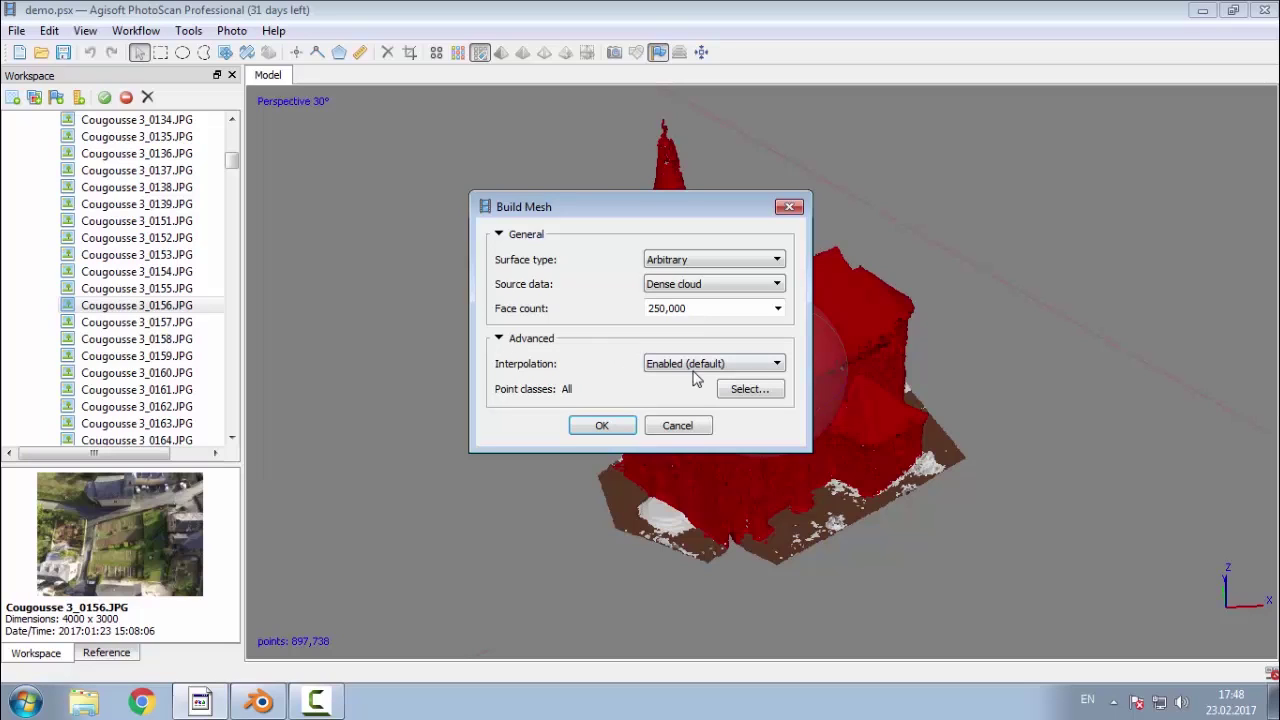
left_click(750, 389)
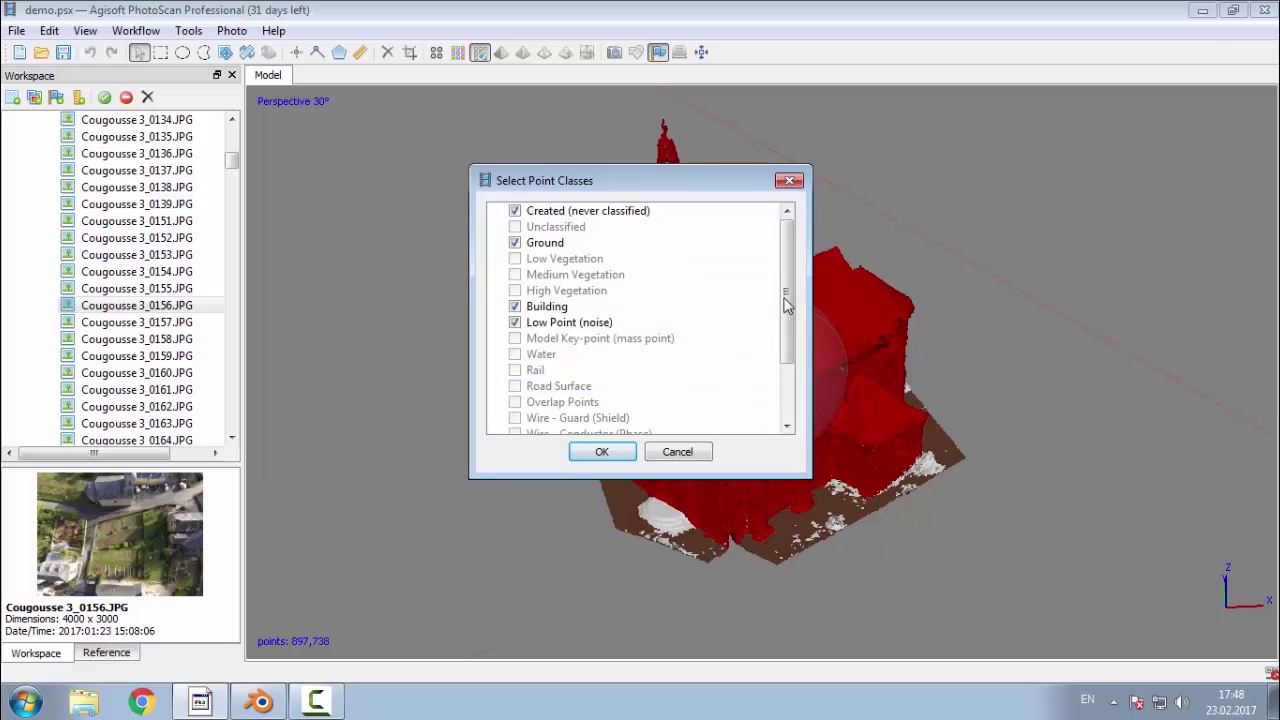
left_click(515, 322)
left_click(515, 242)
left_click(515, 210)
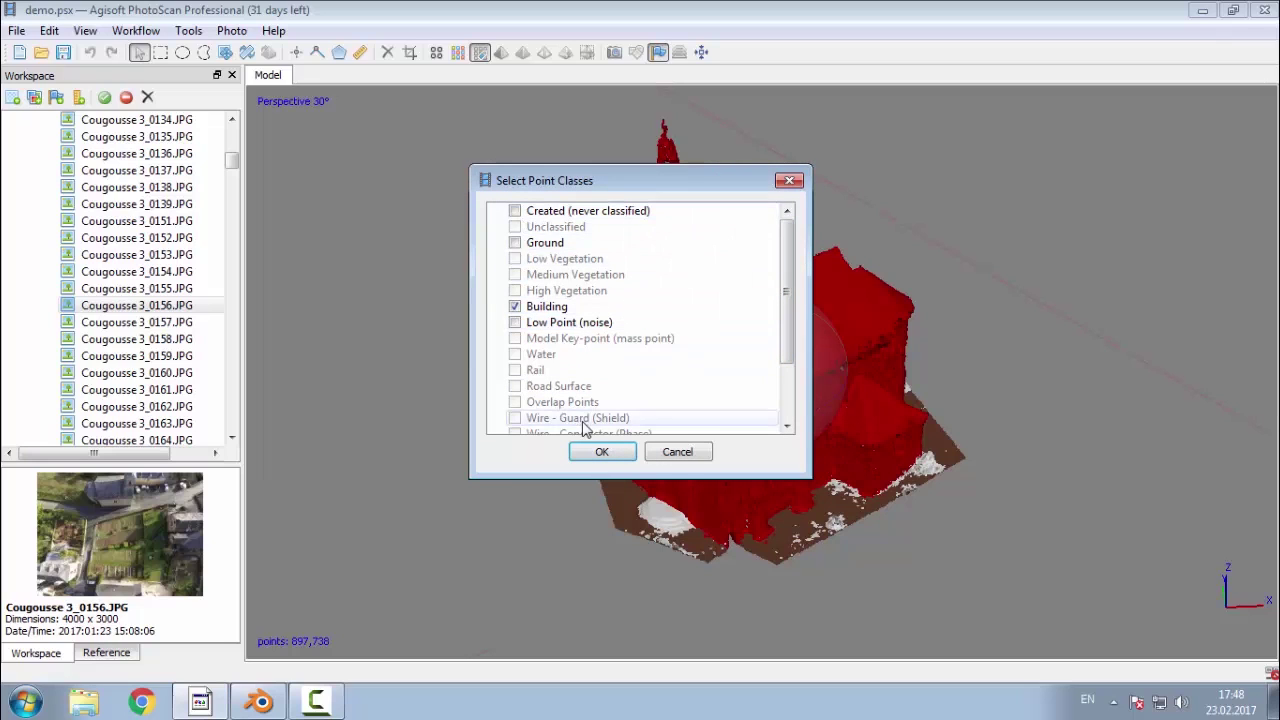
left_click(597, 455)
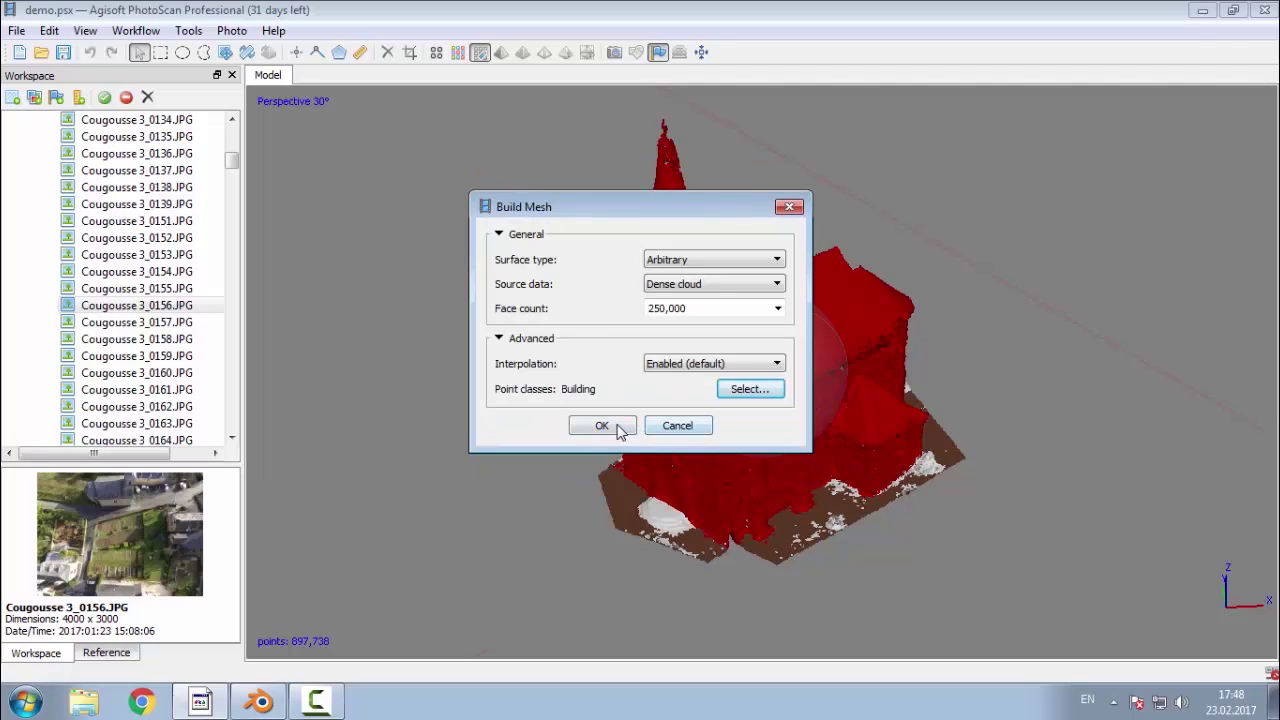
left_click(626, 430)
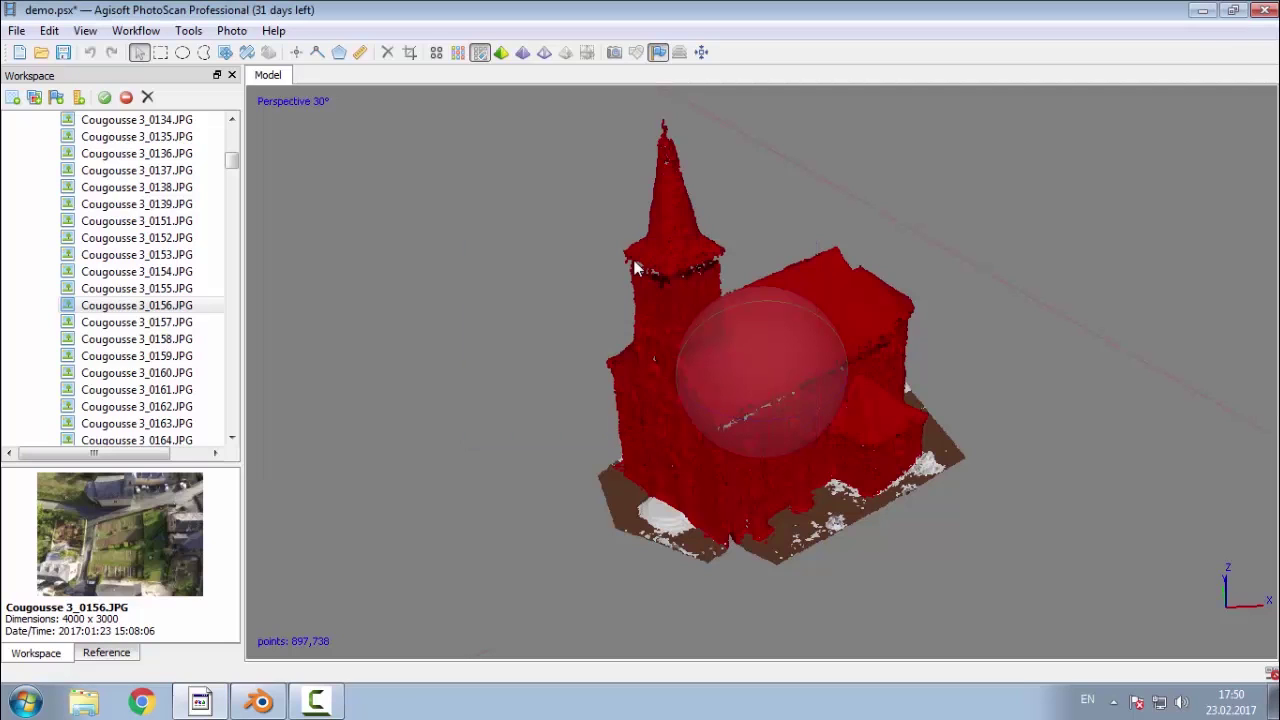
Step: Display the mesh as a solid model and examine the church's roof and walls up close
left_click(523, 52)
scroll(750, 440, "up", 5)
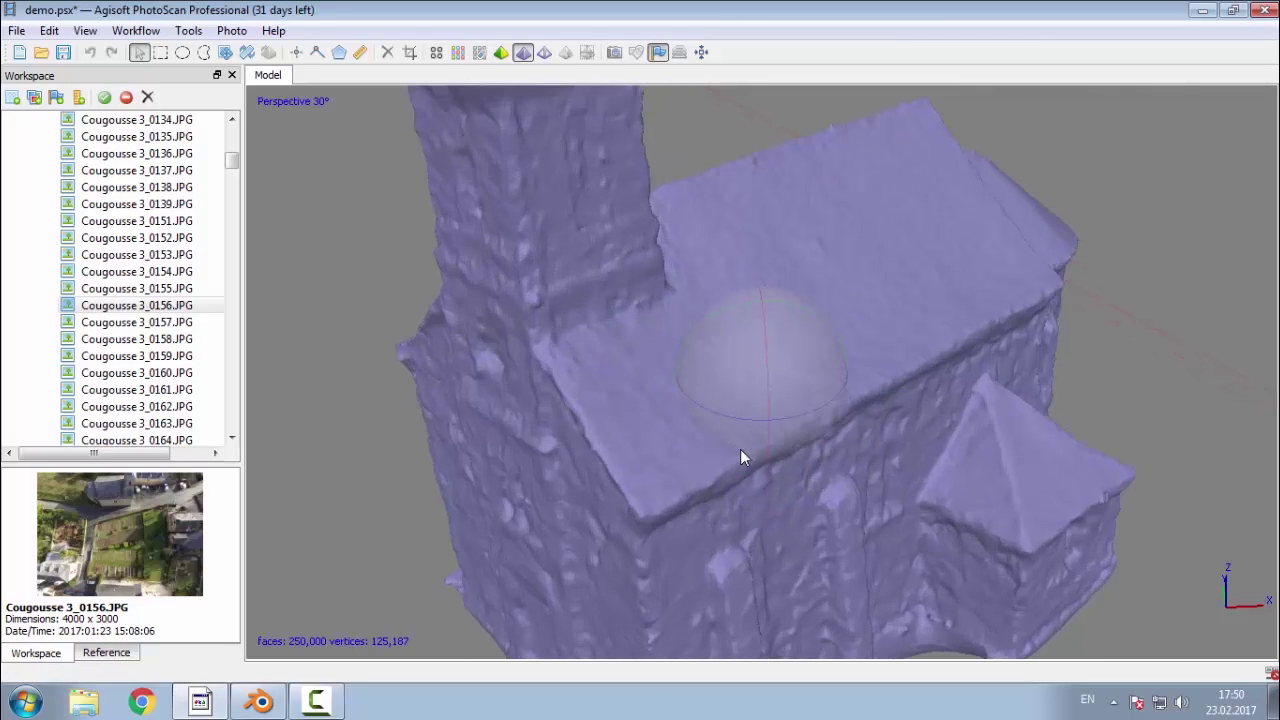
left_click_drag(745, 418, 760, 297)
Step: Facing the entrance facade, select the stray fragment protruding at the base of the side wall with a free-form outline and delete it
left_click_drag(785, 454, 614, 302)
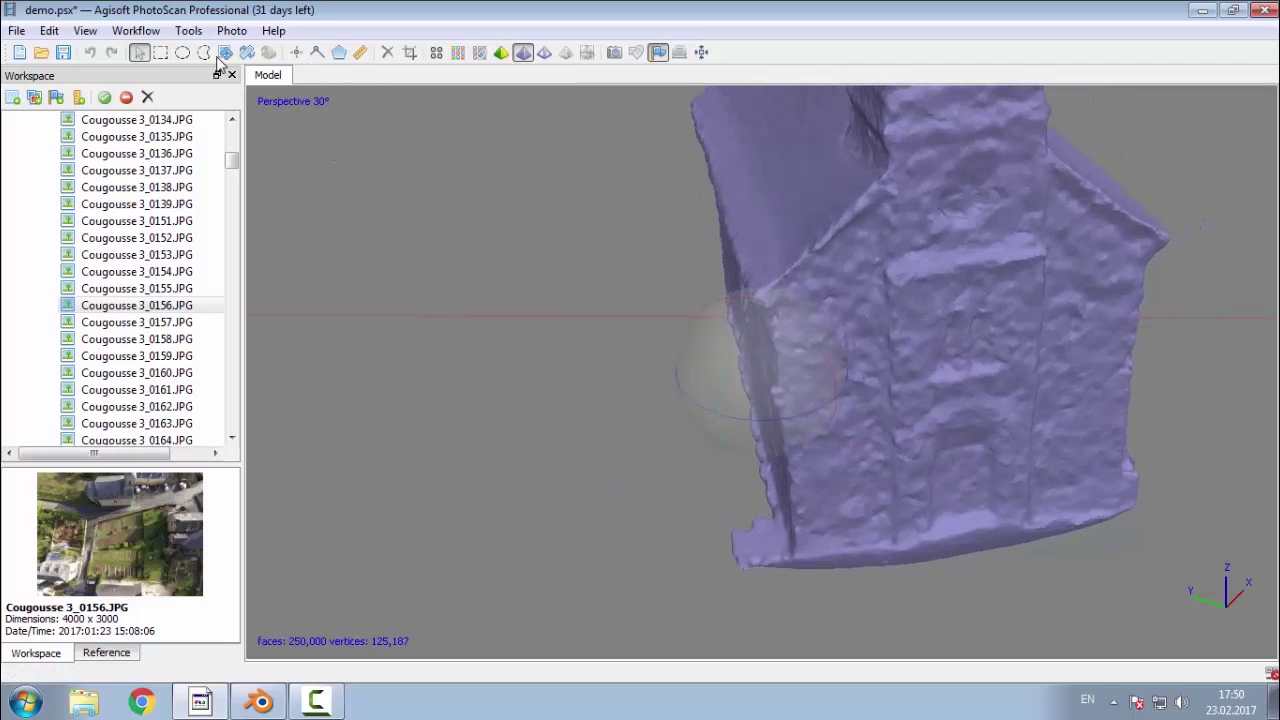
left_click(204, 52)
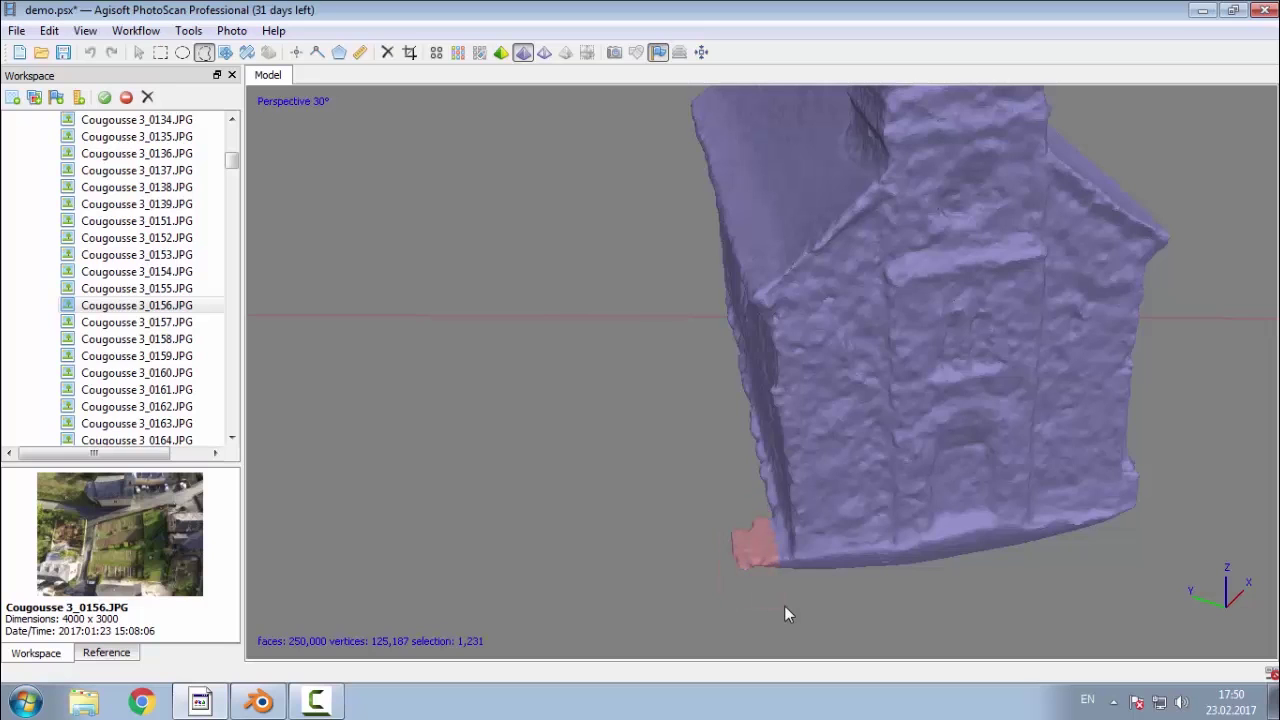
key("Delete")
Step: In top view, outline the leftover ground faces in the corner between the nave and the apse and delete them
middle_click_drag(769, 376, 874, 403)
middle_click_drag(743, 502, 772, 615)
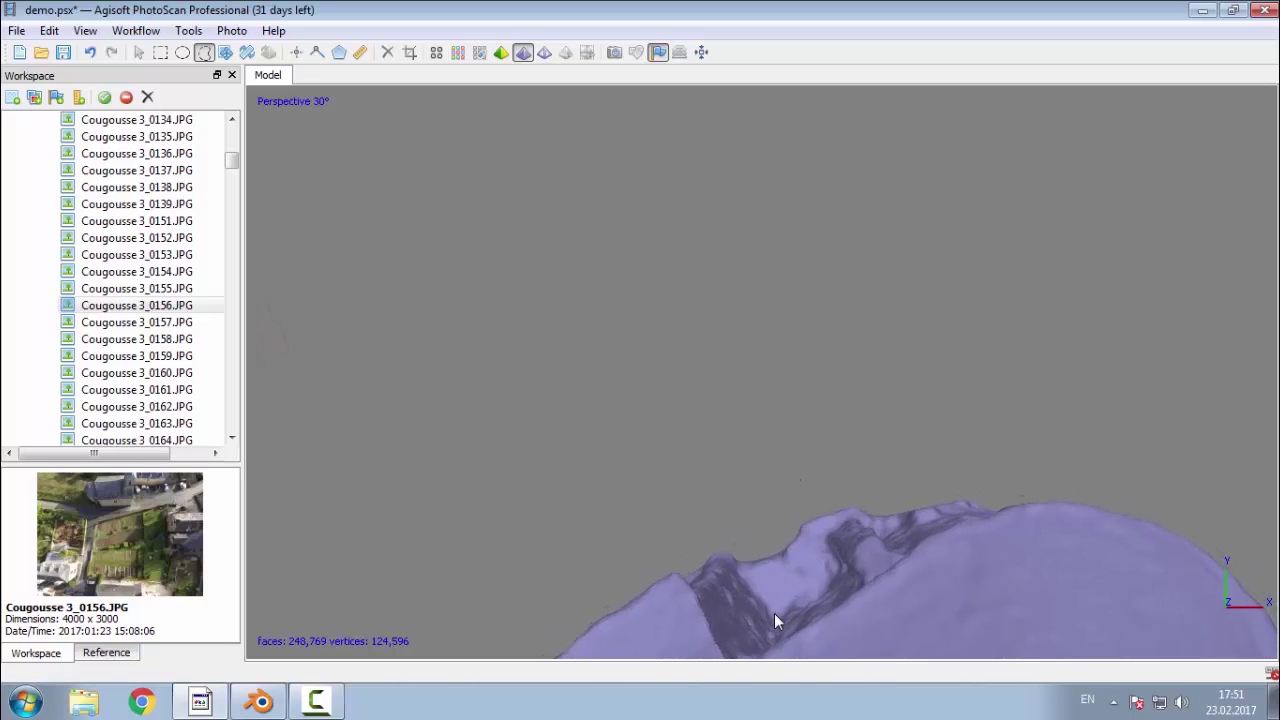
mouse_move(727, 497)
left_mouse_down()
mouse_move(708, 499)
mouse_move(711, 513)
left_mouse_up()
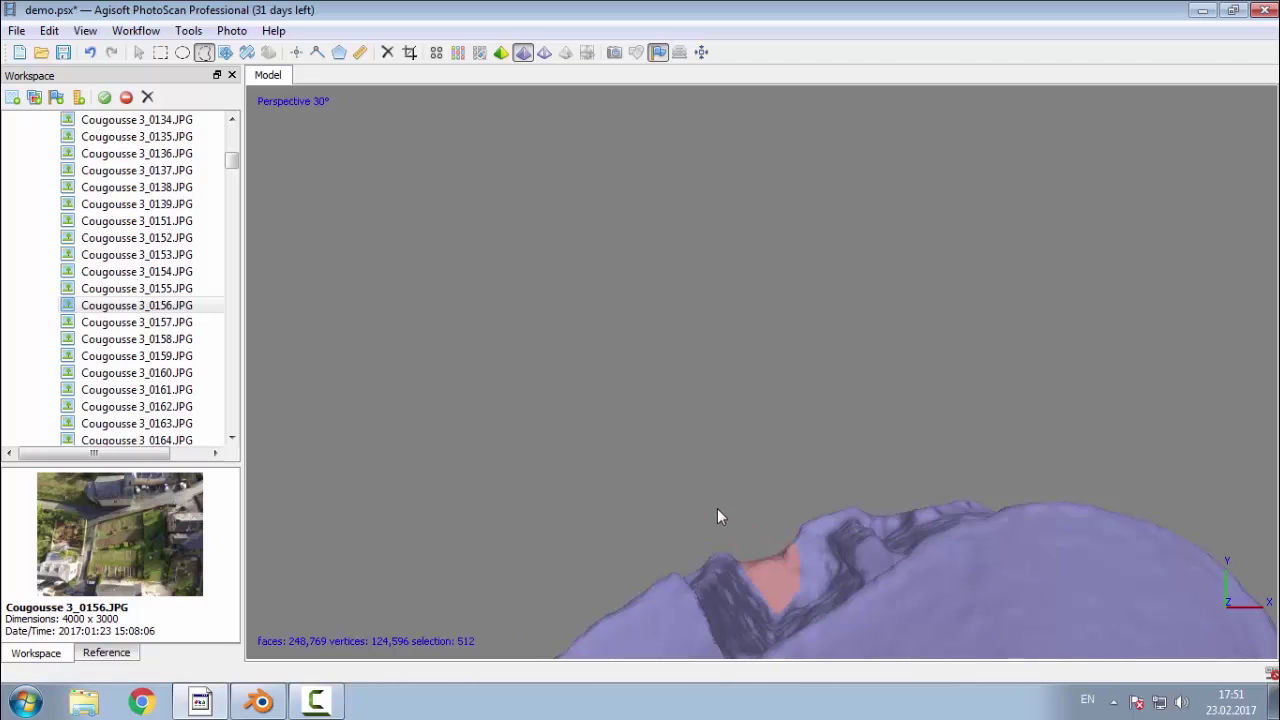
mouse_move(777, 614)
left_mouse_down()
mouse_move(759, 570)
mouse_move(789, 500)
left_mouse_up()
left_click_drag(838, 566, 823, 541)
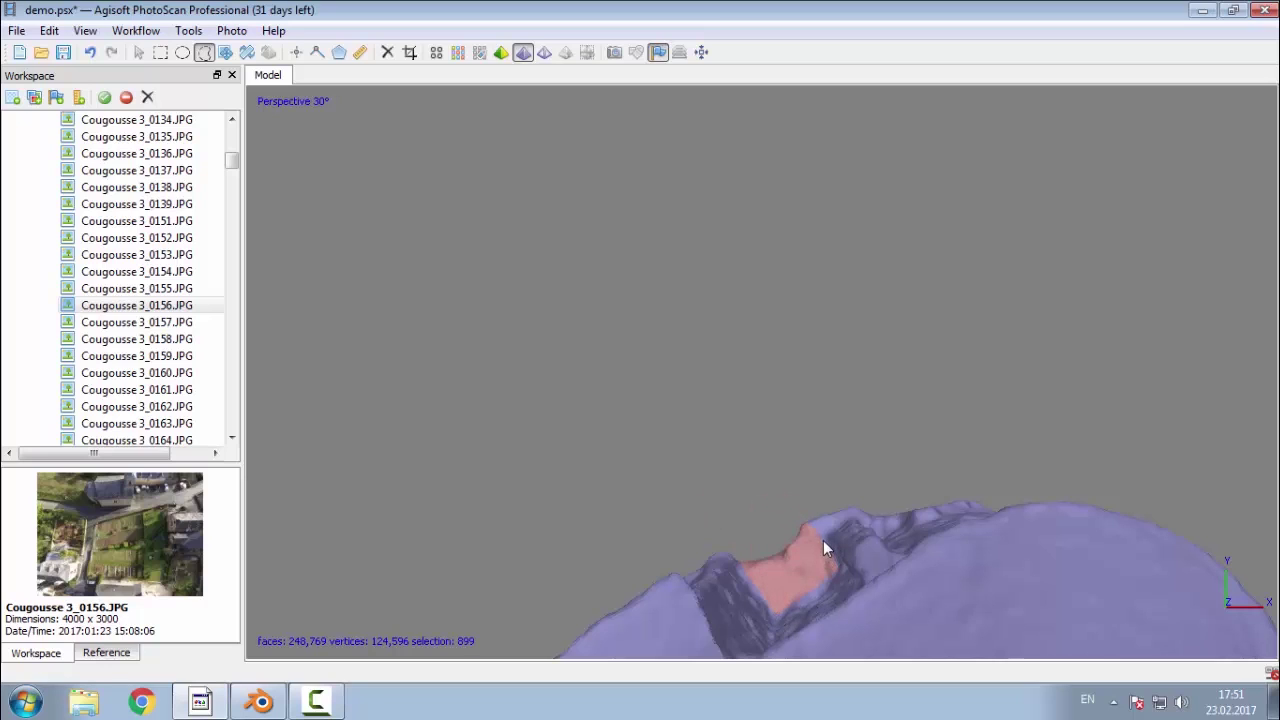
left_click_drag(874, 493, 885, 497)
middle_click_drag(885, 497, 759, 566)
mouse_move(742, 593)
left_mouse_down()
mouse_move(710, 539)
mouse_move(826, 514)
mouse_move(864, 557)
left_mouse_up()
key("Delete")
Step: Inspect the trimmed solid mesh from above and from an oblique view of its side wall
right_click_drag(766, 586, 1060, 212)
scroll(945, 318, "down", 2)
right_click_drag(945, 318, 554, 374)
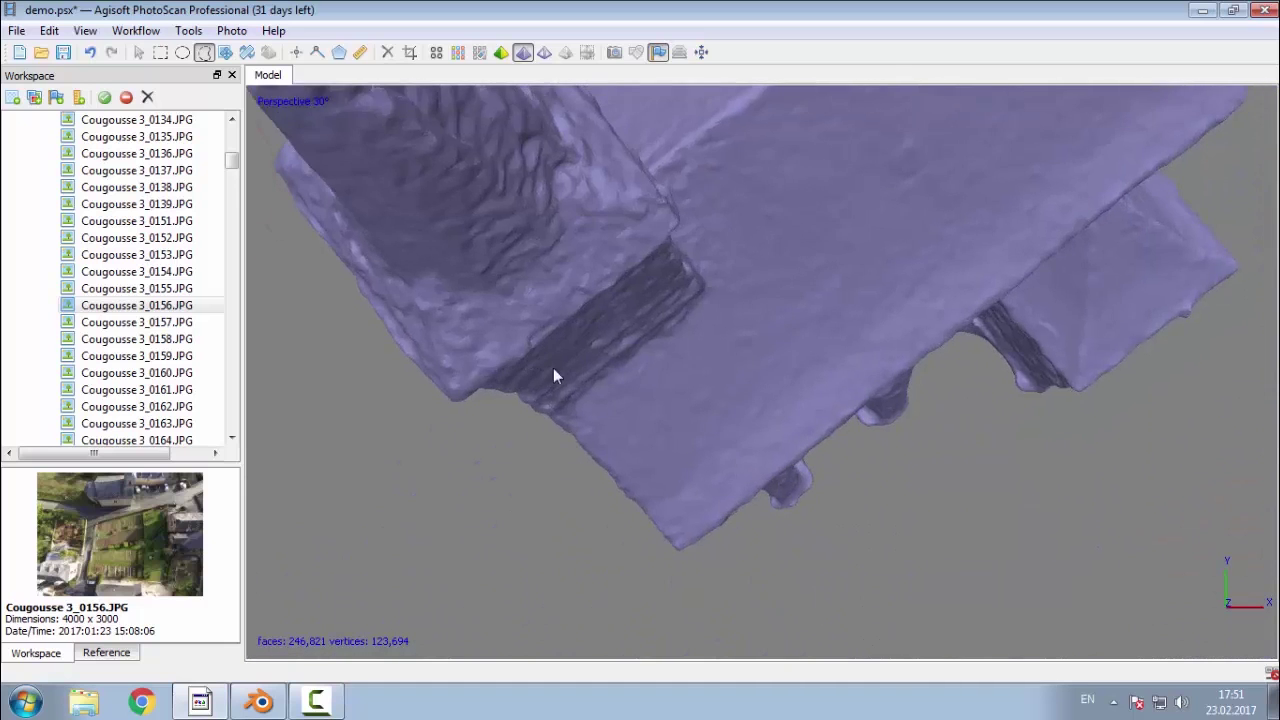
scroll(554, 374, "down", 3)
right_click_drag(788, 457, 788, 610)
left_click(139, 52)
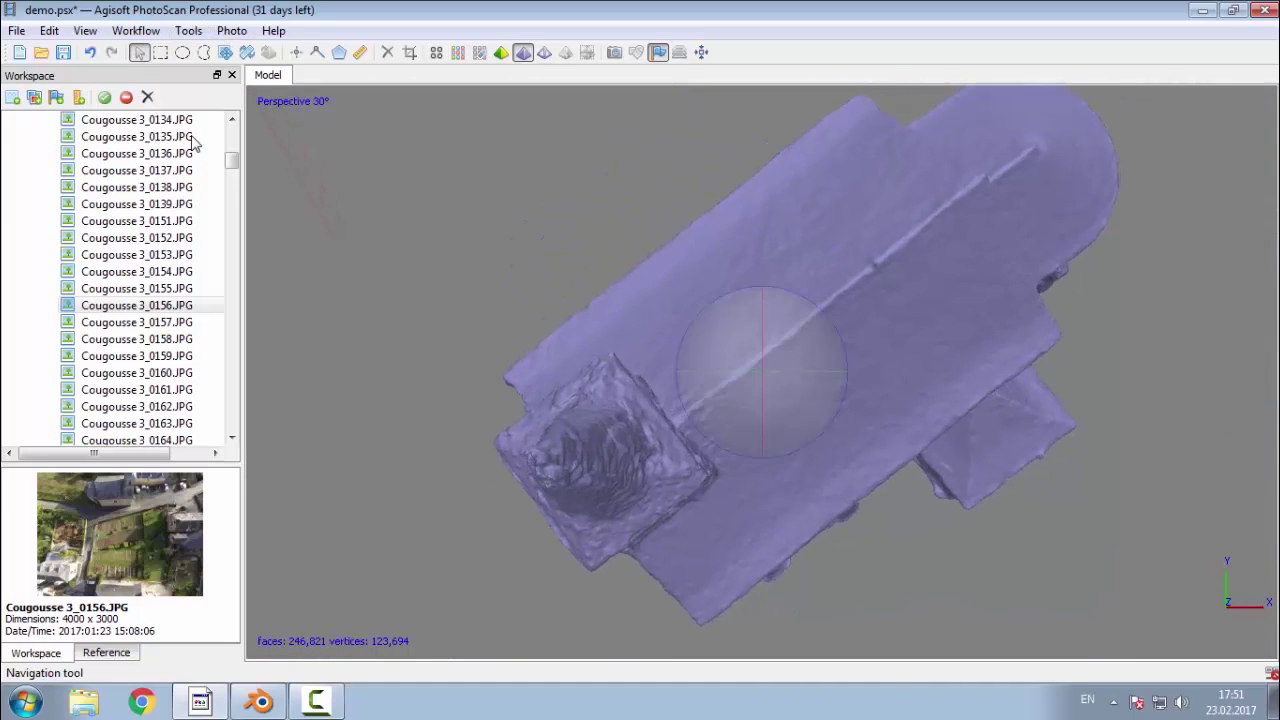
left_click_drag(766, 437, 773, 362)
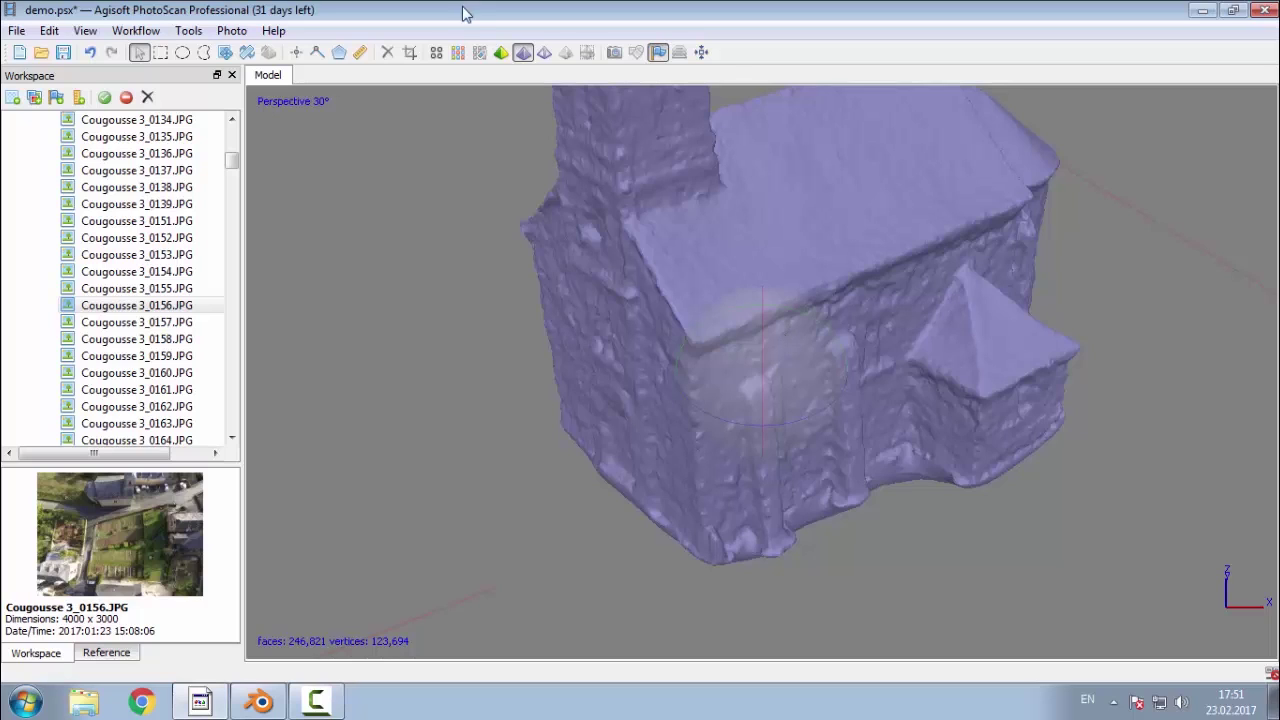
Step: Display the mesh in shaded colours and examine the church's roofs, walls and bell tower from several angles
left_click(502, 54)
mouse_move(600, 531)
left_mouse_down()
mouse_move(731, 378)
mouse_move(727, 430)
mouse_move(811, 426)
mouse_move(780, 282)
mouse_move(843, 331)
mouse_move(766, 283)
mouse_move(729, 305)
mouse_move(726, 346)
mouse_move(725, 304)
mouse_move(776, 318)
mouse_move(758, 322)
mouse_move(780, 374)
mouse_move(770, 434)
mouse_move(820, 408)
mouse_move(737, 367)
mouse_move(731, 333)
mouse_move(705, 323)
mouse_move(698, 345)
mouse_move(717, 400)
mouse_move(741, 422)
mouse_move(680, 405)
left_mouse_up()
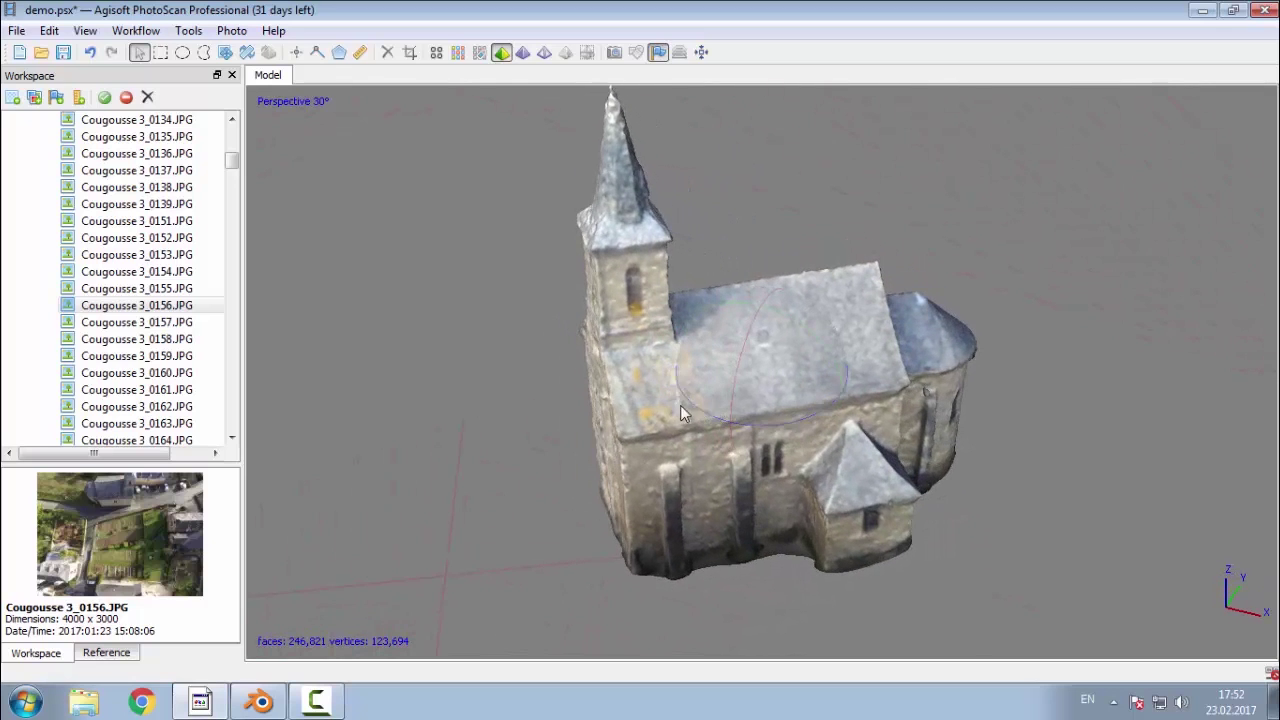
scroll(644, 424, "up", 3)
scroll(646, 448, "down", 2)
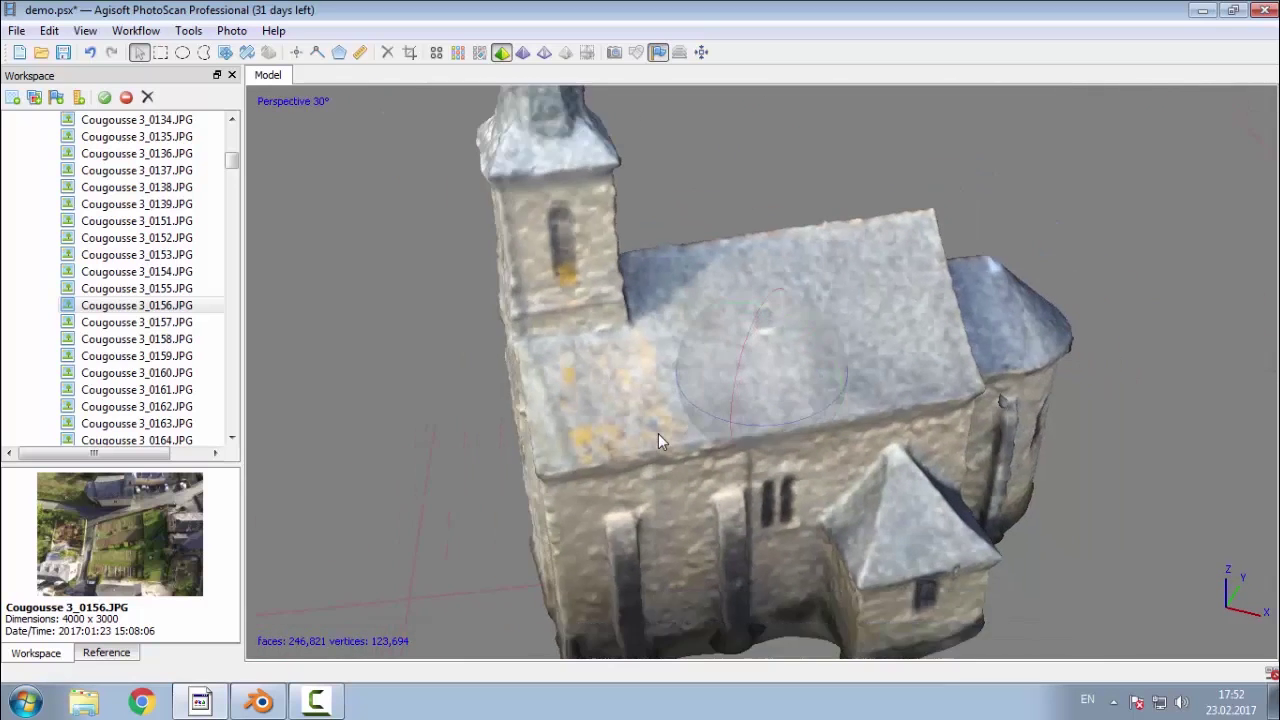
left_click_drag(768, 420, 789, 391)
left_click_drag(720, 354, 697, 490)
scroll(586, 412, "up", 3)
scroll(586, 412, "down", 1)
middle_click_drag(586, 412, 866, 292)
left_click_drag(779, 390, 700, 330)
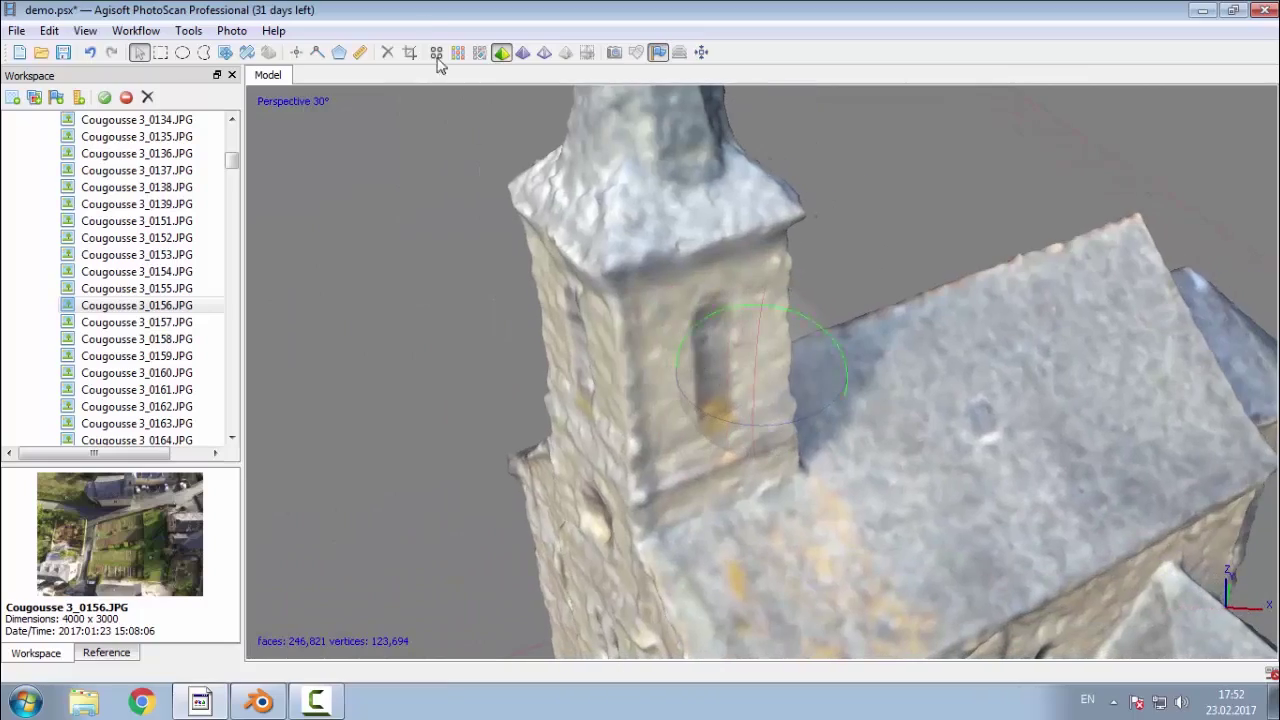
Step: Compare the sparse area below the bell tower's roof in the classified dense cloud with the same area of the shaded mesh
left_click(479, 52)
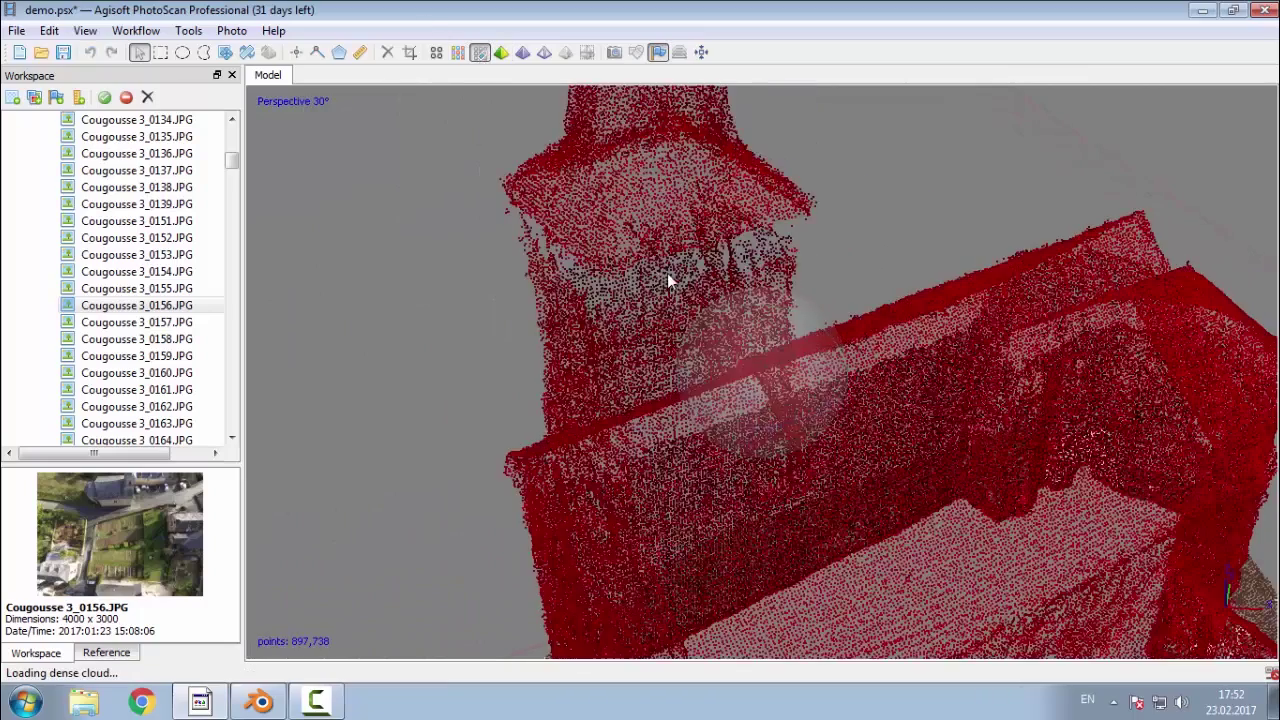
left_click_drag(776, 244, 684, 299)
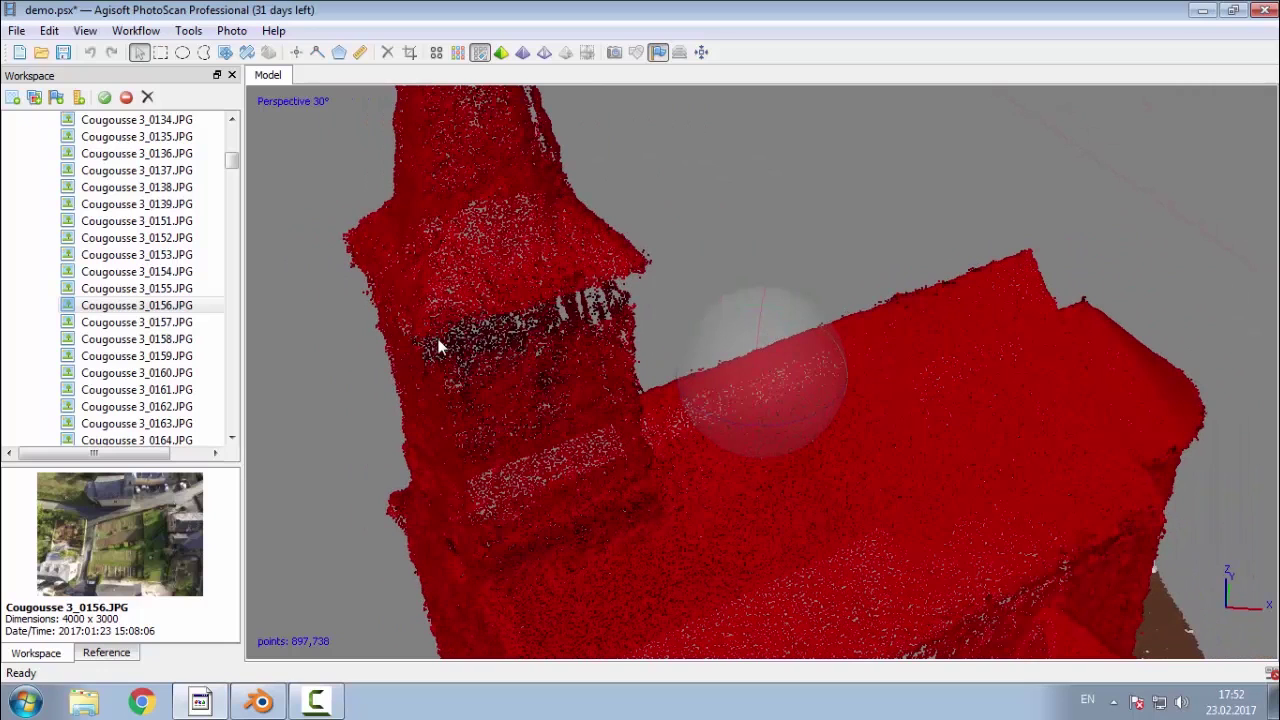
left_click(501, 52)
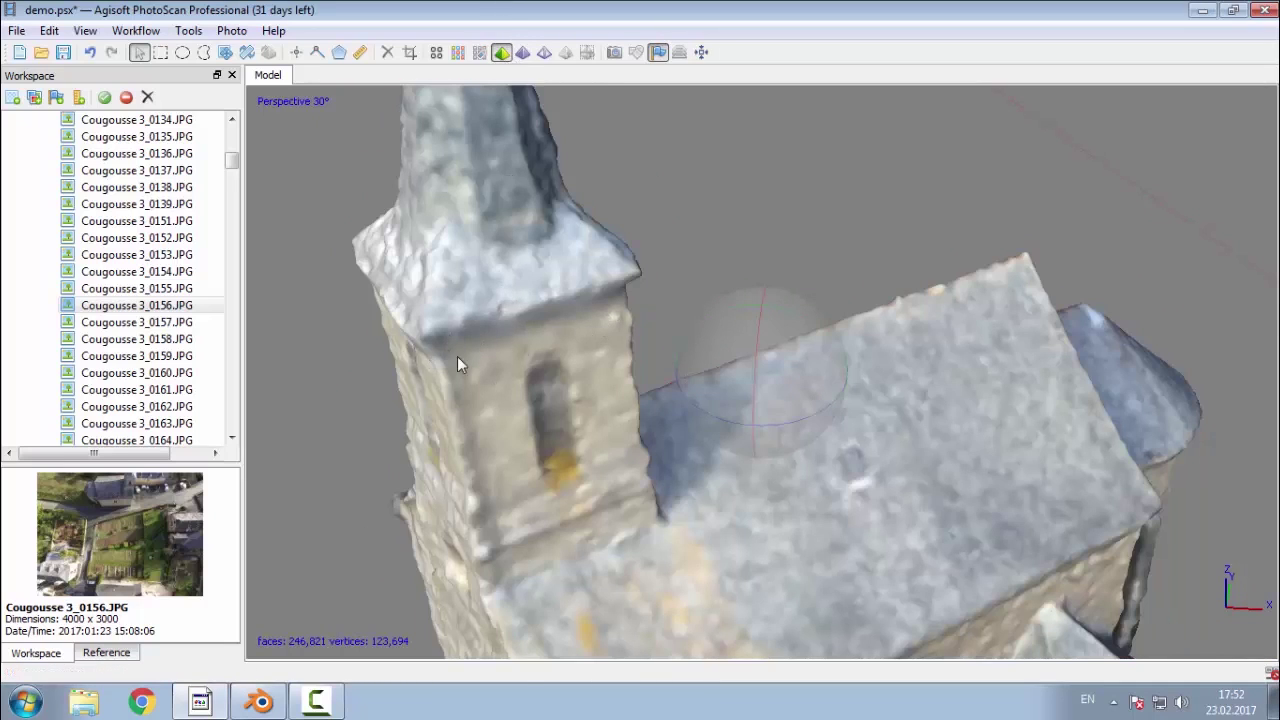
scroll(577, 409, "down", 10)
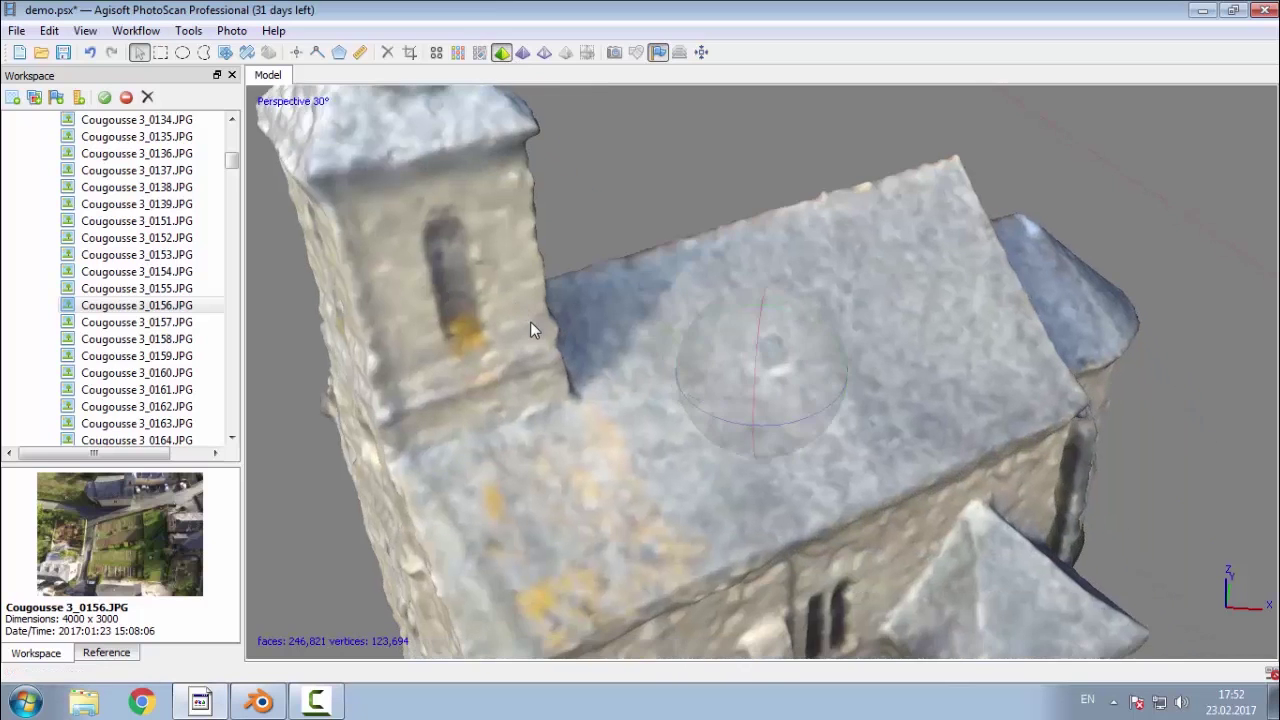
right_click_drag(603, 402, 645, 440)
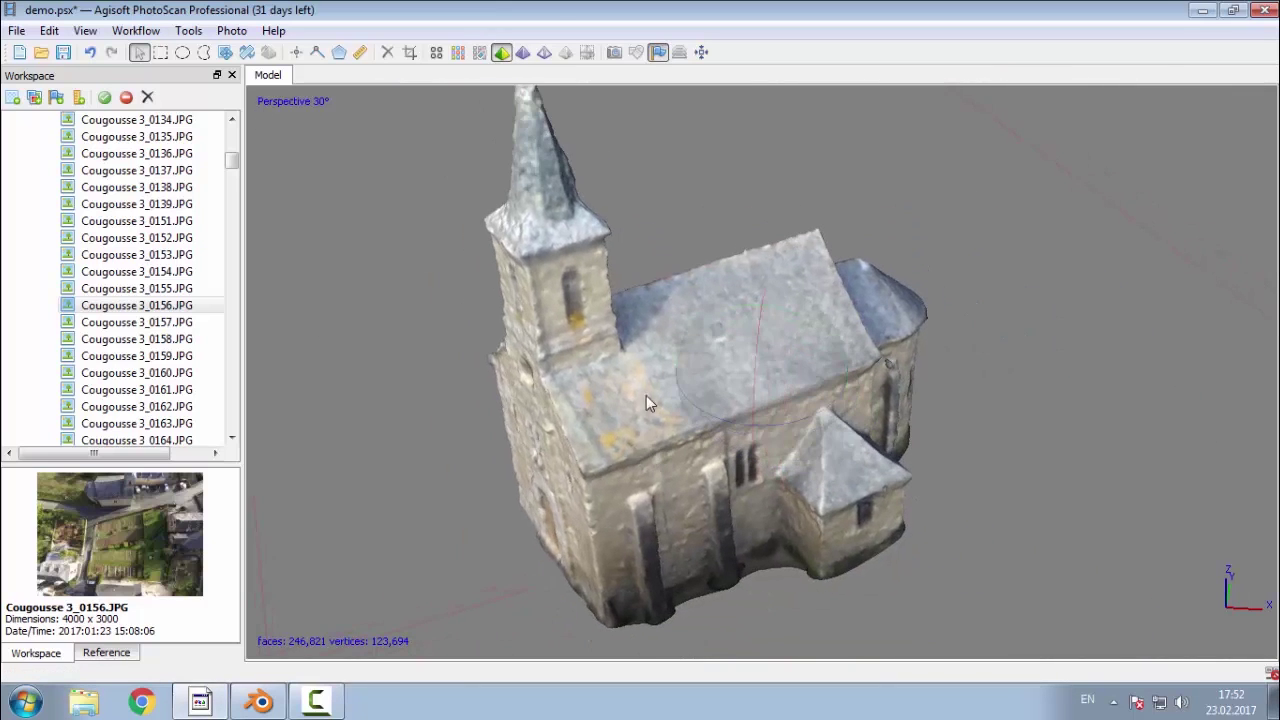
Step: Display the church mesh as a wireframe and examine its triangulation on the roofs, front wall and open underside
left_click(543, 52)
scroll(723, 516, "up", 6)
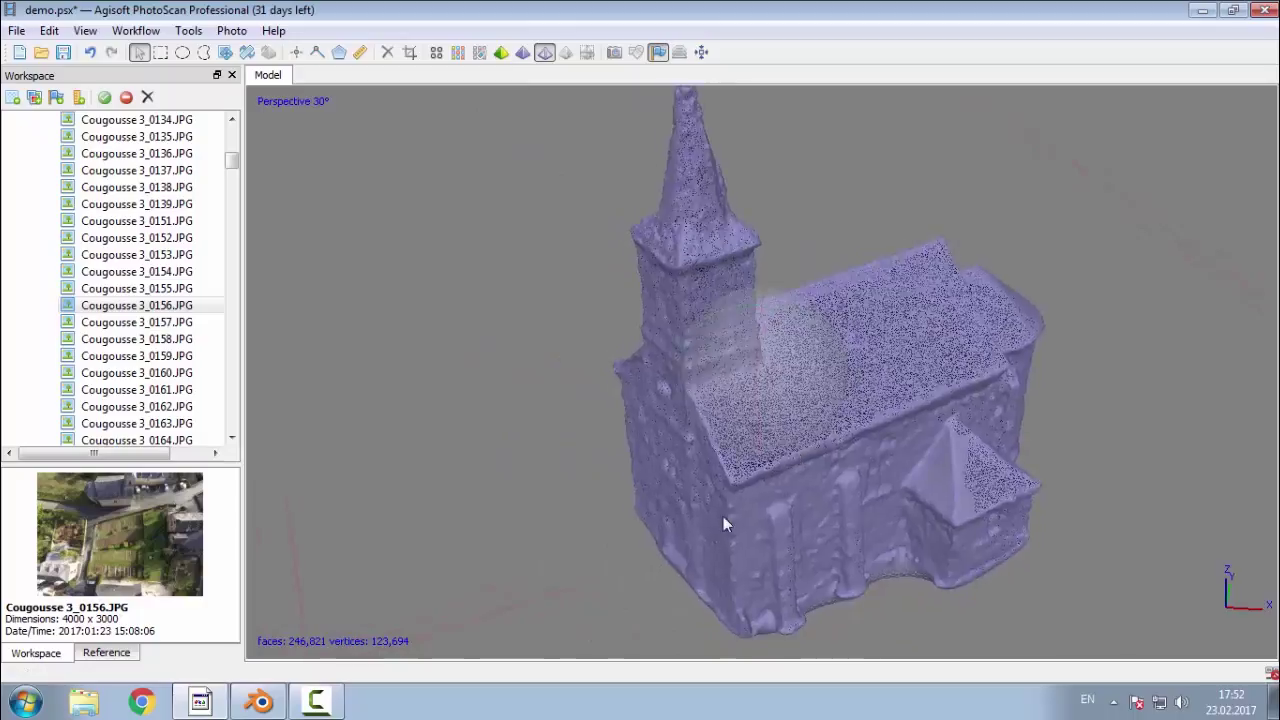
left_click_drag(722, 543, 740, 322)
left_click_drag(838, 165, 668, 491)
scroll(668, 489, "up", 3)
scroll(668, 489, "down", 3)
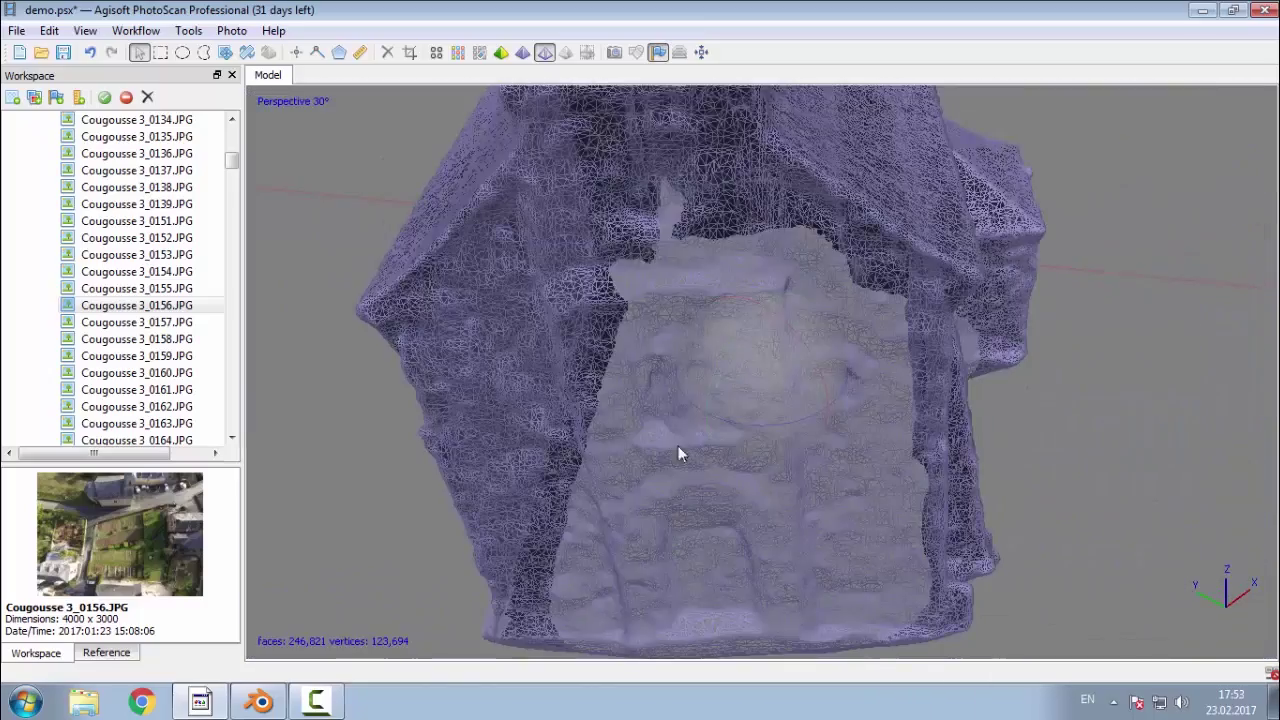
left_click_drag(678, 446, 713, 498)
left_click_drag(725, 423, 688, 420)
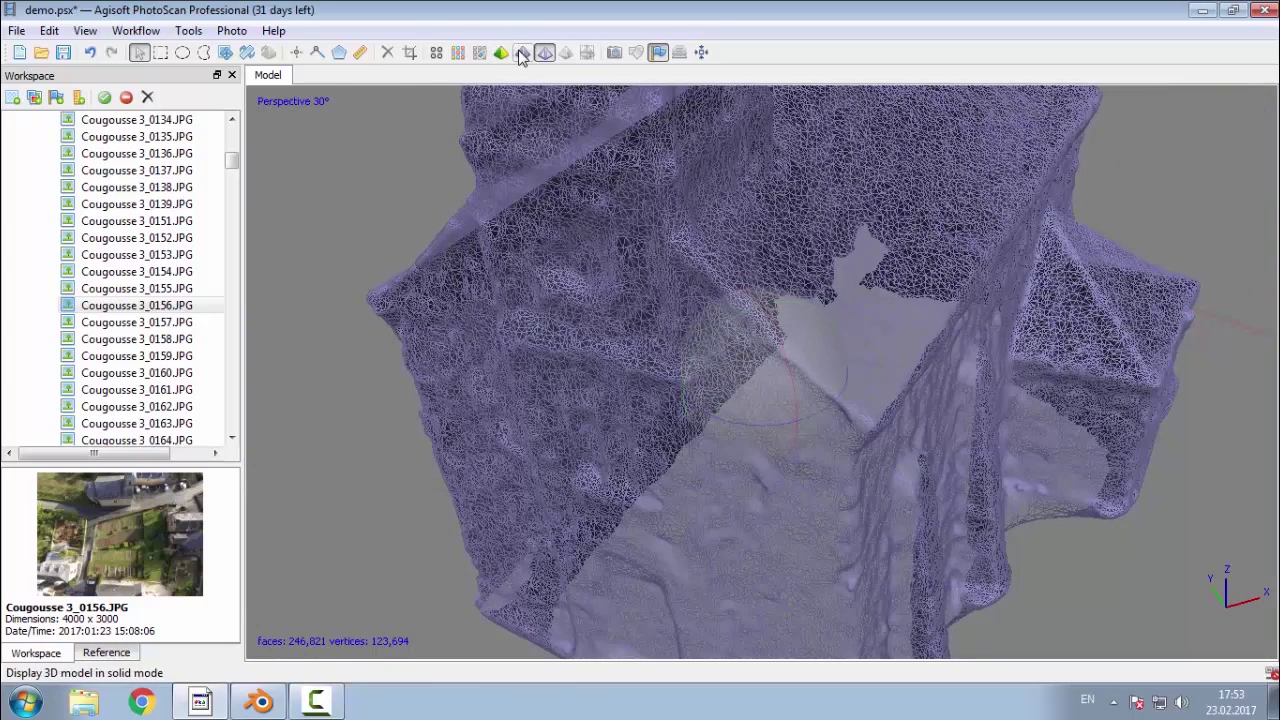
Step: Return the mesh to solid display, collapse the DSM chunk's camera list and save the project
left_click(522, 52)
scroll(120, 220, "up", 20)
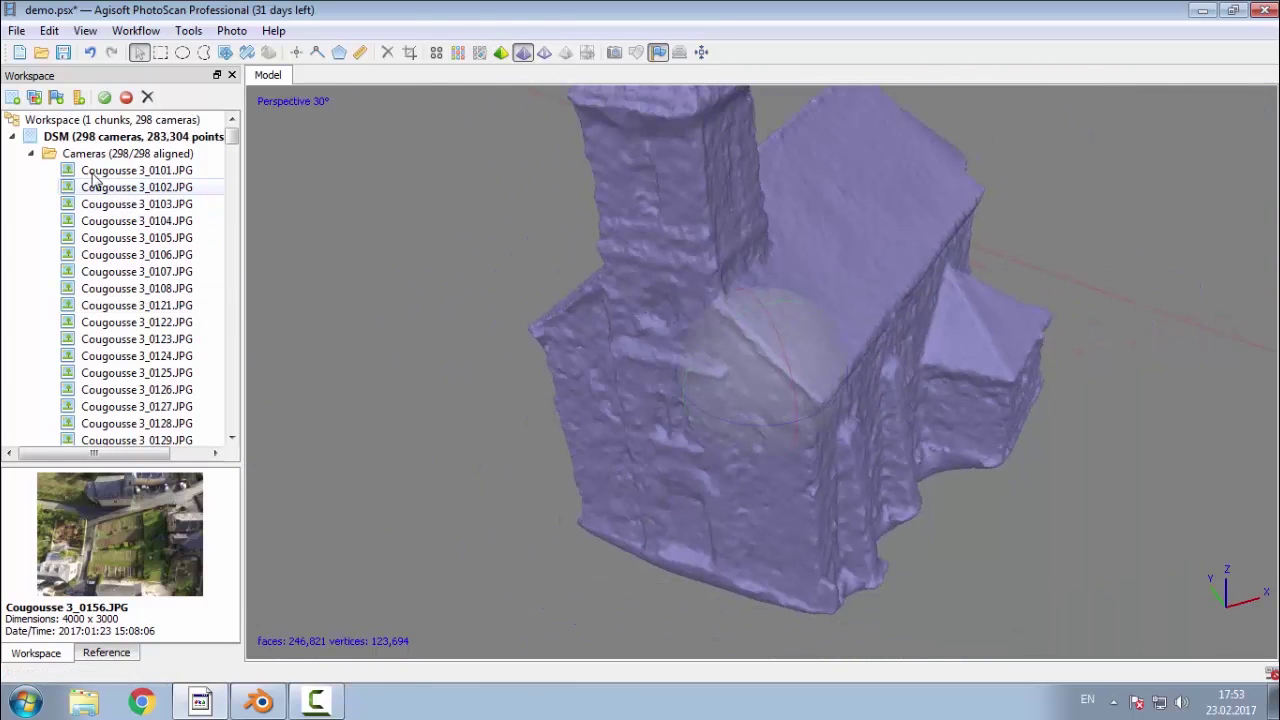
left_click(31, 153)
left_click(63, 52)
Step: Duplicate the DSM chunk, copying only the model and leaving out the dense cloud
right_click(70, 143)
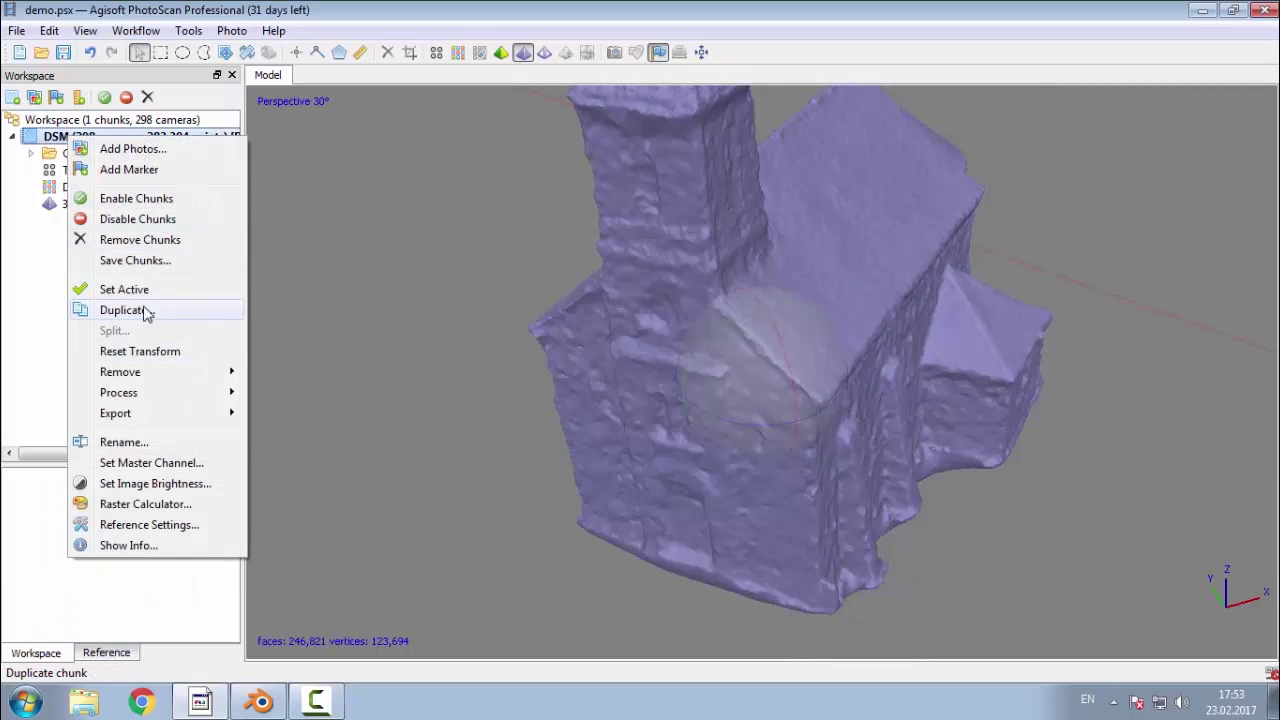
left_click(150, 311)
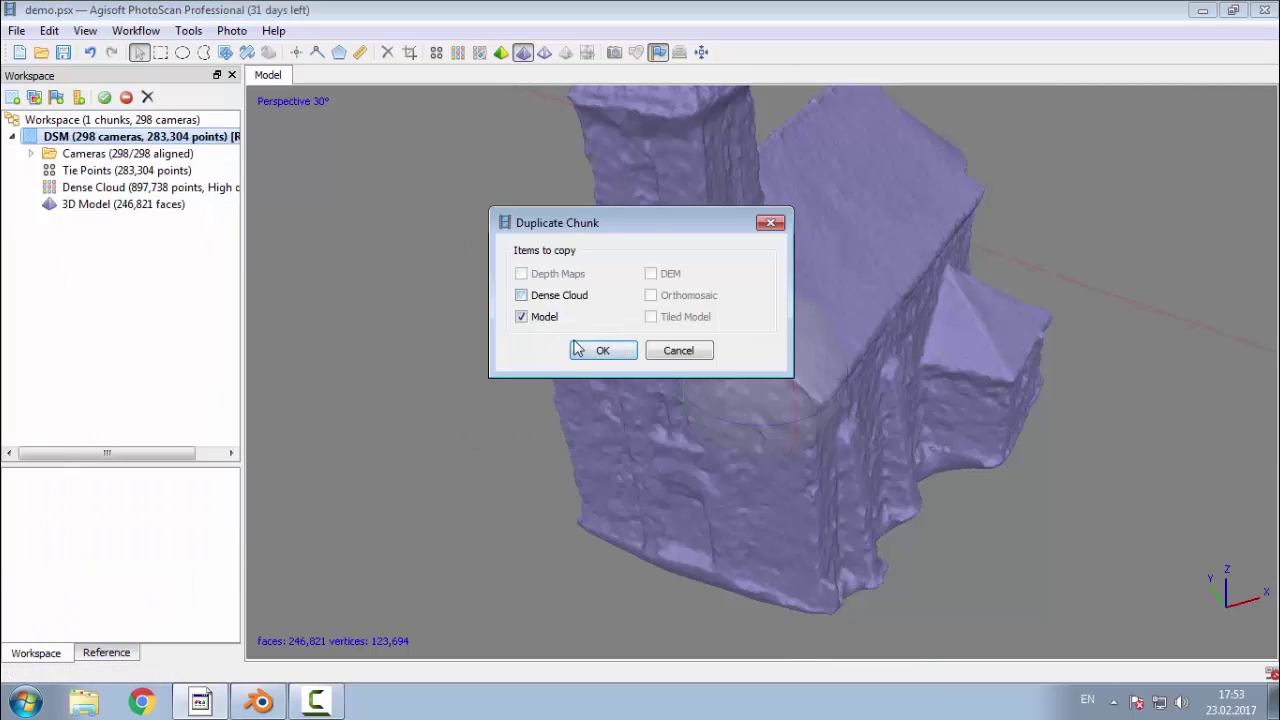
left_click(600, 350)
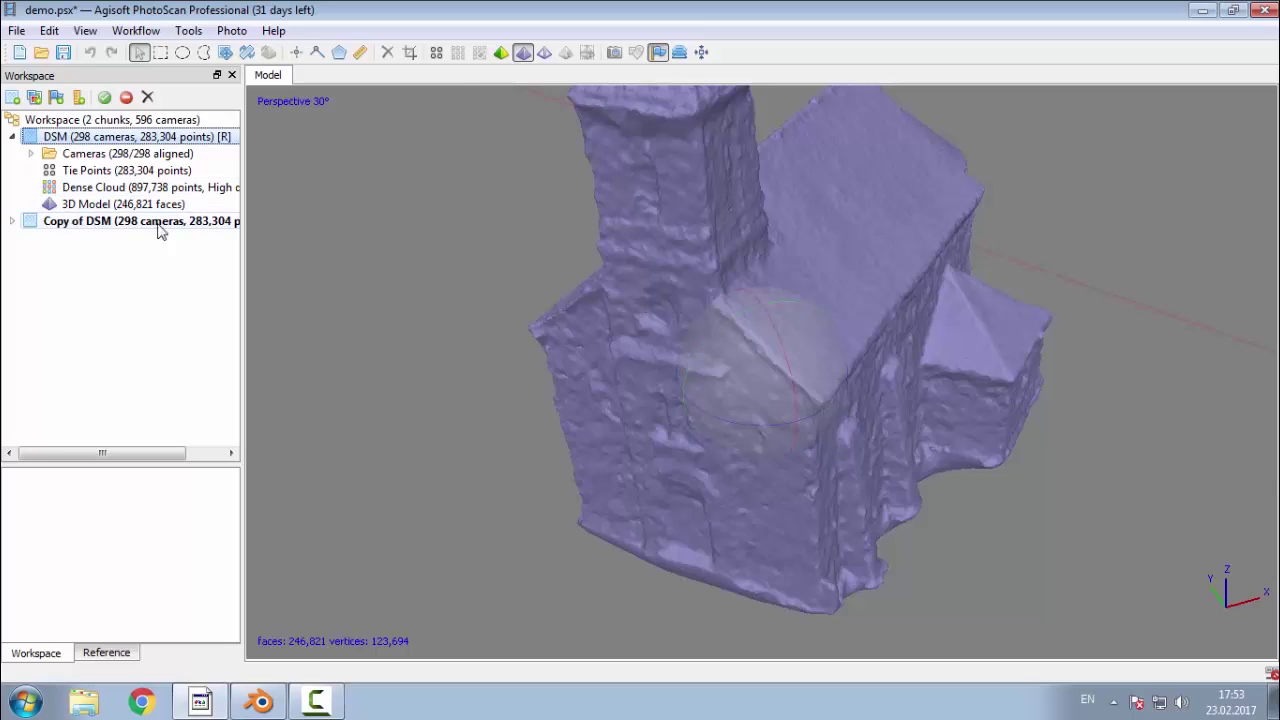
Step: Decimate the mesh in the copied DSM chunk to a target of 100,000 faces
left_click(190, 31)
mouse_move(314, 115)
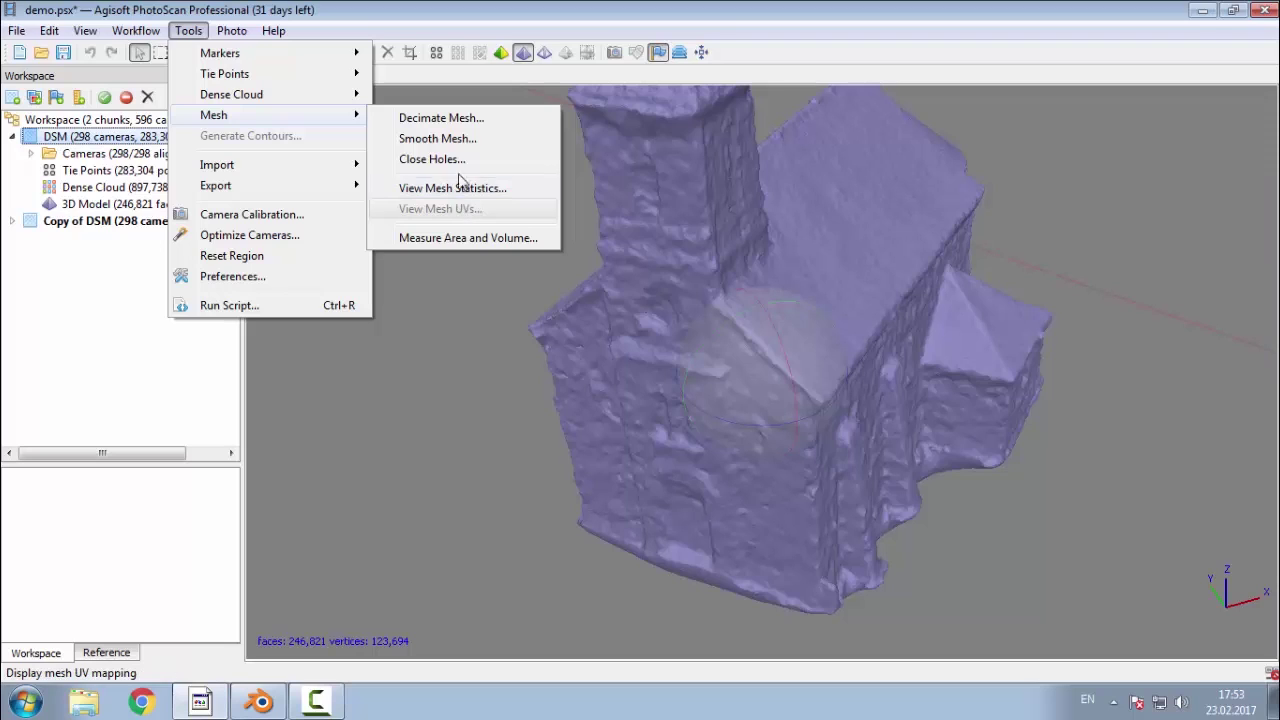
left_click(440, 118)
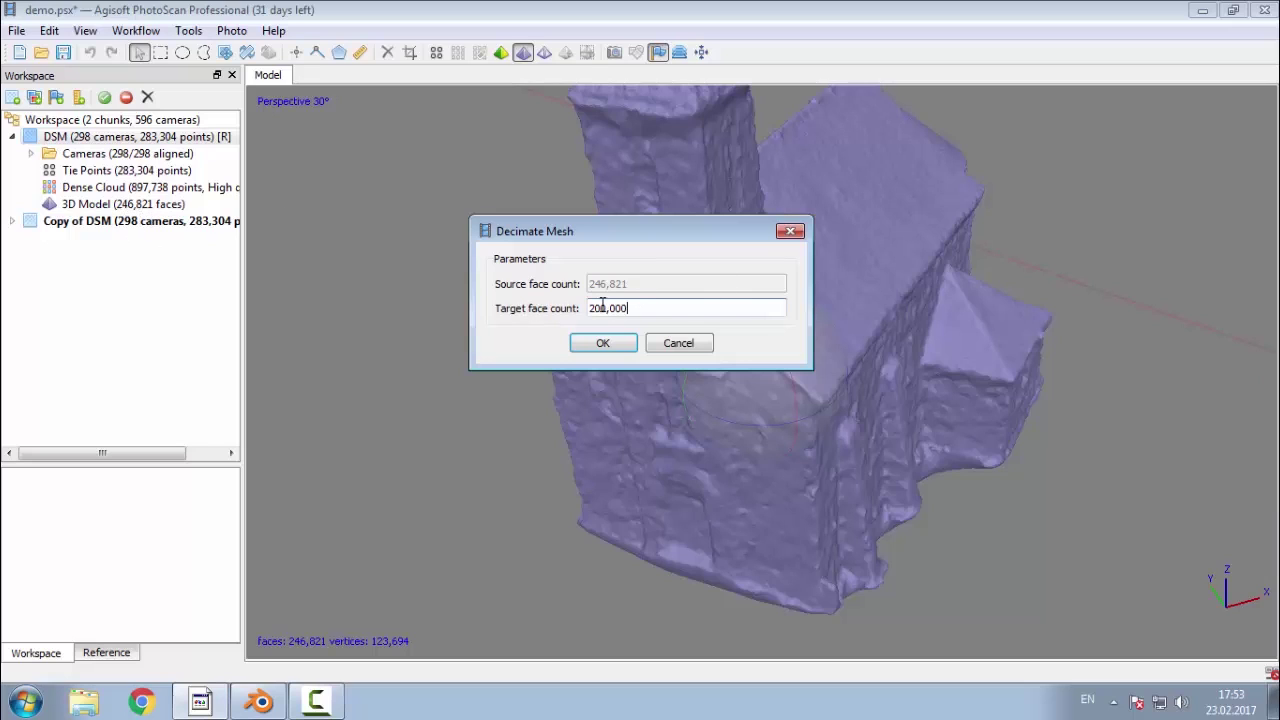
left_click_drag(639, 307, 557, 307)
type("1")
key("Return")
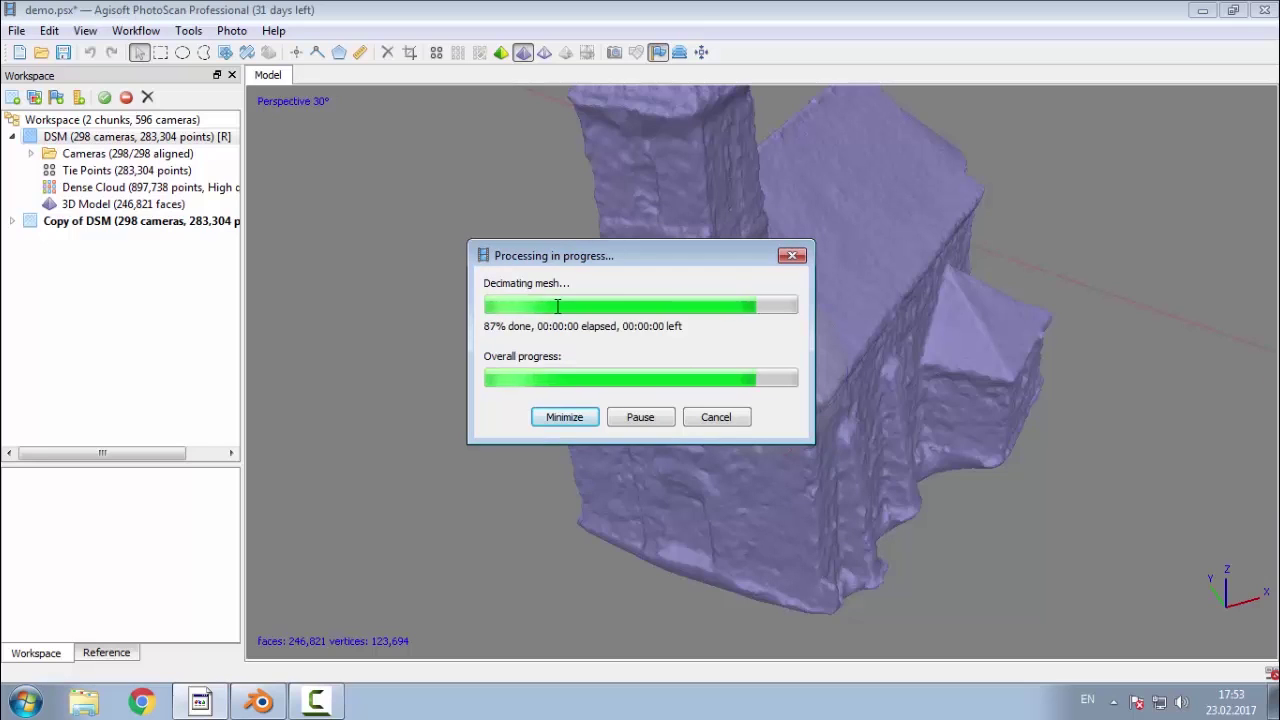
Step: Compare the decimated mesh with the original up close at the front wall and roof edge by alternating the active chunk
left_click_drag(850, 445, 577, 463)
scroll(680, 486, "up", 3)
scroll(700, 470, "up", 5)
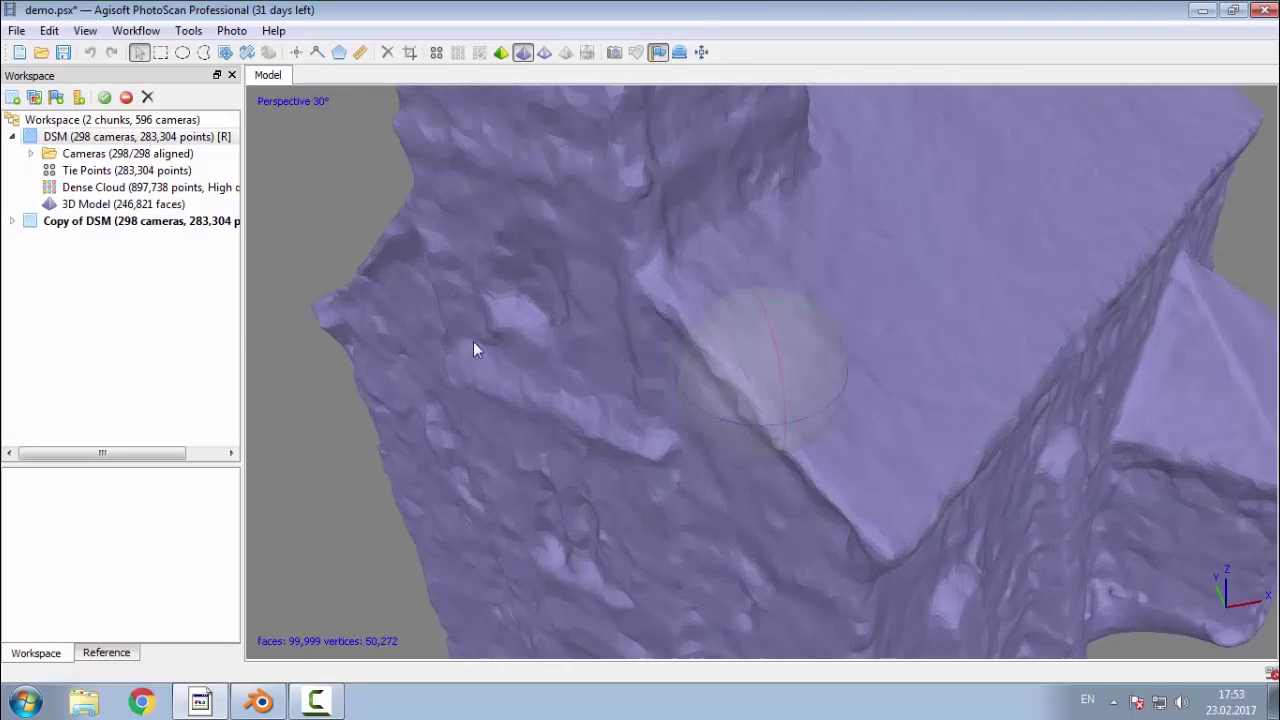
double_click(133, 138)
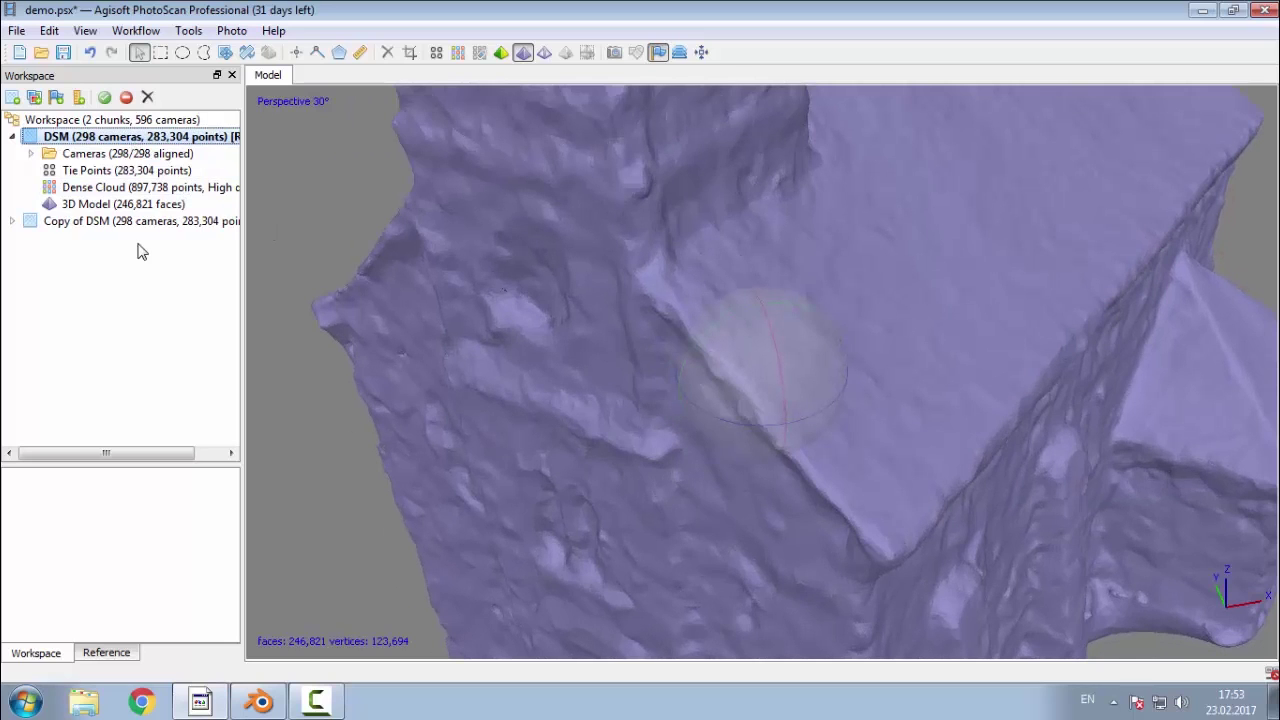
double_click(130, 221)
double_click(145, 138)
double_click(130, 221)
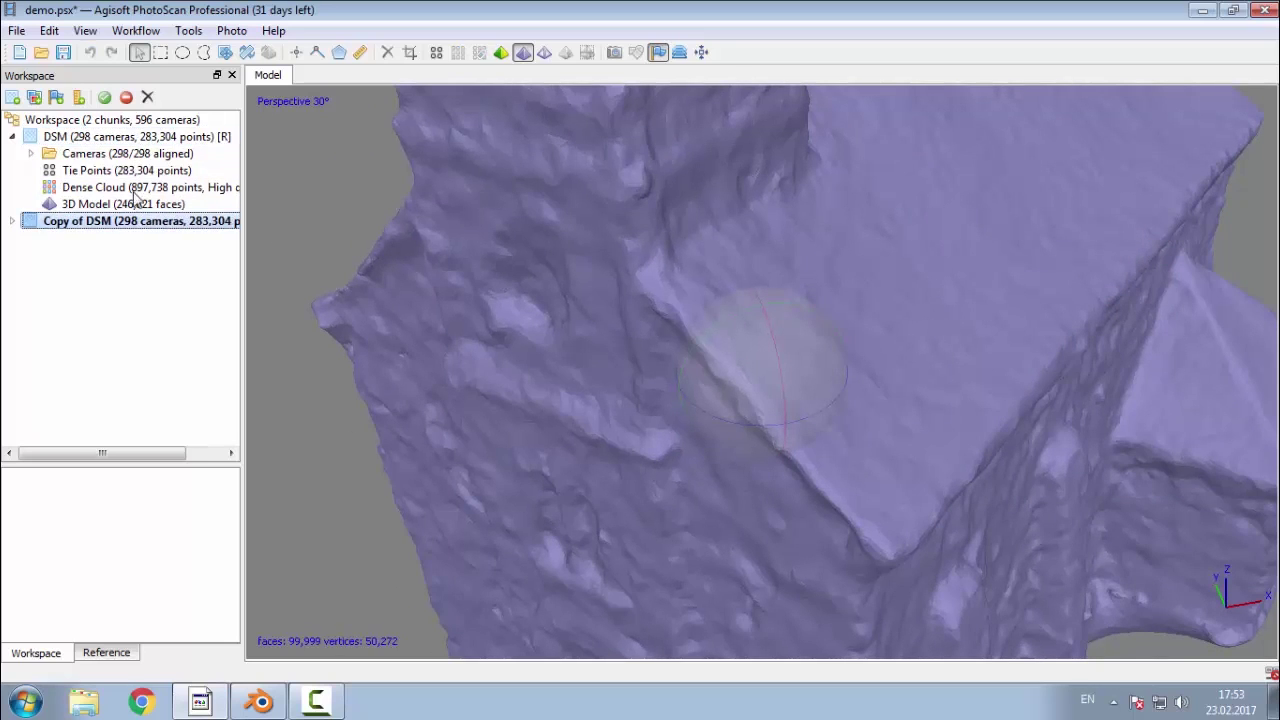
double_click(145, 139)
double_click(130, 221)
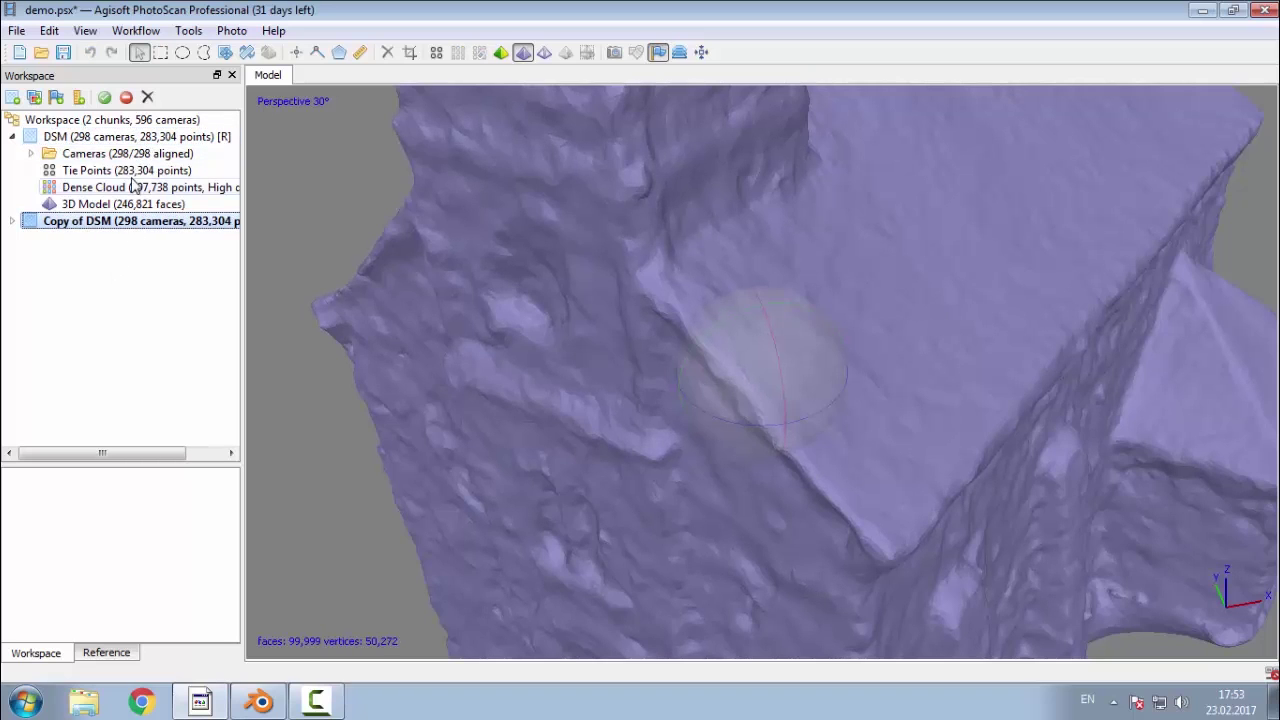
double_click(135, 137)
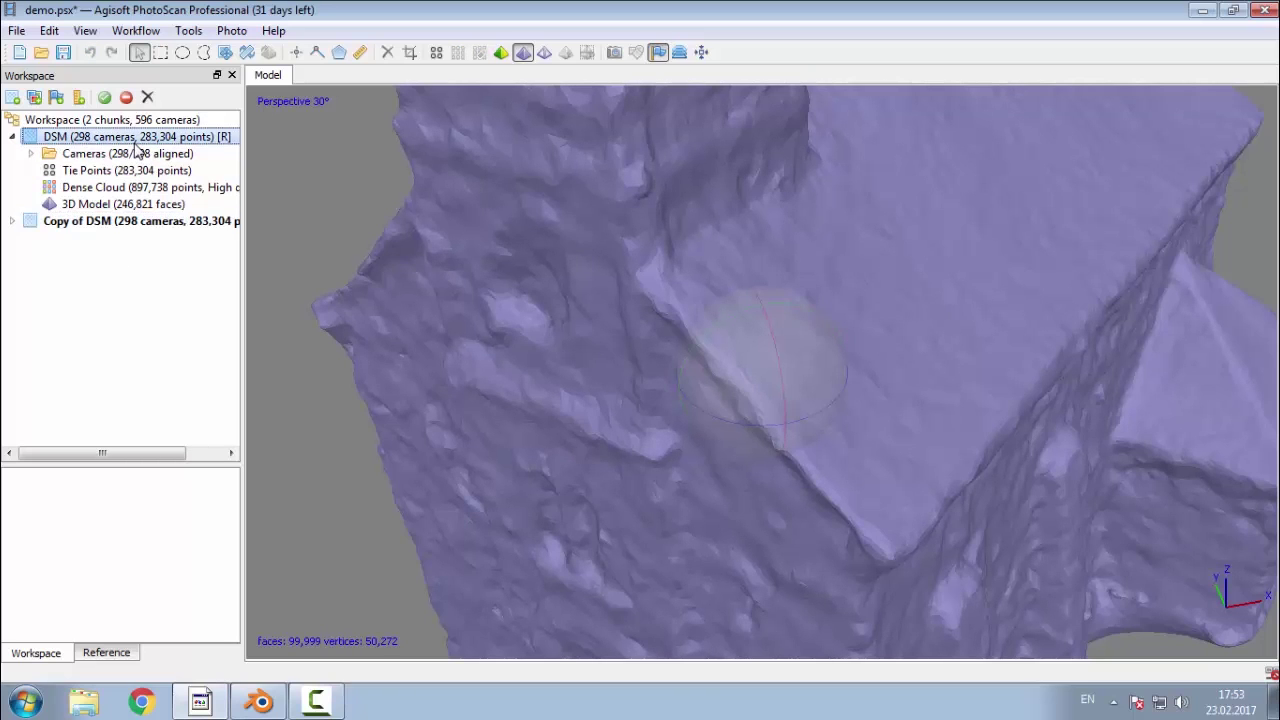
double_click(136, 221)
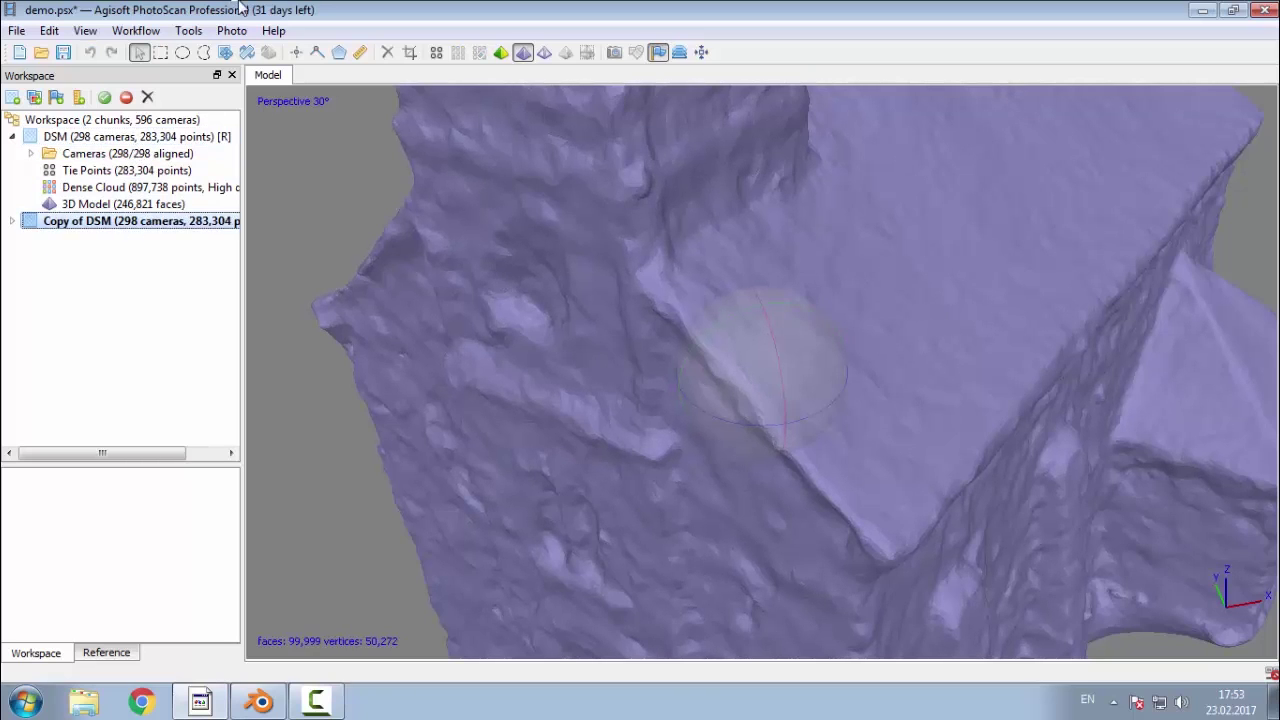
Step: Decimate the copied chunk's mesh further, to about 10,000 faces
left_click(190, 31)
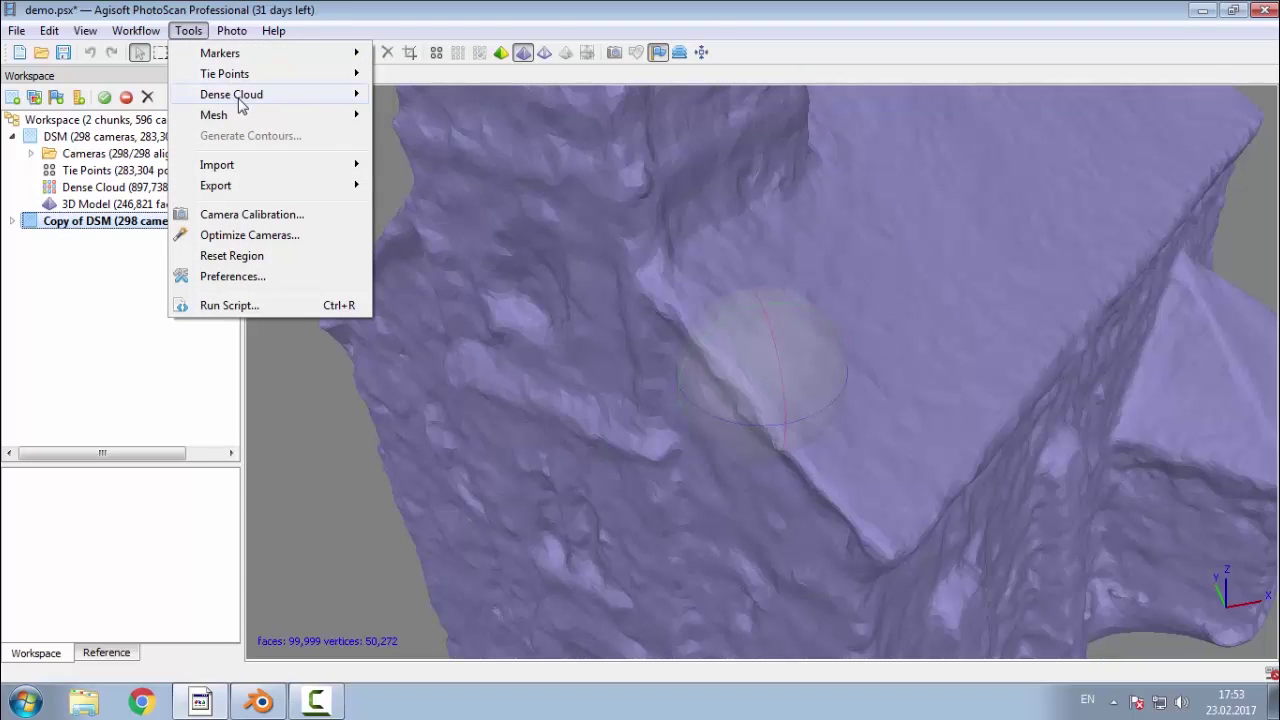
mouse_move(250, 116)
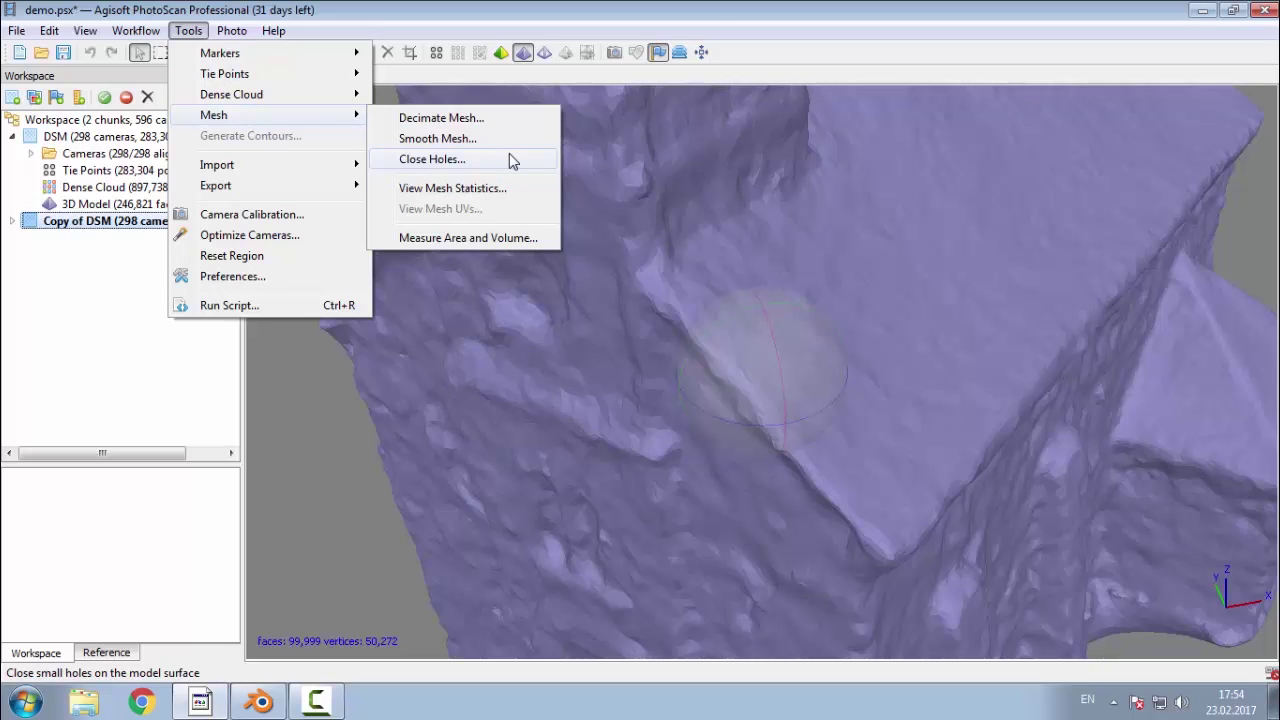
left_click(500, 118)
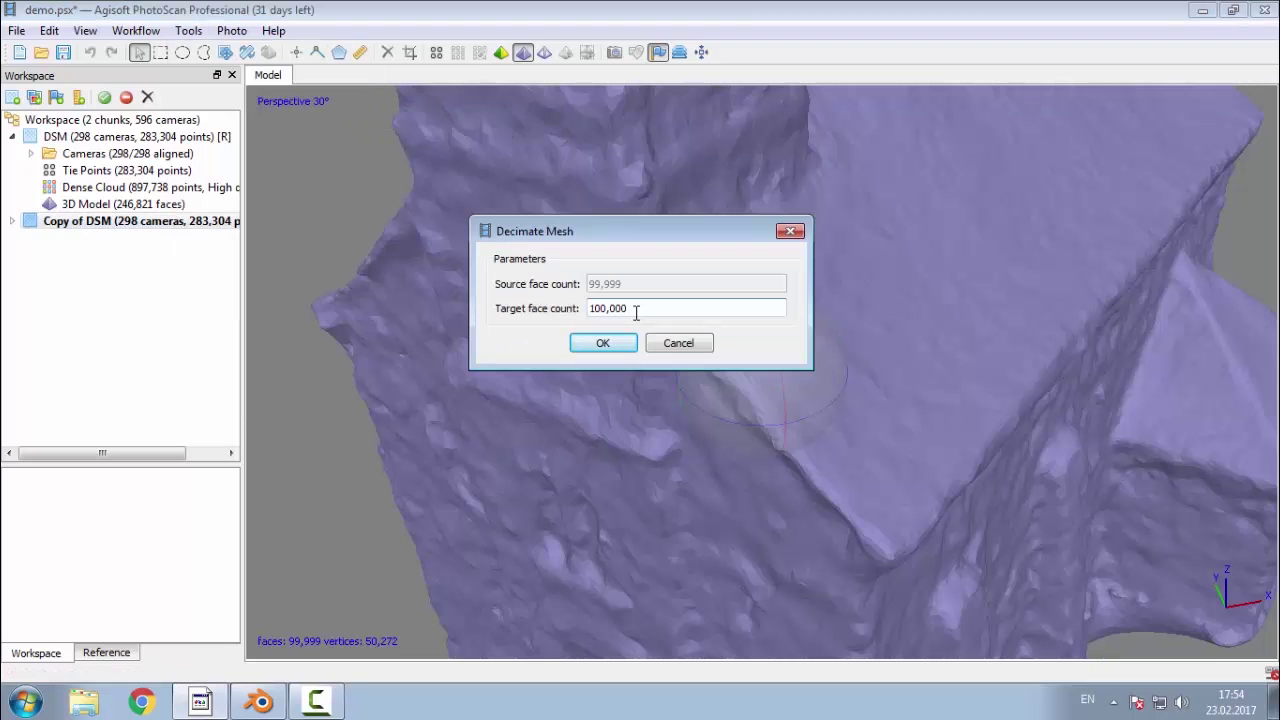
key("Return")
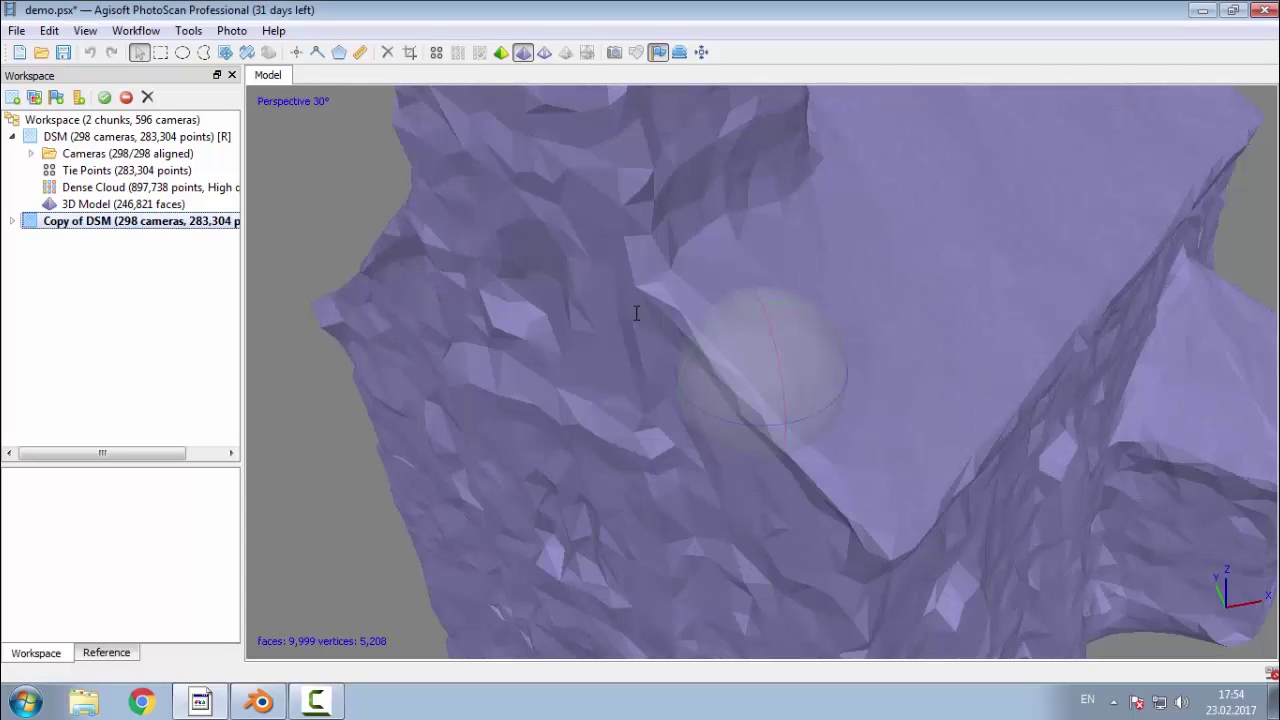
Step: Examine the further decimated mesh around the bell tower and roofs, and compare it with the original chunk's model
scroll(811, 510, "down", 4)
middle_click_drag(847, 498, 827, 597)
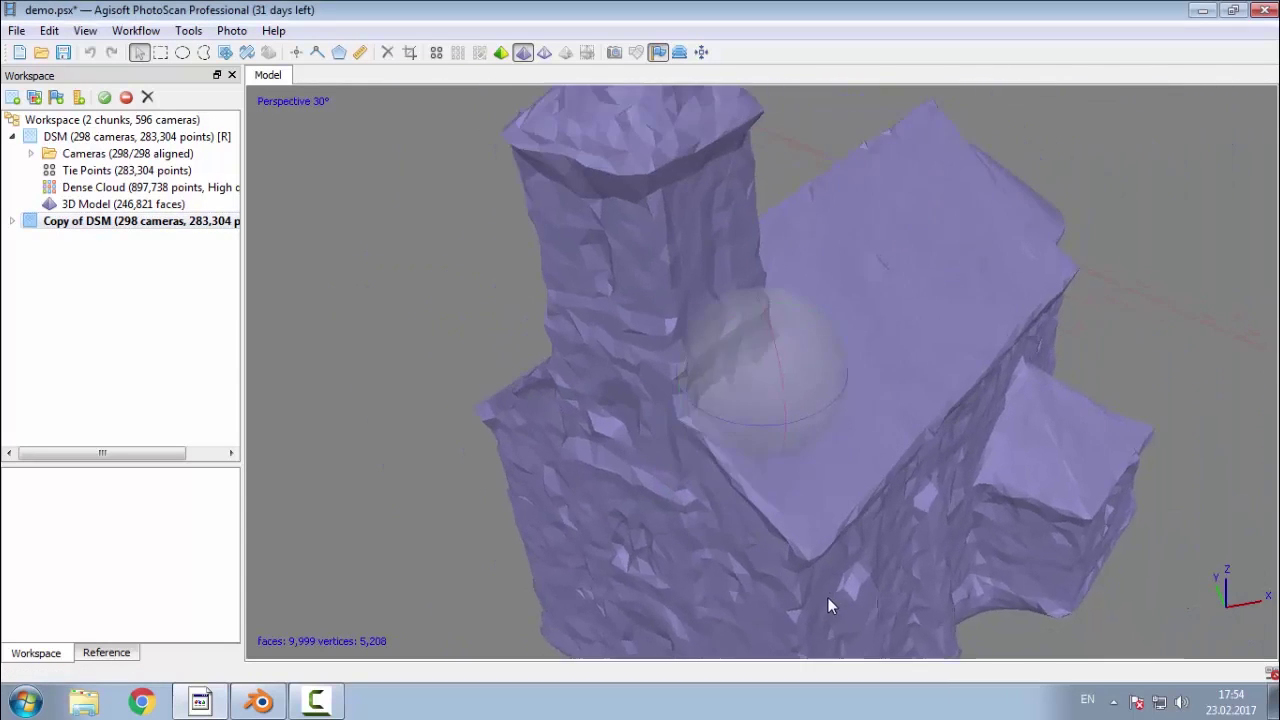
scroll(827, 597, "down", 1)
left_click_drag(857, 204, 396, 146)
double_click(90, 136)
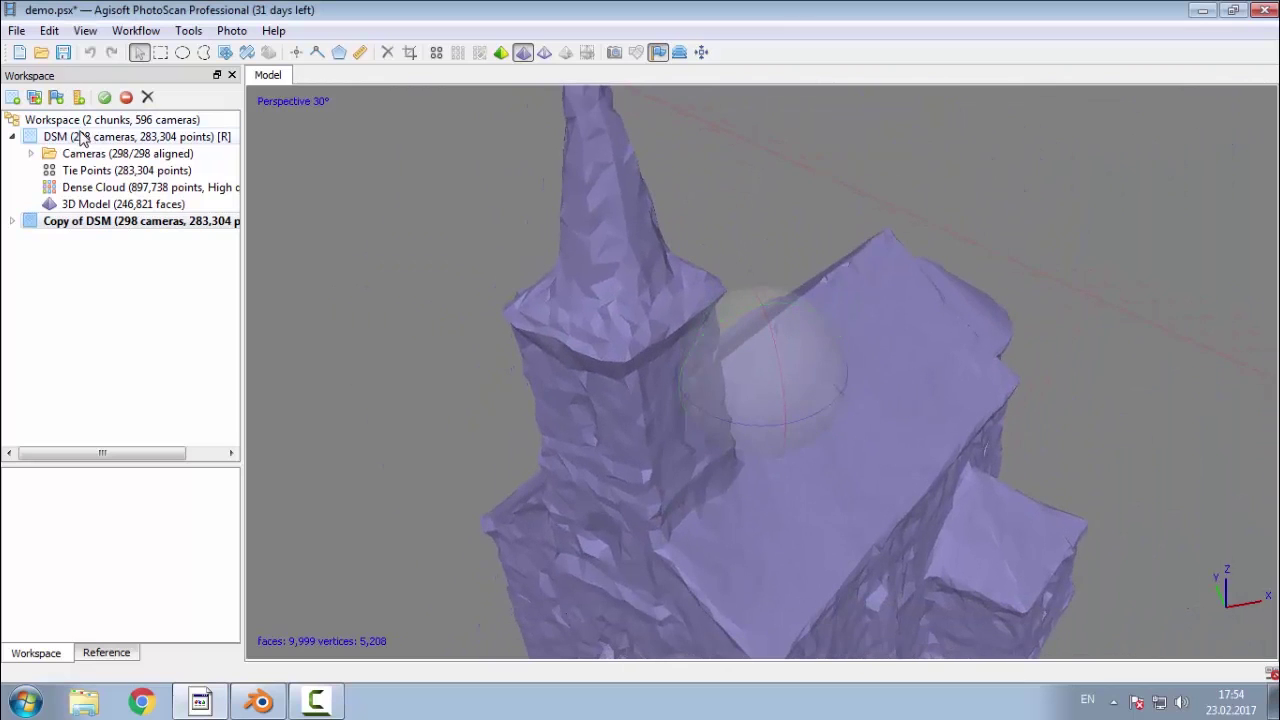
double_click(120, 221)
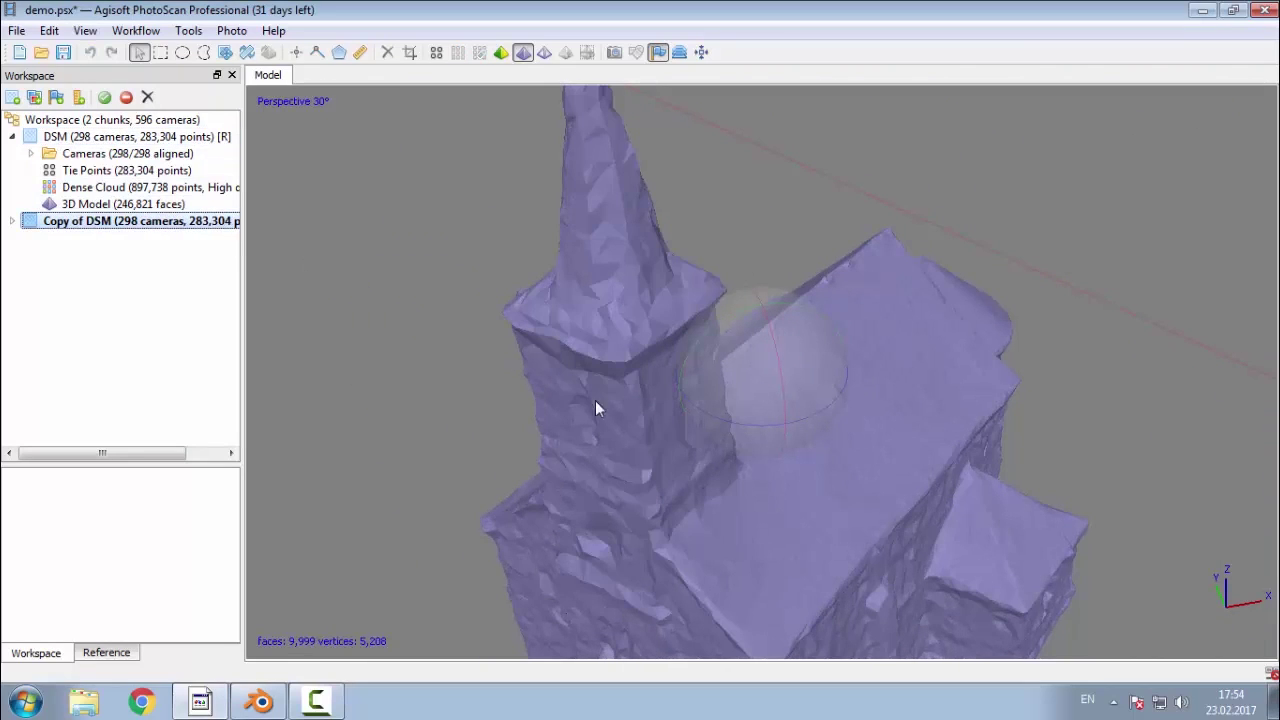
double_click(140, 136)
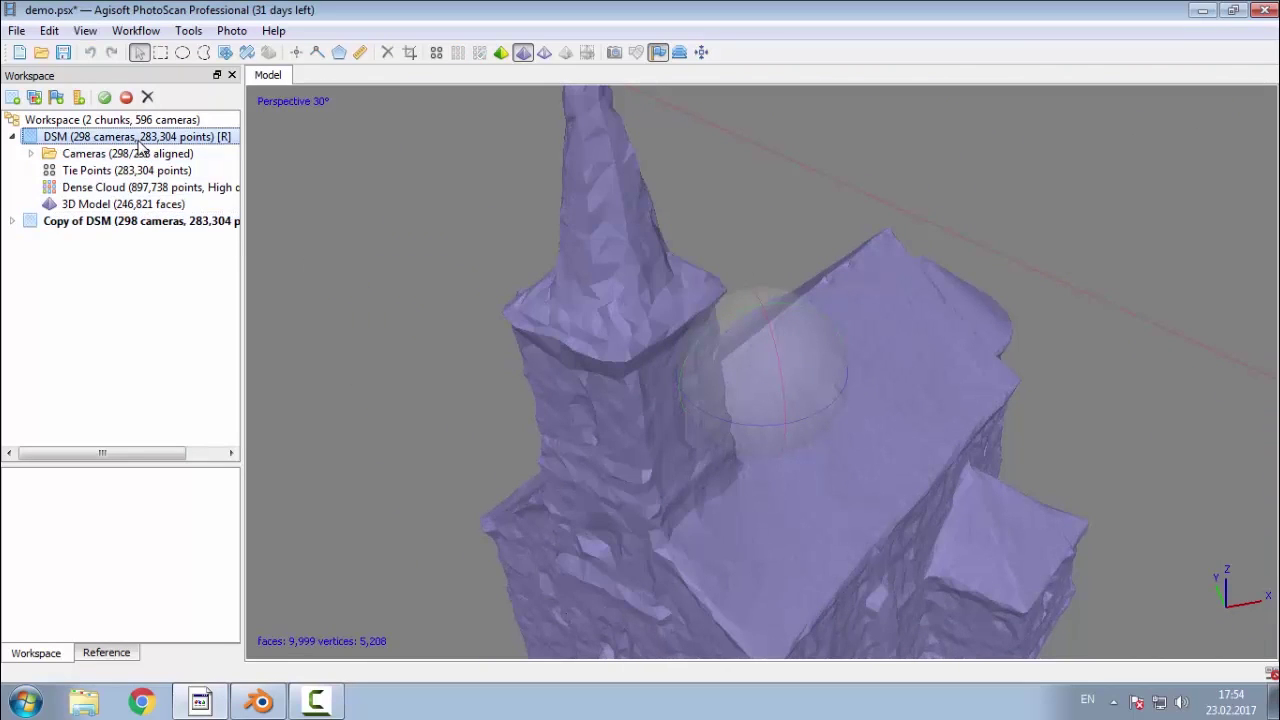
double_click(140, 221)
Step: View the decimated church in shaded colours from the front and an oblique angle, and return it to solid display
left_click_drag(525, 526, 740, 260)
left_click(501, 52)
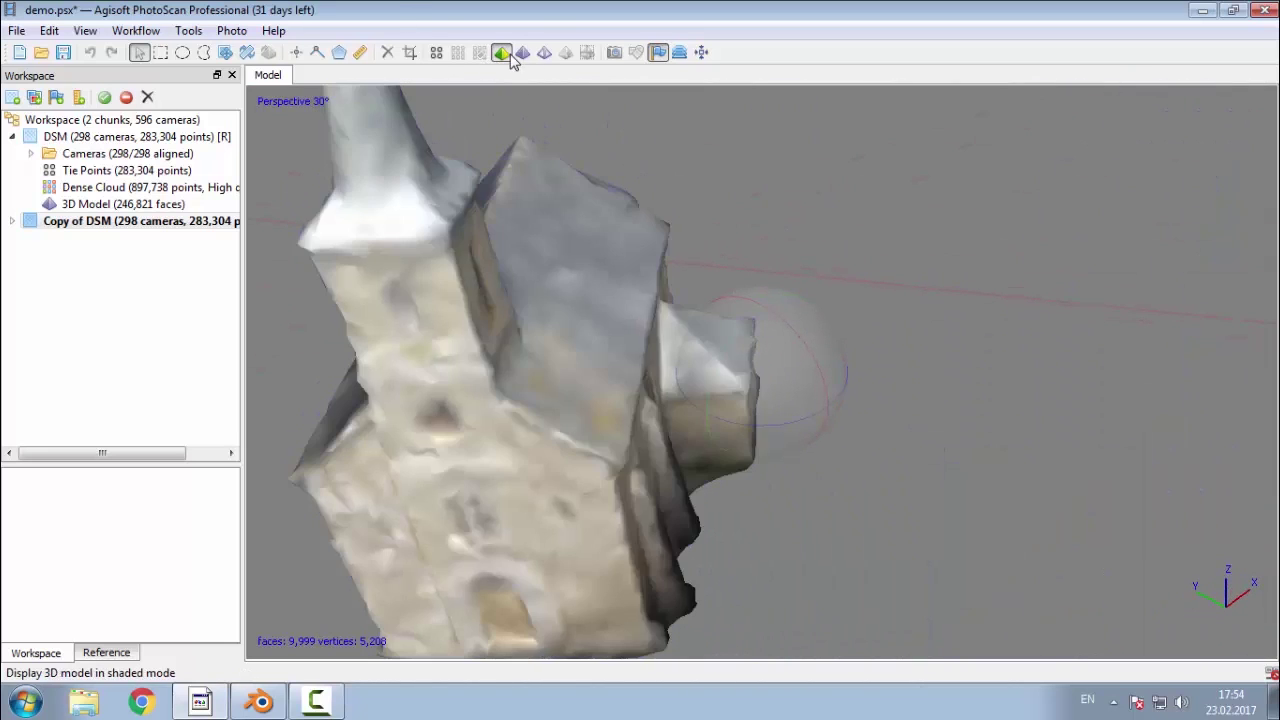
left_click_drag(626, 372, 783, 391)
left_click_drag(746, 436, 721, 430)
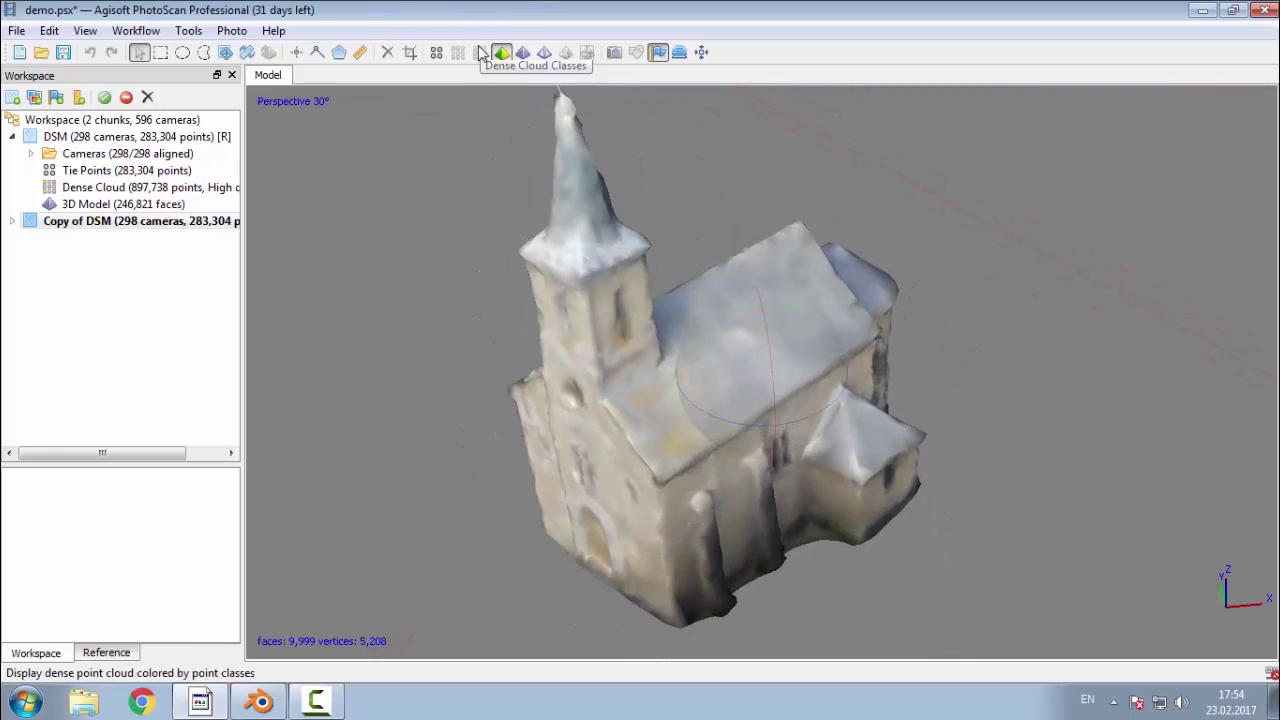
left_click(522, 55)
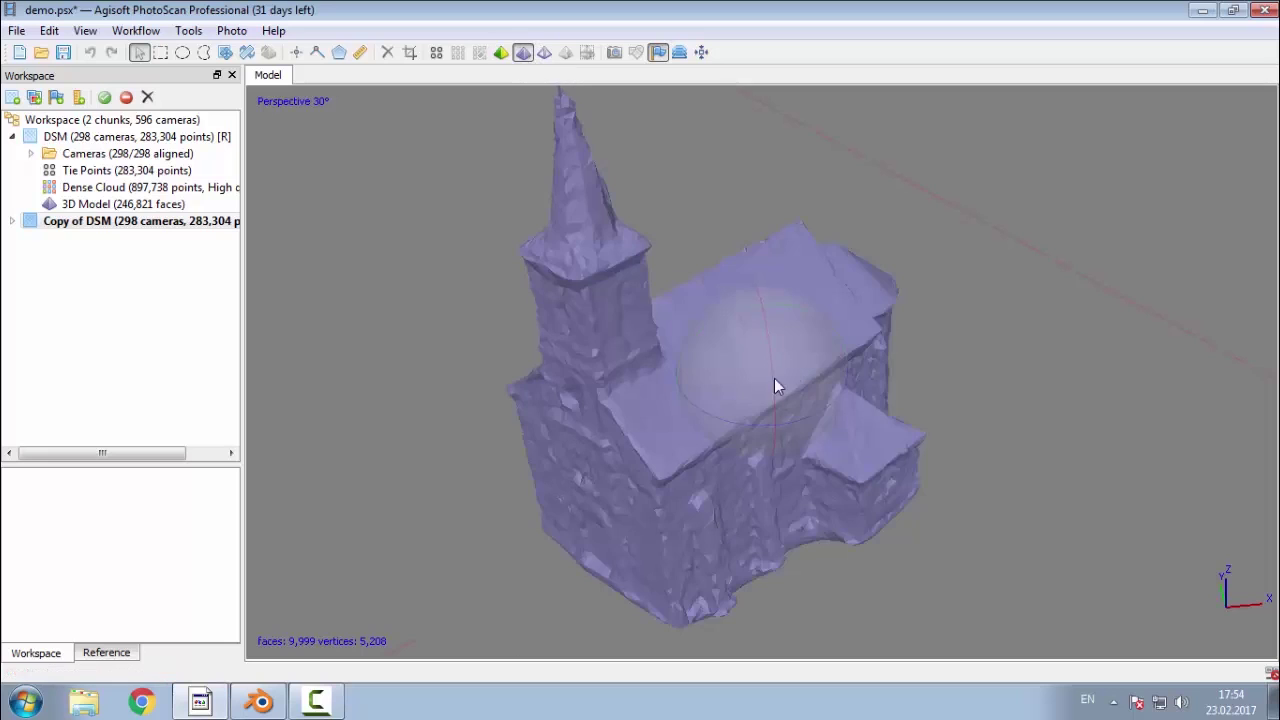
left_click_drag(774, 378, 743, 417)
Step: Expand the Copy of DSM chunk, select its 3D model and save the project
left_click(12, 221)
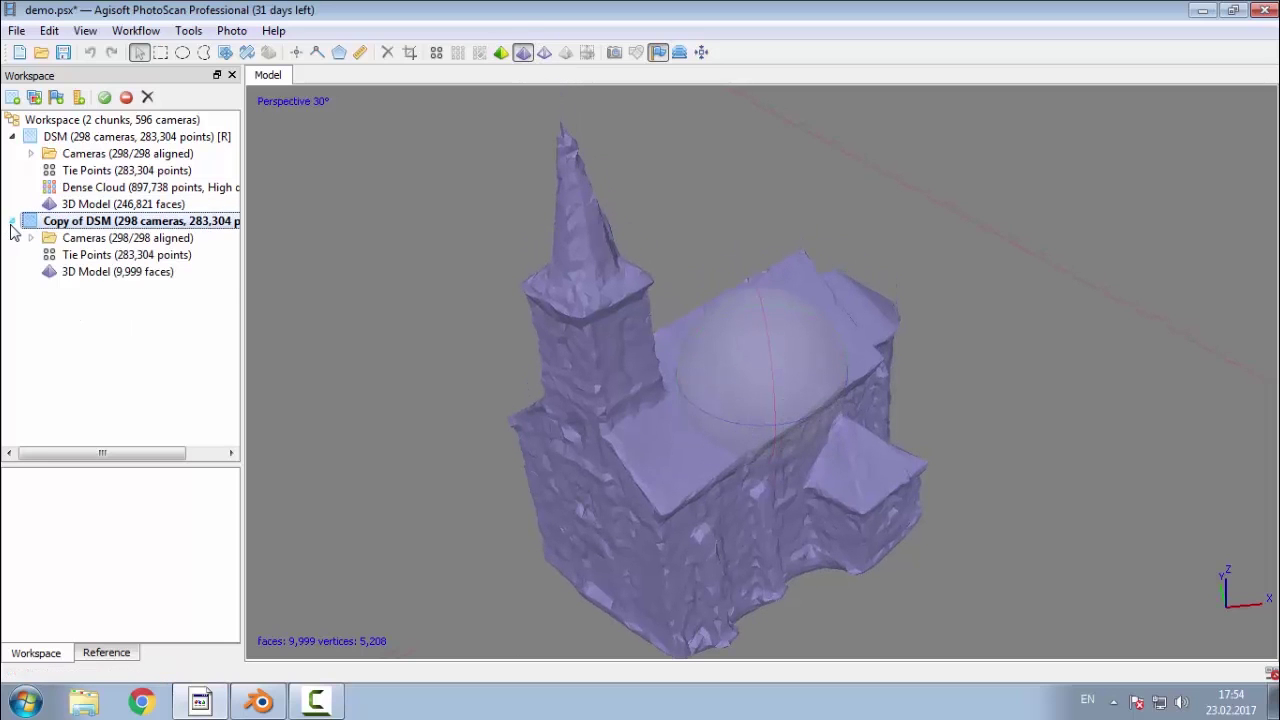
left_click(82, 273)
left_click(91, 279)
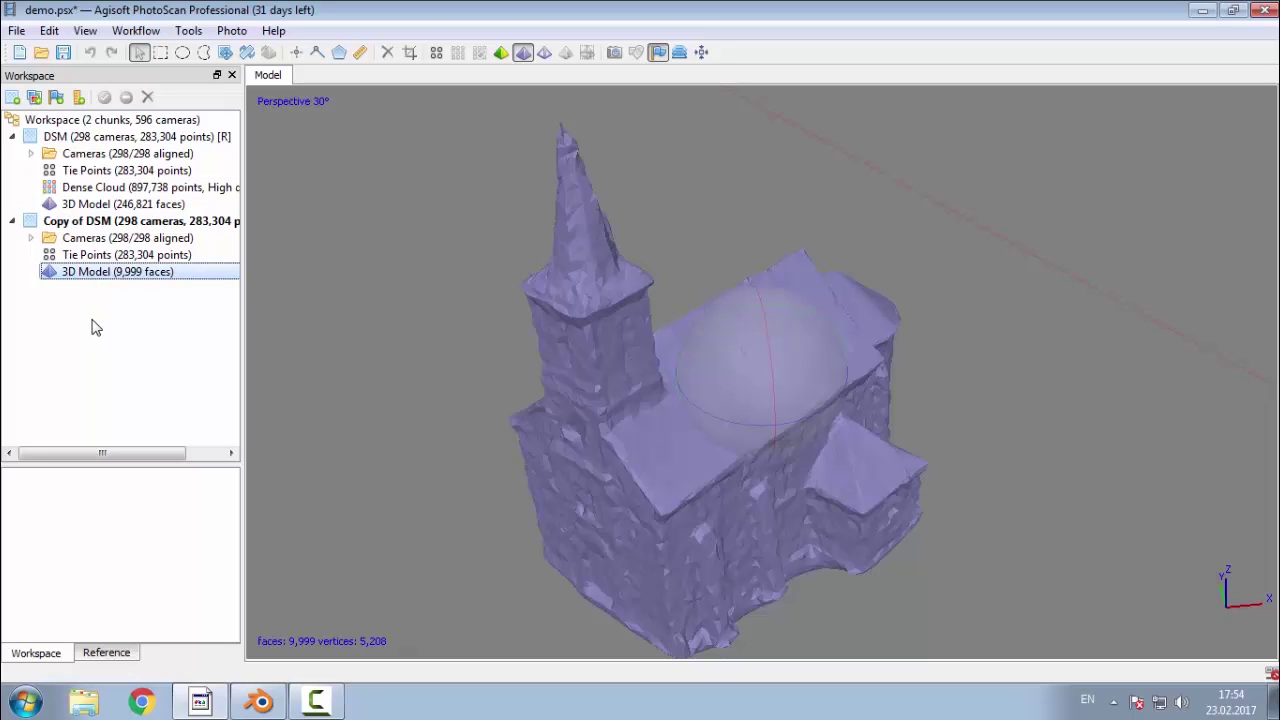
right_click(113, 275)
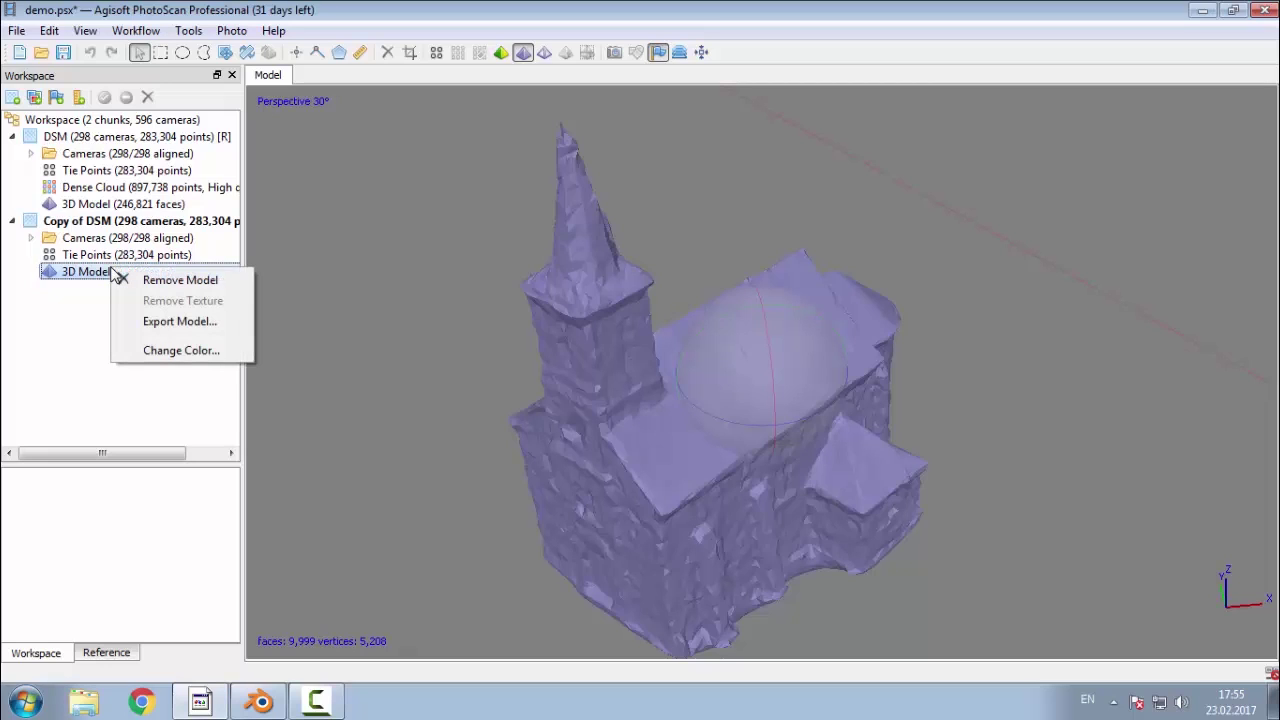
left_click(62, 52)
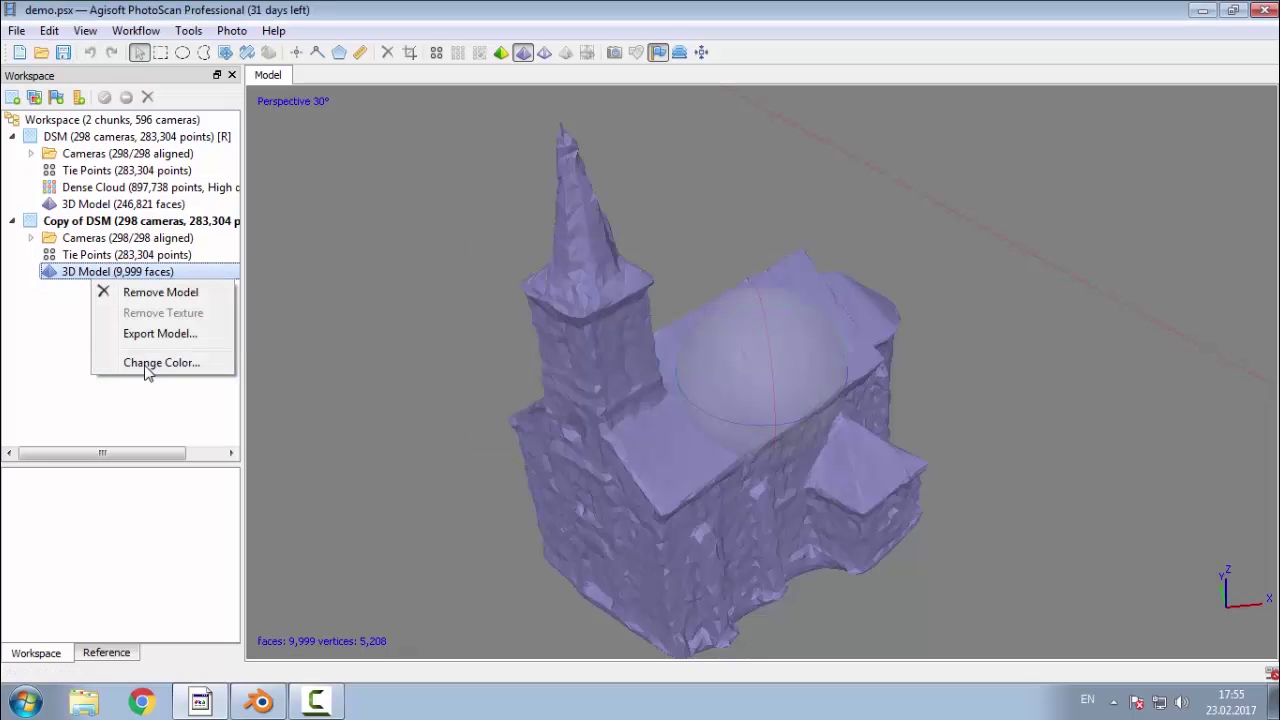
Step: Export the copied chunk's 3D model to the GF folder as a Wavefront OBJ named model, using Local Coordinates (m)
left_click(152, 334)
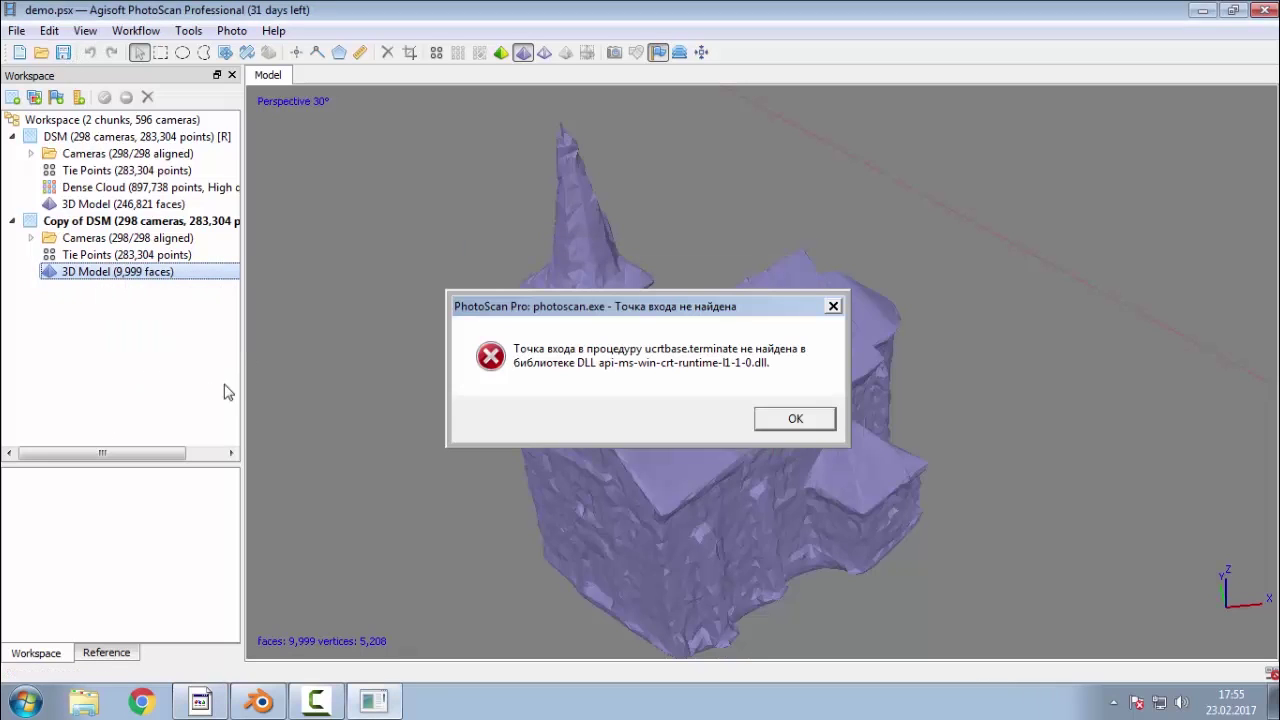
left_click(786, 427)
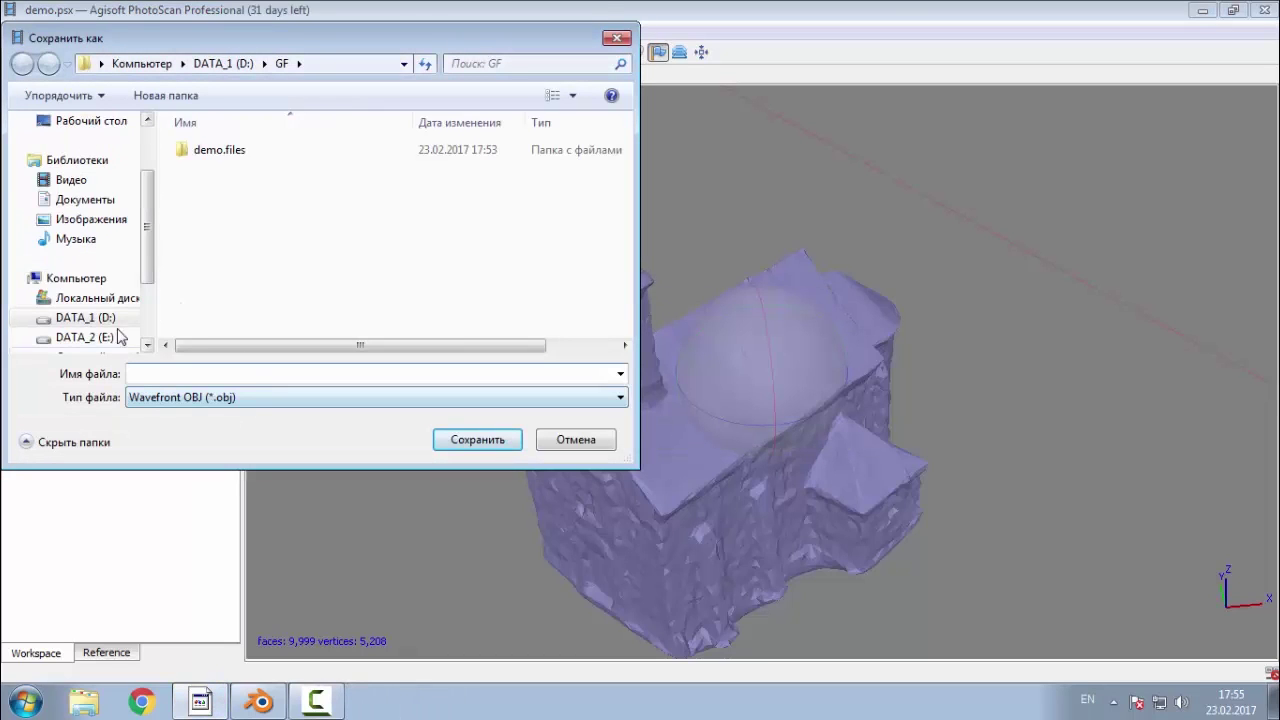
left_click(270, 404)
left_click(271, 403)
left_click(263, 375)
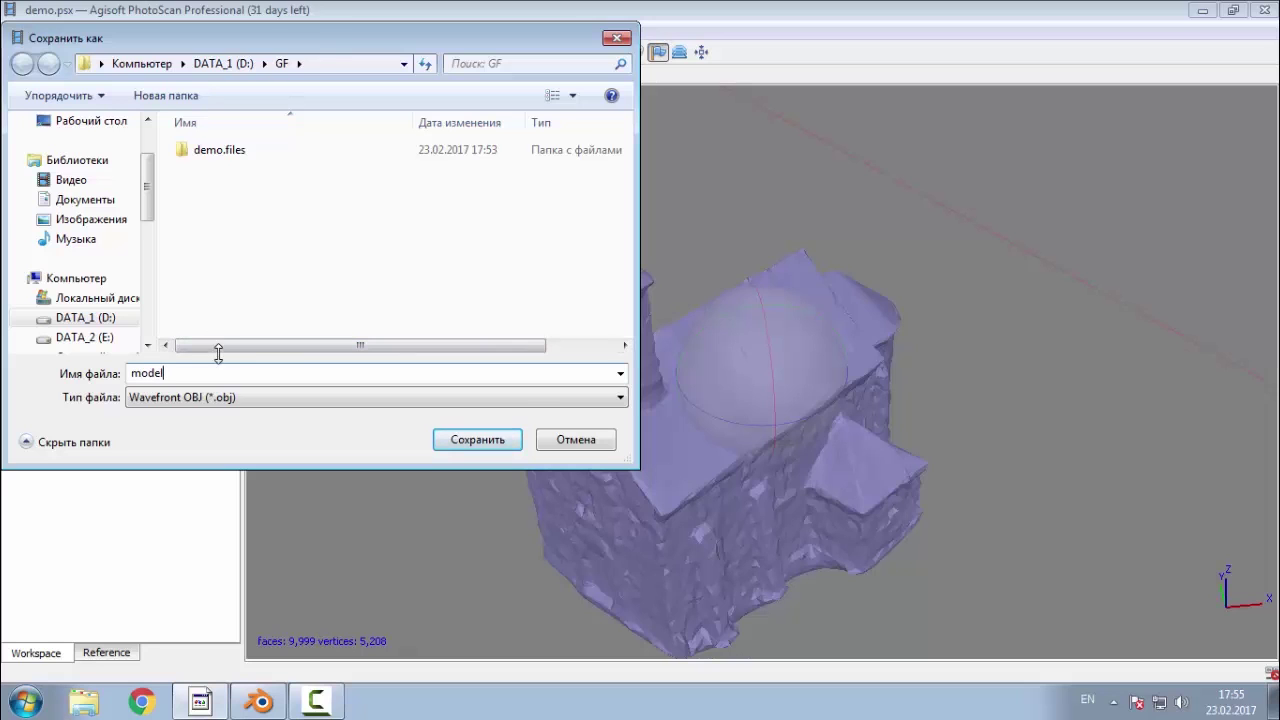
key("Return")
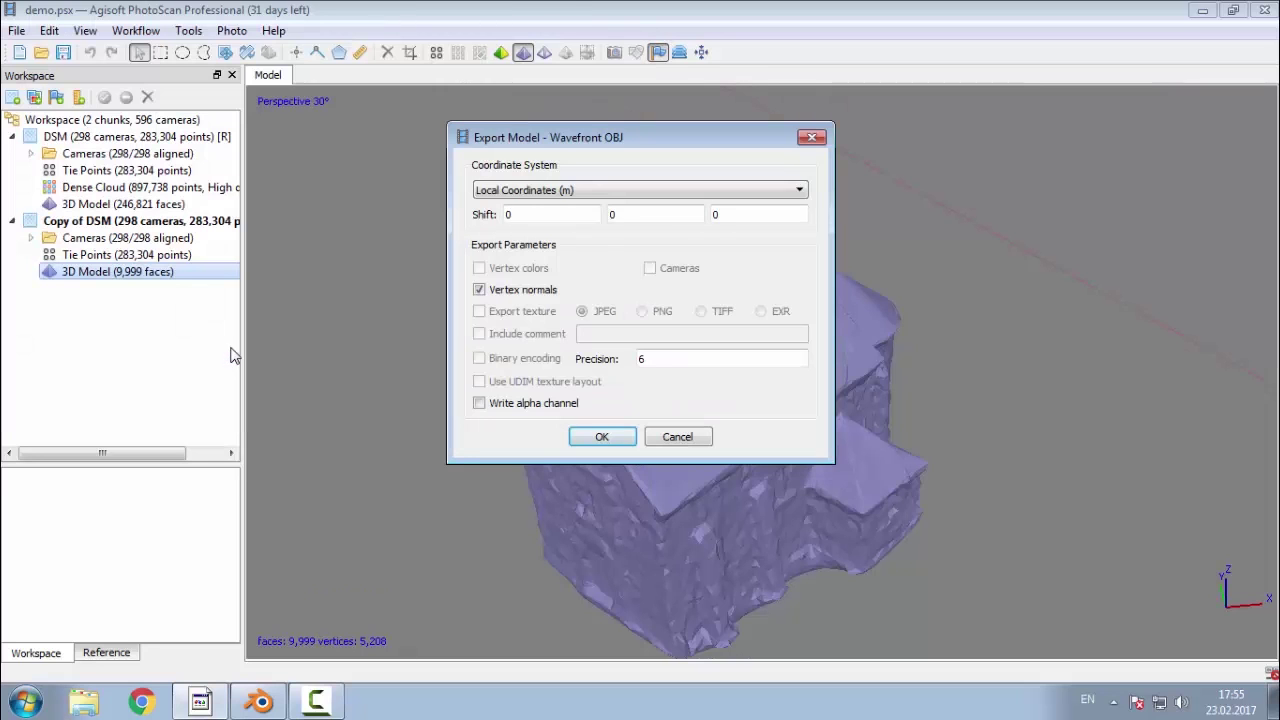
left_click(620, 192)
left_click(620, 200)
left_click(600, 445)
Step: Switch to Windows Explorer, open the GF folder on DATA_1 (D:) and select model.obj to check the exported file's size
left_click(203, 703)
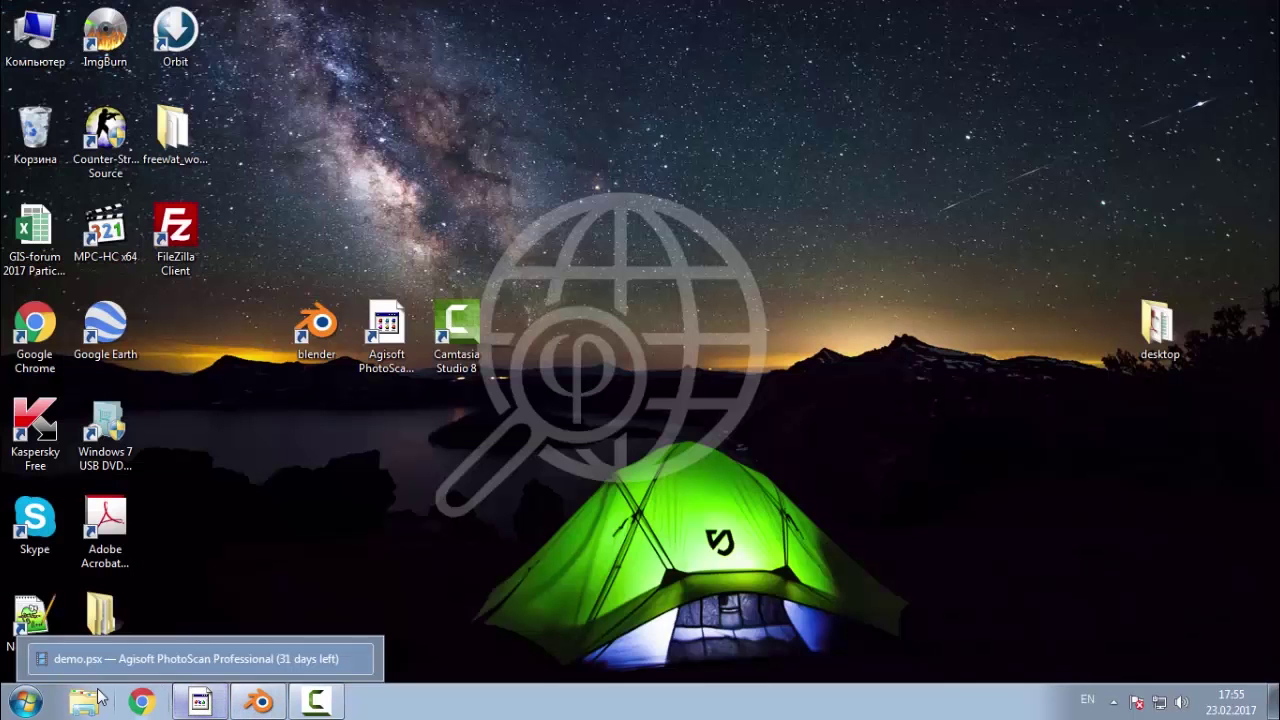
key("super+e")
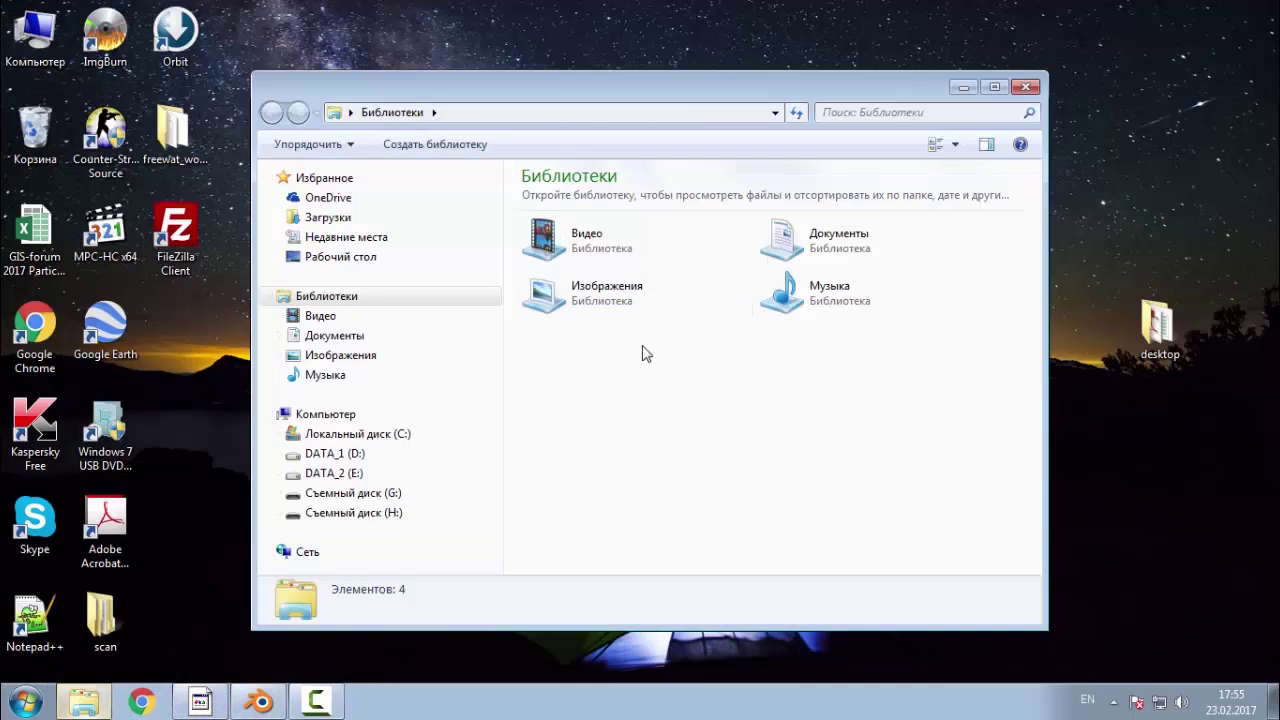
left_click(357, 473)
left_click(358, 455)
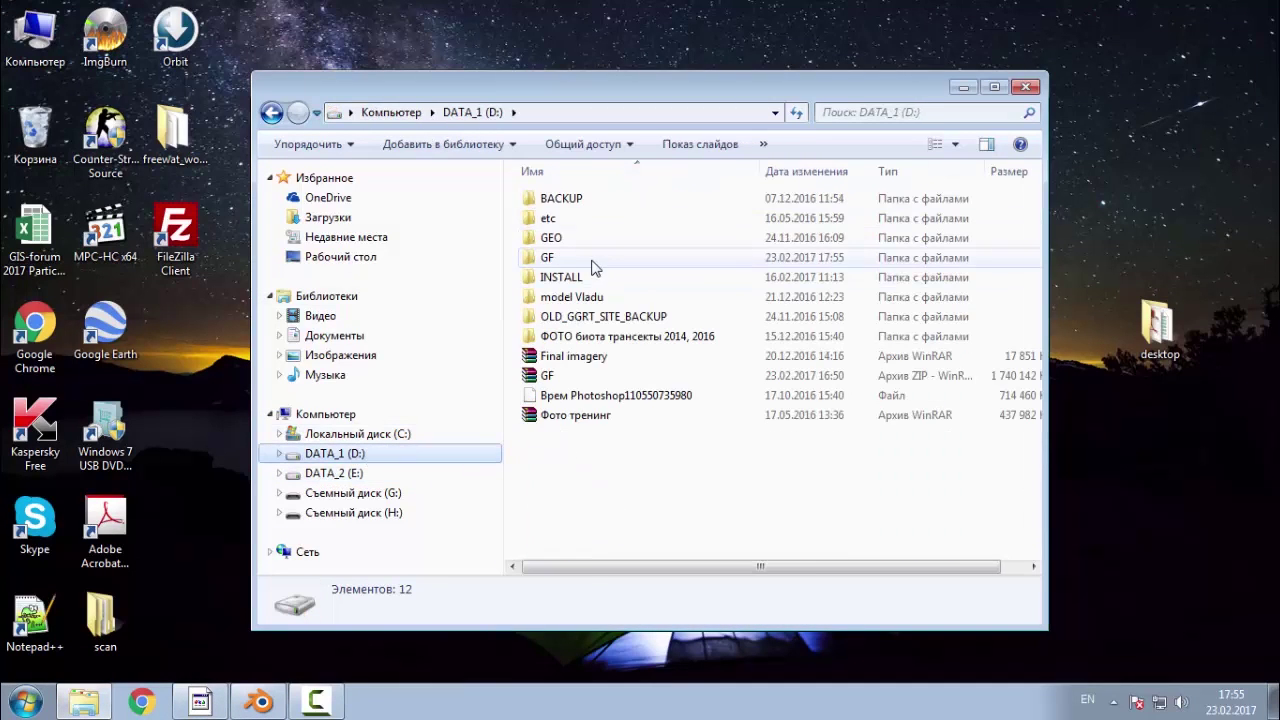
double_click(594, 178)
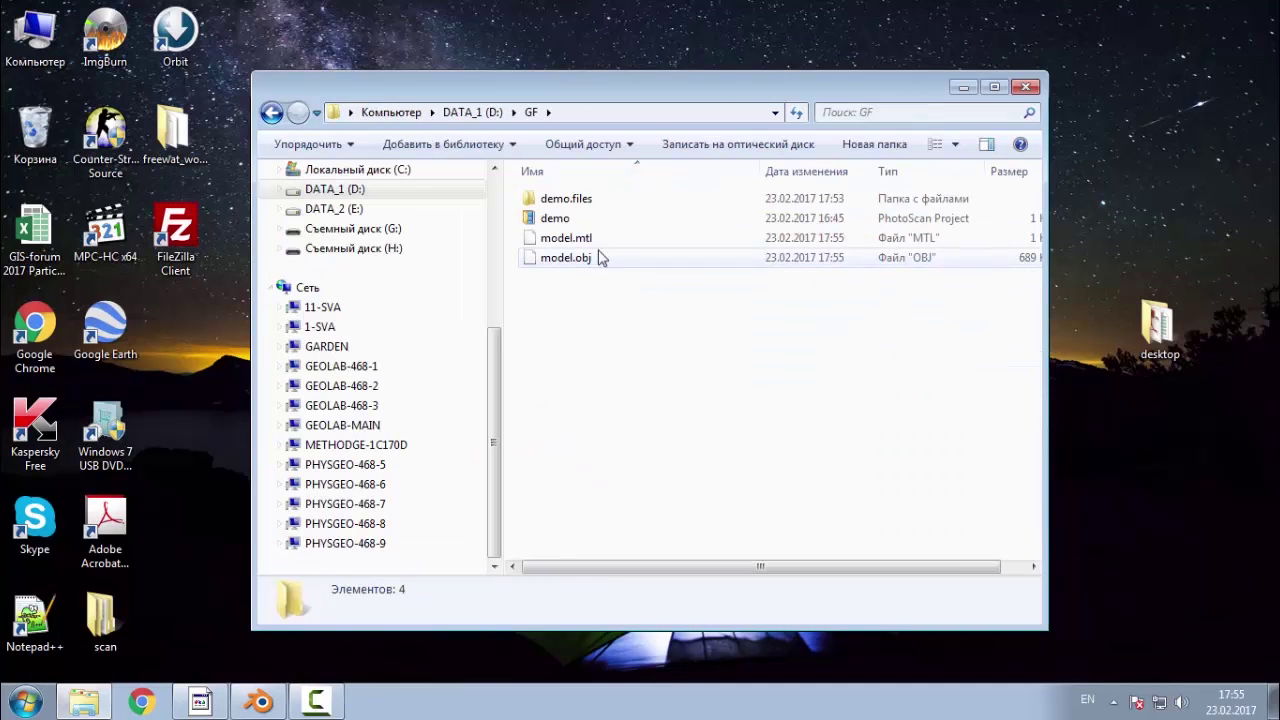
left_click_drag(1048, 278, 1110, 280)
left_click(1035, 260)
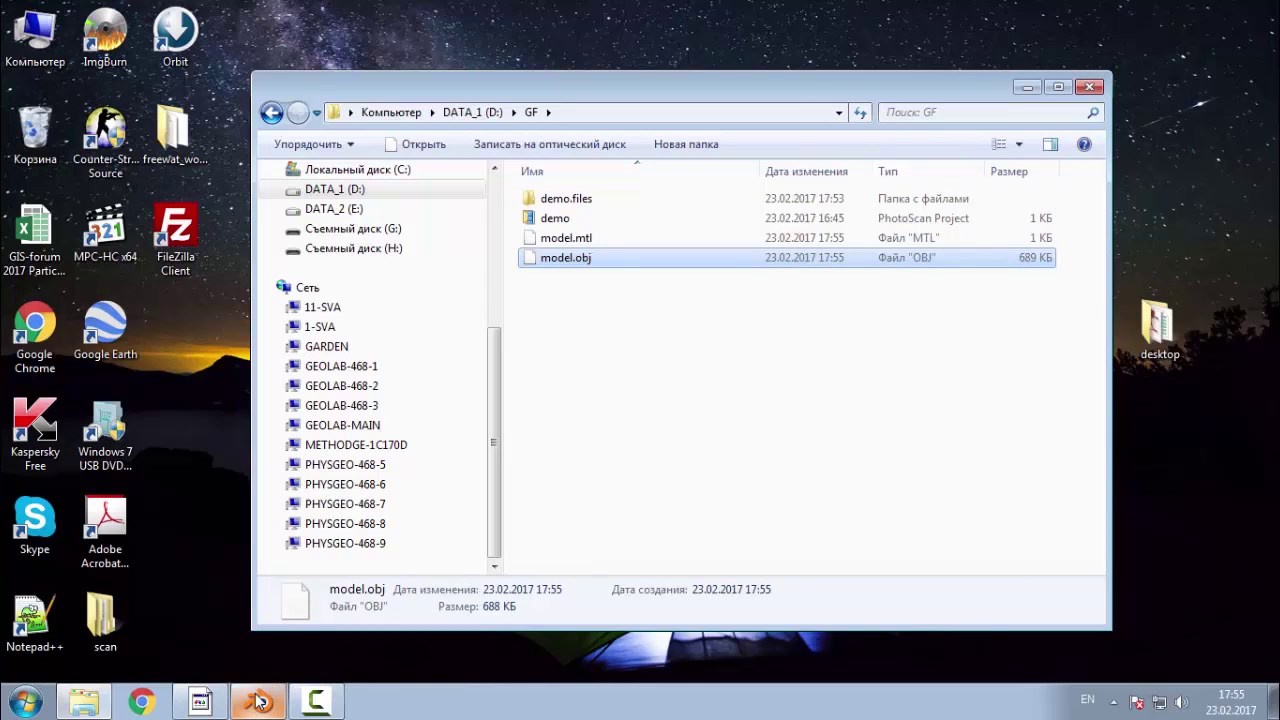
Step: Switch to Blender and delete the default camera and lamp from the scene
mouse_move(259, 702)
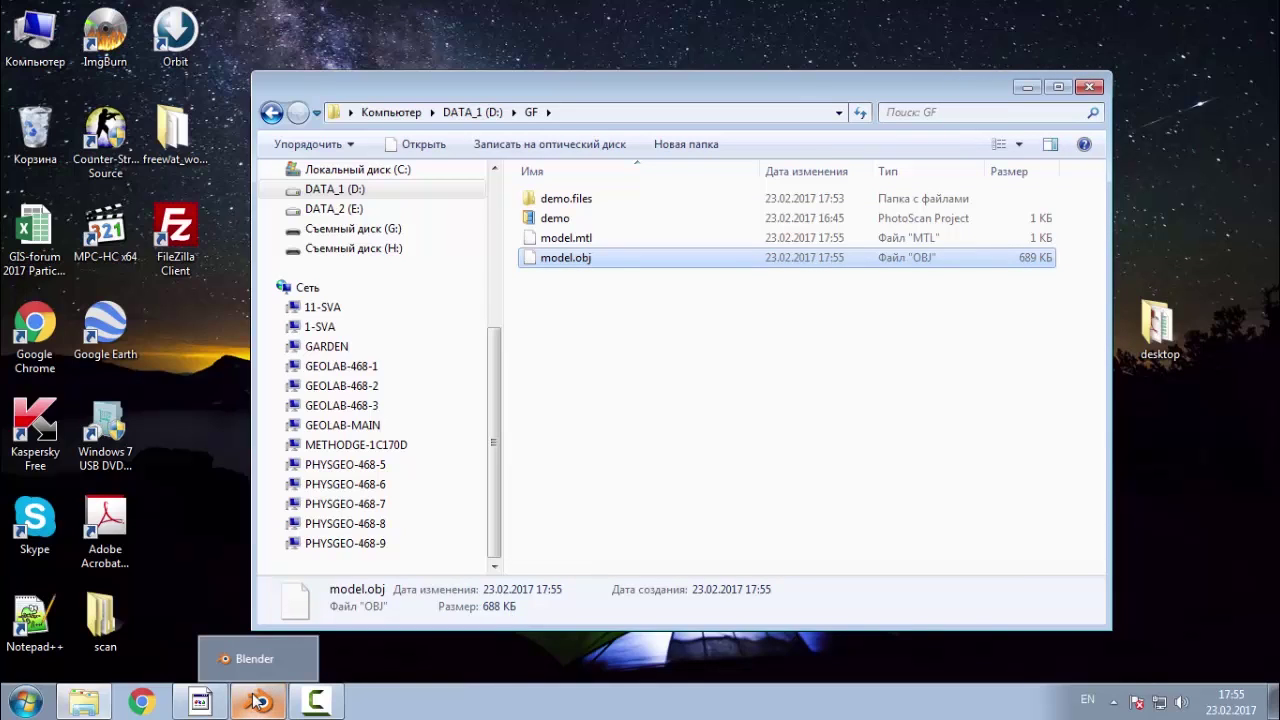
left_click(274, 662)
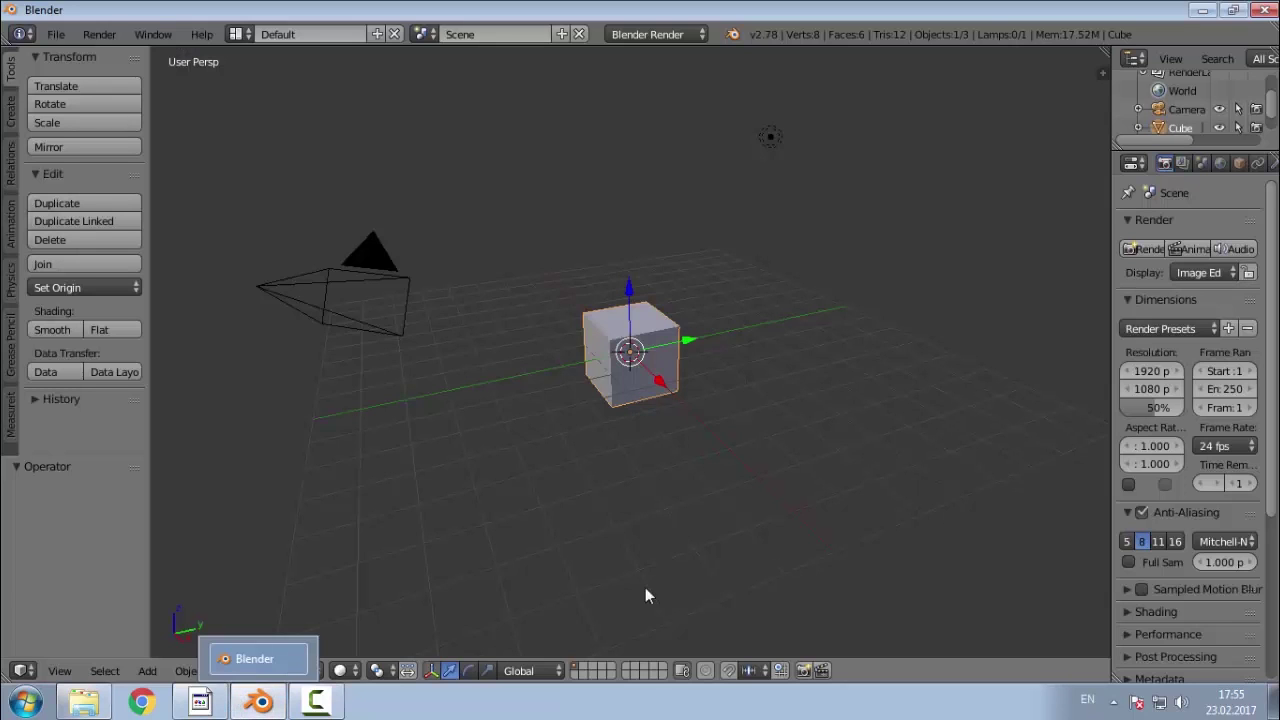
scroll(533, 495, "down", 3)
scroll(533, 495, "up", 2)
scroll(533, 498, "down", 3)
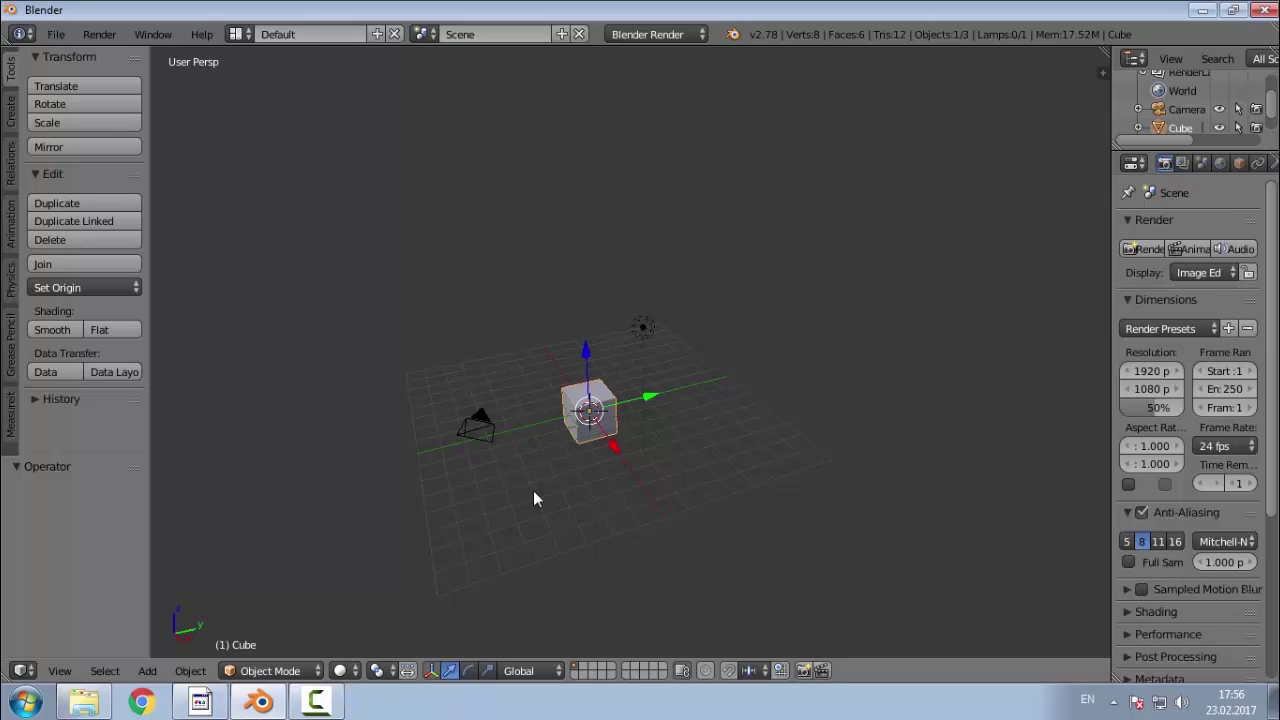
left_click(461, 436)
middle_click_drag(470, 440, 421, 446)
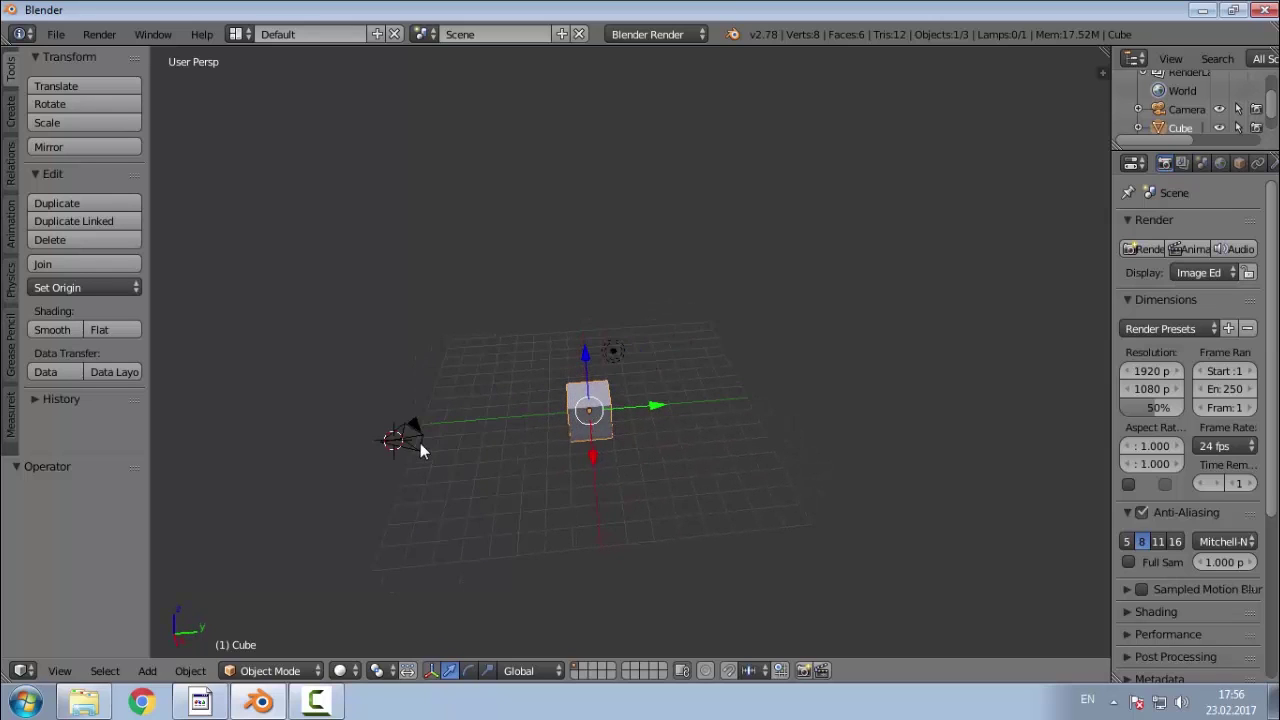
right_click(418, 447)
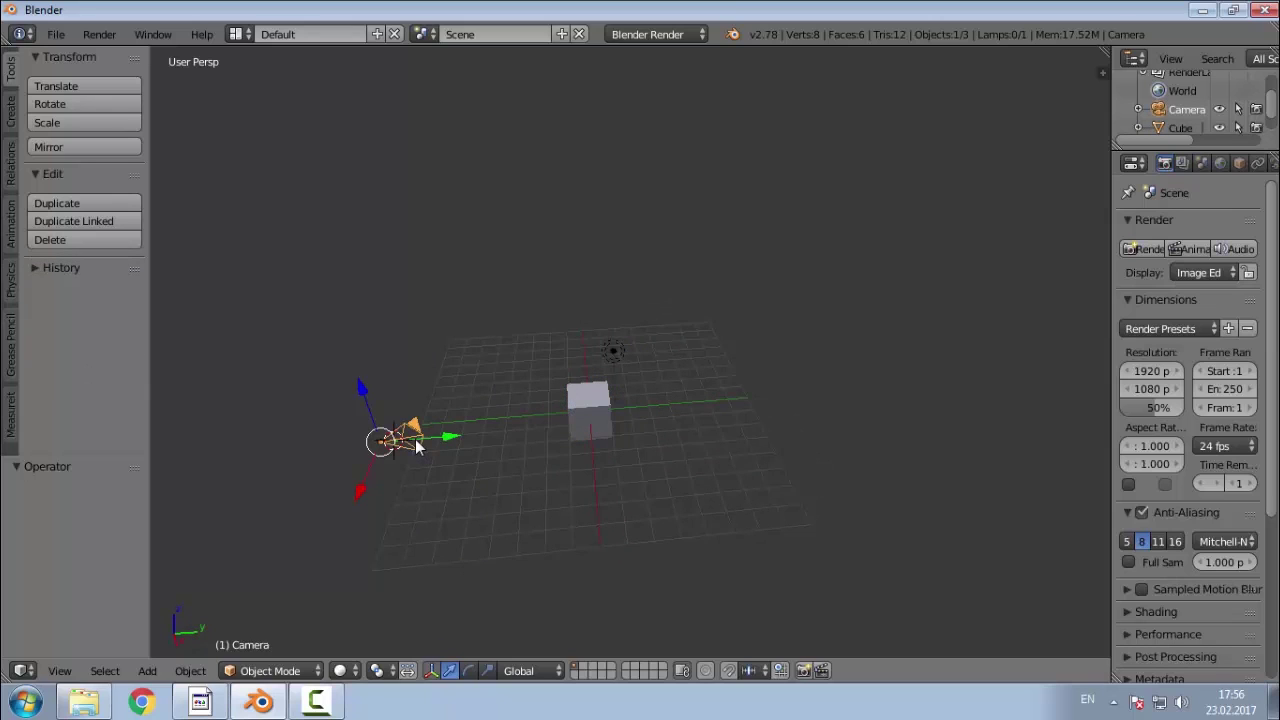
right_click(613, 354)
right_click(416, 444, "shift")
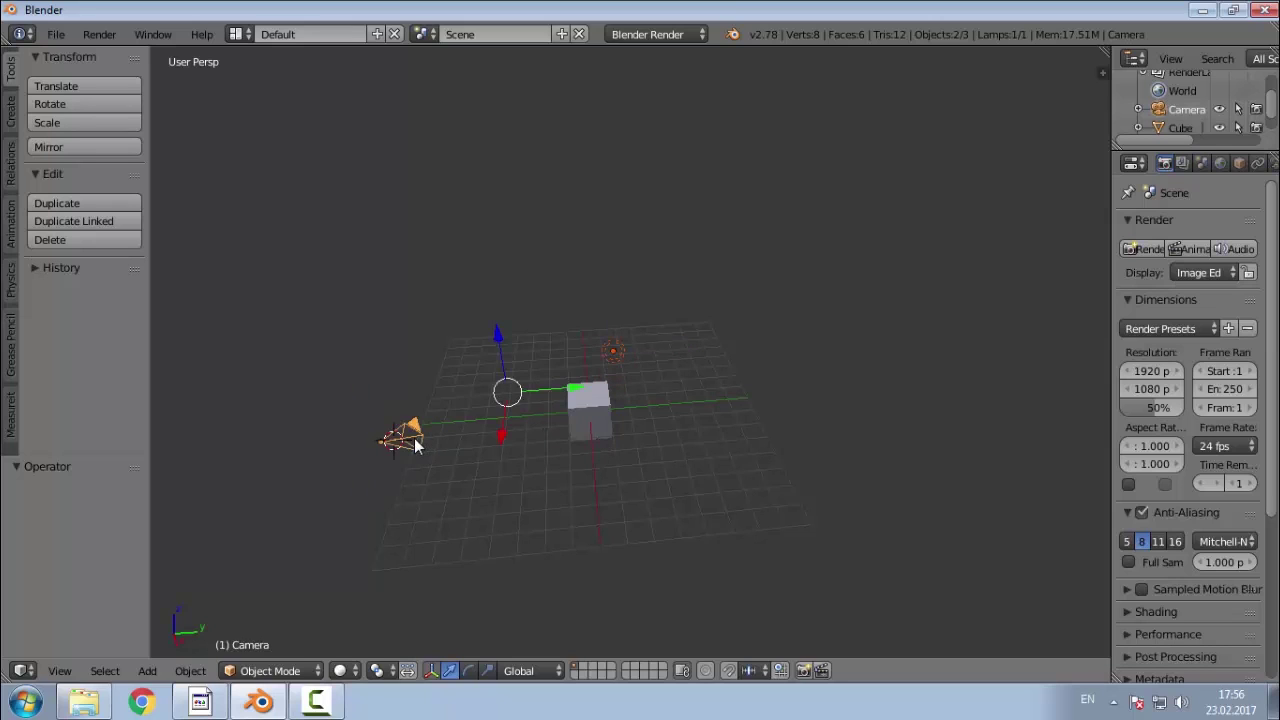
key("x")
left_click(415, 441)
Step: Delete the default cube to leave the scene empty
middle_click_drag(500, 495, 716, 478)
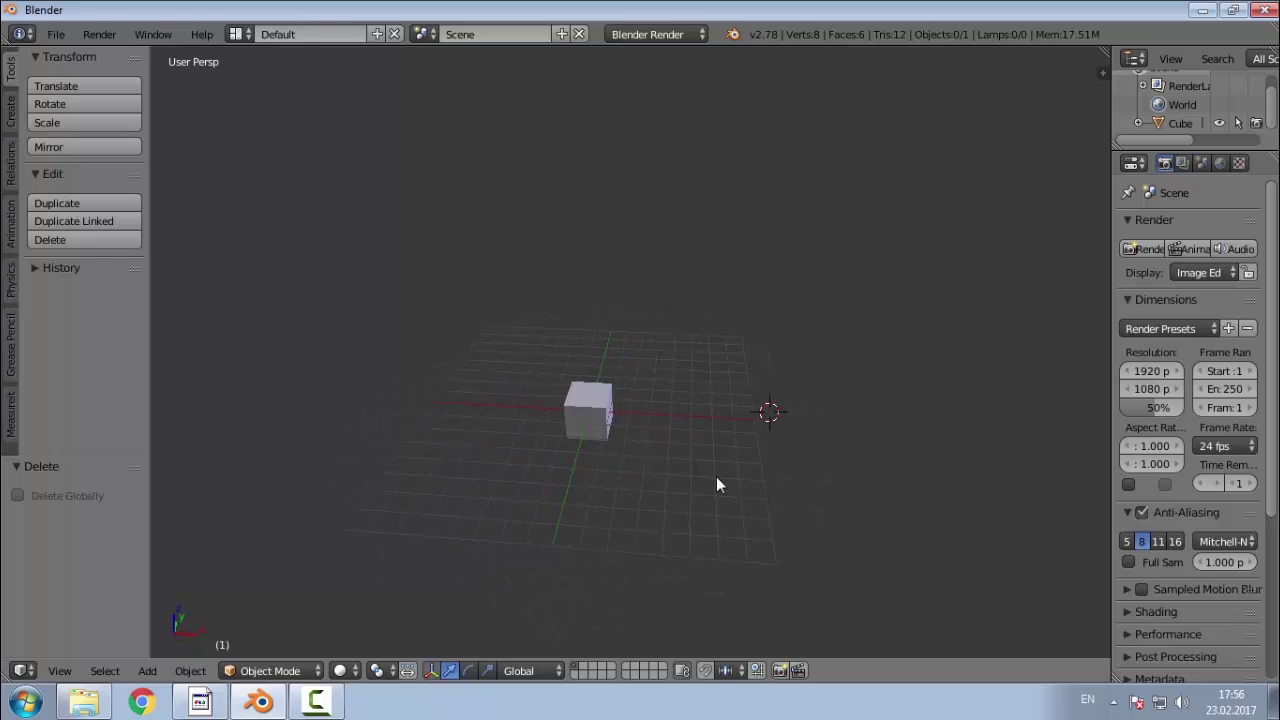
key("Home")
scroll(619, 485, "up", 6)
scroll(617, 491, "down", 6)
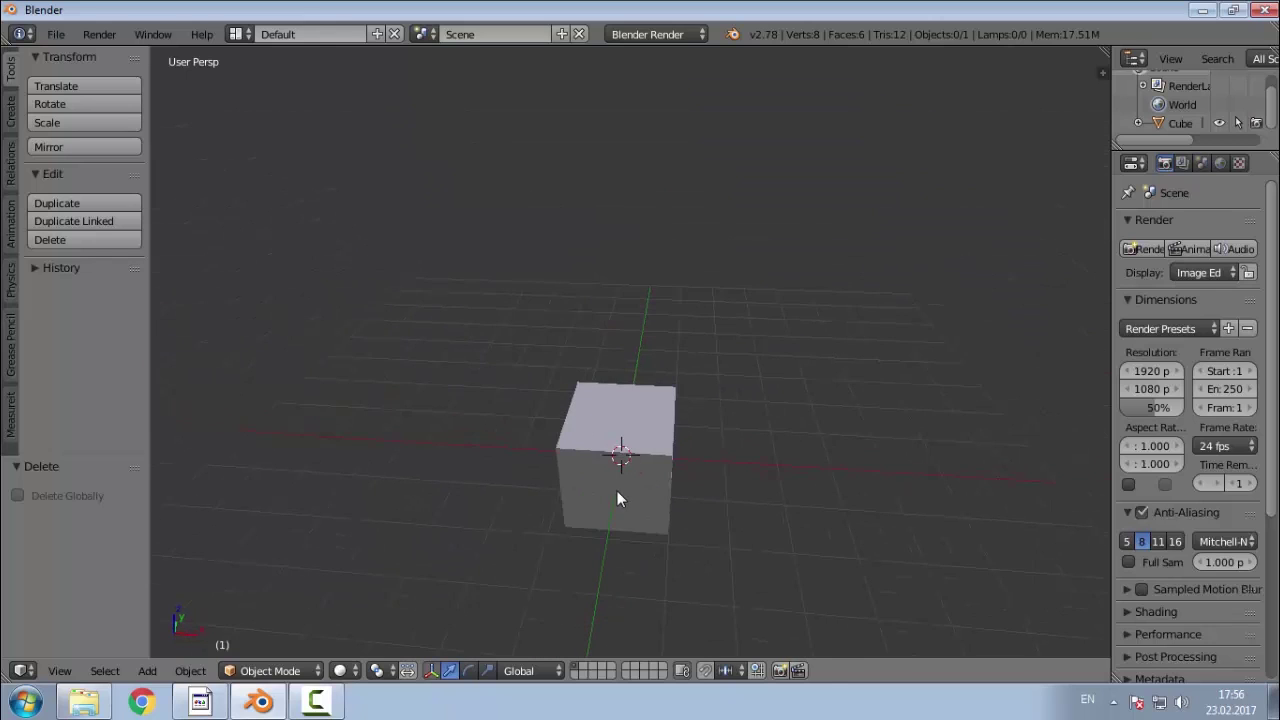
right_click(626, 517)
key("x")
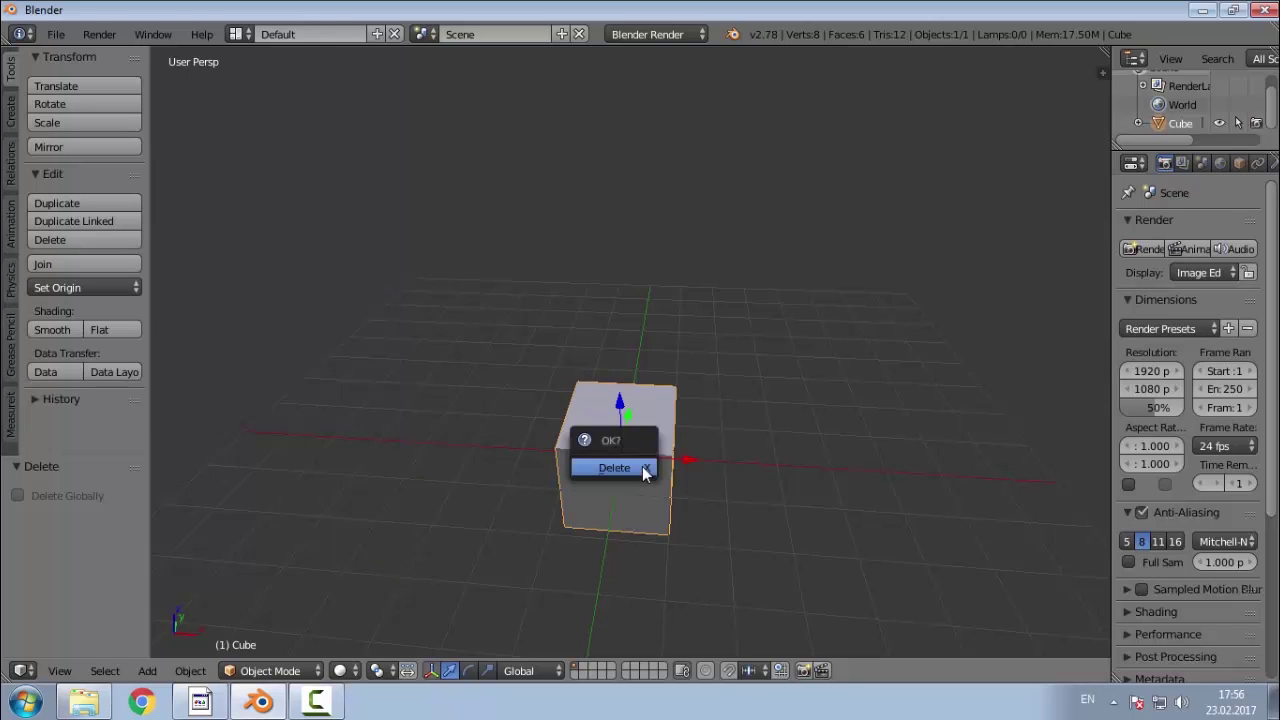
left_click(642, 466)
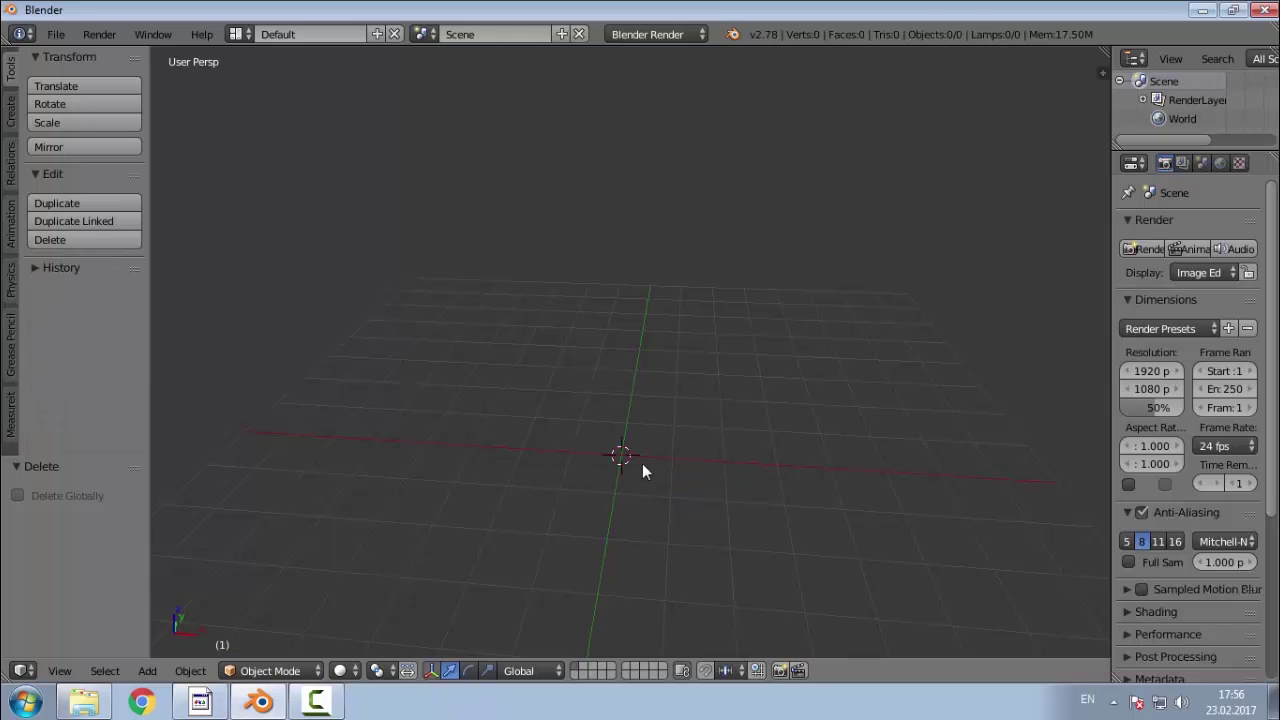
Step: Add a Monkey mesh to the empty scene, view it from several angles and delete it
key("shift+a")
mouse_move(630, 390)
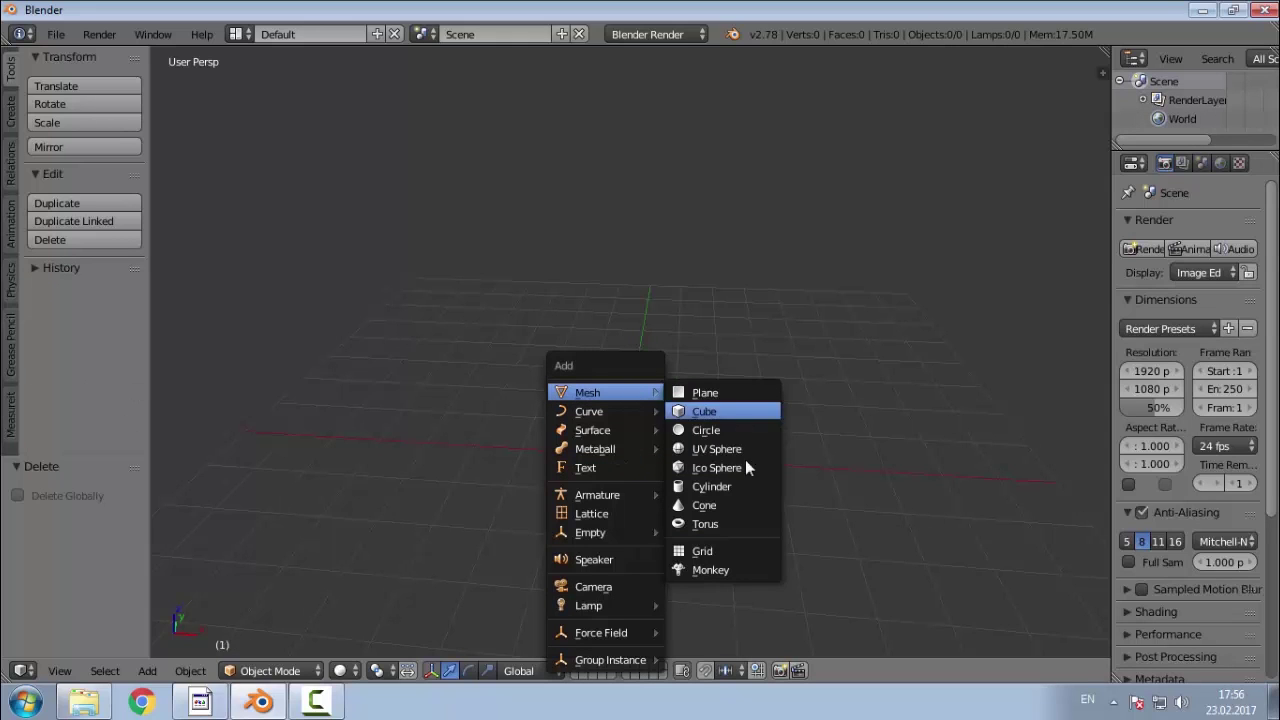
left_click(757, 567)
middle_click_drag(751, 597, 671, 523)
scroll(580, 457, "up", 4)
middle_click_drag(580, 457, 668, 567)
key("x")
left_click(666, 558)
middle_click_drag(561, 427, 625, 504)
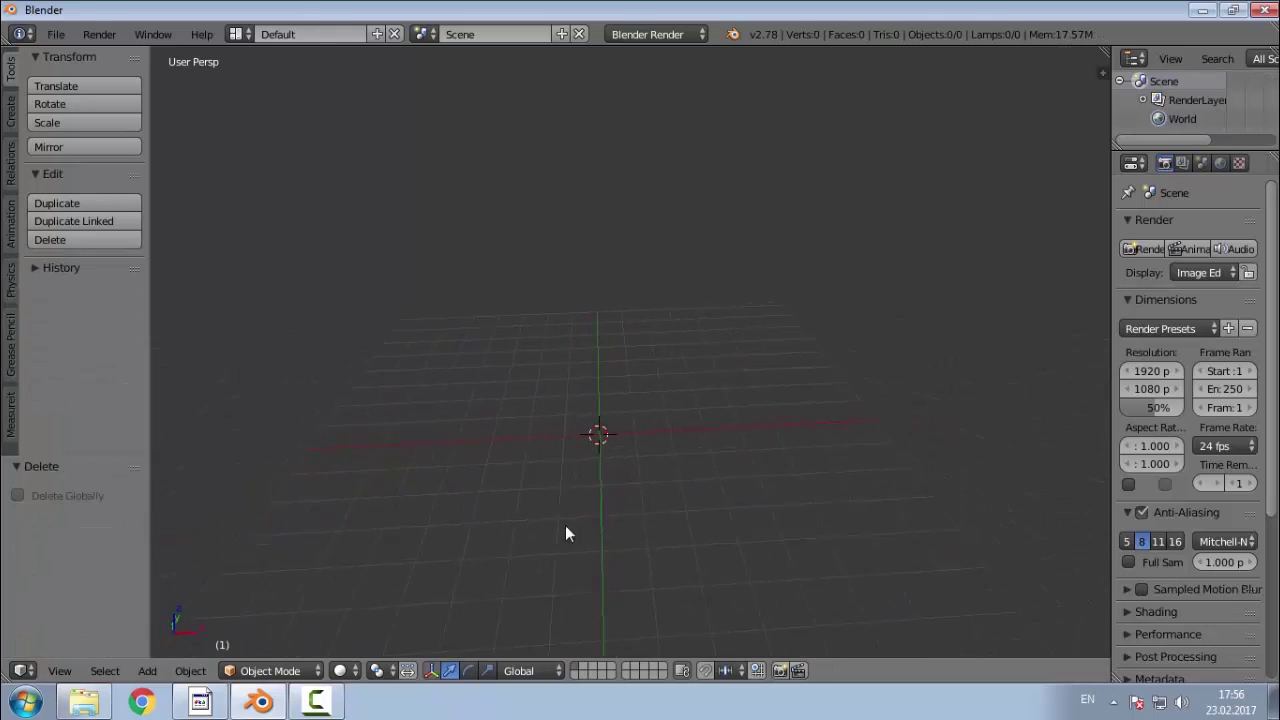
Step: Start a Wavefront (.obj) import and choose model.obj from the D:\GF folder
middle_click_drag(523, 537, 482, 548)
left_click(57, 35)
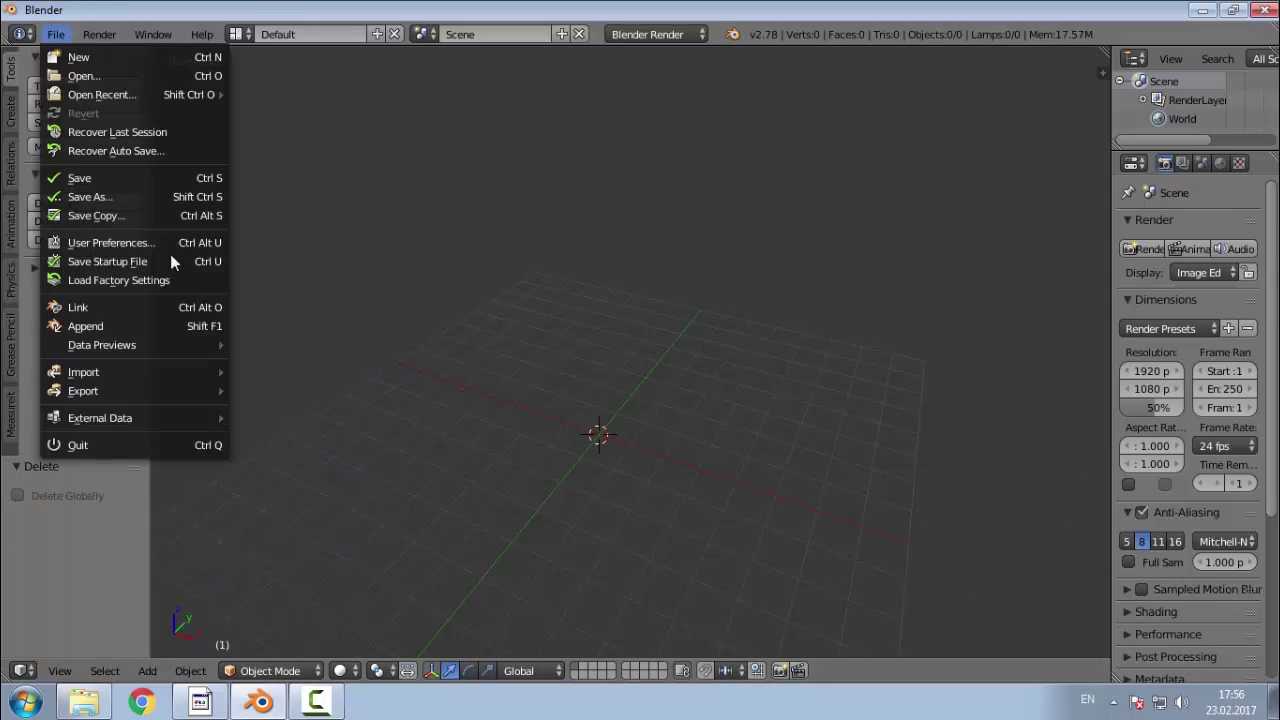
mouse_move(175, 366)
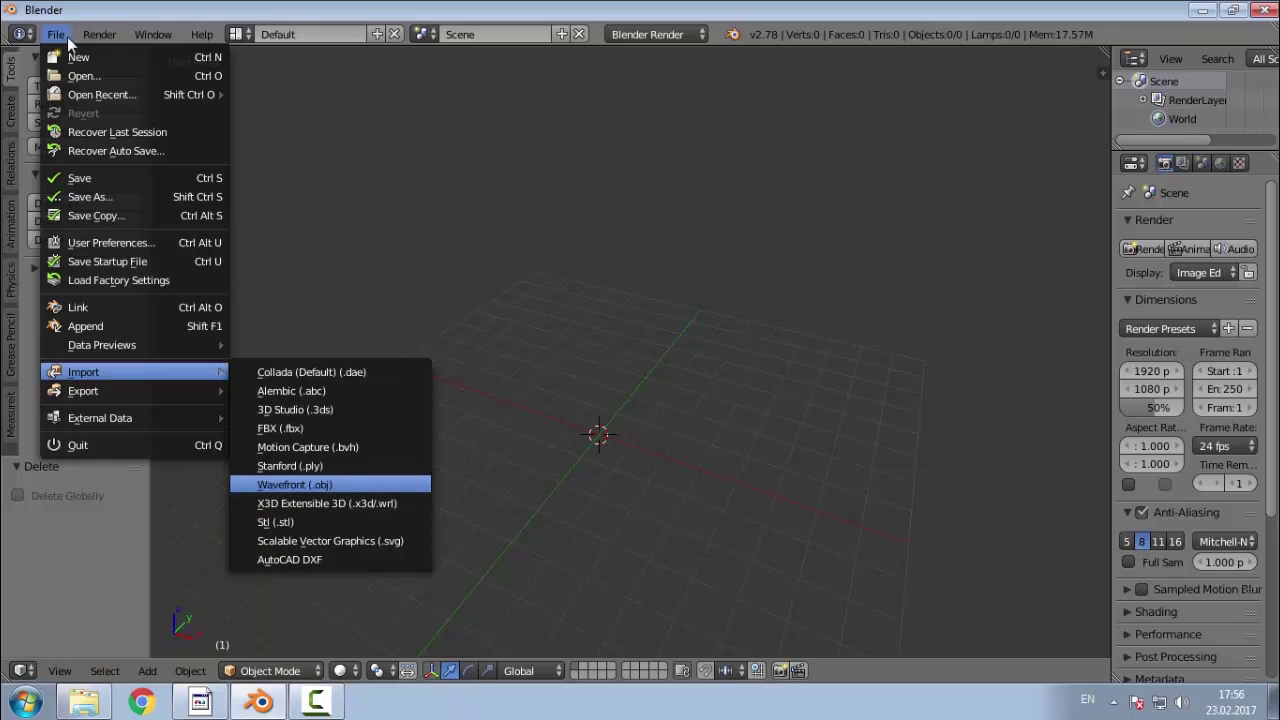
key("Return")
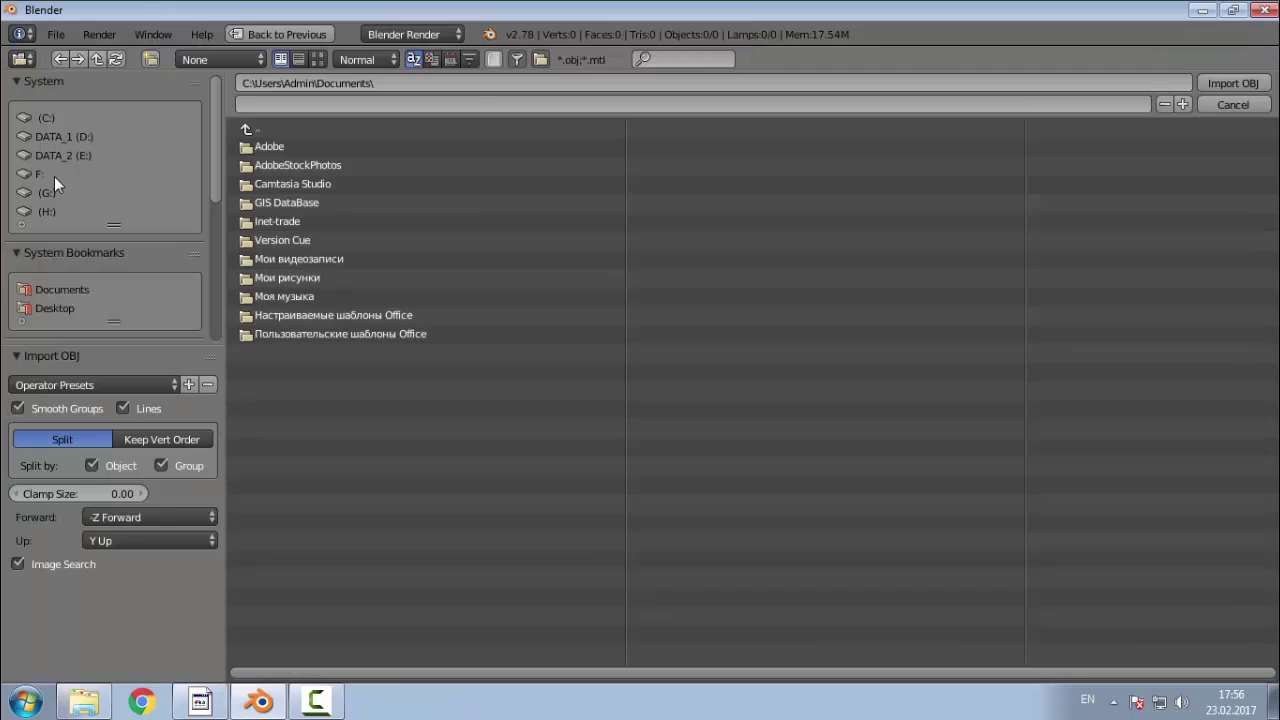
left_click(68, 138)
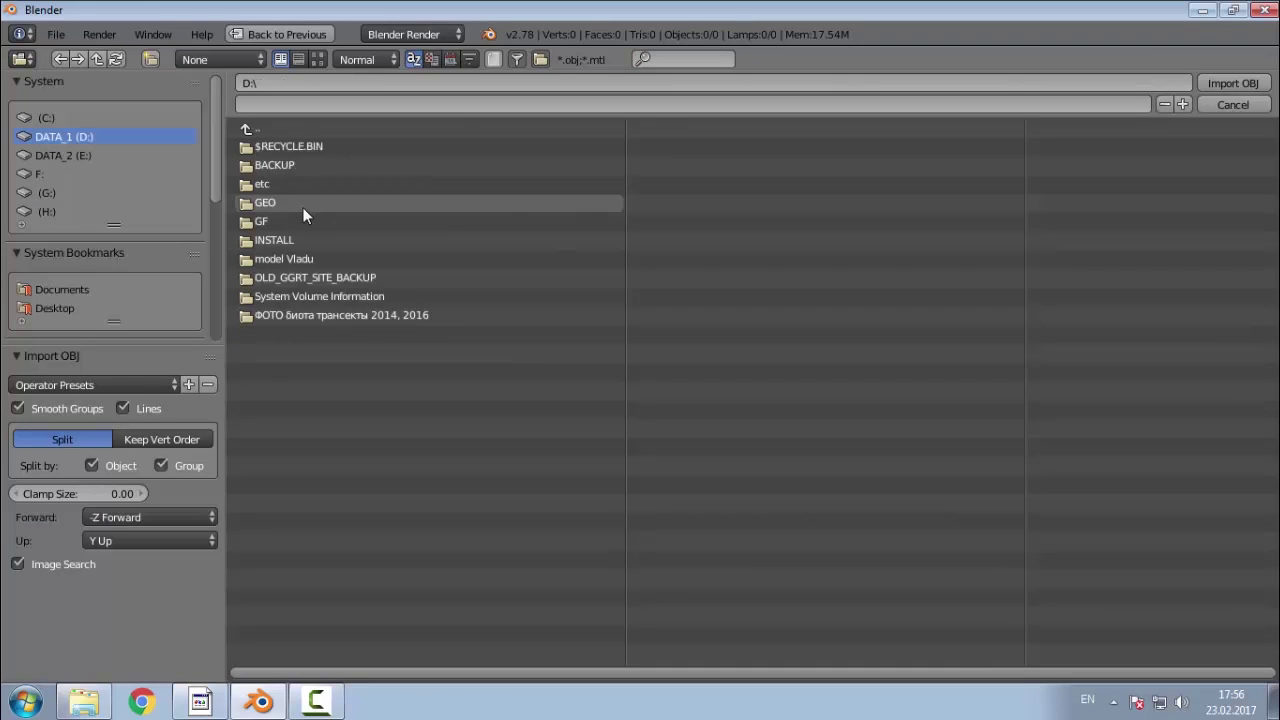
left_click(284, 220)
left_click(295, 185)
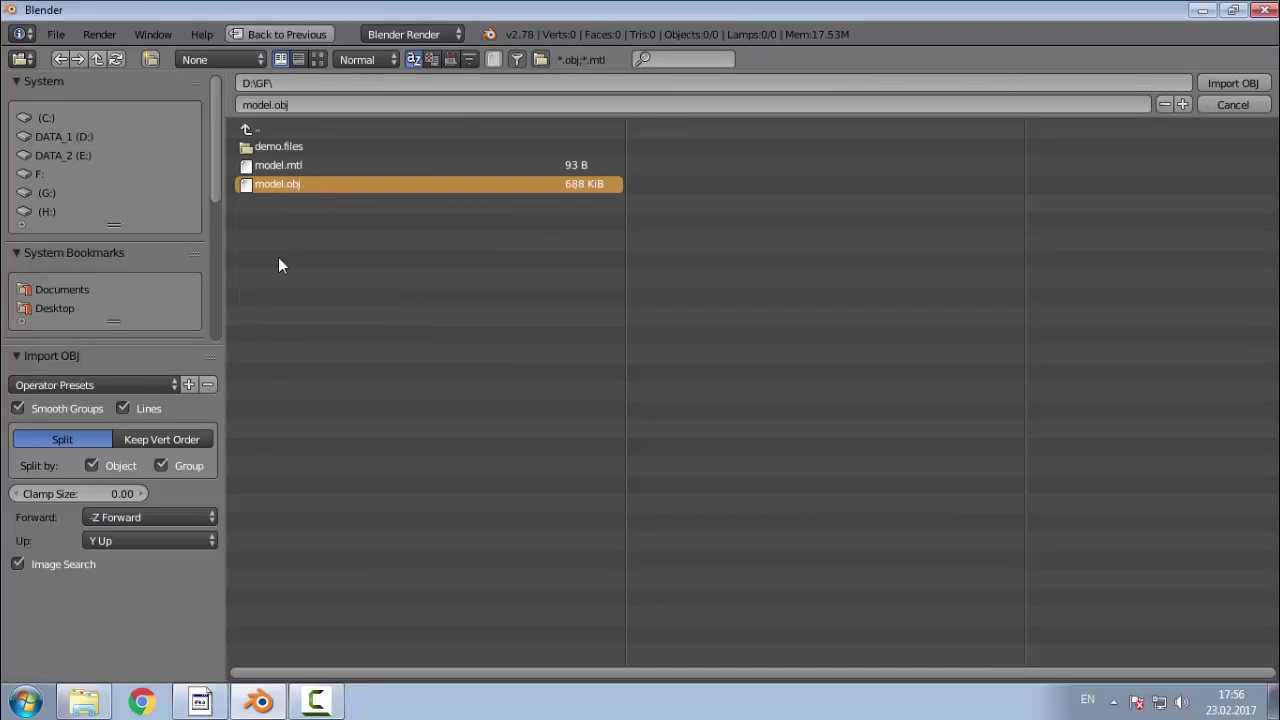
Step: Set the import's up axis to Z Up and forward axis to Y Forward, and import the OBJ model
left_click(163, 537)
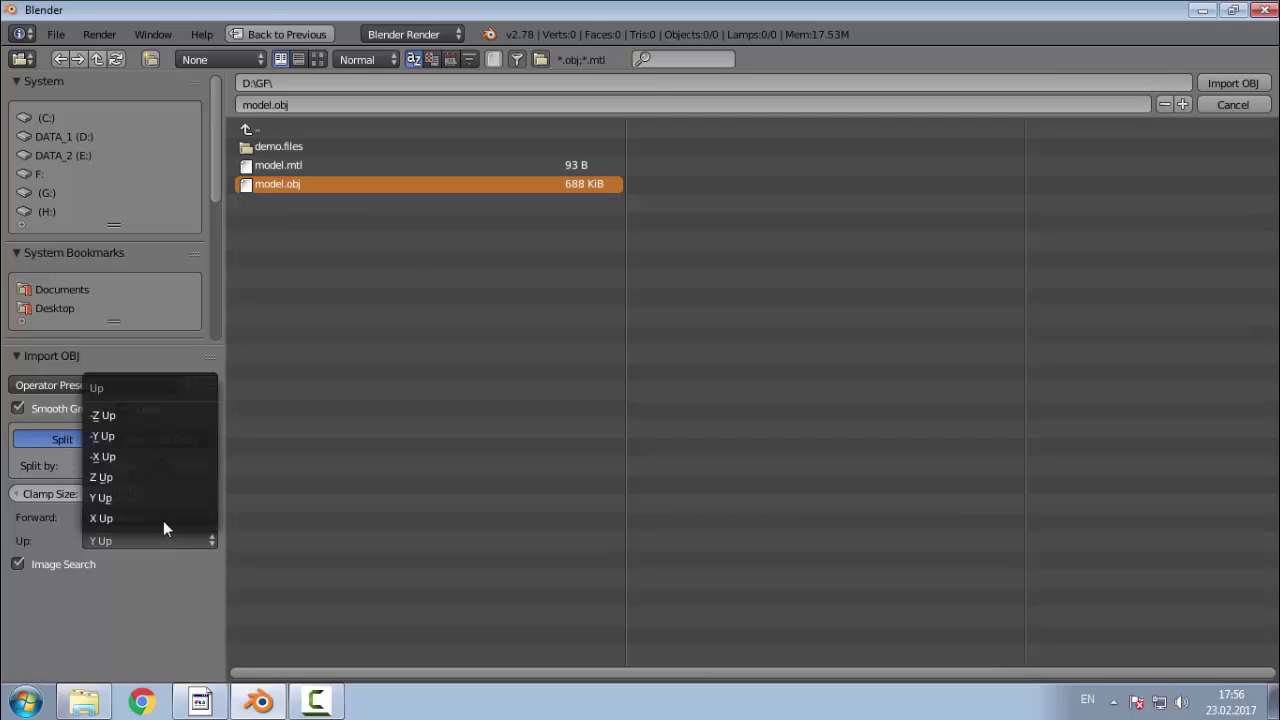
left_click(163, 483)
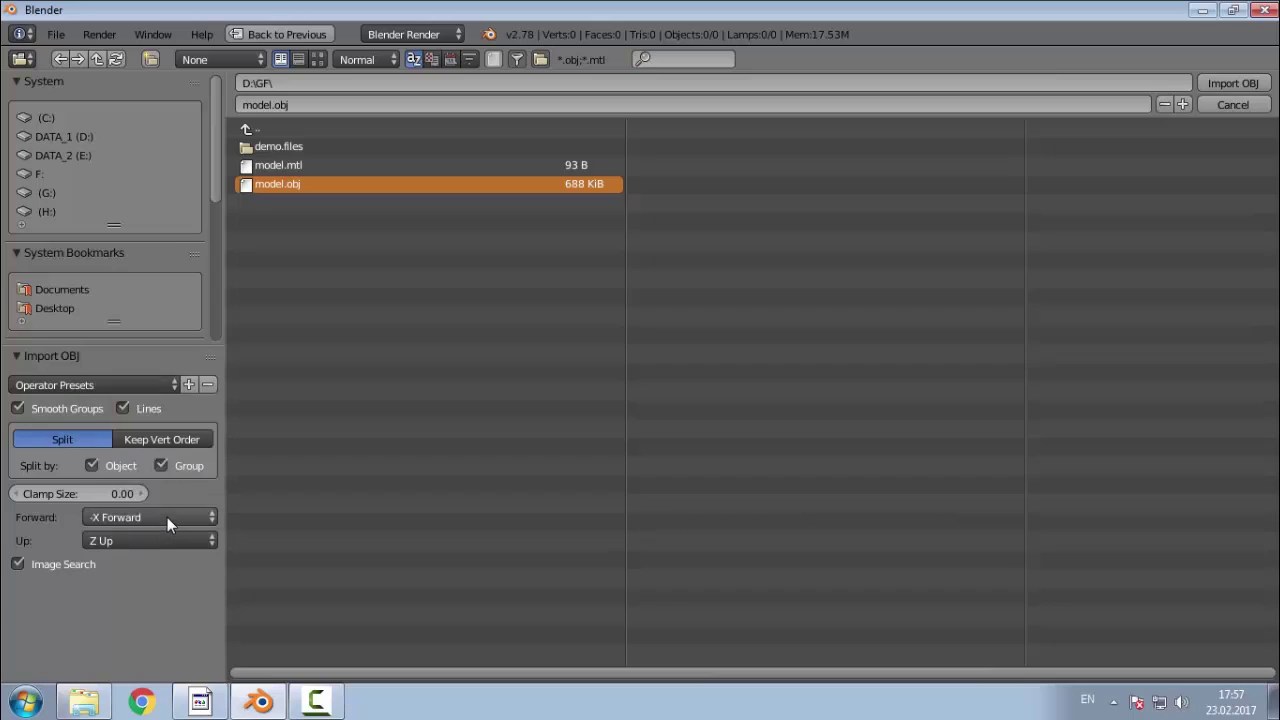
left_click(167, 517)
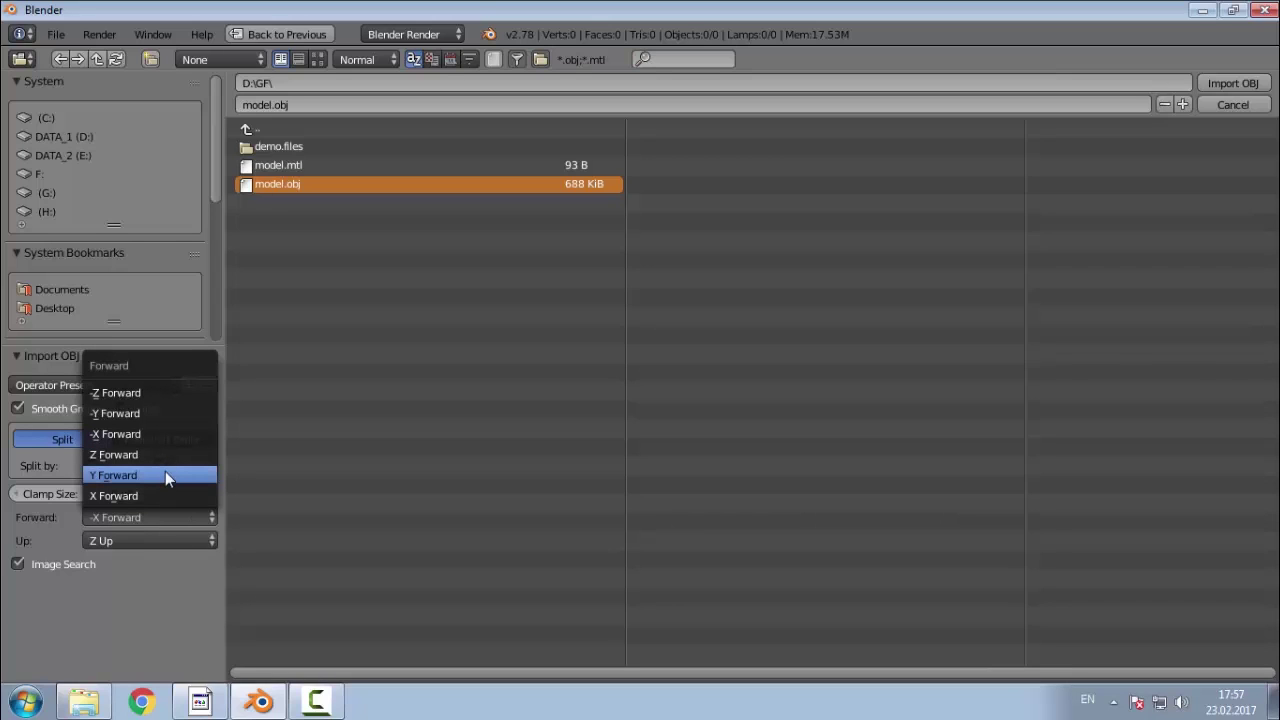
left_click(165, 475)
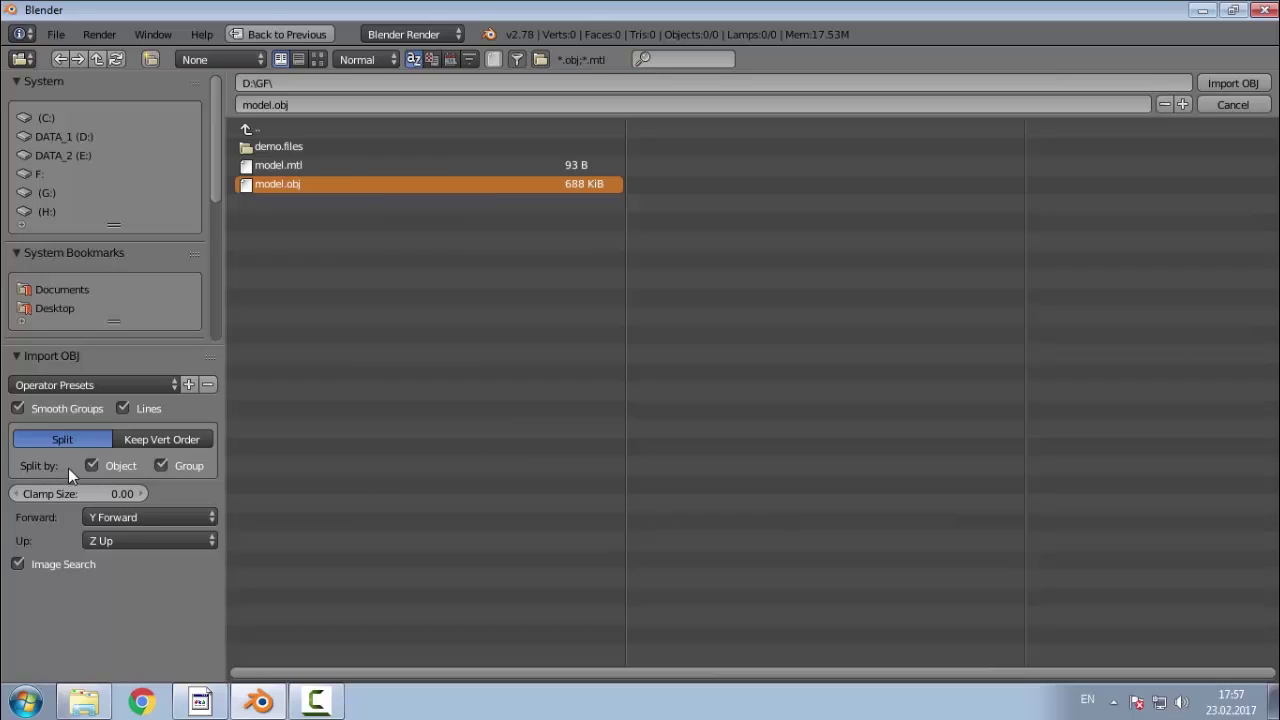
left_click(64, 408)
left_click(1260, 88)
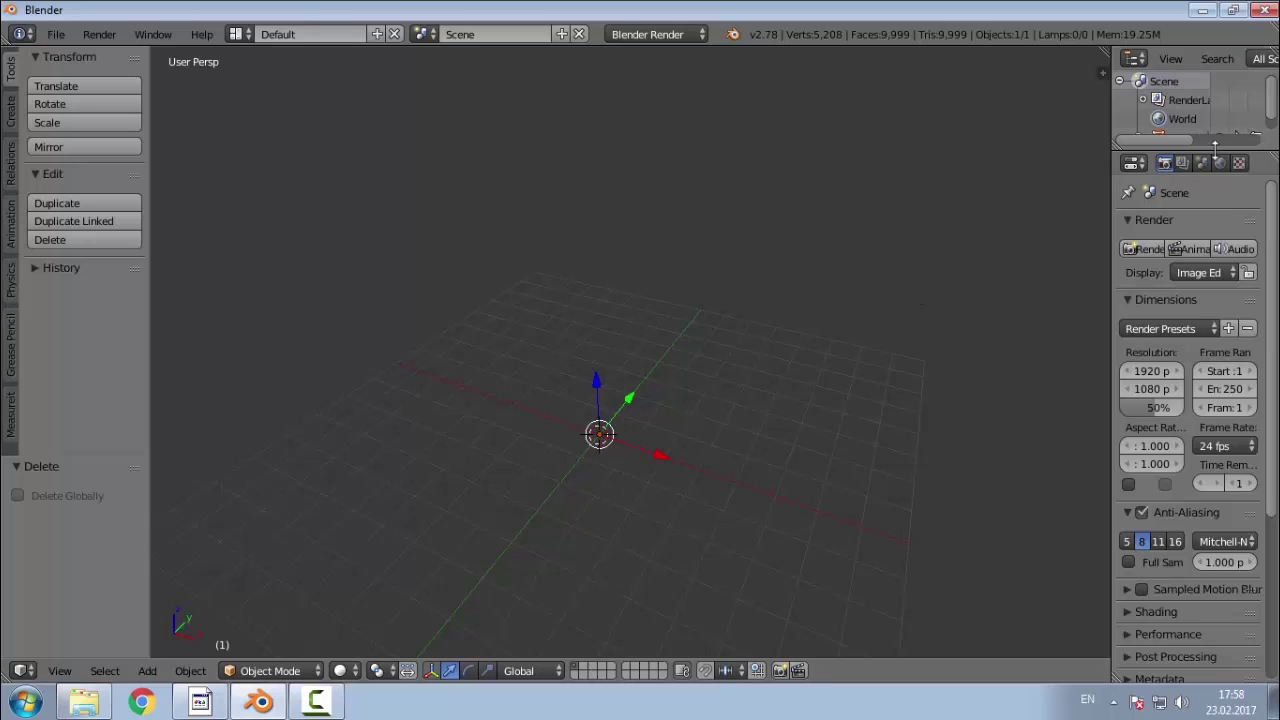
Step: Enlarge the scene's object list, select the imported model there and frame it in the 3D view
left_click_drag(1222, 150, 1218, 240)
left_click(1183, 138)
scroll(594, 416, "down", 6)
scroll(594, 411, "up", 1)
scroll(594, 411, "down", 1)
middle_click_drag(626, 151, 621, 196)
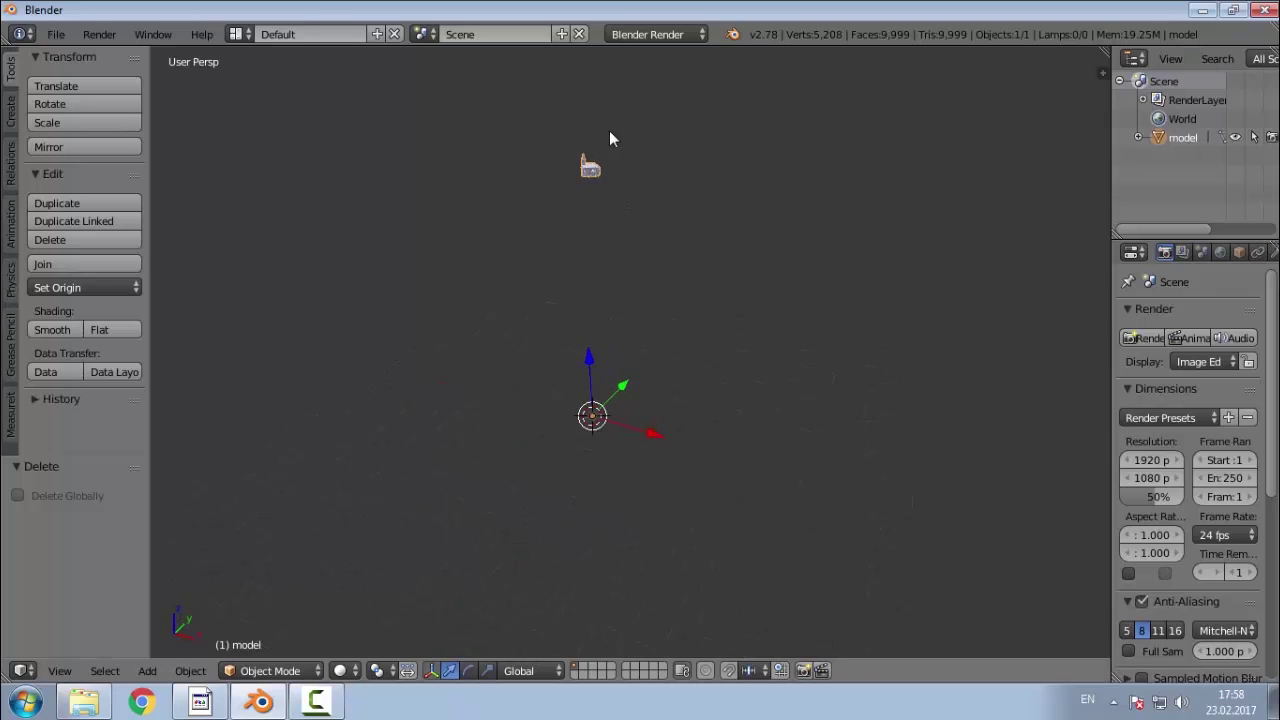
key("KP_Decimal")
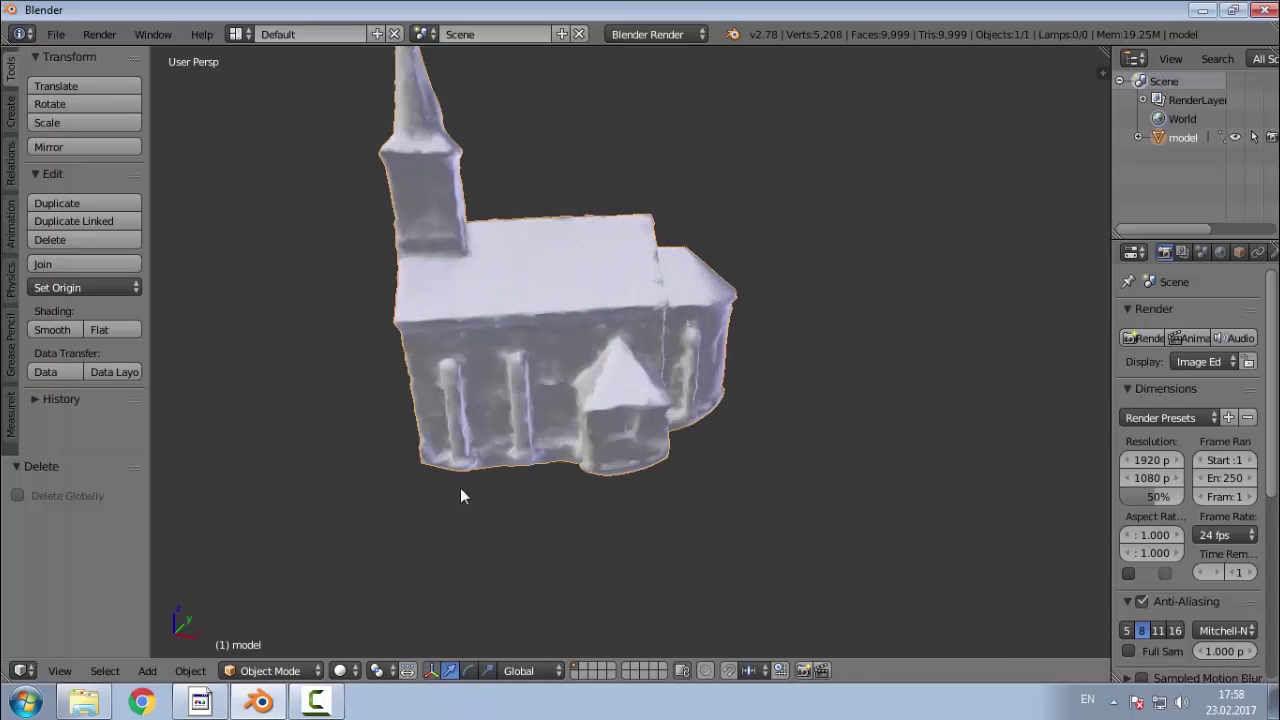
Step: Examine the imported church's position relative to its origin point
middle_click_drag(517, 517, 651, 514)
scroll(590, 423, "down", 8)
scroll(590, 418, "down", 7)
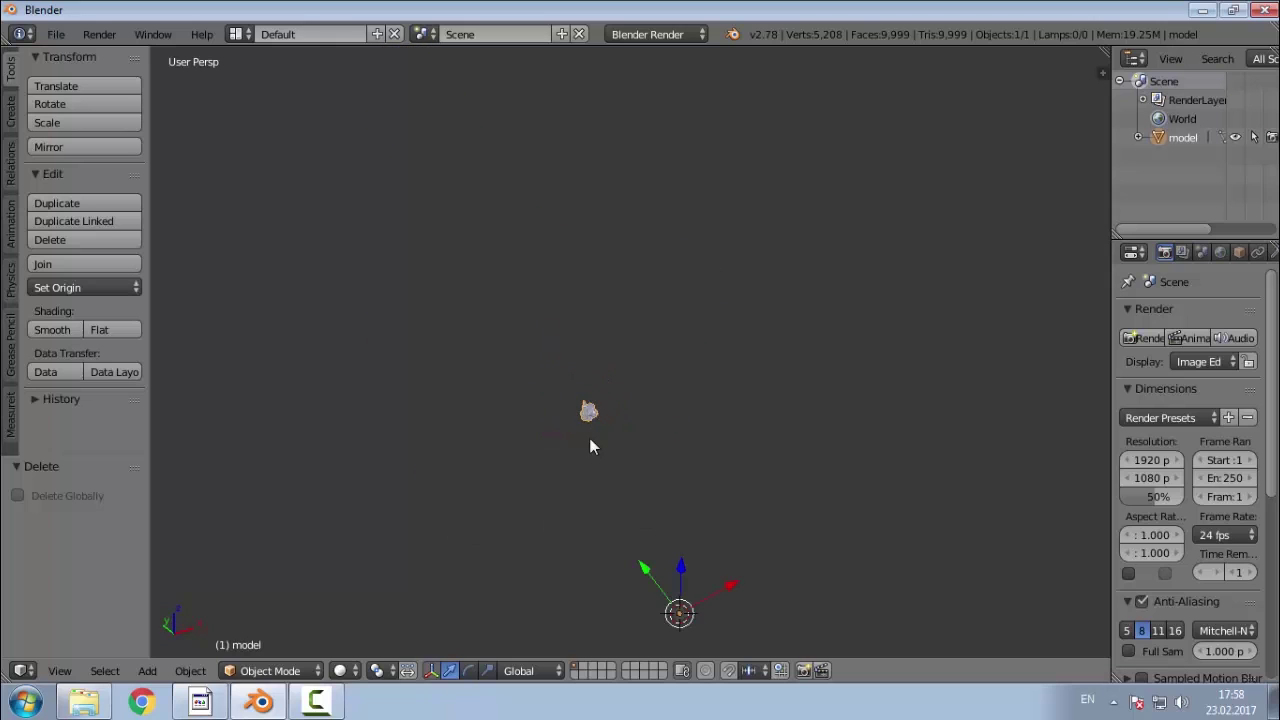
scroll(604, 566, "up", 4)
middle_click_drag(580, 427, 599, 482)
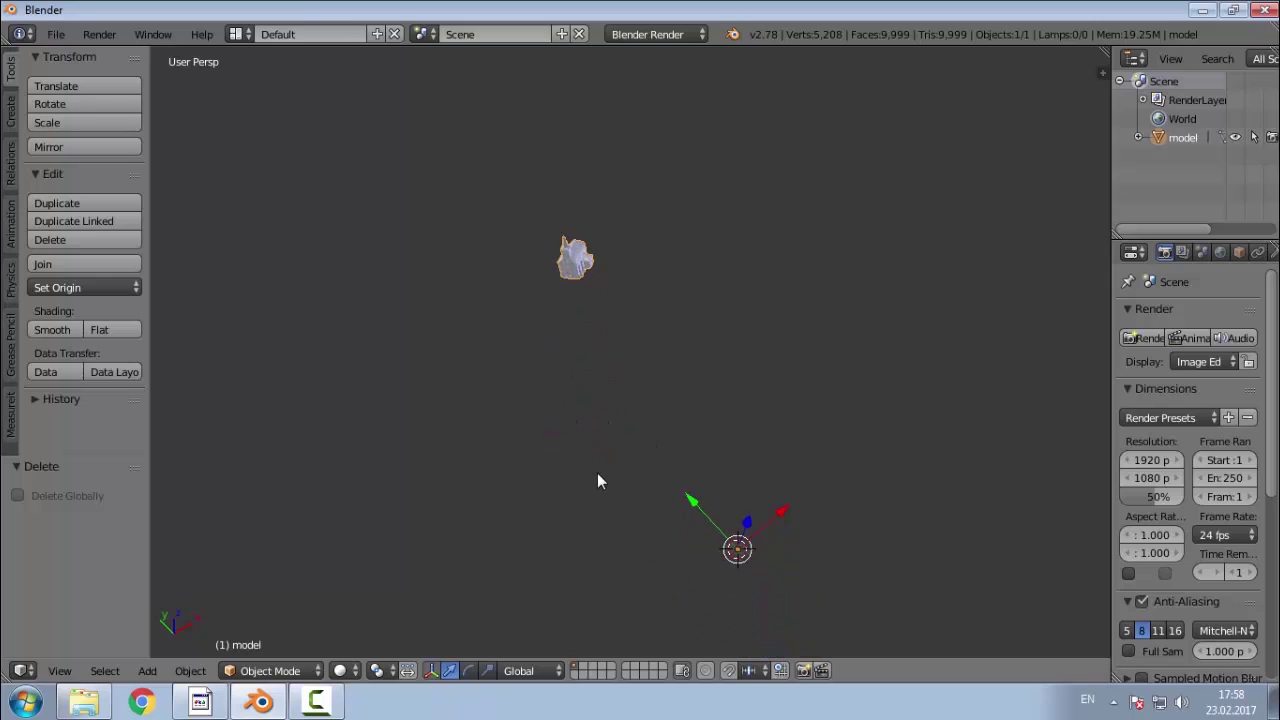
Step: Display the church model's transform properties beside the 3D view and enlarge that area until the values are readable
key("KP_1")
scroll(578, 428, "down", 6)
scroll(601, 482, "up", 8)
middle_click_drag(543, 481, 497, 334, "shift")
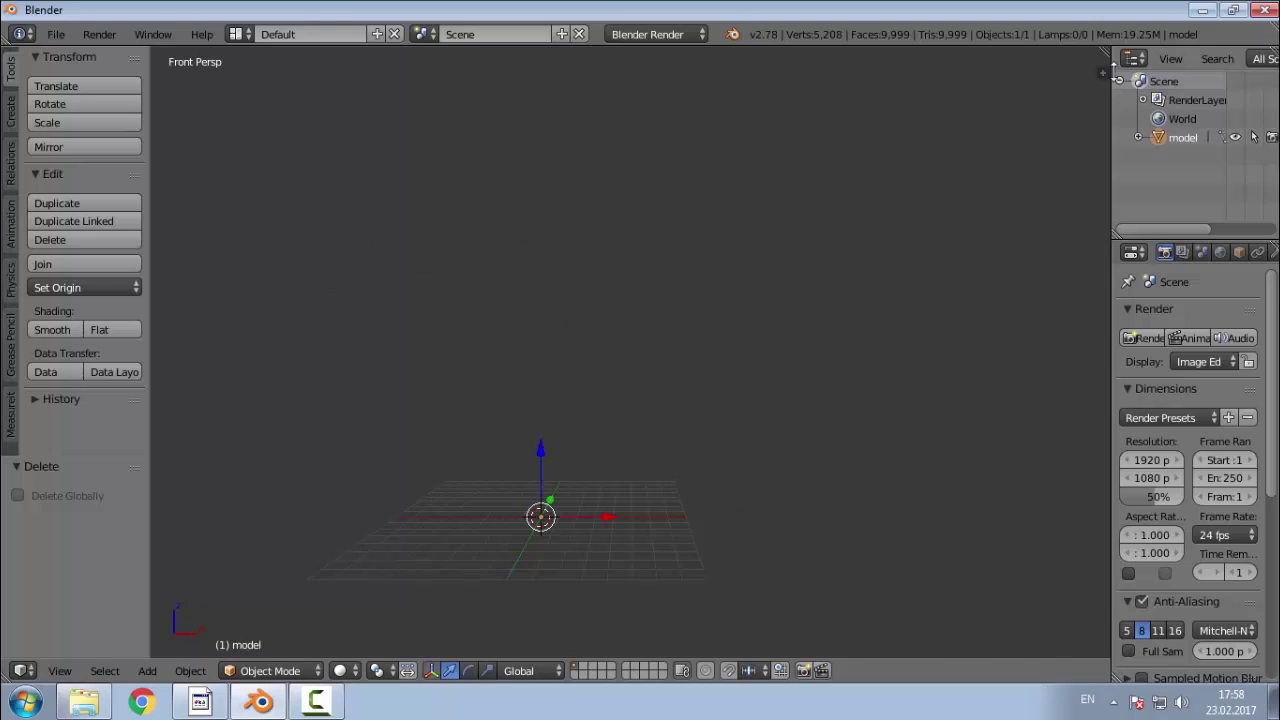
key("n")
scroll(761, 468, "down", 14)
scroll(754, 473, "up", 2)
left_click_drag(941, 168, 858, 180)
left_click_drag(998, 141, 860, 145)
Step: Lower the church model along the Z axis to a Z location of about -302.24
left_click_drag(567, 210, 567, 455)
middle_click_drag(517, 371, 600, 550)
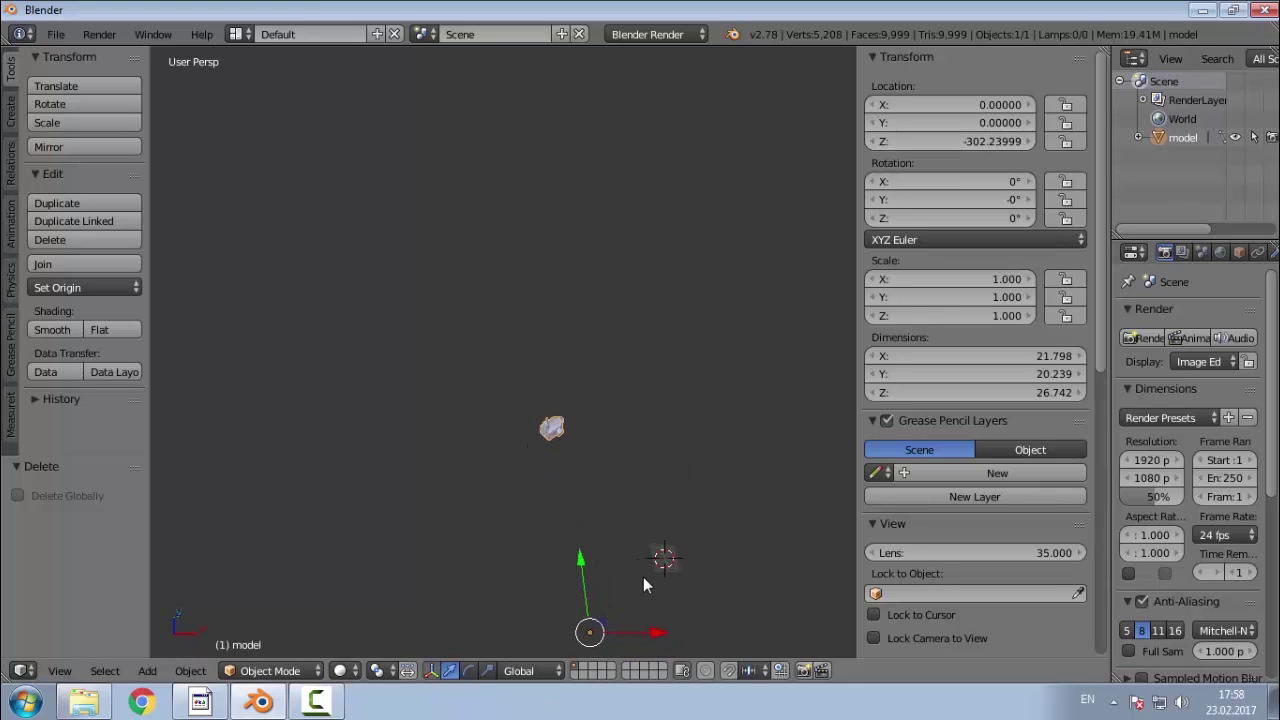
key("KP_1")
key("KP_7")
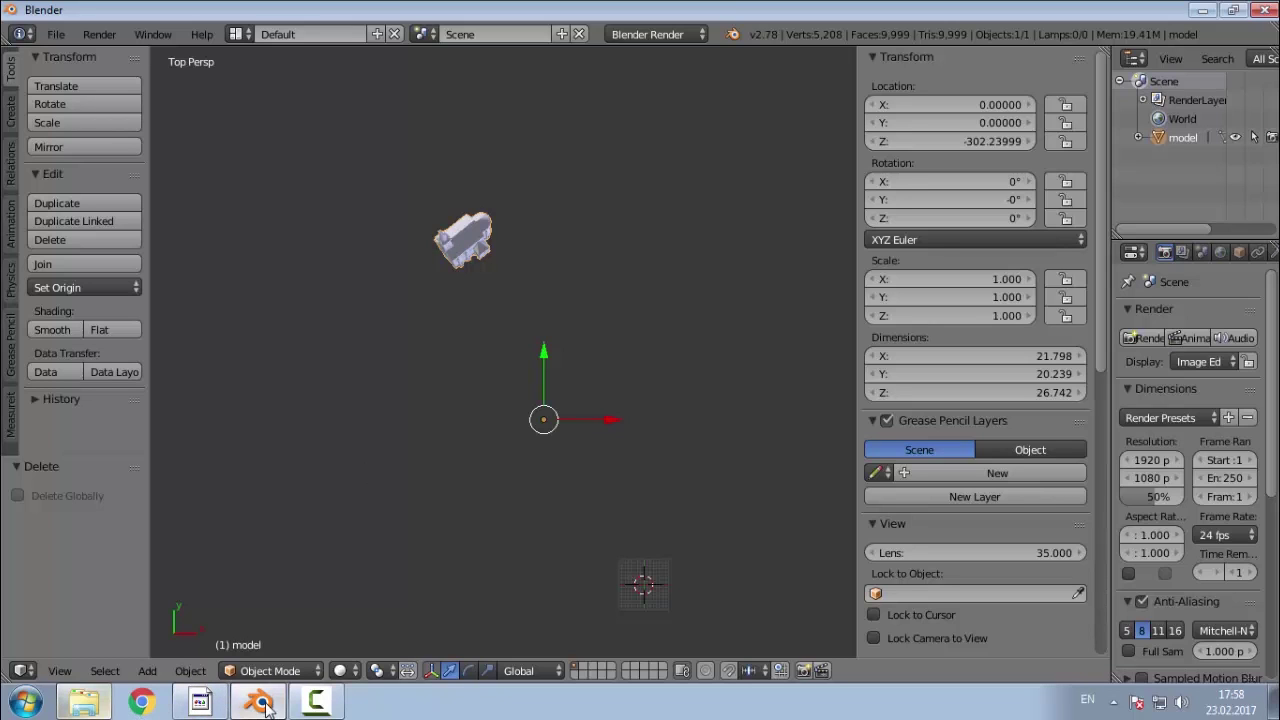
Step: Switch to PhotoScan to examine the church's position relative to its region, and return to Blender
left_click(200, 701)
scroll(544, 454, "down", 8)
scroll(684, 406, "down", 3)
left_click_drag(775, 380, 797, 445)
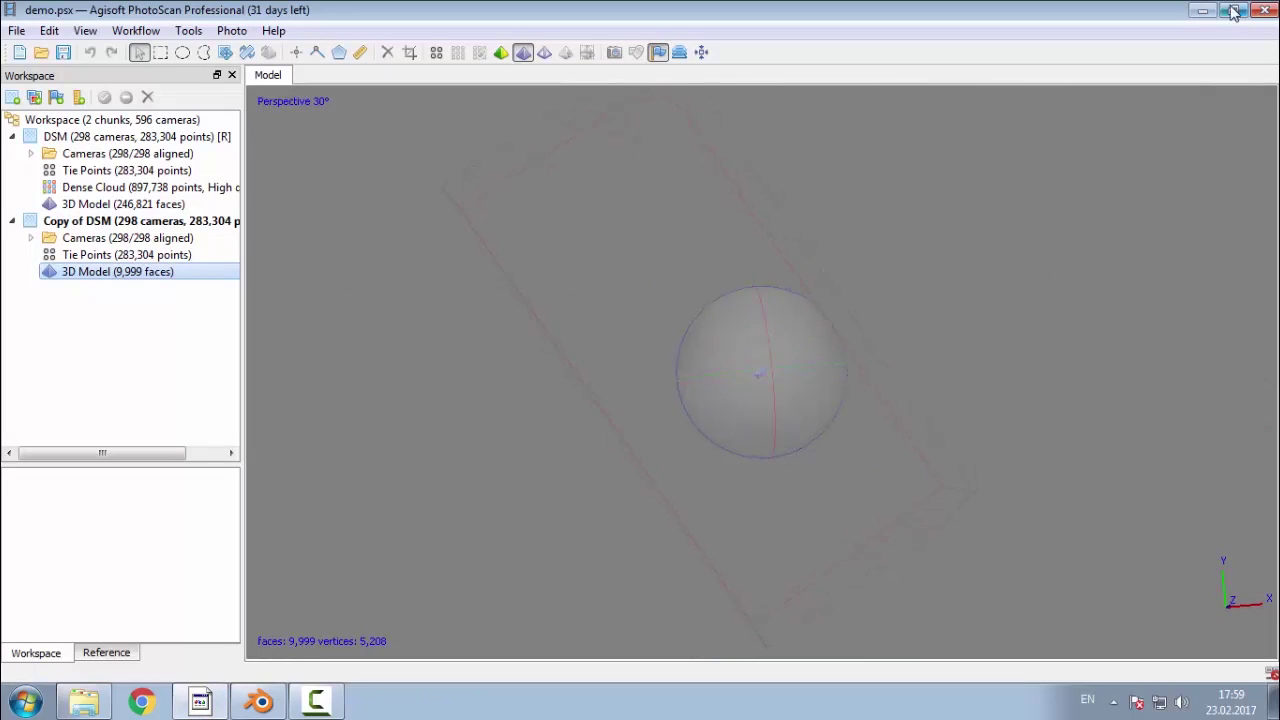
left_click(259, 702)
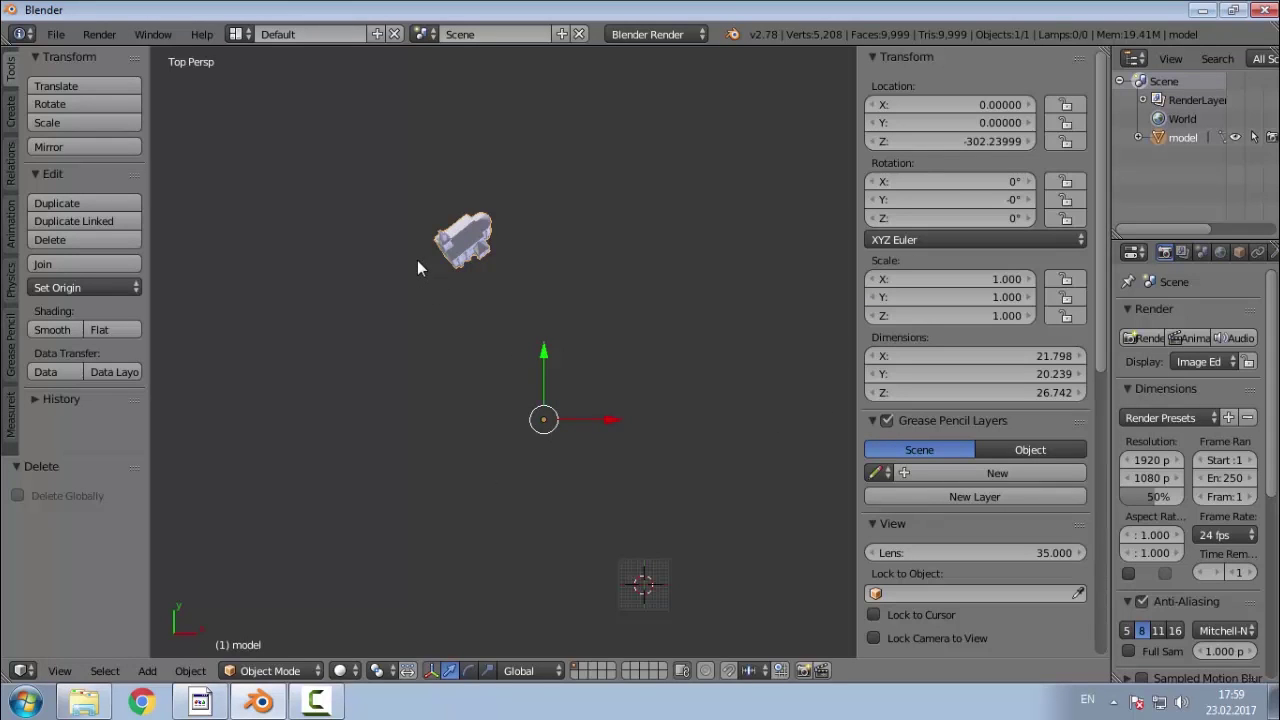
Step: Move the church in the top view toward the 3D cursor, to about X 73.38, Y -136.42
key("g")
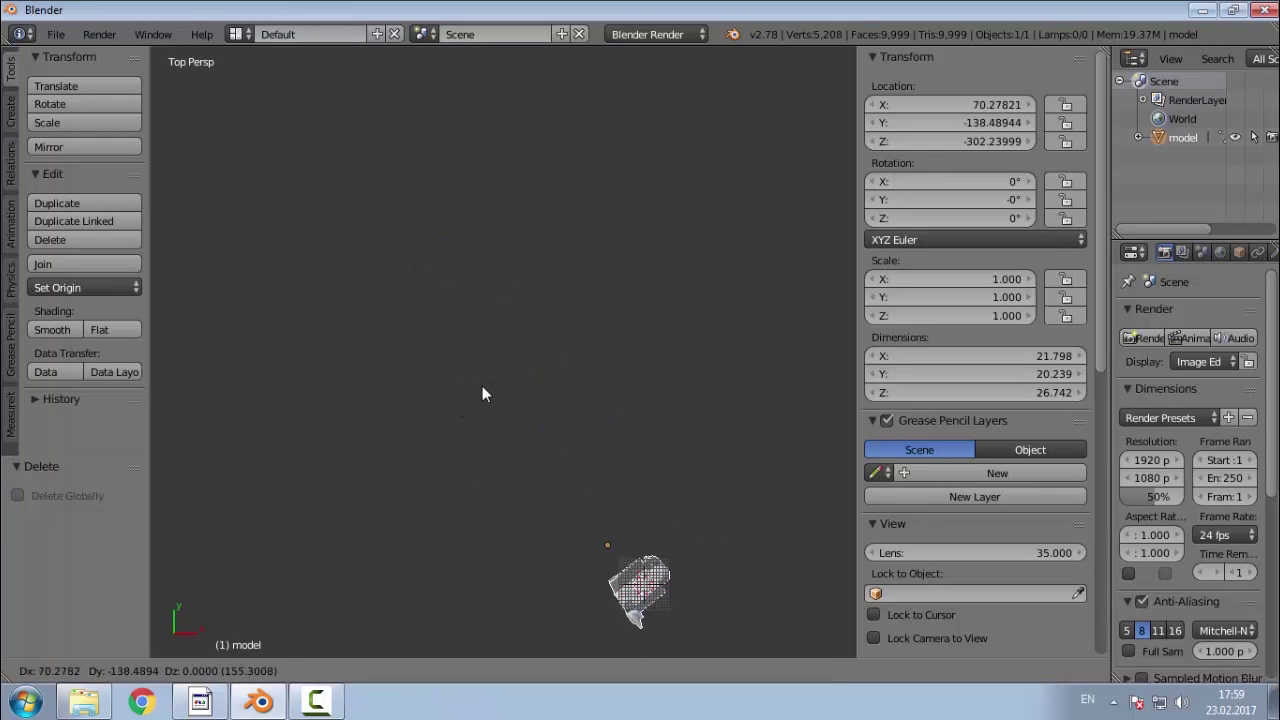
left_click(484, 384)
middle_click_drag(484, 384, 645, 339)
Step: Raise the church toward the 3D cursor in the front orthographic view, to about X 60.19, Z -264.22
key("KP_1")
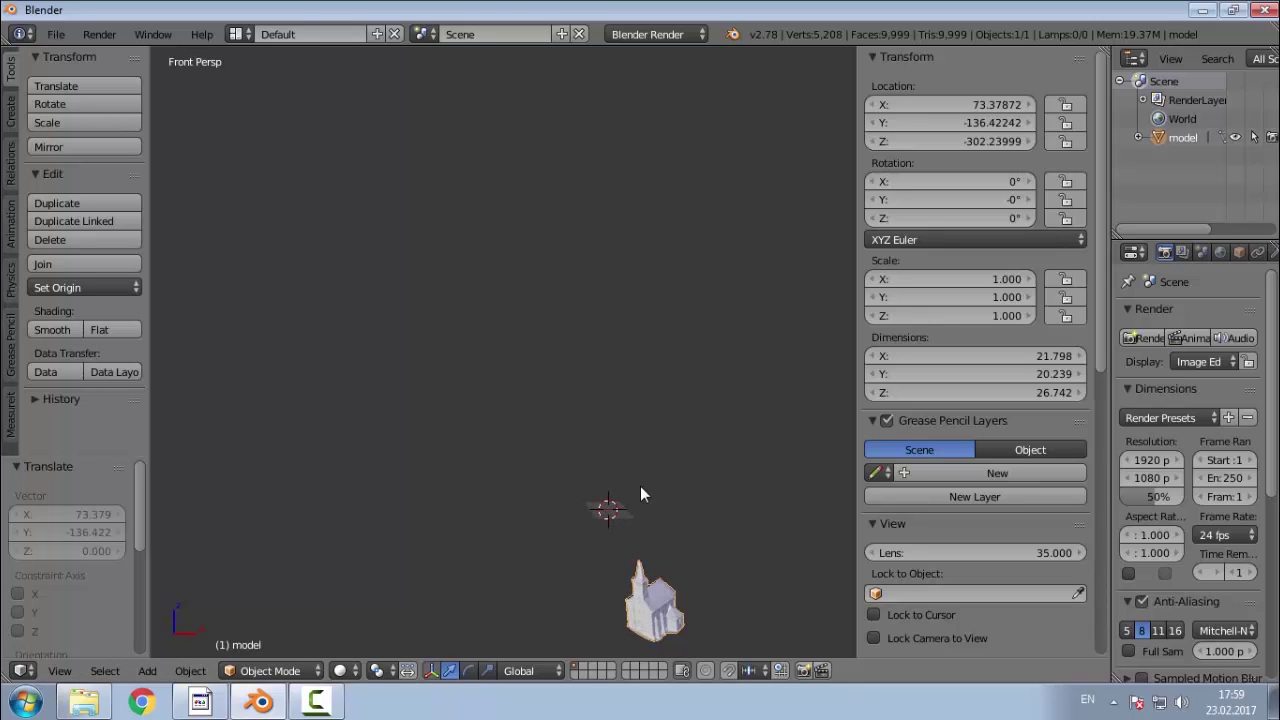
key("KP_5")
key("KP_Decimal")
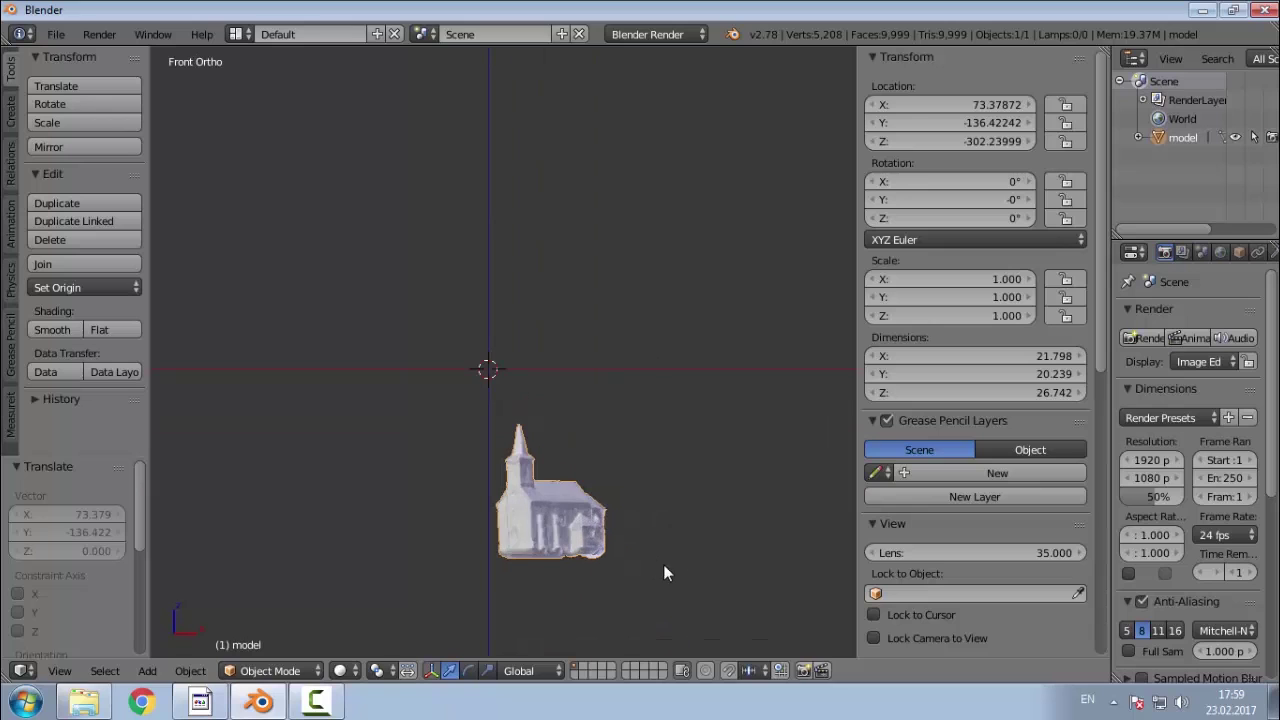
key("g")
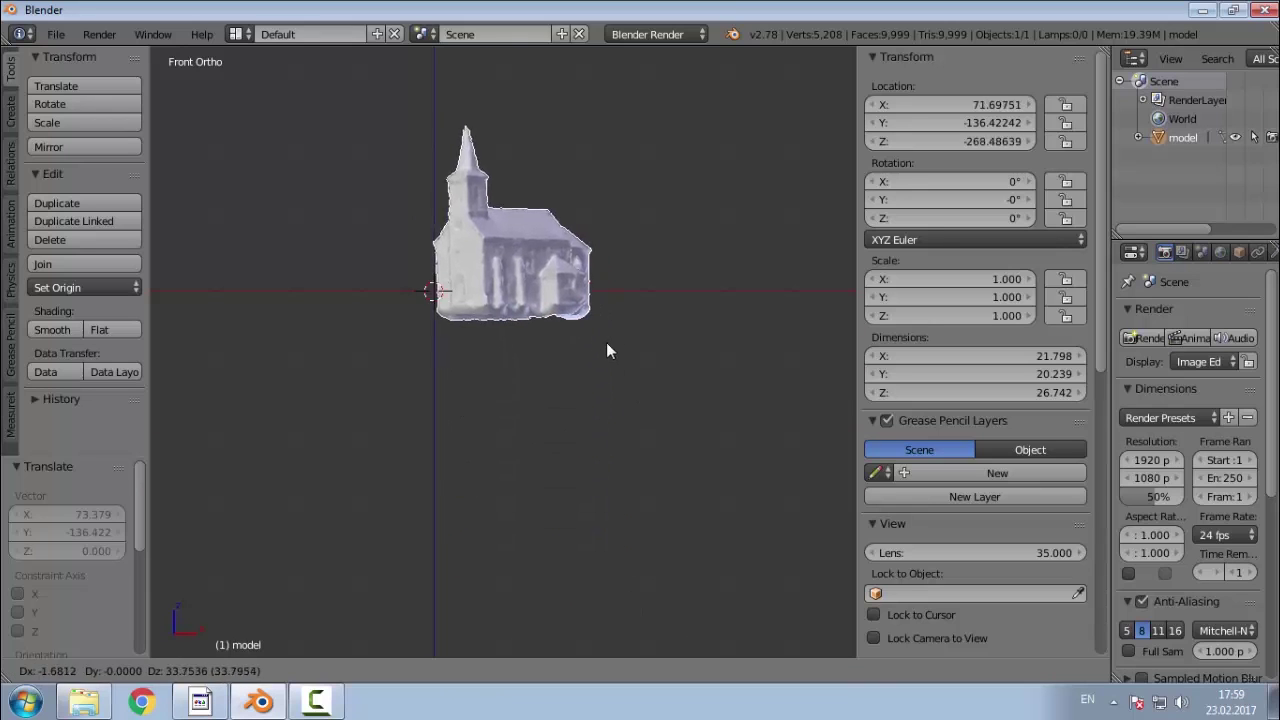
left_click(533, 321)
Step: Center the church over the 3D cursor in the top orthographic view, at about X 60.58, Y -119.74
key("KP_7")
scroll(505, 361, "down", 6)
scroll(456, 225, "up", 6)
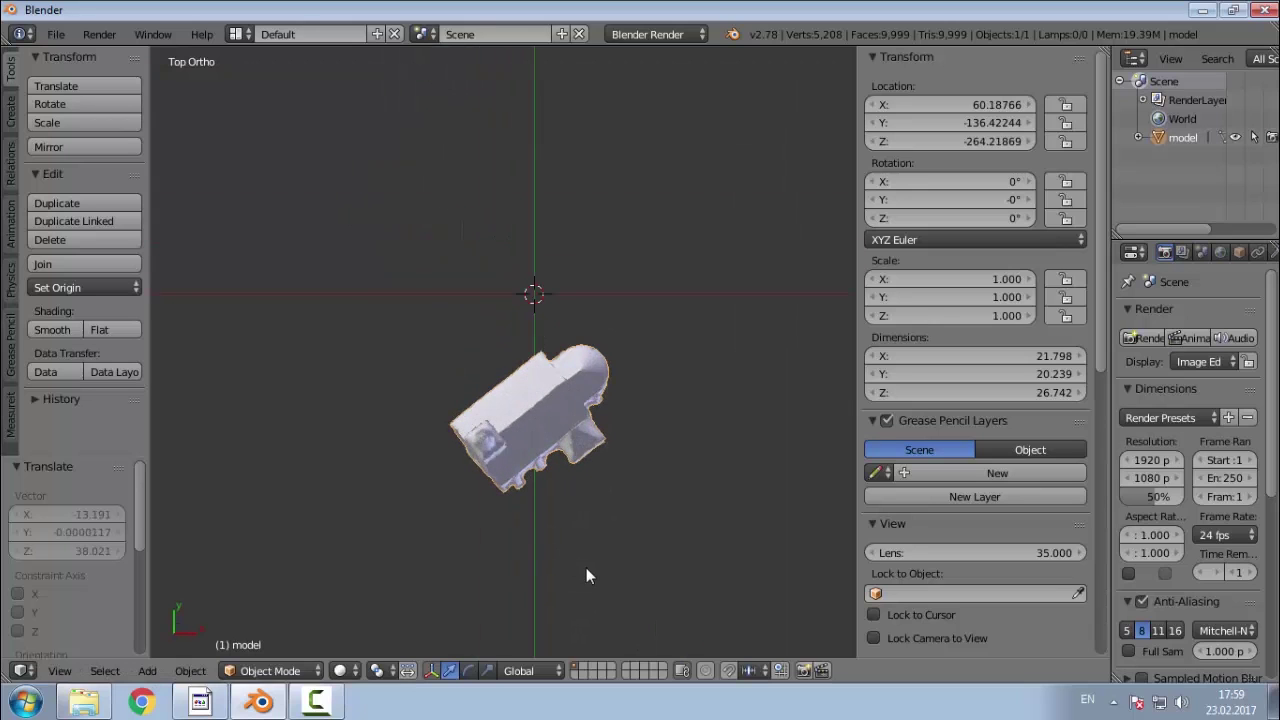
key("g")
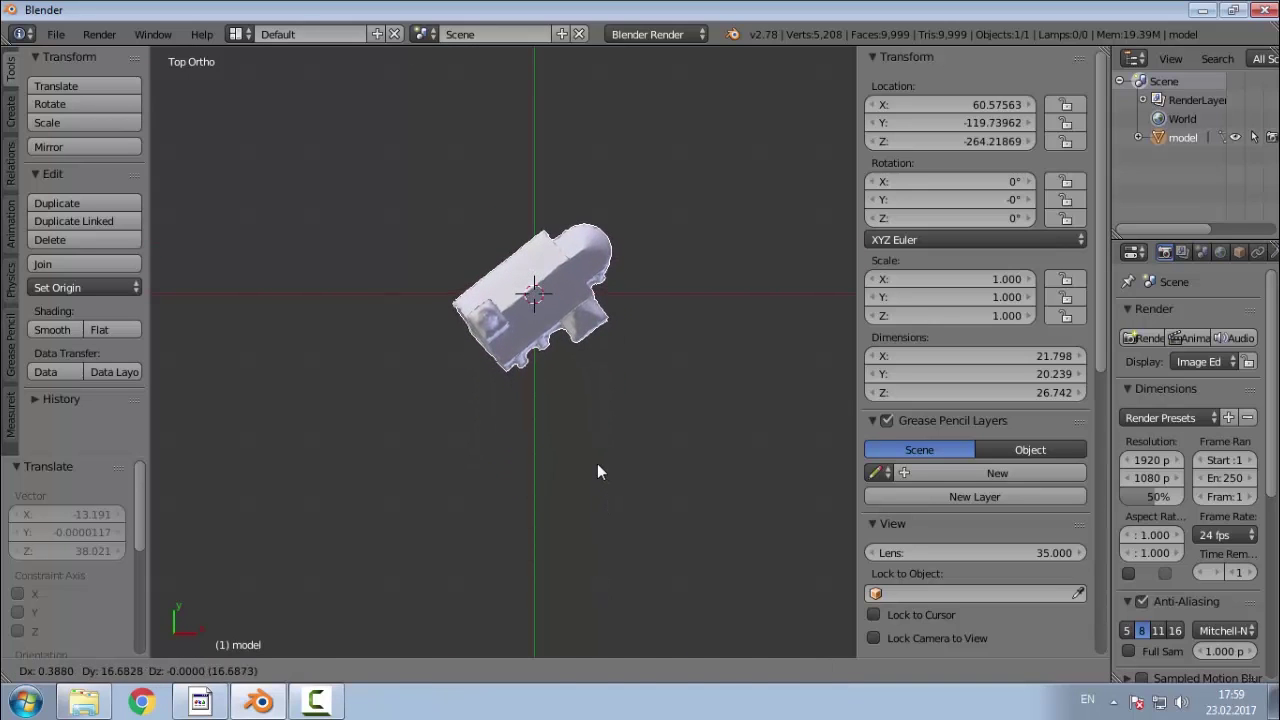
left_click(597, 463)
Step: Lower the church along Z by about 2.235 so its uneven base sits slightly below the ground line
middle_click_drag(573, 549, 481, 416)
scroll(481, 421, "up", 8)
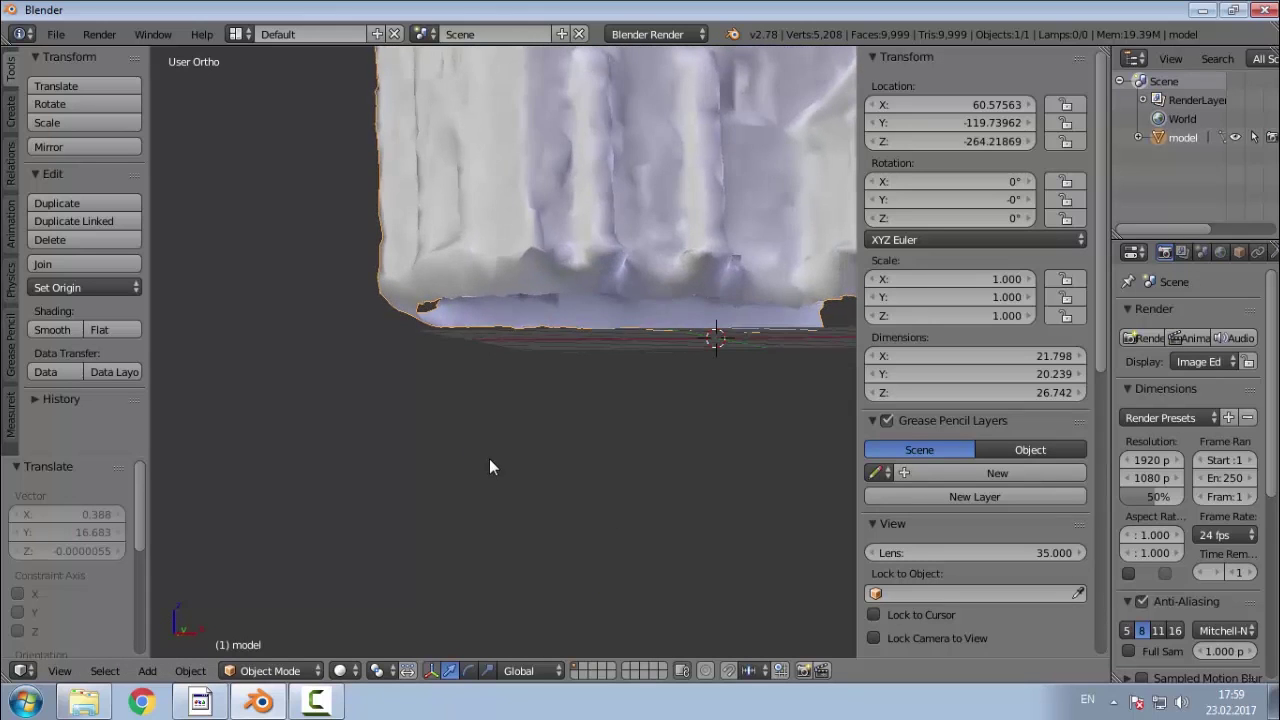
key("KP_1")
scroll(374, 405, "down", 5)
scroll(515, 355, "up", 4)
scroll(512, 384, "down", 11)
scroll(507, 396, "down", 5)
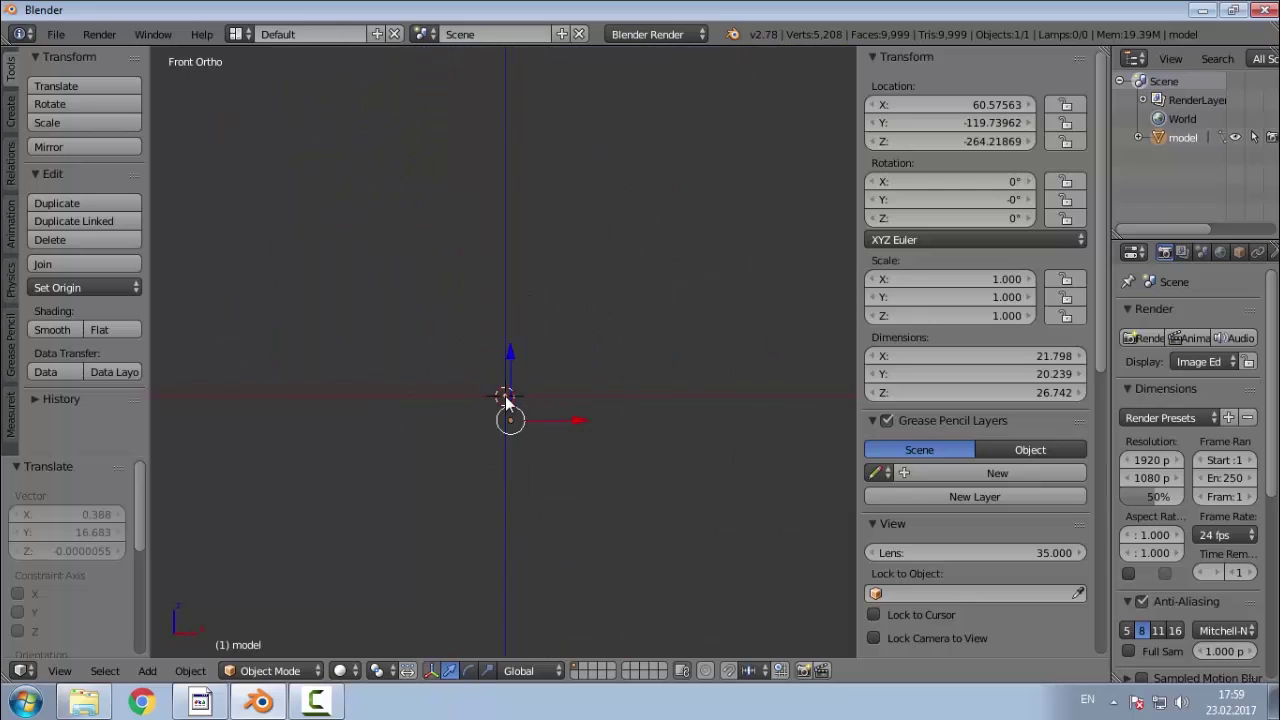
scroll(505, 397, "up", 10)
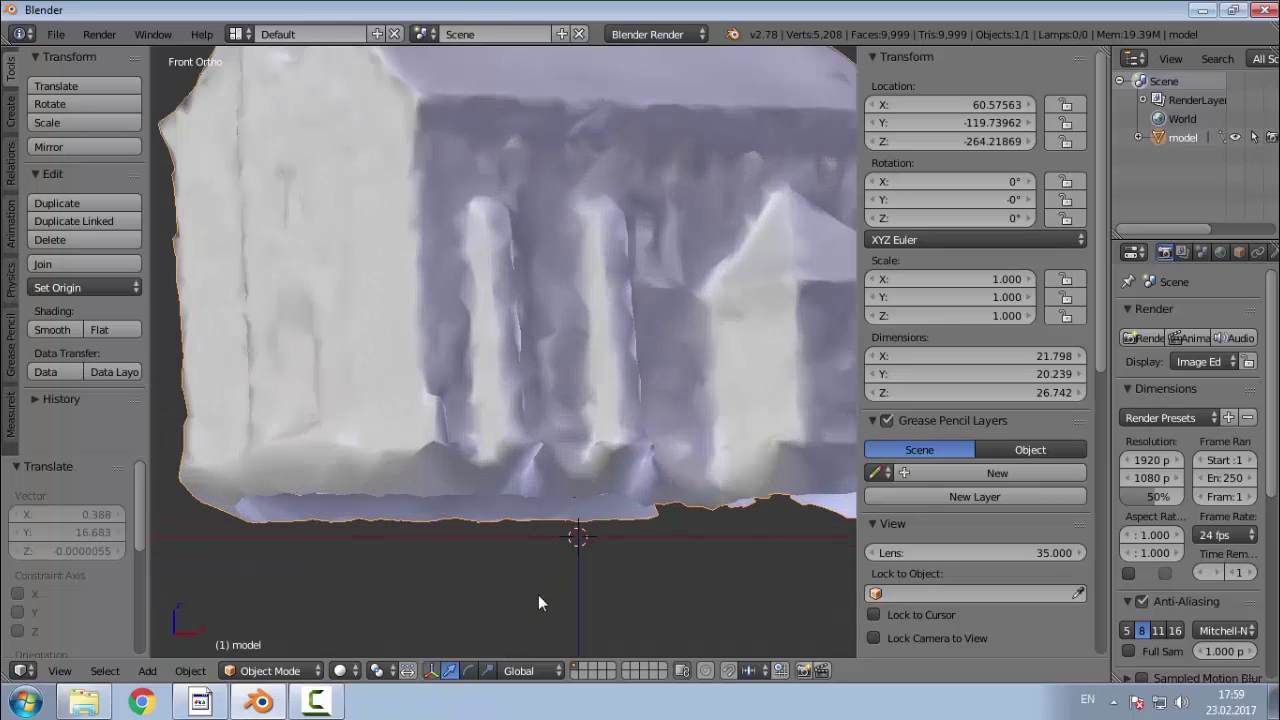
scroll(577, 540, "down", 2)
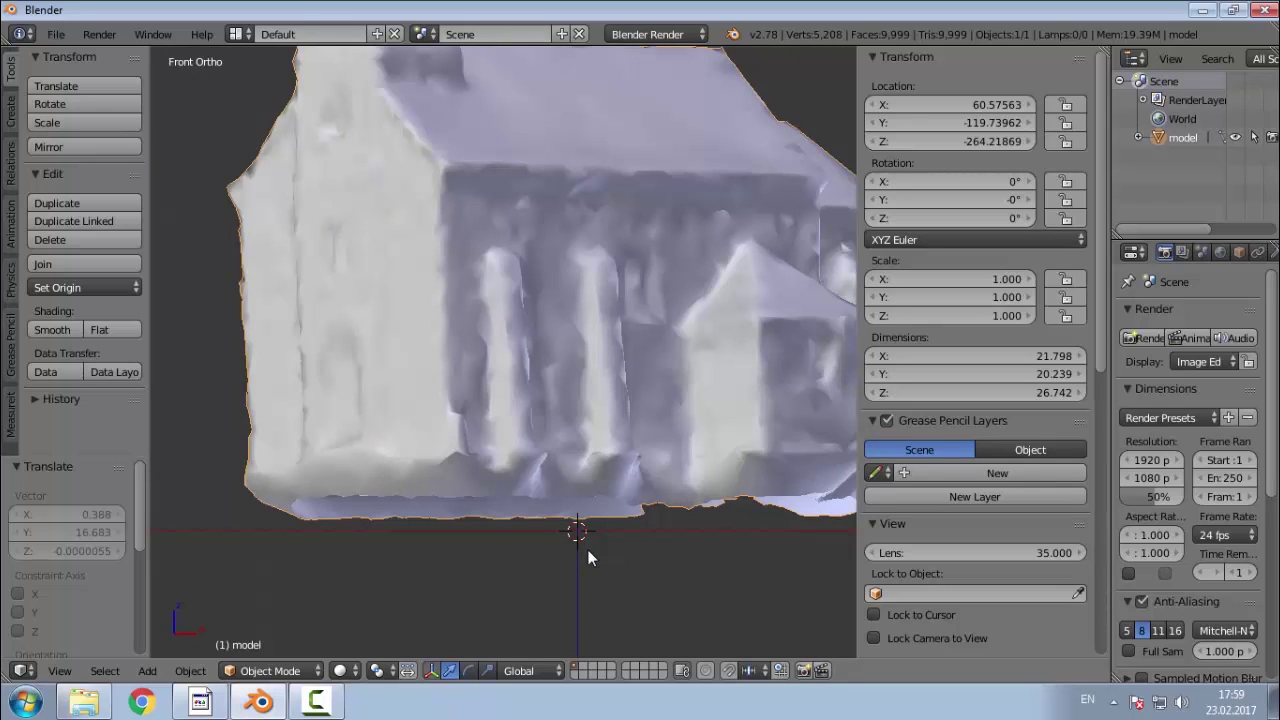
scroll(452, 557, "down", 3)
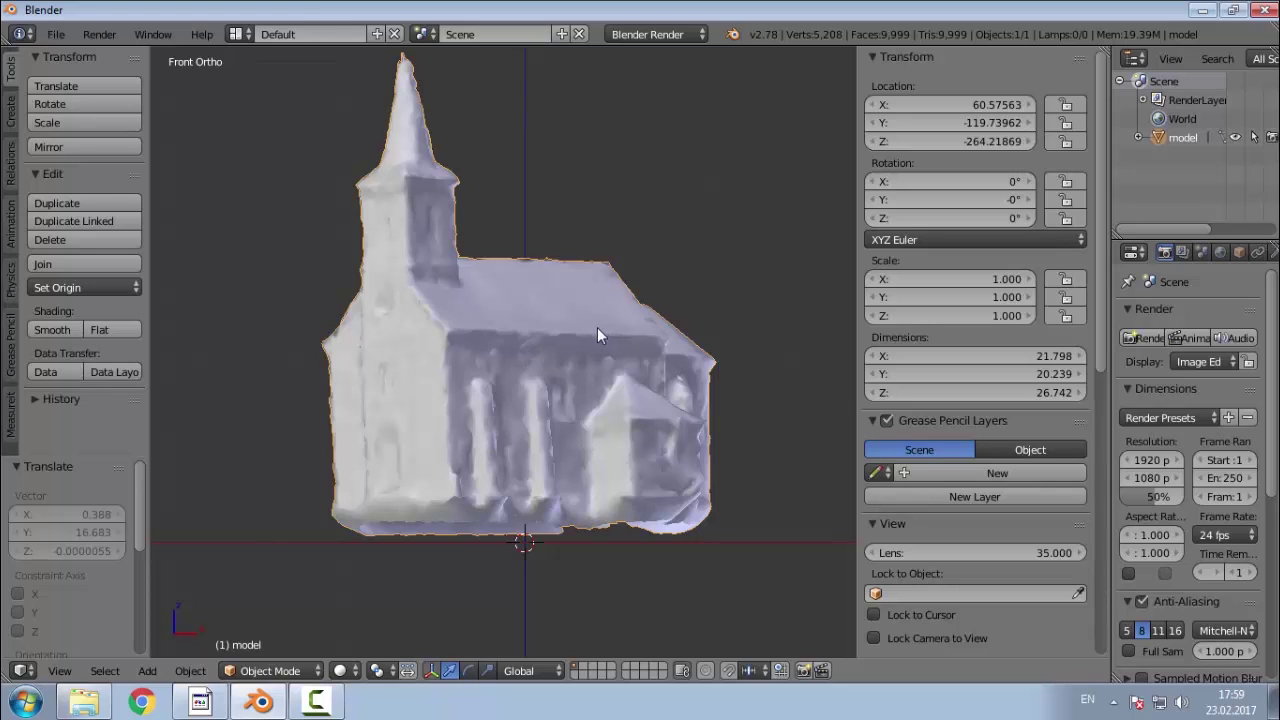
key("g")
key("z")
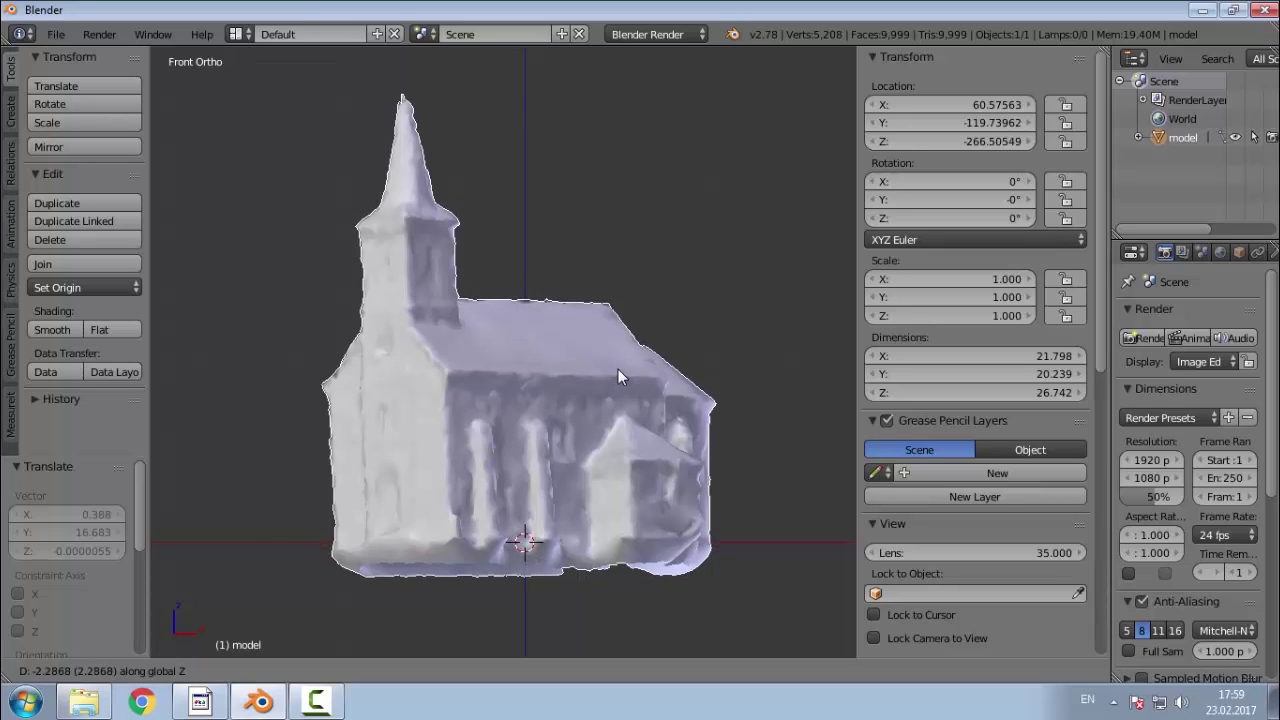
left_click(620, 367)
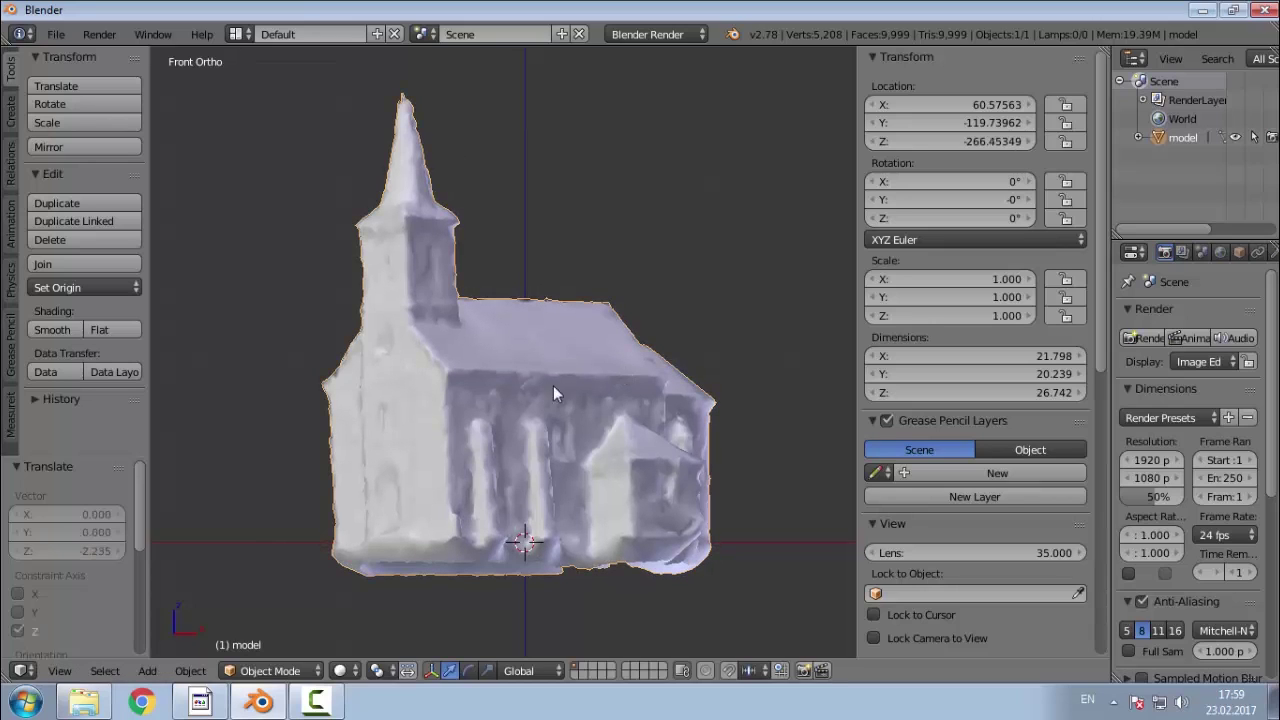
middle_click_drag(370, 481, 499, 481)
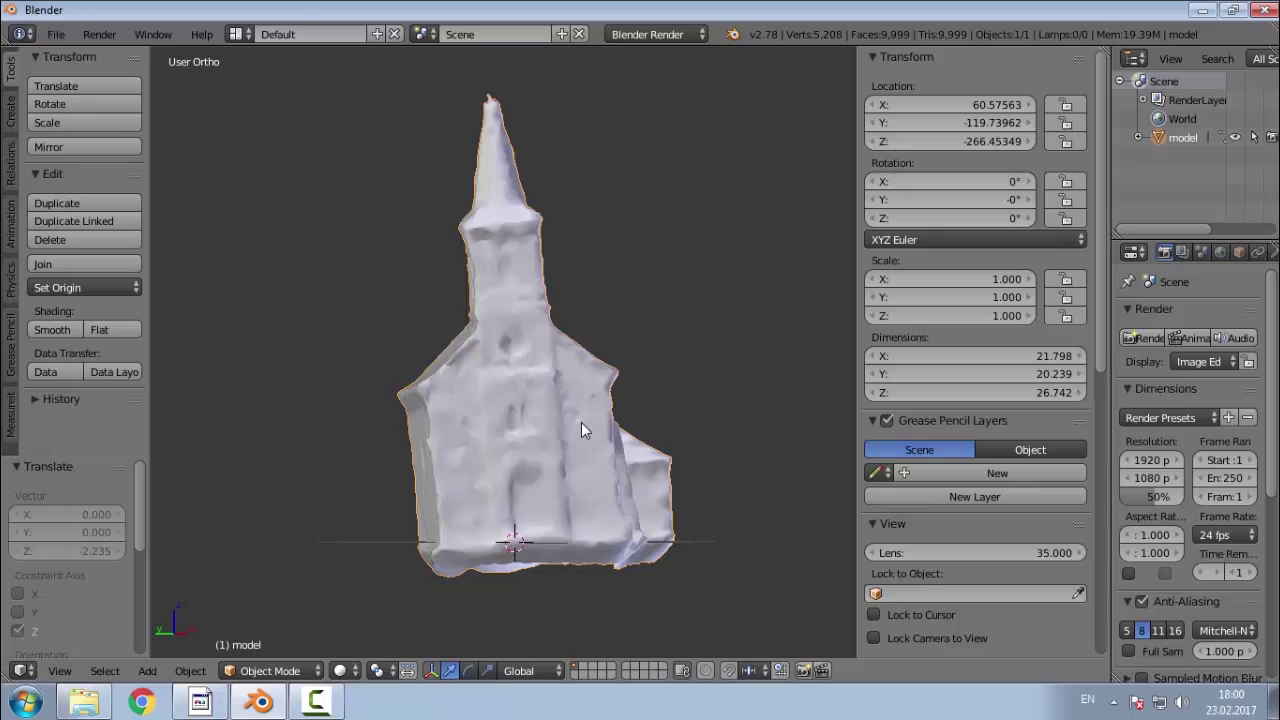
key("r")
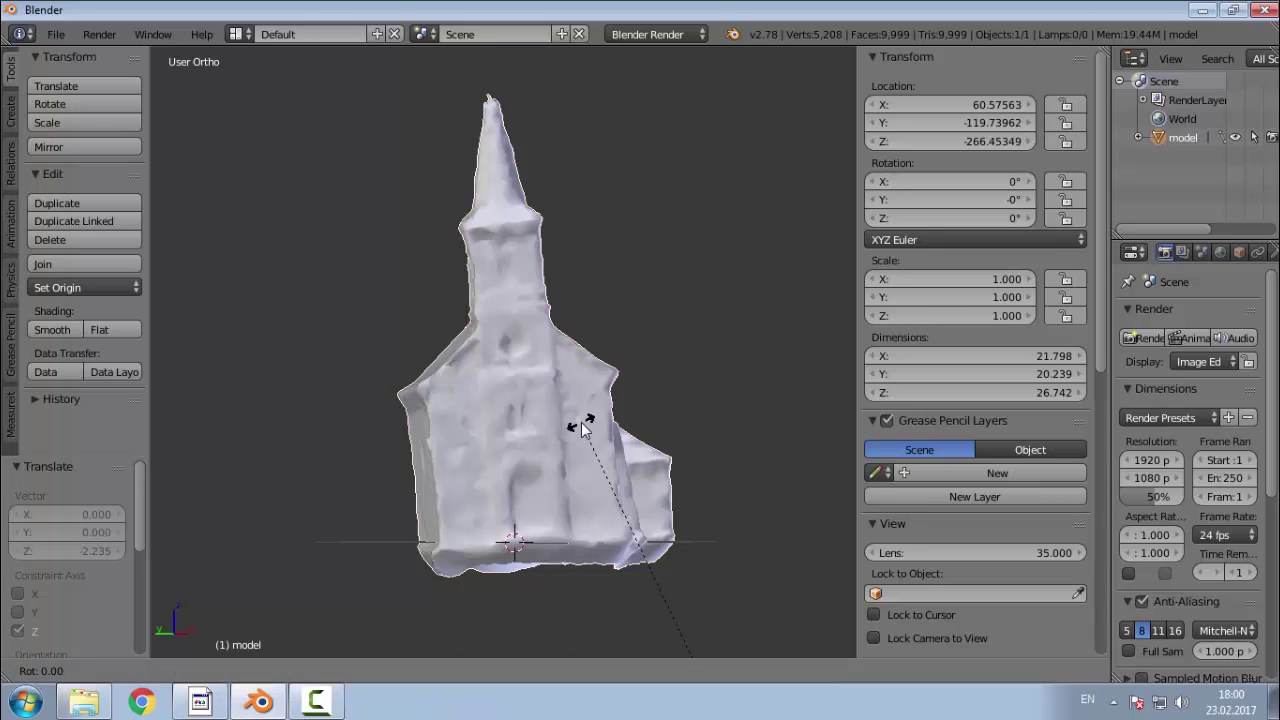
key("z")
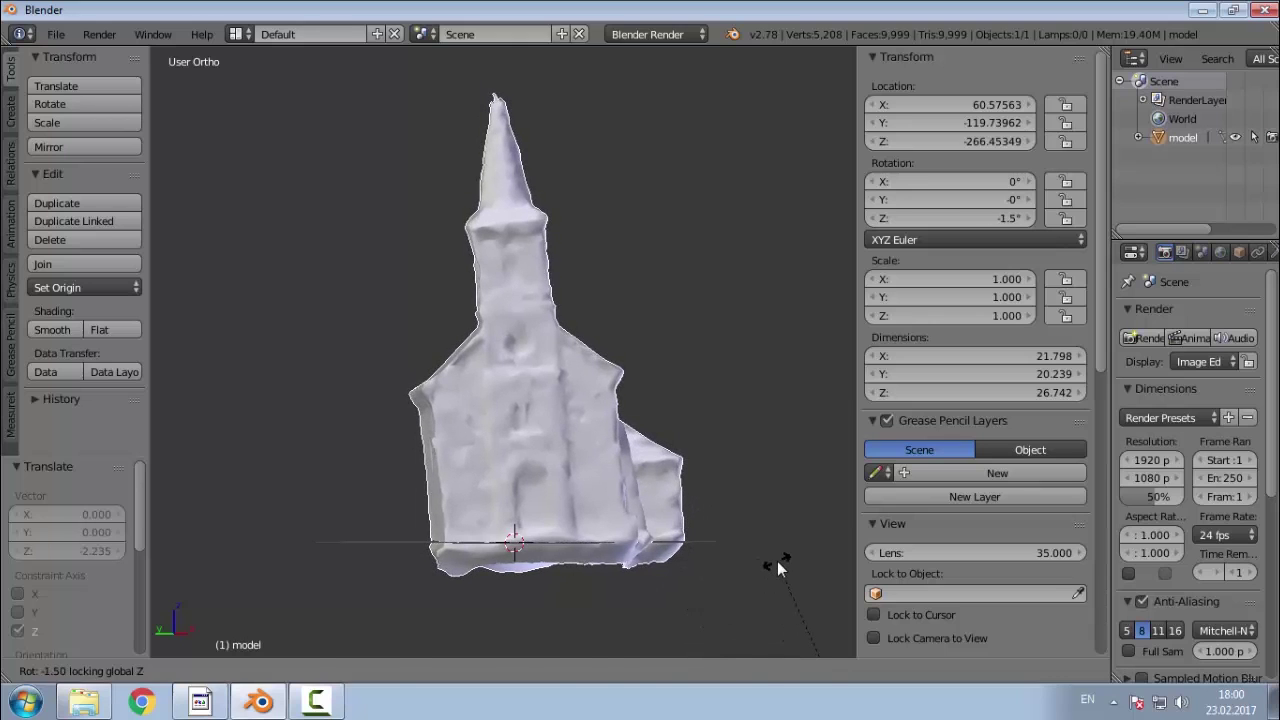
key("Escape")
Step: Set the church model's origin to the 3D cursor
scroll(361, 464, "down", 1)
scroll(268, 409, "up", 3)
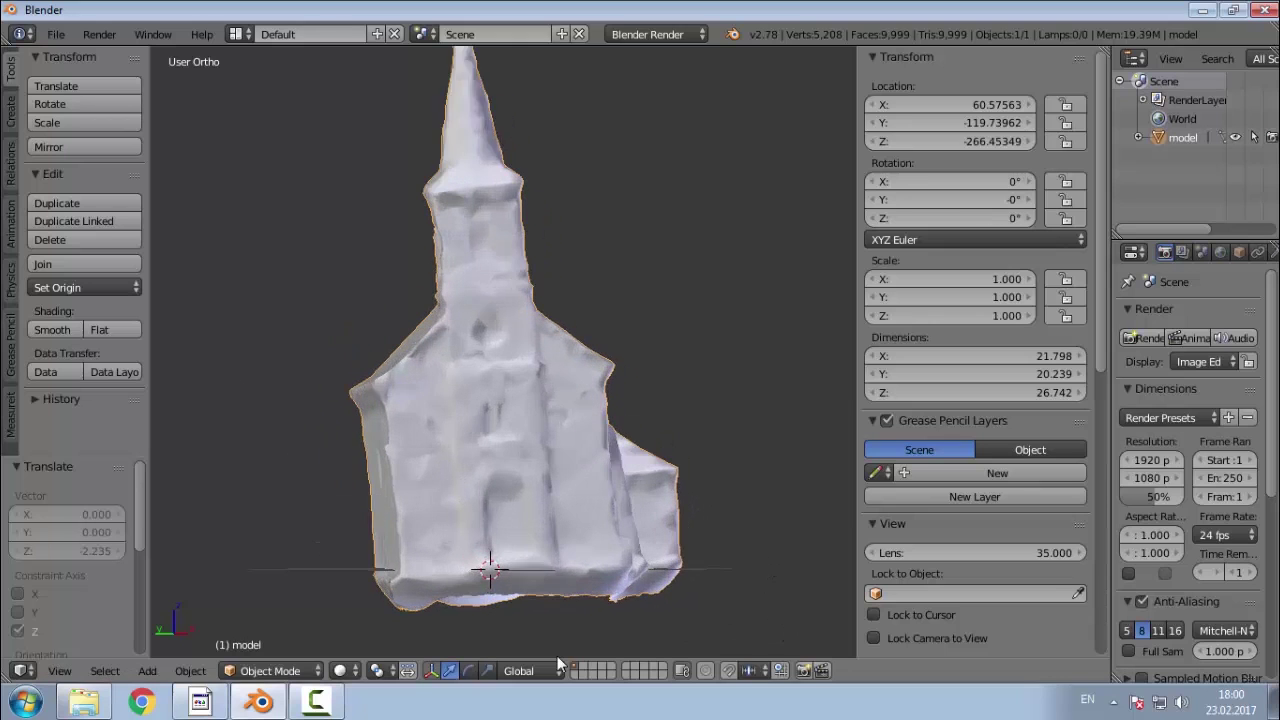
scroll(495, 576, "down", 1)
key("shift+s")
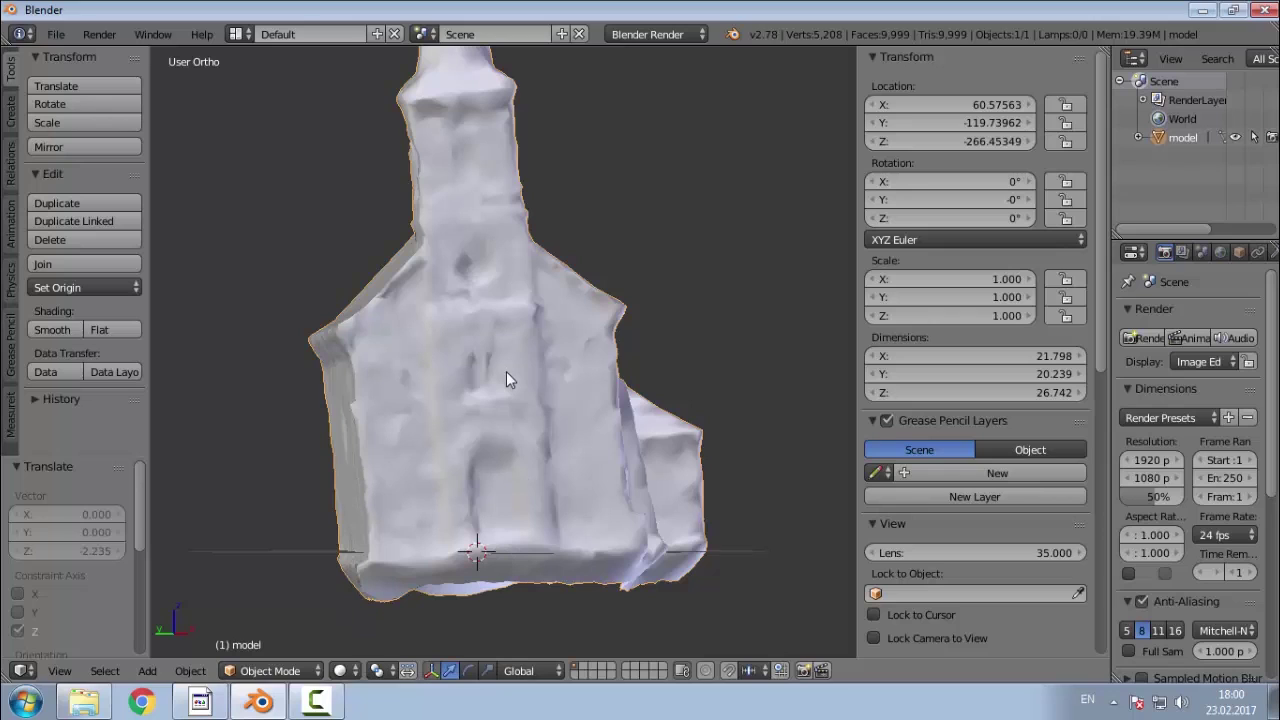
left_click(191, 671)
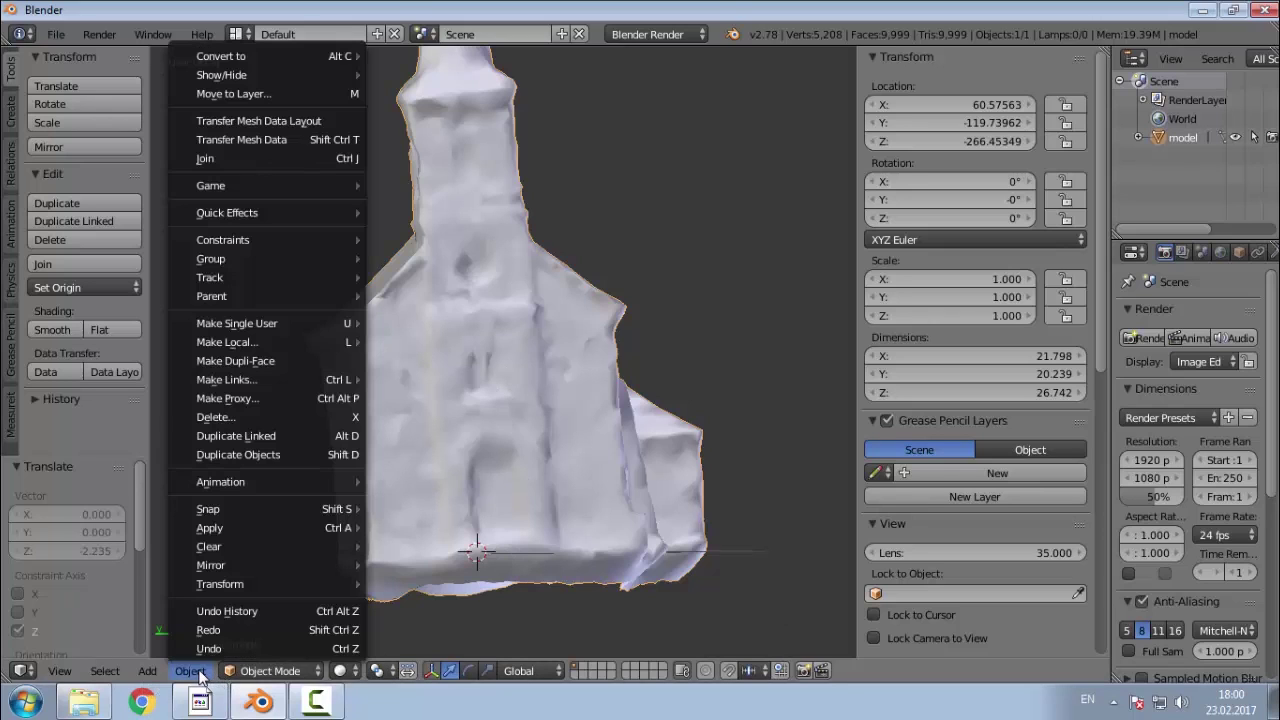
mouse_move(270, 510)
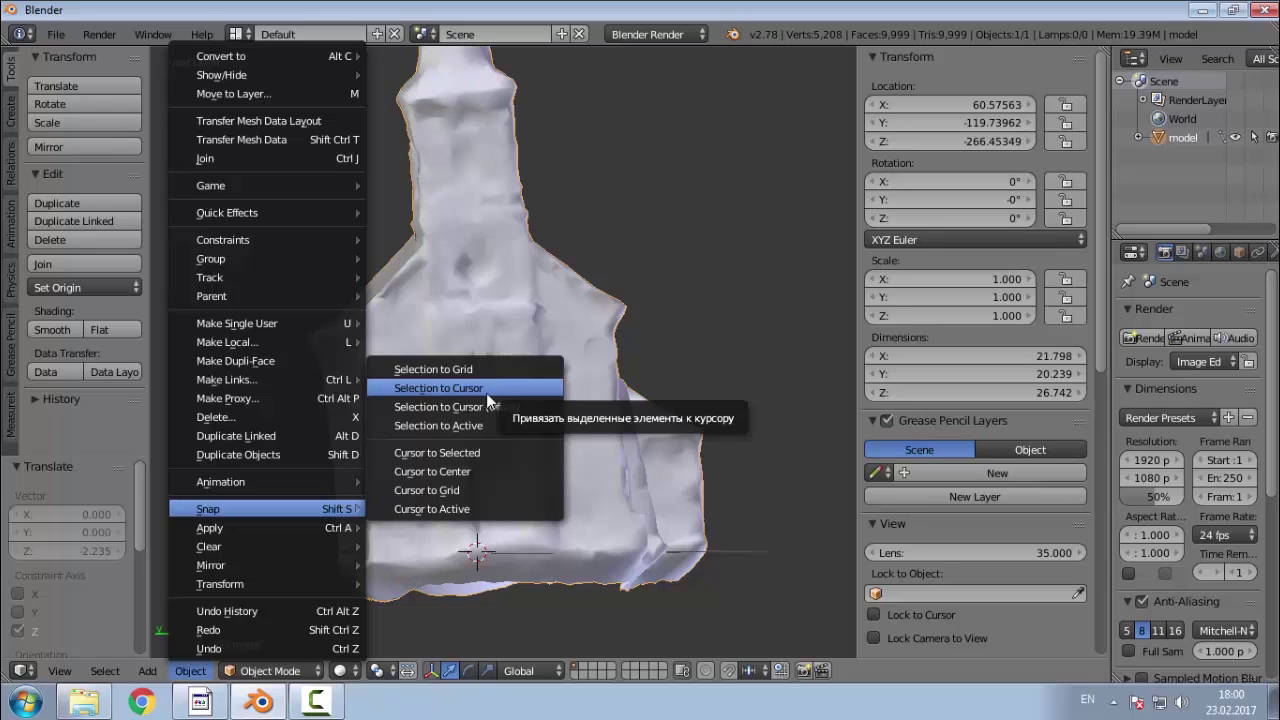
mouse_move(263, 579)
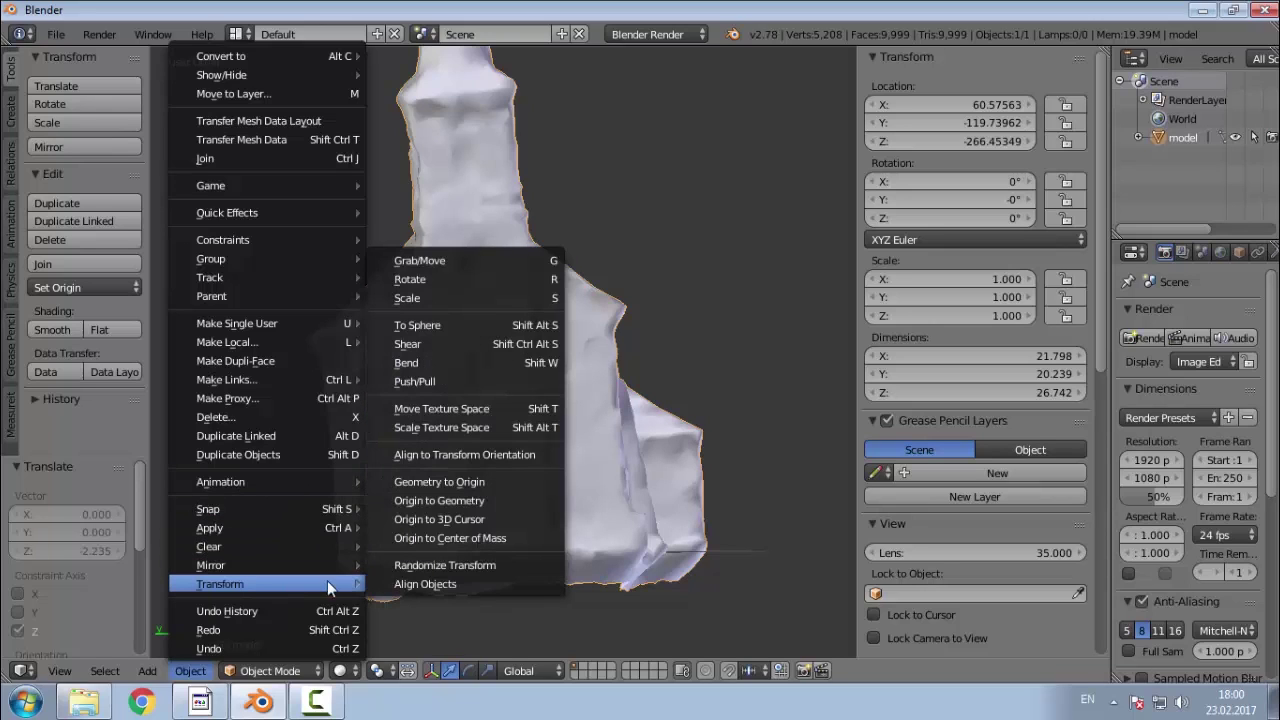
left_click(485, 519)
mouse_move(483, 340)
middle_mouse_down()
mouse_move(513, 394)
mouse_move(556, 344)
mouse_move(465, 352)
middle_mouse_up()
Step: Set the pivot point for transformations to 3D Cursor
left_click(343, 671)
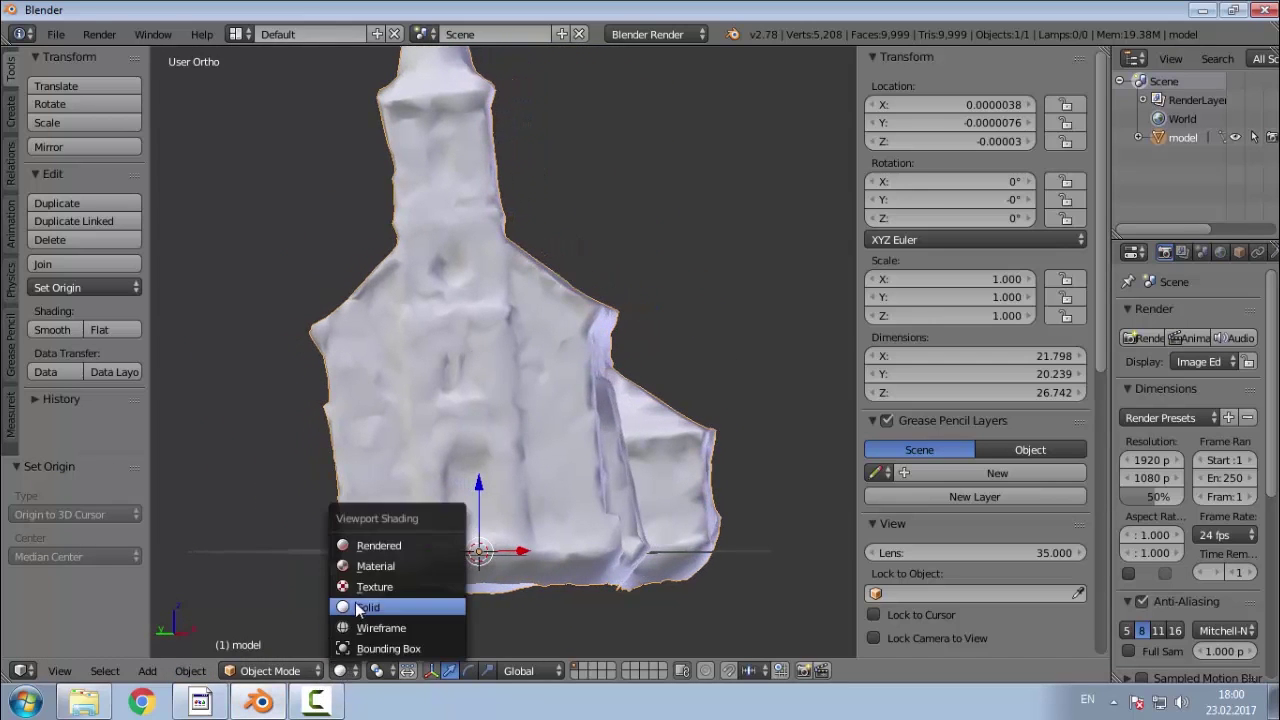
left_click(375, 565)
left_click(377, 671)
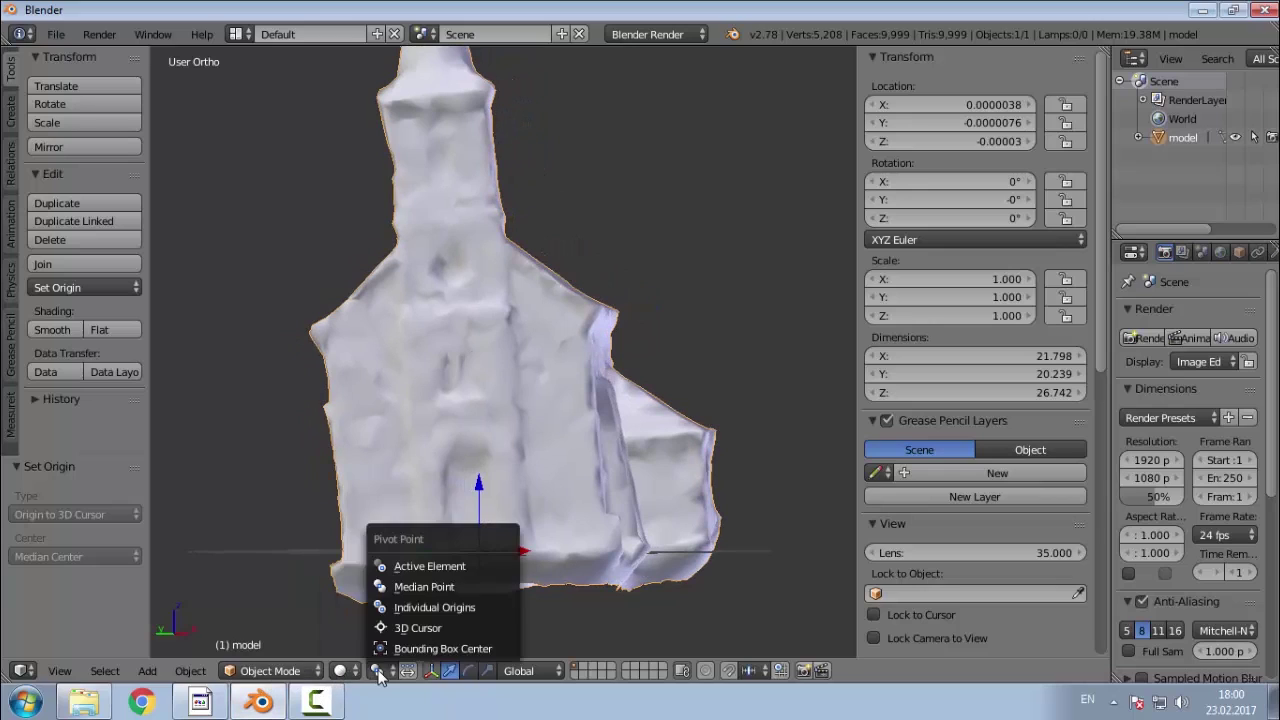
left_click(410, 627)
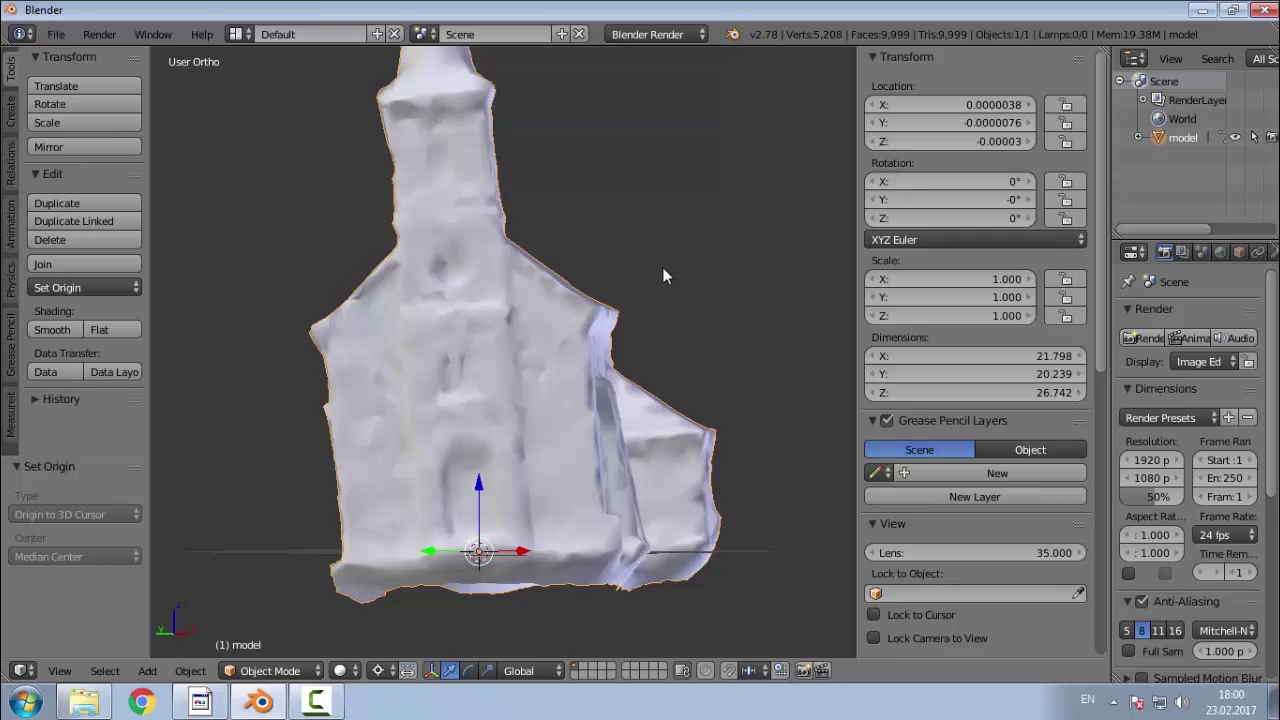
key("r")
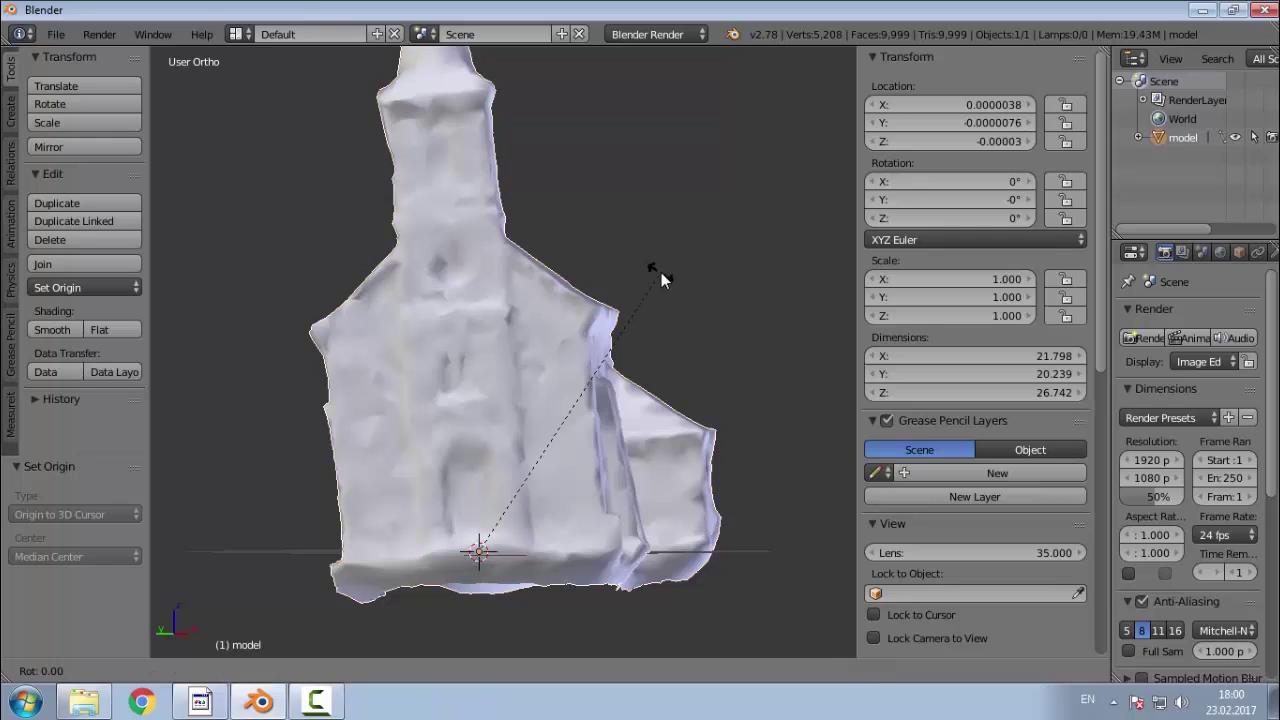
key("z")
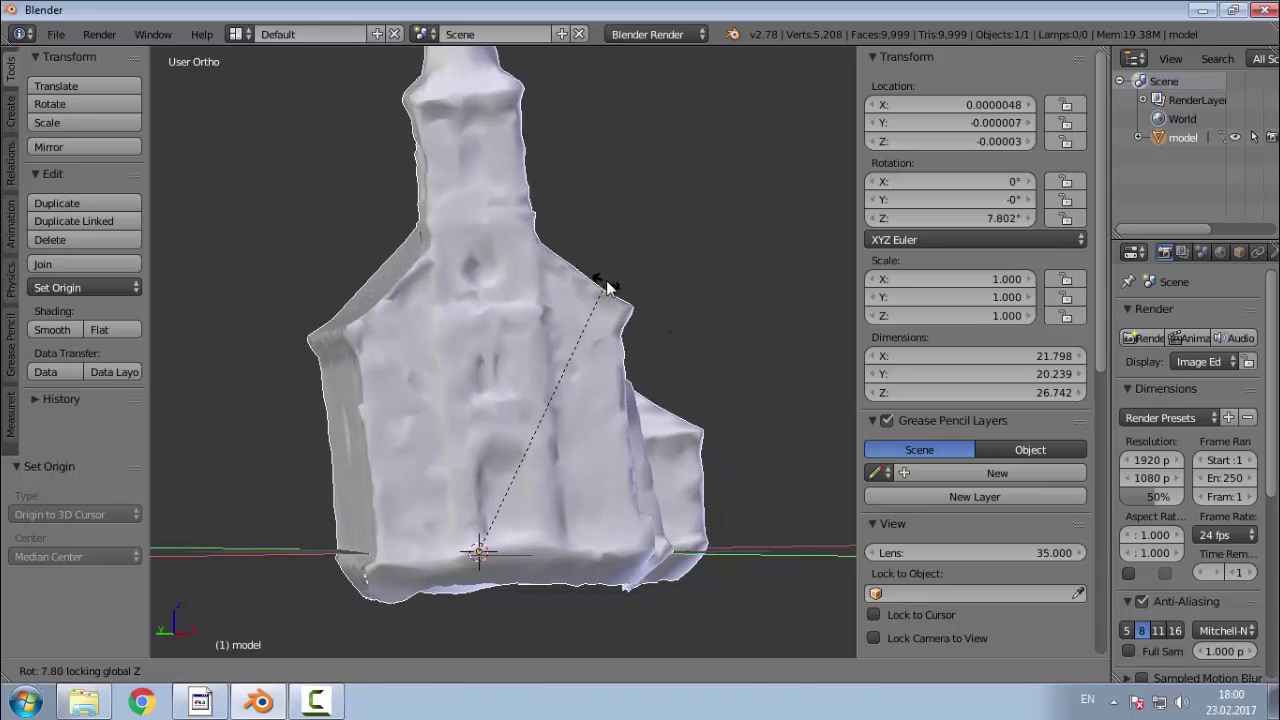
right_click(606, 281)
Step: Rotate the church about 4.86° in the facade view to straighten its tilt, and check it from the front and top
key("r")
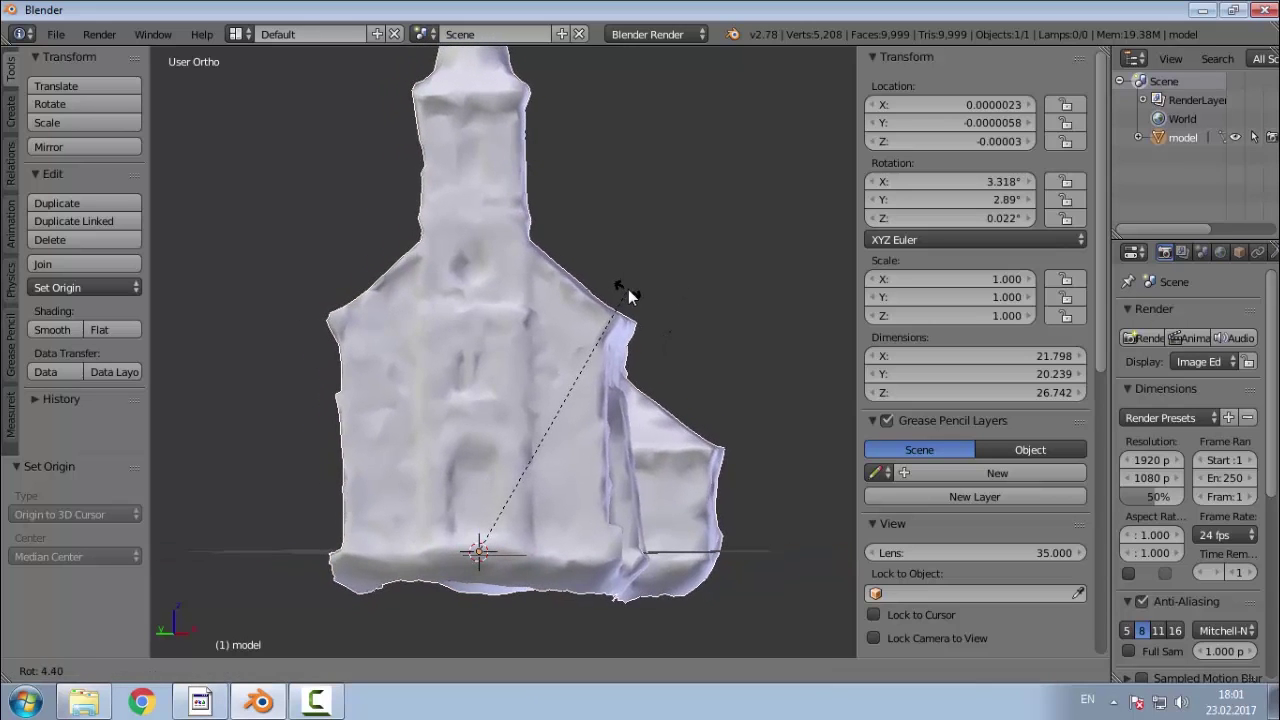
left_click(631, 289)
middle_click_drag(436, 483, 736, 508)
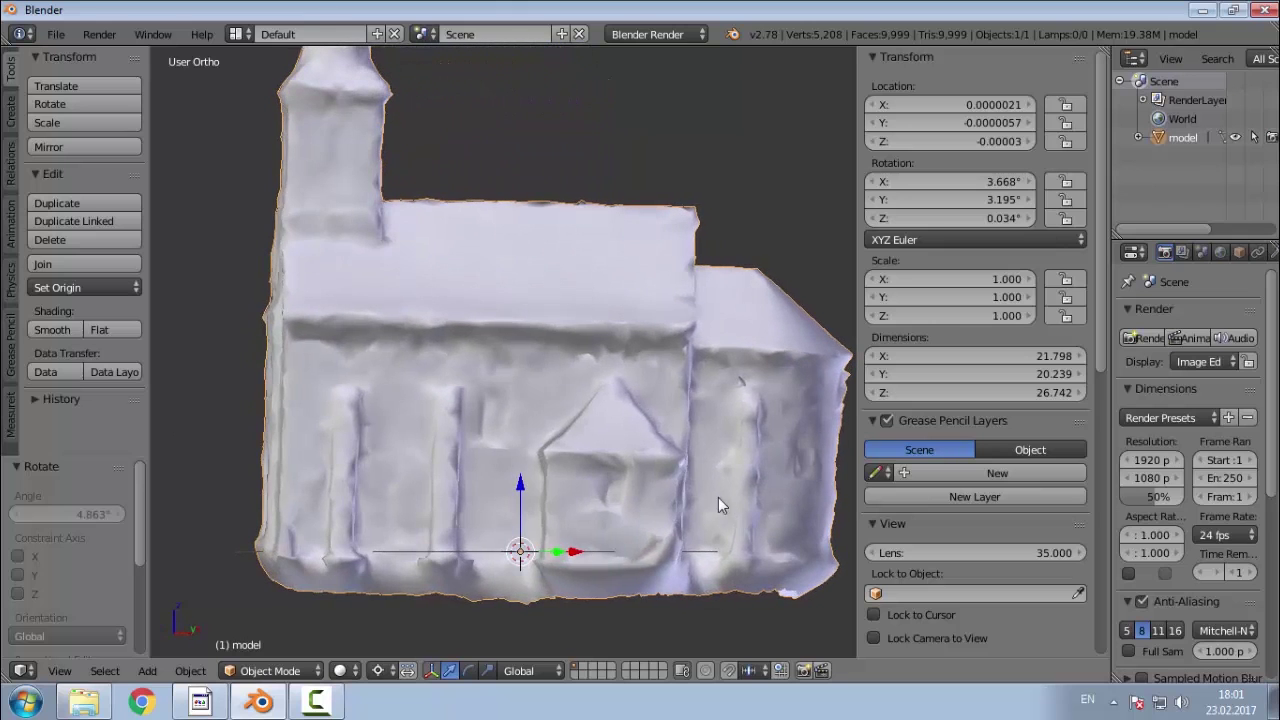
key("KP_1")
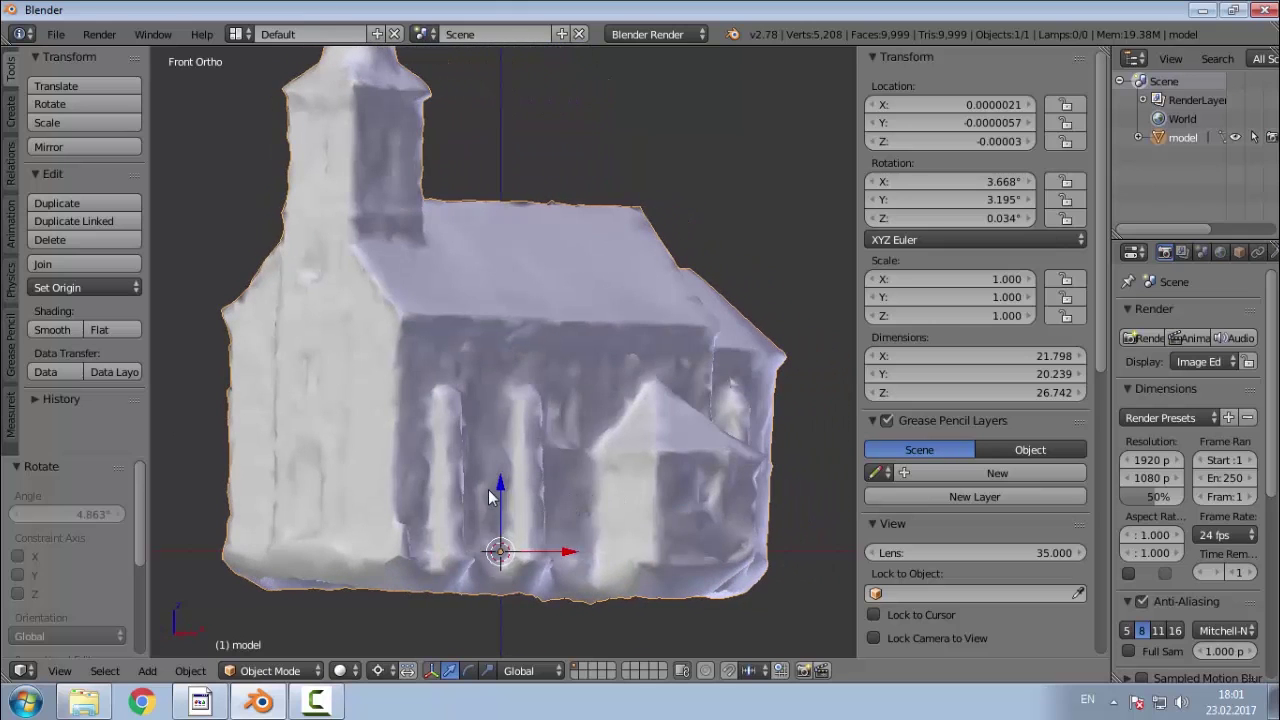
key("KP_7")
scroll(466, 532, "down", 3)
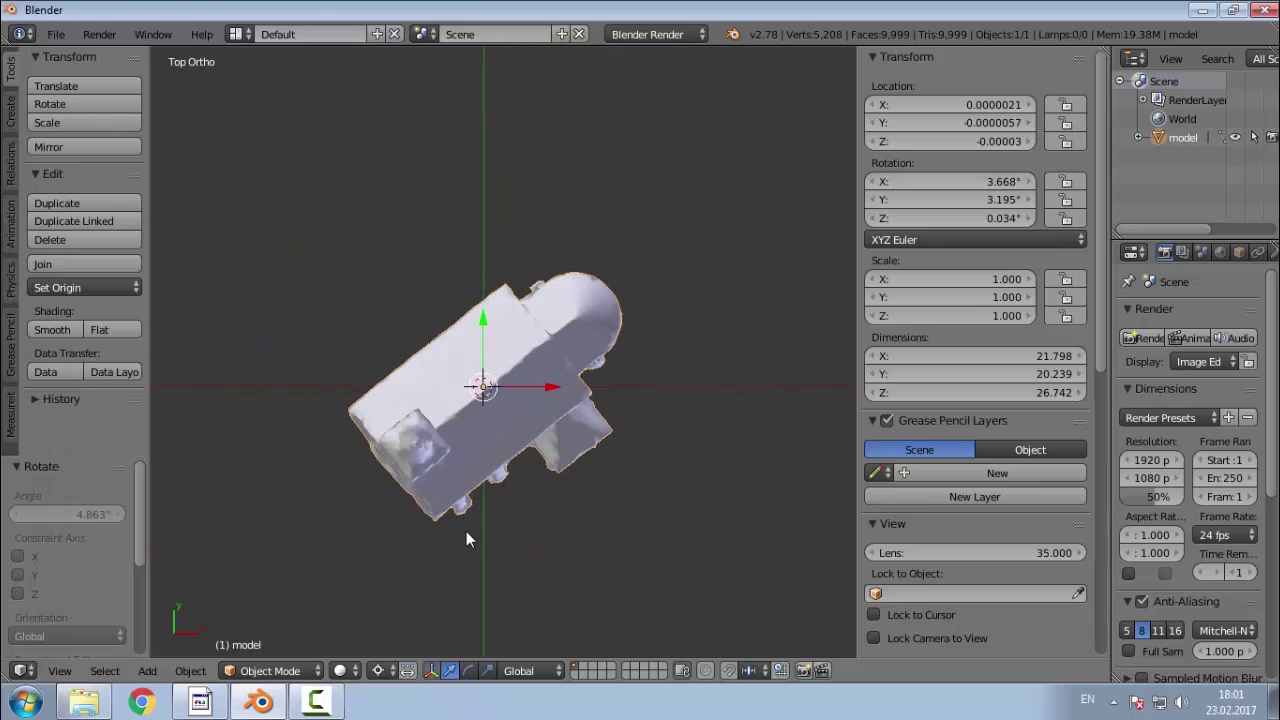
Step: Rotate the church about 51.34° in the top view to align its length with Y, and move it about 9.54 along Y and -0.125 along X
key("r")
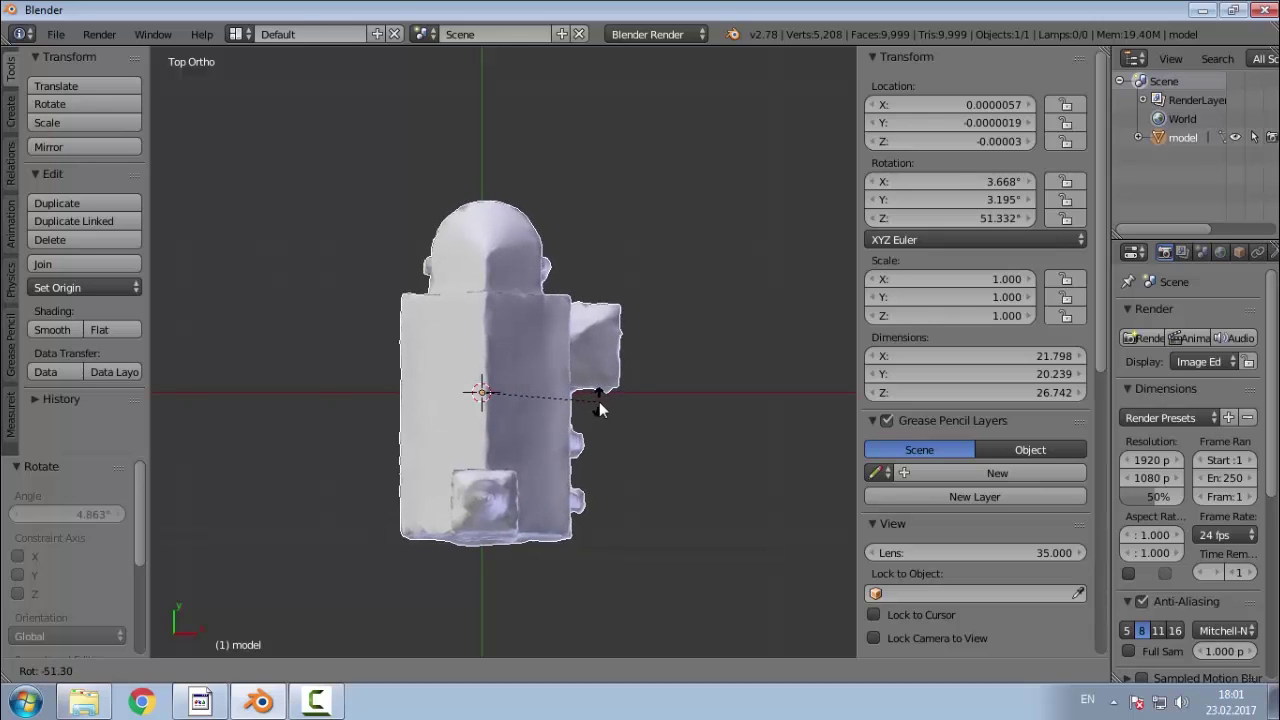
left_click(600, 401)
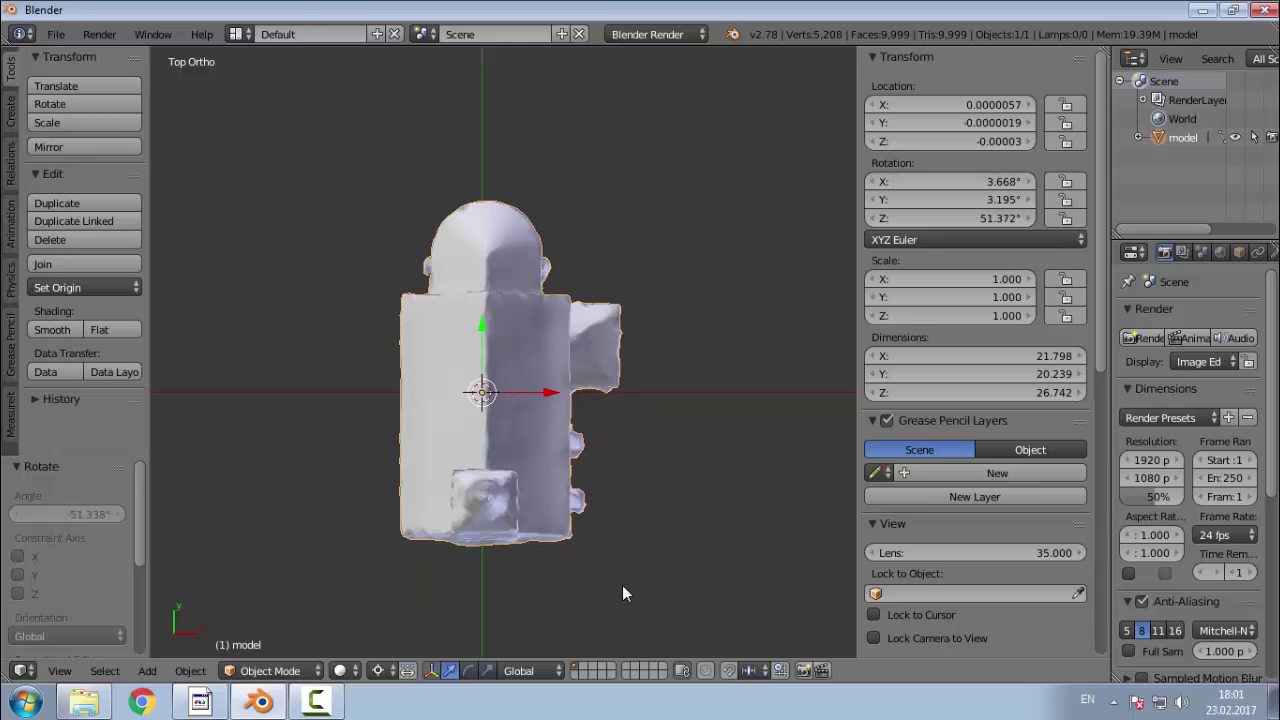
key("g")
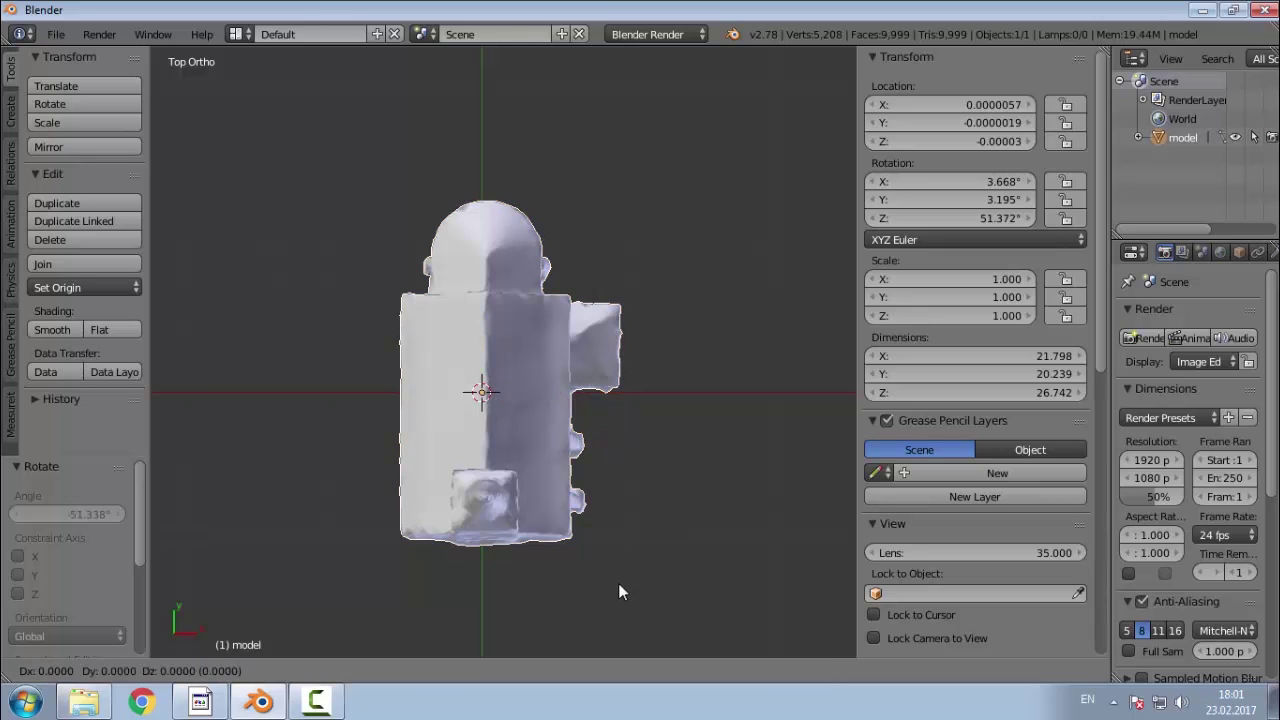
left_click(621, 444)
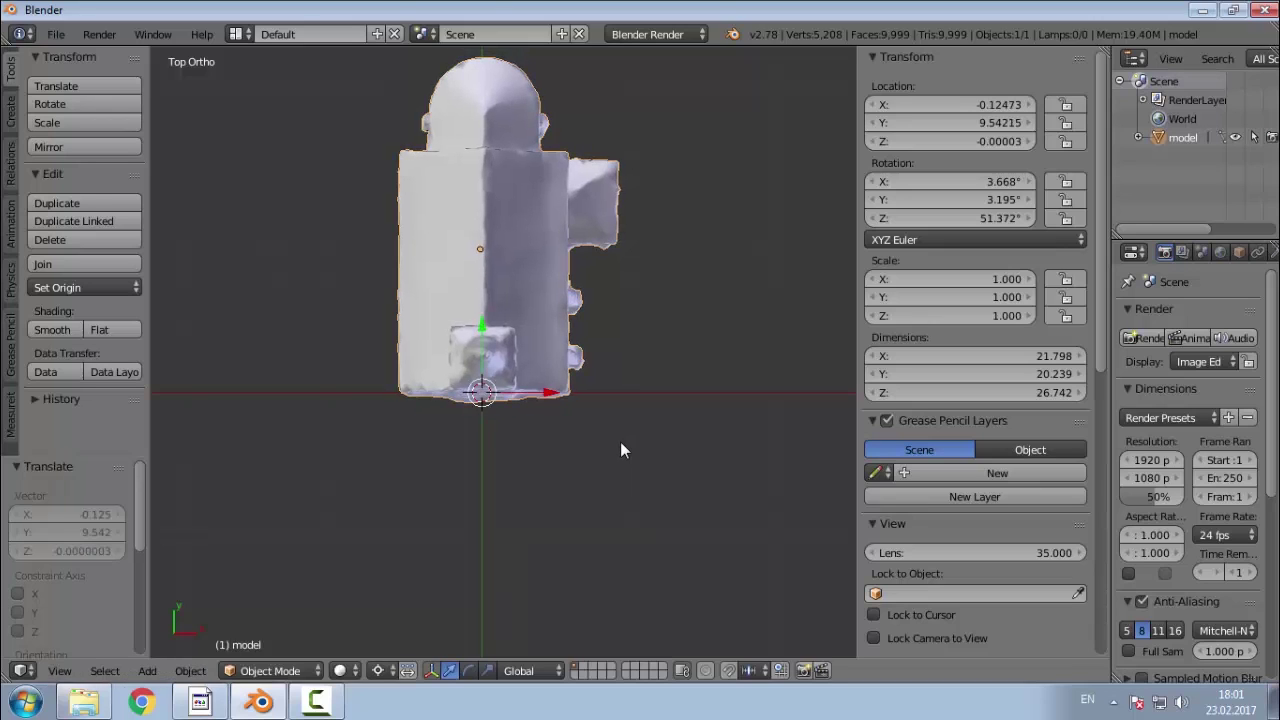
Step: Examine the church's alignment with the axes from the front and from above
middle_click_drag(478, 549, 770, 518)
middle_click_drag(368, 500, 452, 557)
scroll(452, 557, "up", 3)
key("KP_1")
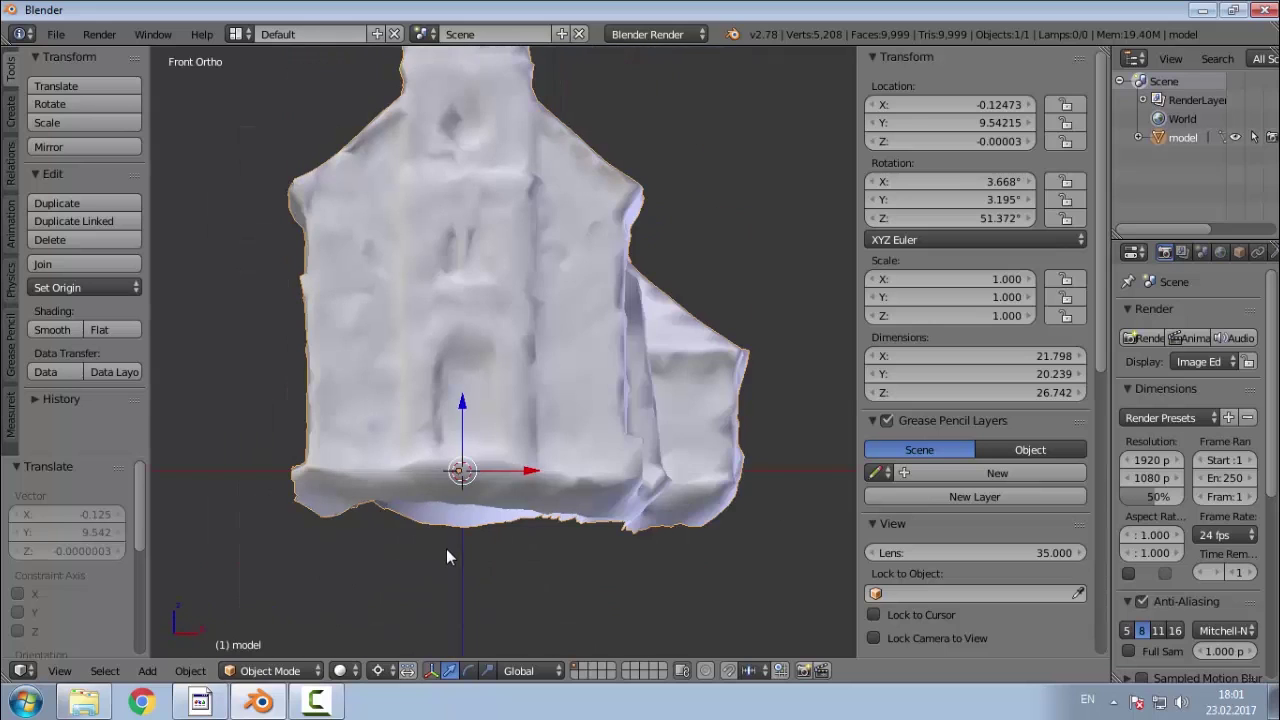
key("KP_7")
scroll(453, 560, "down", 3)
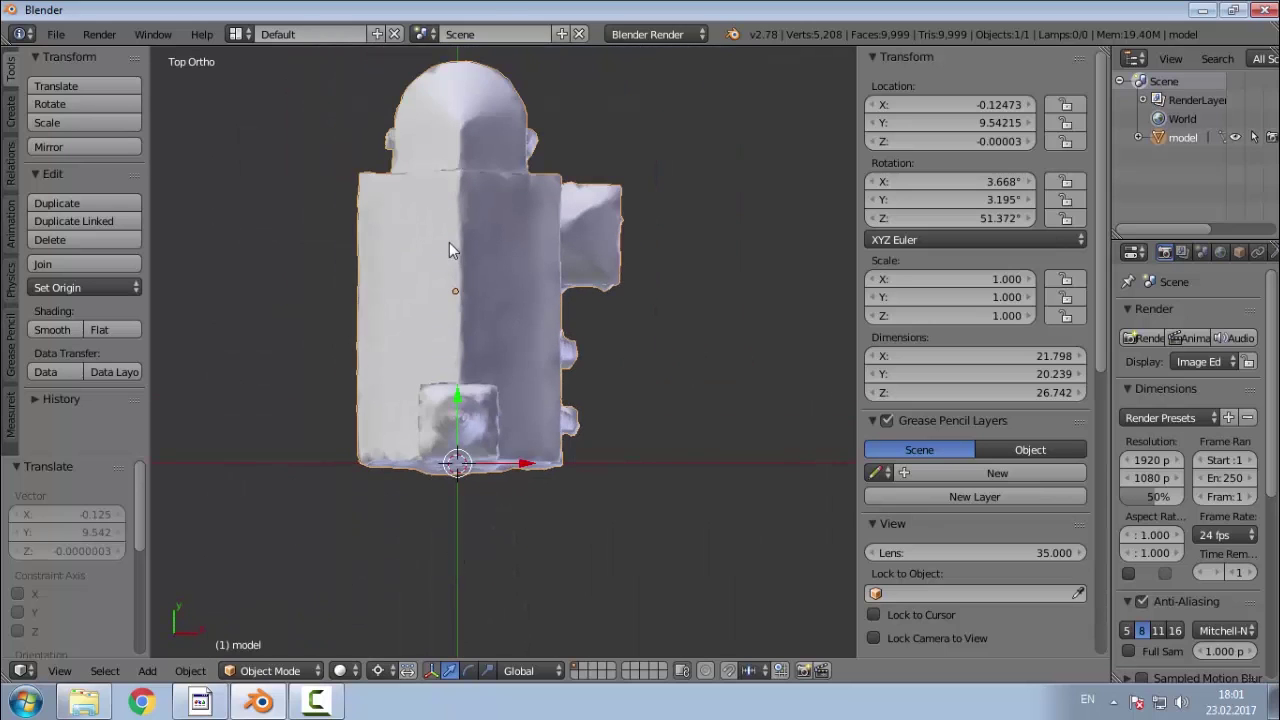
scroll(449, 242, "up", 2)
scroll(452, 600, "down", 2)
scroll(455, 600, "up", 2)
scroll(460, 599, "down", 2)
scroll(423, 195, "up", 2)
scroll(423, 200, "down", 2)
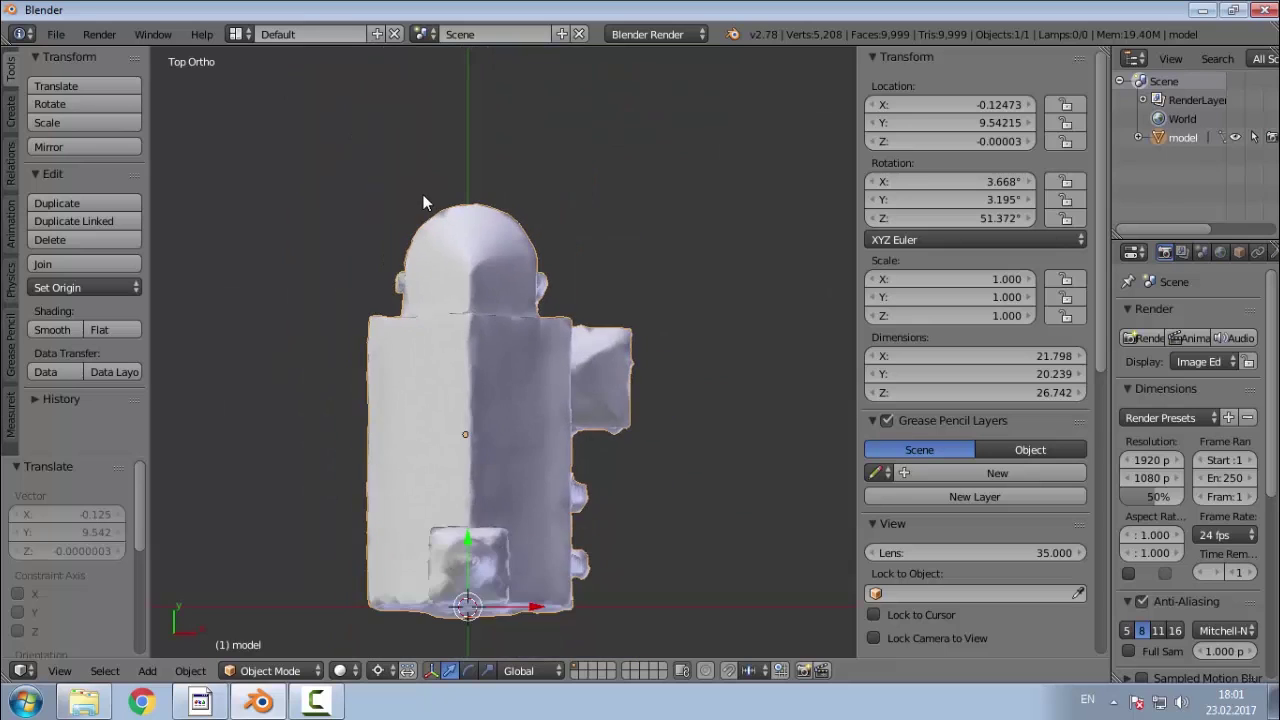
Step: Rotate the church about 1.38° in the side view to level it, and raise it about 0.361 along Z
key("KP_3")
scroll(484, 490, "up", 5)
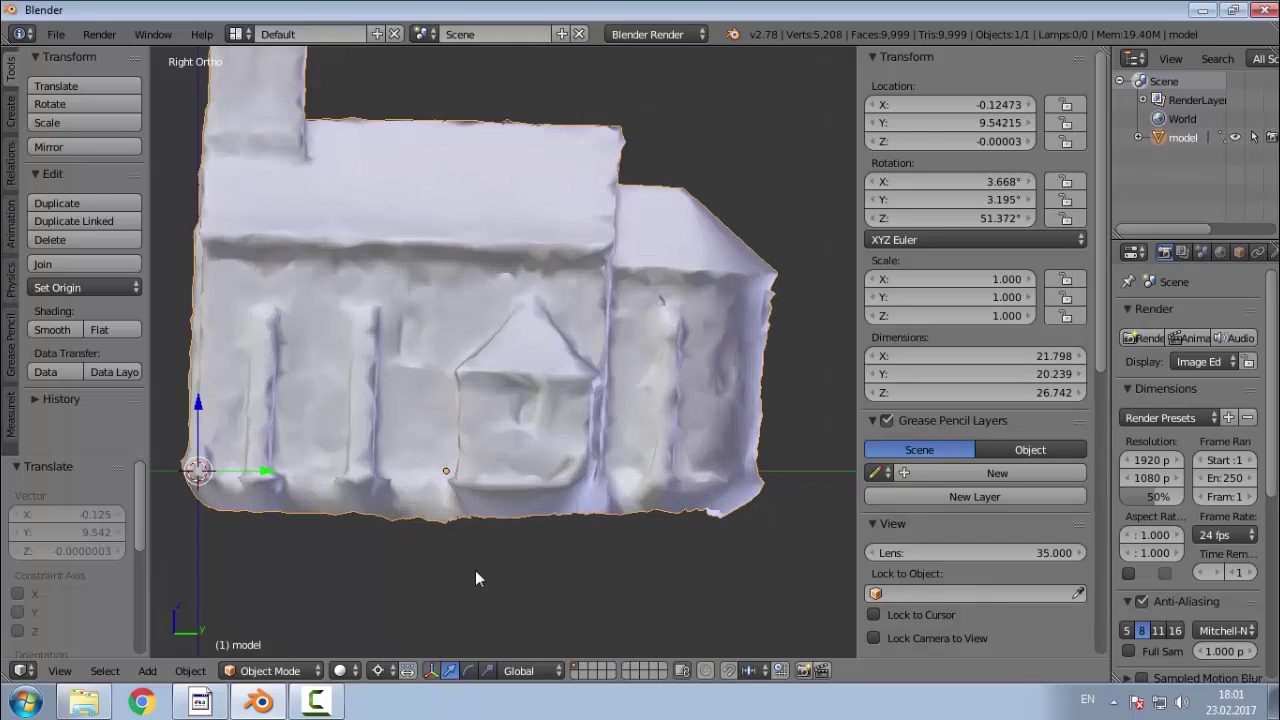
key("r")
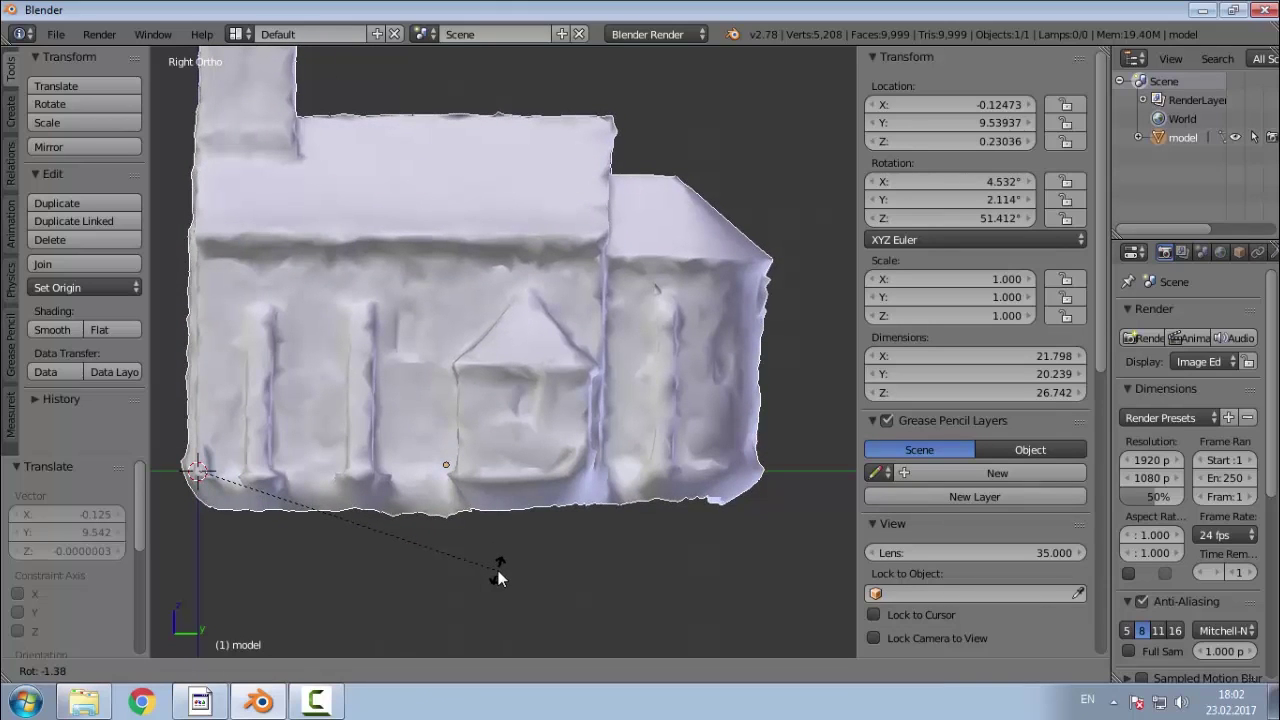
left_click(498, 570)
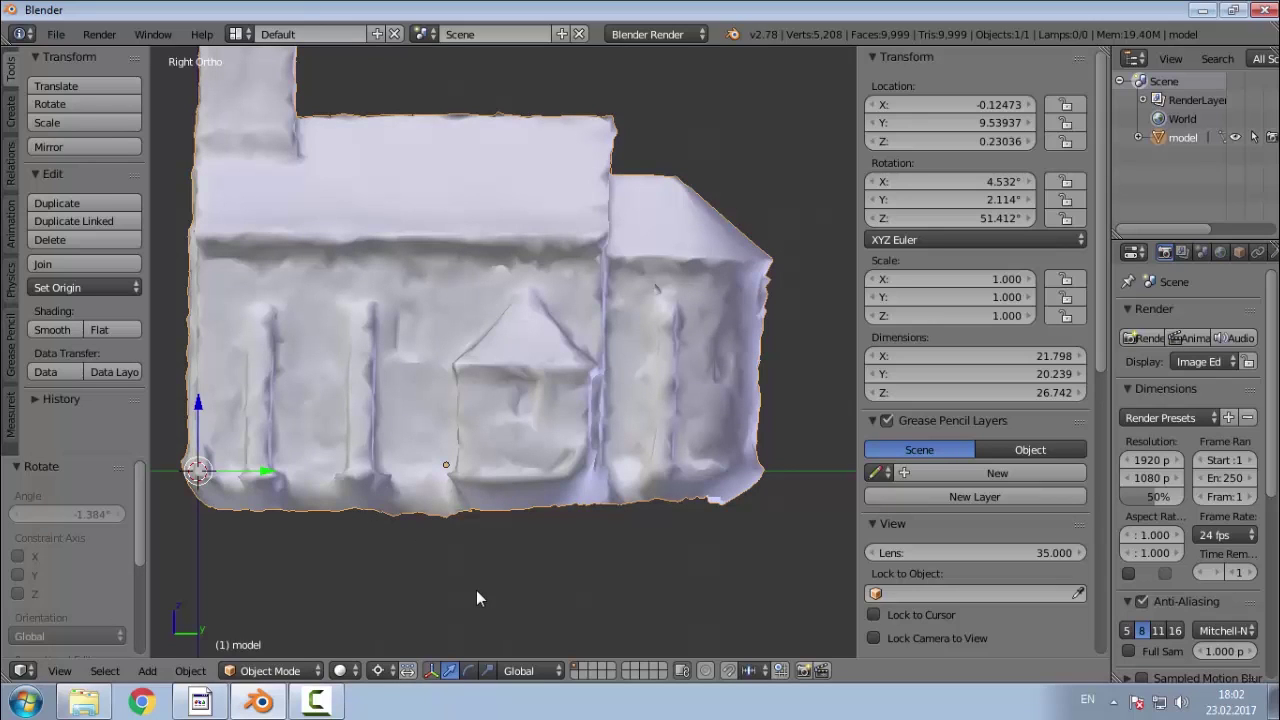
key("g")
key("z")
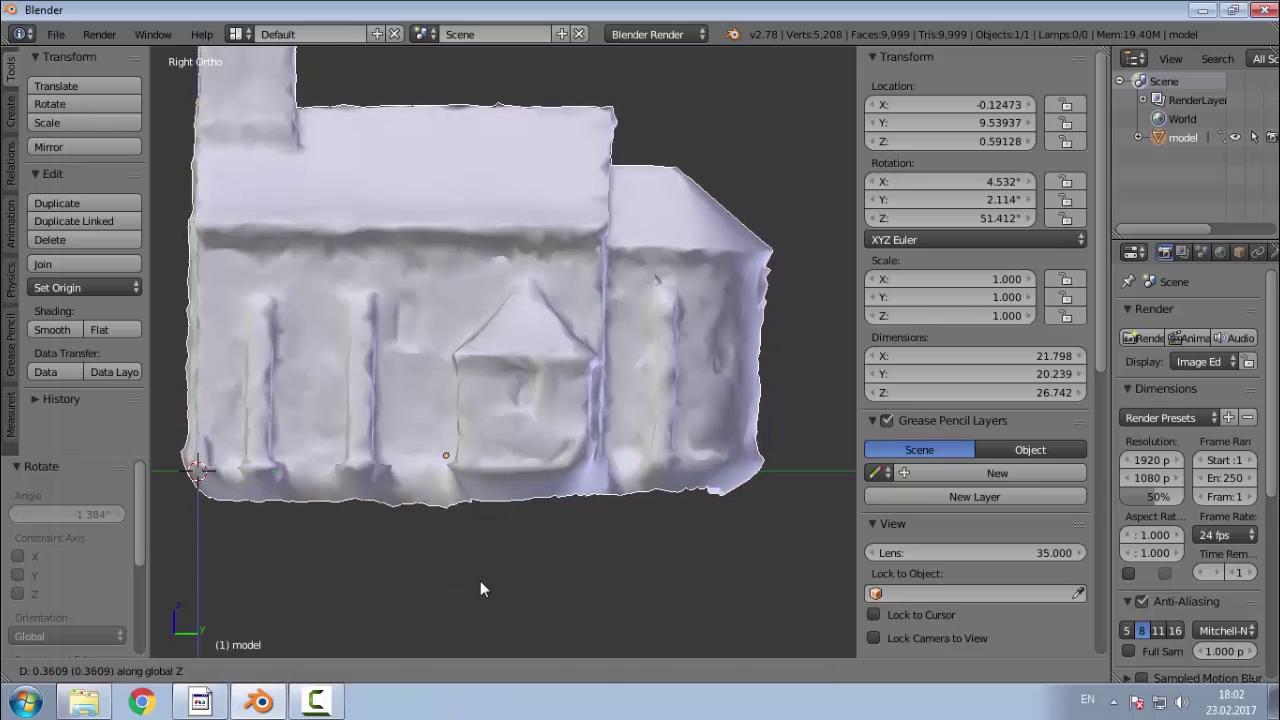
left_click(481, 583)
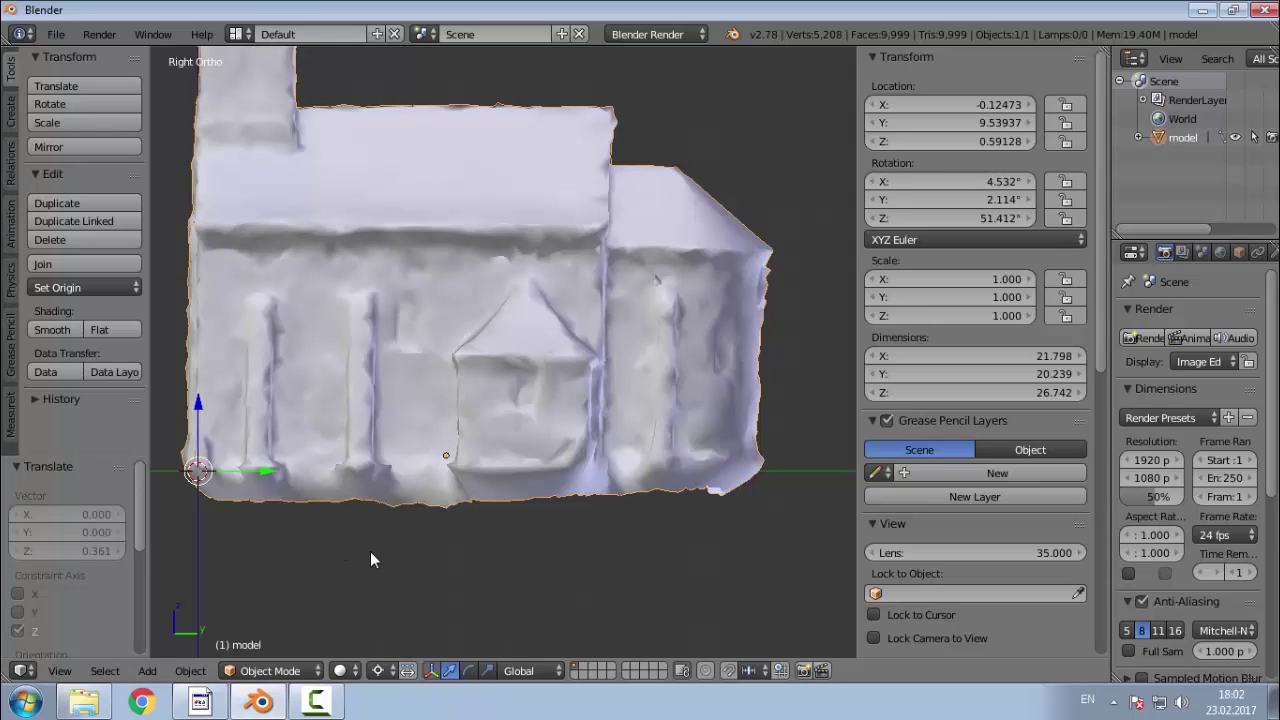
Step: Fine-tune the church's side-view tilt by about 0.34° and check its alignment from the front and top
key("r")
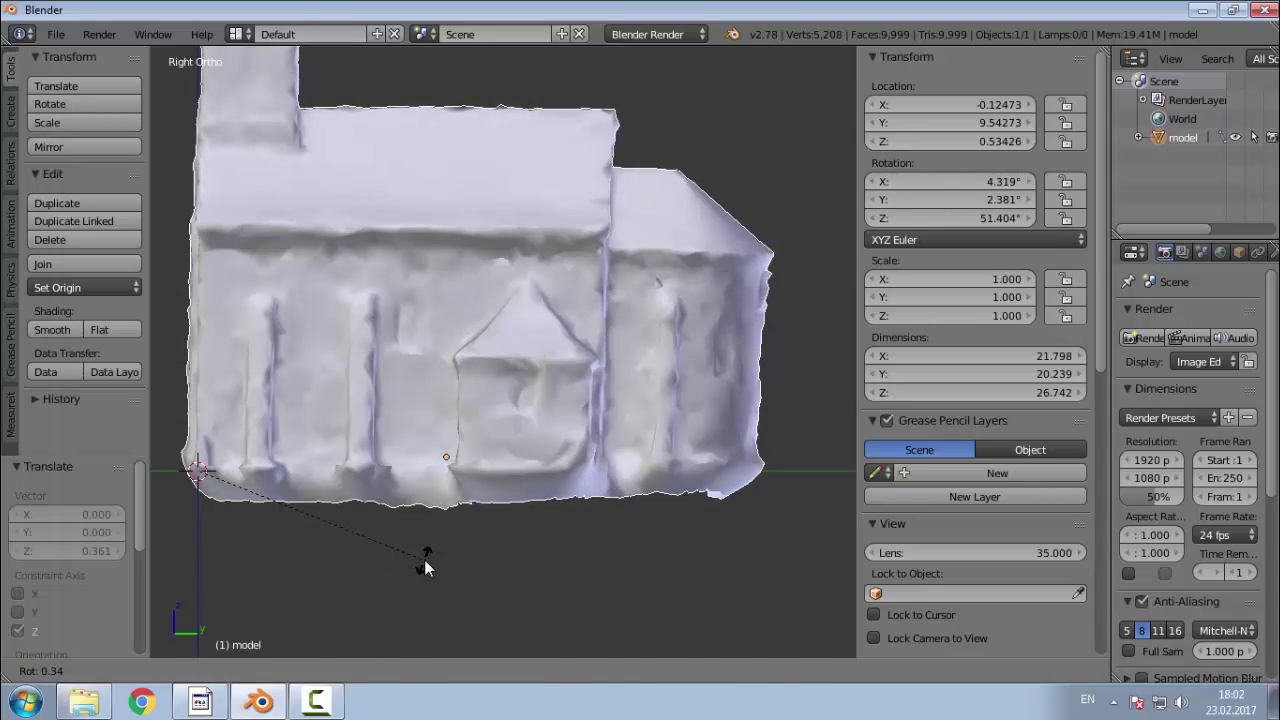
left_click(424, 559)
key("KP_1")
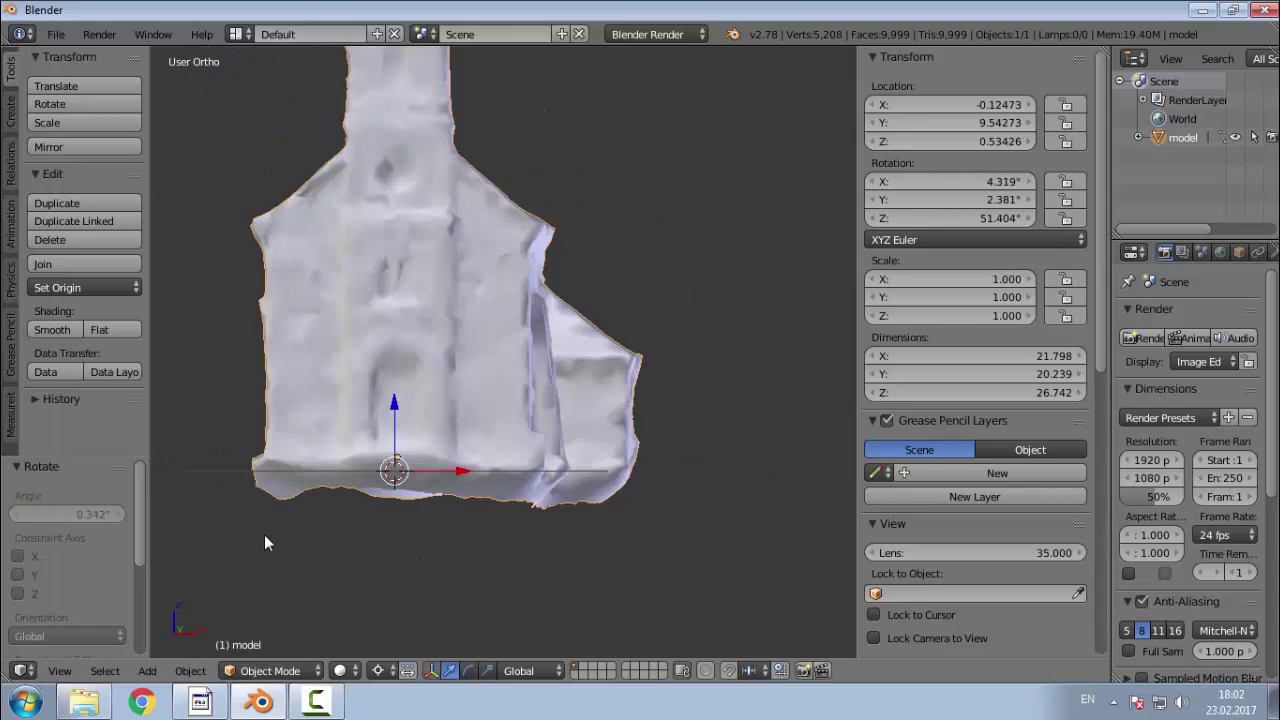
key("KP_7")
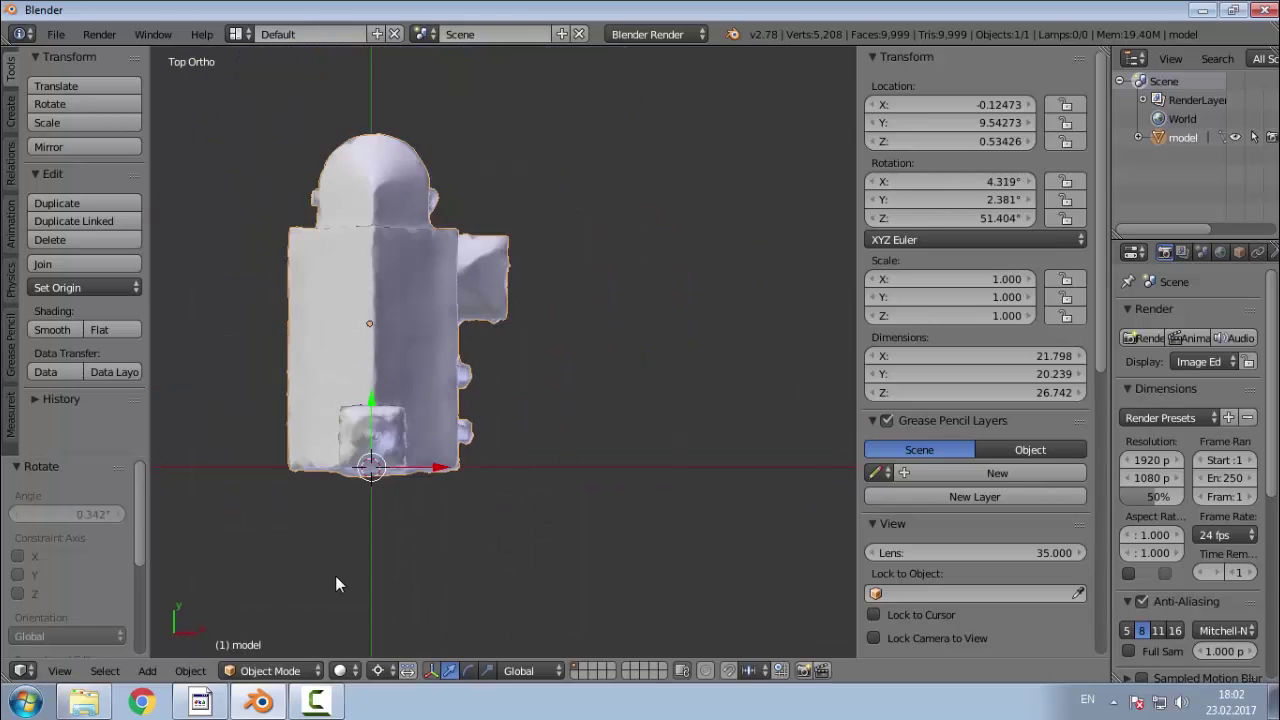
scroll(326, 214, "up", 3)
scroll(397, 340, "down", 2)
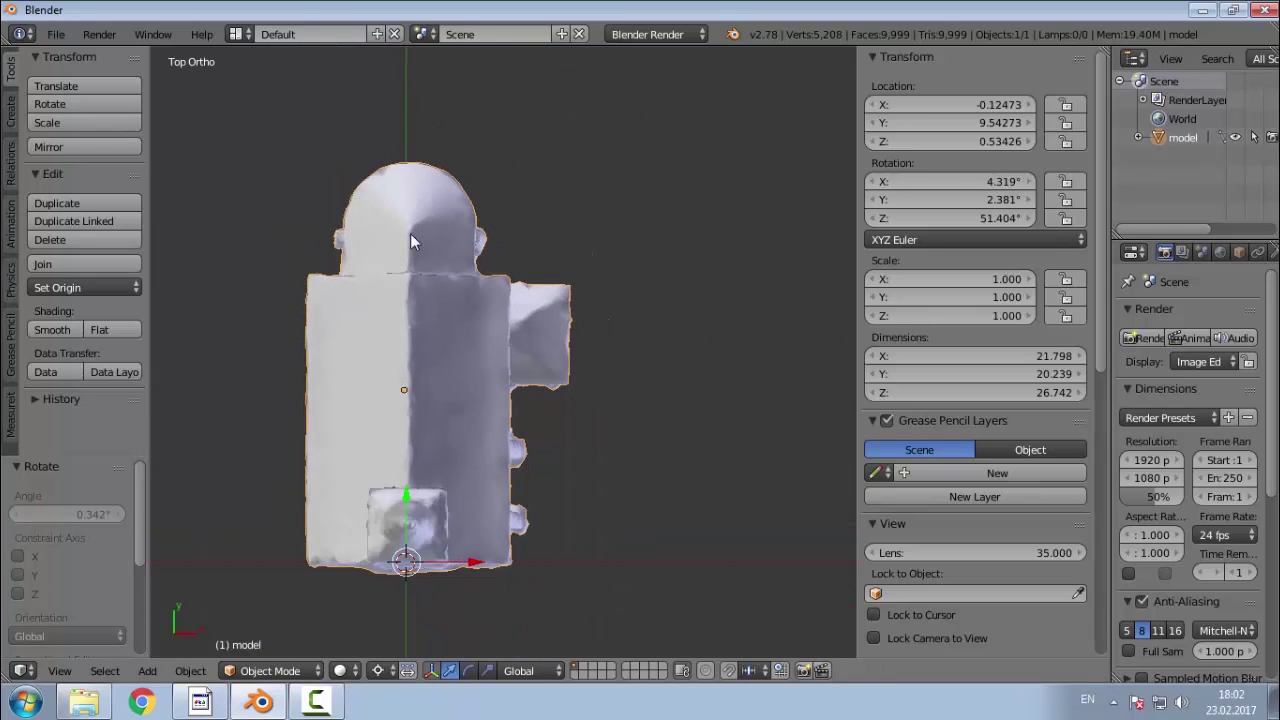
scroll(400, 593, "up", 2)
scroll(408, 603, "down", 1)
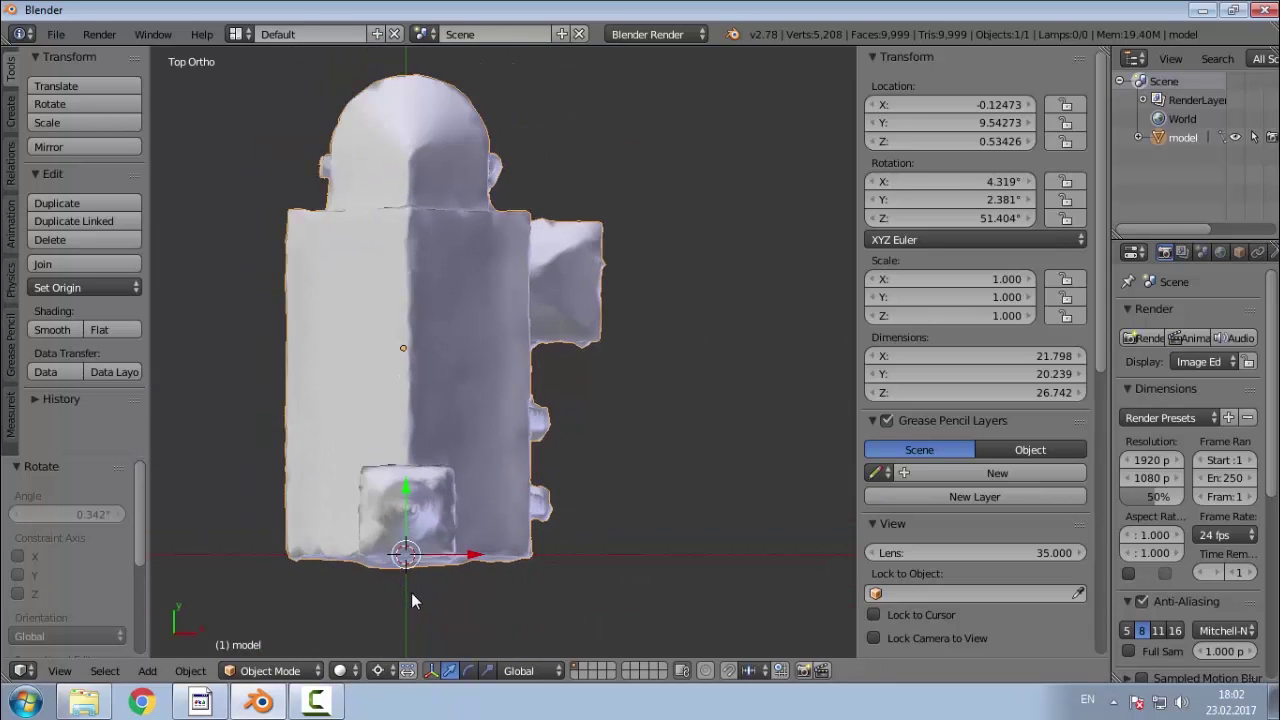
Step: Set the church model's origin to the 3D cursor and check it in a perspective-like angled view
left_click(192, 671)
mouse_move(307, 585)
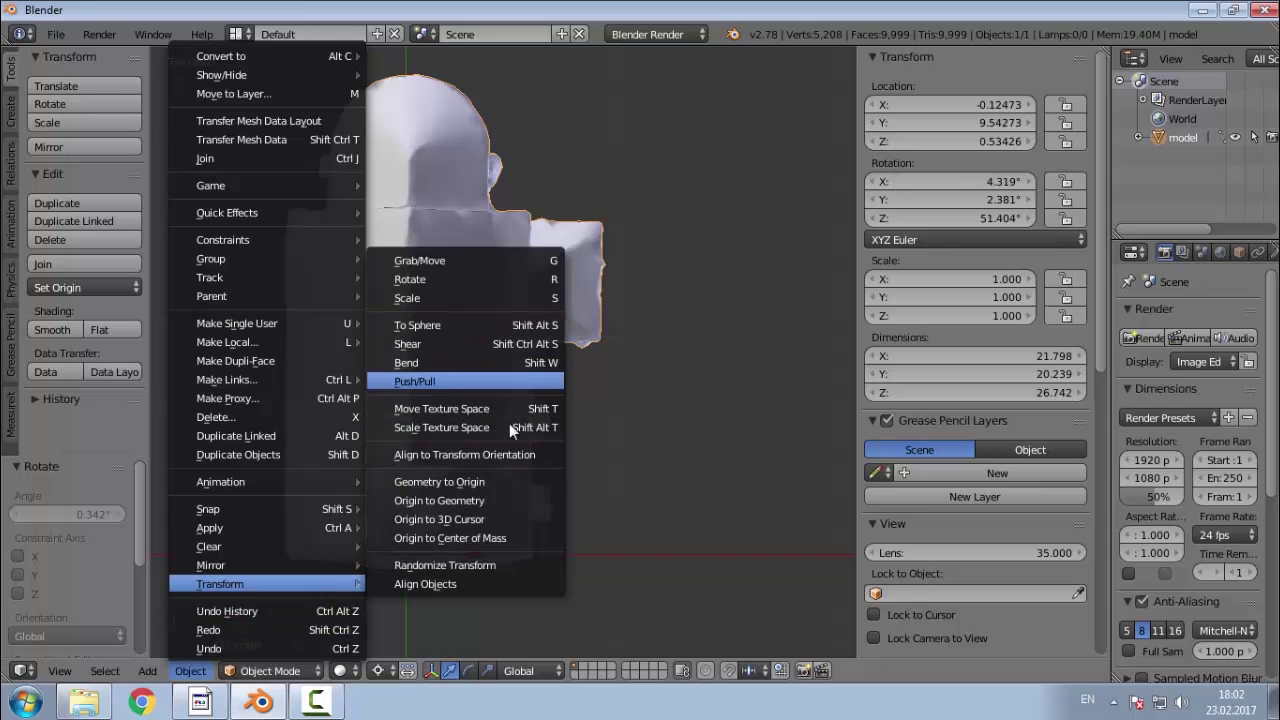
left_click(508, 522)
middle_click_drag(454, 628, 356, 470)
scroll(514, 415, "down", 3)
scroll(330, 558, "up", 3)
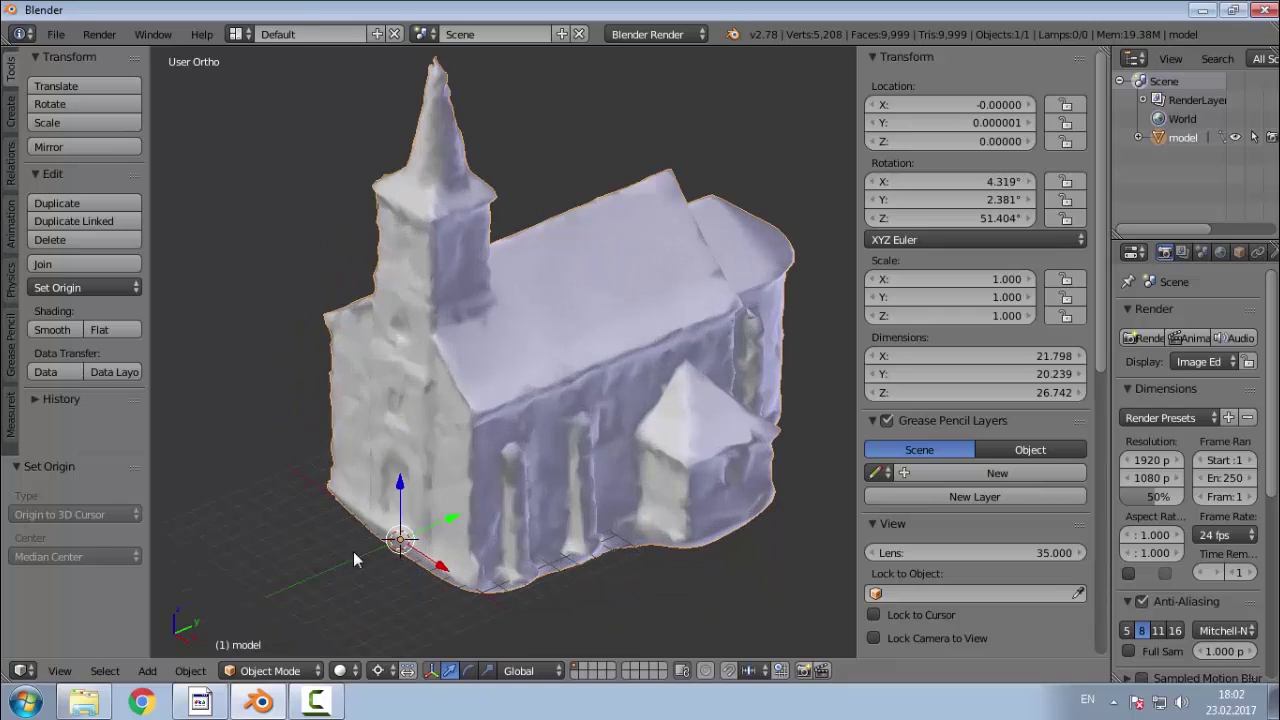
Step: Start saving the scene as a new Blender file and browse to the DATA_1 (D:) drive
left_click(55, 34)
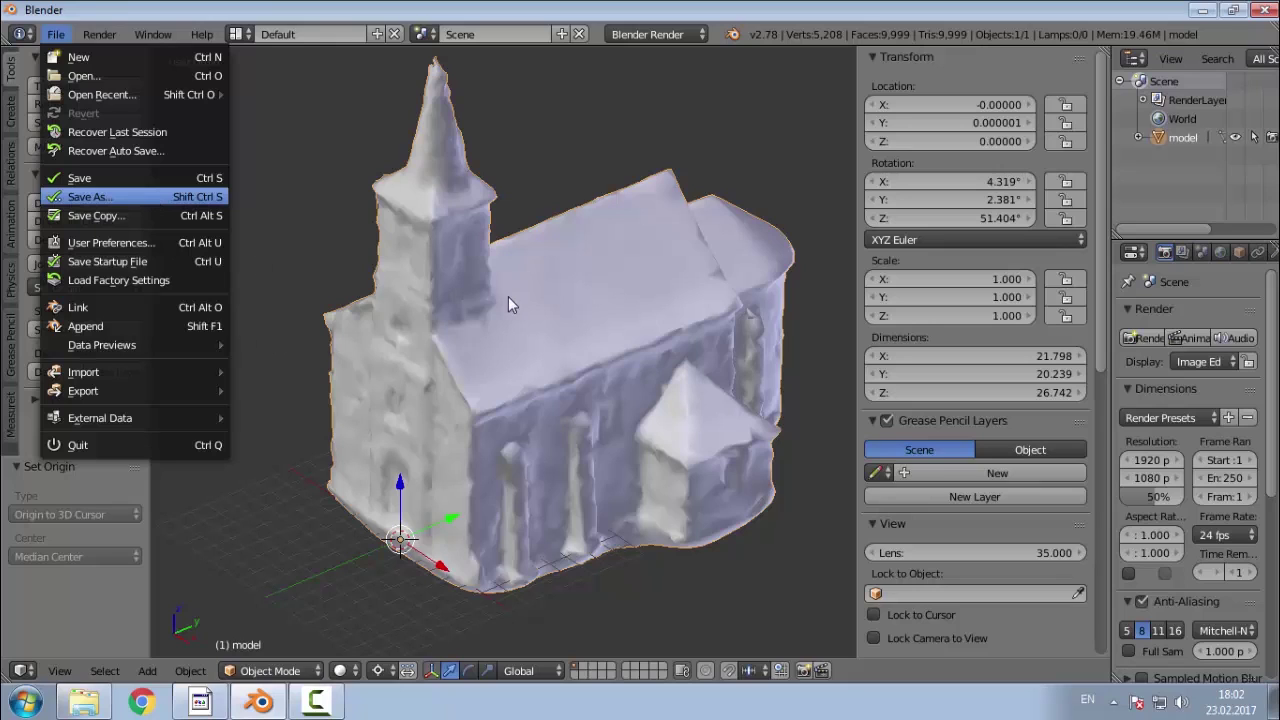
key("Return")
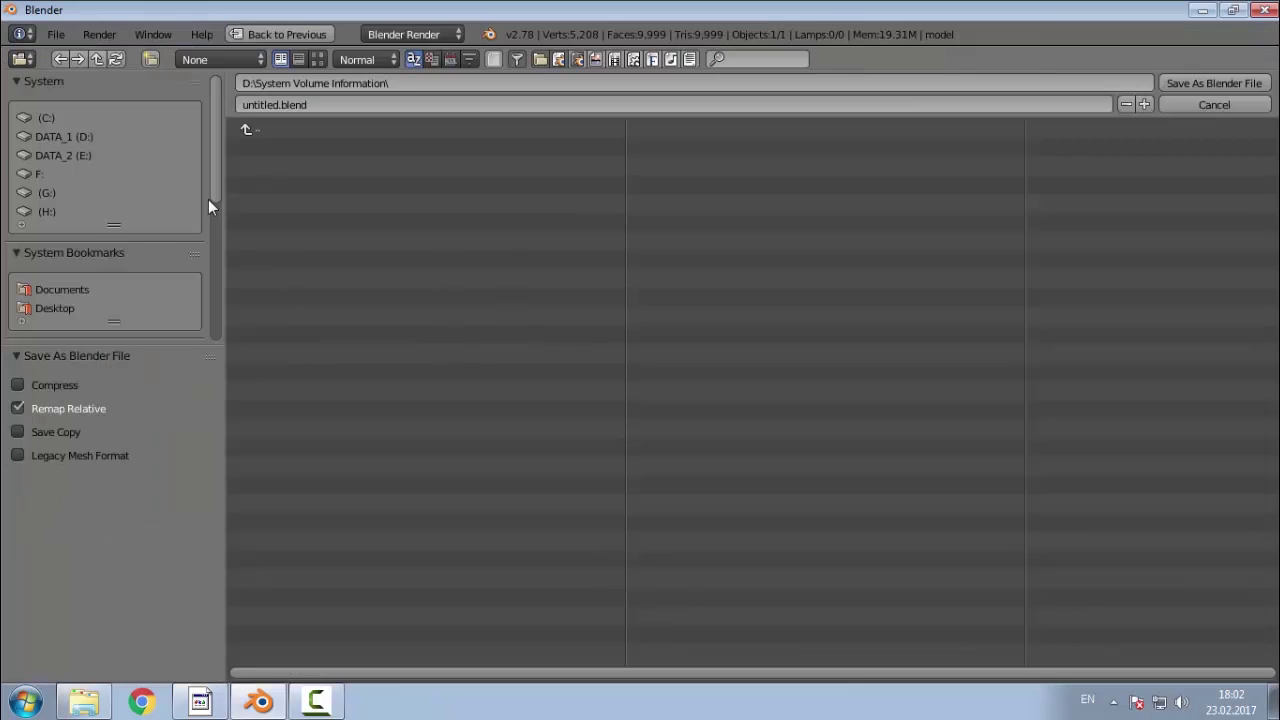
left_click(65, 140)
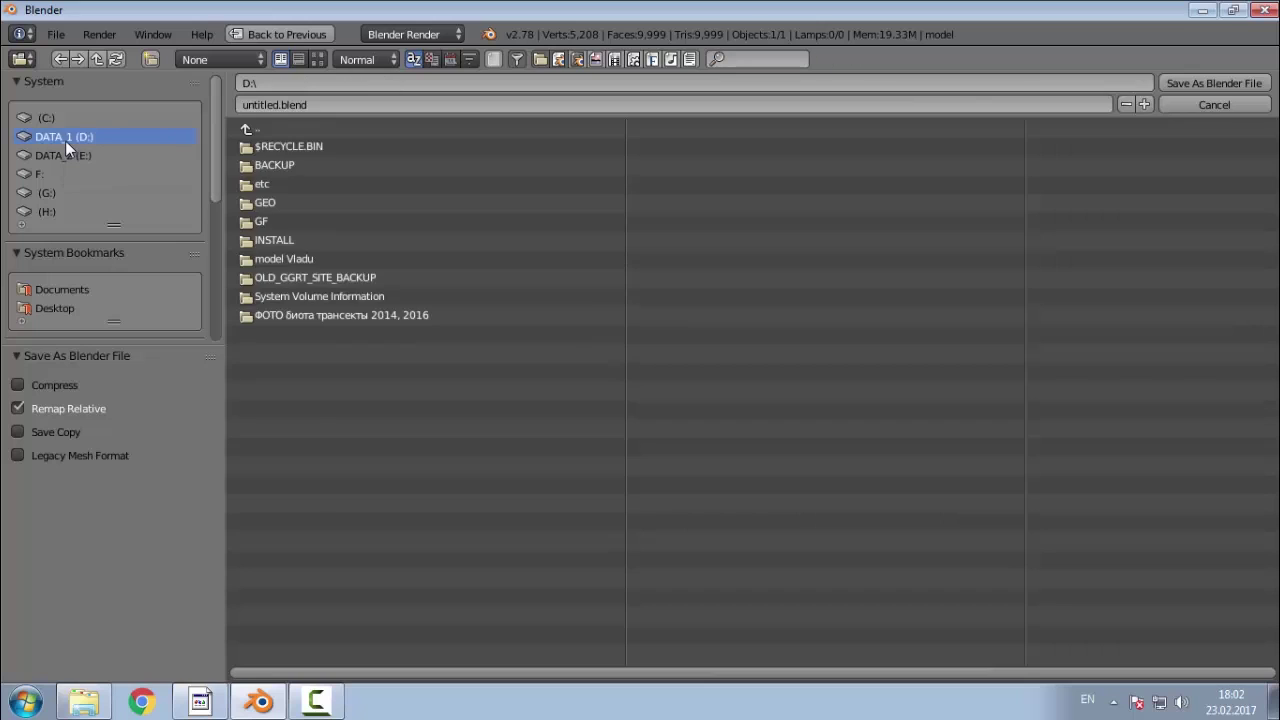
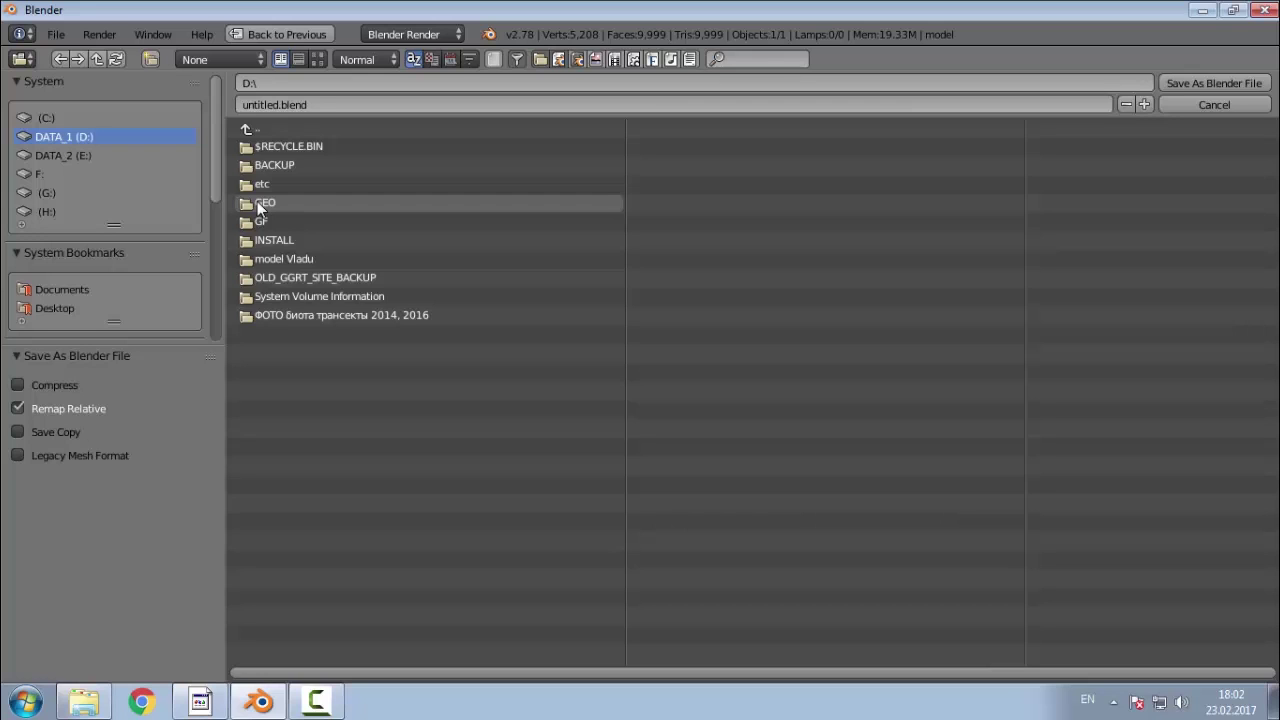
Step: View model.obj from the GF folder as text in Notepad++, declining the offered updates, and return to Blender's save dialog
left_click(84, 701)
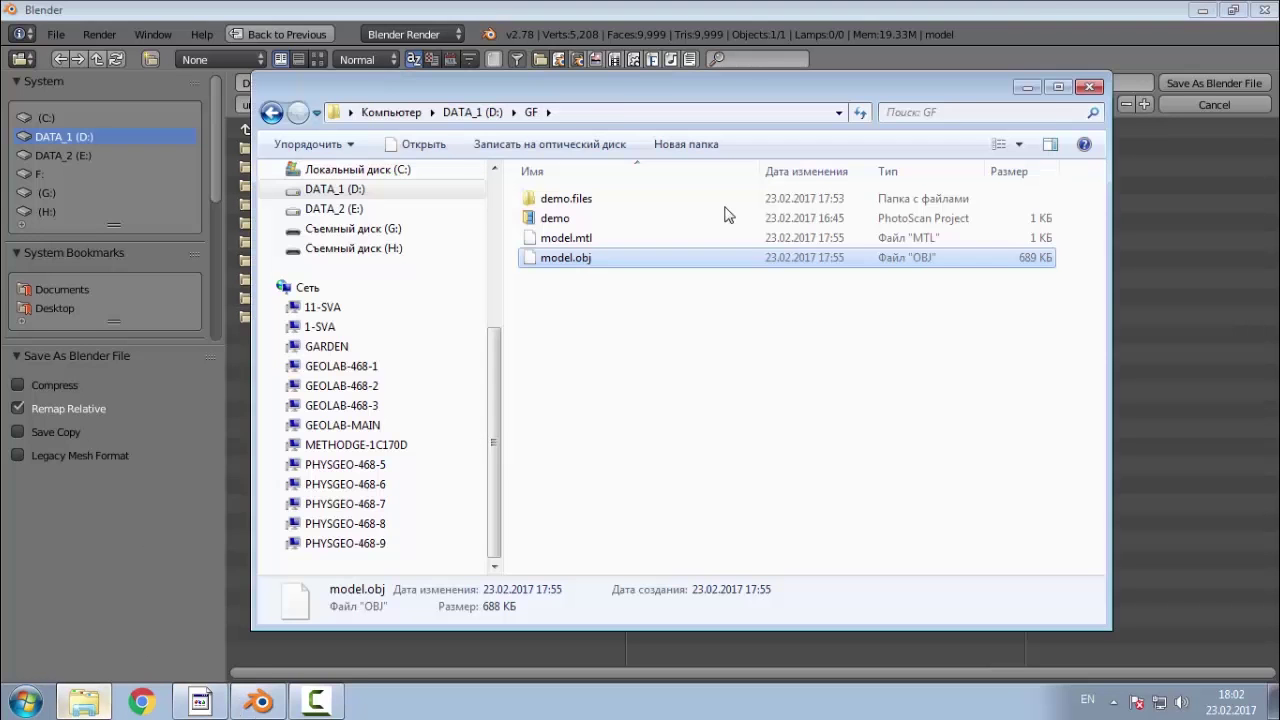
right_click(531, 257)
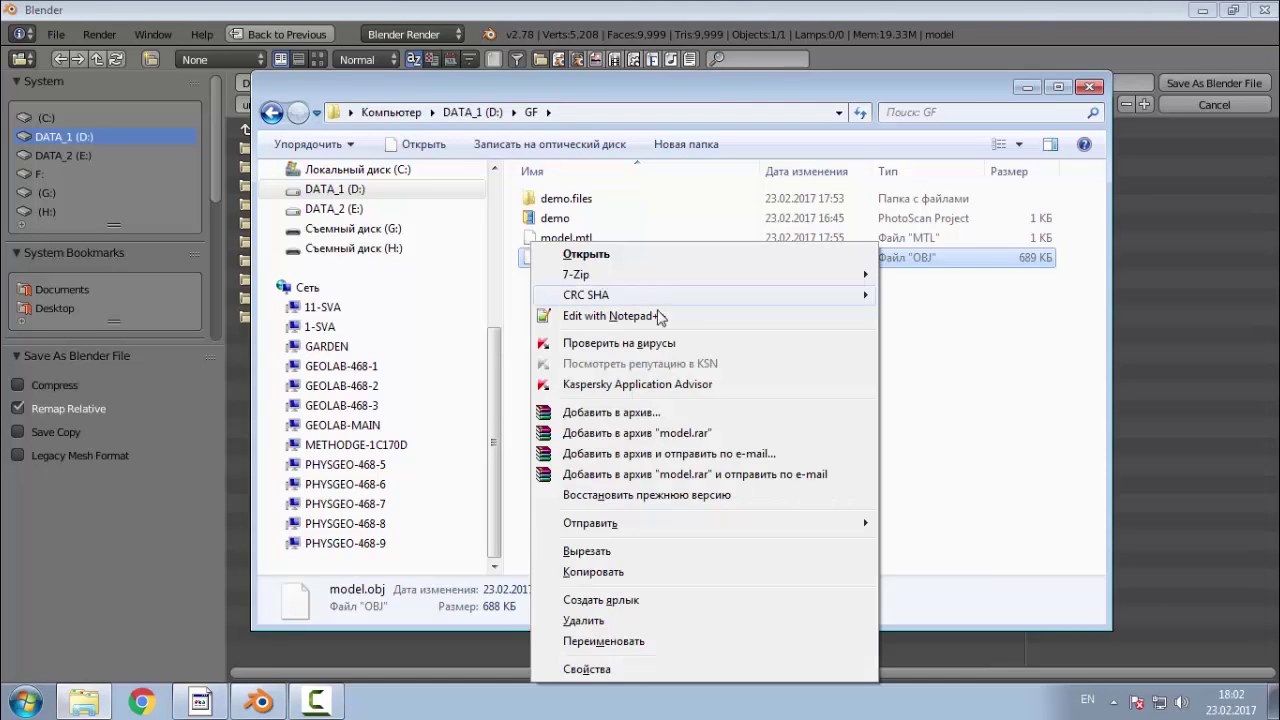
left_click(820, 316)
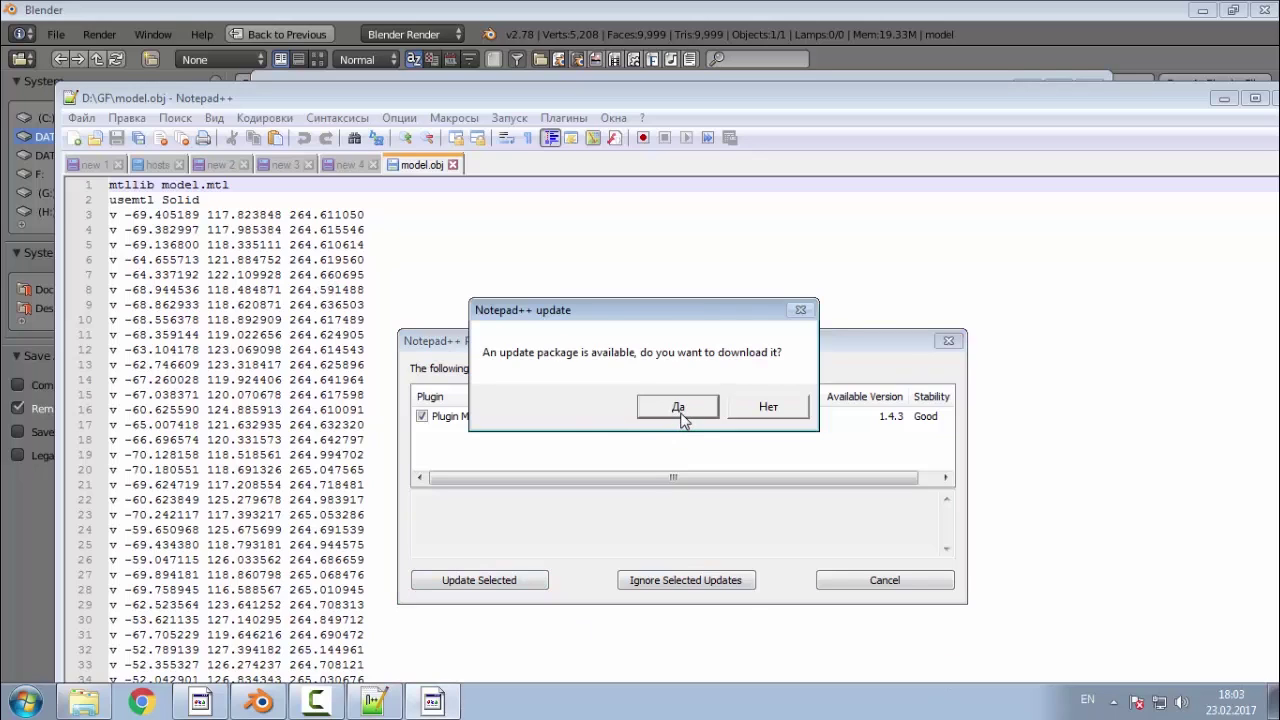
left_click(768, 406)
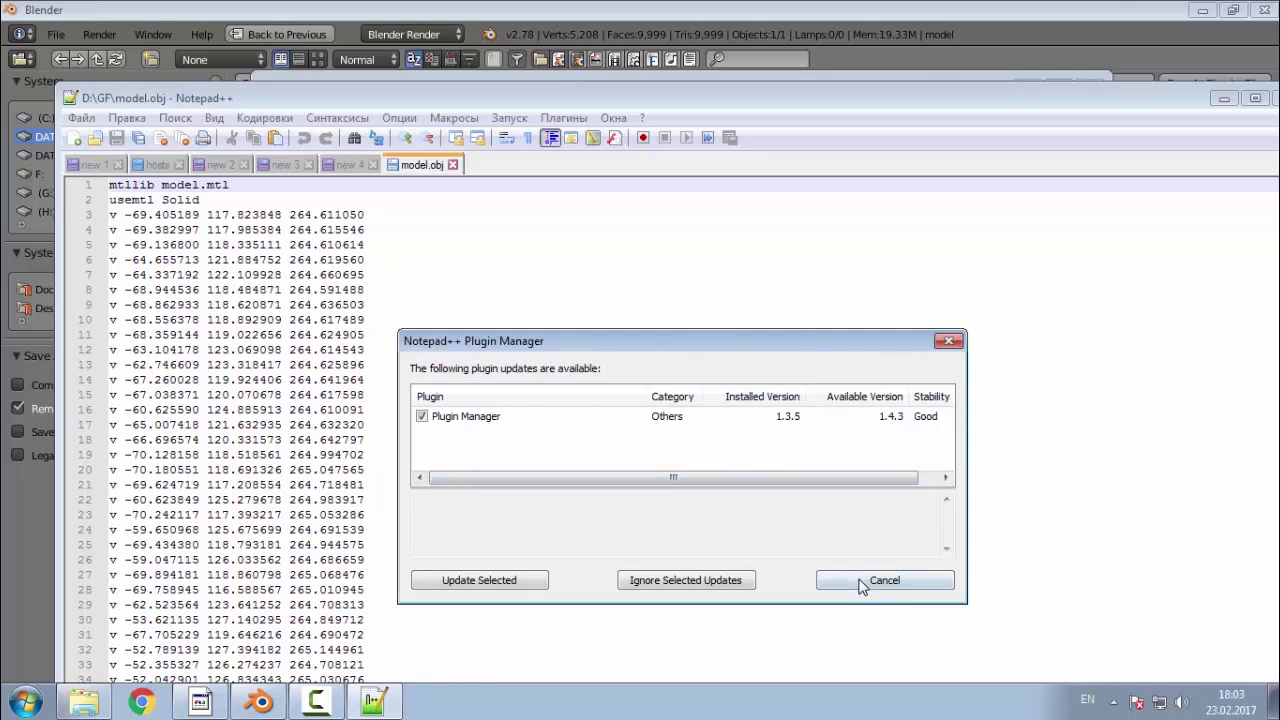
left_click(864, 582)
left_click_drag(906, 98, 782, 94)
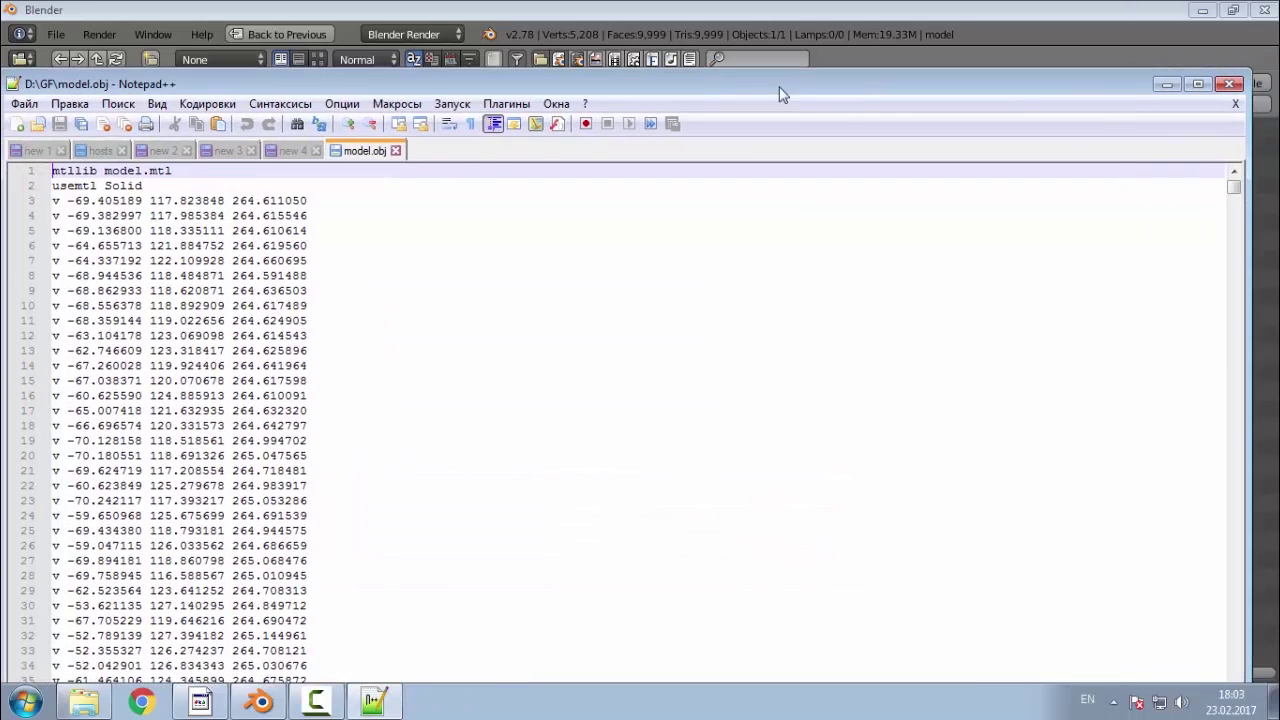
left_click(396, 151)
left_click(1167, 85)
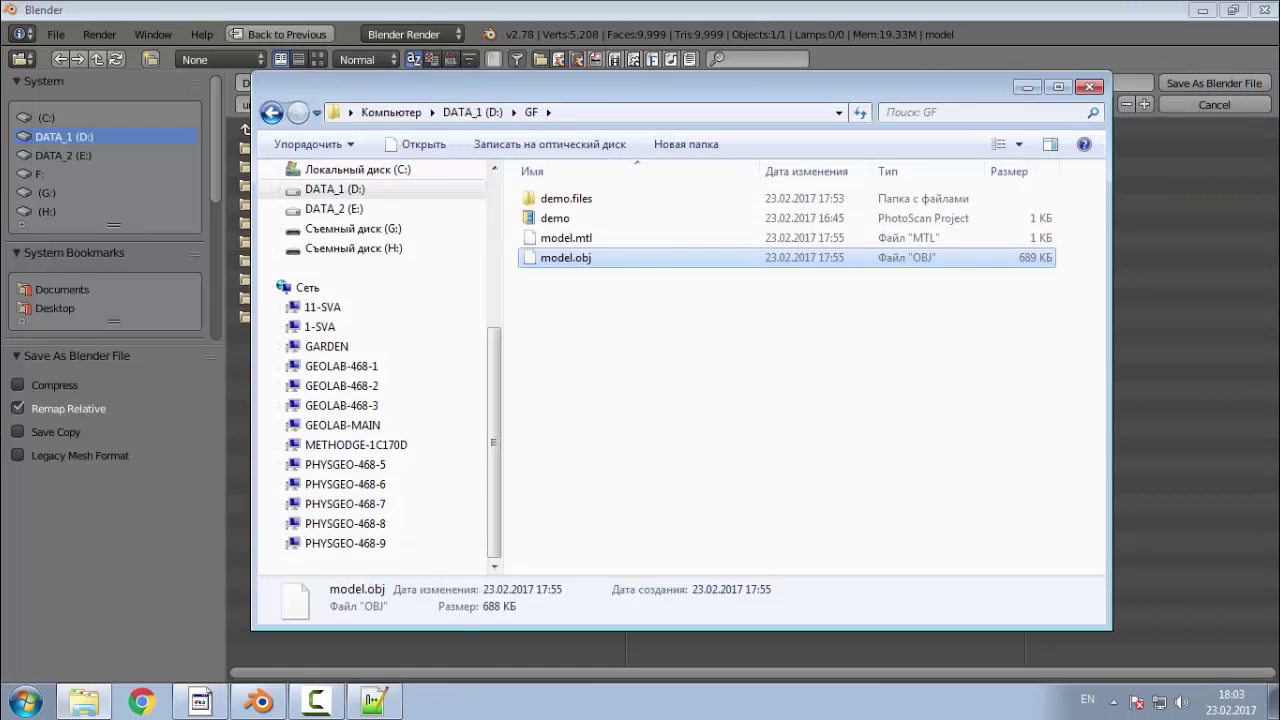
left_click(1027, 87)
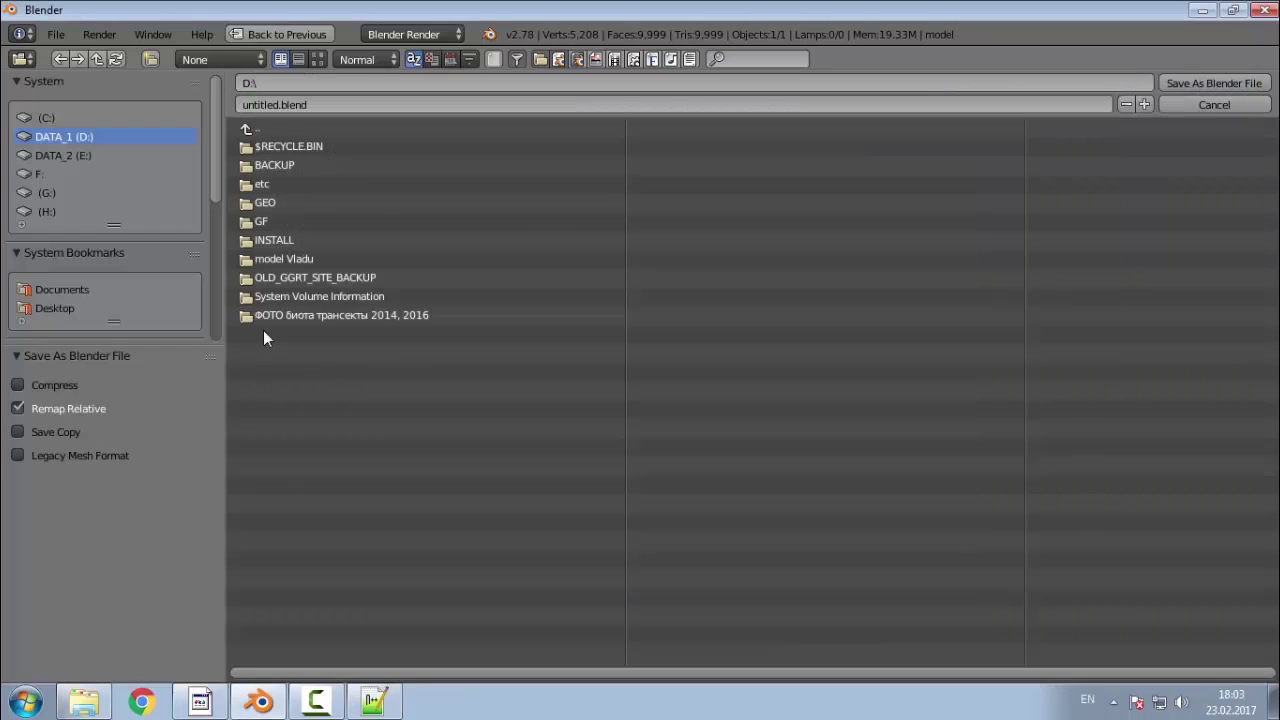
Step: Save the scene as untitled.blend in the D:\GF folder
left_click(284, 224)
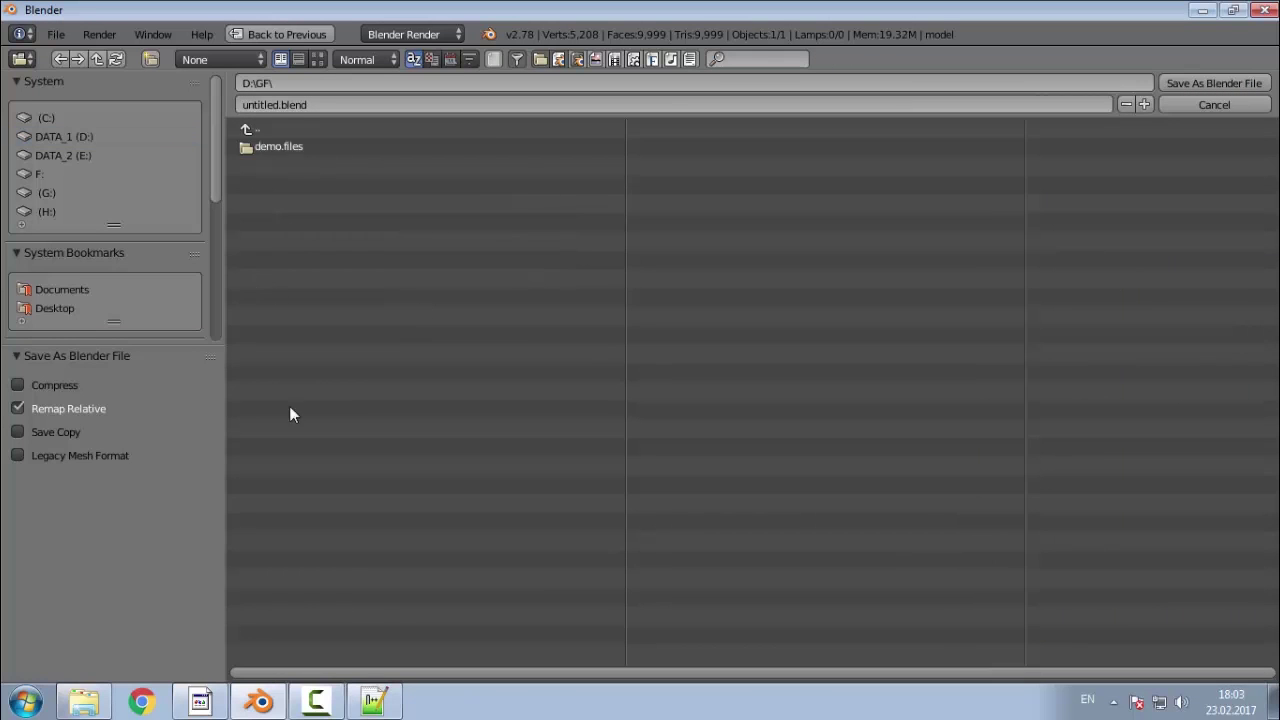
left_click(1186, 86)
scroll(539, 447, "down", 2)
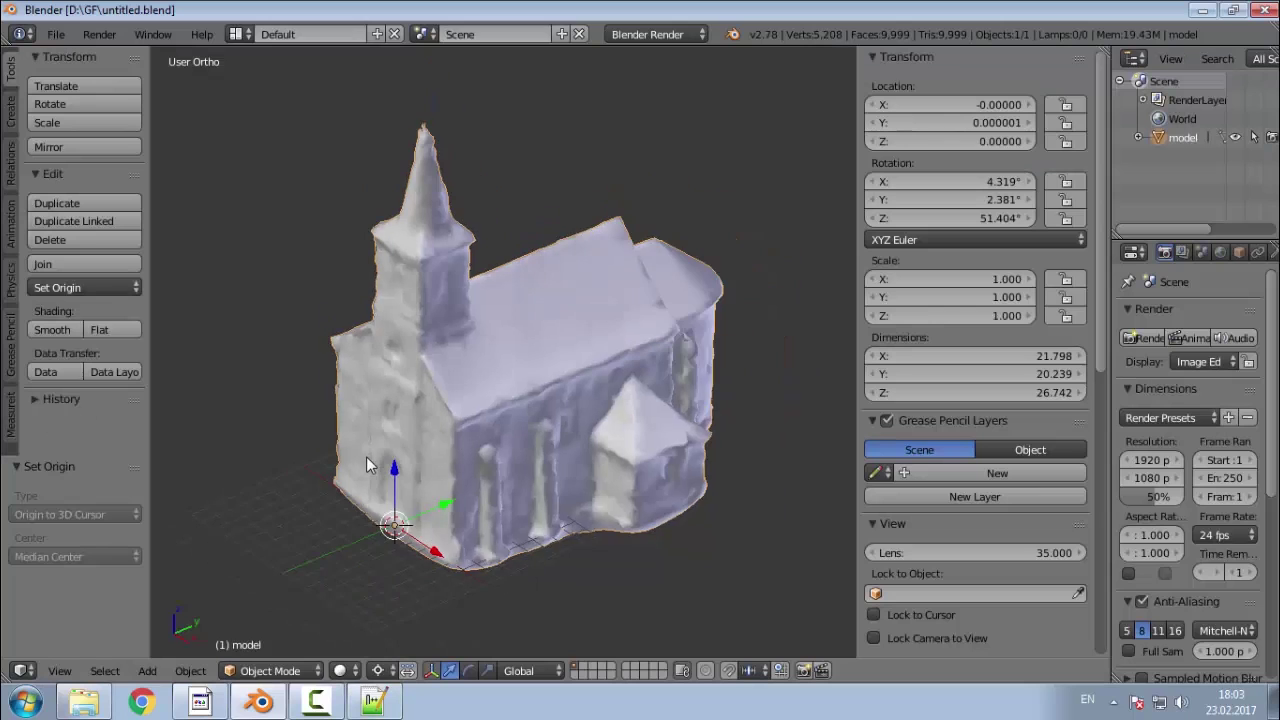
Step: Switch the church model to Edit Mode and examine its mesh along the base, side wall and facade
middle_click_drag(483, 487, 424, 497)
scroll(424, 497, "up", 5)
scroll(481, 540, "down", 3)
key("Tab")
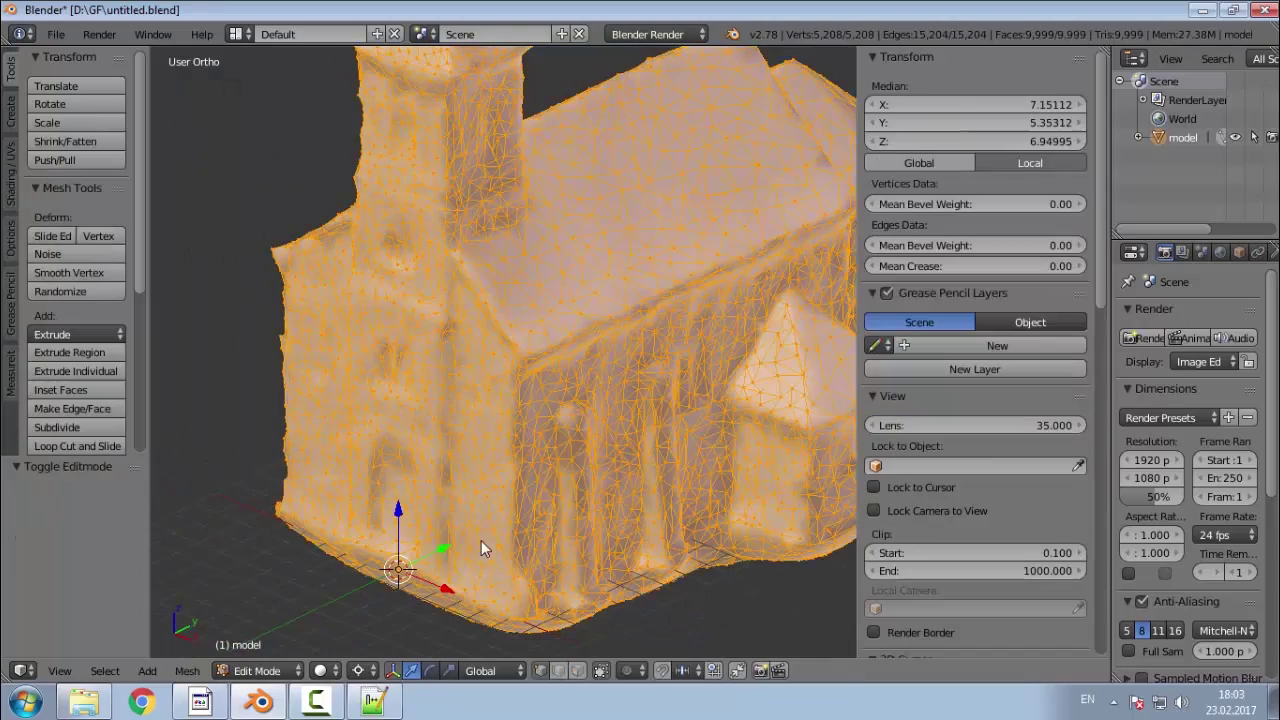
scroll(481, 540, "up", 6)
middle_click_drag(380, 540, 524, 494)
middle_click_drag(413, 479, 583, 487)
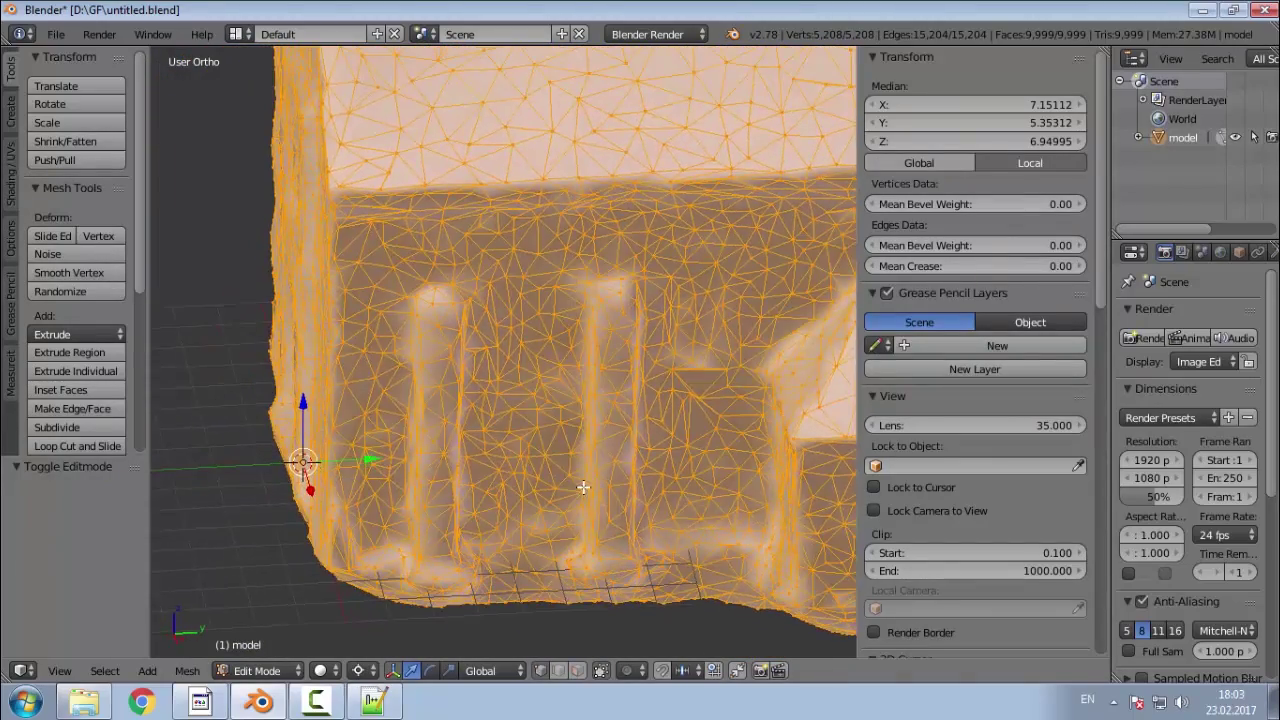
scroll(443, 406, "up", 4)
scroll(469, 483, "down", 5)
middle_click_drag(400, 461, 593, 460)
scroll(593, 460, "down", 3)
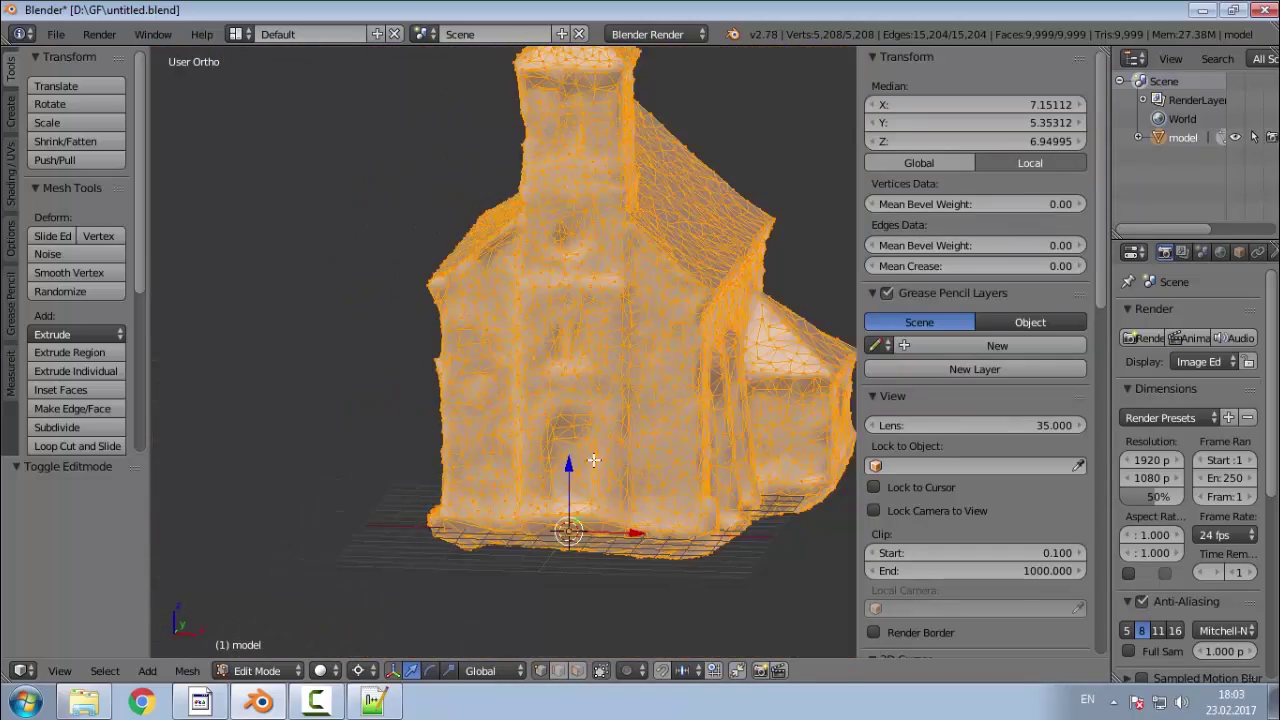
Step: Inspect the church mesh around its facade and base, and return the model to Object Mode
scroll(593, 460, "up", 3)
middle_click_drag(563, 509, 650, 500)
middle_click_drag(456, 451, 700, 434)
middle_click_drag(367, 406, 560, 480)
scroll(496, 508, "down", 4)
key("Tab")
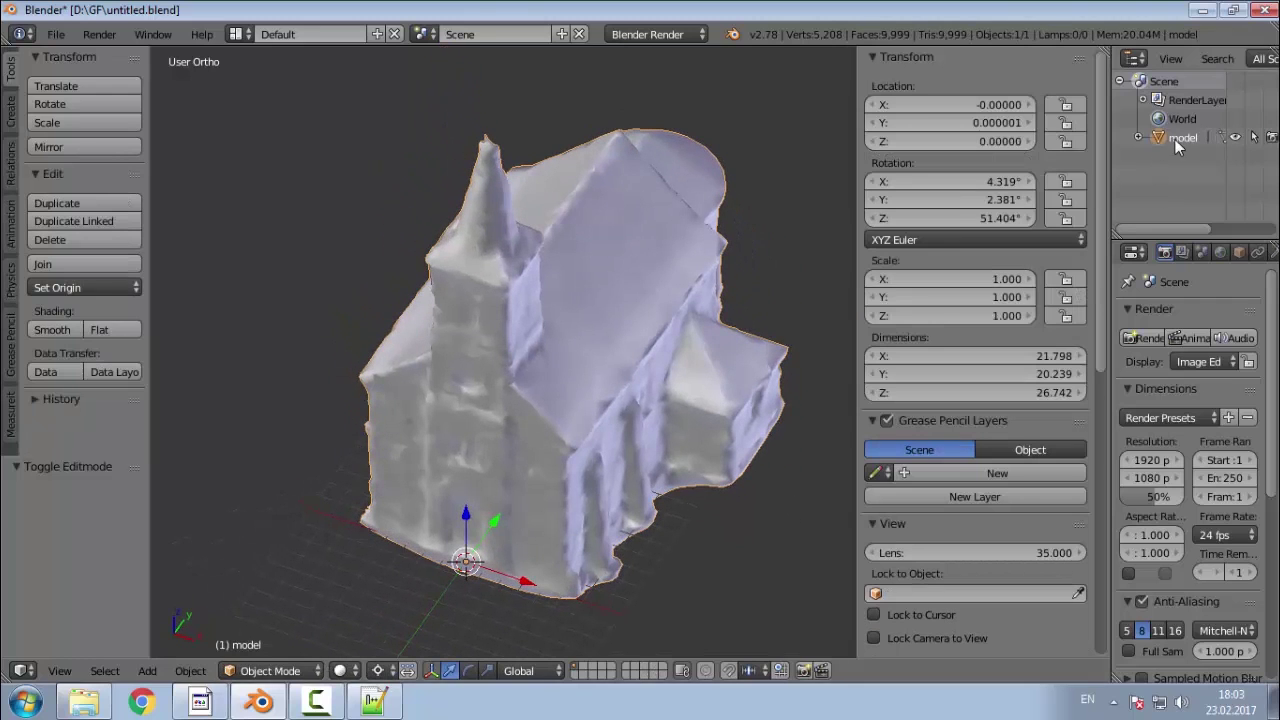
Step: Add a cube mesh to the scene and bring it into close view at the church's base
left_click(189, 671)
mouse_move(150, 676)
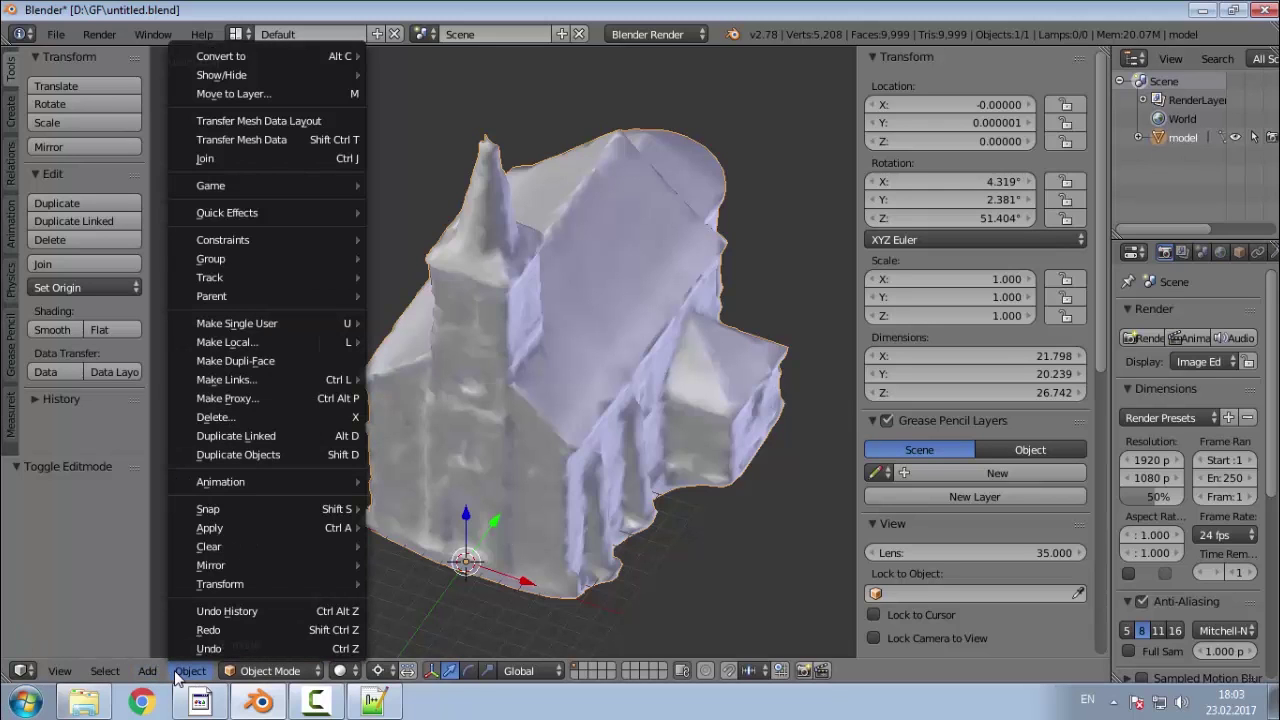
left_click(182, 674)
mouse_move(153, 677)
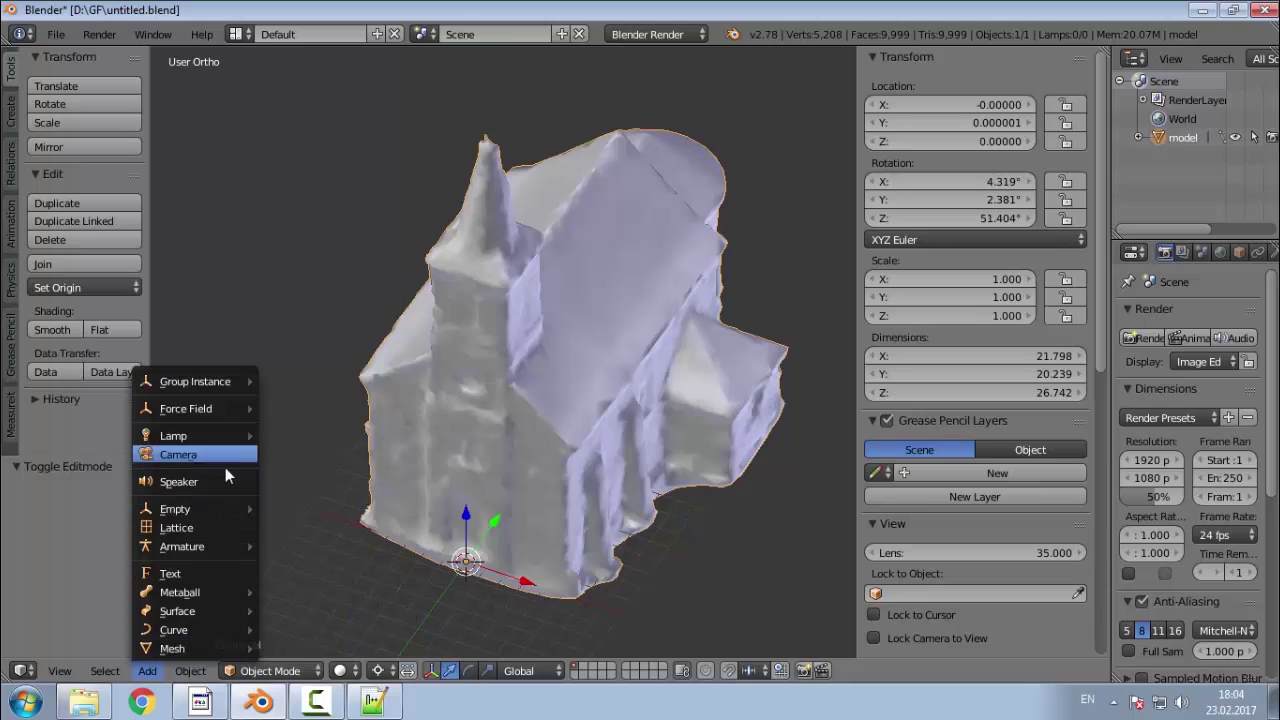
key("shift+a")
mouse_move(385, 388)
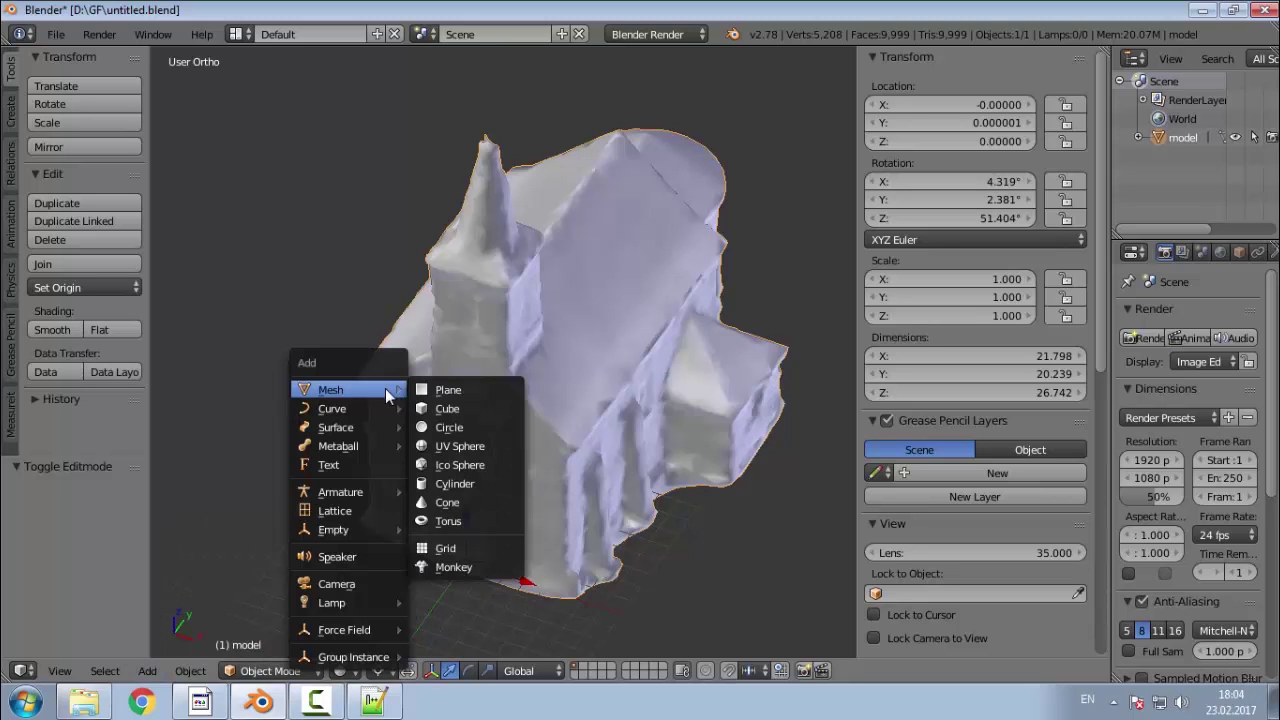
left_click(515, 411)
middle_click_drag(418, 593, 467, 535)
scroll(439, 605, "up", 5)
middle_click_drag(487, 487, 470, 460)
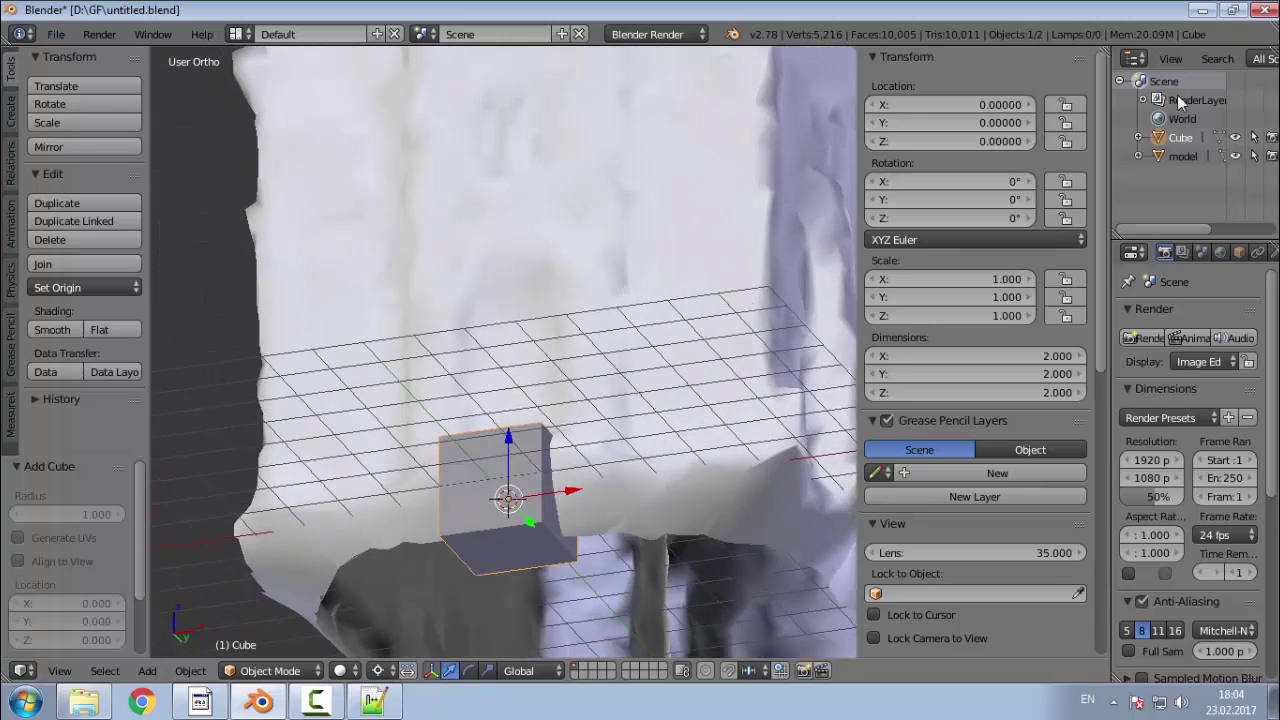
Step: Hide the church model briefly to view the cube on its own, and show the model again
left_click(1236, 156)
middle_click_drag(559, 438, 660, 500)
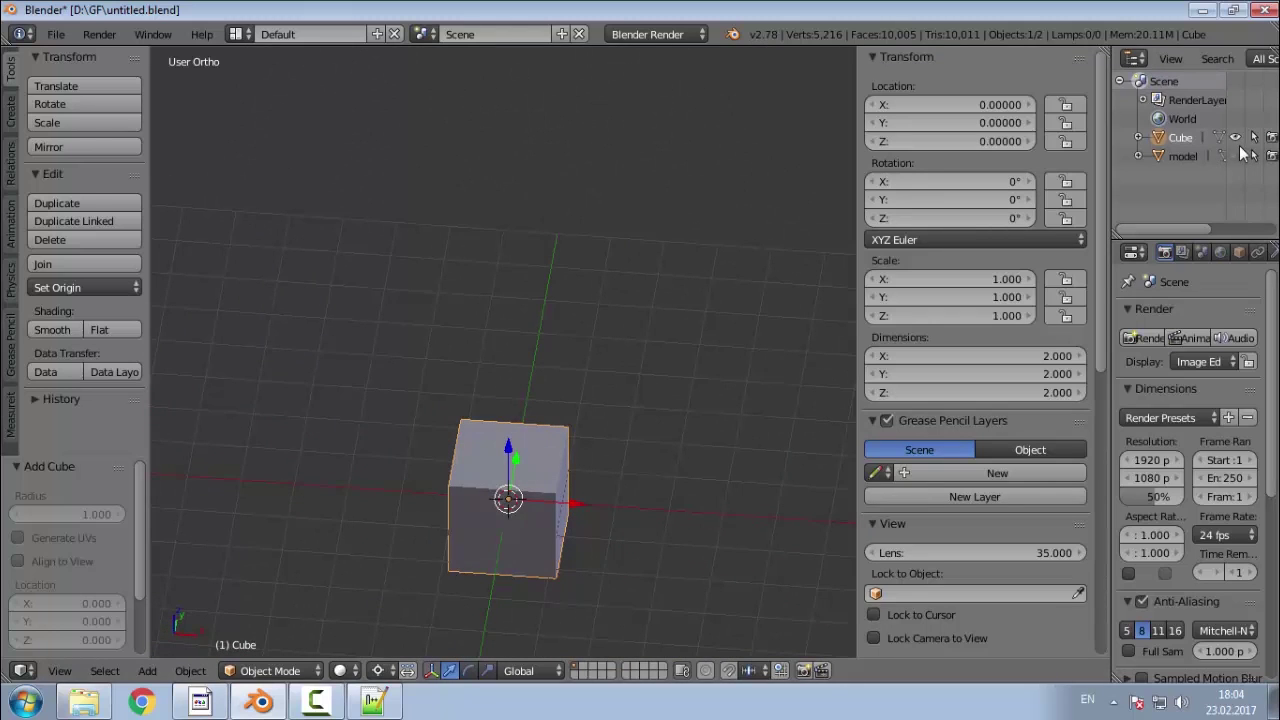
left_click(1236, 156)
middle_click_drag(724, 421, 700, 382)
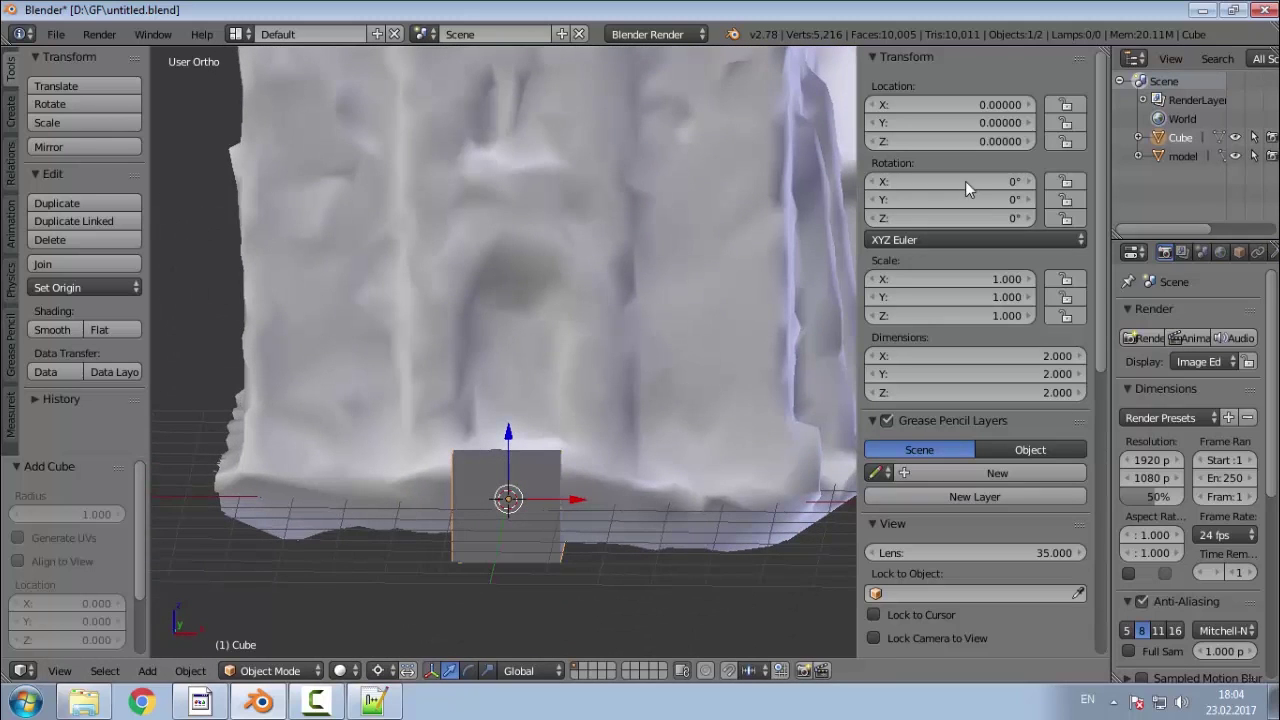
Step: Try the cube's X location at 1 and set it to -1 instead
left_click(1004, 113)
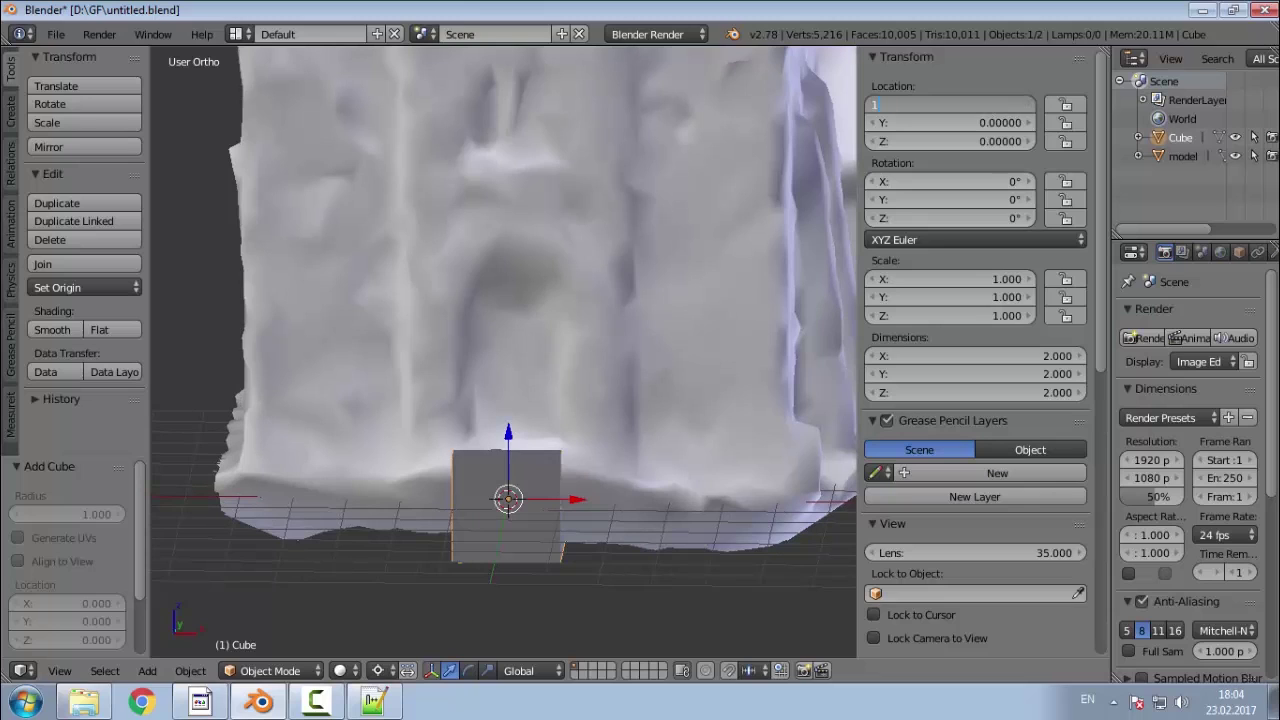
key("Return")
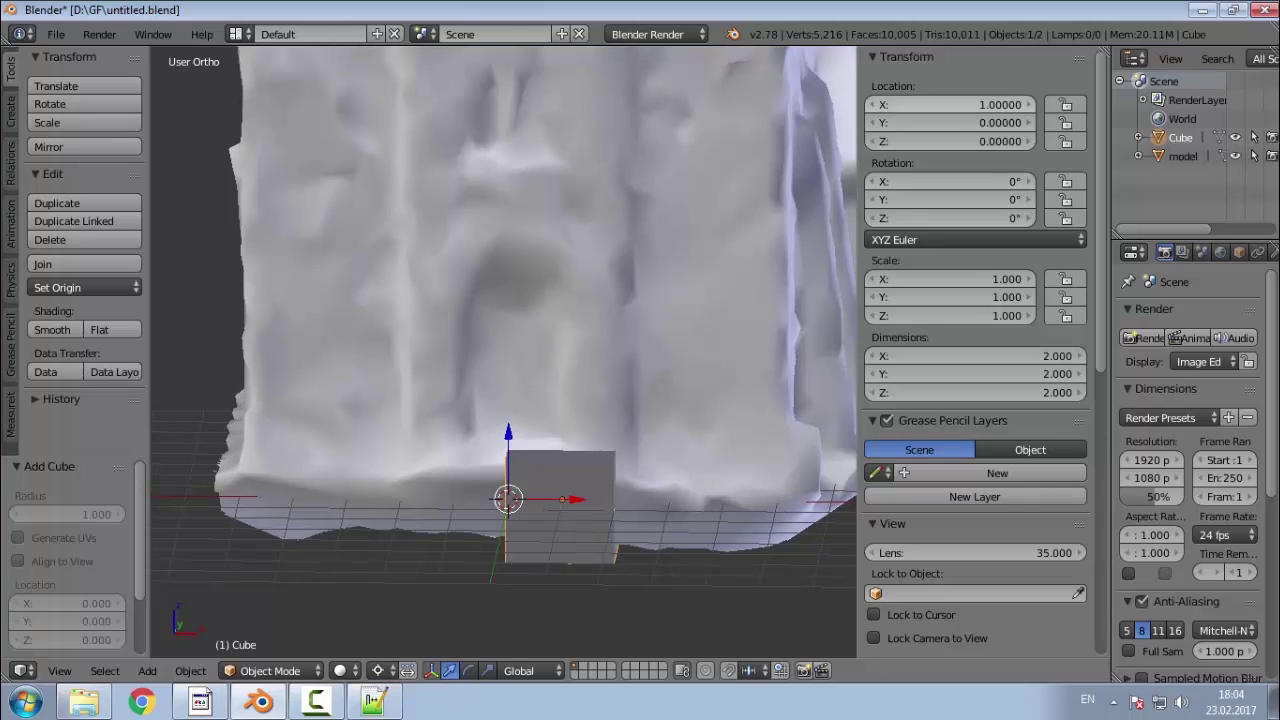
left_click(966, 124)
key("Return")
left_click(961, 106)
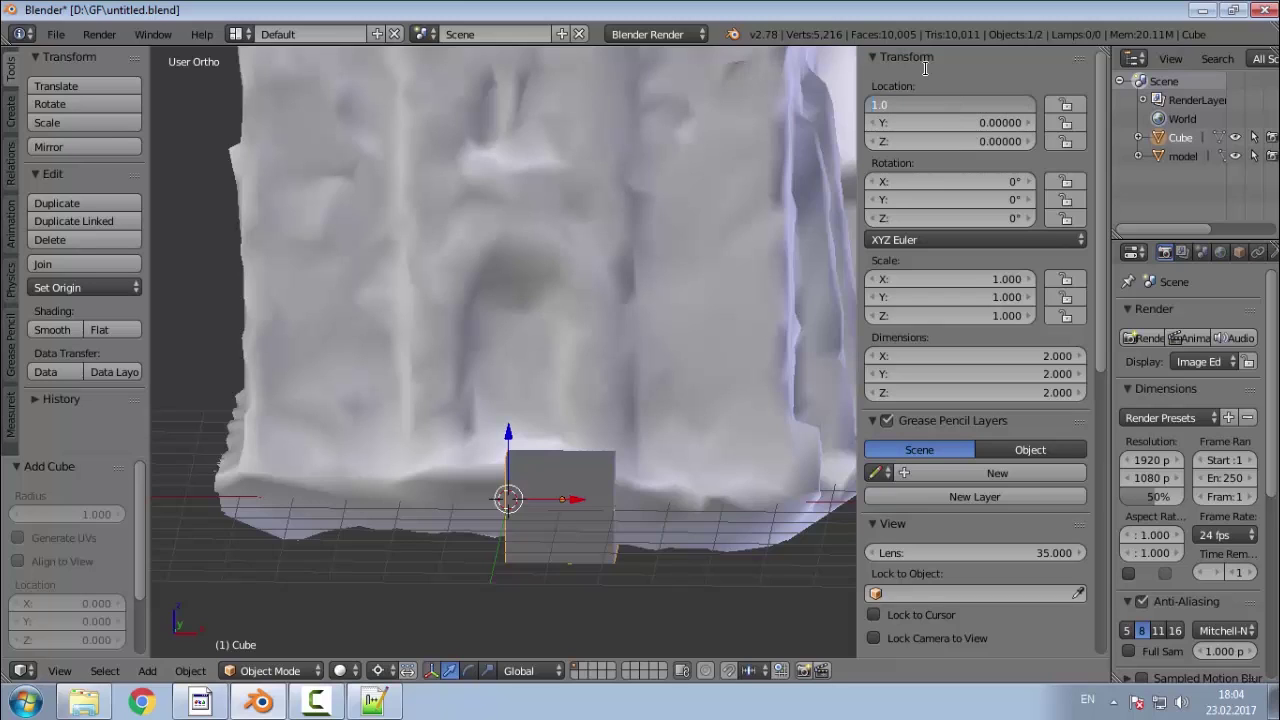
key("Return")
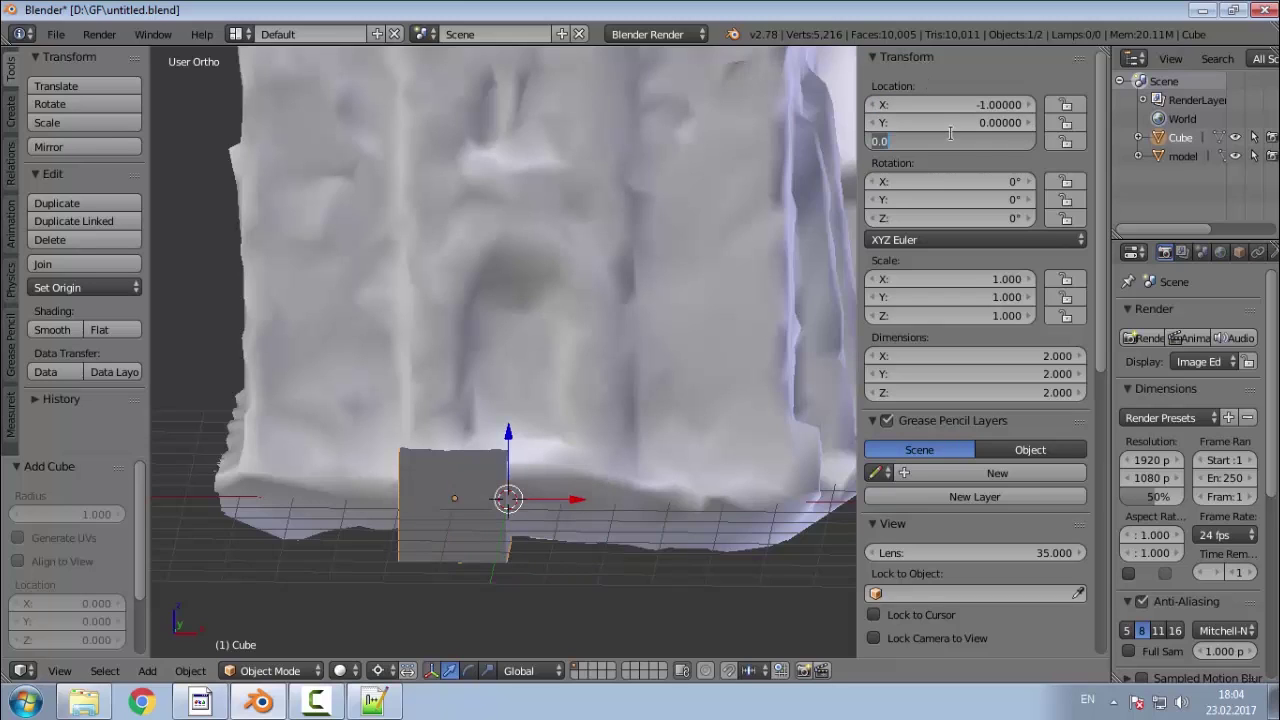
Step: Try the cube's Y location at 1 and set it back to 0
left_click(959, 128)
type("1")
key("Return")
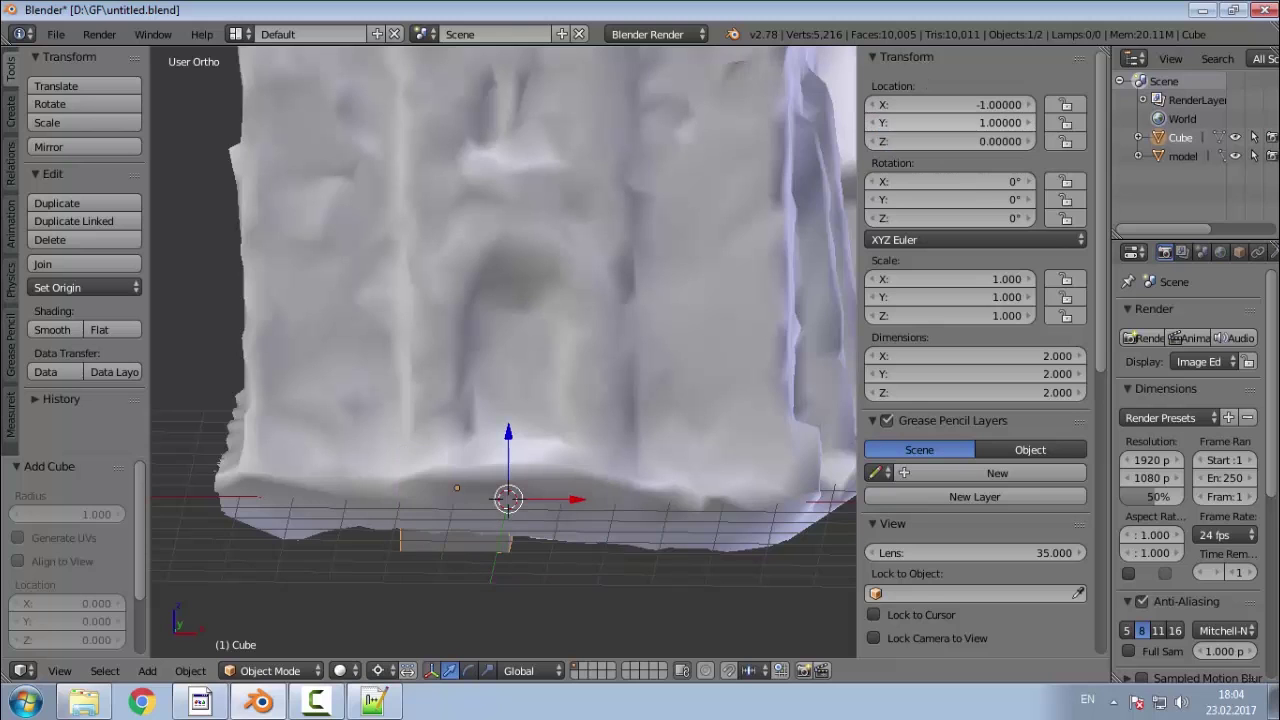
left_click(959, 122)
type("0")
key("Return")
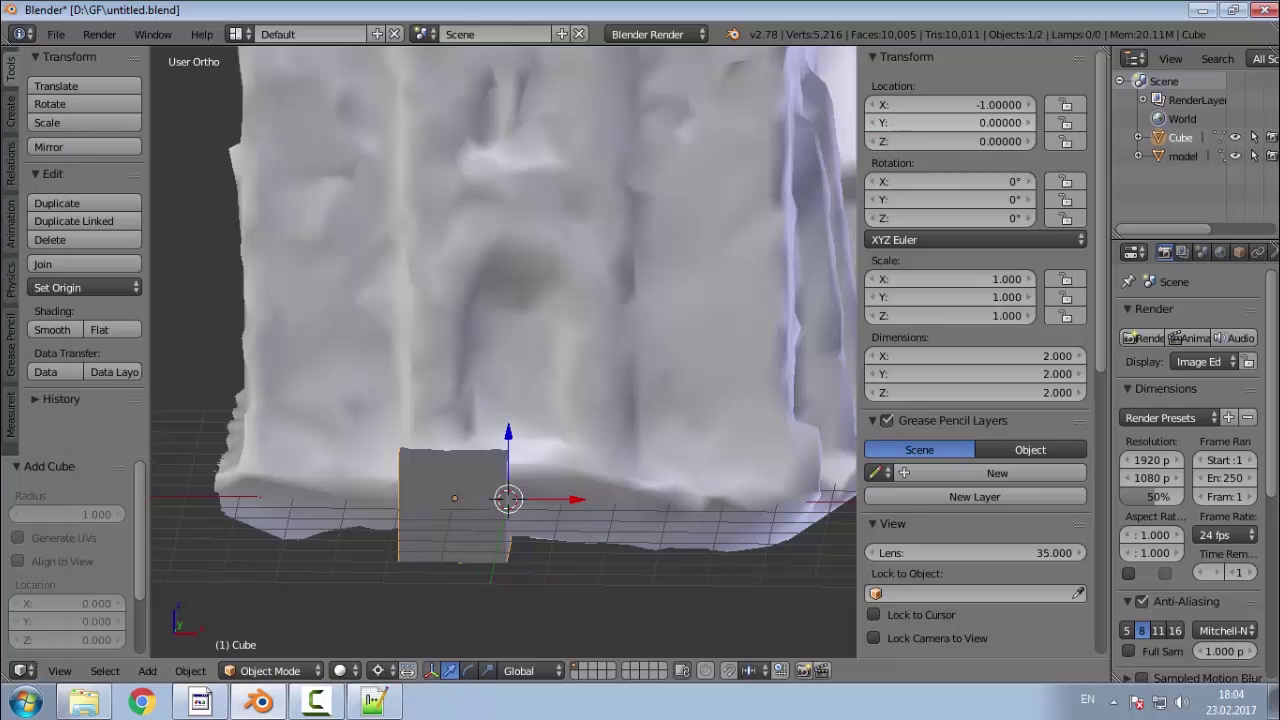
Step: Set the cube's Y and Z locations to 1 each
middle_click_drag(449, 383, 450, 340)
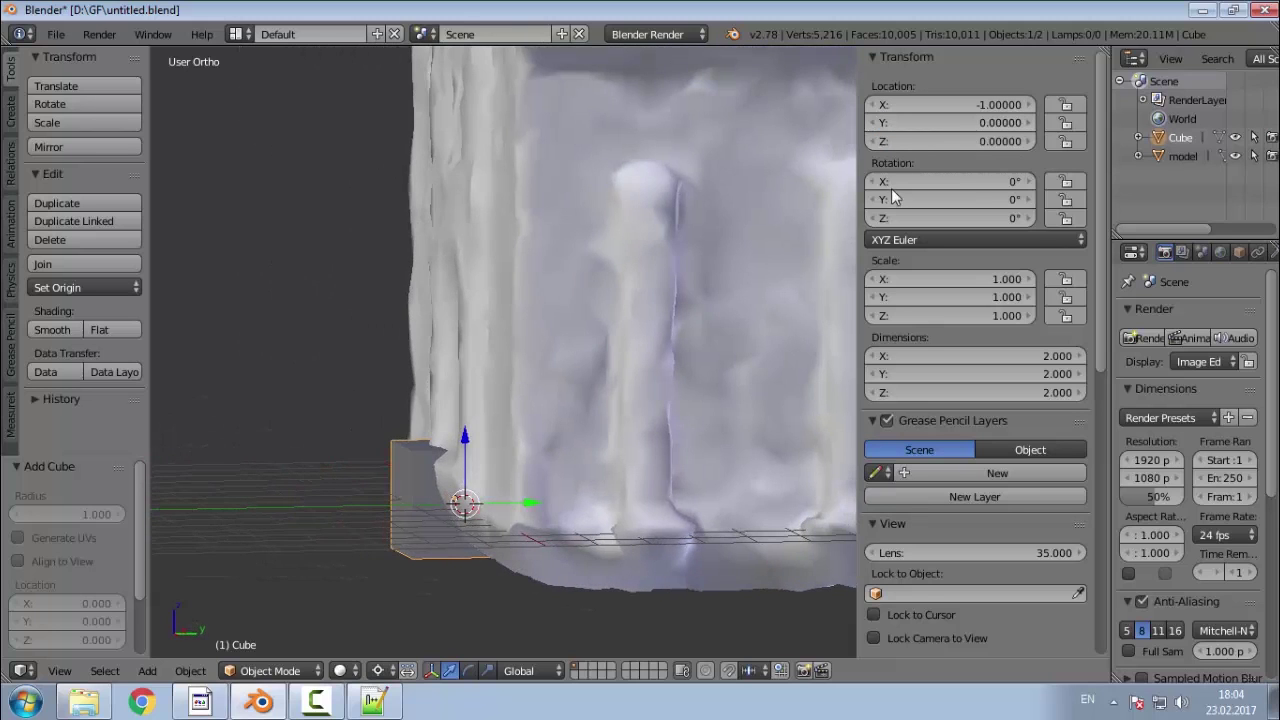
left_click(918, 123)
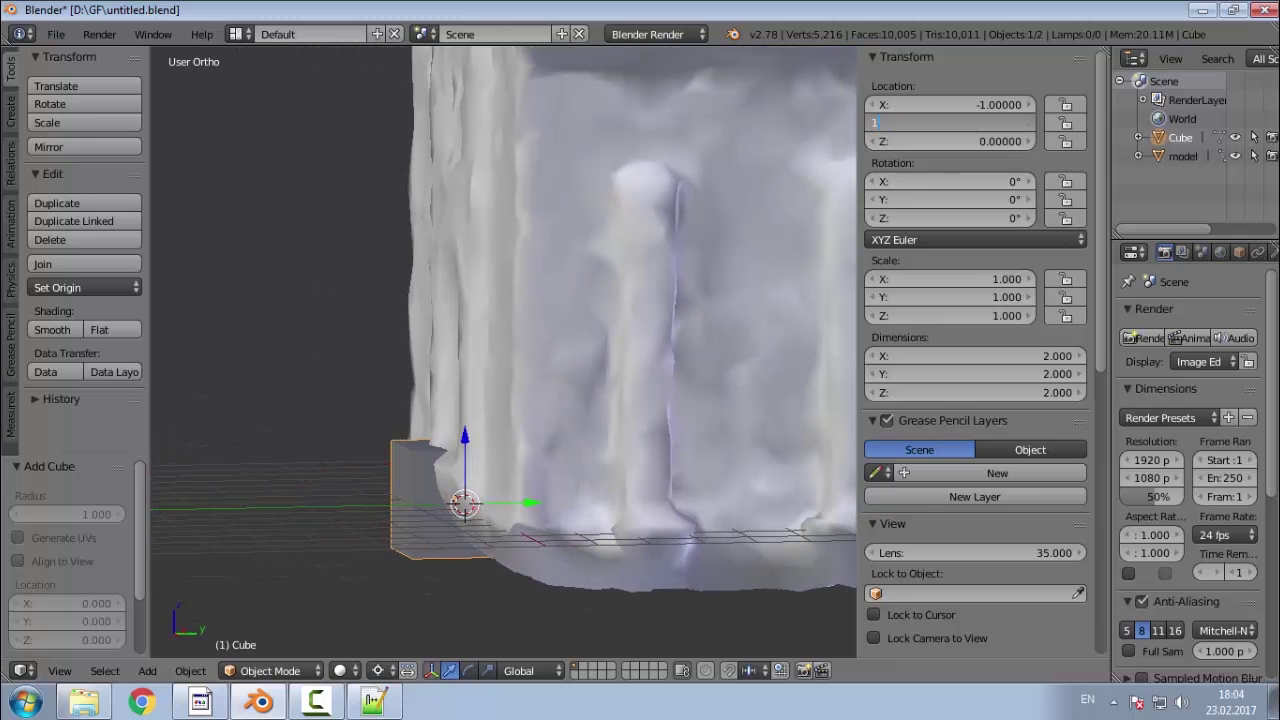
type("1")
key("Return")
left_click(918, 141)
type("1")
key("Return")
Step: Check the cube's placement by hiding and reshowing the church model, and view the facade from the front
middle_click_drag(388, 421, 571, 617)
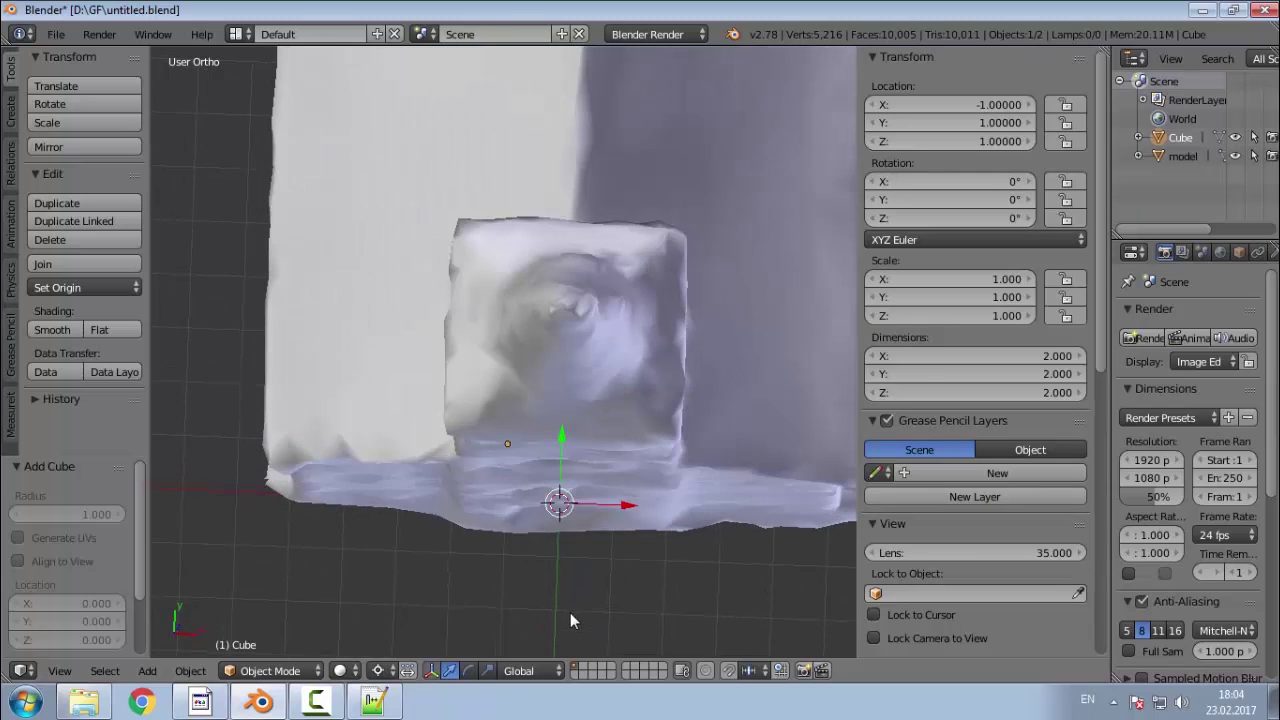
left_click(1236, 156)
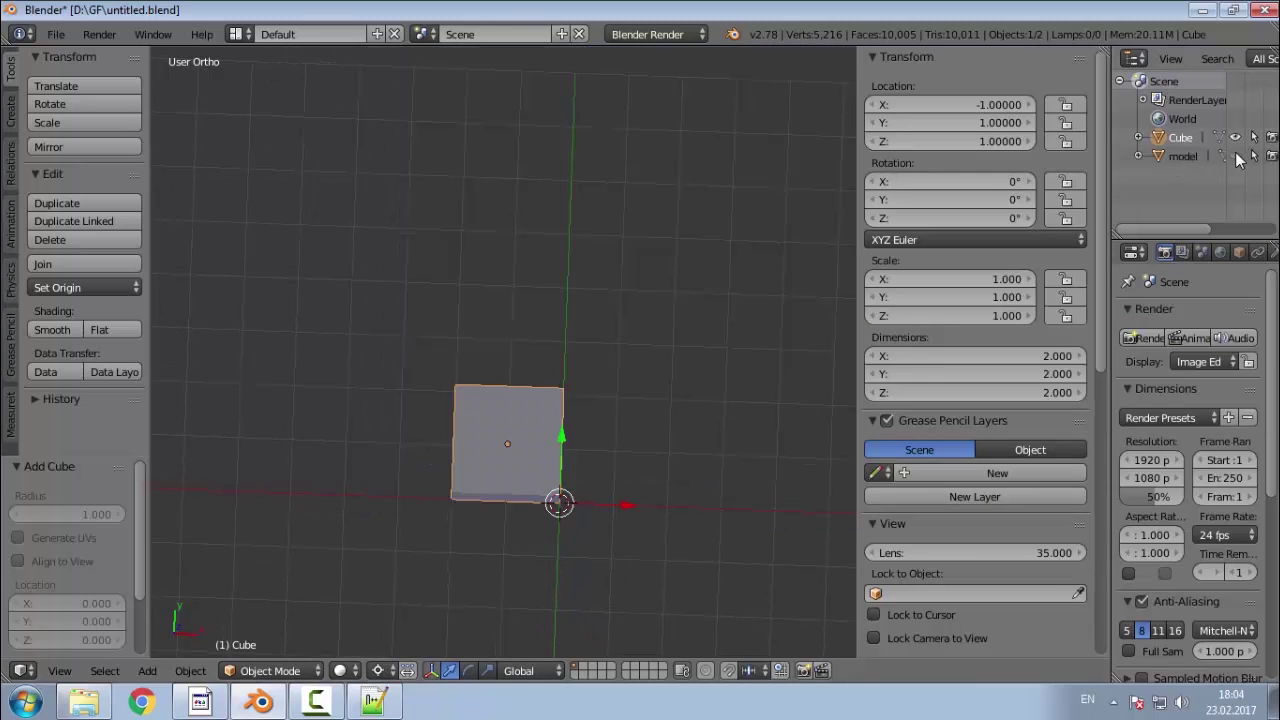
left_click(1236, 156)
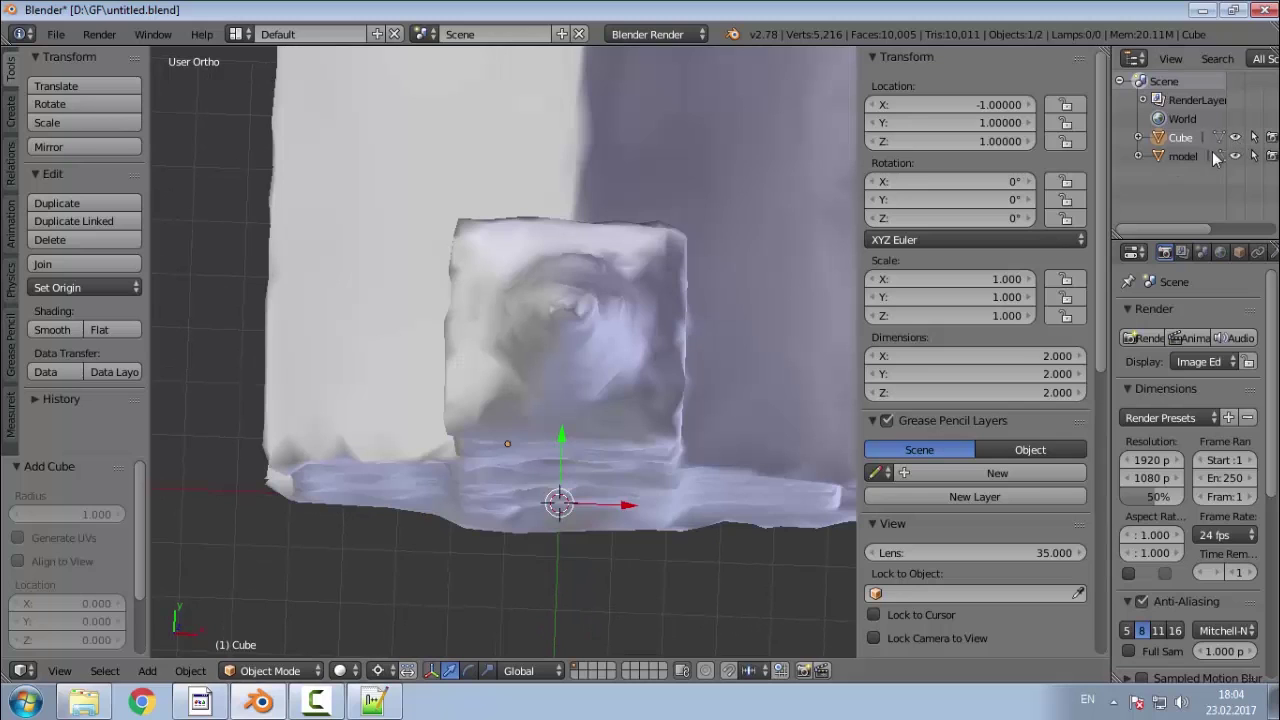
key("KP_1")
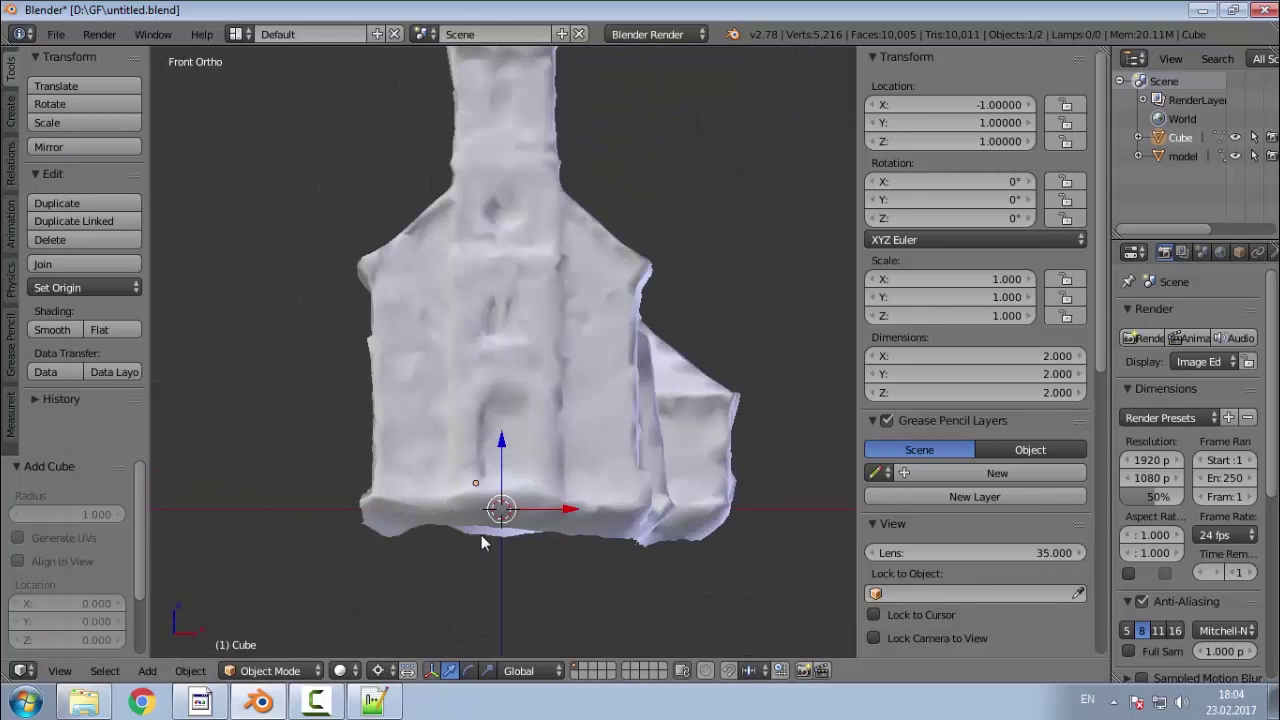
Step: Move the church model about 0.577 units along the global Y axis in top view
key("KP_7")
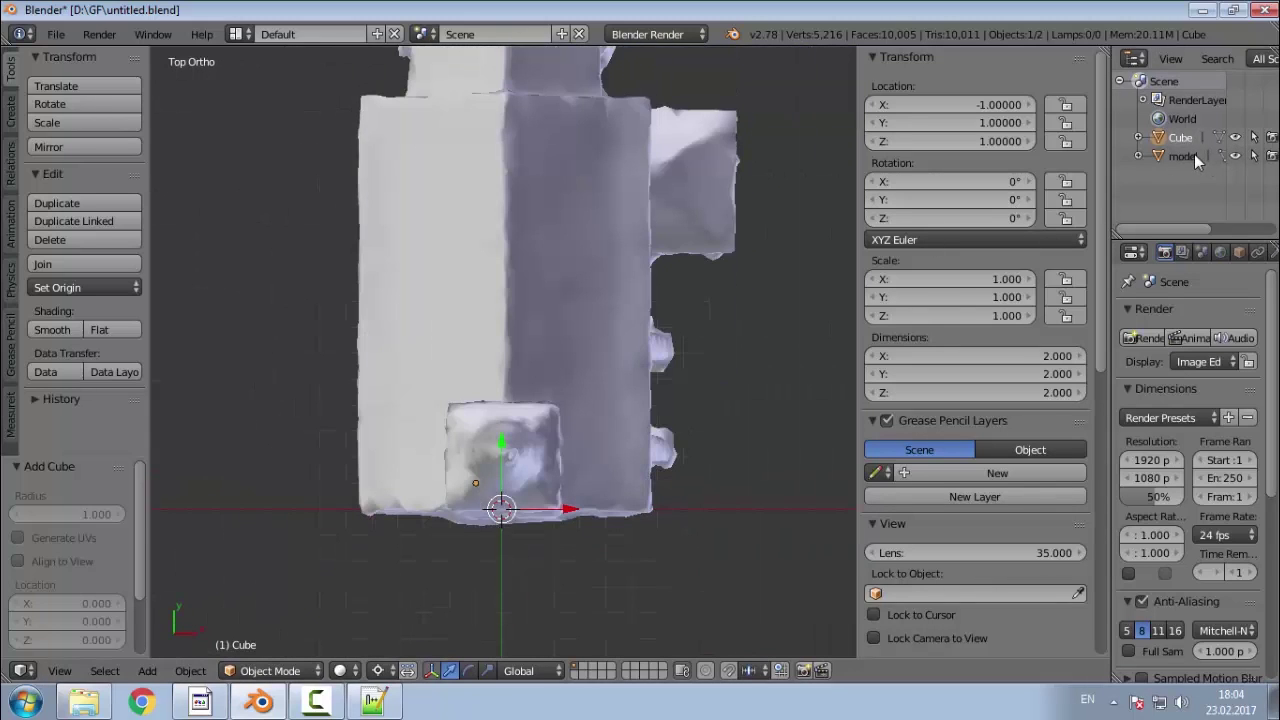
left_click(1184, 157)
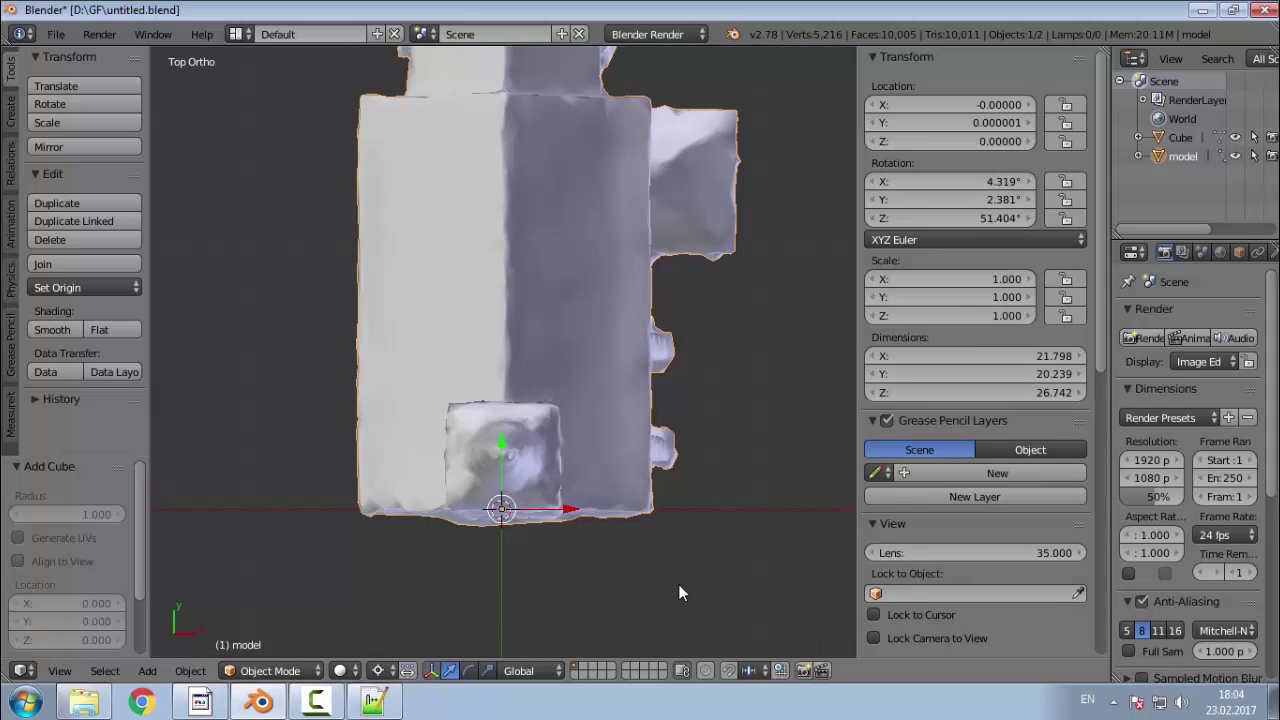
key("g")
key("y")
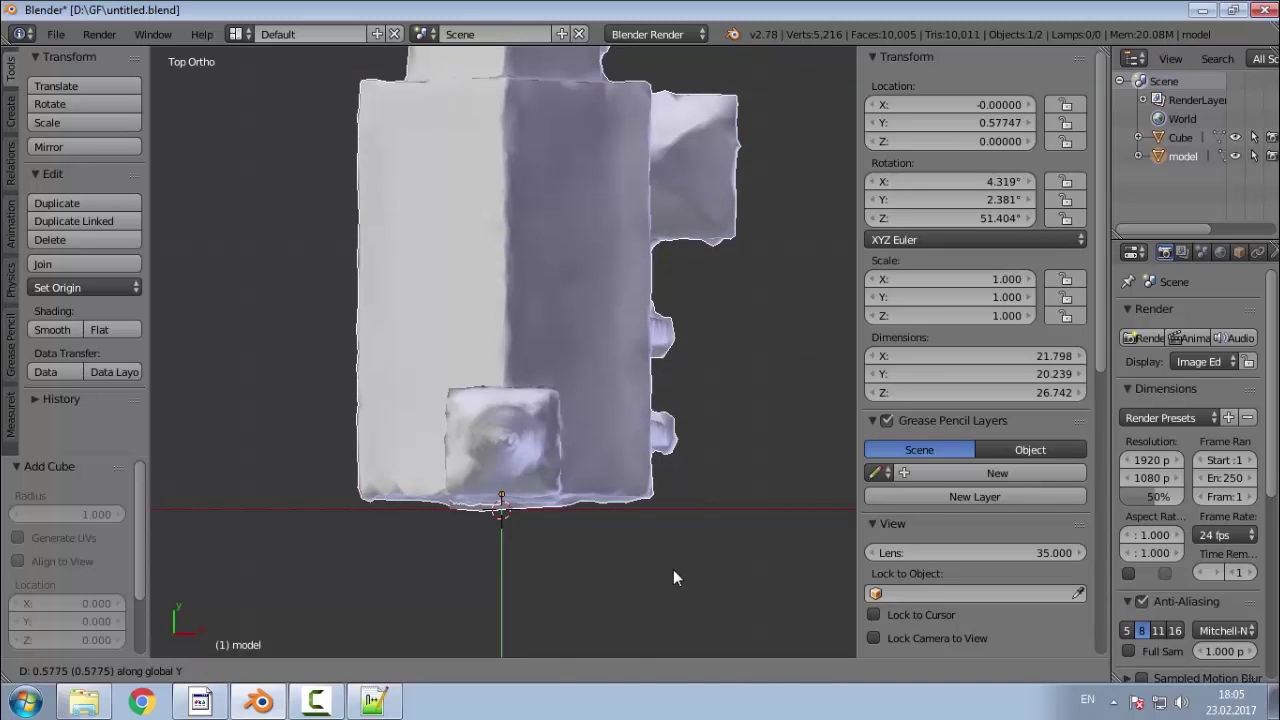
left_click(673, 569)
Step: Examine how the cube's front face sits against the base of the church facade
middle_click_drag(673, 572, 550, 450)
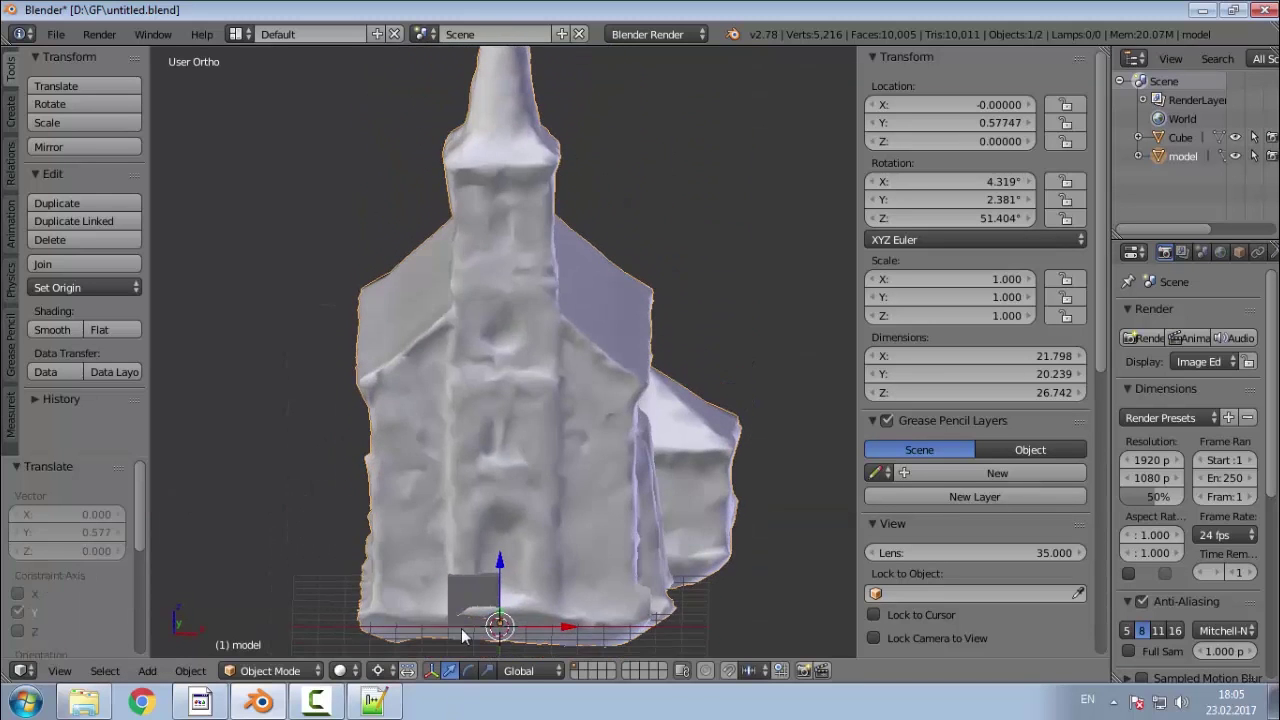
scroll(462, 622, "up", 5)
middle_click_drag(462, 615, 531, 607)
scroll(520, 530, "down", 5)
middle_click_drag(609, 618, 528, 617)
scroll(528, 617, "up", 5)
middle_click_drag(512, 564, 769, 410)
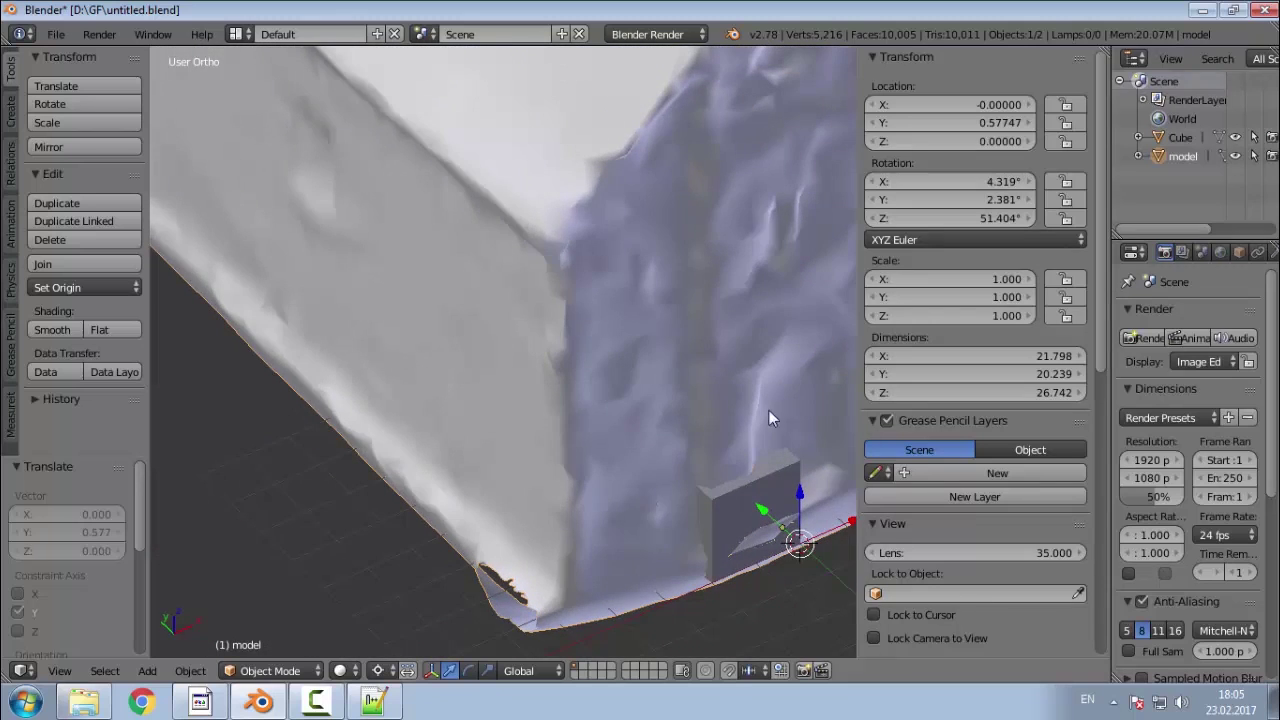
Step: Hide the church model and switch the cube to Edit Mode
left_click(1234, 157)
middle_click_drag(562, 530, 603, 566)
left_click(1182, 138)
key("Tab")
scroll(202, 414, "down", 2)
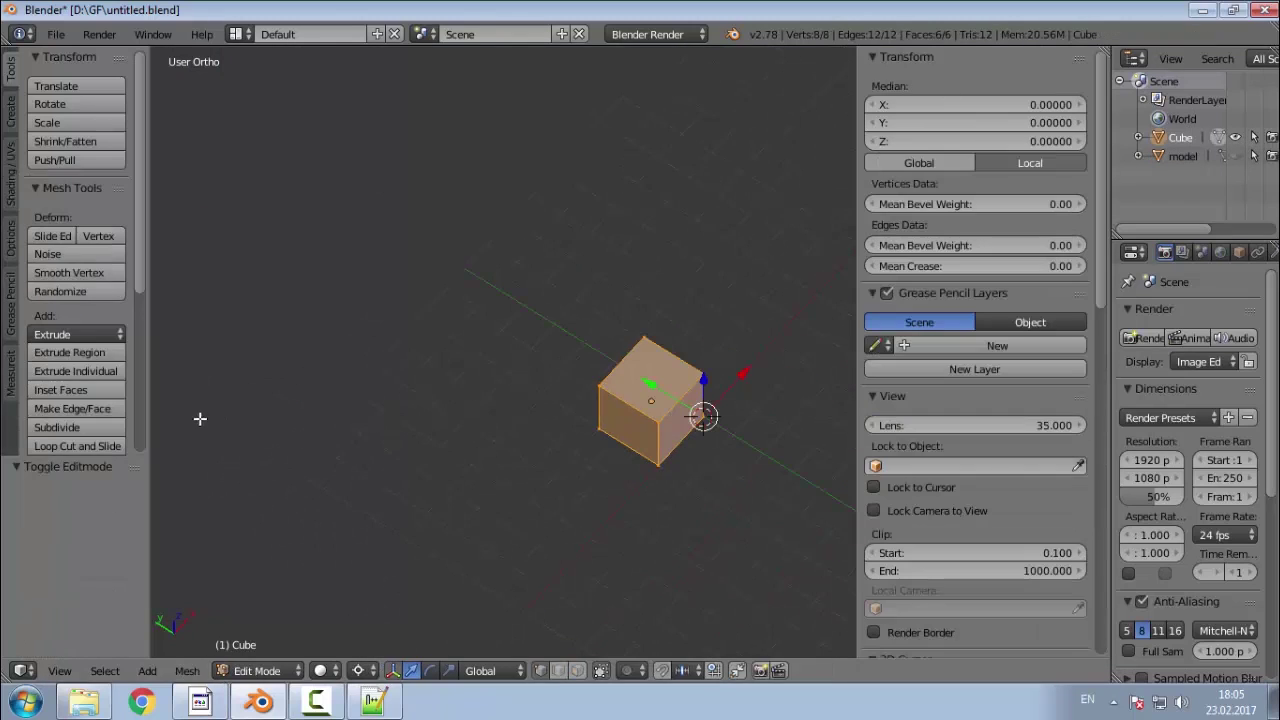
Step: Delete all faces of the cube except the front one, using face selection
scroll(718, 357, "up", 3)
middle_click_drag(643, 483, 604, 483)
left_click(577, 670)
right_click(606, 434, "shift")
key("x")
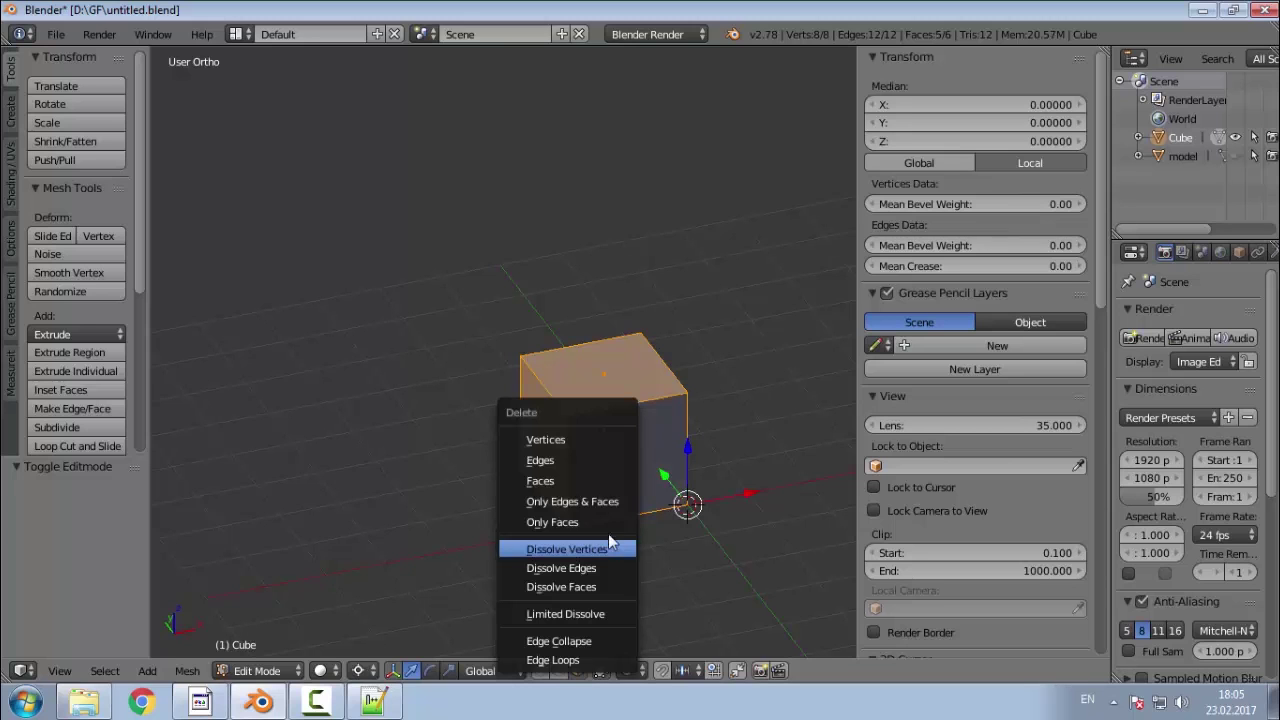
left_click(599, 481)
middle_click_drag(542, 474, 600, 474)
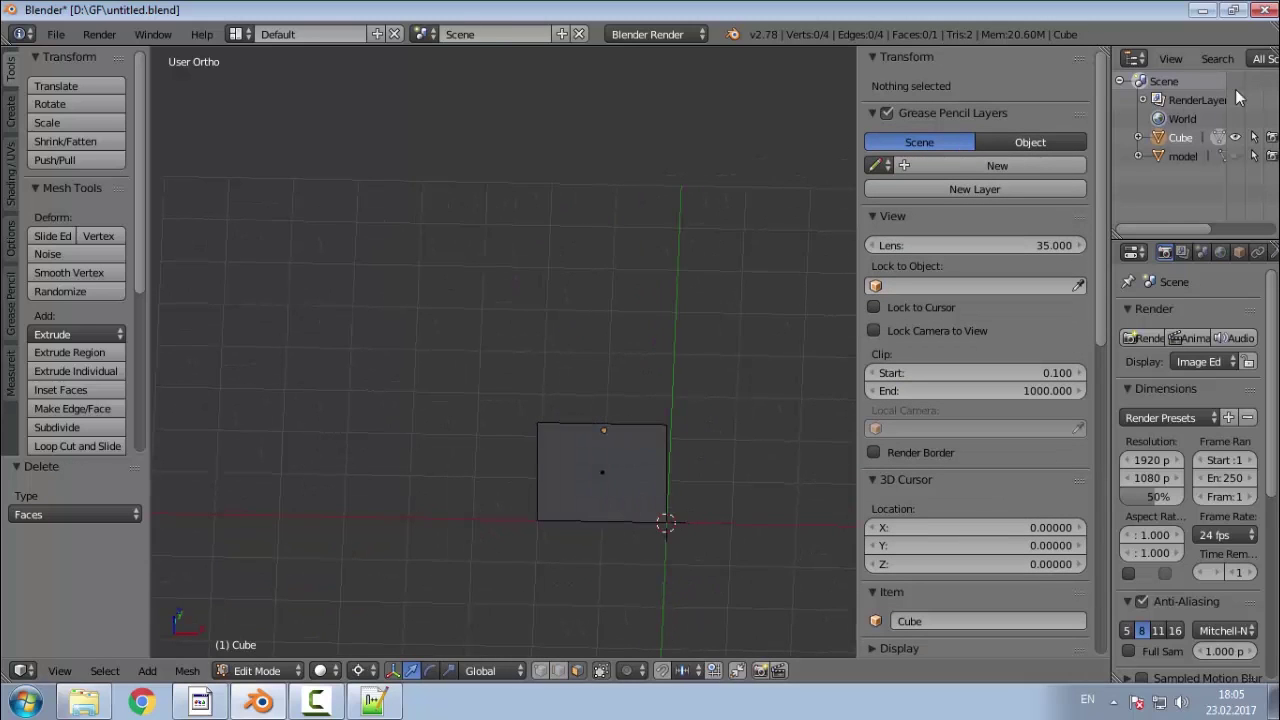
Step: Show the church model again and select the upper edge of the remaining front face with edge selection
left_click(1236, 157)
scroll(763, 498, "down", 4)
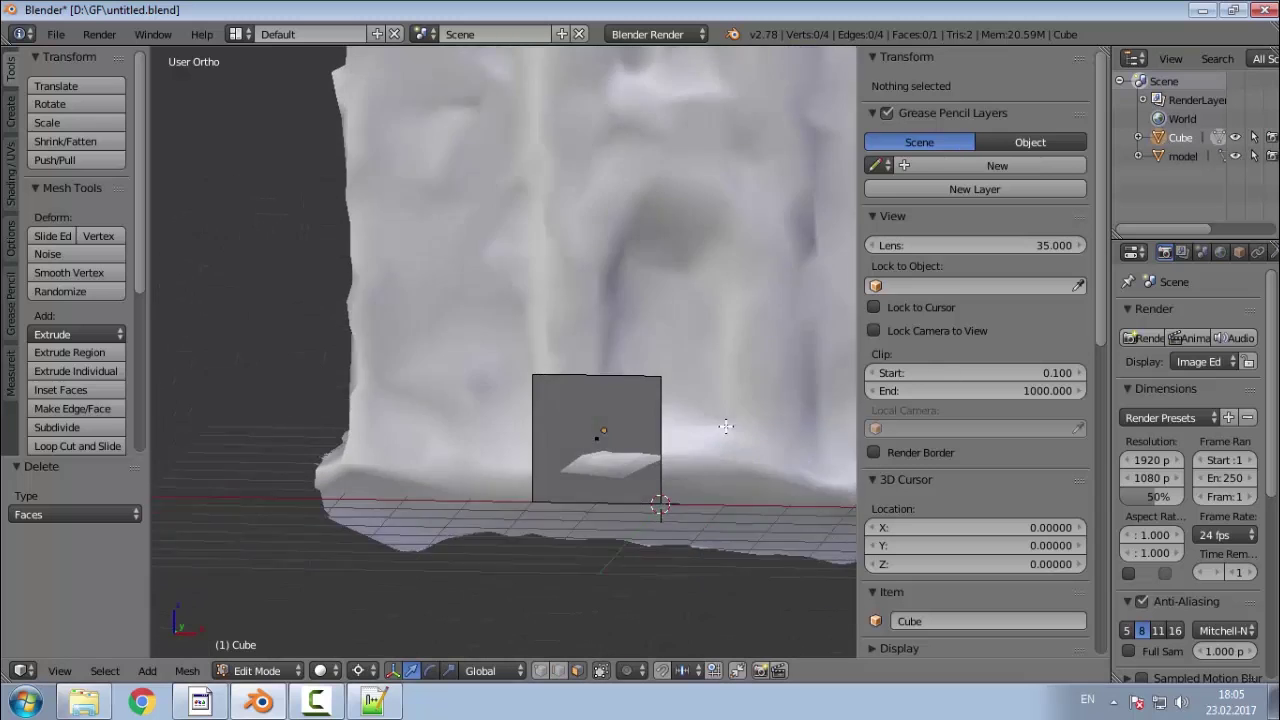
middle_click_drag(551, 606, 611, 551)
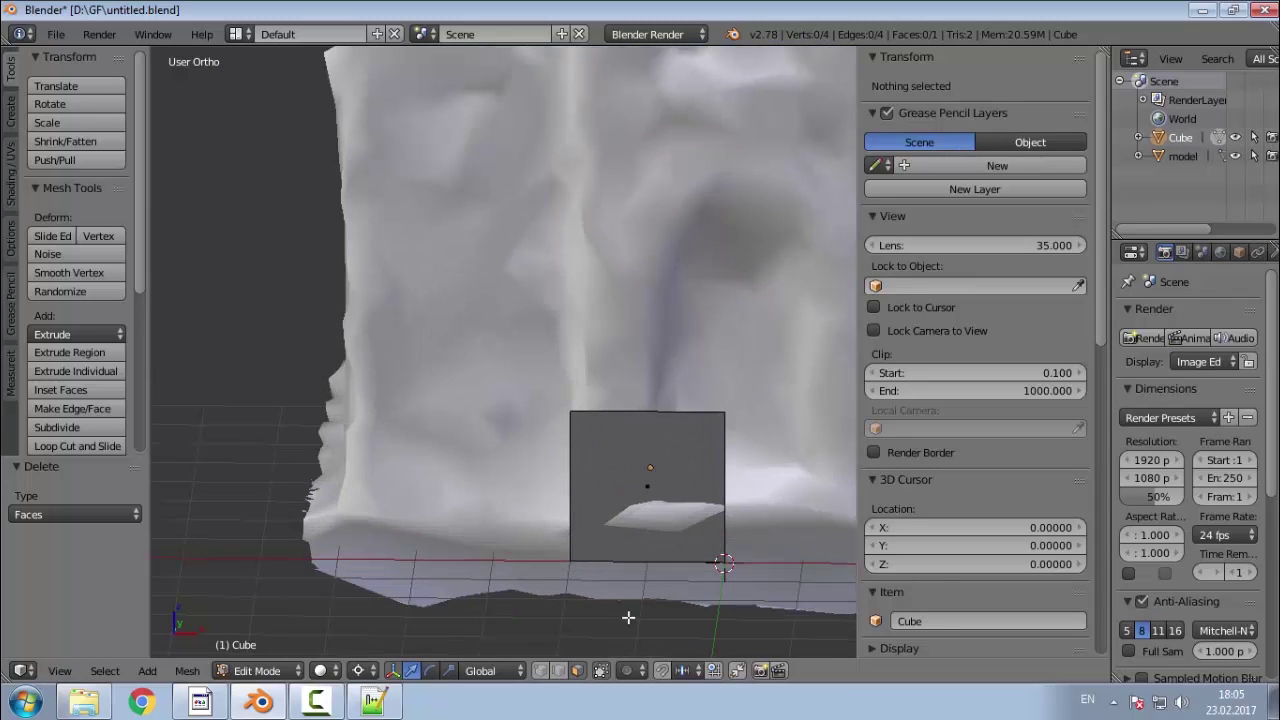
left_click(559, 671)
right_click(666, 410)
scroll(512, 460, "down", 4)
middle_click_drag(512, 460, 512, 602, "shift")
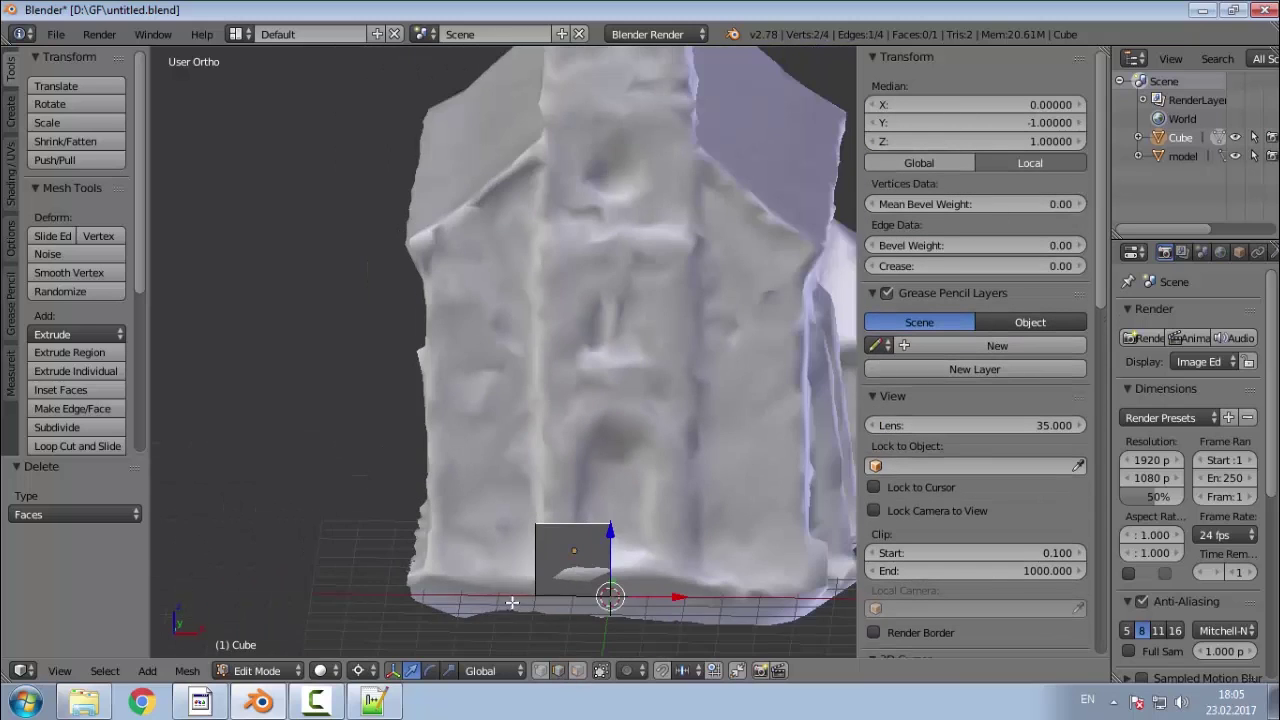
scroll(617, 600, "down", 3)
scroll(617, 600, "down", 1)
scroll(628, 588, "up", 2)
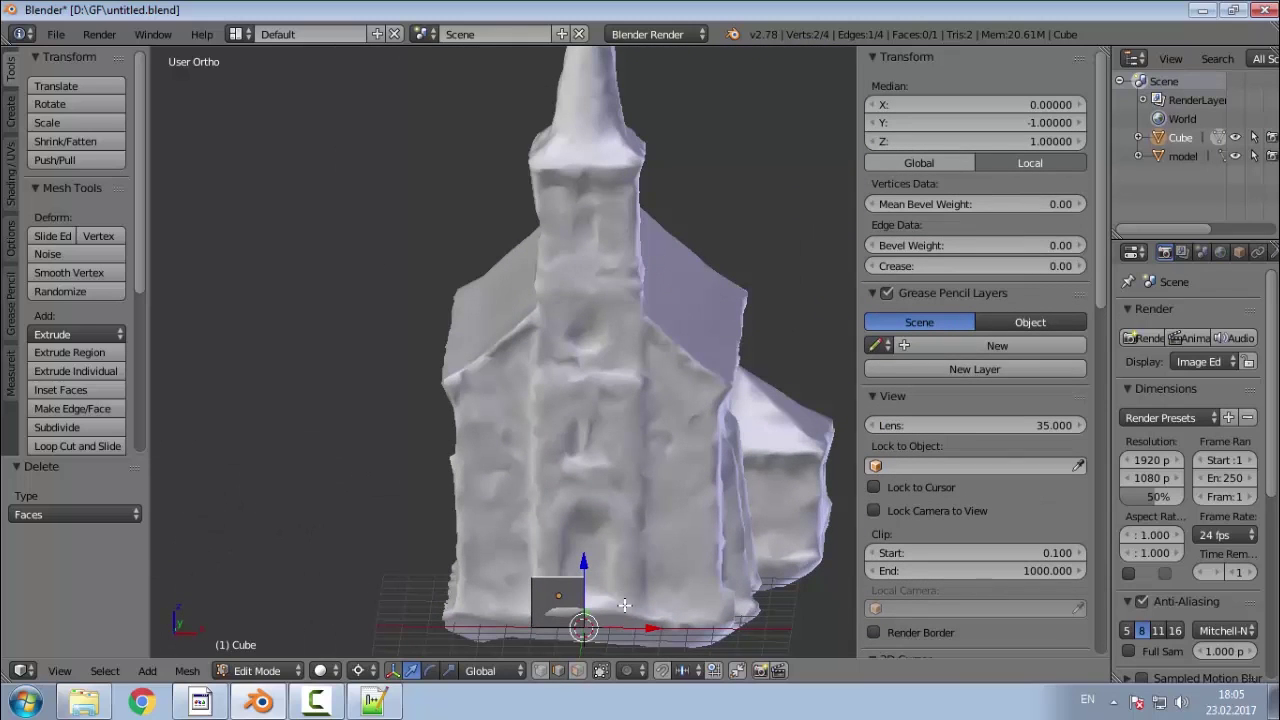
scroll(624, 604, "down", 1)
scroll(637, 598, "up", 1)
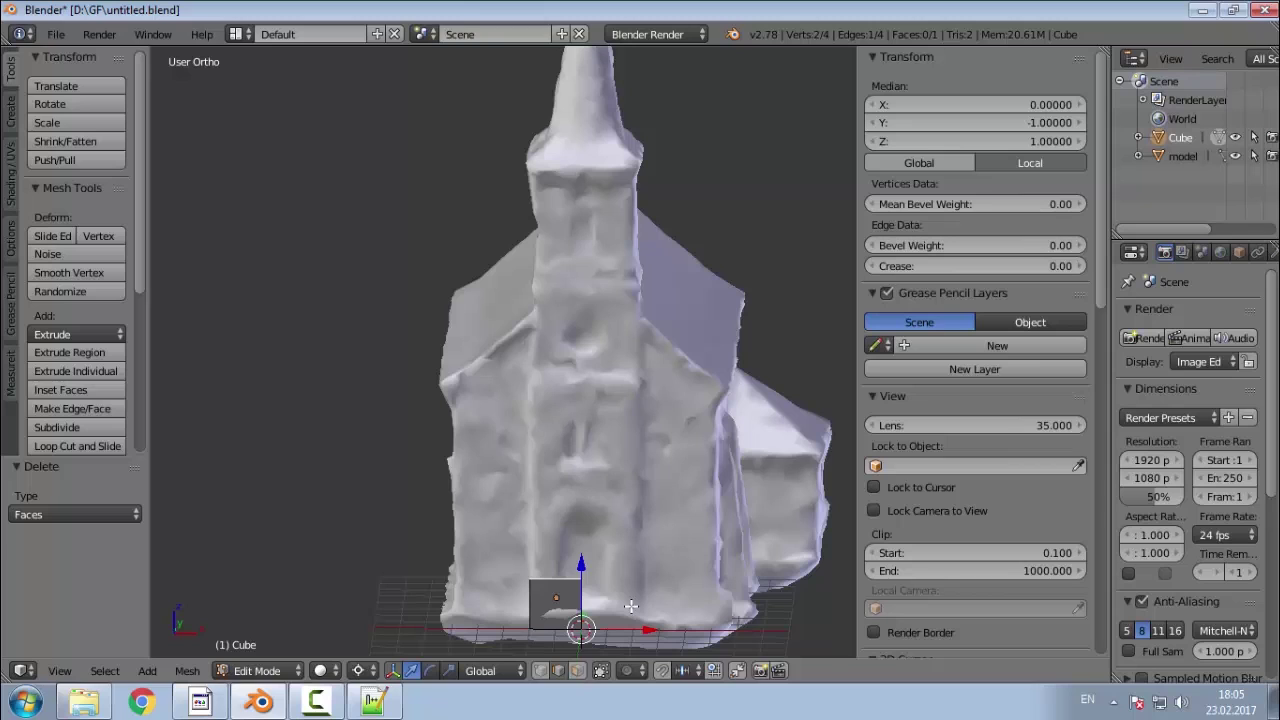
key("g")
key("y")
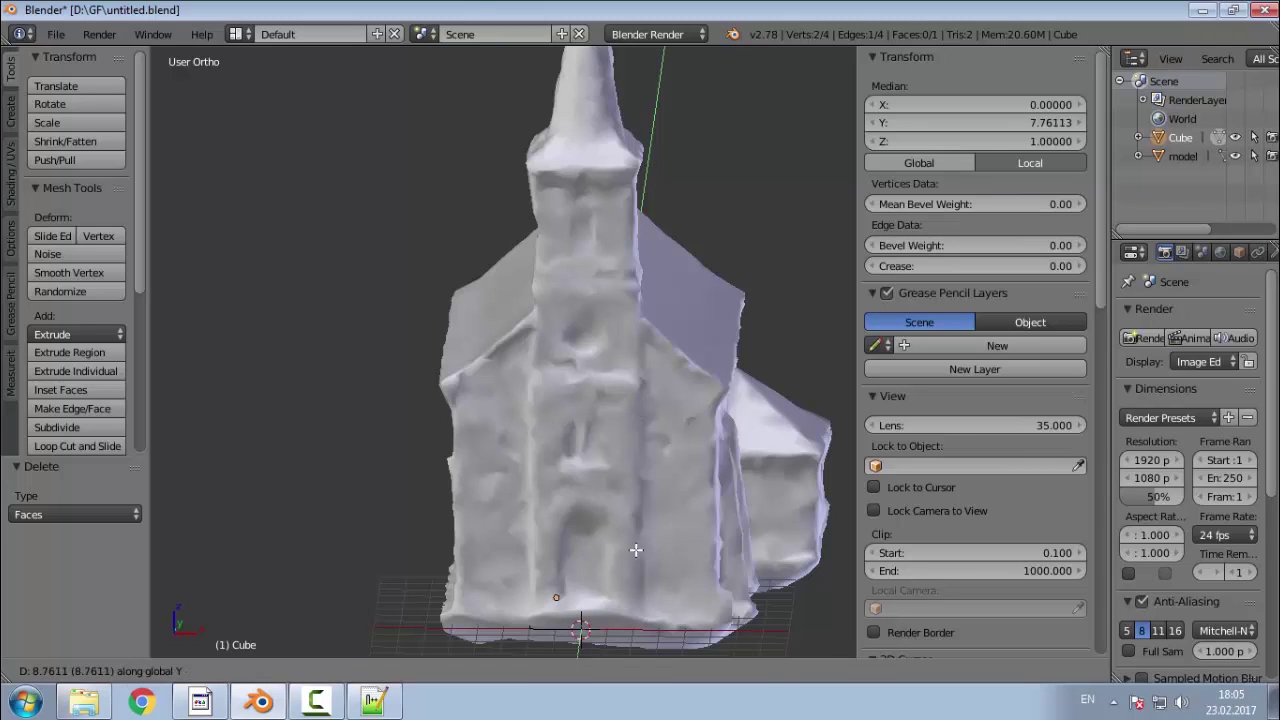
right_click(636, 549)
Step: Raise the face's upper edge about 16.269 units along the global Z axis to the top of the church tower's wall
key("g")
key("z")
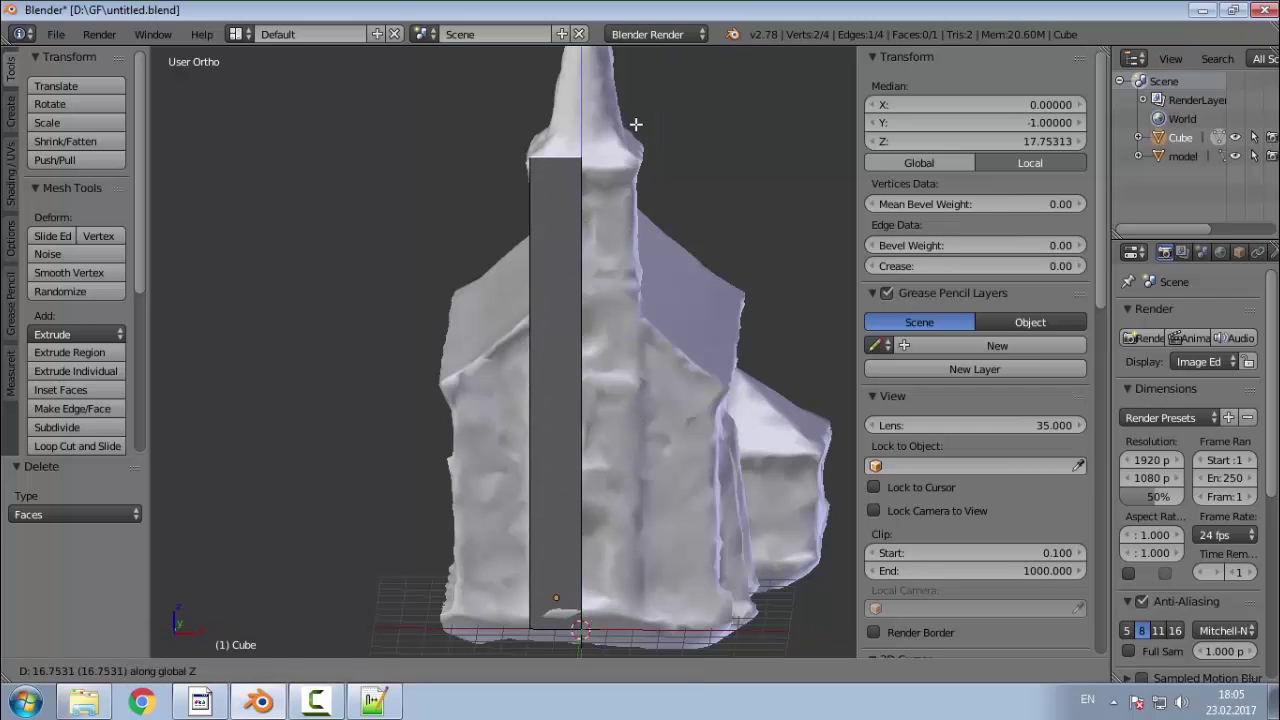
left_click(645, 143)
middle_click_drag(617, 229, 590, 495)
middle_click_drag(652, 431, 492, 447)
scroll(492, 447, "down", 4)
scroll(716, 380, "up", 6)
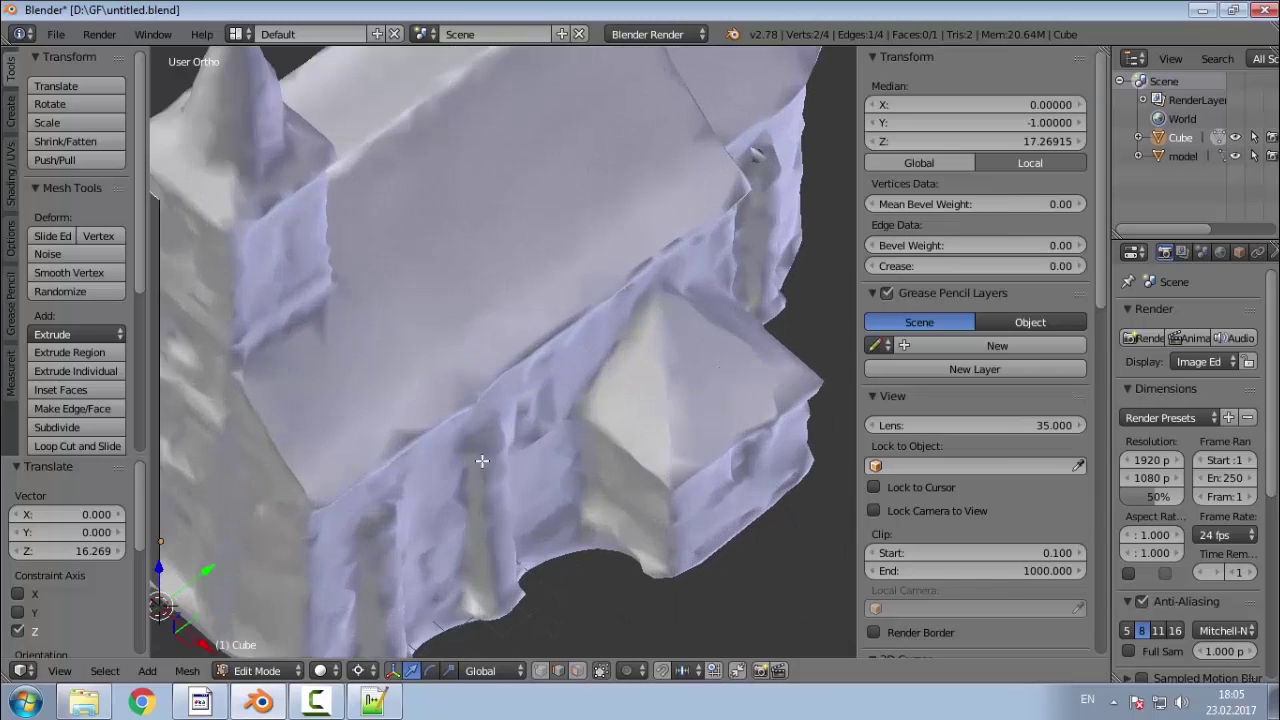
Step: Examine the raised face against the church tower and facade from several angles
scroll(562, 540, "down", 4)
middle_click_drag(212, 385, 550, 485)
scroll(545, 495, "down", 5)
scroll(281, 557, "up", 6)
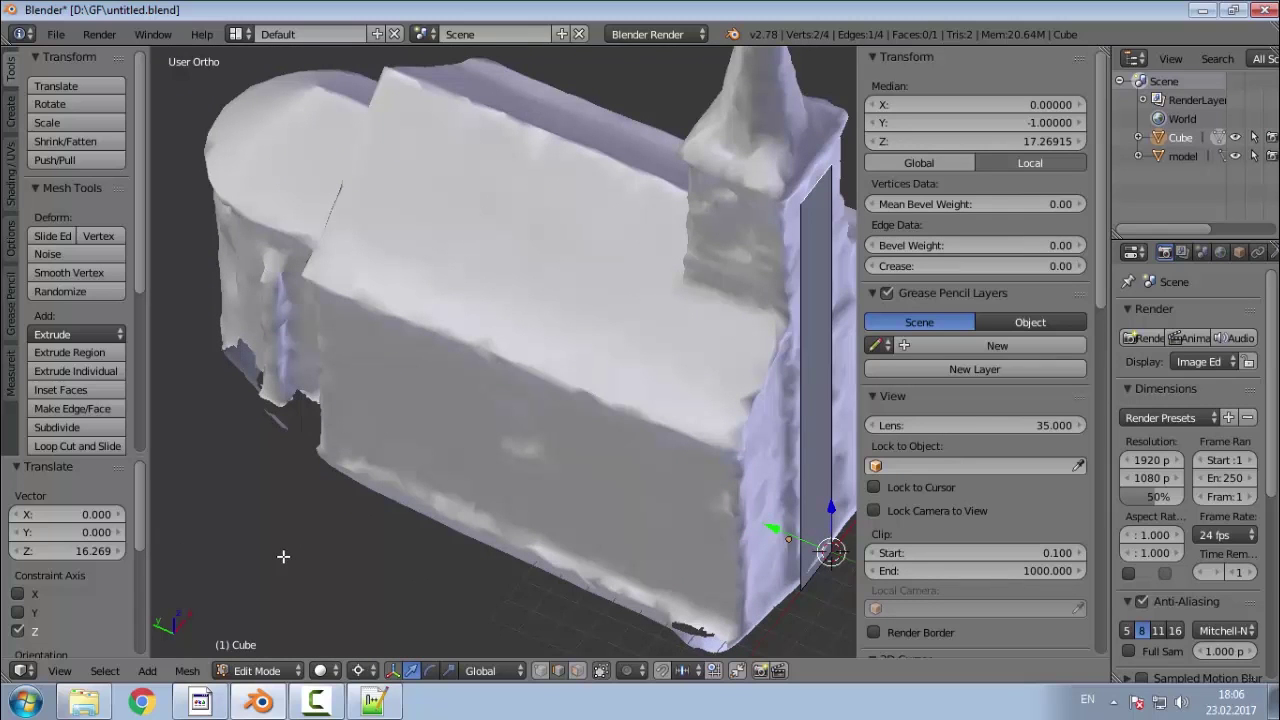
middle_click_drag(667, 485, 479, 450)
middle_click_drag(535, 540, 517, 466)
scroll(519, 472, "down", 2)
scroll(572, 650, "up", 3)
scroll(530, 576, "down", 1)
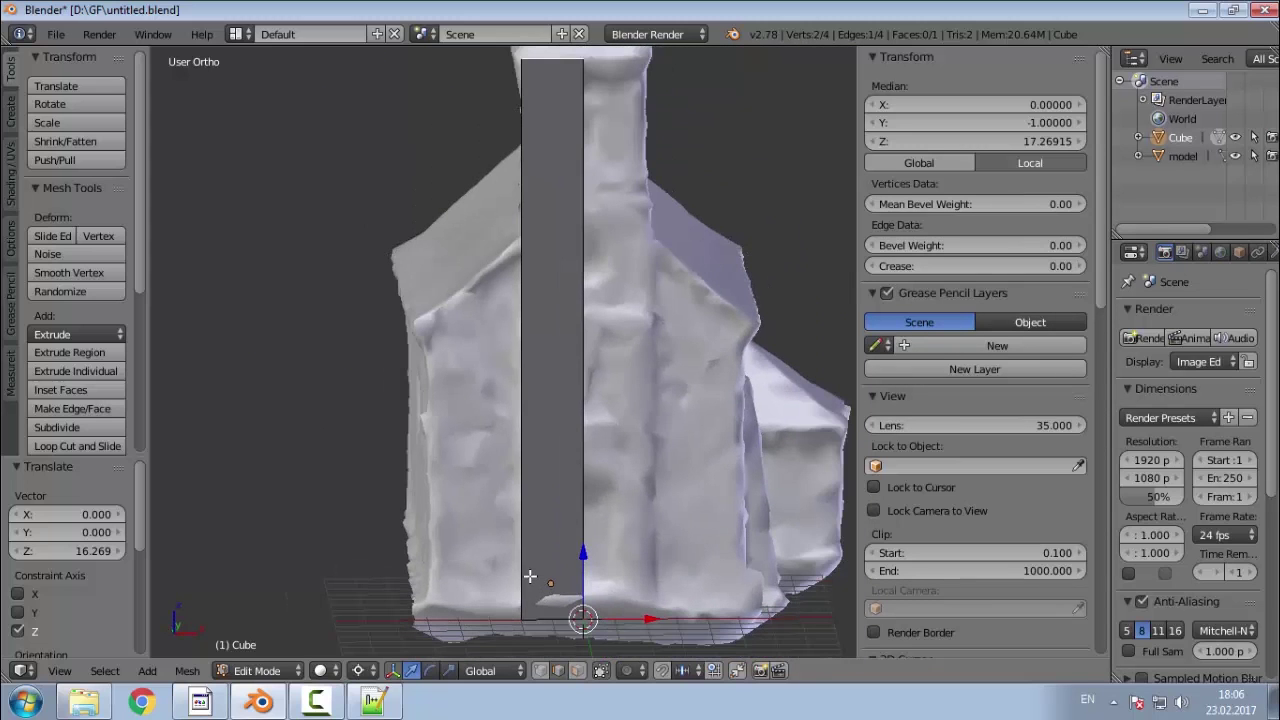
mouse_move(491, 520)
middle_mouse_down()
mouse_move(472, 500)
mouse_move(256, 502)
mouse_move(513, 496)
mouse_move(488, 520)
middle_mouse_up()
Step: Cut the tall face horizontally with the Knife tool where the sloping gable meets the tower, working in front view
key("KP_1")
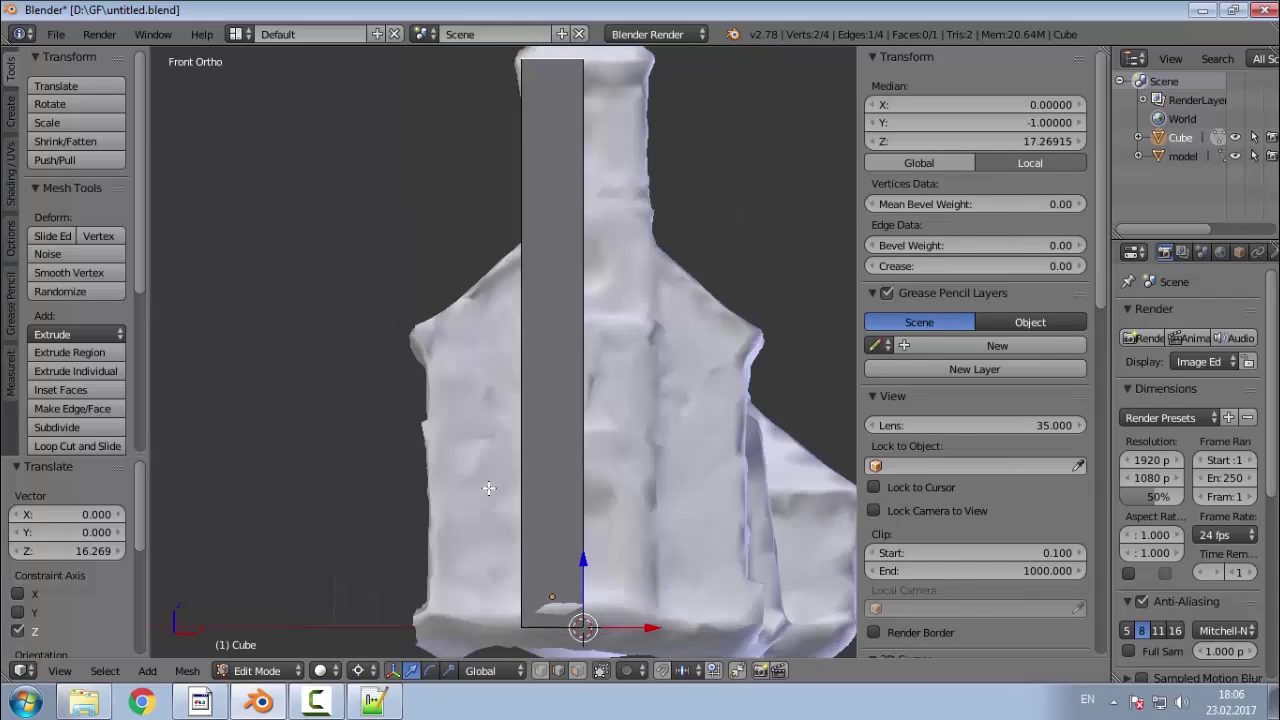
scroll(566, 189, "up", 5)
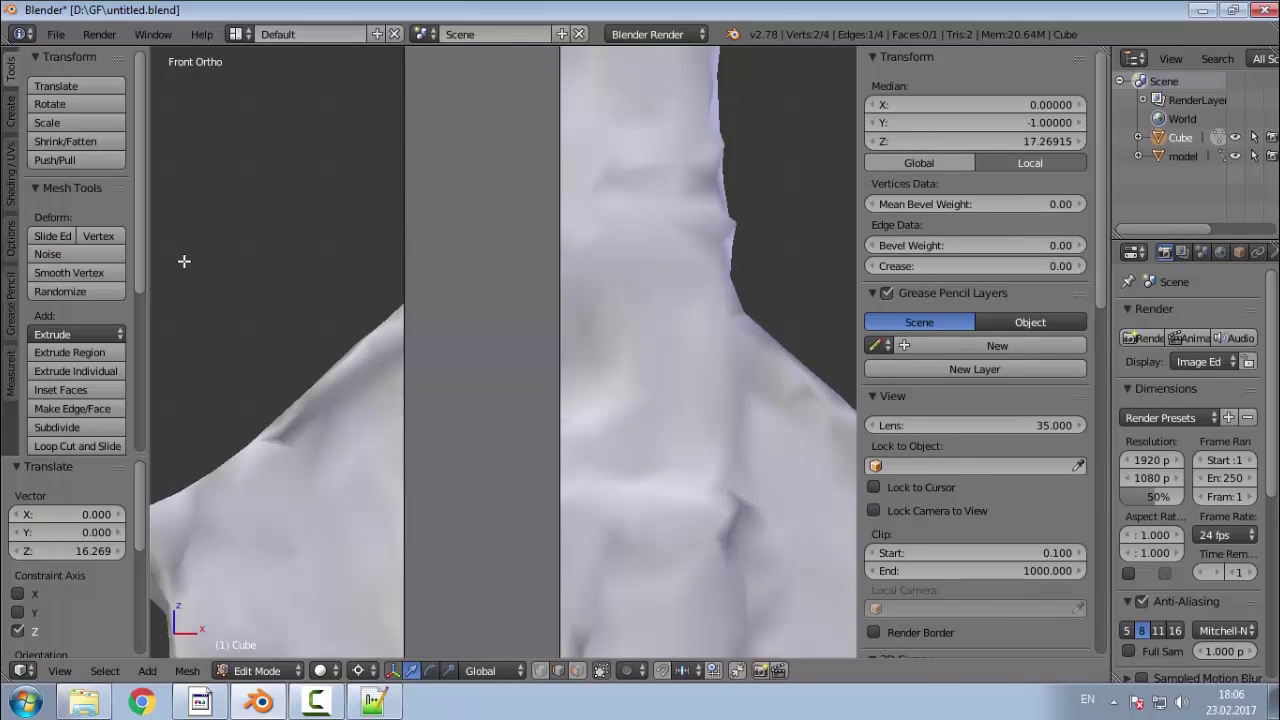
key("k")
left_click(390, 300)
key("c")
left_click(592, 295)
key("Return")
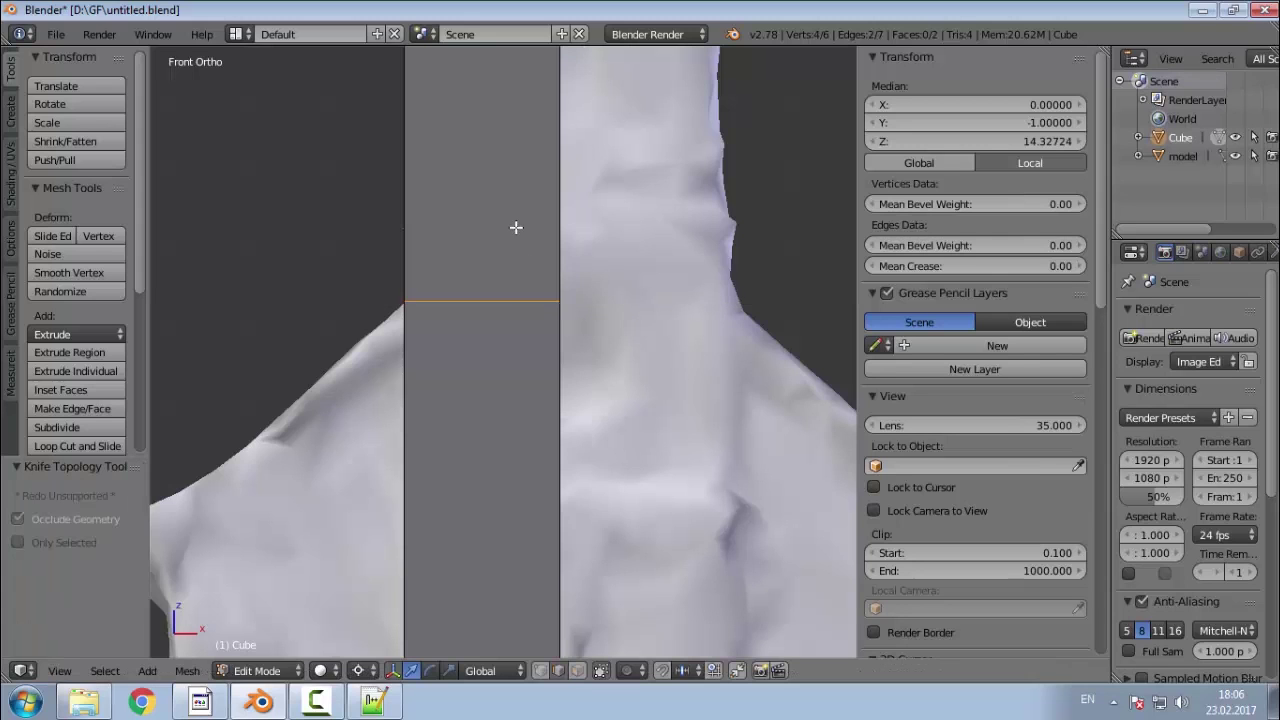
Step: Knife a second horizontal cut across the lower face, level with the church roof's eaves
scroll(494, 300, "down", 3)
right_click(469, 526)
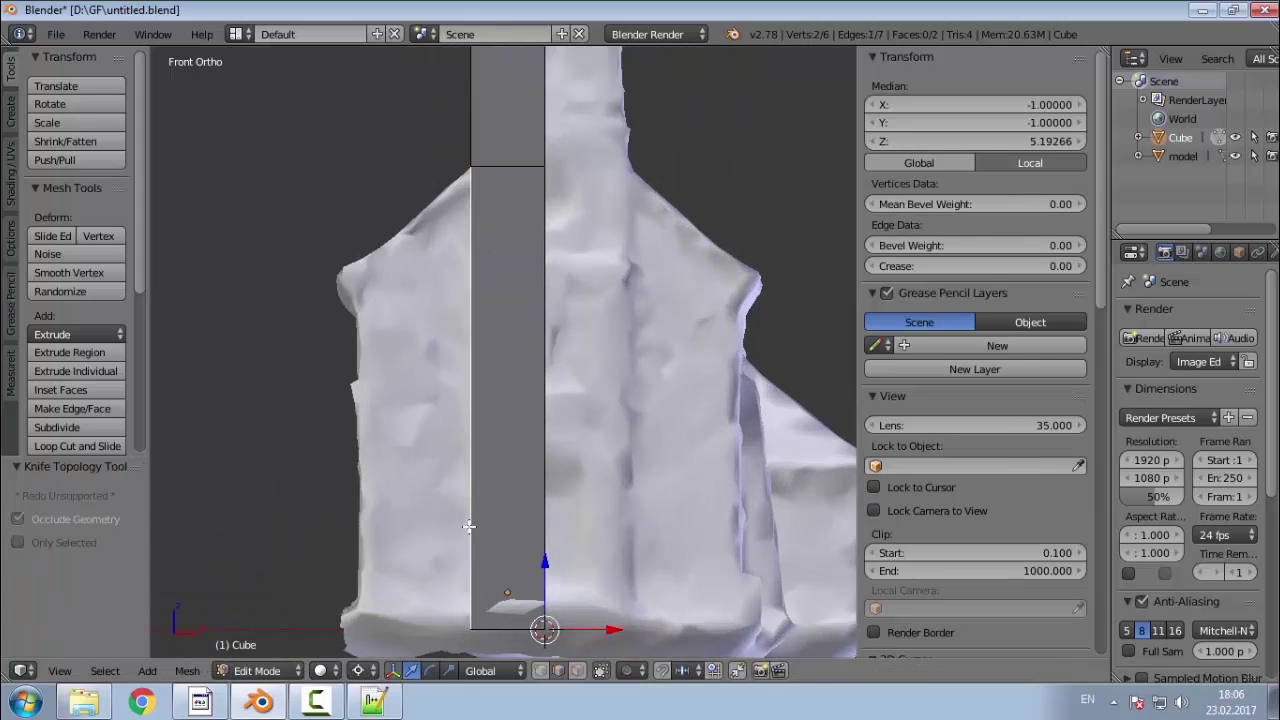
key("k")
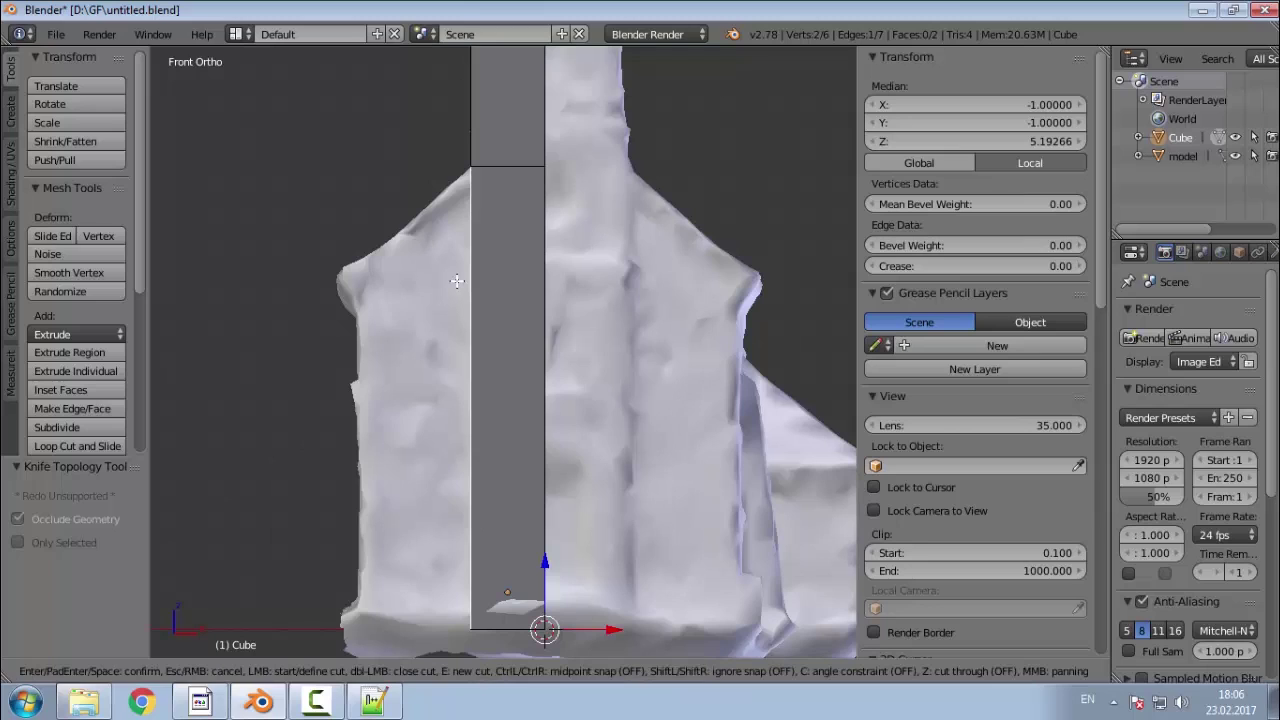
left_click(349, 268)
key("Return")
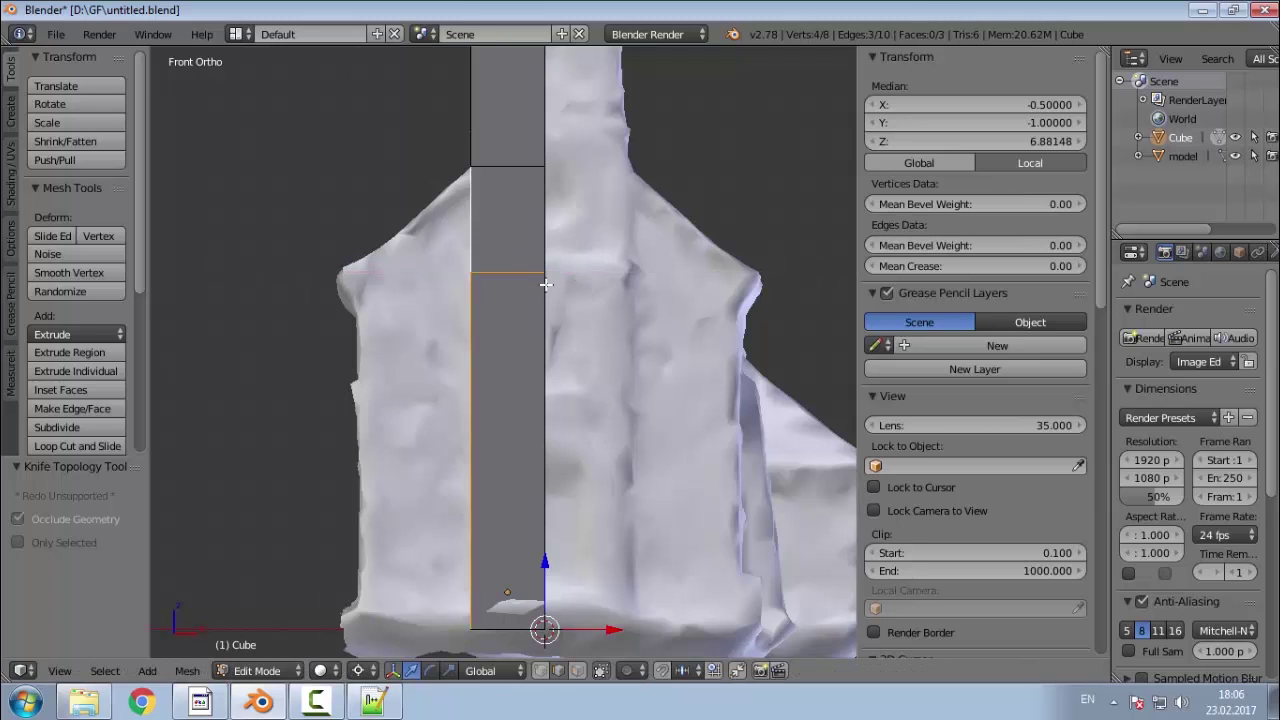
Step: Inspect the three faces produced by the cuts, selecting each one in face selection
right_click(469, 384)
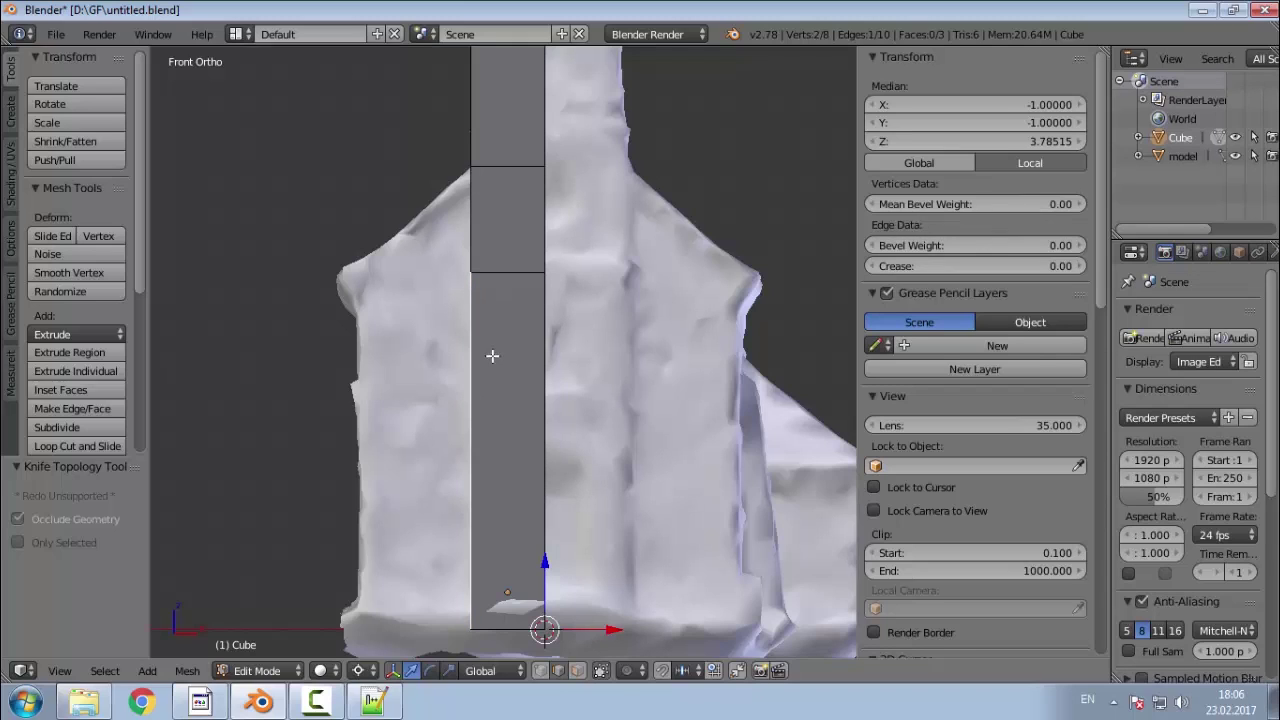
left_click(579, 671)
right_click(493, 330)
right_click(505, 222)
right_click(508, 113)
right_click(514, 280)
scroll(525, 528, "down", 1)
scroll(530, 199, "down", 2)
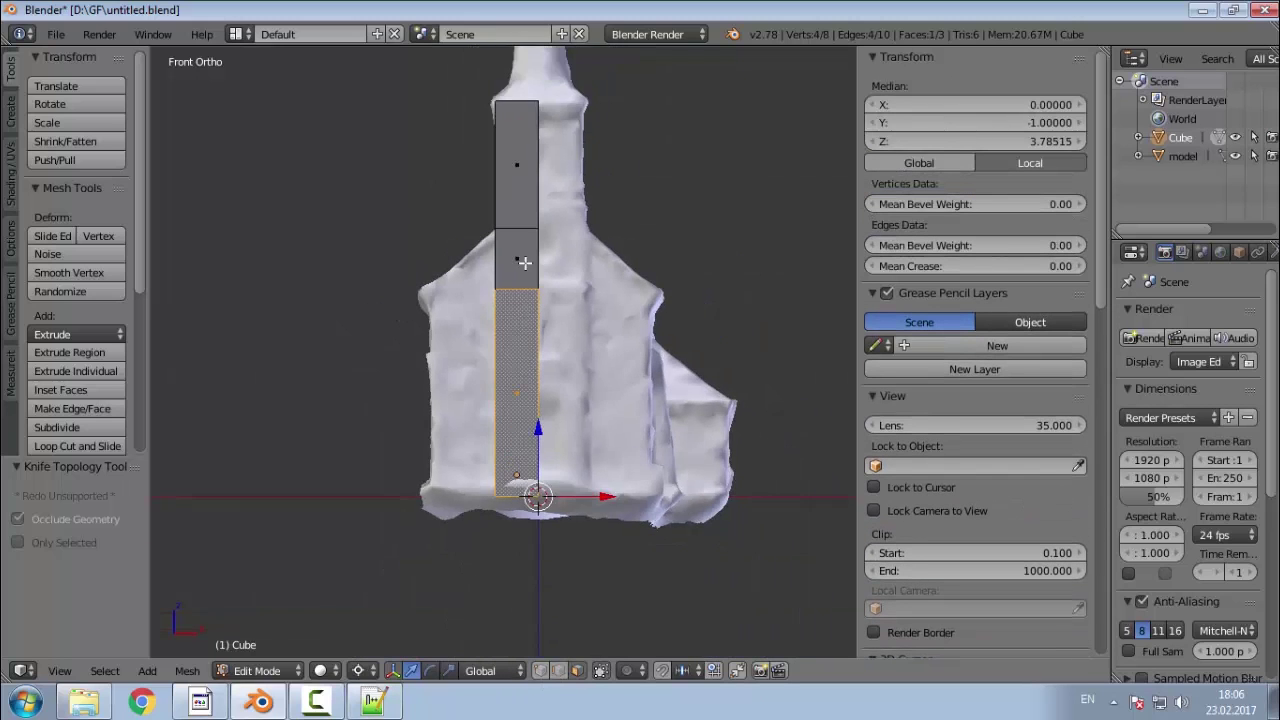
scroll(523, 204, "up", 4)
right_click(523, 203)
right_click(520, 308)
right_click(520, 440)
scroll(523, 194, "down", 2)
scroll(523, 488, "up", 3)
scroll(489, 437, "down", 1)
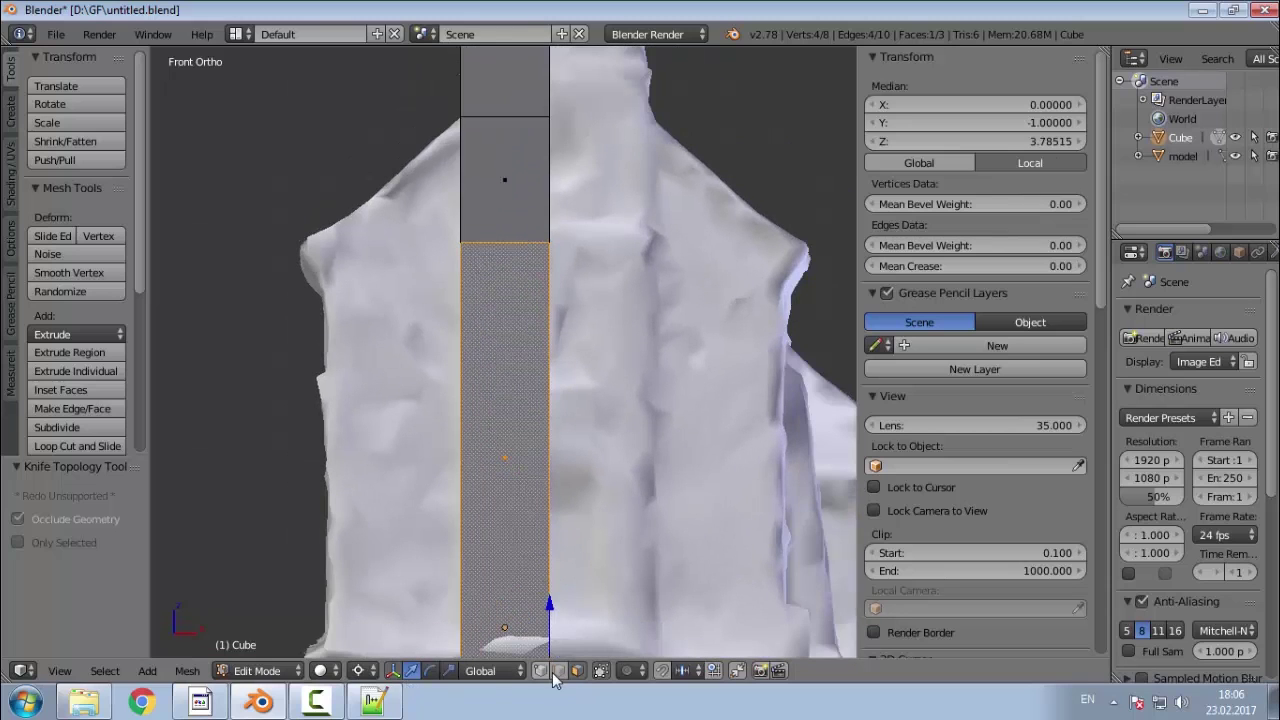
Step: Move the lower face's outer vertical edge about -3.509 units along the global X axis to the church's eave corner
right_click(456, 470)
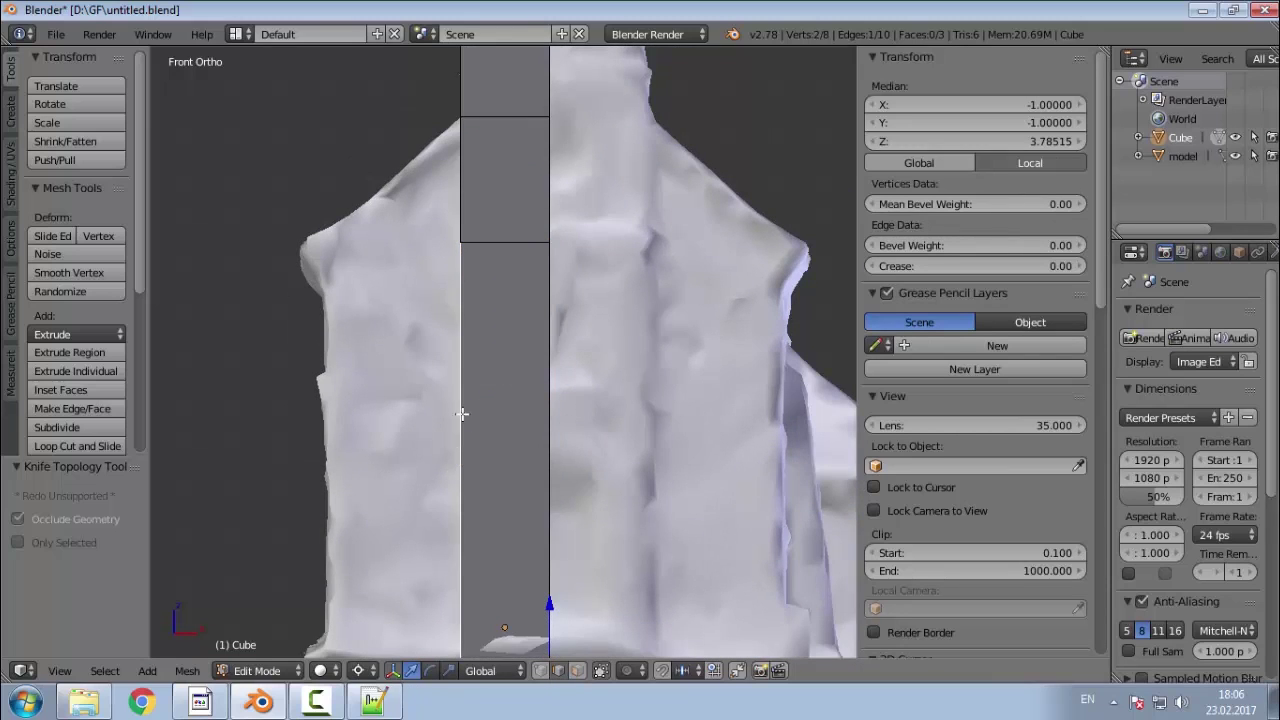
scroll(468, 460, "down", 1)
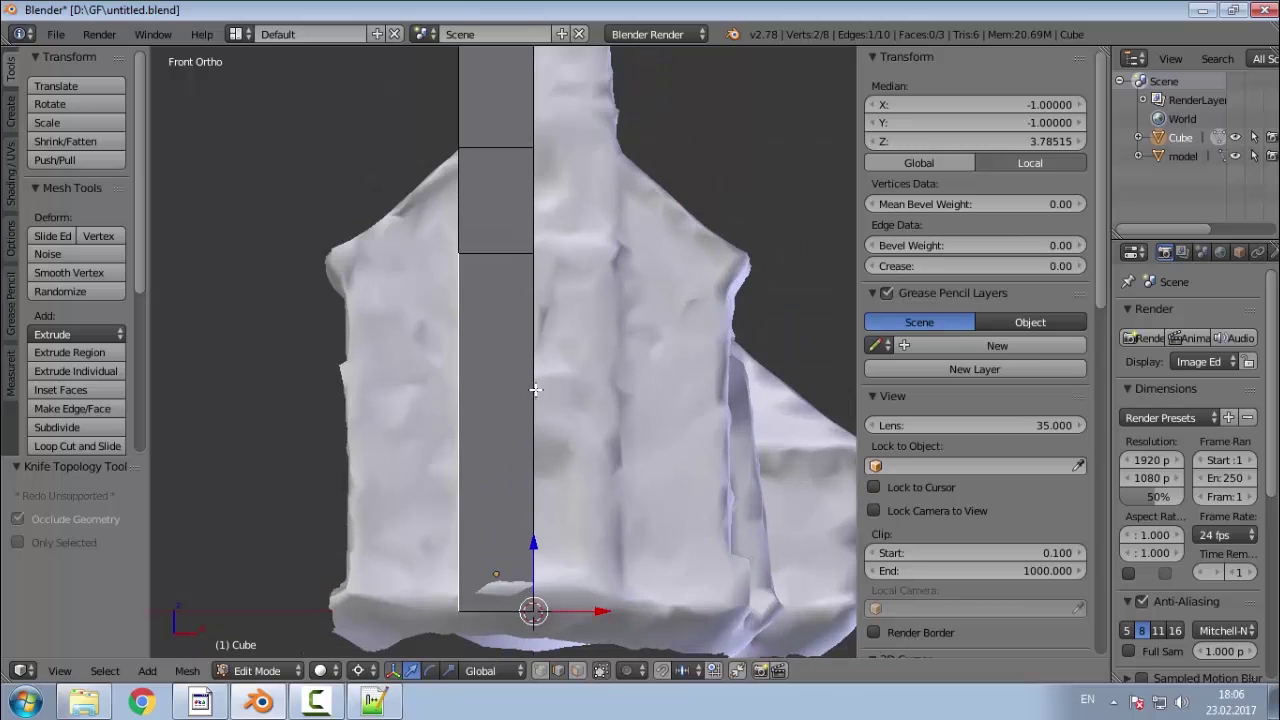
key("g")
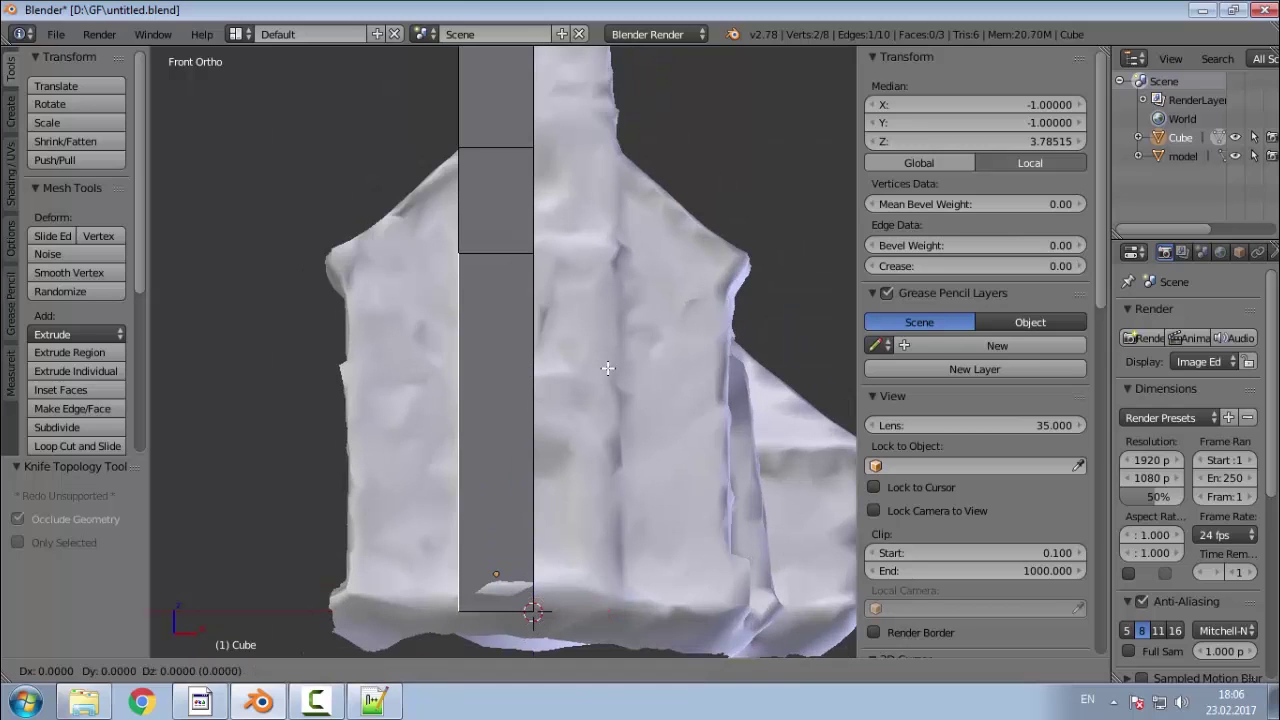
key("x")
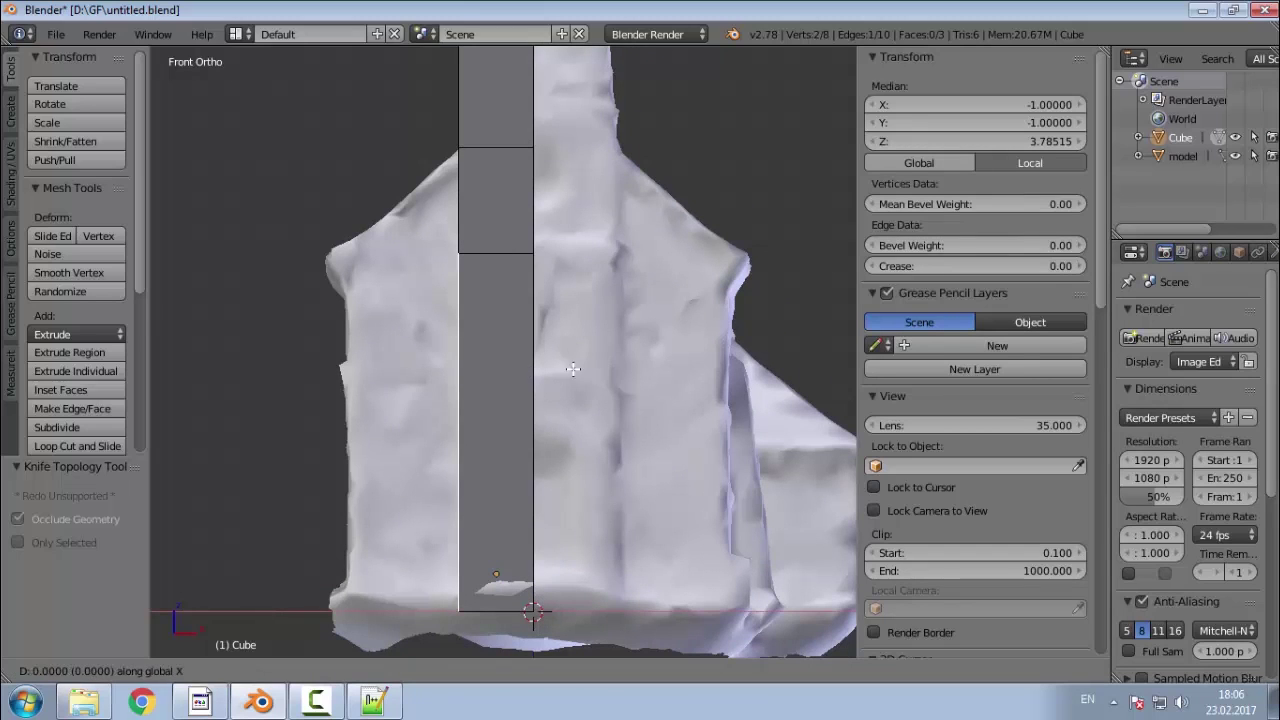
left_click(478, 354)
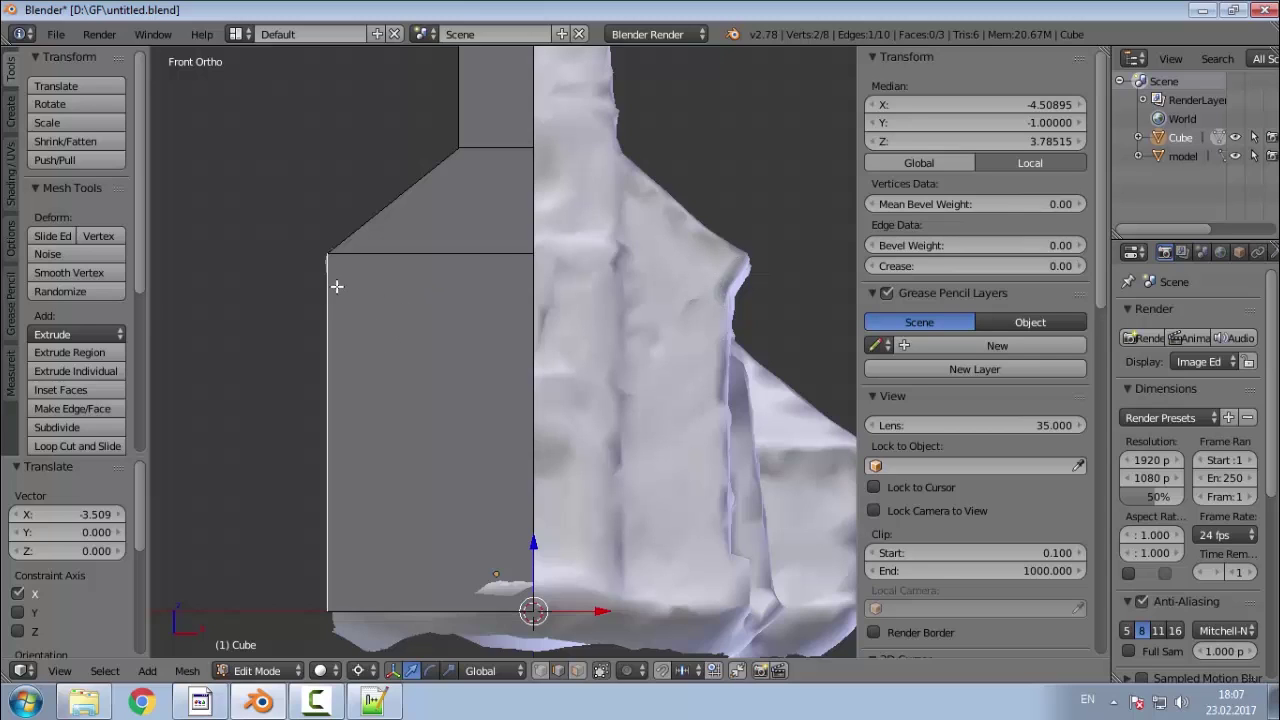
Step: Knife a horizontal cut across the lower face just below the eaves, where the overhang meets the wall
key("a")
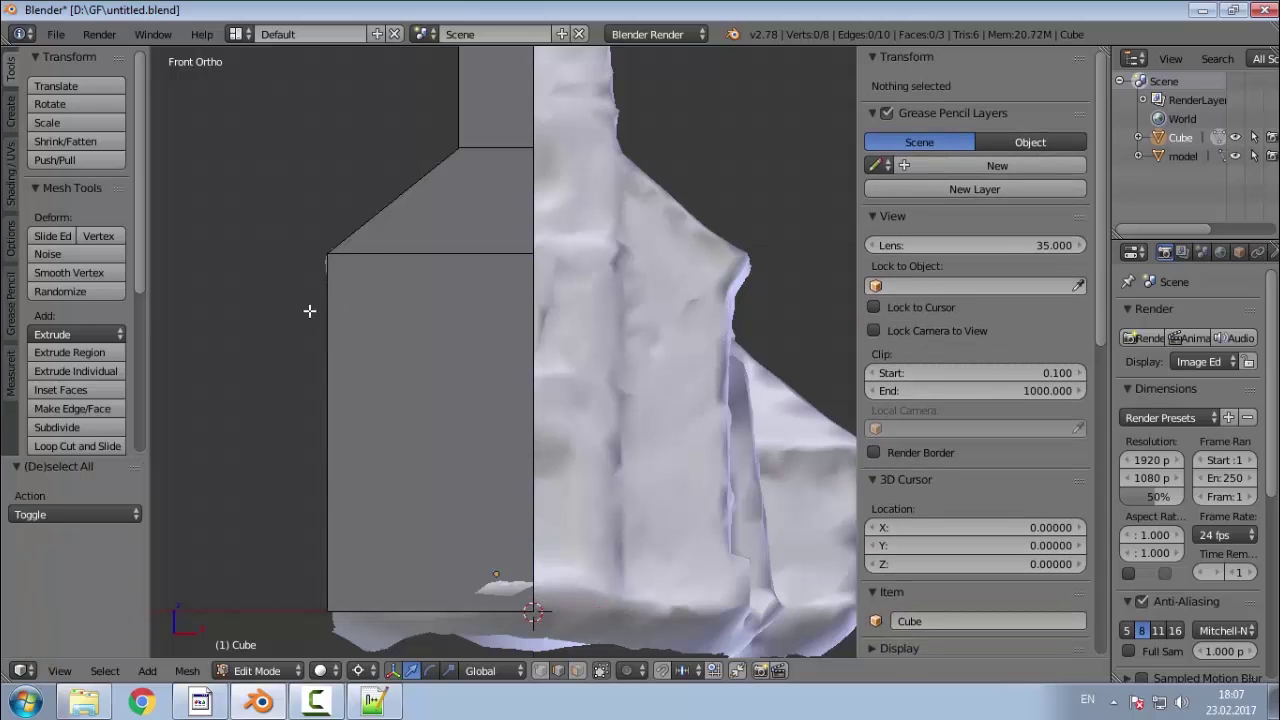
key("k")
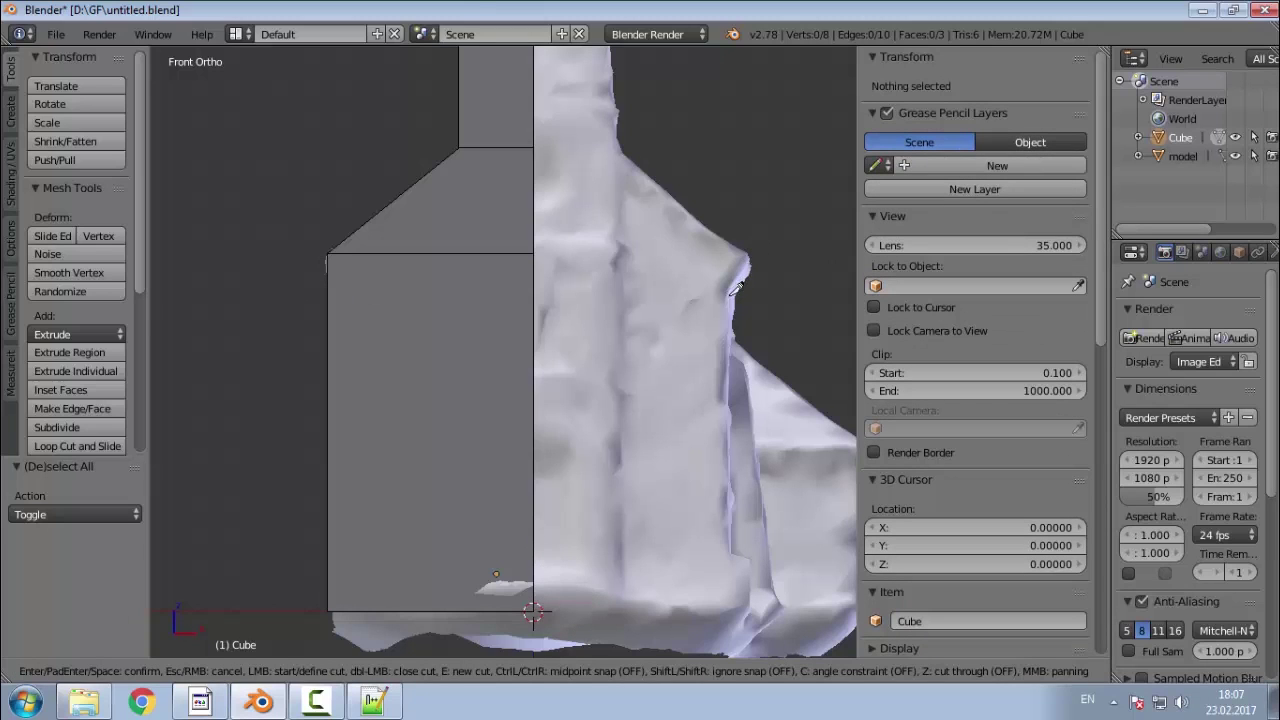
left_click(738, 290)
key("c")
left_click(255, 290)
key("Return")
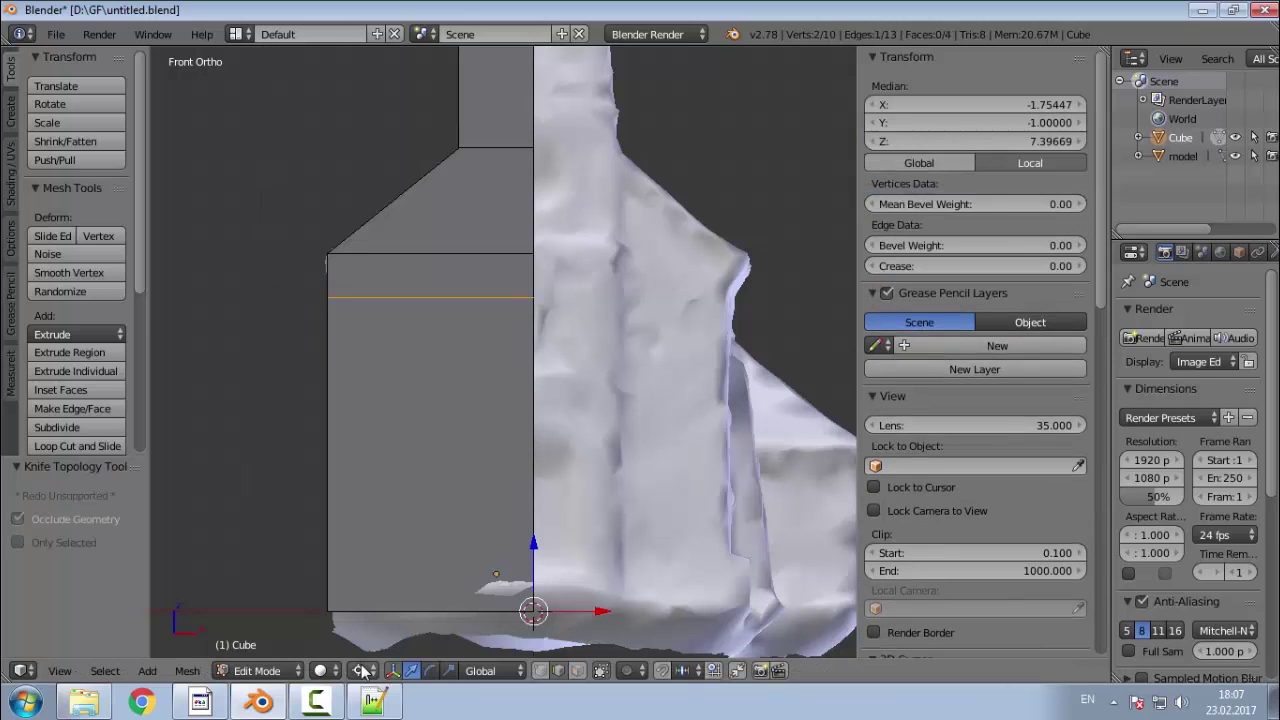
Step: Move the wall's outer vertical edge about 0.476 units inward along the global X axis, leaving the eaves overhanging
right_click(326, 433)
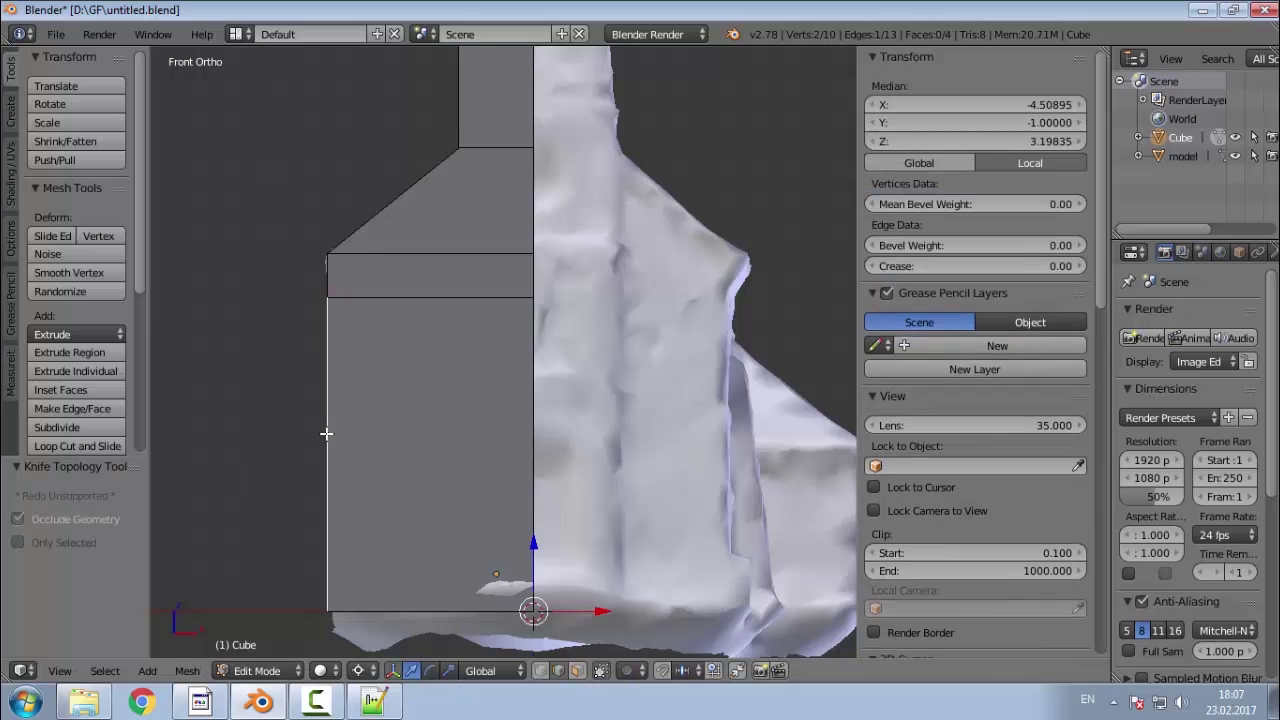
key("g")
key("x")
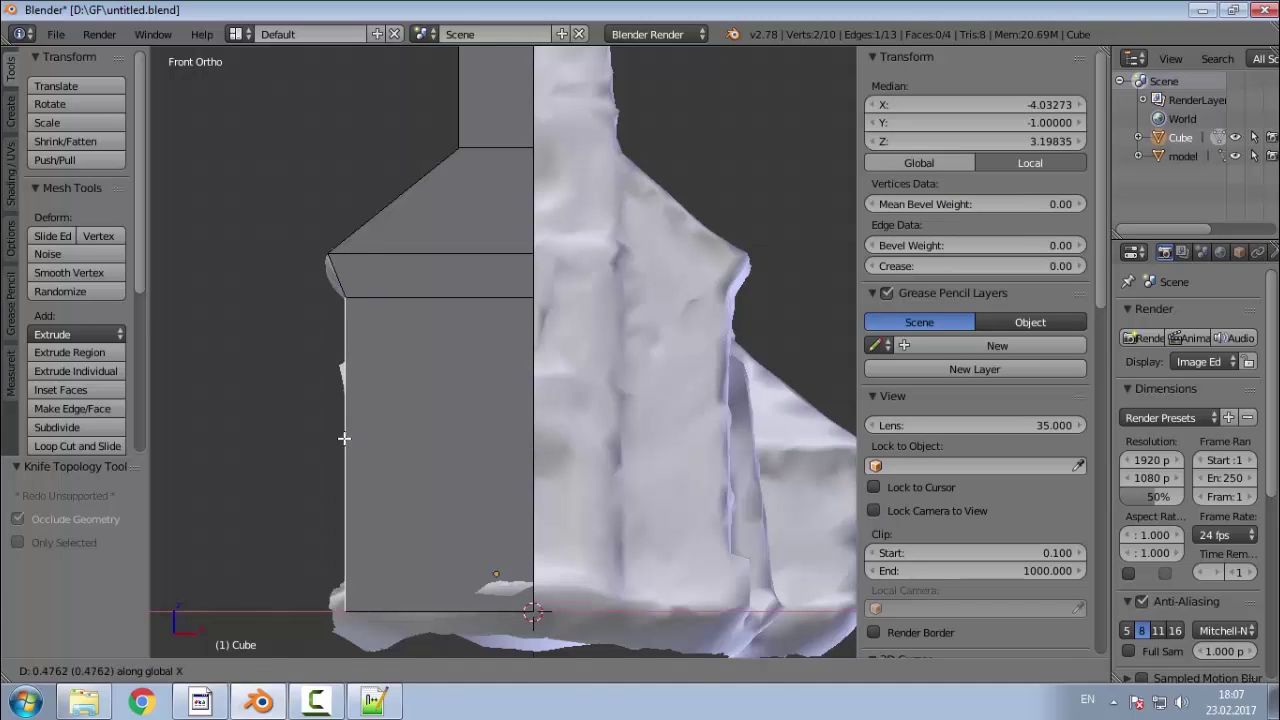
left_click(344, 438)
Step: Examine the church model's facade and side with the cube hidden, and return to editing the cube in front view
middle_click_drag(414, 443, 480, 430)
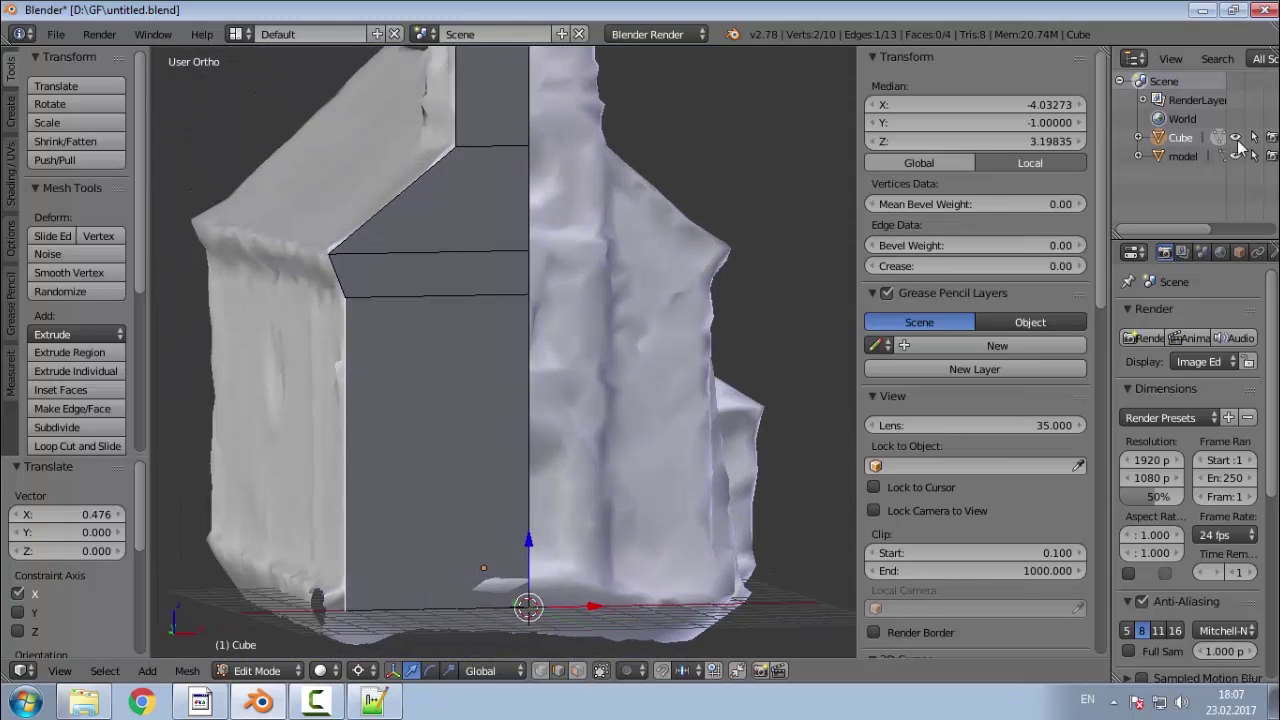
left_click(1184, 156)
left_click(1238, 138)
middle_click_drag(686, 238, 766, 298)
scroll(661, 542, "down", 2)
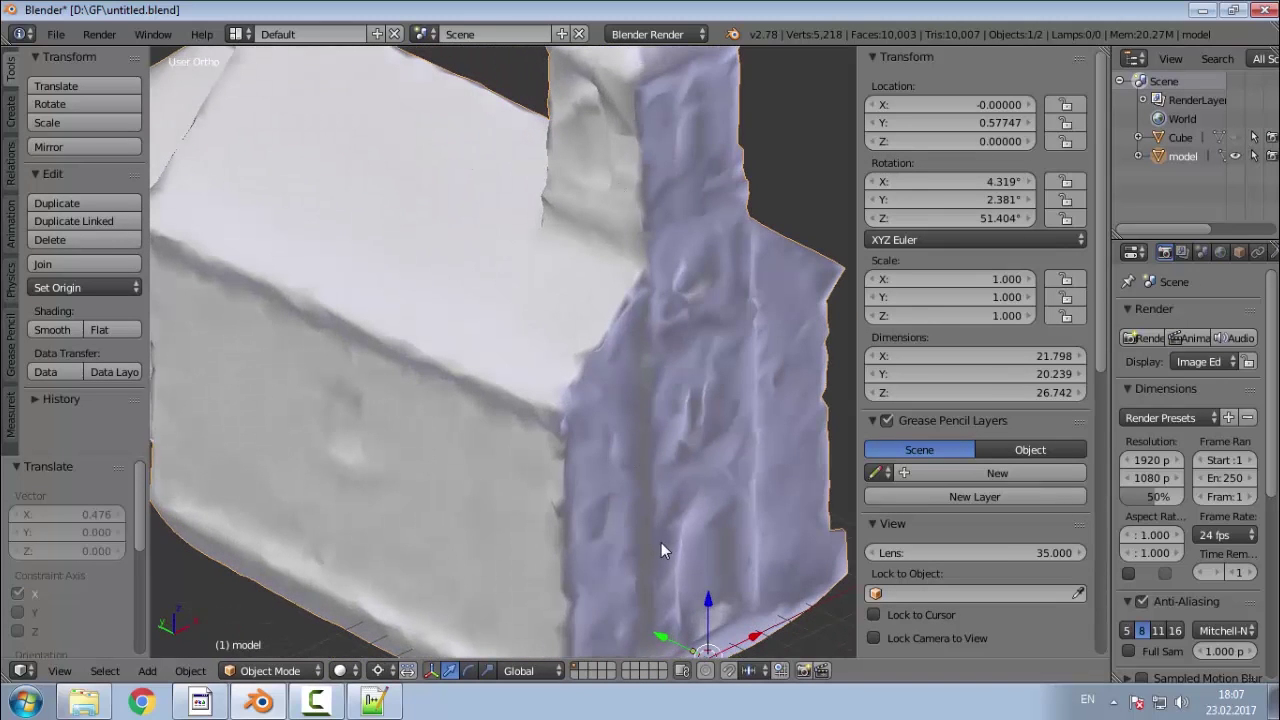
middle_click_drag(704, 553, 611, 523)
scroll(606, 520, "up", 2)
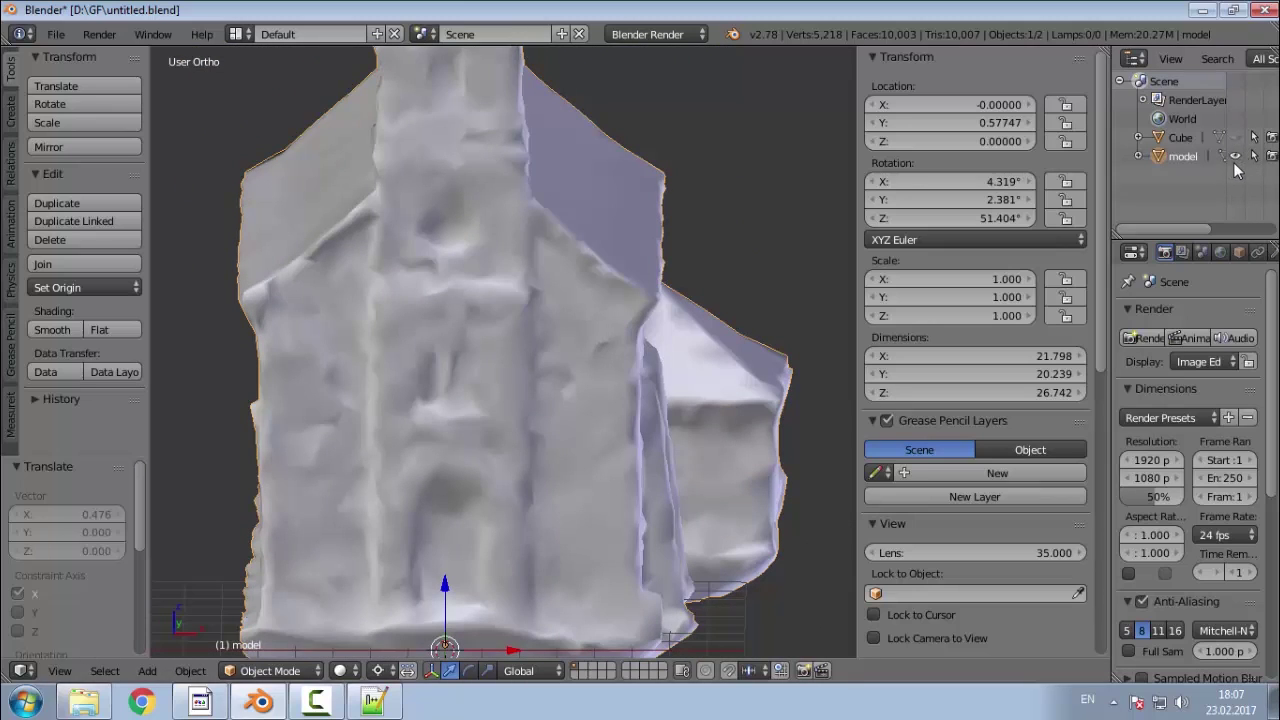
left_click(1235, 137)
middle_click_drag(318, 361, 336, 307)
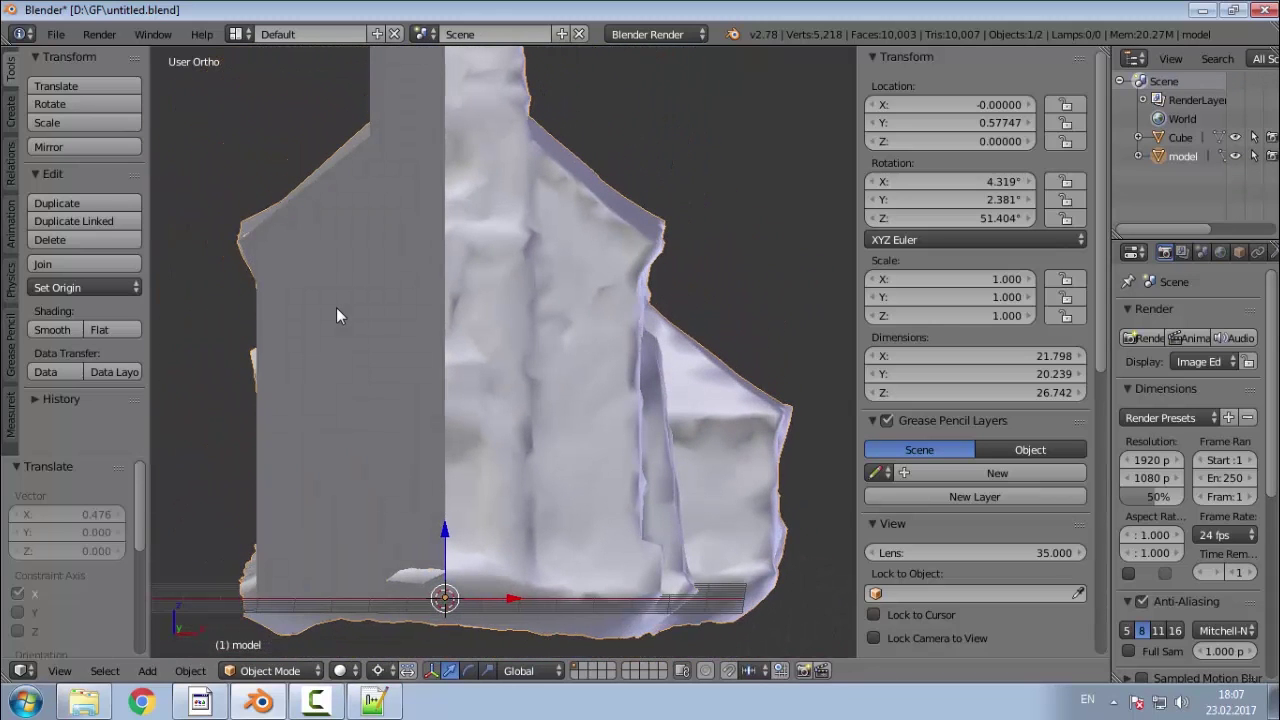
left_click(1181, 137)
key("Tab")
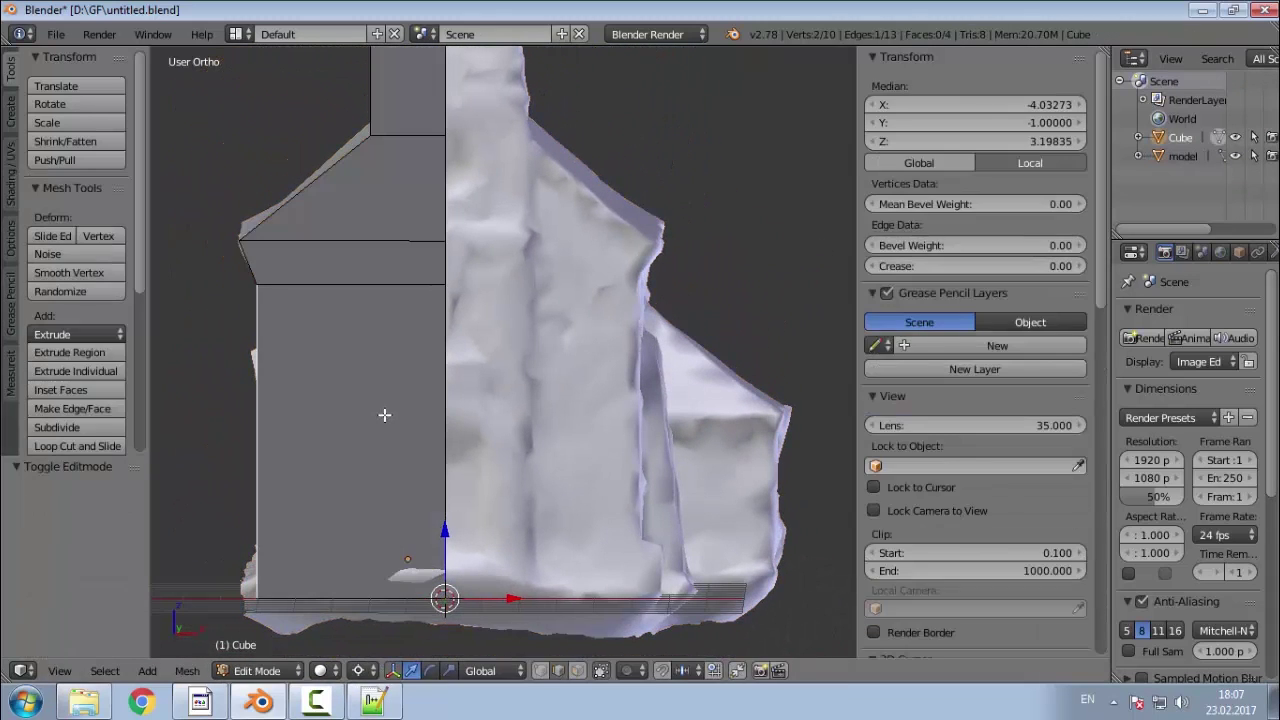
middle_click_drag(438, 481, 449, 467)
key("KP_1")
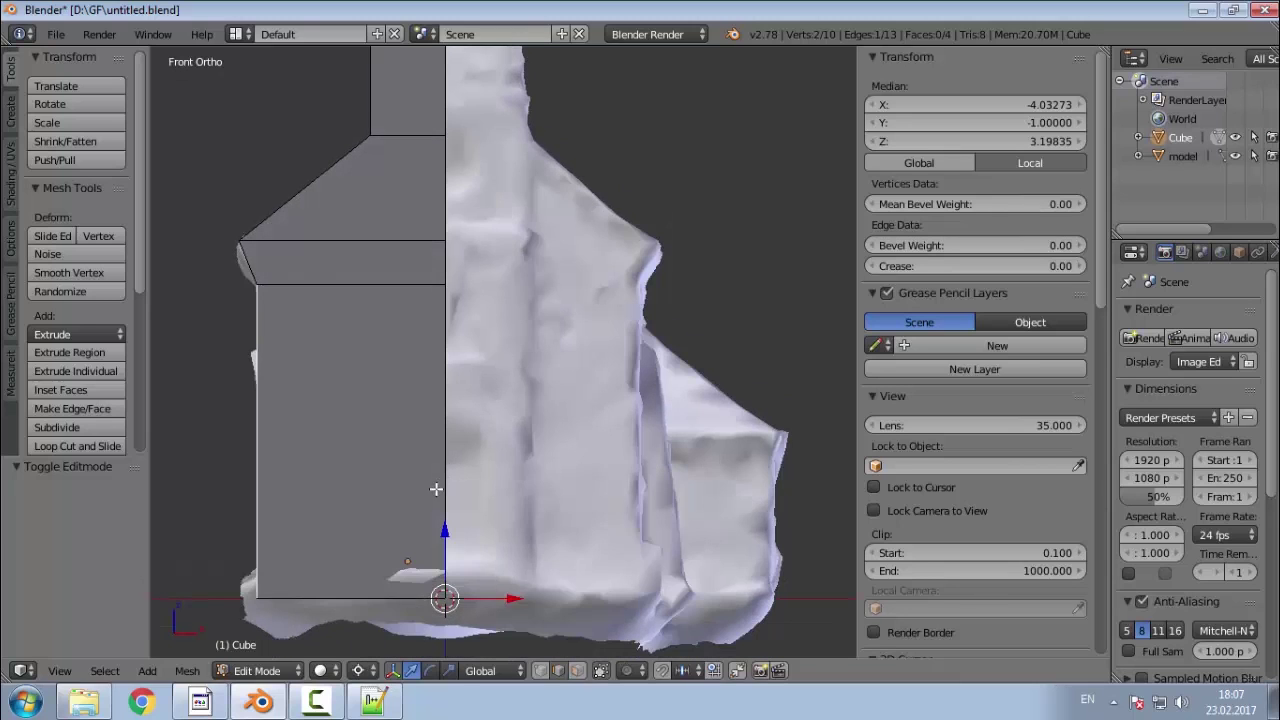
Step: Compare the cube's front faces with the church model in front, top and side views
scroll(445, 480, "down", 5)
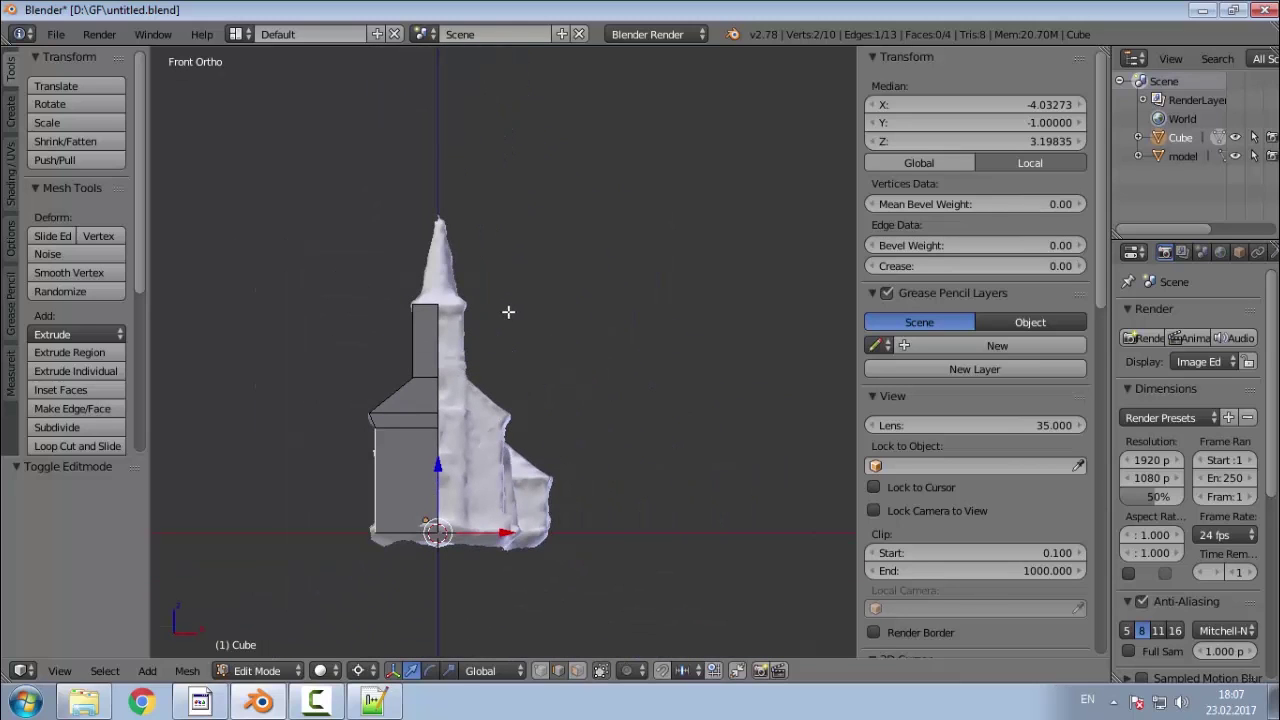
key("KP_7")
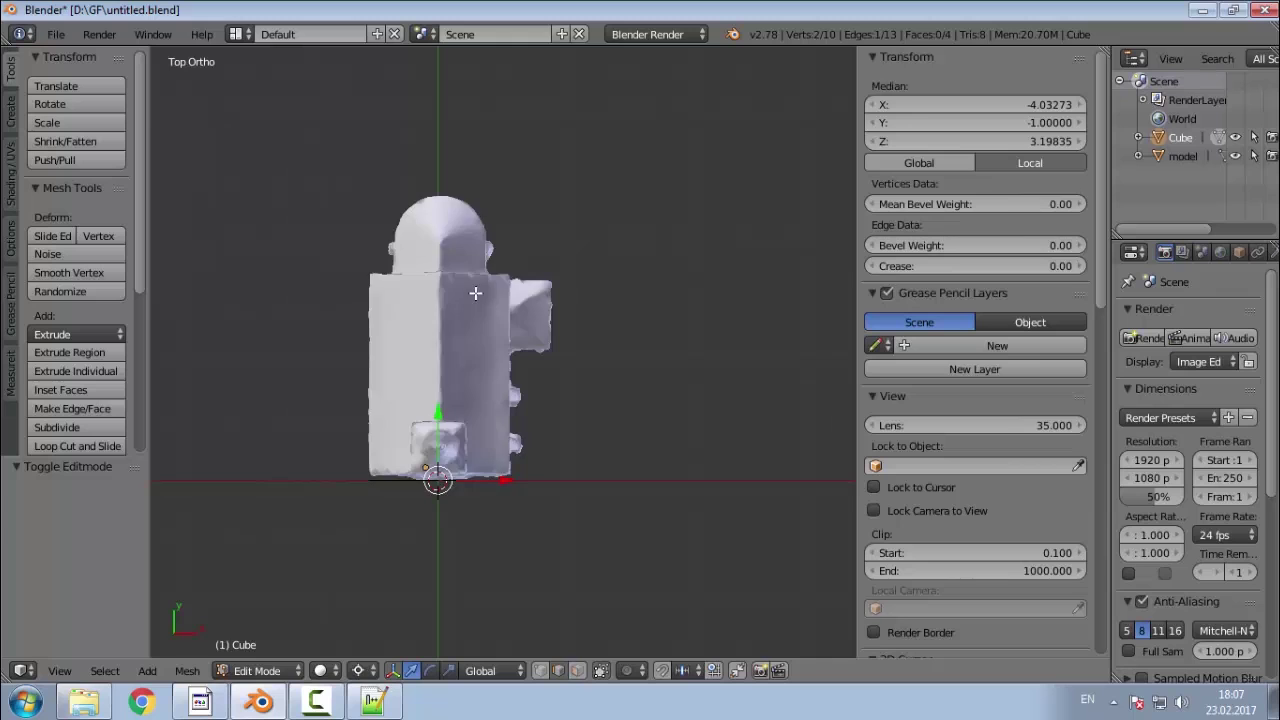
key("KP_1")
key("KP_3")
key("KP_1")
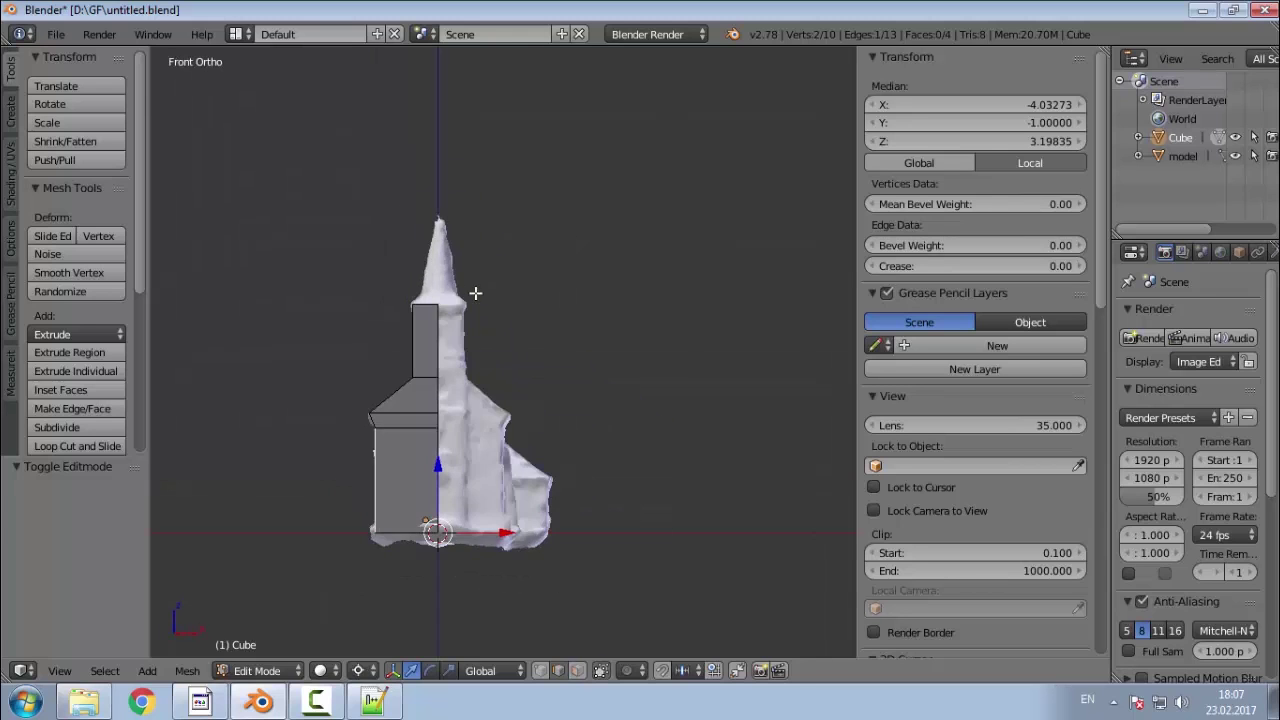
key("KP_7")
key("KP_1")
key("KP_3")
key("KP_1")
scroll(420, 515, "up", 6)
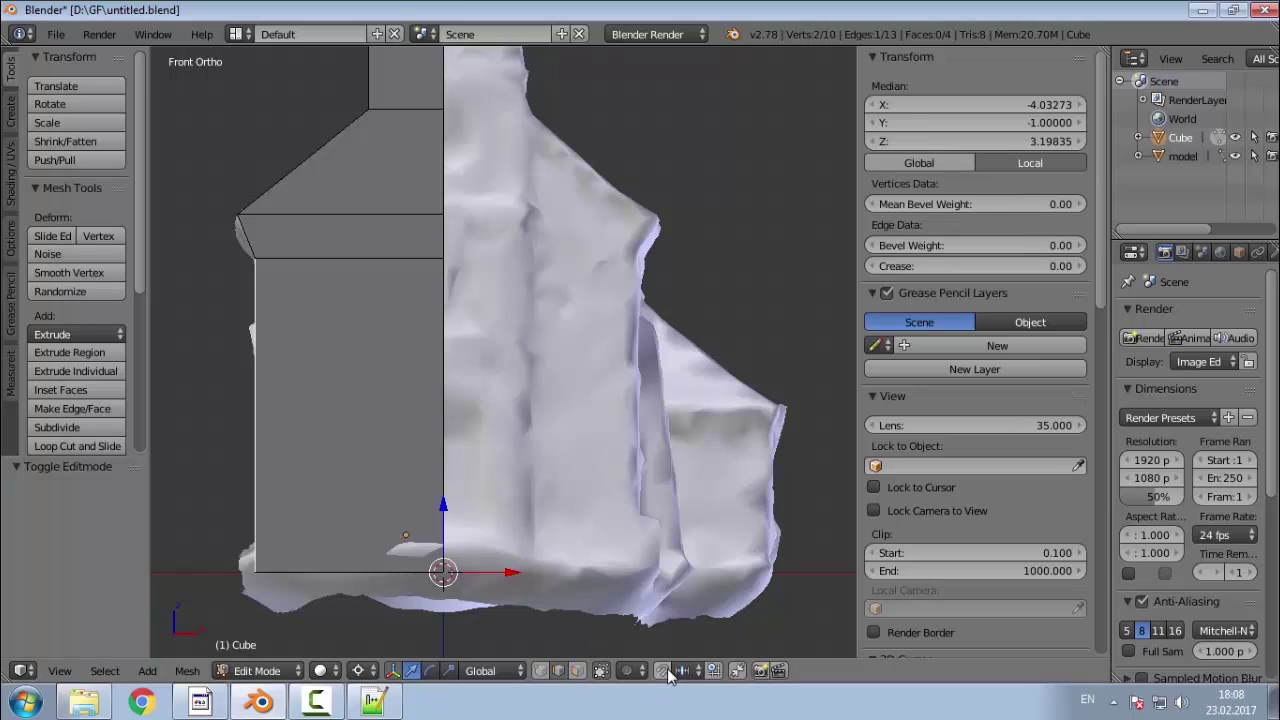
Step: Knife a straight vertical cut from the tower's lower outer corner down to the bottom edge of the front faces
key("k")
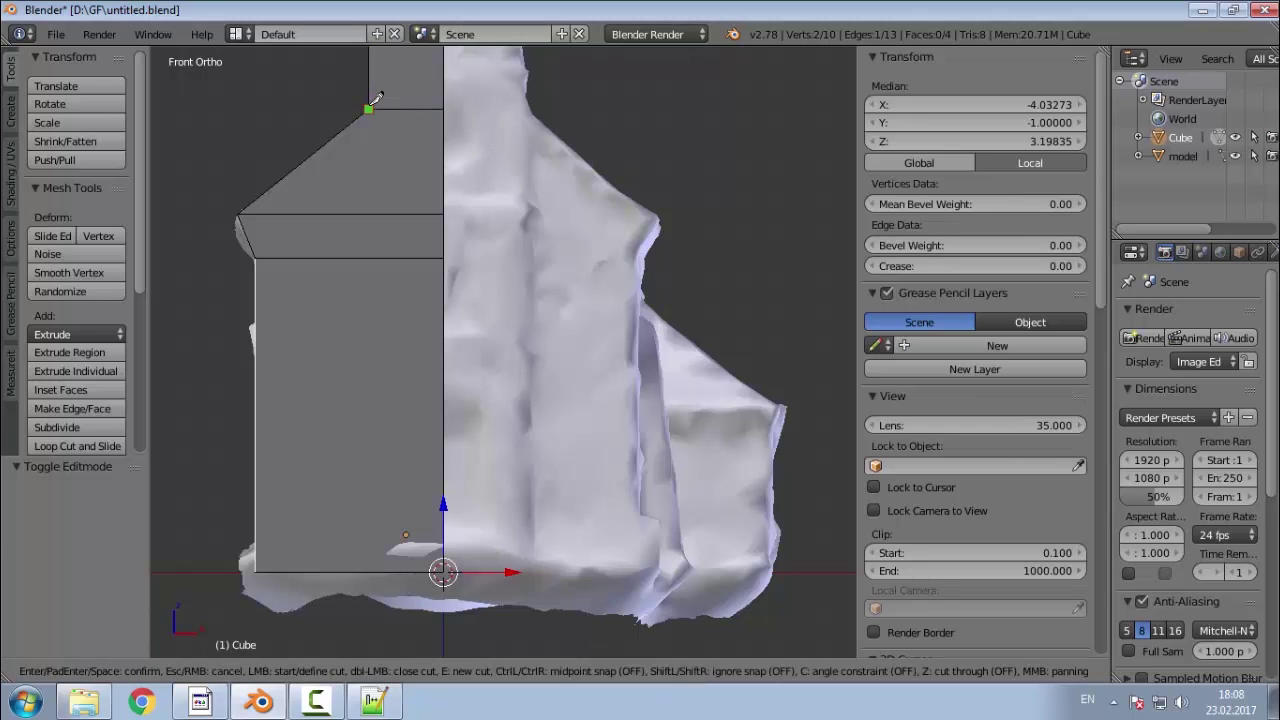
left_click(369, 108)
left_click(369, 572)
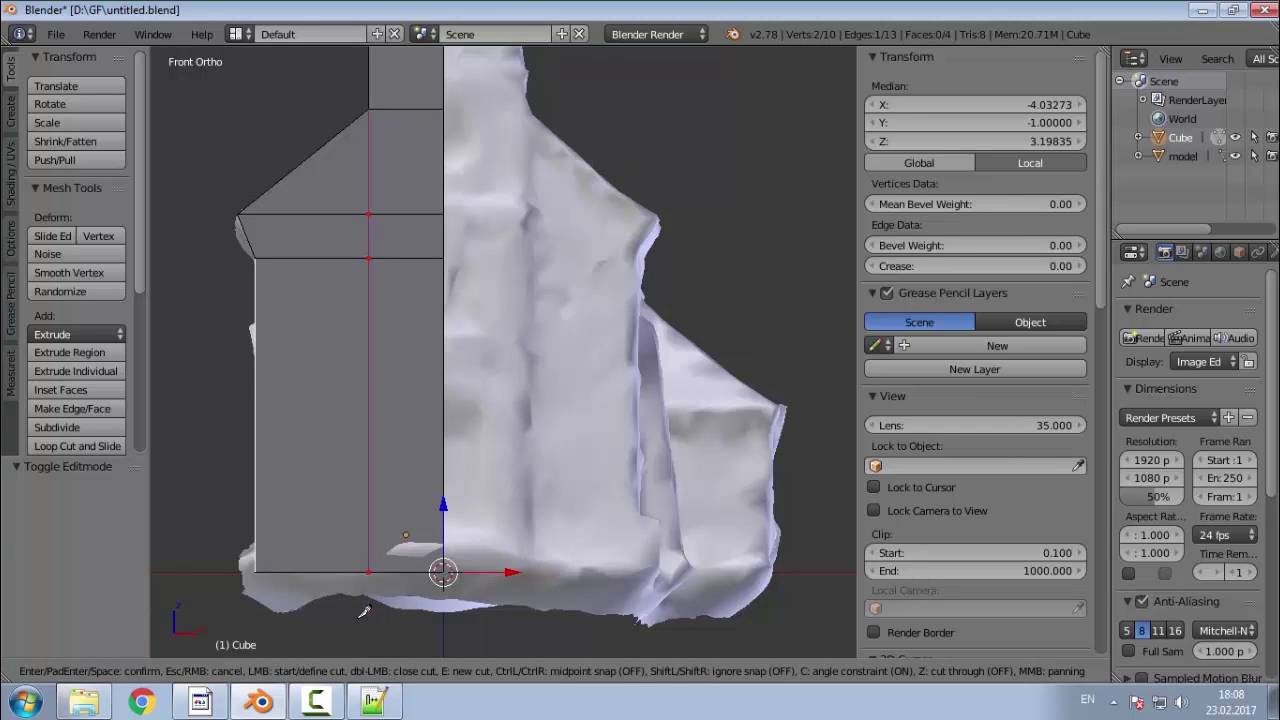
key("Return")
Step: Switch to face selection and select the three stacked wall faces outside the new vertical cut, from the base to the roof slope
middle_click_drag(323, 365, 414, 436)
left_click(578, 670)
right_click(328, 391)
right_click(323, 225, "ctrl")
middle_click_drag(368, 344, 402, 372)
Step: Extrude the three selected wall faces about 0.551 units backward along the global Y axis
key("KP_7")
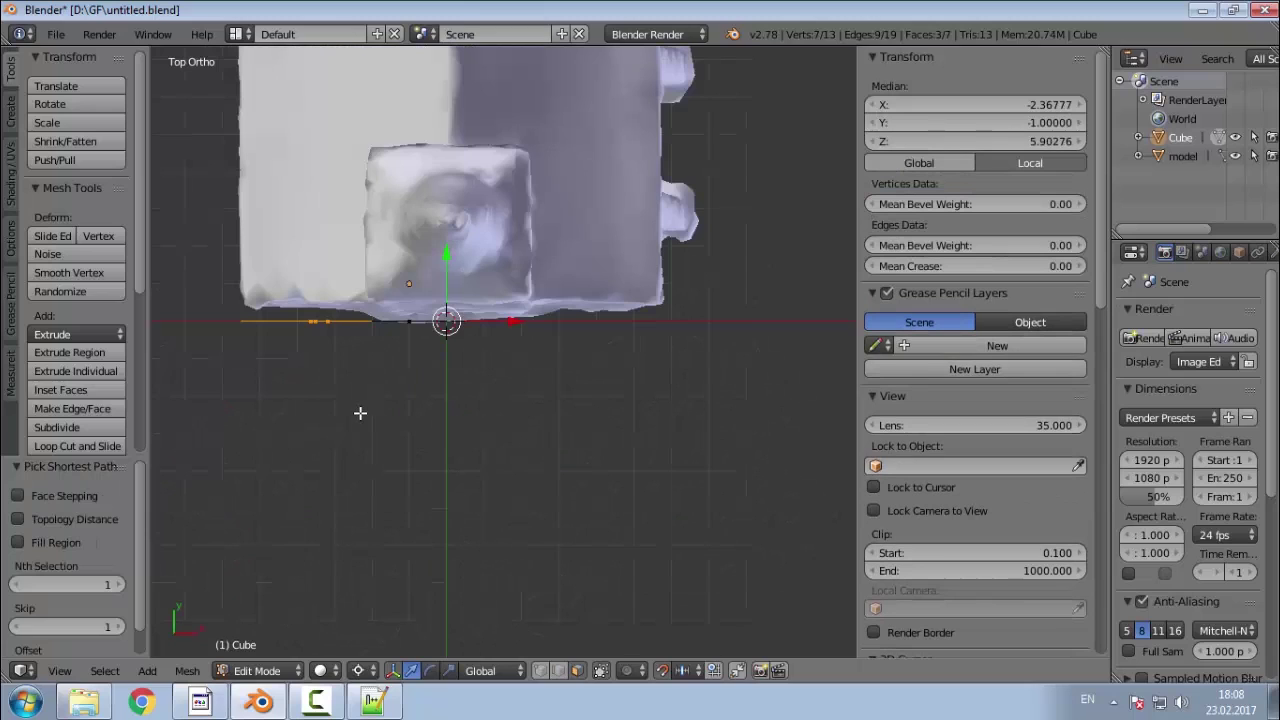
key("e")
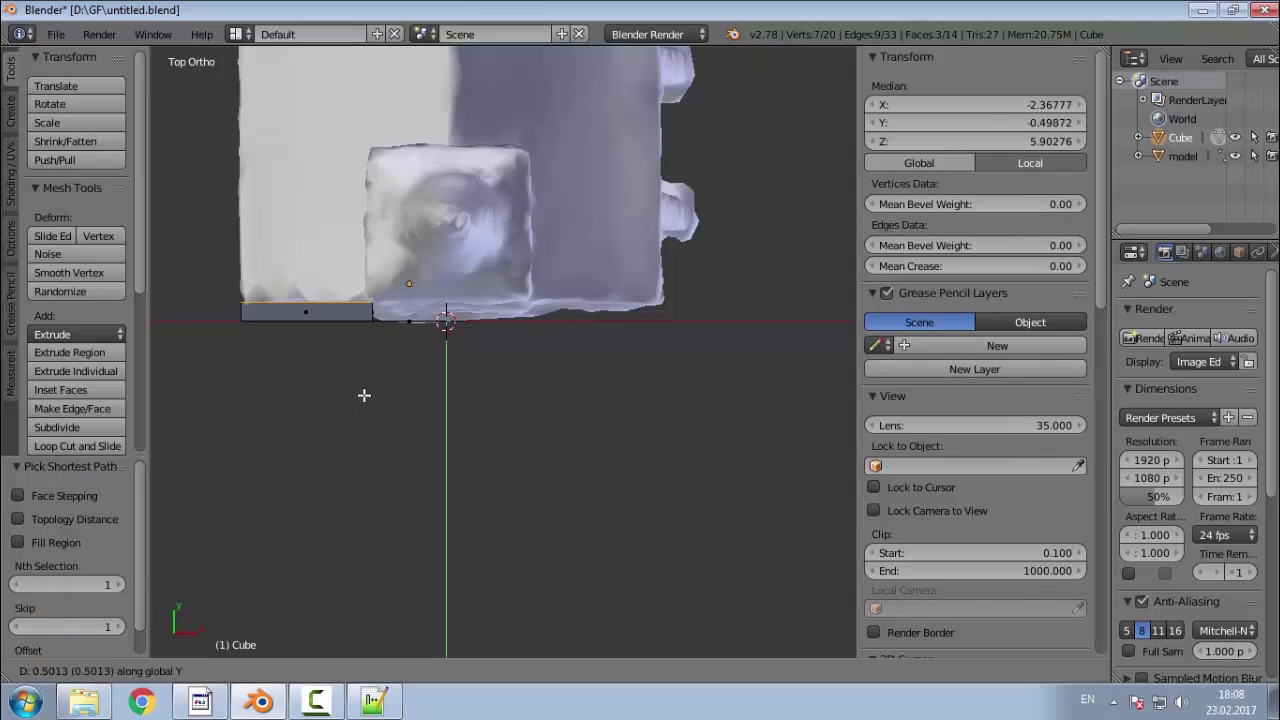
left_click(365, 393)
Step: Select the extruded wall's four outer rim faces, from the underside up the outer side to the roof slope, and delete them as faces
middle_click_drag(357, 449, 276, 292)
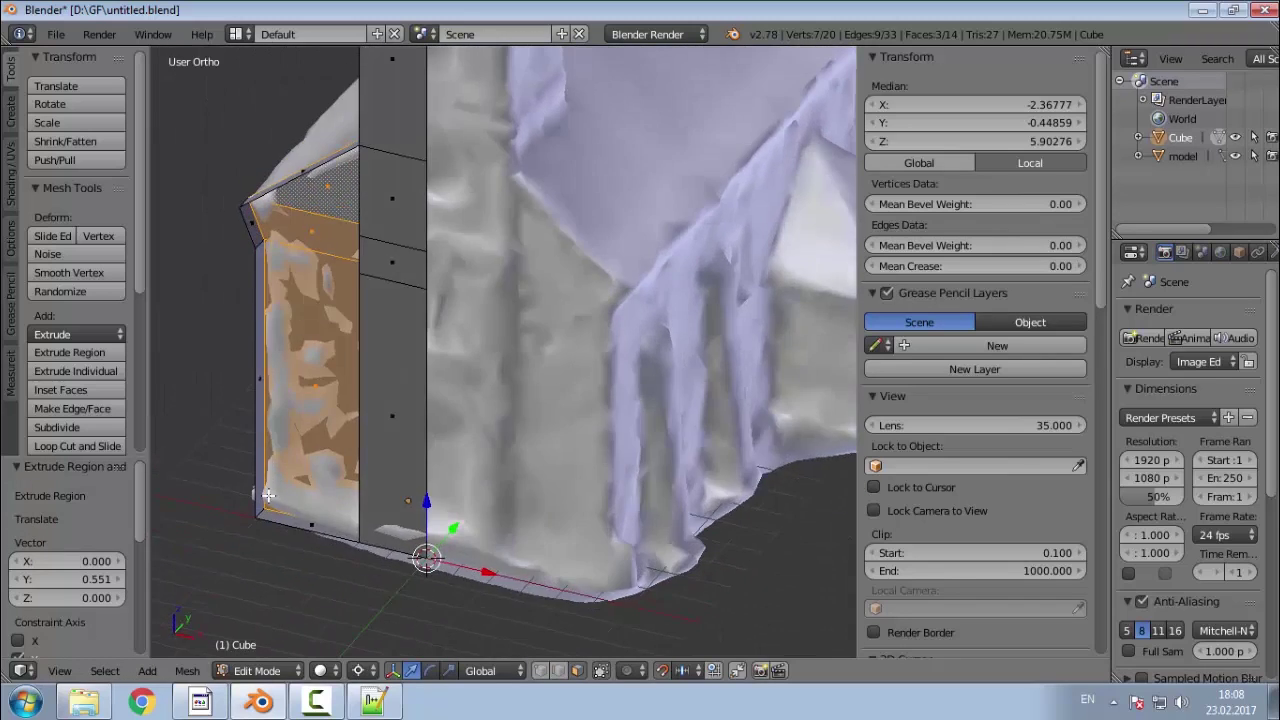
scroll(260, 489, "up", 4)
middle_click_drag(346, 537, 526, 606)
key("a")
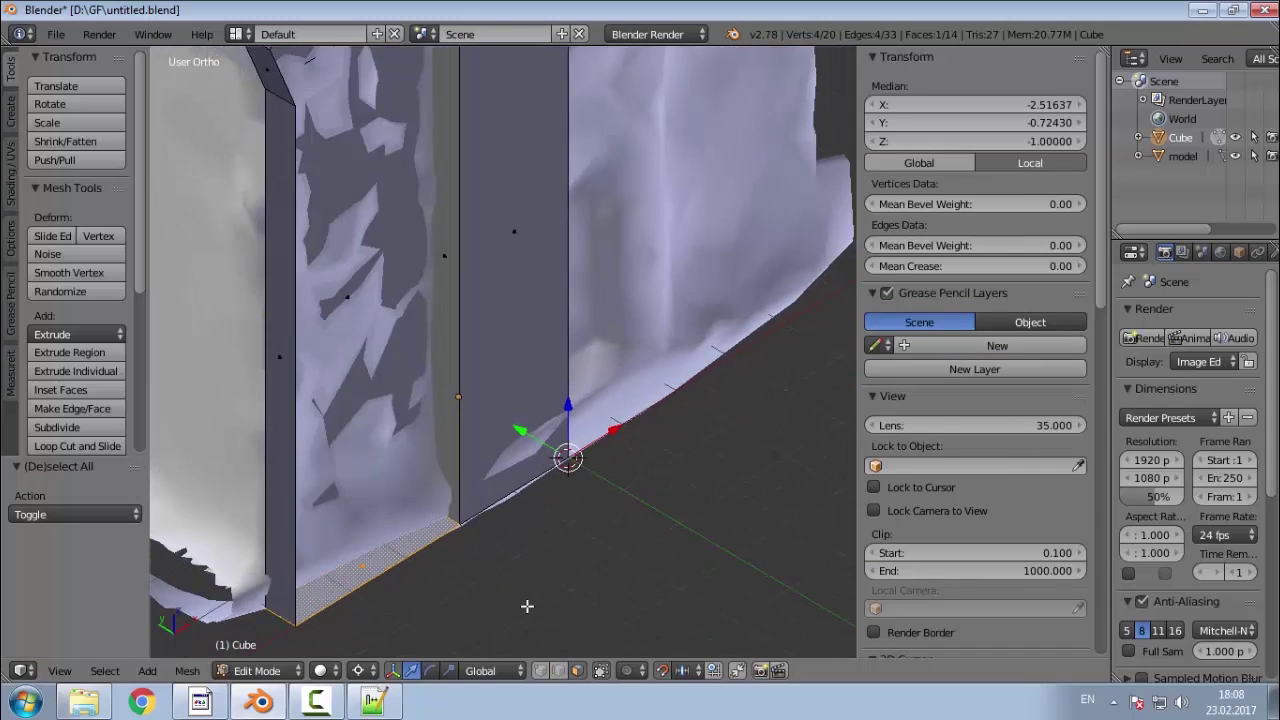
scroll(443, 636, "down", 5)
scroll(398, 362, "up", 1)
right_click(395, 347, "ctrl")
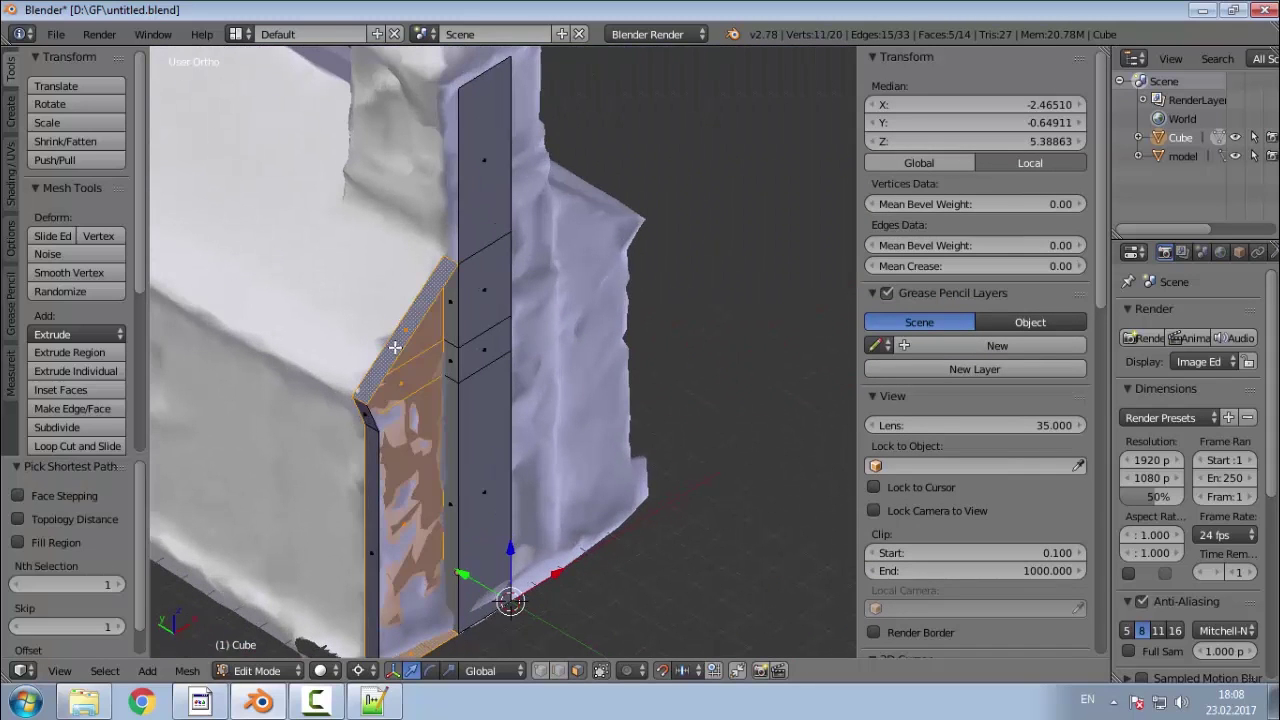
key("a")
right_click(421, 649)
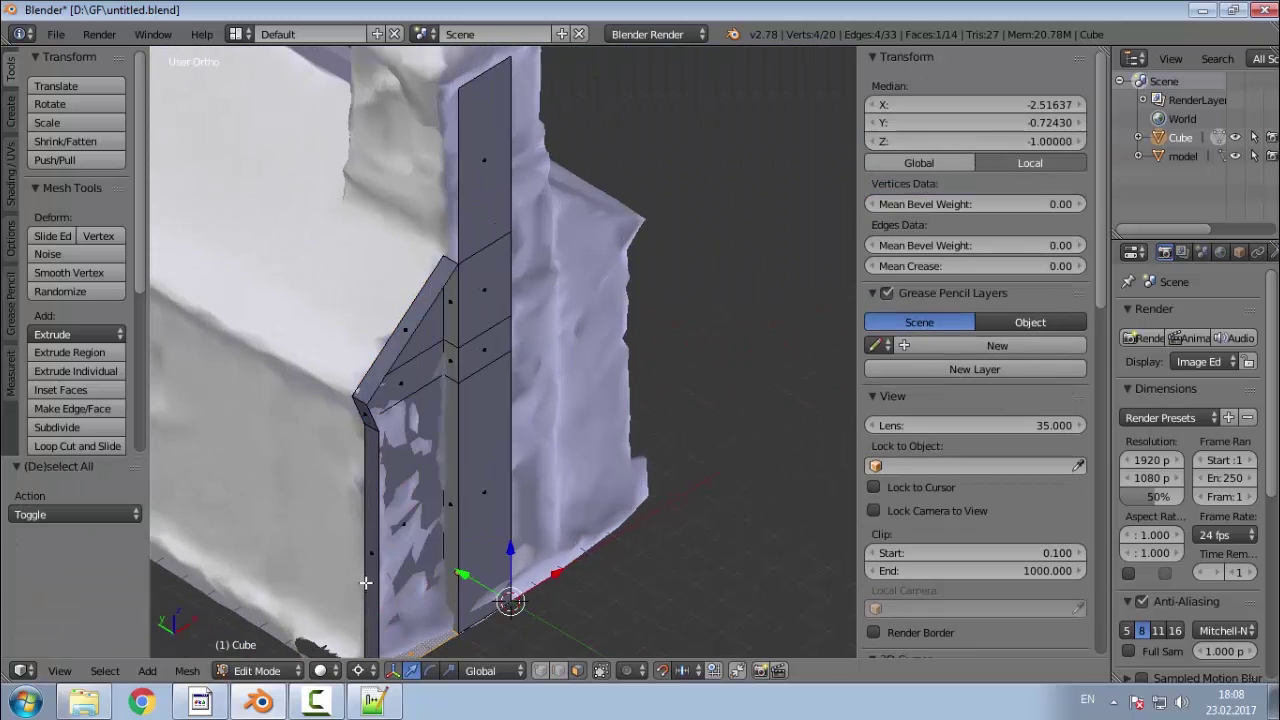
right_click(372, 553, "ctrl")
key("x")
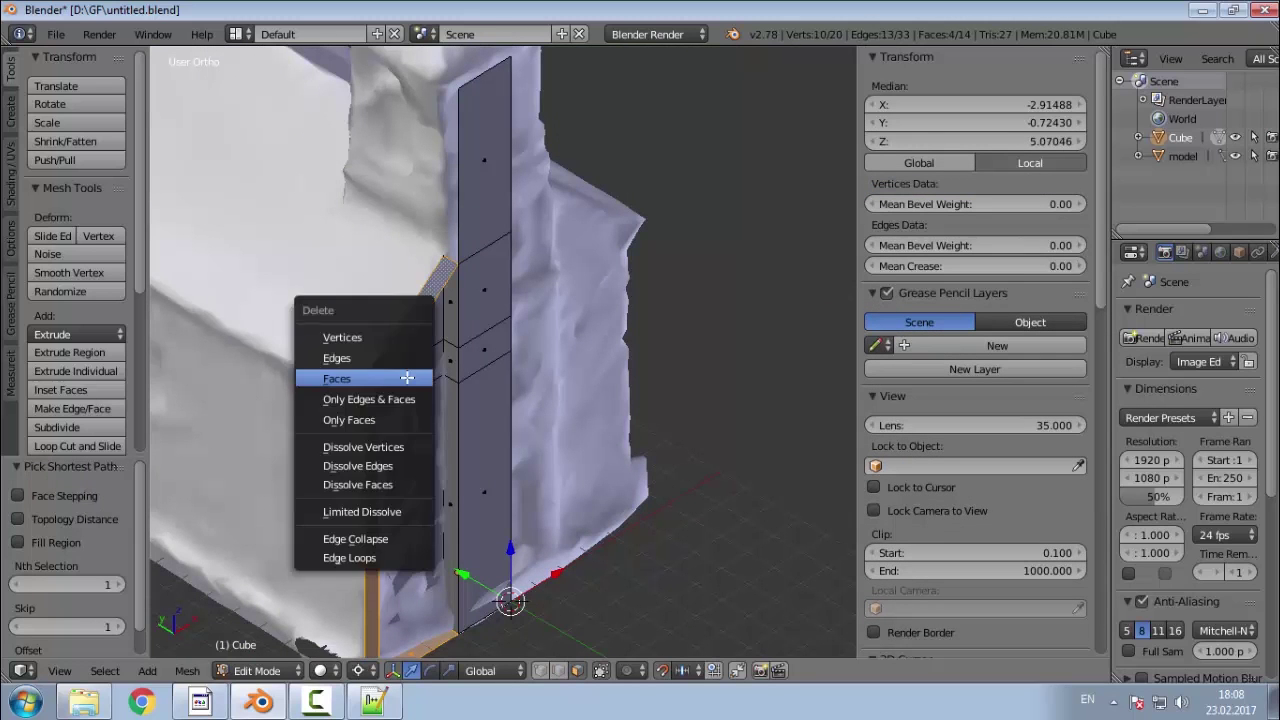
left_click(408, 373)
Step: Examine from the front and side how the church model's tower face sits relative to the recessed wall
middle_click_drag(408, 380, 406, 500)
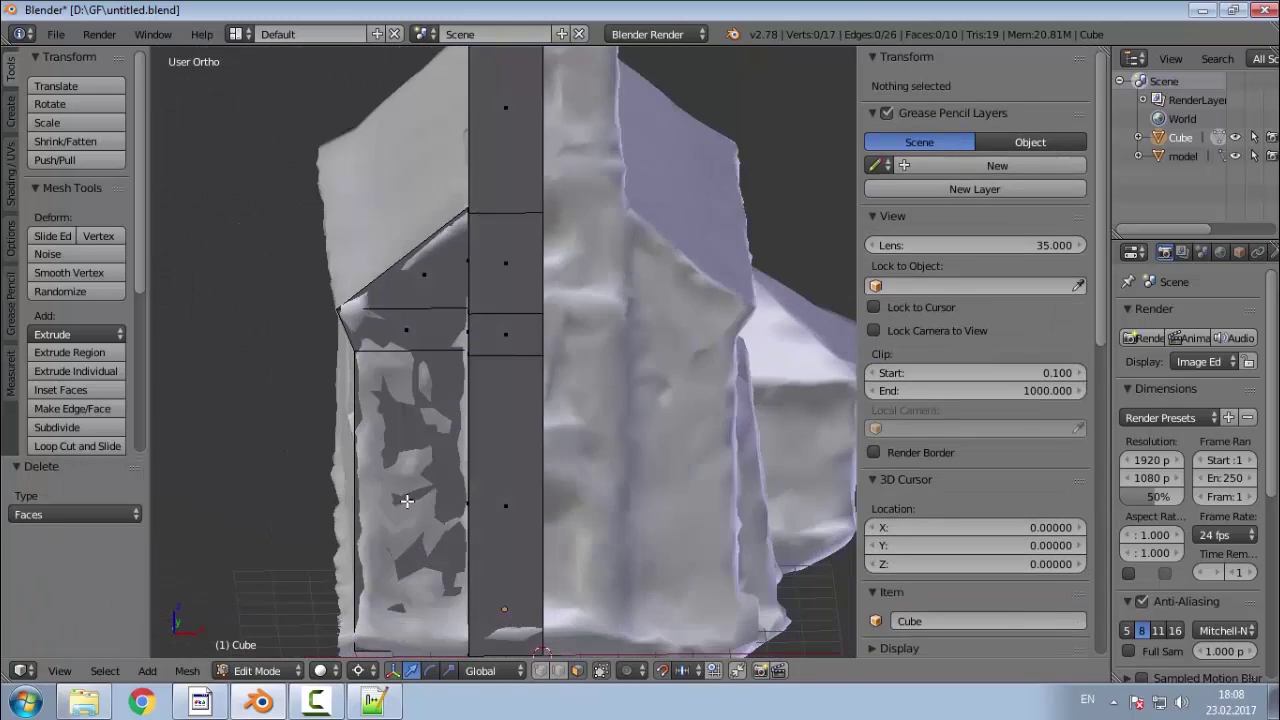
scroll(406, 500, "down", 2)
middle_click_drag(532, 160, 489, 257, "shift")
scroll(520, 280, "up", 1)
middle_click_drag(560, 300, 646, 321)
middle_click_drag(637, 345, 299, 335)
scroll(392, 408, "up", 6)
middle_click_drag(392, 408, 383, 528)
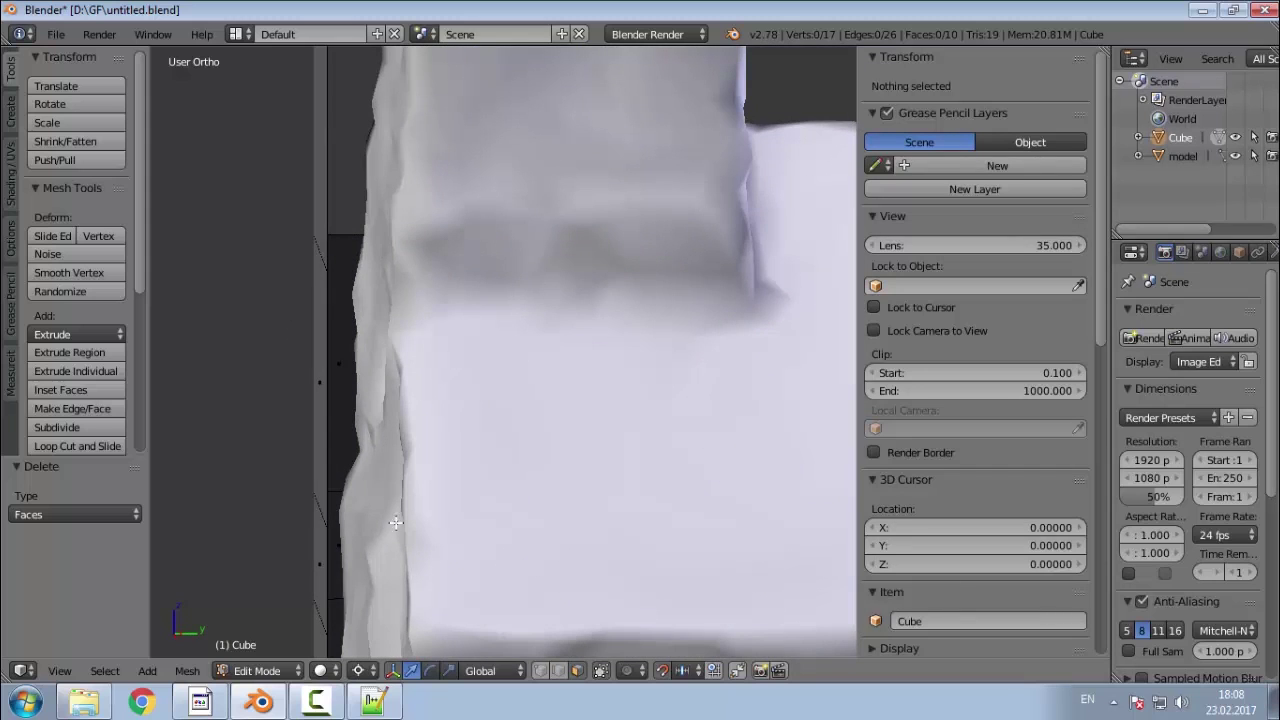
middle_click_drag(378, 479, 400, 497)
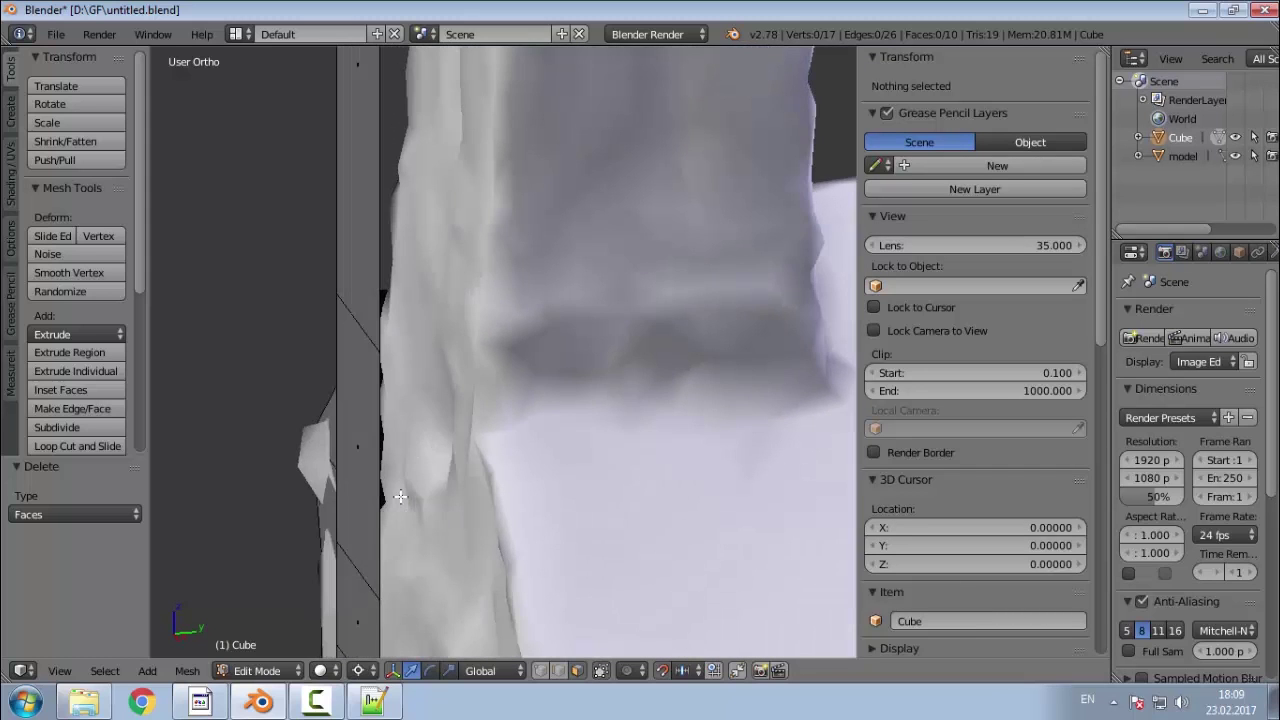
middle_click_drag(460, 594, 658, 476)
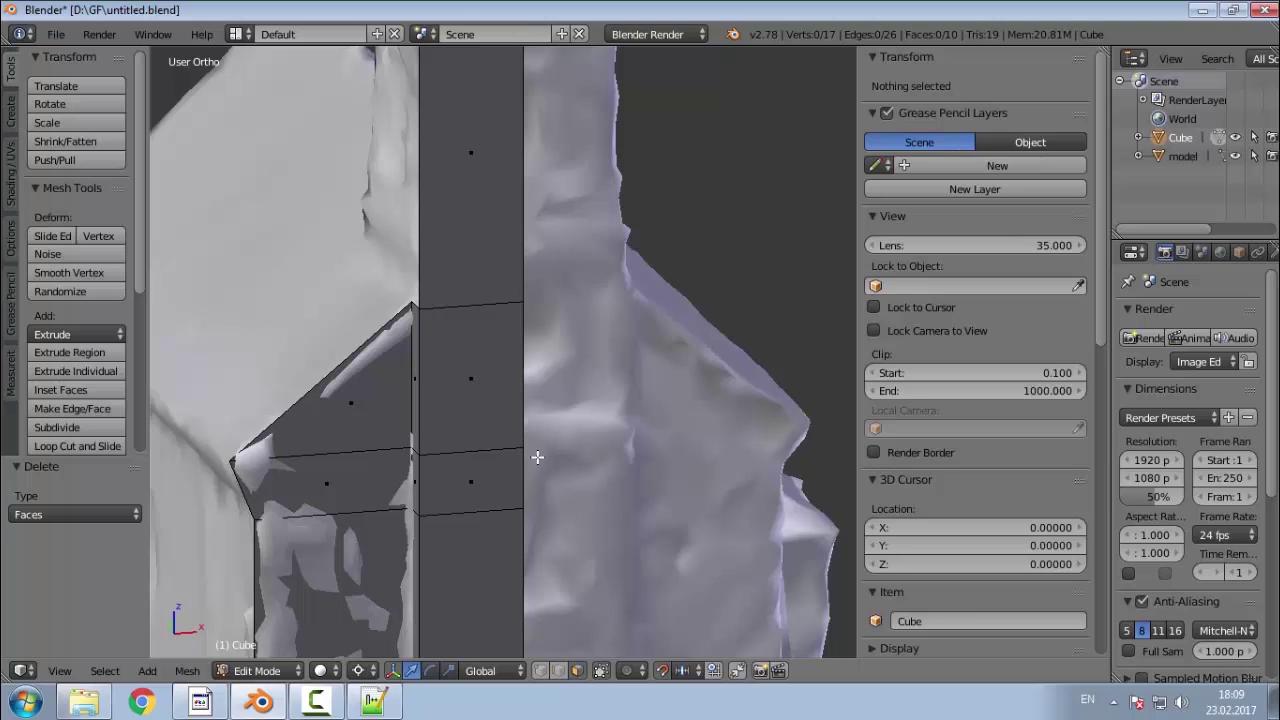
Step: Undo the rim face deletion and the wall extrusion, back to the three selected flat wall faces
key("ctrl+z")
key("ctrl+z")
key("ctrl+z")
key("ctrl+z")
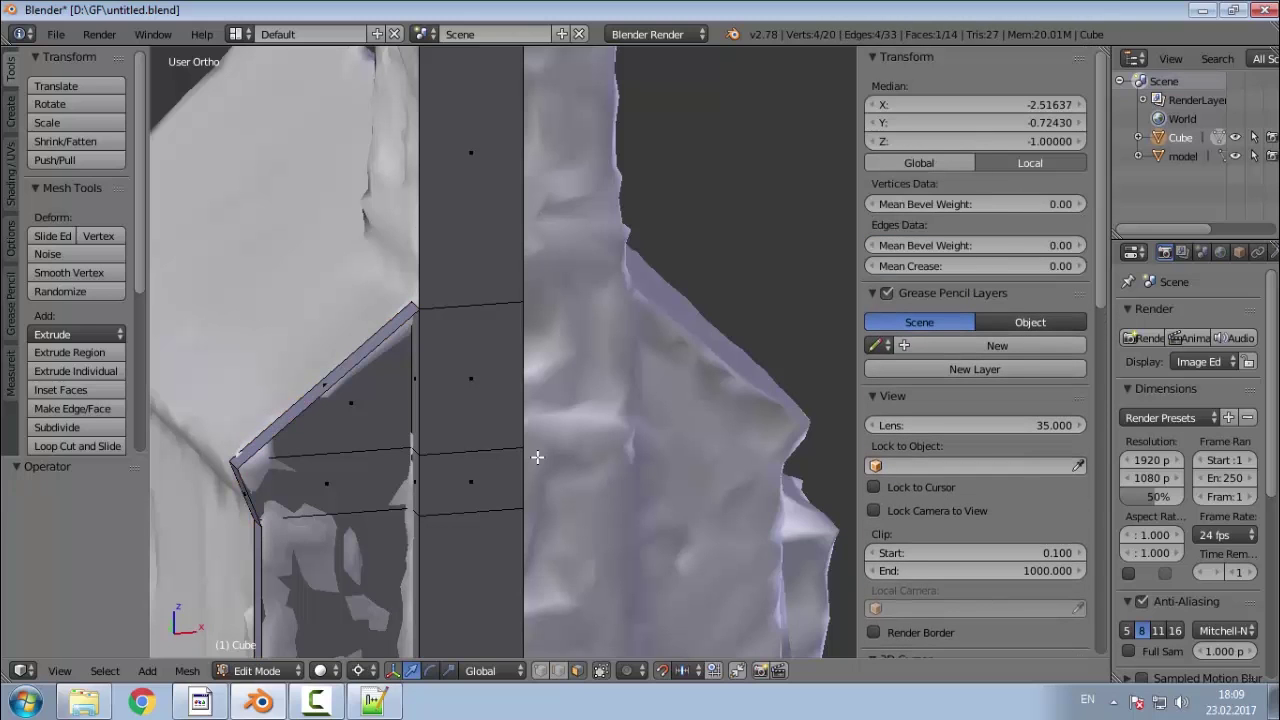
key("ctrl+z")
key("ctrl+z")
key("ctrl+z")
key("ctrl+z")
key("ctrl+z")
key("ctrl+z")
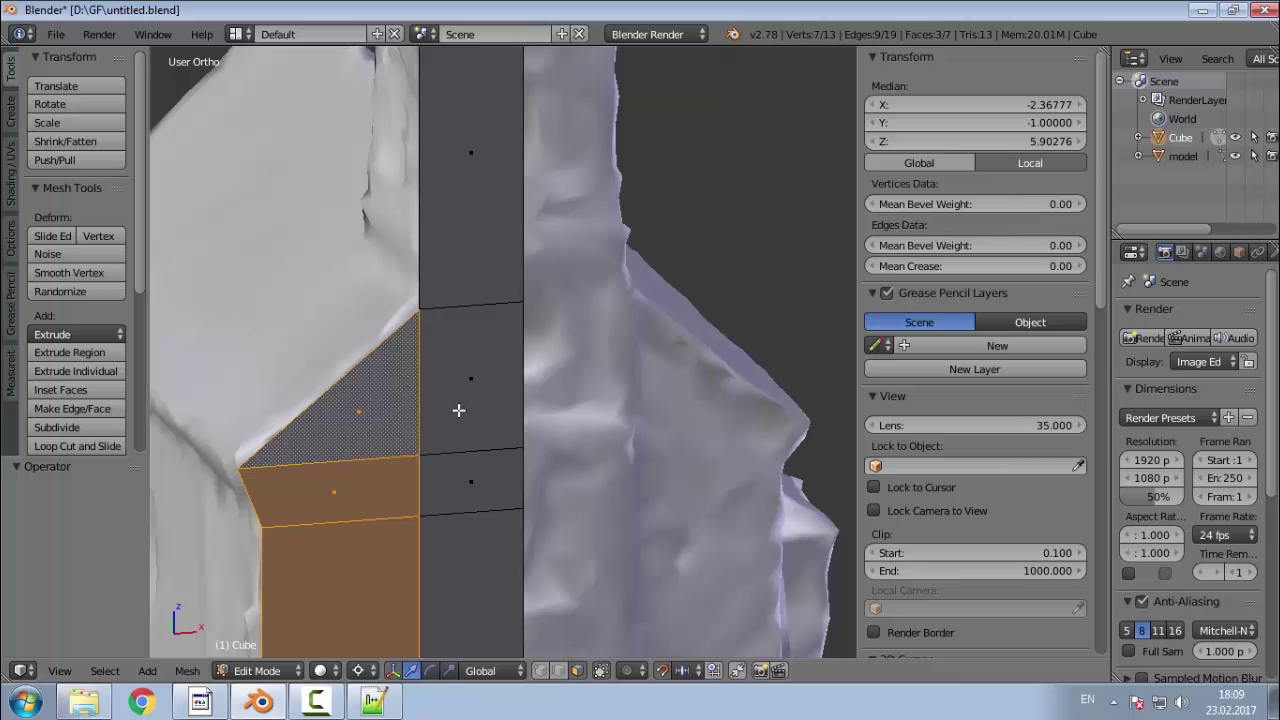
Step: Add the two upper faces of the tower strip to the selection of wall faces
scroll(447, 485, "down", 4)
scroll(438, 465, "up", 3)
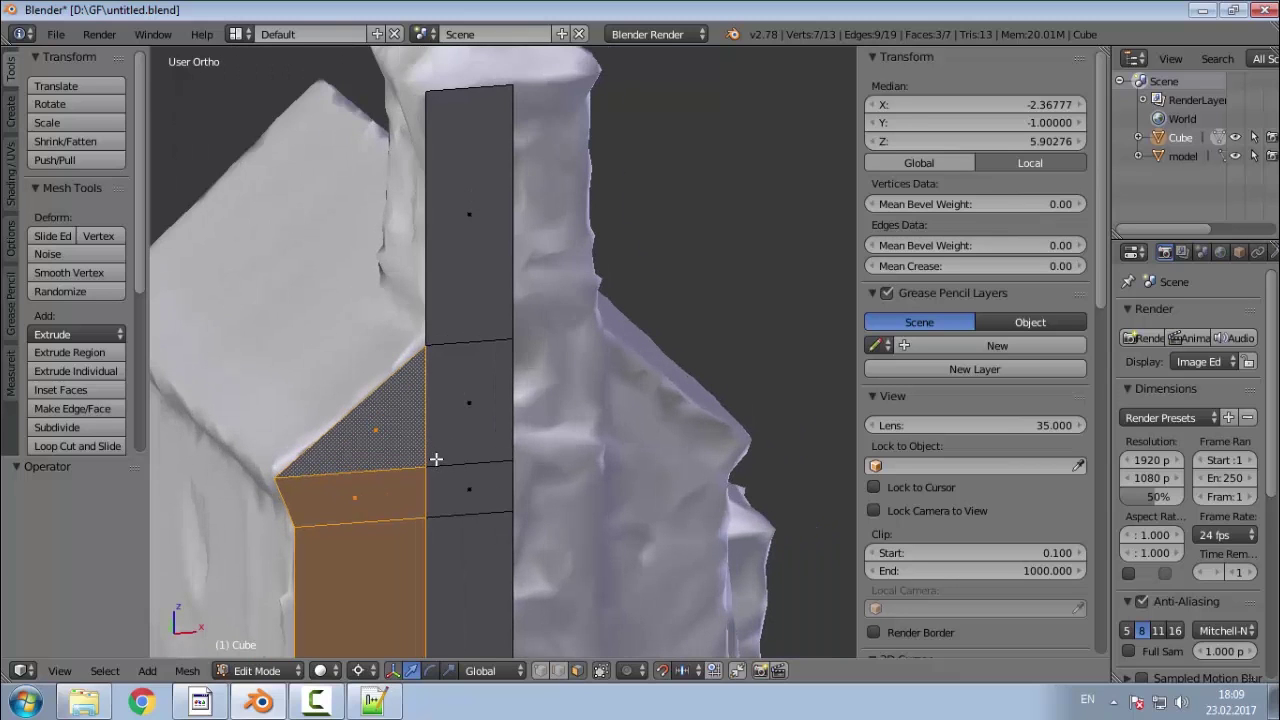
right_click(462, 410, "shift")
right_click(467, 300, "shift")
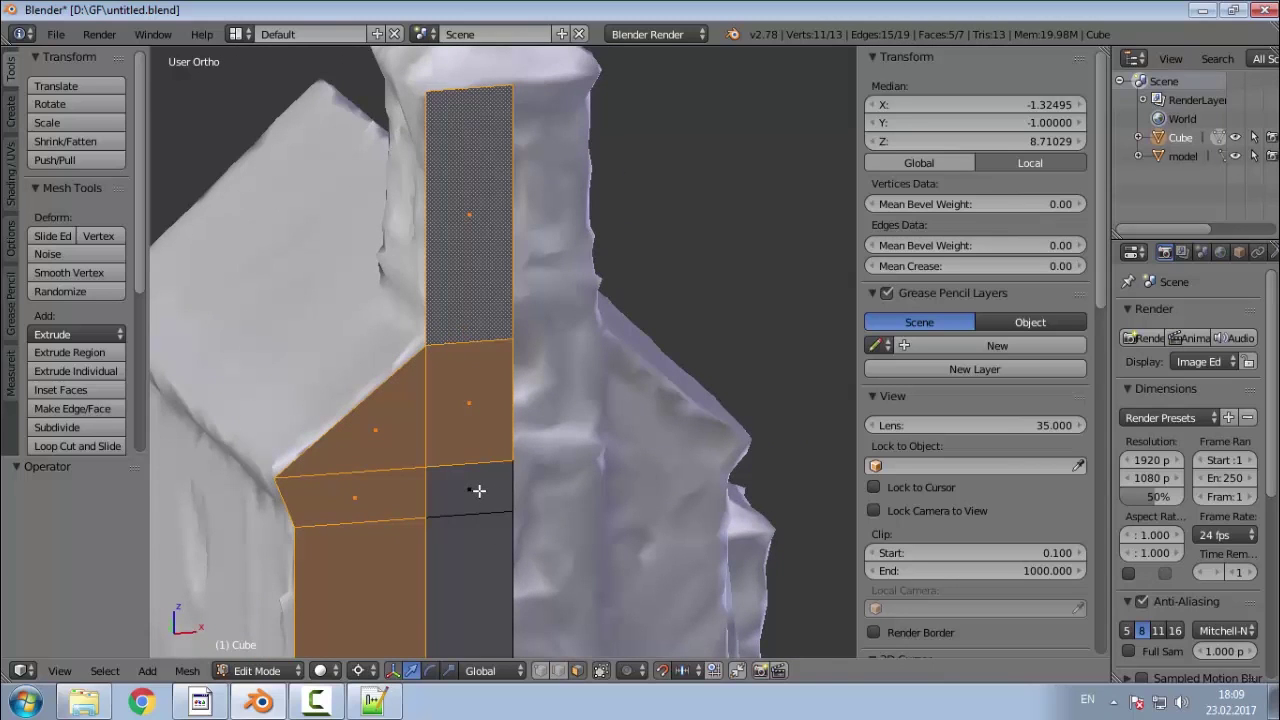
Step: Extrude the selected recessed facade faces about 0.585 along the Y axis
key("KP_7")
key("e")
key("y")
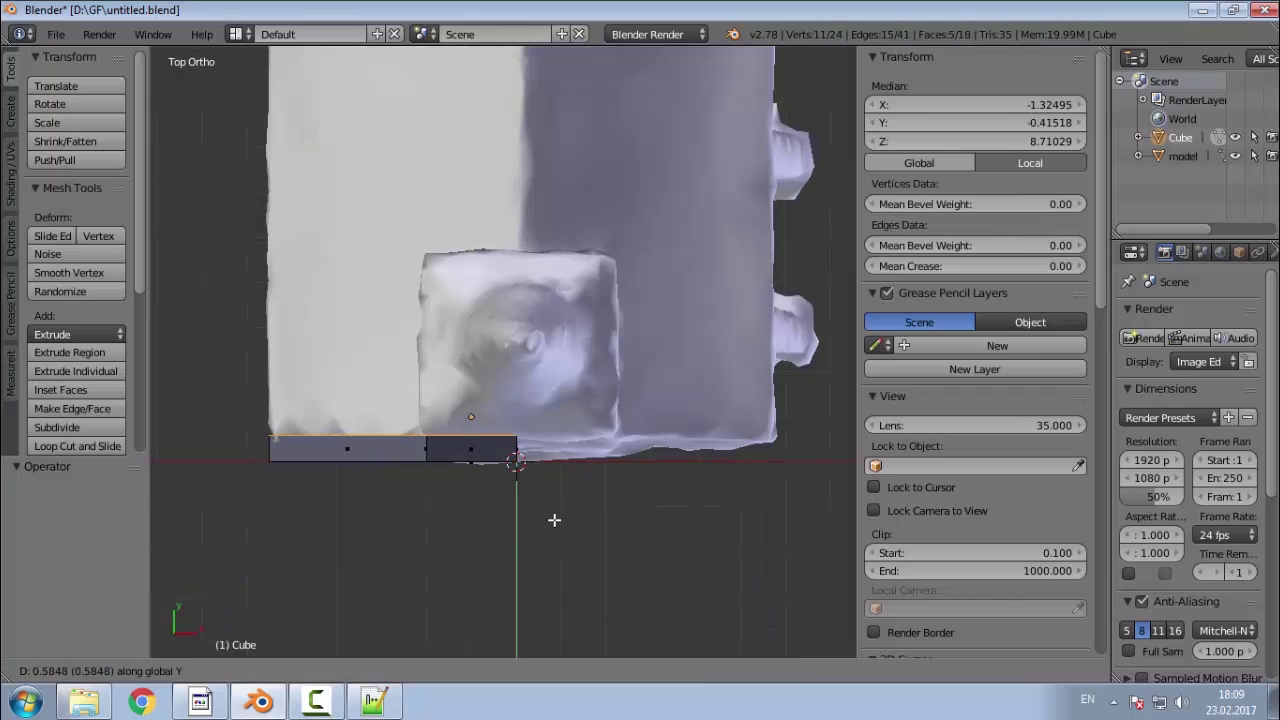
left_click(554, 519)
Step: Delete the narrow rim faces the extrusion left along the tower, roof slope, outer side and base
middle_click_drag(528, 551, 494, 323)
right_click(512, 358)
right_click(513, 174, "ctrl")
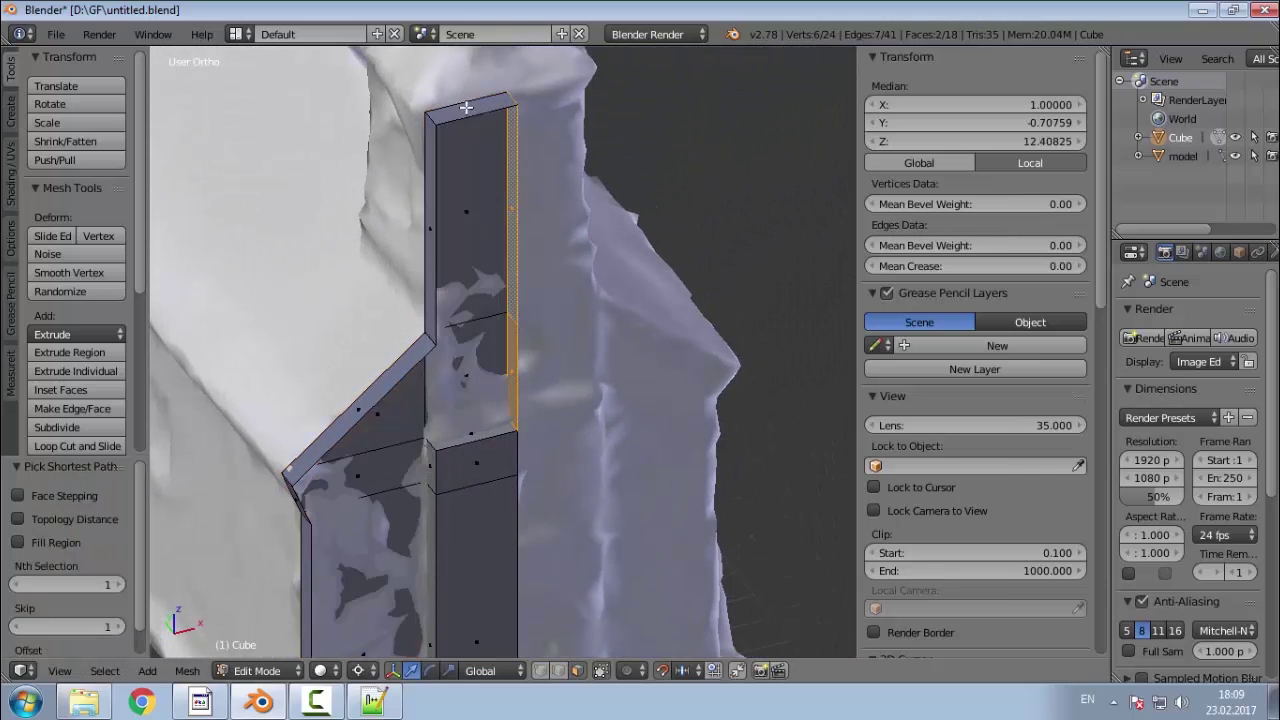
right_click(467, 109, "ctrl")
right_click(397, 365, "ctrl")
scroll(333, 323, "down", 3)
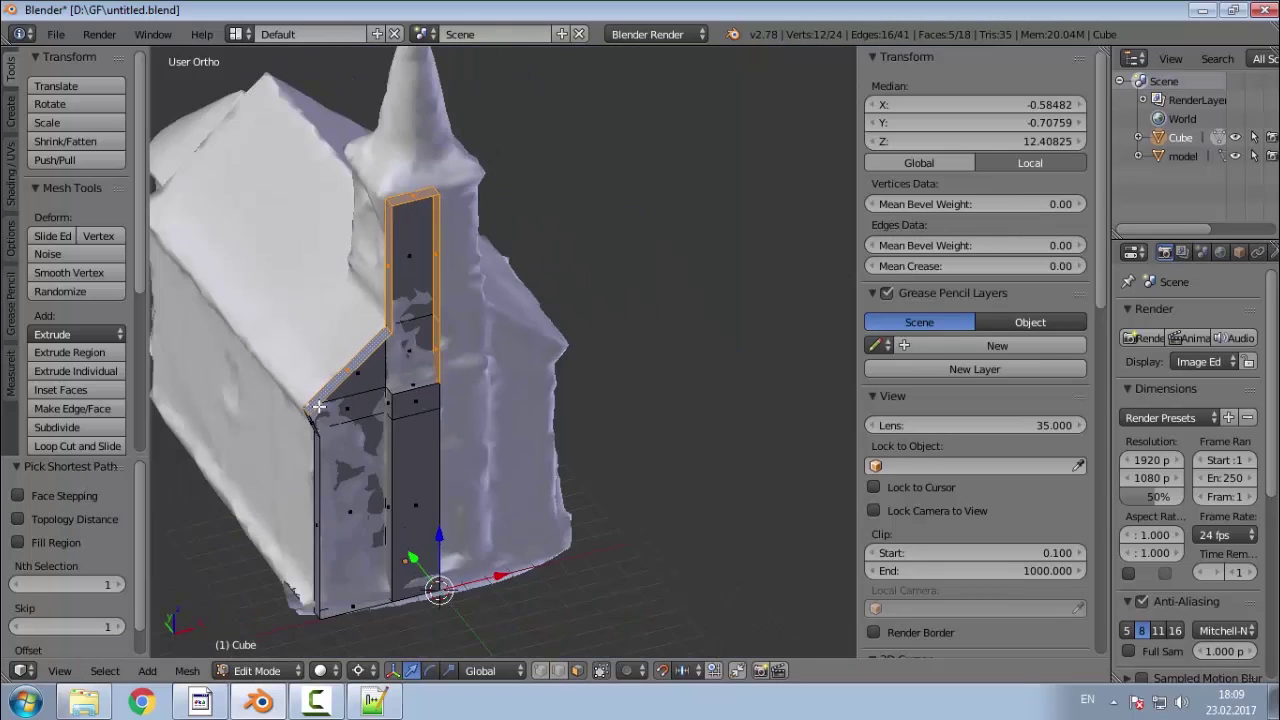
scroll(300, 612, "up", 3)
right_click(333, 476, "ctrl")
right_click(400, 603, "ctrl")
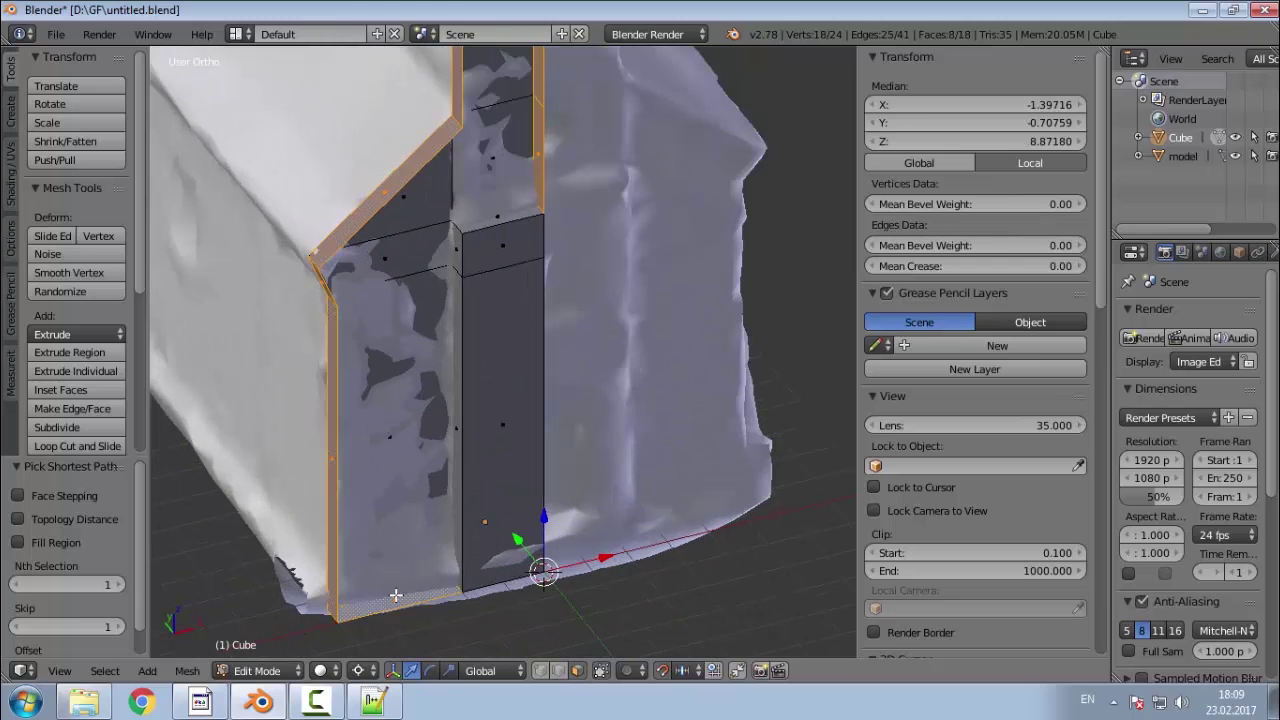
key("x")
key("x")
left_click(351, 479)
Step: Examine how the facade mesh fits the church reference model from the side, above and the front
middle_click_drag(511, 423, 601, 445)
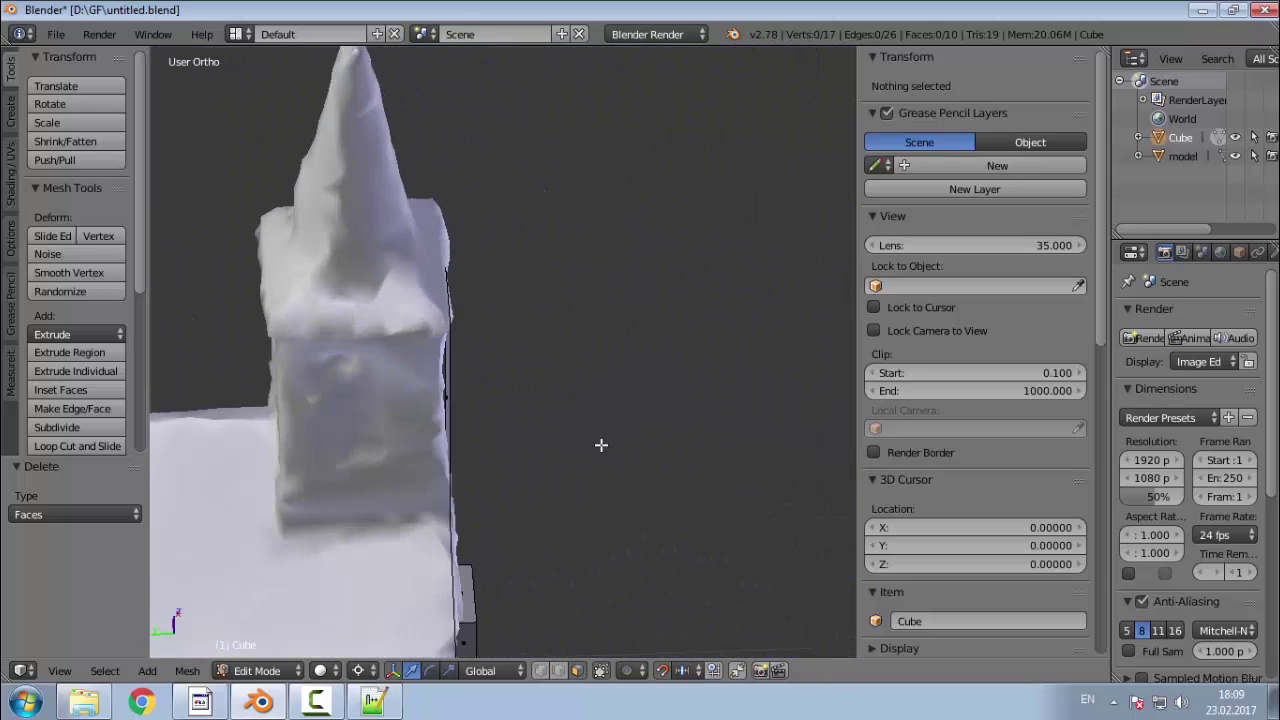
middle_click_drag(532, 384, 613, 450)
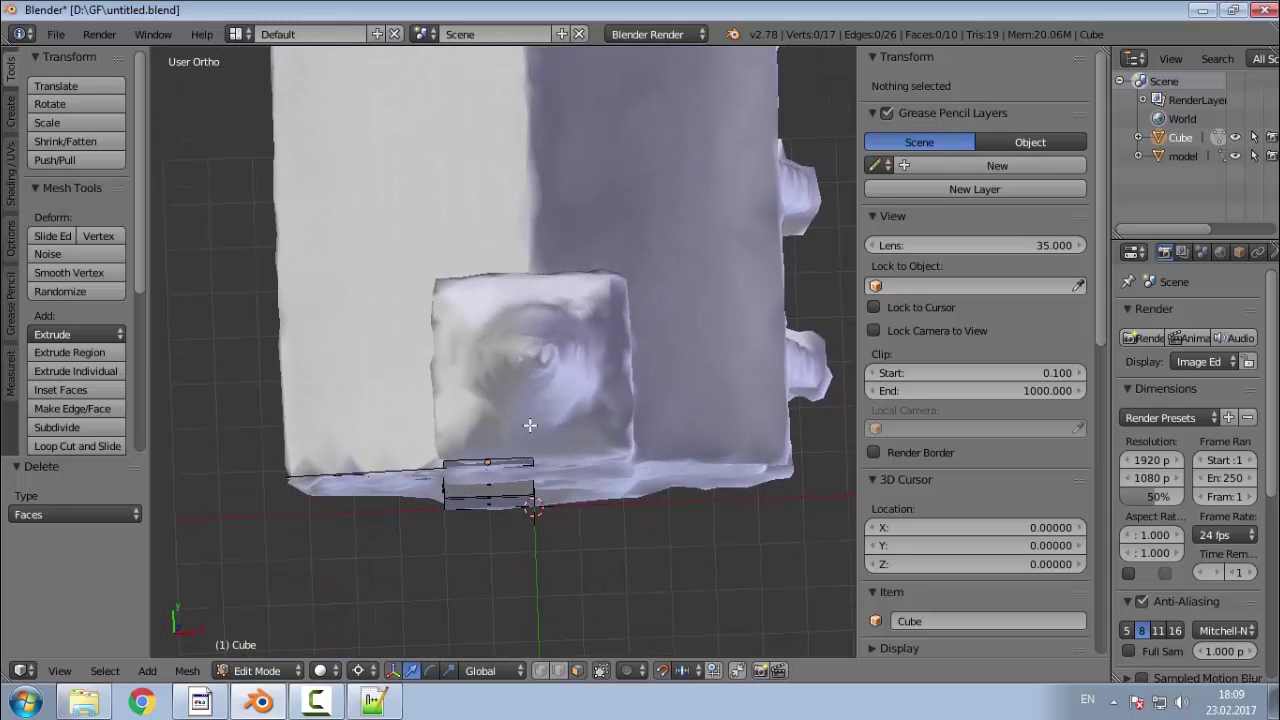
middle_click_drag(520, 510, 564, 242)
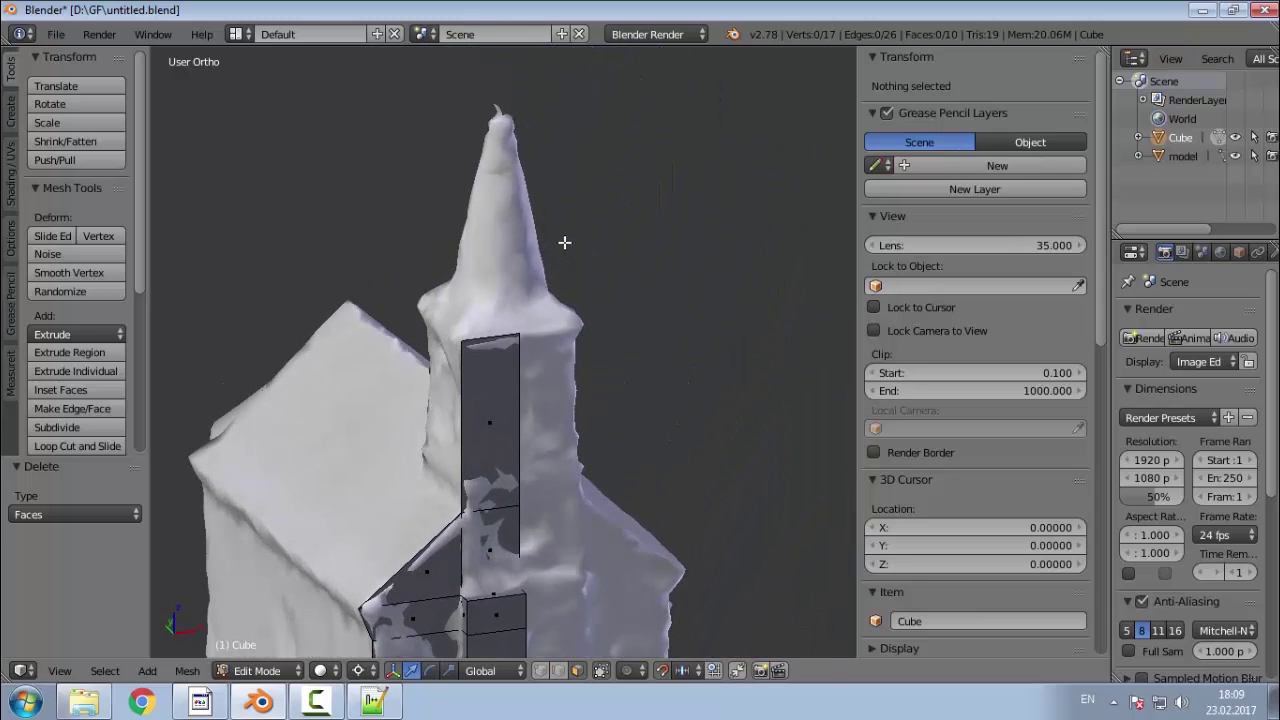
middle_click_drag(564, 243, 512, 531)
scroll(514, 597, "up", 4)
scroll(477, 453, "down", 3)
scroll(485, 455, "up", 3)
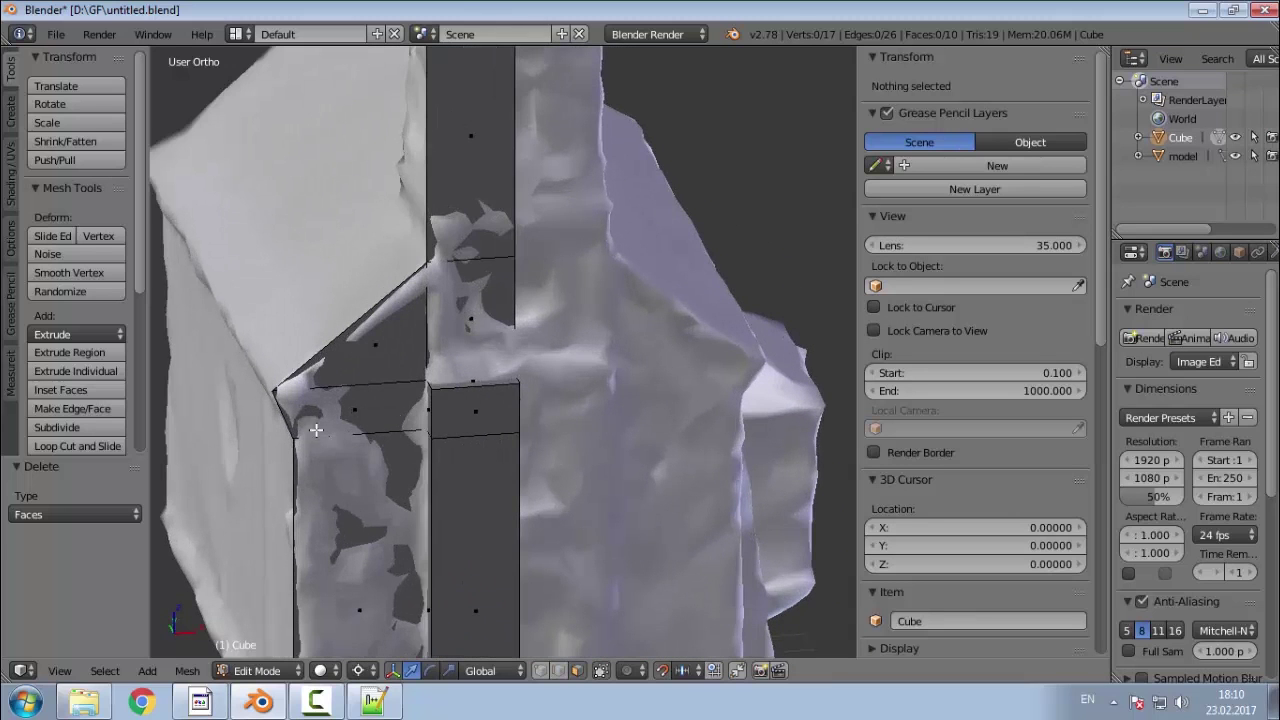
scroll(471, 257, "down", 4)
middle_click_drag(474, 140, 424, 433)
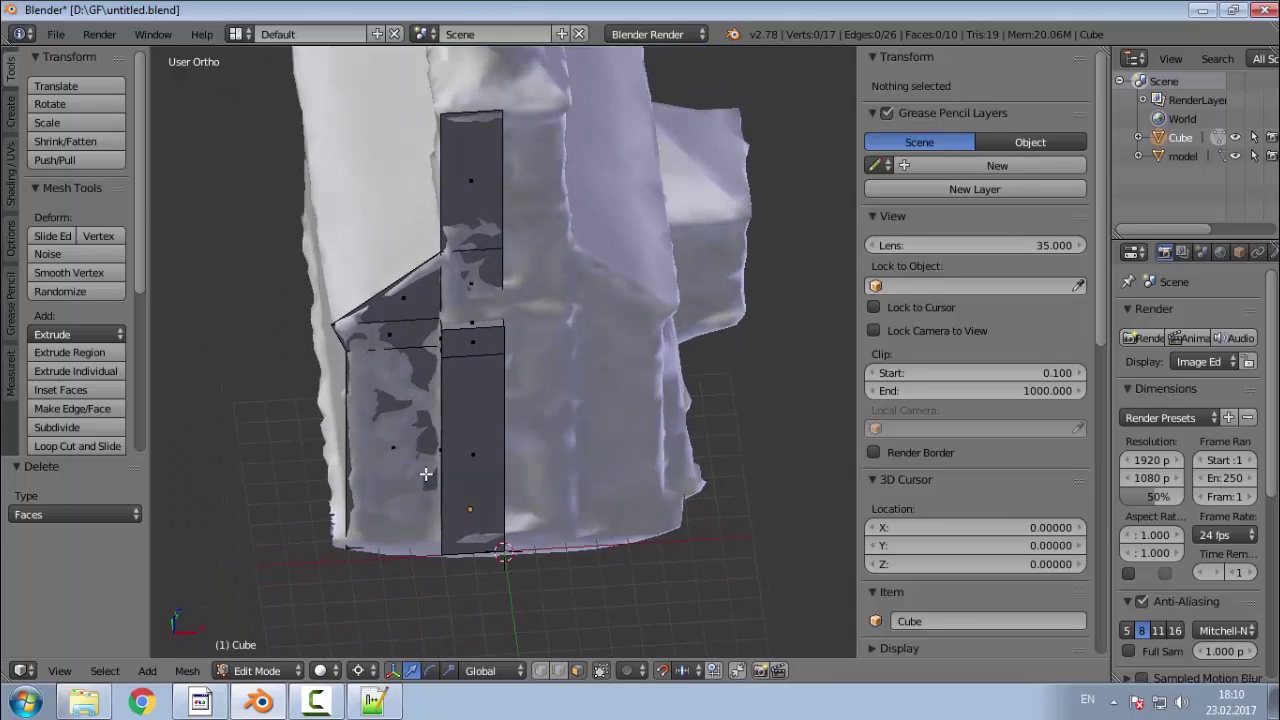
scroll(431, 490, "up", 2)
scroll(448, 506, "down", 3)
middle_click_drag(454, 509, 655, 340)
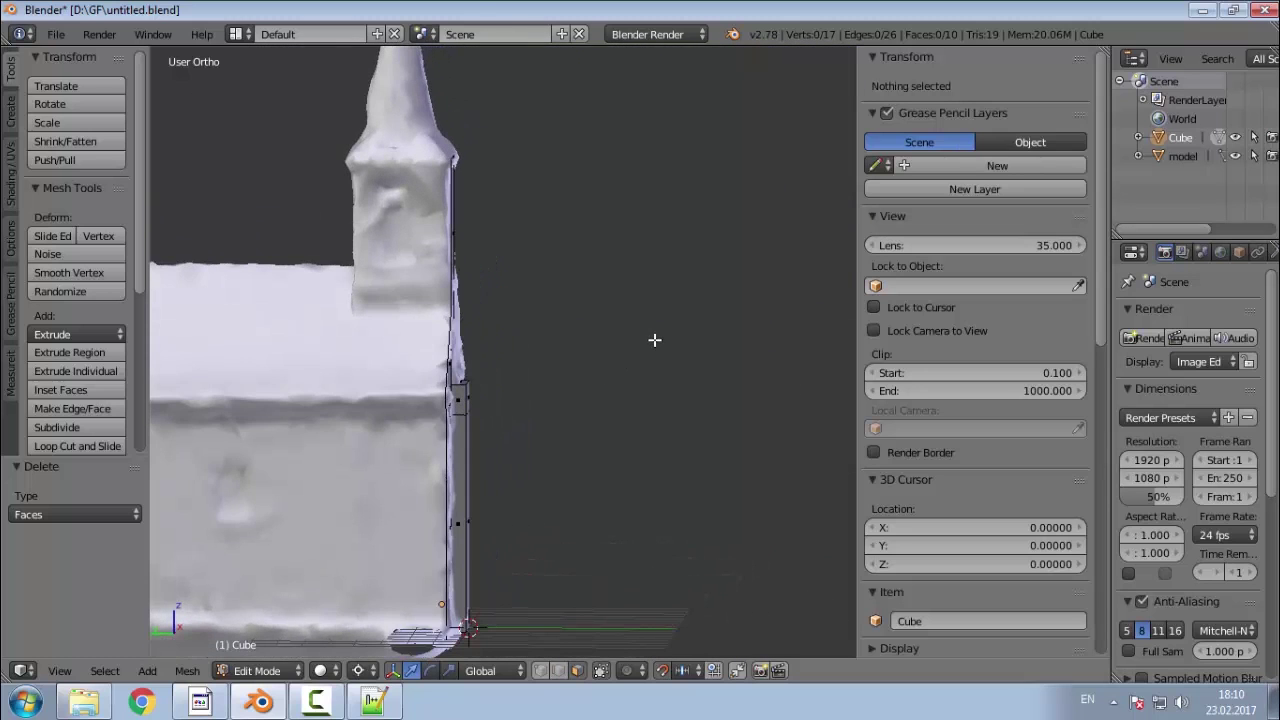
middle_click_drag(474, 140, 264, 243)
Step: Knife-cut a horizontal edge across the tower face just below its top, in front view
key("KP_1")
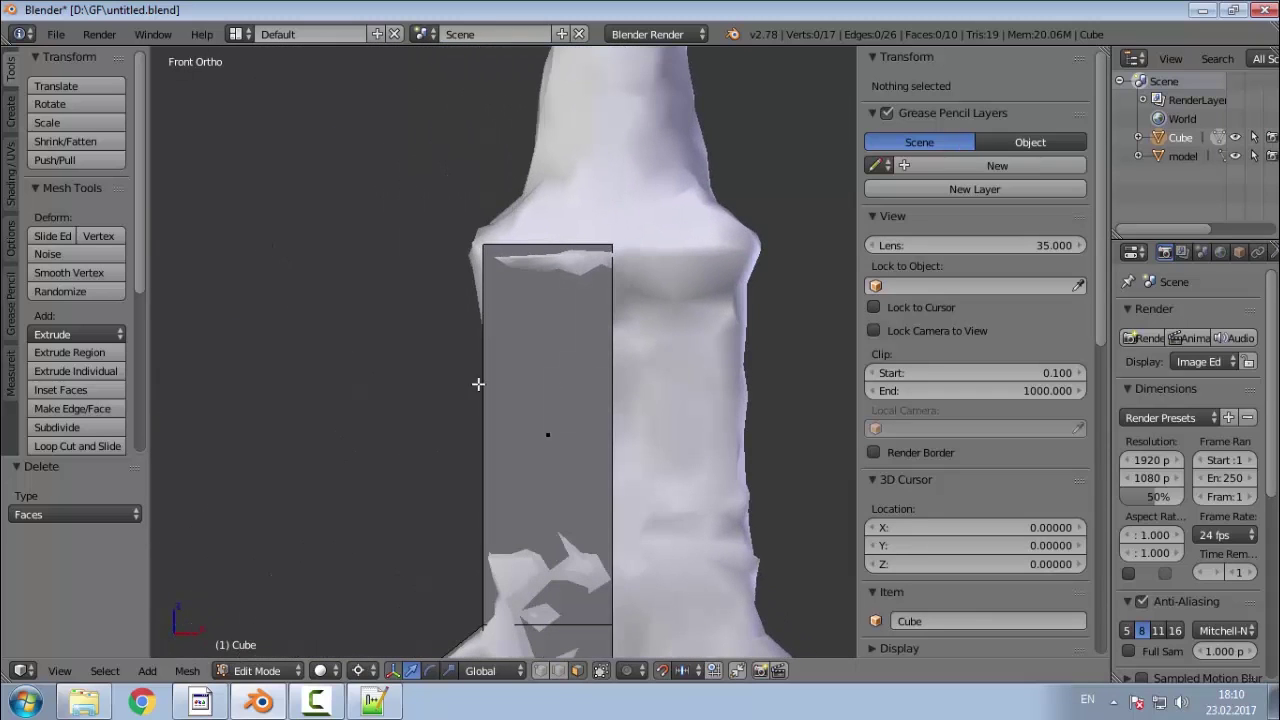
key("k")
left_click(663, 296)
left_click(451, 303)
key("Return")
Step: Move the tower face's top edge about -0.189 along Y to match the protruding cornice
middle_click_drag(417, 380, 621, 378)
key("KP_3")
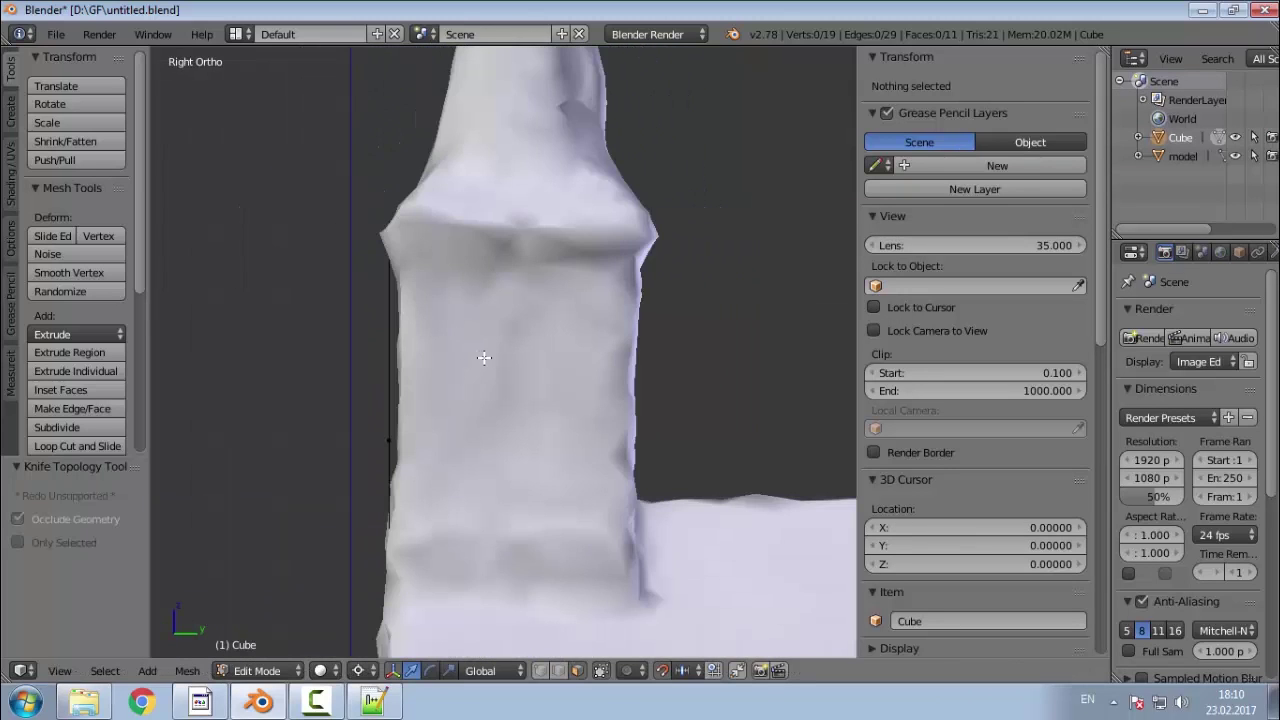
middle_click_drag(475, 357, 395, 212)
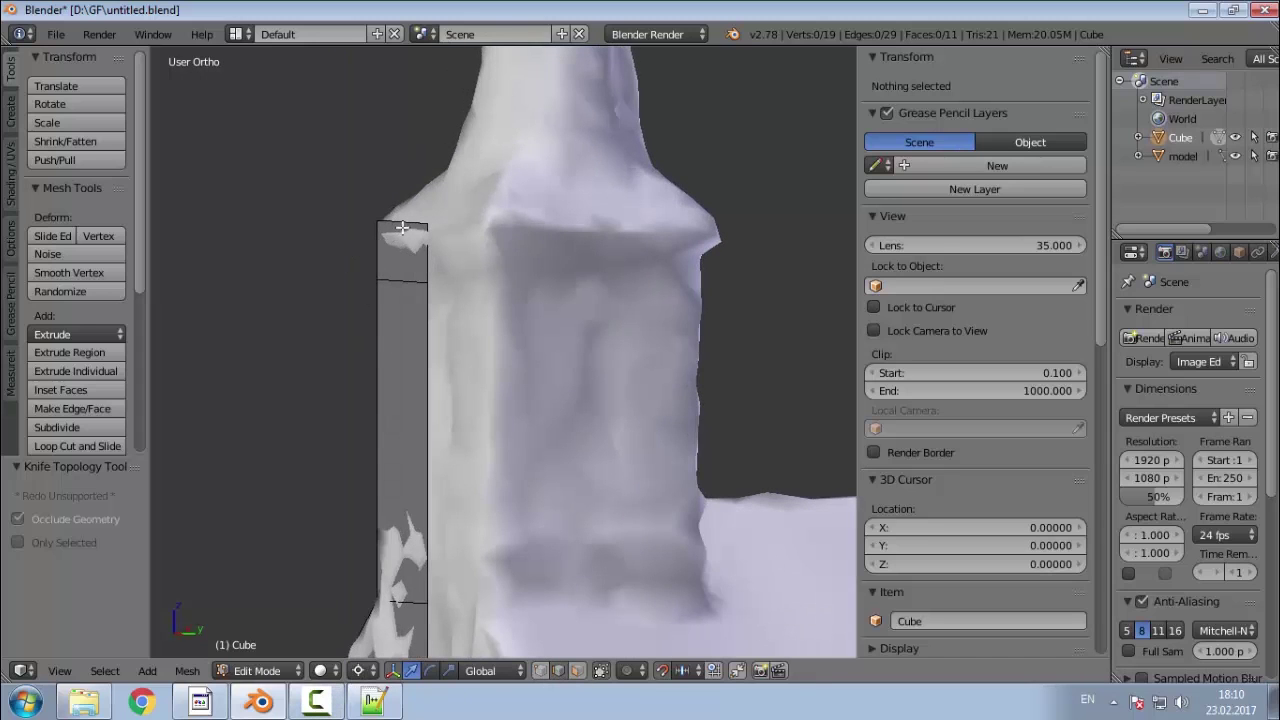
right_click(407, 225)
key("KP_1")
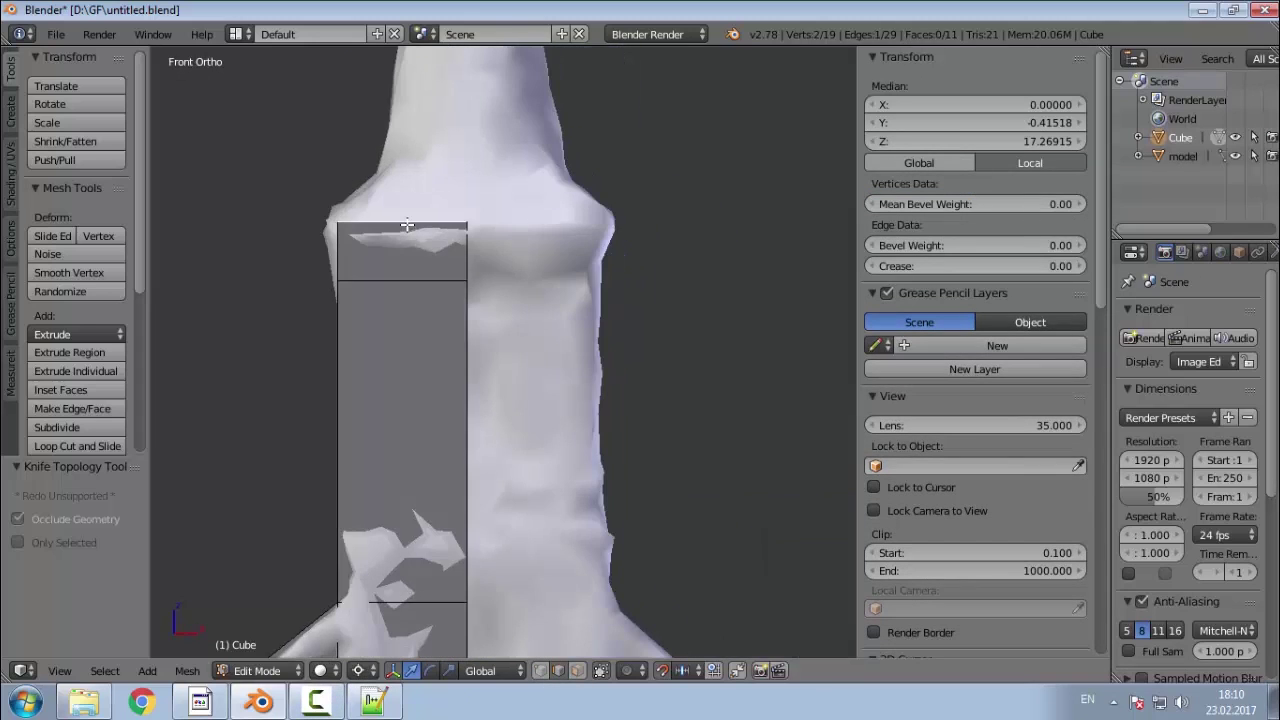
key("KP_4")
key("KP_4")
key("KP_4")
key("KP_4")
key("KP_4")
key("KP_4")
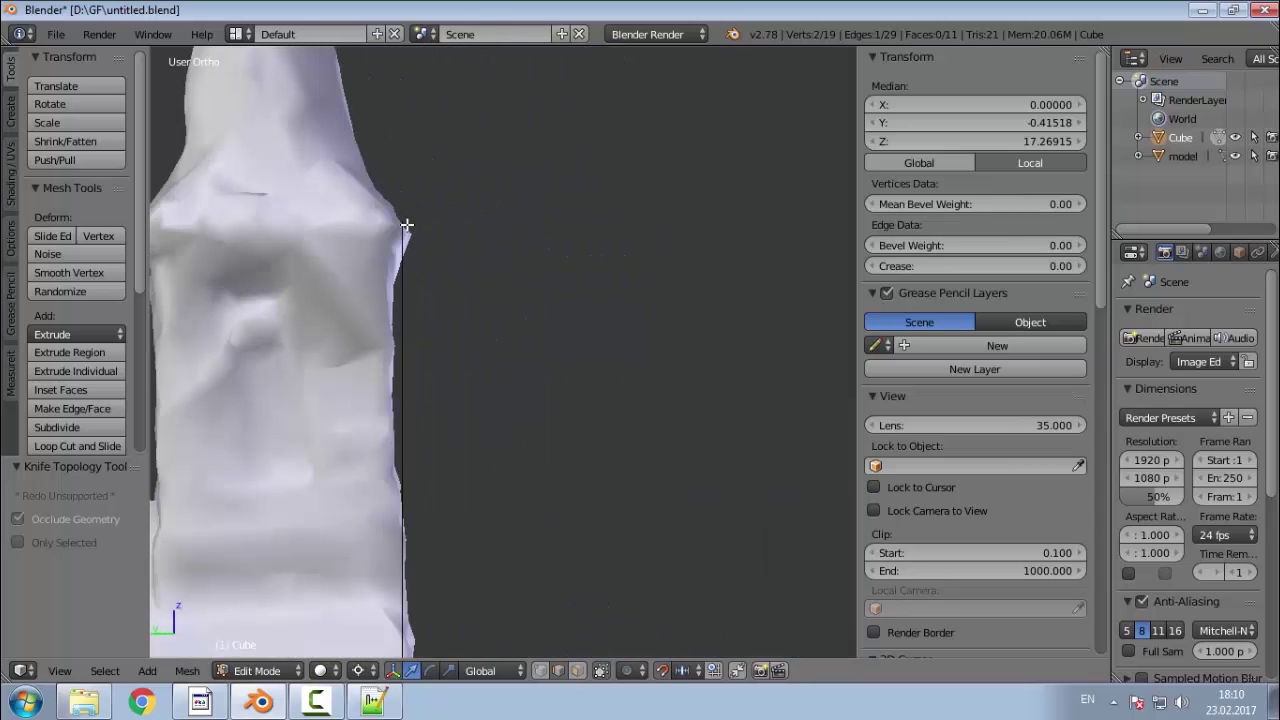
key("g")
key("y")
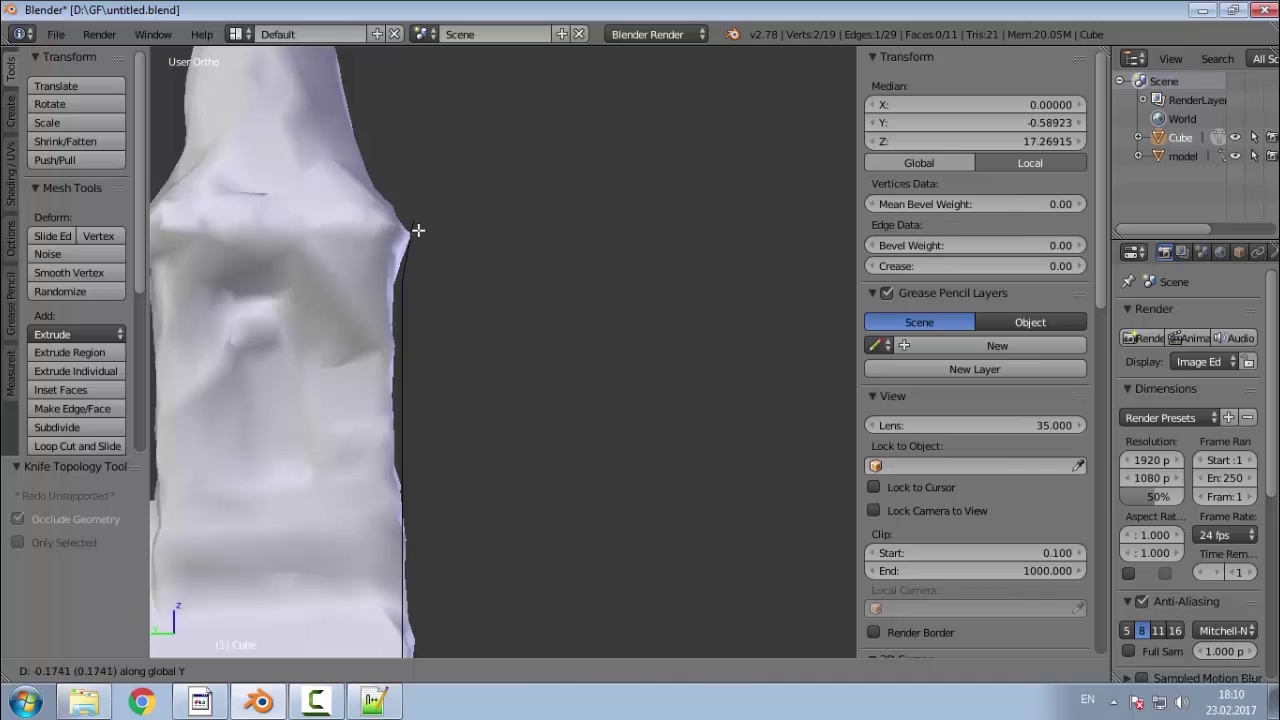
left_click(419, 247)
Step: Hide the reference object "model" so that only the facade mesh is displayed
middle_click_drag(493, 363, 453, 338)
scroll(380, 249, "down", 3)
scroll(453, 338, "down", 3)
middle_click_drag(479, 631, 434, 651)
scroll(409, 606, "up", 2)
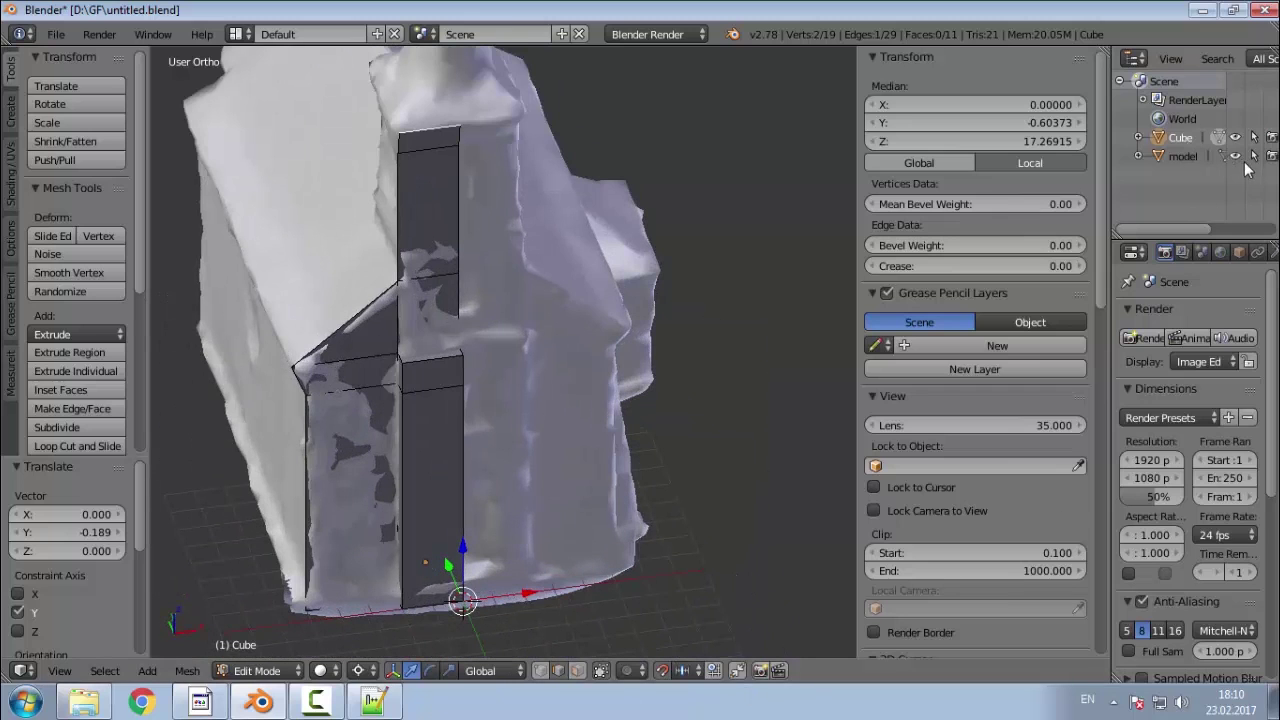
left_click(1236, 156)
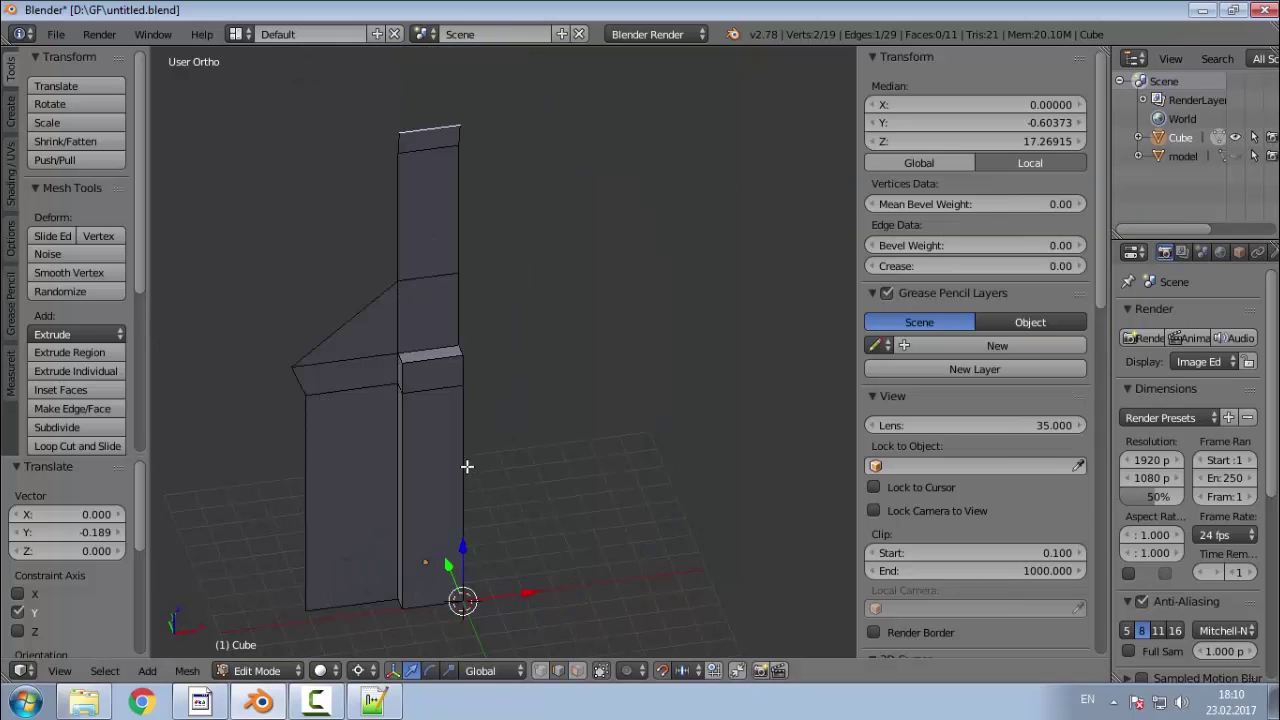
middle_click_drag(470, 460, 465, 485)
Step: Select all faces of the half facade and duplicate them, offset 7 along X and 1 along Y
left_click(579, 670)
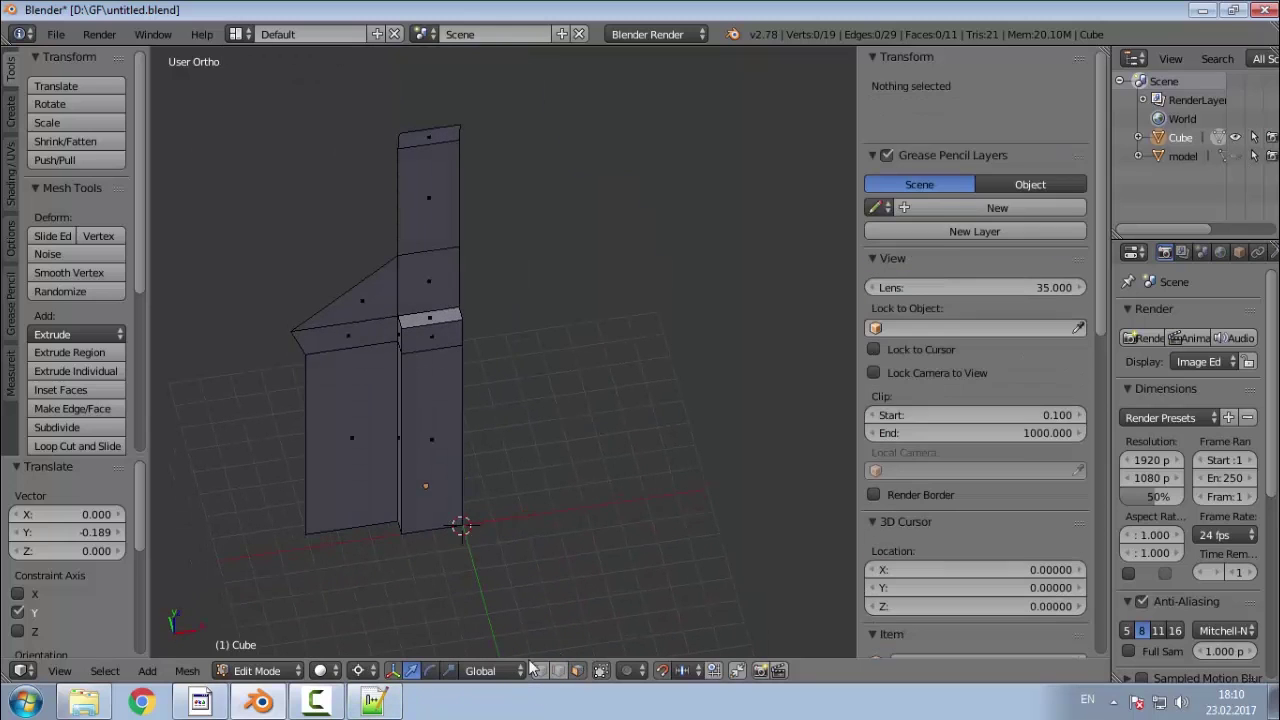
scroll(414, 491, "up", 2)
scroll(449, 455, "down", 2)
scroll(449, 455, "up", 2)
scroll(443, 620, "down", 1)
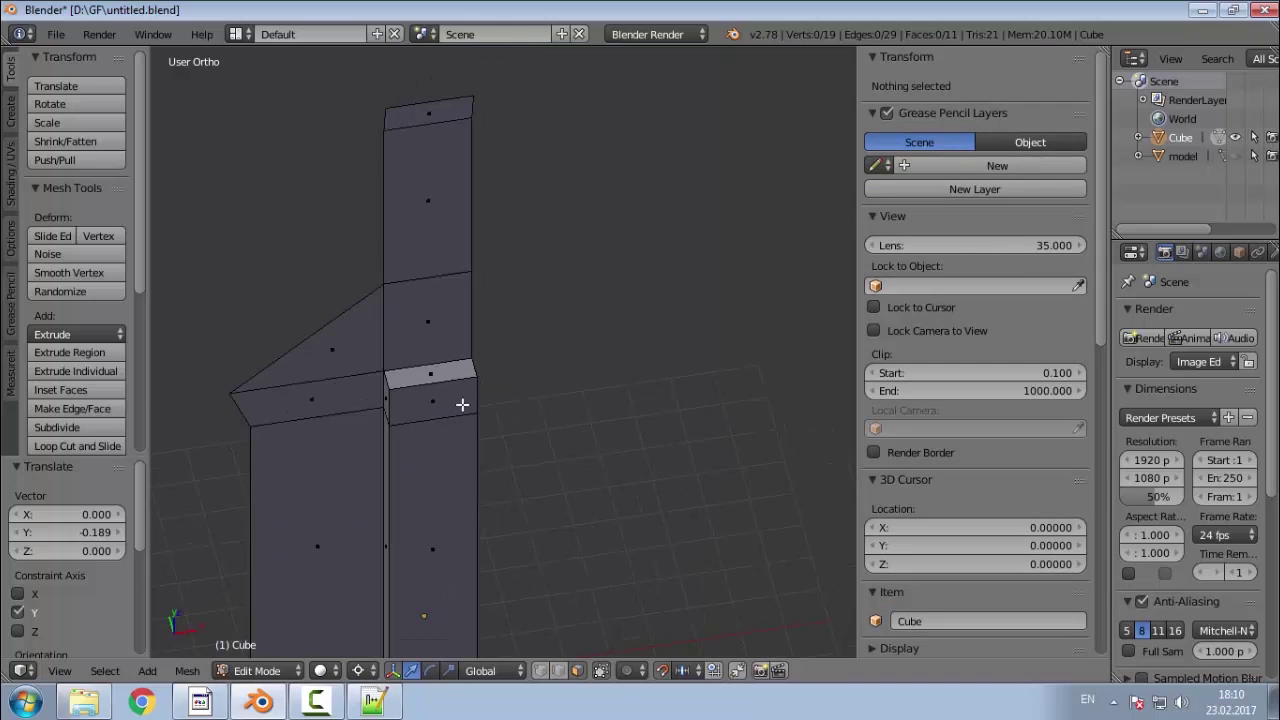
right_click(461, 527)
right_click(443, 115, "ctrl")
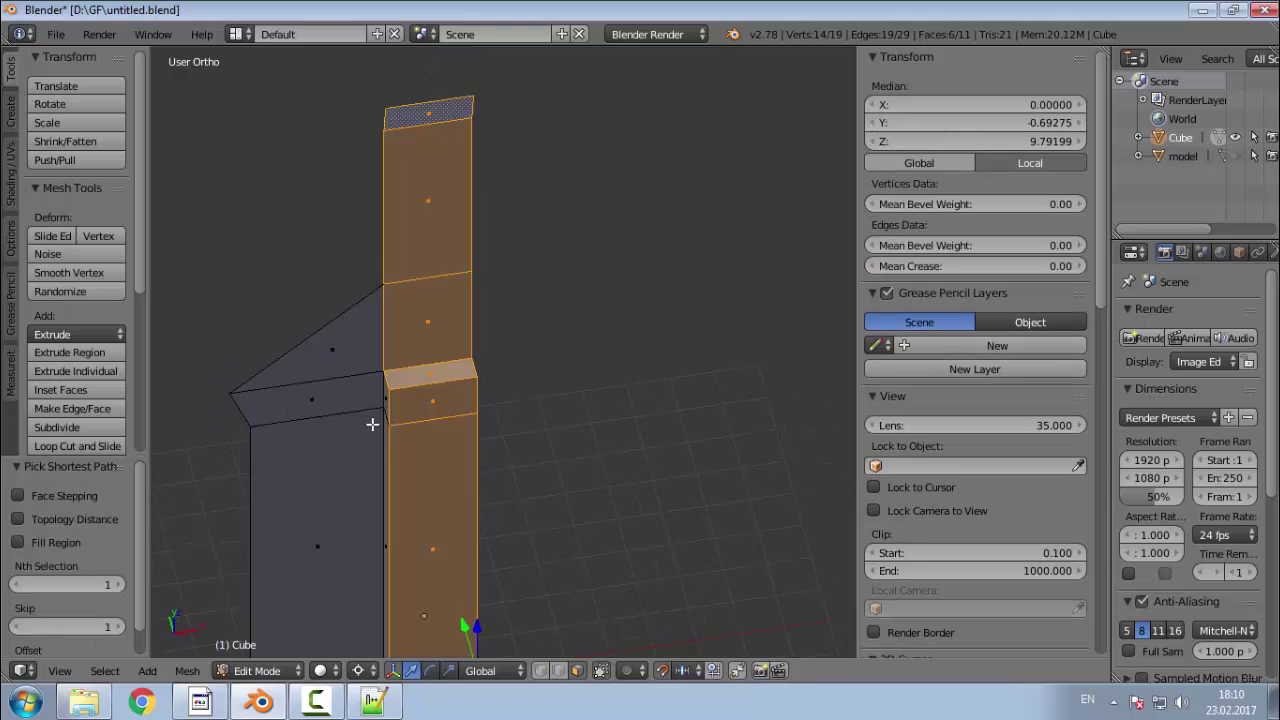
middle_click_drag(372, 424, 444, 434)
right_click(368, 393, "shift")
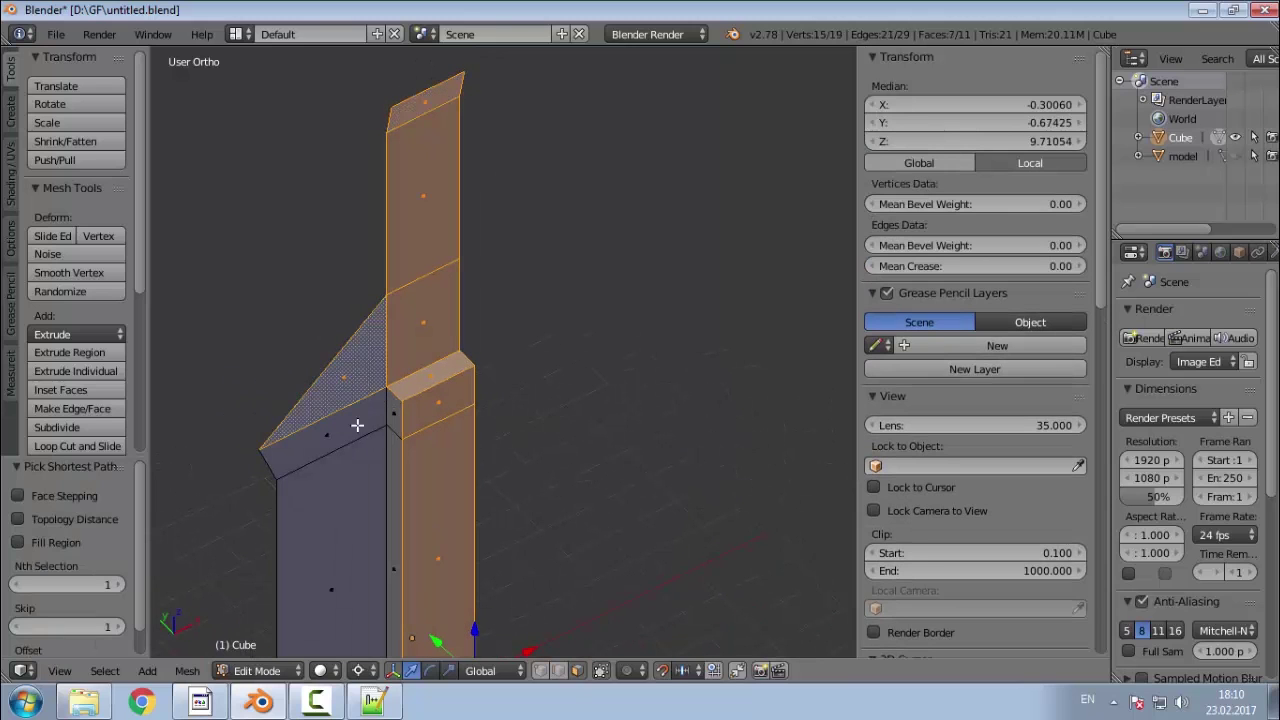
right_click(349, 569, "ctrl")
right_click(389, 480, "shift")
right_click(397, 413, "shift")
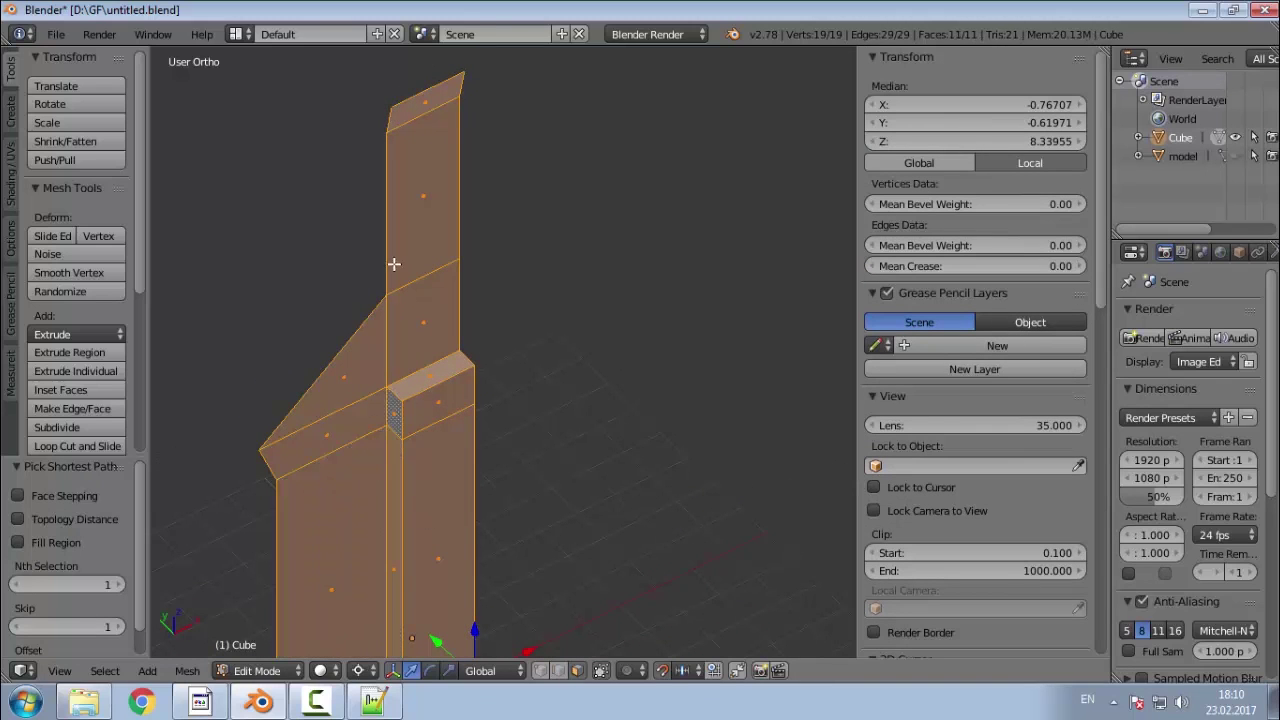
scroll(382, 502, "down", 4)
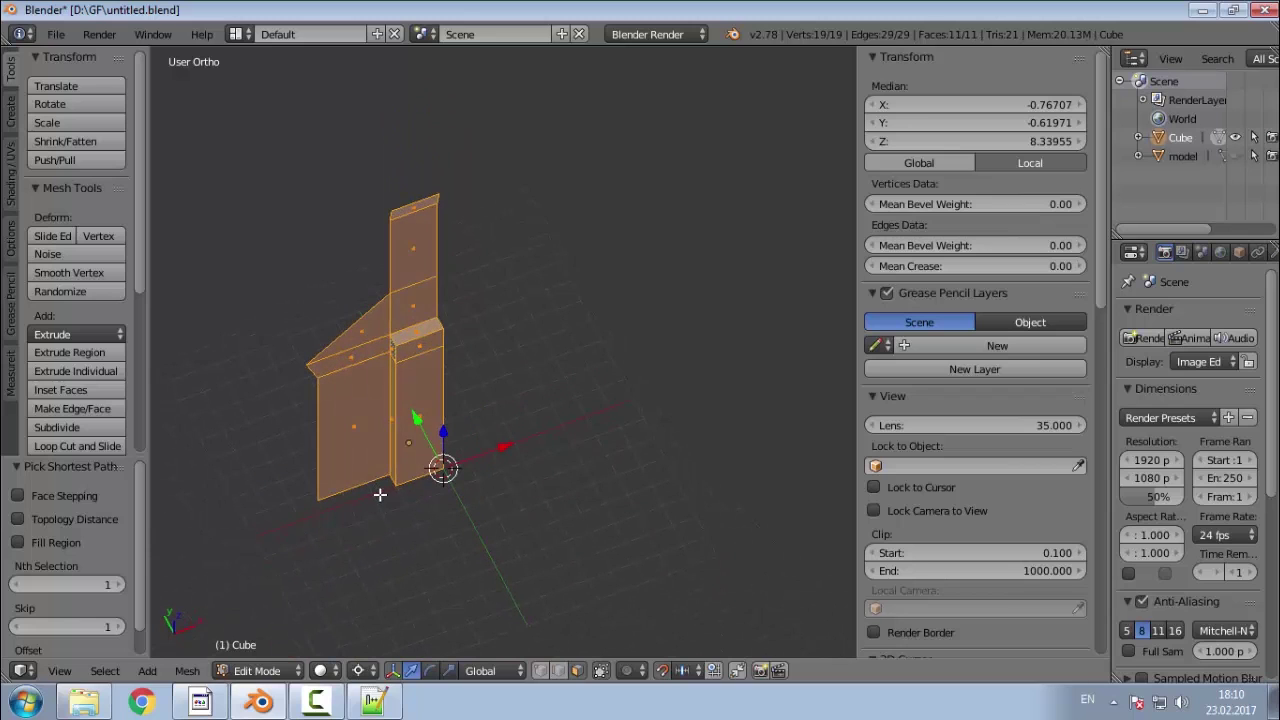
key("KP_7")
scroll(385, 465, "down", 2)
scroll(503, 306, "up", 2)
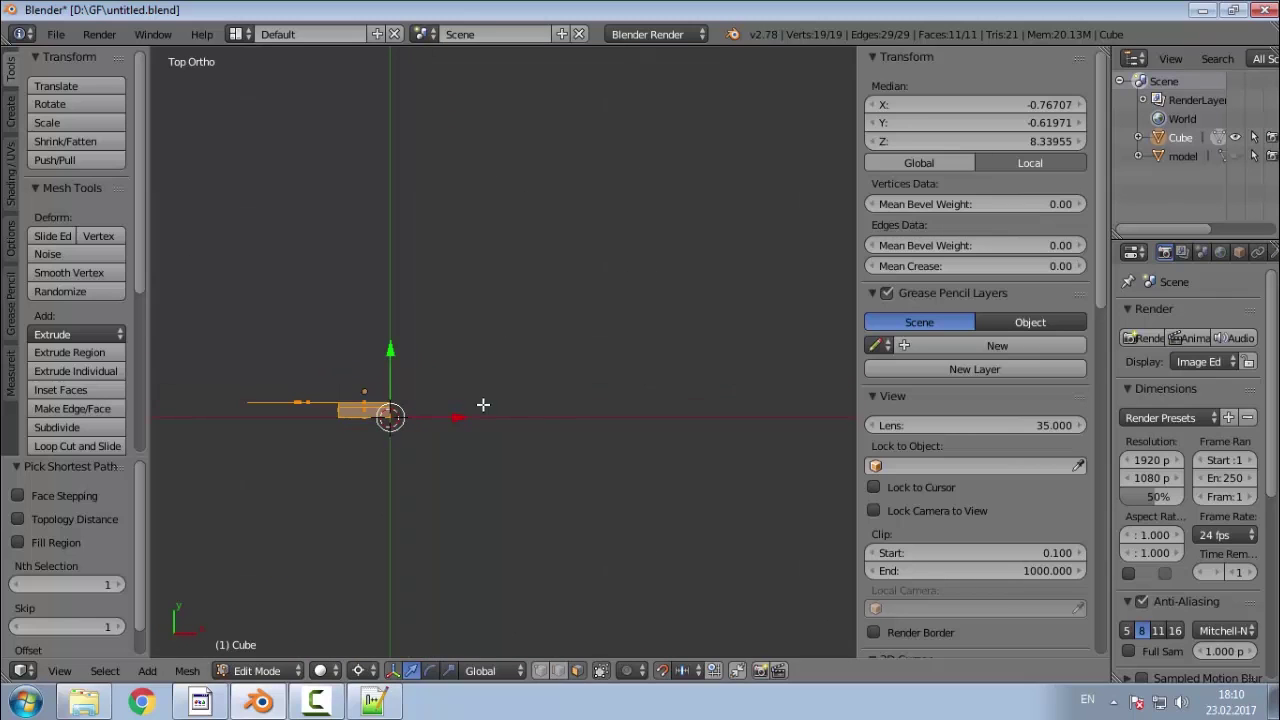
key("shift+d")
left_click(632, 442)
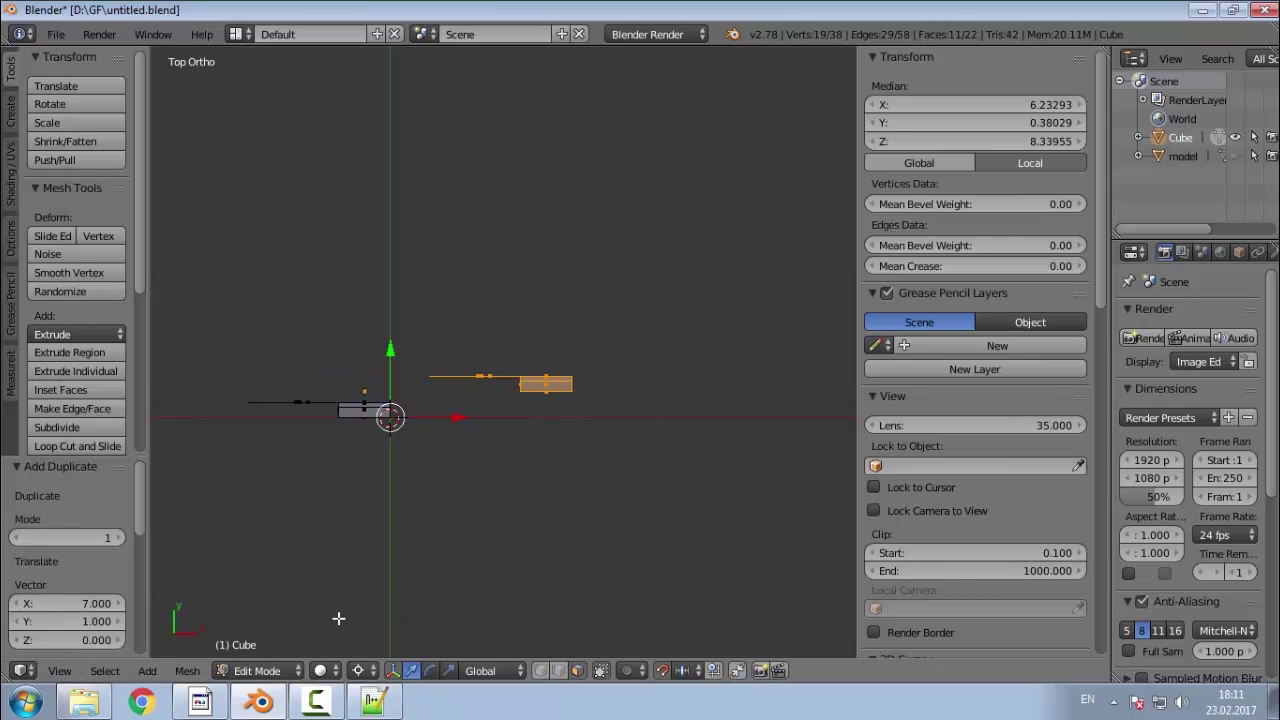
Step: Mirror the duplicated half facade along global Y and rotate it 180° in top view
left_click(187, 671)
mouse_move(291, 569)
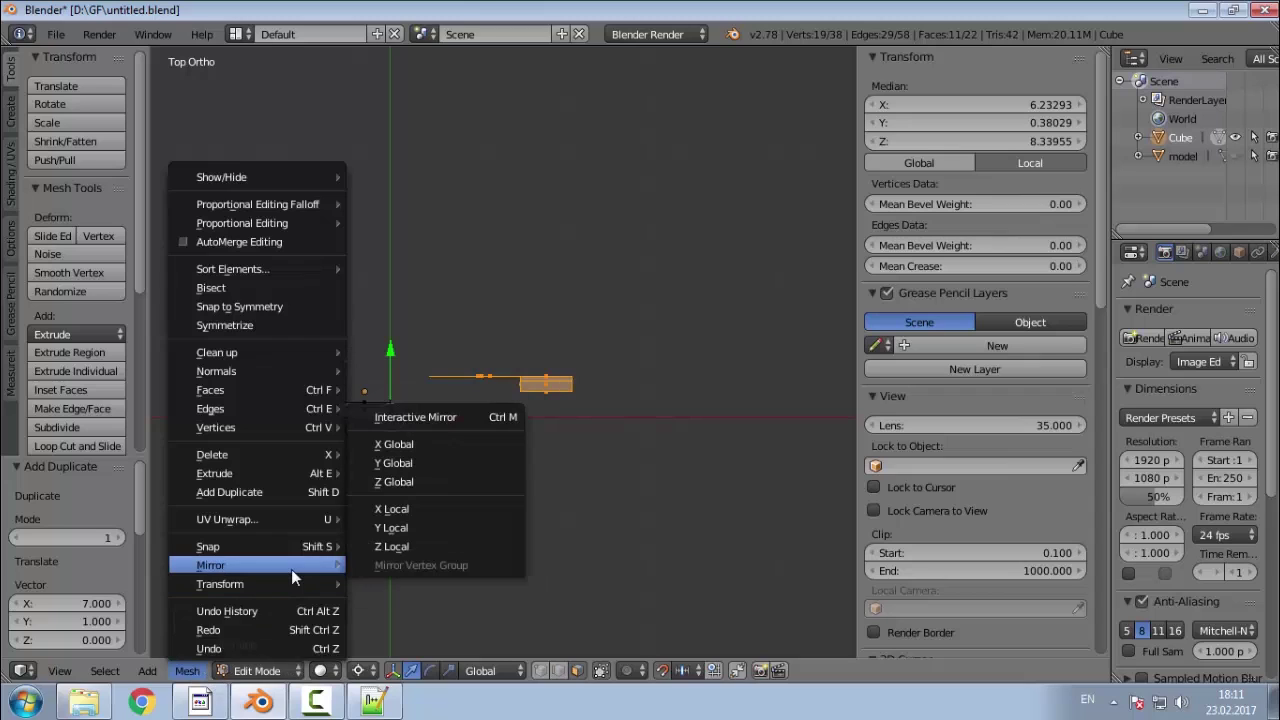
left_click(430, 465)
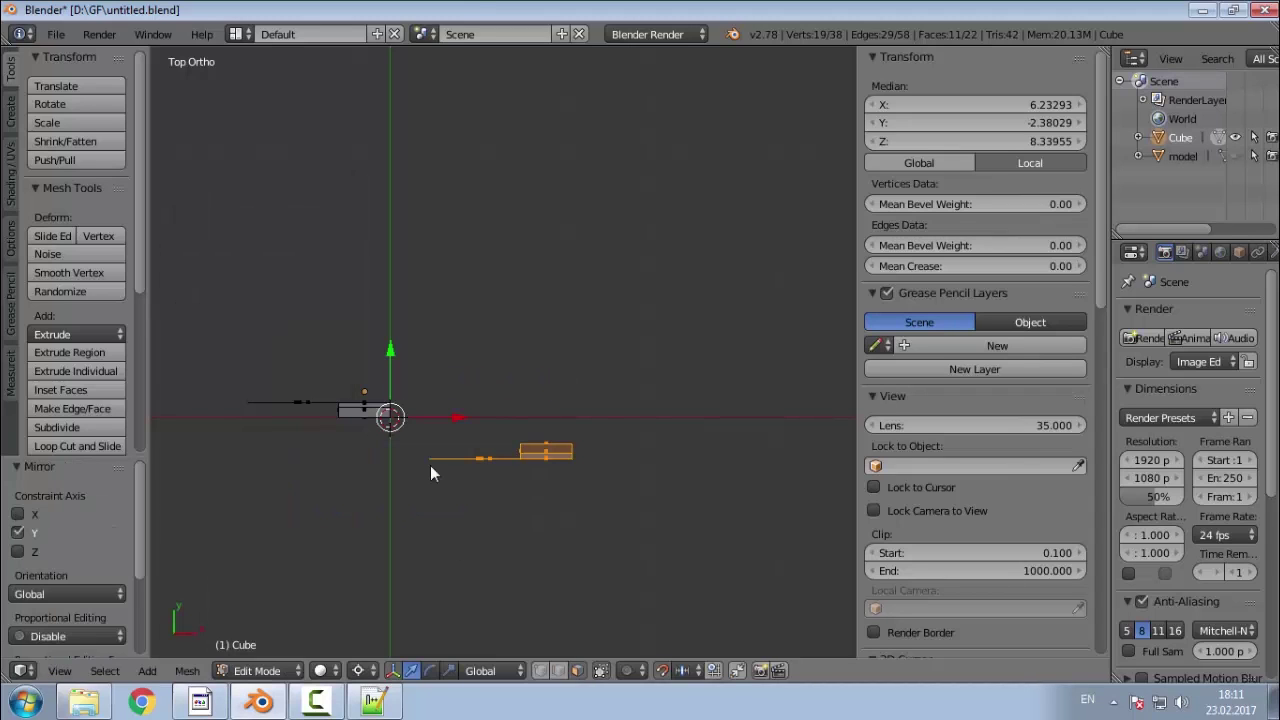
type("r180")
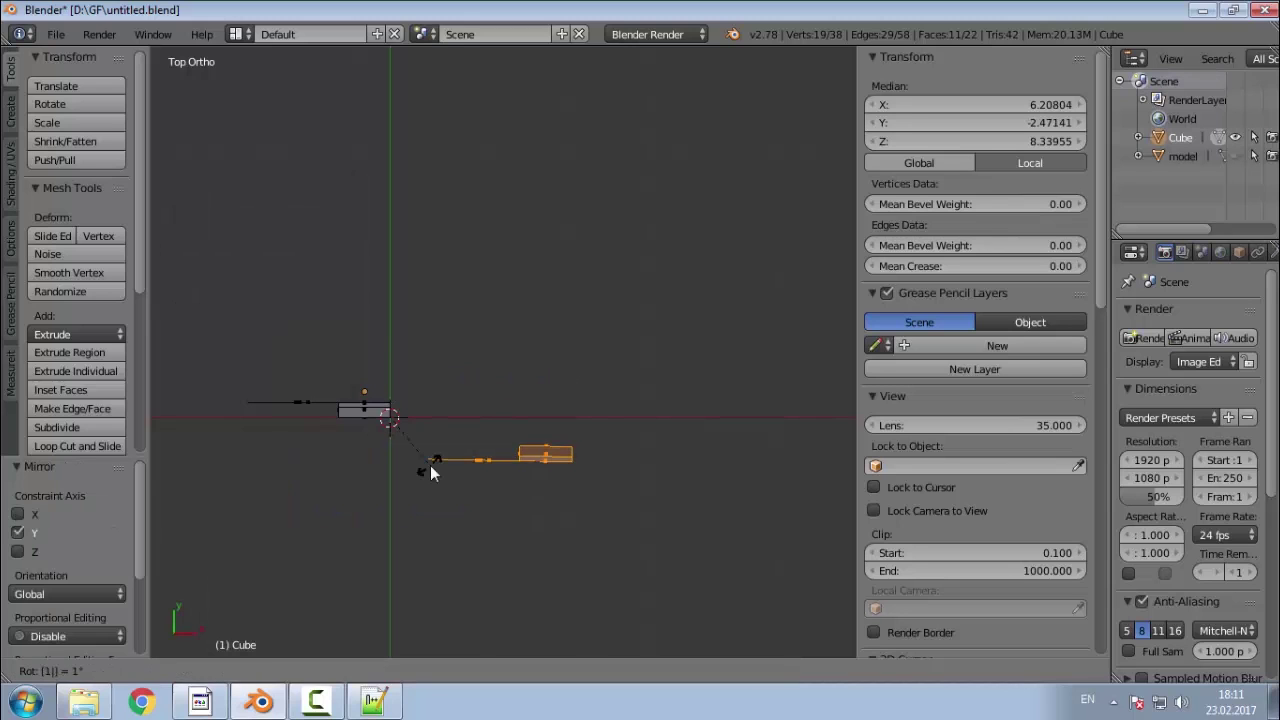
key("Return")
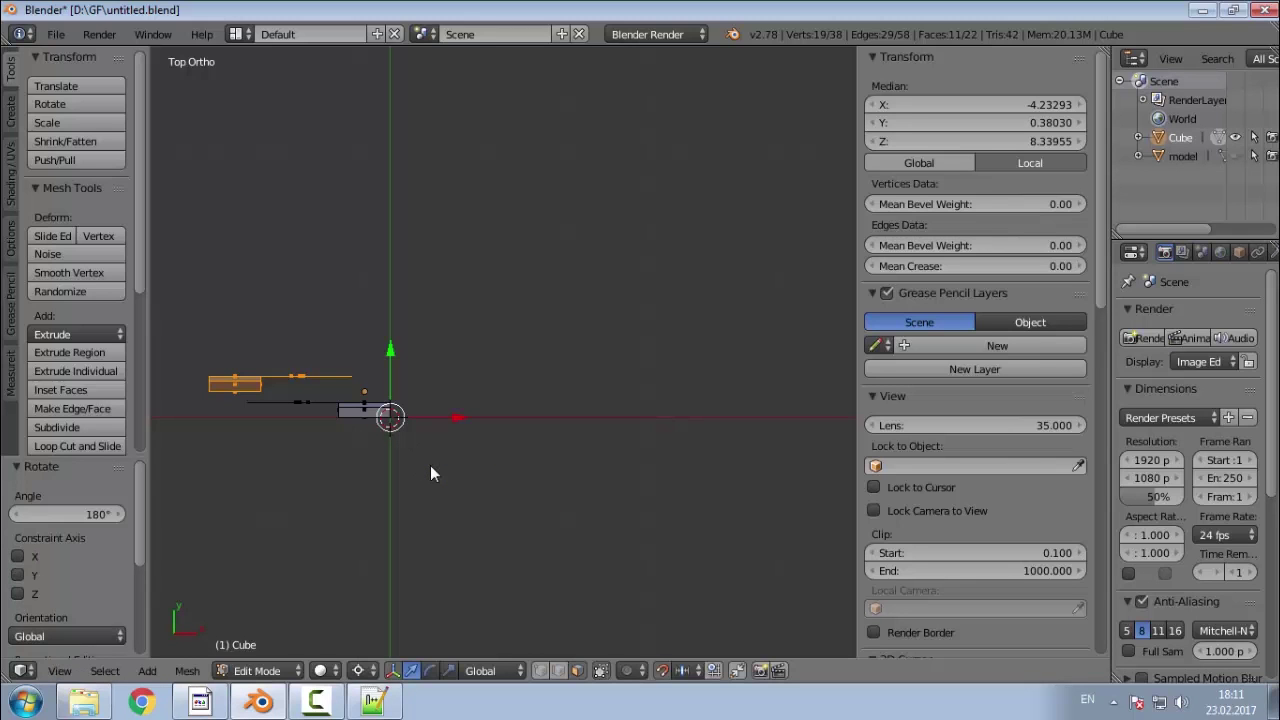
Step: Recalculate the duplicated half's normals to be consistent
key("ctrl+n")
middle_click_drag(430, 465, 410, 408)
middle_click_drag(222, 402, 298, 295)
scroll(266, 443, "up", 4)
scroll(304, 508, "down", 3)
scroll(269, 297, "up", 5)
scroll(306, 418, "down", 4)
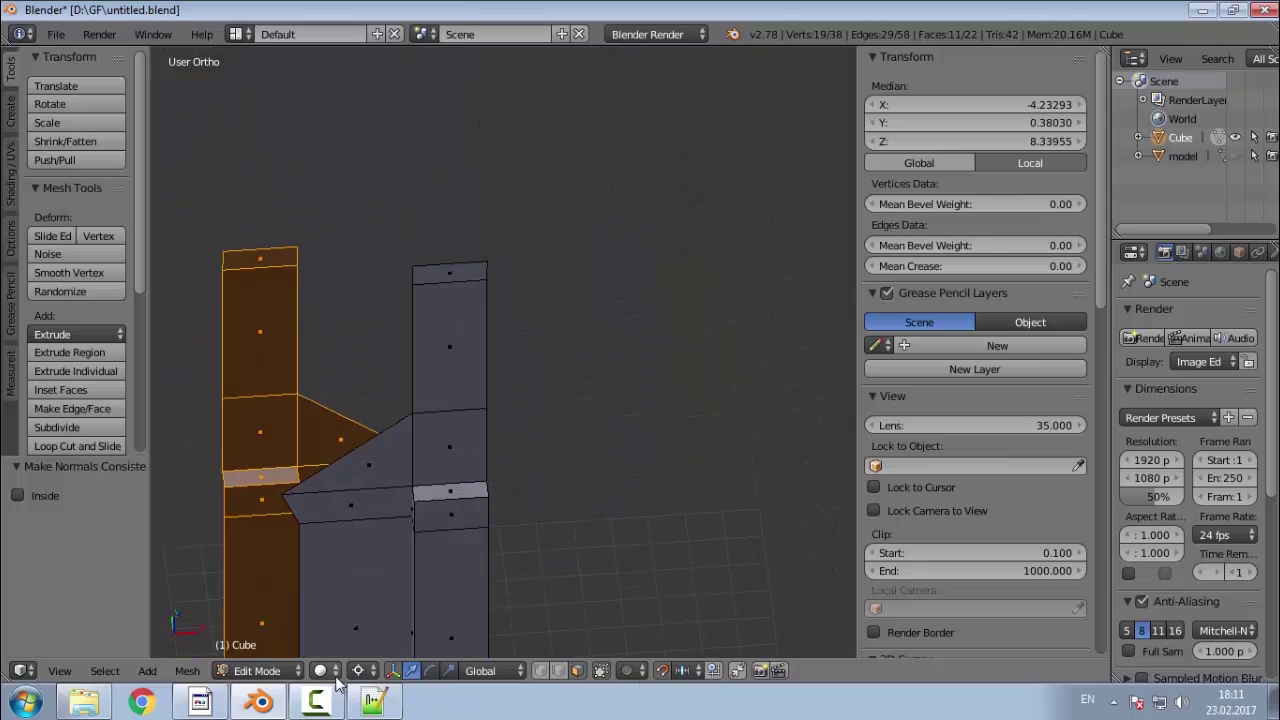
Step: Set the snap element to Vertex and make the duplicate's upper outer tower corner the active vertex
left_click(714, 670)
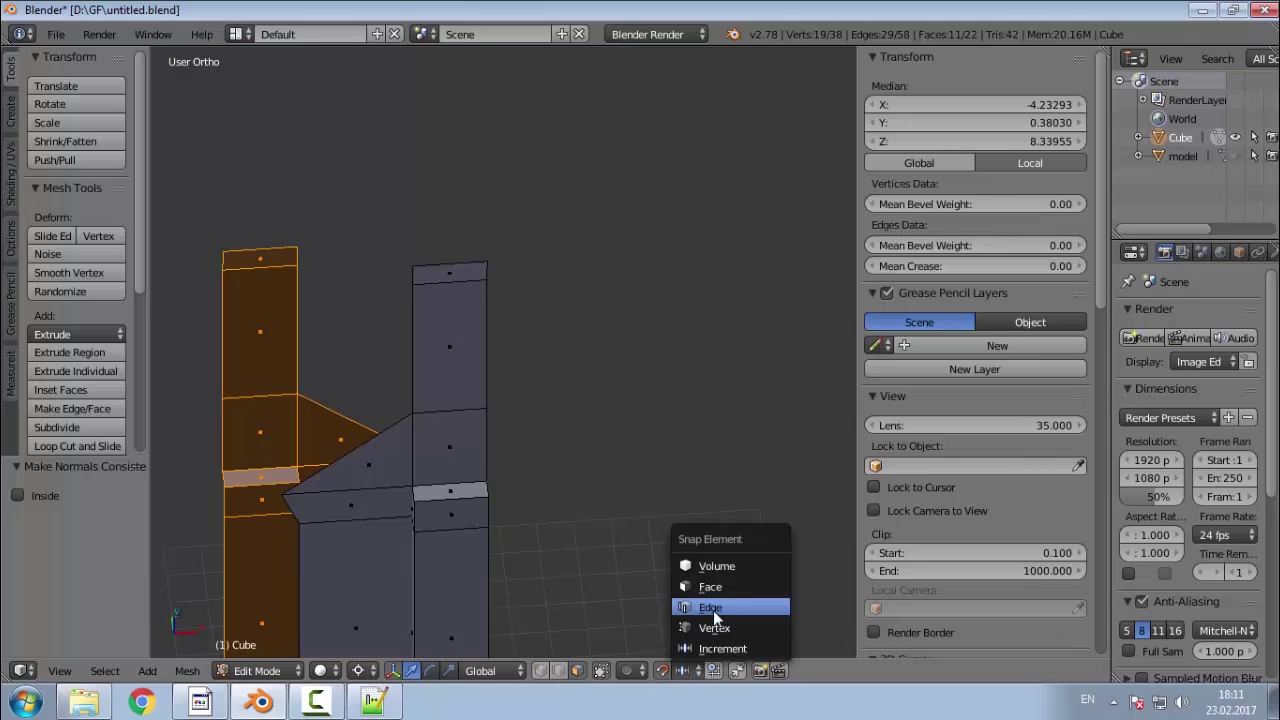
left_click(733, 635)
scroll(536, 199, "down", 2)
scroll(323, 180, "up", 4)
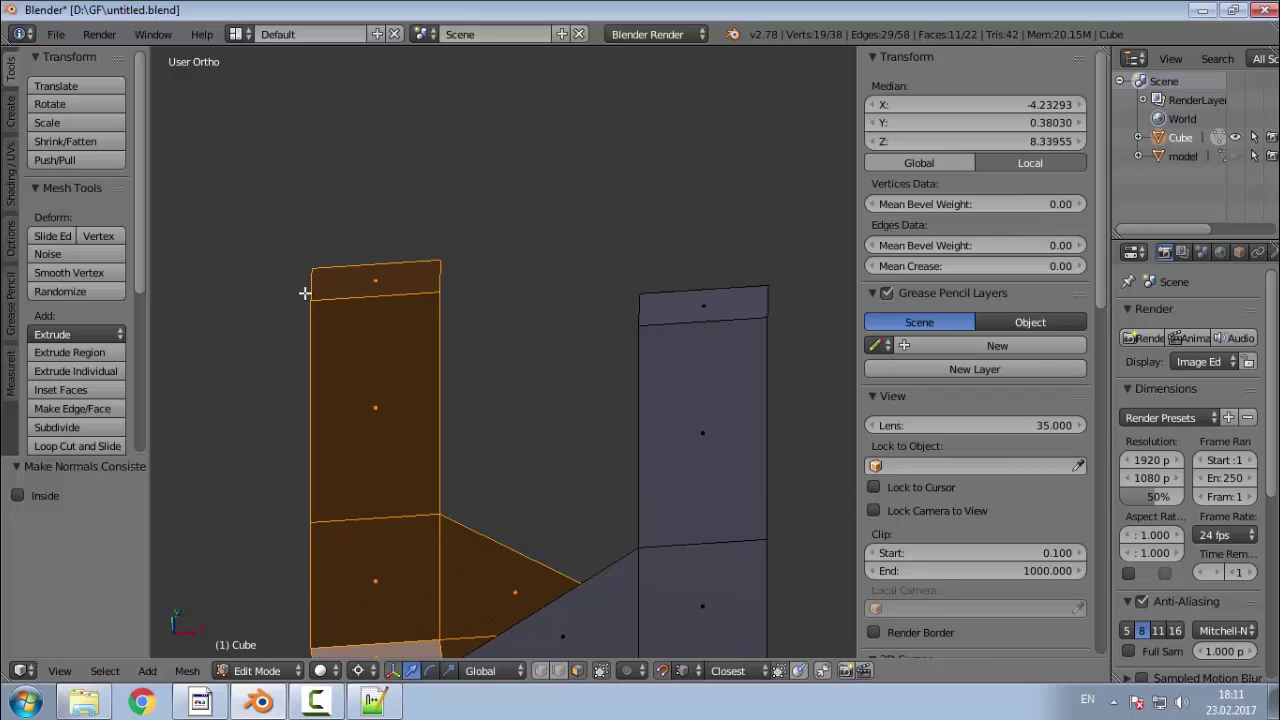
left_click(540, 670)
right_click(312, 269, "shift")
right_click(312, 269, "shift")
Step: Try to snap the duplicated half against the original by moving it 5 along X and -1 along Y
key("g")
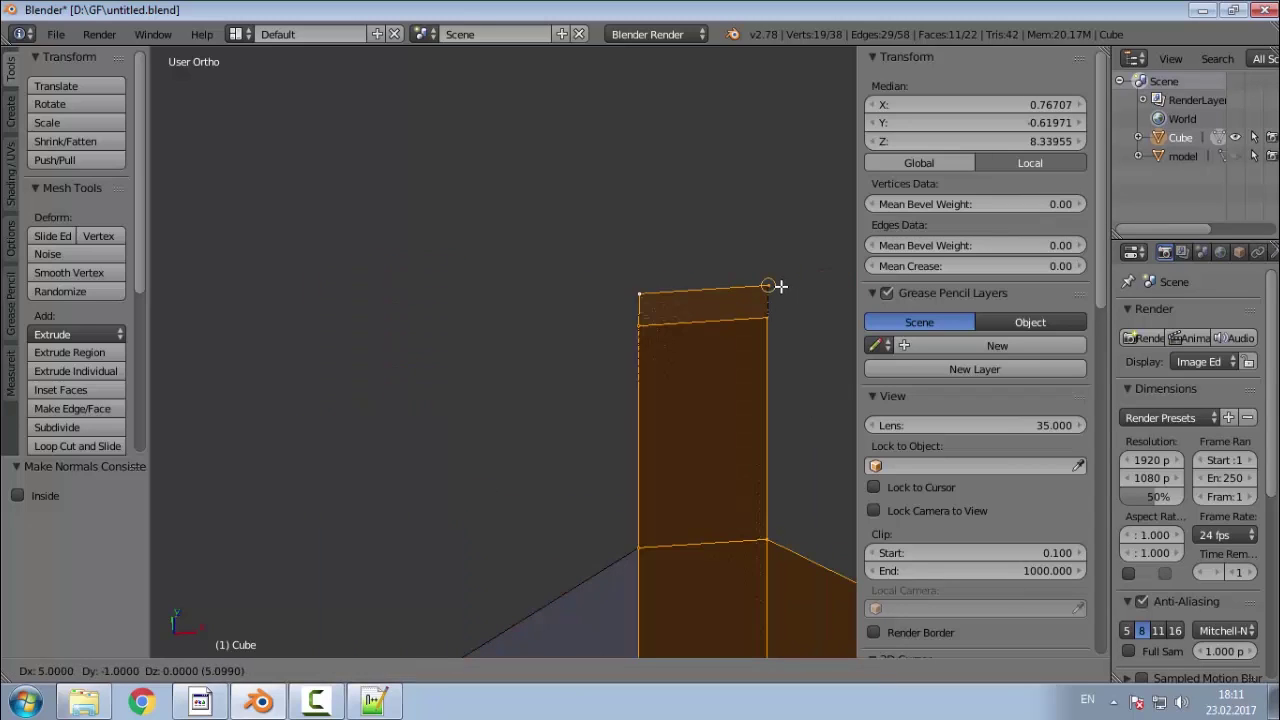
right_click(781, 286)
scroll(393, 240, "down", 2)
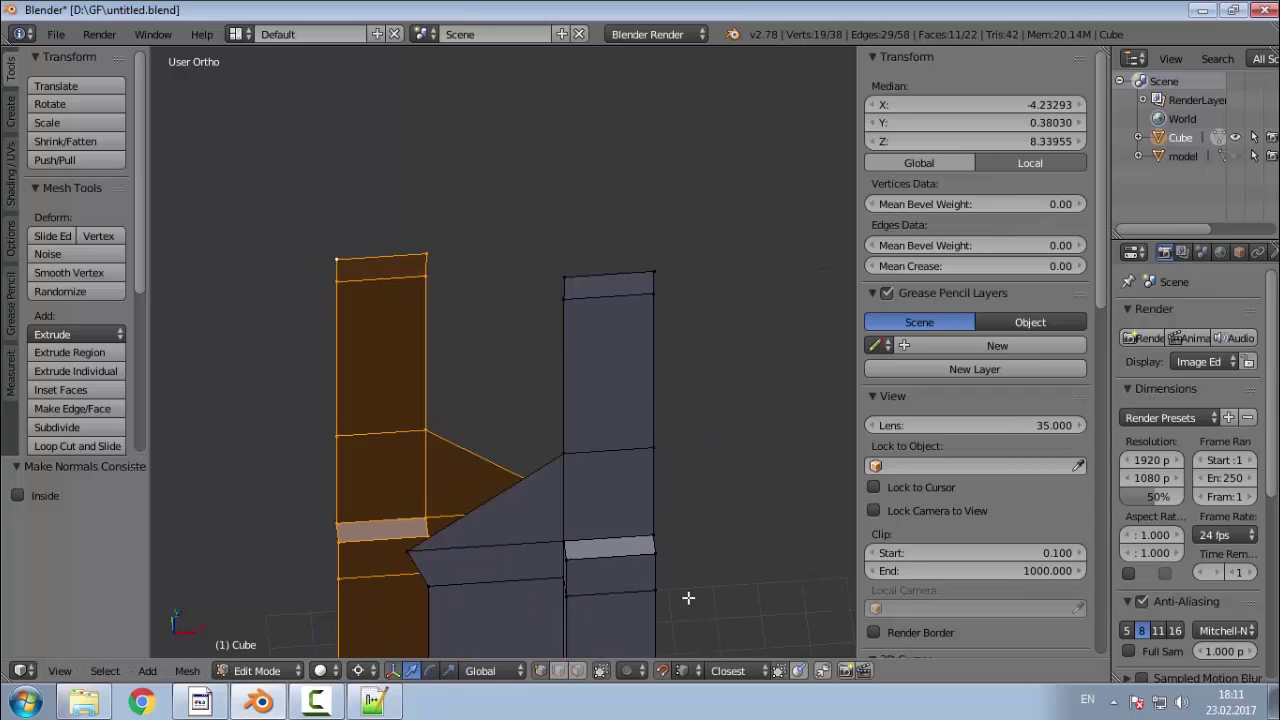
Step: Set the snap target to Active and move the duplicated half so its outer tower corner snaps onto the original tower's upper corner
scroll(668, 546, "up", 1)
left_click(695, 666)
left_click(728, 670)
left_click(745, 584)
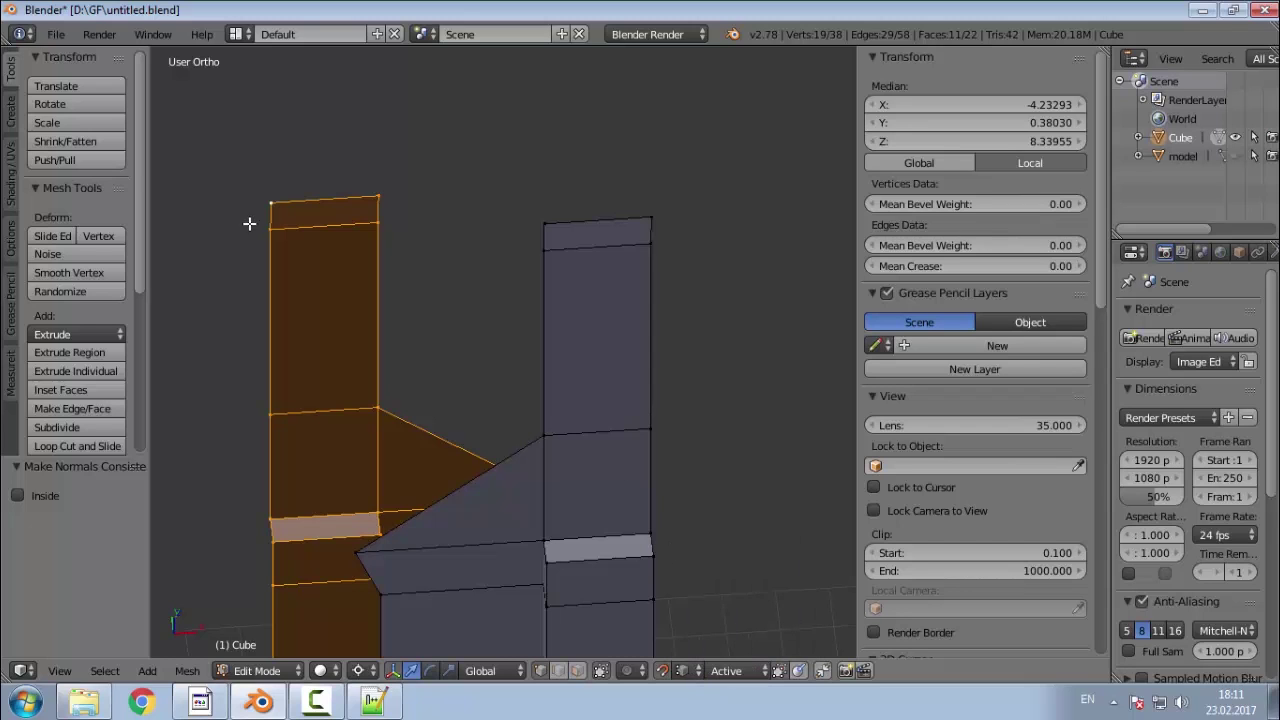
key("g")
left_click(651, 217)
scroll(571, 437, "down", 3)
Step: Select the whole facade mesh and recalculate its normals to the inside
key("a")
key("a")
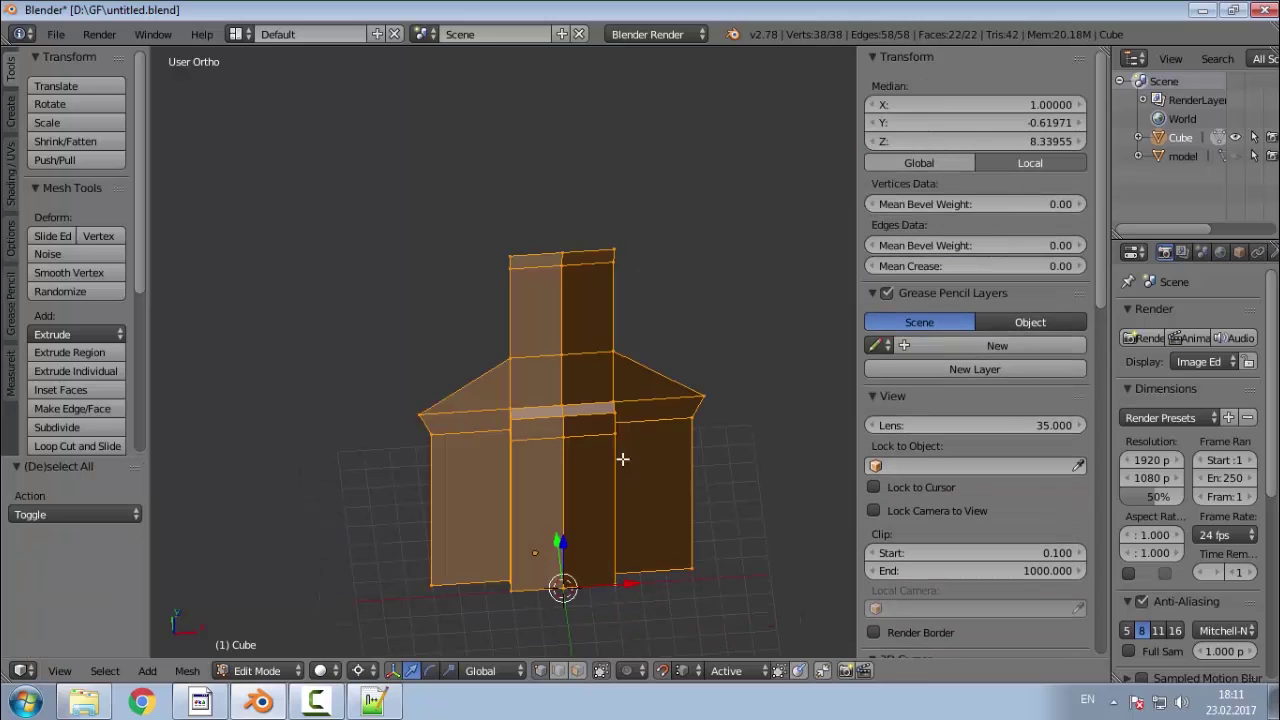
key("ctrl+n")
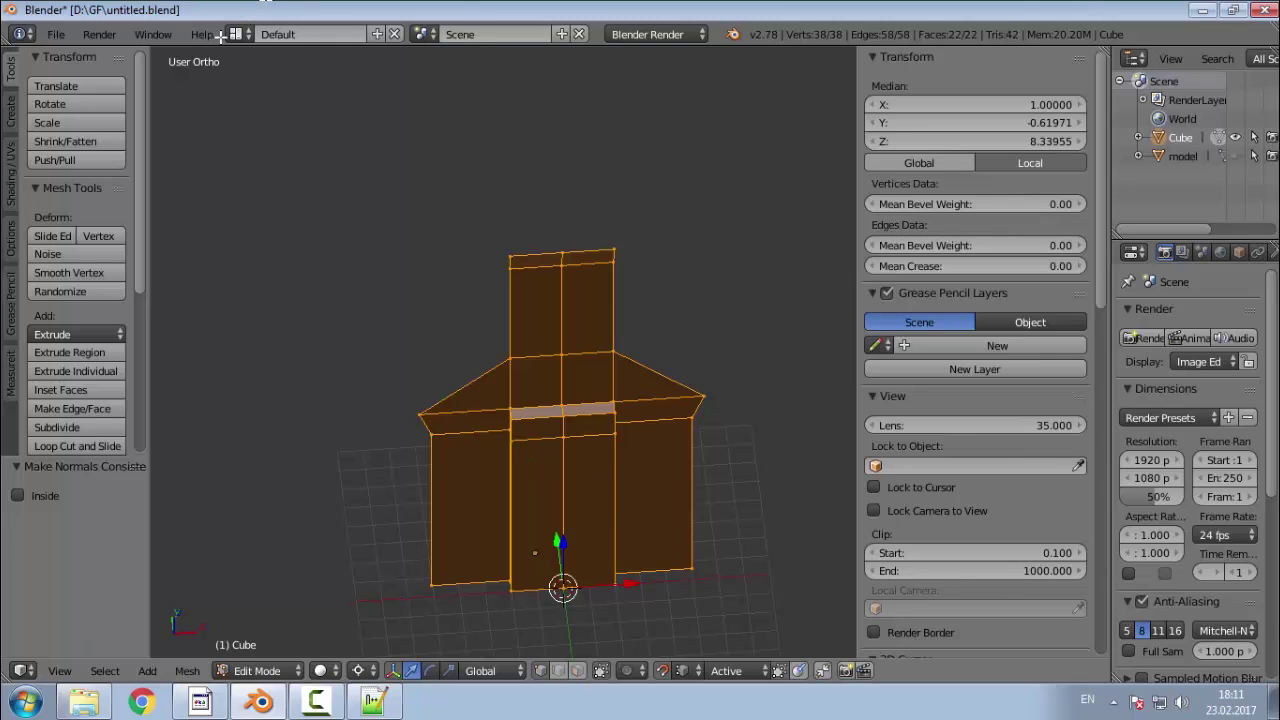
key("ctrl+o")
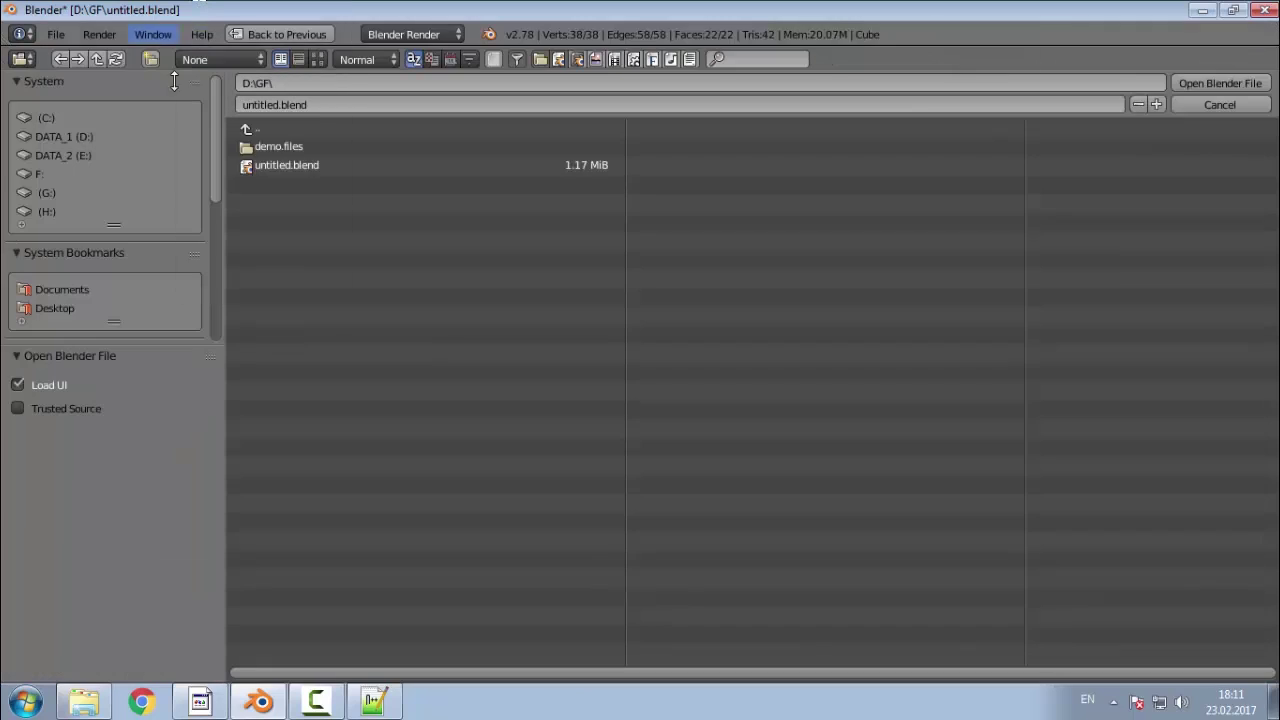
left_click(1220, 104)
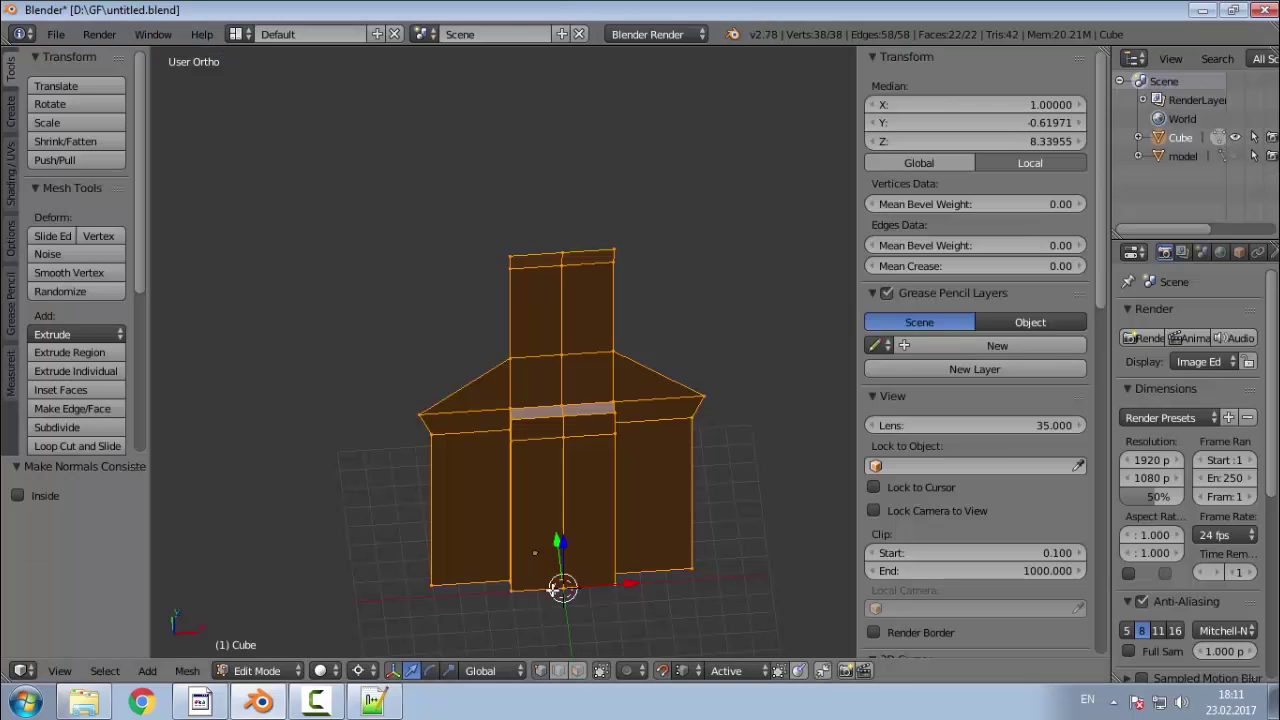
left_click(187, 671)
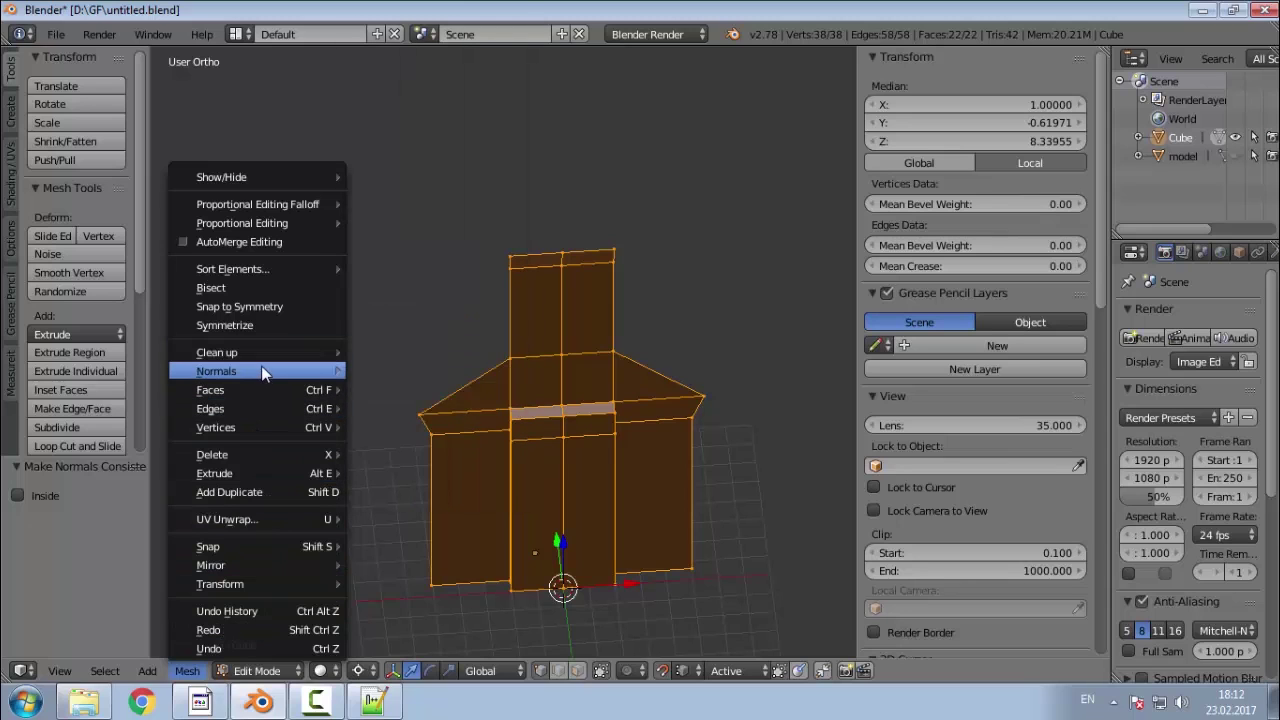
mouse_move(261, 367)
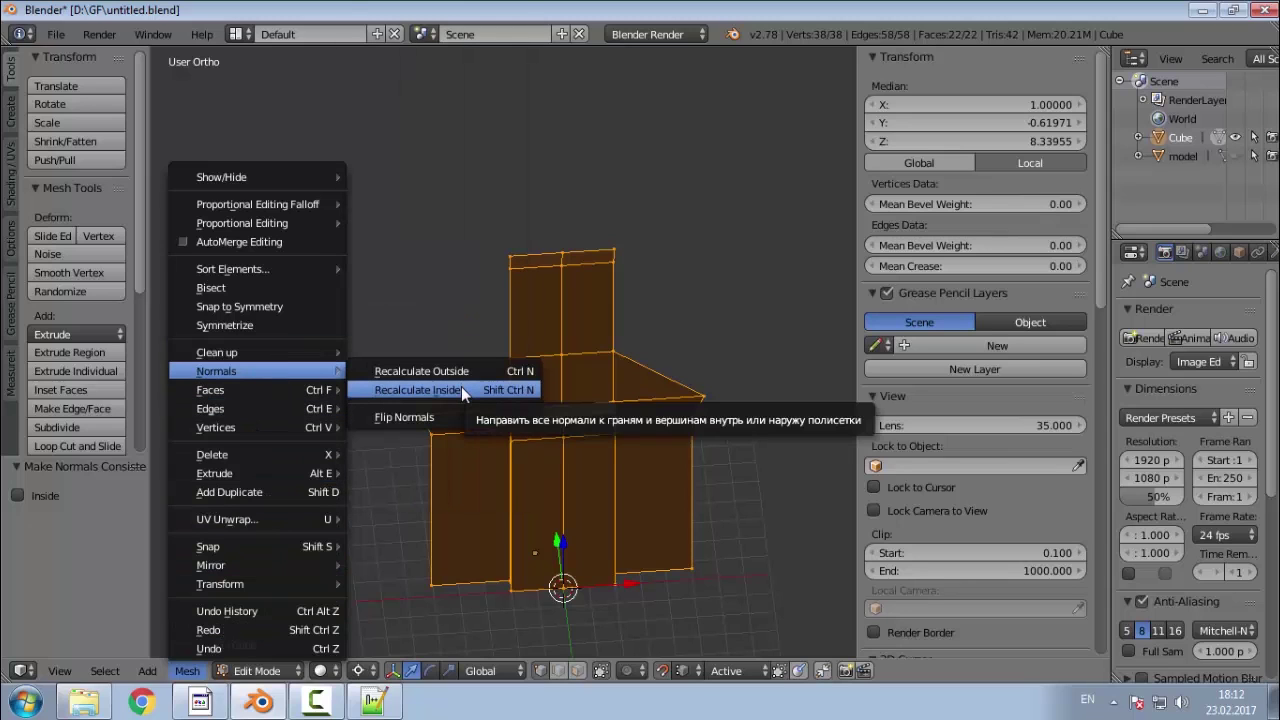
key("ctrl+shift+n")
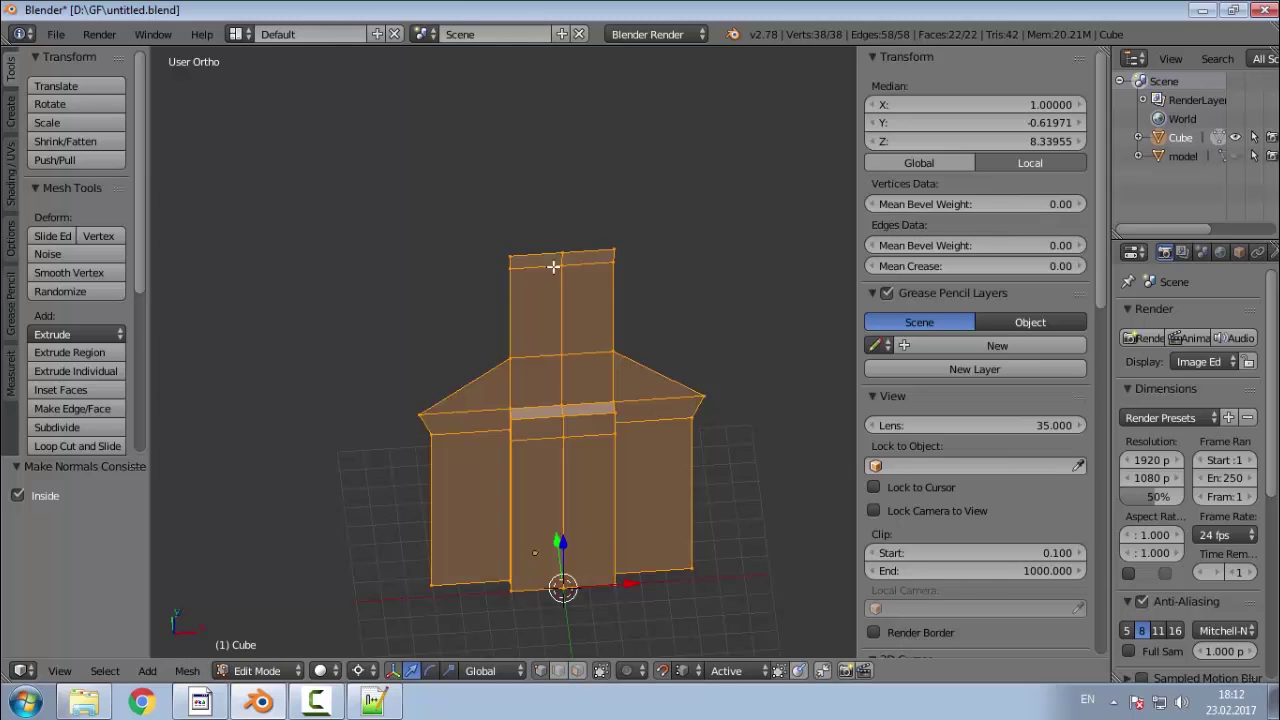
key("a")
Step: Examine the joined facade's face directions from several sides, briefly displaying its vertex normals
middle_click_drag(533, 424, 527, 317)
scroll(662, 412, "up", 4)
middle_click_drag(614, 508, 414, 326)
scroll(462, 410, "down", 2)
middle_click_drag(543, 515, 374, 517)
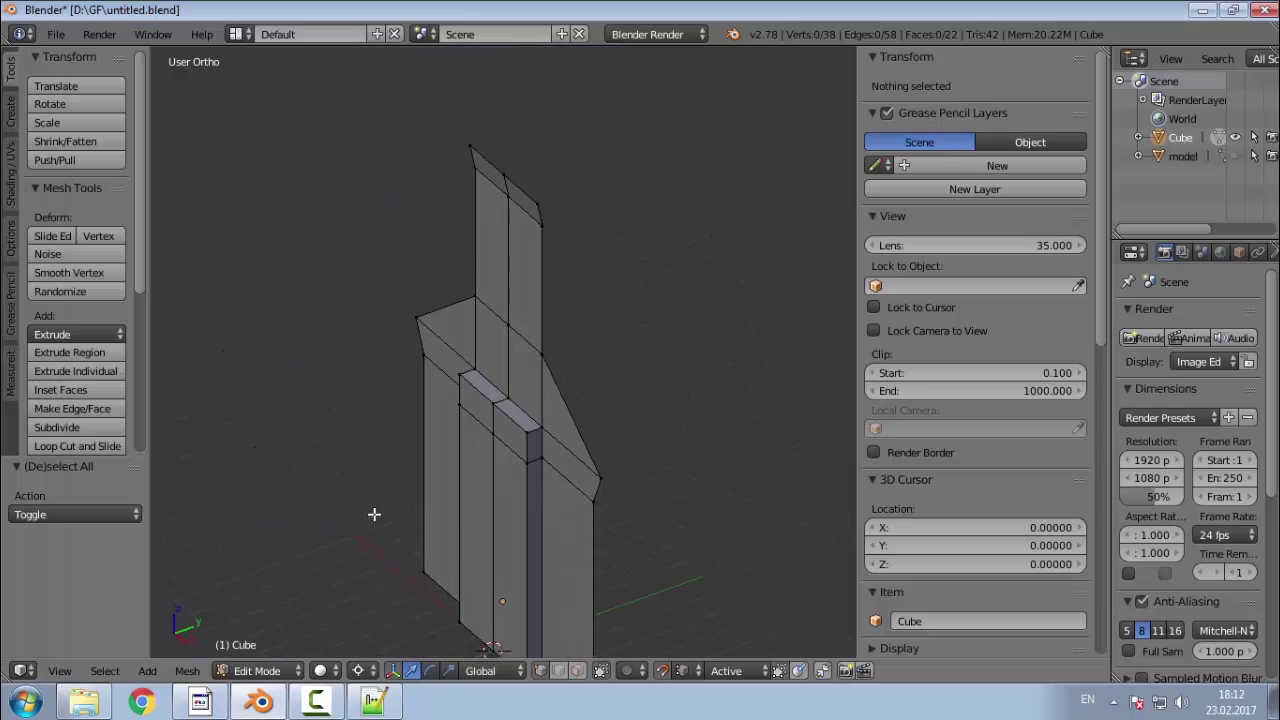
scroll(1008, 440, "down", 6)
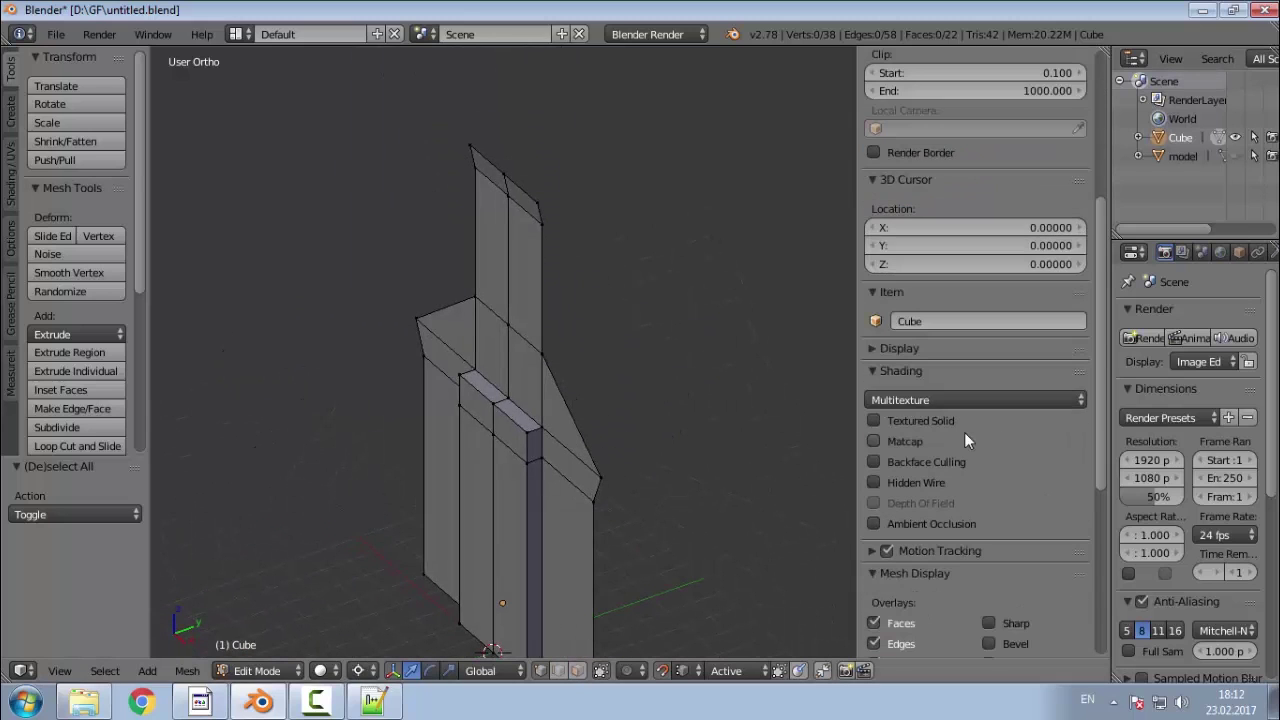
scroll(965, 432, "down", 6)
left_click(878, 497)
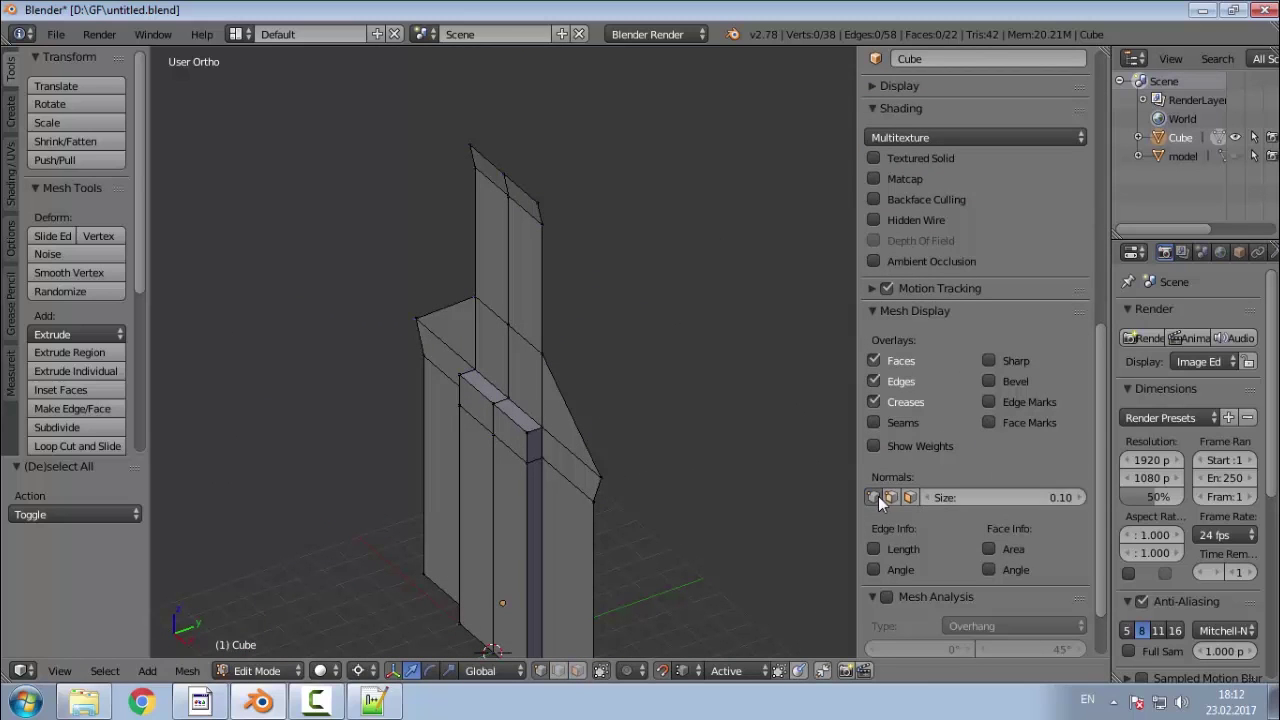
scroll(513, 455, "up", 8)
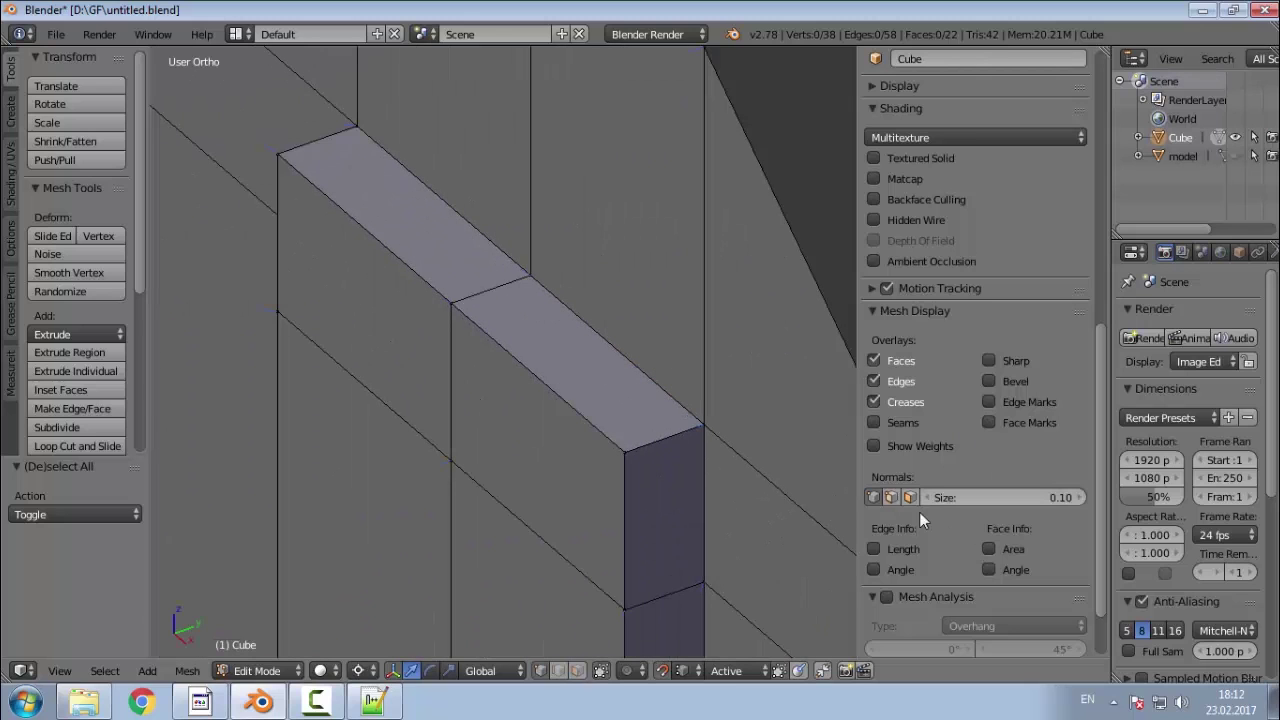
left_click(878, 497)
scroll(697, 531, "down", 10)
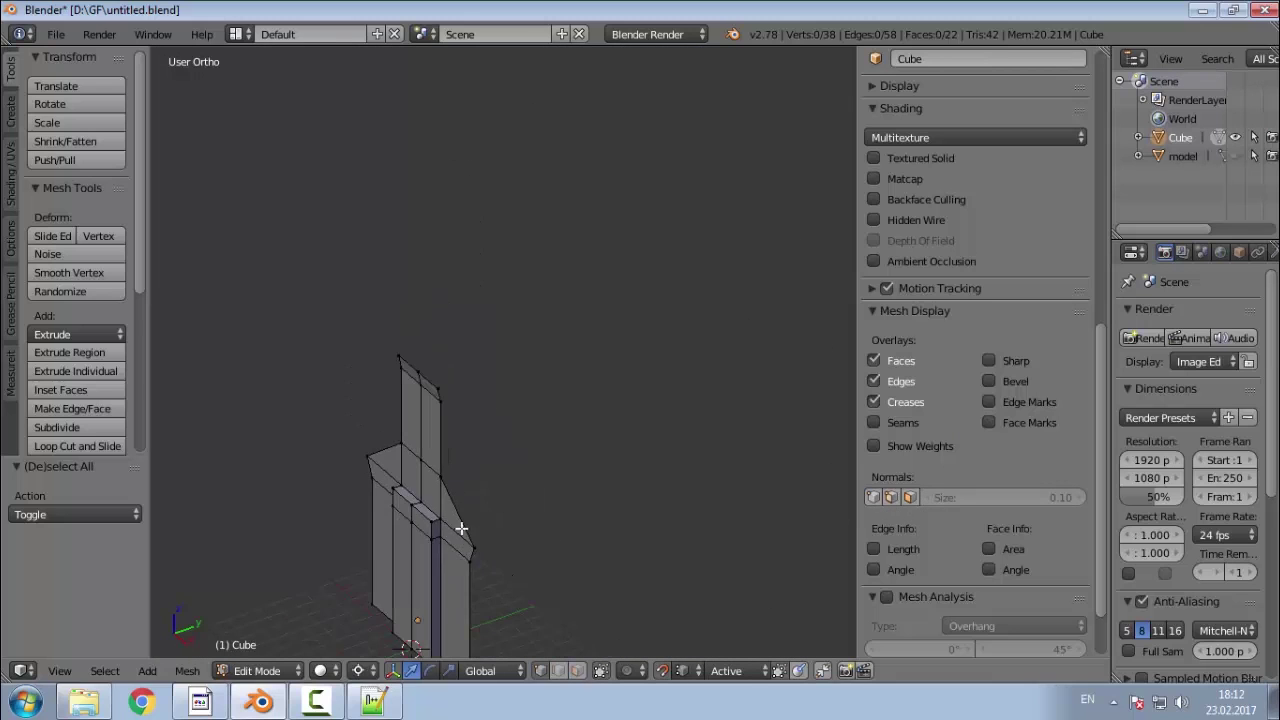
middle_click_drag(513, 592, 399, 533)
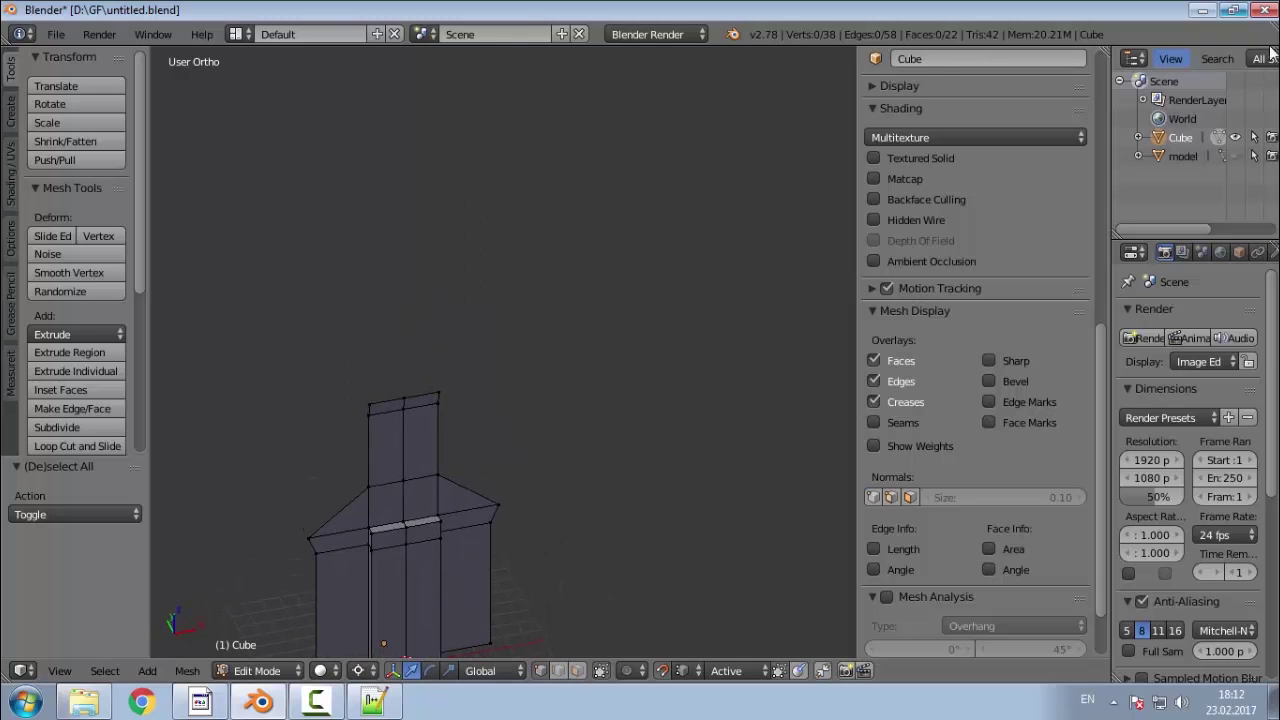
Step: Unhide the reference model and bring the tower top and reference spire into front view
left_click(1235, 157)
mouse_move(654, 434)
middle_mouse_down()
mouse_move(600, 331)
mouse_move(546, 369)
mouse_move(386, 384)
mouse_move(466, 417)
mouse_move(638, 452)
middle_mouse_up()
middle_click_drag(456, 452, 429, 397)
key("KP_1")
scroll(429, 398, "down", 5)
scroll(449, 543, "up", 12)
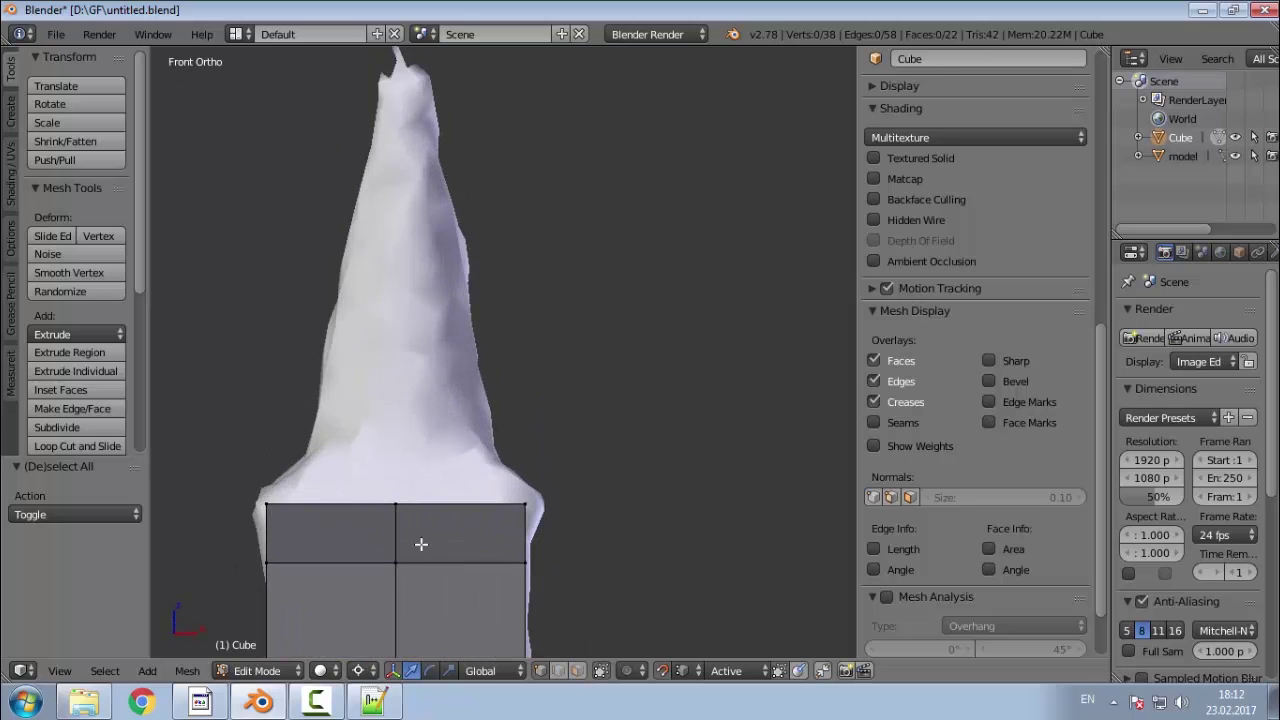
Step: Extrude the middle vertex of the tower's upper edge about 7.09 along Z to the reference spire's tip
scroll(421, 544, "down", 3)
scroll(421, 548, "up", 3)
right_click(422, 553)
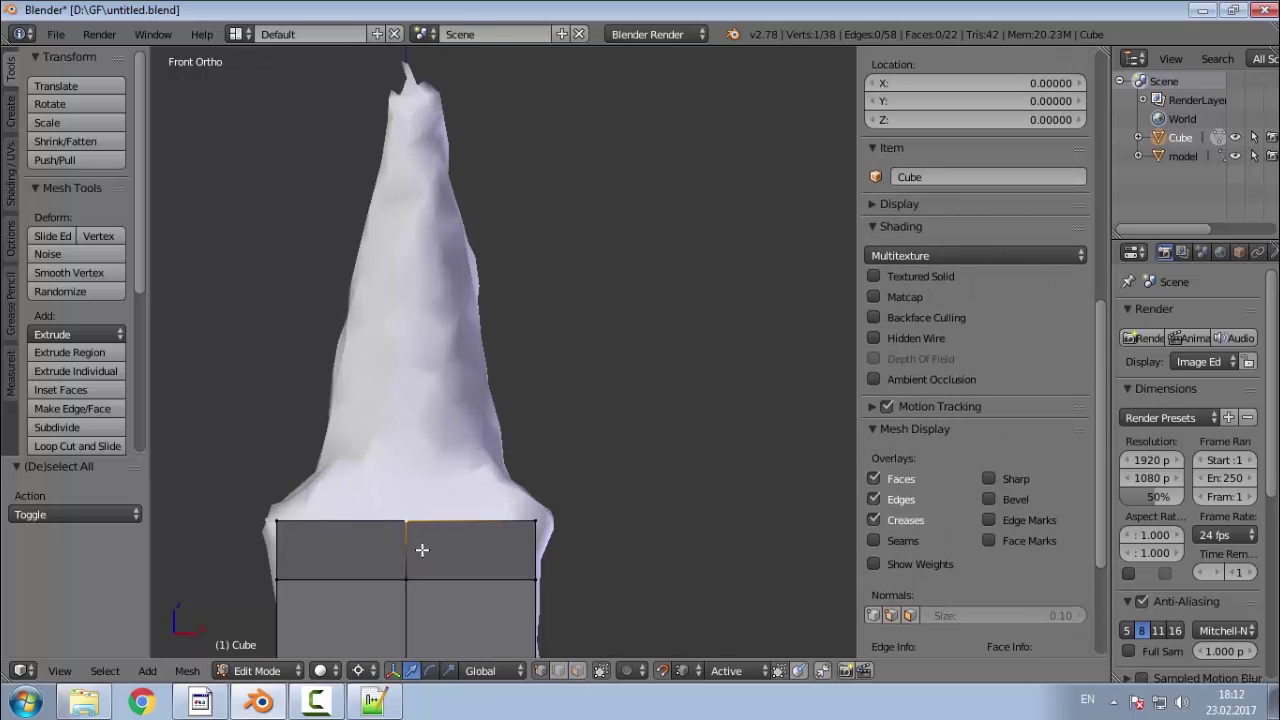
key("e")
key("z")
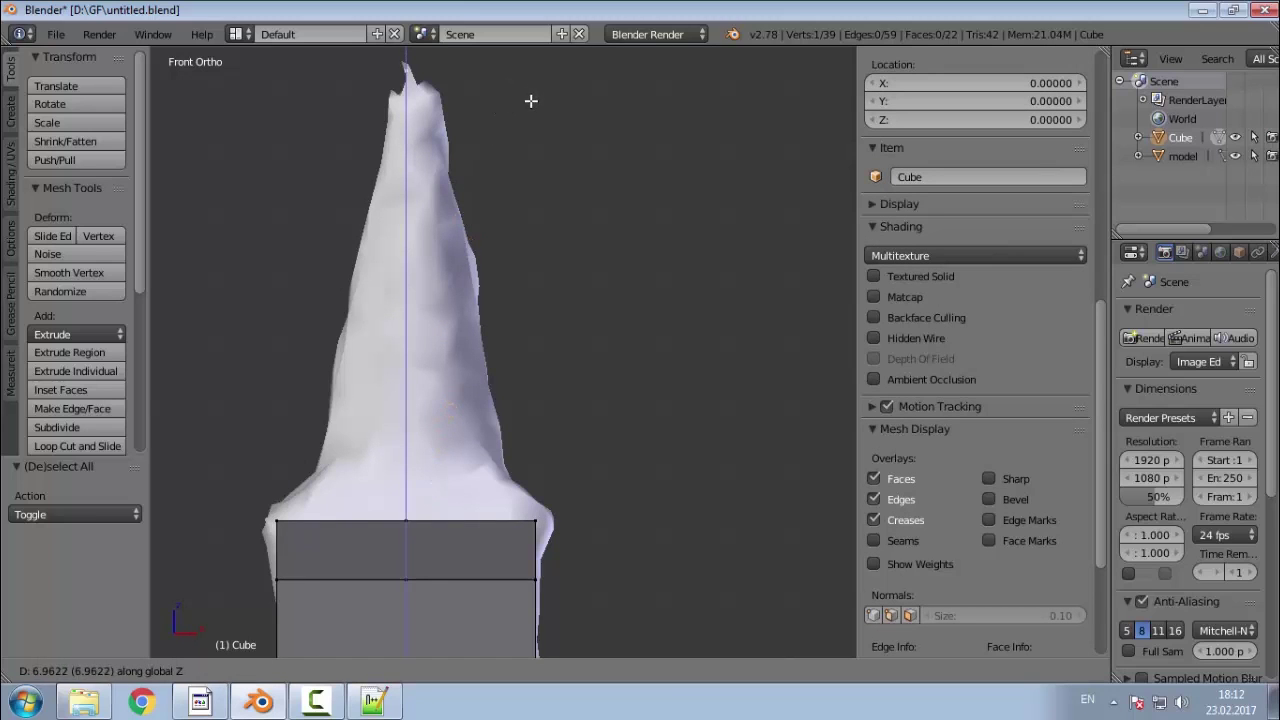
left_click(533, 91)
Step: Create edges connecting the spire's apex to both outer upper corners of the tower
middle_click_drag(541, 252, 457, 200)
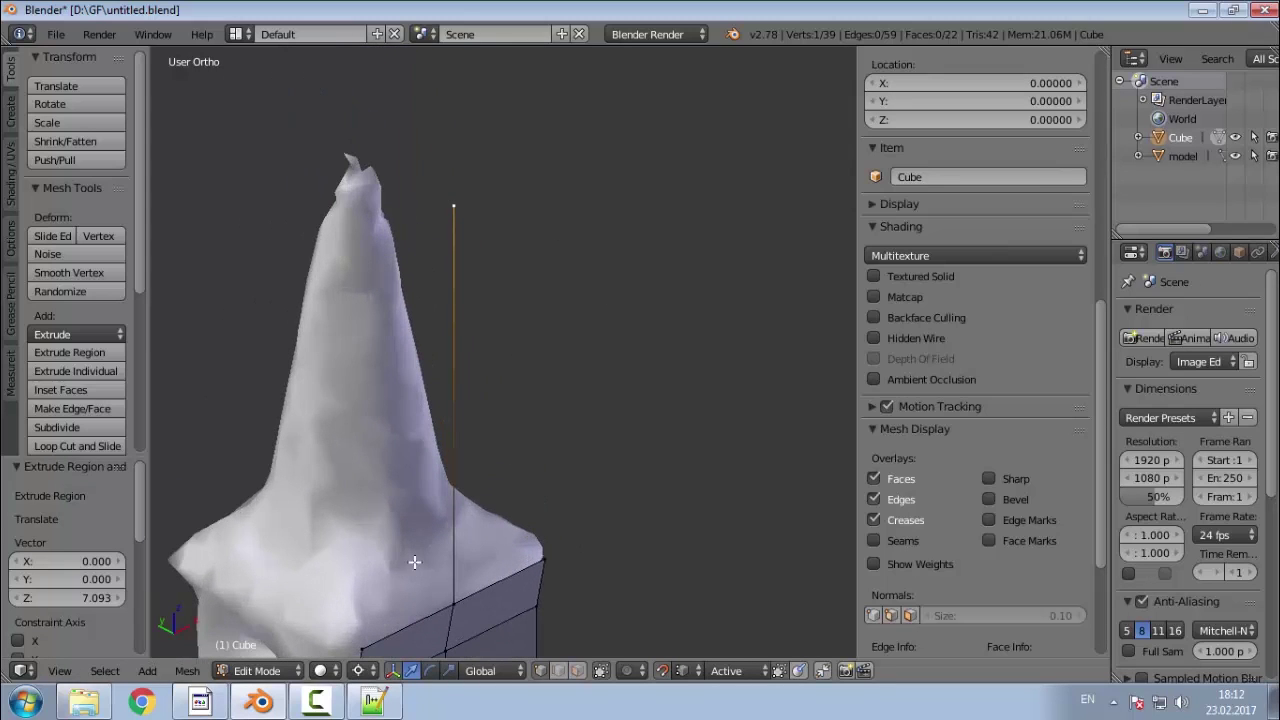
key("f")
right_click(459, 206)
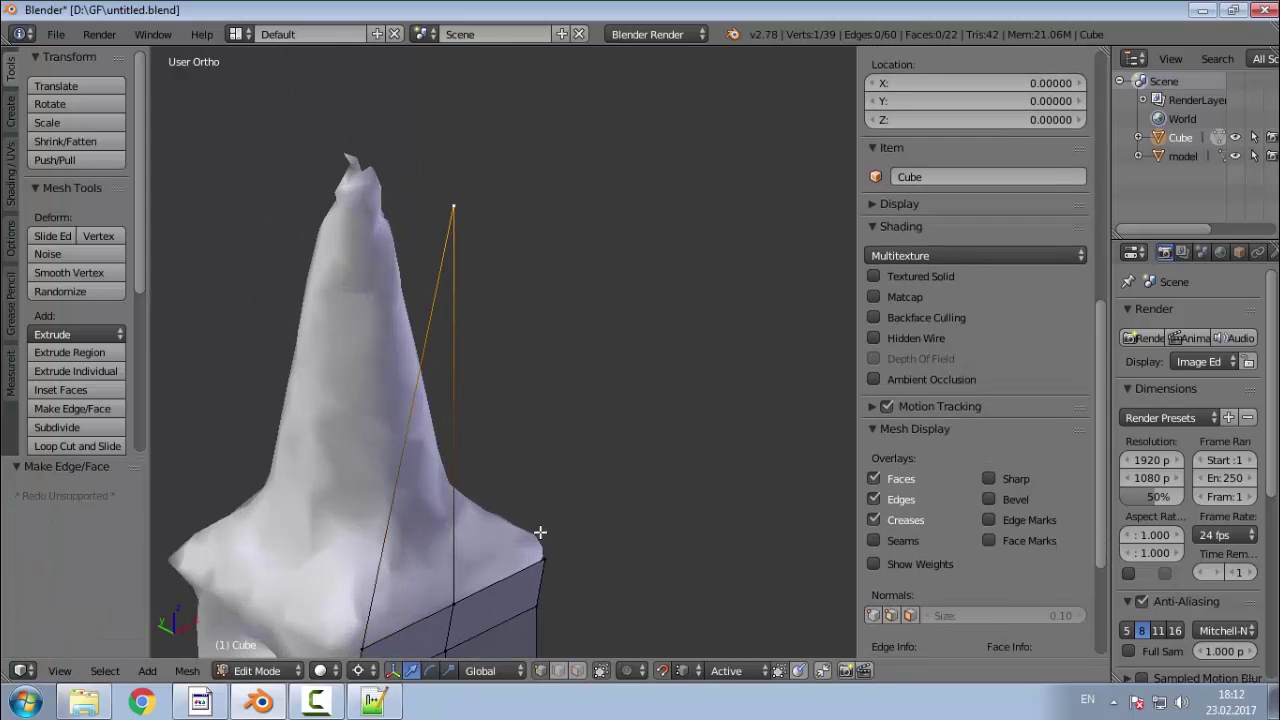
key("f")
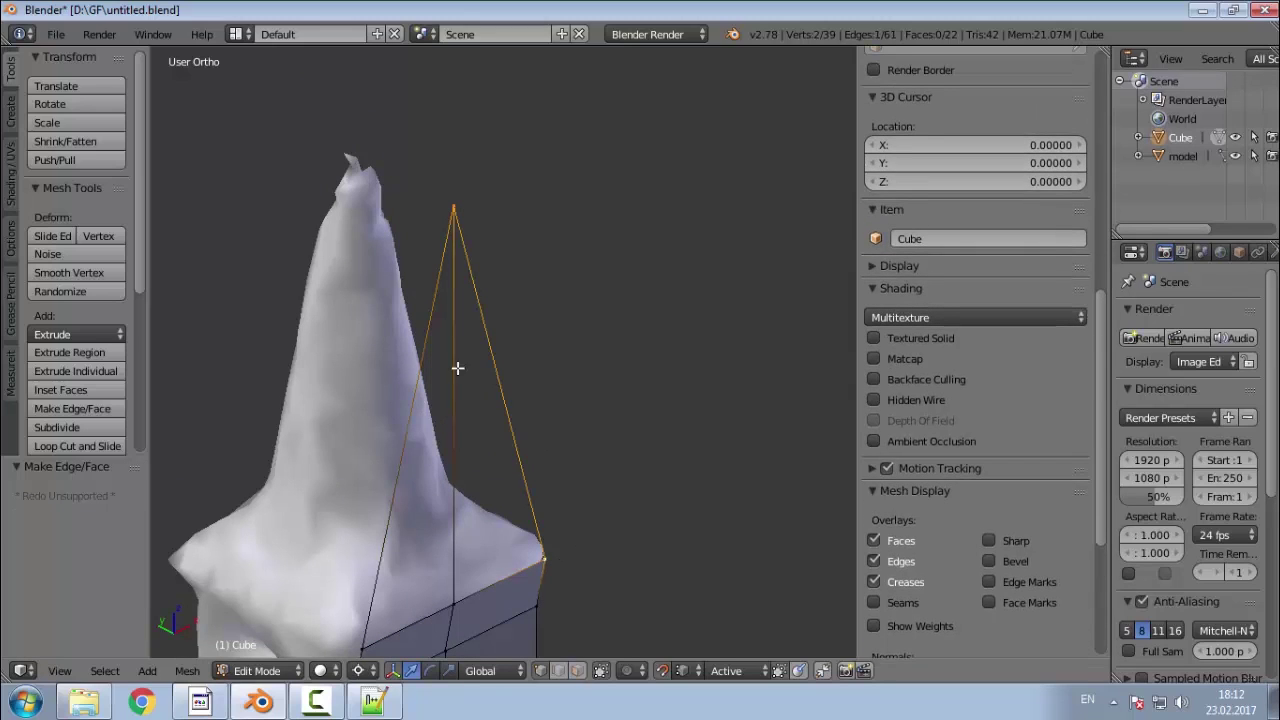
Step: Fill the two triangular spire faces between the apex, the middle vertex and the tower's outer upper corners
right_click(455, 606, "shift")
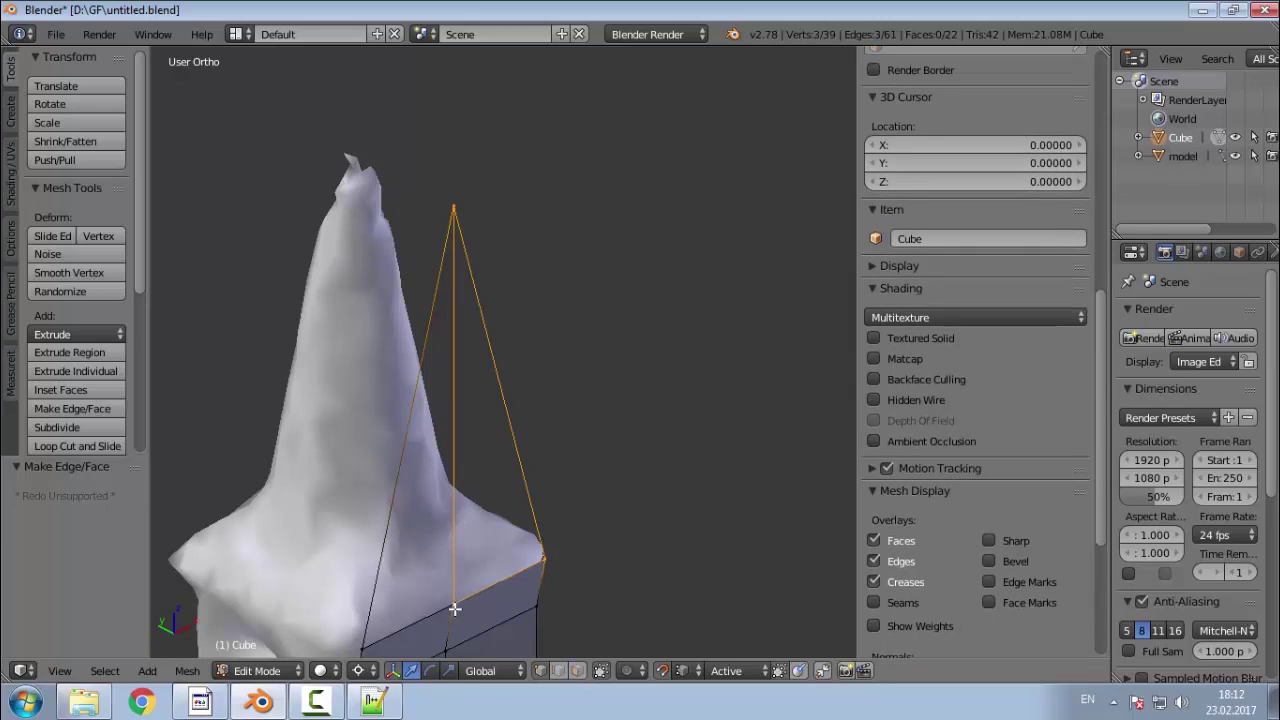
key("f")
right_click(456, 606)
right_click(457, 211, "shift")
right_click(363, 645, "shift")
key("f")
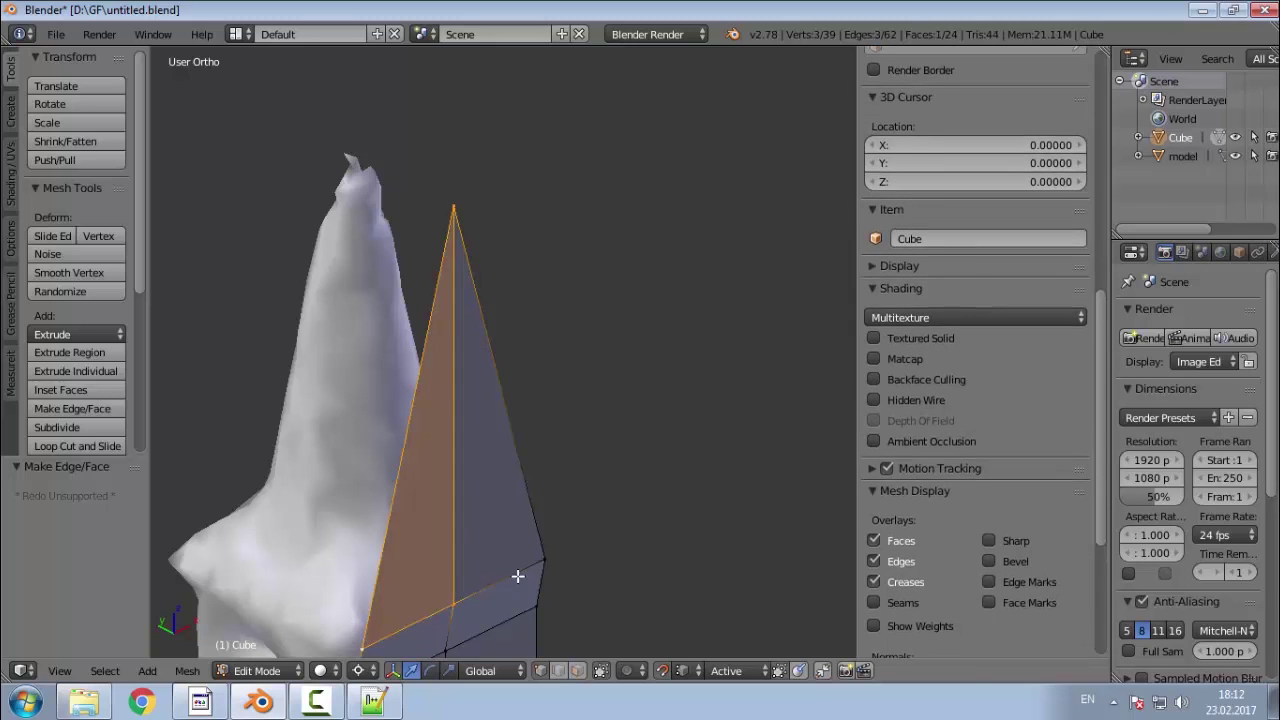
key("a")
Step: Examine the flat spire and tower against the reference model from behind, the side and the front
middle_click_drag(543, 600, 291, 421)
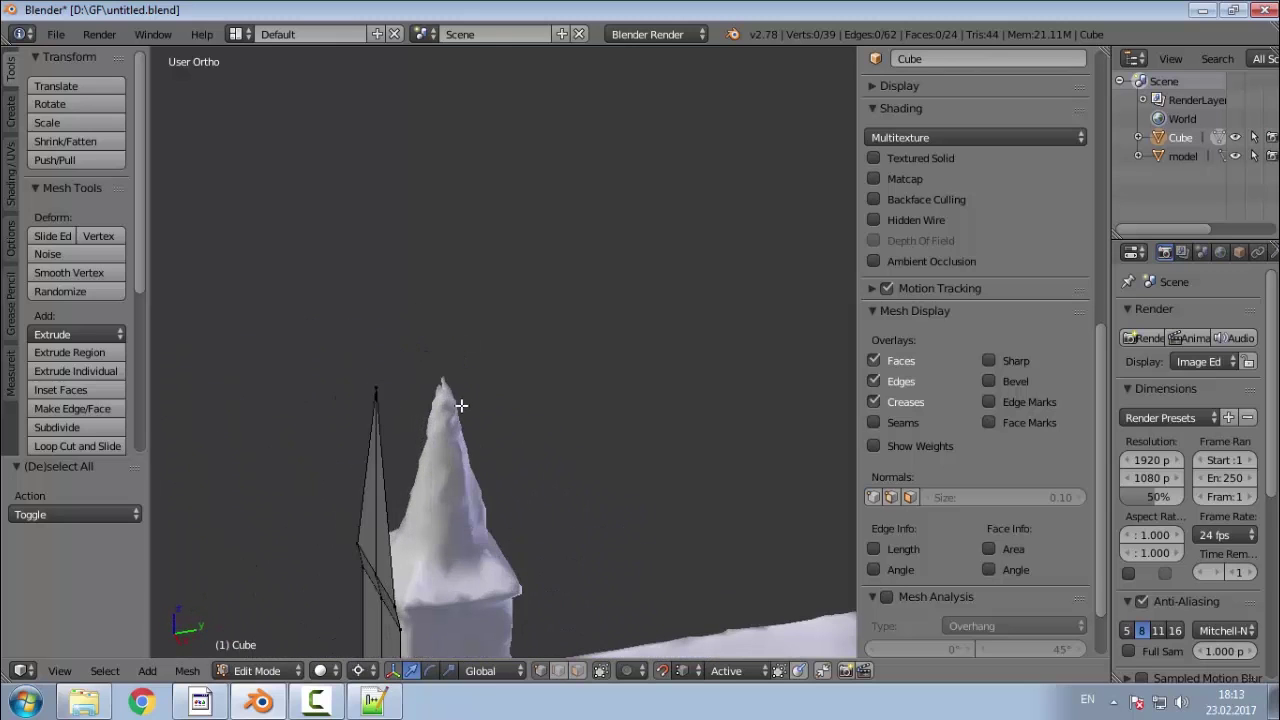
scroll(404, 385, "down", 5)
scroll(410, 540, "up", 6)
middle_click_drag(415, 470, 779, 414)
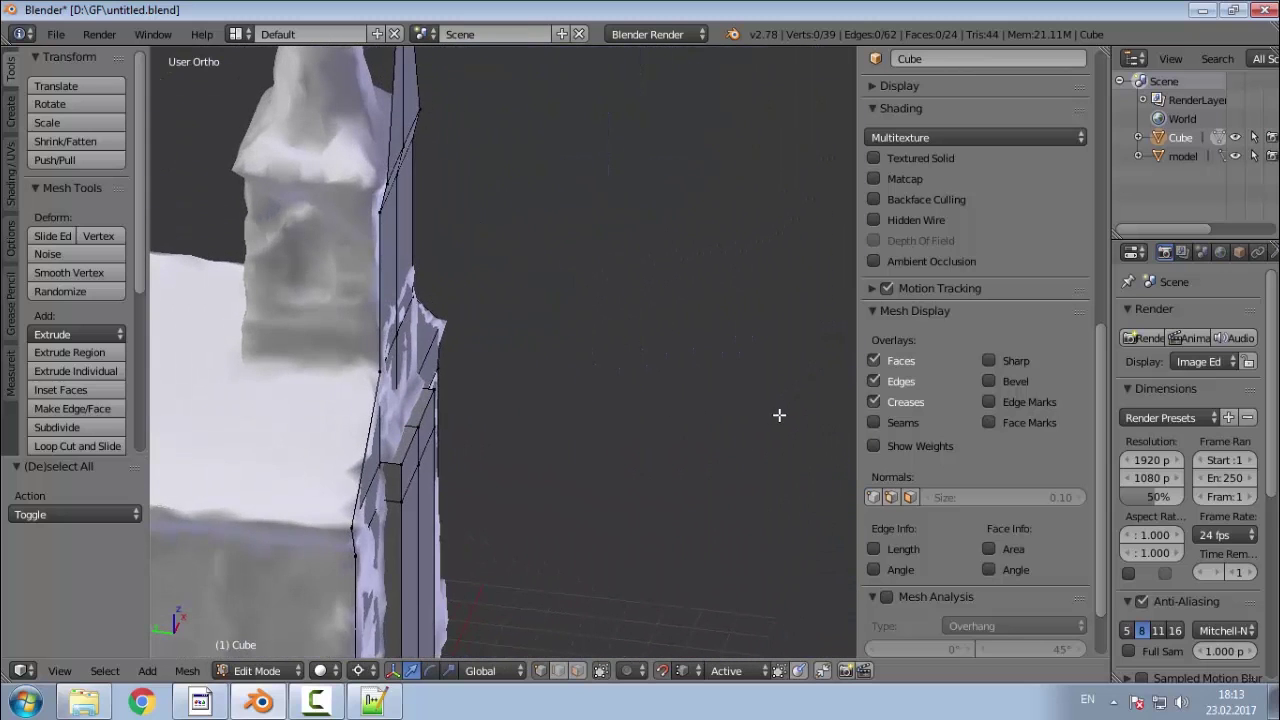
scroll(611, 543, "down", 1)
scroll(427, 156, "up", 3)
middle_click_drag(554, 458, 416, 548)
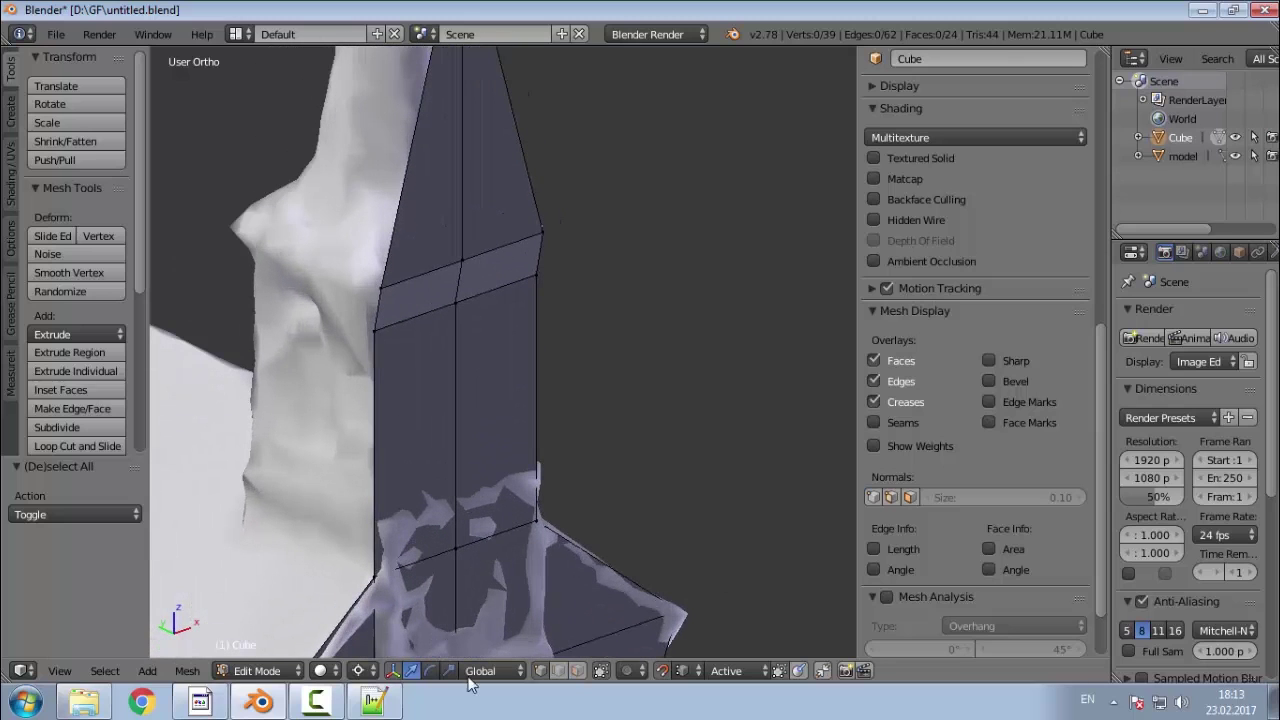
scroll(471, 480, "down", 2)
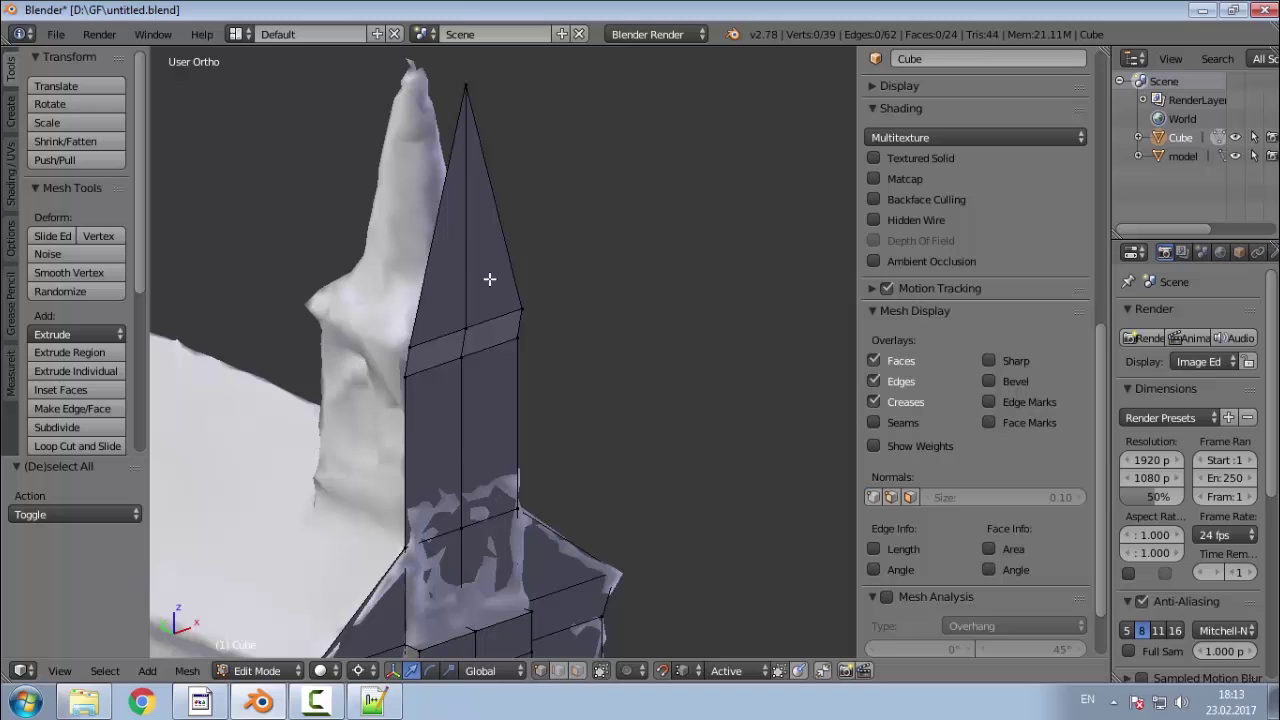
Step: Switch to face selection and select the six faces forming the spire, the band below it and the upper tower
left_click(577, 674)
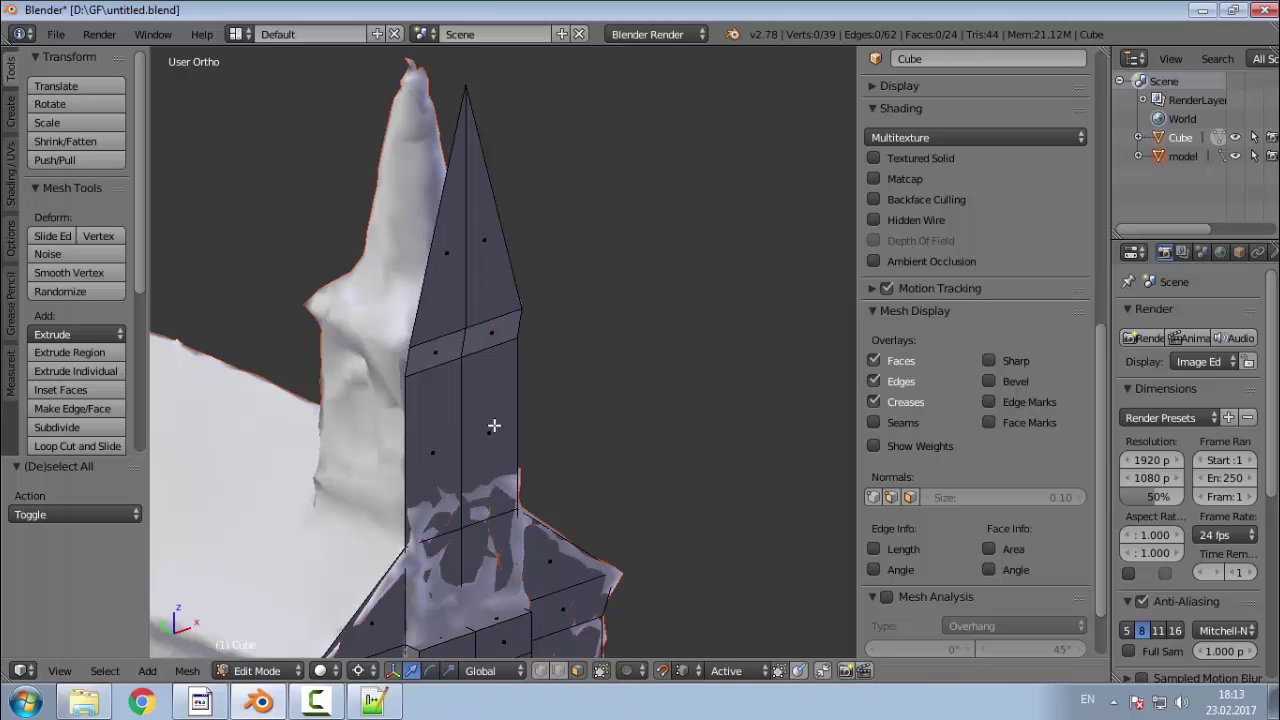
right_click(446, 447)
right_click(485, 434)
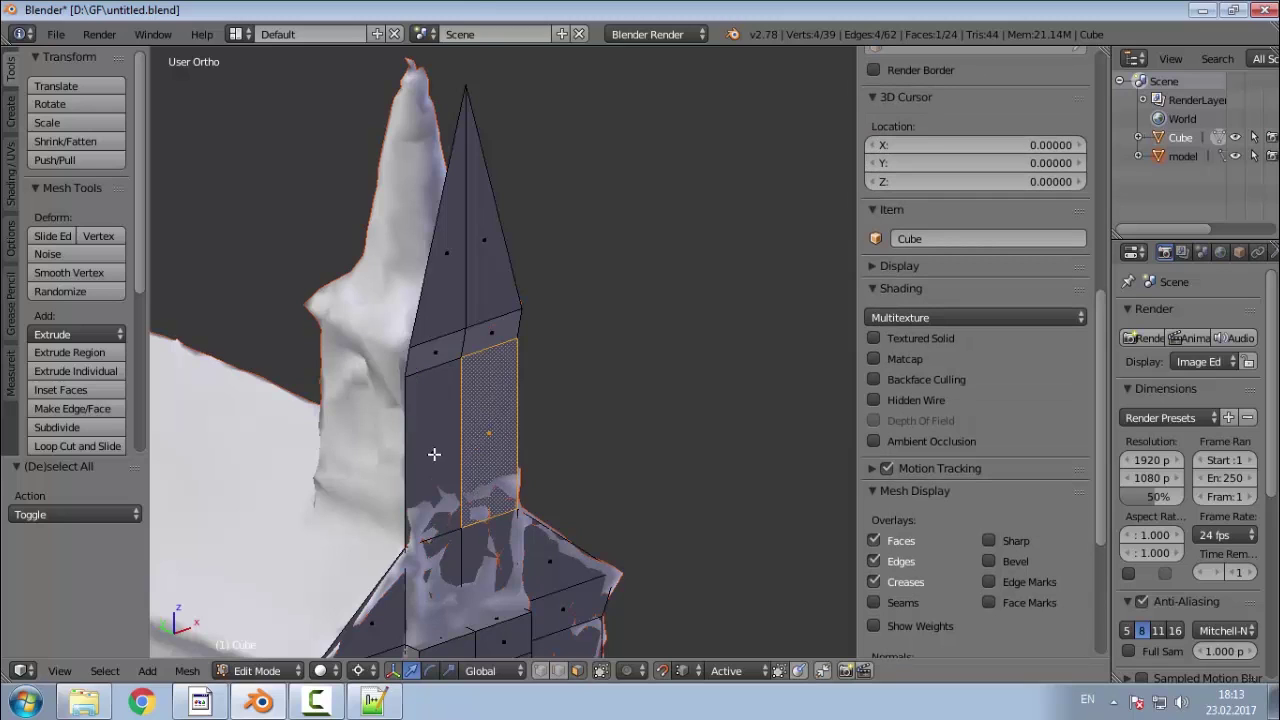
left_click(1185, 141)
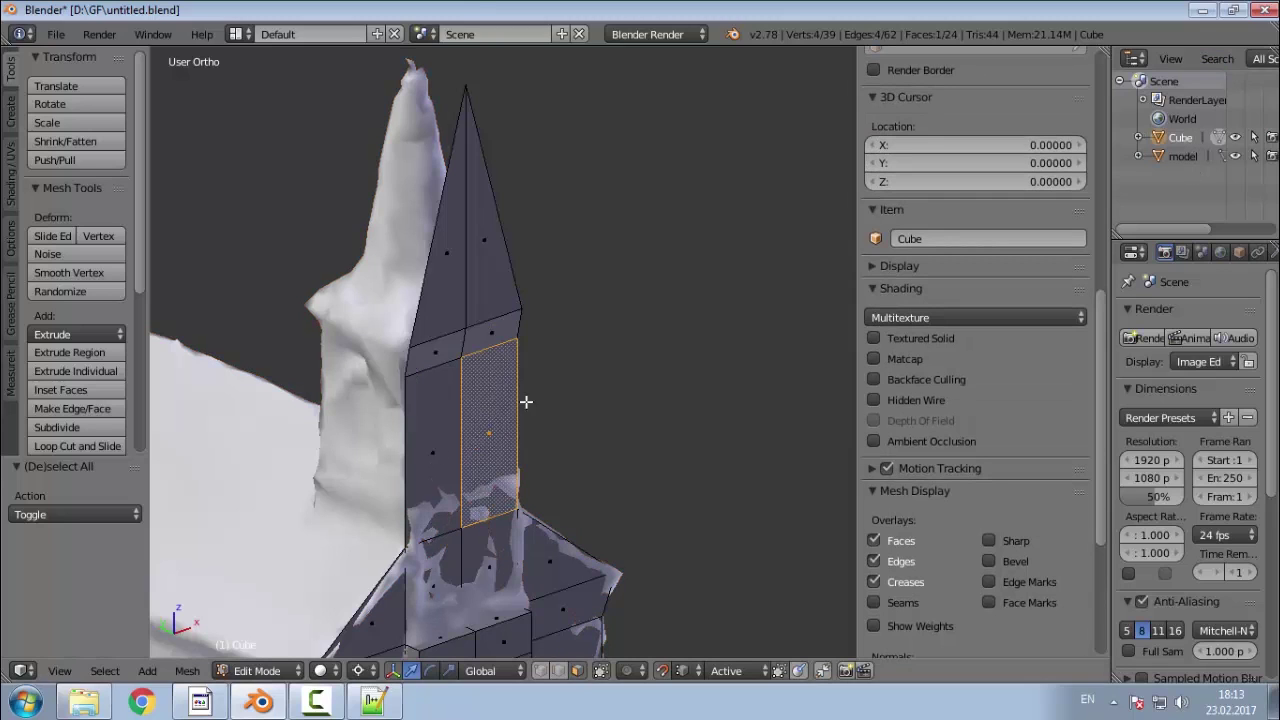
left_click(443, 452, "shift")
left_click(437, 336, "shift")
left_click(512, 332, "shift")
left_click(495, 290, "shift")
left_click(449, 308, "shift")
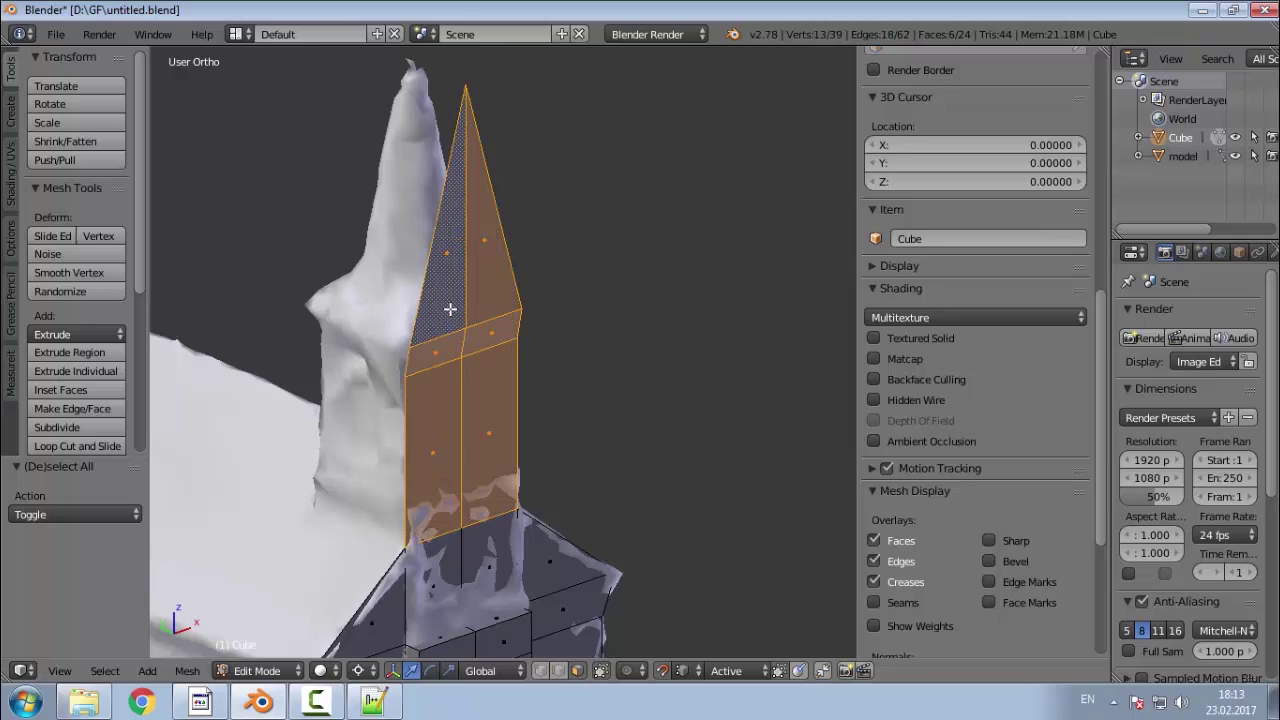
Step: Hide the reference model, then duplicate the selected front tower and spire faces and rotate the copy 90° about the vertical axis
key("KP_7")
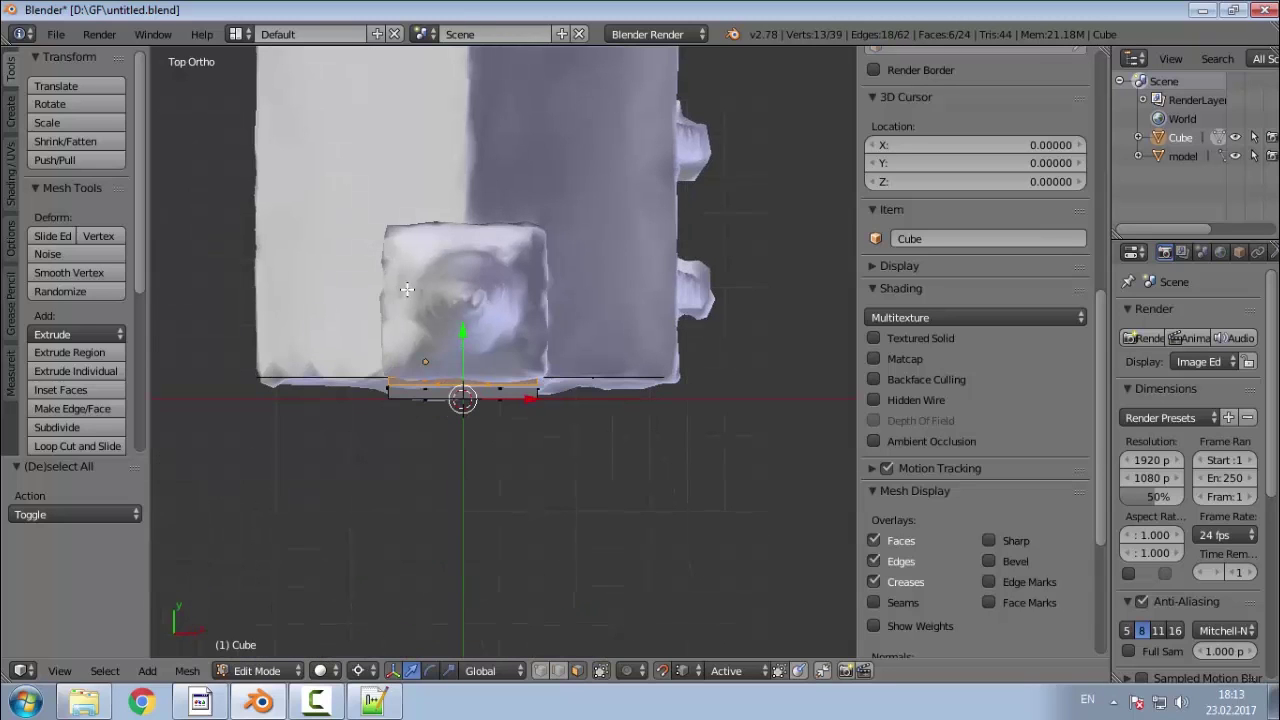
left_click(1234, 156)
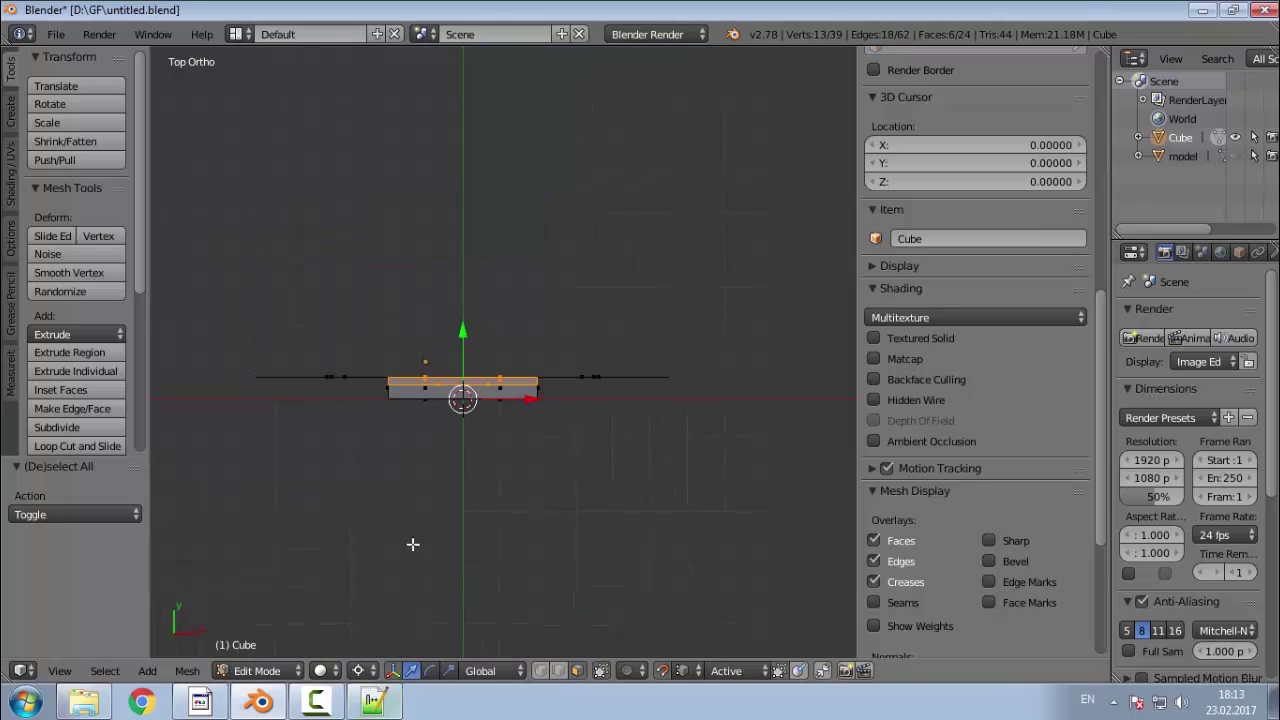
key("e")
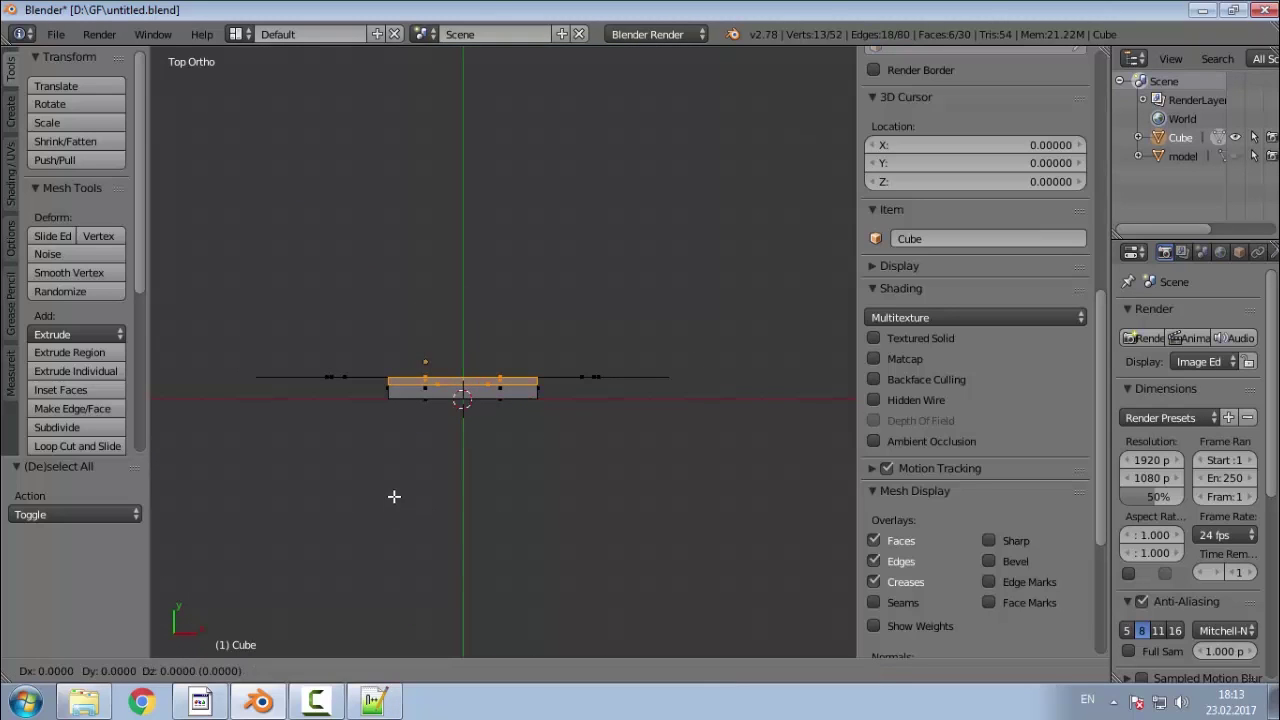
left_click(321, 422)
key("r")
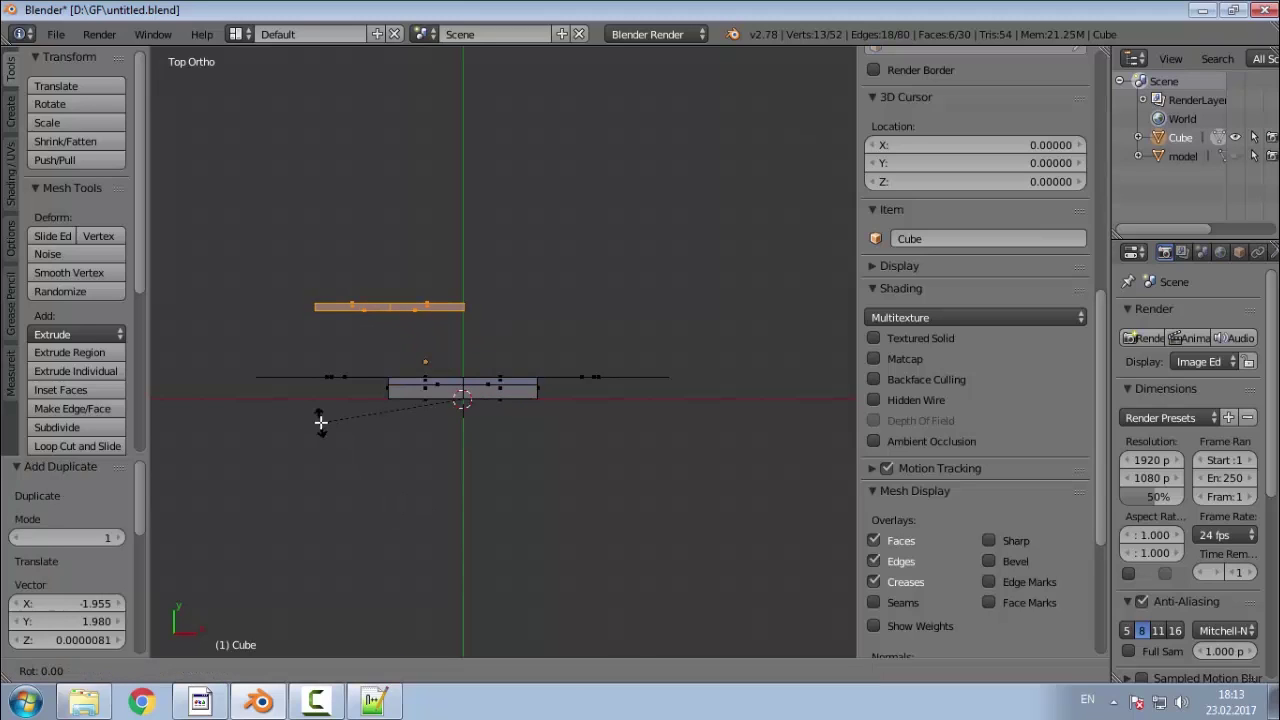
type("180")
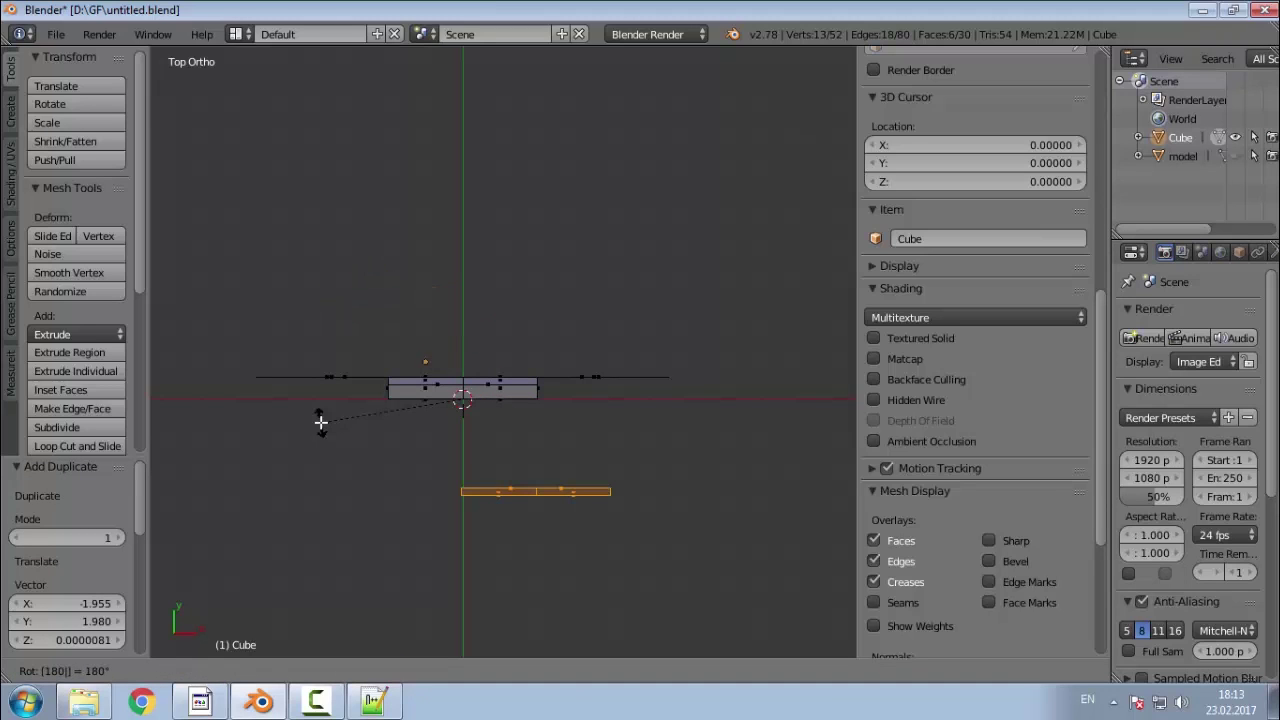
key("BackSpace")
key("BackSpace")
key("BackSpace")
type("90")
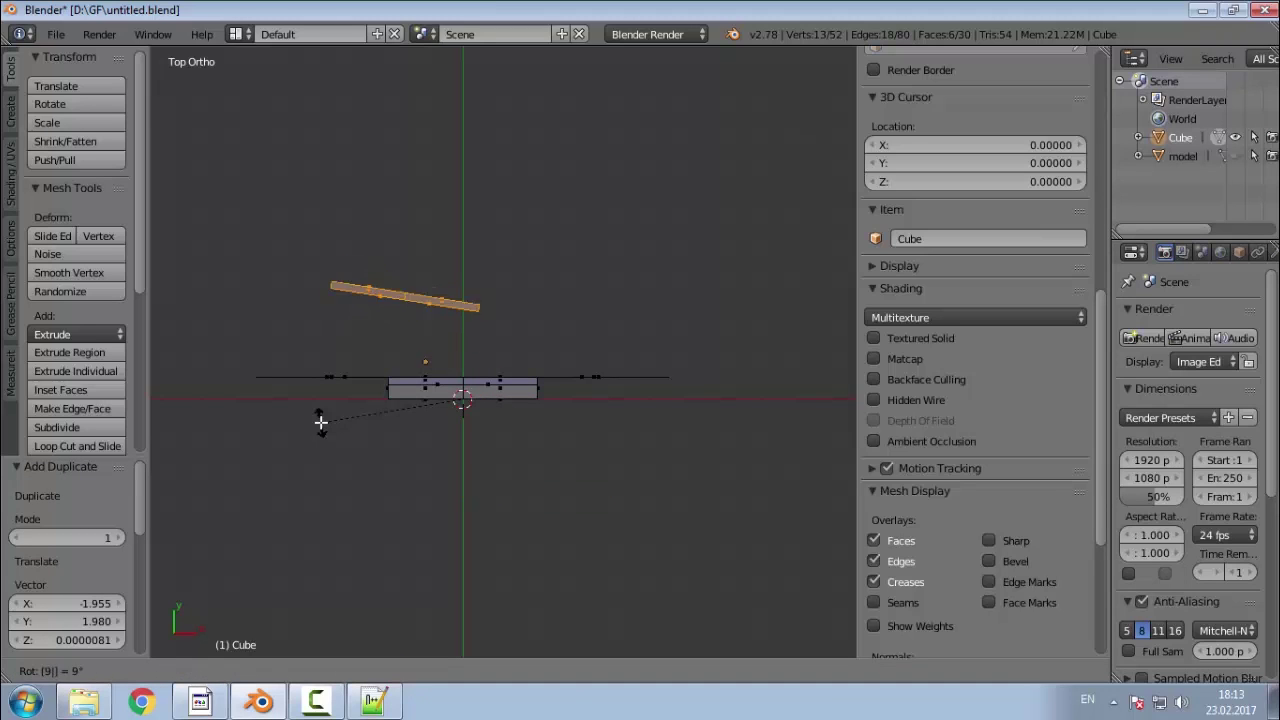
key("Return")
Step: Make the rotated panel's near lower vertex the snap point and move the panel onto the front tower's lower left corner
middle_click_drag(705, 485, 749, 328)
scroll(583, 524, "up", 3)
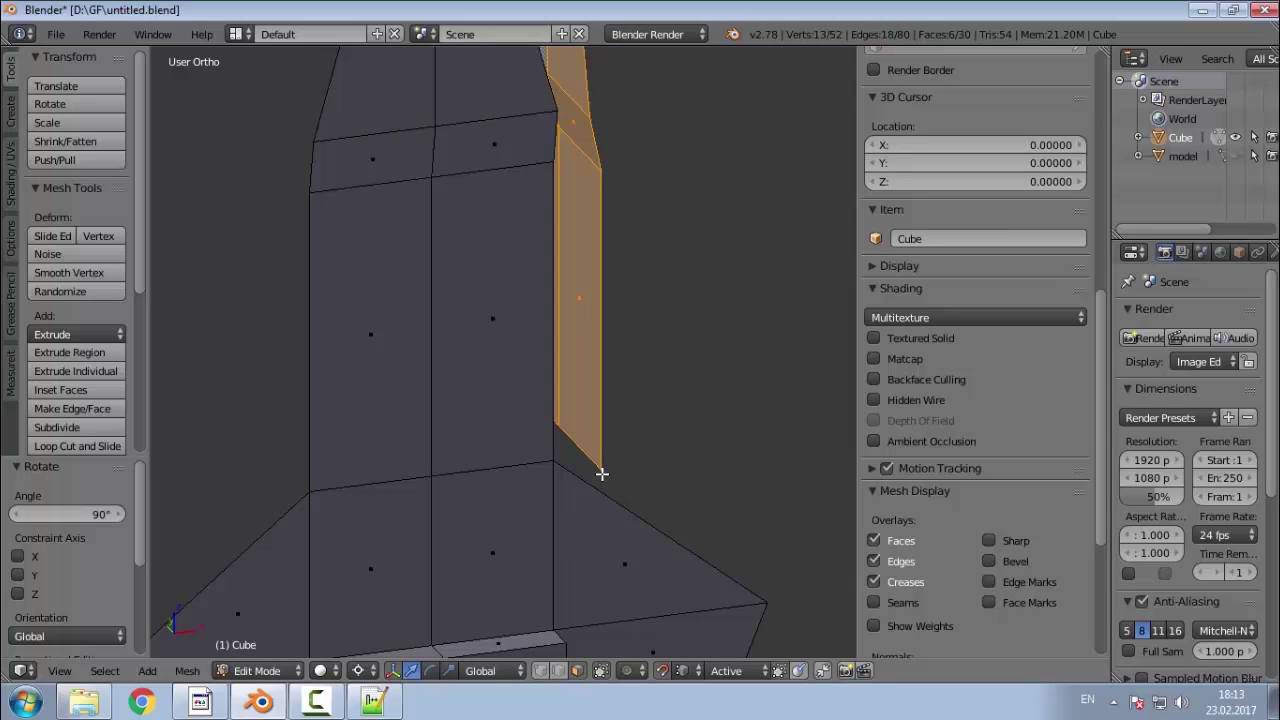
scroll(601, 469, "up", 5)
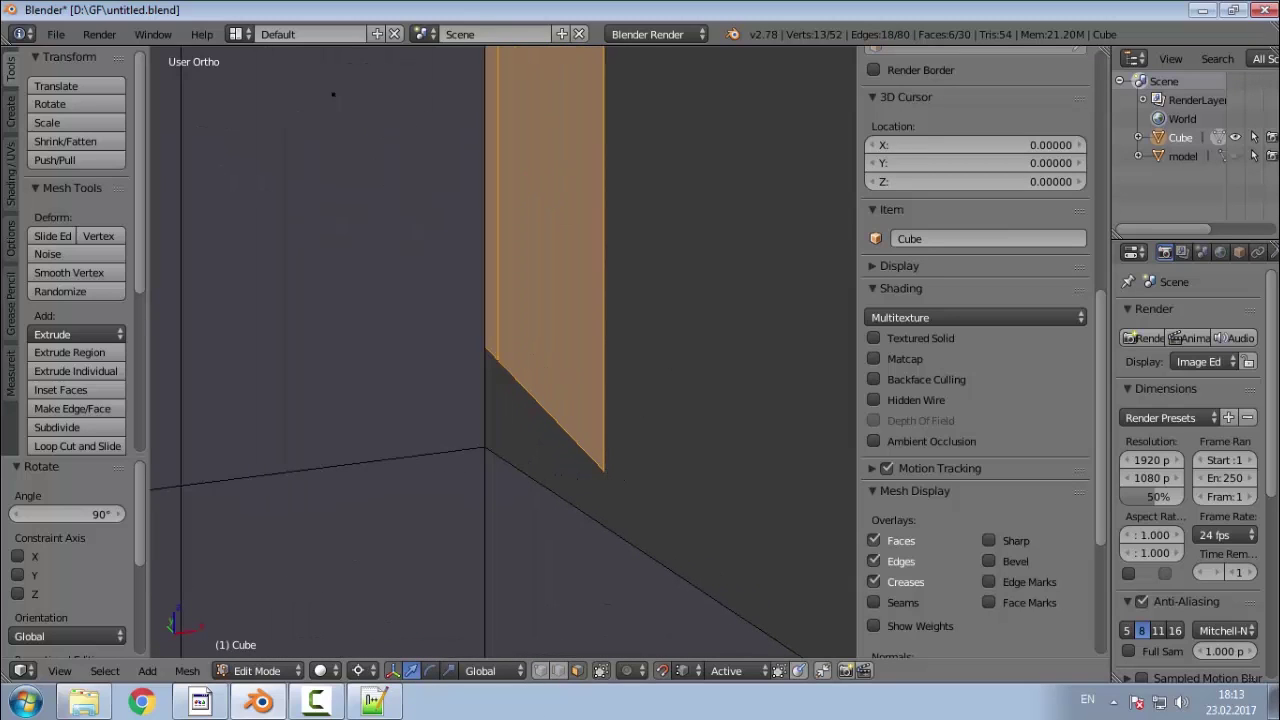
left_click(540, 672)
right_click(605, 479, "shift")
right_click(605, 474, "shift")
scroll(732, 456, "down", 4)
key("g")
left_click(312, 492)
Step: Duplicate the left side panel, rotate the copy 90° and place it parallel behind the front panel as the tower's back
middle_click_drag(346, 589, 350, 481)
key("KP_7")
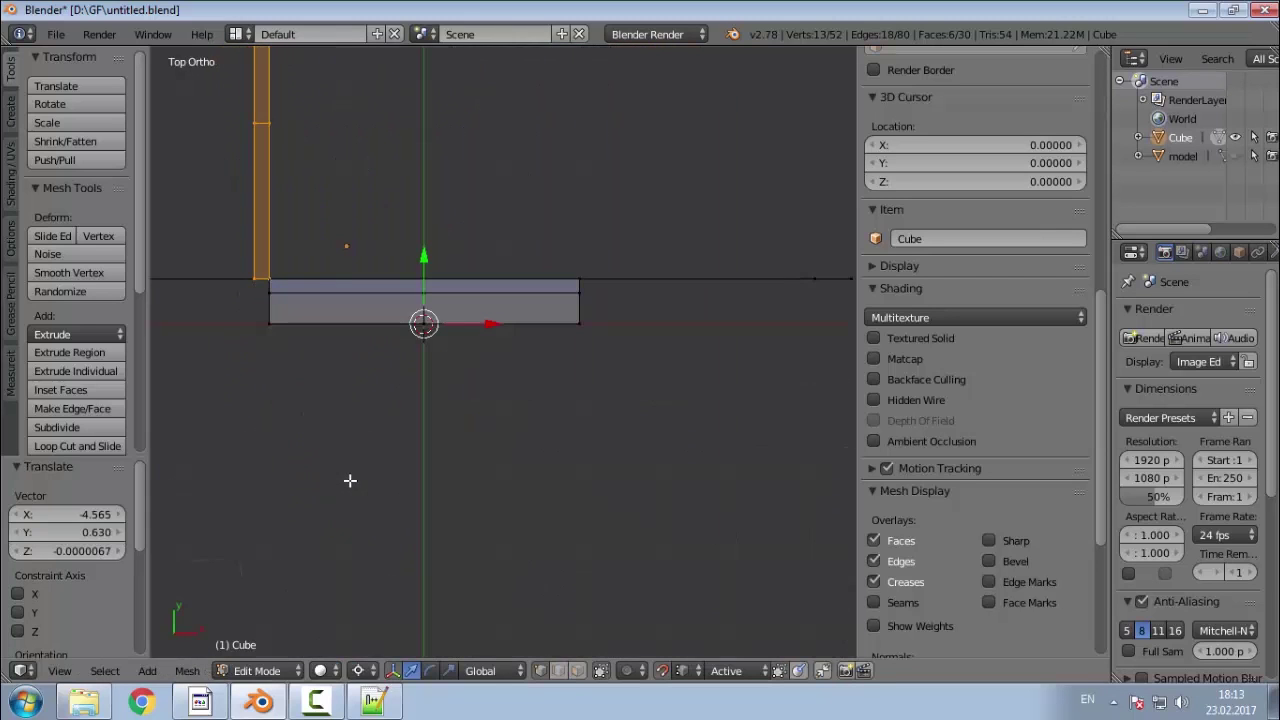
scroll(351, 500, "down", 3)
key("e")
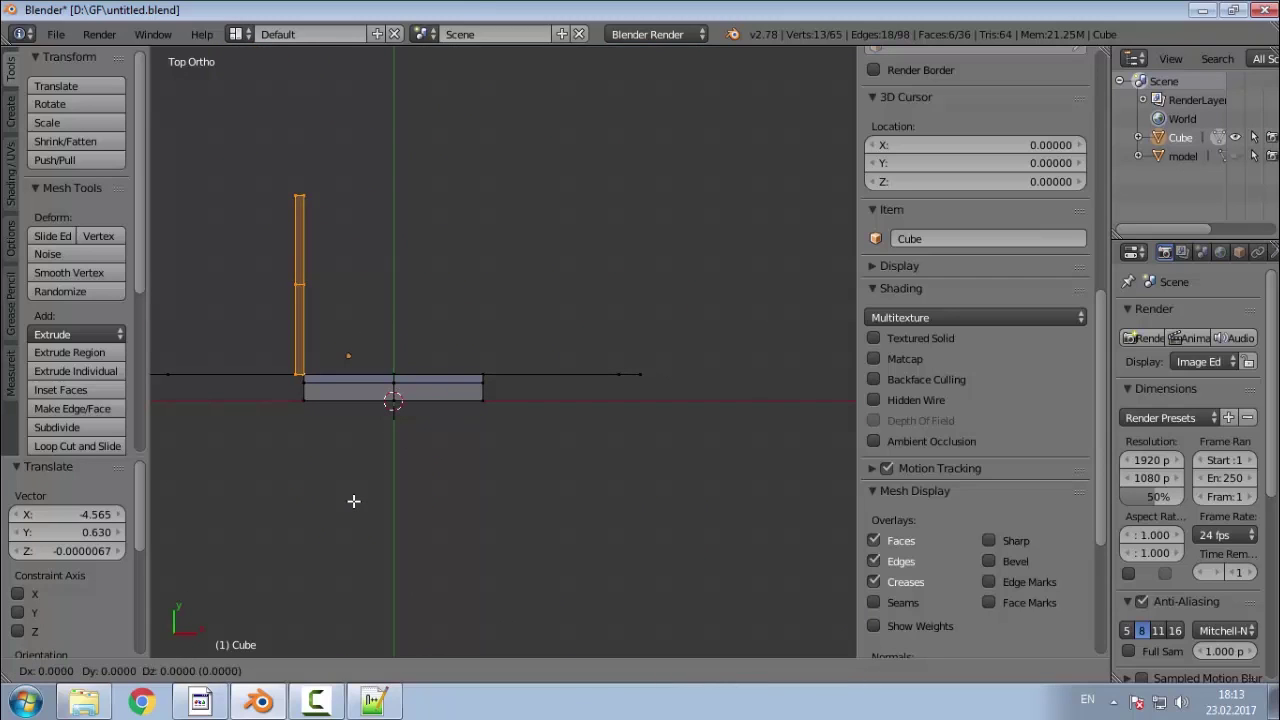
left_click(462, 431)
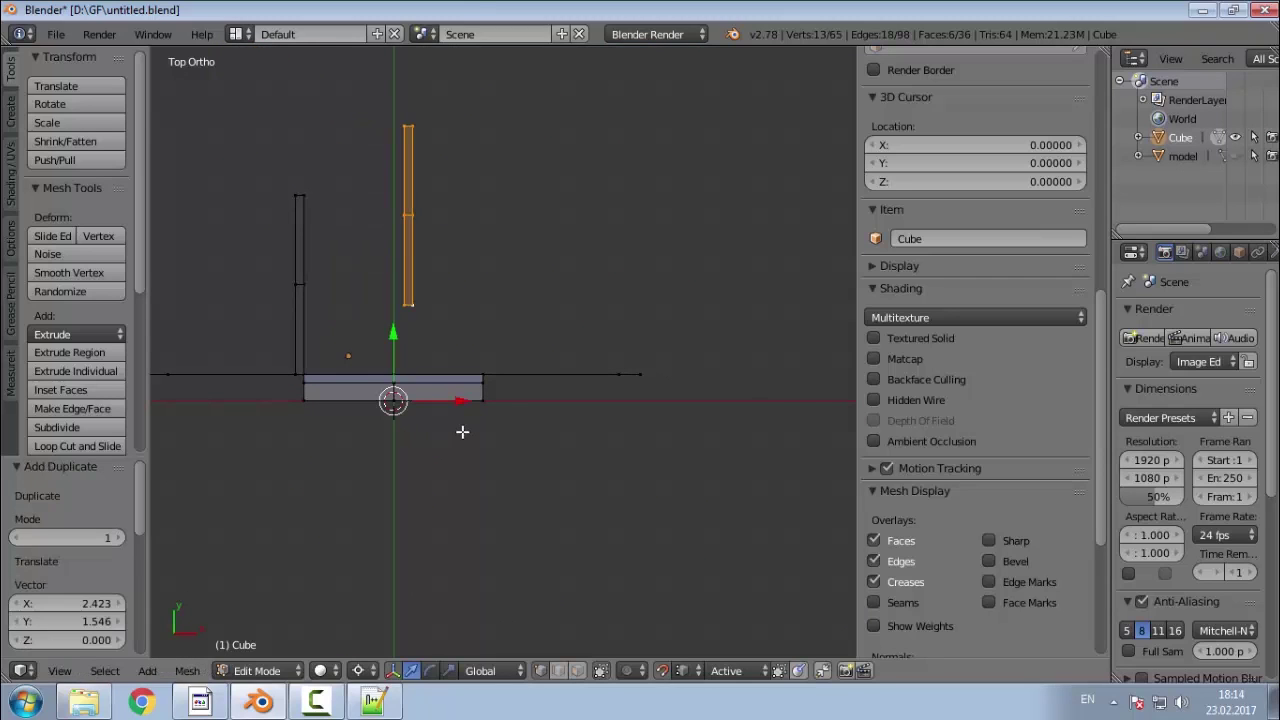
type("r90")
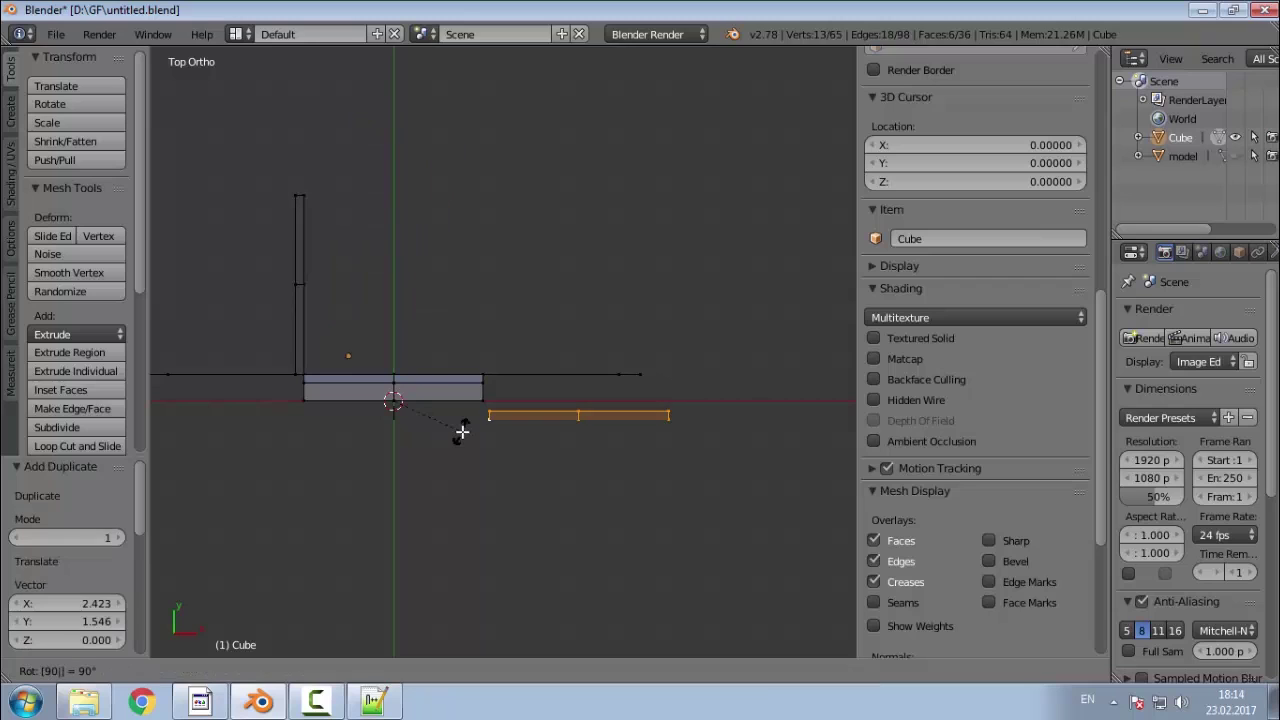
key("Return")
key("g")
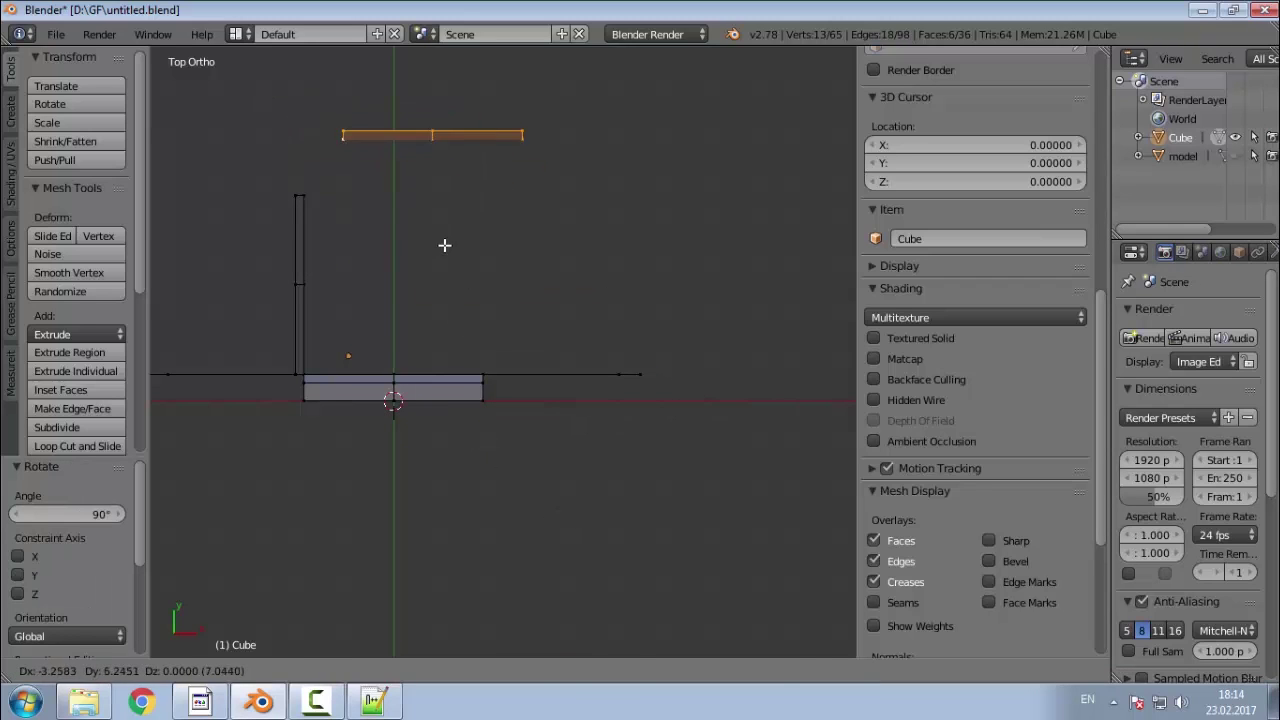
left_click(459, 401)
Step: Duplicate the back panel, rotate the copy 90° and place it beside the tower's open right side
key("shift+d")
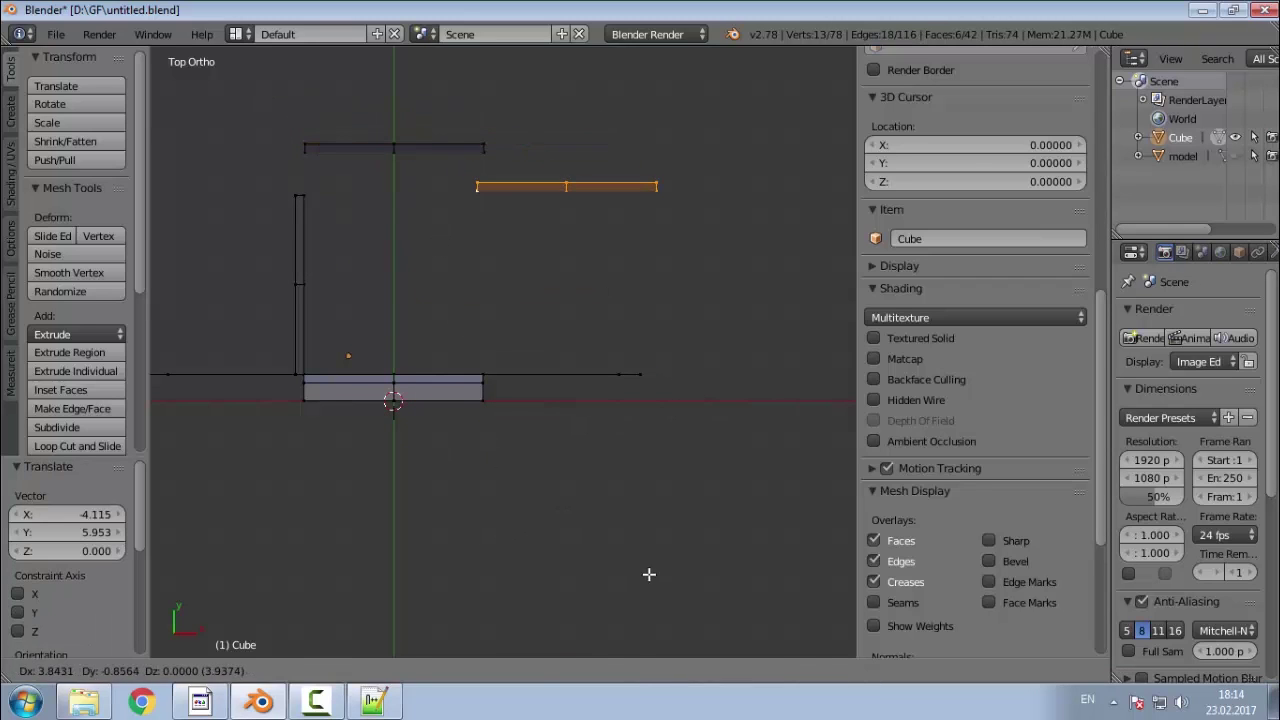
left_click(650, 573)
type("r90")
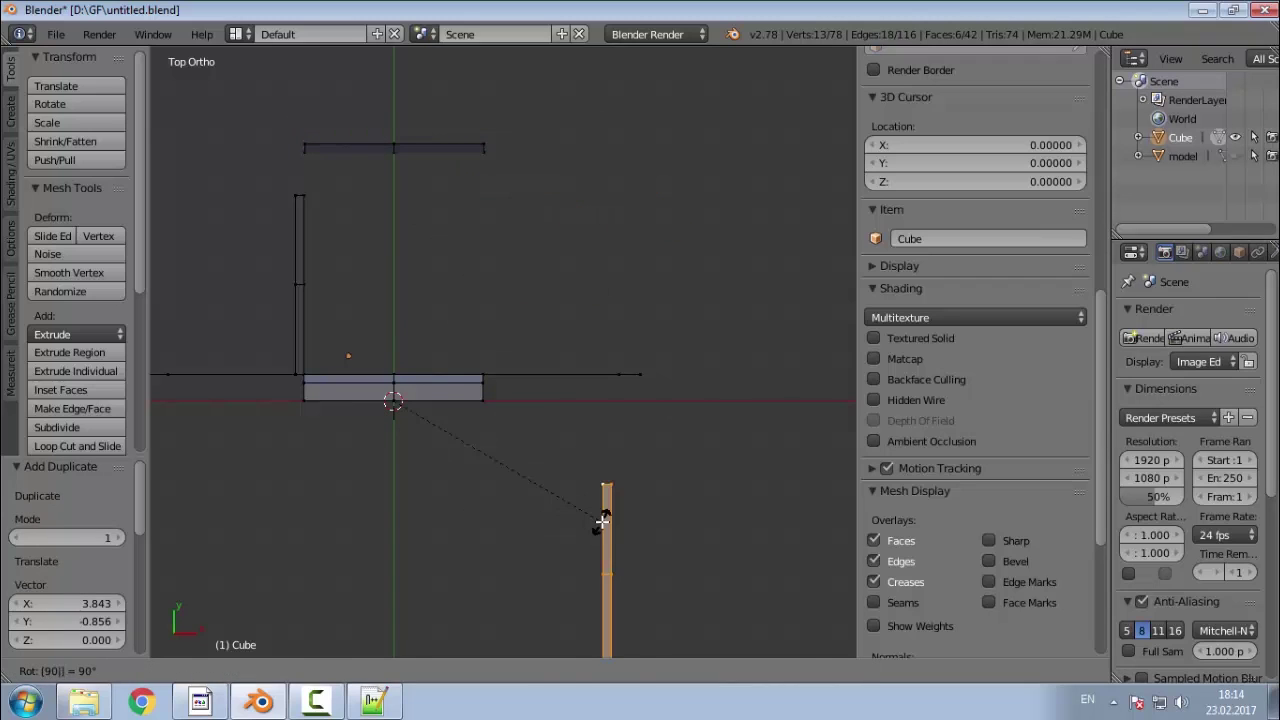
key("Return")
key("g")
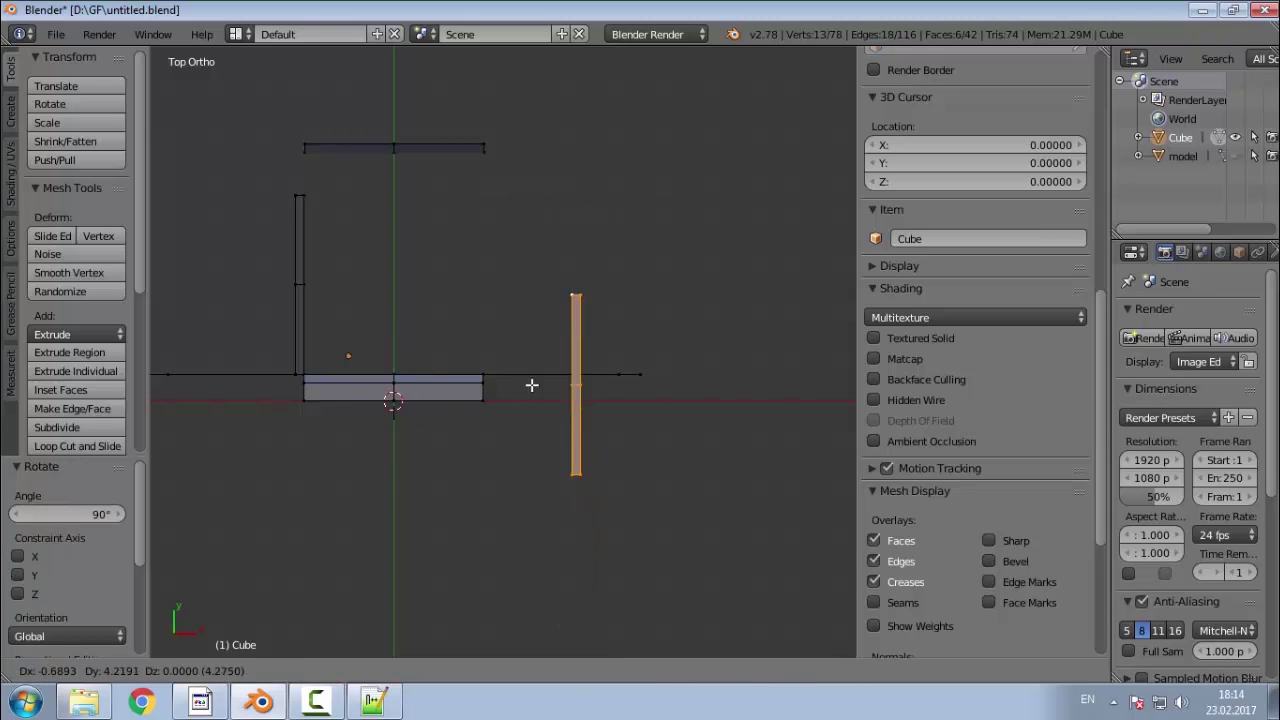
left_click(505, 307)
Step: Snap the right side panel's lower front corner onto the front tower's lower right corner
middle_click_drag(309, 326, 541, 397)
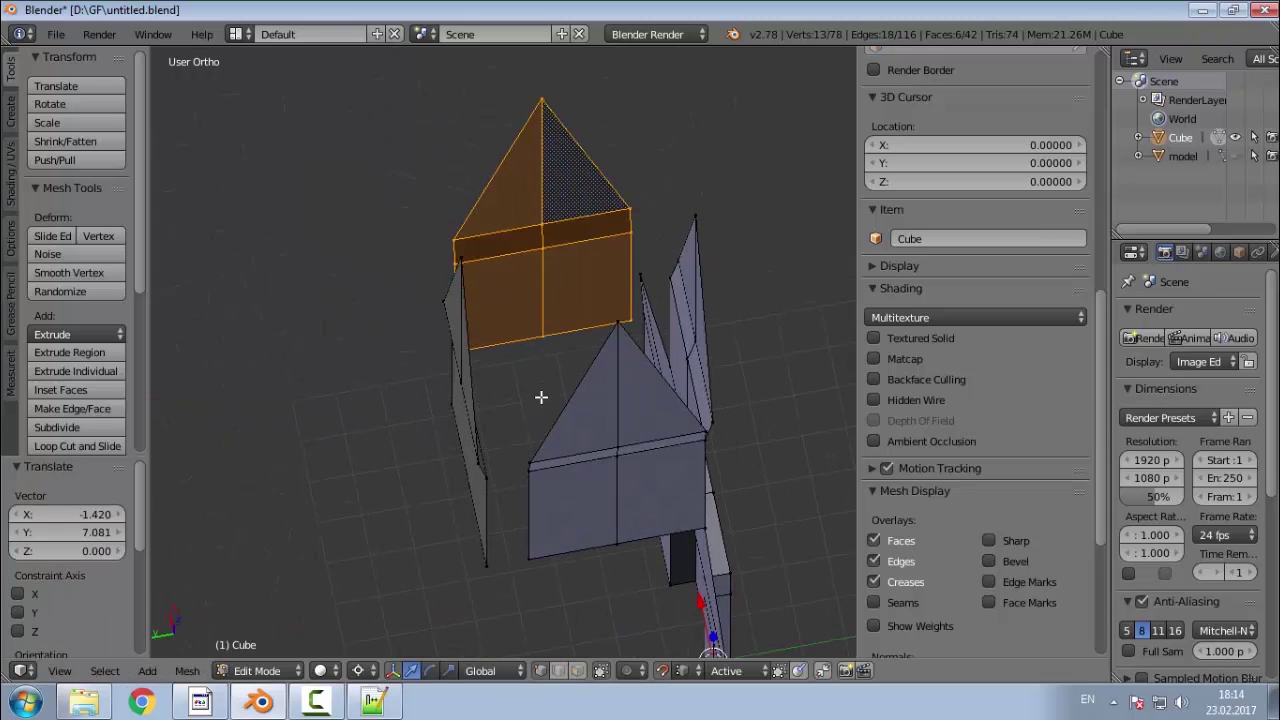
middle_click_drag(595, 307, 272, 228)
scroll(491, 444, "up", 3)
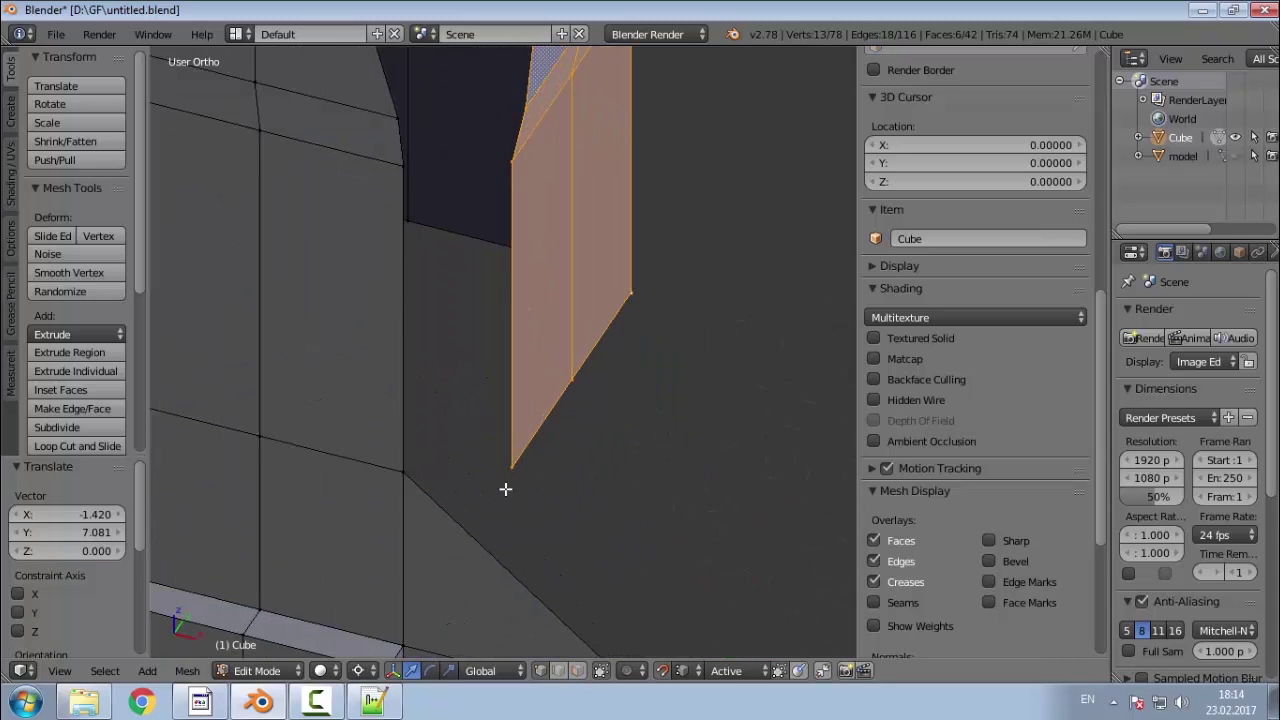
key("g")
left_click(398, 468)
Step: Select the six faces of the back panel and snap its lower corner onto the right side panel's rear lower corner
middle_click_drag(538, 360, 537, 327)
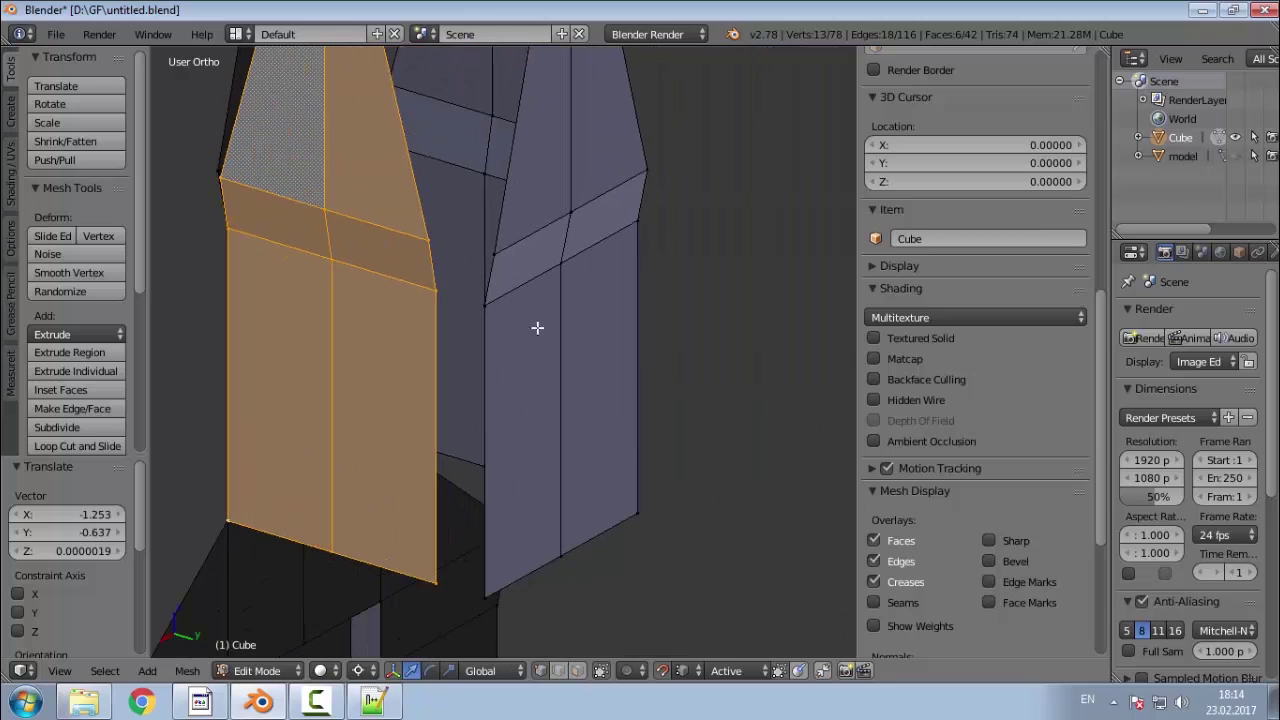
right_click(539, 471)
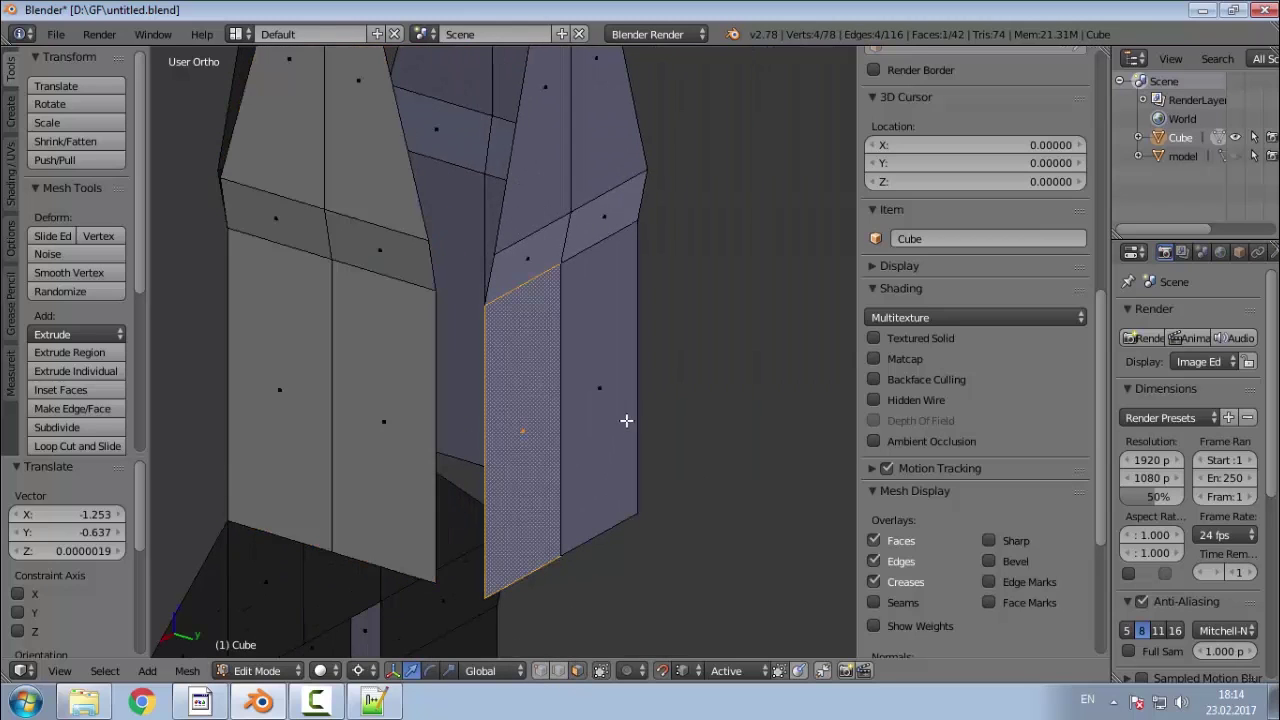
right_click(600, 410, "ctrl")
right_click(598, 157, "ctrl")
right_click(546, 160, "ctrl")
right_click(546, 249, "ctrl")
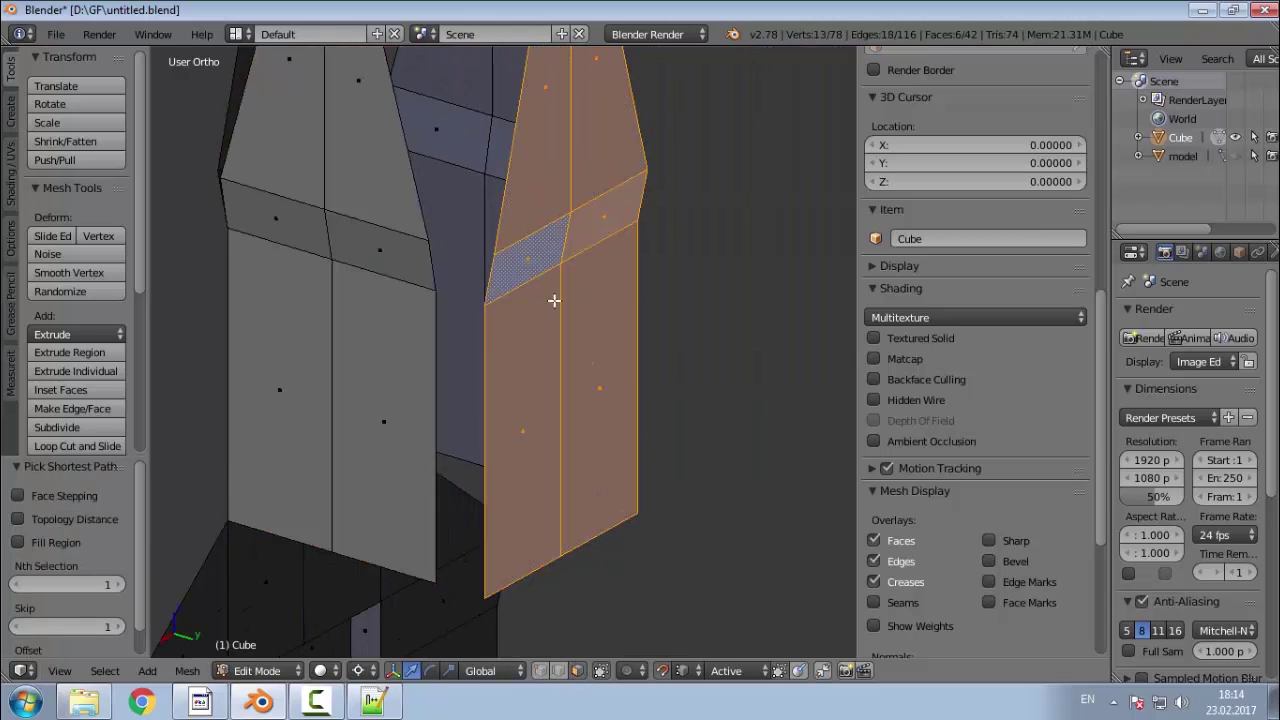
left_click(541, 672)
right_click(483, 601, "shift")
key("g")
left_click(432, 581)
Step: Show the reference model again around the assembled four-sided tower
middle_click_drag(560, 482, 700, 520)
scroll(611, 518, "down", 4)
left_click(1235, 157)
Step: Examine the four separate spire apexes and the tower panels against the reference spire from several sides
middle_click_drag(668, 400, 539, 565)
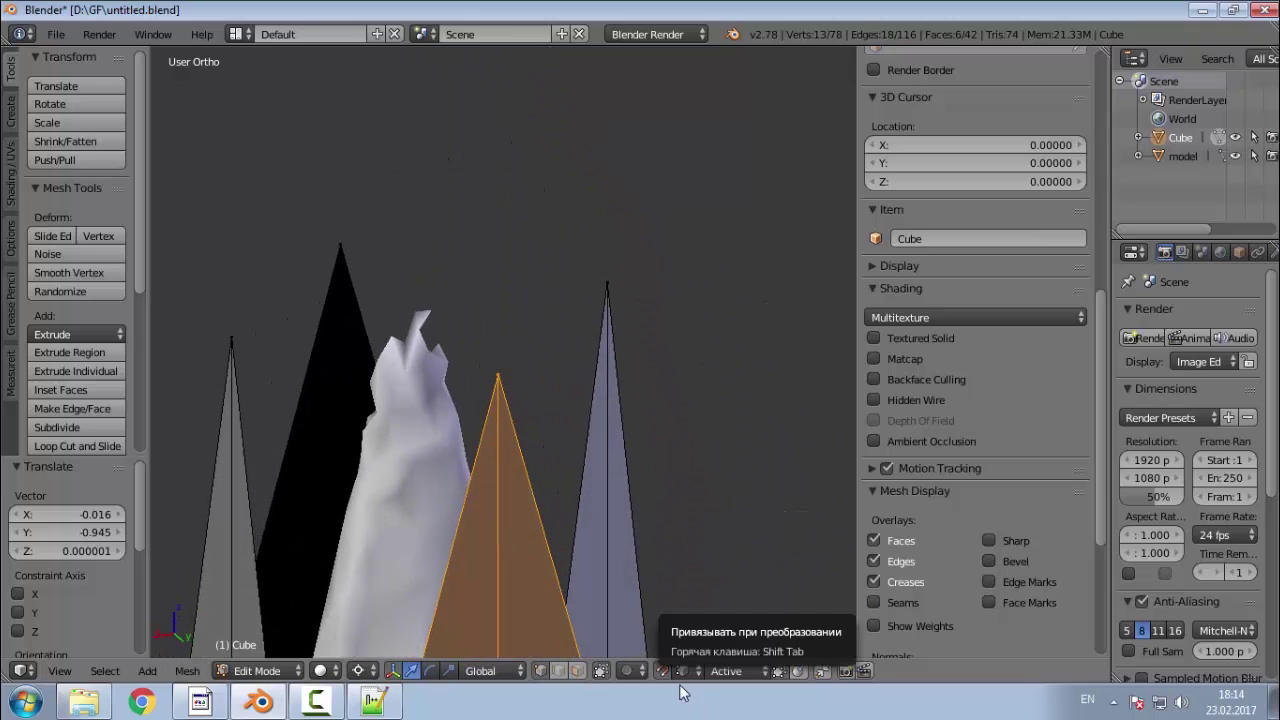
scroll(514, 400, "up", 4)
right_click(488, 338)
key("l")
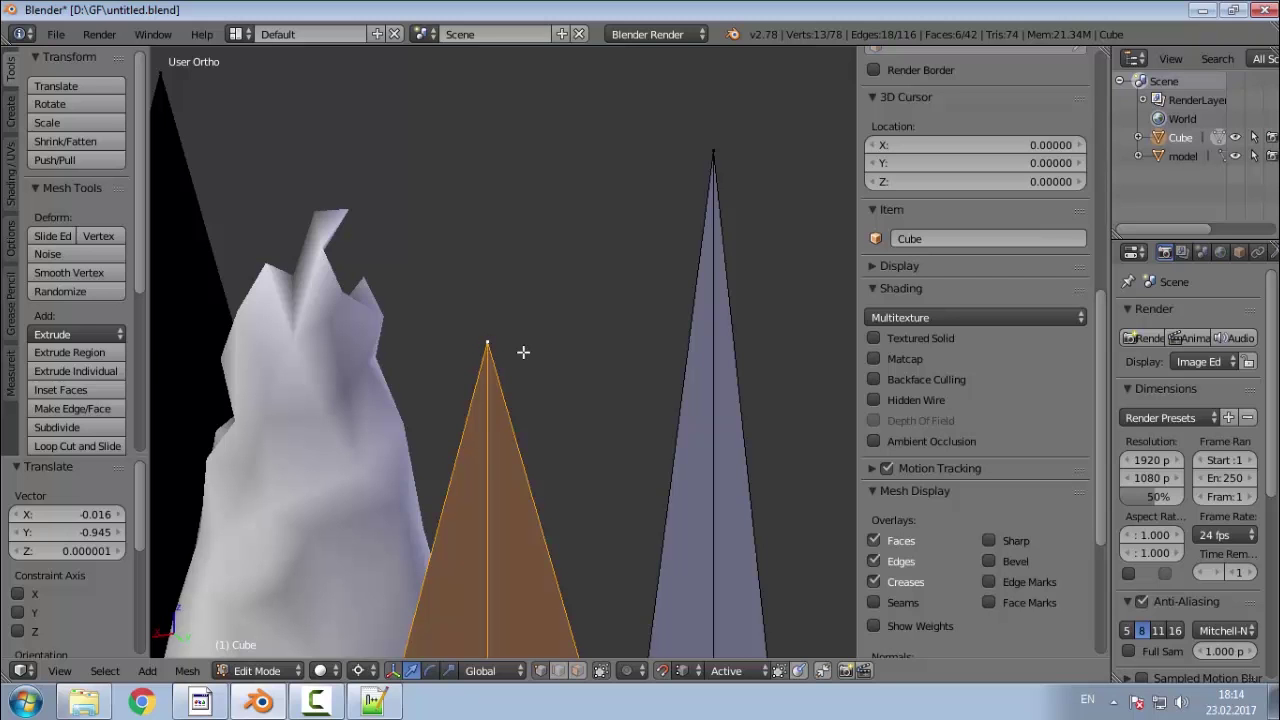
scroll(523, 352, "down", 8)
middle_click_drag(545, 509, 711, 520)
scroll(650, 507, "up", 5)
middle_click_drag(429, 423, 400, 526)
scroll(396, 525, "up", 4)
middle_click_drag(296, 547, 330, 420)
Step: Switch to Agisoft PhotoScan, activate the DSM chunk and examine the tower roof and spire on its textured model
left_click(199, 703)
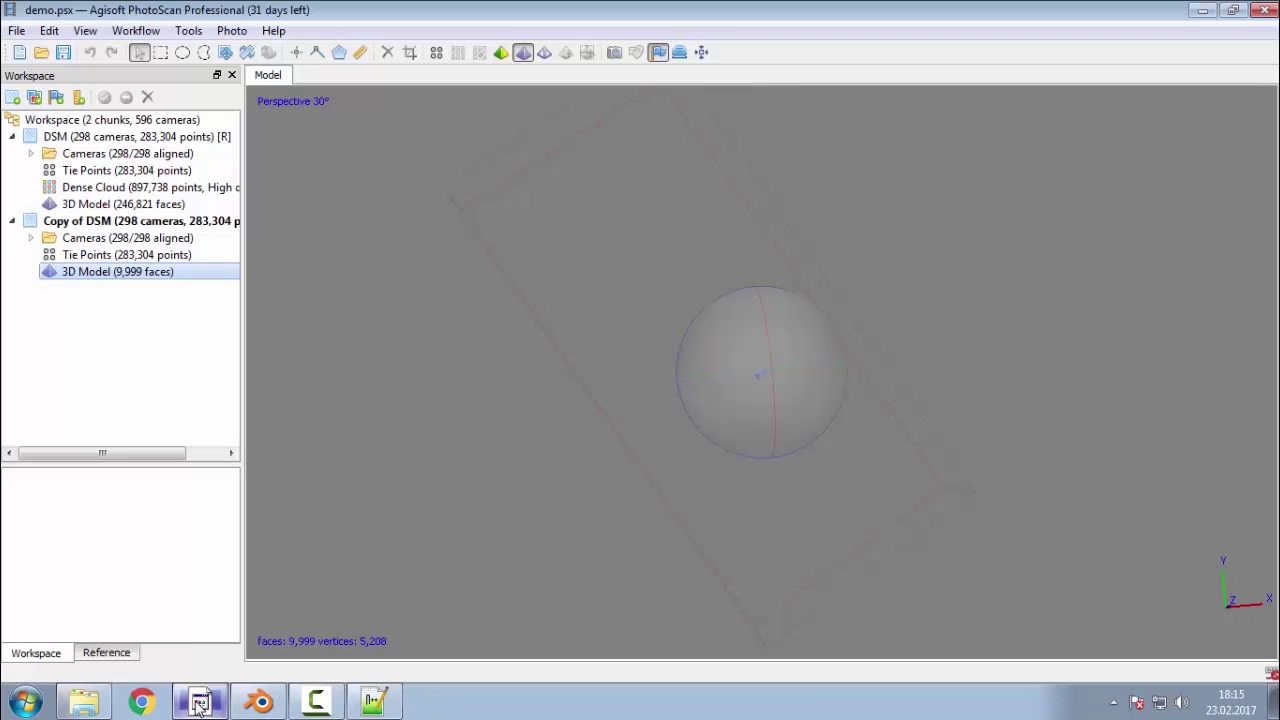
left_click(145, 137)
double_click(145, 138)
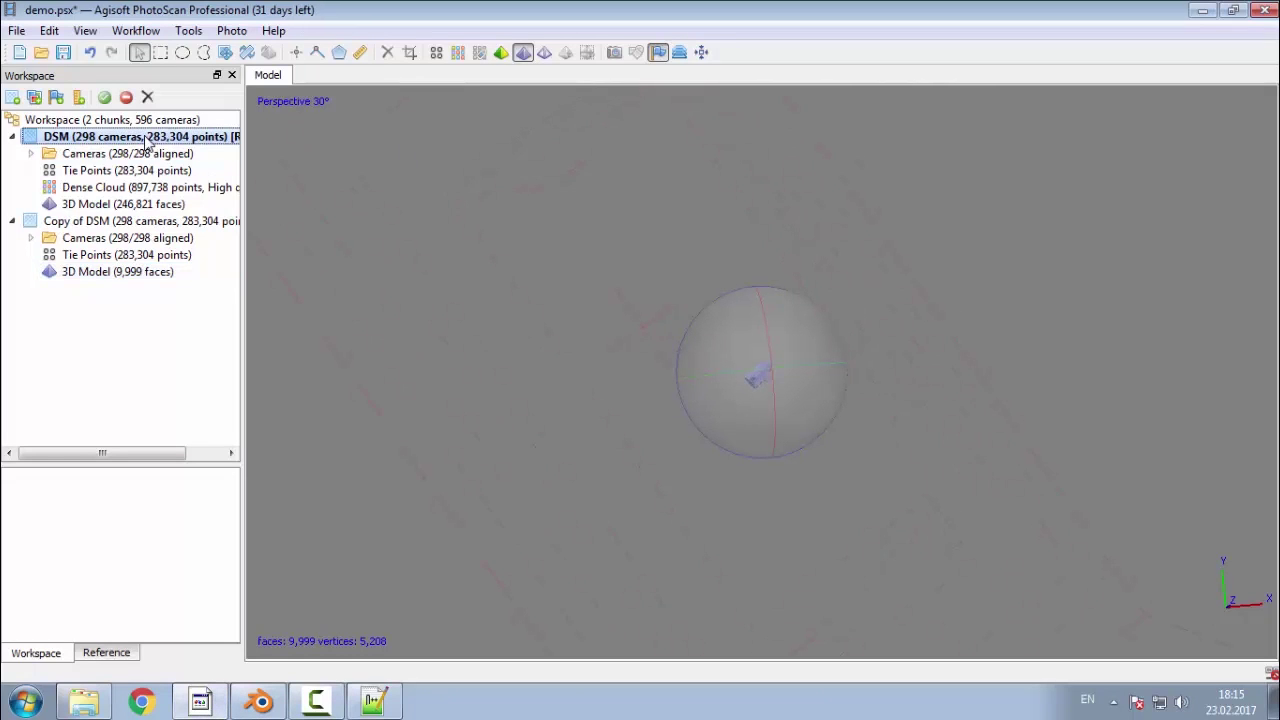
scroll(754, 407, "up", 10)
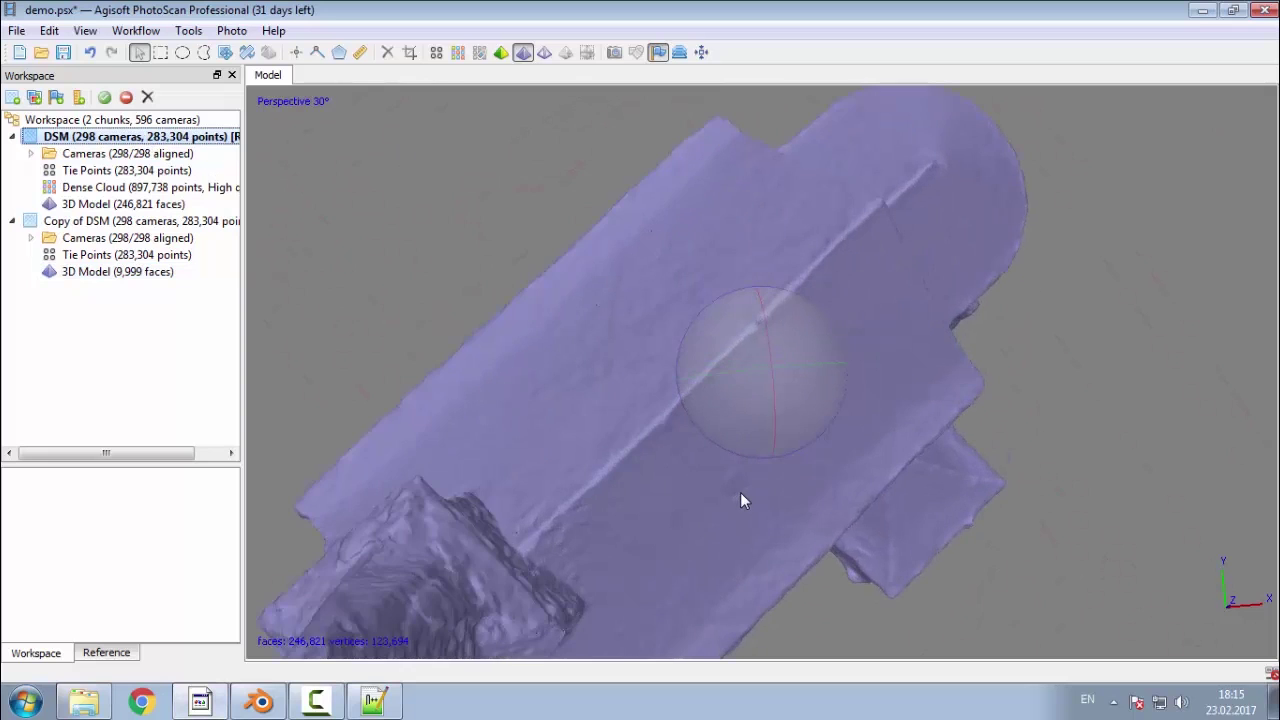
left_click_drag(765, 413, 631, 203)
left_click(501, 52)
mouse_move(636, 263)
left_mouse_down()
mouse_move(671, 386)
mouse_move(574, 460)
left_mouse_up()
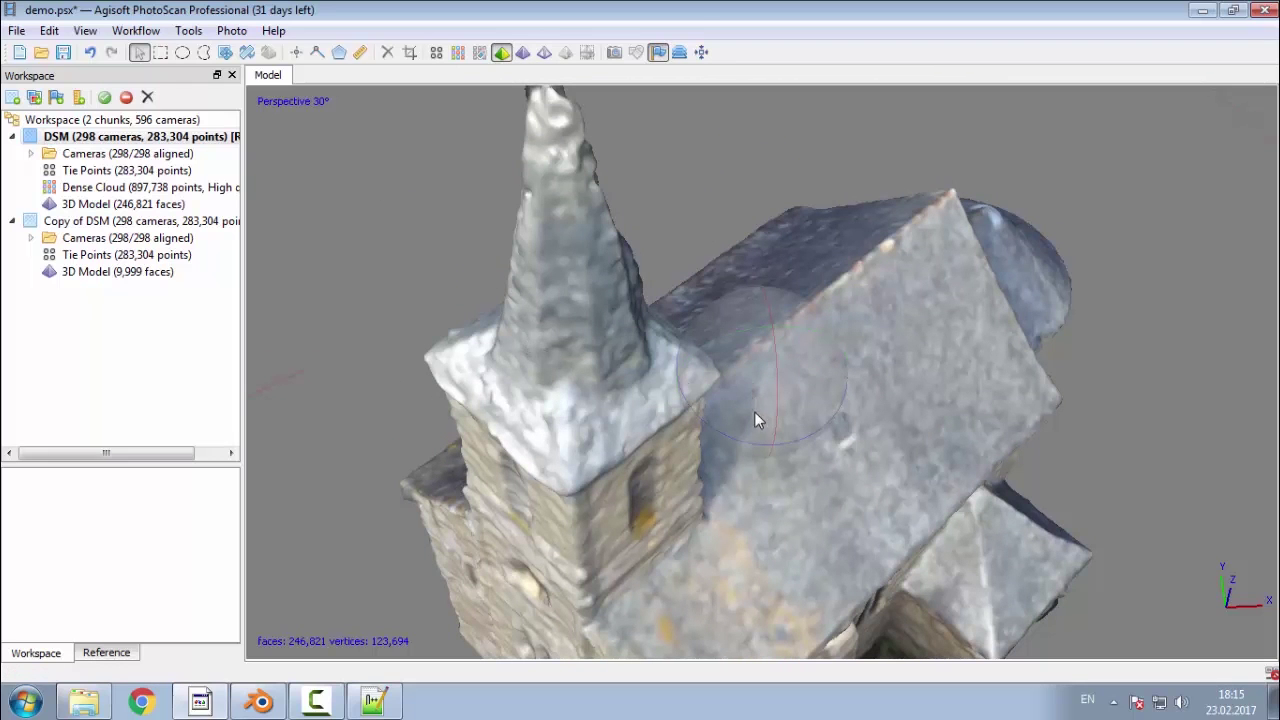
left_click_drag(752, 439, 531, 575)
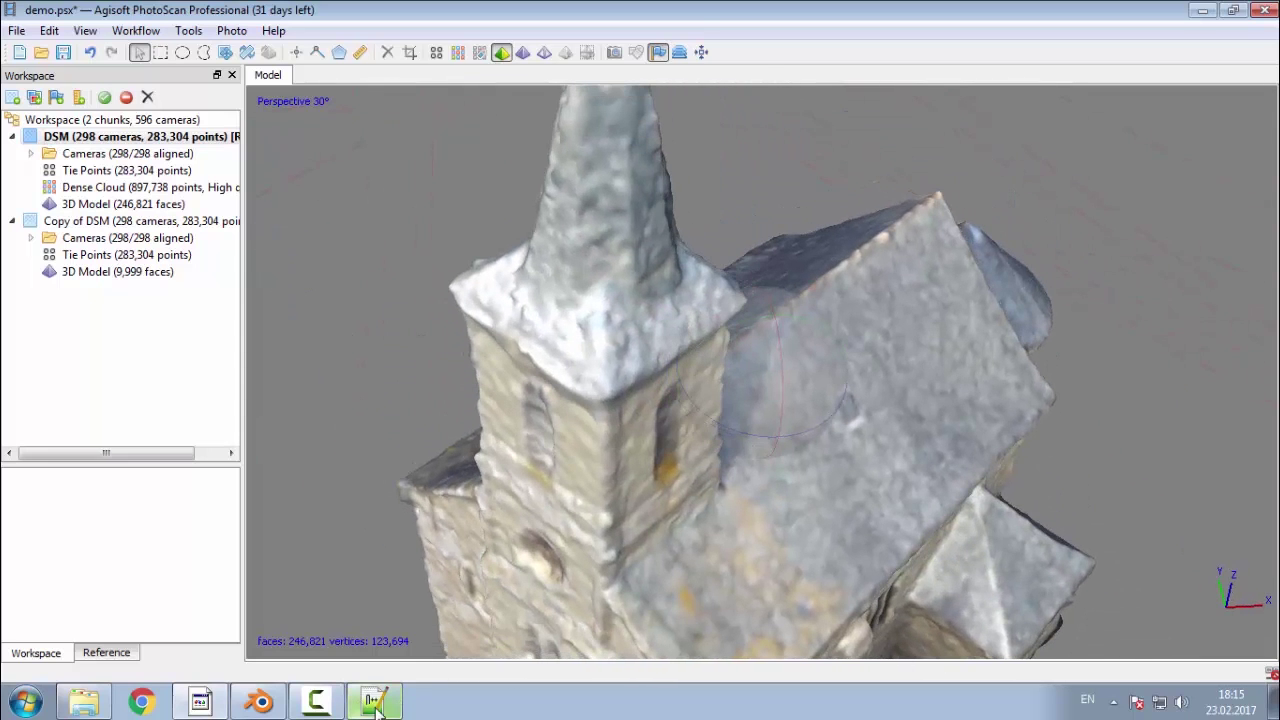
Step: Switch back to Blender and, in front view, move the right side panel's spire apex -8 units along the X axis
middle_click_drag(485, 486, 522, 299)
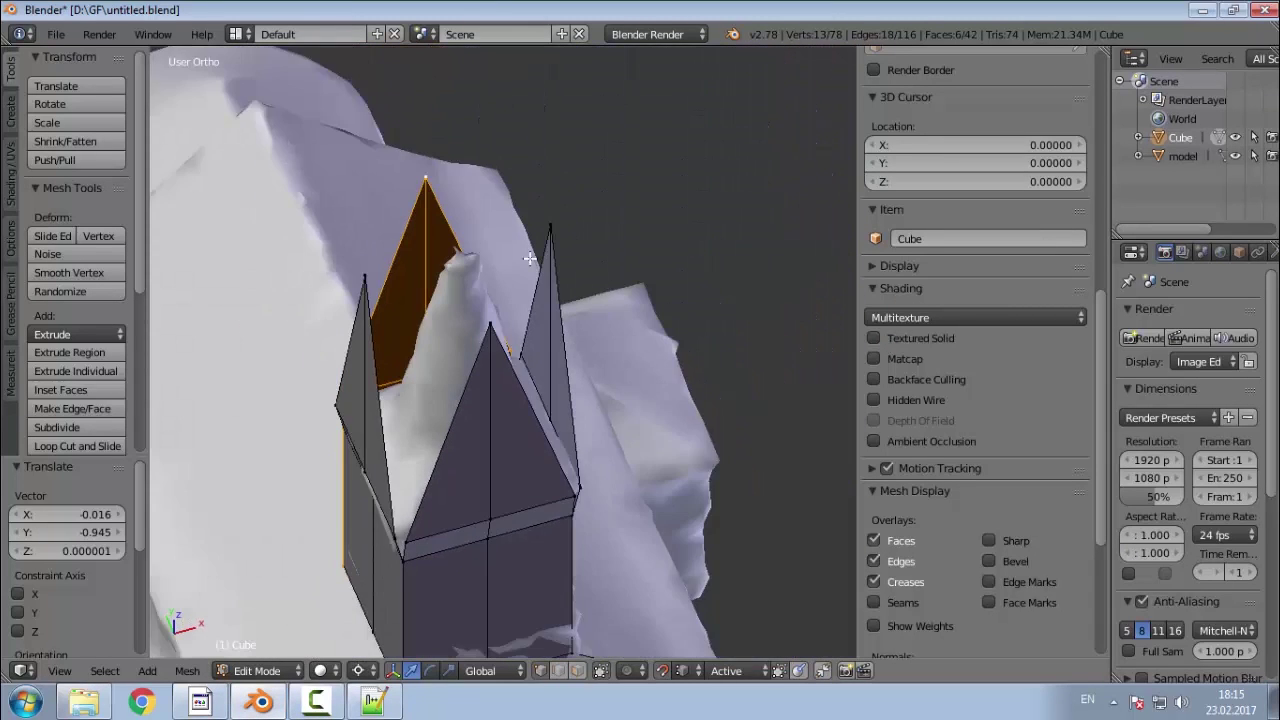
scroll(522, 299, "up", 3)
scroll(481, 313, "down", 2)
middle_click_drag(458, 435, 640, 391)
key("KP_1")
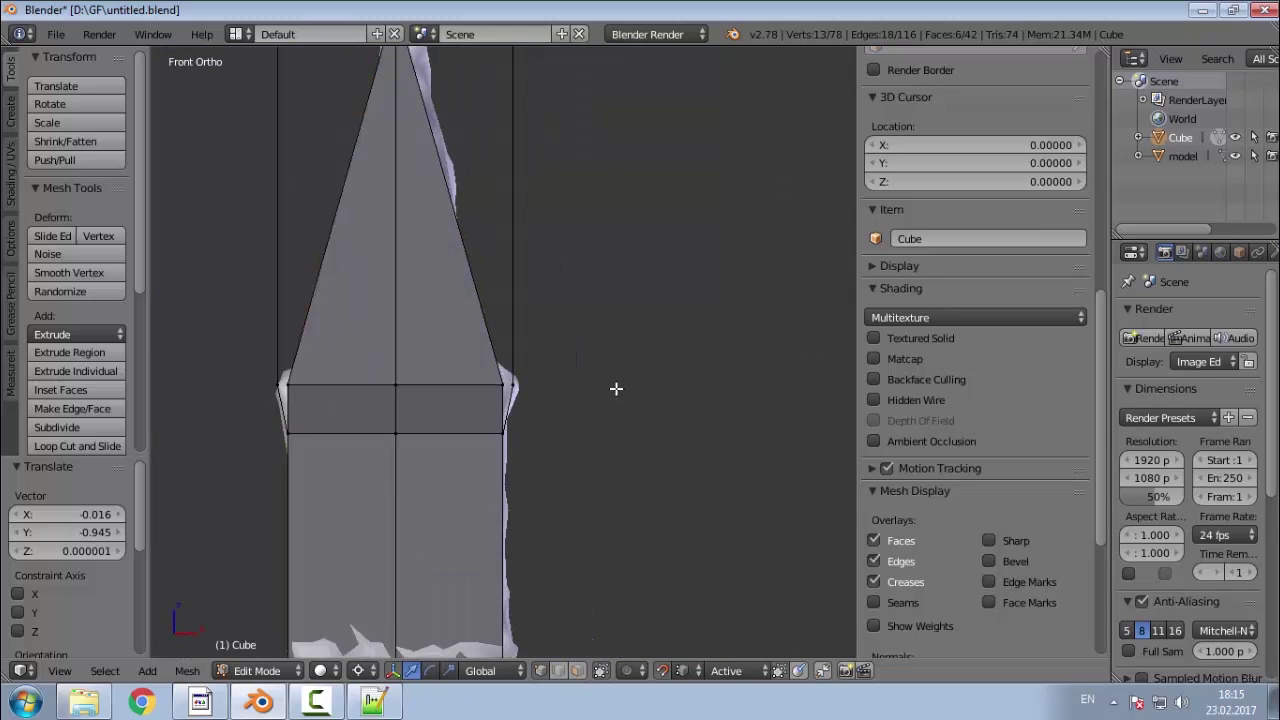
scroll(561, 391, "down", 2)
scroll(527, 168, "up", 2)
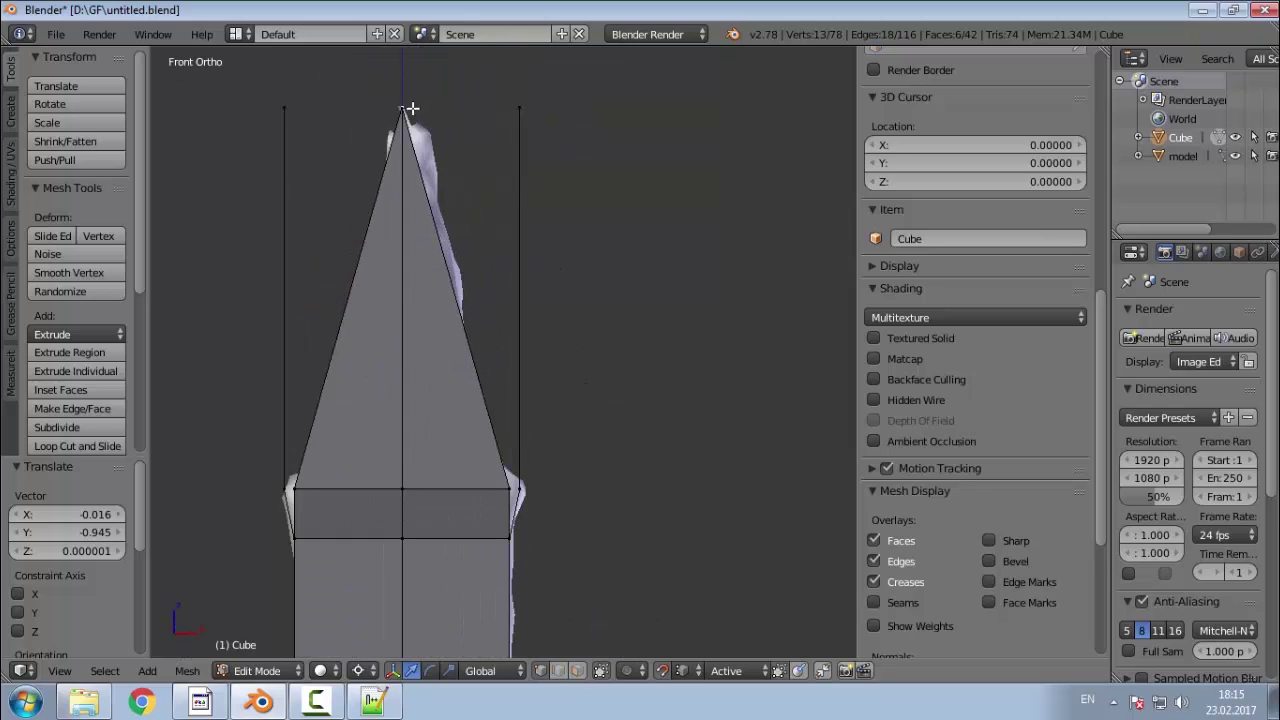
right_click(521, 105)
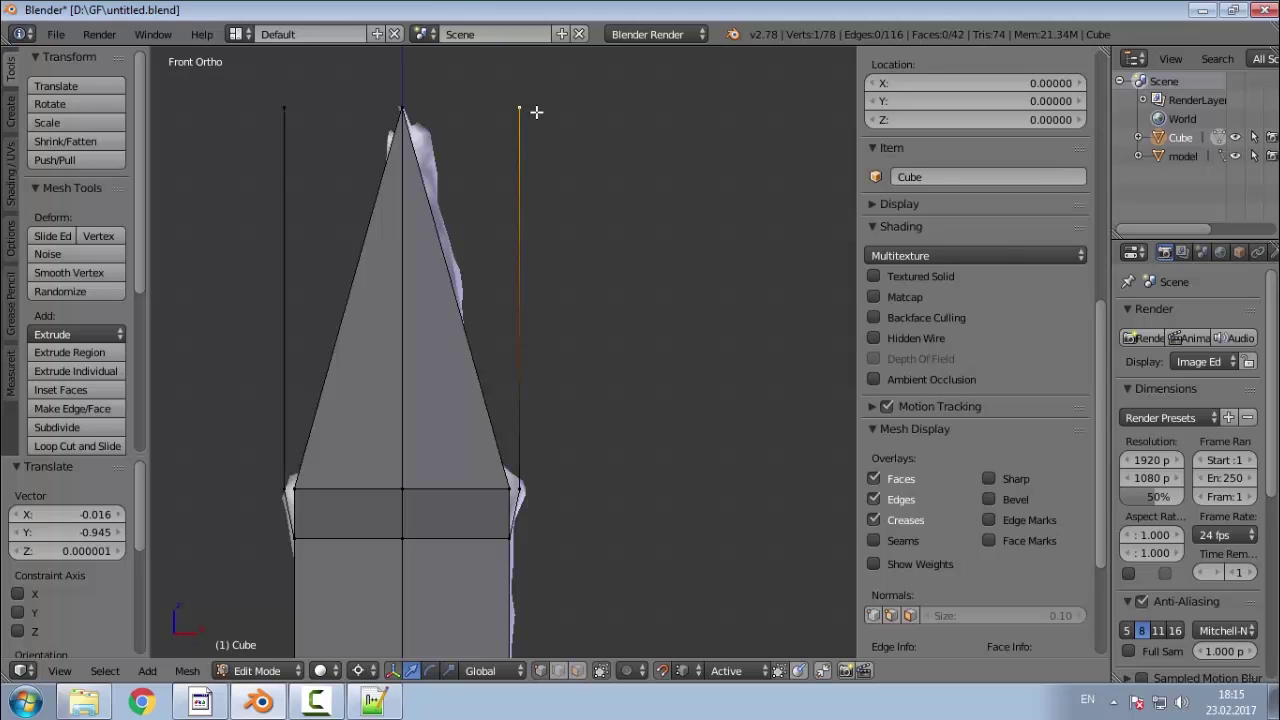
key("g")
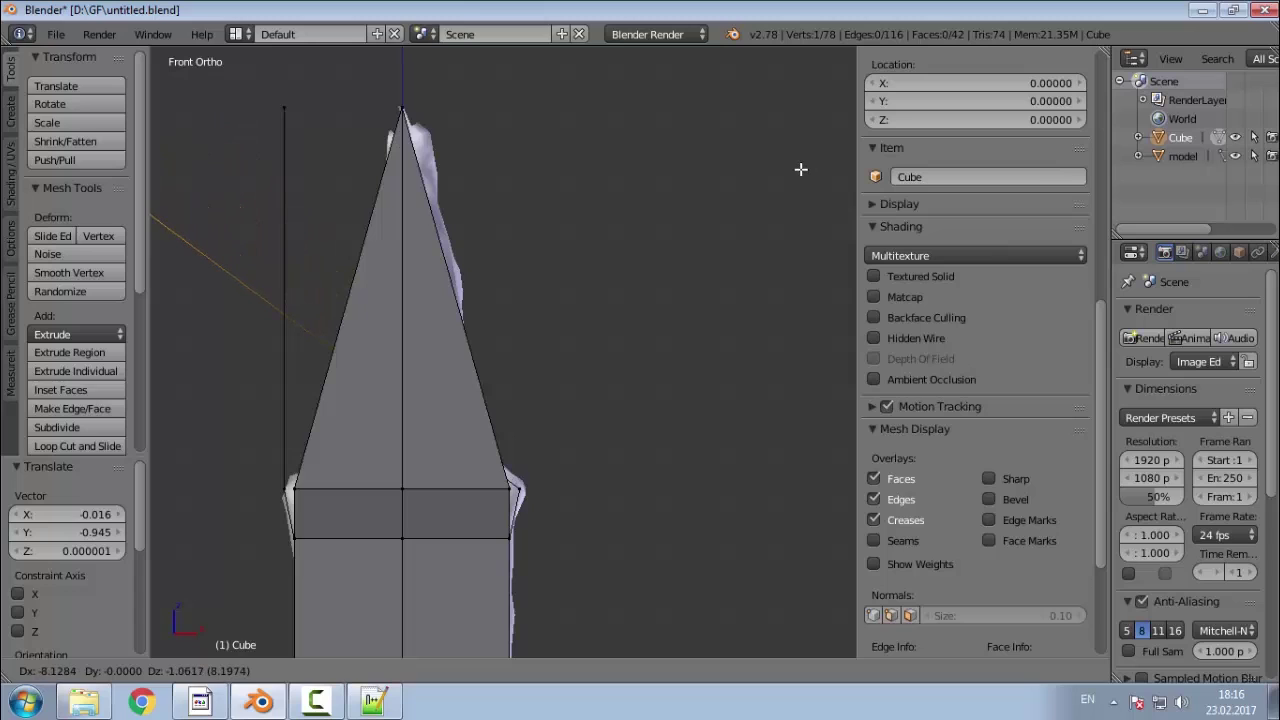
key("x")
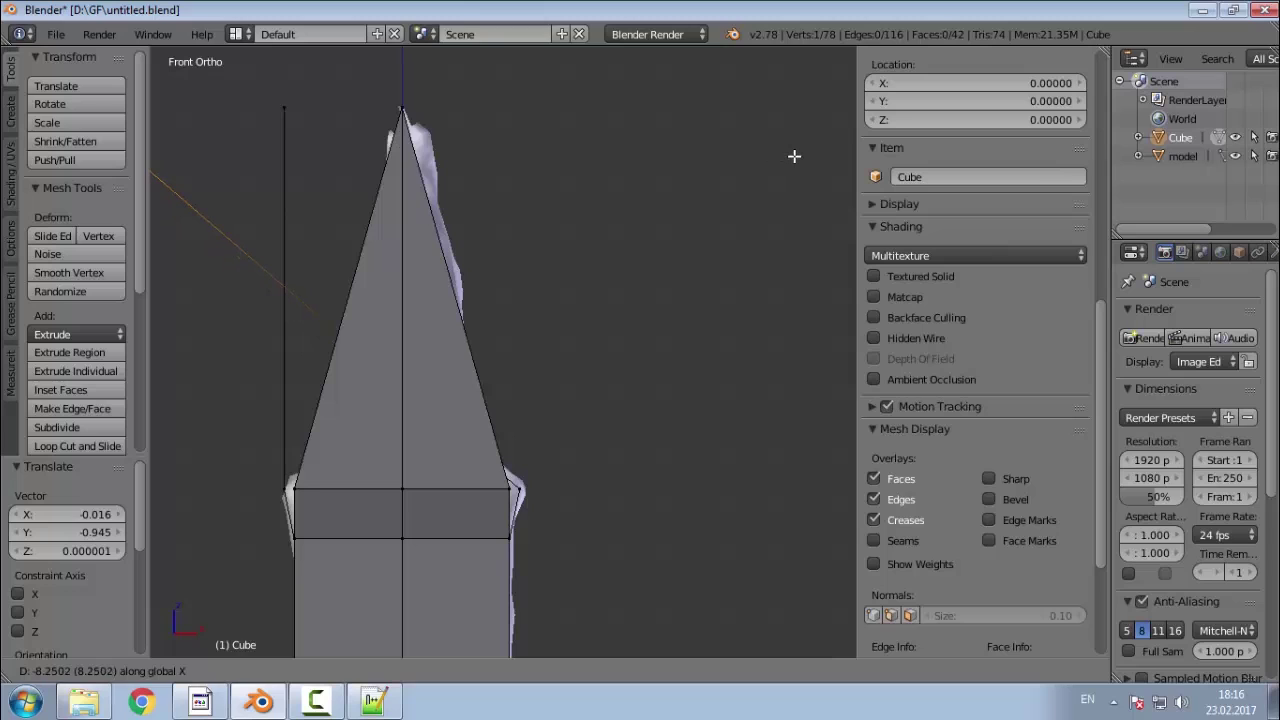
left_click(794, 156, "ctrl")
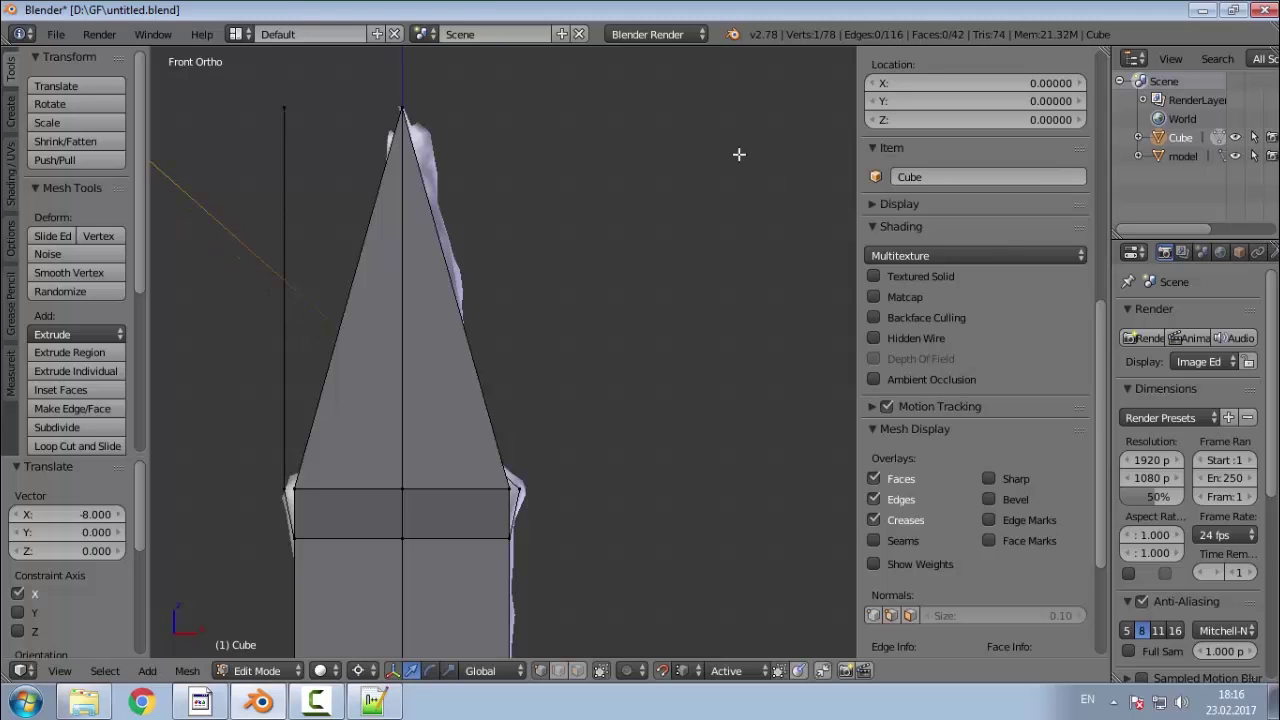
Step: Move the left side panel's spire apex 8 units along the X axis
right_click(281, 105)
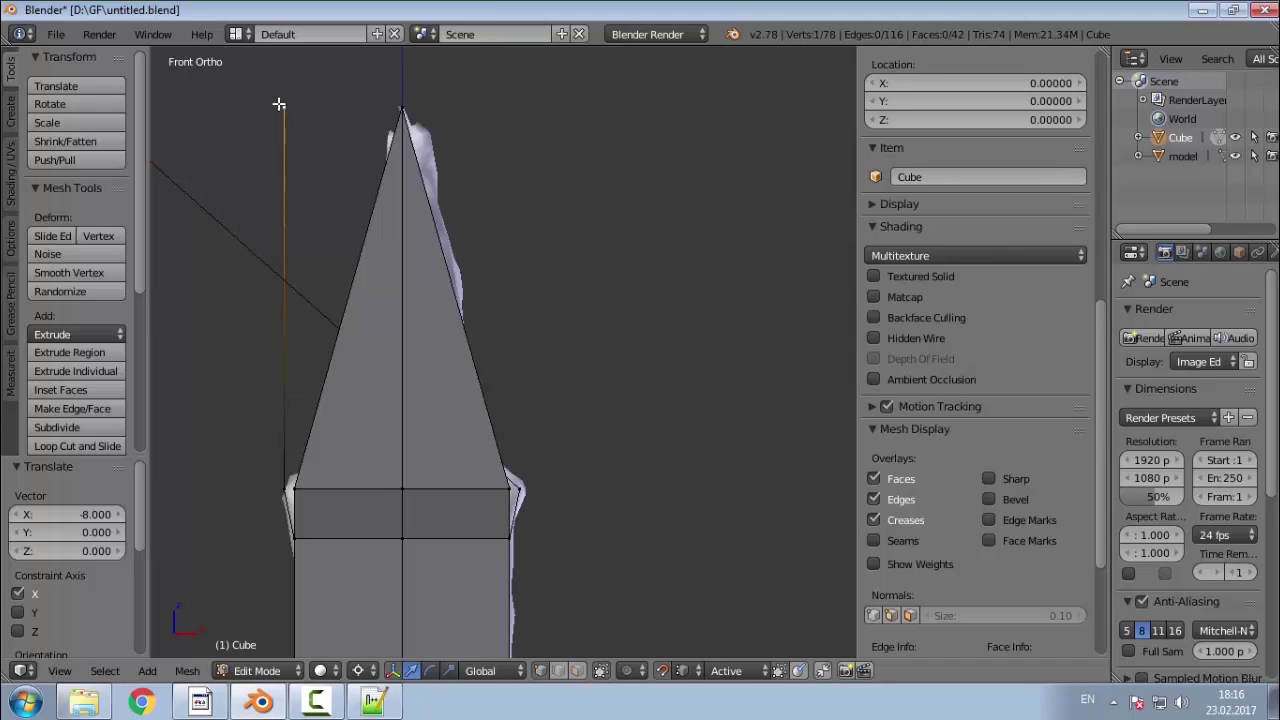
key("g")
key("x")
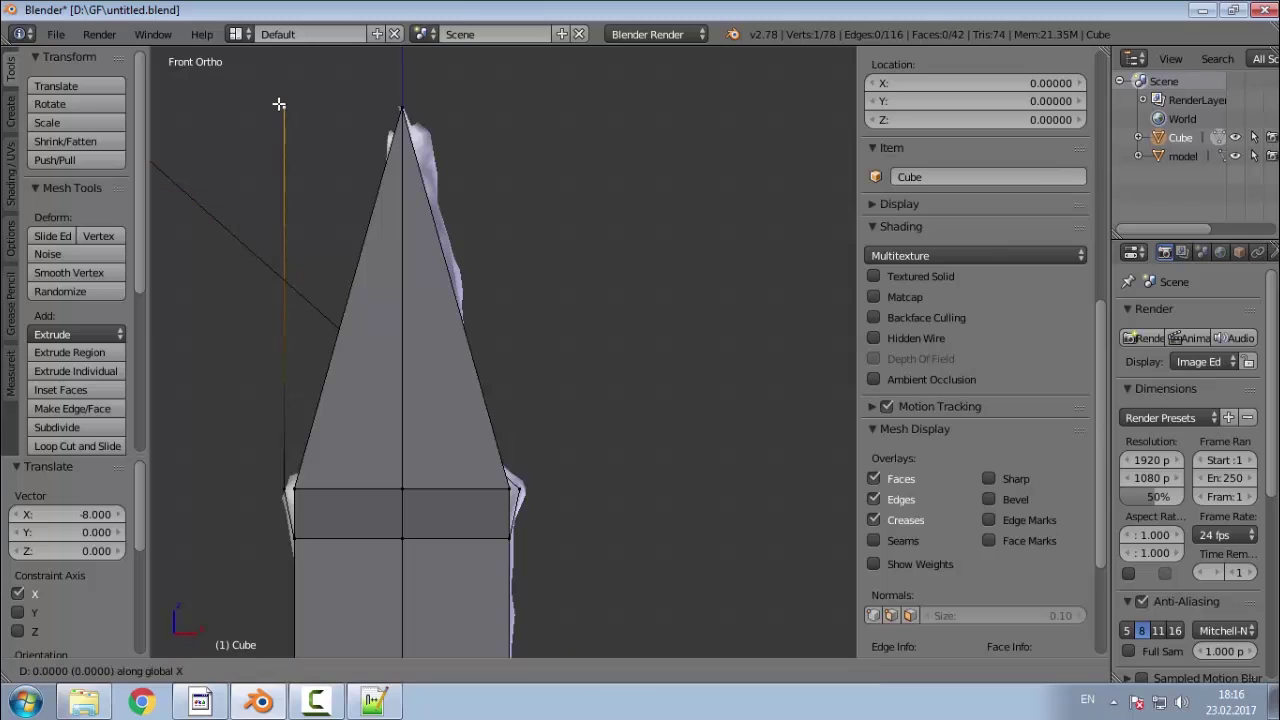
type("8")
key("Return")
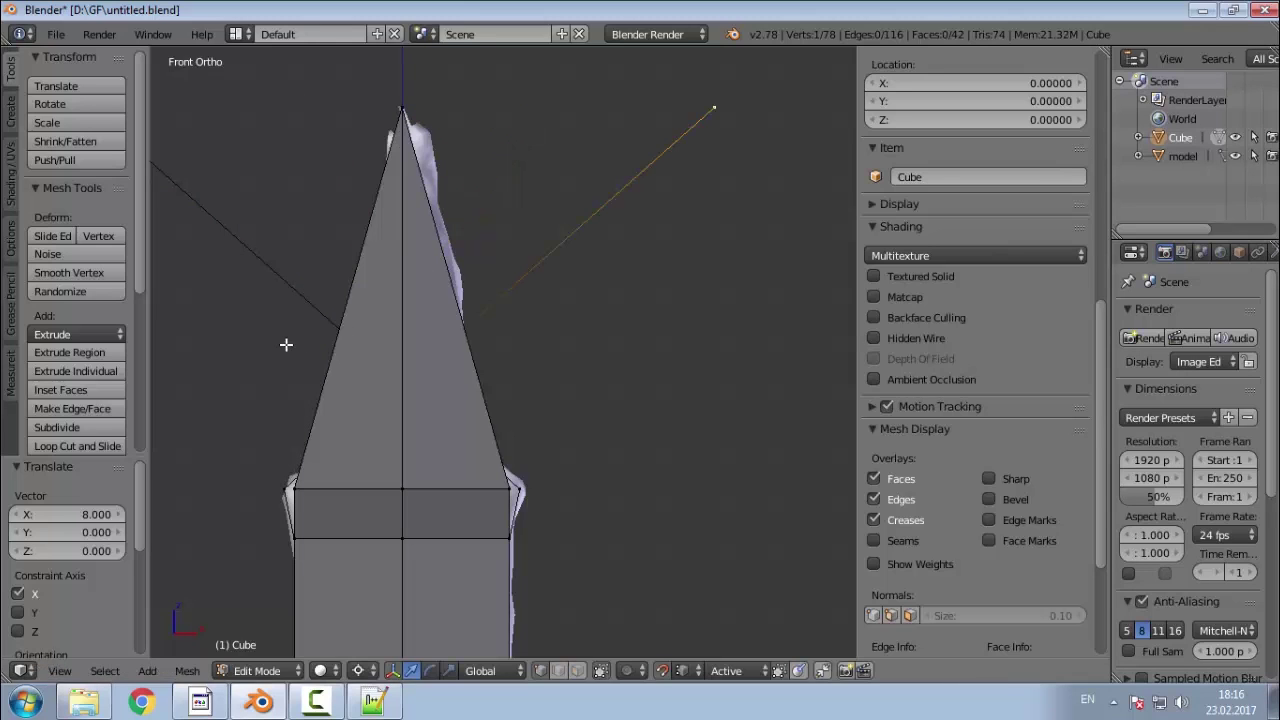
Step: In right view, move the rear panel's spire apex -8 units along the Y axis
key("KP_3")
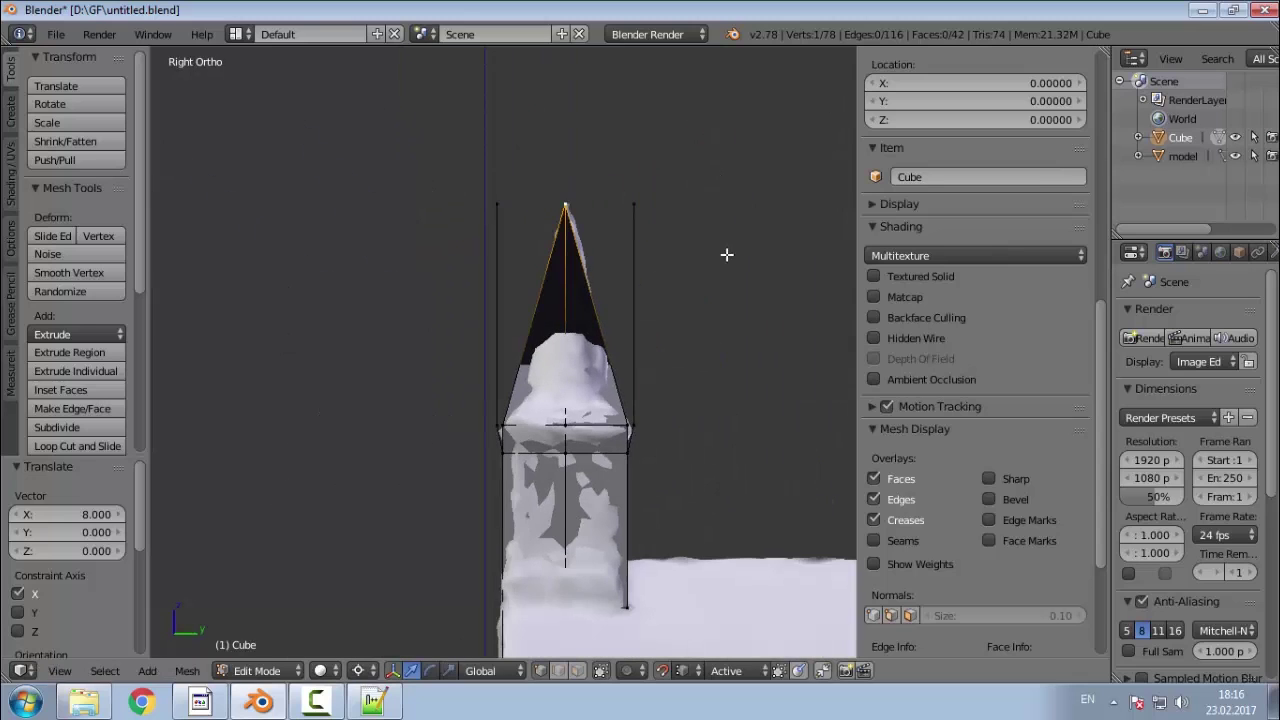
right_click(575, 163)
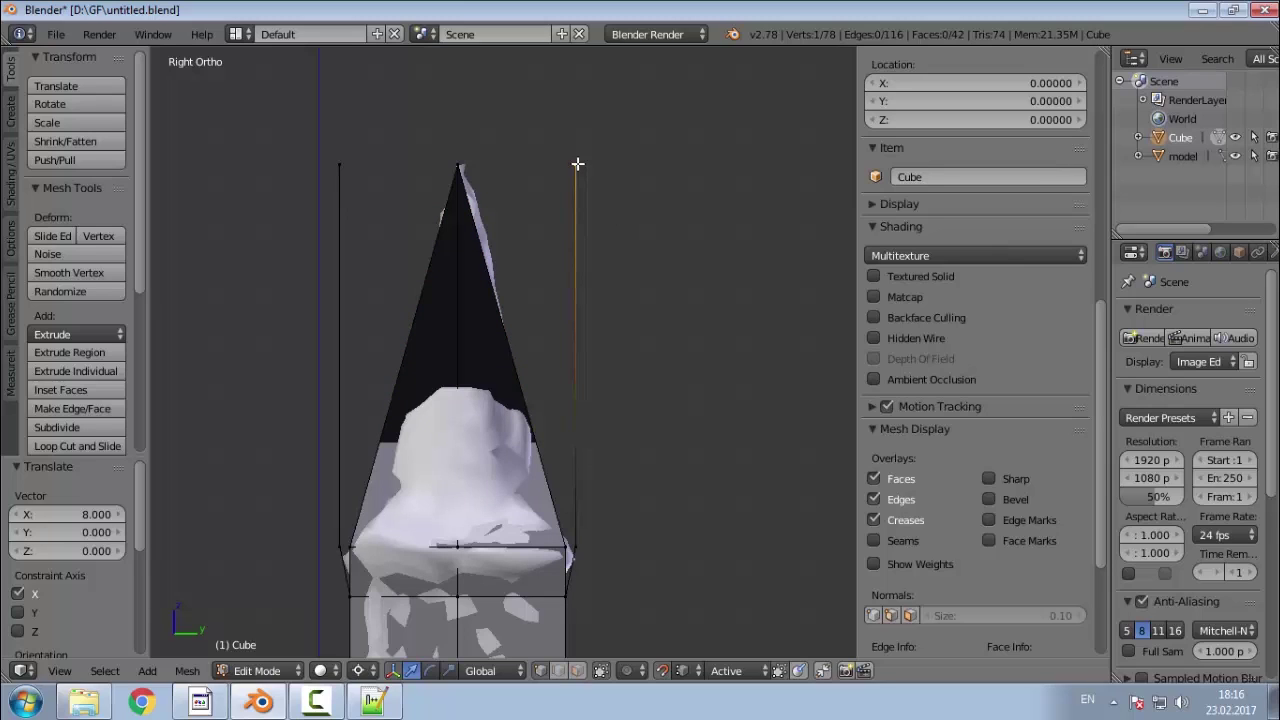
key("g")
key("y")
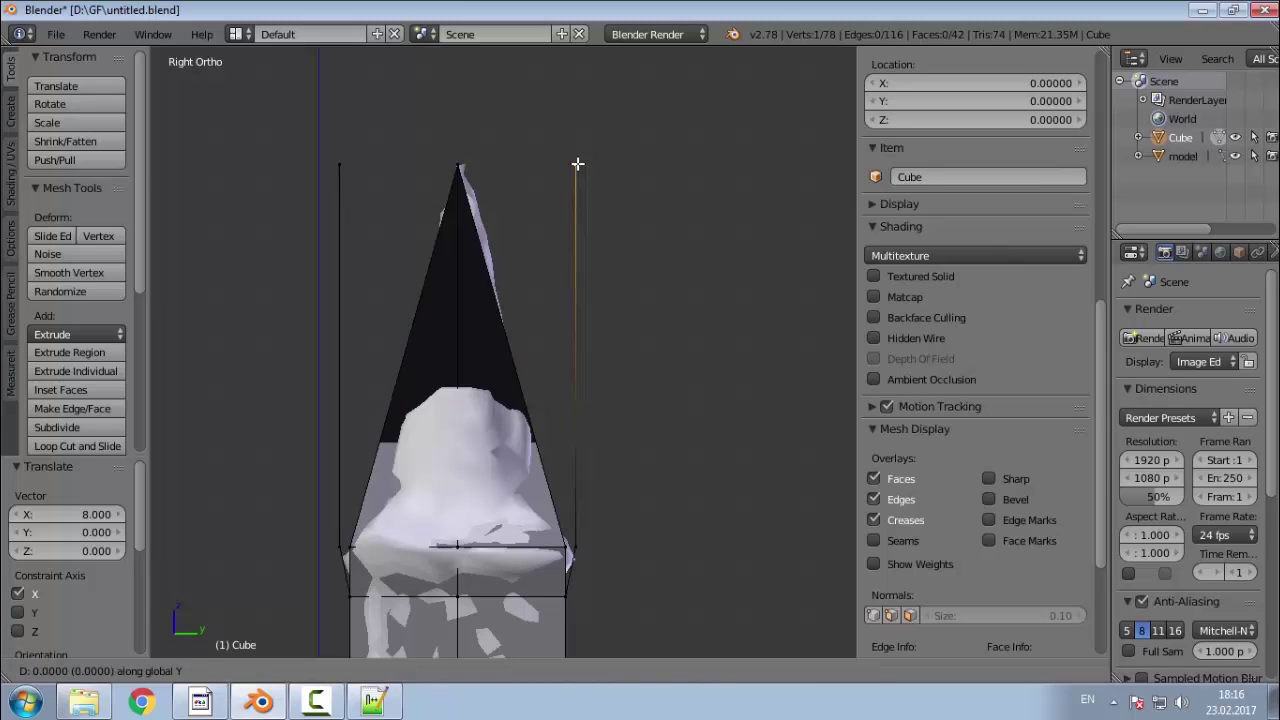
type("-8")
key("Return")
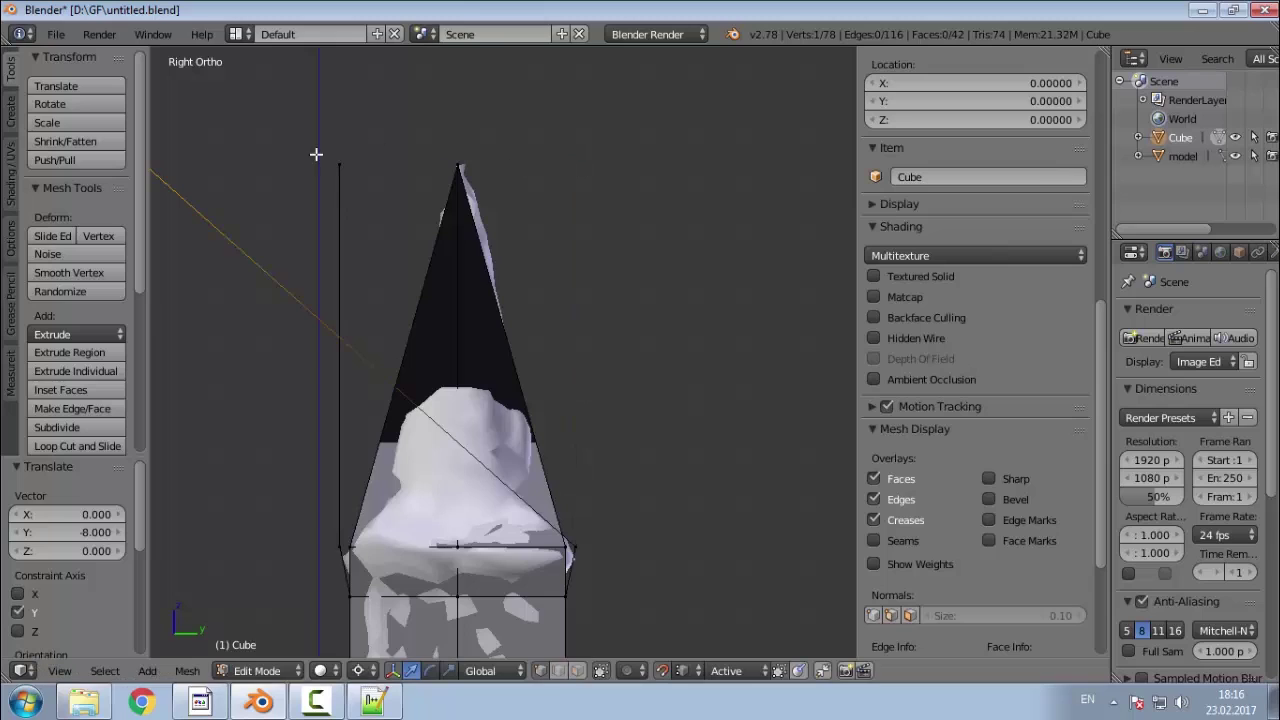
Step: Move the front panel's spire apex 8 units along the Y axis
right_click(338, 165)
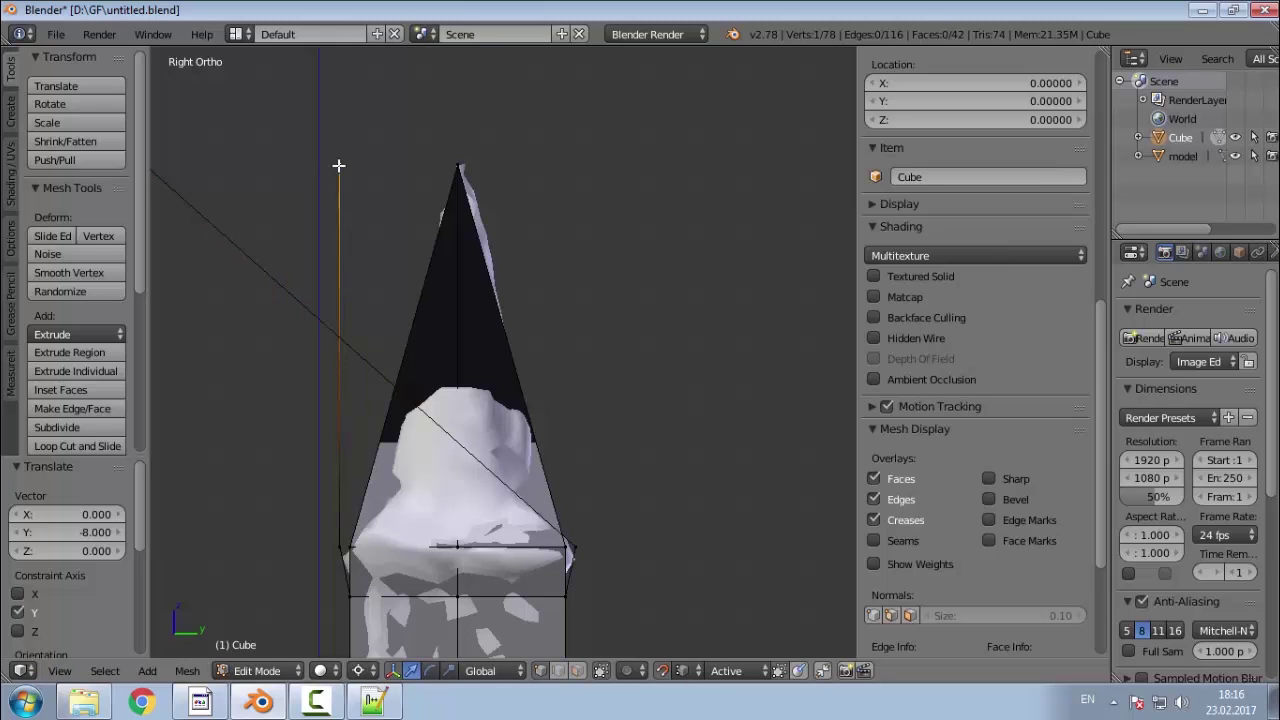
key("g")
type("y")
type("8")
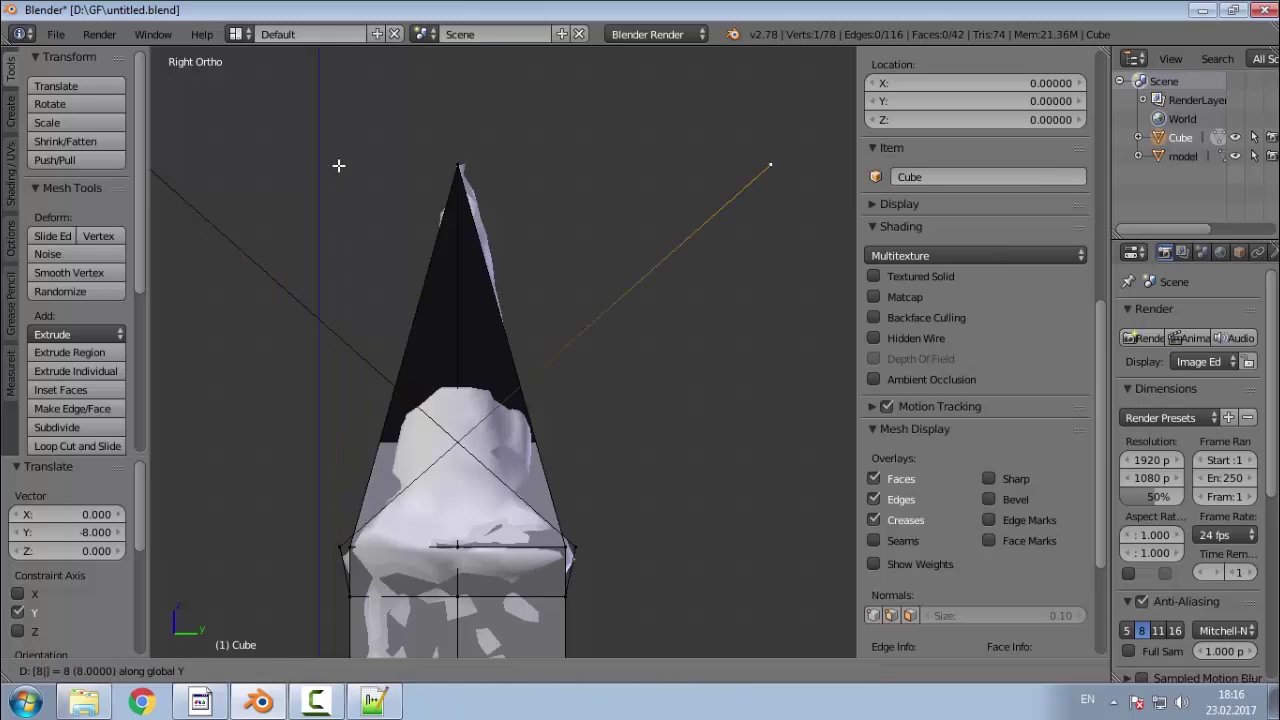
key("Return")
Step: Examine the crossing spire panels and the roof base corners with the reference model shown and hidden
middle_click_drag(340, 163, 600, 240)
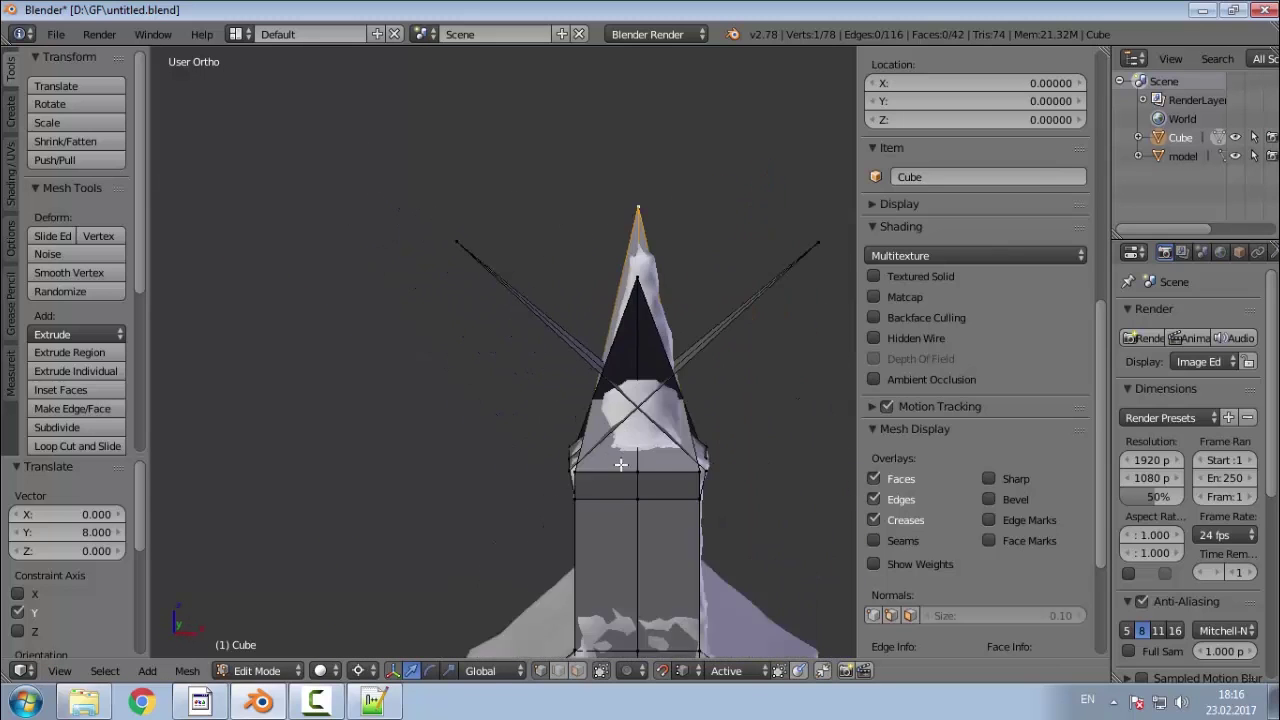
scroll(658, 451, "up", 3)
scroll(343, 451, "down", 1)
scroll(470, 463, "up", 1)
middle_click_drag(470, 463, 431, 462, "shift")
scroll(388, 471, "up", 3)
scroll(327, 475, "down", 4)
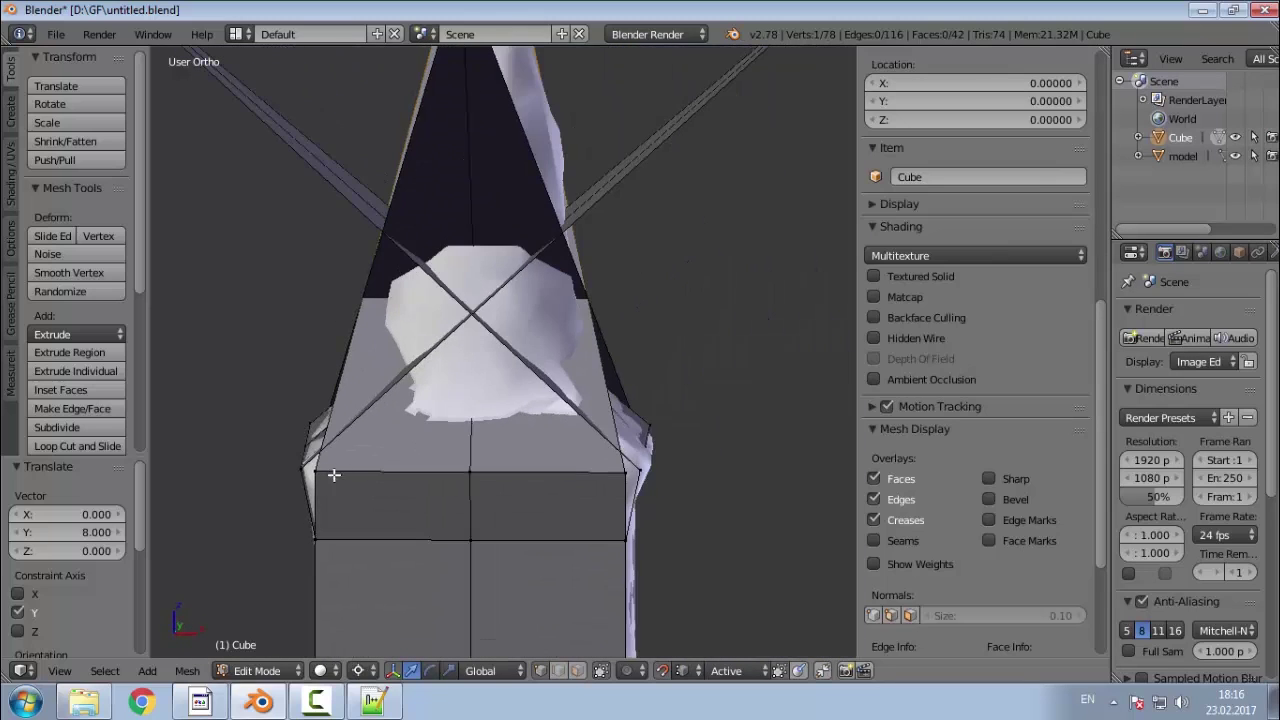
key("KP_1")
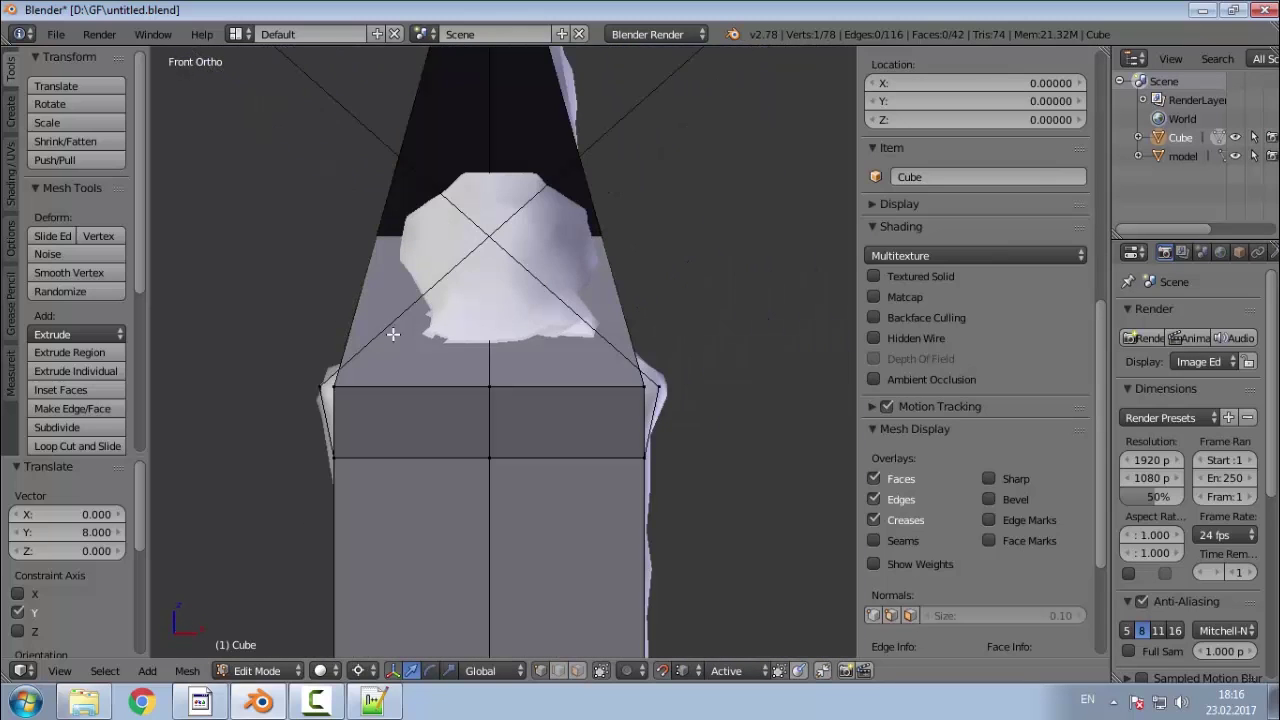
left_click(1235, 156)
middle_click_drag(366, 397, 455, 436)
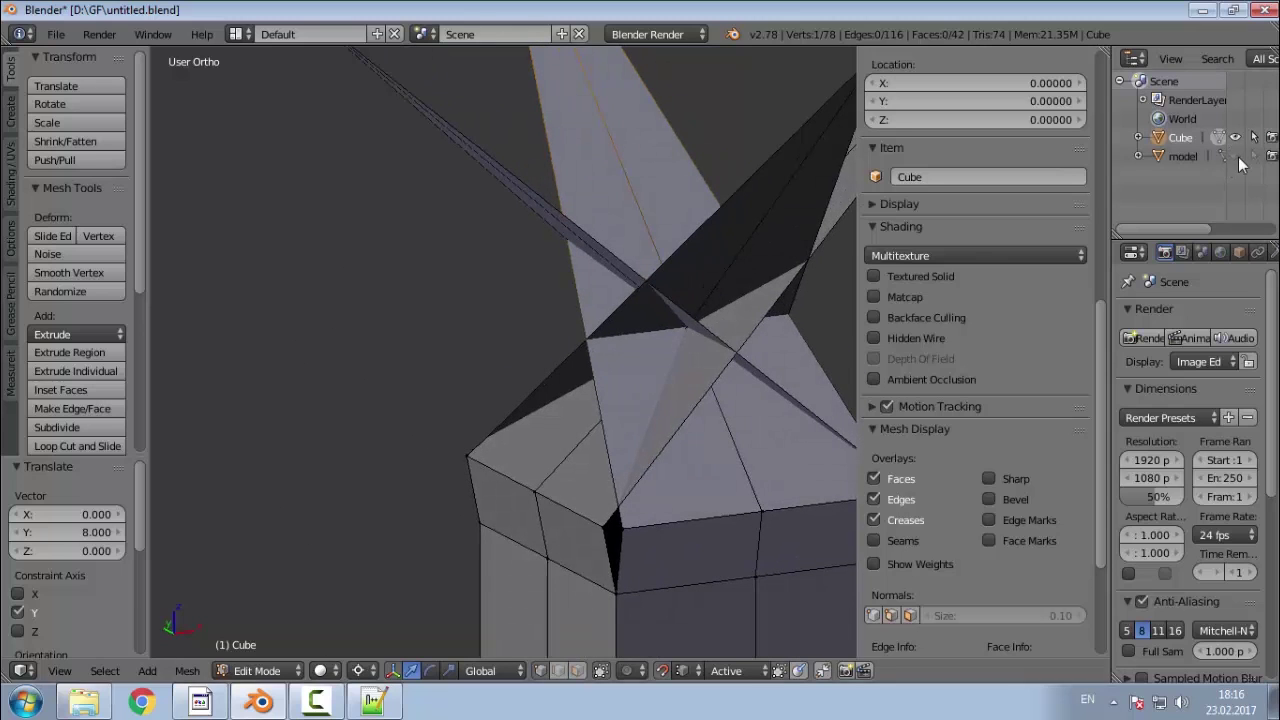
left_click(1236, 155)
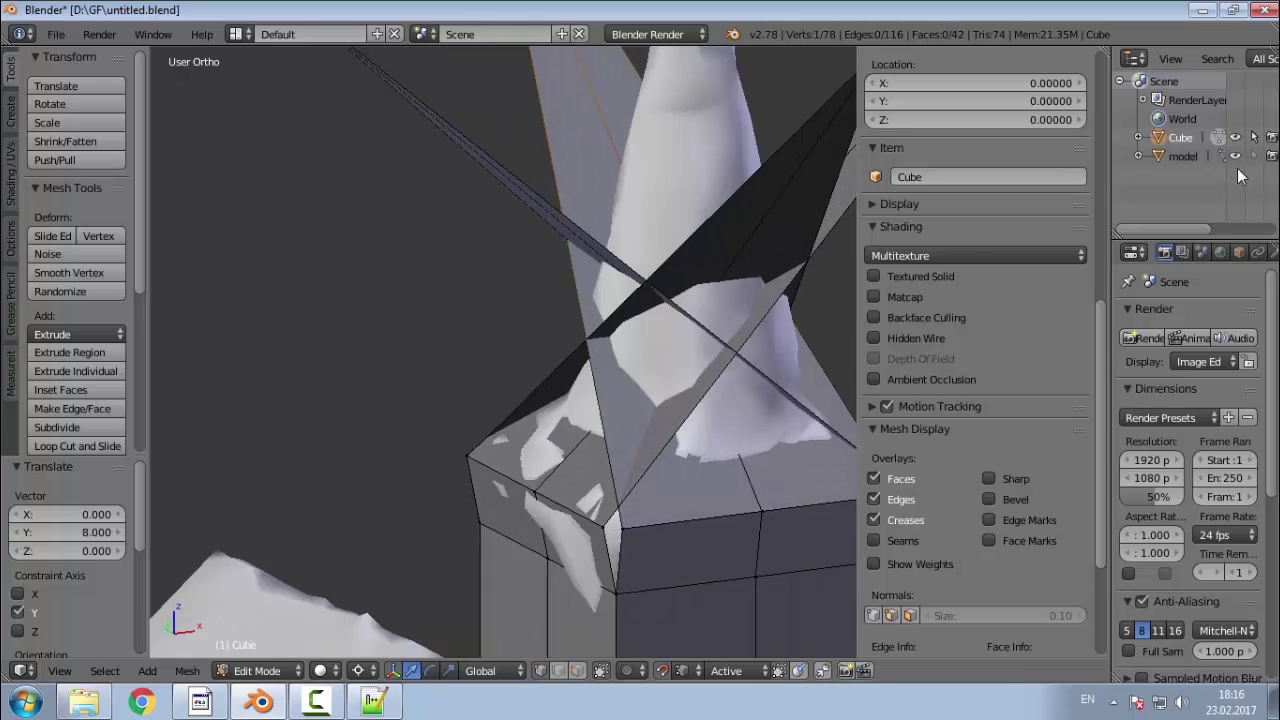
Step: In front view, knife a horizontal, angle-constrained cut through all spire panels slightly above the roof base
key("KP_1")
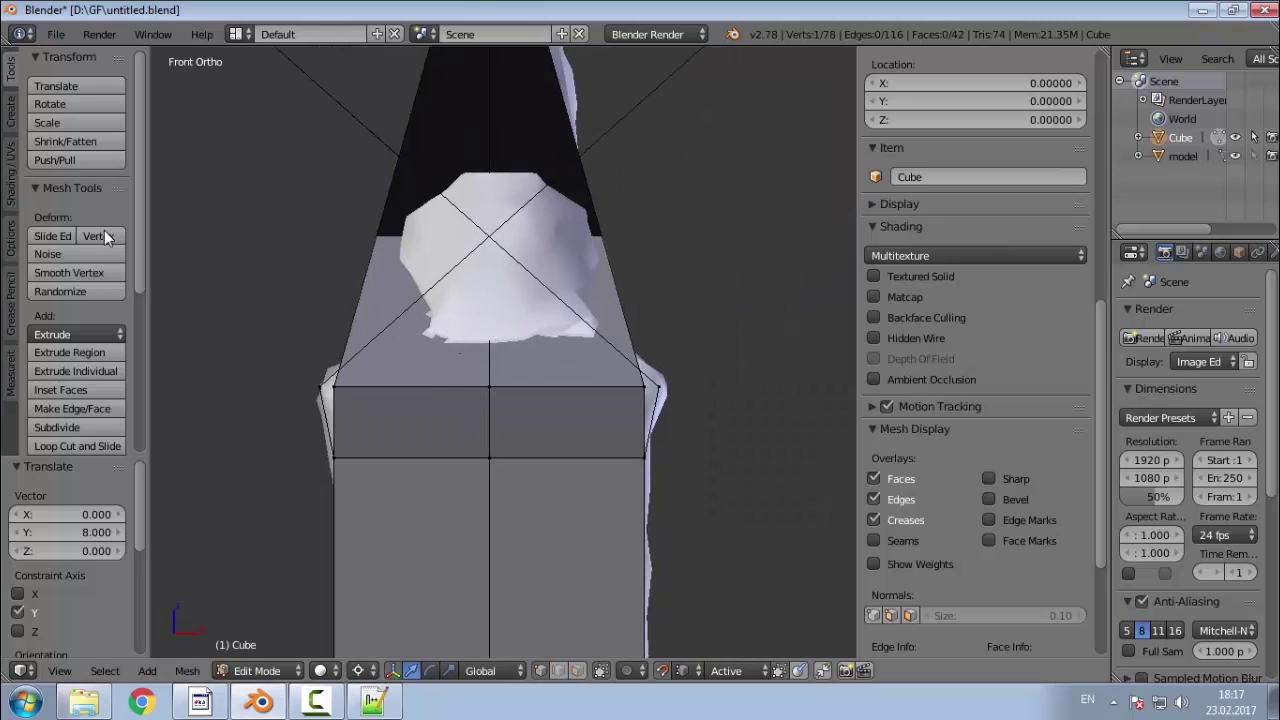
key("k")
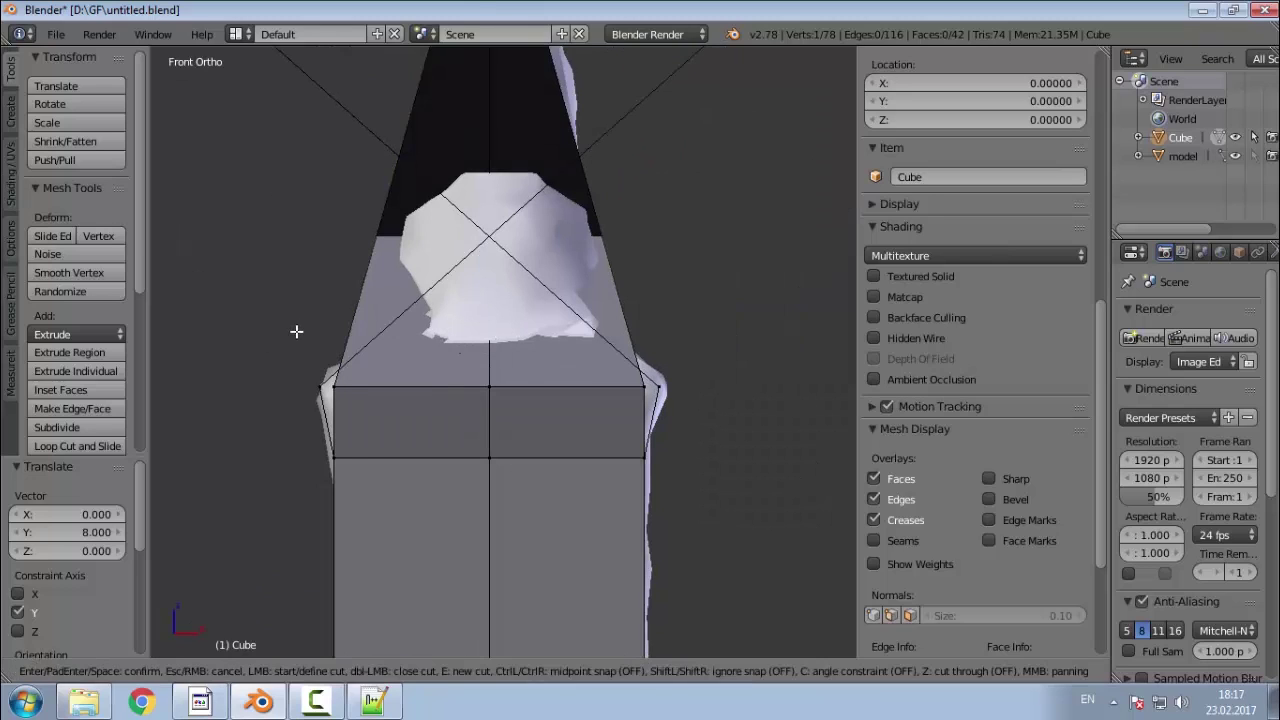
left_click(303, 325)
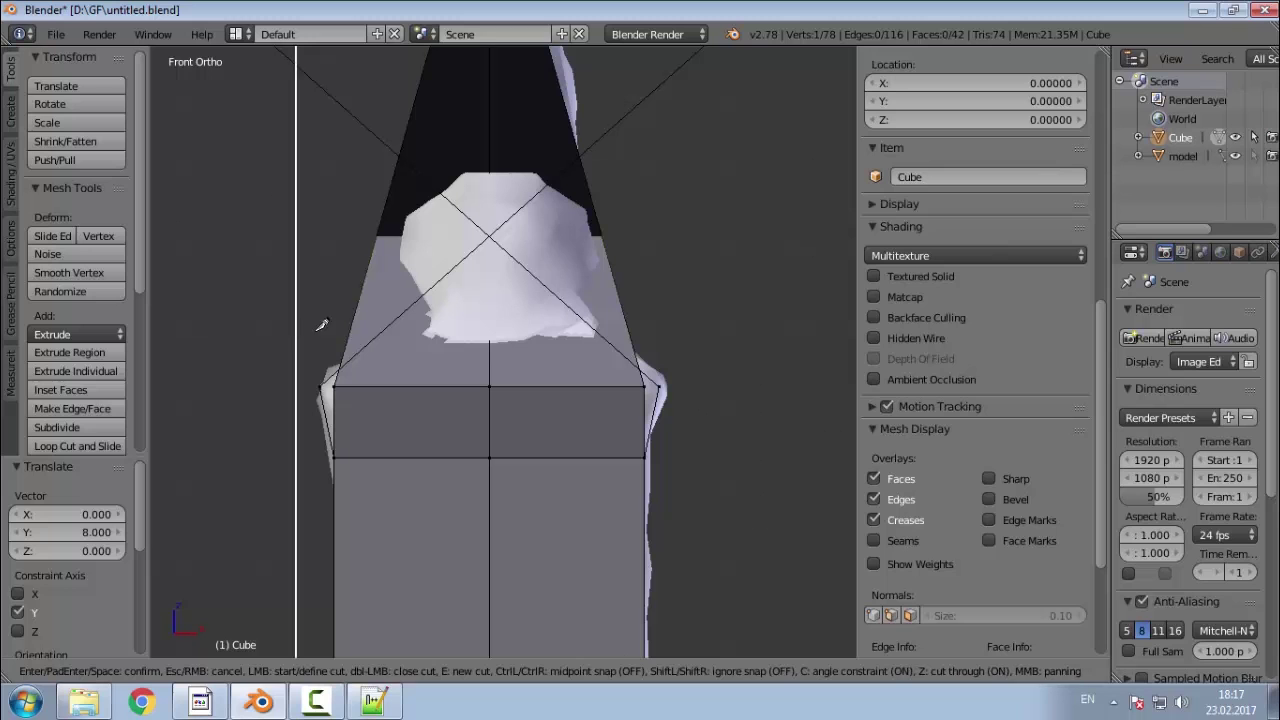
left_click(785, 340)
key("Return")
Step: Hide the reference model and delete all spire faces above the horizontal cut
middle_click_drag(423, 297, 160, 315)
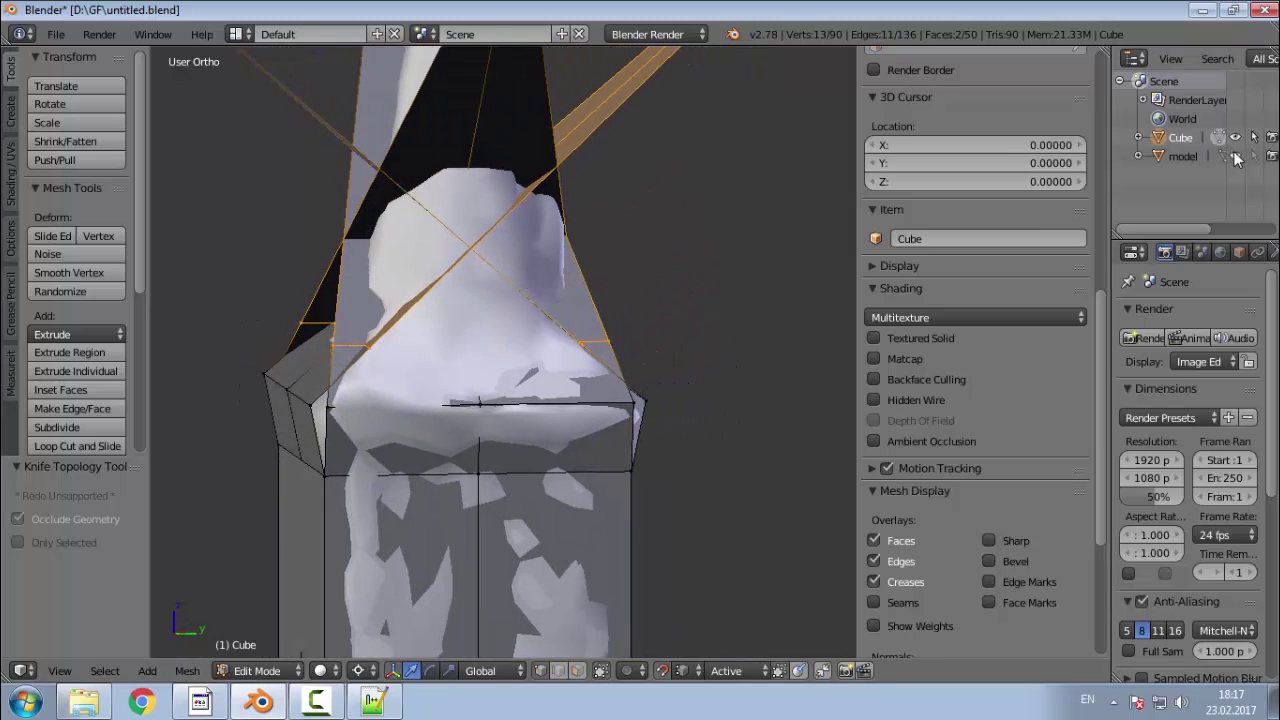
left_click(1236, 157)
middle_click_drag(548, 300, 521, 507)
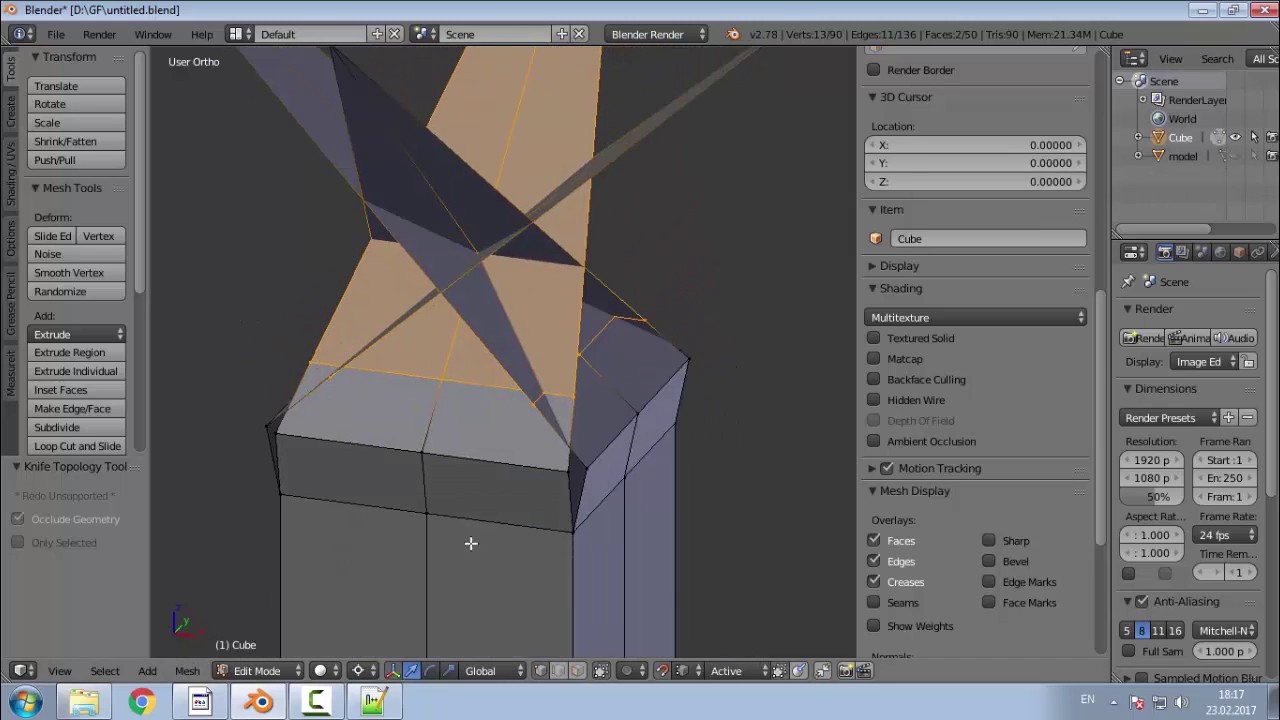
left_click(577, 670)
middle_click_drag(486, 345, 597, 393)
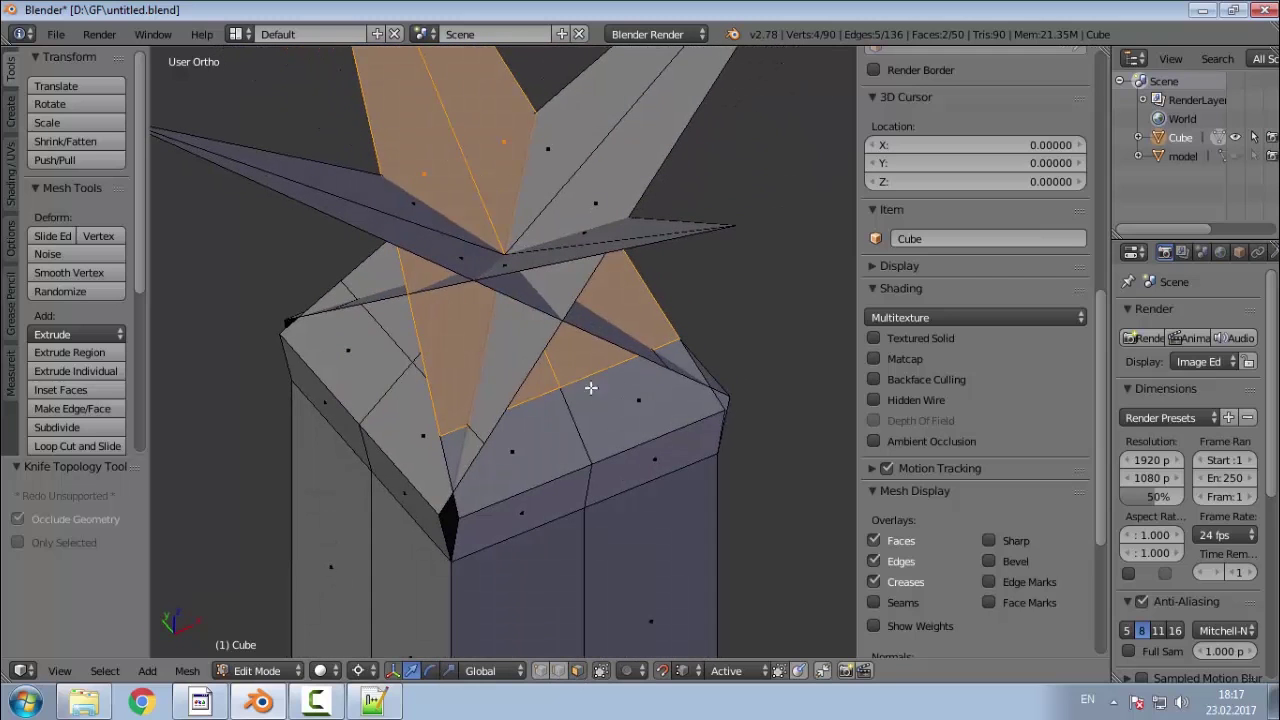
right_click(462, 246, "shift")
right_click(575, 240, "shift")
right_click(571, 214, "shift")
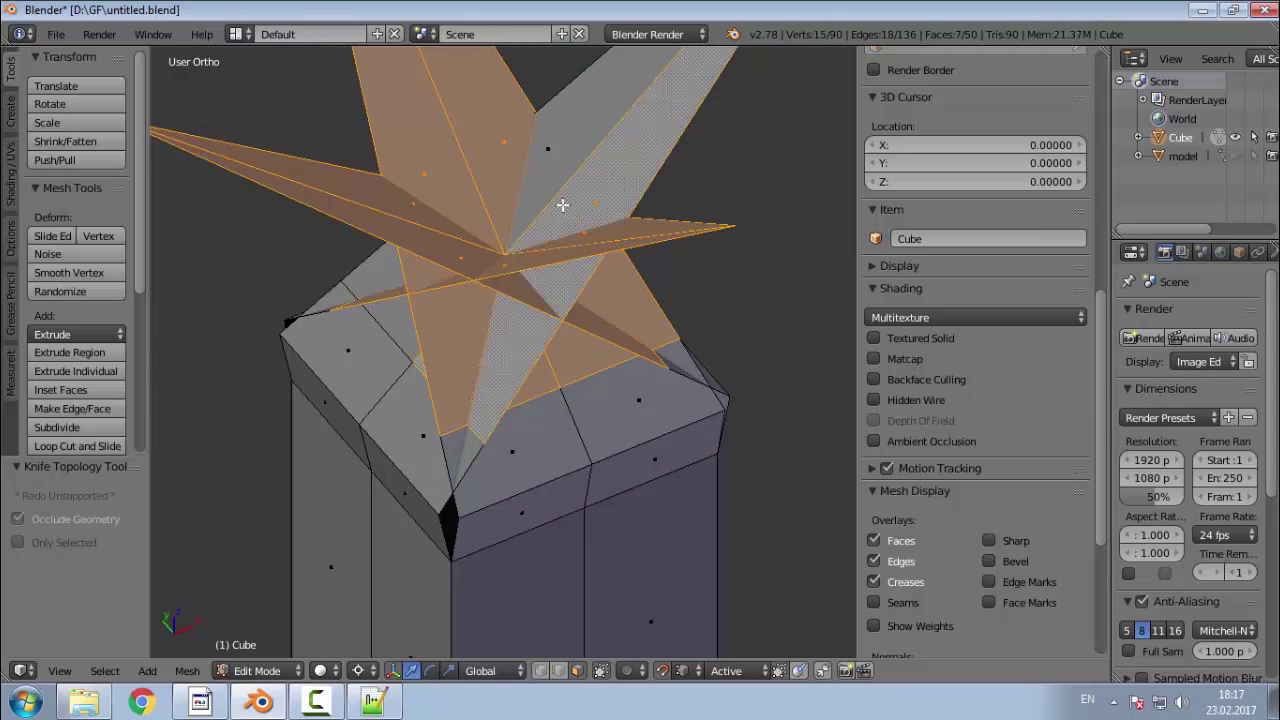
right_click(547, 185, "shift")
key("x")
left_click(547, 185)
Step: In top view, knife a cut-through diagonal across the roof ring from its front-right corner to its back-left corner
middle_click_drag(543, 289, 662, 474)
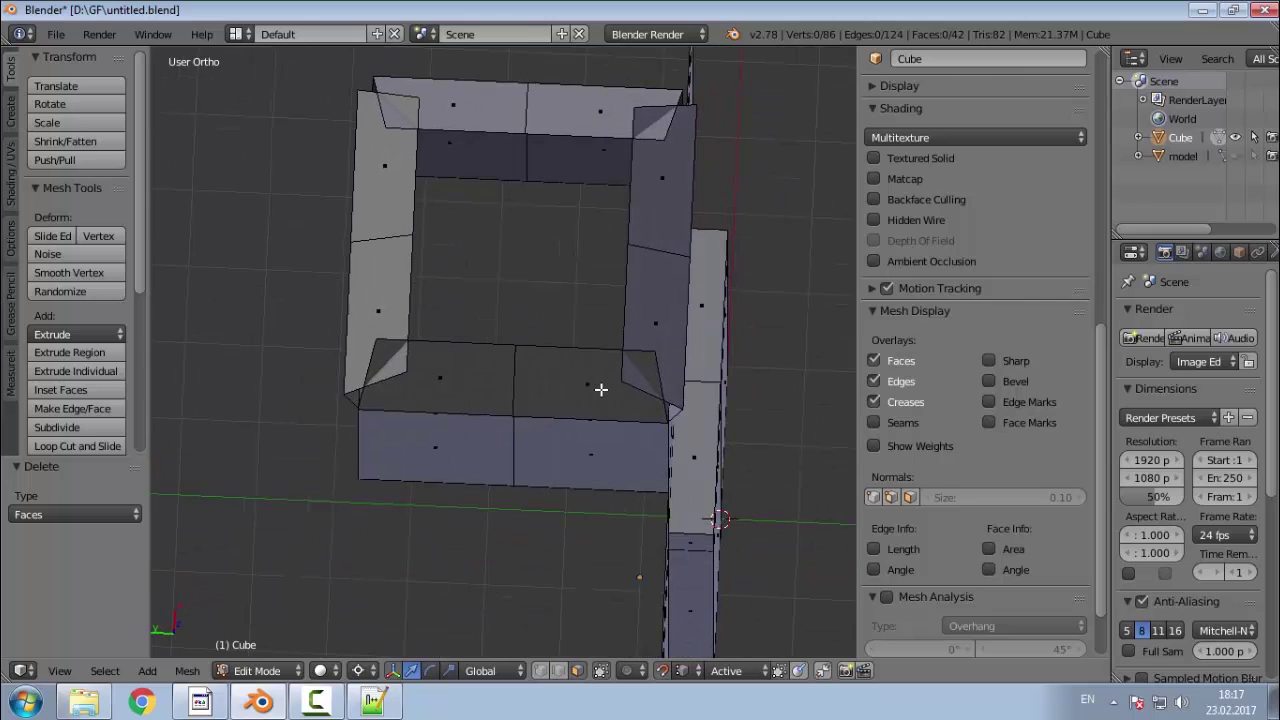
key("KP_7")
scroll(408, 432, "down", 11)
scroll(629, 469, "up", 7)
scroll(298, 336, "up", 4)
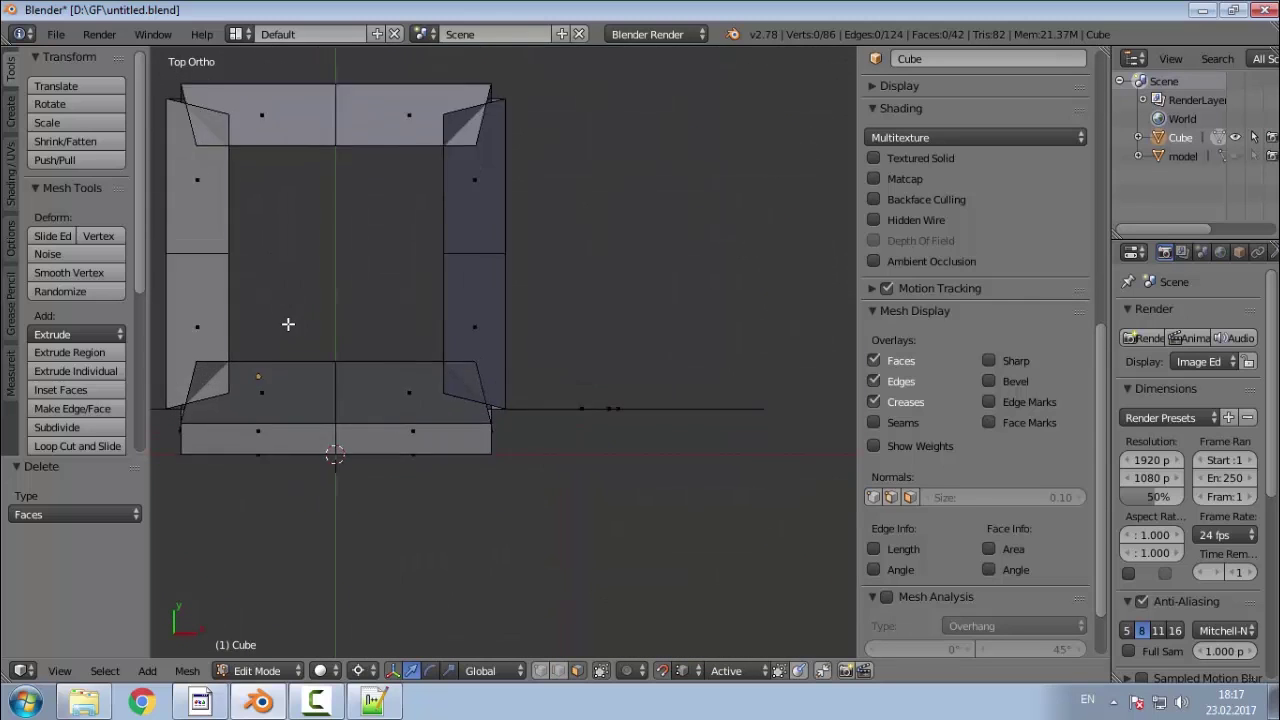
scroll(288, 324, "up", 2)
scroll(602, 489, "down", 2)
scroll(482, 368, "up", 1)
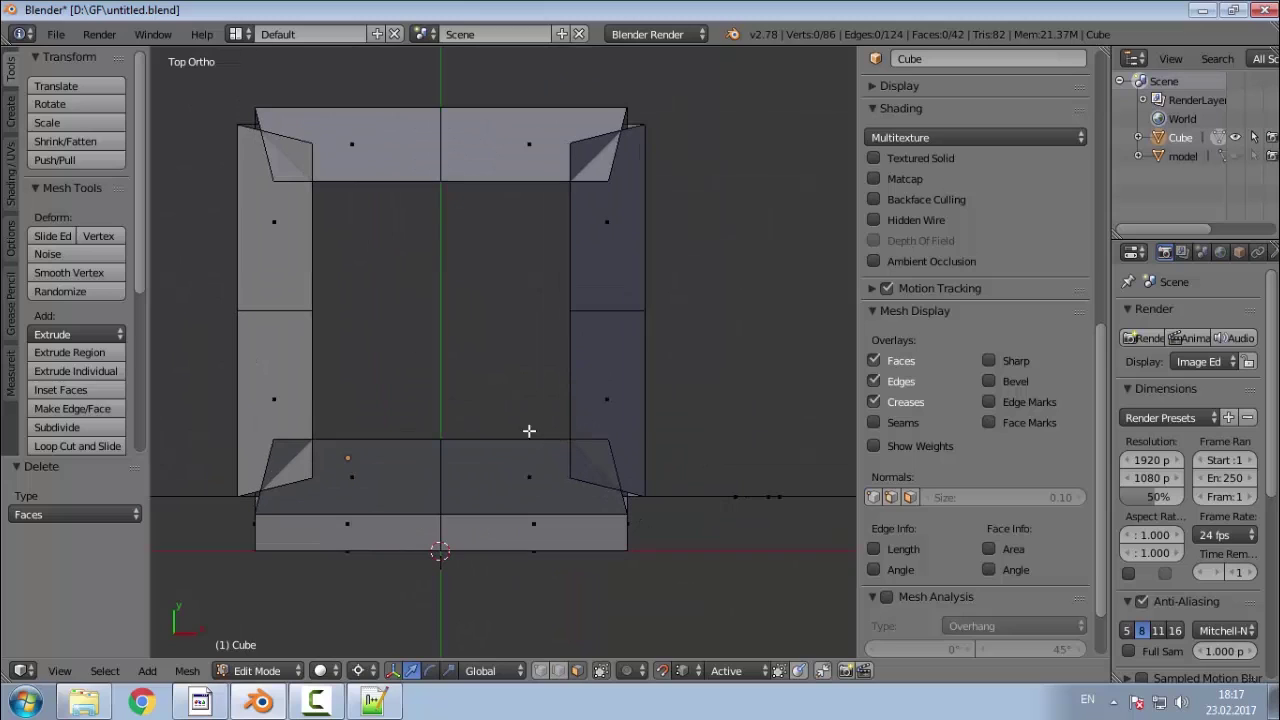
key("k")
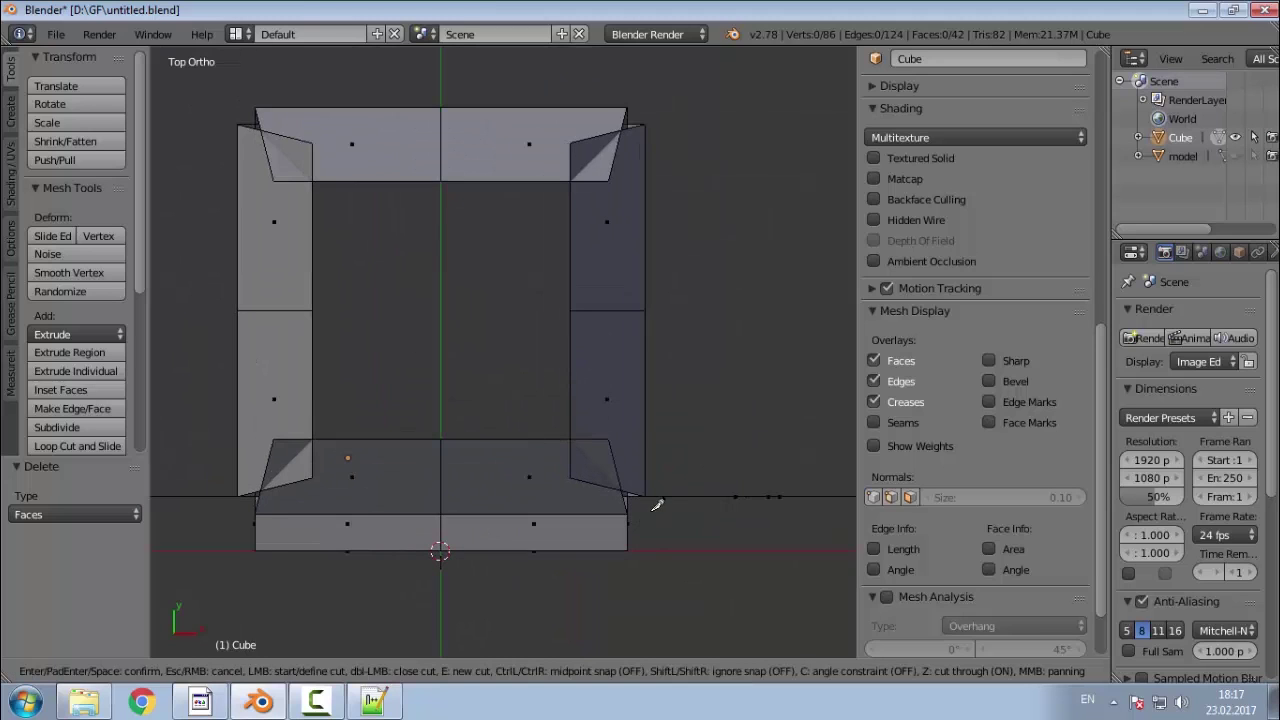
left_click(626, 495)
left_click(256, 121)
left_click(256, 121)
key("Return")
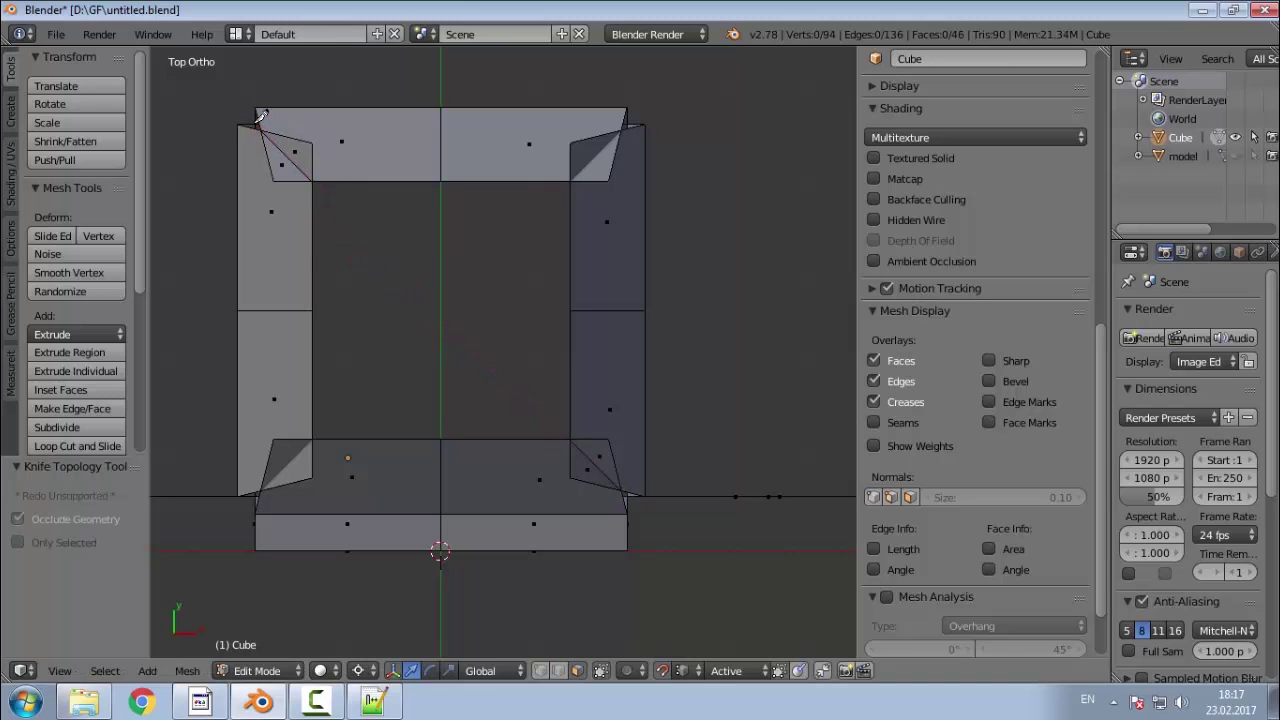
Step: Knife a second cut-through diagonal from the roof ring's front-left corner to its back-right corner
key("k")
left_click(255, 495)
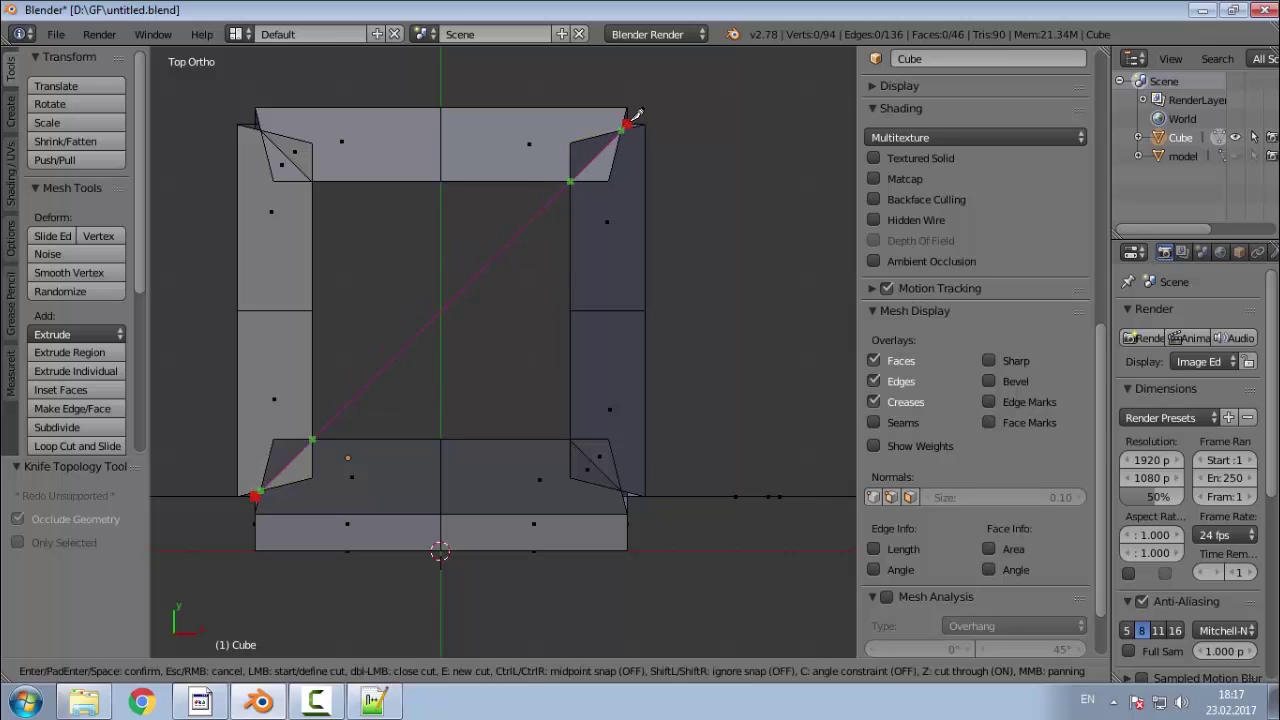
key("Return")
Step: Delete the eight overlapping triangular faces at the four corners of the roof ring
middle_click_drag(522, 355, 512, 357)
right_click(583, 489, "ctrl")
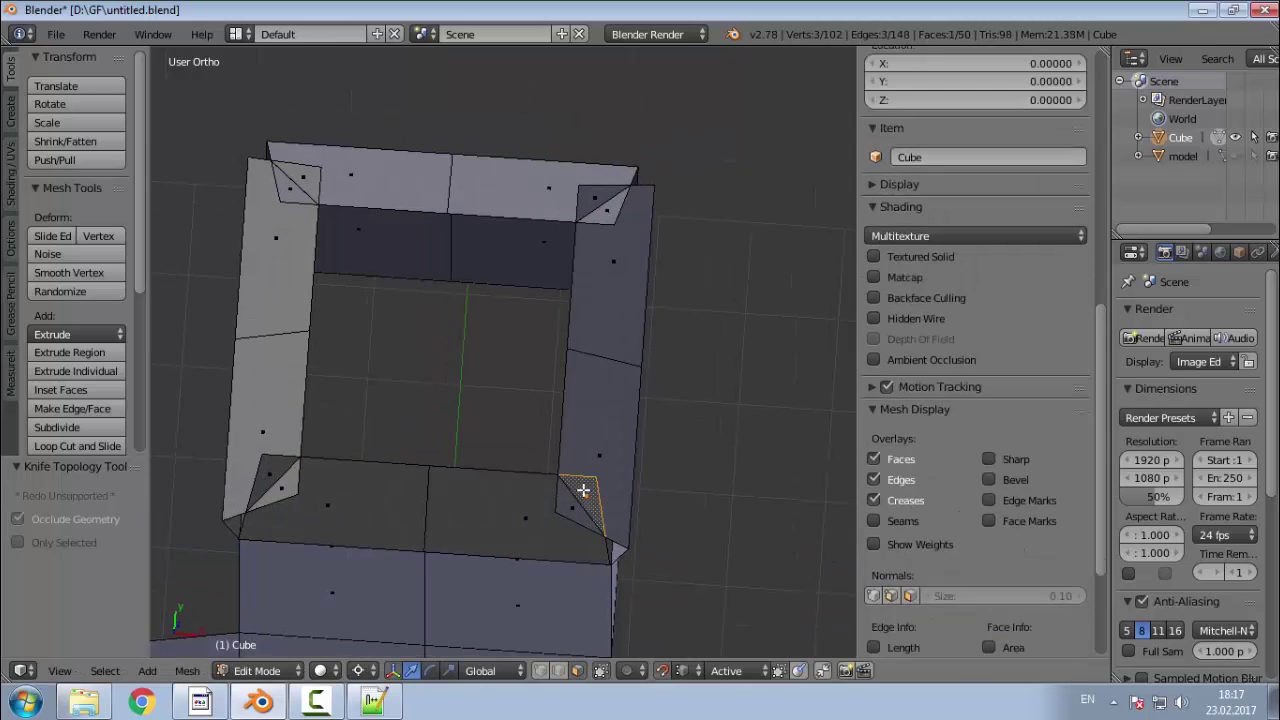
right_click(612, 212, "shift")
right_click(592, 197, "shift")
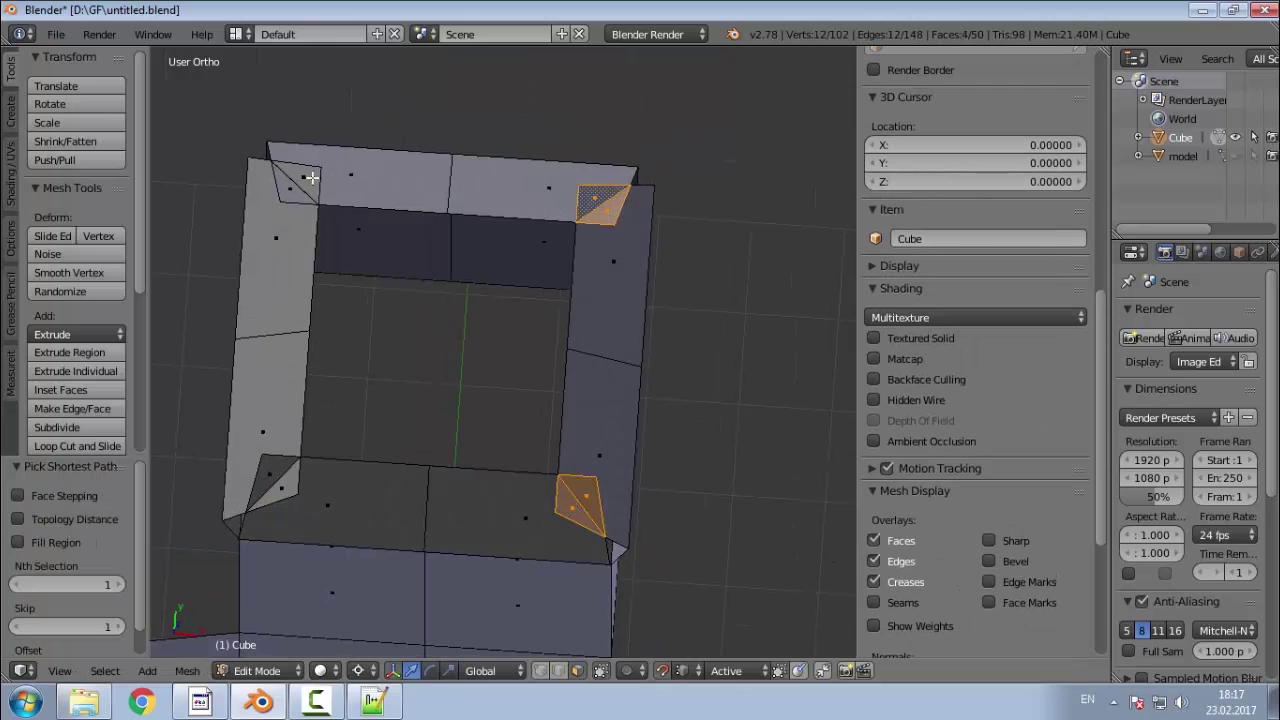
right_click(294, 175, "shift")
right_click(286, 186, "shift")
right_click(280, 468, "shift")
right_click(285, 470, "shift")
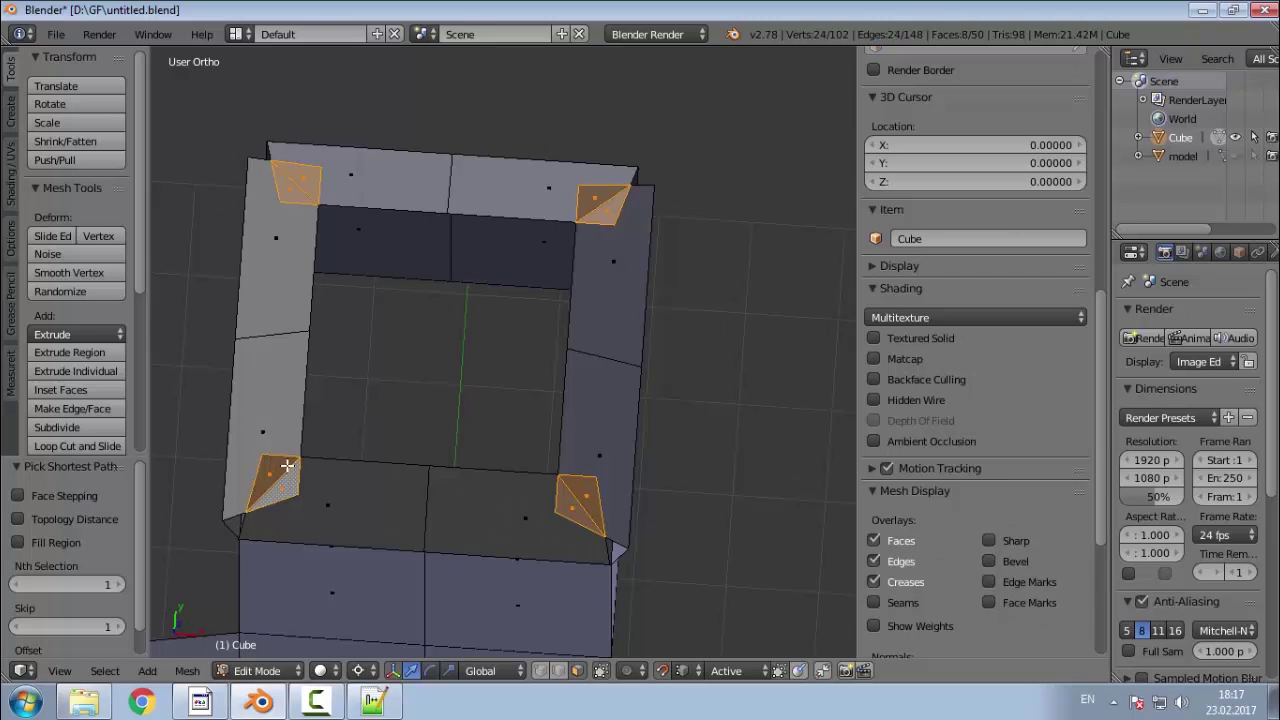
key("x")
left_click(284, 456)
Step: In edge select mode, fill the first open corner gap beneath the roof ring with two triangular faces
middle_click_drag(352, 557, 403, 420)
scroll(314, 614, "up", 3)
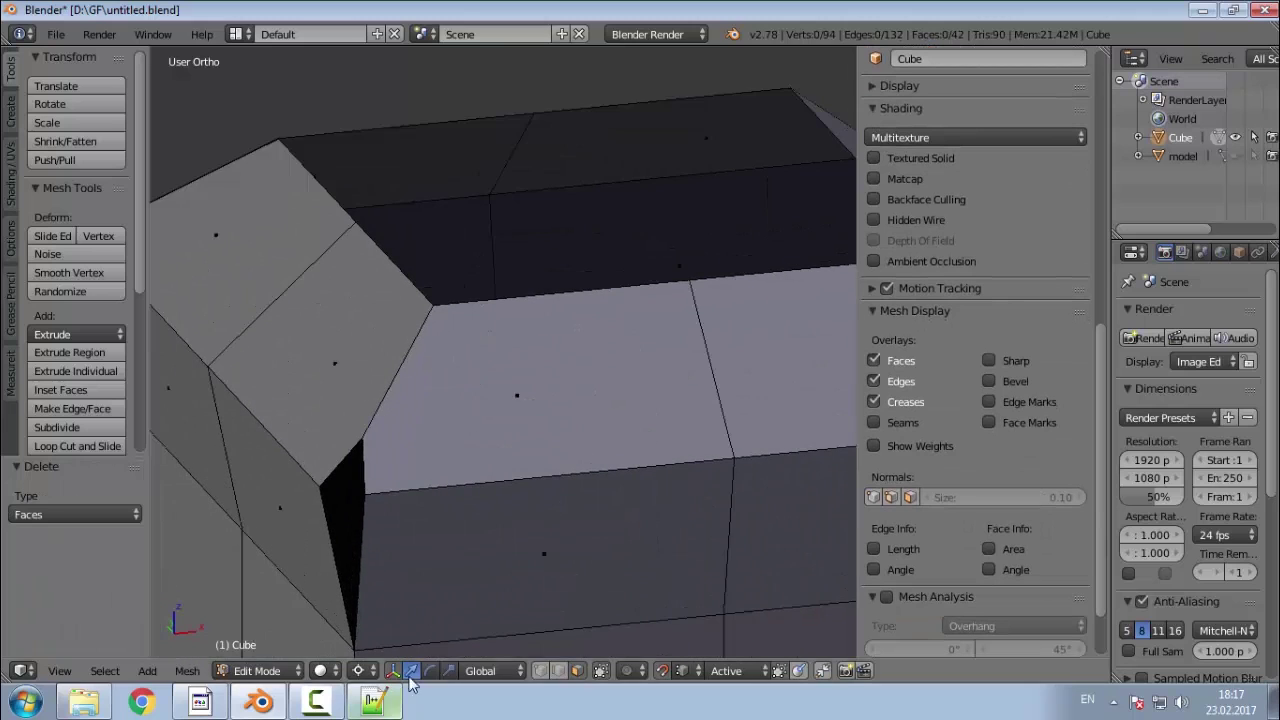
left_click(559, 670)
right_click(368, 517)
right_click(330, 521, "shift")
key("f")
right_click(332, 474)
right_click(364, 478, "shift")
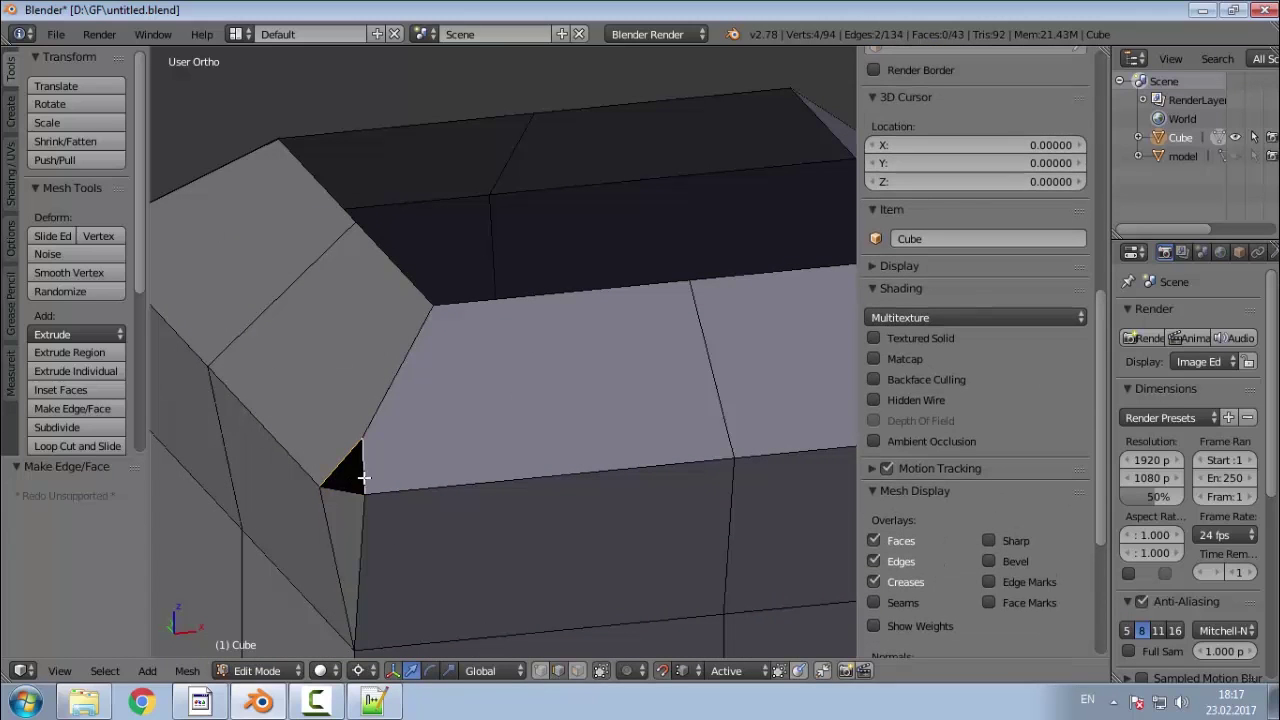
key("f")
Step: Close the neighbouring corner gap of the roof ring with an upper and a lower triangular face
middle_click_drag(363, 478, 215, 507)
right_click(211, 491)
right_click(216, 497, "shift")
key("f")
right_click(208, 536)
right_click(216, 539, "shift")
key("f")
Step: Close the third corner gap of the roof ring with an upper and a lower triangular face
middle_click_drag(216, 539, 530, 524)
scroll(530, 524, "down", 5)
scroll(239, 615, "up", 6)
right_click(329, 462)
right_click(333, 461, "shift")
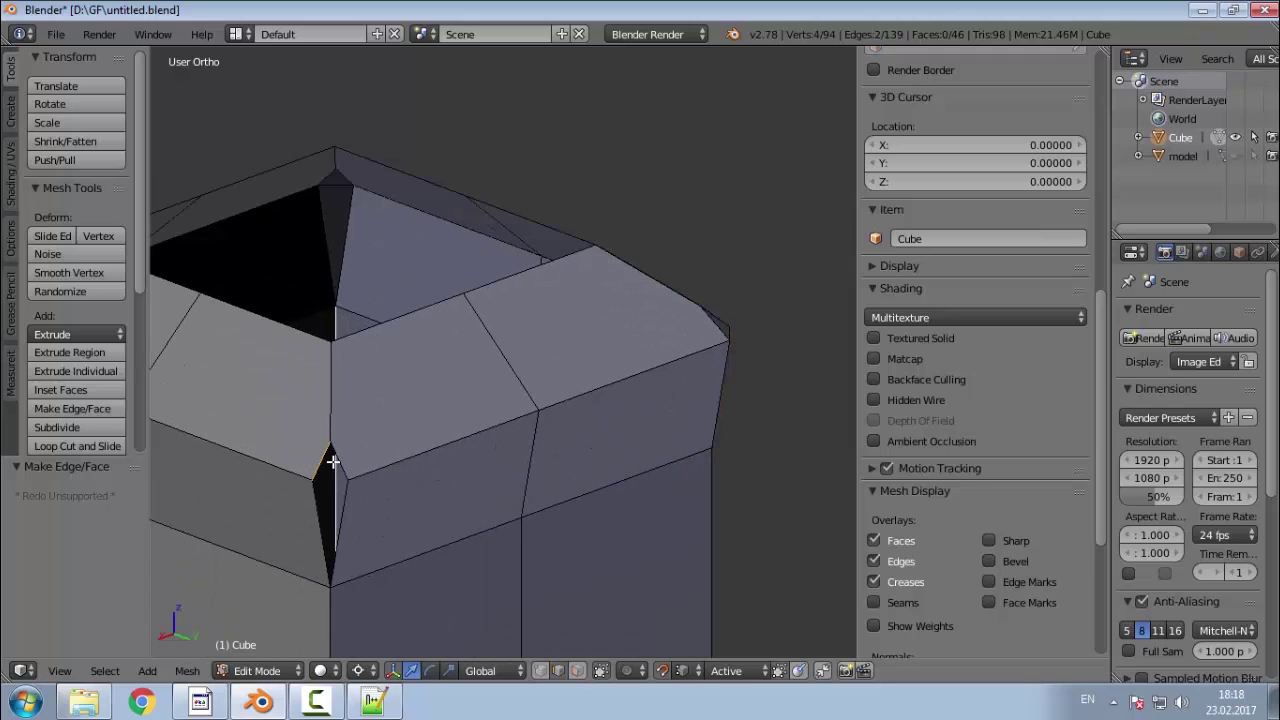
right_click(353, 470)
right_click(334, 461)
right_click(343, 458)
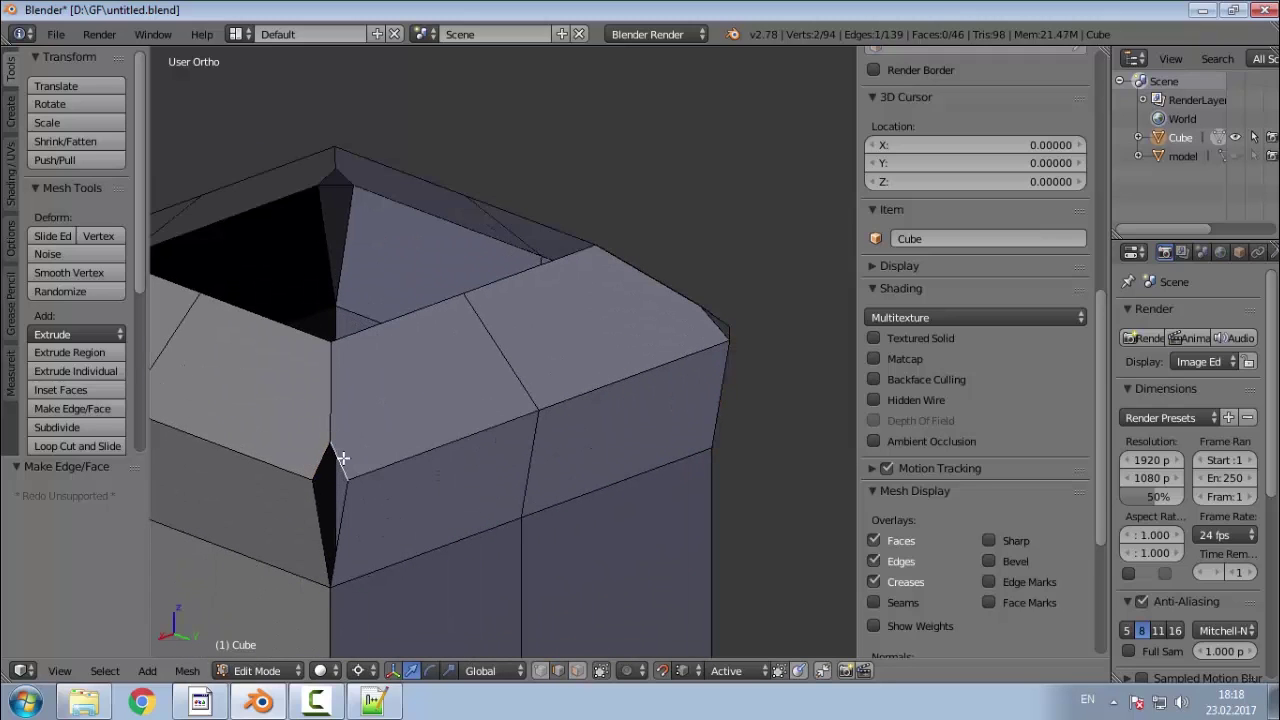
right_click(313, 462, "shift")
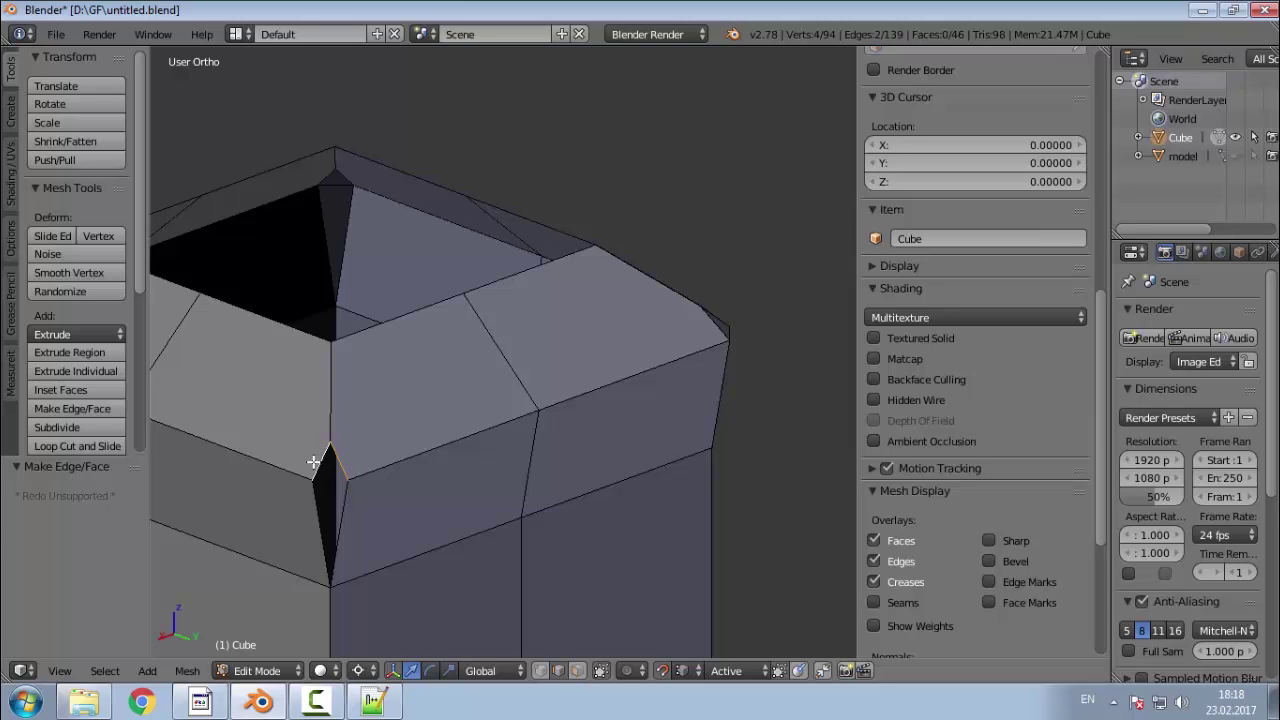
key("f")
right_click(326, 511)
right_click(338, 516, "shift")
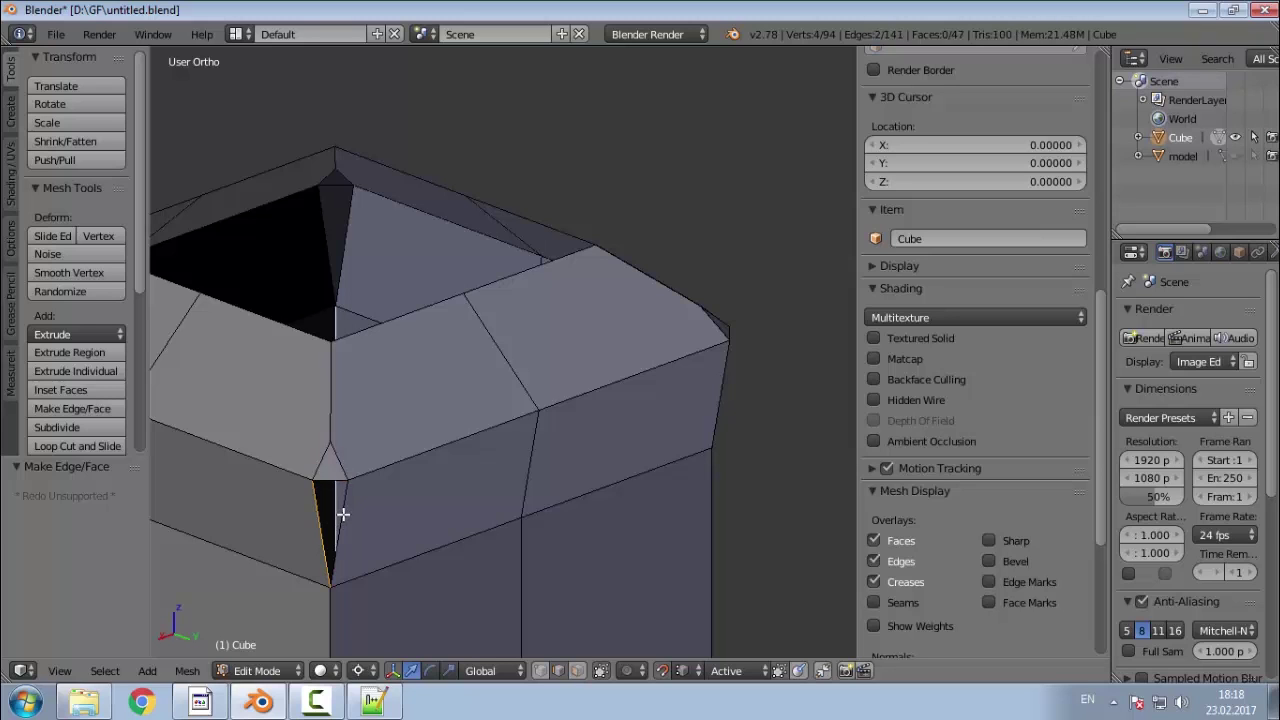
key("f")
Step: Fill the fourth corner gap of the roof ring with two triangular faces and clear the selection
middle_click_drag(314, 514, 545, 493)
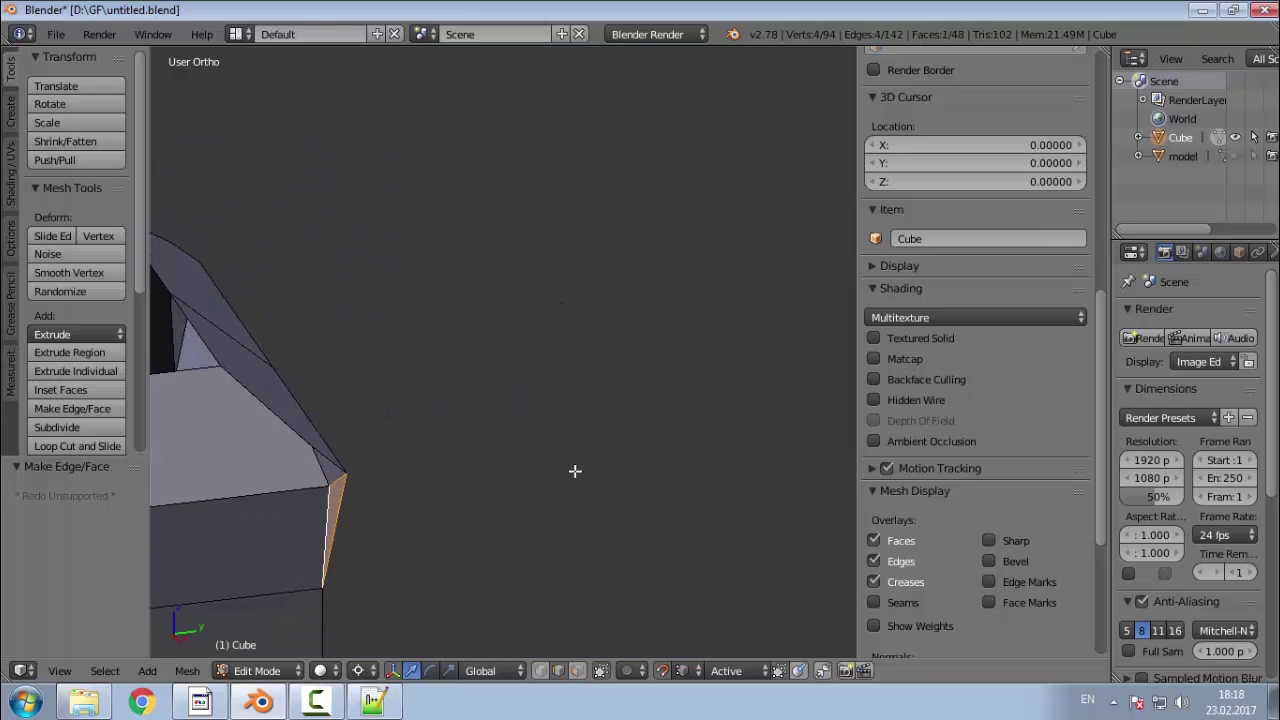
scroll(612, 440, "down", 5)
scroll(281, 504, "up", 5)
right_click(356, 440)
right_click(363, 444, "shift")
key("alt+shift")
key("f")
right_click(346, 497)
right_click(357, 497, "shift")
key("f")
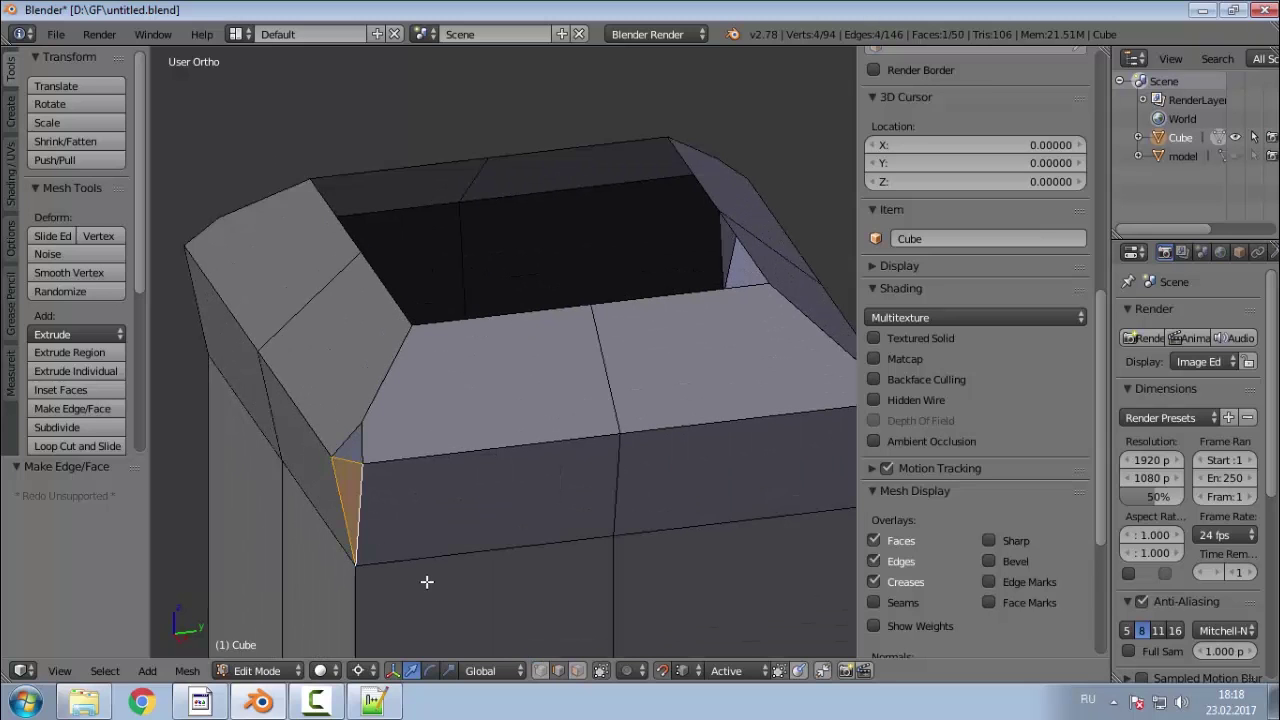
scroll(466, 537, "down", 4)
key("a")
Step: Examine the spire's base from above in the Agisoft PhotoScan church model, in orthographic view, and return to Blender
middle_click_drag(491, 537, 528, 54)
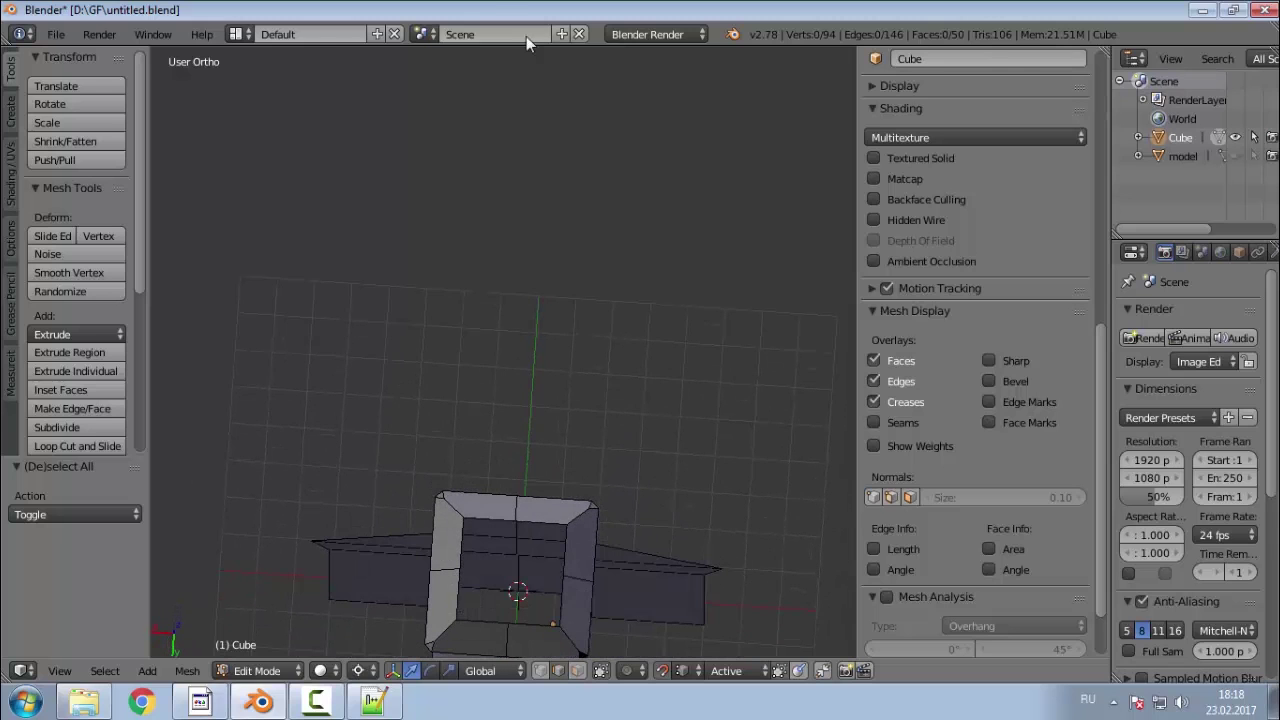
key("KP_7")
scroll(485, 395, "up", 6)
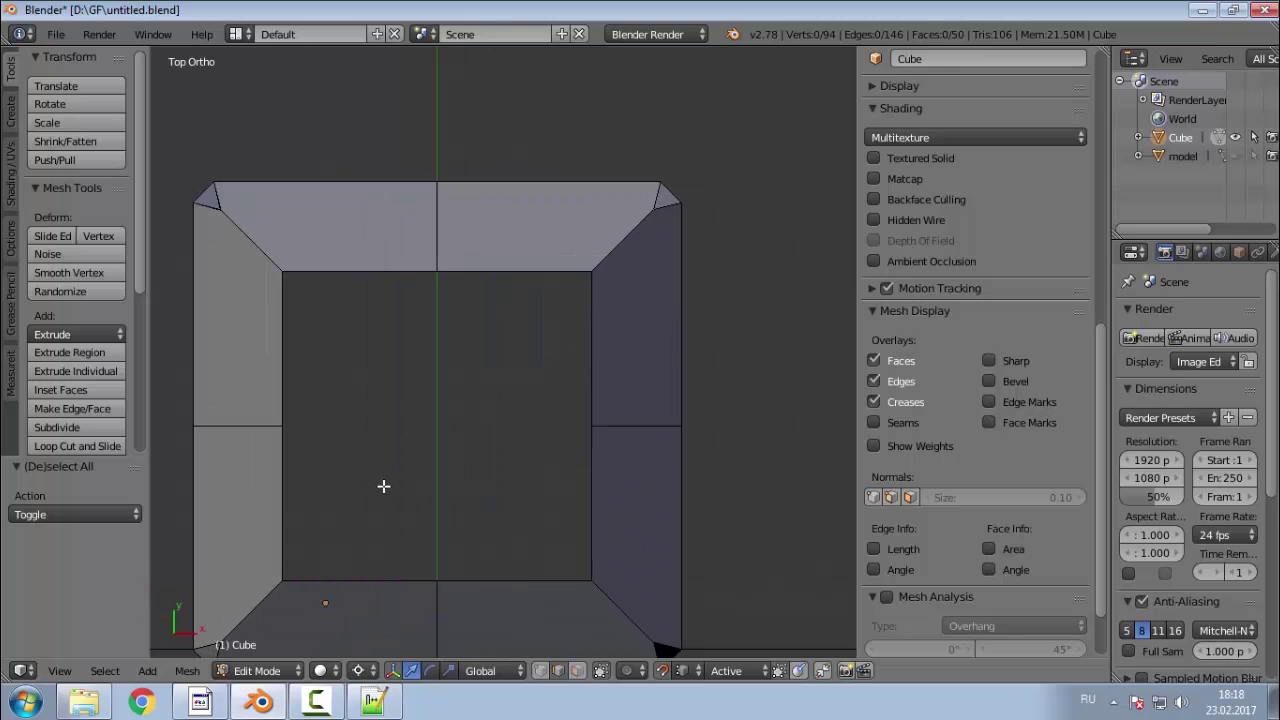
left_click(206, 708)
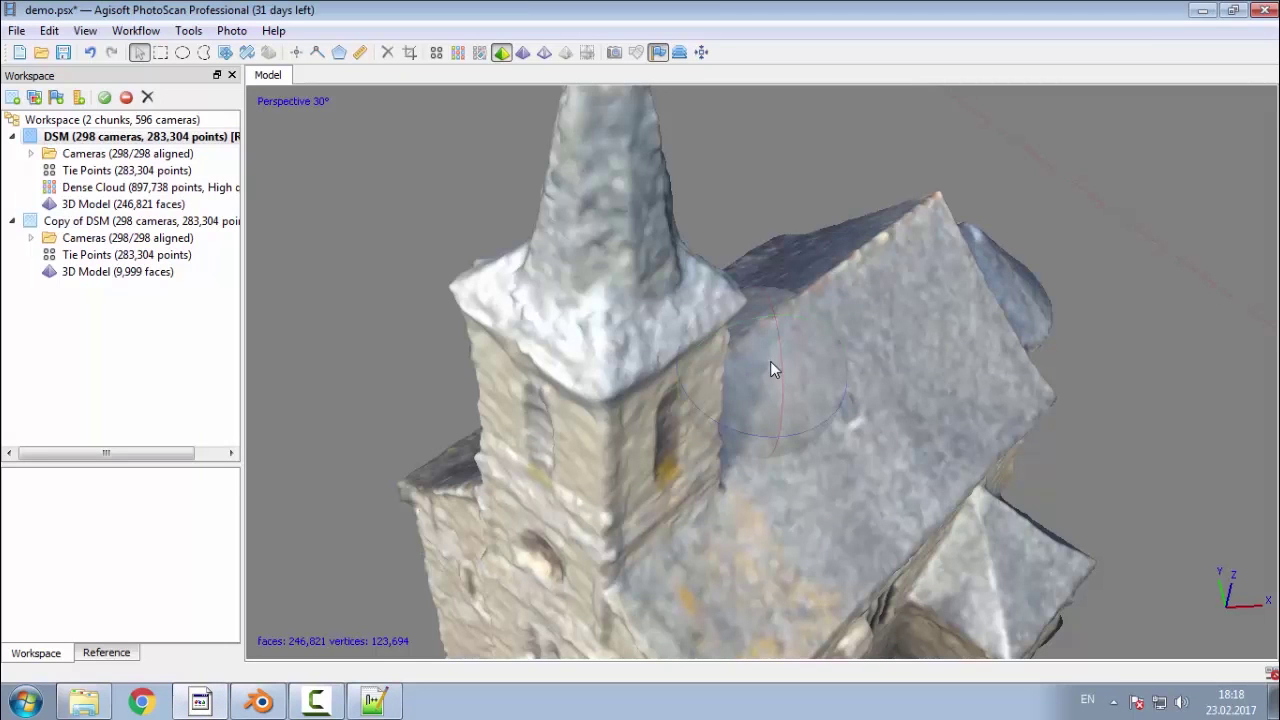
left_click_drag(770, 361, 745, 427)
middle_click_drag(781, 426, 890, 413)
key("5")
left_click_drag(891, 415, 766, 547)
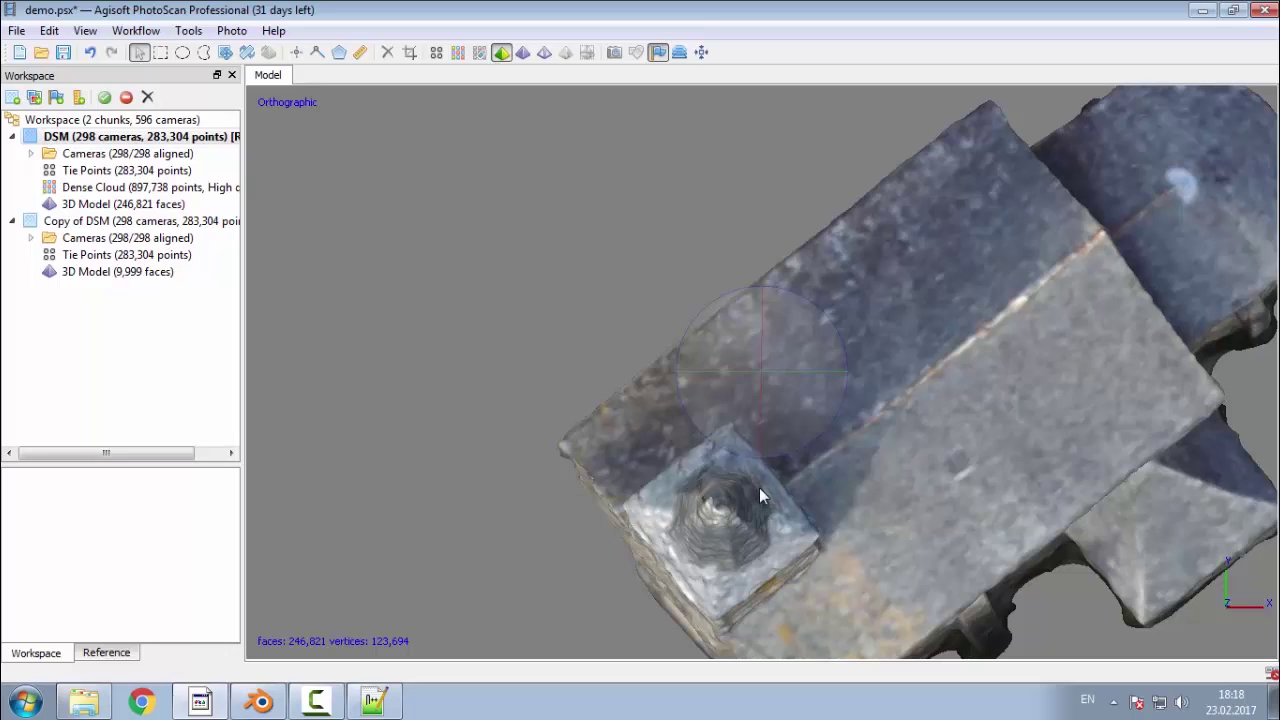
left_click(1205, 11)
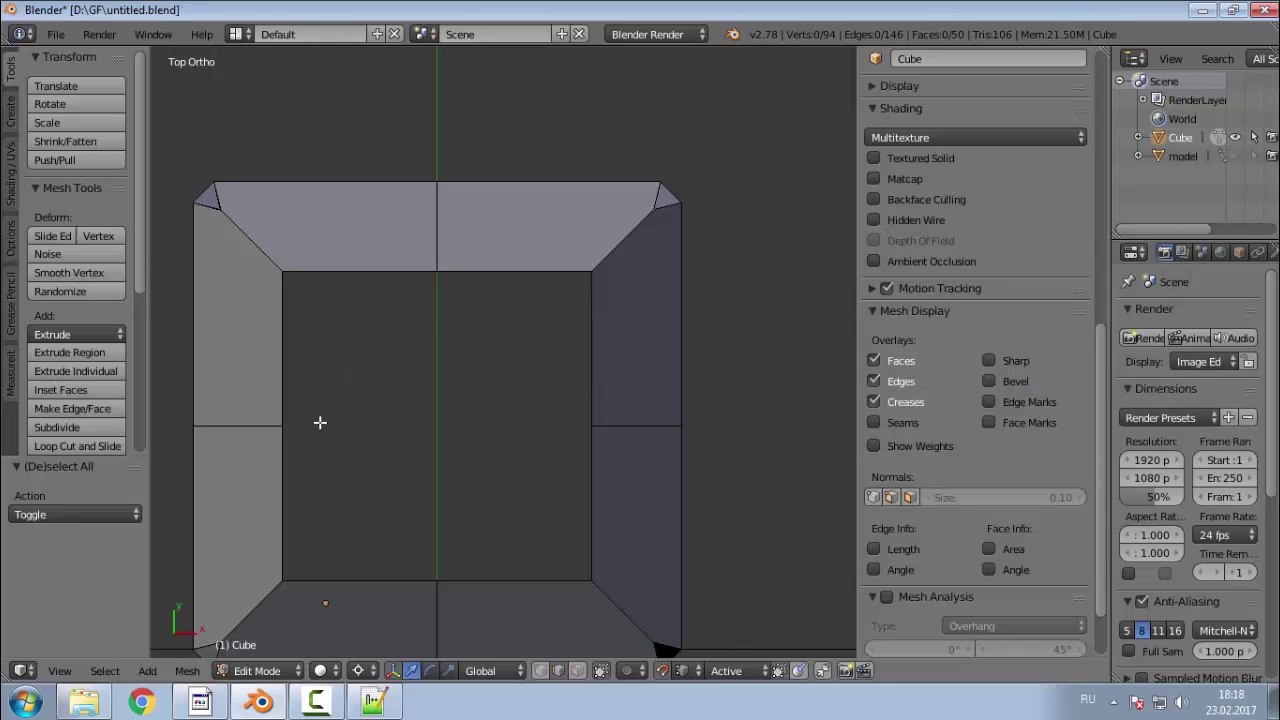
Step: Subdivide the eight edges around the roof ring's inner opening with one cut and clear the selection
right_click(283, 342)
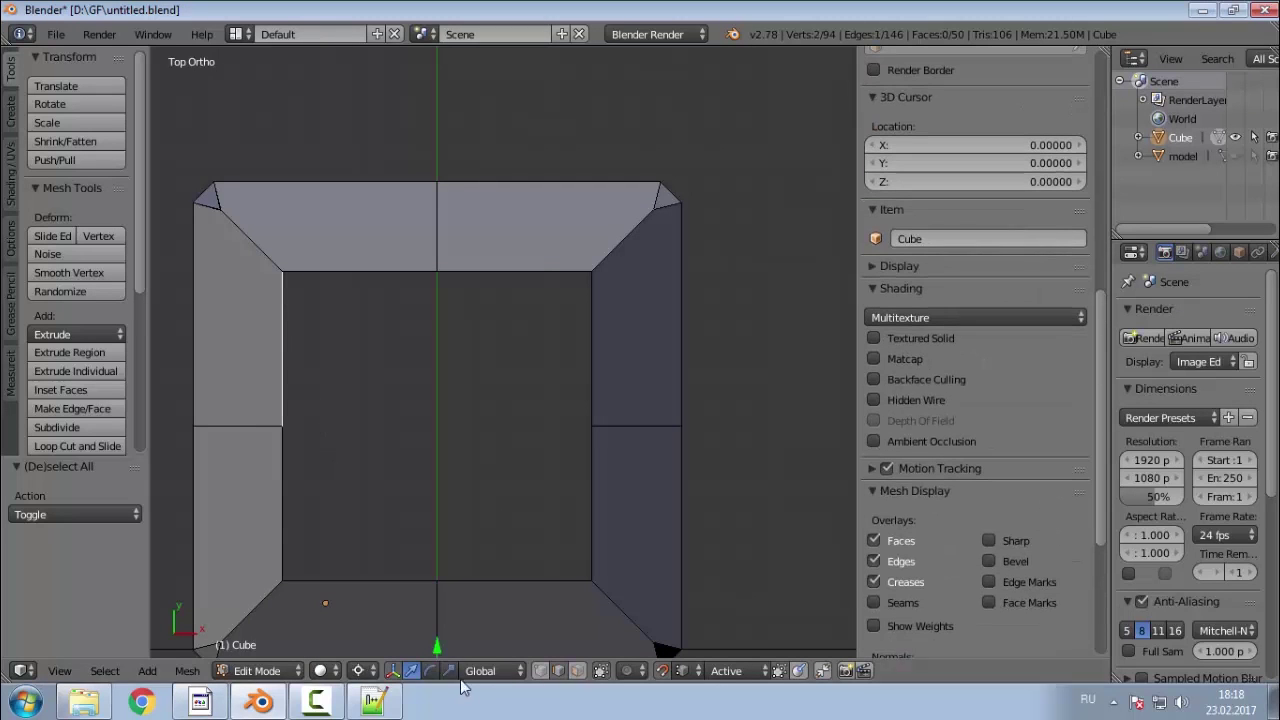
right_click(281, 522, "shift")
right_click(363, 581, "shift")
right_click(524, 581, "shift")
right_click(591, 476, "shift")
right_click(598, 397, "shift")
right_click(523, 277, "shift")
right_click(400, 297, "shift")
middle_click_drag(441, 422, 471, 314)
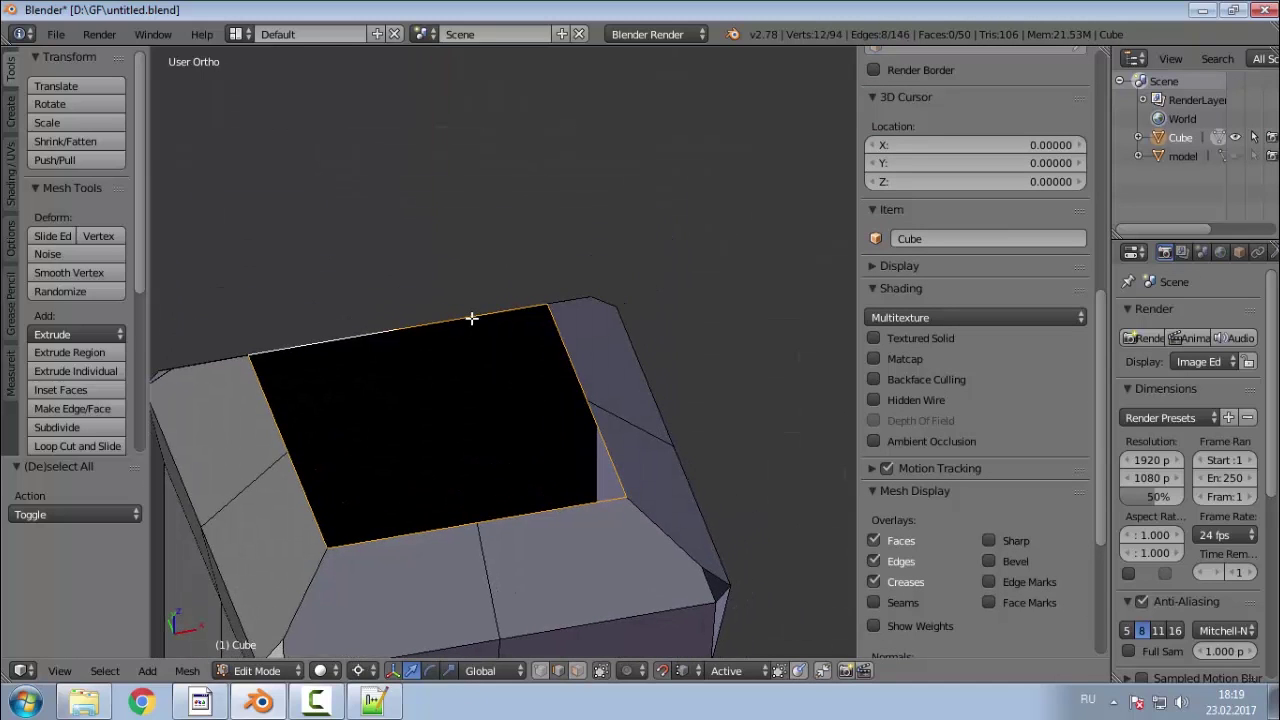
key("KP_1")
key("KP_7")
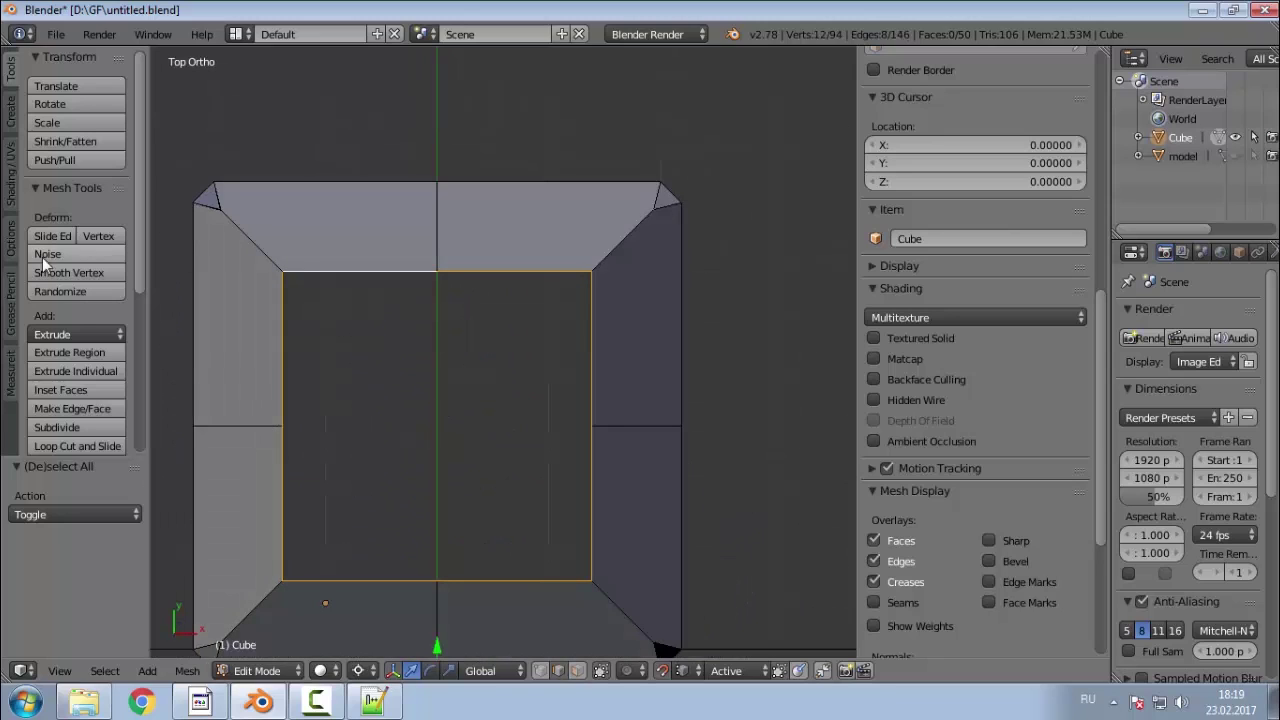
scroll(80, 370, "down", 2)
left_click(56, 390)
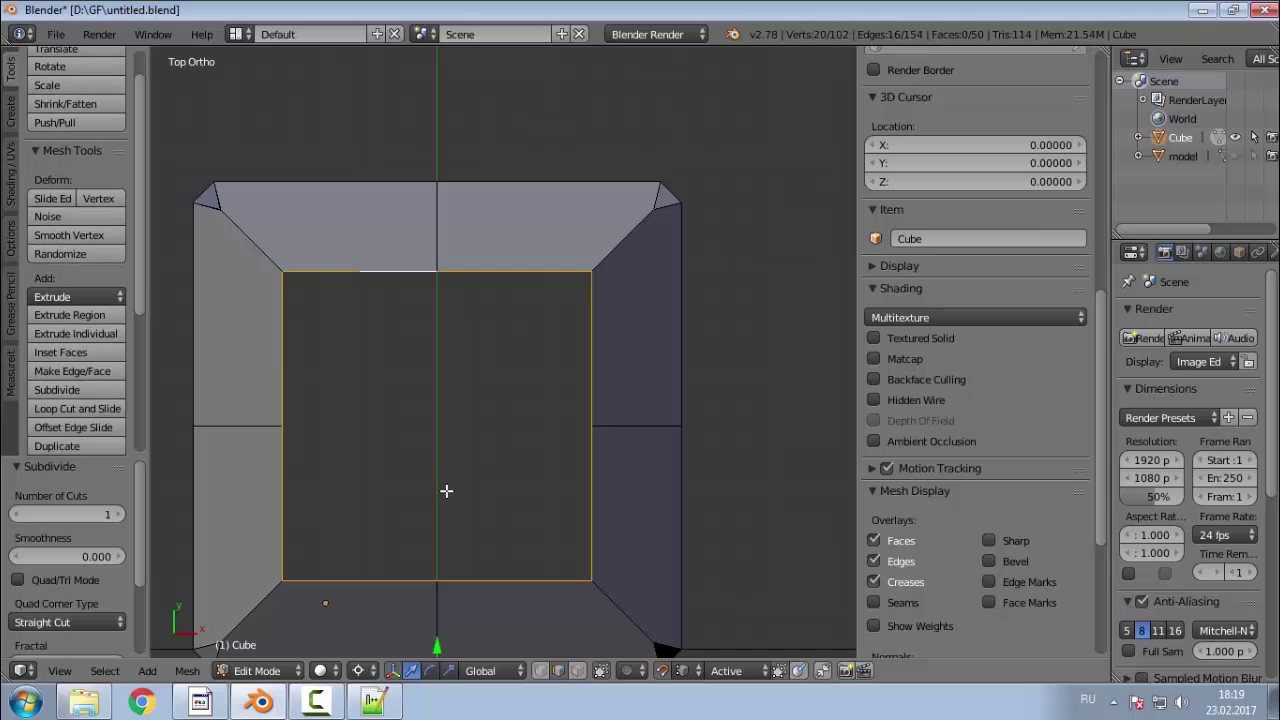
key("a")
Step: In vertex select mode, join the new subdivision vertices across each of the opening's four corners with a diagonal edge
right_click(375, 588)
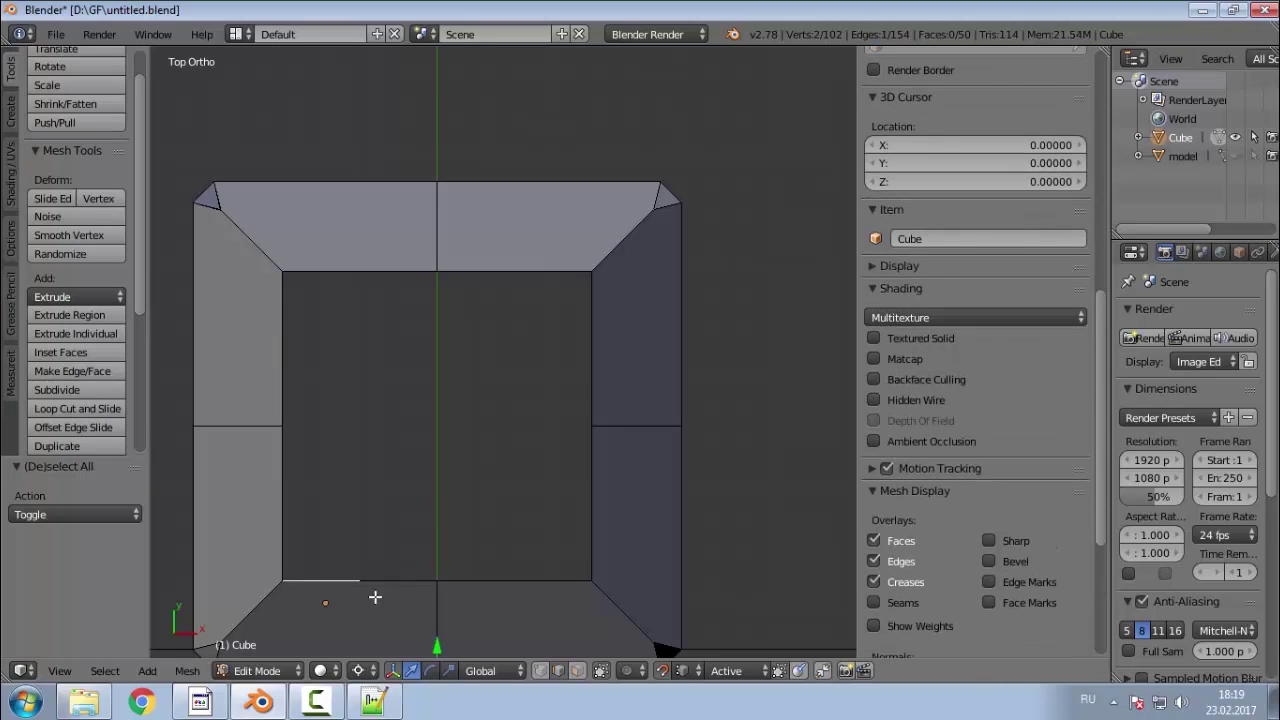
left_click(540, 670)
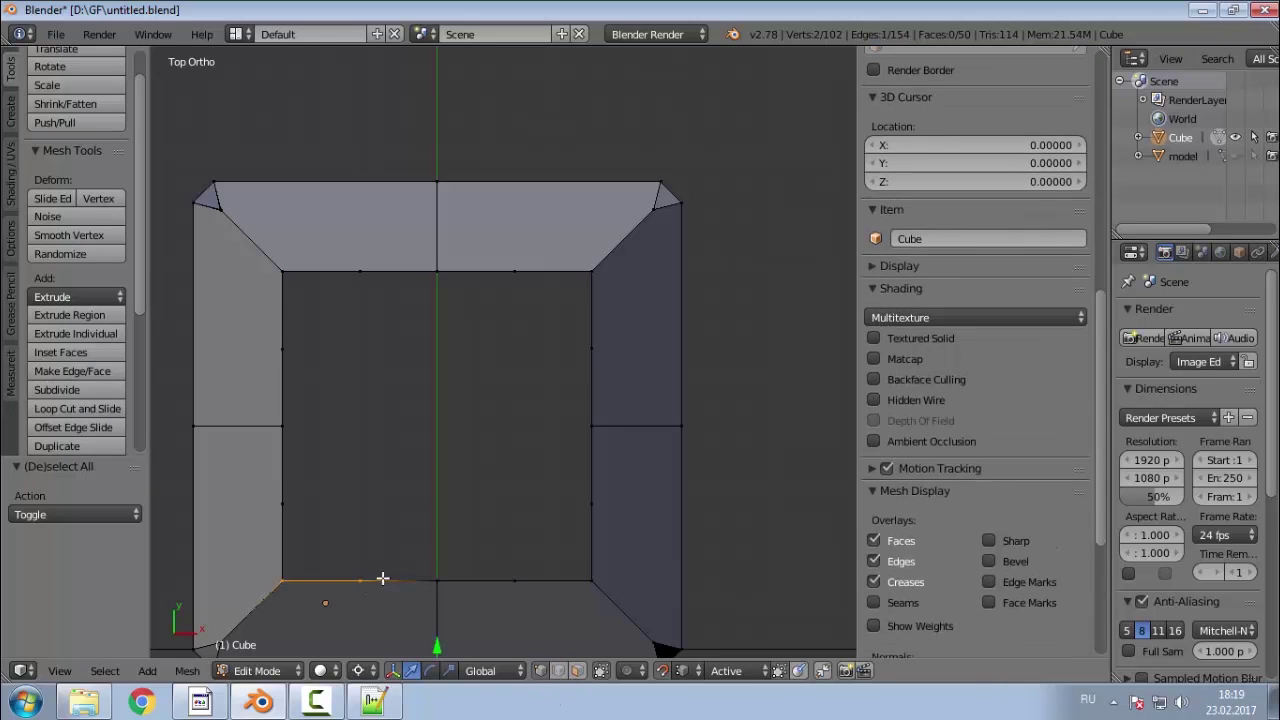
right_click(363, 581)
right_click(288, 506, "shift")
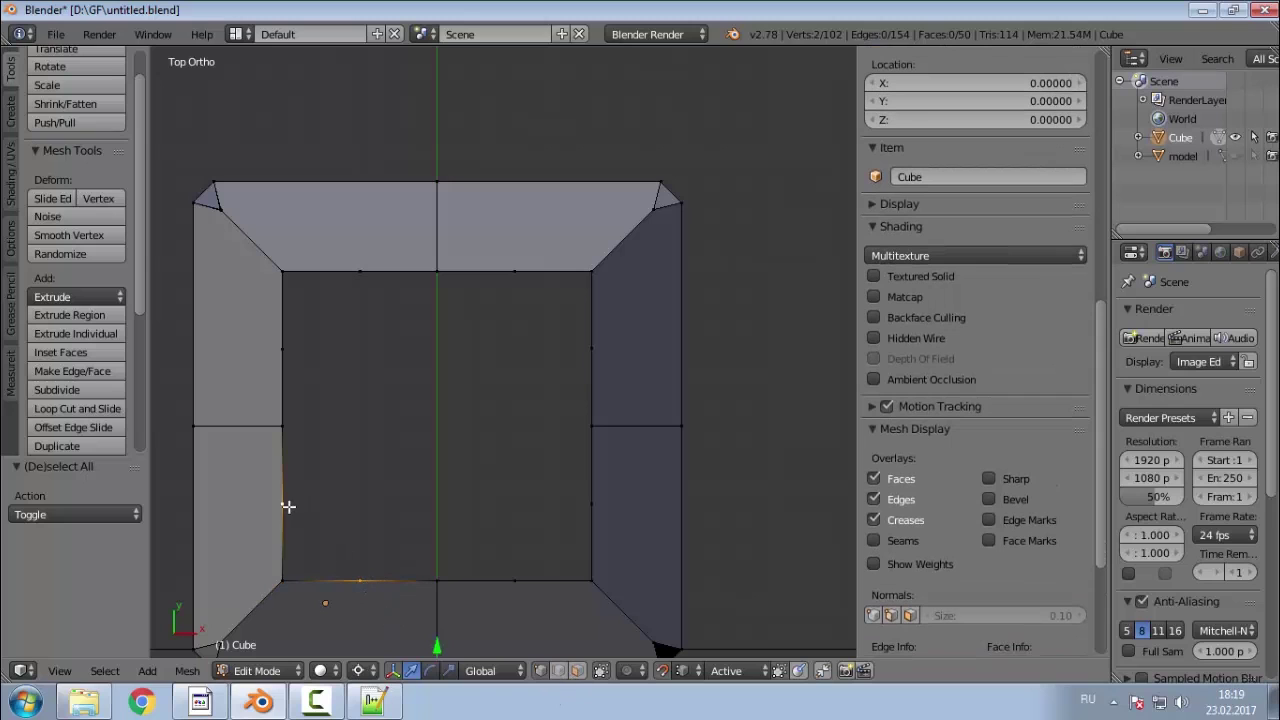
key("f")
right_click(282, 350)
right_click(352, 268, "shift")
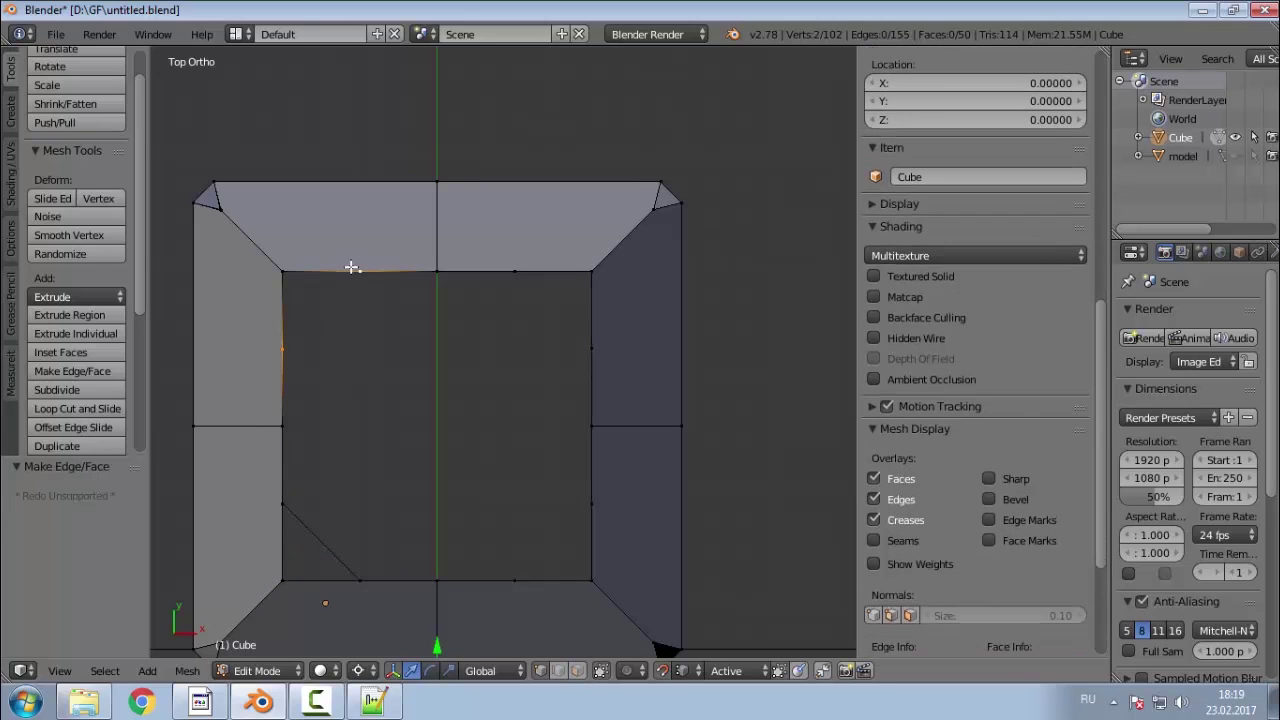
key("f")
right_click(525, 272)
right_click(588, 345, "shift")
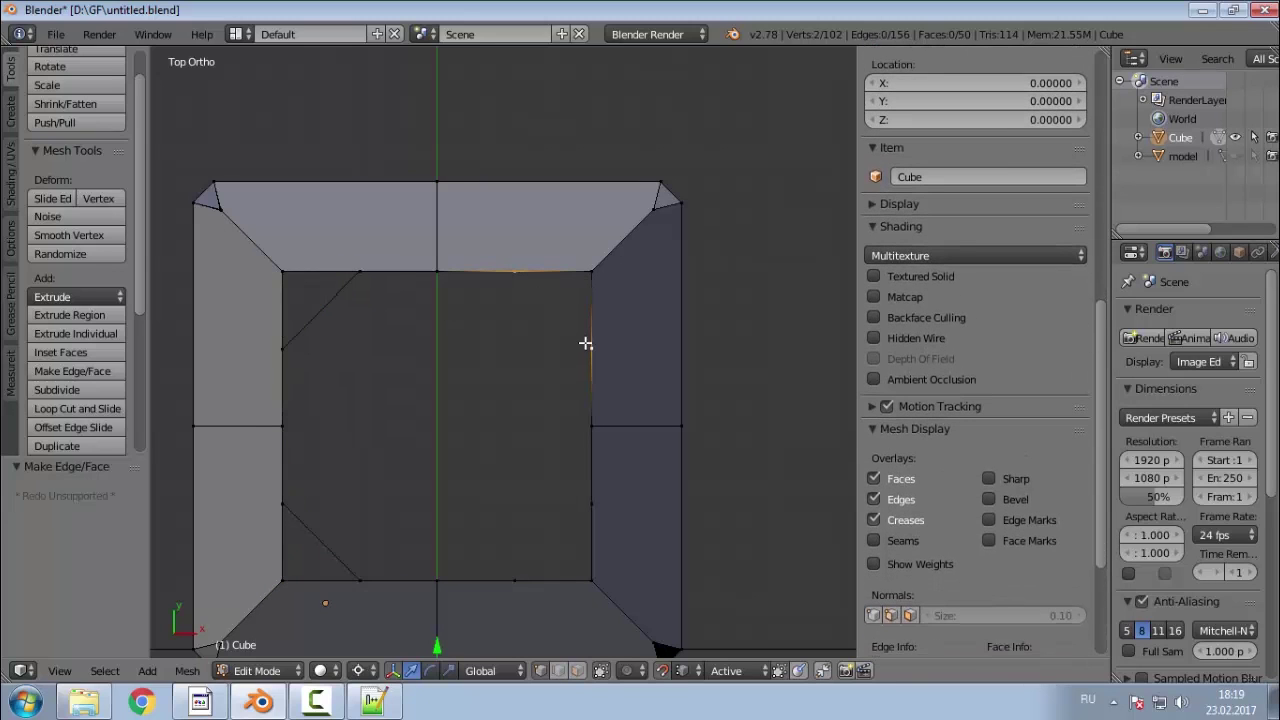
key("f")
right_click(590, 502)
right_click(510, 578, "shift")
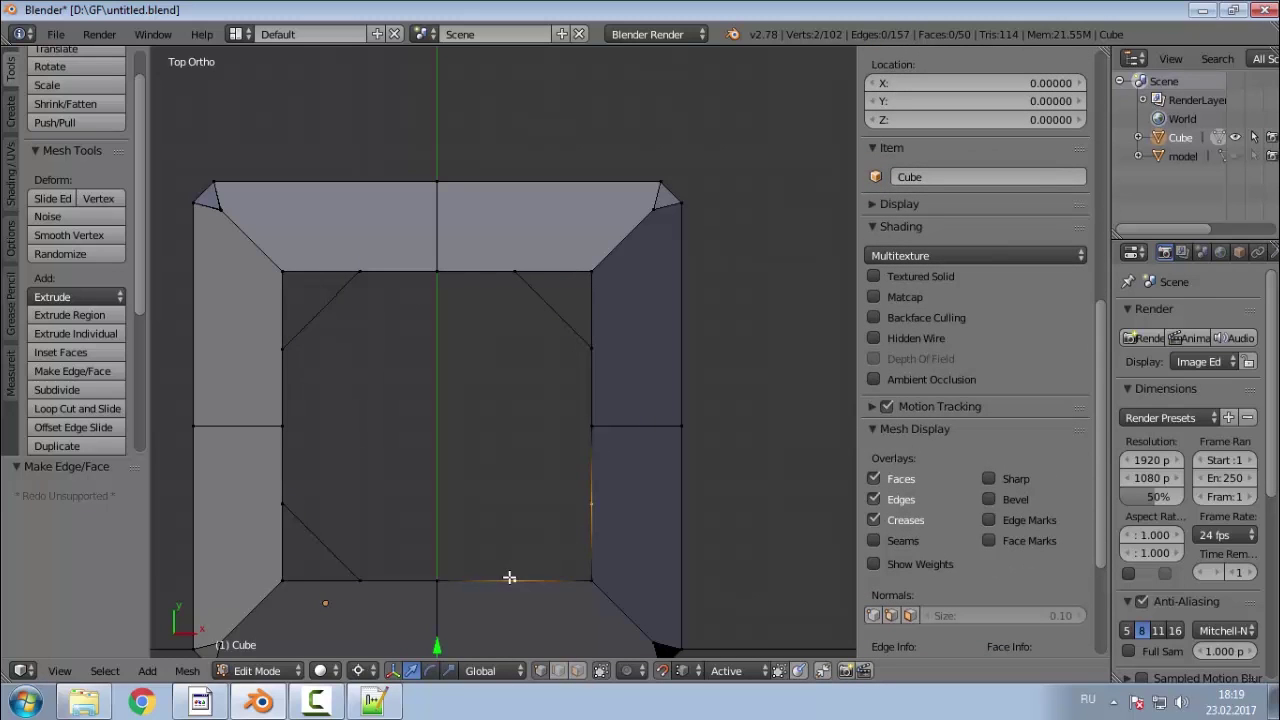
key("f")
middle_click_drag(491, 554, 586, 586)
right_click(589, 578, "shift")
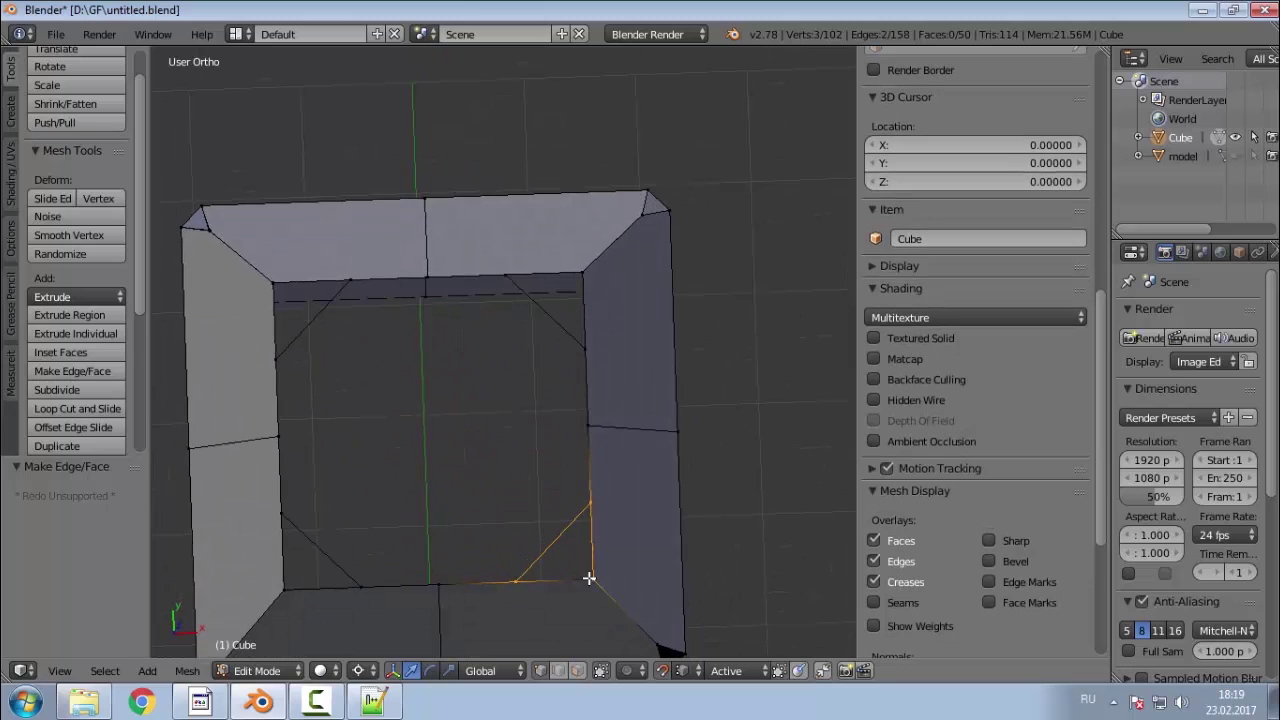
key("f")
key("ctrl+z")
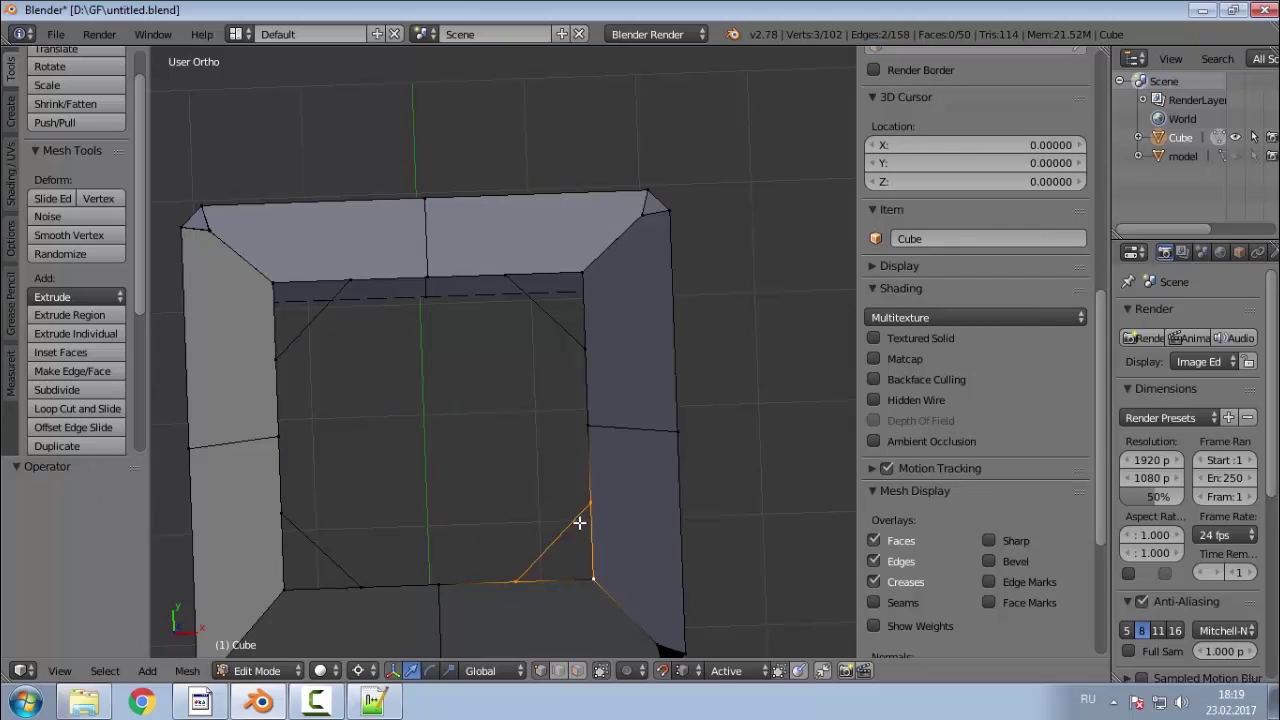
key("ctrl+z")
key("ctrl+z")
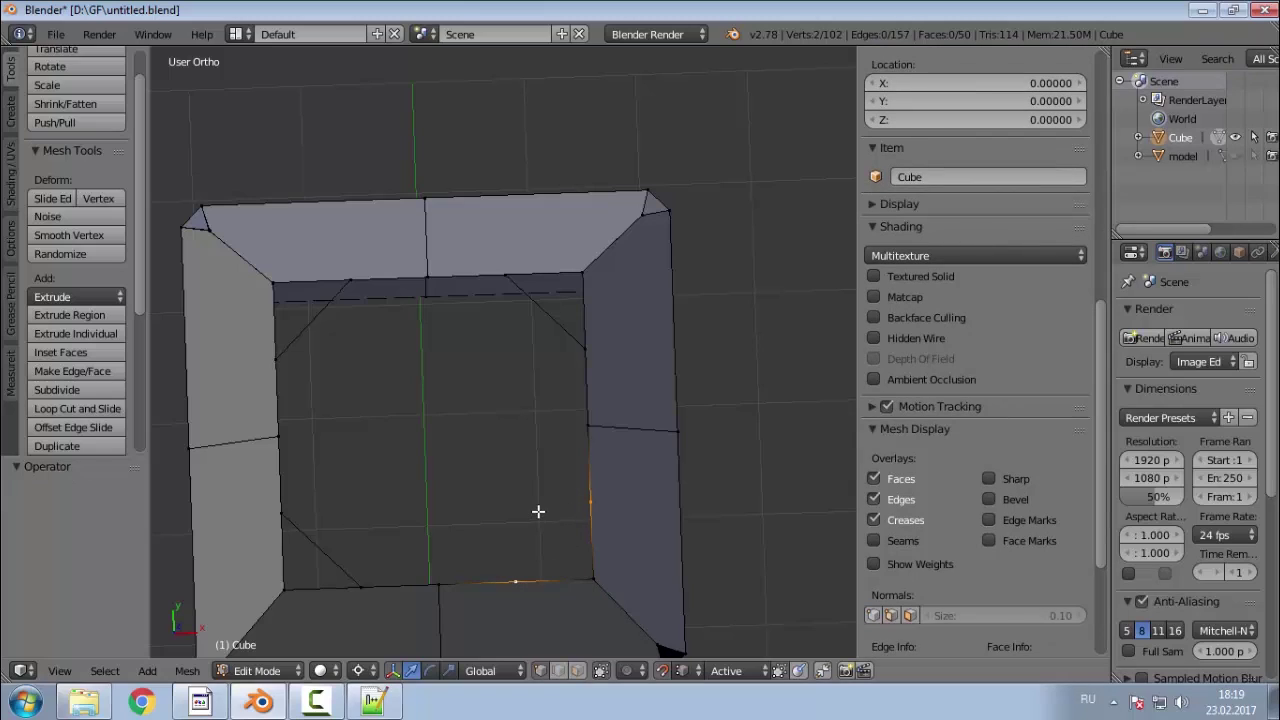
key("f")
Step: Fill the two front corners of the opening with triangular faces bounded by their diagonal edges
right_click(591, 582, "shift")
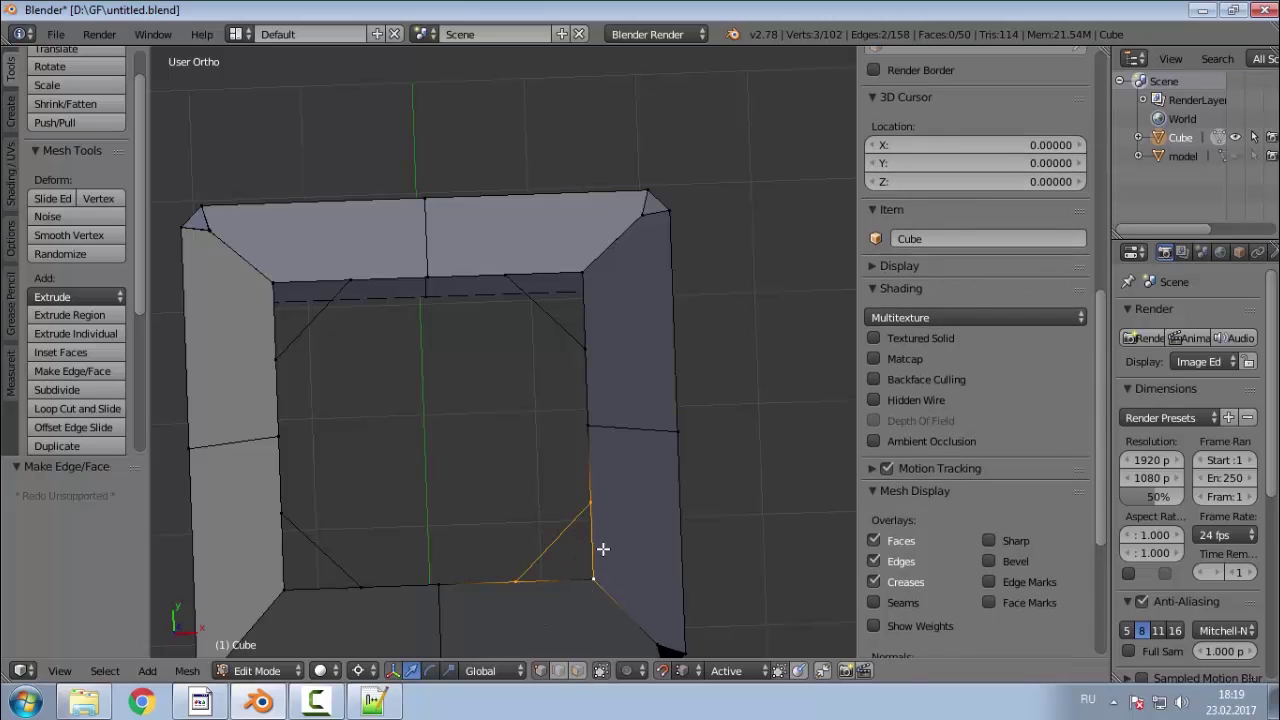
key("f")
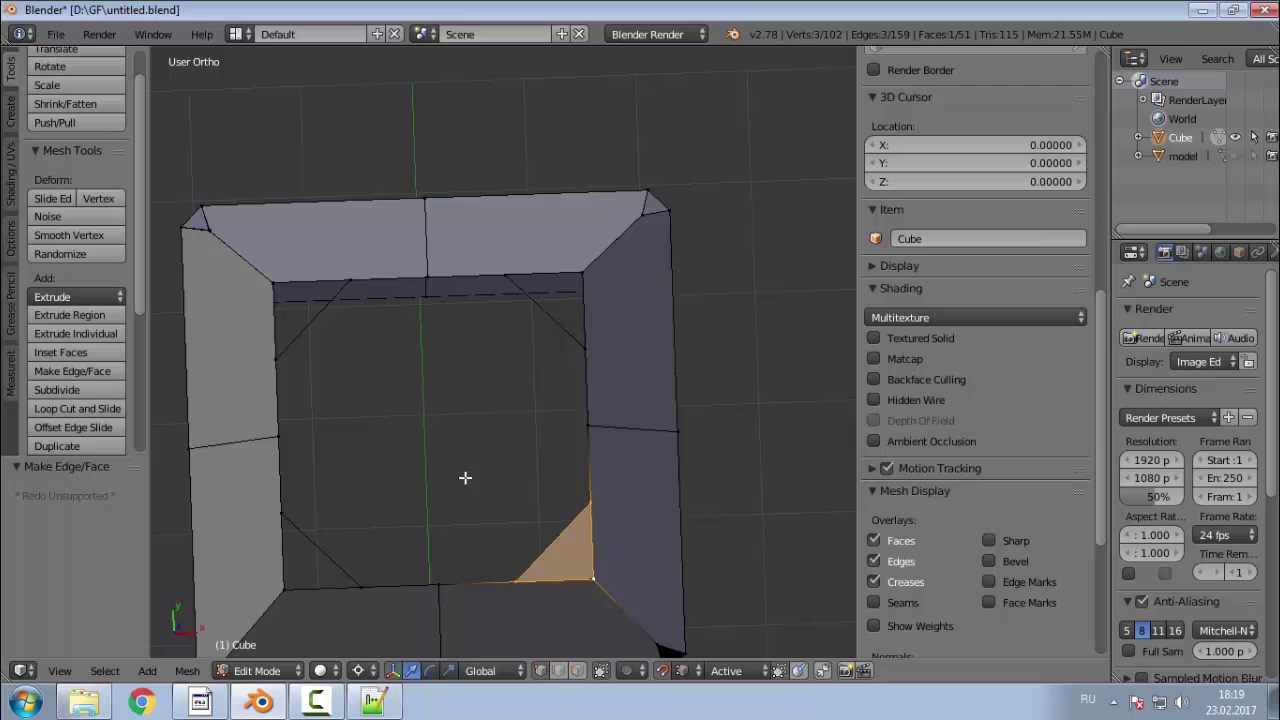
right_click(282, 512)
right_click(284, 590, "shift")
right_click(361, 587, "shift")
key("f")
Step: Fill the opening's two back corners with triangular faces, leaving an octagonal hole
right_click(277, 358)
right_click(274, 283, "shift")
right_click(350, 280, "shift")
key("f")
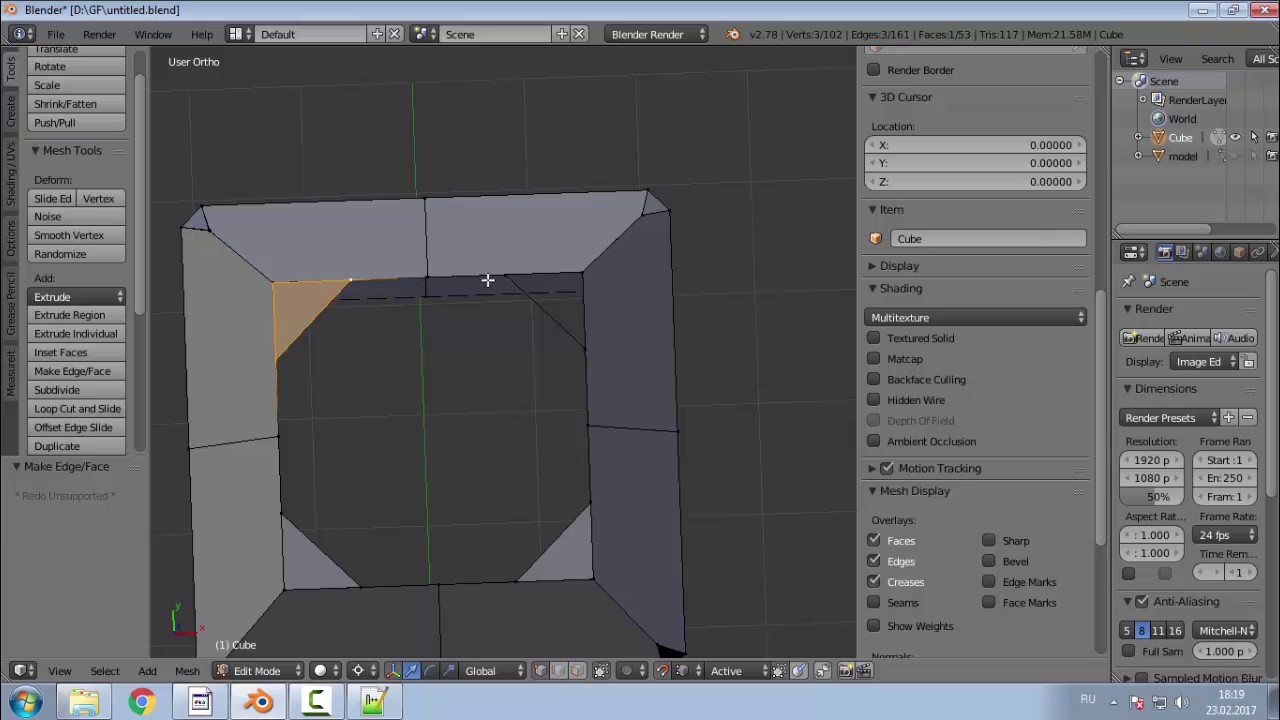
right_click(505, 275)
right_click(583, 273, "shift")
right_click(586, 341, "shift")
key("f")
Step: Join the midpoints of the octagonal opening's opposite sides with two crossing edges and select both edges
middle_click_drag(586, 341, 546, 497)
middle_click_drag(457, 480, 454, 545)
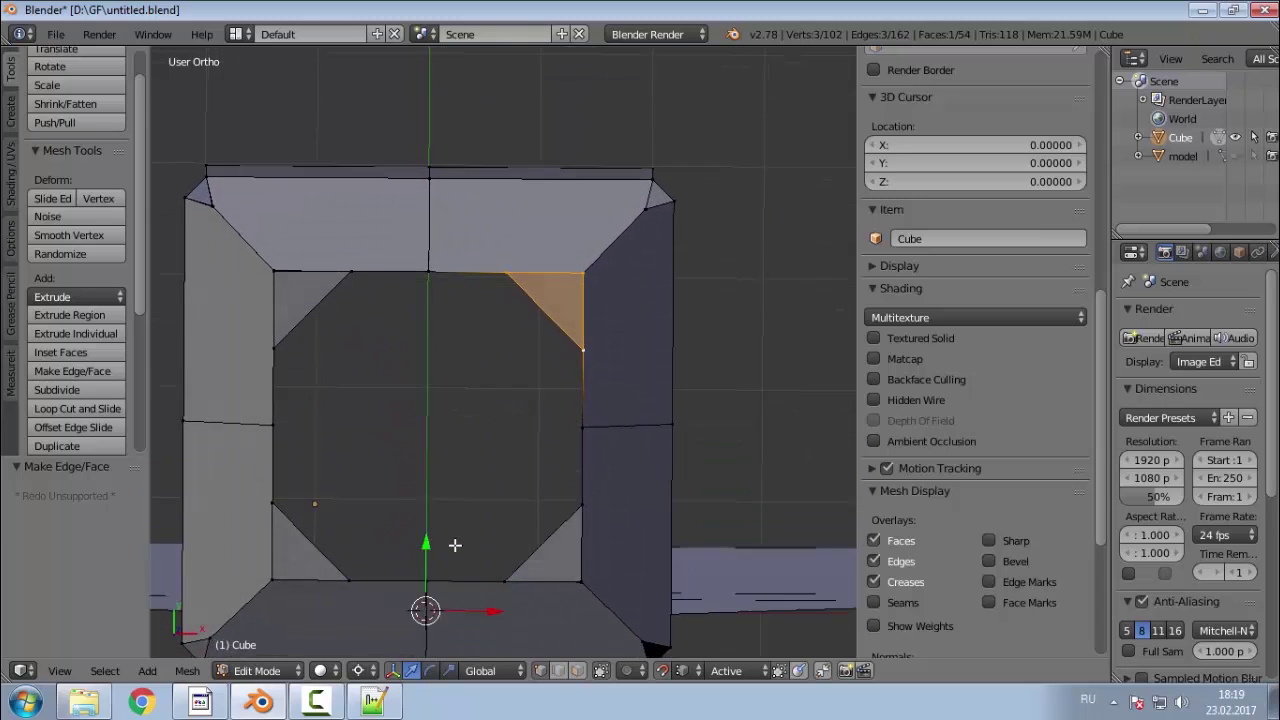
scroll(455, 545, "down", 4)
scroll(414, 528, "up", 3)
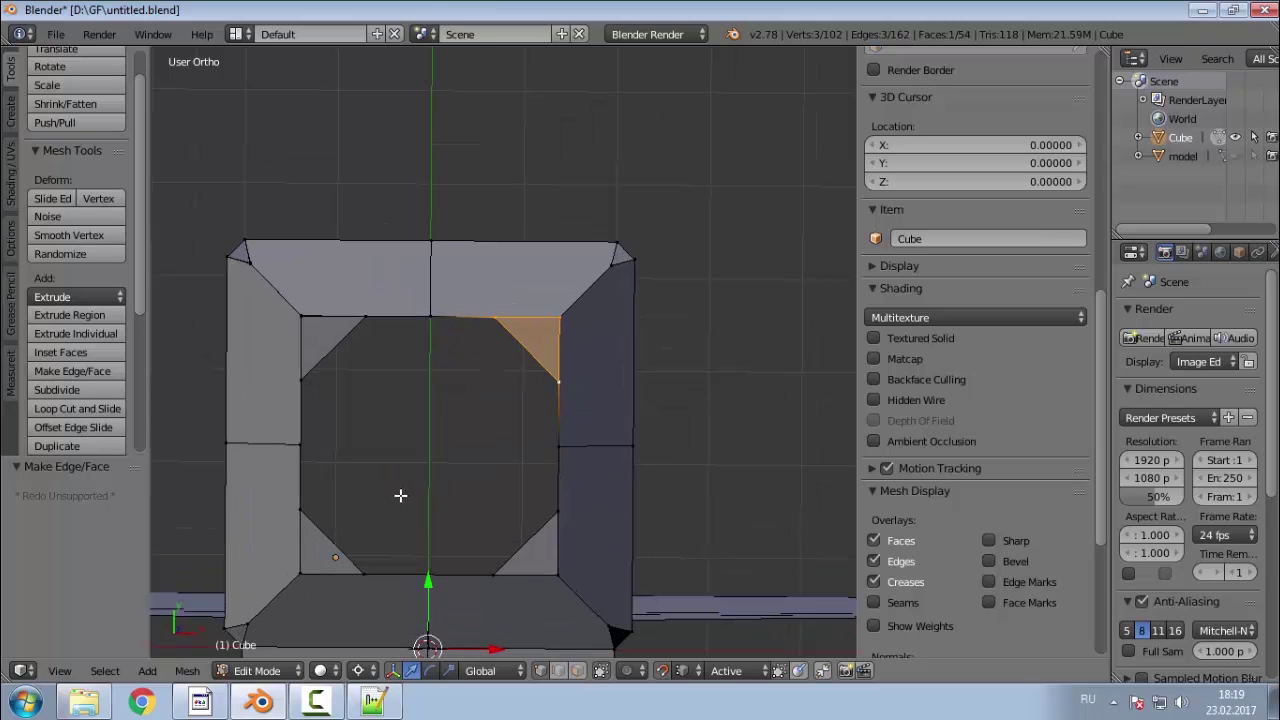
key("KP_7")
right_click(337, 445)
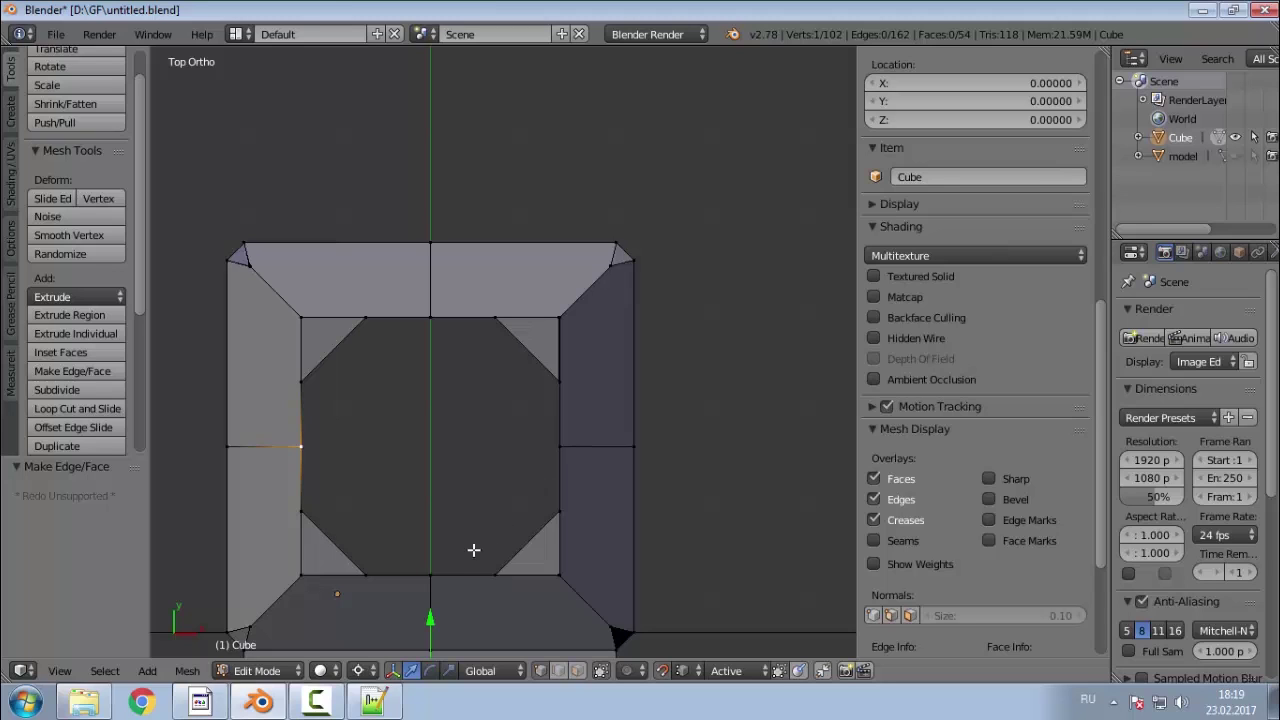
right_click(435, 568)
right_click(432, 323, "shift")
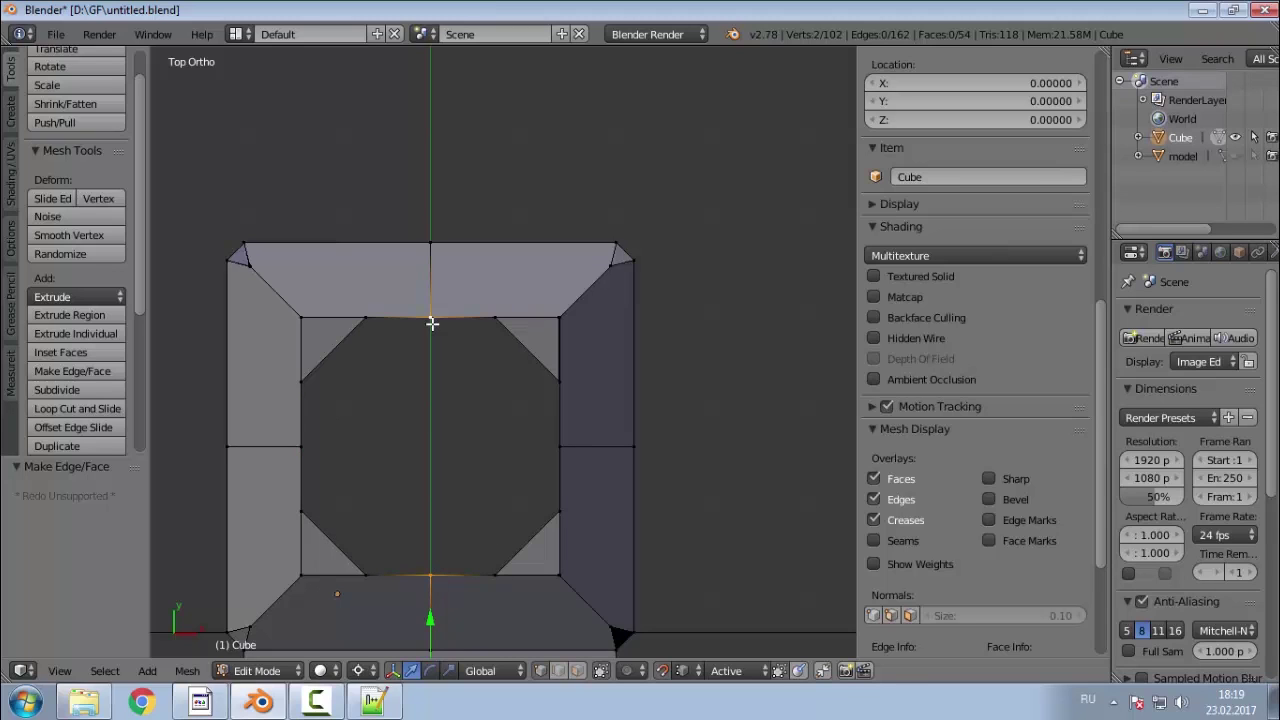
key("f")
right_click(303, 447)
right_click(573, 451, "shift")
key("f")
middle_click_drag(425, 490, 489, 583)
right_click(452, 466, "shift")
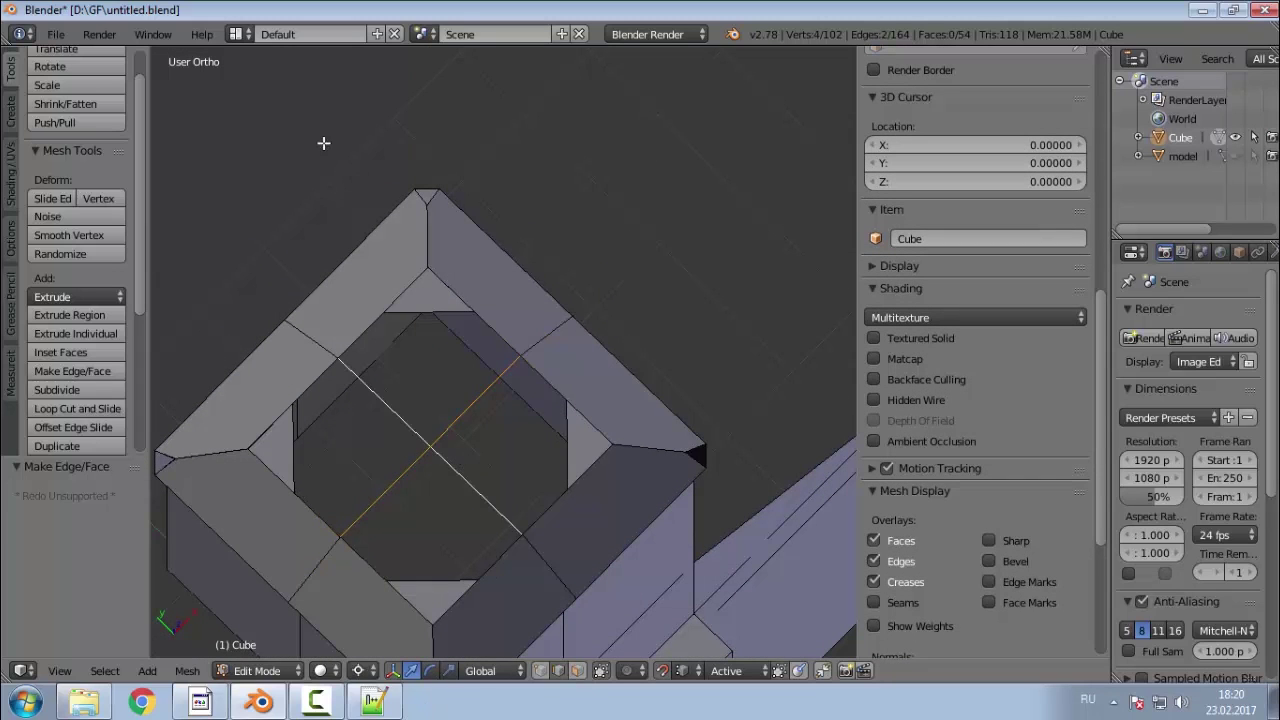
Step: Look up the tinyCAD Mesh tools add-on in the user preferences, searching for "cad" and "tin"
left_click(147, 38)
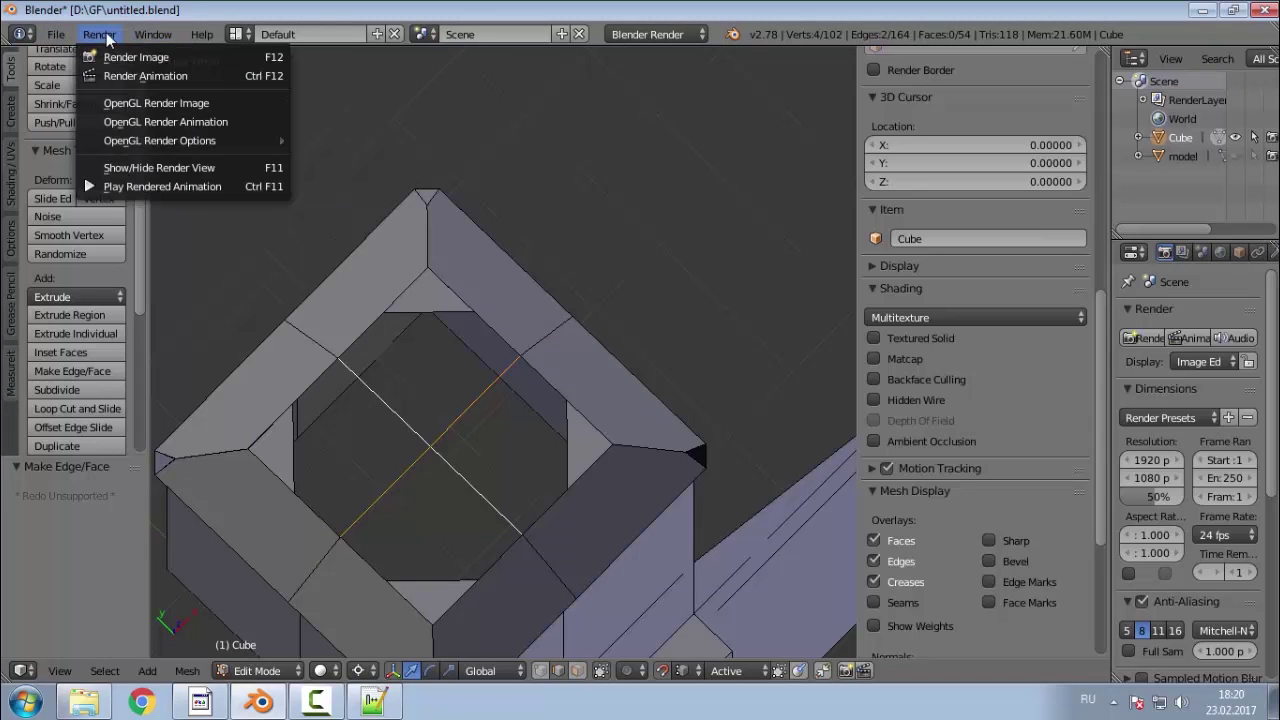
mouse_move(73, 38)
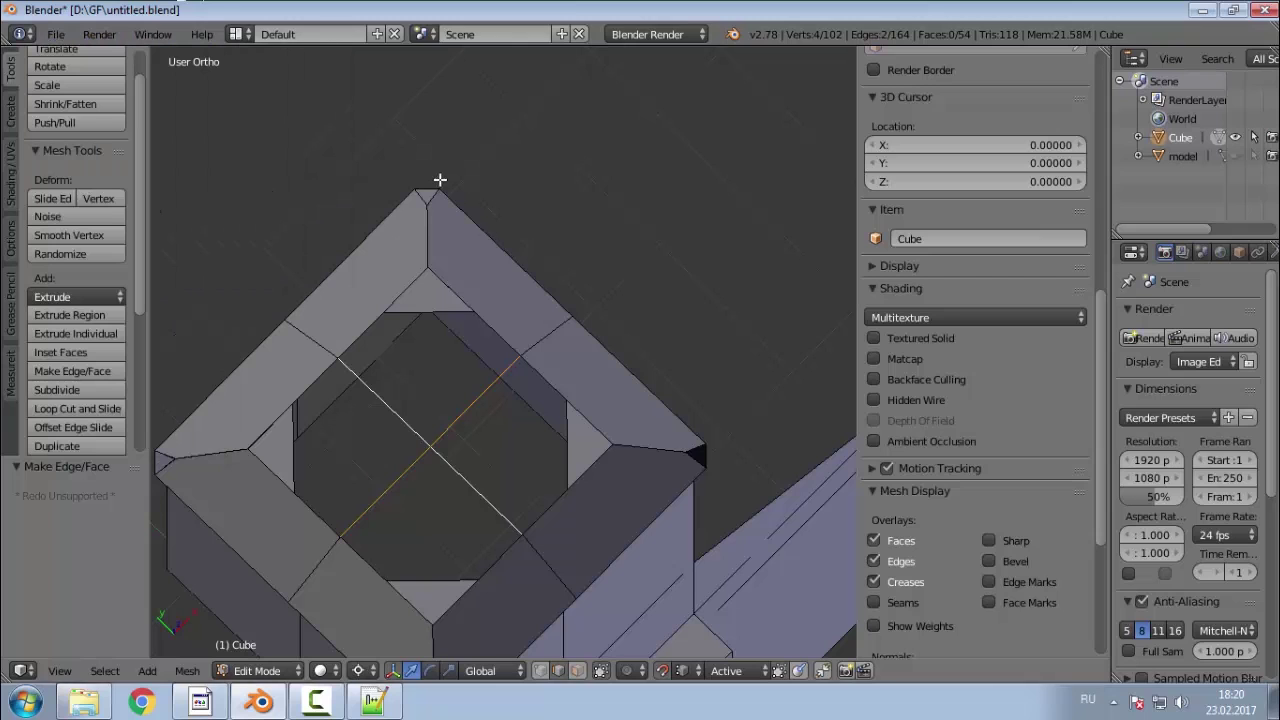
key("ctrl+alt+u")
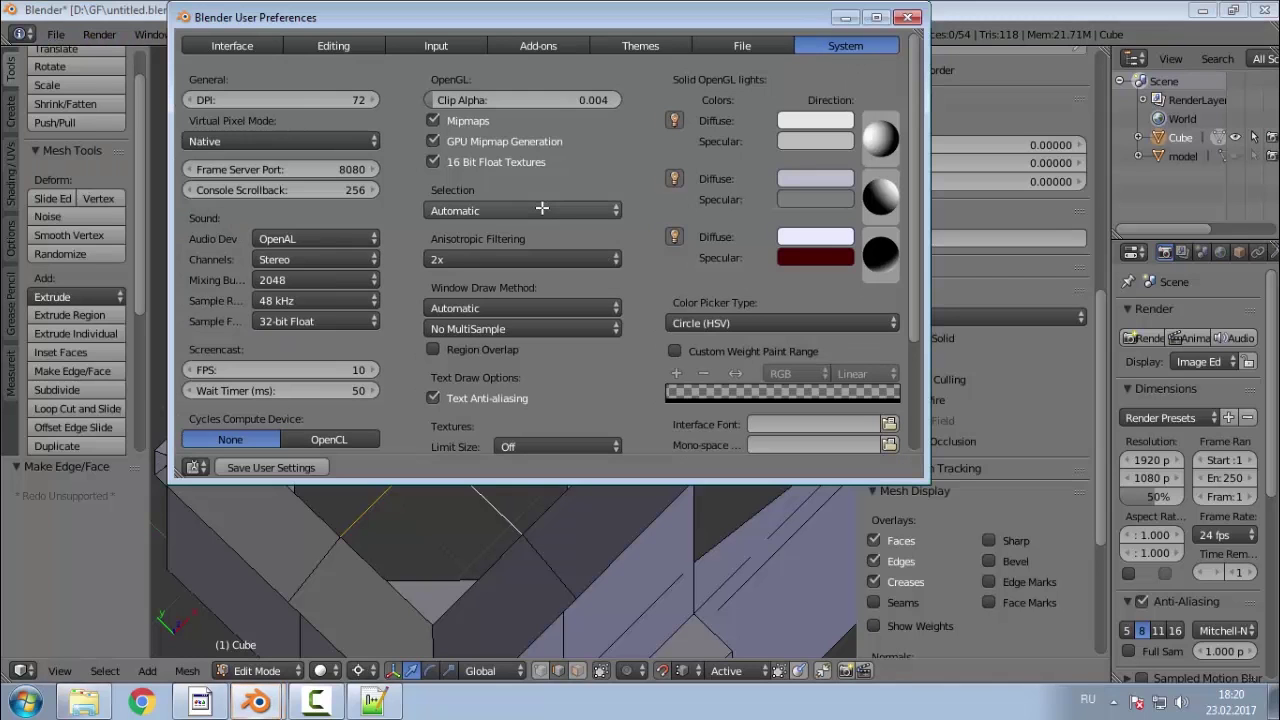
left_click(545, 47)
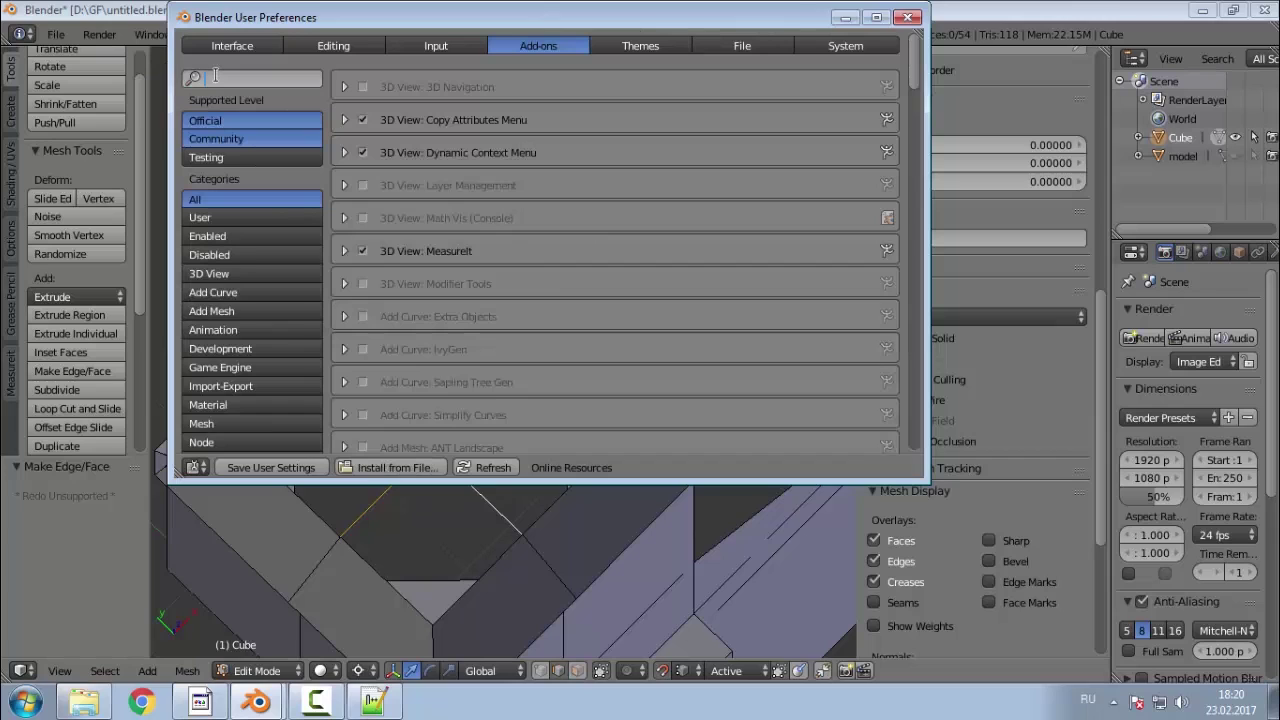
type("сфв")
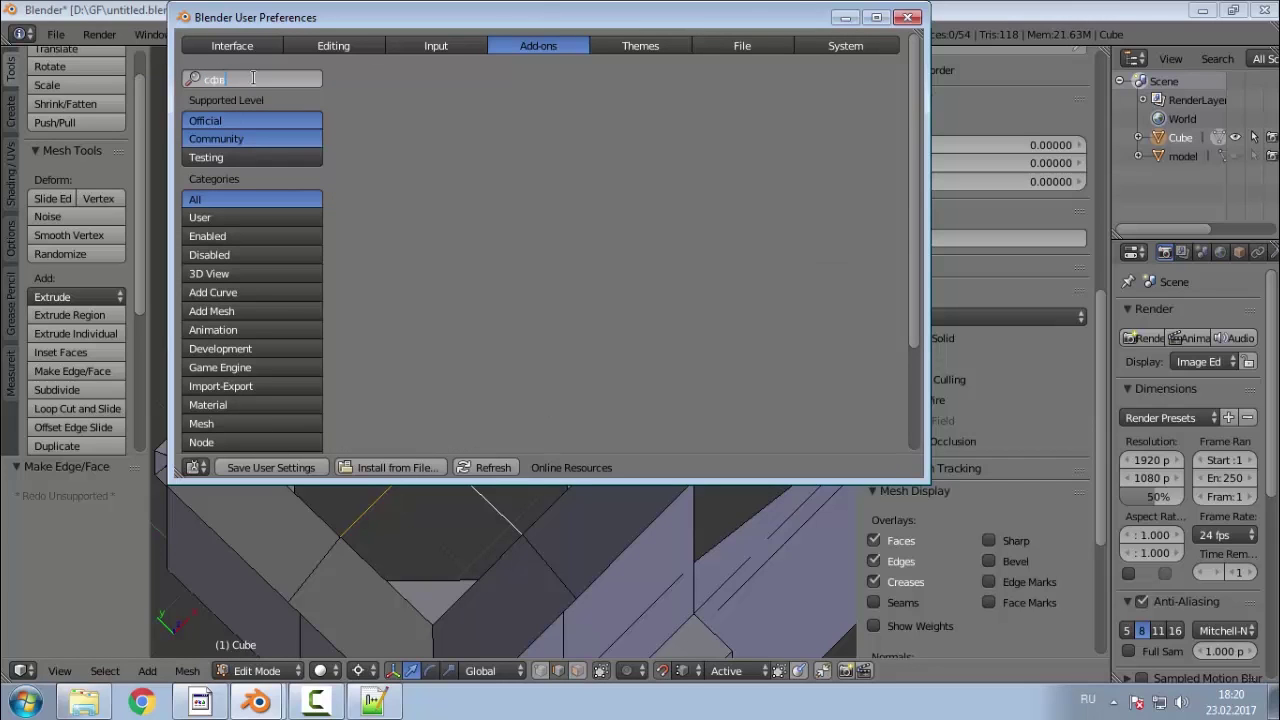
key("BackSpace")
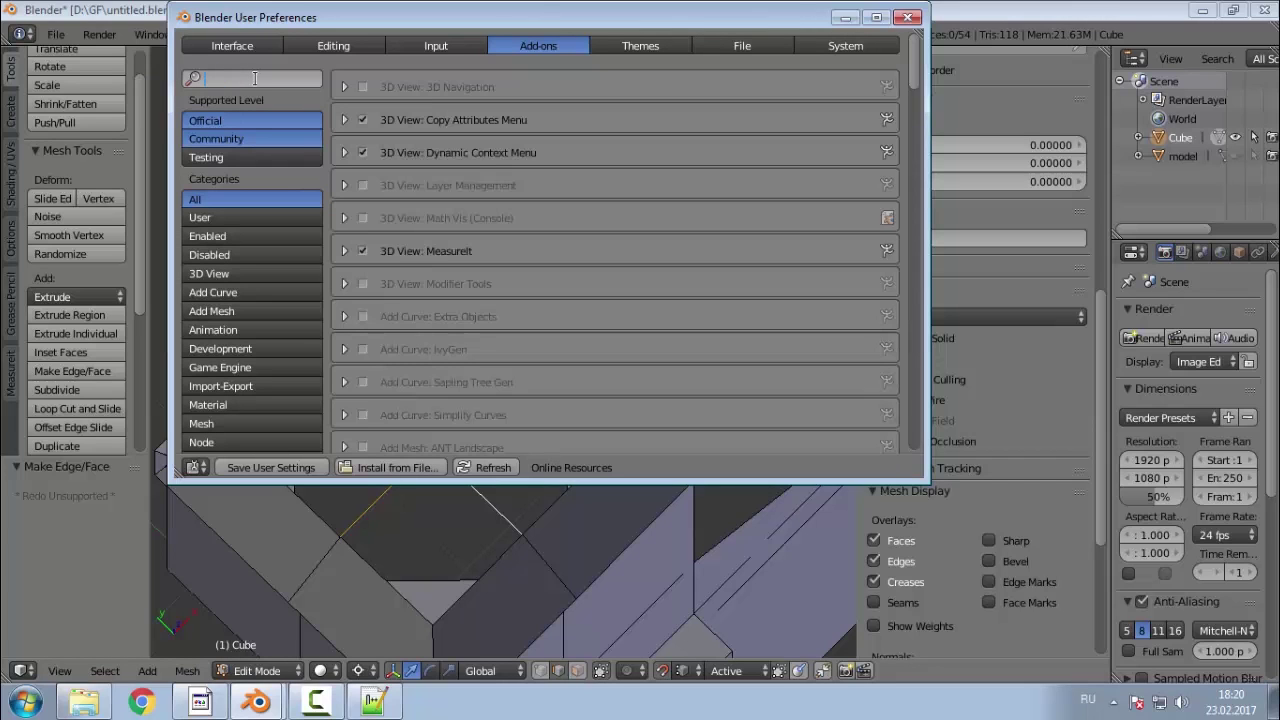
type("сфв")
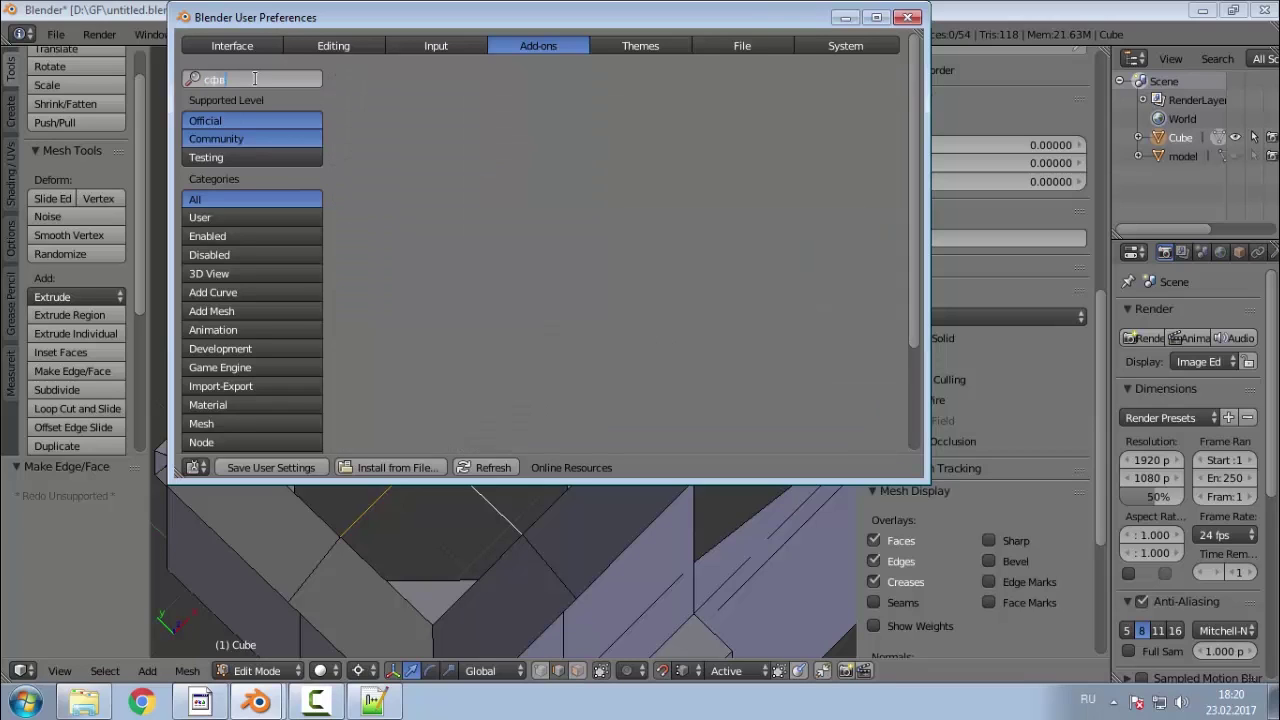
key("BackSpace")
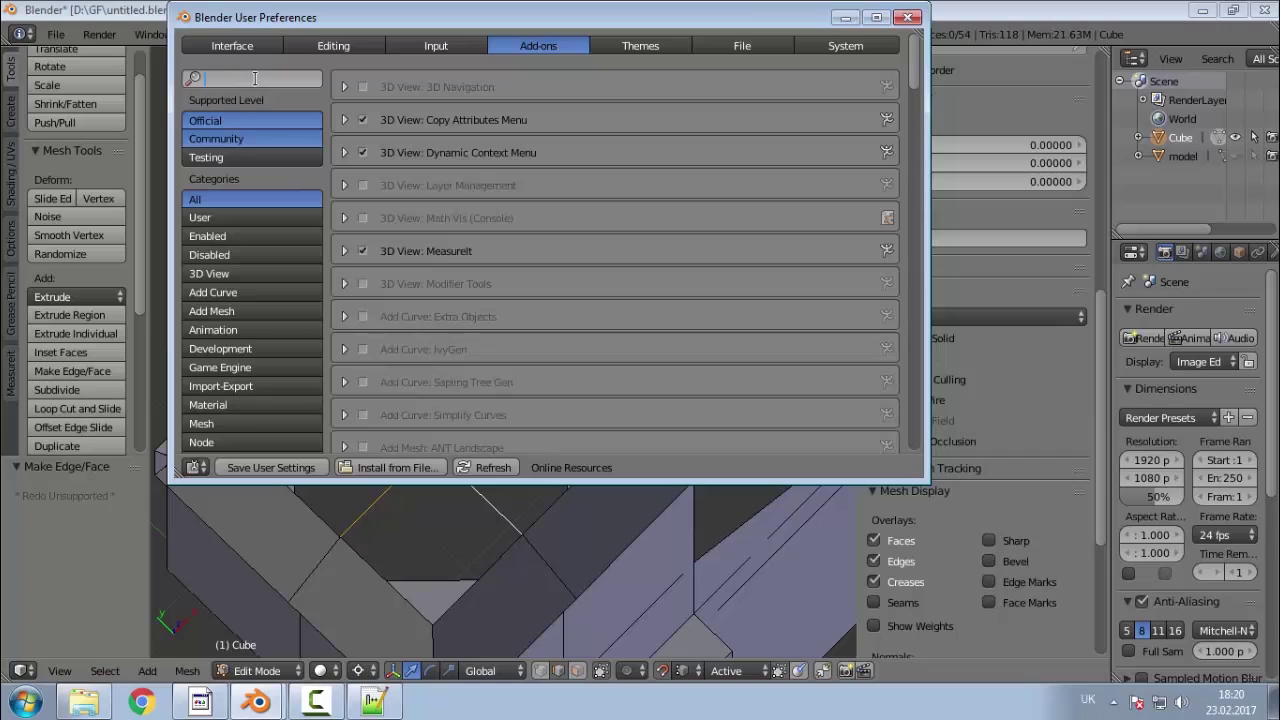
type("cad")
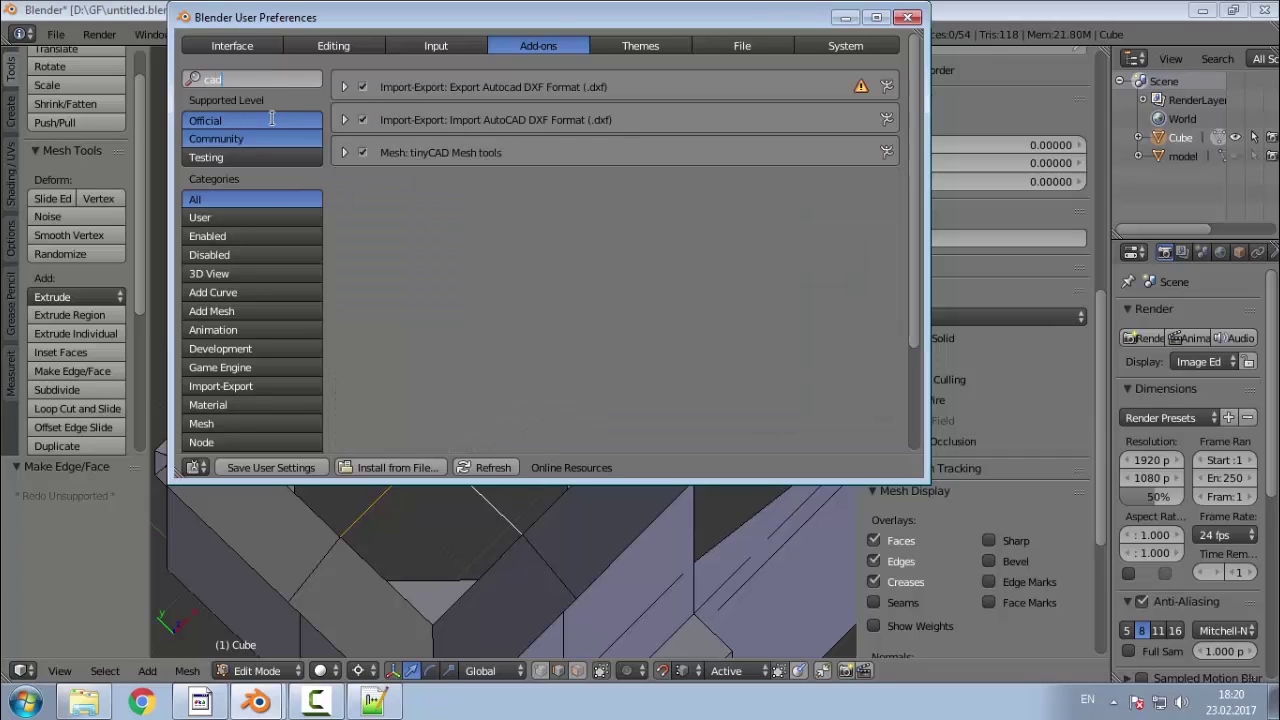
key("BackSpace")
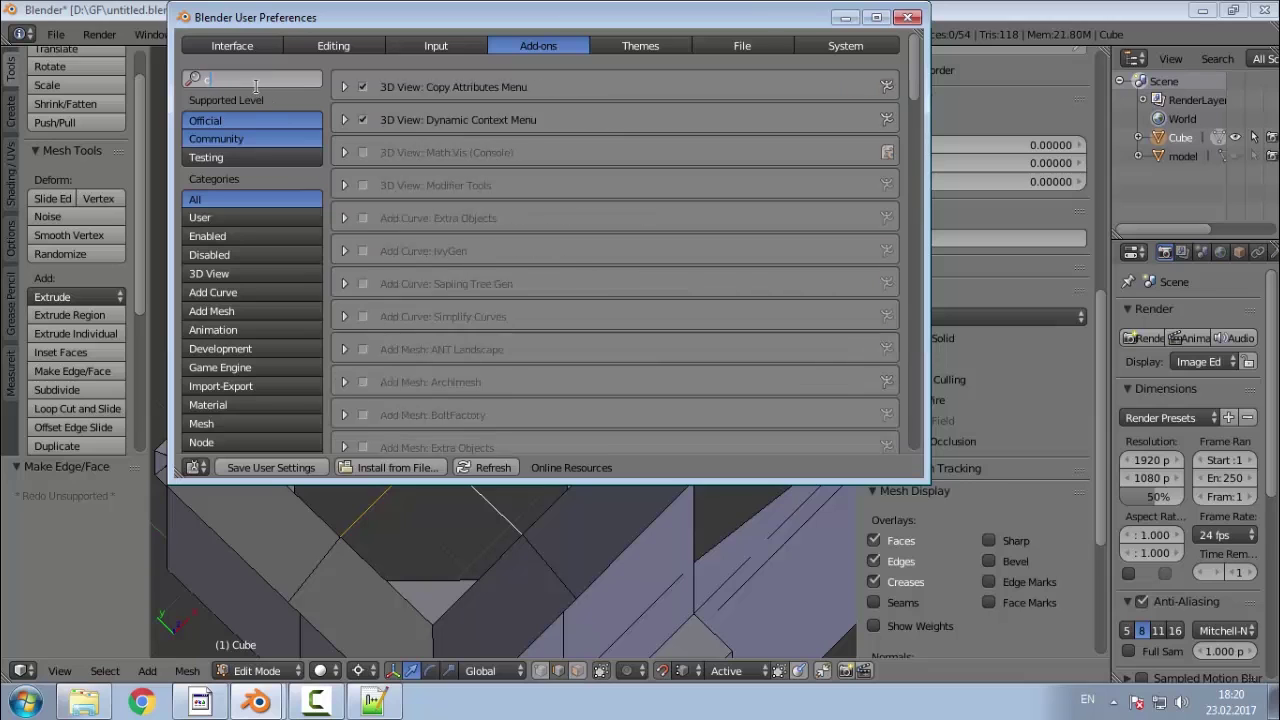
type("tin")
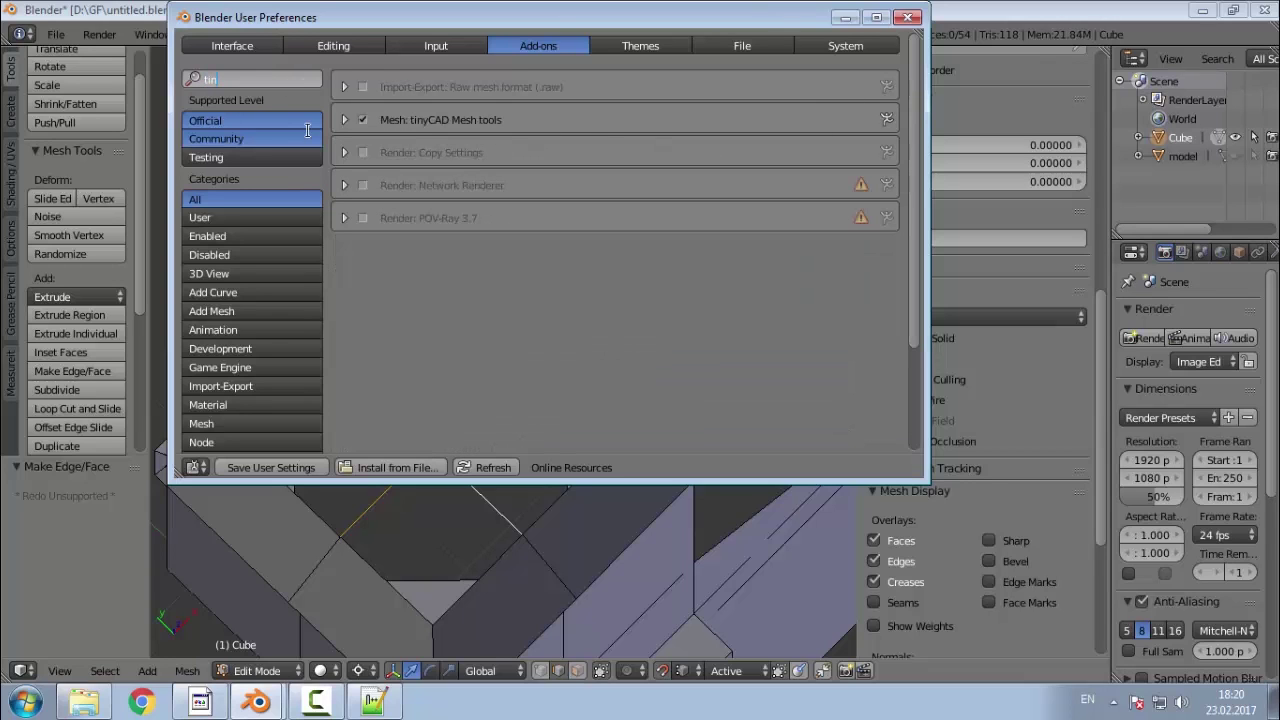
left_click(907, 17)
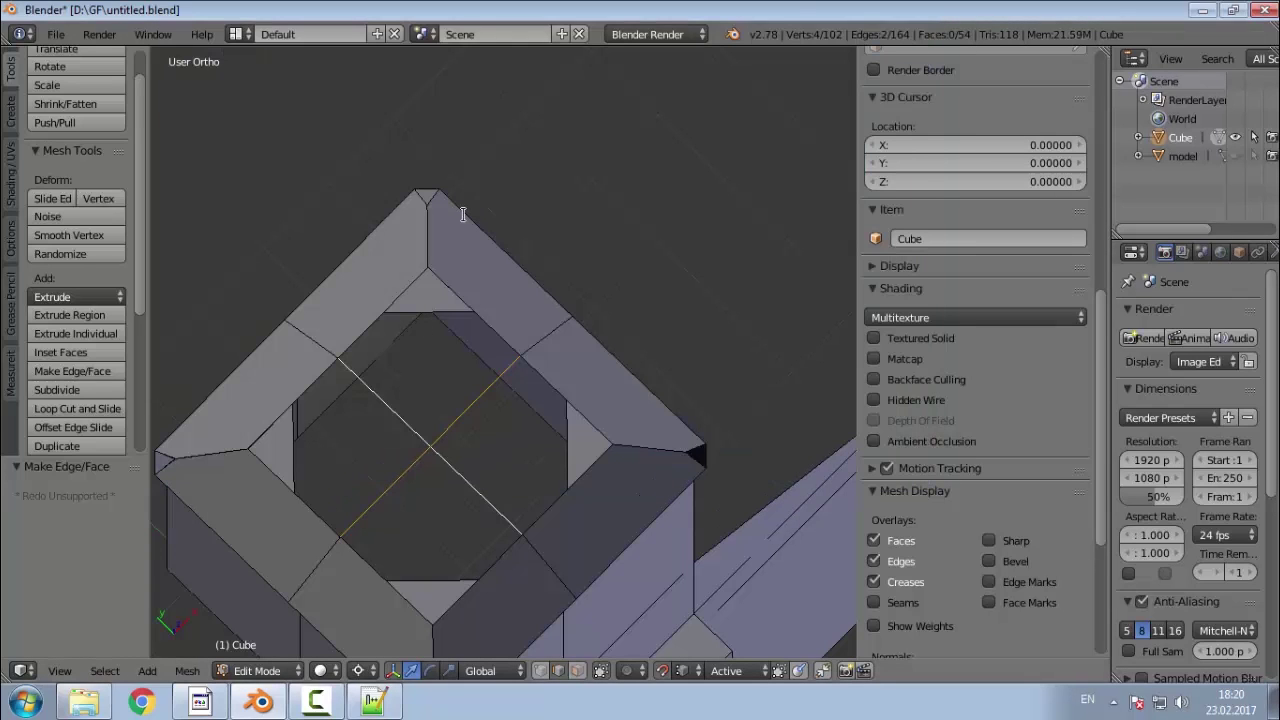
Step: Intersect the two selected crossing edges with TinyCAD's XALL and check the resulting edge segments by selecting them
key("w")
mouse_move(466, 180)
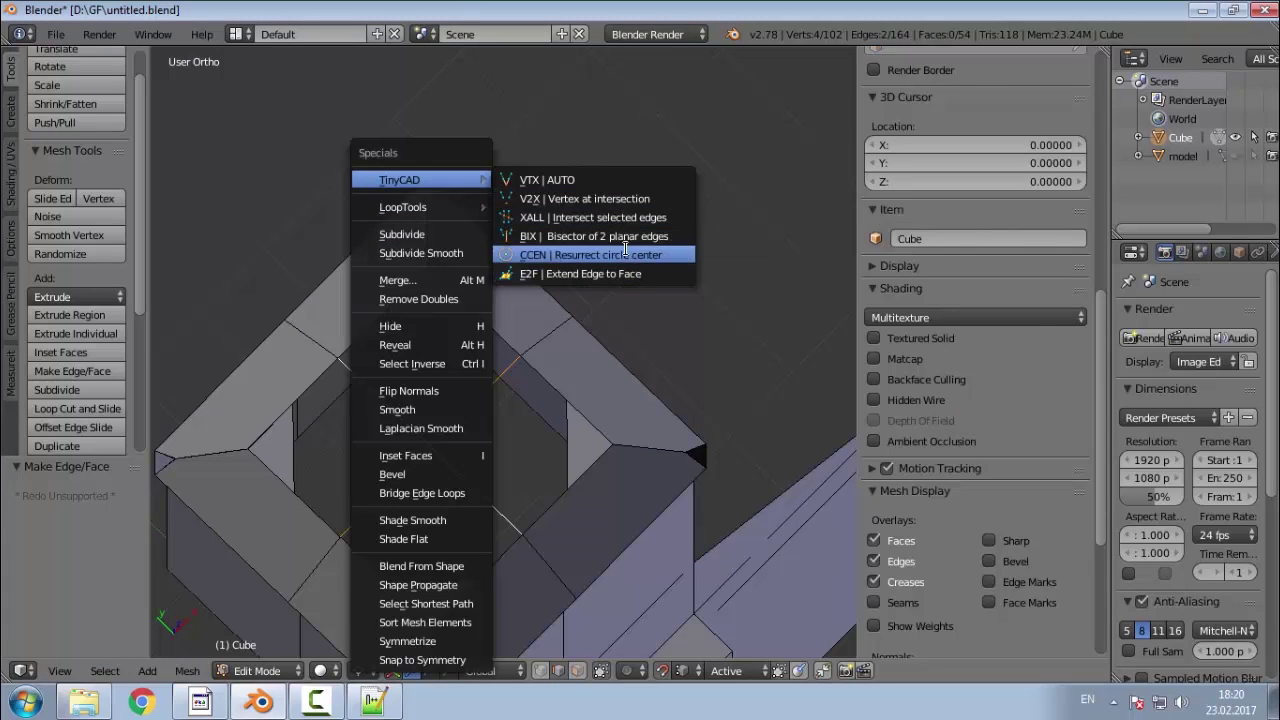
left_click(625, 217)
right_click(462, 461)
right_click(416, 468)
right_click(422, 420)
right_click(454, 423)
middle_click_drag(429, 449, 315, 312)
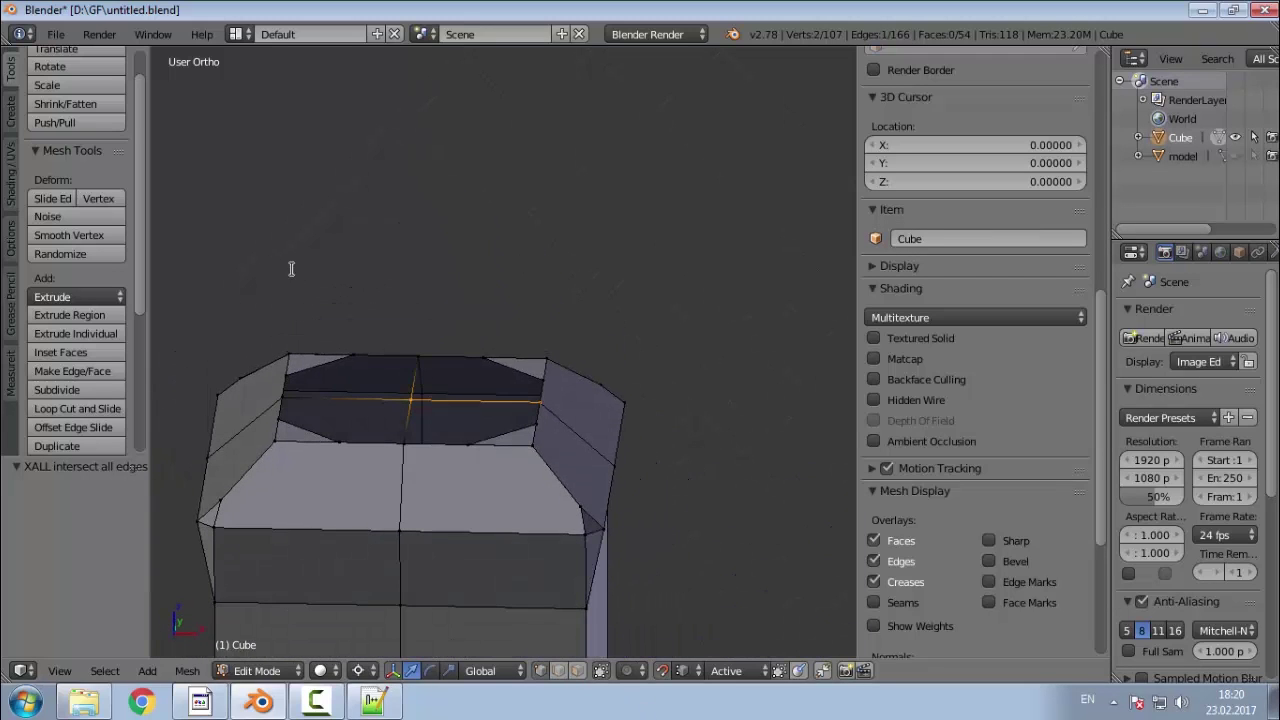
key("KP_1")
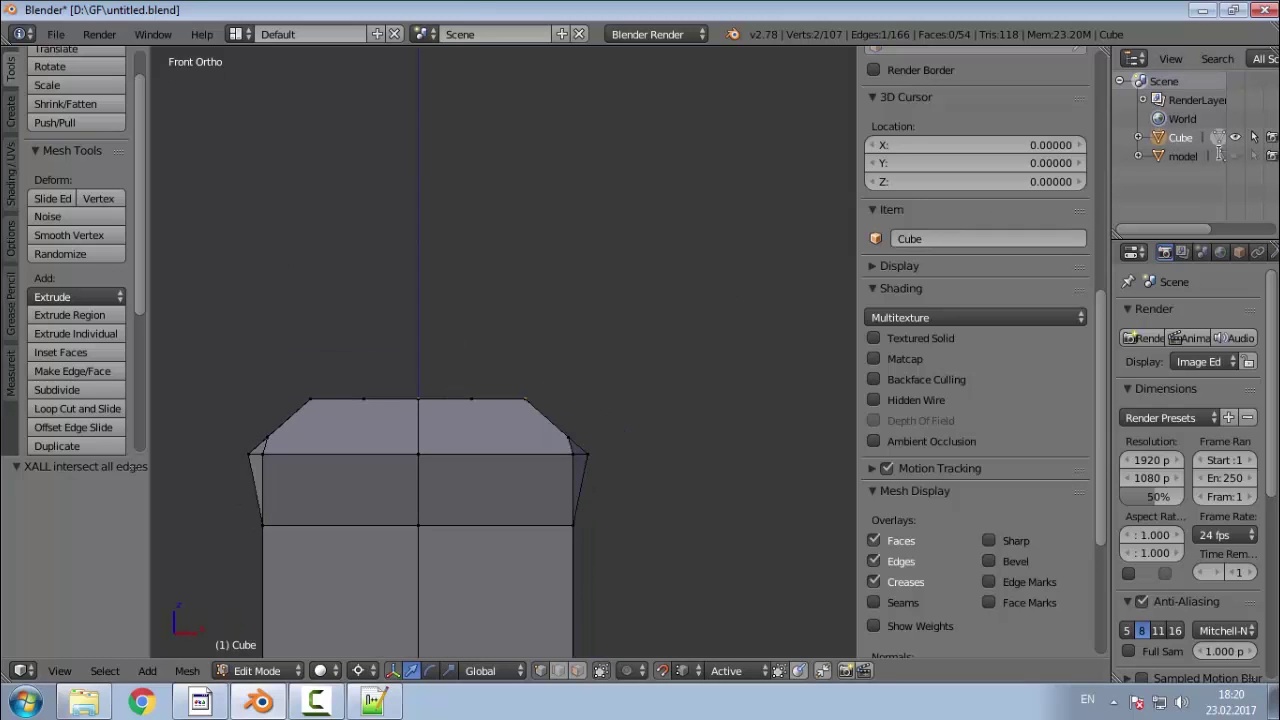
left_click(1235, 155)
scroll(612, 520, "down", 3)
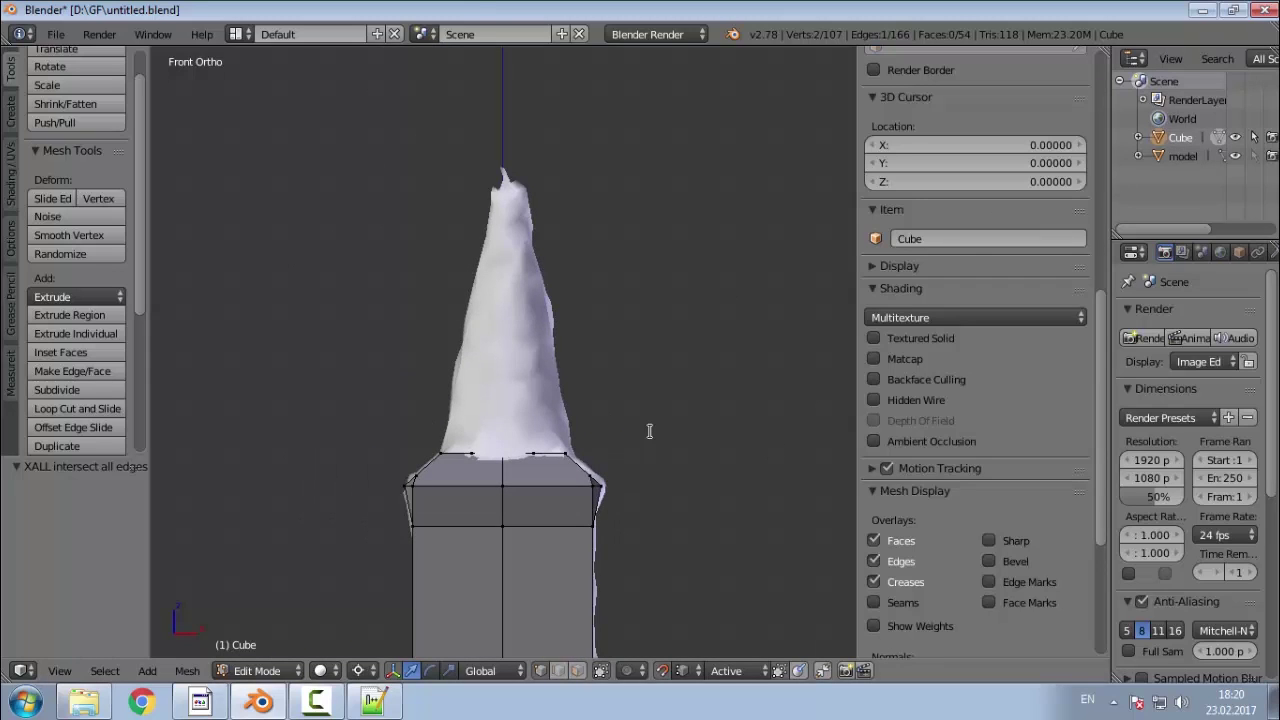
key("g")
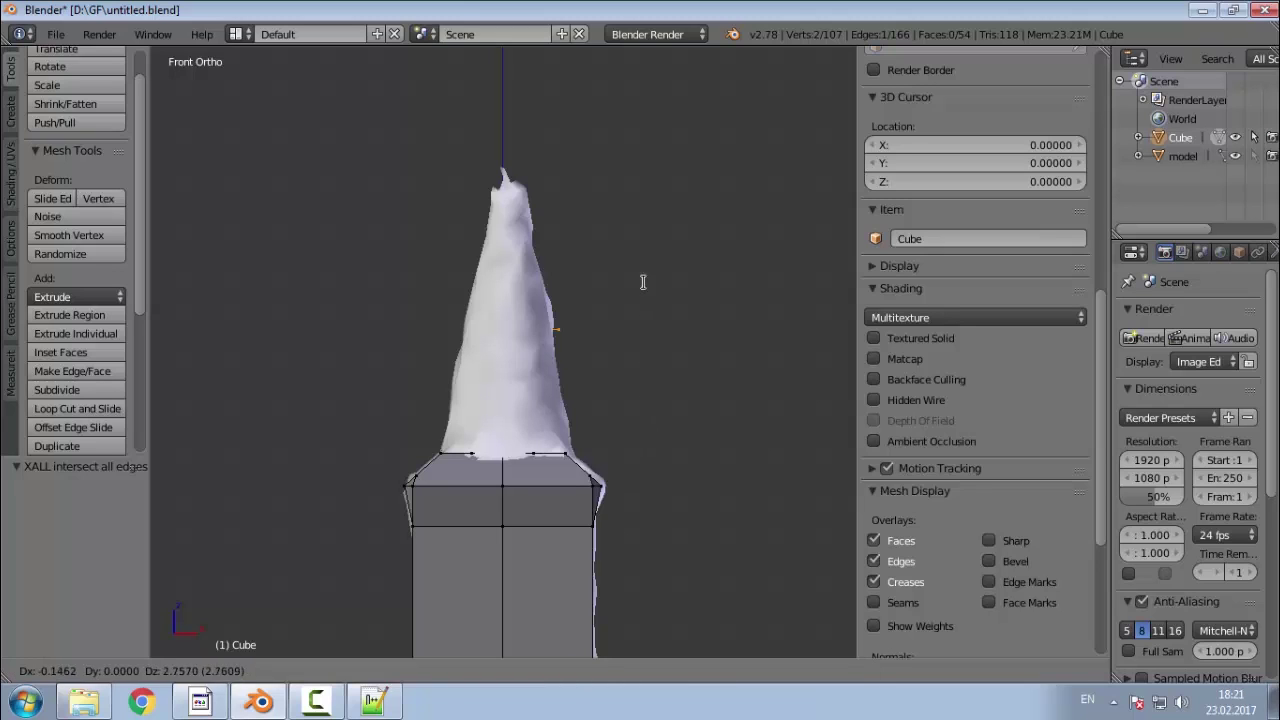
key("z")
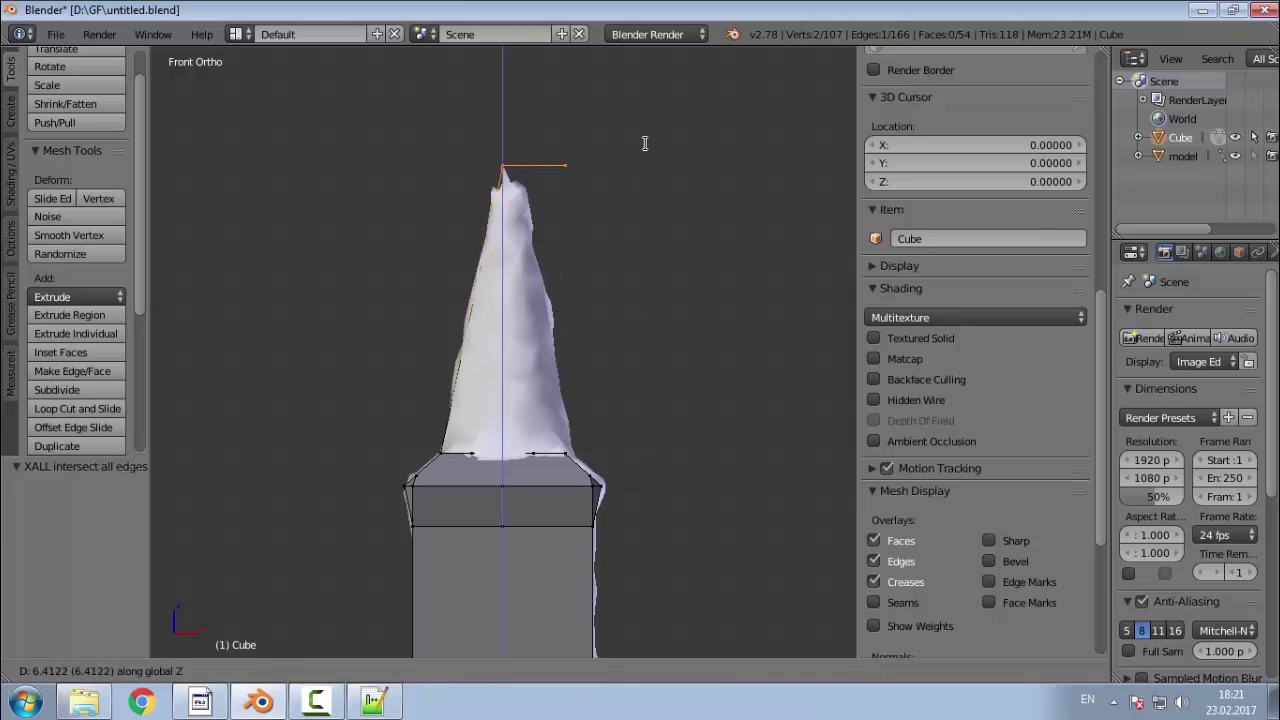
right_click(645, 144)
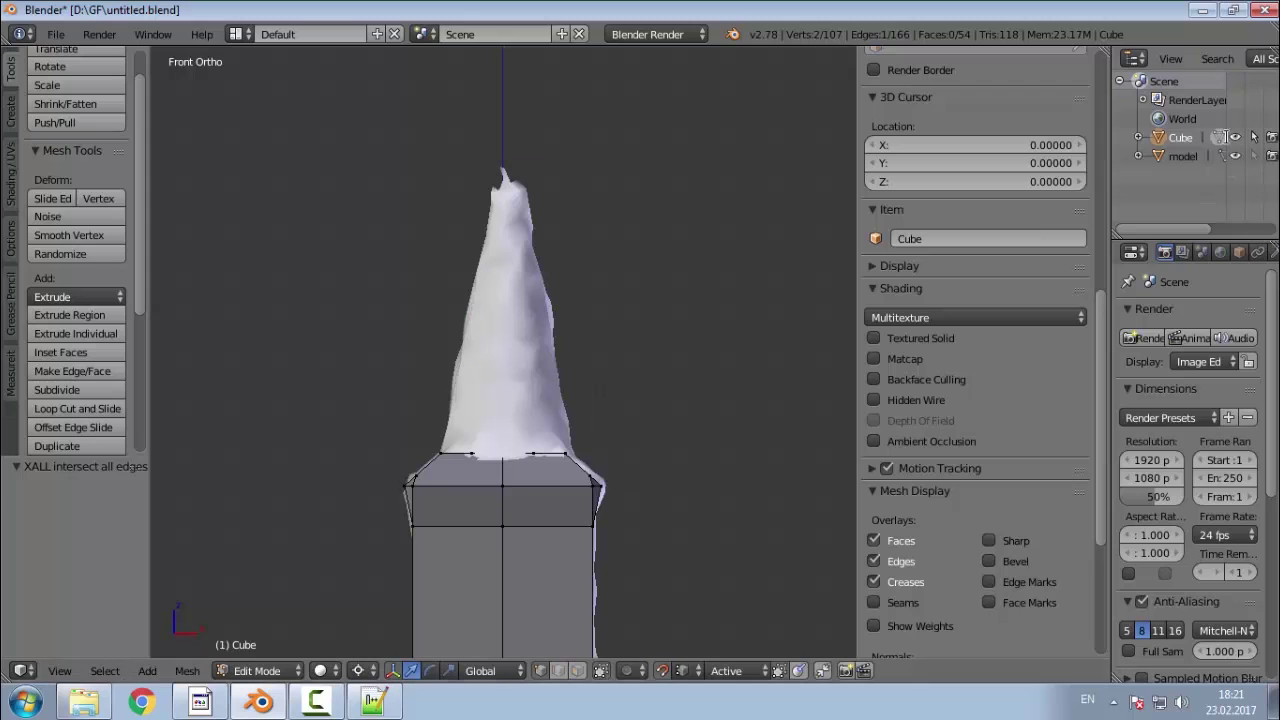
left_click(1235, 157)
Step: Select only the vertex where the crossing edges meet, and hide the properties sidebar in front view
middle_click_drag(618, 397, 606, 515)
right_click(559, 456, "shift")
key("KP_7")
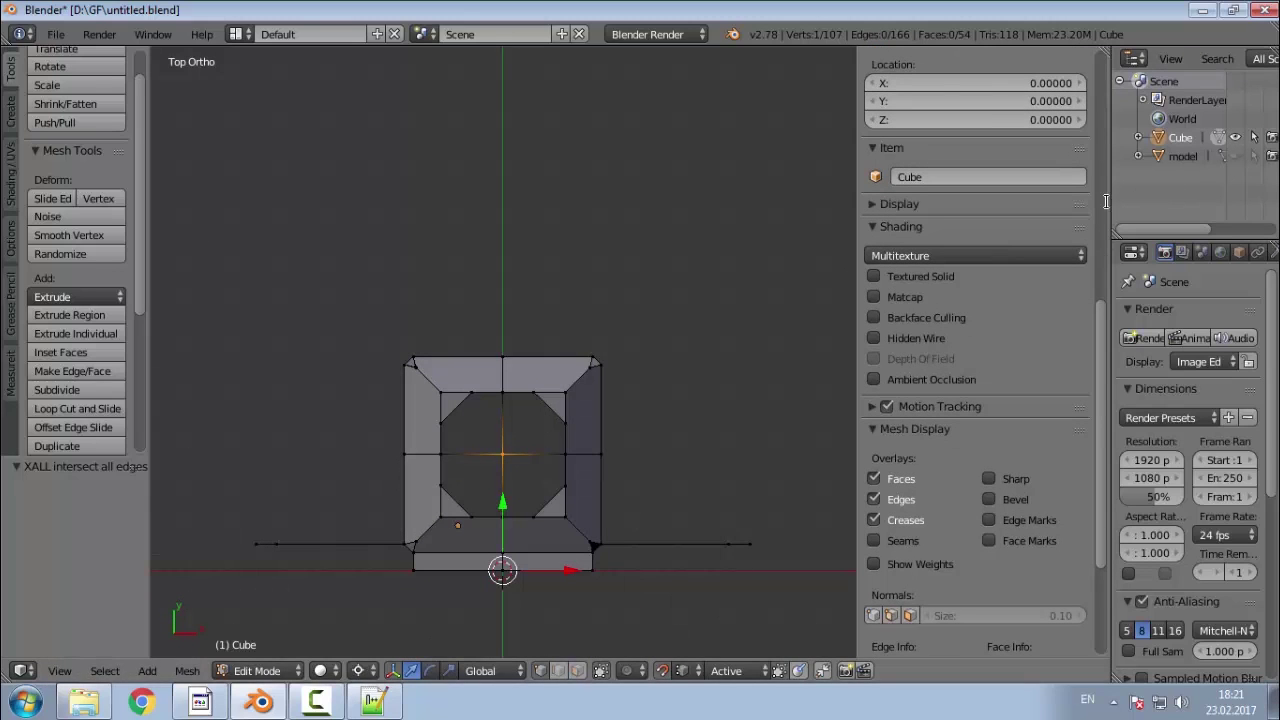
key("KP_1")
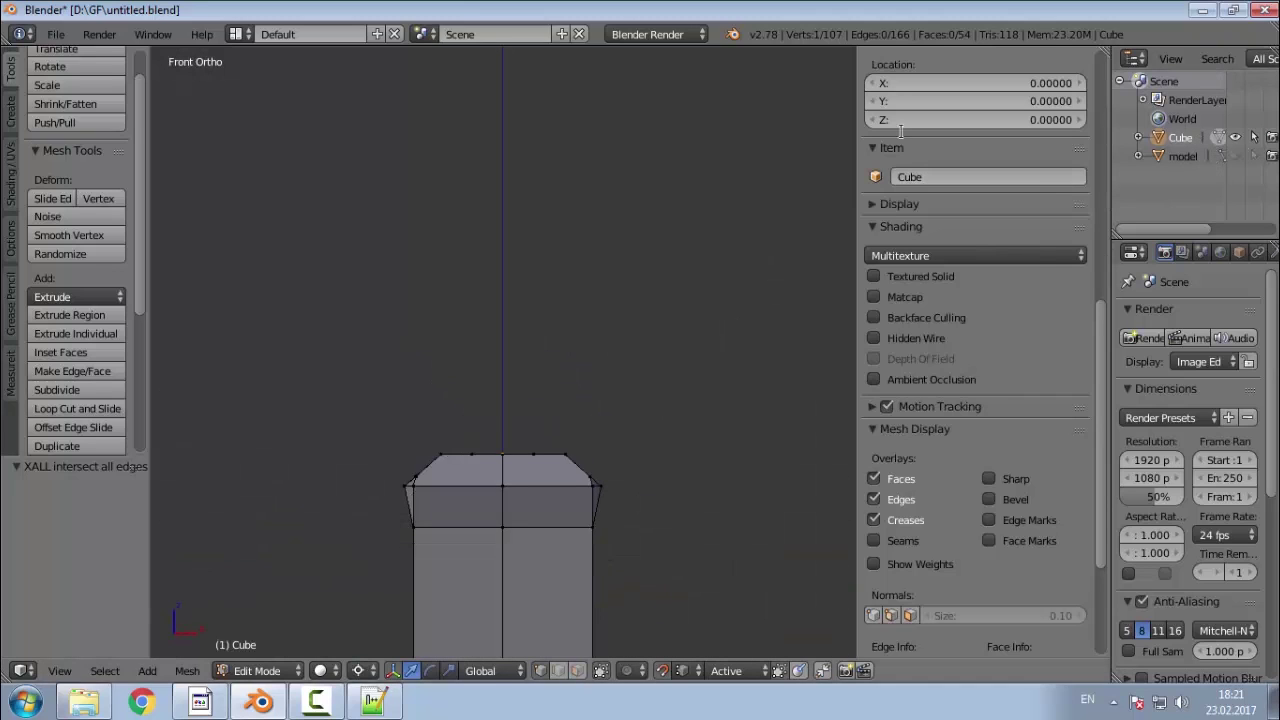
key("n")
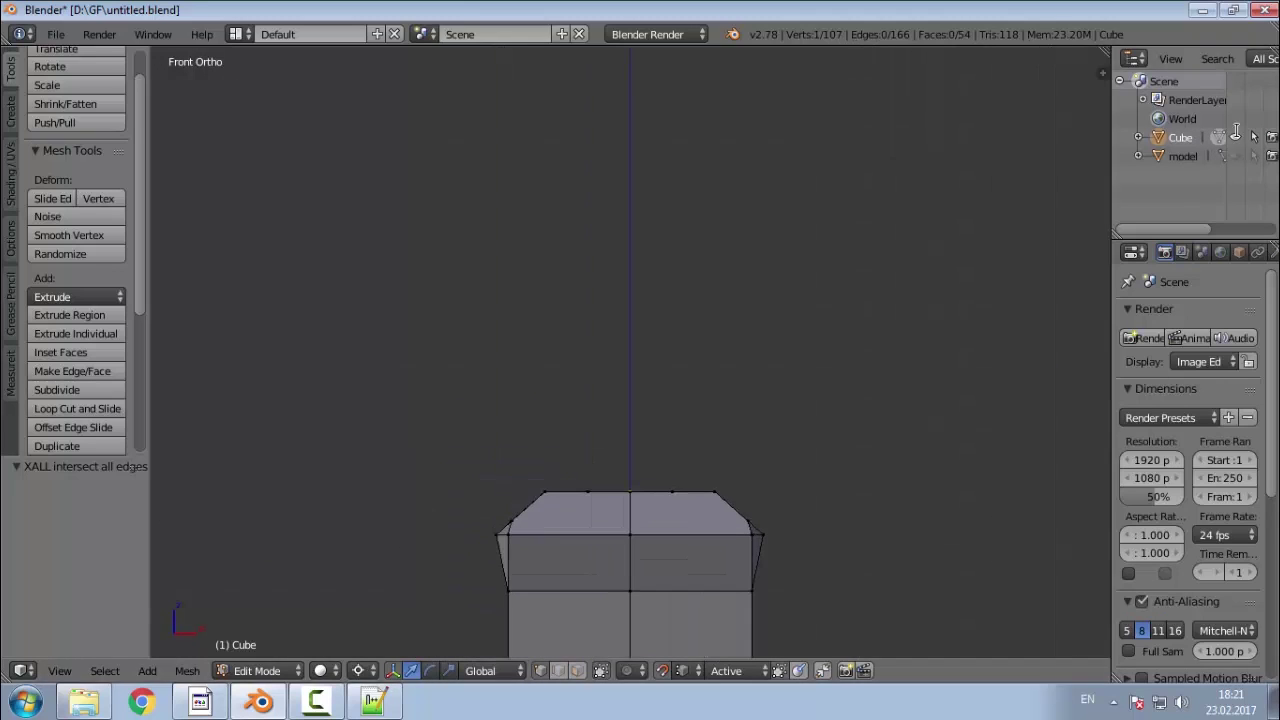
scroll(490, 378, "up", 4)
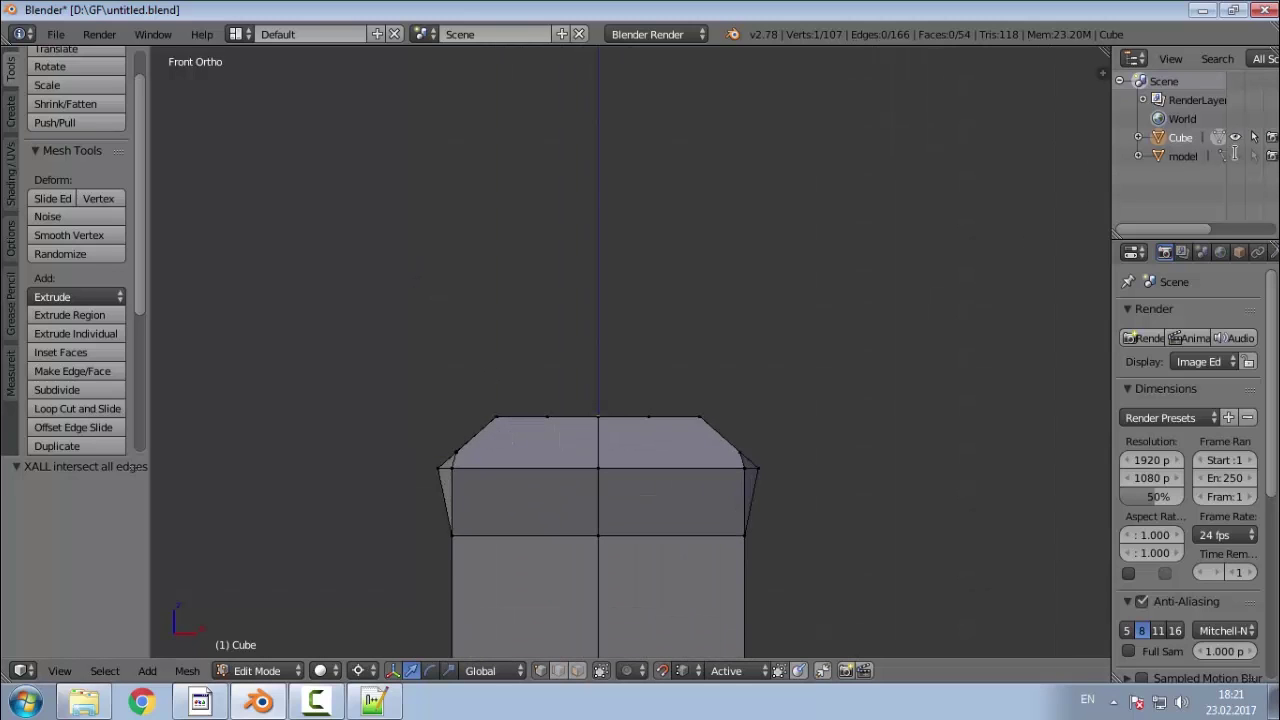
Step: Raise the centre vertex 6.453 along Z to the tip of the reference model's spire, and hide the reference
left_click(1235, 155)
scroll(724, 384, "down", 2)
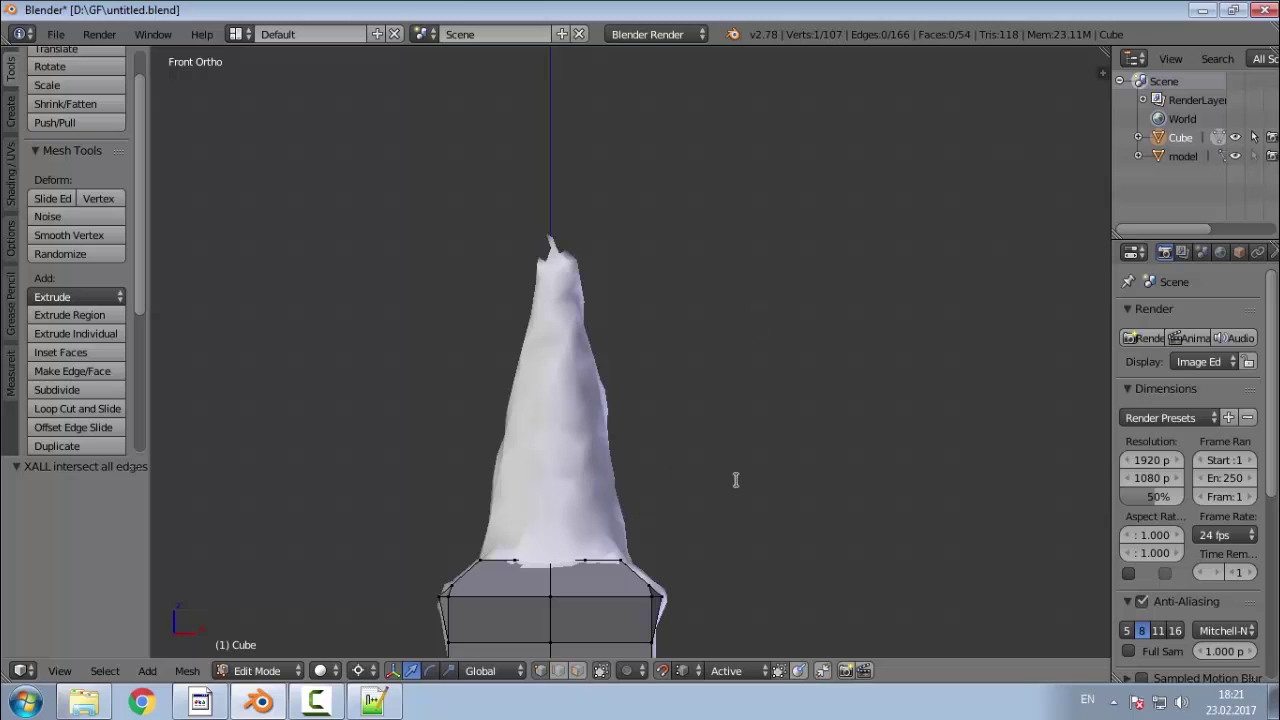
key("g")
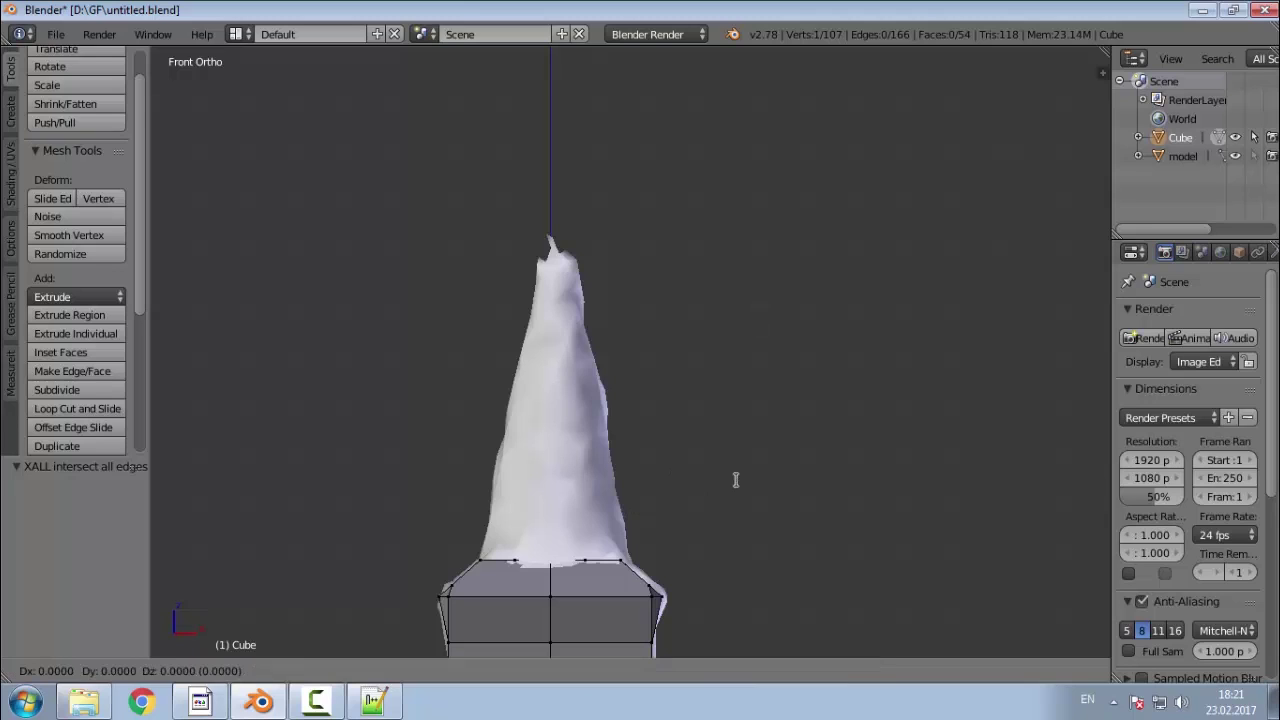
key("z")
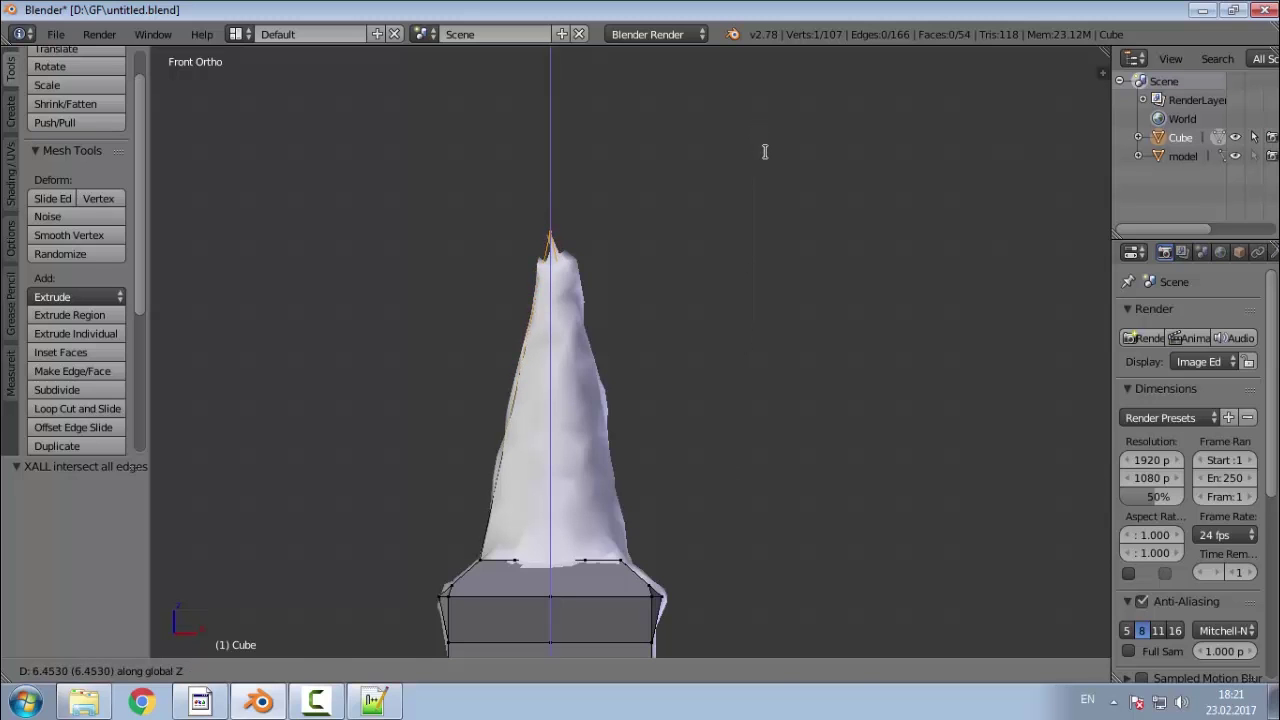
left_click(764, 151)
middle_click_drag(703, 225, 596, 294)
scroll(512, 223, "up", 3)
scroll(564, 305, "down", 2)
middle_click_drag(566, 404, 940, 394)
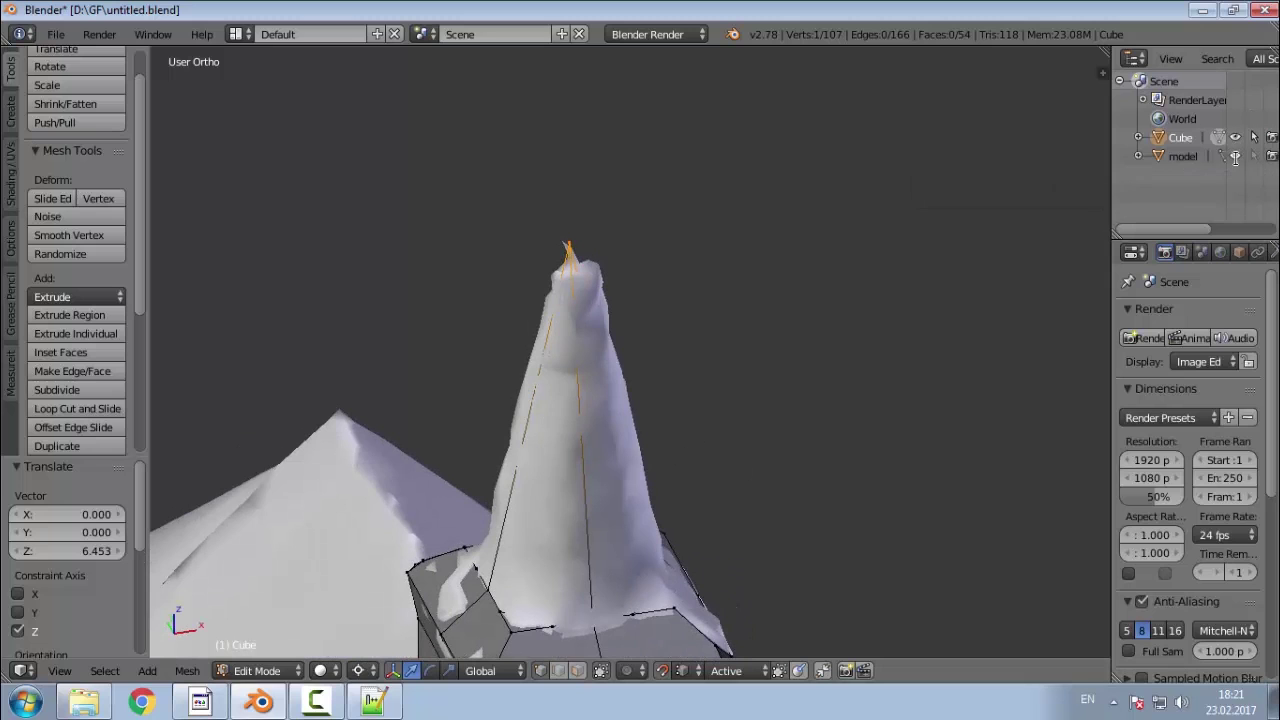
left_click(1235, 156)
Step: Join the two octagon vertices on the opening's front side to the spire's apex with edges
middle_click_drag(720, 429, 744, 456)
scroll(666, 612, "up", 4)
right_click(616, 544)
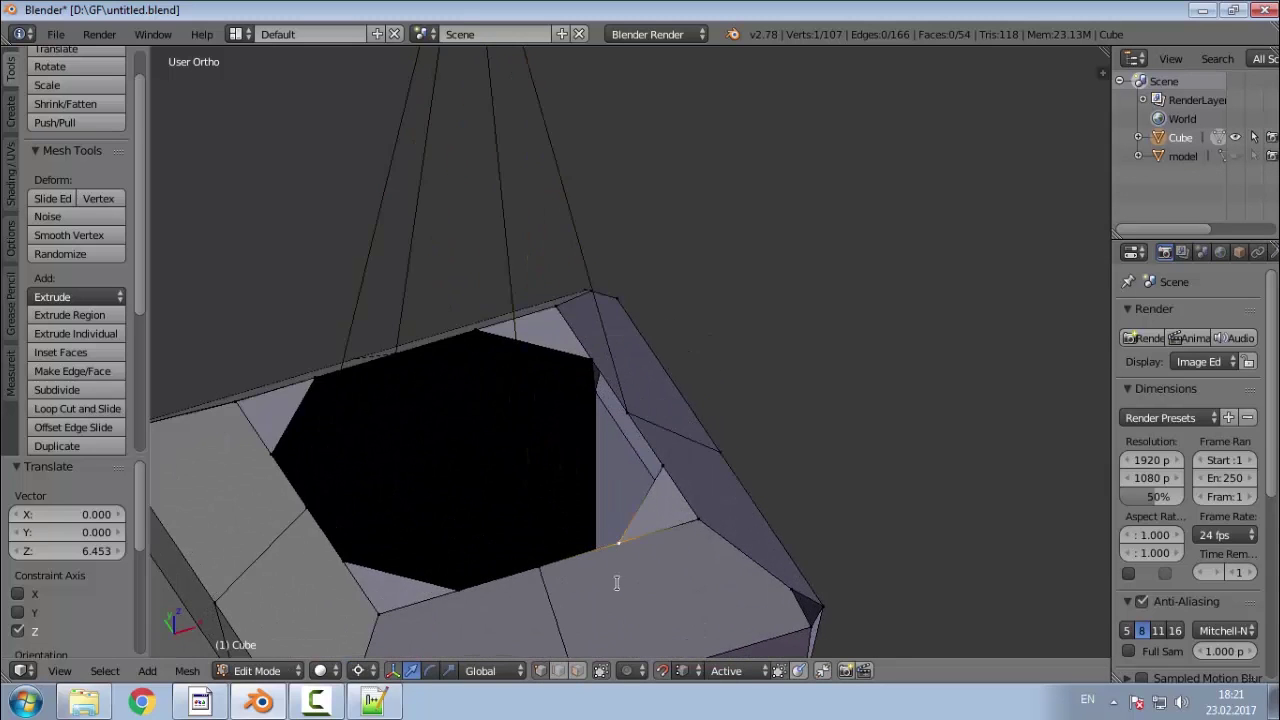
scroll(614, 580, "down", 3)
middle_click_drag(601, 537, 543, 380)
right_click(563, 119, "shift")
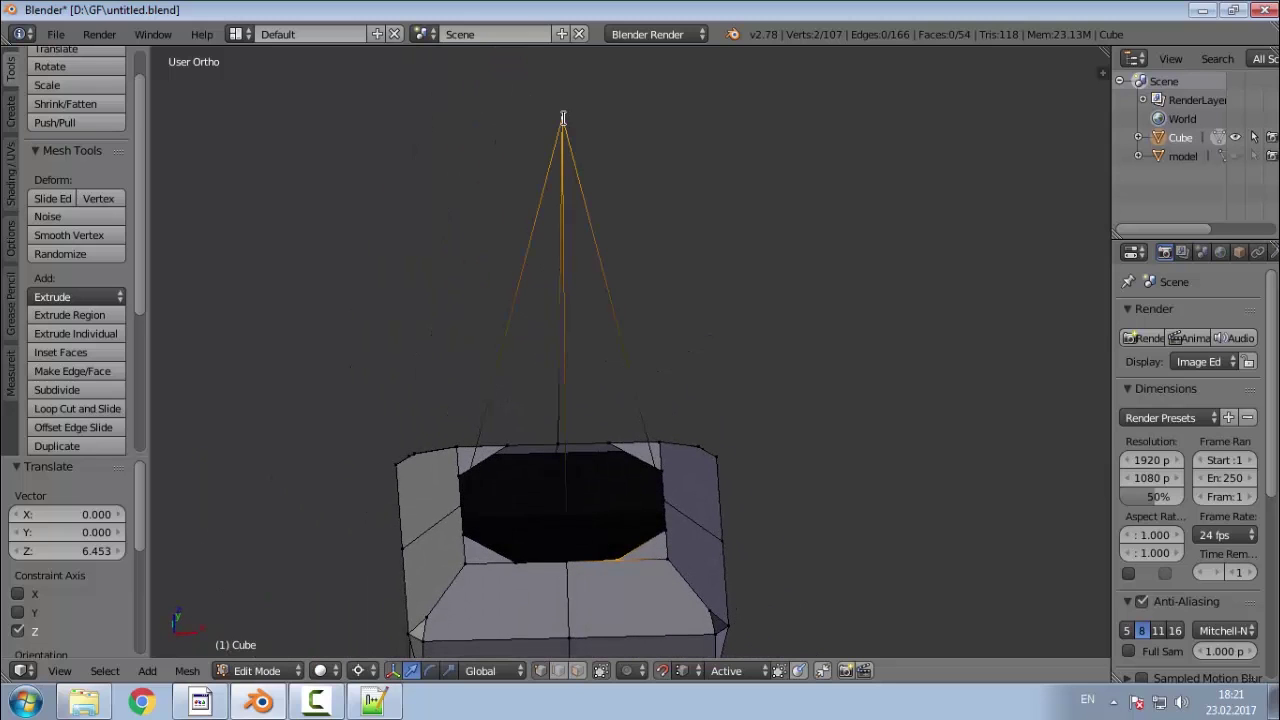
key("f")
right_click(516, 556)
right_click(558, 150, "shift")
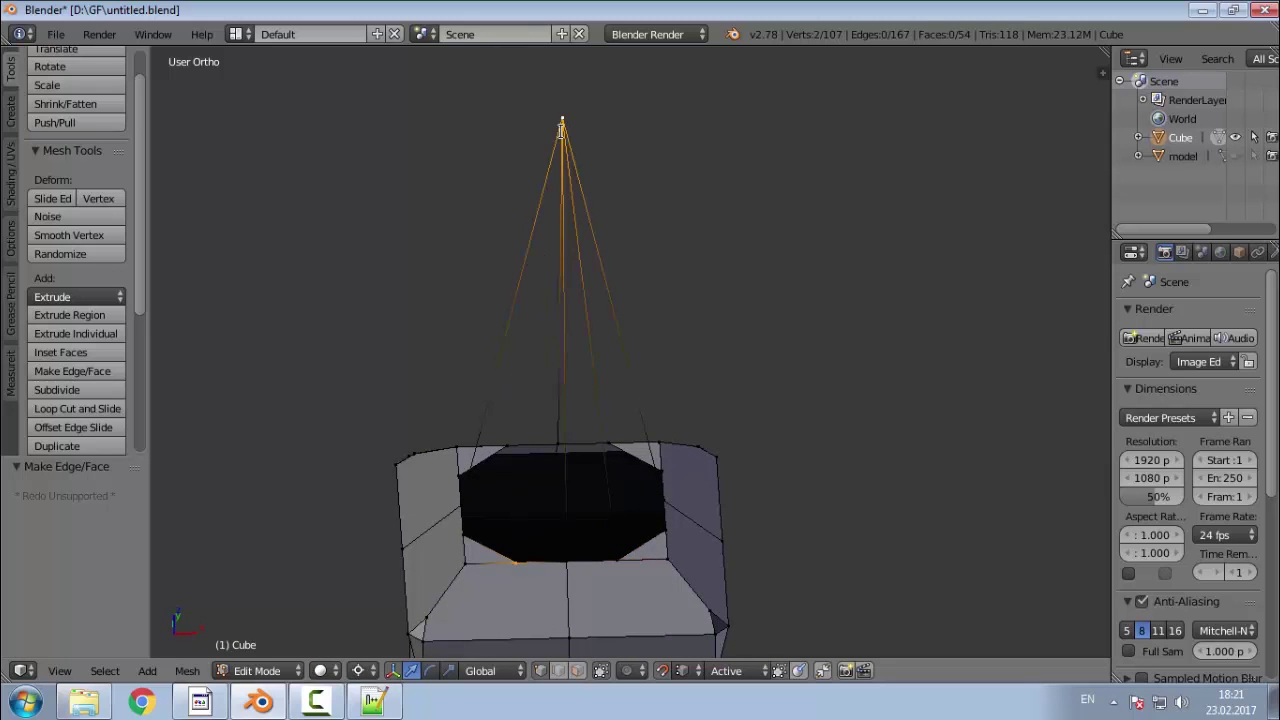
key("f")
Step: Join the two octagon vertices at the opening's back-left corner to the spire's apex with edges
middle_click_drag(516, 378, 750, 392)
right_click(474, 597)
right_click(483, 143, "shift")
key("f")
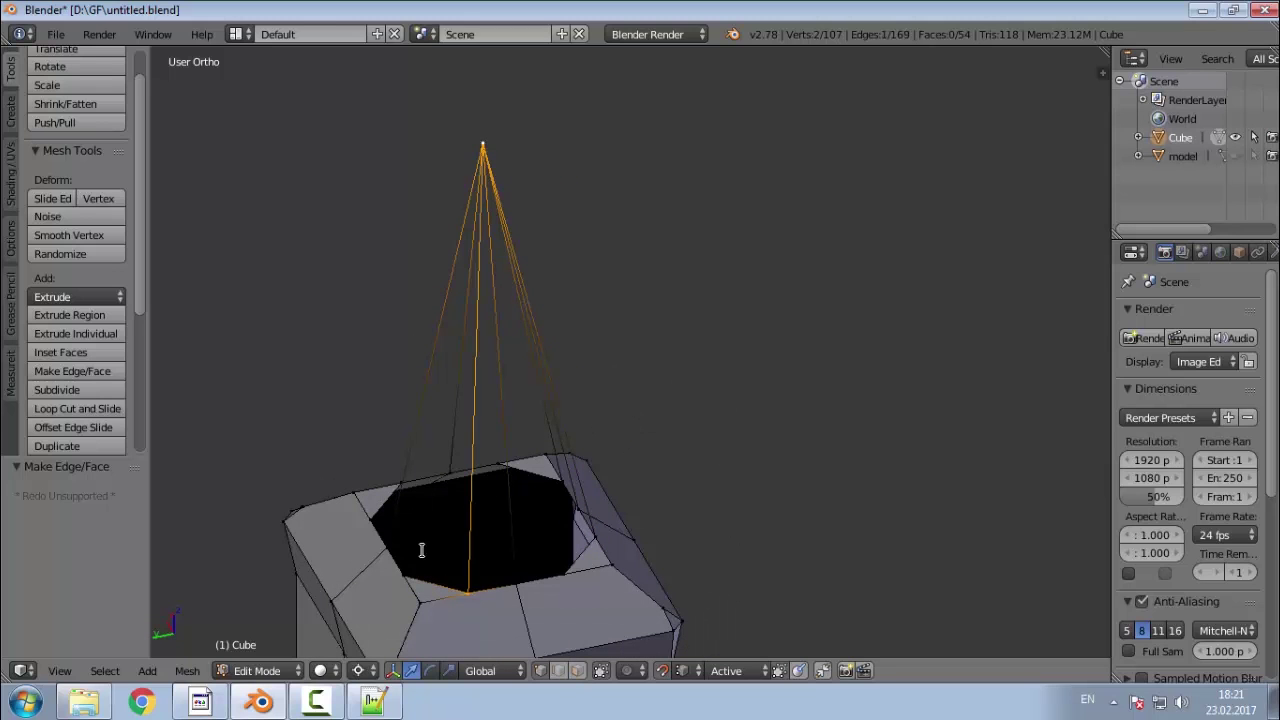
right_click(403, 572)
right_click(490, 148, "shift")
key("f")
Step: Join the two octagon vertices at the opening's back-right corner to the spire's apex with edges
middle_click_drag(480, 244, 388, 641)
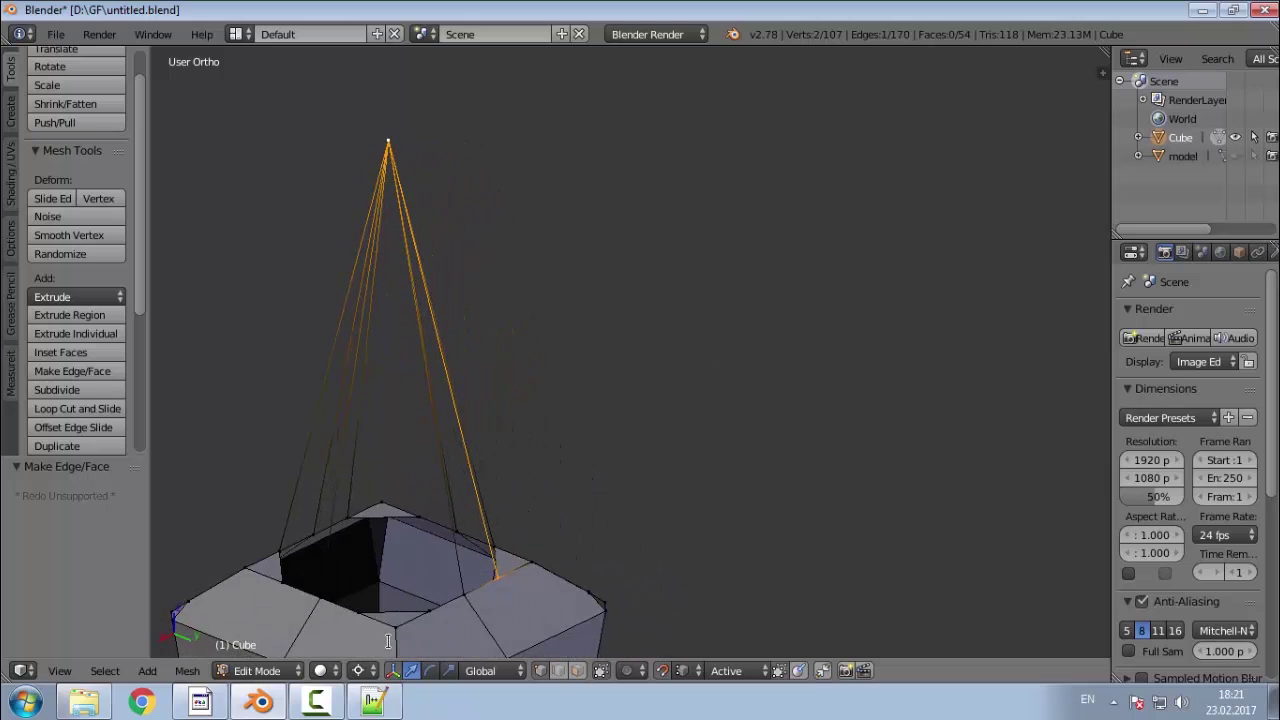
right_click(432, 604)
scroll(432, 604, "down", 2)
right_click(394, 308, "shift")
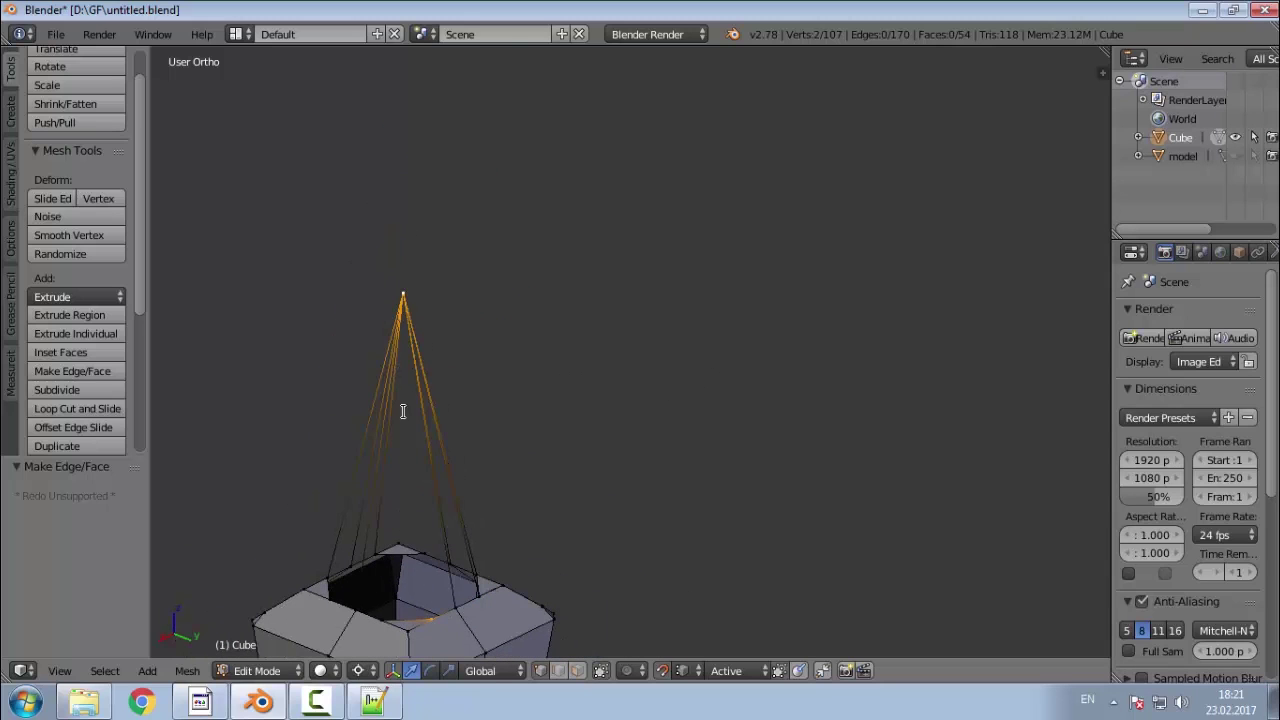
key("f")
scroll(402, 520, "up", 2)
middle_click_drag(419, 544, 424, 630)
right_click(420, 628)
right_click(380, 66, "shift")
key("f")
Step: Fill a triangular spire face between a side's midpoint vertex, its neighbouring octagon vertex and the apex
middle_click_drag(380, 68, 486, 354)
scroll(416, 441, "up", 3)
right_click(457, 576)
middle_click_drag(436, 579, 399, 580)
right_click(399, 580, "shift")
scroll(407, 518, "down", 2)
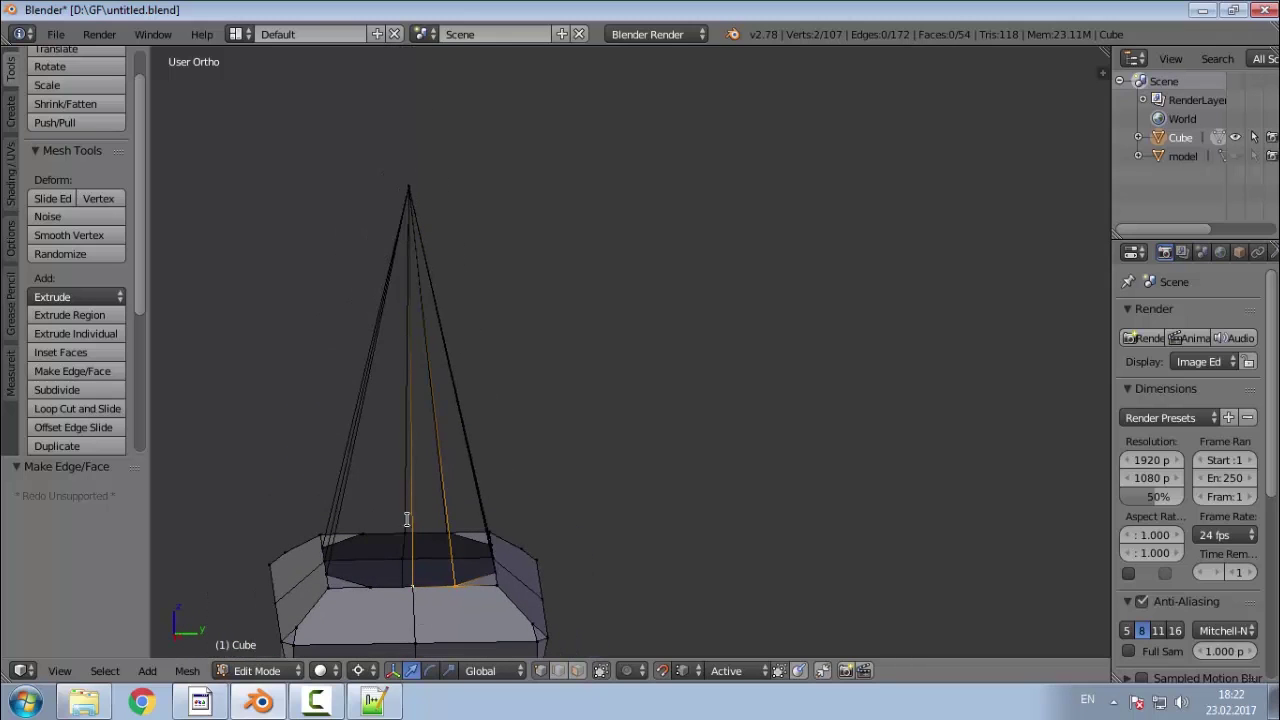
right_click(402, 181, "shift")
scroll(362, 590, "up", 2)
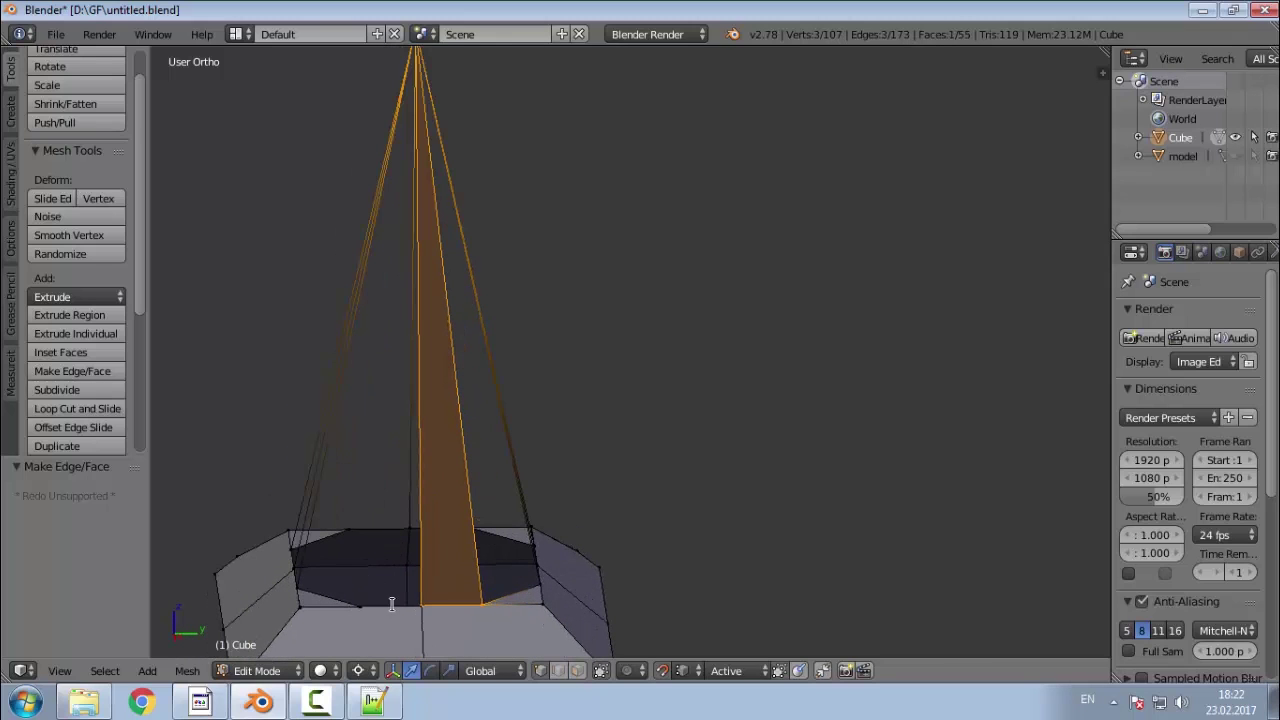
Step: Fill the remaining triangular spire face on the right (+X) side and the one at the adjoining front corner
right_click(372, 604, "shift")
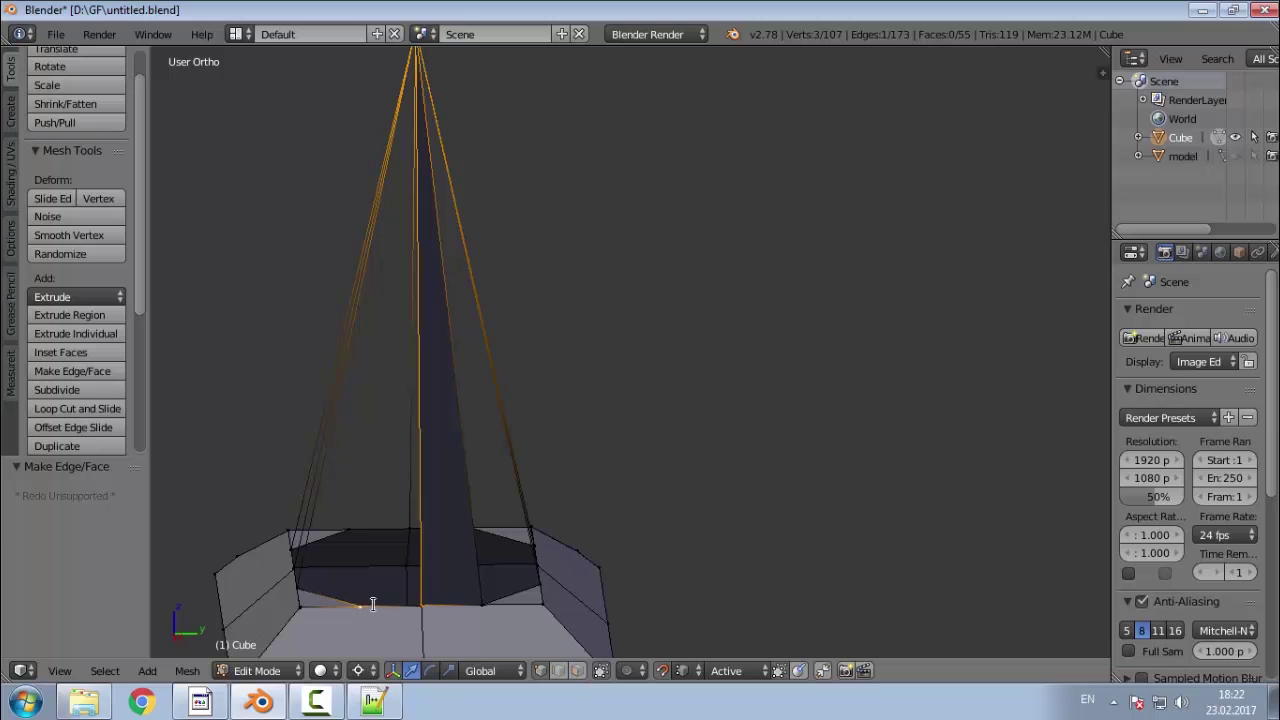
key("f")
right_click(419, 596, "shift")
right_click(295, 588, "shift")
key("f")
Step: Fill the two triangular spire faces on the front side, one on each half of its midpoint vertex
middle_click_drag(296, 588, 464, 597)
right_click(420, 592, "shift")
right_click(274, 598, "shift")
key("f")
right_click(331, 604, "shift")
right_click(223, 589, "shift")
key("f")
Step: Fill the triangular spire face at the front-left corner and the first face on the left (-X) side
middle_click_drag(226, 590, 190, 597)
right_click(188, 597, "shift")
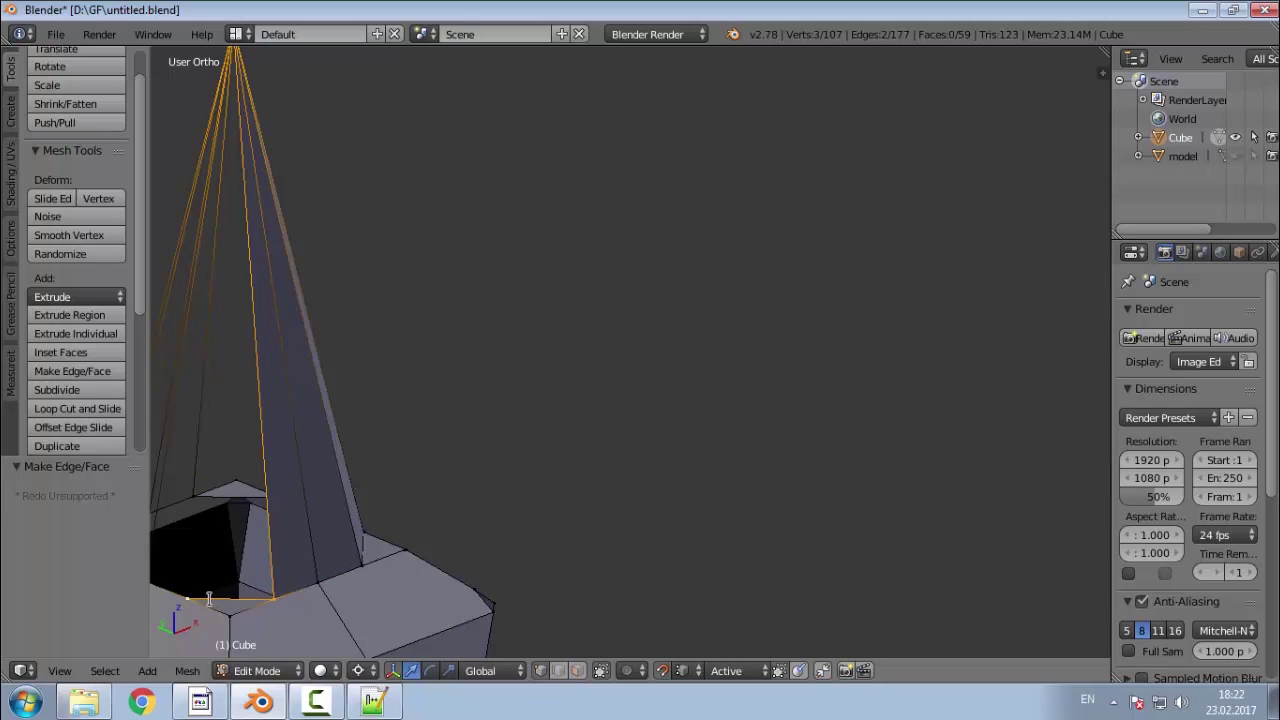
key("f")
middle_click_drag(348, 567, 414, 558)
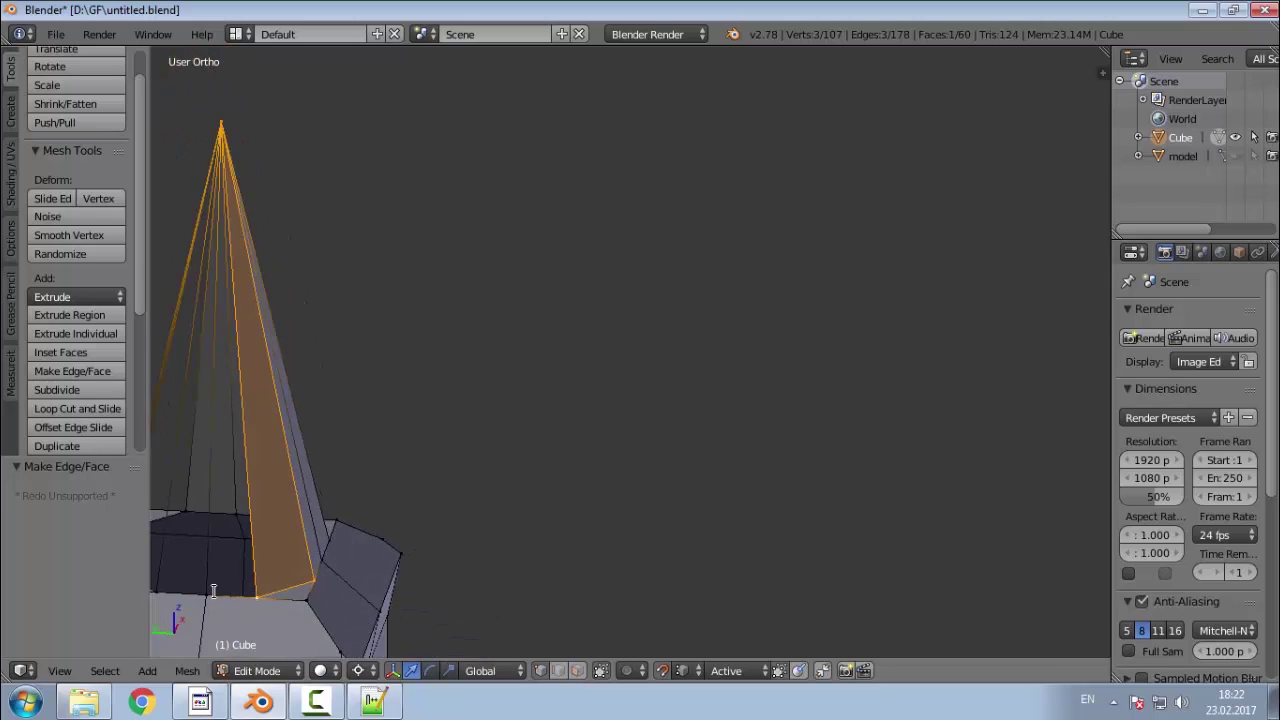
middle_click_drag(214, 592, 342, 578)
right_click(341, 578, "shift")
right_click(212, 585, "shift")
key("f")
Step: Fill the left side's second triangular spire face and the face at the back-left corner
middle_click_drag(230, 571, 287, 600)
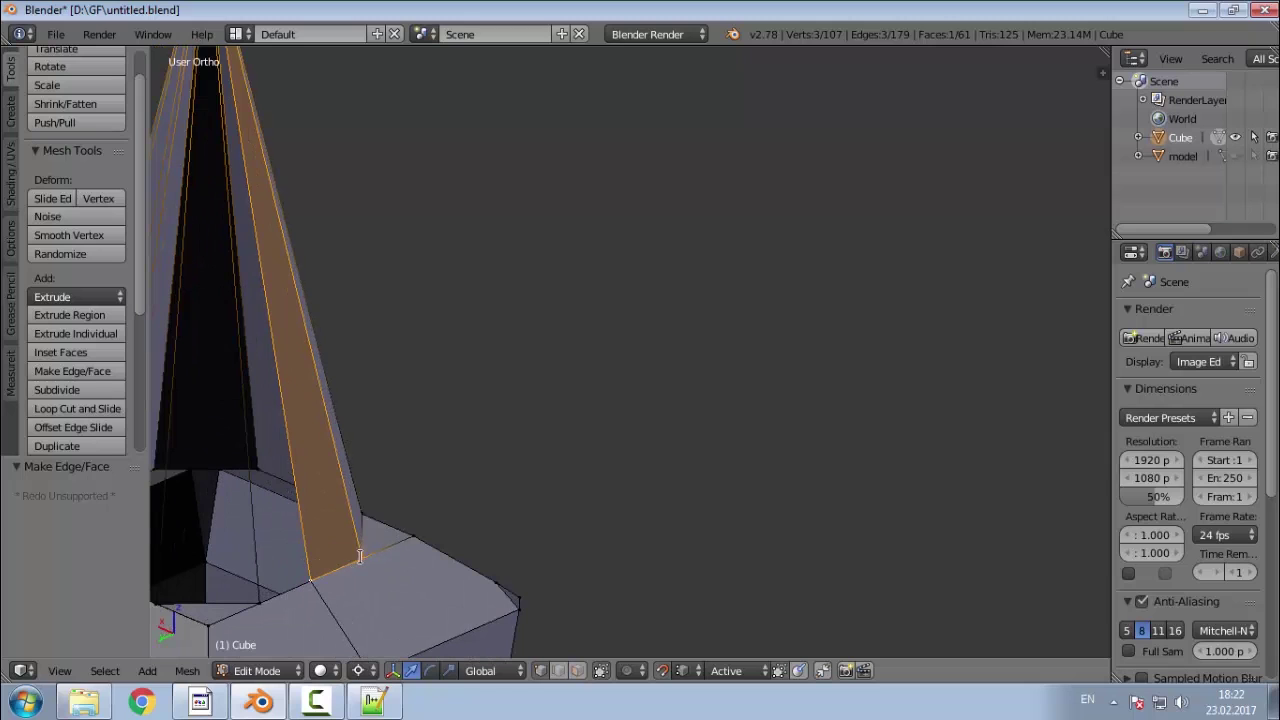
right_click(360, 552, "shift")
right_click(258, 602, "shift")
key("f")
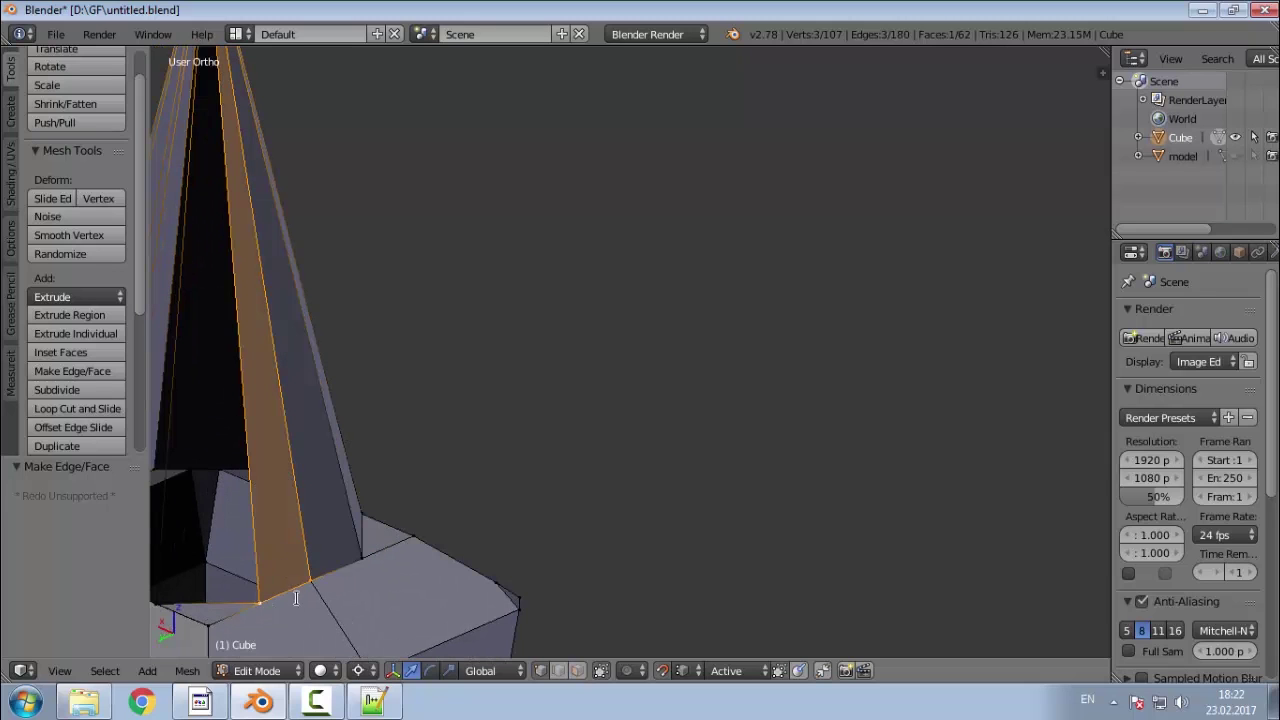
middle_click_drag(531, 474, 358, 556)
key("f")
Step: Fill the two triangular spire faces on the back side, joining its midpoint and octagon vertices to the apex
right_click(223, 593, "shift")
key("f")
middle_click_drag(300, 595, 372, 600)
scroll(378, 596, "down", 1)
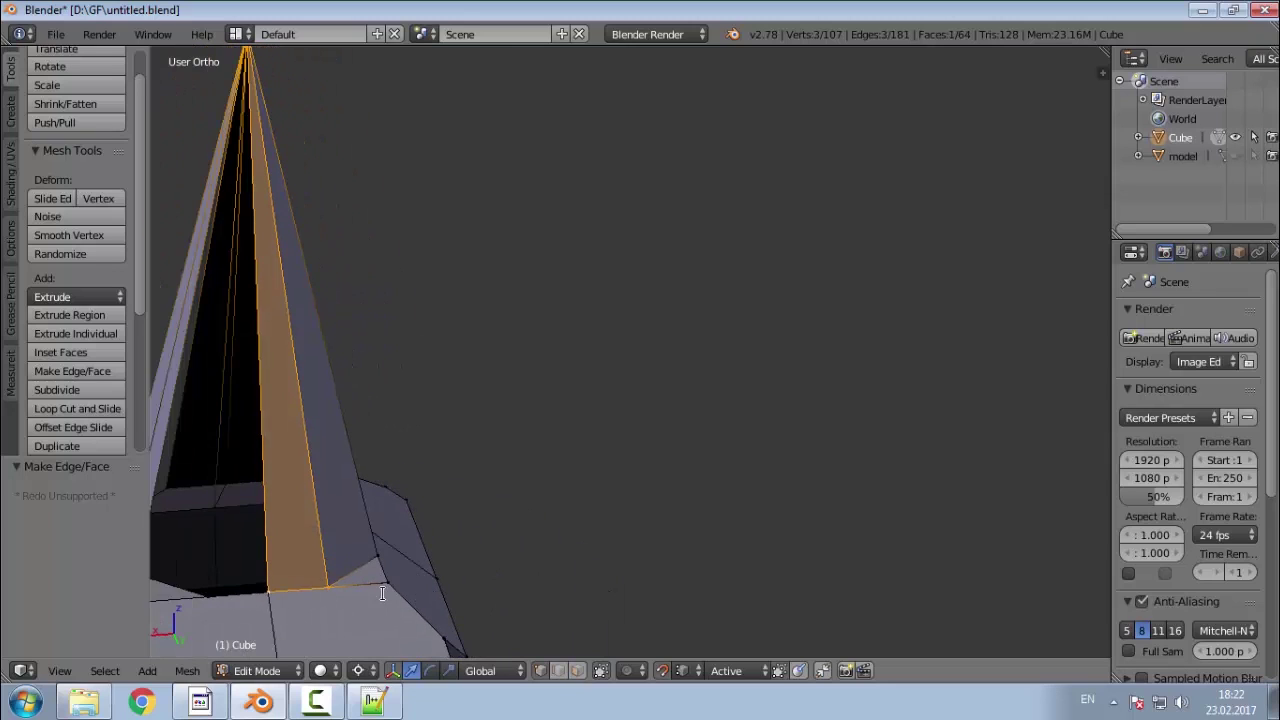
scroll(222, 585, "up", 2)
right_click(375, 585, "shift")
right_click(190, 599, "shift")
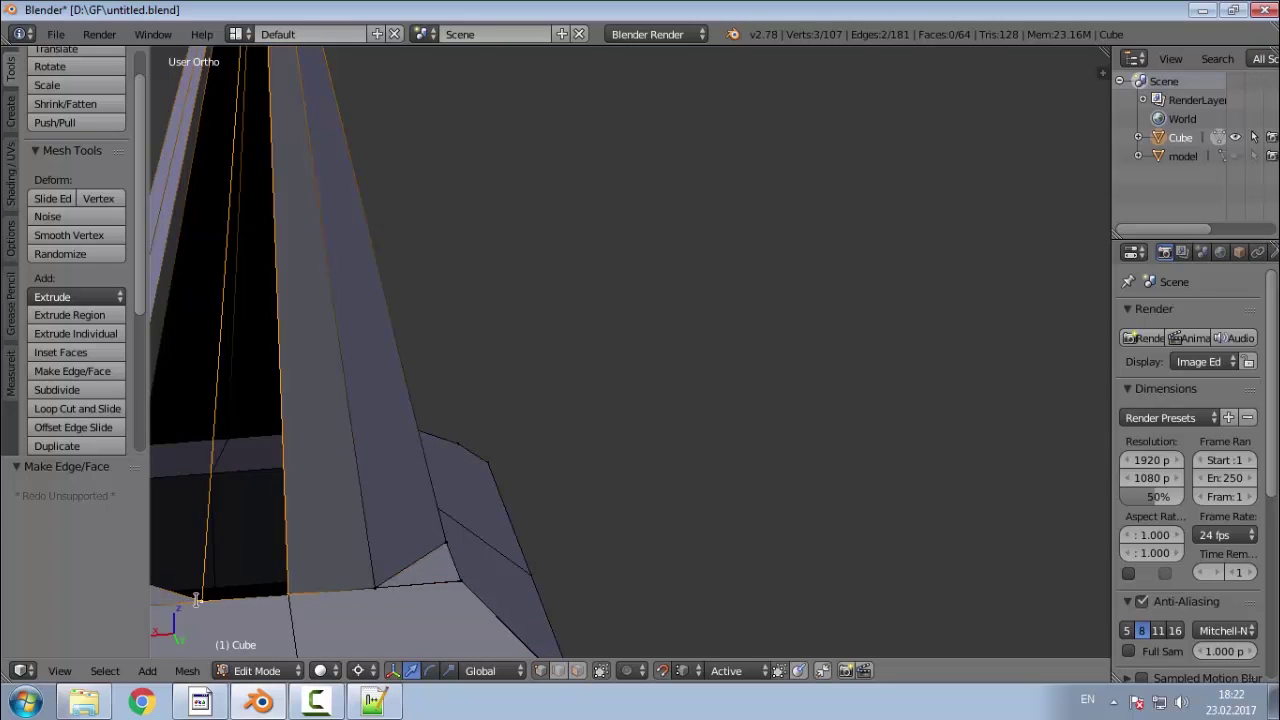
key("f")
Step: Close the spire by filling the last triangular face at the back-right corner
middle_click_drag(196, 600, 281, 611)
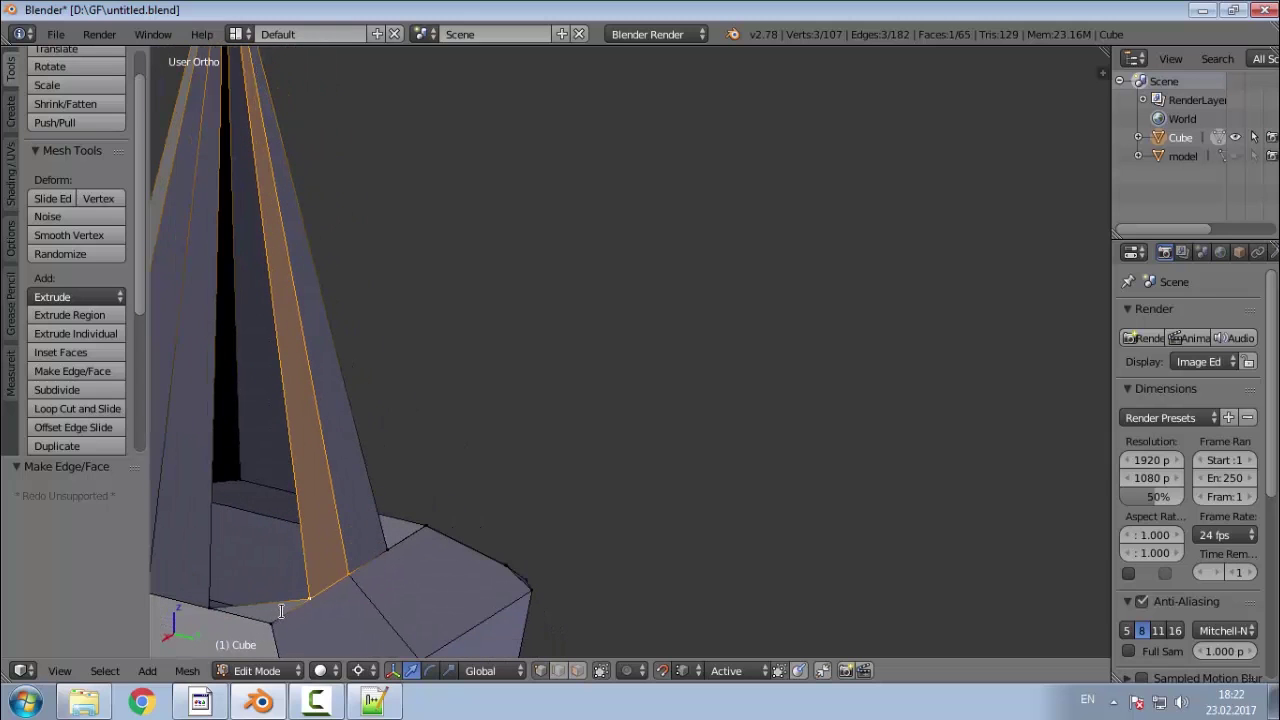
right_click(357, 567, "shift")
right_click(210, 606, "shift")
key("f")
Step: Select the whole mesh and recalculate its normals with the Inside option
scroll(343, 607, "down", 3)
key("a")
middle_click_drag(362, 510, 160, 514)
scroll(391, 617, "up", 5)
middle_click_drag(330, 540, 285, 370)
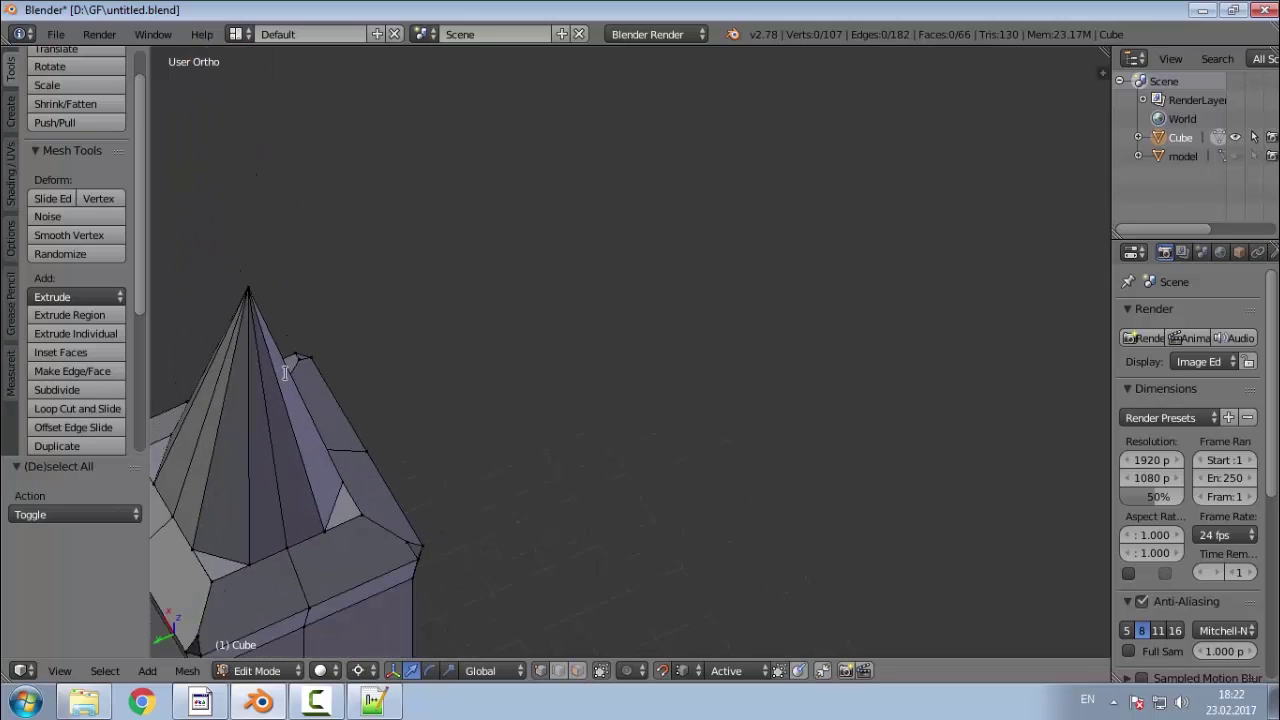
key("a")
middle_click_drag(457, 251, 361, 430)
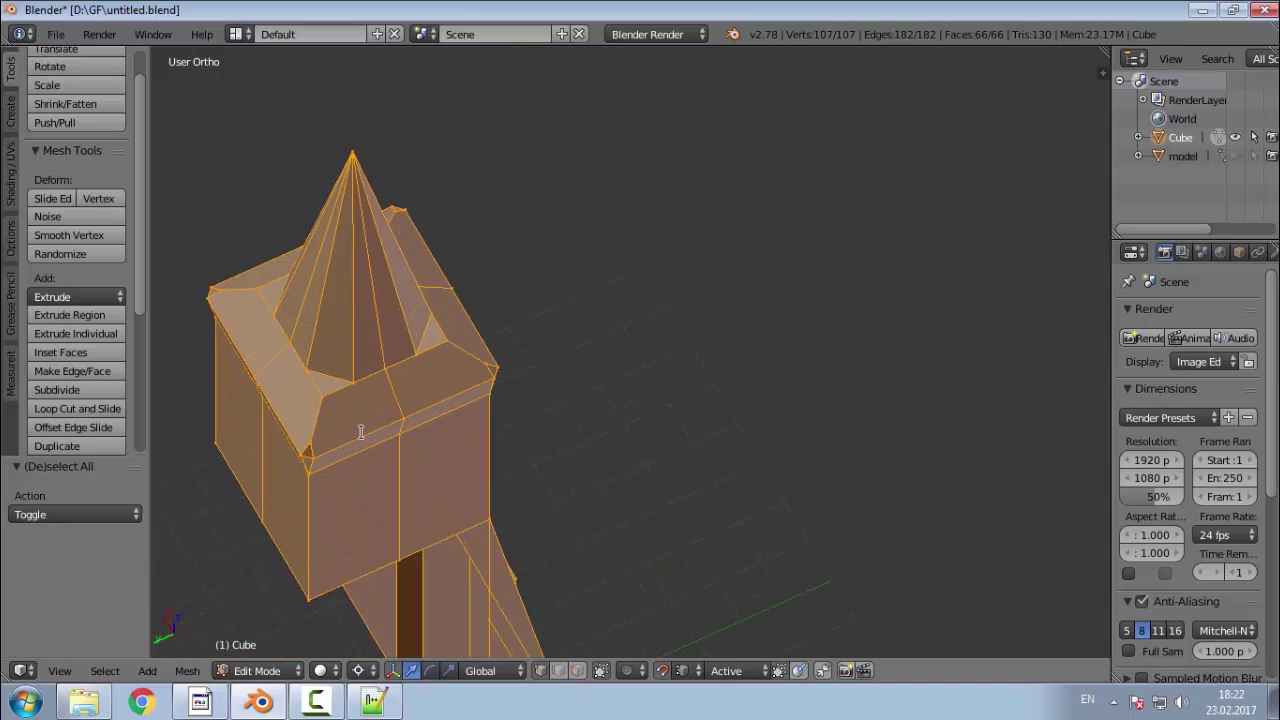
key("ctrl+shift+n")
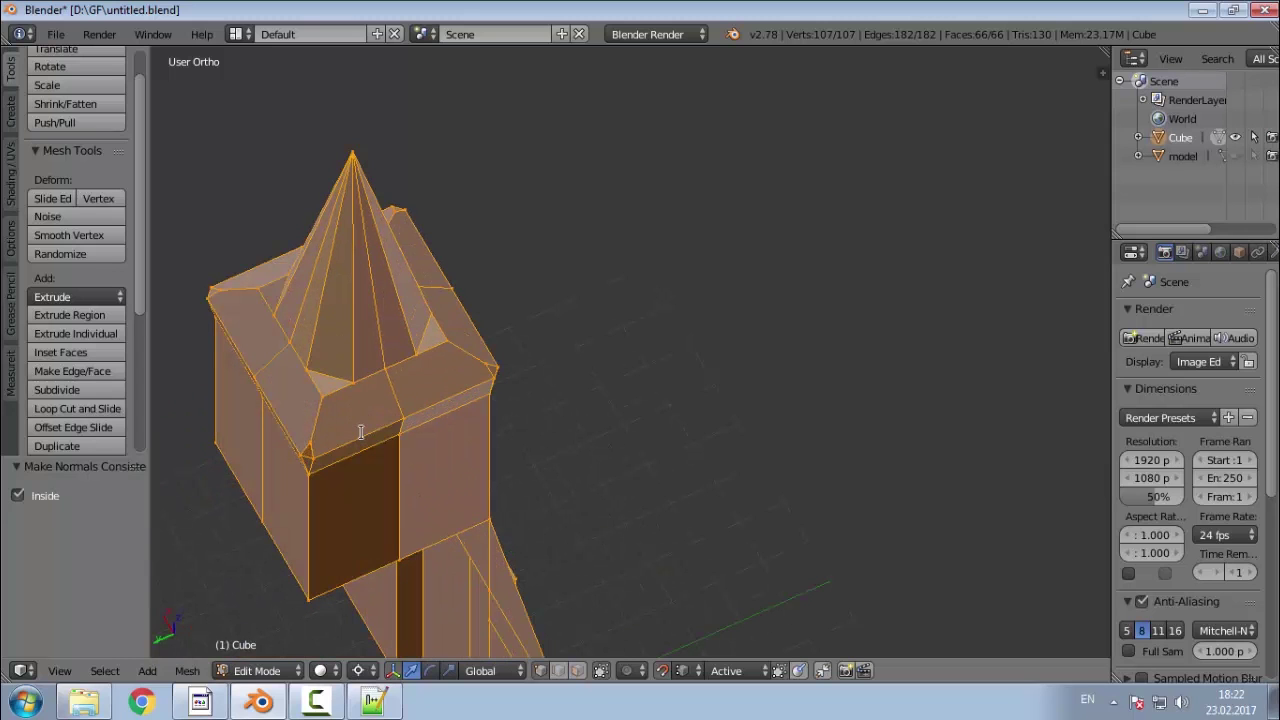
Step: Examine the shading of the tower, spire and facade for faces with flipped normals
key("a")
mouse_move(600, 550)
middle_mouse_down()
mouse_move(326, 514)
mouse_move(311, 539)
mouse_move(523, 529)
mouse_move(557, 474)
mouse_move(516, 497)
middle_mouse_up()
key("a")
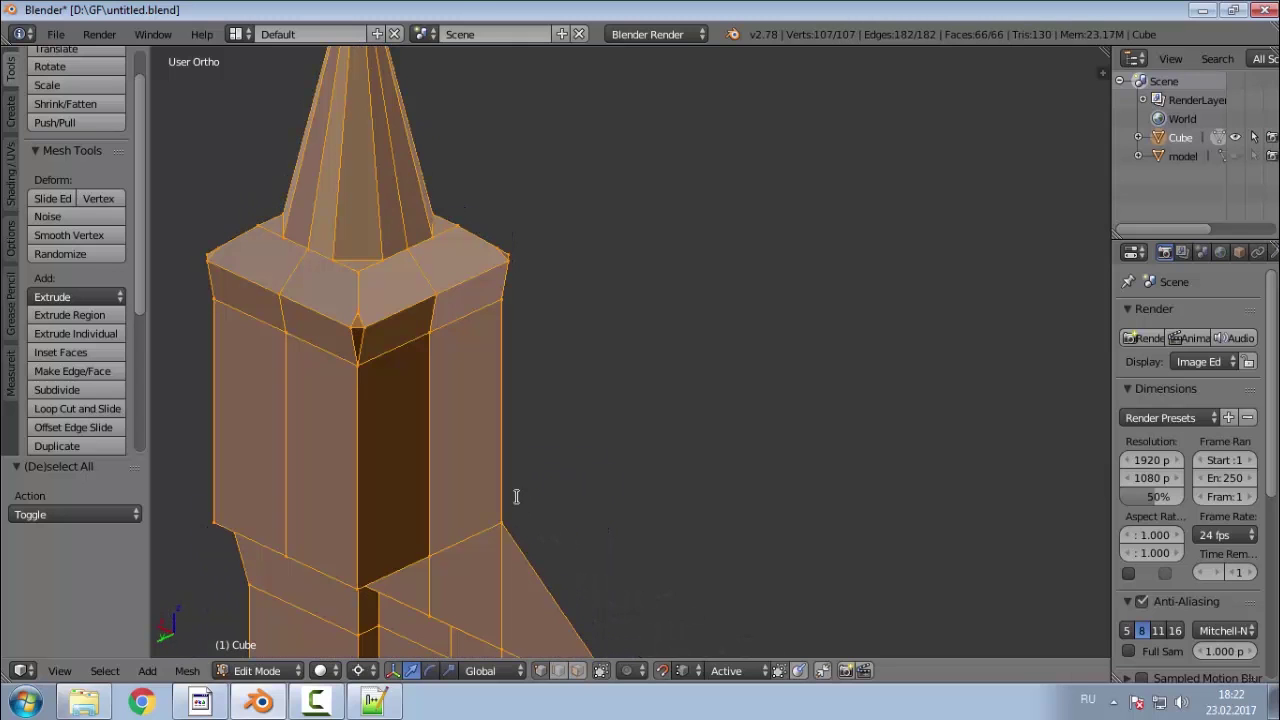
key("a")
middle_click_drag(516, 497, 360, 371)
scroll(360, 371, "down", 5)
middle_click_drag(420, 631, 374, 634)
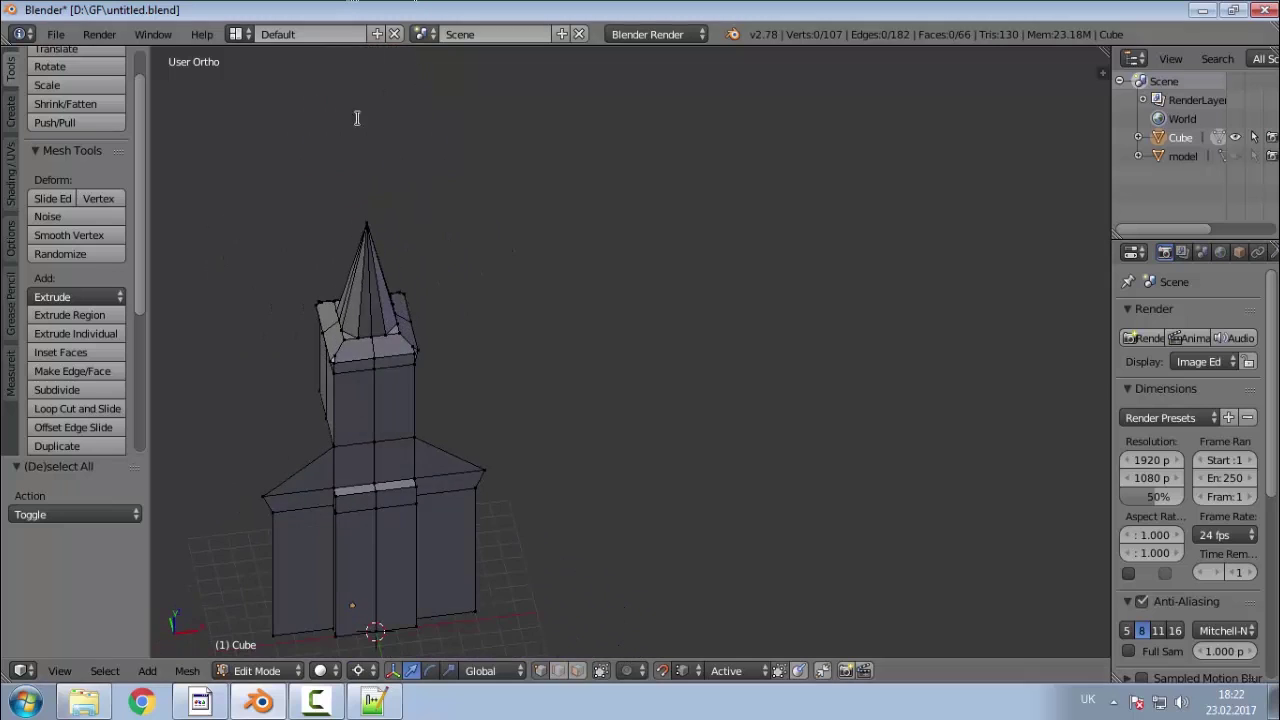
scroll(338, 378, "up", 4)
middle_click_drag(491, 495, 760, 340)
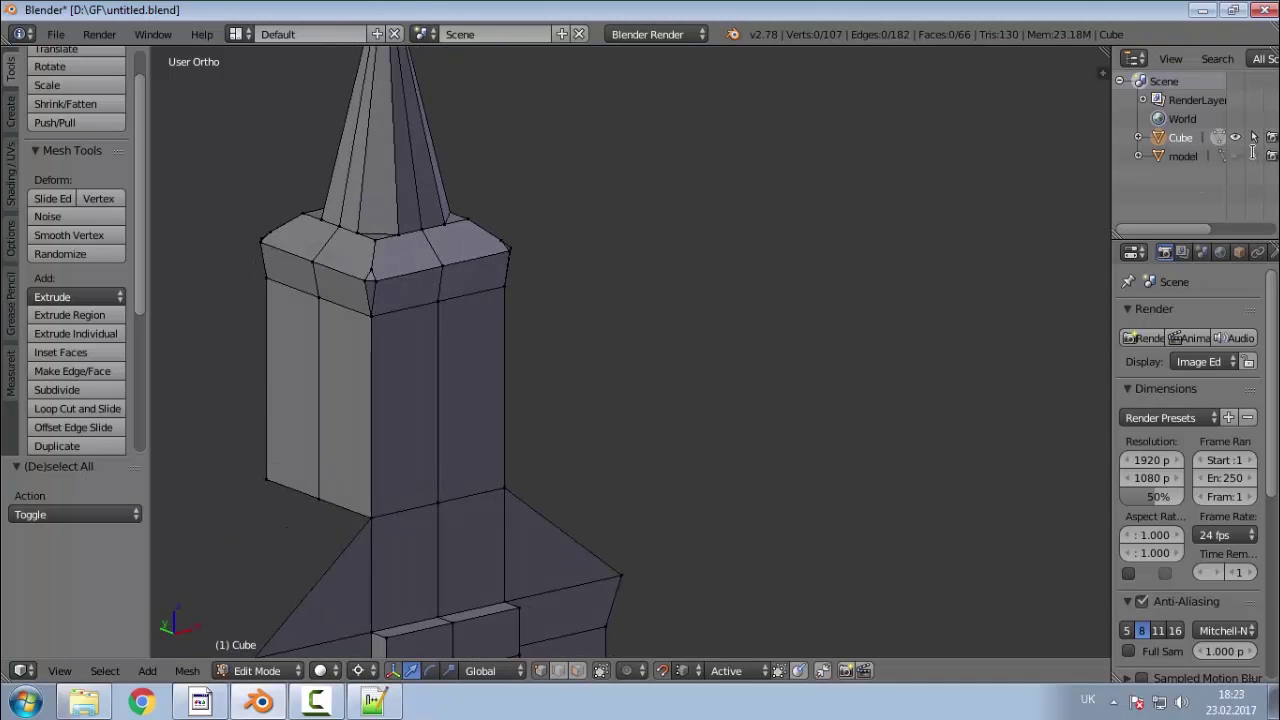
Step: Show the reference model, make it the active object and toggle the Cube's visibility to compare both meshes
left_click(1235, 155)
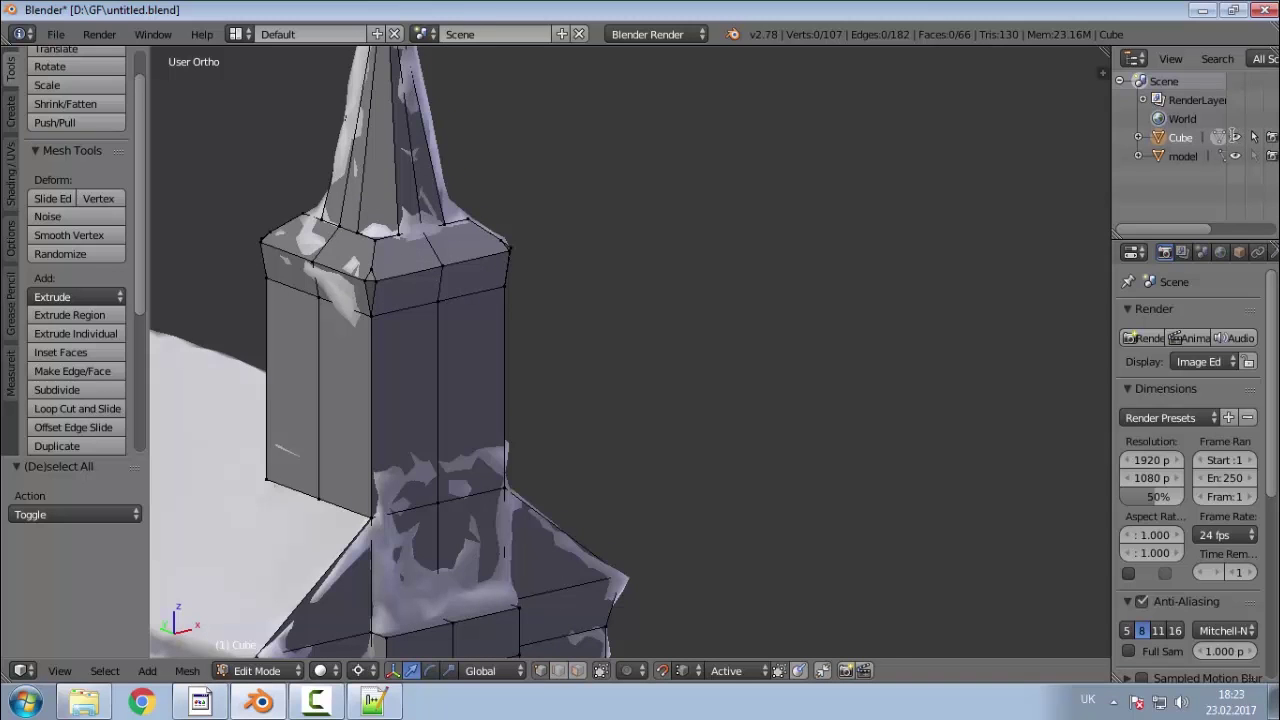
left_click(1190, 157)
left_click(1233, 140)
left_click(1233, 140)
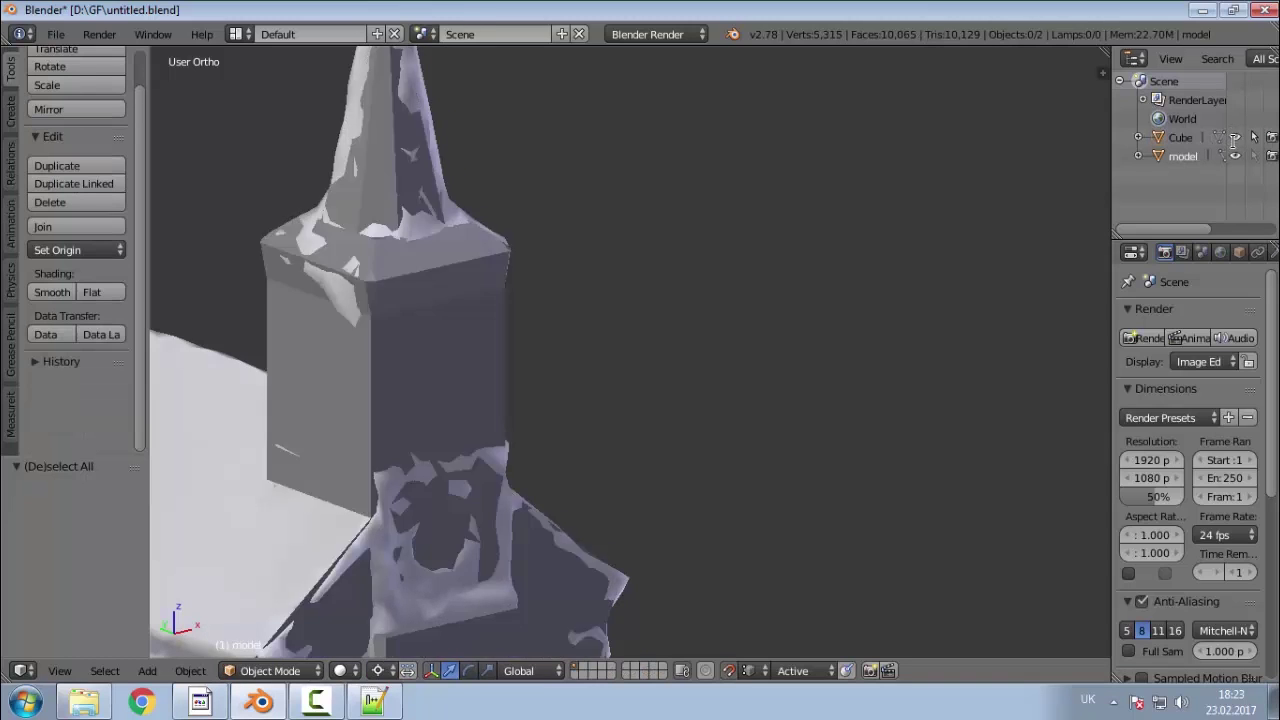
left_click(1235, 137)
left_click(1235, 137)
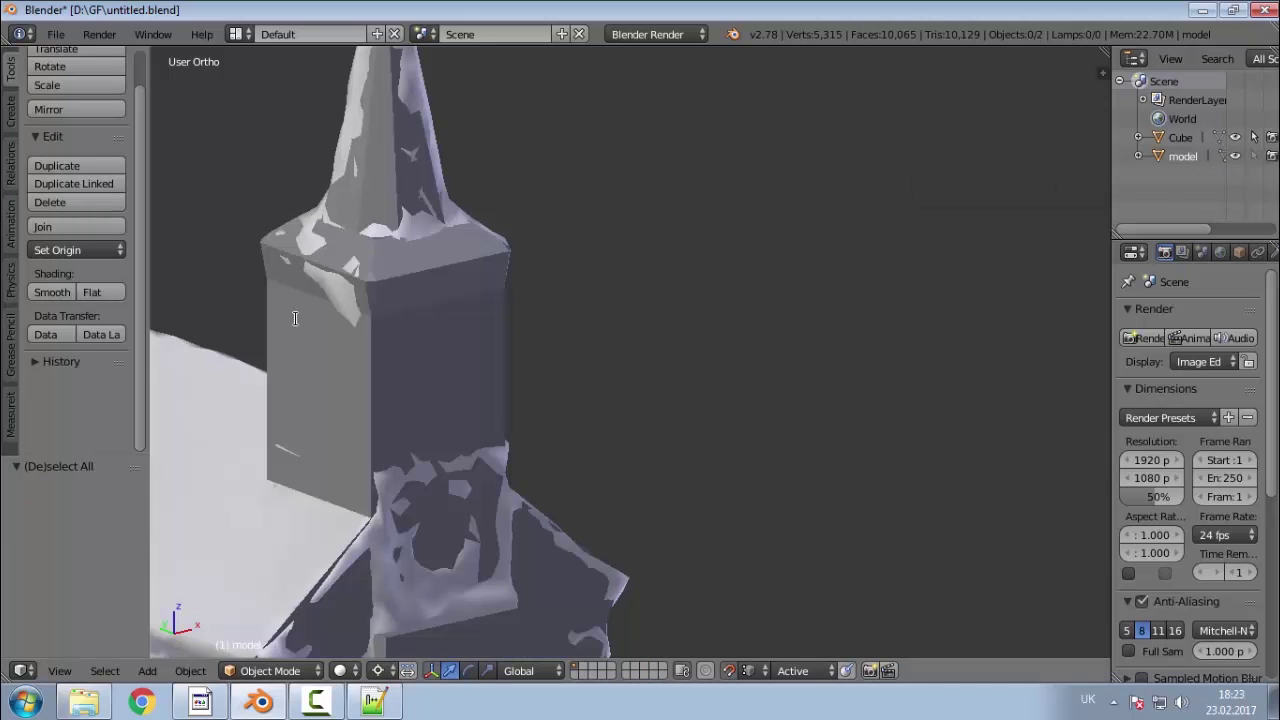
Step: Examine how the low-poly tower, spire and facade fit the reference church from several sides
scroll(442, 260, "up", 6)
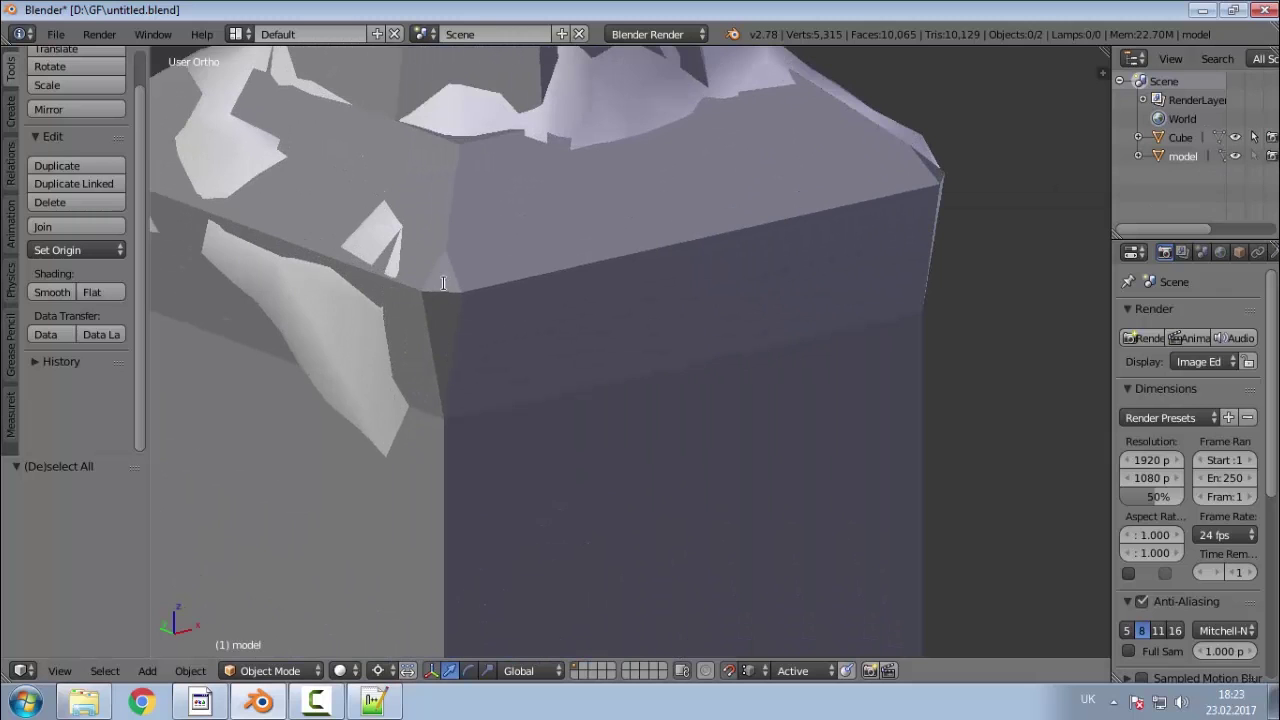
scroll(443, 283, "down", 7)
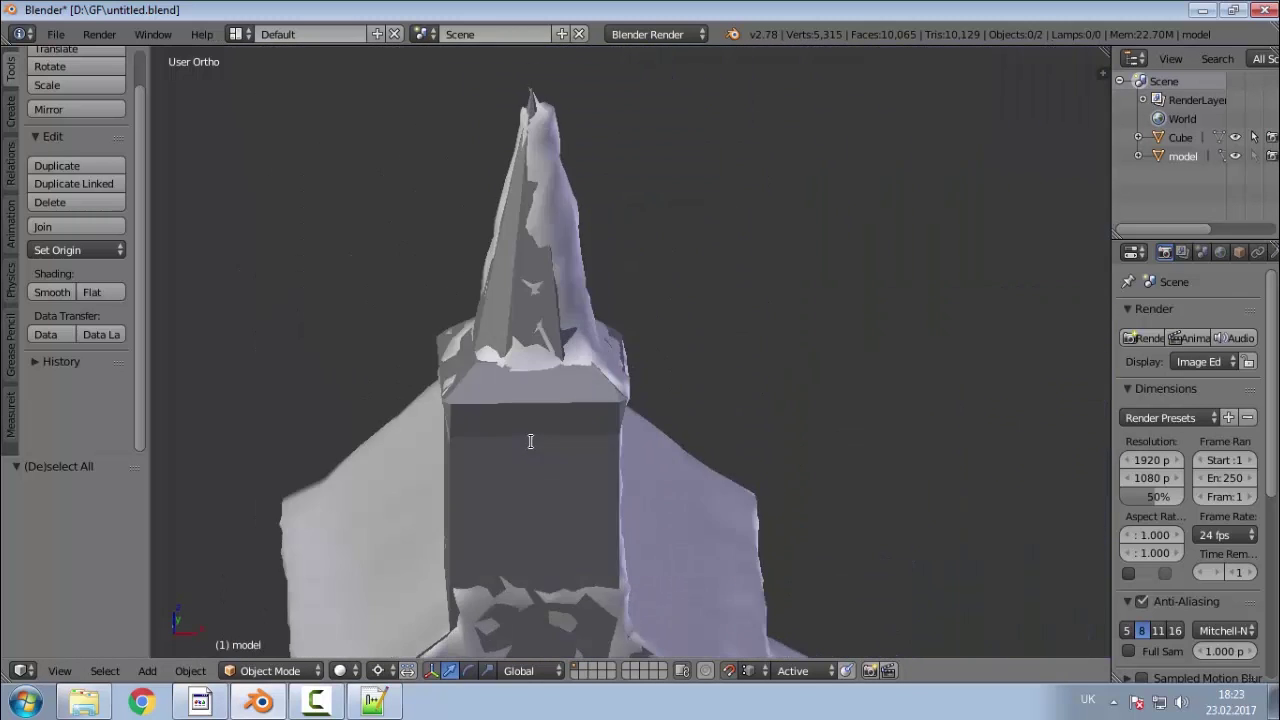
middle_click_drag(531, 441, 729, 546)
scroll(534, 399, "down", 4)
scroll(580, 551, "up", 7)
scroll(729, 546, "down", 4)
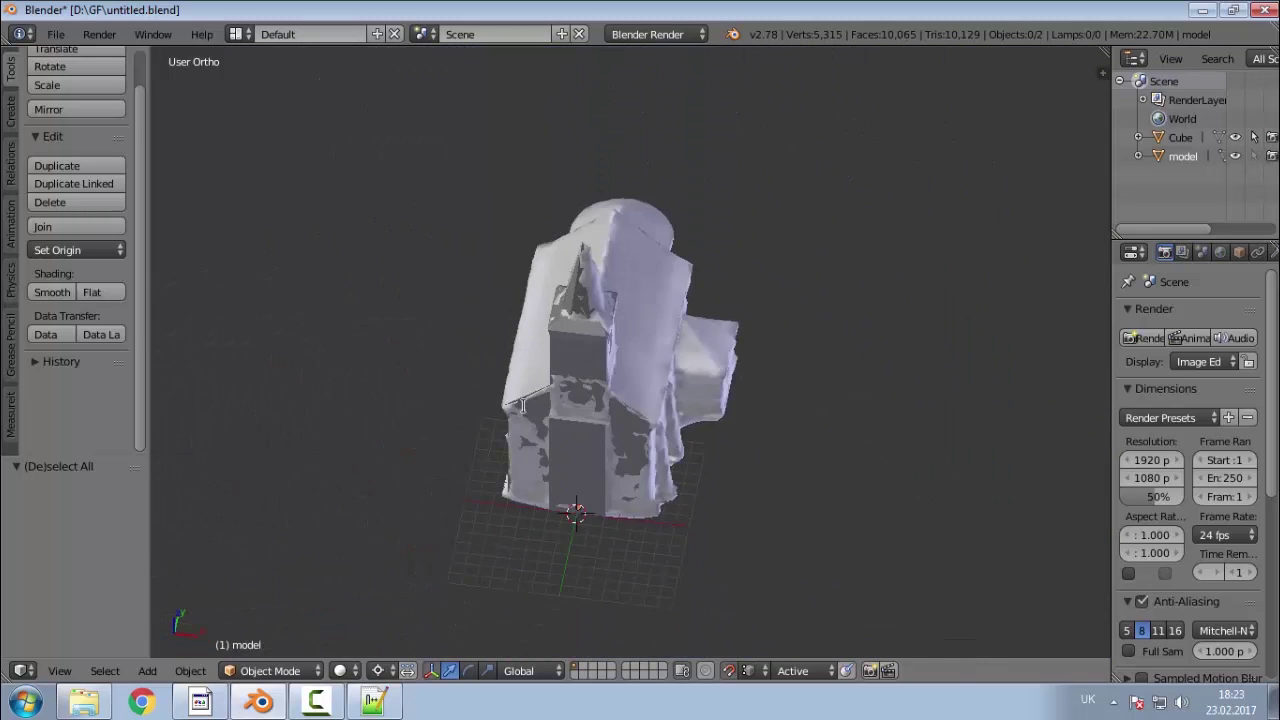
scroll(523, 405, "up", 5)
middle_click_drag(671, 486, 793, 443)
scroll(690, 490, "down", 3)
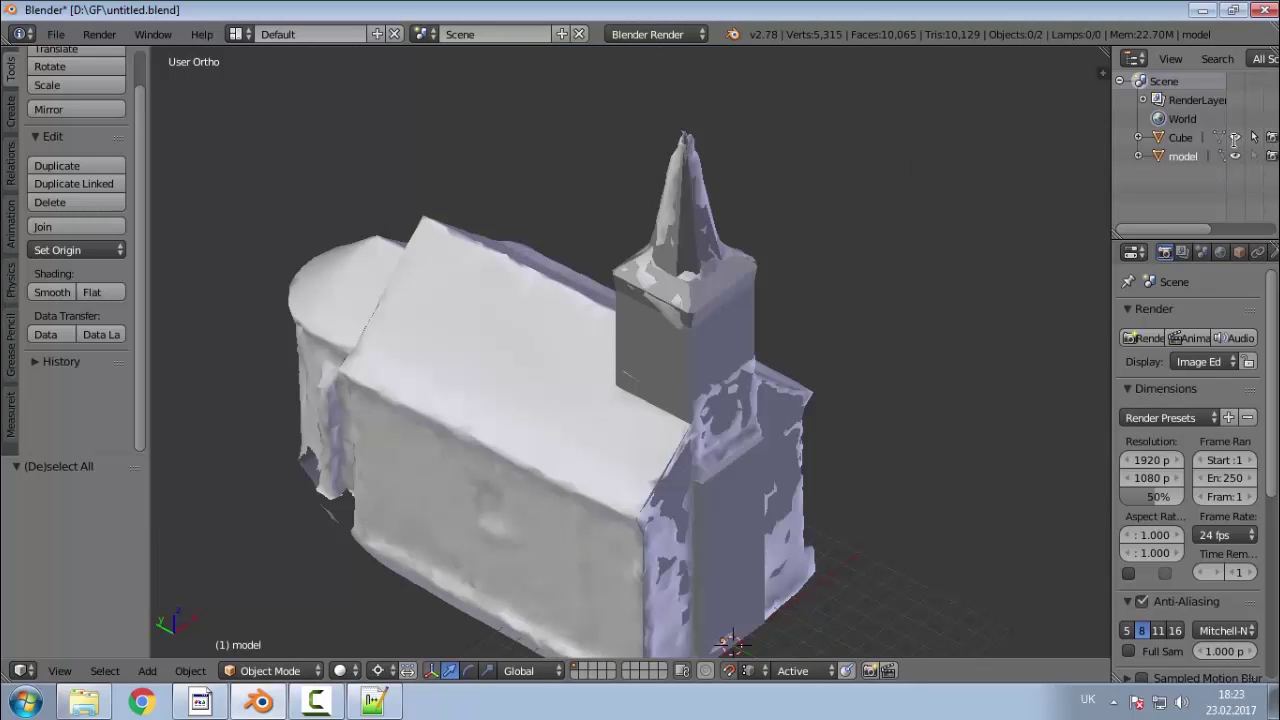
middle_click_drag(814, 426, 762, 415)
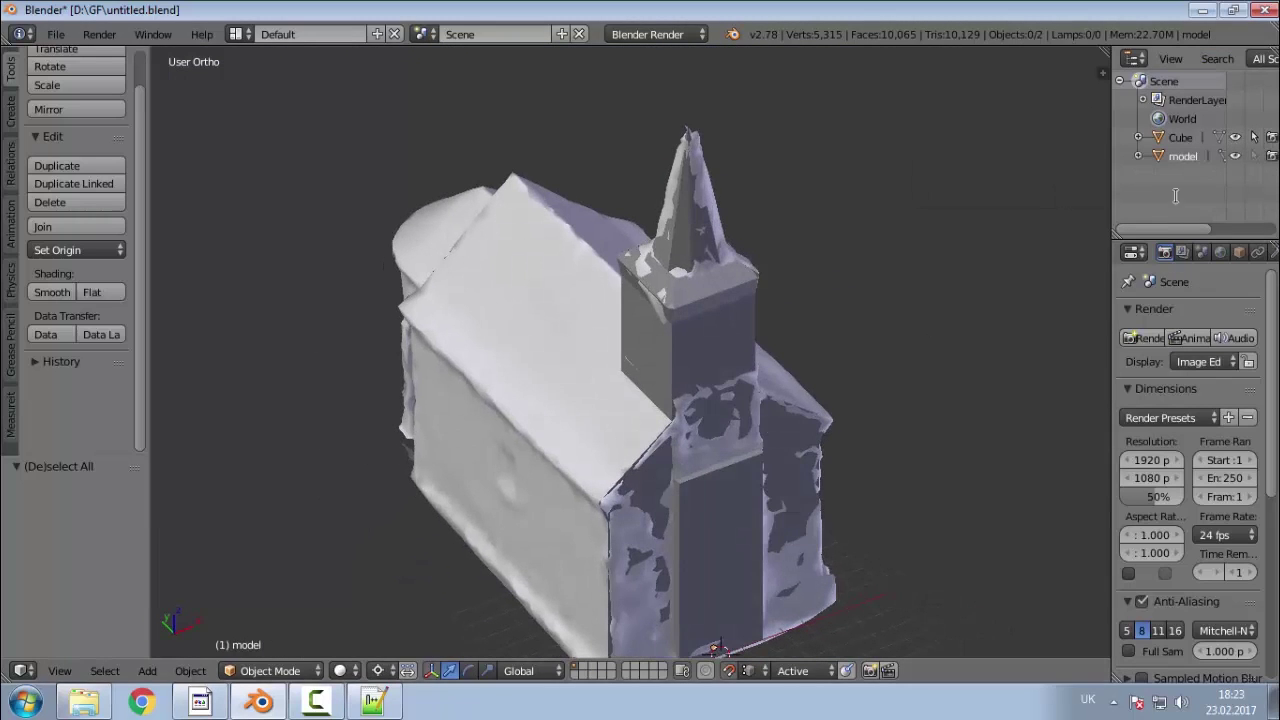
Step: Hide the reference model and return to editing the Cube's mesh
left_click(1190, 138)
left_click(1235, 155)
middle_click_drag(920, 389, 818, 403)
key("Tab")
scroll(612, 326, "down", 3)
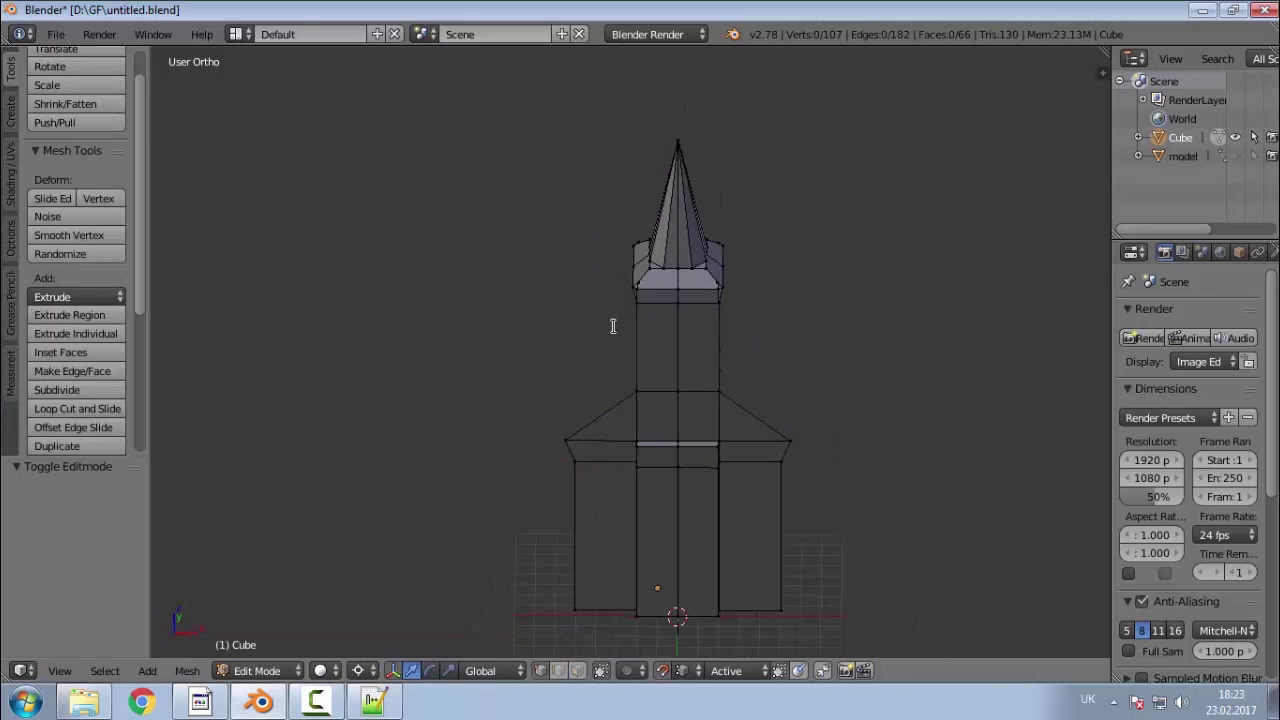
scroll(700, 484, "up", 3)
scroll(604, 520, "down", 2)
scroll(590, 530, "up", 3)
middle_click_drag(574, 500, 640, 466)
scroll(600, 466, "down", 3)
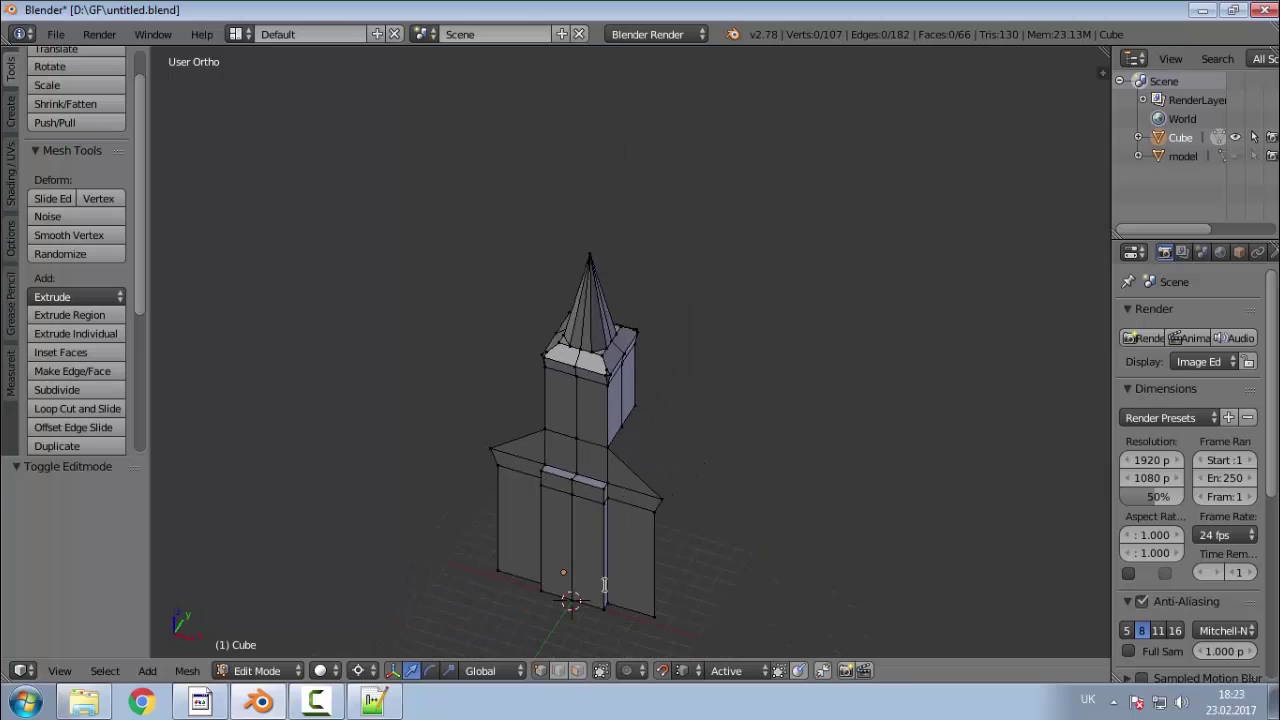
scroll(570, 645, "up", 1)
Step: Select every face on the right (+X) half of the facade, tower and spire and delete those faces
left_click(576, 669)
middle_click_drag(604, 571, 590, 493)
mouse_move(688, 612)
left_mouse_down("ctrl")
mouse_move(708, 149)
mouse_move(594, 100)
left_mouse_up("ctrl")
middle_click_drag(676, 188, 489, 297)
scroll(640, 330, "up", 3)
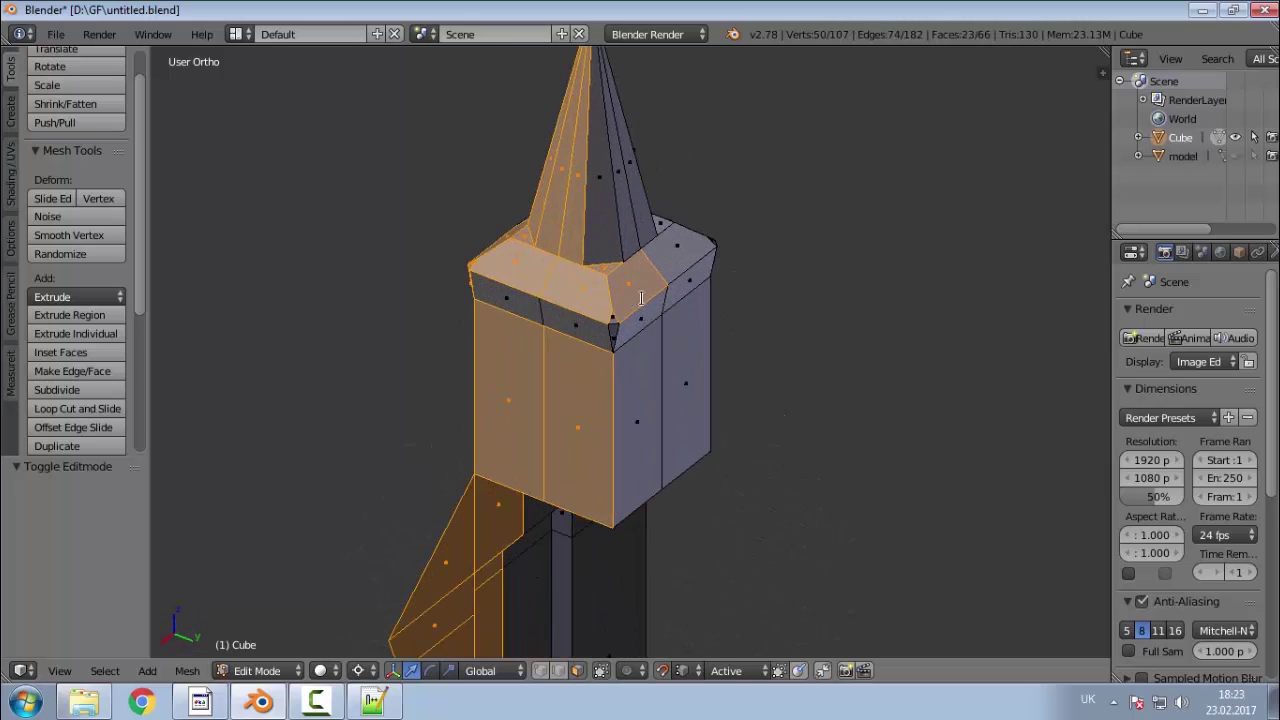
mouse_move(654, 362)
left_mouse_down("ctrl")
mouse_move(594, 452)
mouse_move(478, 316)
mouse_move(612, 300)
mouse_move(616, 313)
left_mouse_up("ctrl")
middle_click_drag(616, 313, 533, 258)
left_click_drag(587, 209, 600, 229, "ctrl")
scroll(622, 412, "down", 4)
mouse_move(652, 349)
middle_mouse_down()
mouse_move(648, 463)
mouse_move(822, 337)
mouse_move(868, 368)
middle_mouse_up()
middle_click_drag(670, 412, 626, 380)
scroll(577, 509, "down", 2)
scroll(562, 600, "up", 3)
mouse_move(546, 450)
left_mouse_down("ctrl")
mouse_move(573, 614)
mouse_move(577, 499)
left_mouse_up("ctrl")
key("x")
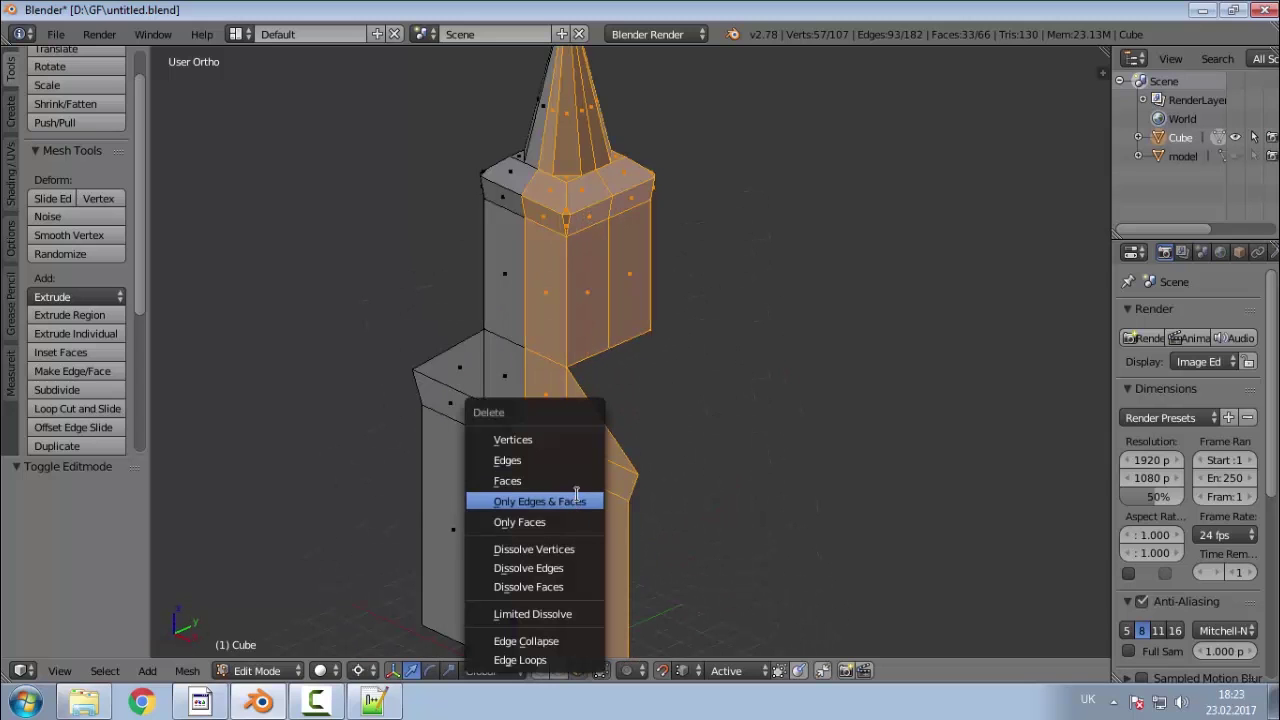
left_click(557, 481)
Step: Show the reference model again around the remaining left half of the low-poly church
middle_click_drag(557, 475, 614, 476)
scroll(614, 476, "down", 5)
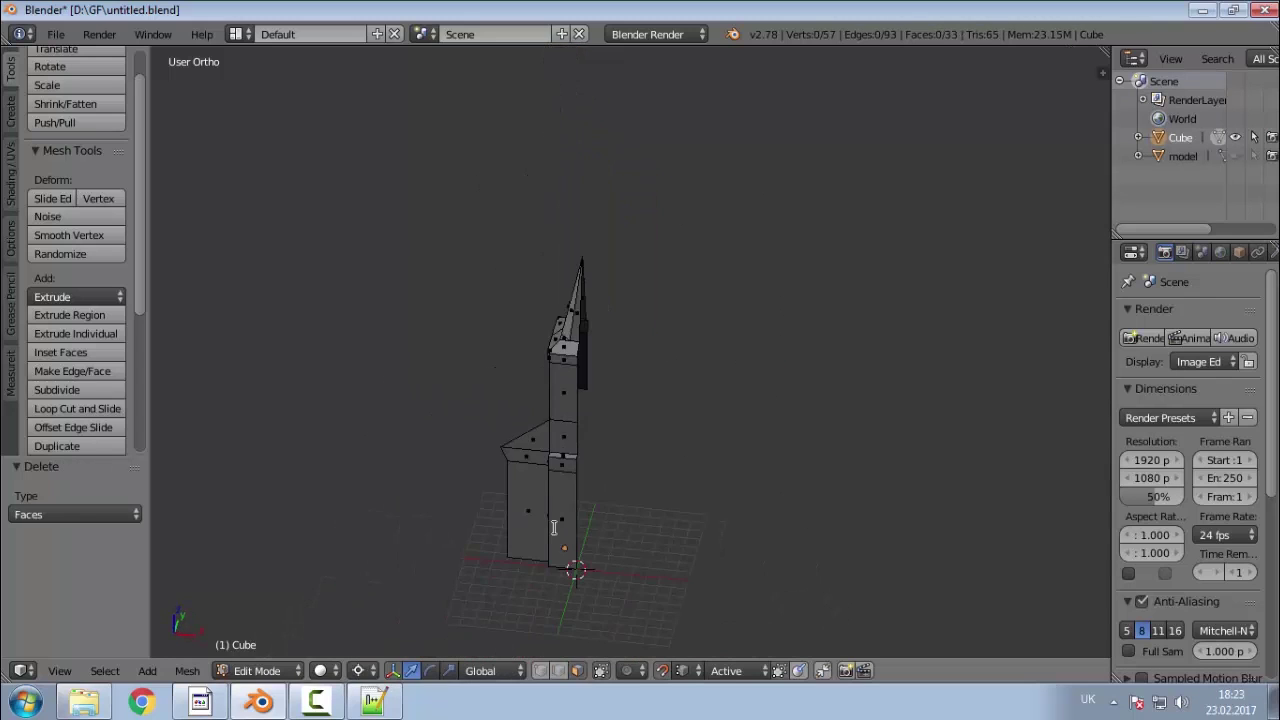
middle_click_drag(553, 527, 748, 547)
middle_click_drag(600, 551, 614, 588)
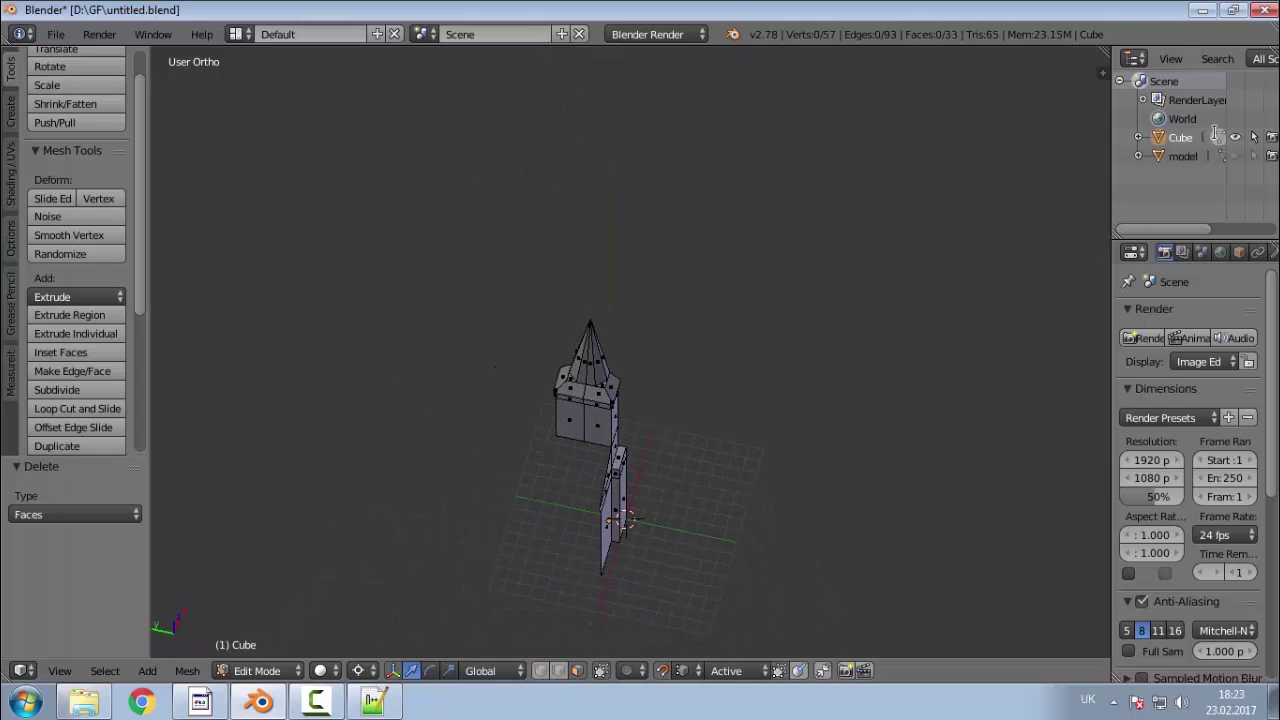
scroll(331, 577, "down", 3)
scroll(502, 588, "up", 5)
scroll(502, 588, "up", 1)
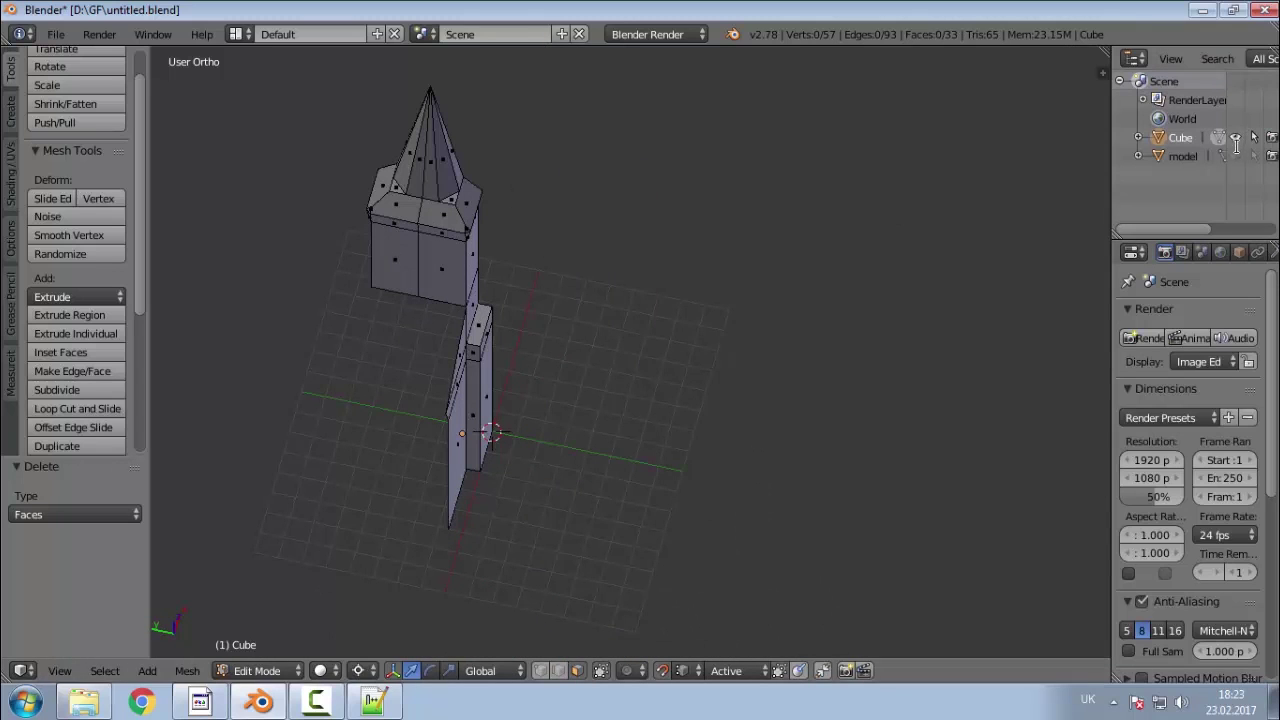
left_click(1235, 155)
scroll(280, 300, "up", 6)
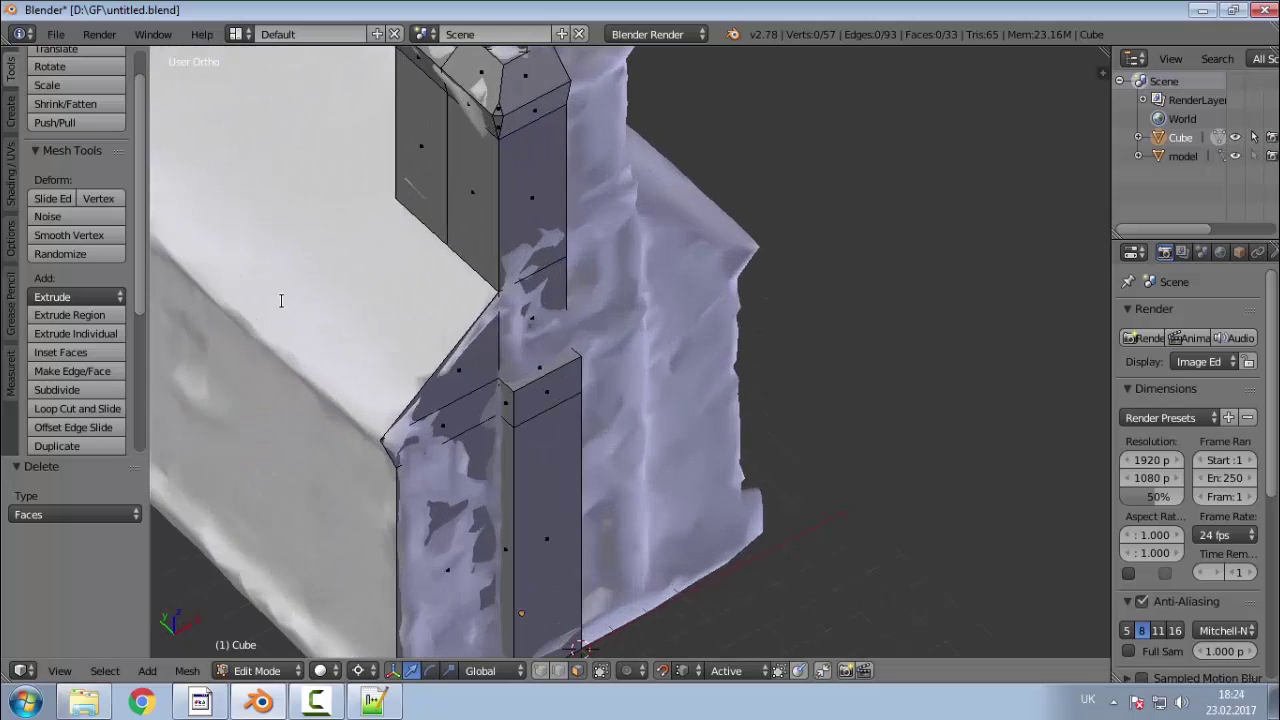
Step: Extrude the facade's left sloping roof edge 4 units along the Y axis to start the nave roof
left_click(558, 670)
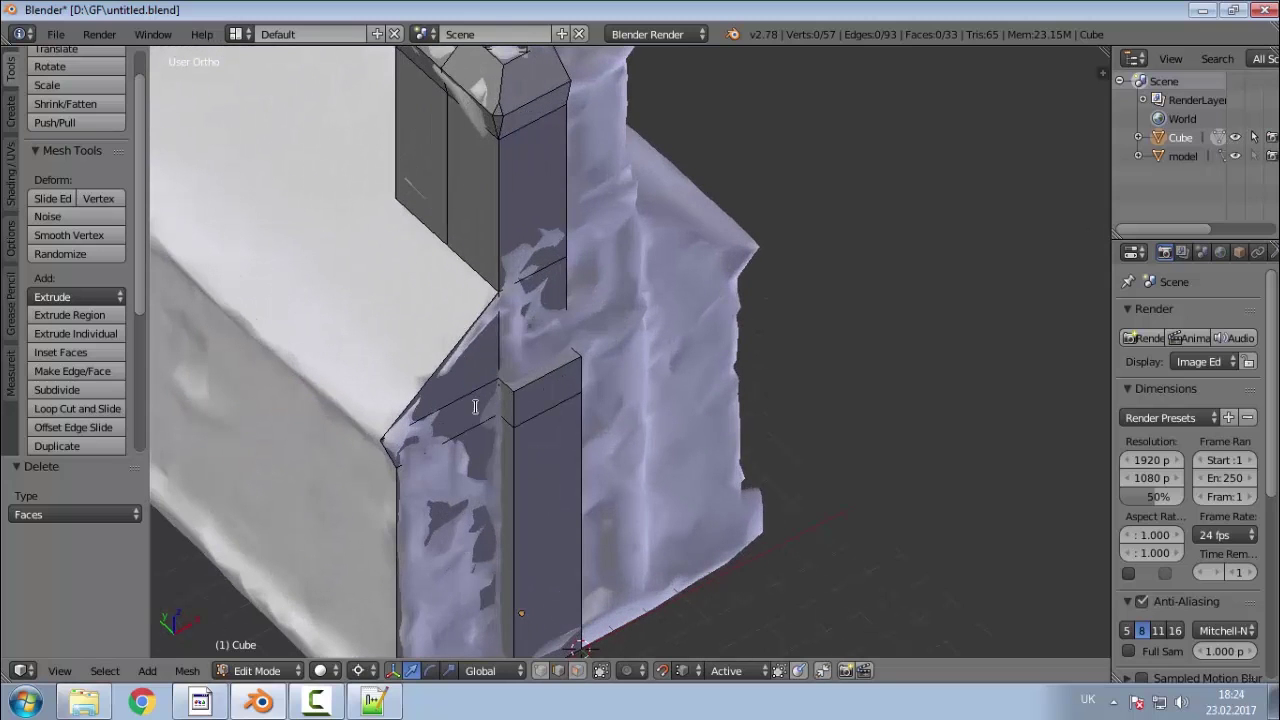
right_click(455, 352)
key("KP_7")
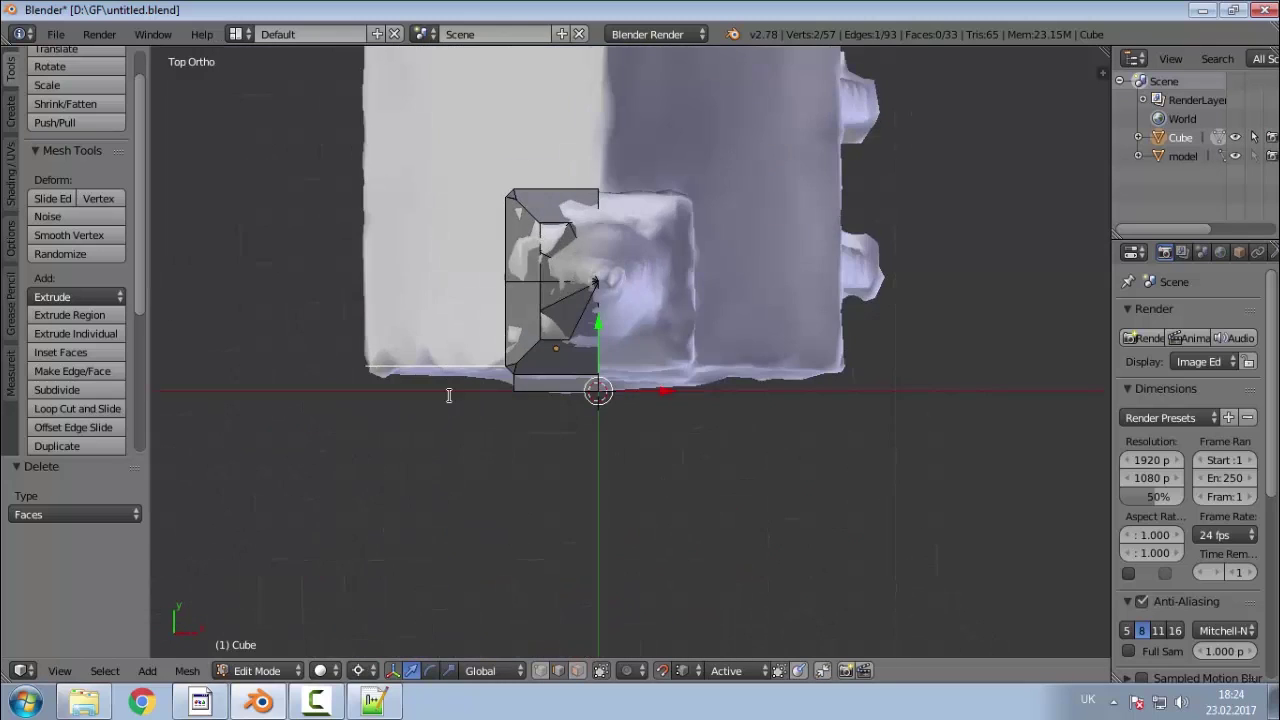
scroll(474, 253, "down", 1)
middle_click_drag(494, 278, 314, 301)
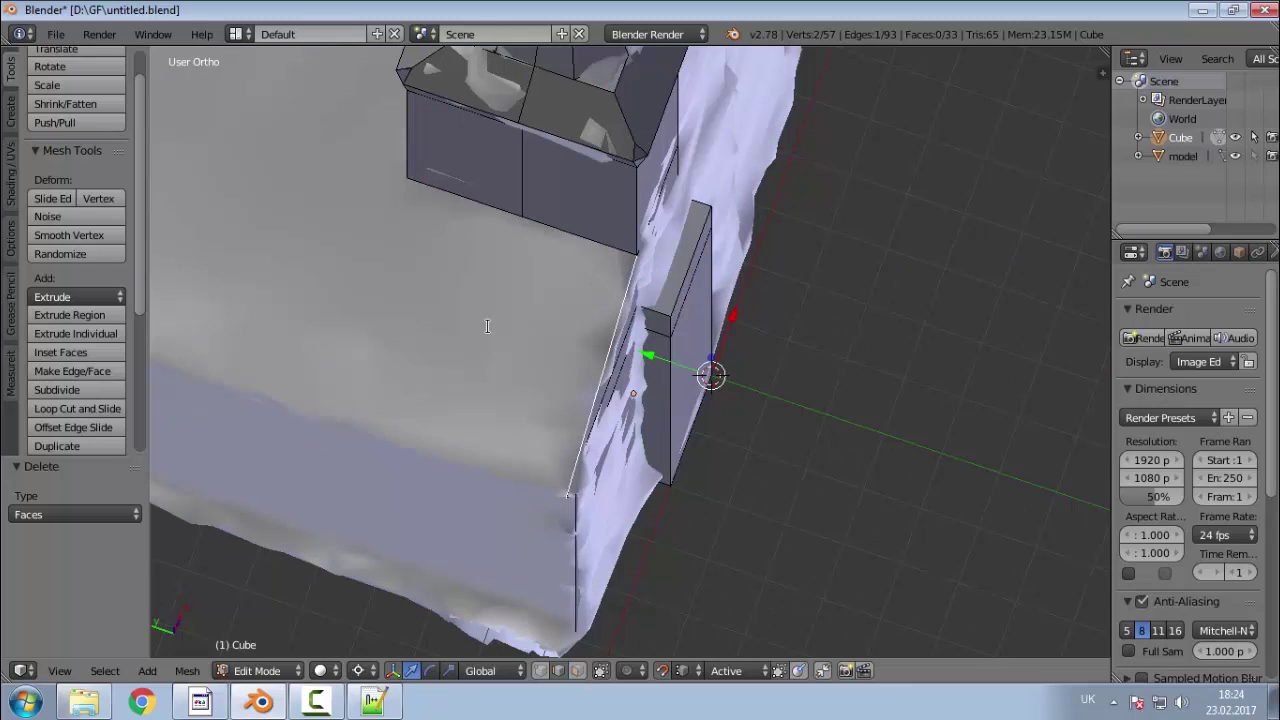
key("e")
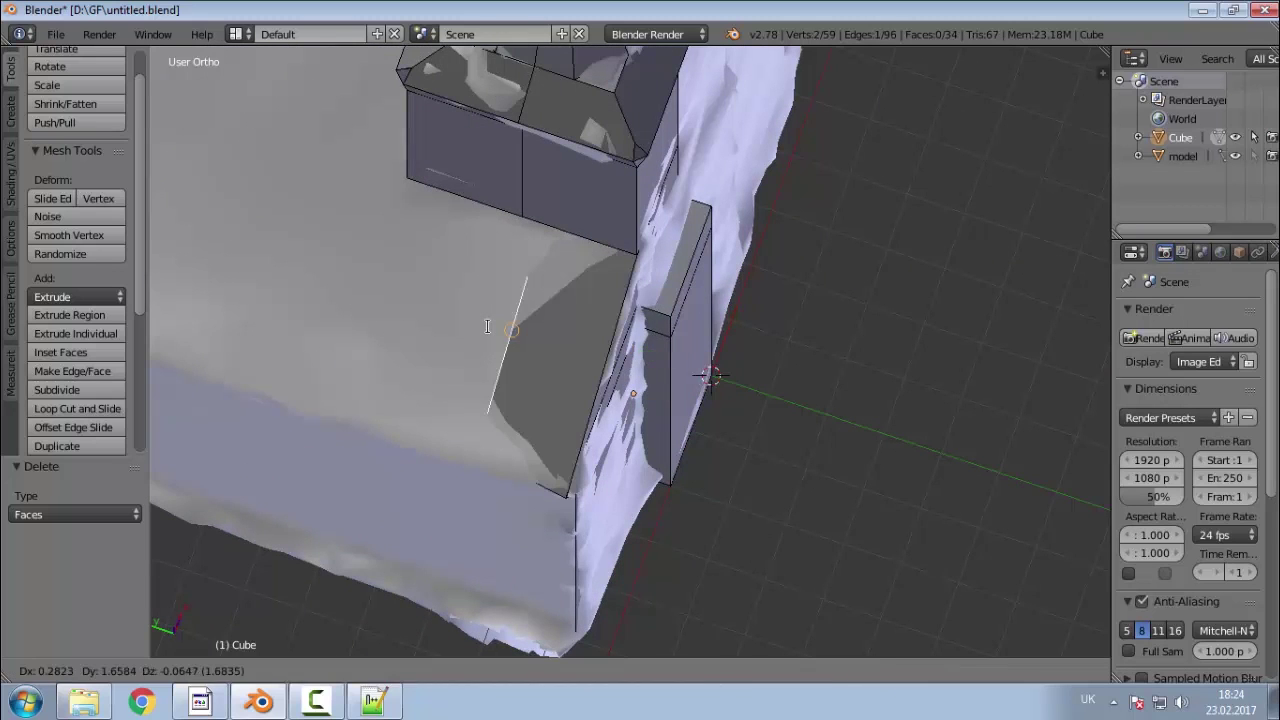
key("y")
left_click(409, 183)
Step: Extrude the facade's eave edge and left outer wall edge 4 units along the Y axis to start the nave's side wall
middle_click_drag(409, 183, 467, 431)
middle_click_drag(492, 374, 543, 378)
right_click(484, 433, "shift")
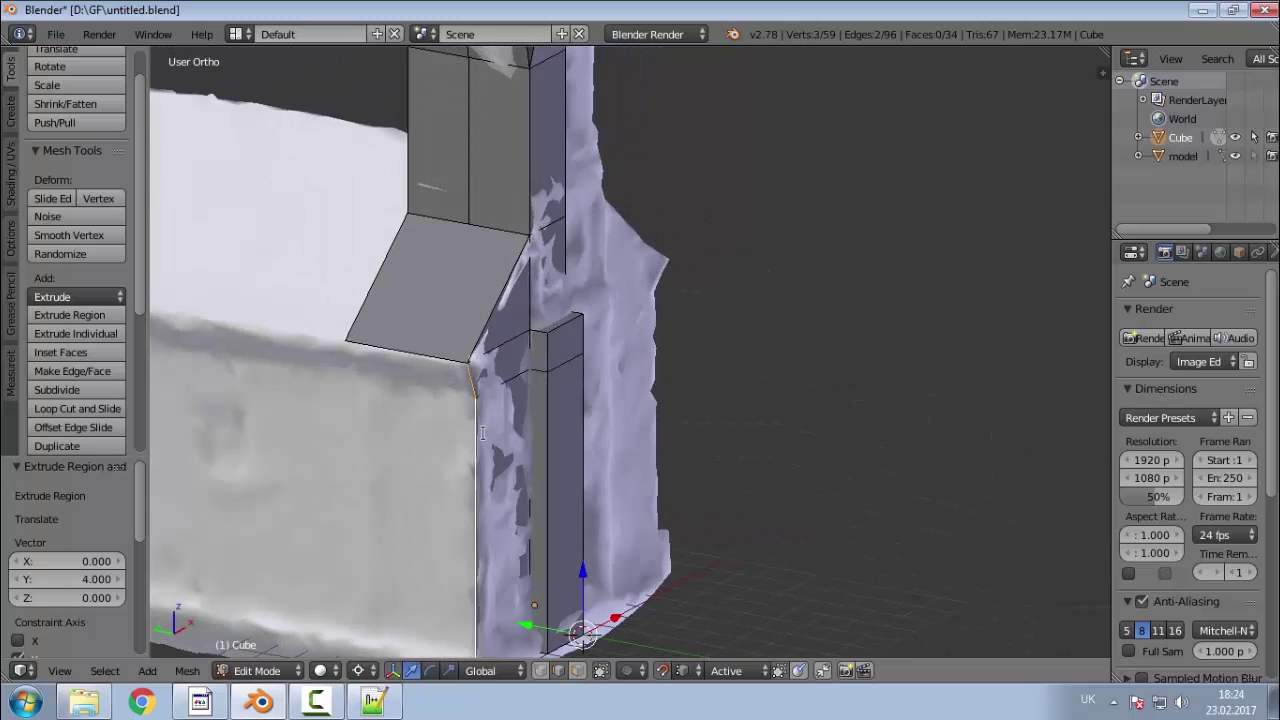
scroll(500, 272, "down", 2)
scroll(421, 408, "up", 3)
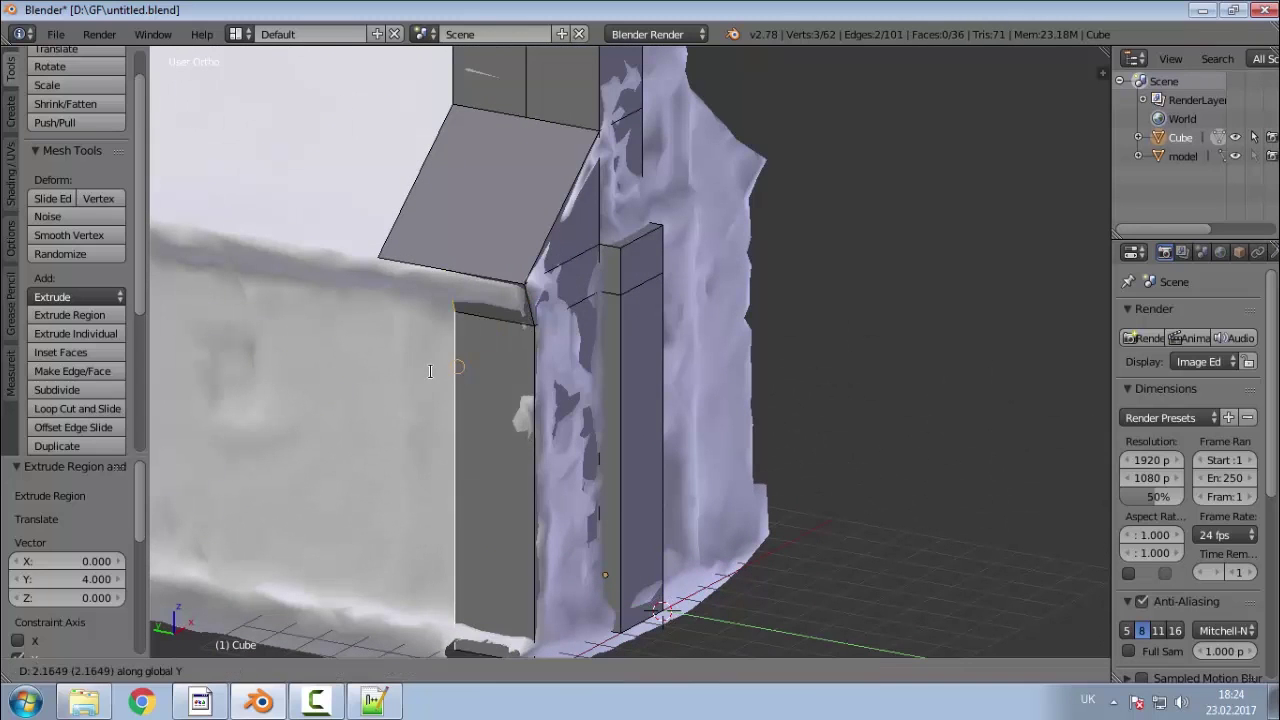
key("e")
left_click(391, 345)
middle_click_drag(391, 345, 563, 354)
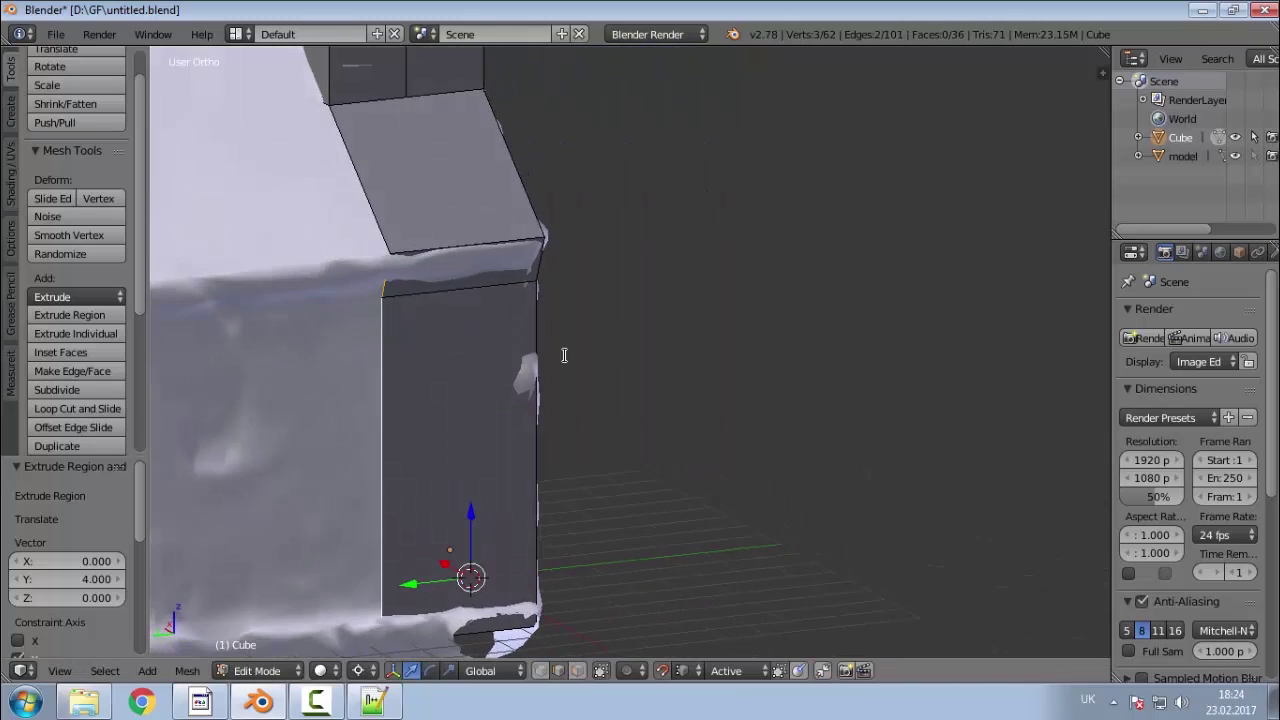
Step: Examine where the tower's rear side meets the newly extruded nave roof slope from several angles
scroll(575, 371, "down", 4)
scroll(234, 297, "up", 2)
middle_click_drag(564, 212, 404, 222)
scroll(404, 223, "up", 2)
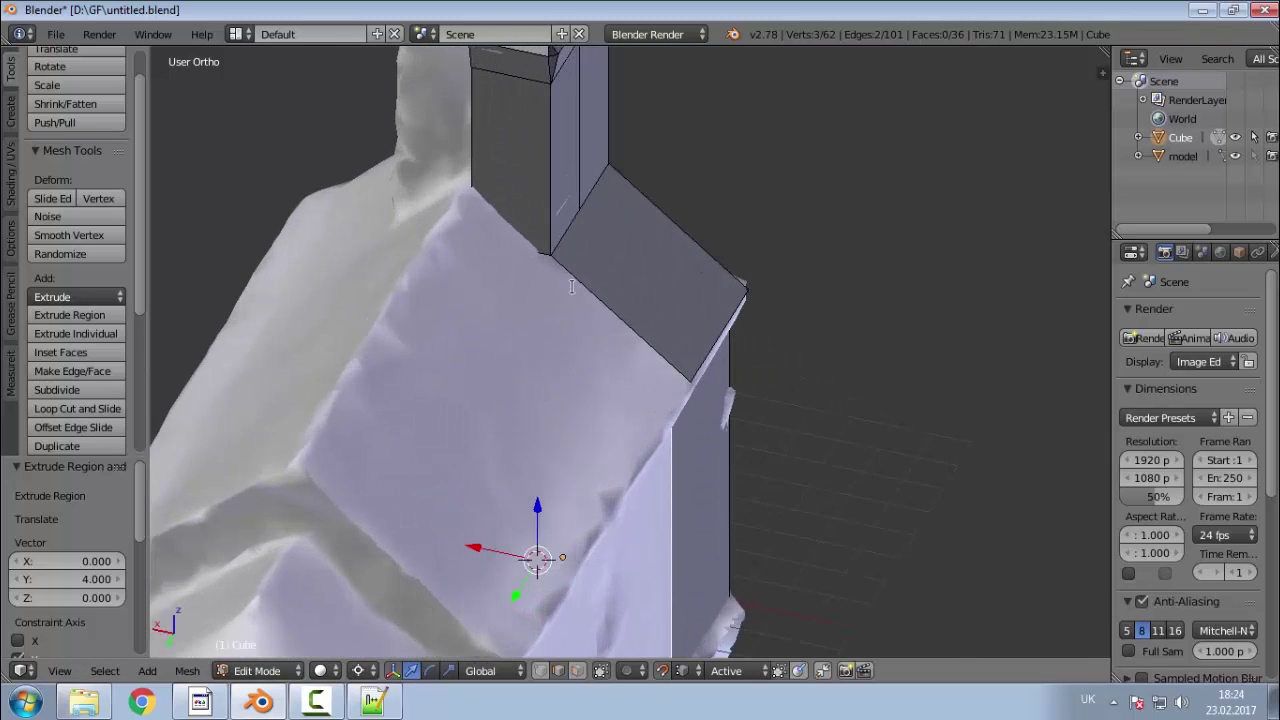
scroll(549, 220, "up", 2)
middle_click_drag(546, 251, 326, 256)
scroll(326, 256, "down", 2)
middle_click_drag(500, 260, 859, 260)
scroll(568, 250, "up", 6)
scroll(515, 346, "down", 4)
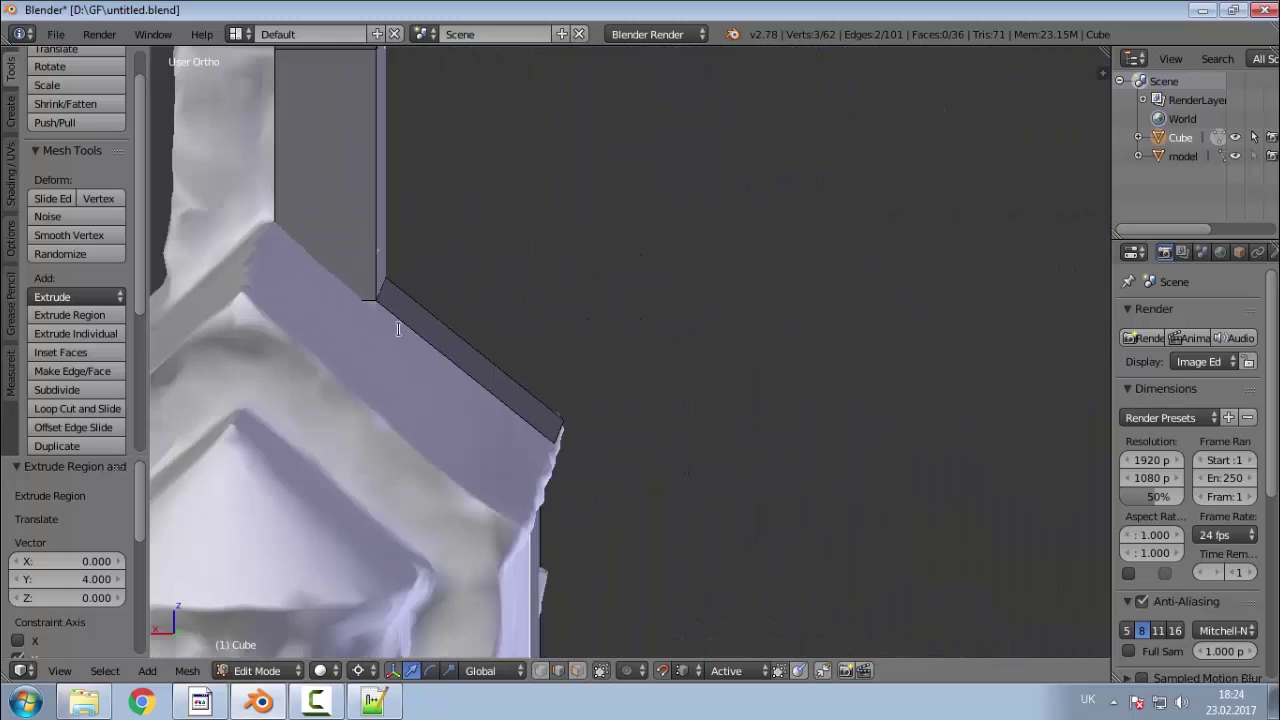
scroll(306, 245, "up", 4)
scroll(580, 397, "down", 1)
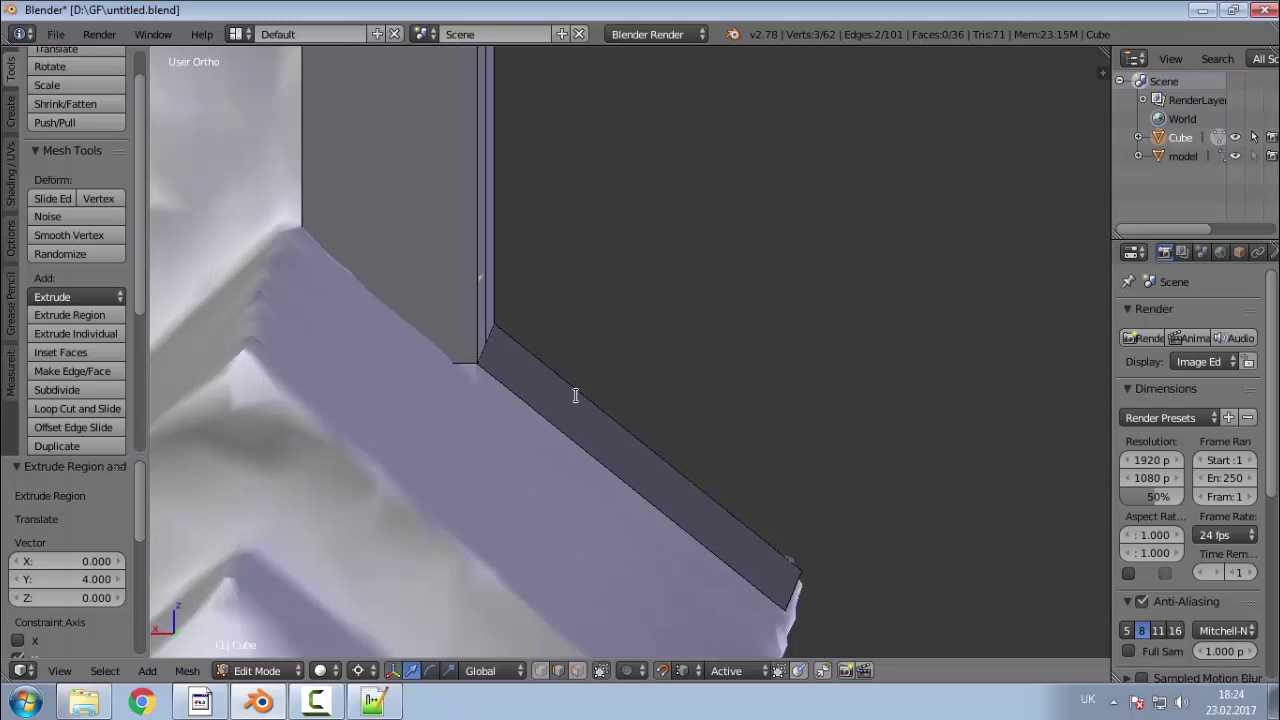
Step: Create a TinyCAD V2X vertex where the roof's rear sloping edge would intersect the tower's rear centre-line edge
middle_click_drag(660, 403, 634, 411)
right_click(541, 412)
right_click(449, 470, "shift")
key("w")
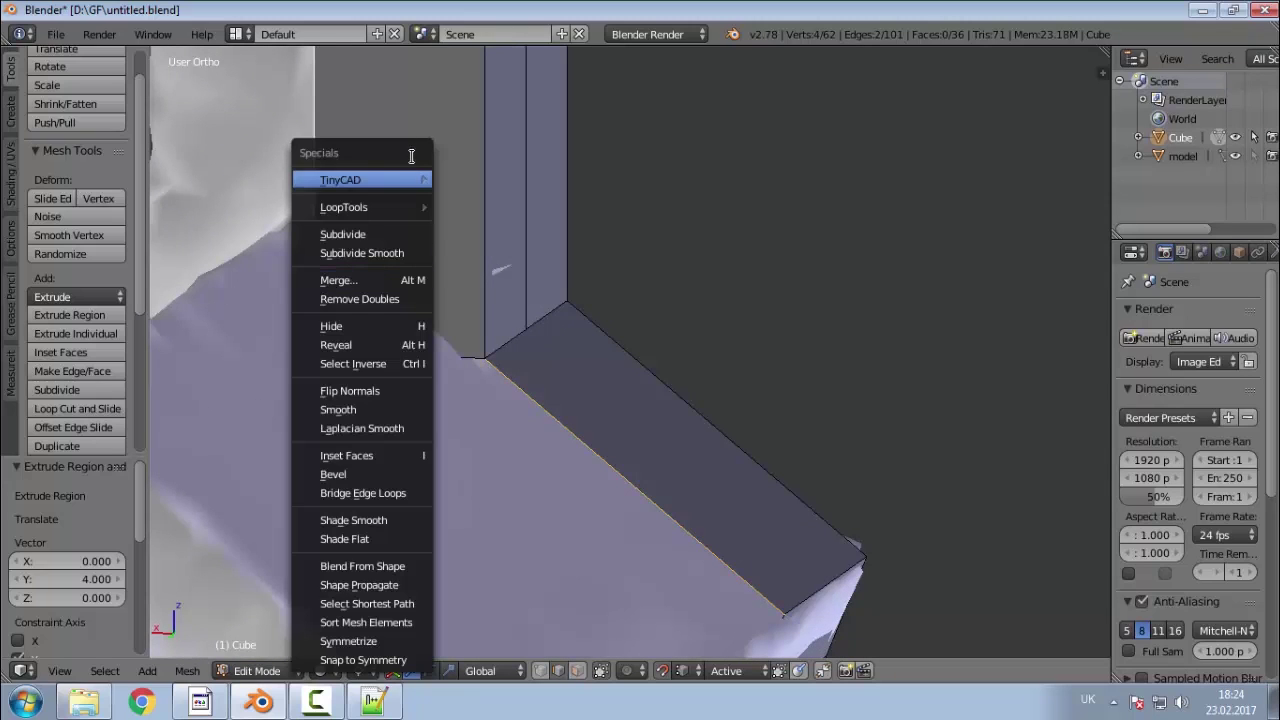
mouse_move(414, 174)
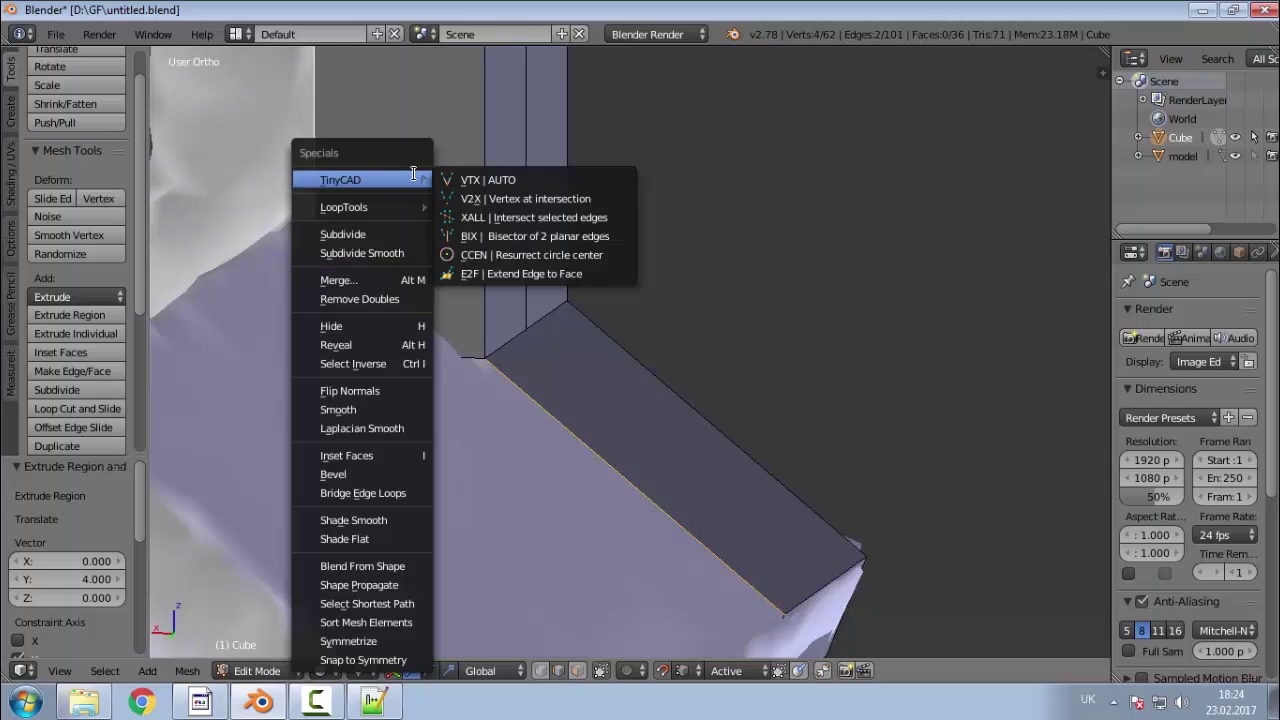
left_click(571, 199)
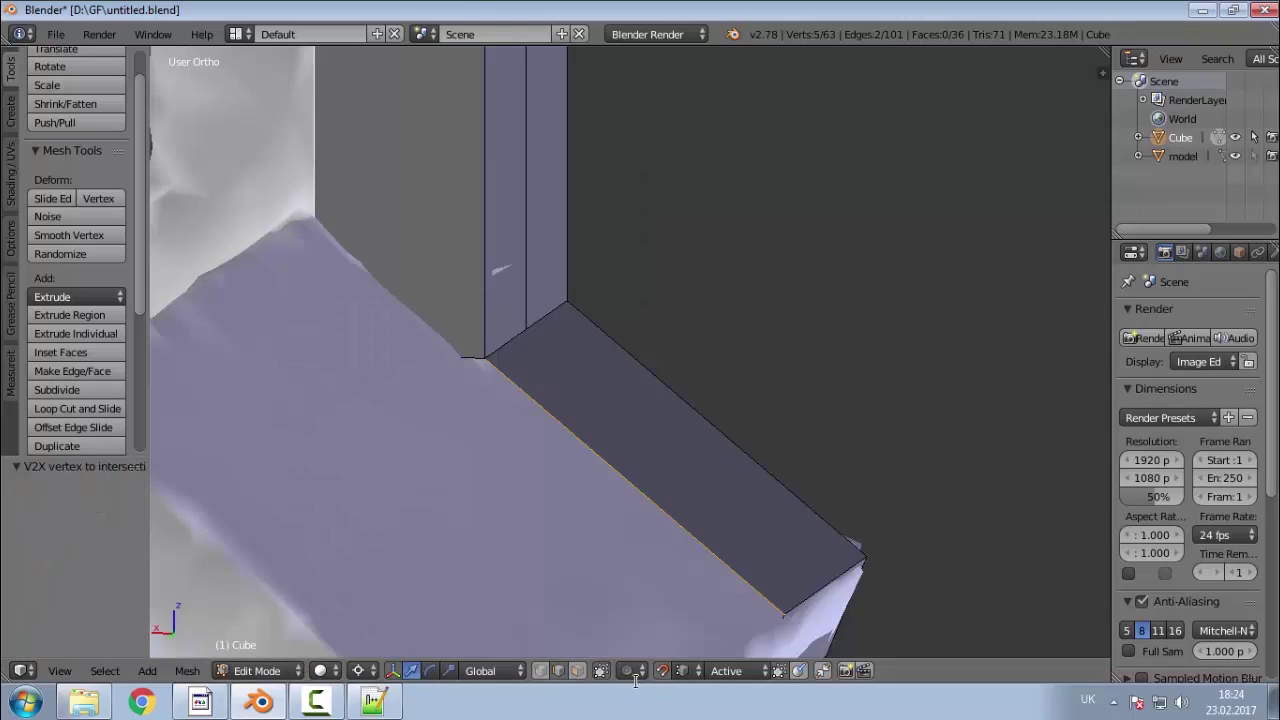
Step: Hide the reference model and raise the tower's rear centre-line bottom vertex about 1.6 units onto the intersection vertex
left_click(1235, 156)
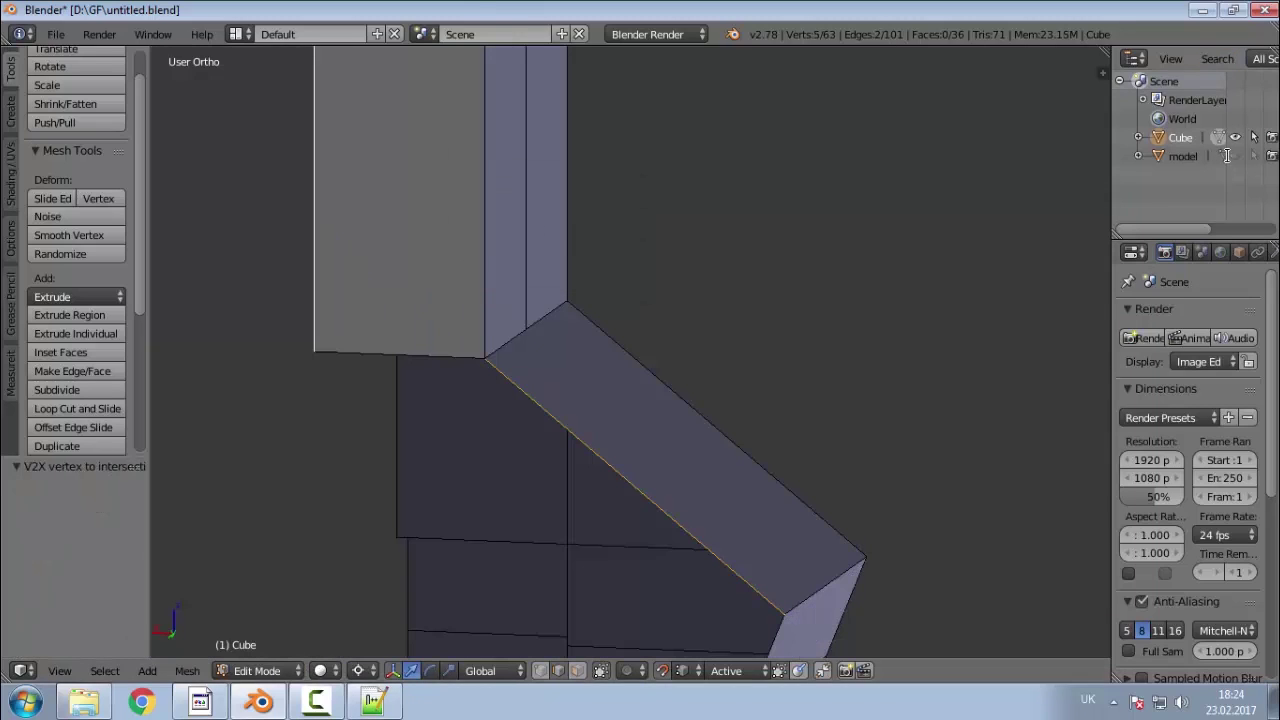
left_click(542, 670)
right_click(312, 353)
key("g")
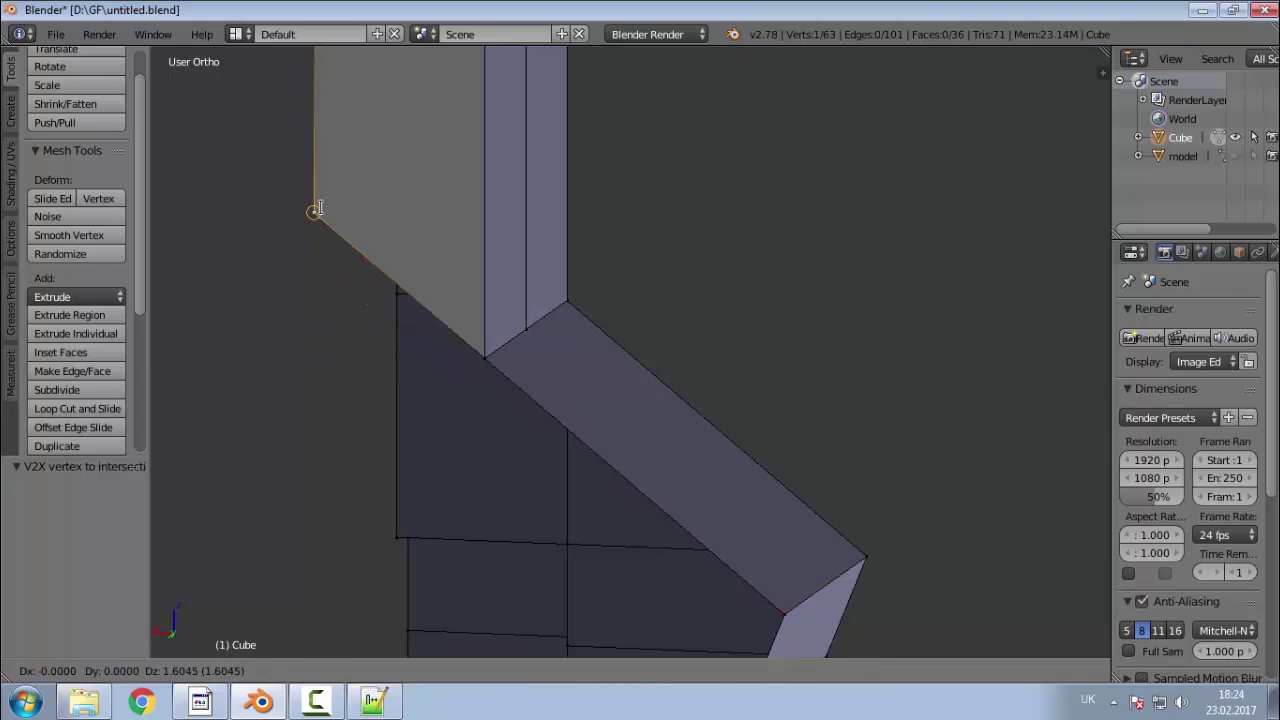
left_click(318, 211)
Step: Enable AutoMerge Editing and merge the duplicate vertices where the tower's rear corner meets the top of the roof slope
scroll(334, 266, "down", 3)
middle_click_drag(360, 300, 436, 345)
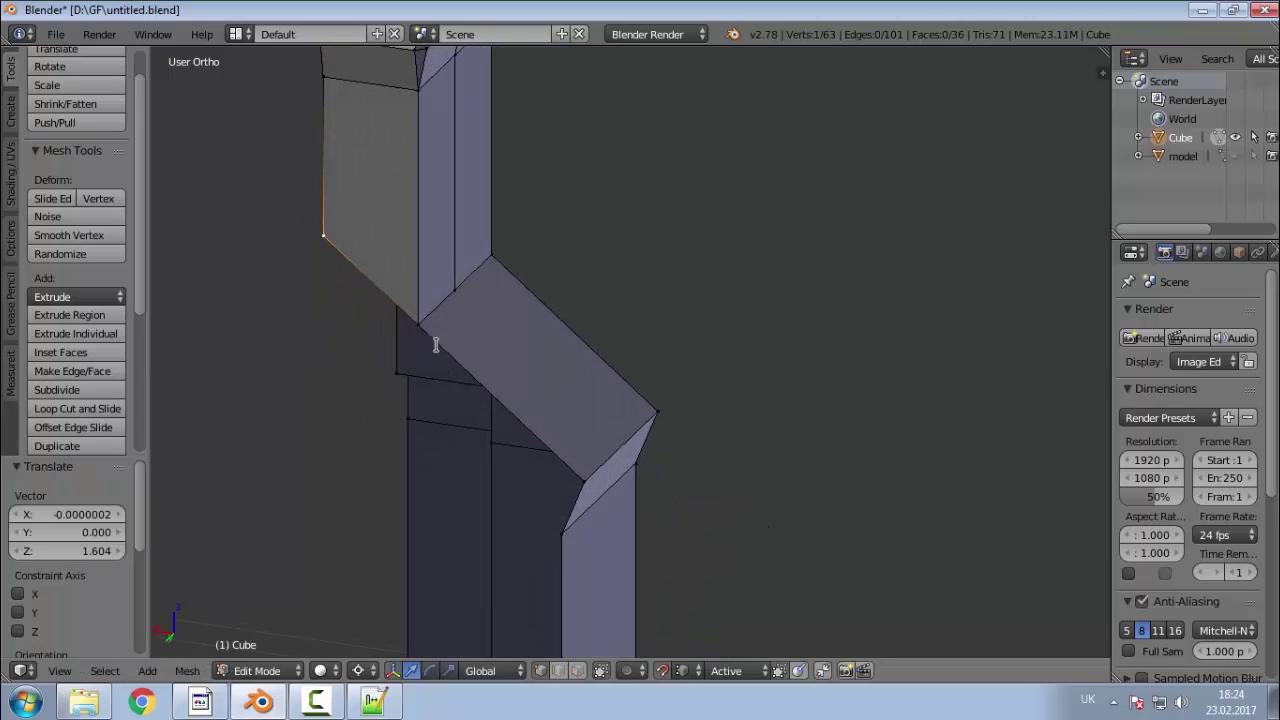
right_click(417, 323, "shift")
scroll(466, 306, "up", 6)
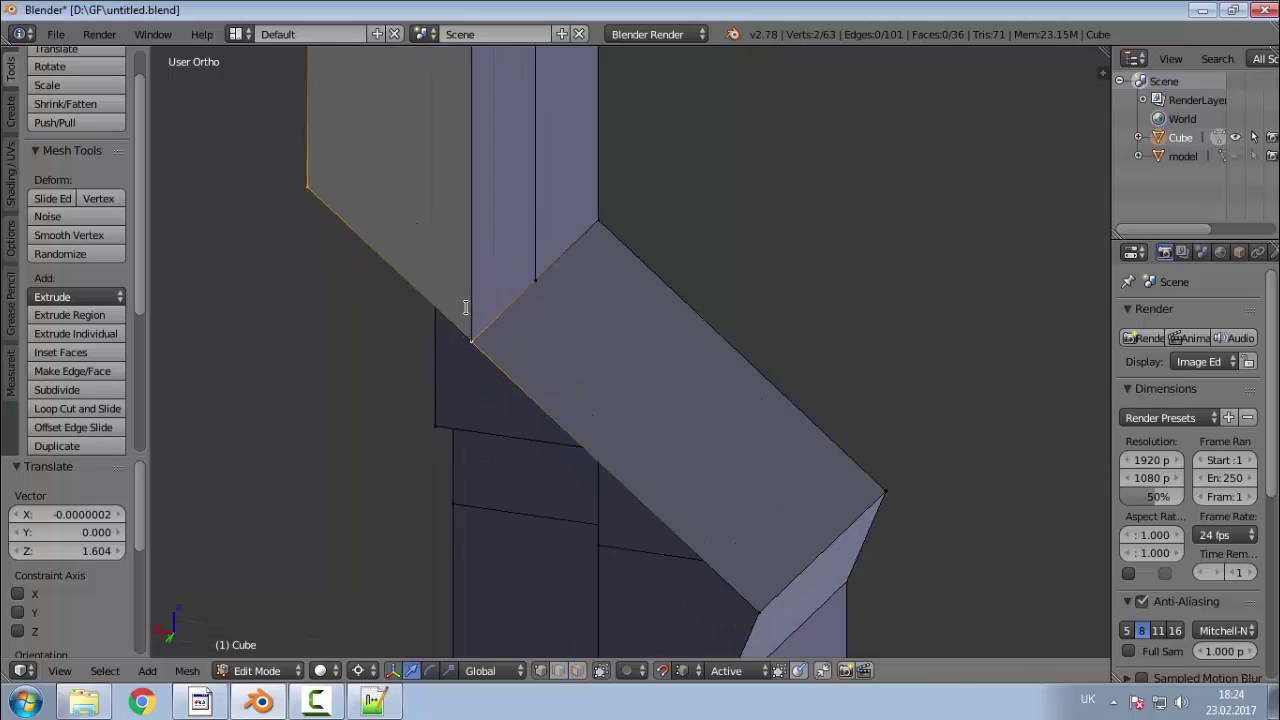
left_click(188, 670)
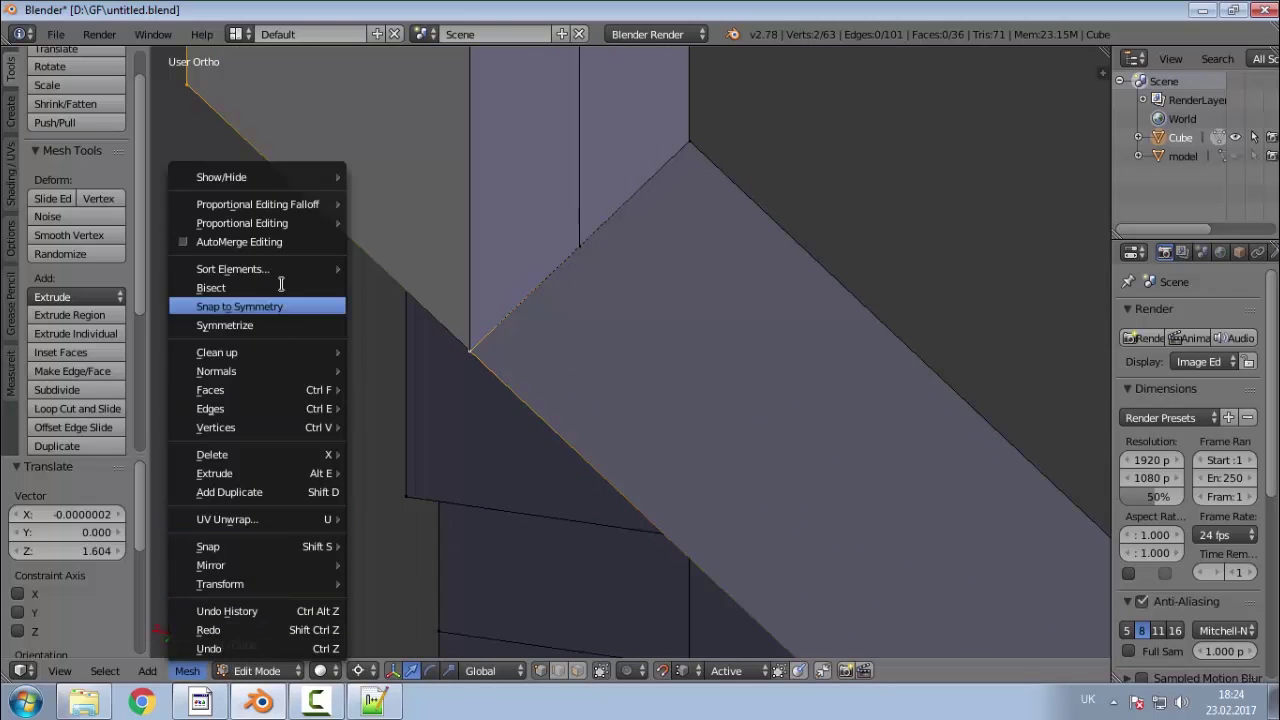
left_click(278, 244)
right_click(466, 352)
key("g")
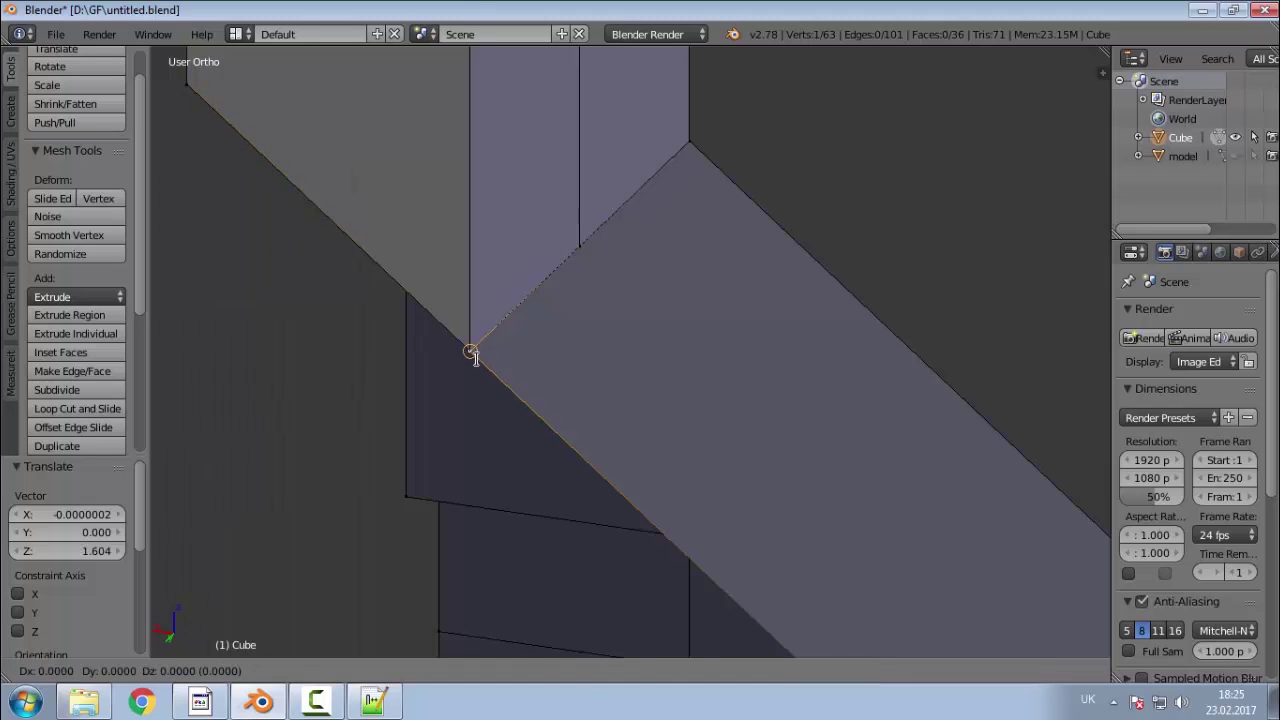
left_click(475, 358)
right_click(469, 362)
key("g")
left_click(540, 395)
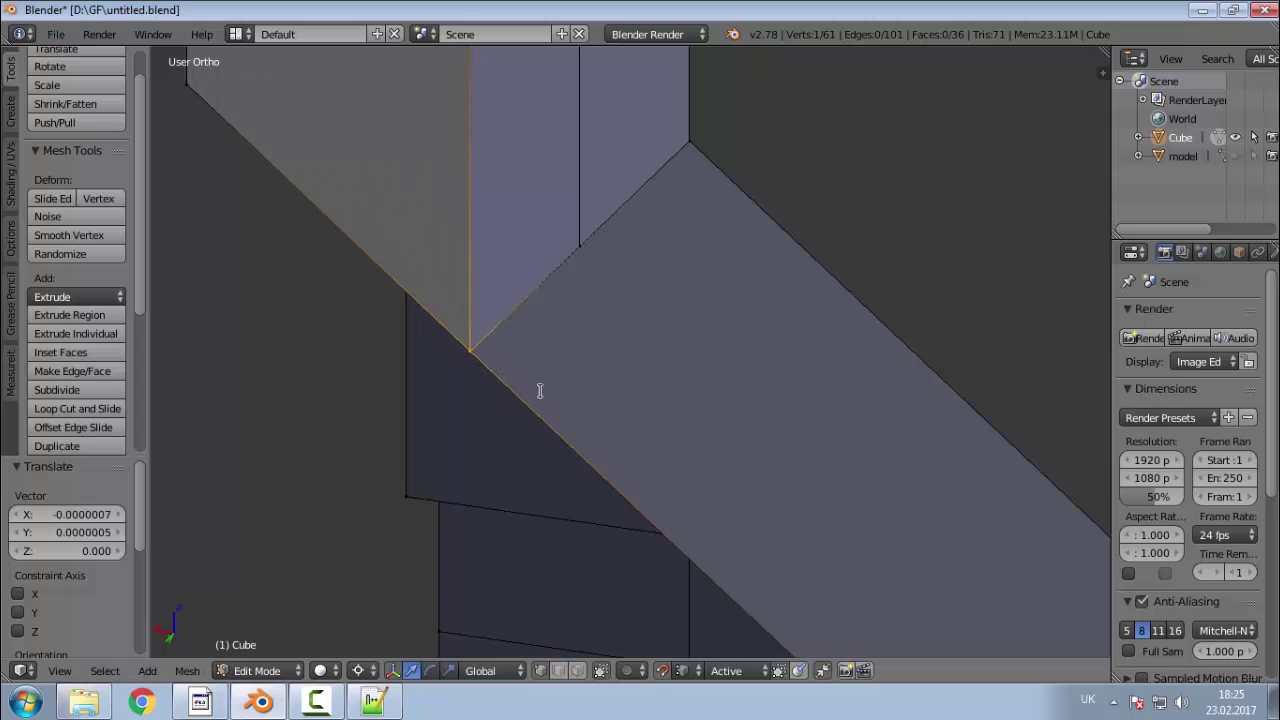
Step: Merge the duplicate vertex at the middle of the tower side's bottom edge by moving it in place
right_click(579, 243)
middle_click_drag(618, 290, 480, 290)
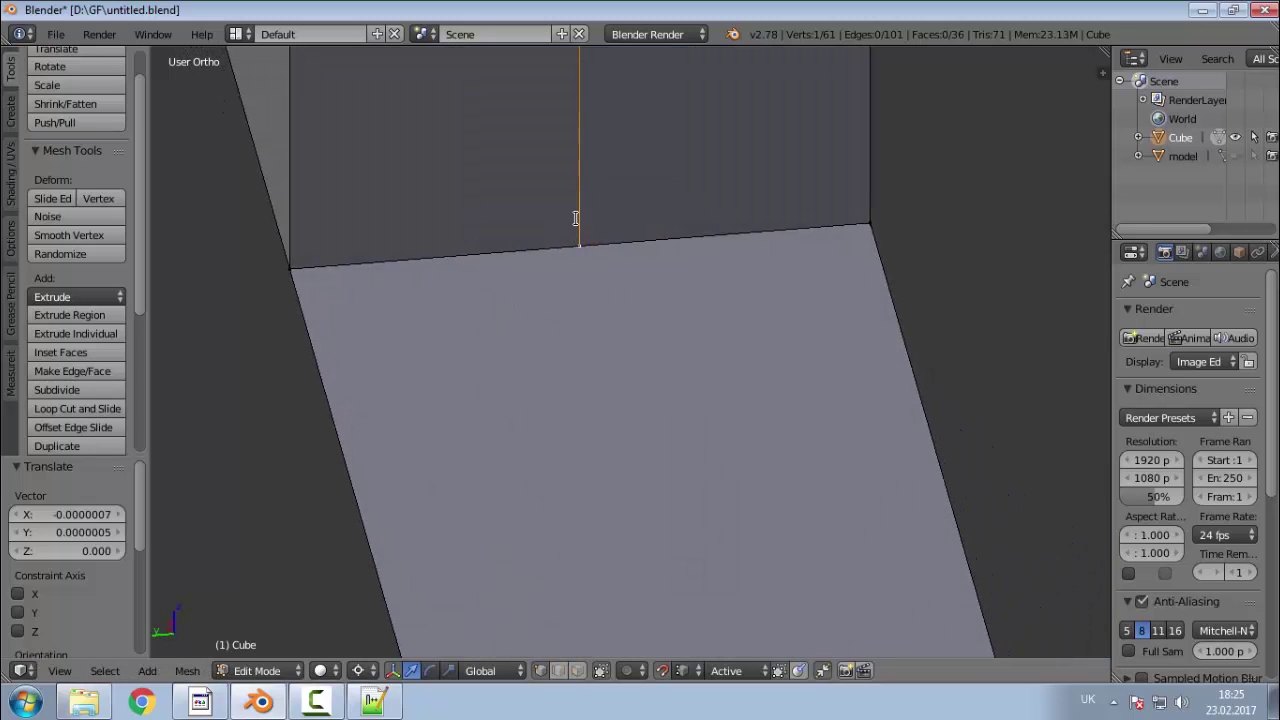
key("g")
left_click(580, 230)
middle_click_drag(517, 420, 579, 259)
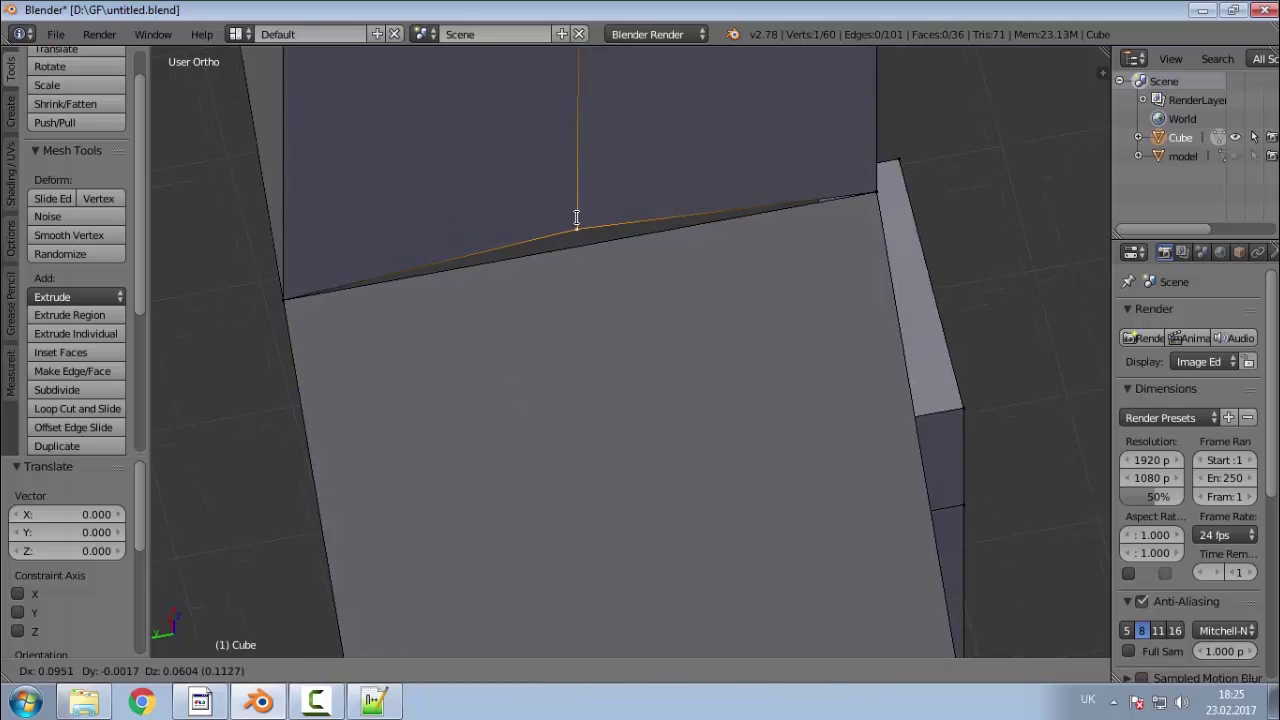
middle_click_drag(734, 294, 570, 652)
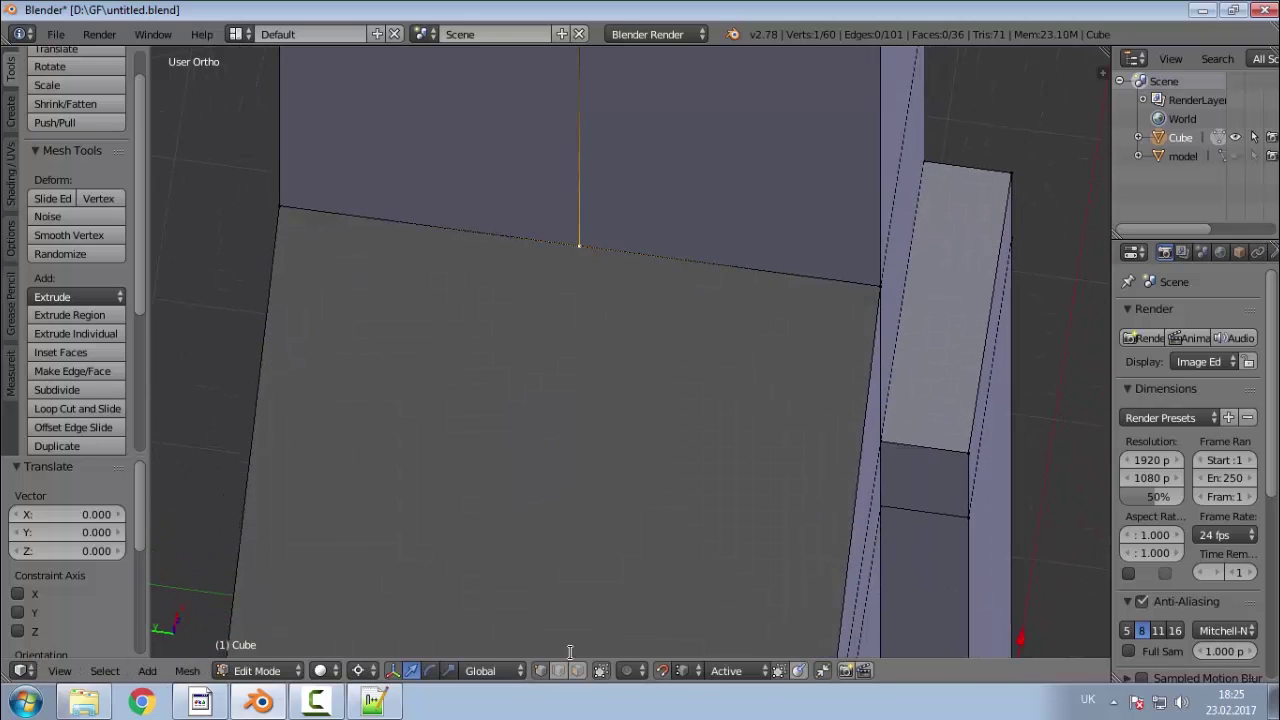
Step: Inspect the tower side's bottom edges and the roof slope face below them
left_click(560, 670)
right_click(621, 261)
right_click(563, 251)
scroll(541, 194, "down", 2)
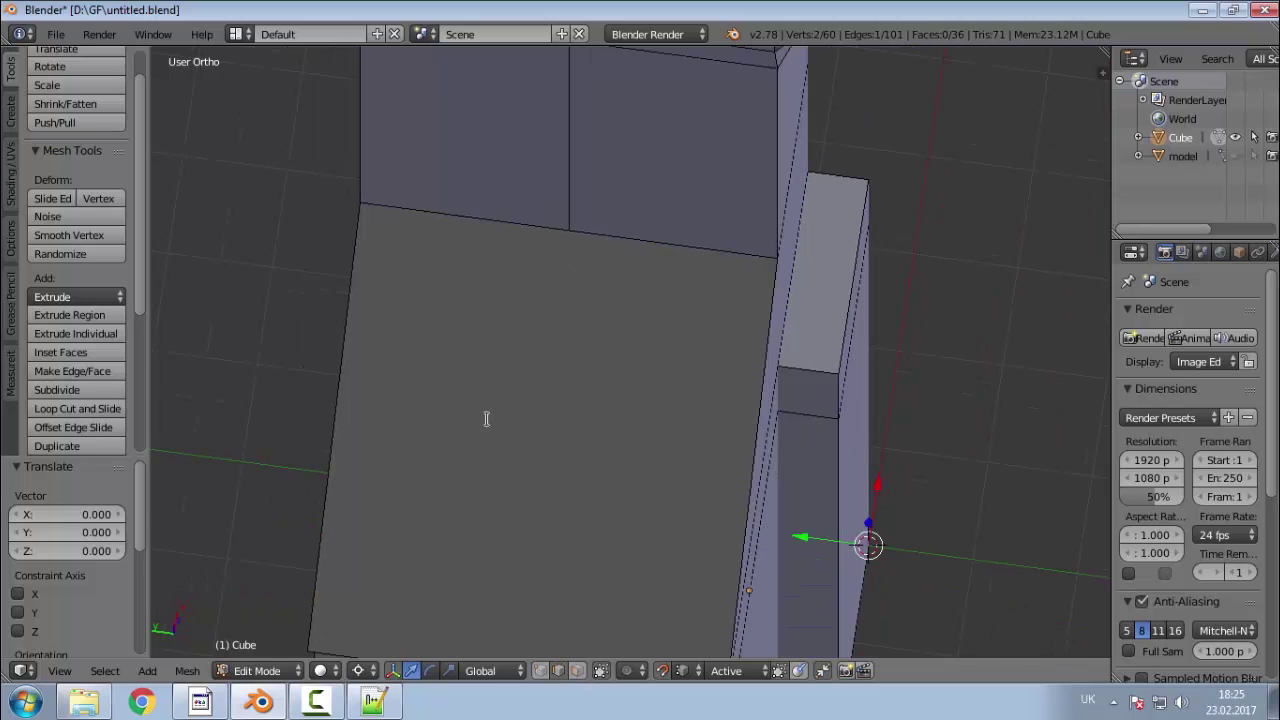
left_click(577, 670)
right_click(543, 455)
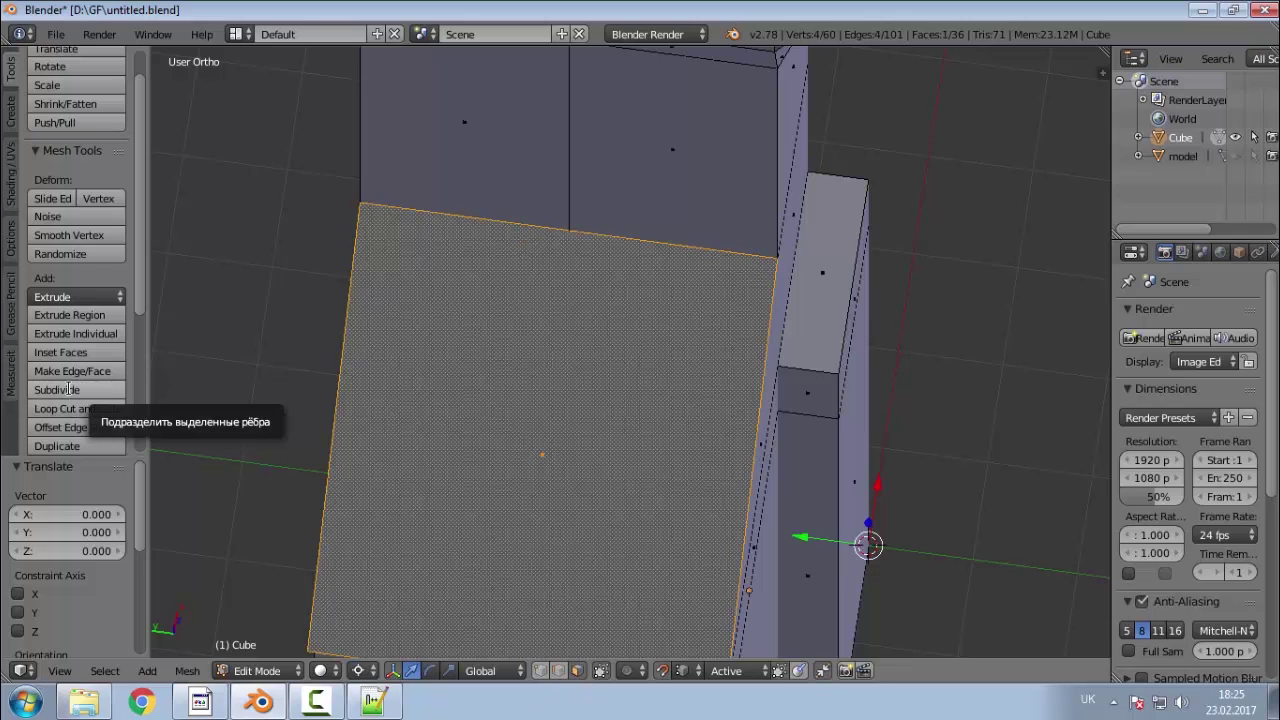
middle_click_drag(594, 391, 553, 368)
scroll(553, 368, "down", 2)
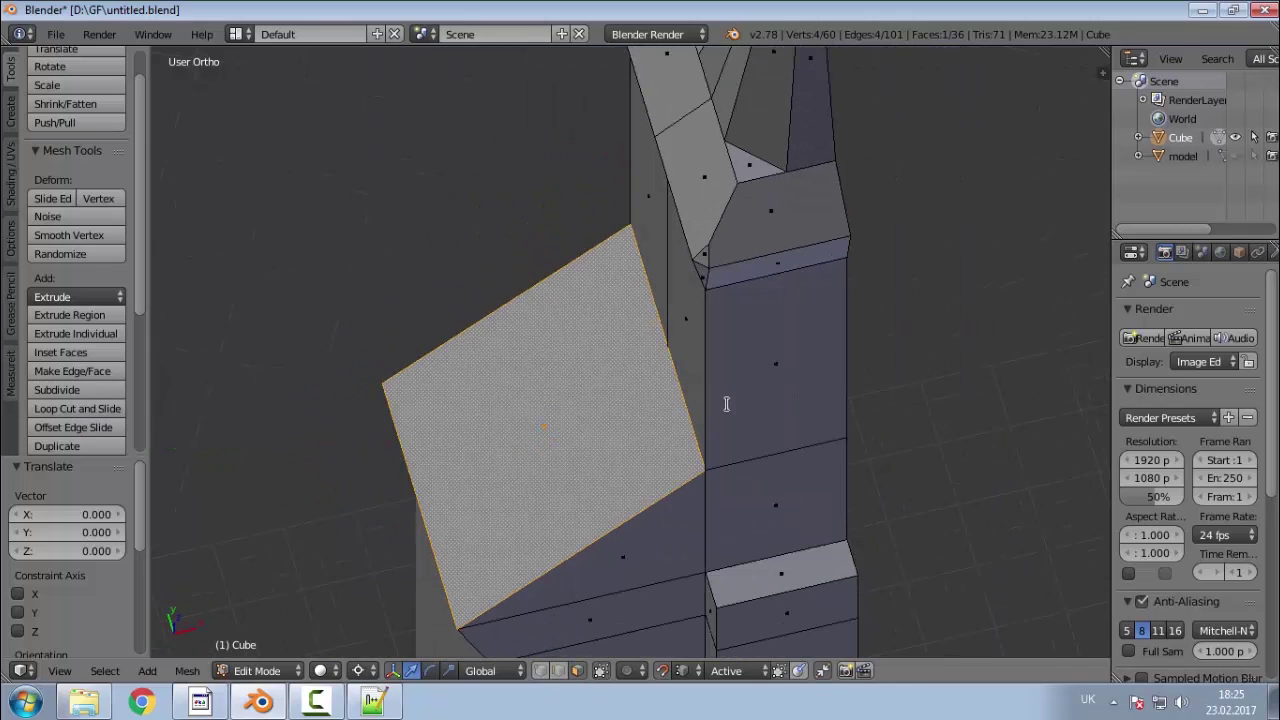
middle_click_drag(670, 431, 683, 500)
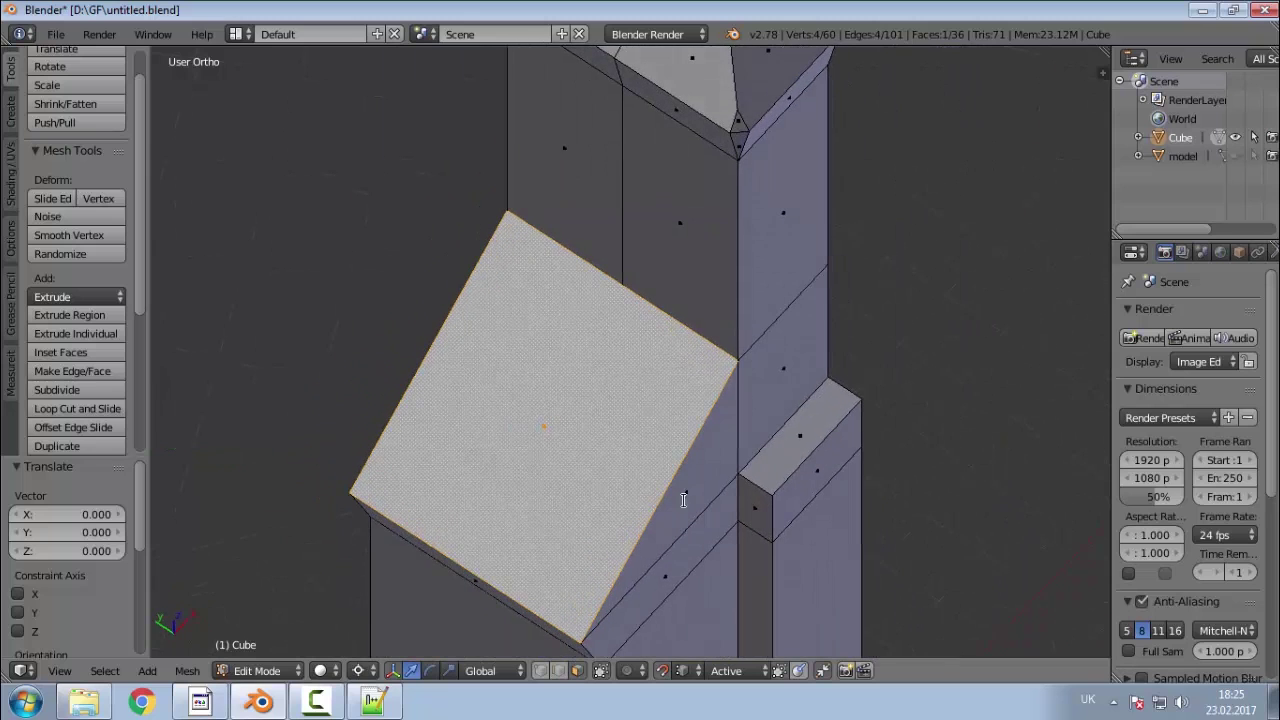
Step: Merge the duplicate vertex at the middle of the cornice's lower edge on the tower's left side
scroll(571, 280, "up", 4)
right_click(640, 219)
middle_click_drag(650, 232, 778, 275)
right_click(660, 281)
scroll(687, 240, "up", 5)
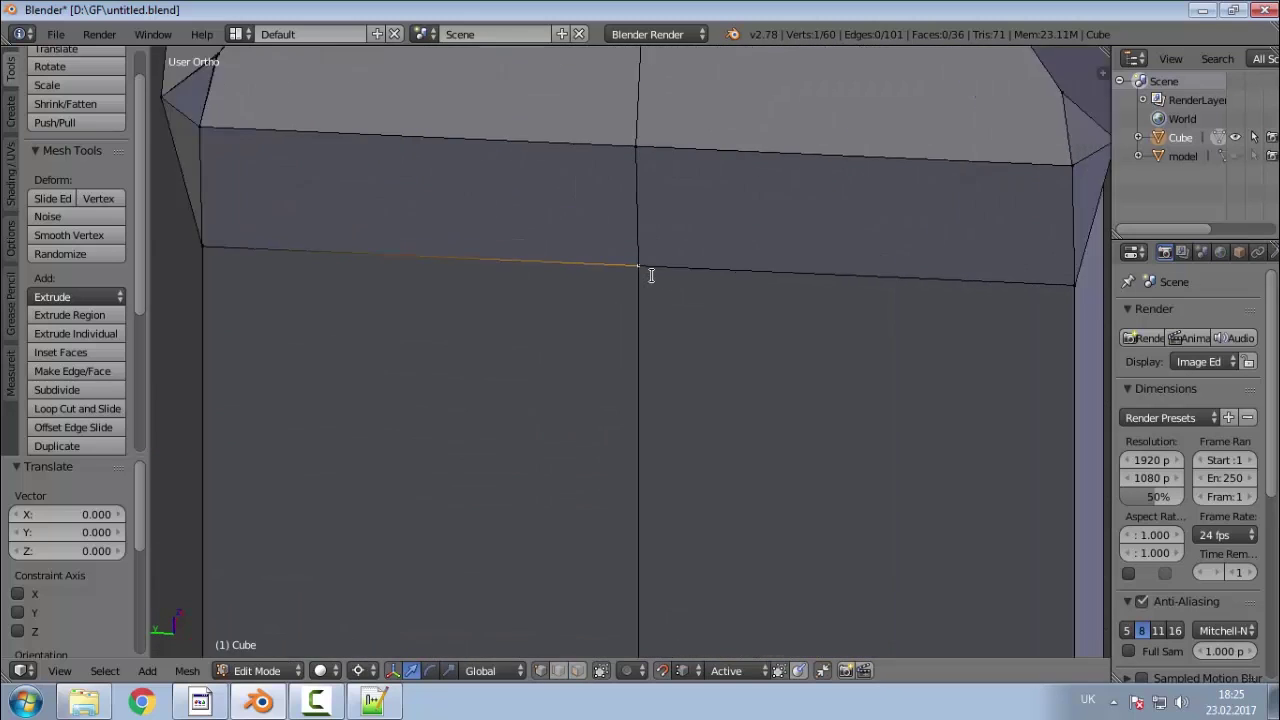
key("g")
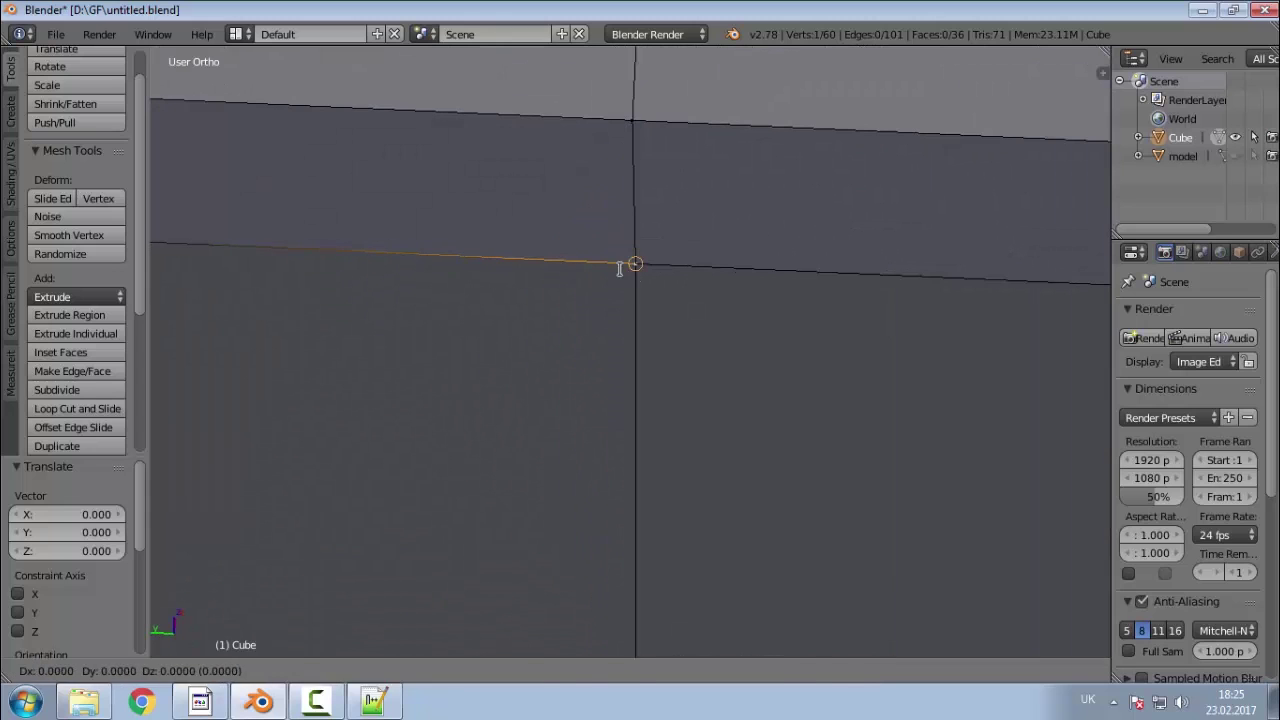
left_click(623, 266)
Step: Merge the duplicate vertex at the middle of the spire's base edge on the tower's left side
scroll(634, 343, "down", 5)
scroll(603, 217, "up", 4)
right_click(604, 365)
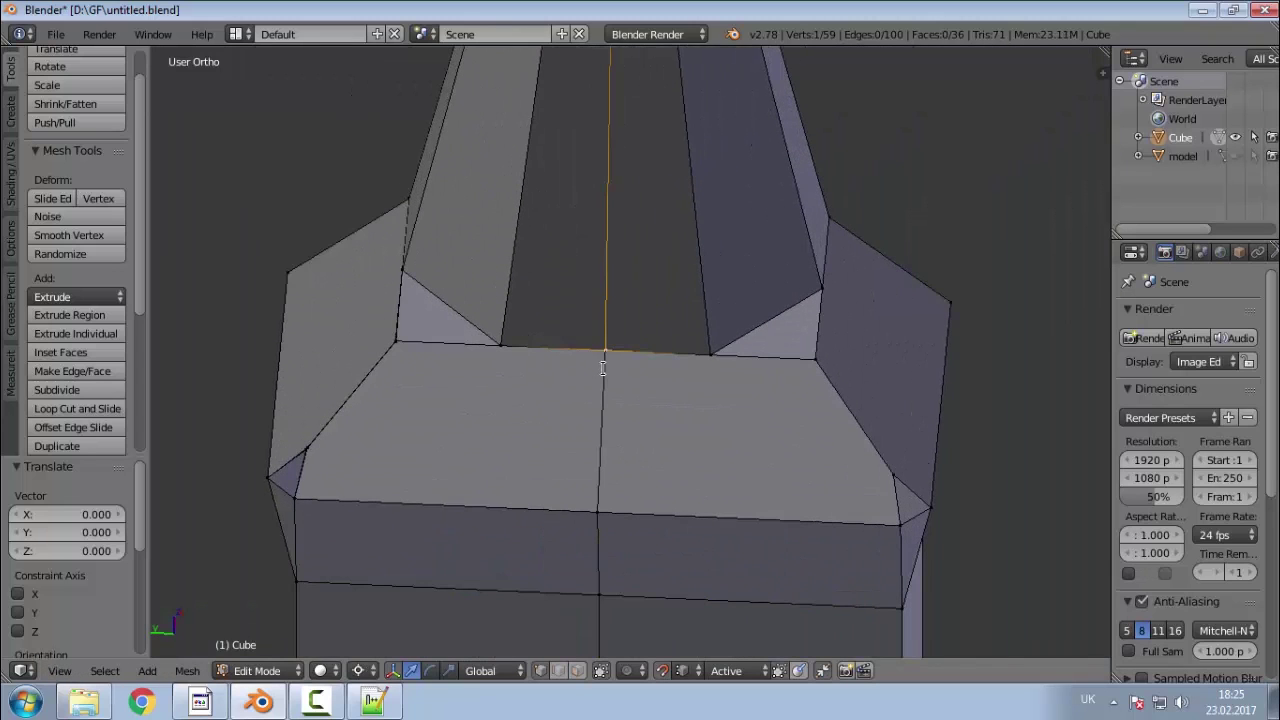
key("g")
left_click(610, 365)
scroll(608, 470, "down", 5)
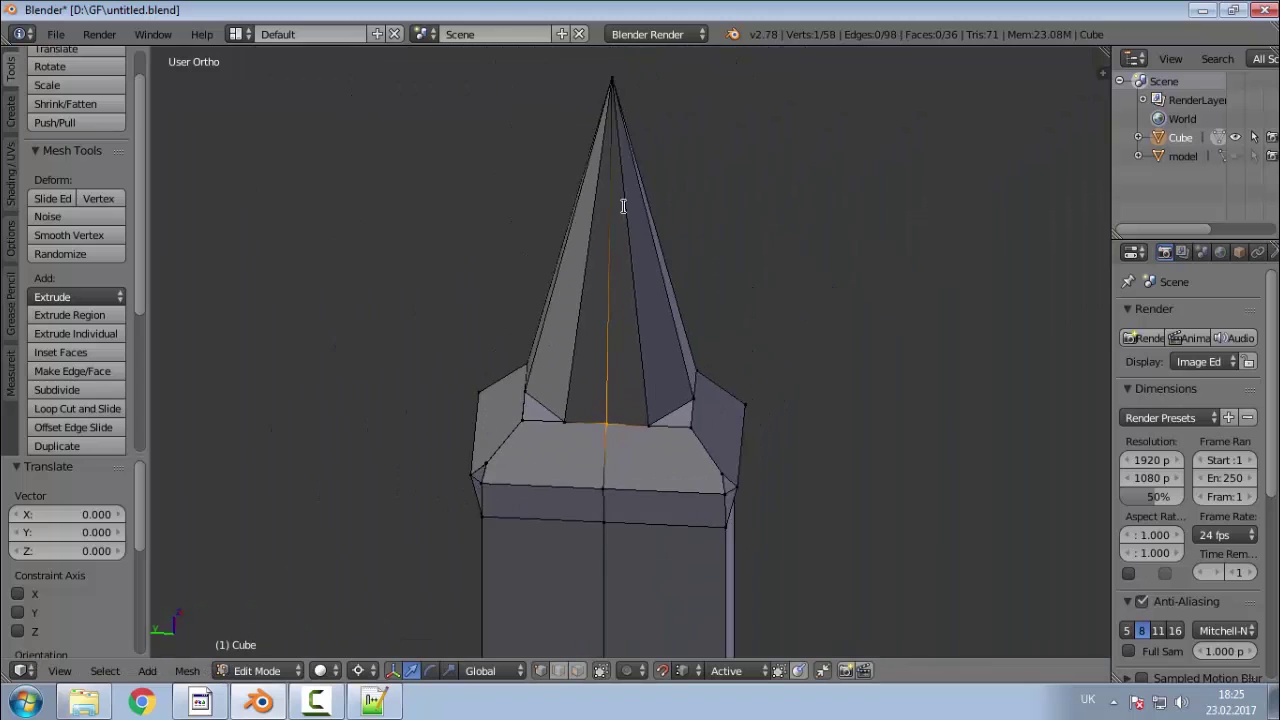
Step: Check the spire tip, spire base and cornice vertices one by one for remaining duplicates
scroll(610, 80, "up", 4)
right_click(613, 74)
scroll(605, 110, "down", 5)
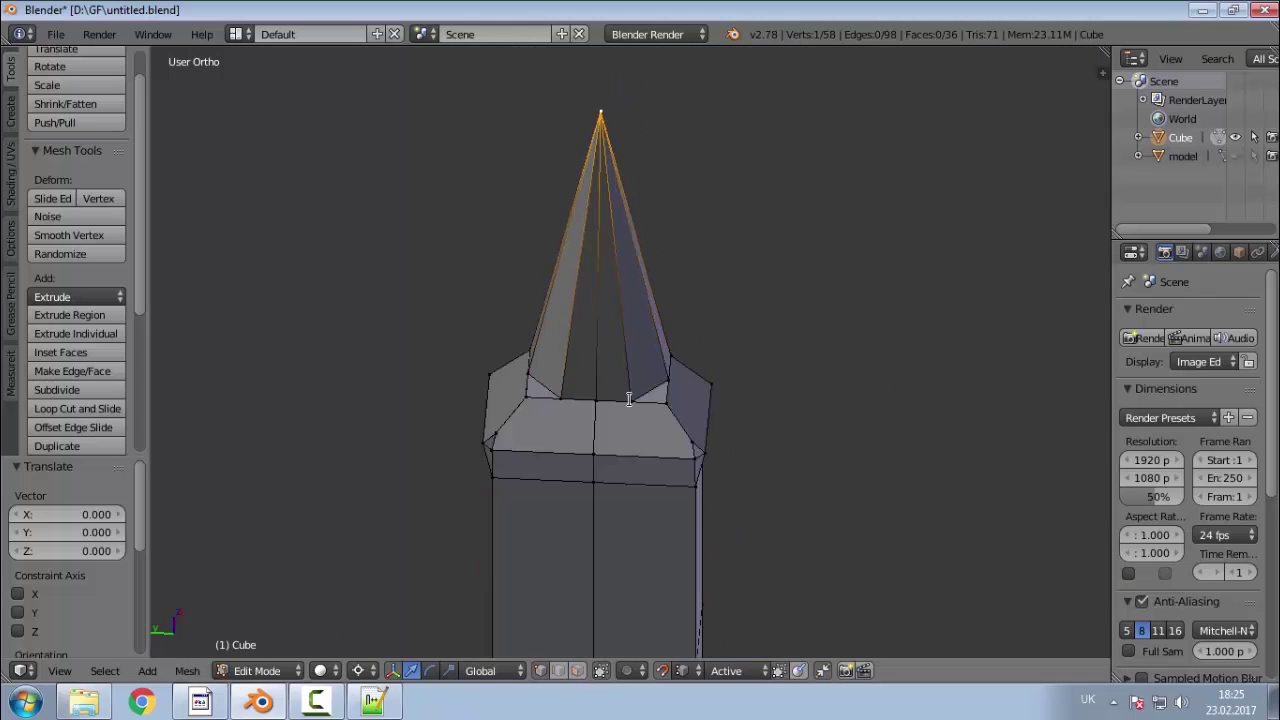
scroll(655, 390, "up", 4)
right_click(632, 396)
right_click(704, 352)
right_click(703, 404)
right_click(755, 482)
right_click(762, 516)
right_click(552, 510)
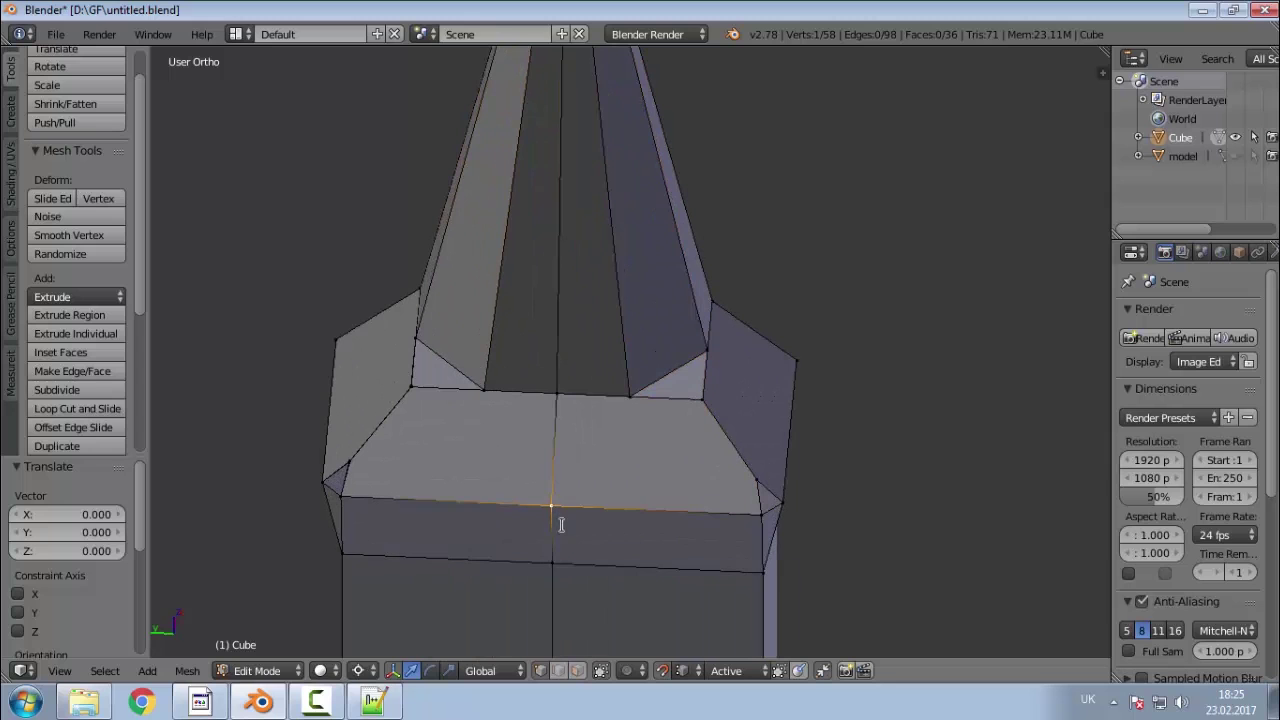
scroll(489, 463, "down", 3)
scroll(371, 234, "up", 4)
scroll(371, 234, "down", 1)
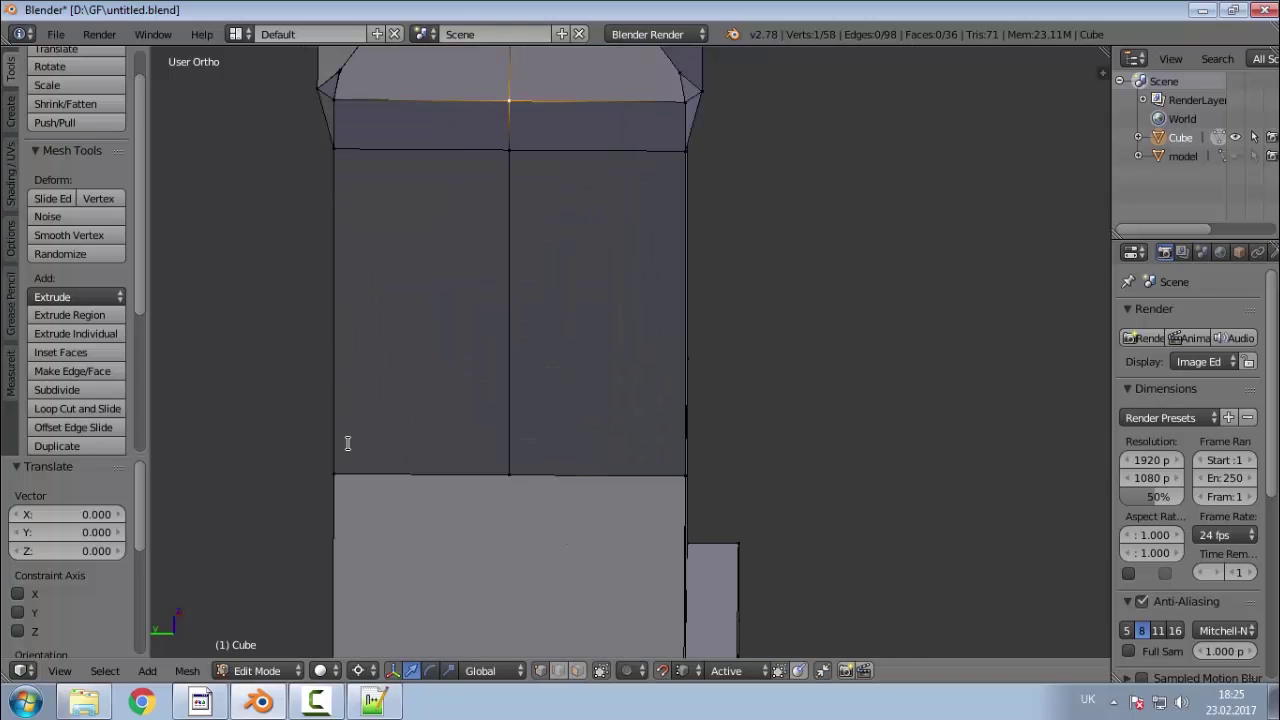
Step: Check the vertices along the tower-to-roof joint and merge the duplicate at the tower's front corner
right_click(340, 465)
scroll(454, 453, "up", 2)
middle_click_drag(454, 453, 388, 406)
right_click(482, 426)
right_click(648, 446)
middle_click_drag(600, 438, 540, 430)
key("g")
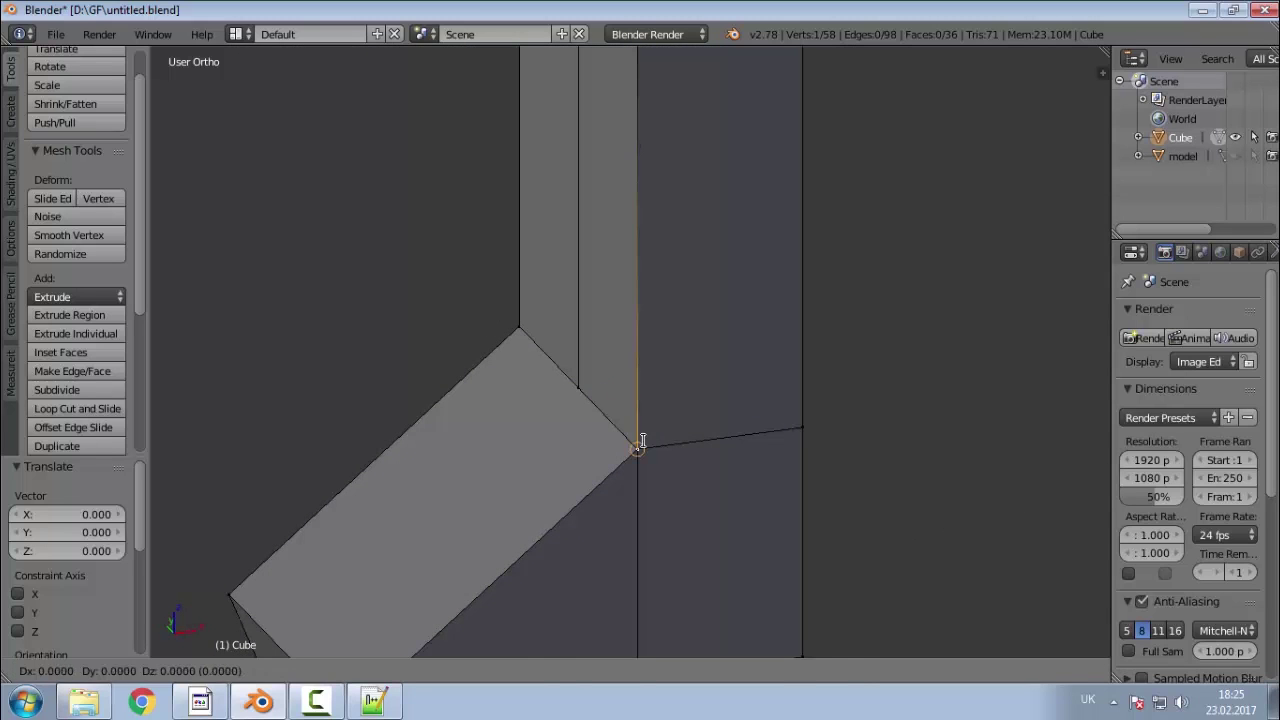
left_click(643, 446)
Step: Check the facade vertices below the tower and around the buttress and roof edge for duplicates
scroll(660, 417, "down", 2)
scroll(717, 389, "up", 2)
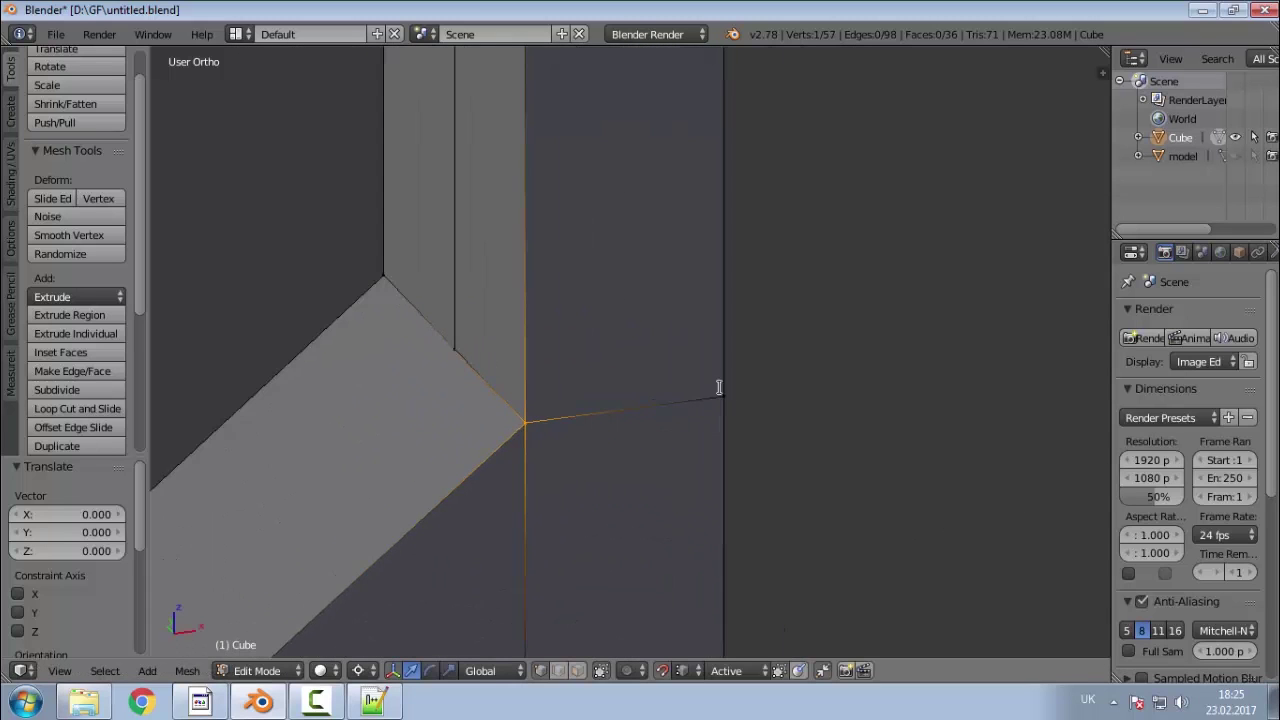
scroll(546, 457, "down", 2)
scroll(557, 521, "up", 3)
right_click(557, 521)
scroll(556, 405, "down", 2)
right_click(557, 508)
right_click(551, 582)
right_click(571, 595)
right_click(318, 600)
right_click(275, 520)
Step: Check the eave and wall vertices for duplicates, including a trial move of the facade's bottom vertex beside the buttress
middle_click_drag(276, 520, 450, 505)
scroll(430, 505, "down", 4)
scroll(214, 543, "up", 4)
right_click(160, 422)
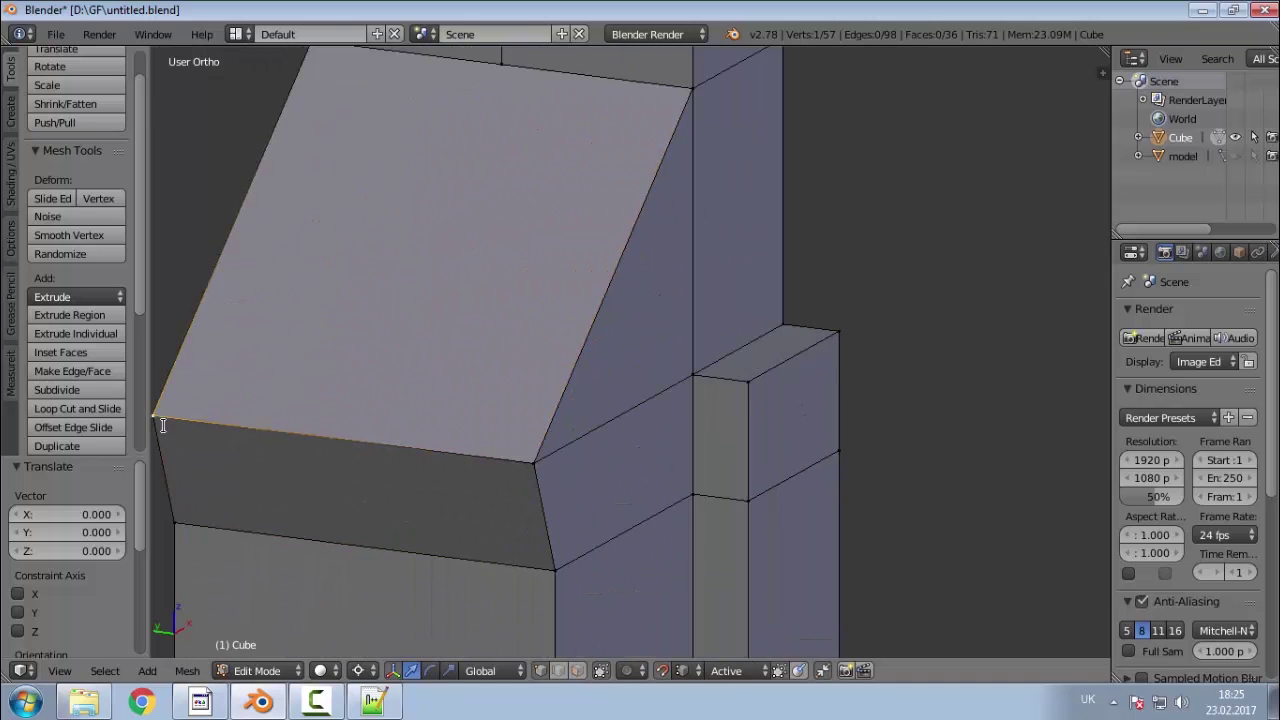
scroll(543, 594, "down", 4)
right_click(545, 590)
scroll(551, 282, "down", 4)
scroll(555, 543, "up", 2)
right_click(597, 628)
key("g")
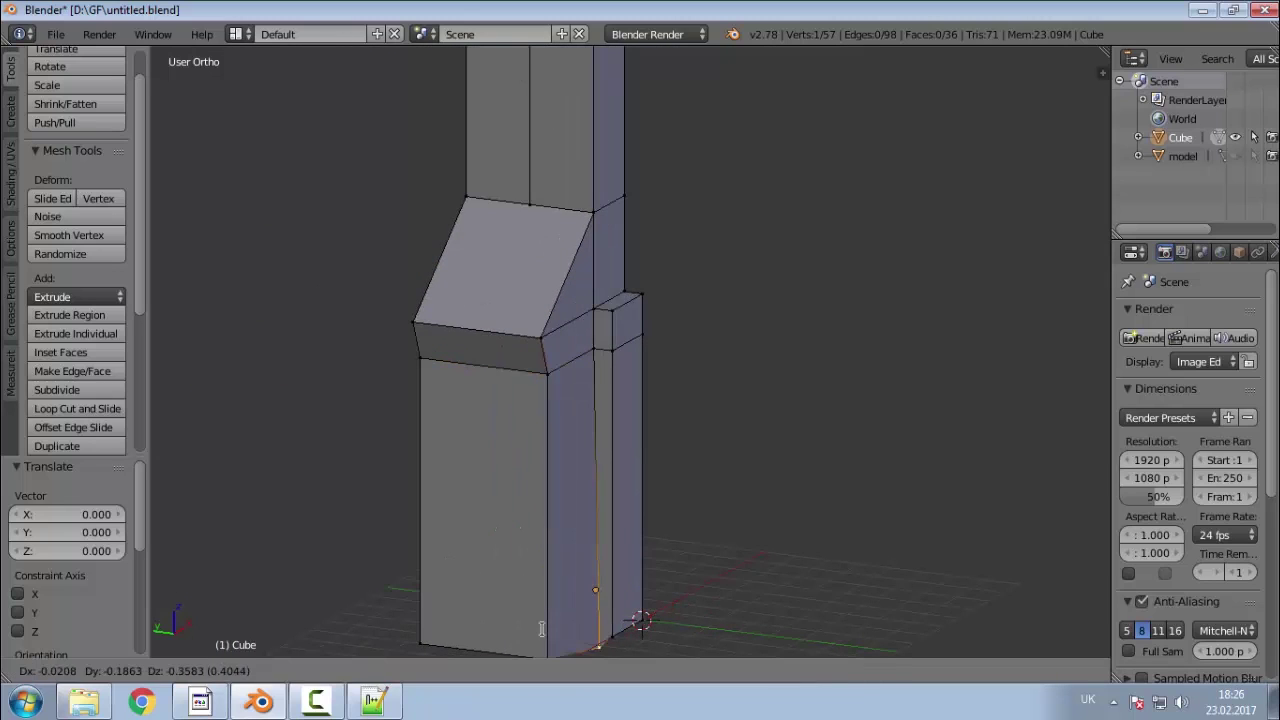
right_click(555, 632)
scroll(488, 161, "up", 1)
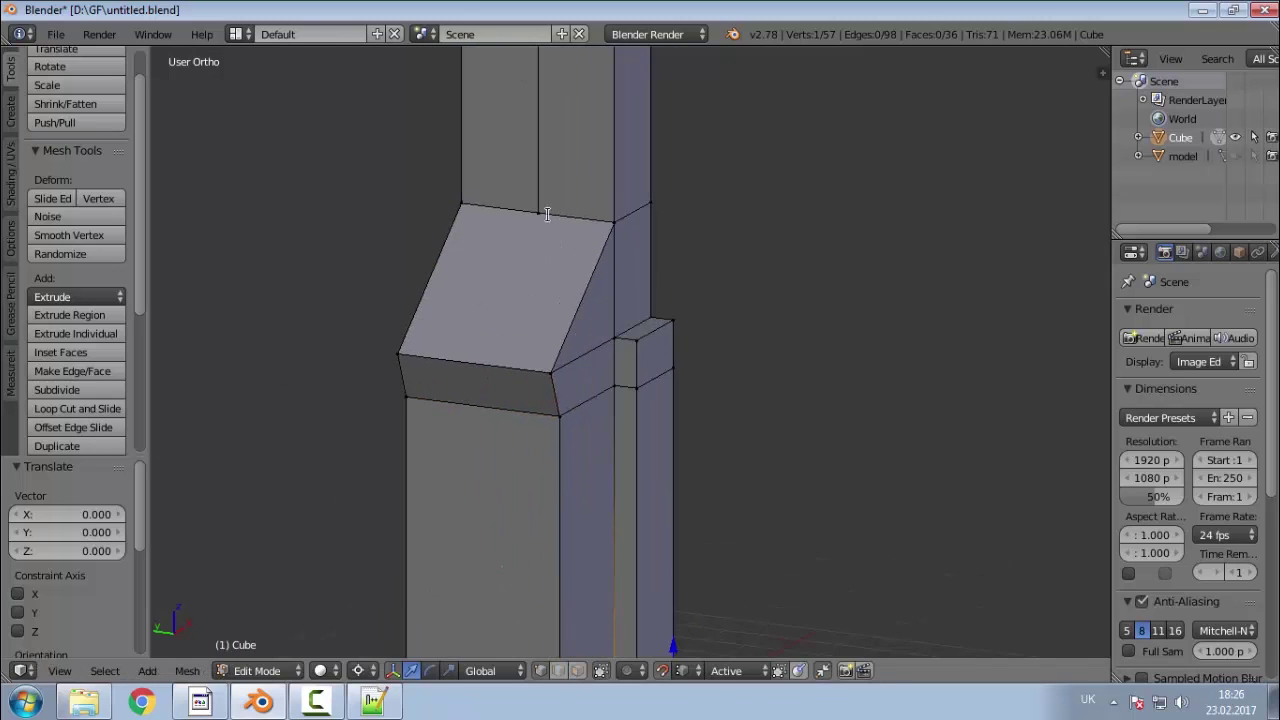
Step: Subdivide the edge where the tower's side meets the roof and merge the new midpoint into the tower's middle vertical edge
middle_click_drag(546, 211, 572, 248)
scroll(546, 427, "up", 3)
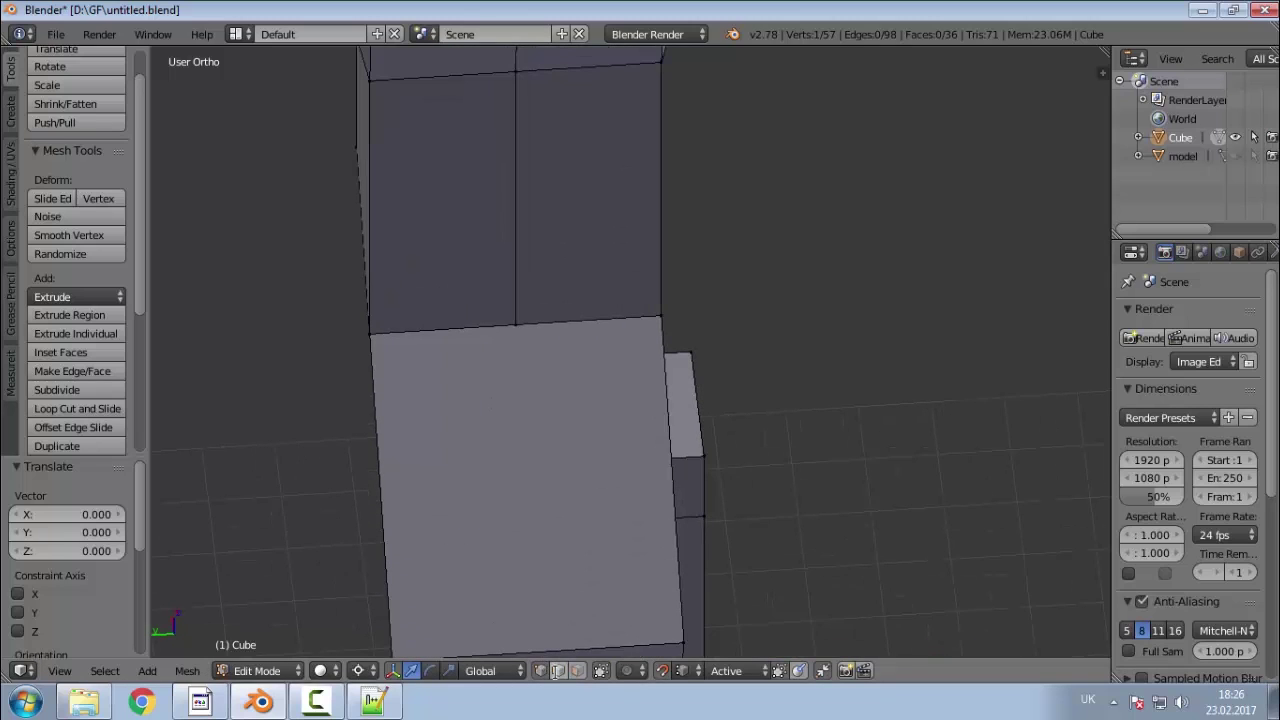
right_click(667, 307)
right_click(369, 333, "shift")
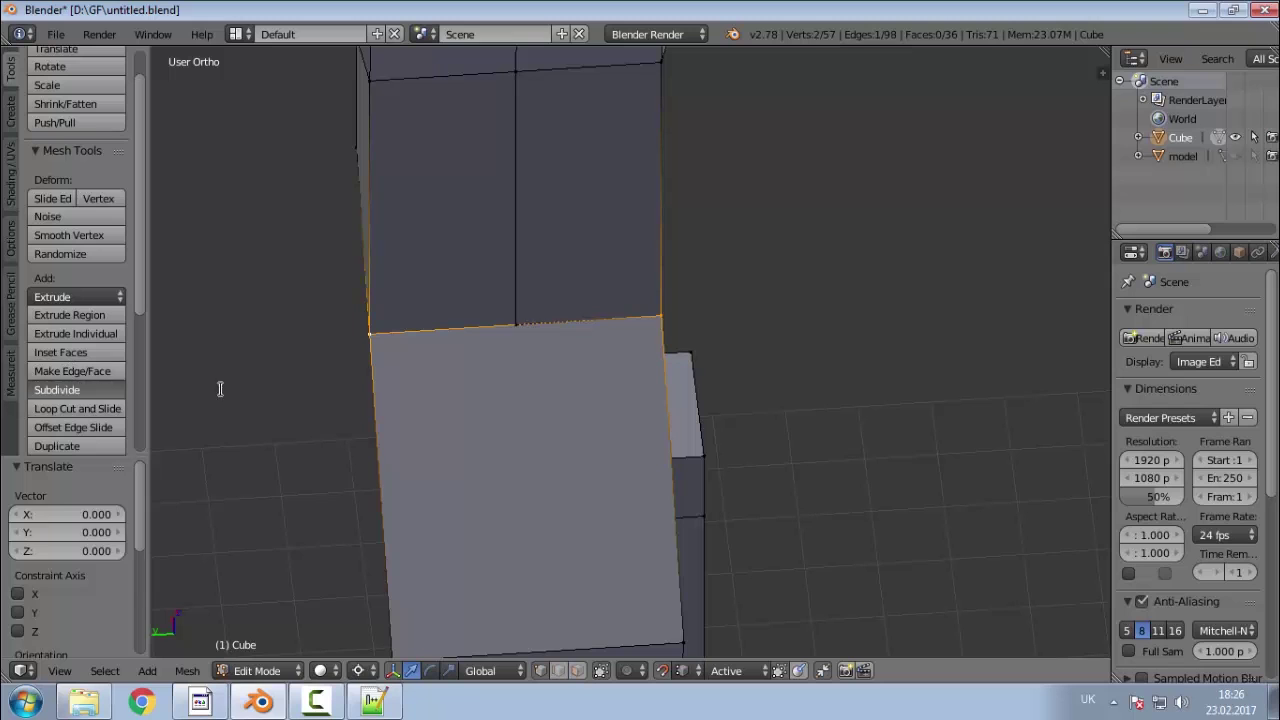
left_click(57, 389)
right_click(517, 316)
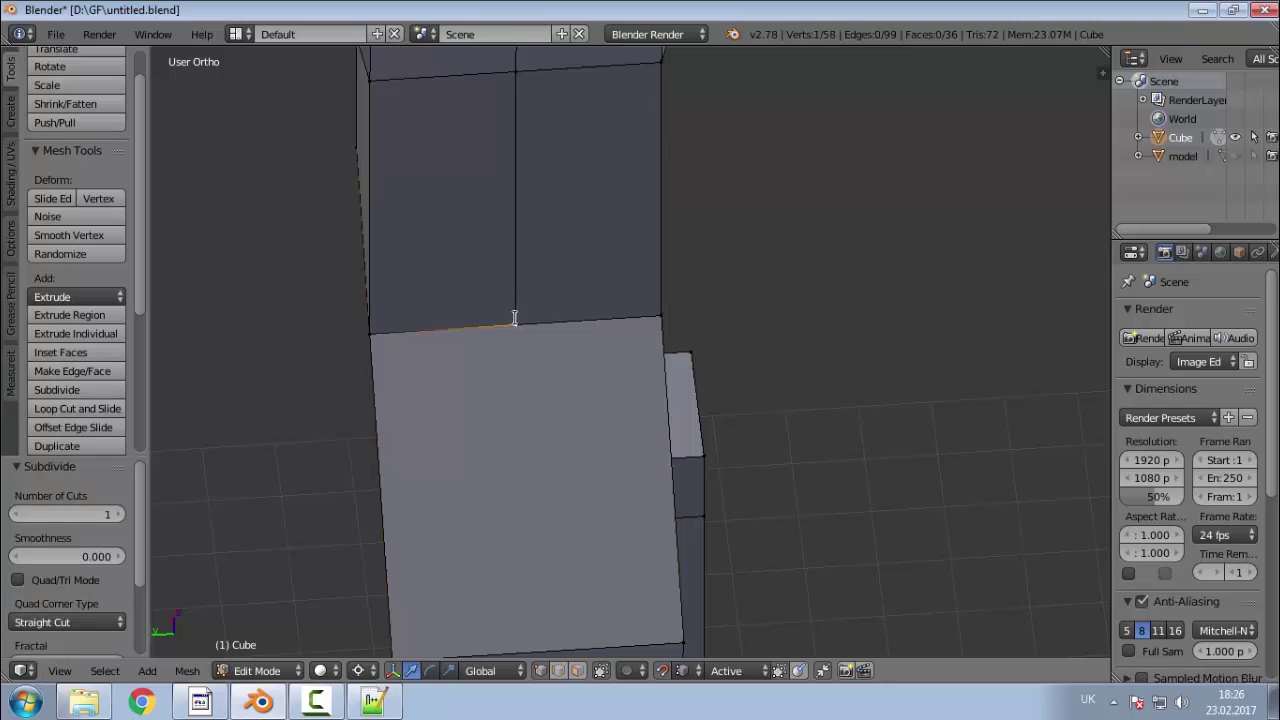
key("g")
left_click(510, 320)
middle_click_drag(530, 308, 642, 320)
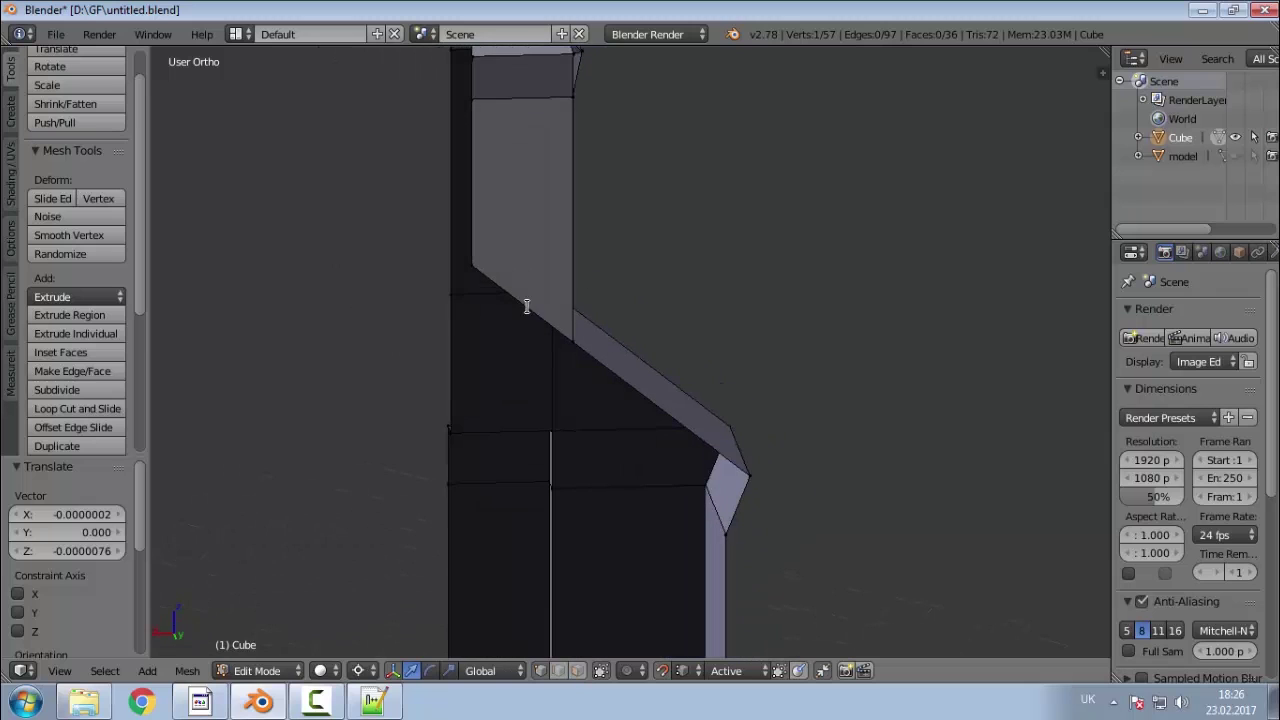
Step: Show the reference mesh "model" behind the half facade
scroll(808, 225, "down", 2)
middle_click_drag(837, 317, 737, 417)
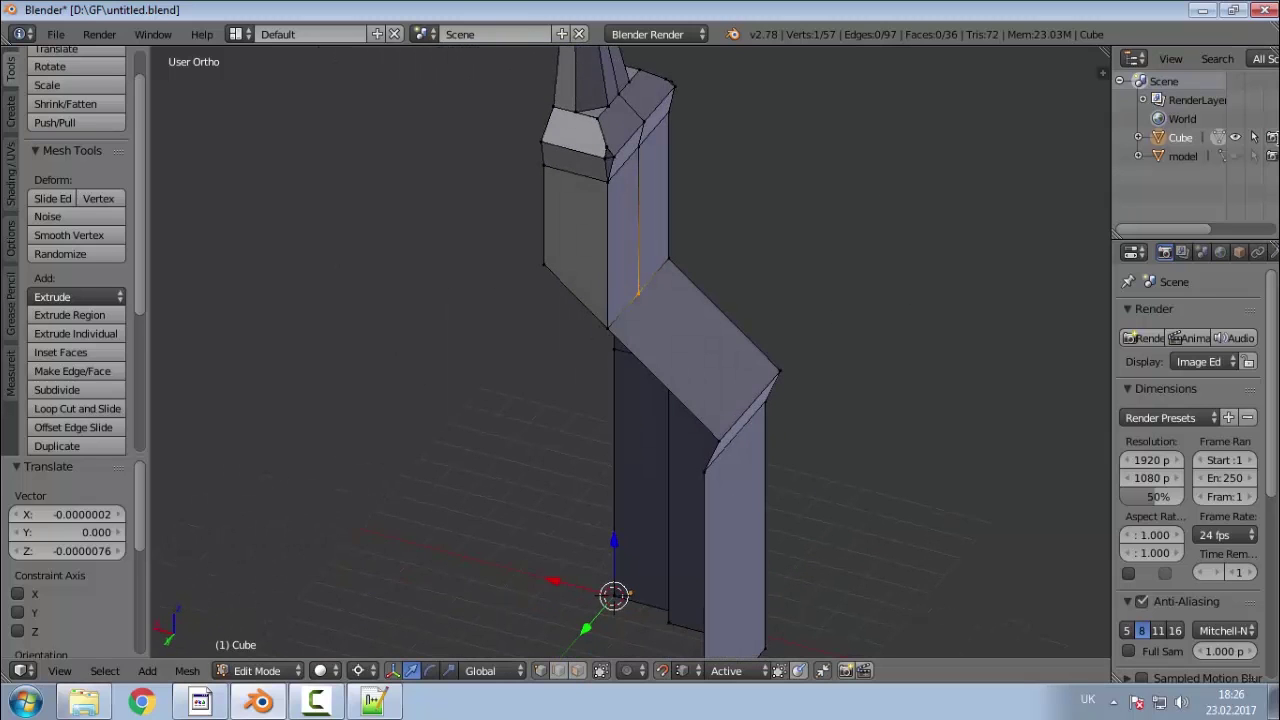
left_click(1235, 154)
middle_click_drag(837, 337, 806, 409)
left_click(561, 669)
right_click(606, 337)
right_click(569, 300, "shift")
scroll(564, 228, "down", 3)
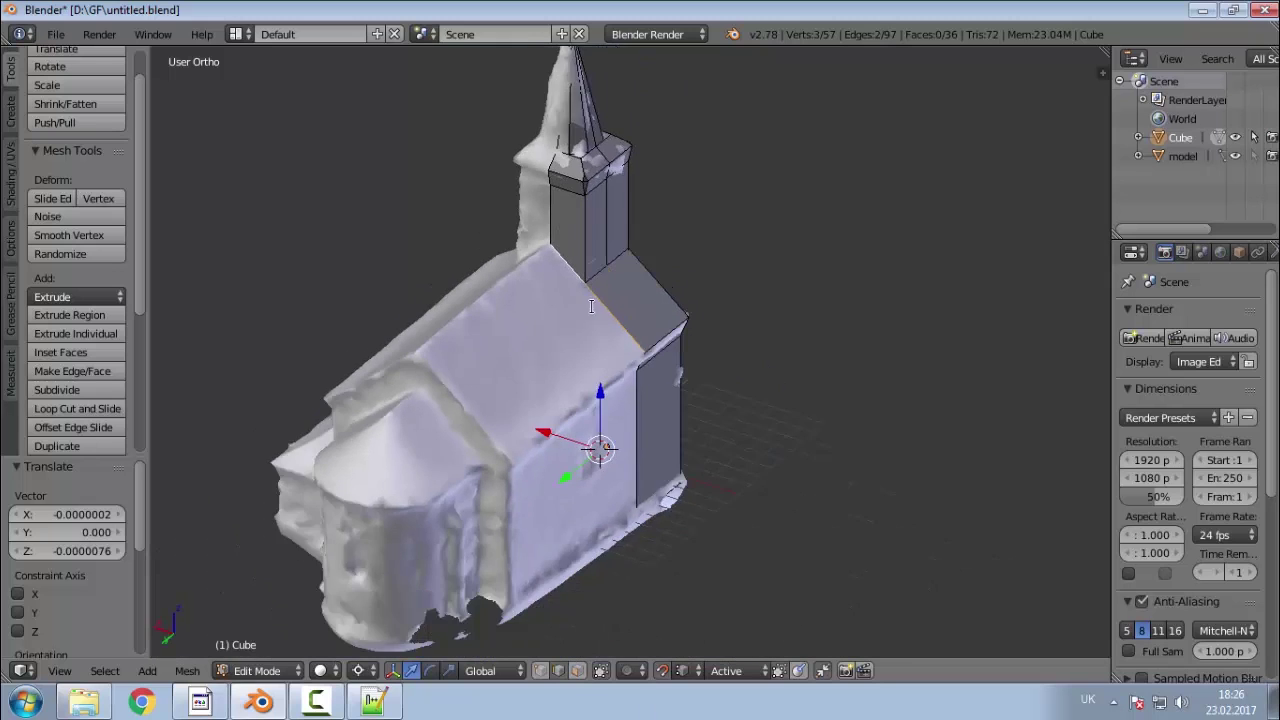
scroll(575, 257, "up", 5)
right_click(657, 429, "shift")
right_click(662, 405, "shift")
scroll(691, 383, "down", 6)
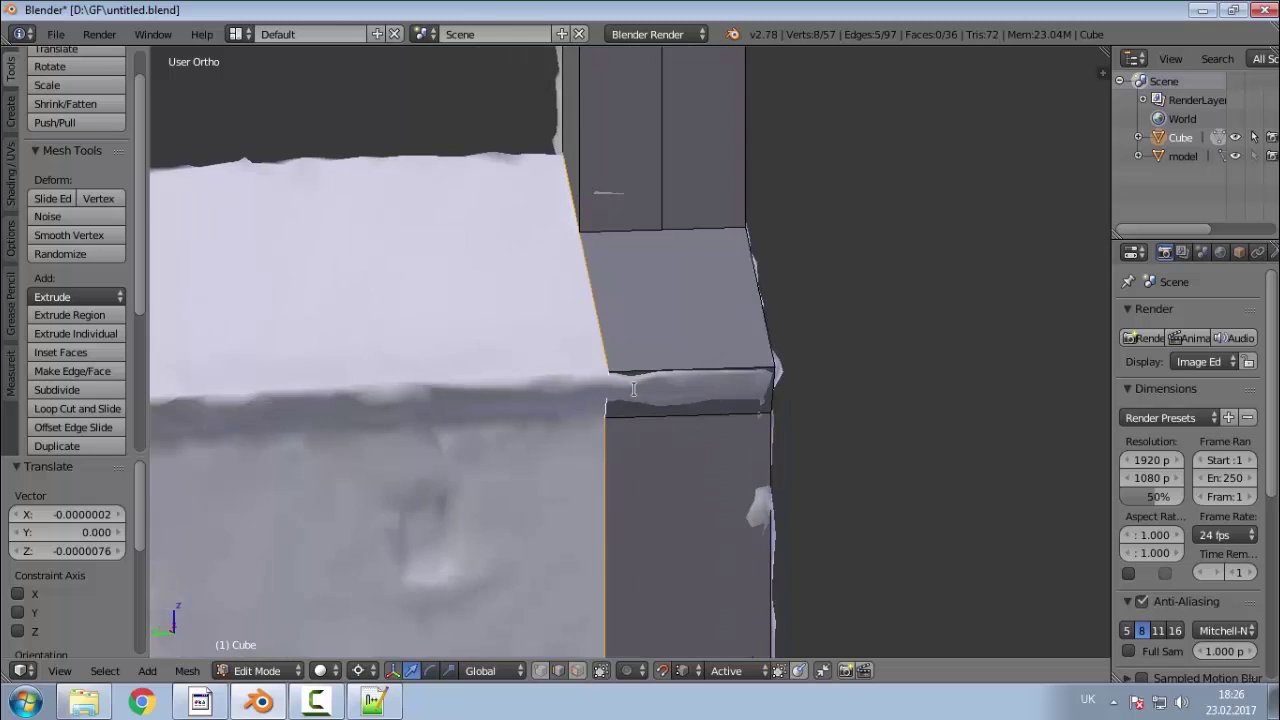
middle_click_drag(640, 400, 755, 438)
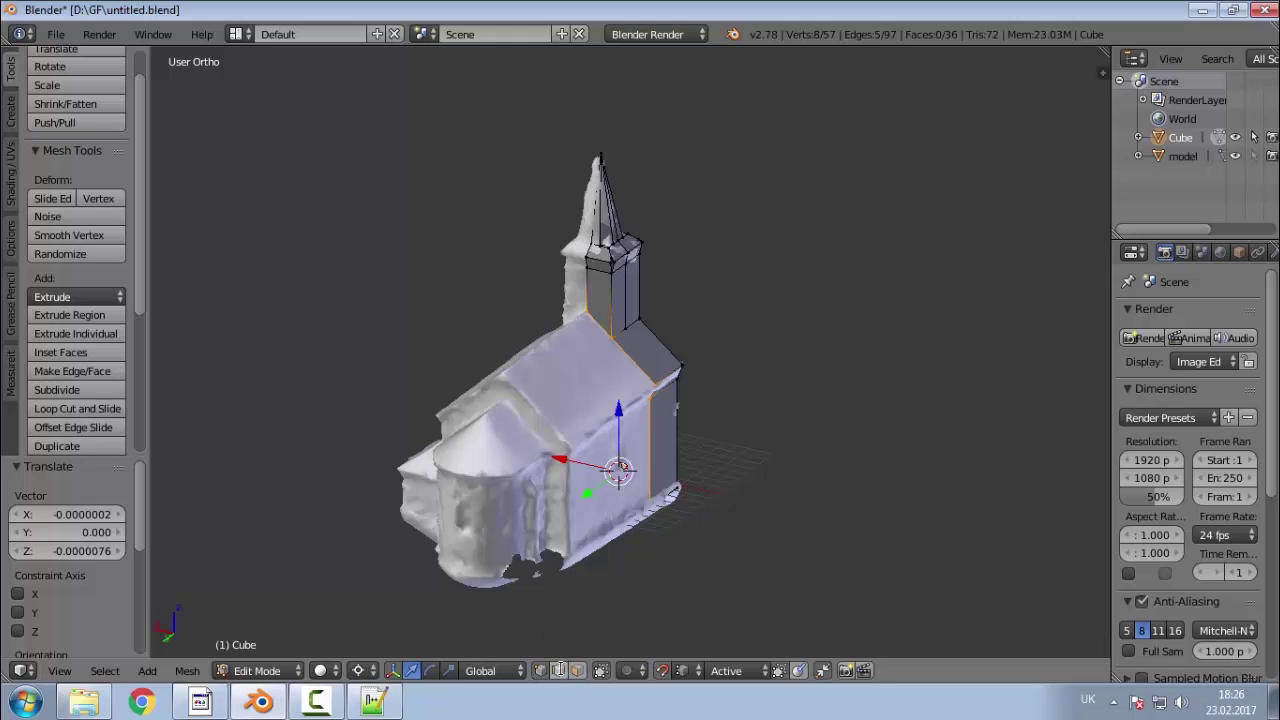
left_click(577, 670)
left_click(558, 670)
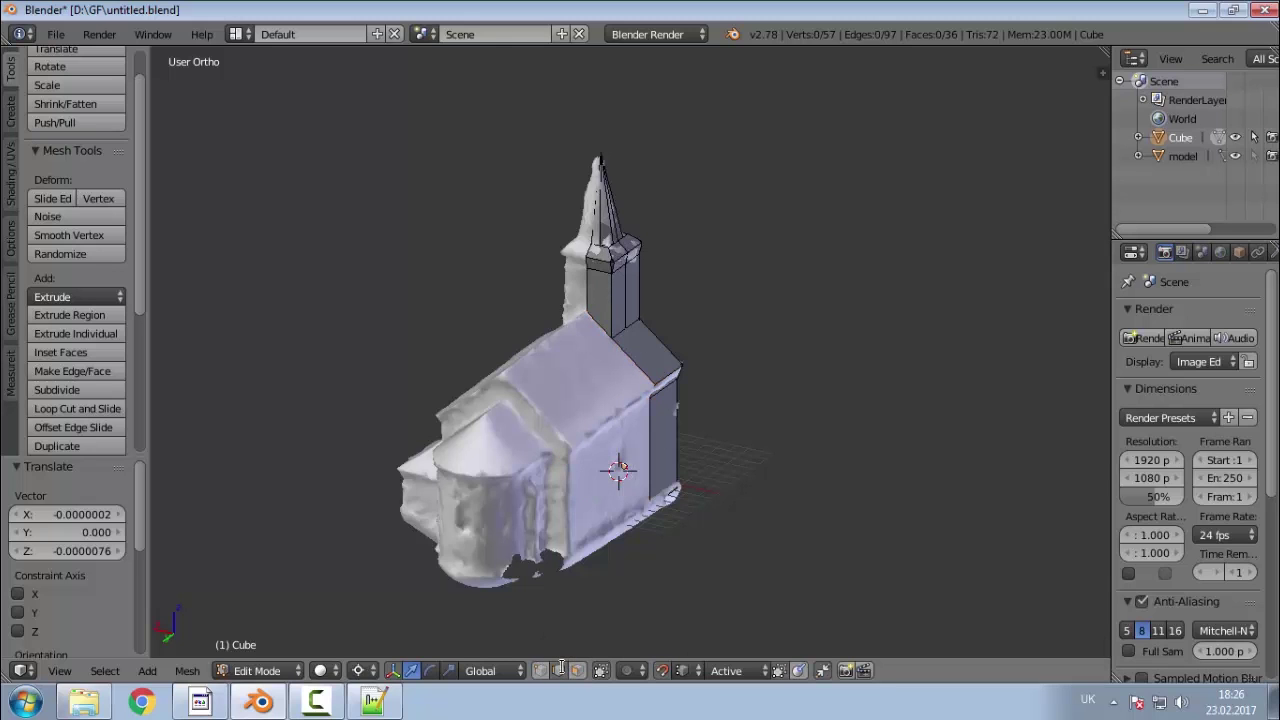
scroll(588, 404, "up", 5)
right_click(553, 398)
scroll(586, 518, "down", 3)
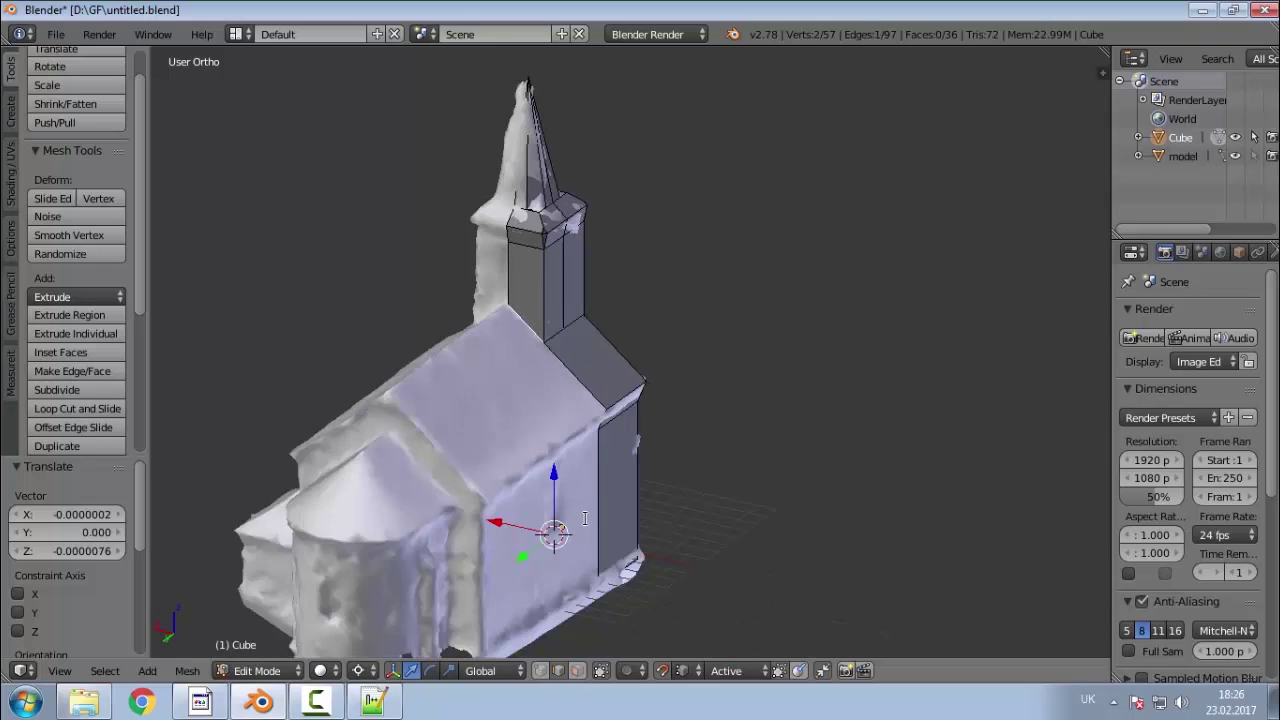
scroll(590, 528, "up", 4)
right_click(606, 456, "ctrl")
Step: Merge the duplicate vertex at the rear corner of the roof eave and clear the selection
middle_click_drag(627, 440, 522, 380)
scroll(627, 306, "up", 3)
right_click(546, 305)
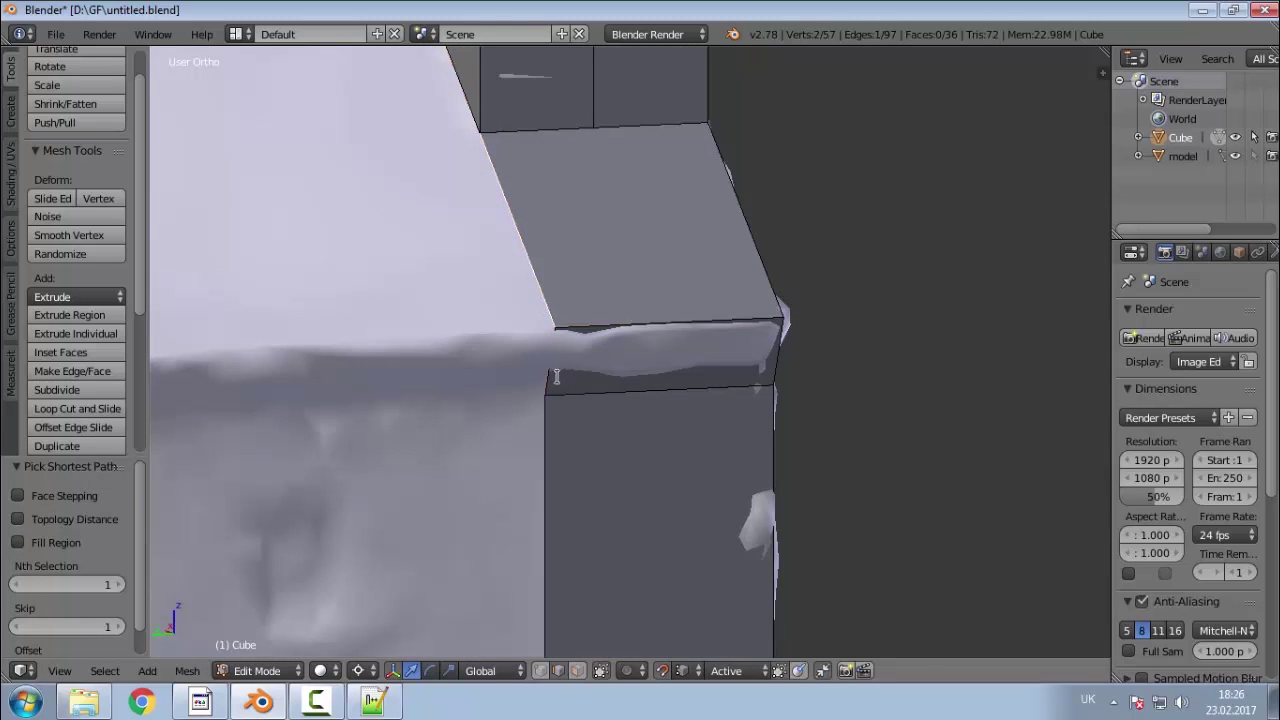
right_click(556, 327)
key("g")
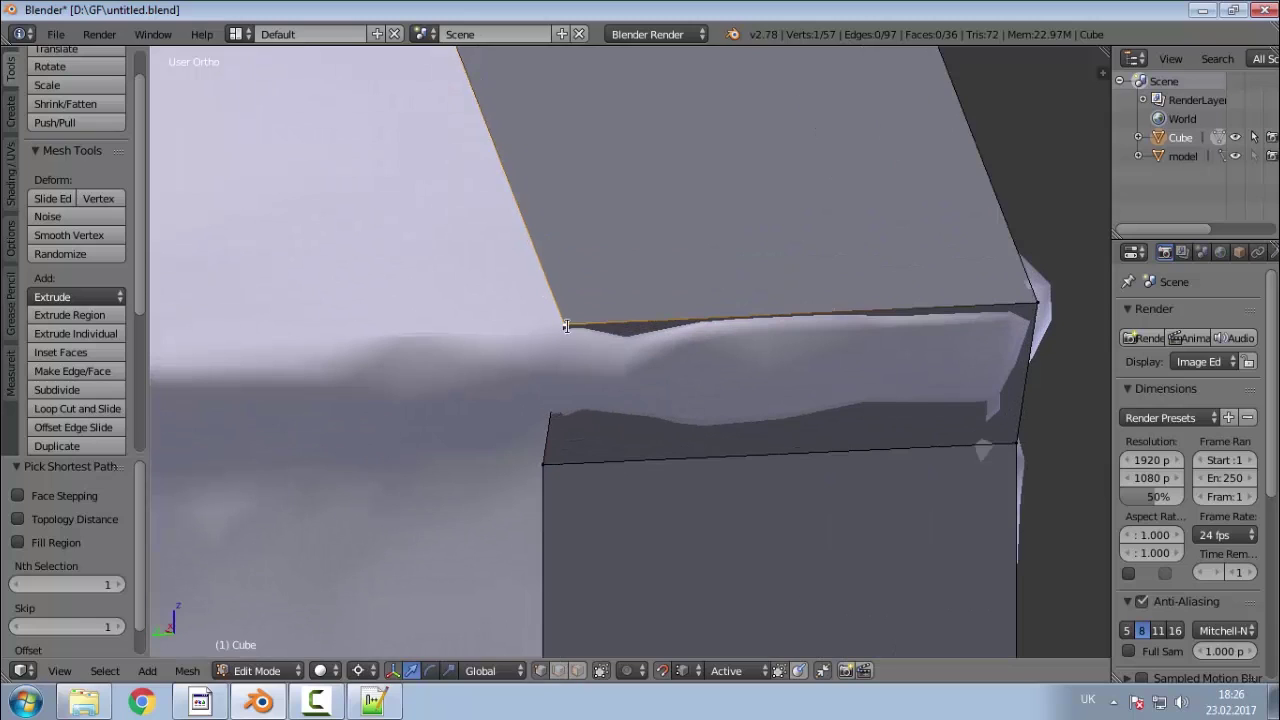
left_click(598, 238)
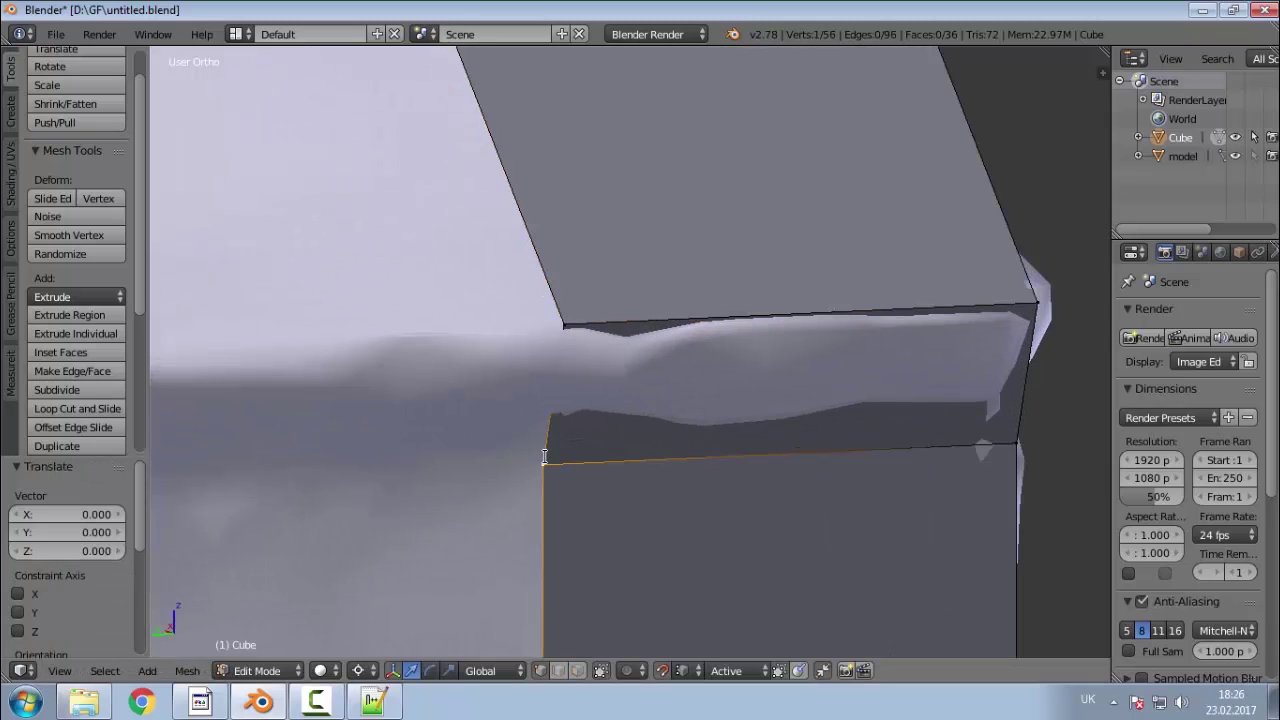
key("a")
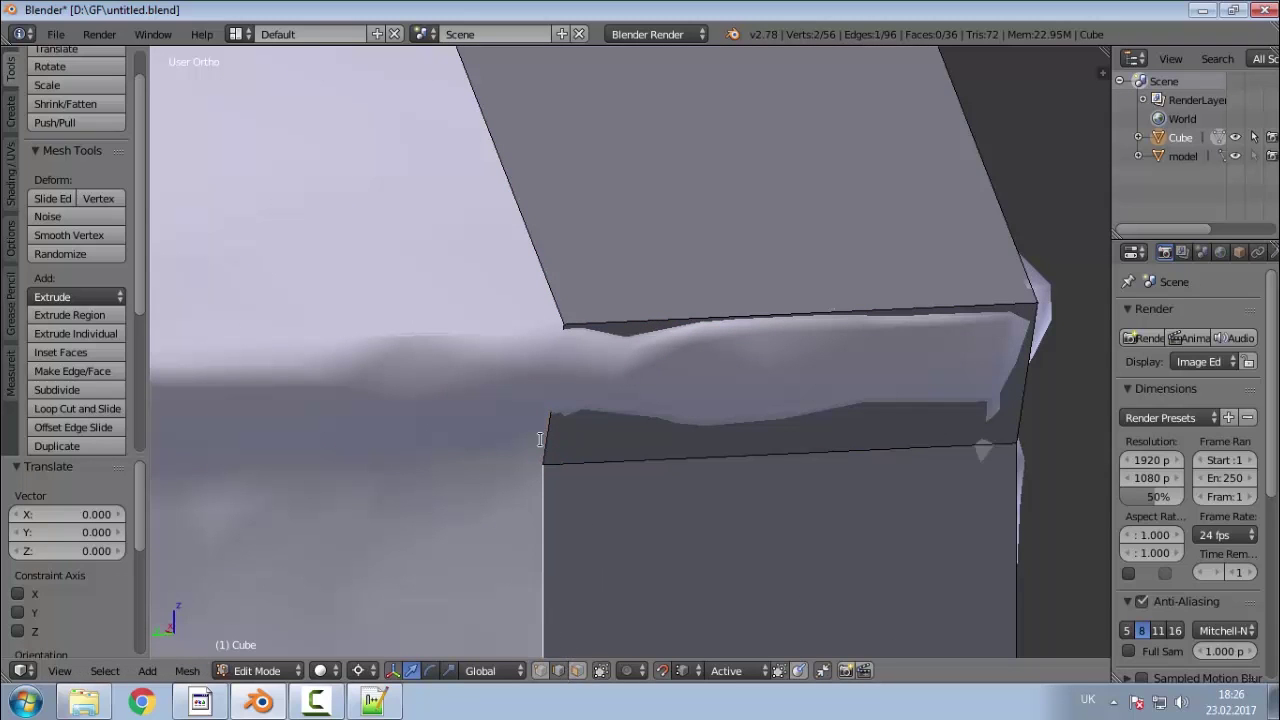
Step: Extrude the rear edges of the wall, eave and roof 11.814 along Y to the back end of the reference nave
right_click(547, 436, "shift")
right_click(546, 304, "shift")
scroll(583, 354, "down", 6)
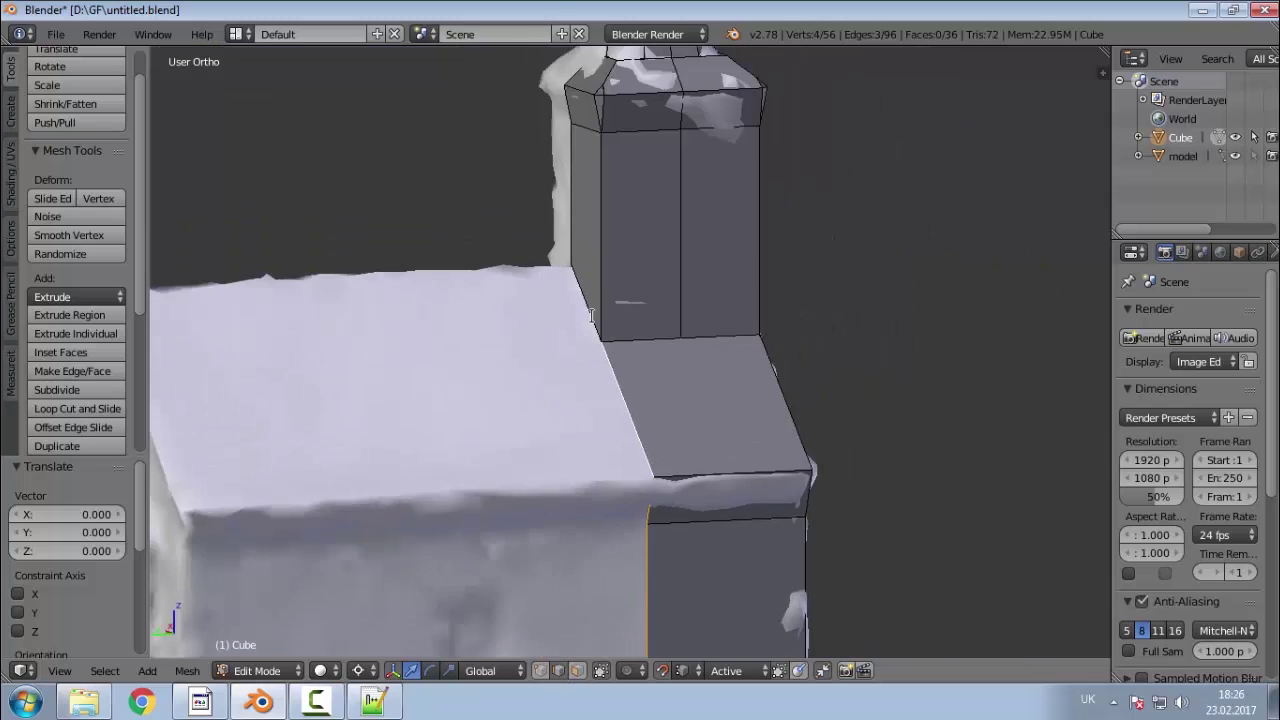
scroll(586, 334, "up", 4)
right_click(582, 330, "shift")
scroll(678, 341, "down", 5)
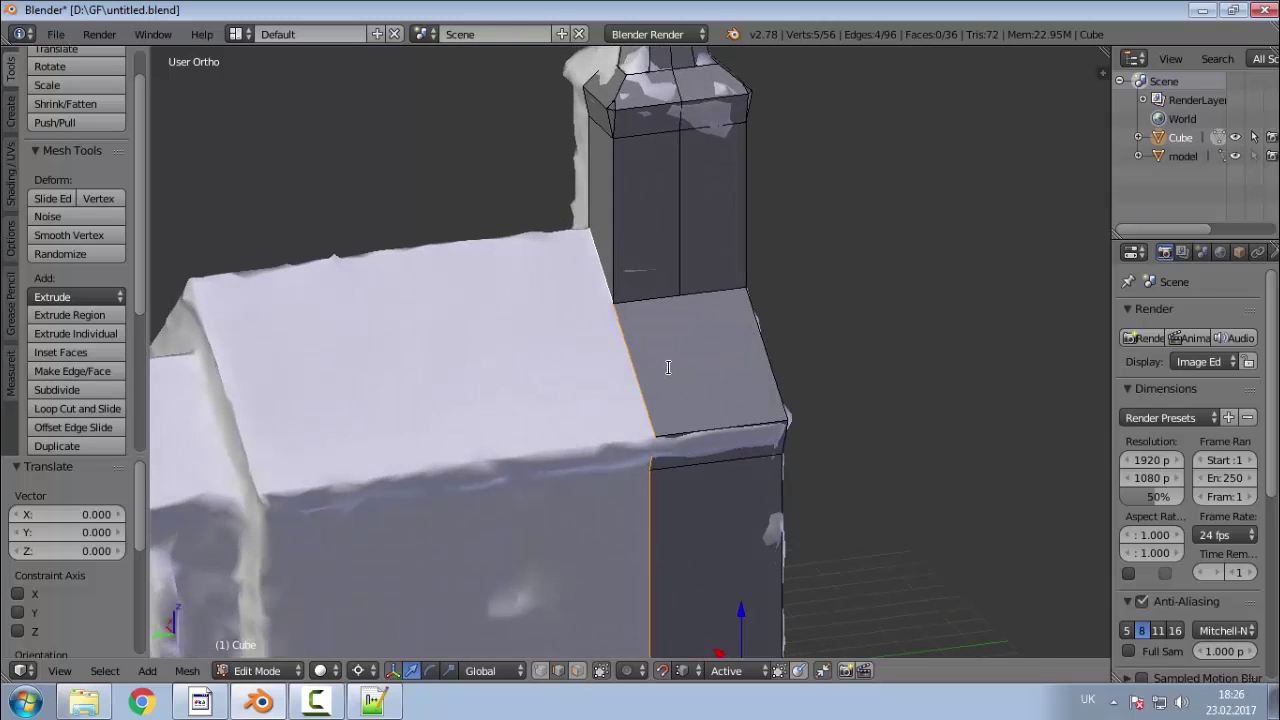
key("KP_7")
scroll(623, 609, "down", 3)
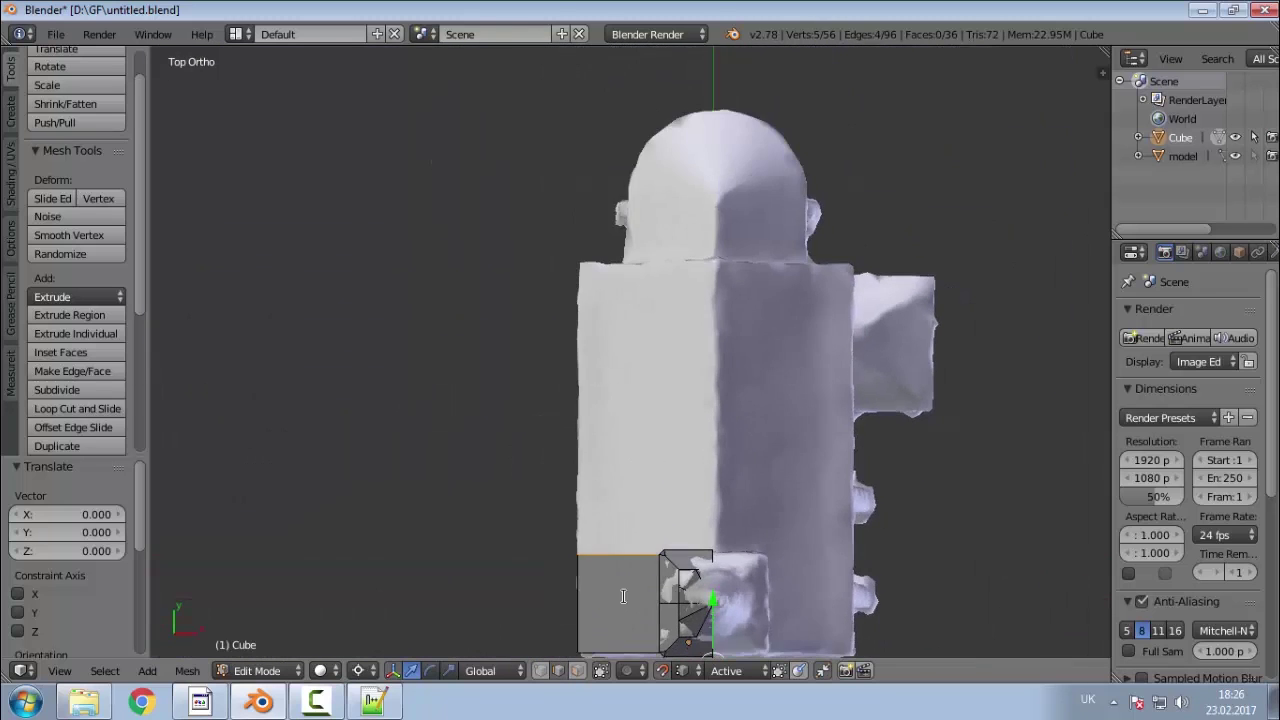
key("e")
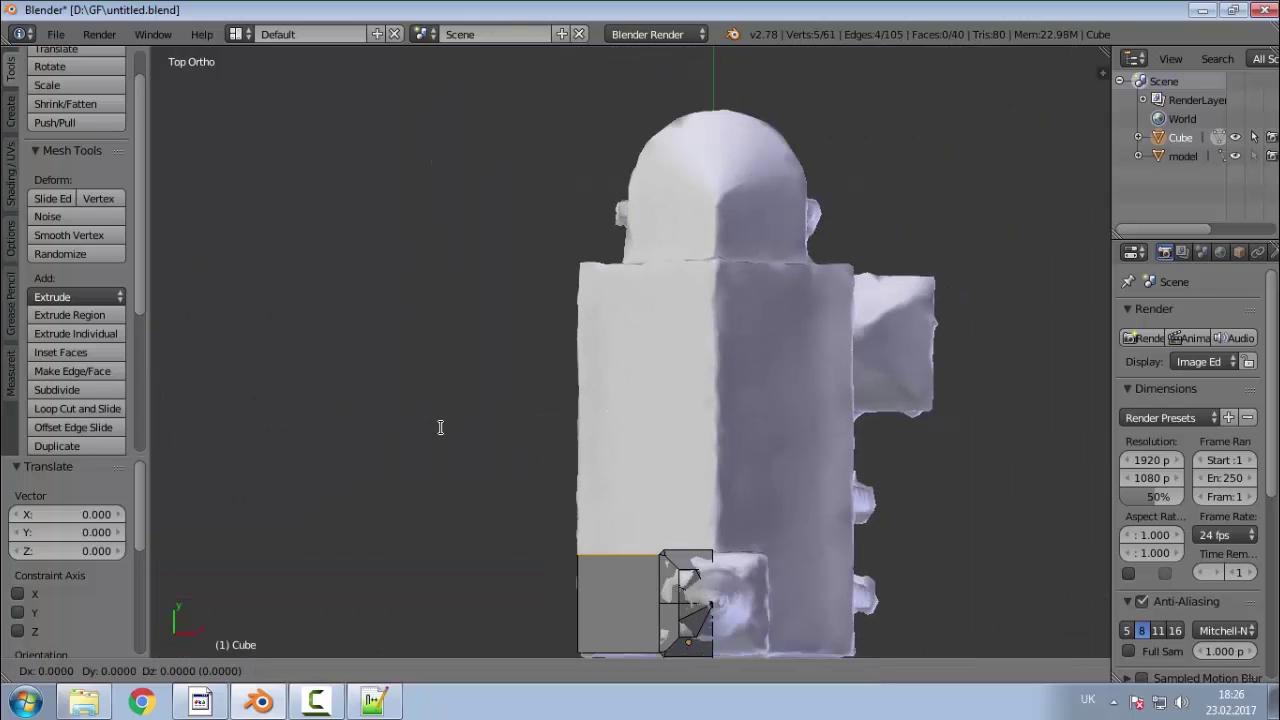
left_click(470, 136)
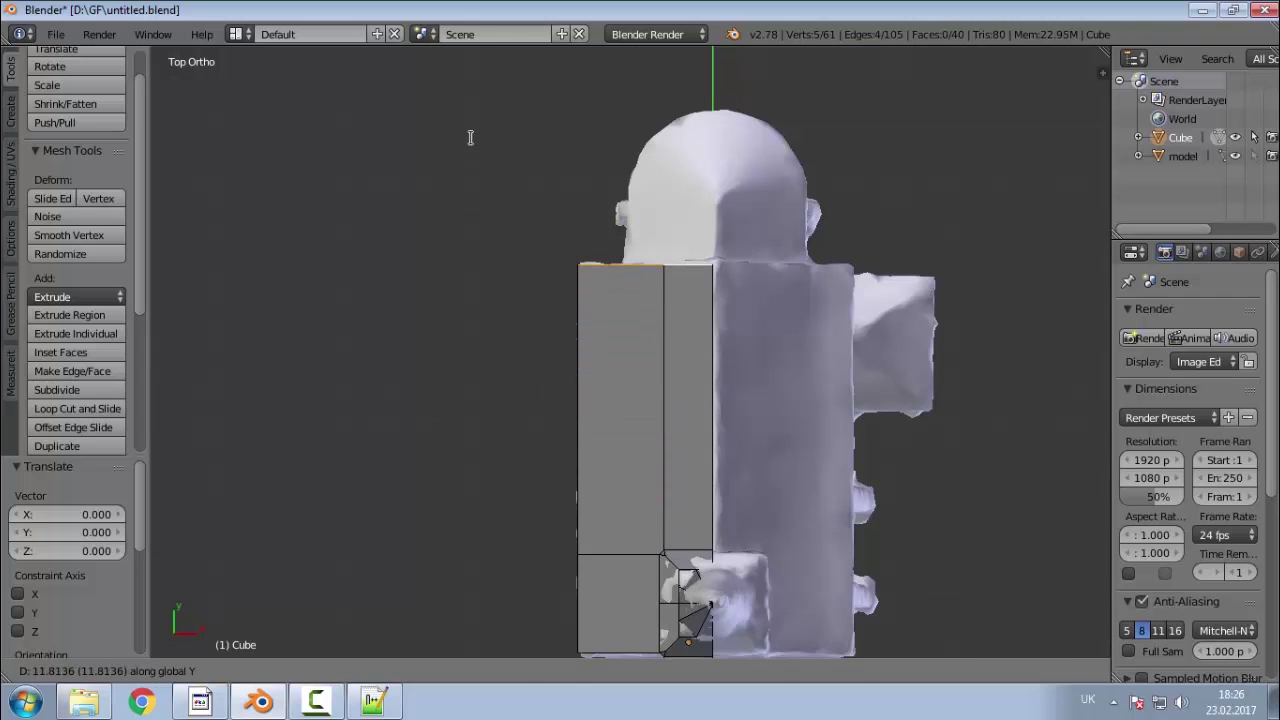
middle_click_drag(563, 429, 1055, 425)
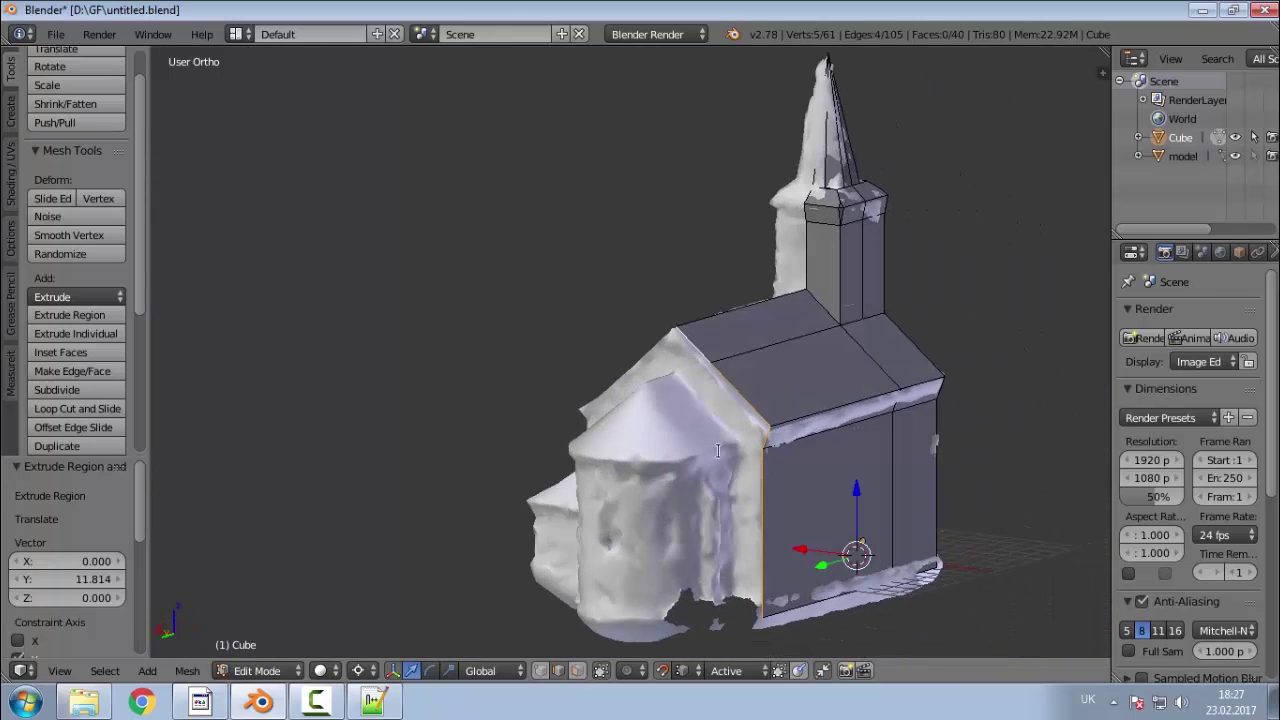
Step: Examine how the extruded roof, eave and wall match the reference mesh at the back of the nave
middle_click_drag(730, 448, 800, 454)
scroll(690, 527, "up", 6)
scroll(406, 394, "down", 4)
scroll(671, 355, "up", 4)
mouse_move(651, 363)
middle_mouse_down()
mouse_move(522, 378)
mouse_move(480, 363)
mouse_move(511, 339)
mouse_move(656, 363)
middle_mouse_up()
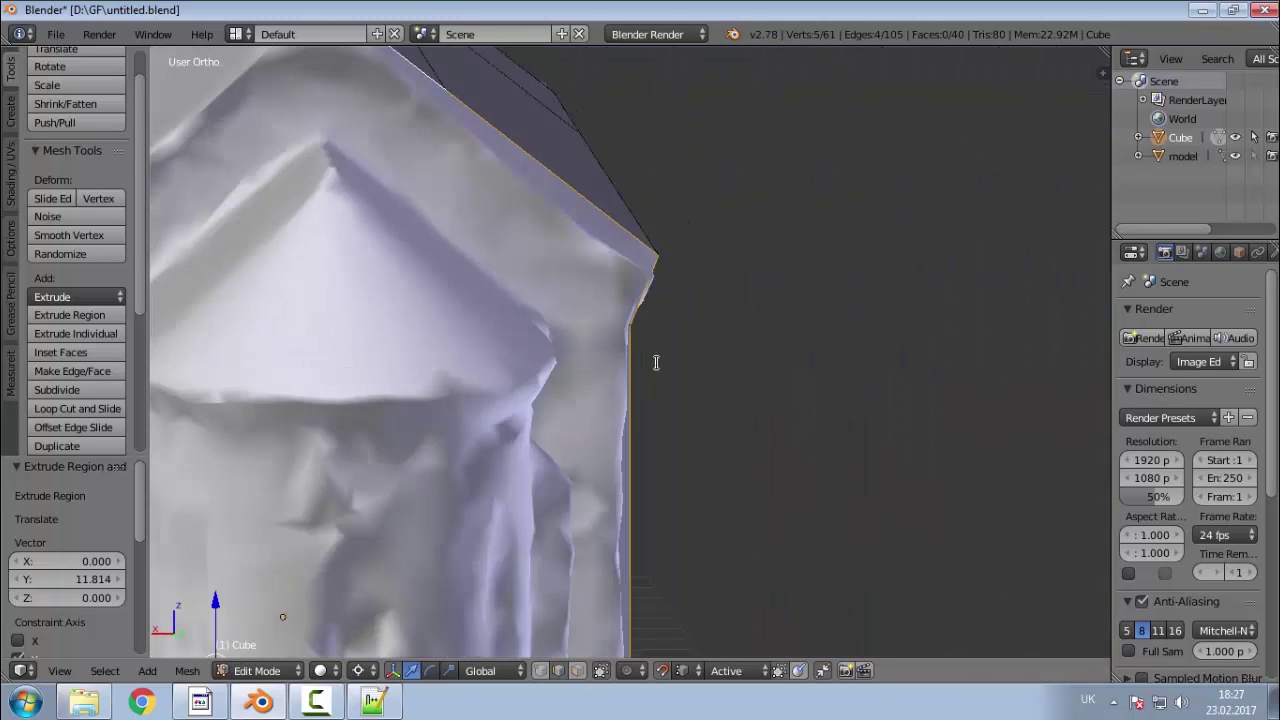
scroll(643, 363, "down", 3)
middle_click_drag(572, 246, 571, 452)
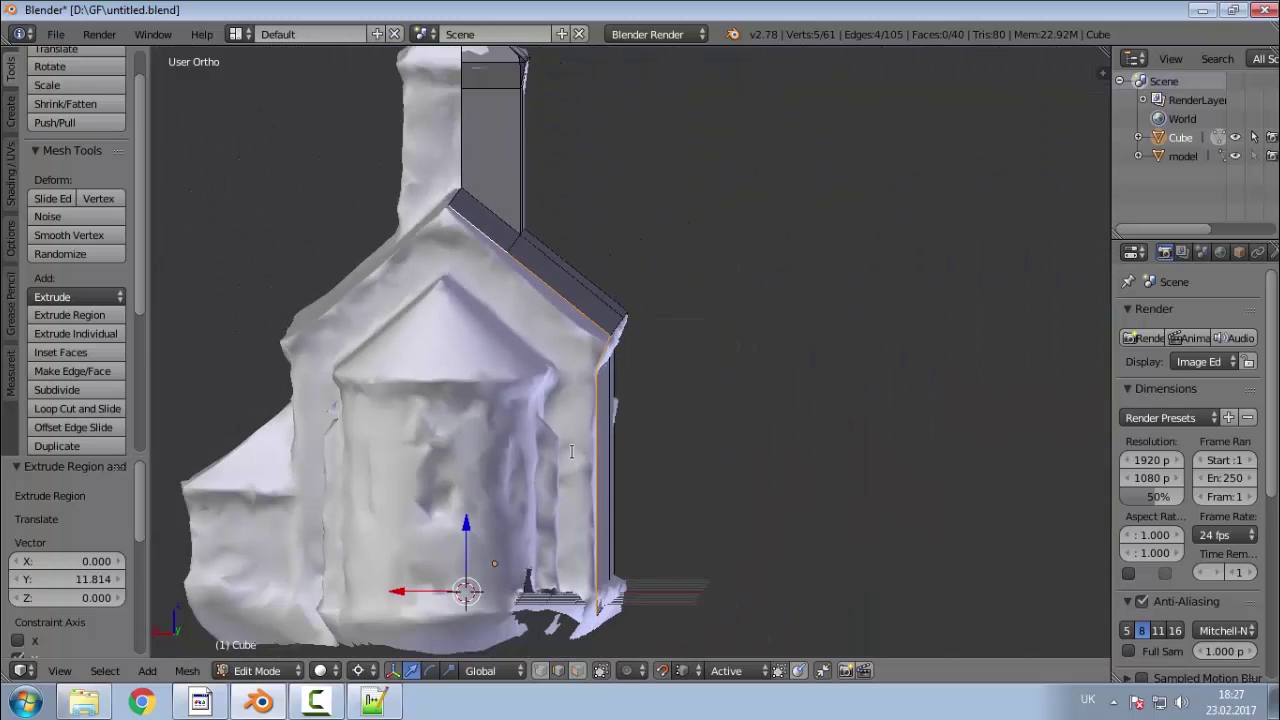
mouse_move(496, 562)
middle_mouse_down()
mouse_move(547, 538)
mouse_move(505, 548)
middle_mouse_up()
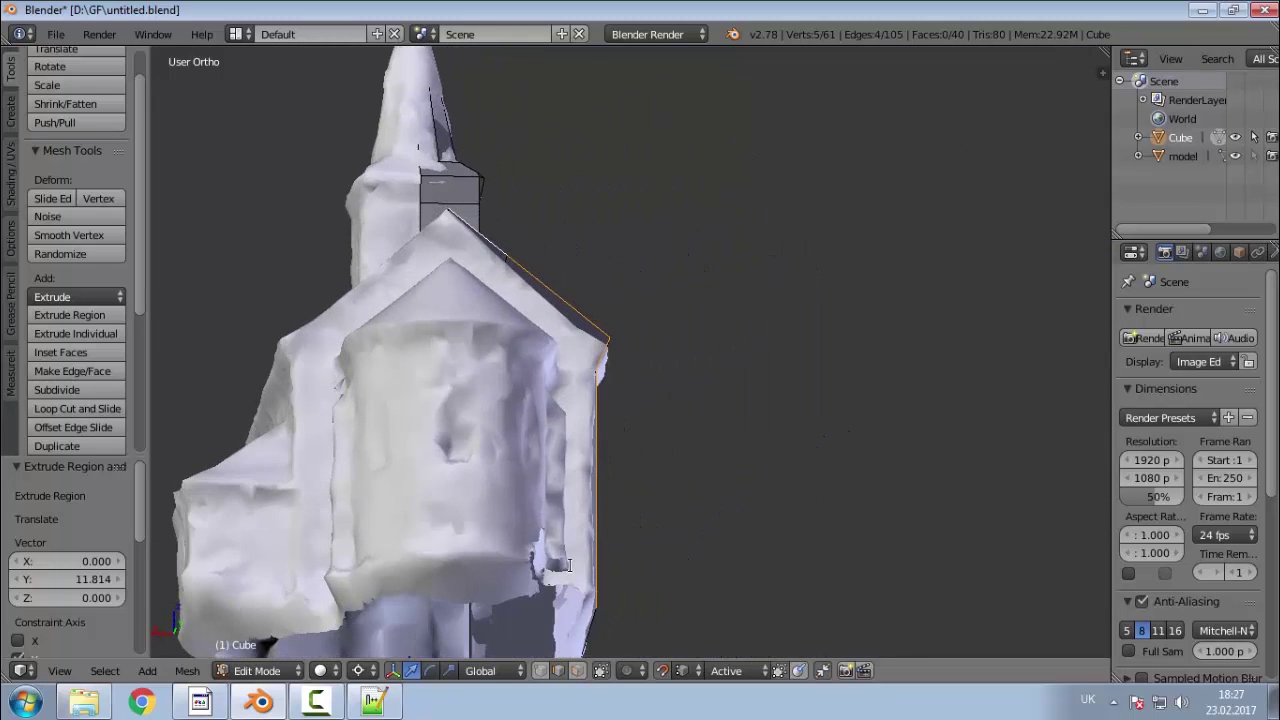
Step: Hide the reference mesh and switch to vertex selection for the nave's open back end
left_click(1233, 156)
mouse_move(814, 317)
middle_mouse_down()
mouse_move(660, 357)
mouse_move(645, 378)
middle_mouse_up()
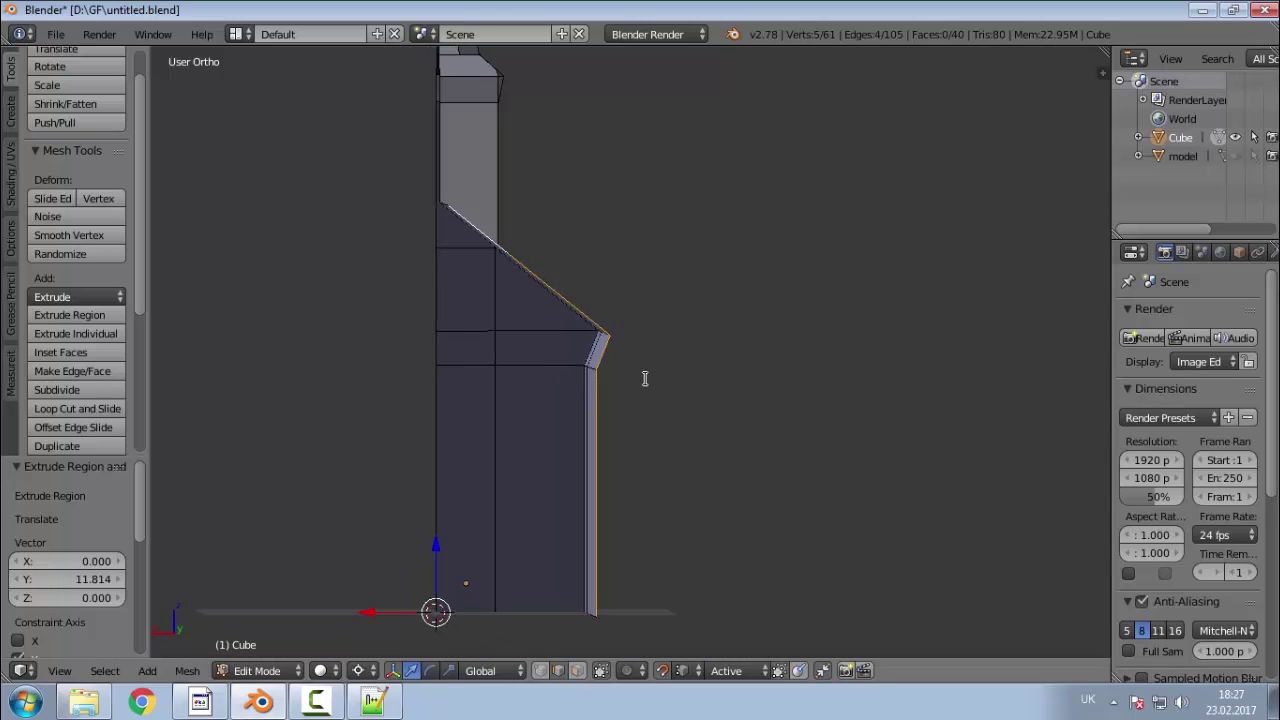
key("KP_7")
scroll(566, 240, "down", 4)
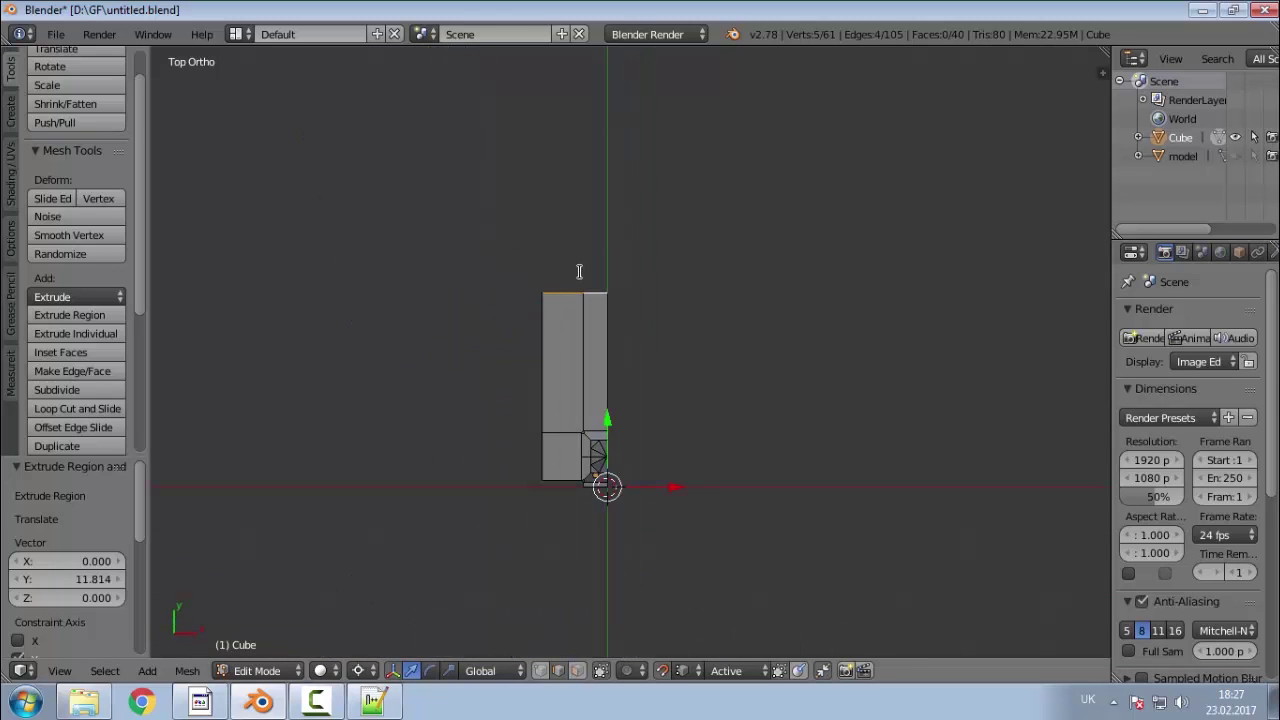
key("KP_1")
mouse_move(580, 272)
middle_mouse_down()
mouse_move(588, 286)
mouse_move(566, 279)
middle_mouse_up()
scroll(489, 256, "up", 5)
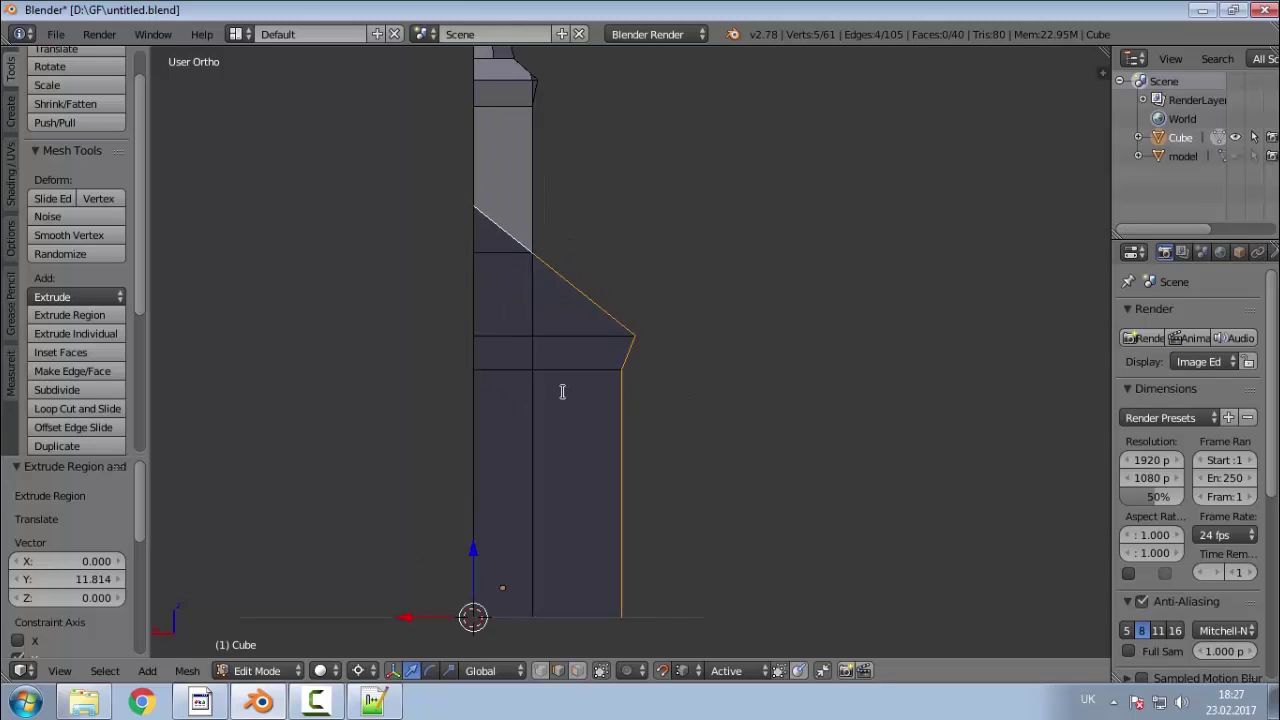
middle_click_drag(562, 391, 527, 379)
left_click(540, 670)
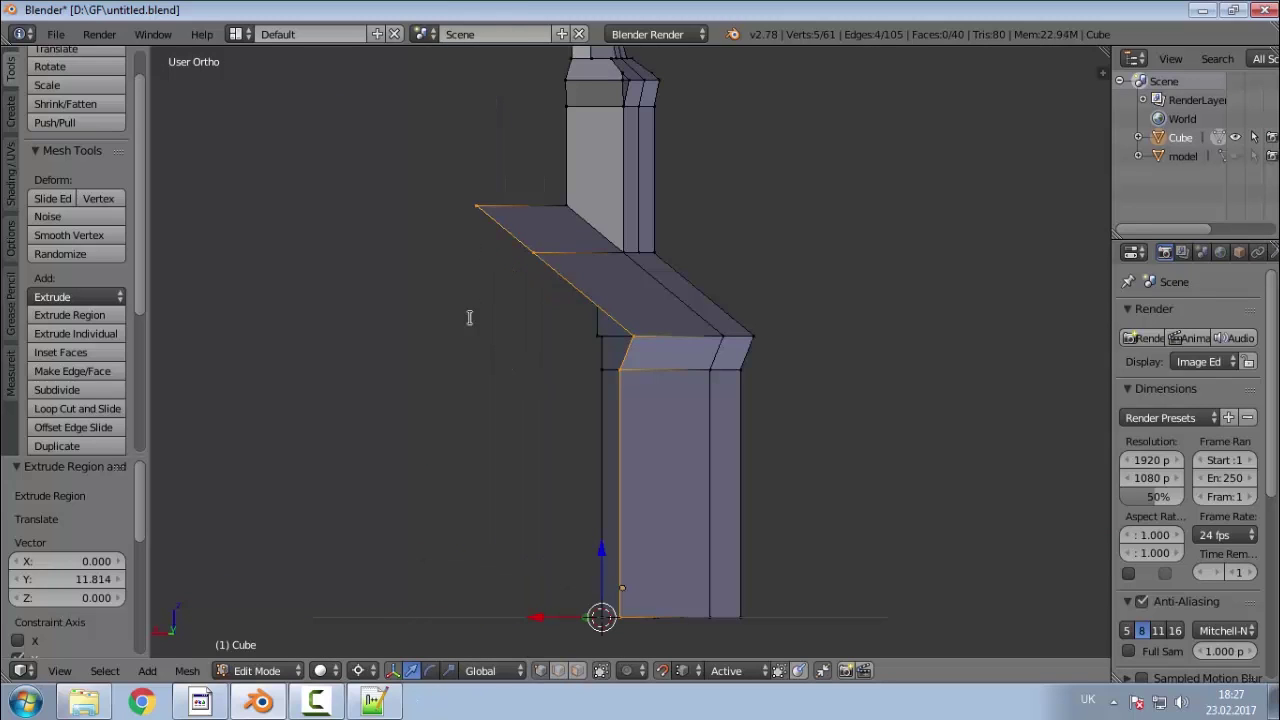
Step: Extrude the rear ridge vertex 13.990 straight down along Z, snapping it to the level of the wall's base
right_click(477, 208)
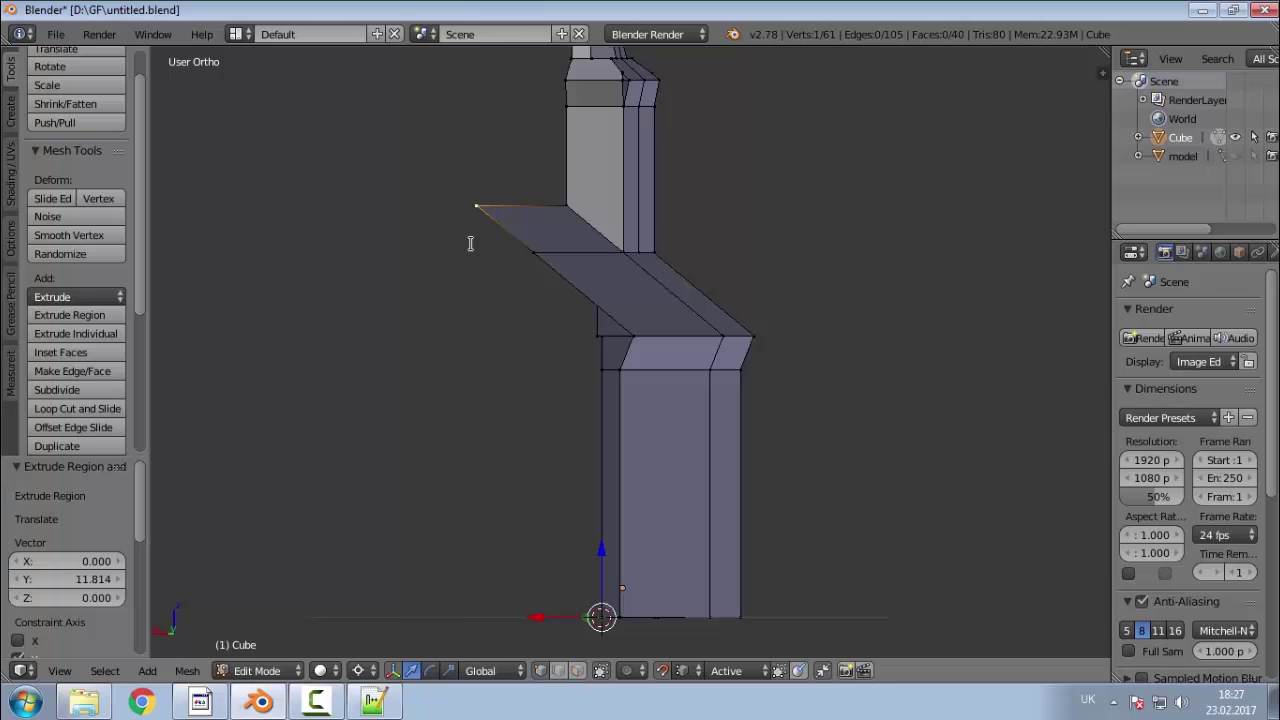
key("KP_4")
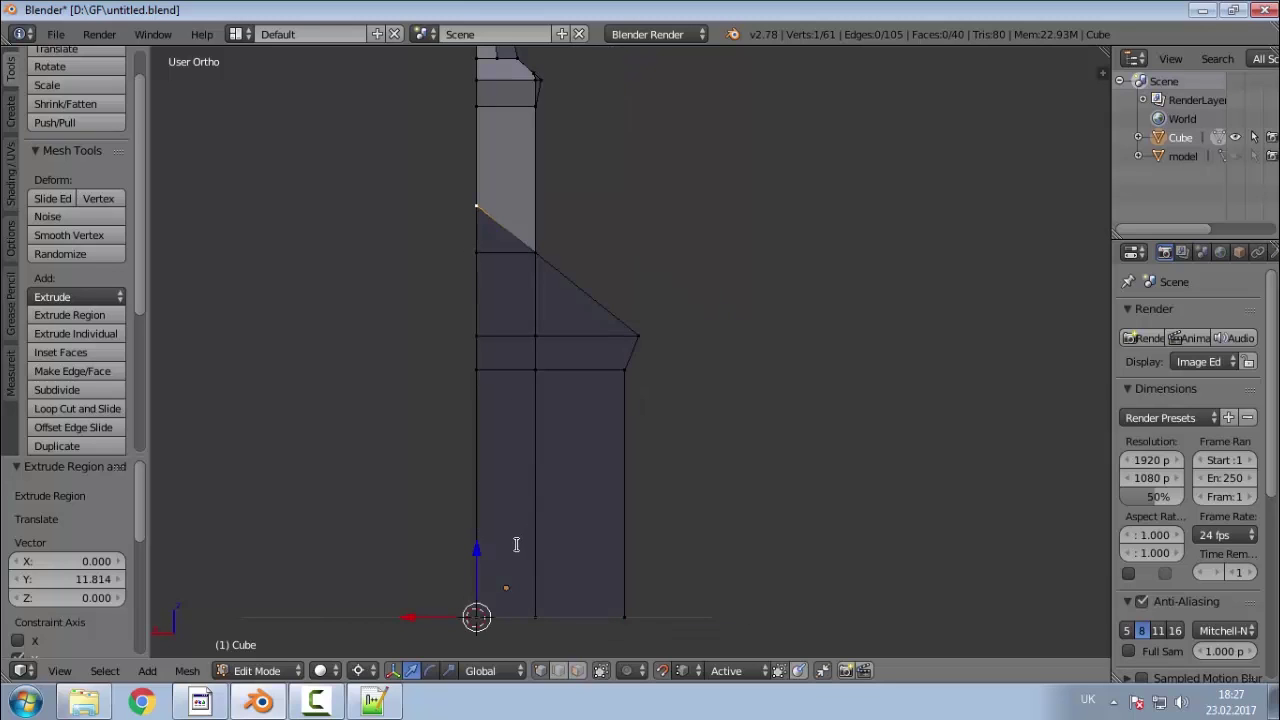
key("e")
key("g")
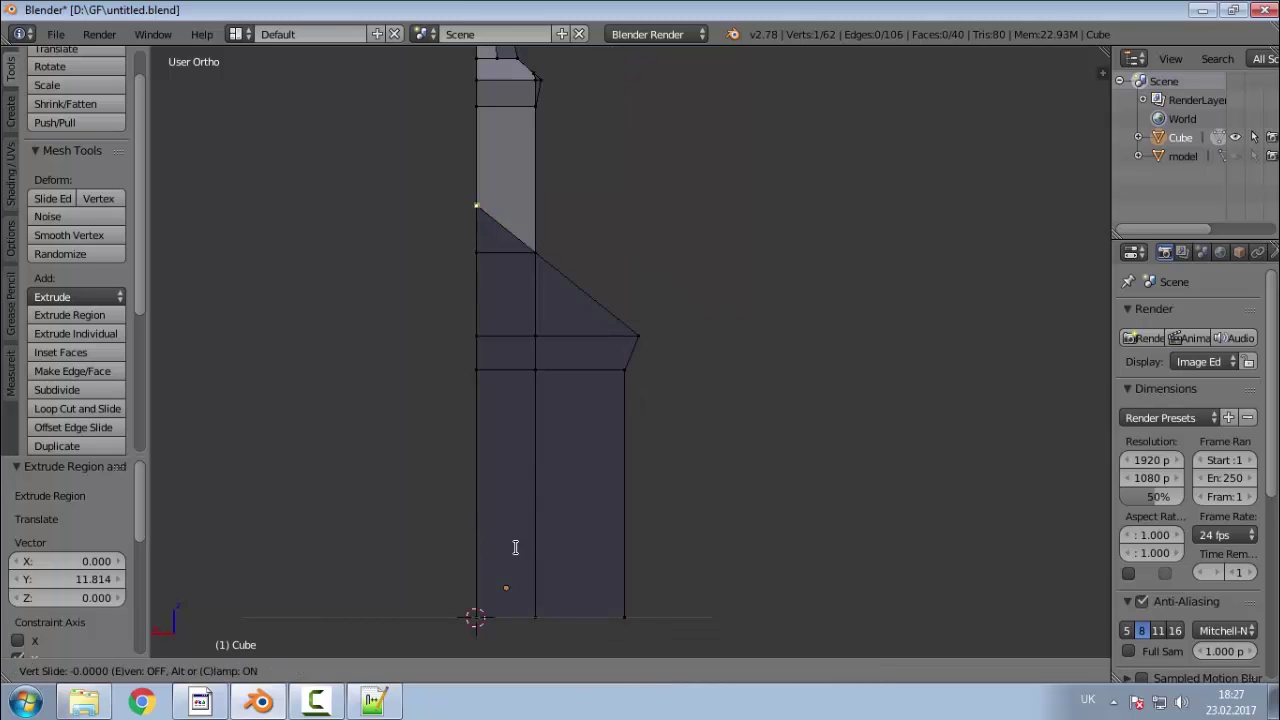
left_click(521, 608)
key("e")
key("z")
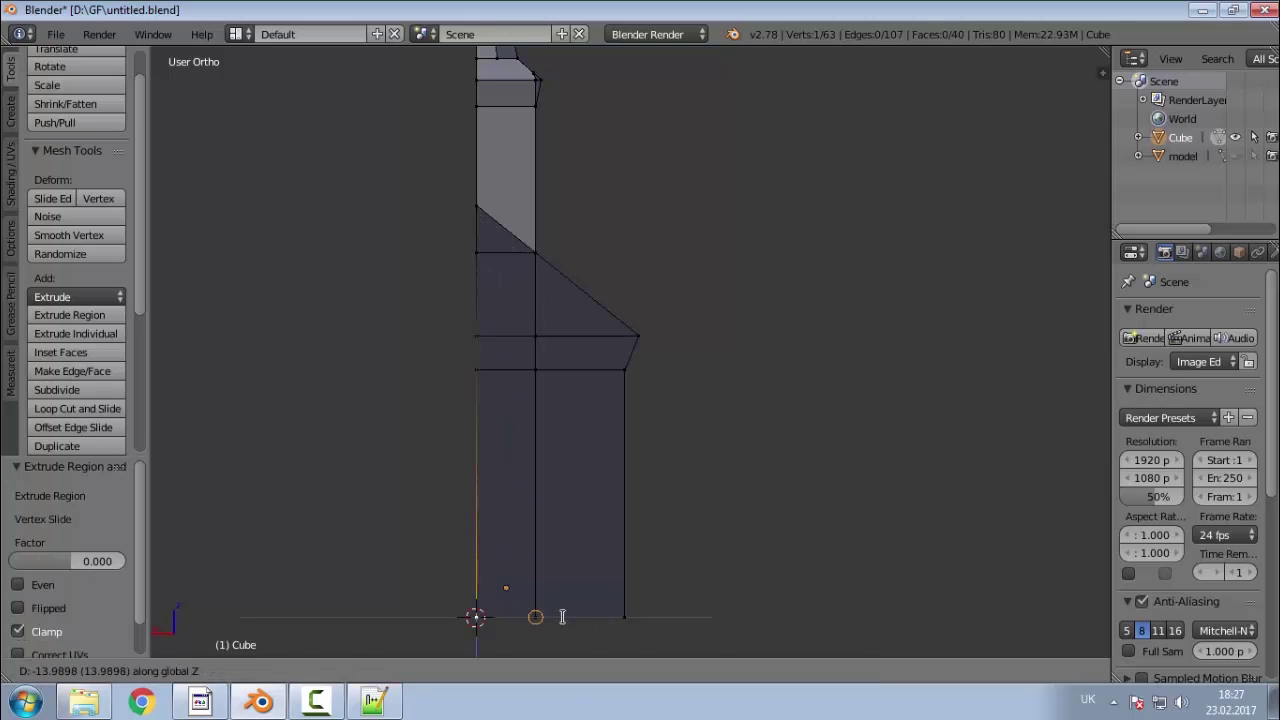
left_click(626, 617)
Step: Connect the lowered vertex to the wall's bottom rear corner and fill the nave's back wall with a face
middle_click_drag(660, 606, 572, 623)
right_click(571, 620, "shift")
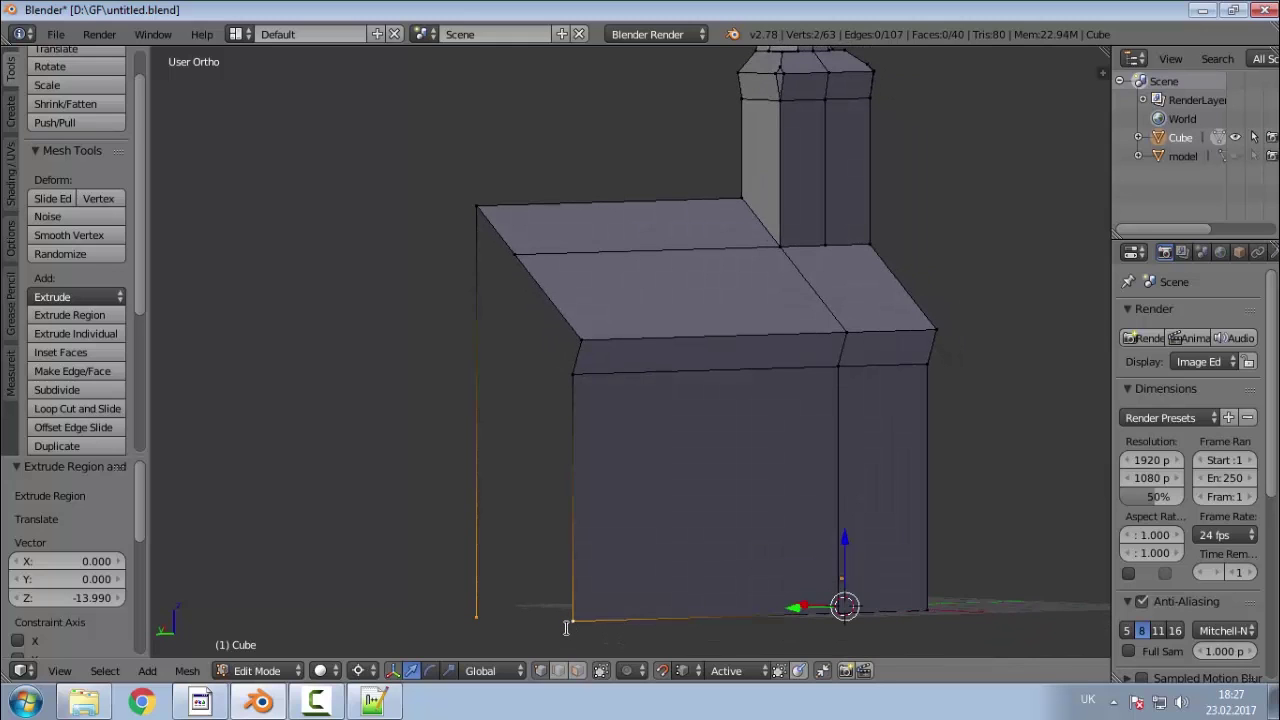
key("f")
middle_click_drag(588, 609, 634, 505)
right_click(600, 382, "shift")
right_click(619, 335, "shift")
right_click(454, 208, "shift")
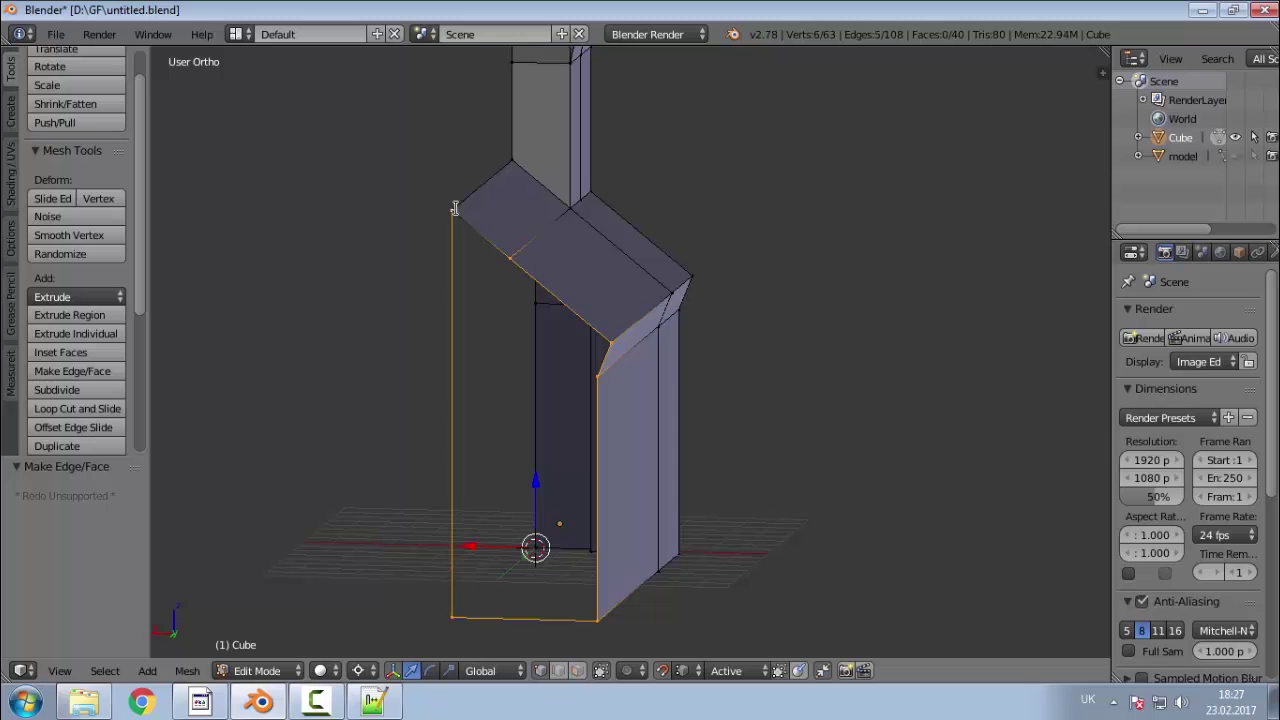
key("f")
key("a")
Step: Show the reference mesh again and compare the nave's new back wall with it
middle_click_drag(700, 451, 1157, 192)
left_click(1235, 157)
middle_click_drag(820, 371, 1003, 417)
middle_click_drag(781, 481, 726, 468)
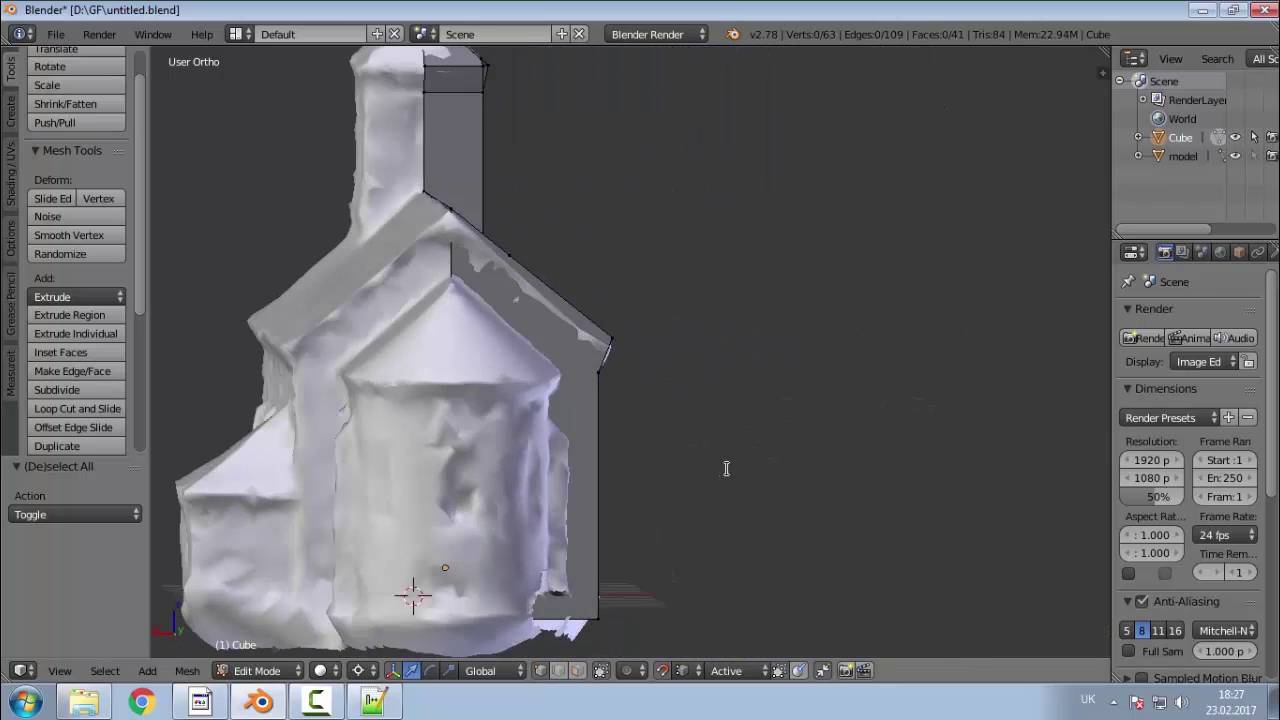
key("KP_7")
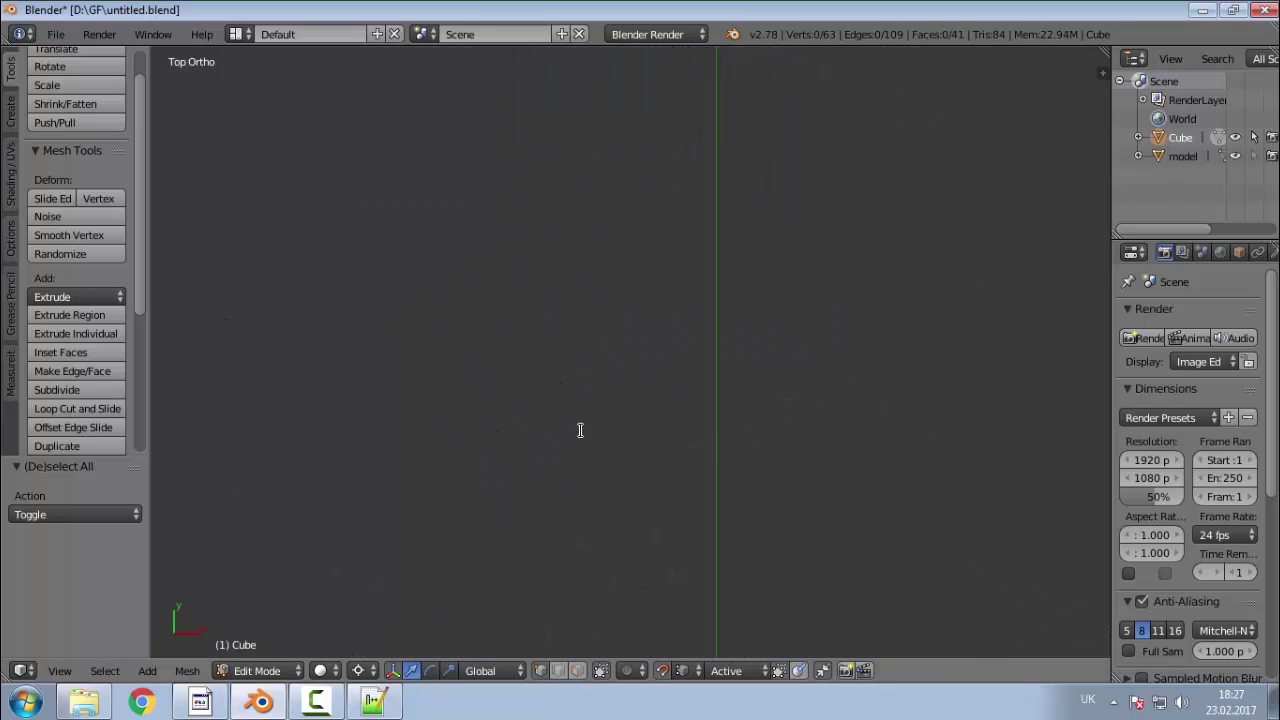
Step: Start a knife cut in the nave's back wall, running vertically from the base edge up to the level of the apse's eave
key("KP_1")
scroll(642, 486, "down", 2)
middle_click_drag(676, 526, 643, 486, "shift")
scroll(643, 486, "up", 1)
key("KP_4")
key("KP_4")
key("KP_4")
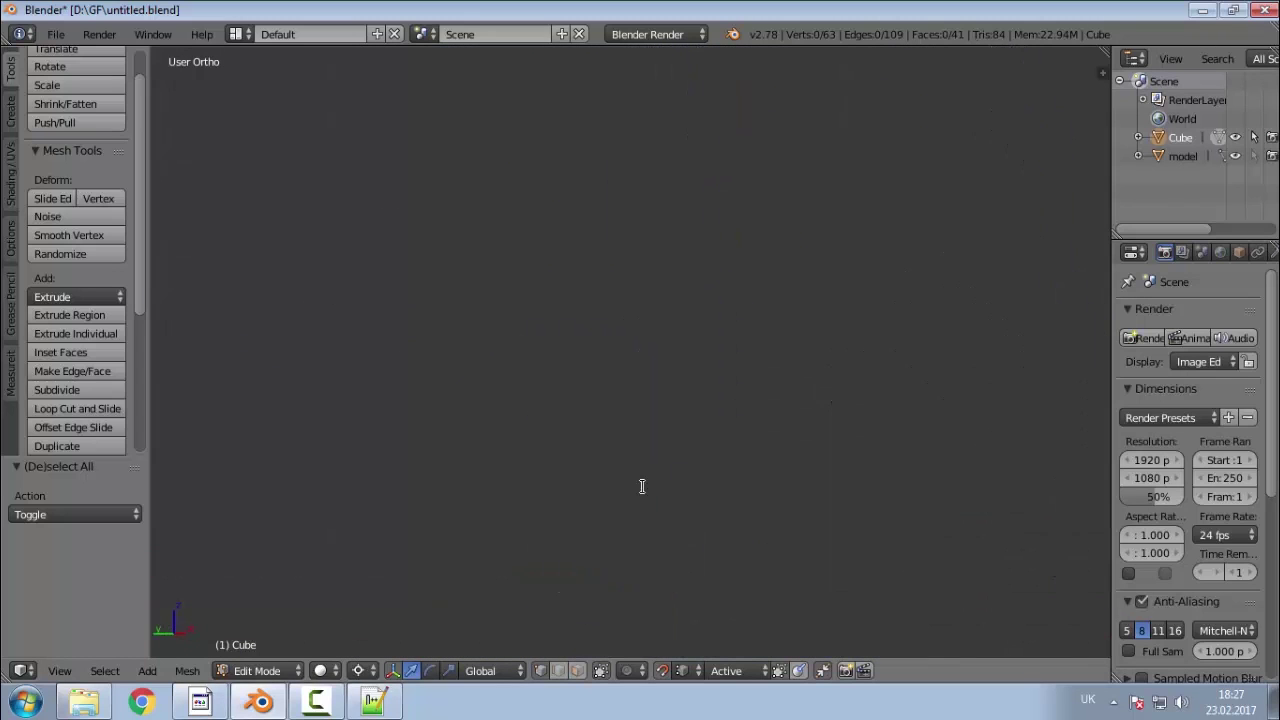
key("Home")
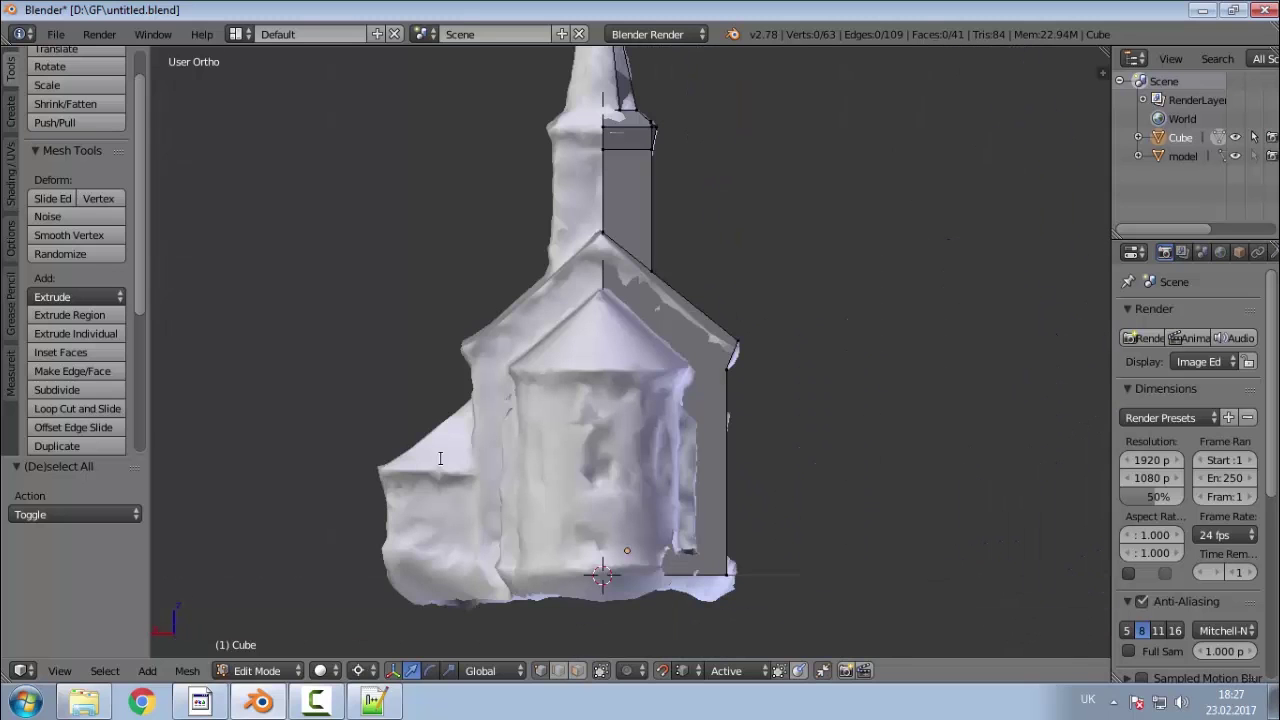
scroll(619, 544, "up", 5)
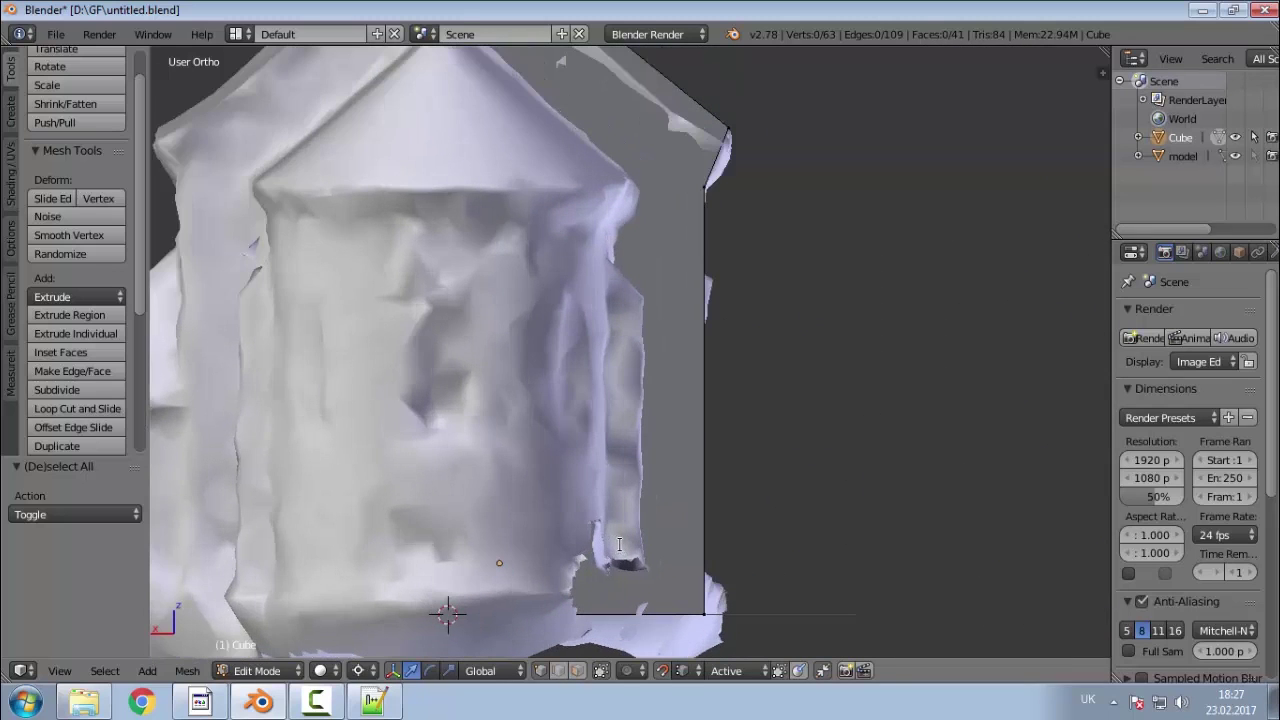
key("k")
left_click(641, 616)
key("c")
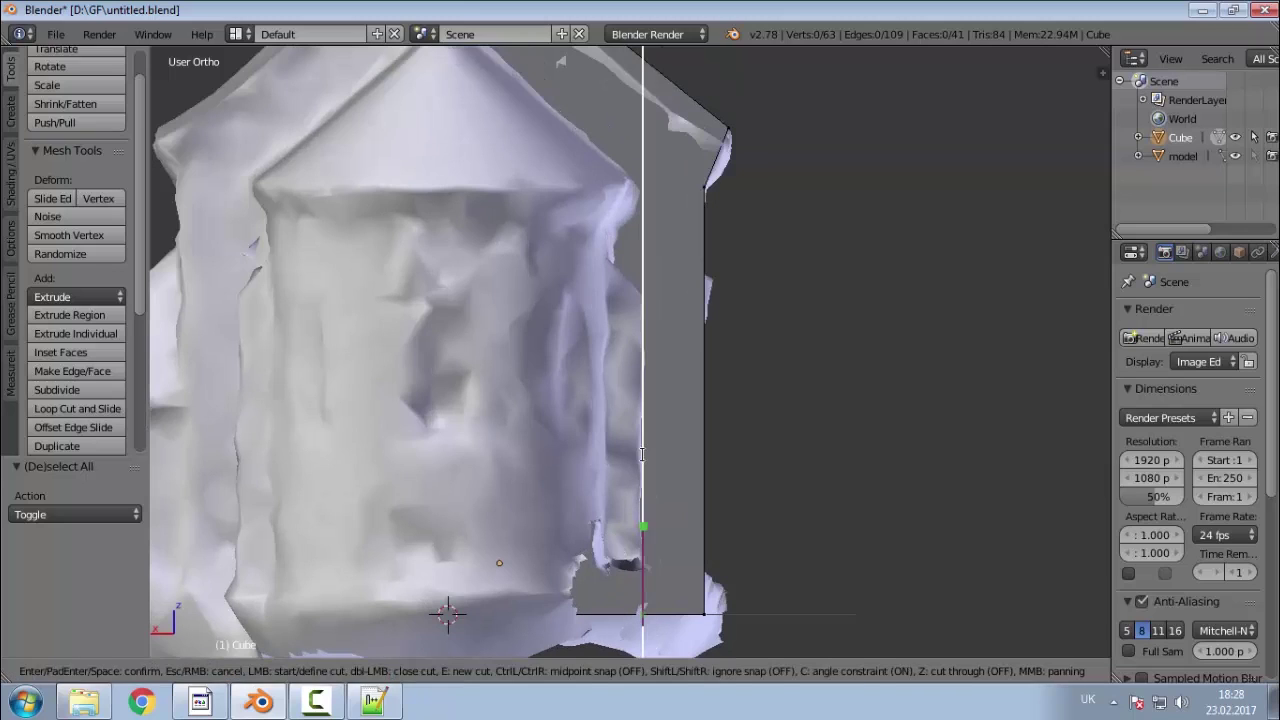
left_click(654, 187)
Step: Continue the knife cut along the apse's roof slope to the wall's centre edge and apply it
scroll(654, 187, "down", 4)
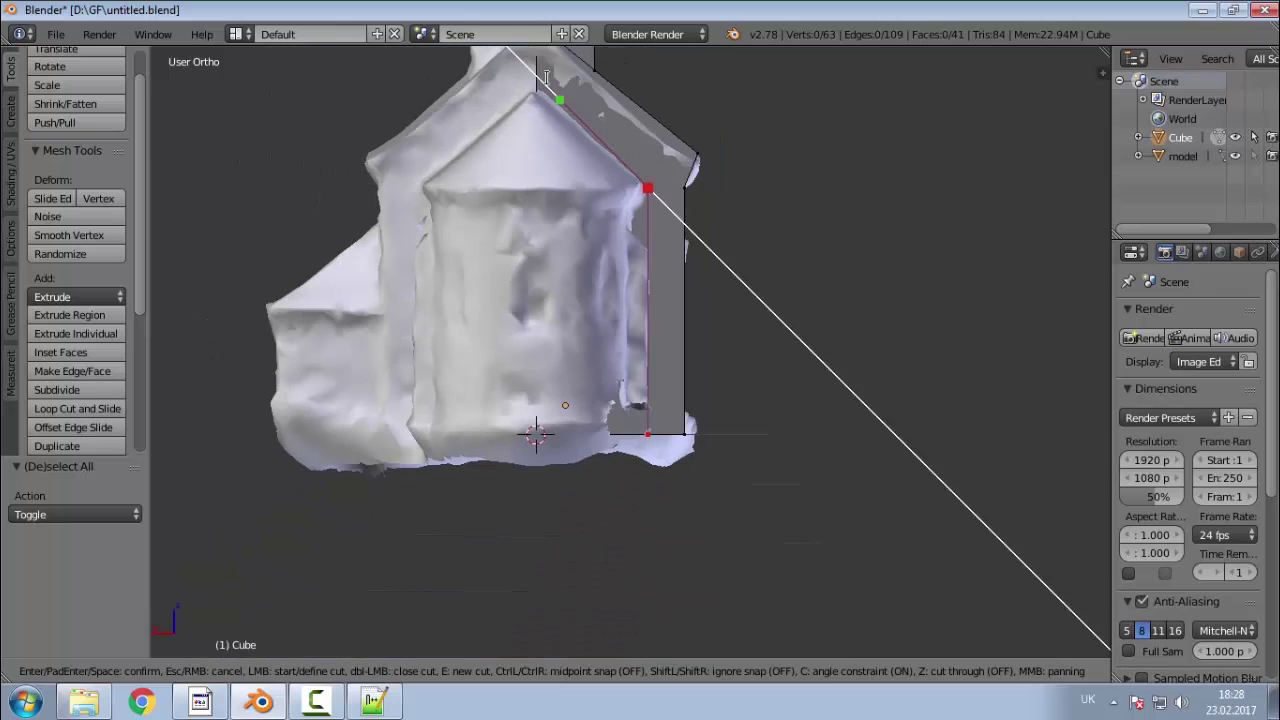
scroll(545, 75, "up", 3)
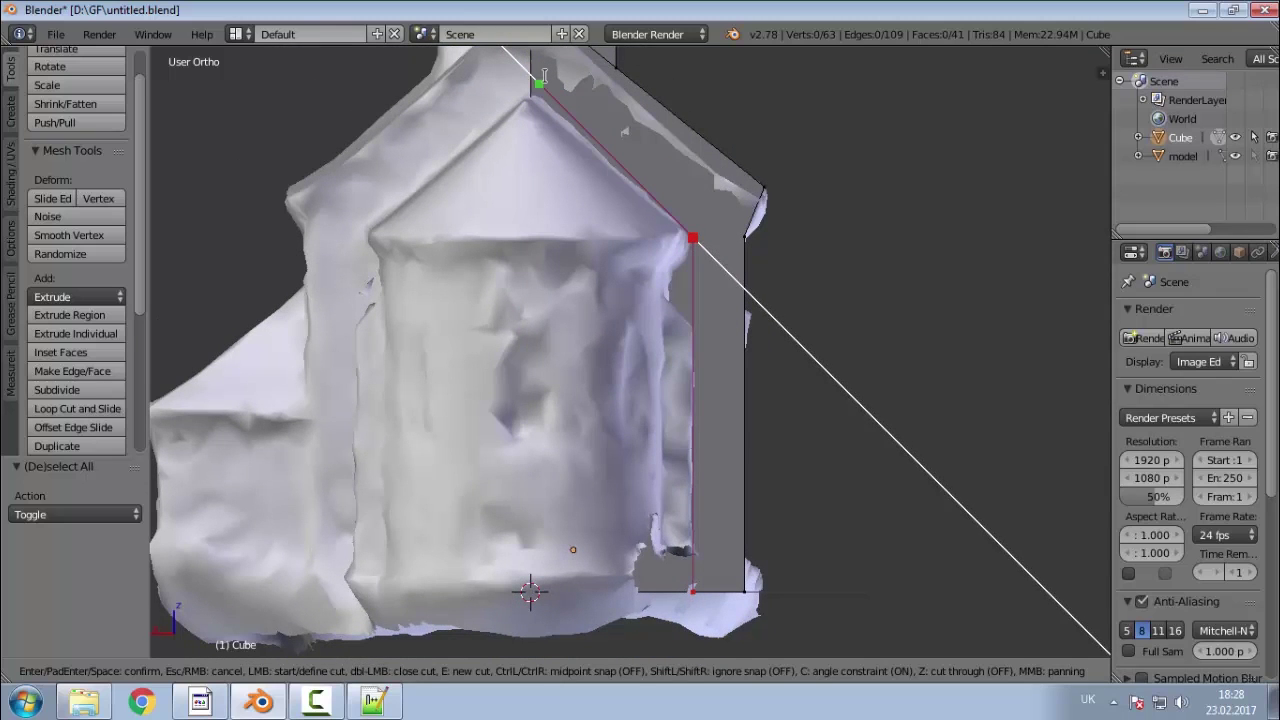
key("c")
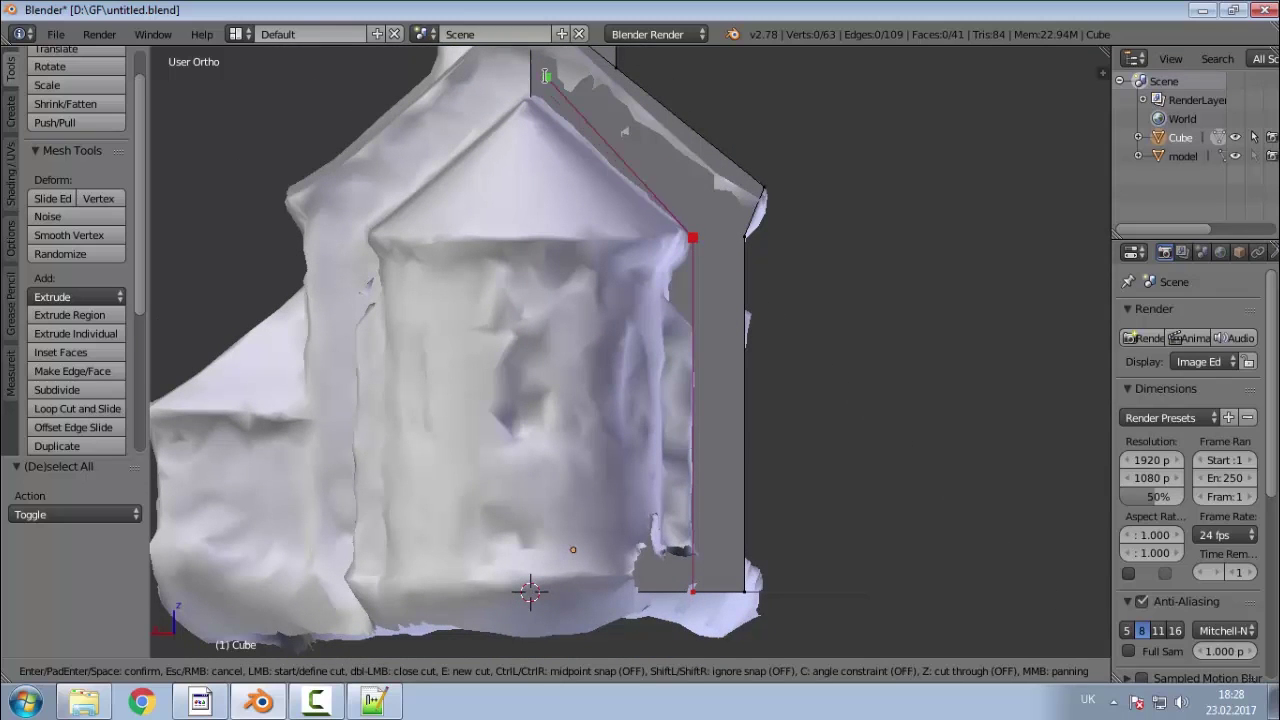
left_click(531, 90)
key("Return")
Step: Switch to face selection and delete the back-wall face enclosed by the apse-shaped cut
middle_click_drag(672, 329, 564, 346)
left_click(574, 670)
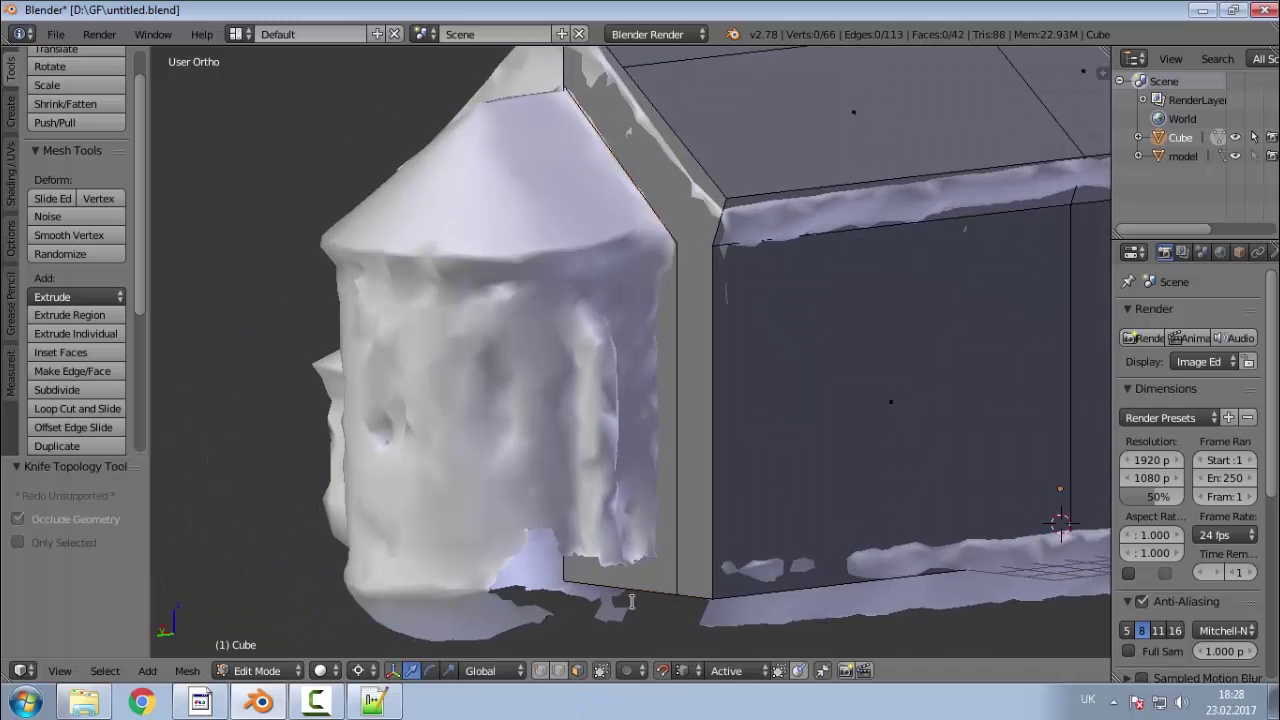
mouse_move(632, 601)
middle_mouse_down()
mouse_move(654, 583)
mouse_move(650, 594)
middle_mouse_up()
right_click(592, 588)
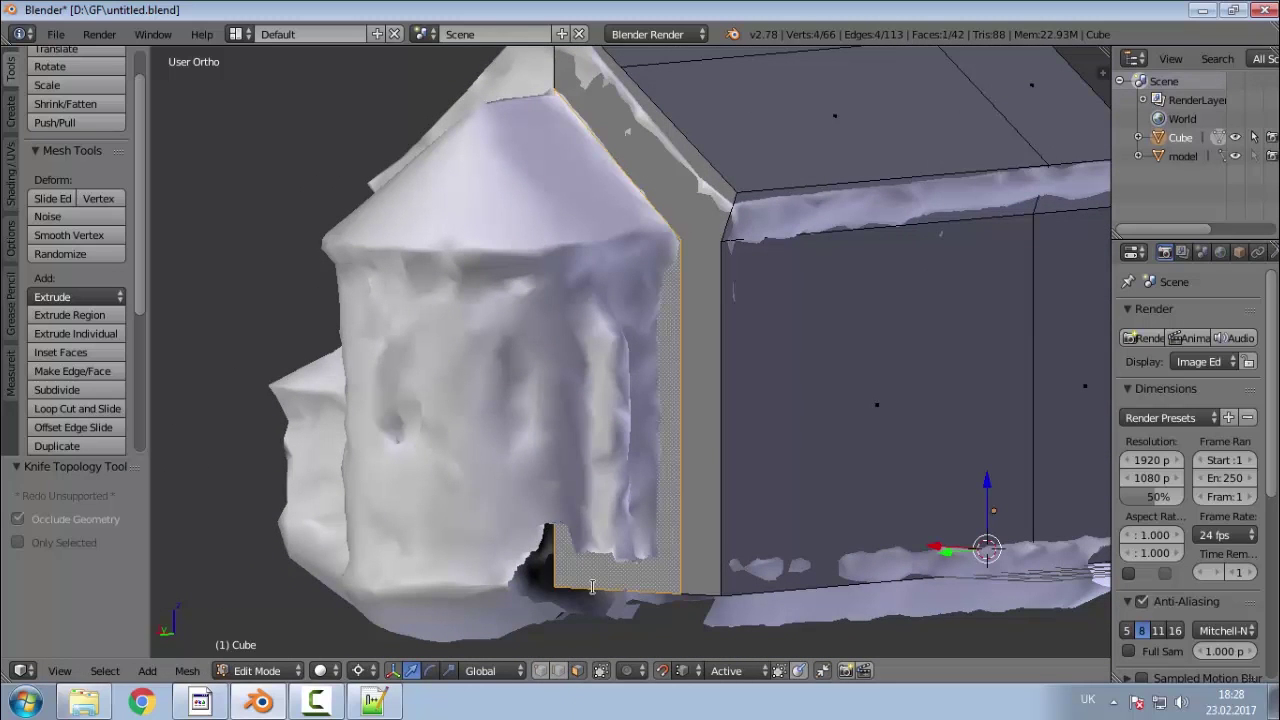
key("x")
left_click(545, 481)
Step: Select the opening's sloped and vertical edges and extrude them 3.234 along Y to form the straight part of the apse
mouse_move(687, 418)
middle_mouse_down()
mouse_move(588, 331)
mouse_move(670, 402)
middle_mouse_up()
right_click(673, 405)
left_click(559, 670)
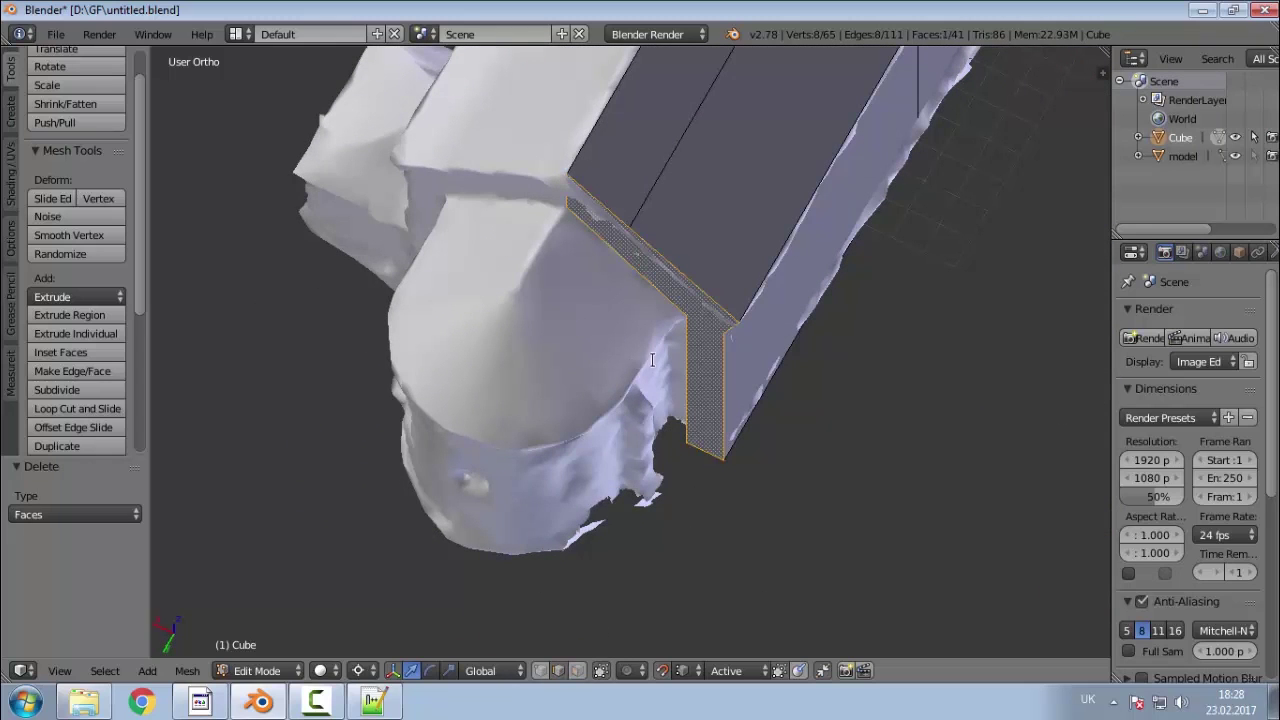
right_click(667, 364)
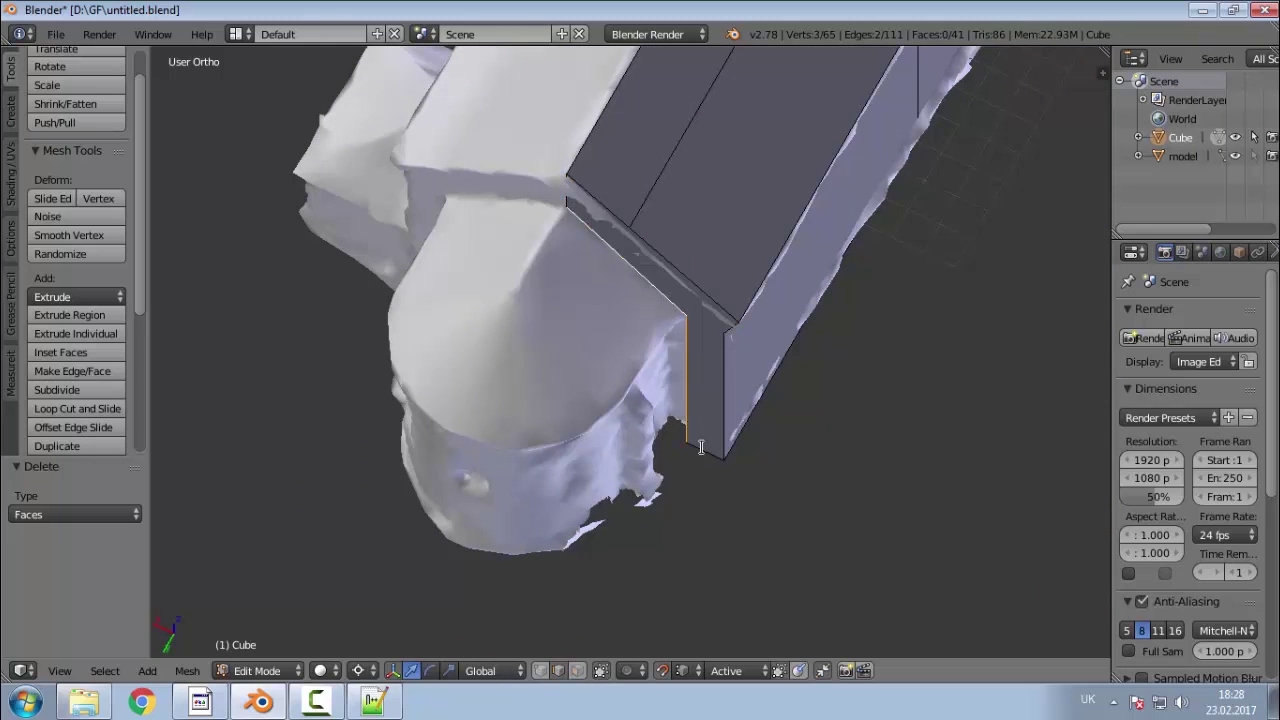
key("e")
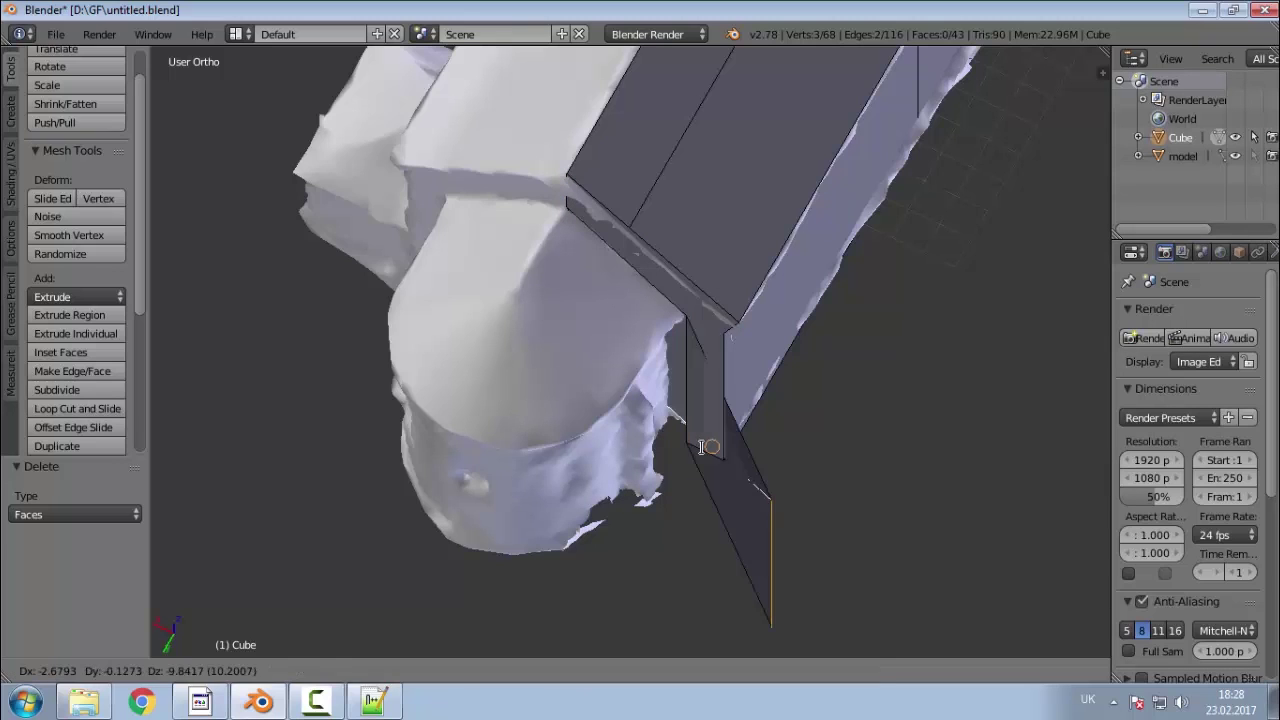
key("y")
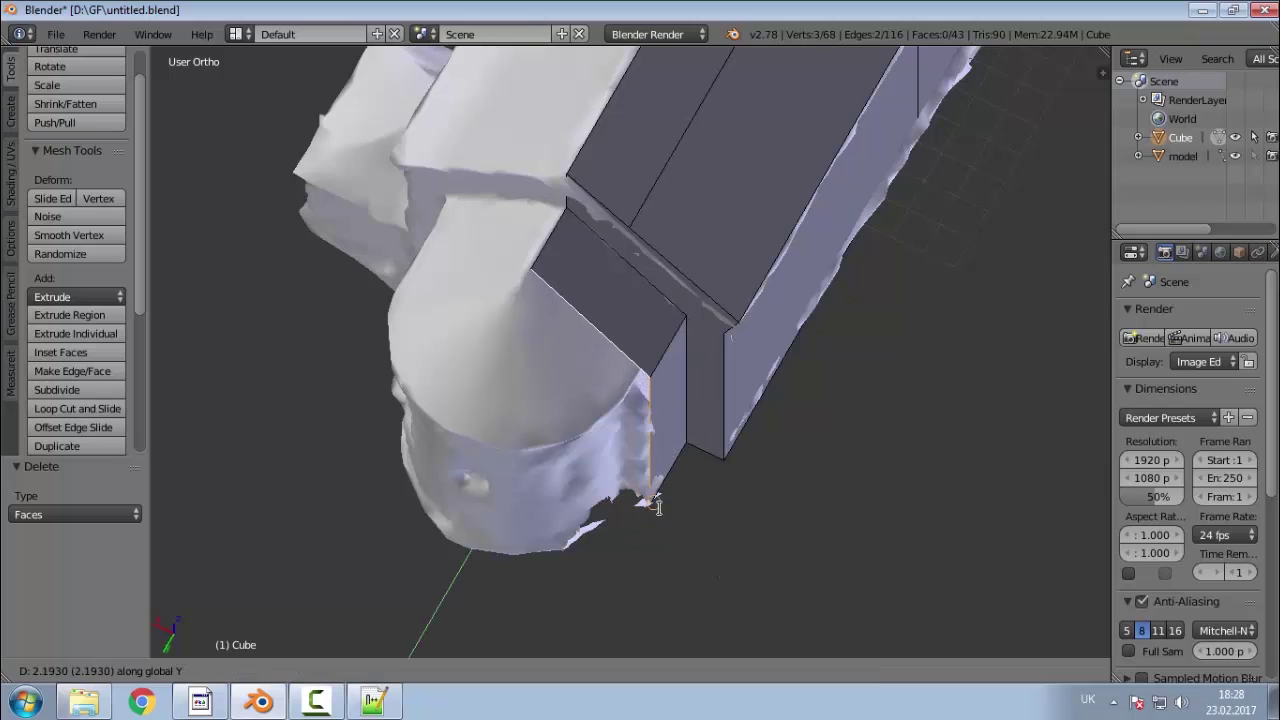
left_click(715, 598)
middle_click_drag(715, 598, 695, 470)
middle_click_drag(612, 413, 628, 485)
Step: Try to spin the apse's end edges 90° in 9 steps from the top view
key("KP_7")
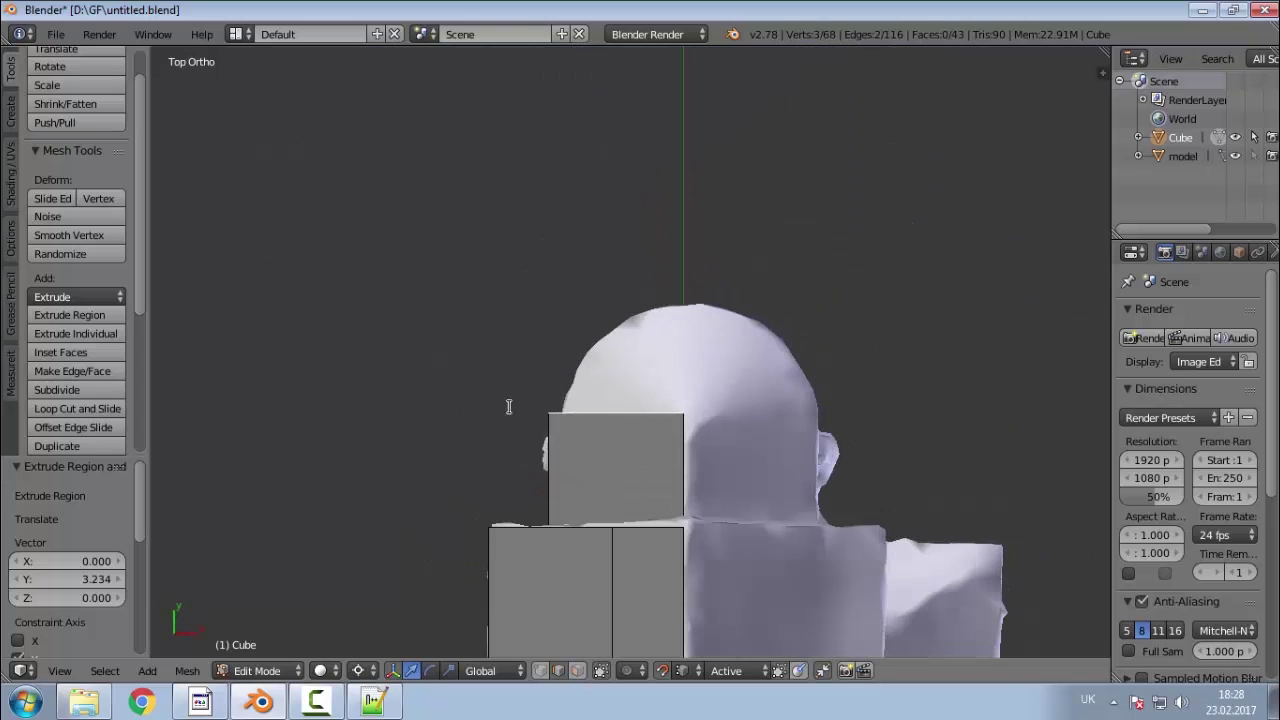
middle_click_drag(689, 308, 660, 364, "shift")
scroll(648, 366, "up", 1)
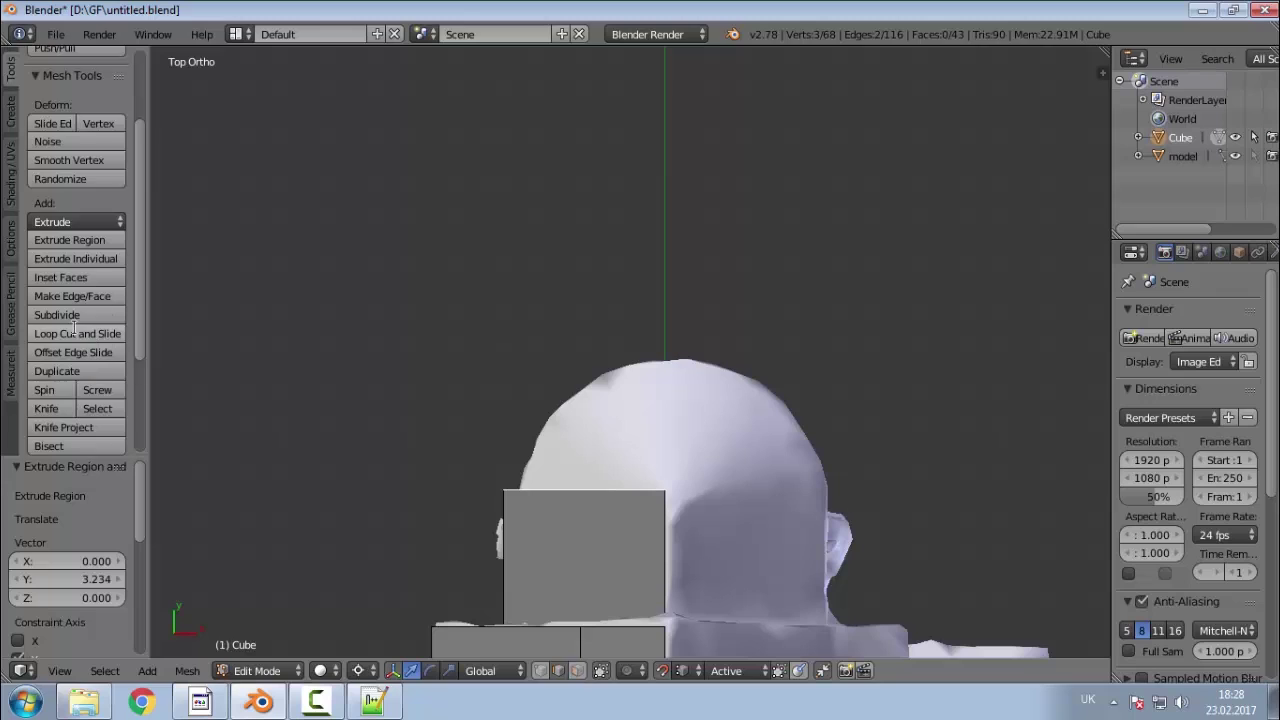
scroll(90, 346, "down", 3)
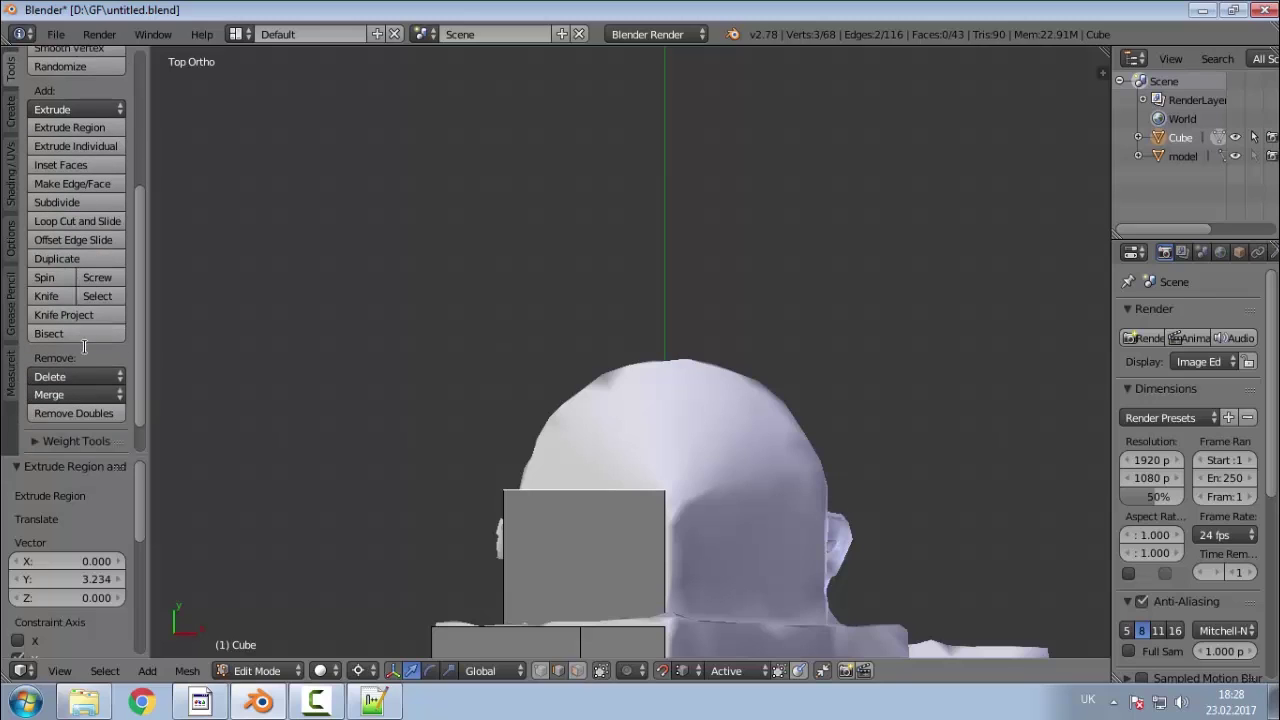
left_click(65, 281)
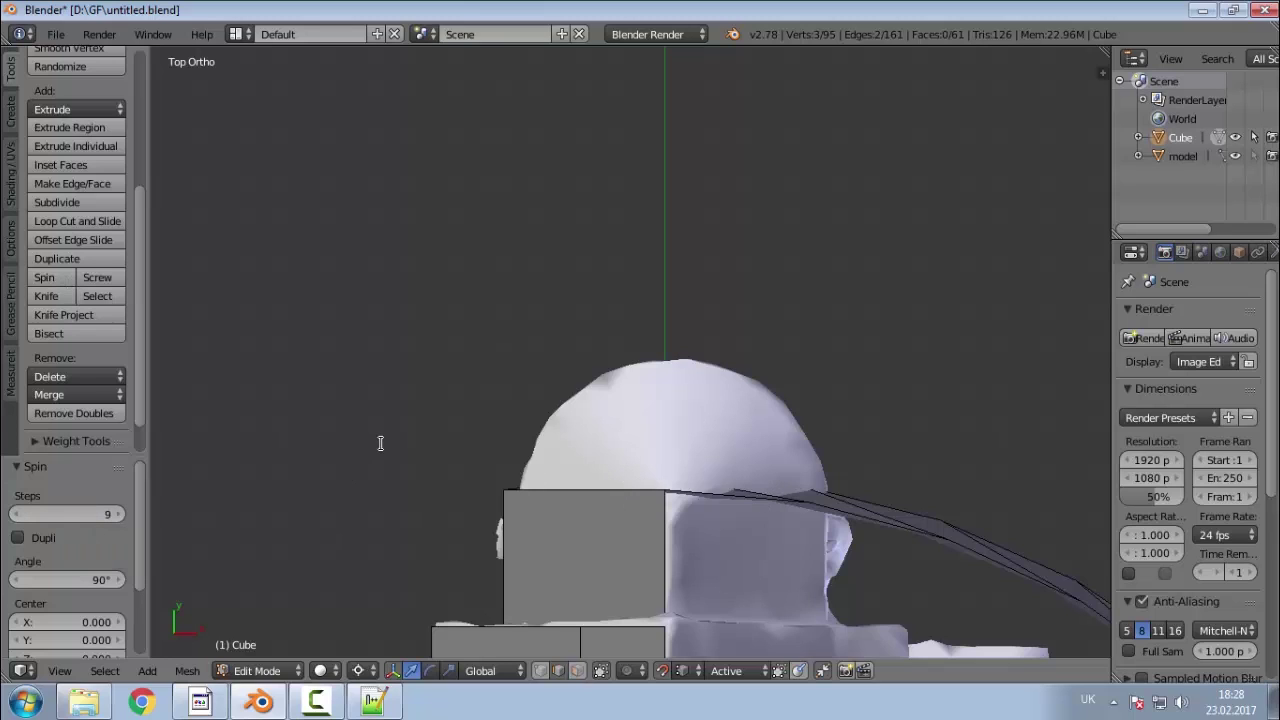
key("ctrl+z")
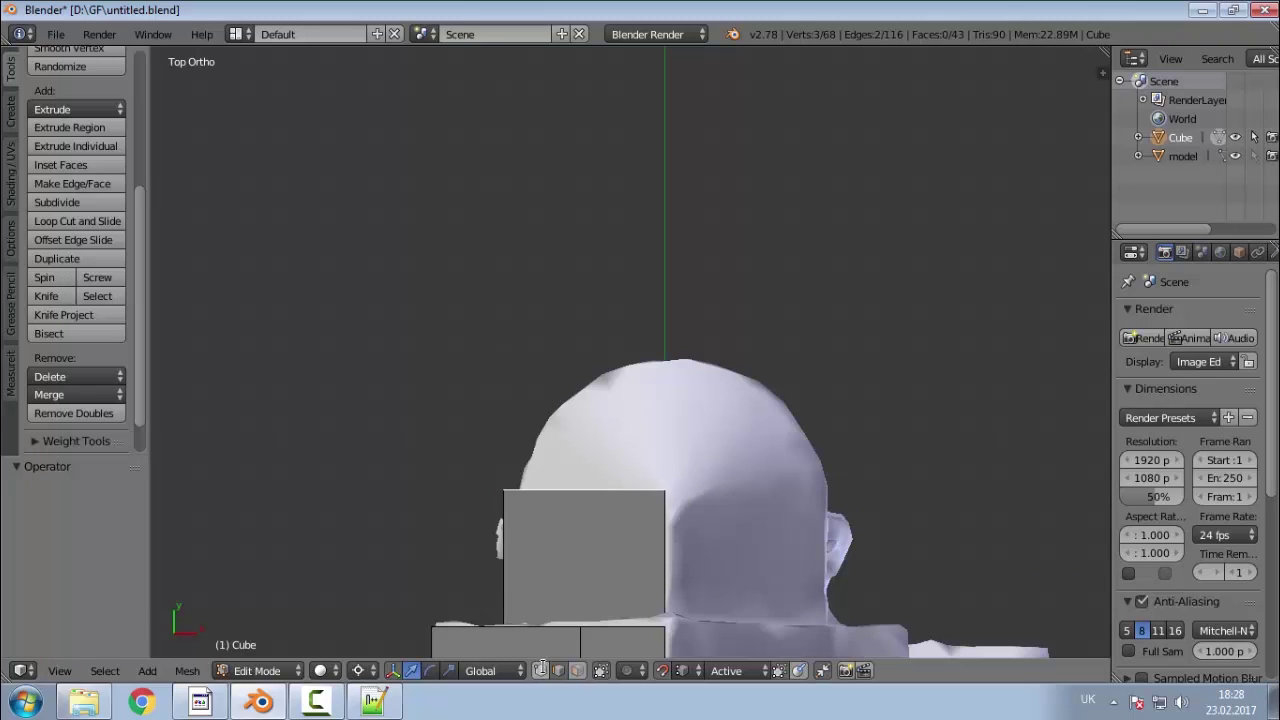
Step: Select the apse's end vertex on the centre line in vertex mode and bring up the snap options
right_click(667, 477)
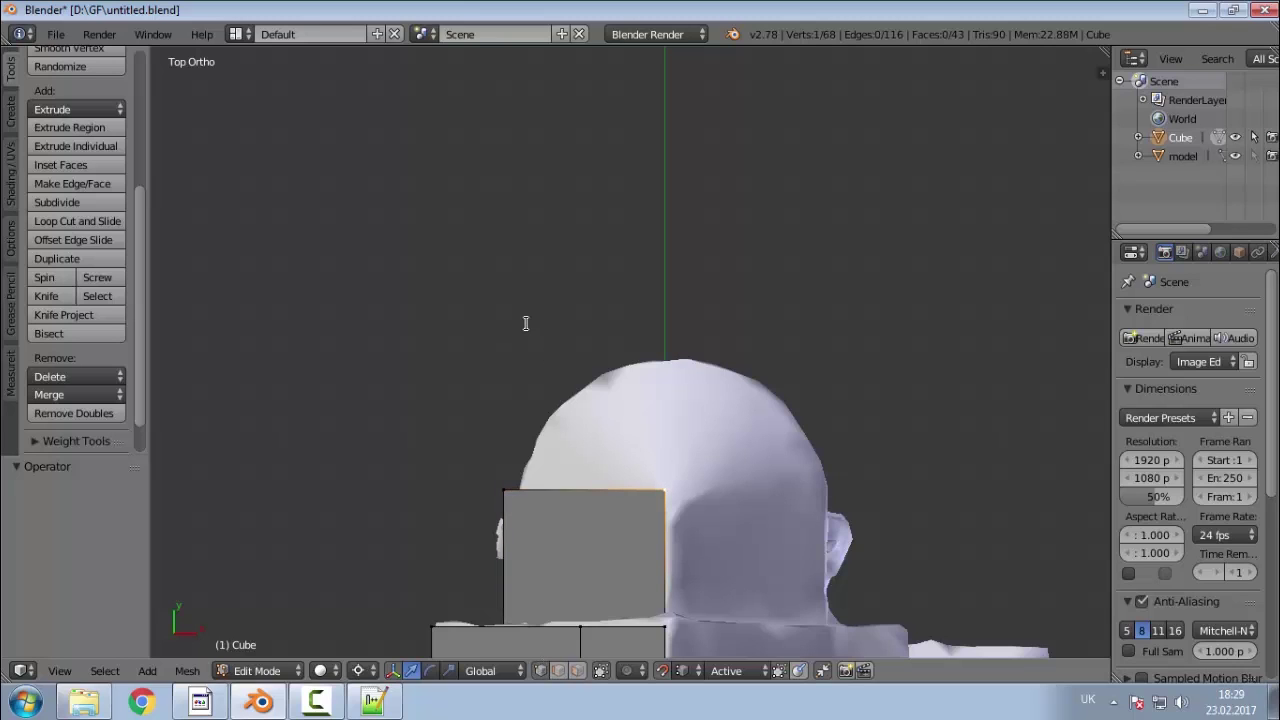
key("shift+s")
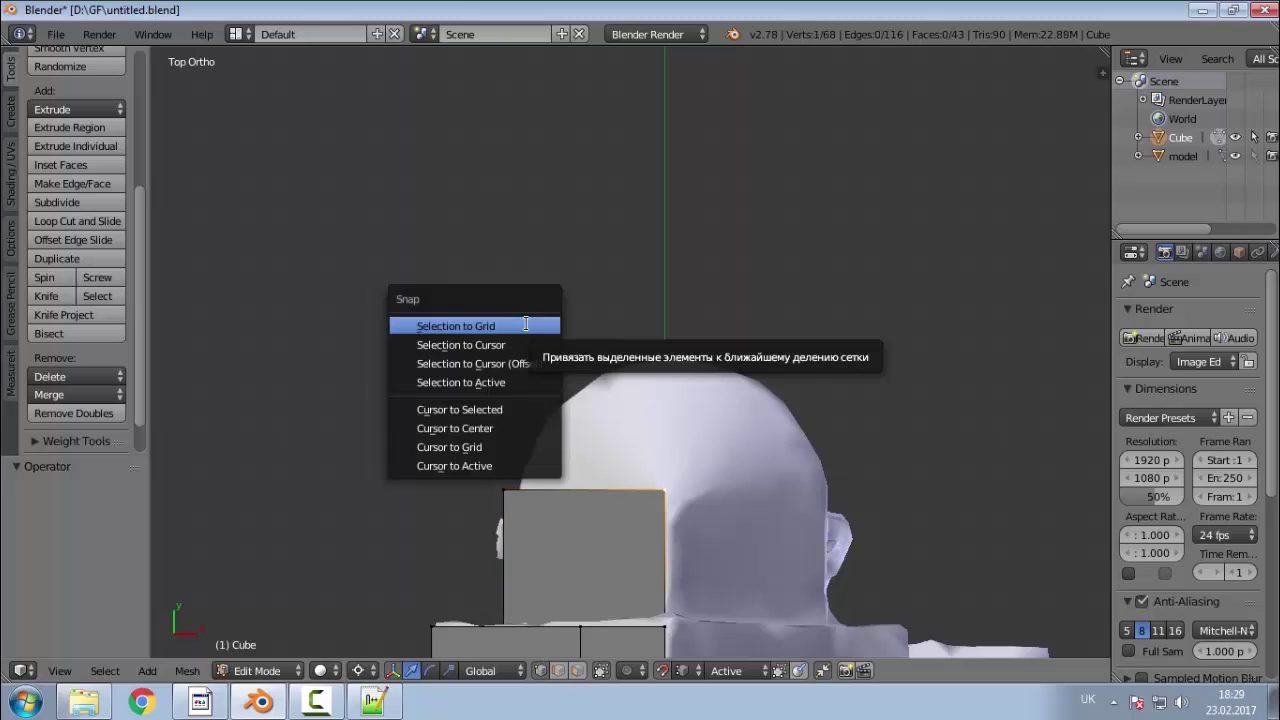
Step: Snap the 3D cursor to the selected vertex at the end of the apse roof ridge
left_click(503, 409)
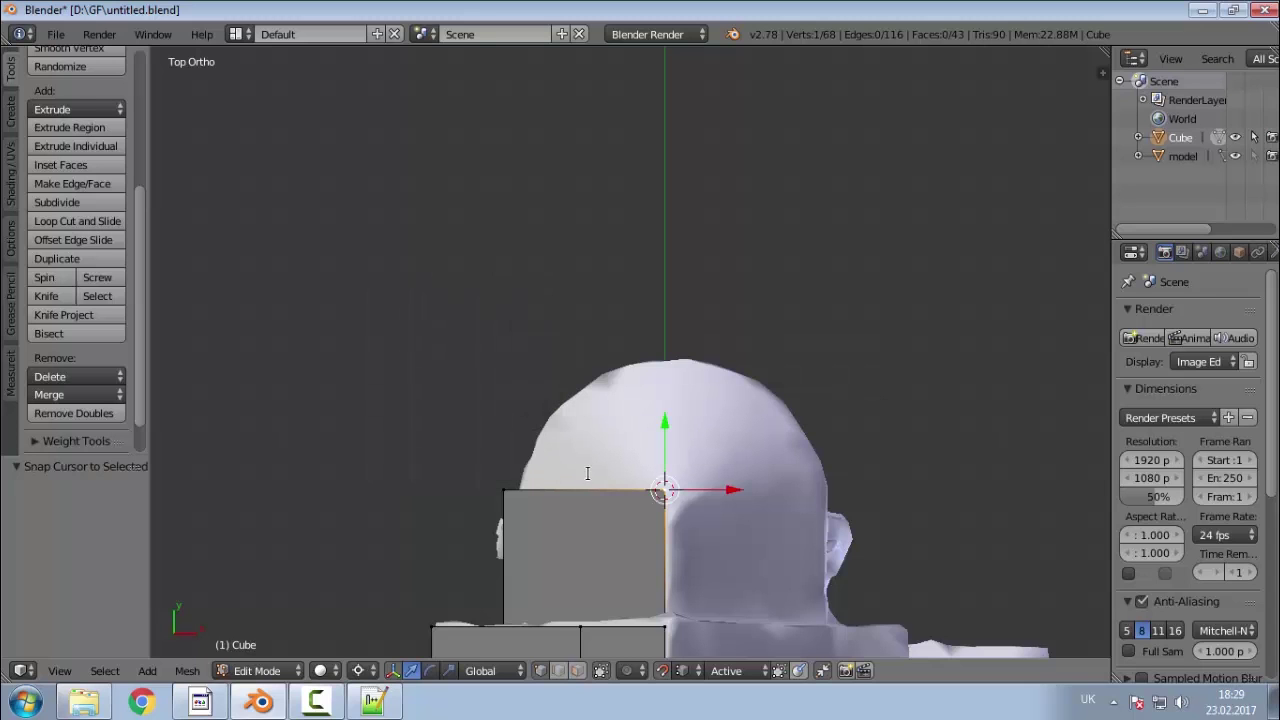
middle_click_drag(694, 503, 720, 438)
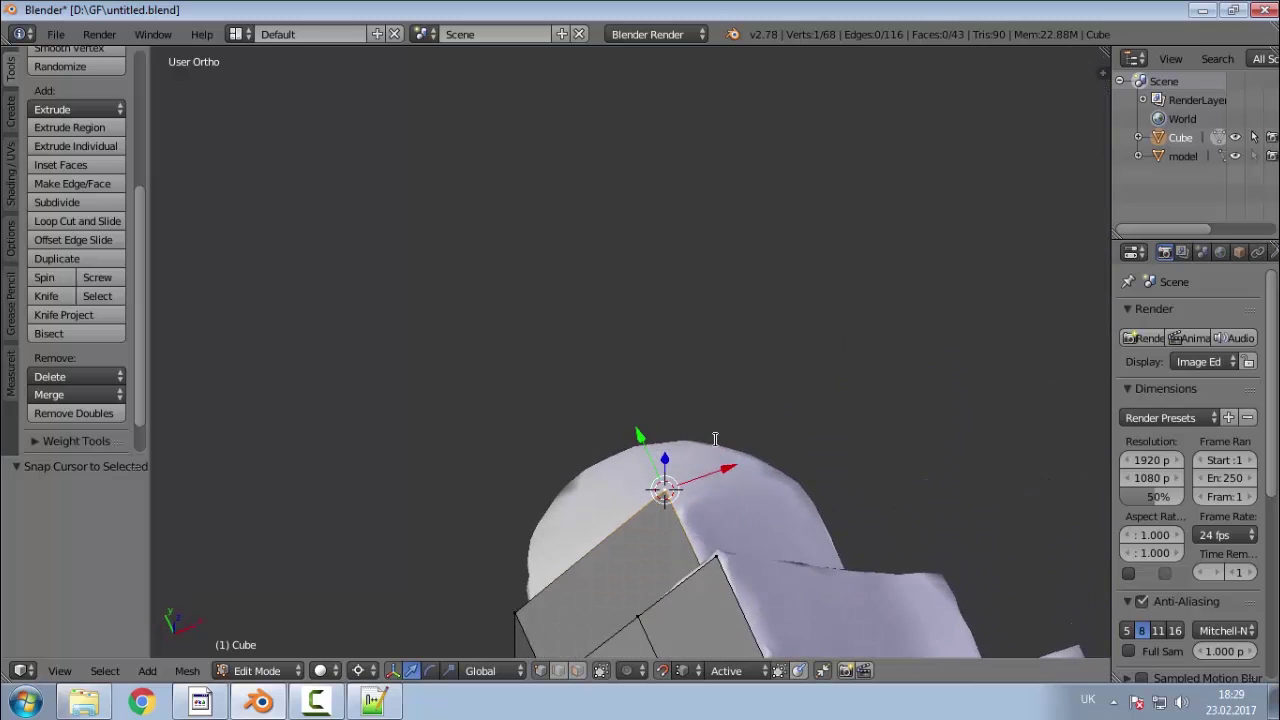
key("KP_7")
Step: Spin the apse's end roof edge and the vertical wall edge below it 90° around the 3D cursor in 9 steps, using Top view
middle_click_drag(548, 527, 517, 692)
left_click(558, 670)
right_click(697, 412)
right_click(714, 536, "shift")
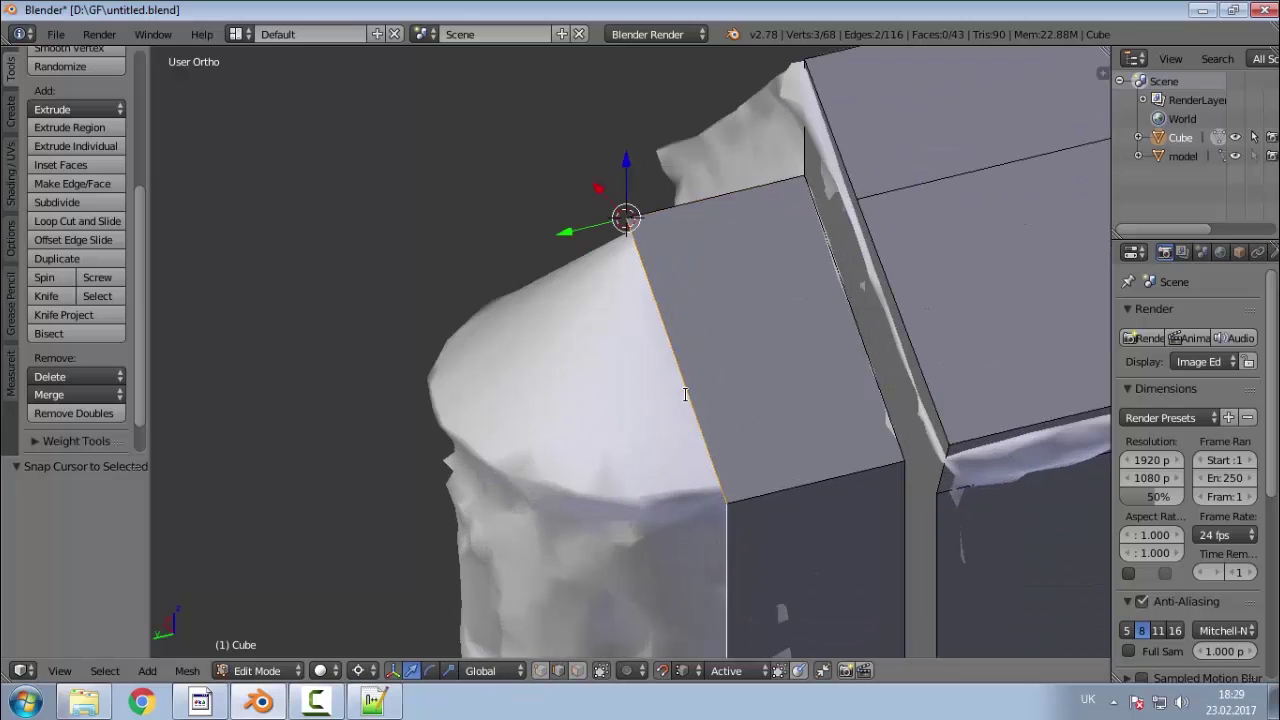
key("KP_7")
scroll(615, 453, "down", 1)
scroll(922, 516, "up", 2)
scroll(389, 557, "down", 2)
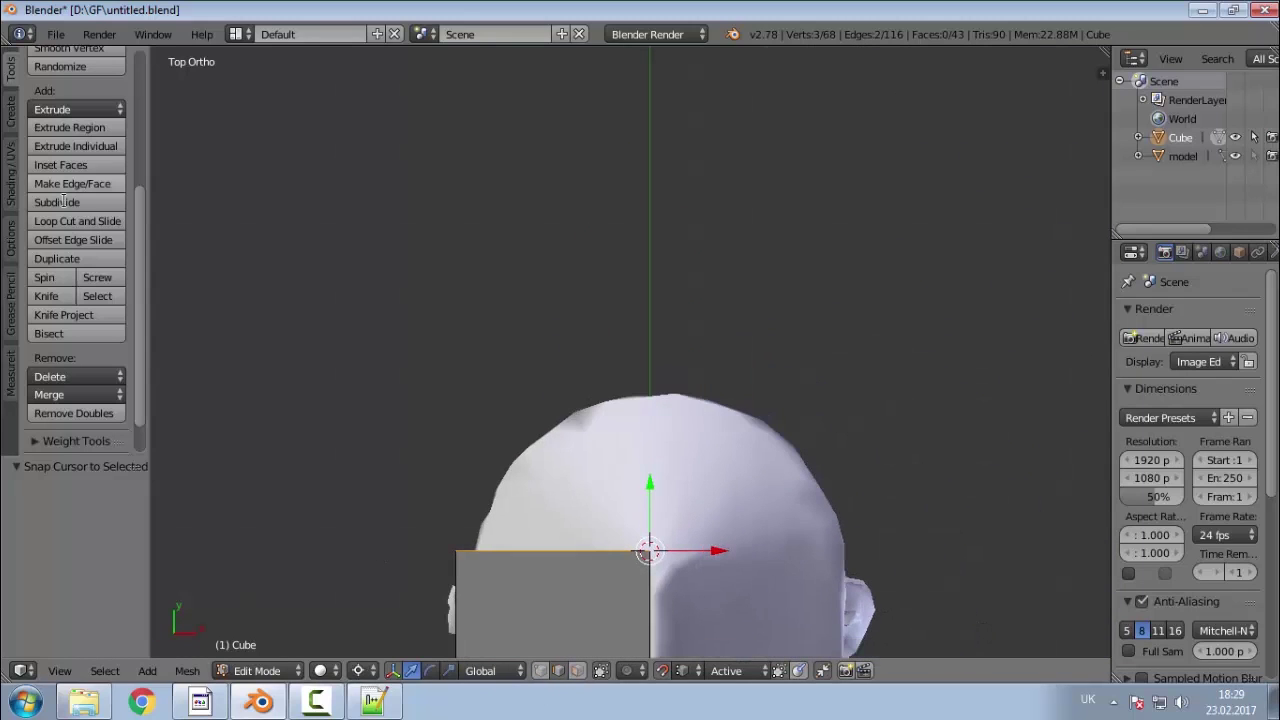
left_click(47, 280)
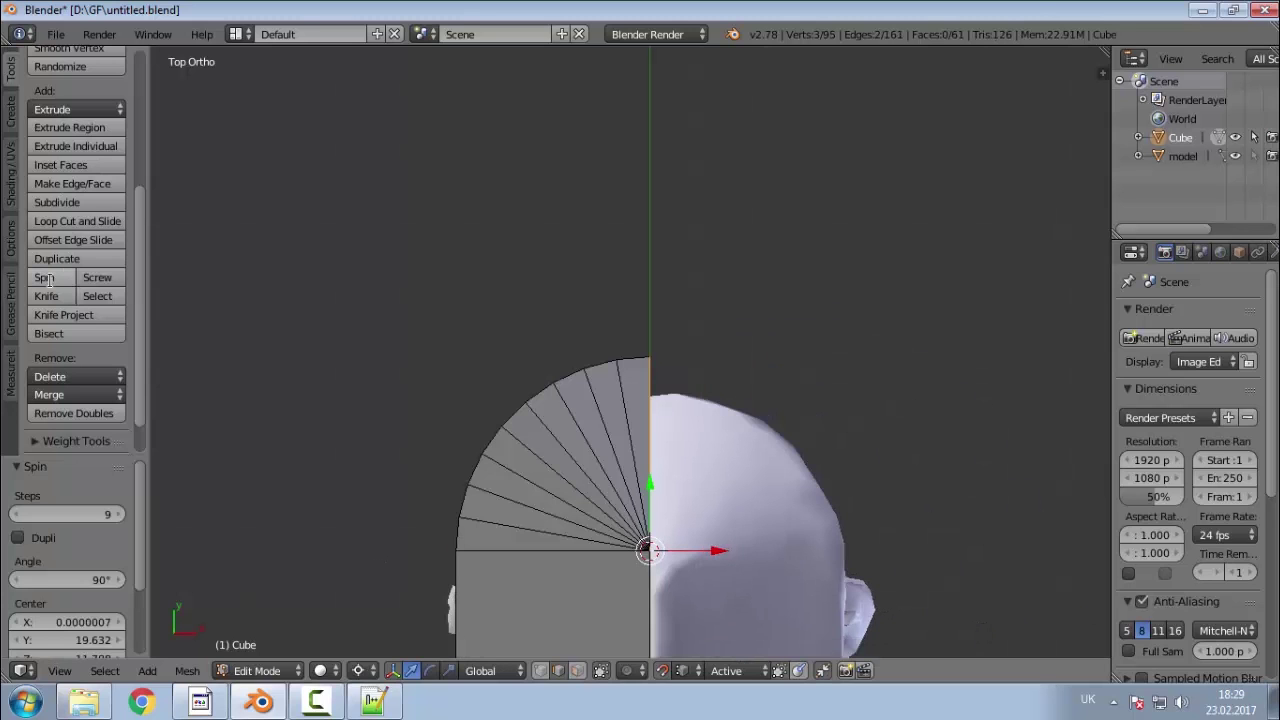
left_click(45, 278)
middle_click_drag(594, 499, 494, 478)
key("ctrl+z")
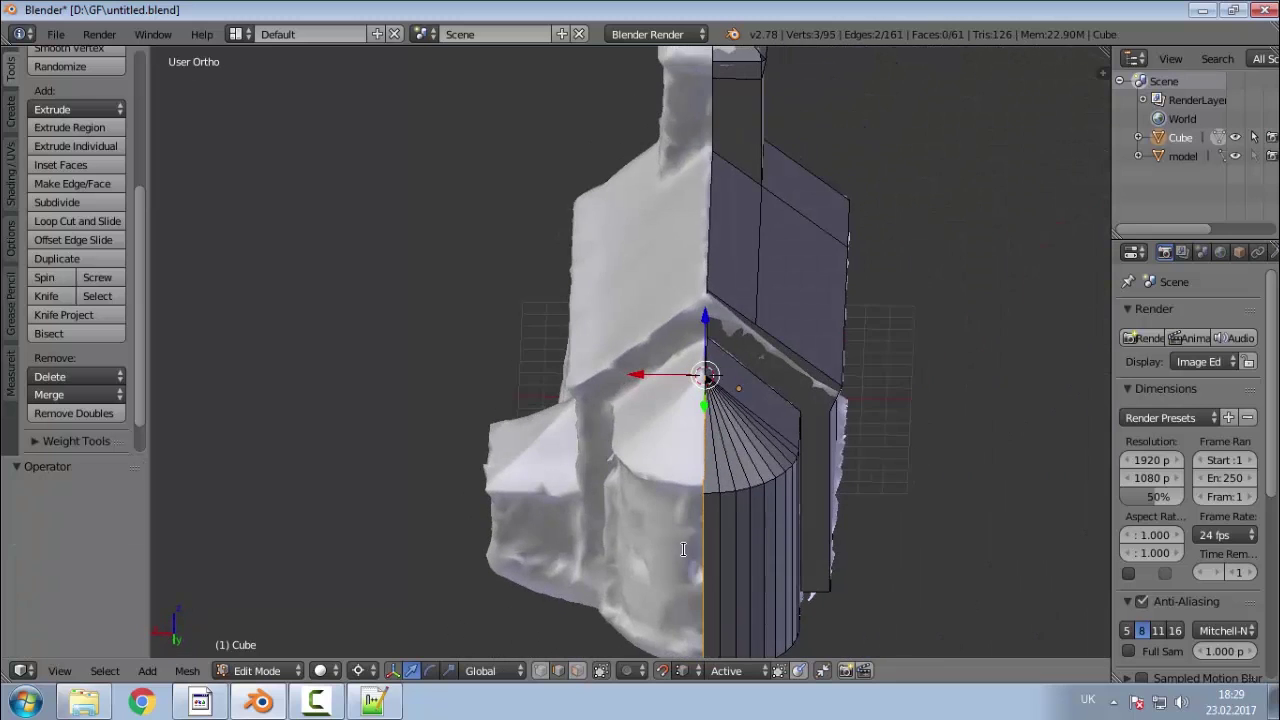
Step: Deselect all geometry and hide the scanned reference model
key("a")
scroll(496, 478, "down", 2)
middle_click_drag(662, 474, 786, 514)
scroll(771, 514, "up", 6)
mouse_move(578, 484)
middle_mouse_down()
mouse_move(551, 508)
mouse_move(581, 404)
middle_mouse_up()
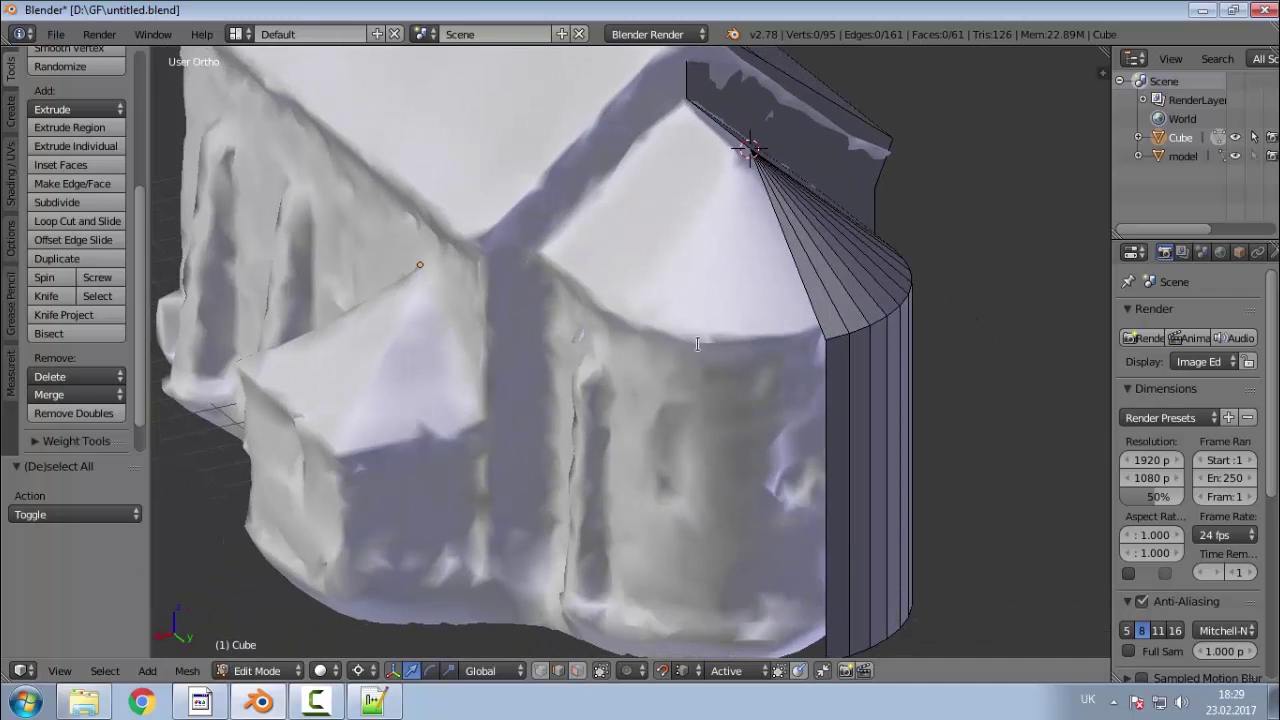
middle_click_drag(789, 480, 895, 550)
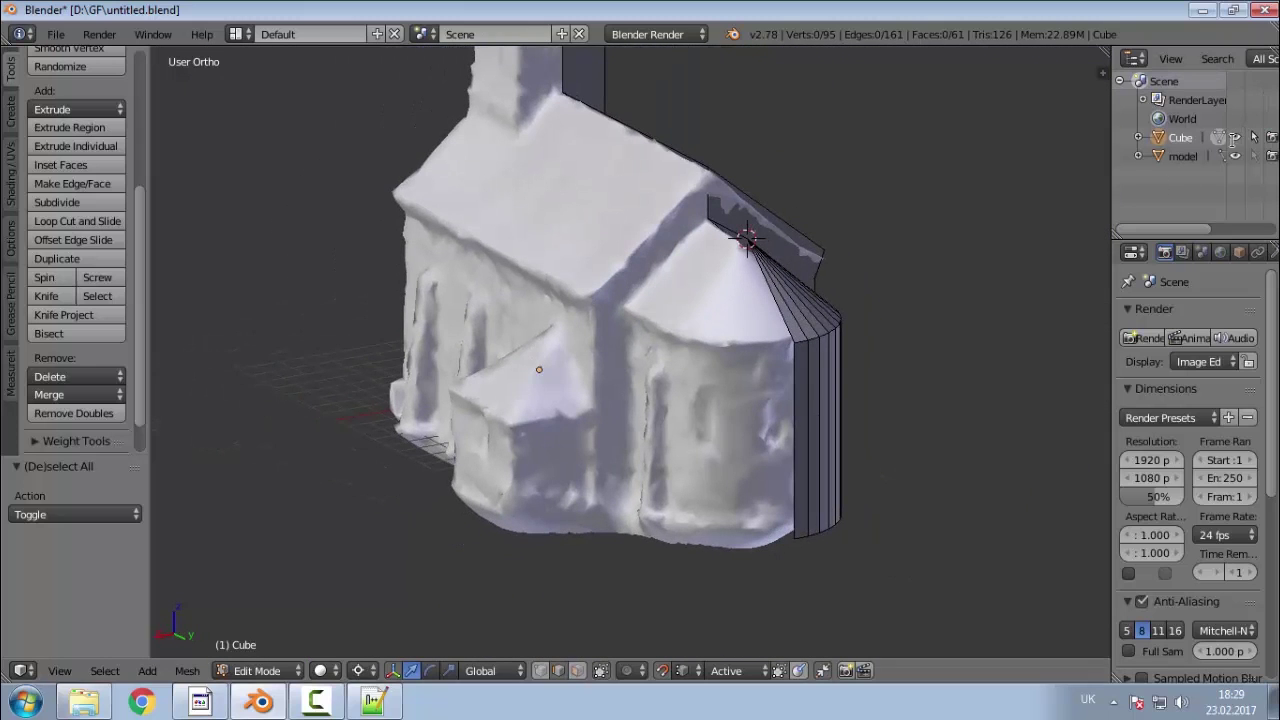
left_click(1235, 155)
Step: Extrude the bottom vertex where the straight apse wall meets the curved one along X by about 3.819
middle_click_drag(950, 300, 995, 460)
scroll(851, 549, "up", 3)
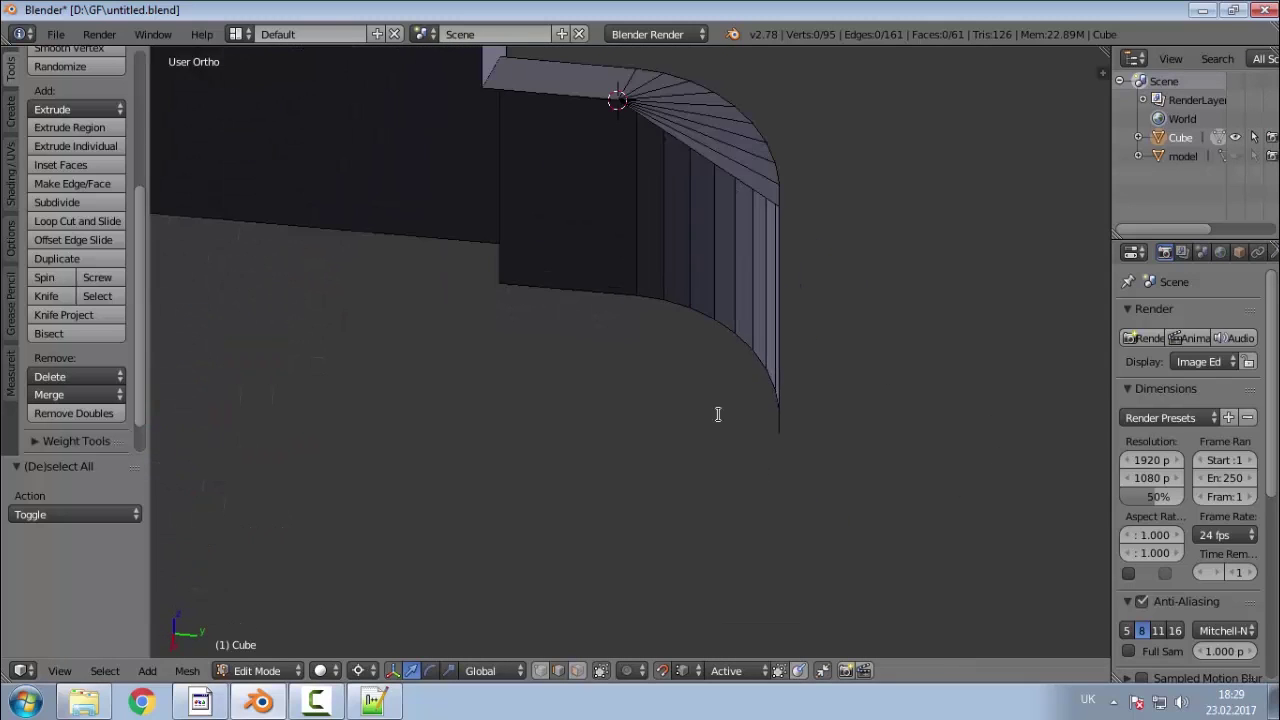
middle_click_drag(717, 414, 731, 452)
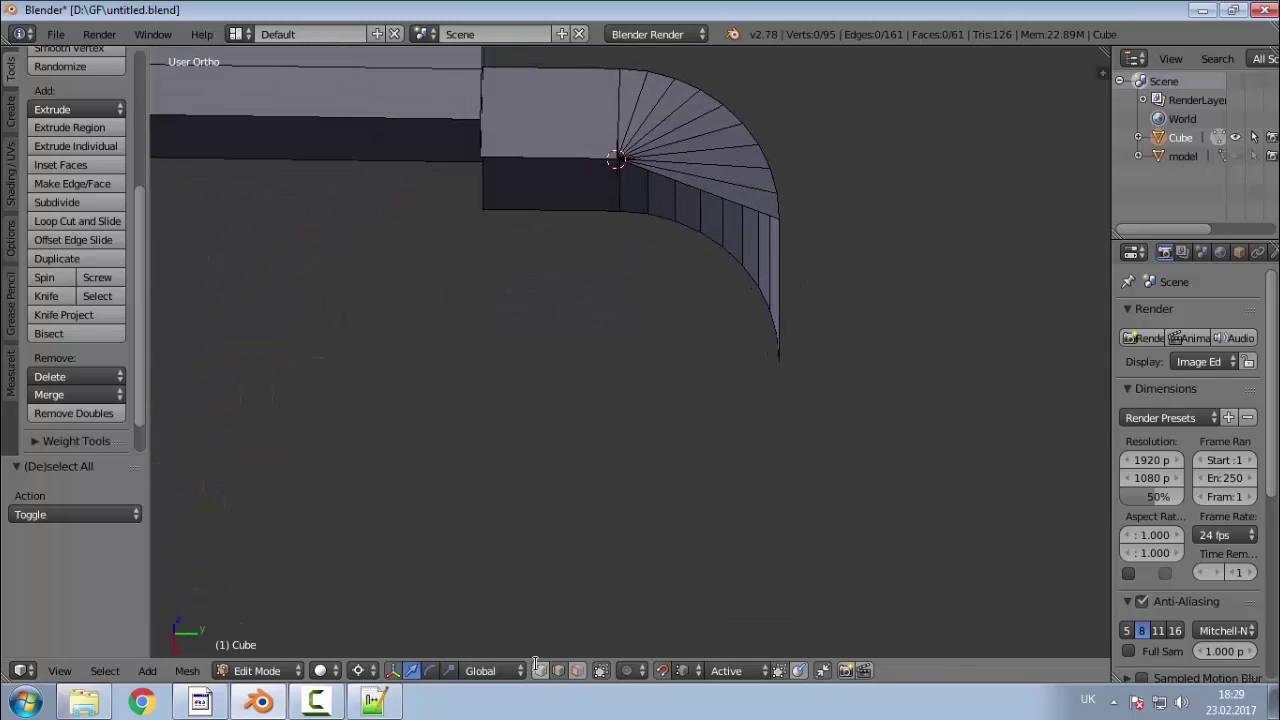
right_click(616, 216)
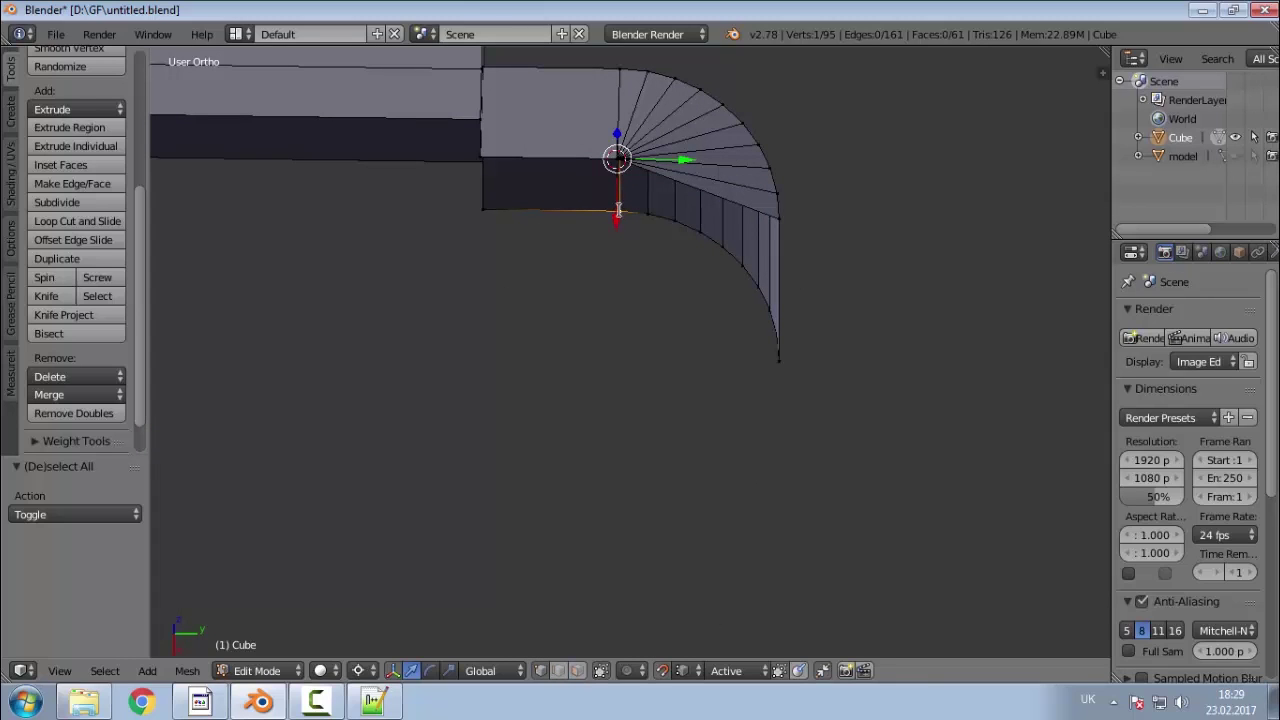
key("e")
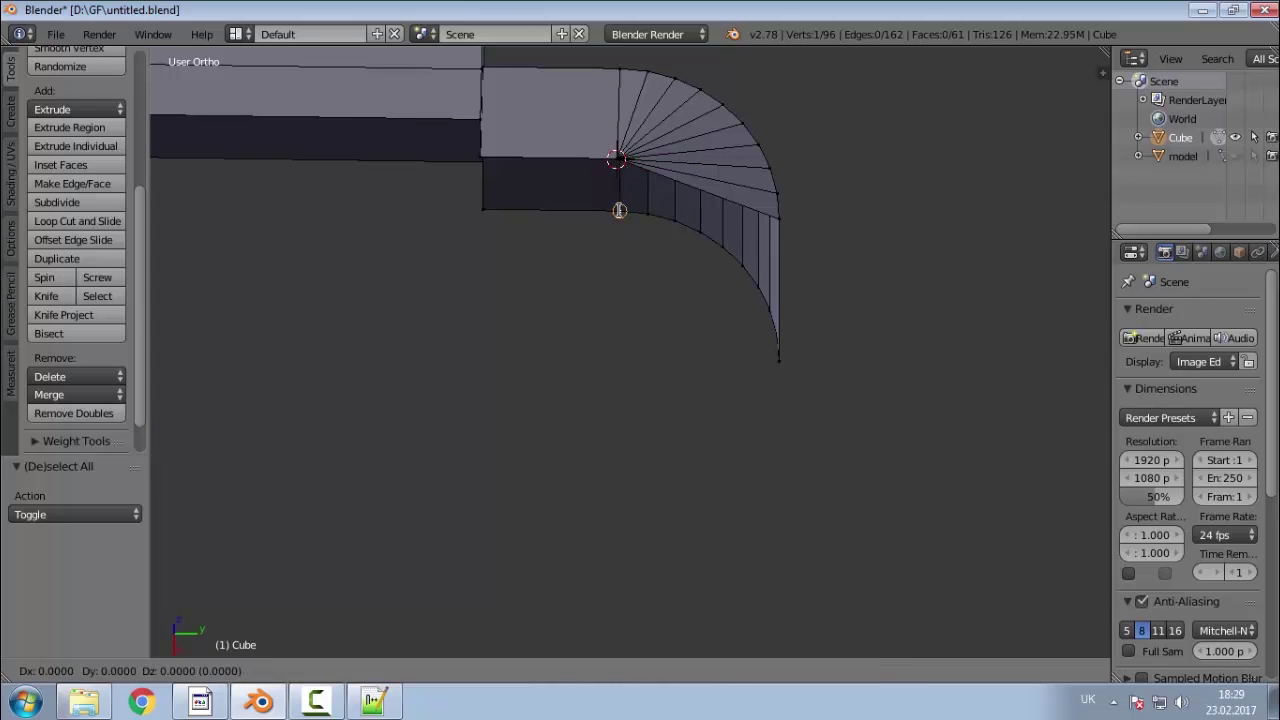
key("x")
left_click(771, 357)
middle_click_drag(777, 443, 625, 380)
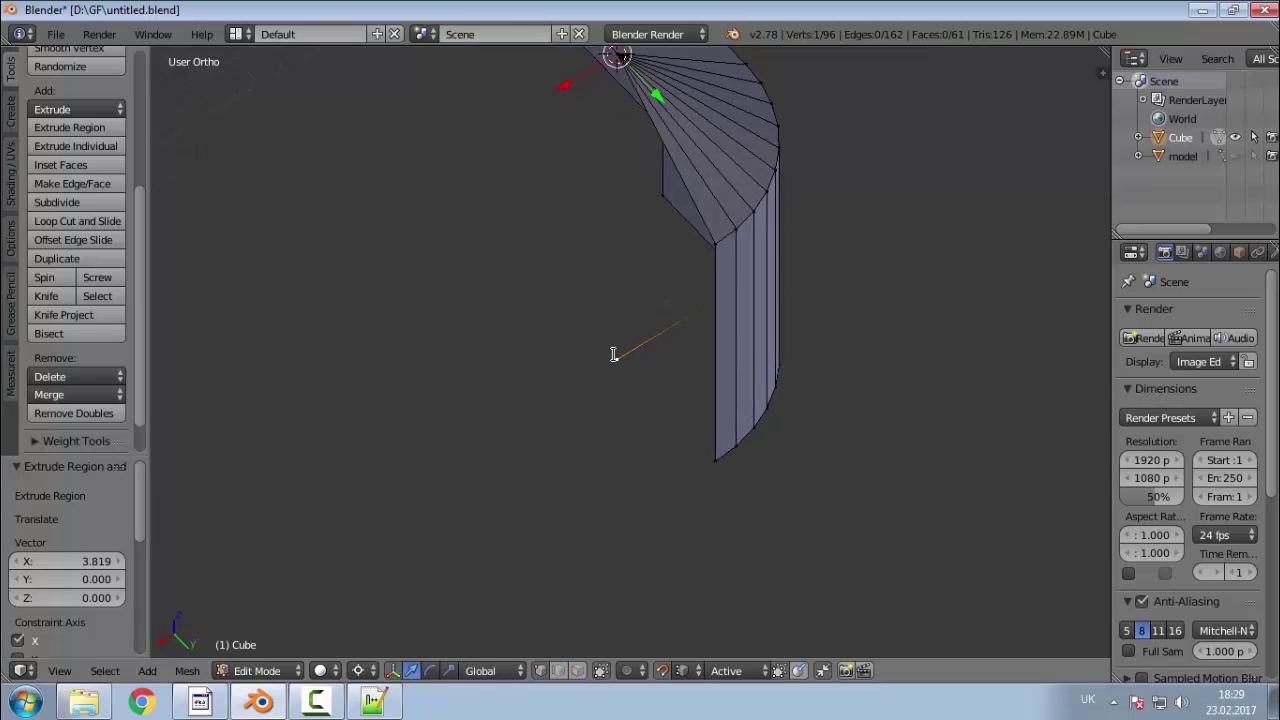
Step: Snap the 3D cursor to the extruded vertex at the base of the apse
key("shift+s")
left_click(614, 354)
middle_click_drag(634, 409, 650, 431)
scroll(650, 431, "down", 3)
middle_click_drag(698, 322, 528, 323)
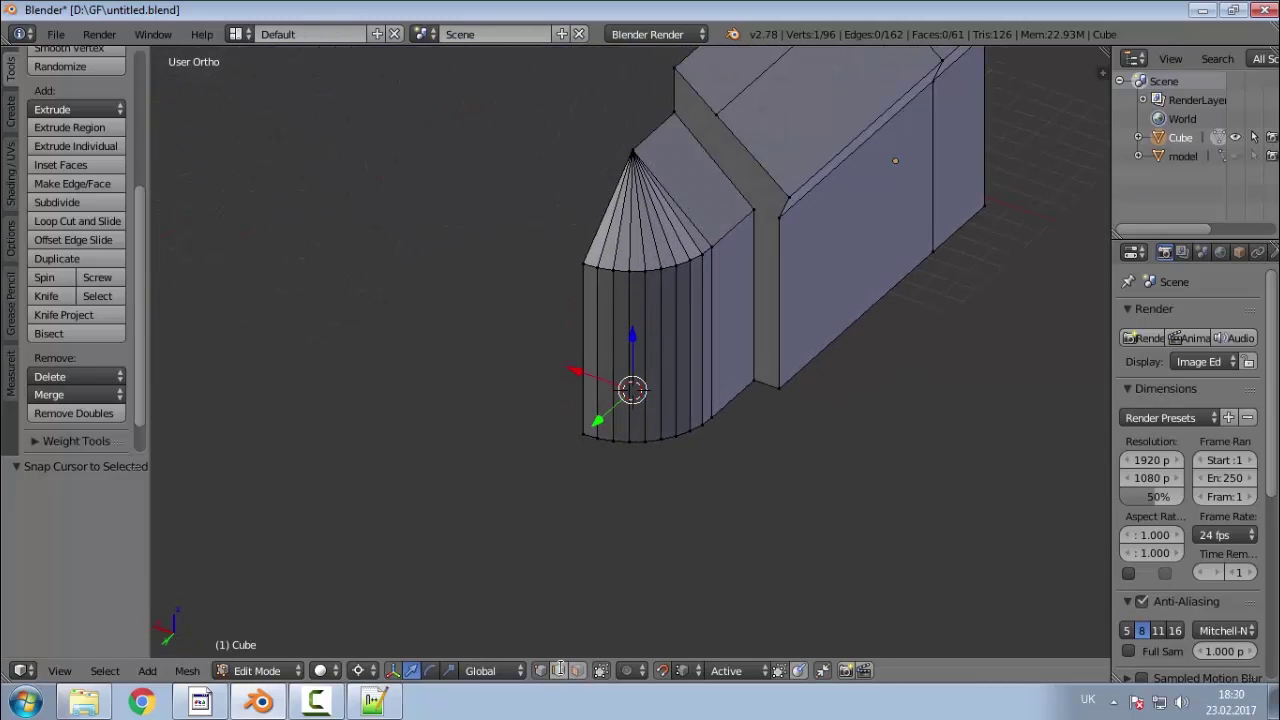
Step: Show the scanned reference model again to compare it with the apse end
key("KP_1")
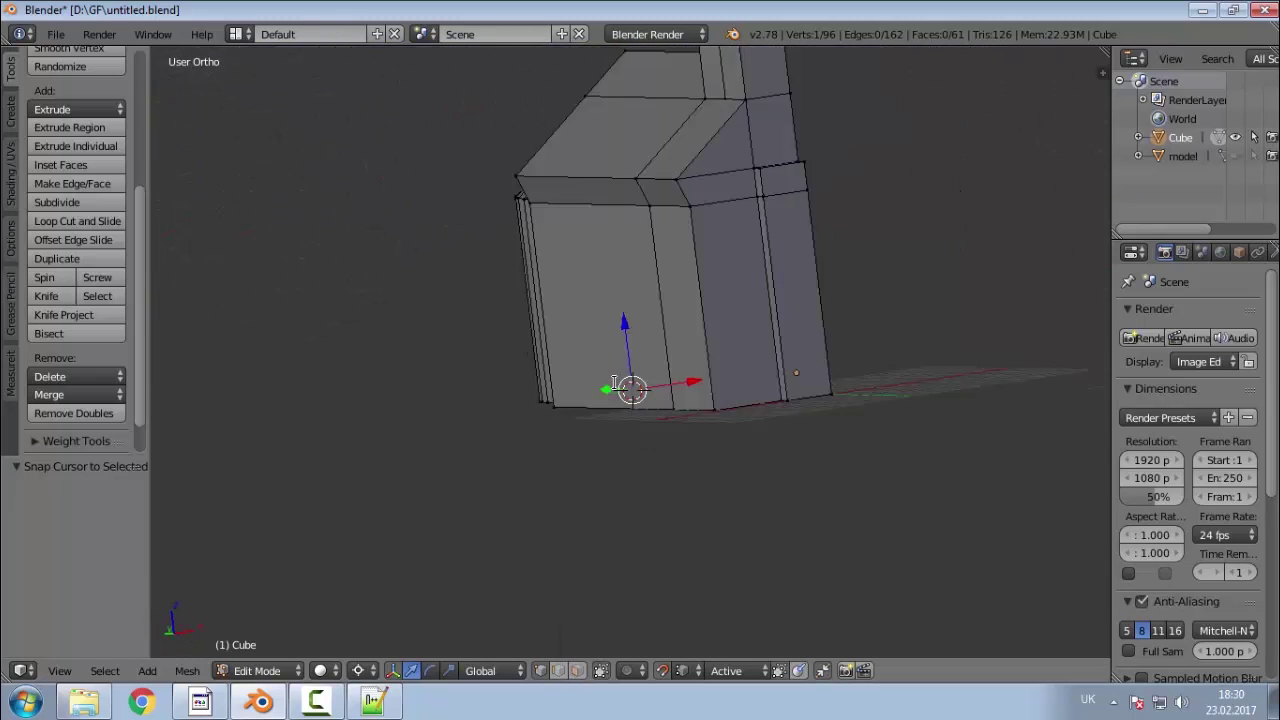
key("ctrl+KP_1")
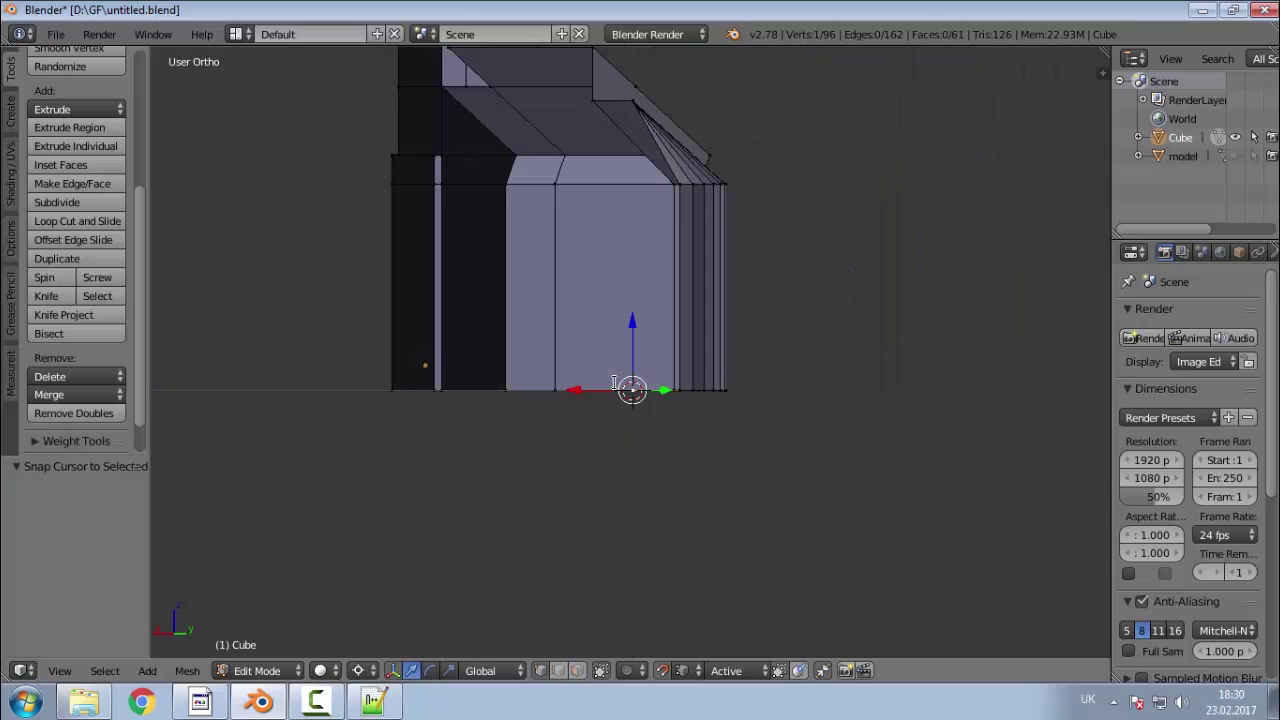
key("KP_6")
key("KP_6")
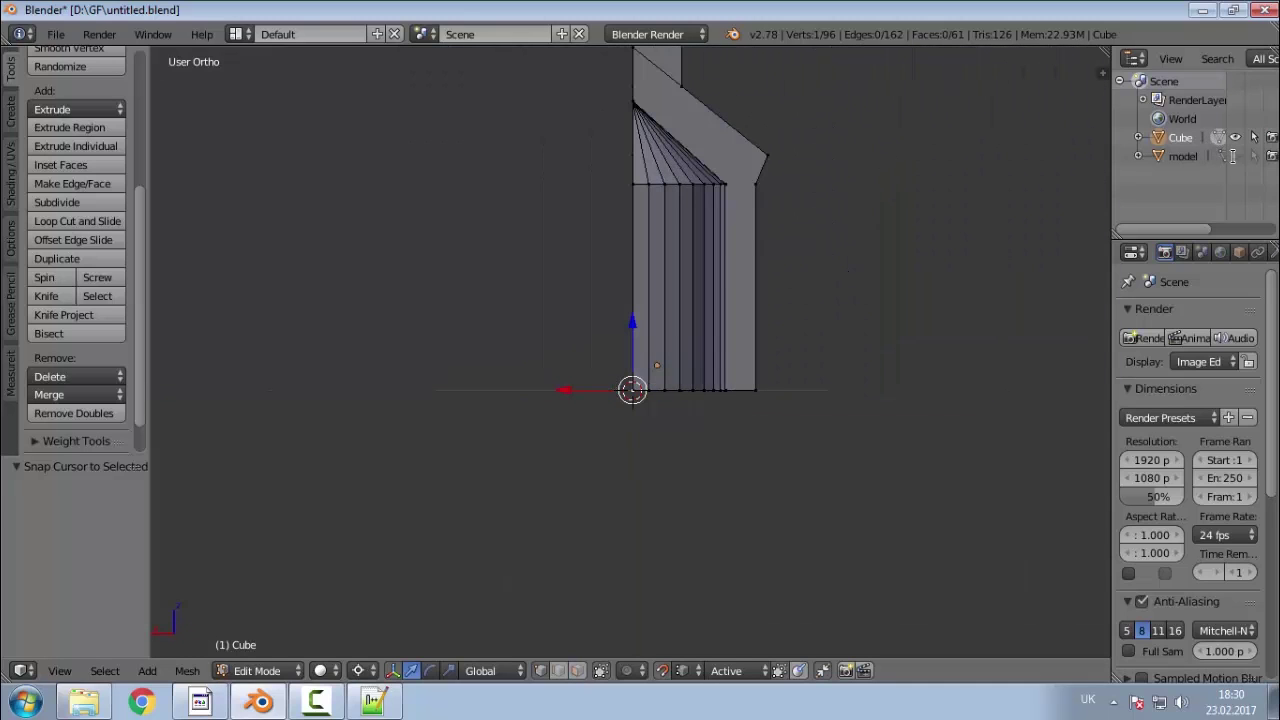
left_click(1234, 155)
scroll(692, 206, "up", 4)
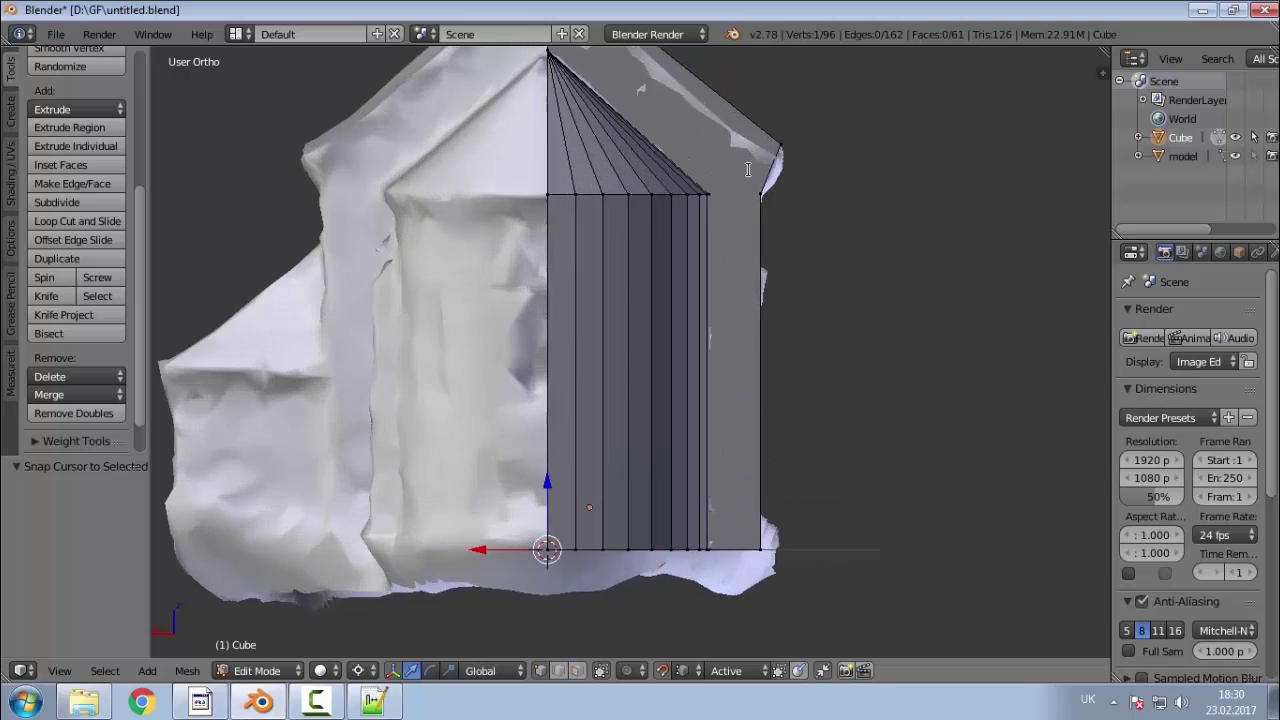
Step: Knife a horizontal cut across the curved apse wall just below the roof edge
key("k")
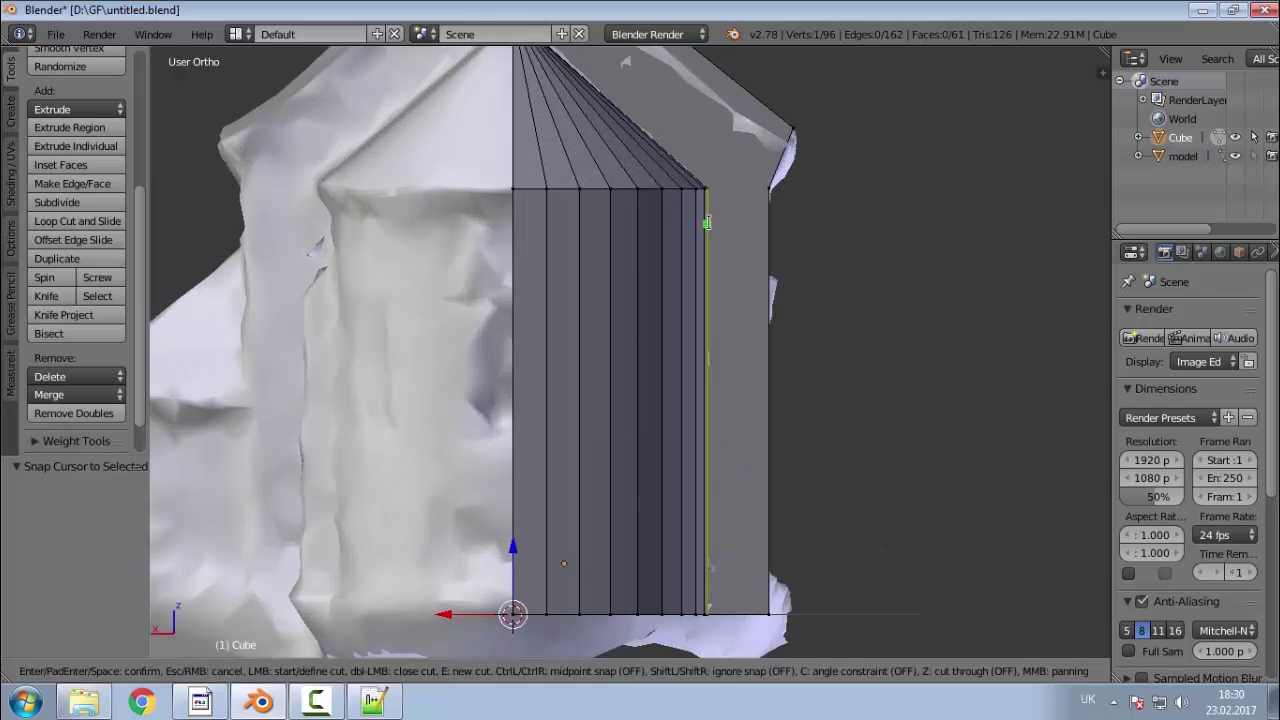
left_click(707, 210)
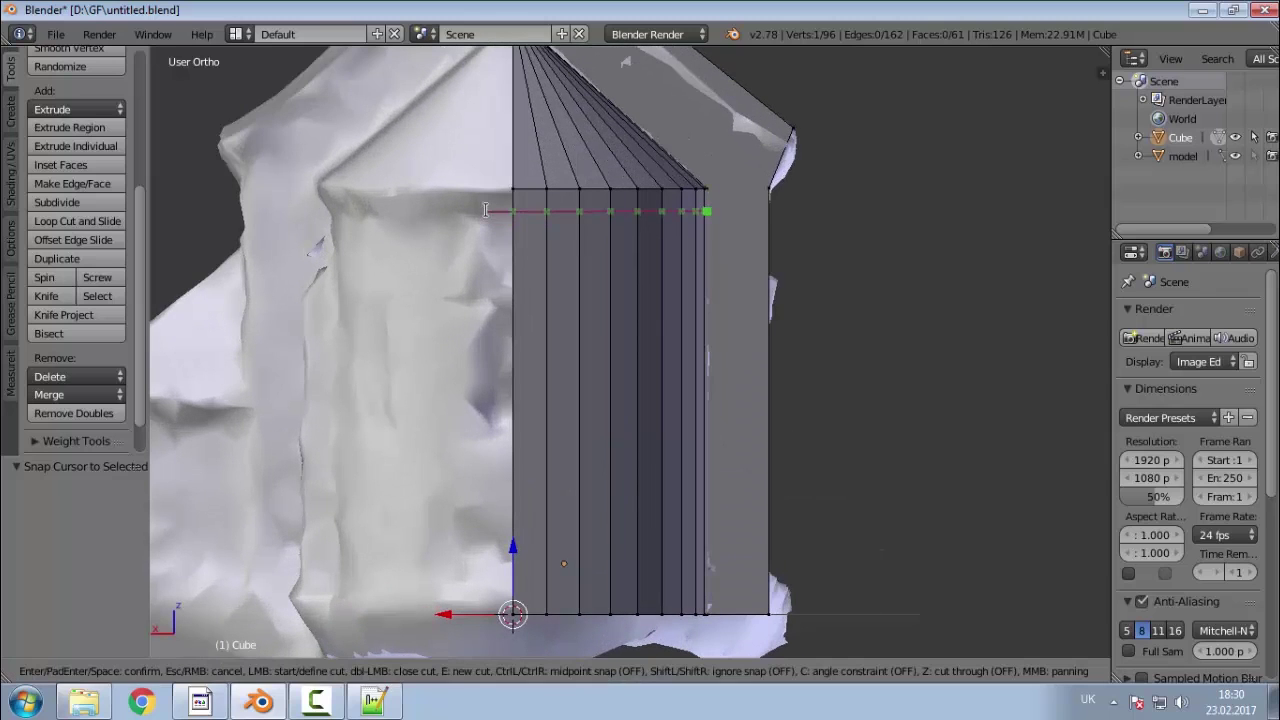
key("c")
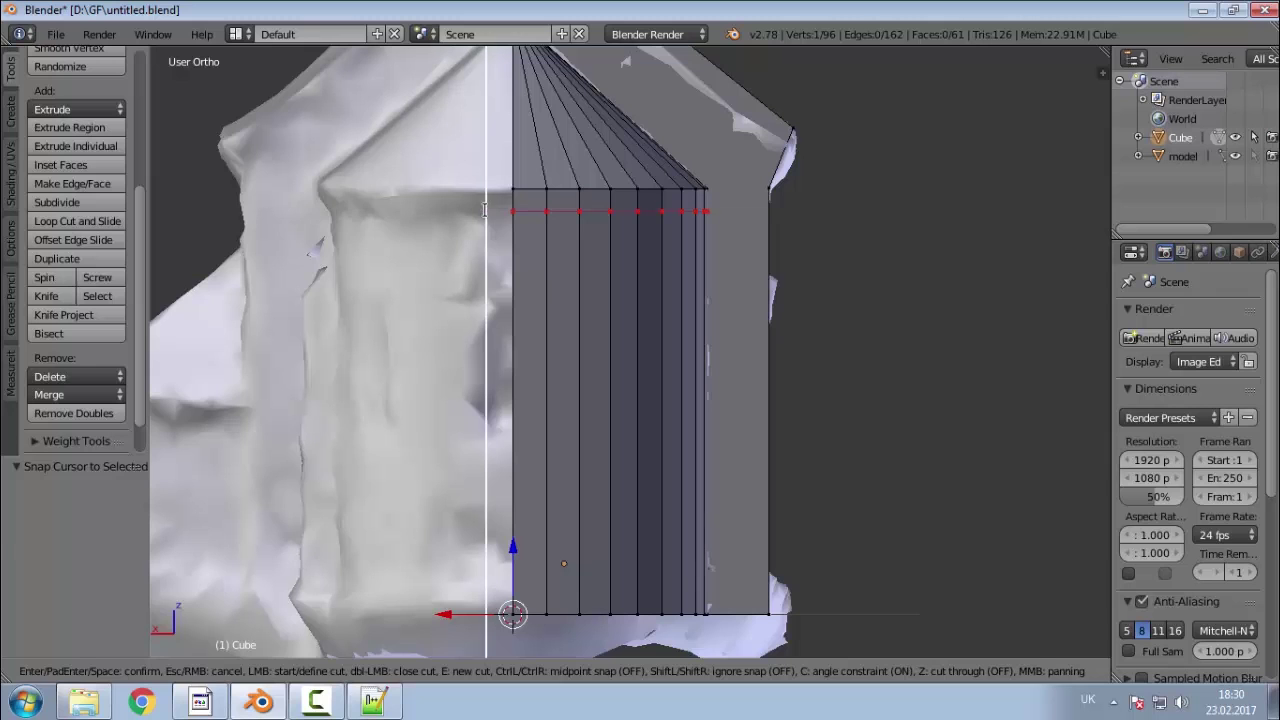
key("Return")
middle_click_drag(564, 305, 680, 320)
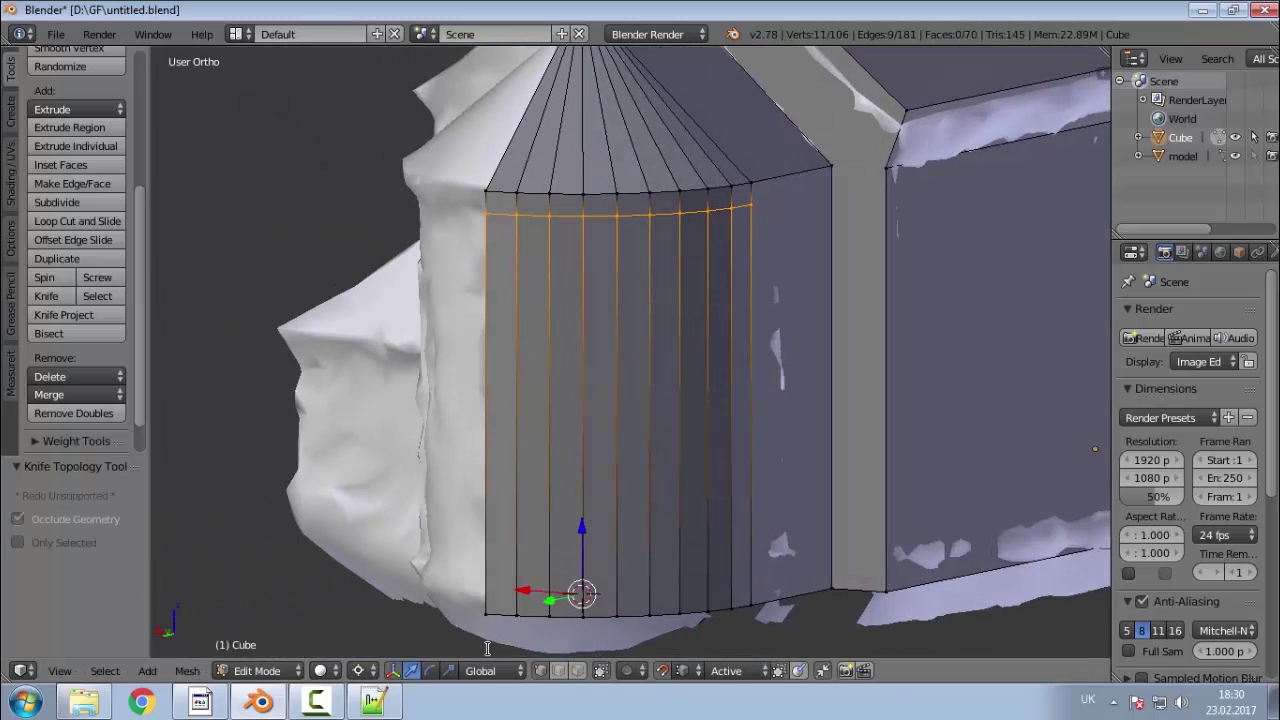
Step: Select all curved apse wall faces below the new cut
left_click(579, 670)
mouse_move(741, 438)
left_mouse_down("ctrl")
mouse_move(430, 345)
mouse_move(467, 448)
left_mouse_up("ctrl")
mouse_move(545, 502)
middle_mouse_down()
mouse_move(634, 491)
mouse_move(615, 497)
mouse_move(686, 391)
mouse_move(603, 514)
mouse_move(630, 522)
middle_mouse_up()
scroll(554, 477, "down", 2)
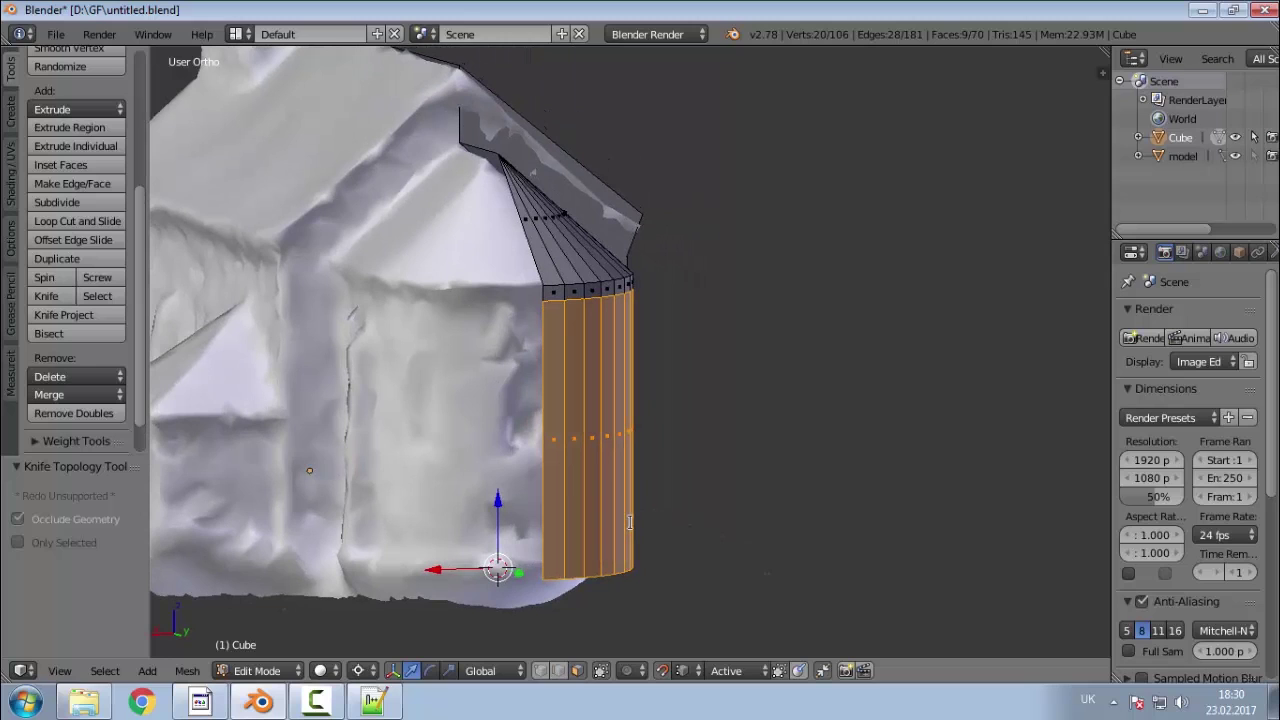
key("s")
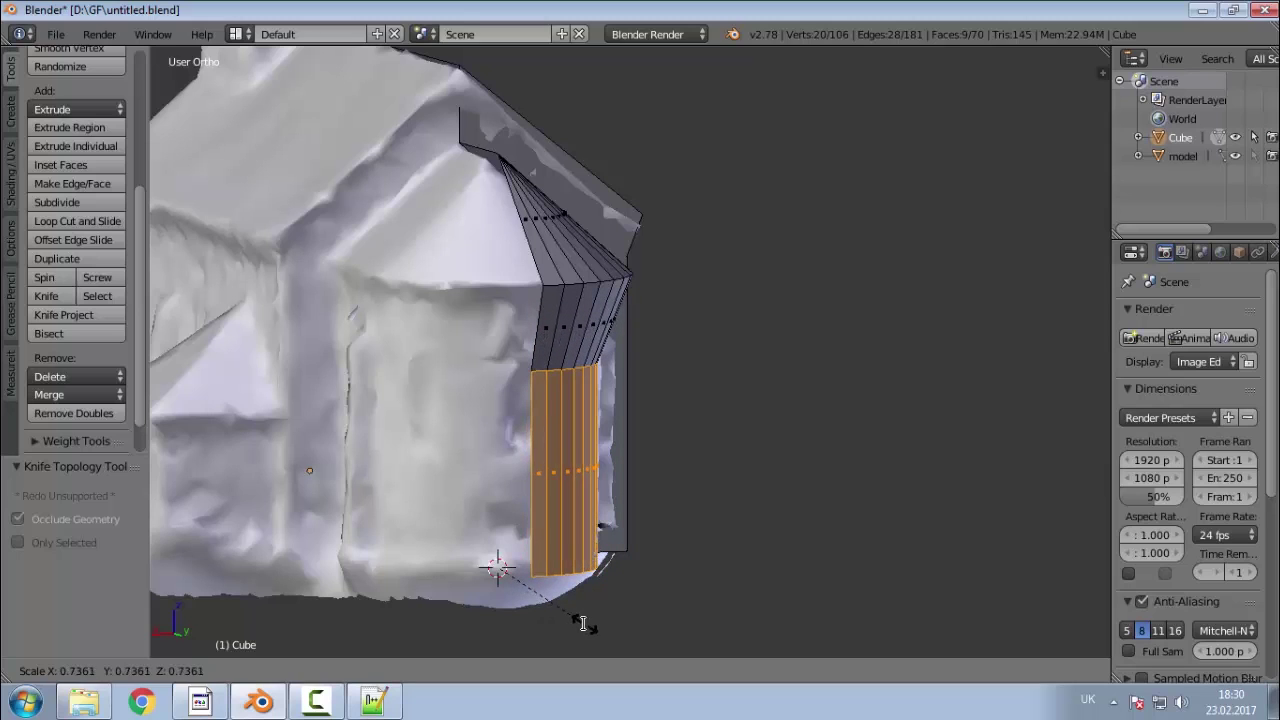
left_click(575, 623)
middle_click_drag(726, 622, 682, 172)
key("ctrl+z")
Step: Scale the selected wall faces inward about the 3D cursor to about 0.741 in X and Y, leaving Z locked
mouse_move(442, 219)
middle_mouse_down()
mouse_move(371, 194)
mouse_move(458, 216)
middle_mouse_up()
scroll(784, 377, "up", 2)
middle_click_drag(784, 377, 855, 343)
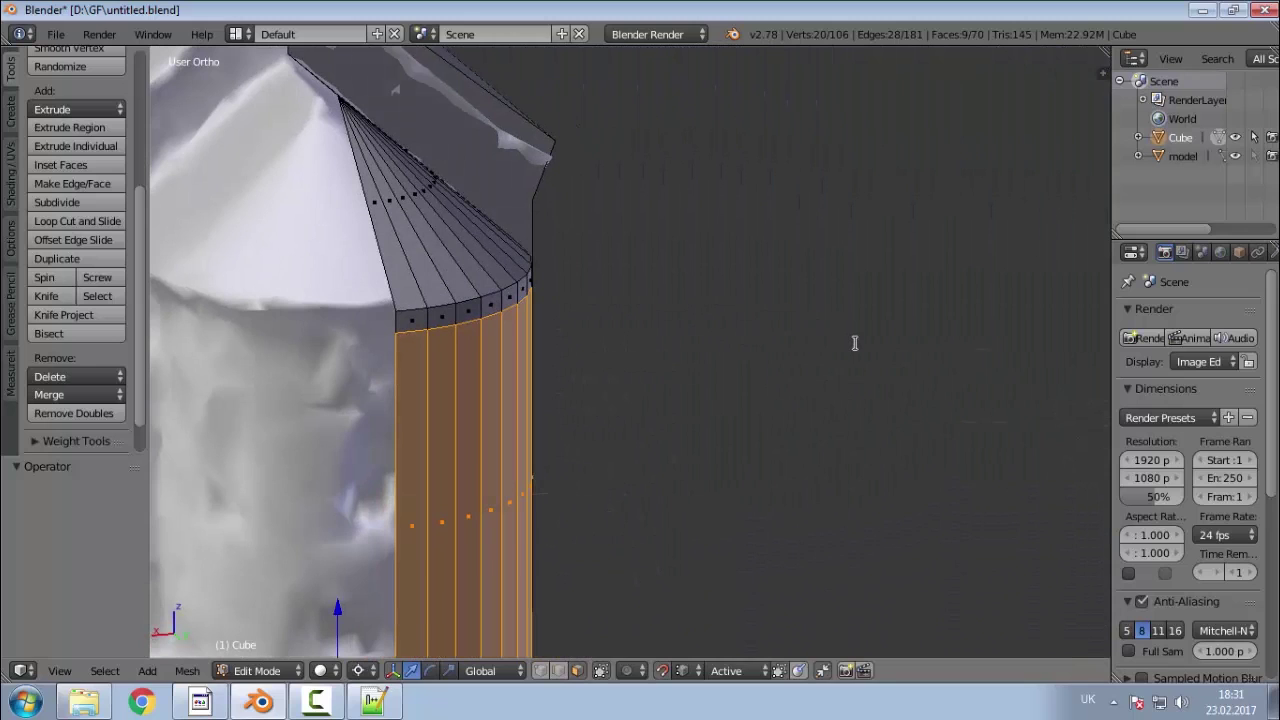
key("s")
key("z")
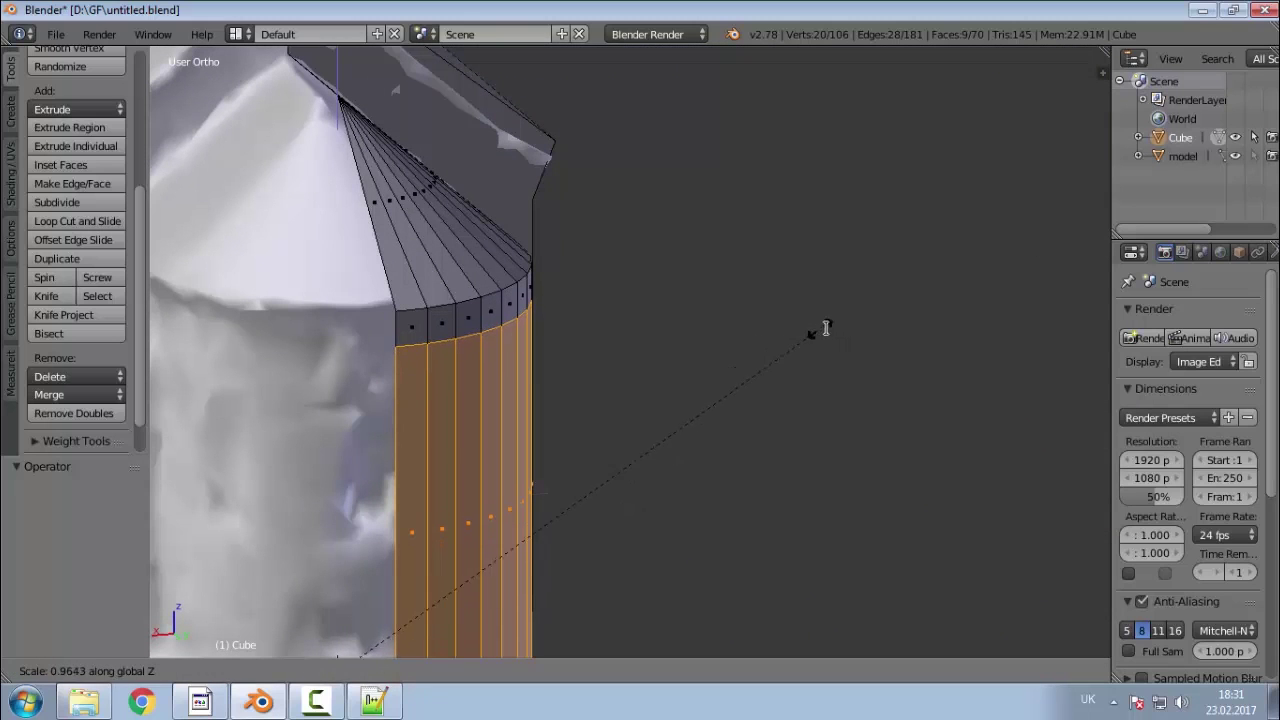
key("shift+z")
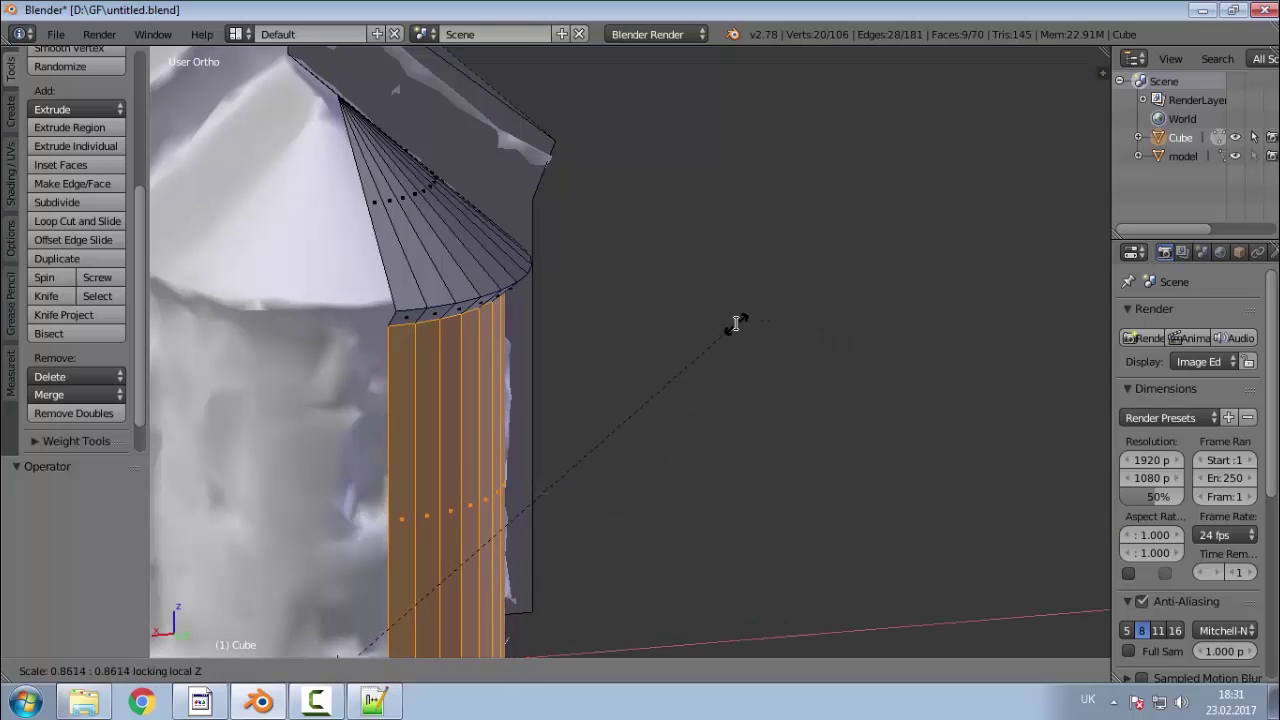
left_click(639, 332)
middle_click_drag(722, 388, 641, 382)
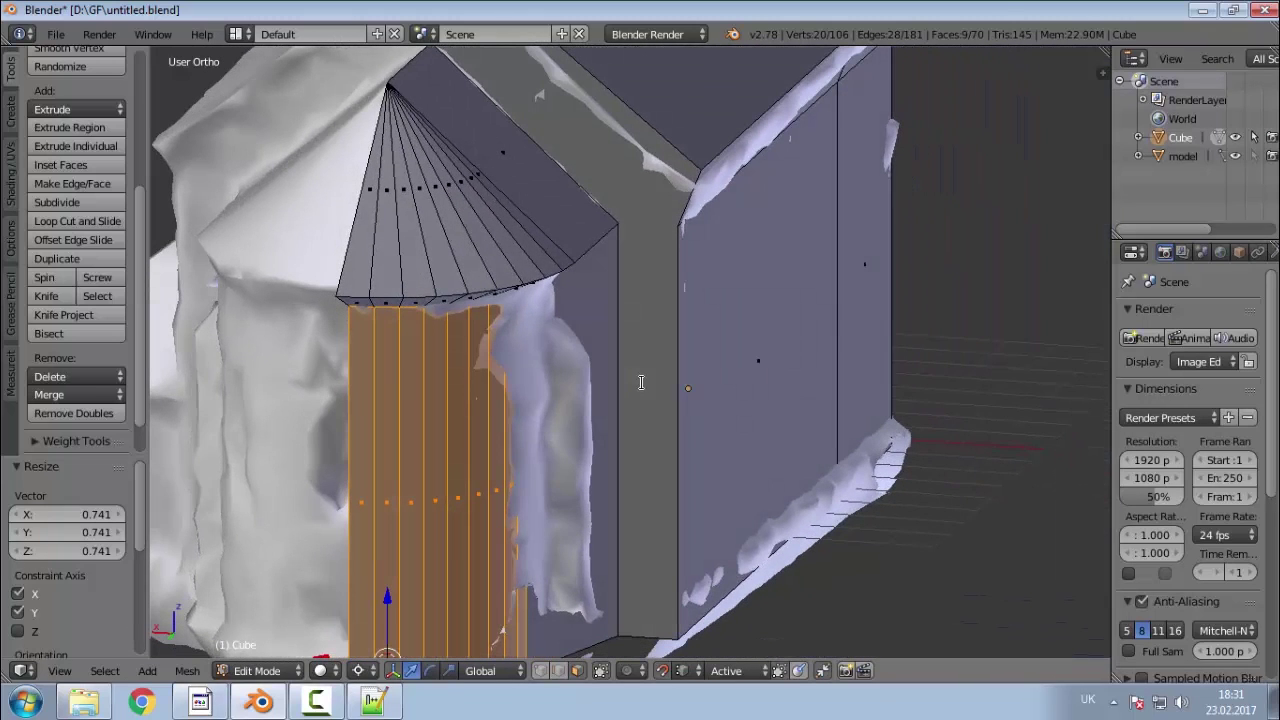
Step: Scale the selected wall faces back out to about 1.060 in X and Y, with Z locked
key("s")
key("shift+z")
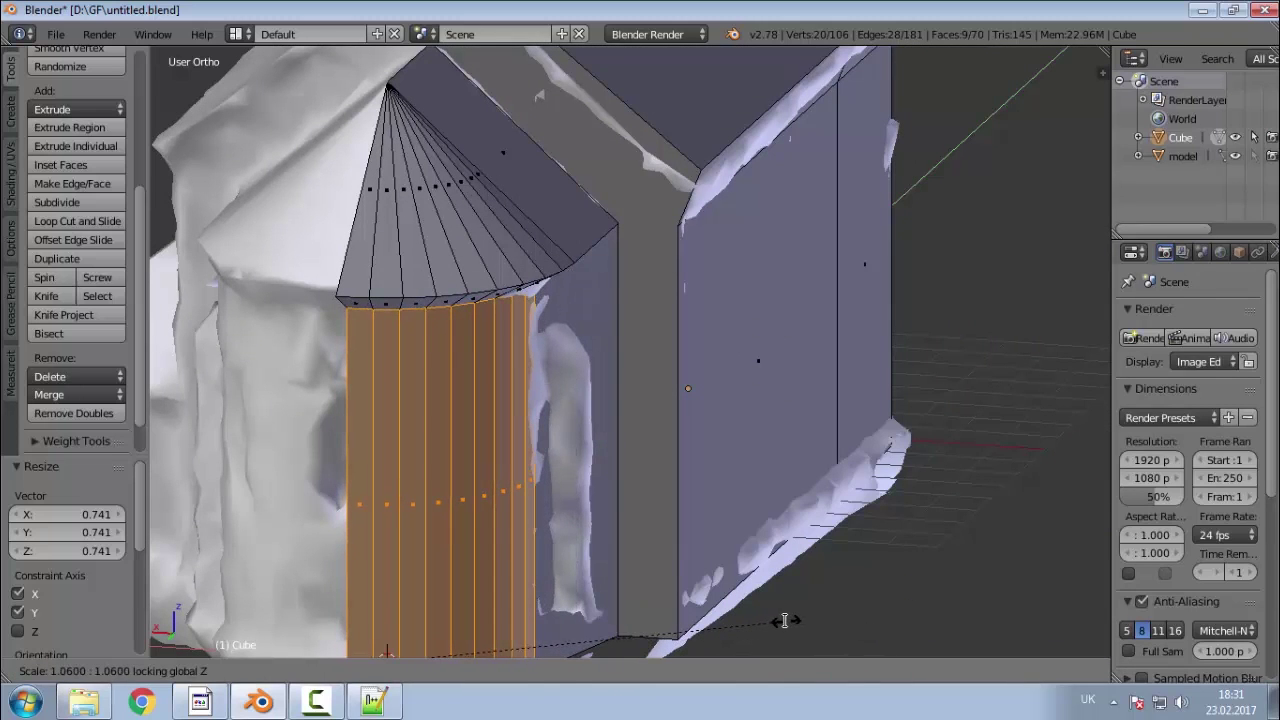
left_click(784, 621)
Step: Delete the flat side wall face between the curved apse wall and the main building
middle_click_drag(784, 621, 675, 588)
scroll(380, 216, "down", 3)
scroll(706, 522, "up", 4)
scroll(483, 520, "down", 1)
middle_click_drag(353, 406, 437, 497, "shift")
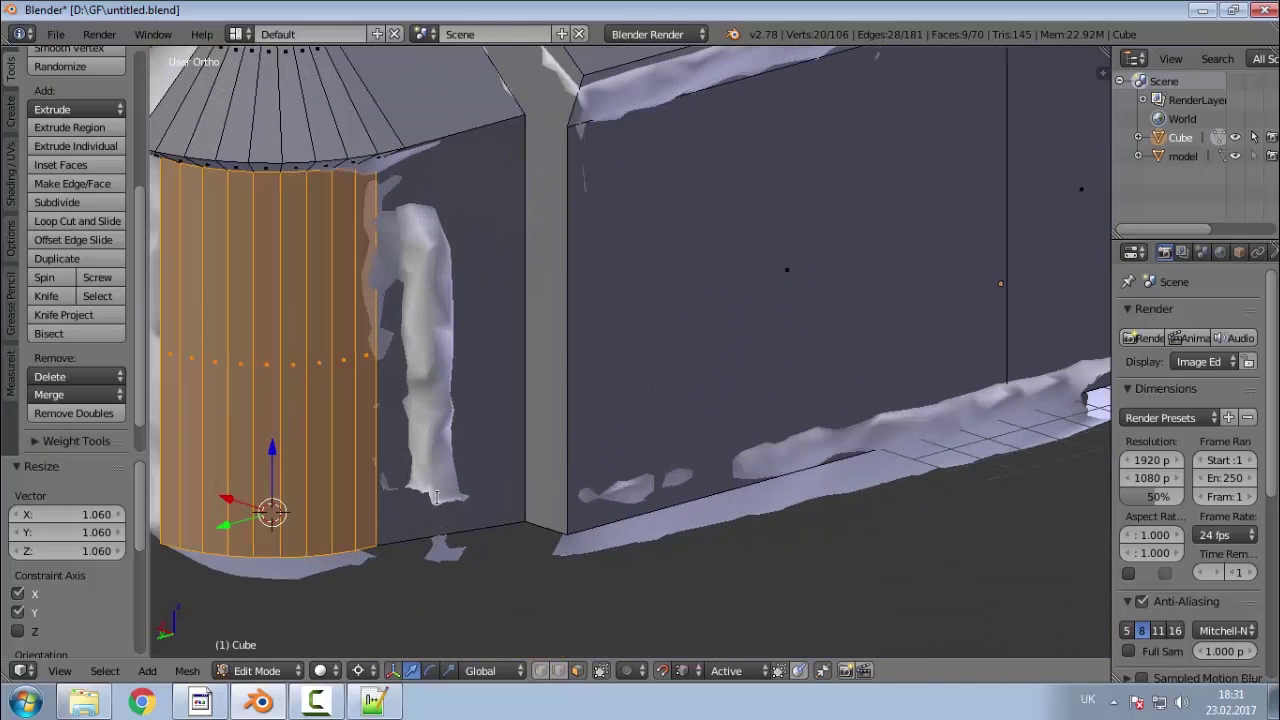
left_click(557, 668)
left_click(577, 670)
right_click(484, 494)
key("x")
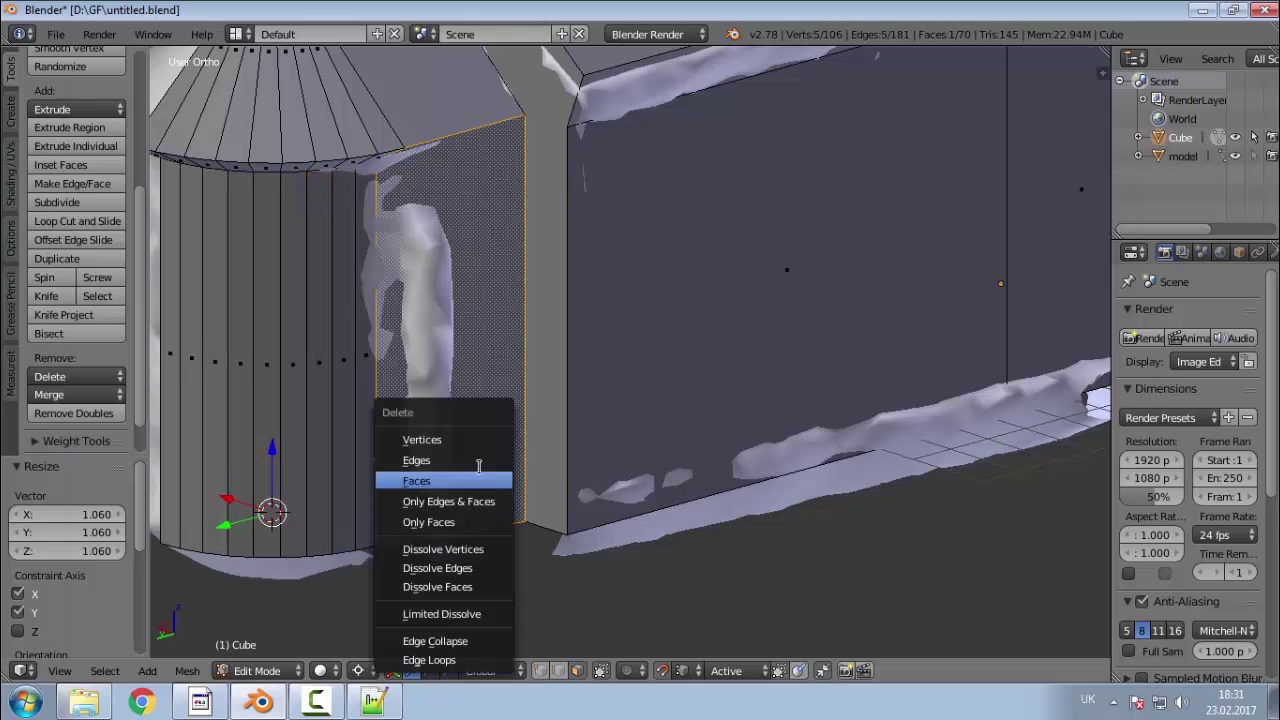
left_click(416, 481)
middle_click_drag(480, 474, 549, 378)
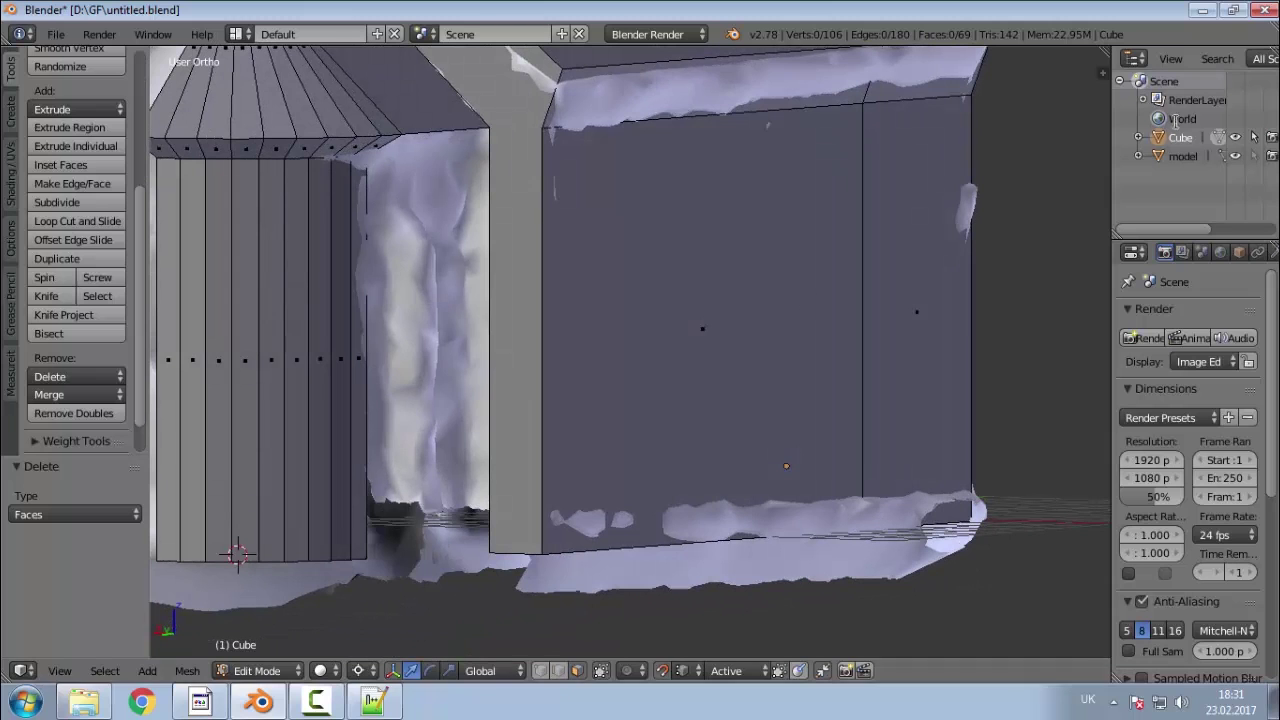
Step: Hide the scanned reference model to expose the gap beside the apse wall
left_click(1237, 155)
middle_click_drag(689, 443, 594, 371)
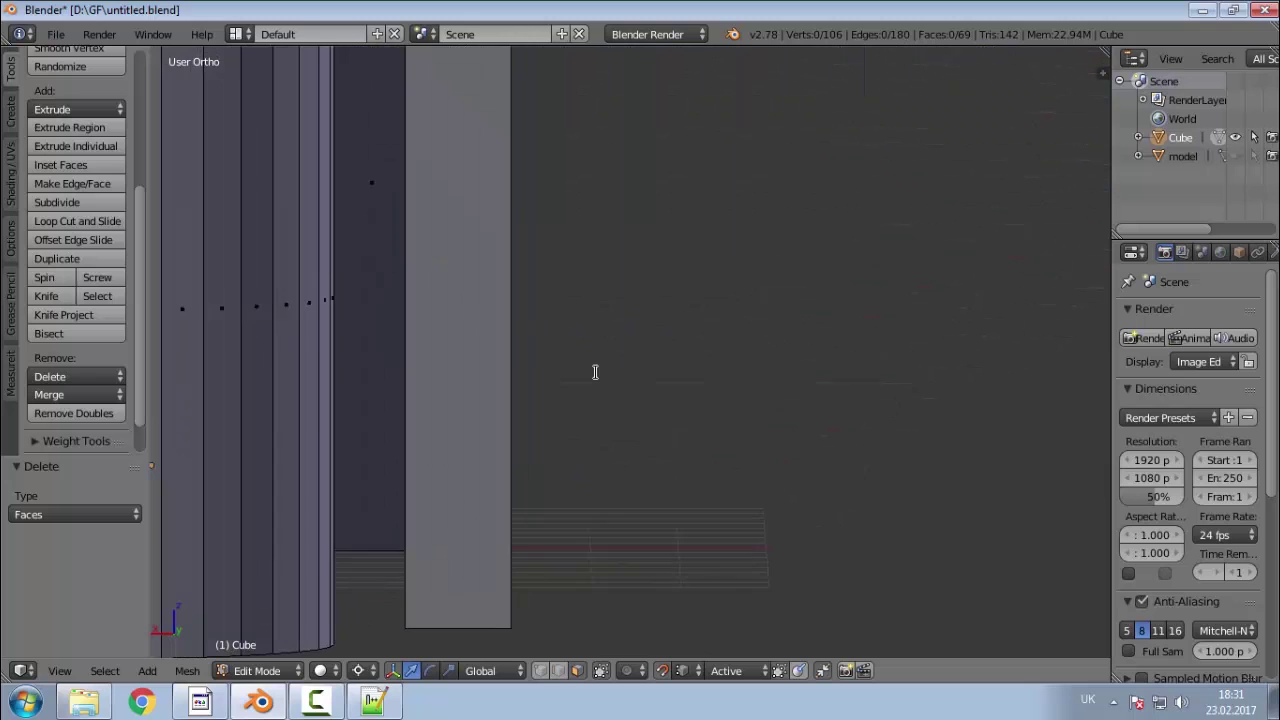
middle_click_drag(505, 507, 500, 571)
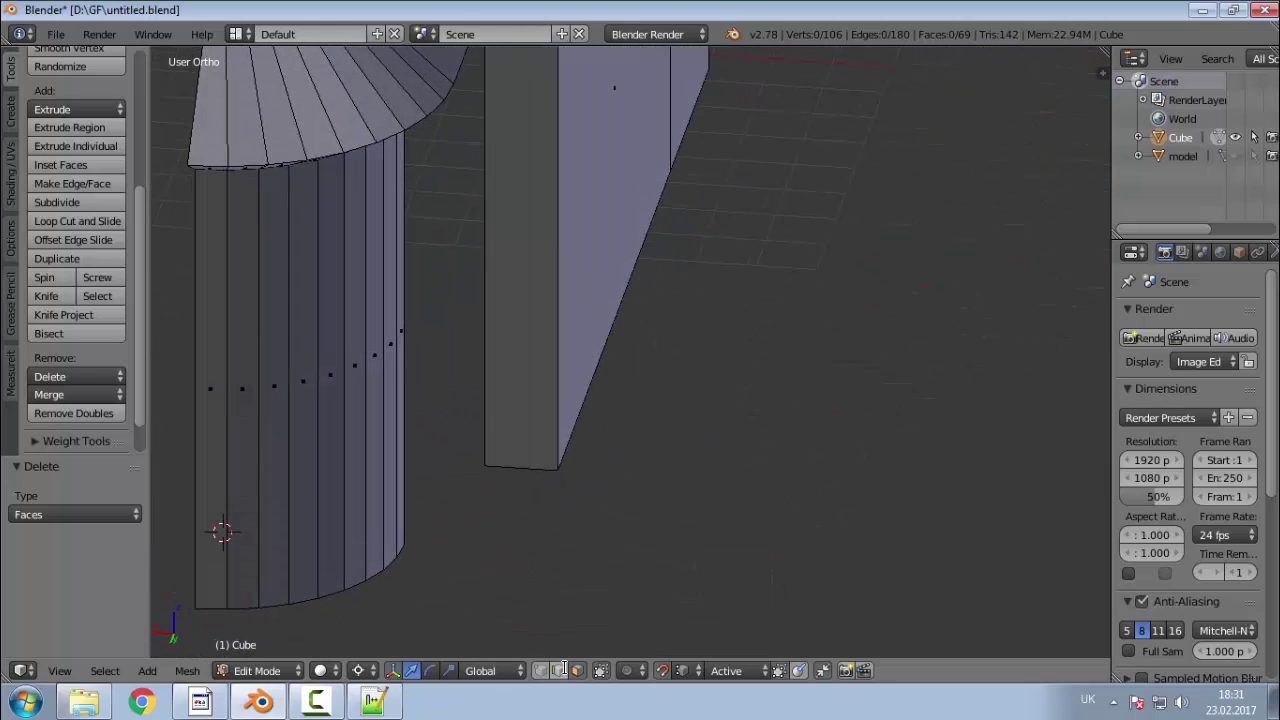
middle_click_drag(491, 514, 477, 408)
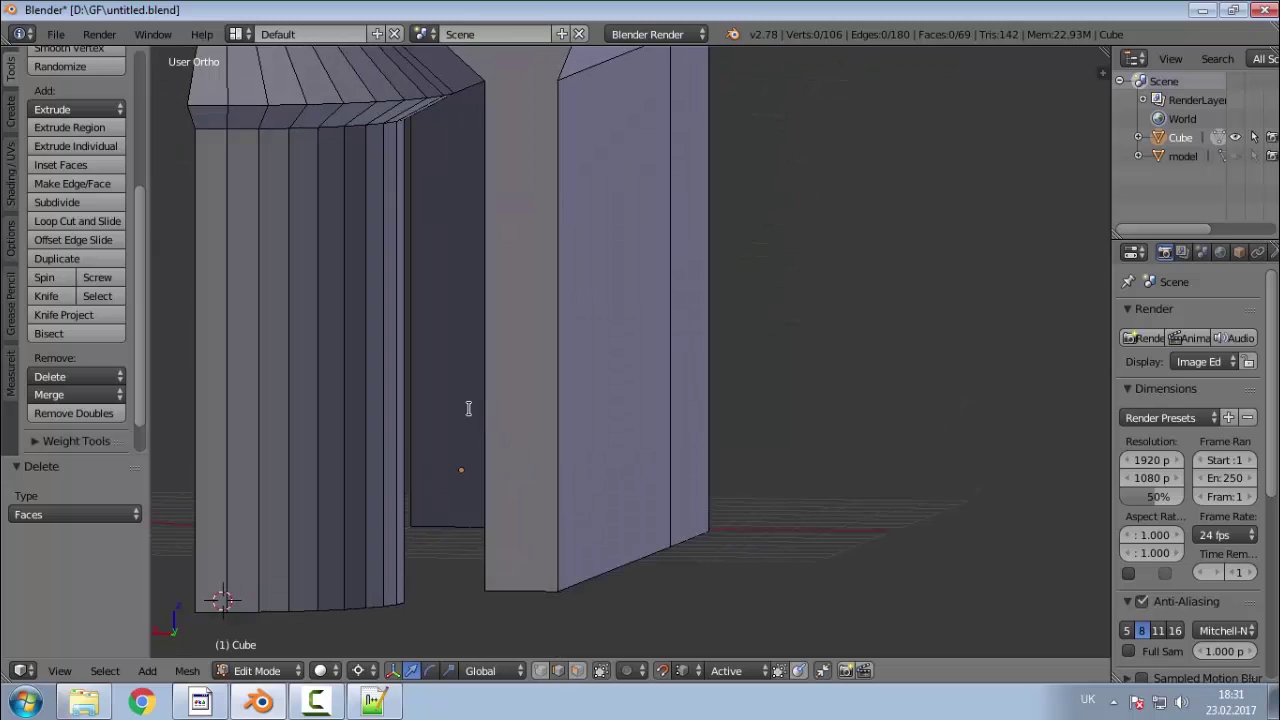
Step: Knife an angle-constrained horizontal cut across the main building's end wall, level with the top of the apse wall
key("KP_1")
key("KP_4")
scroll(465, 406, "down", 3)
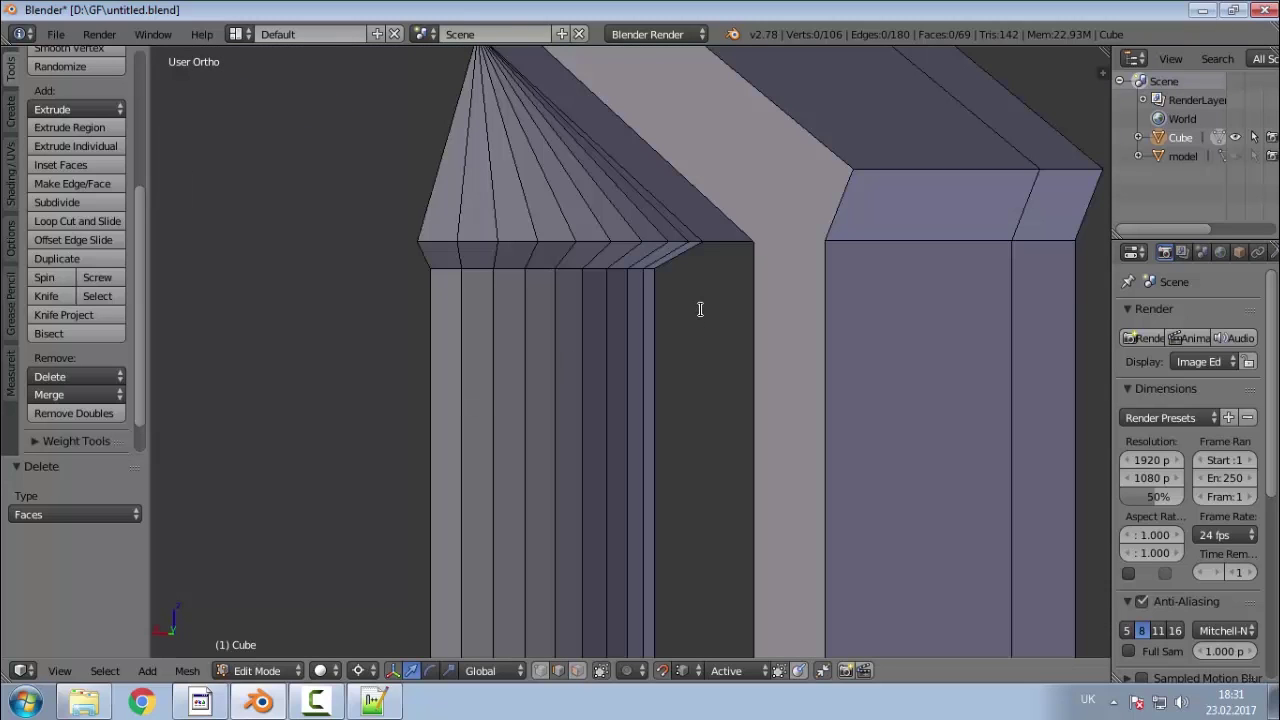
key("k")
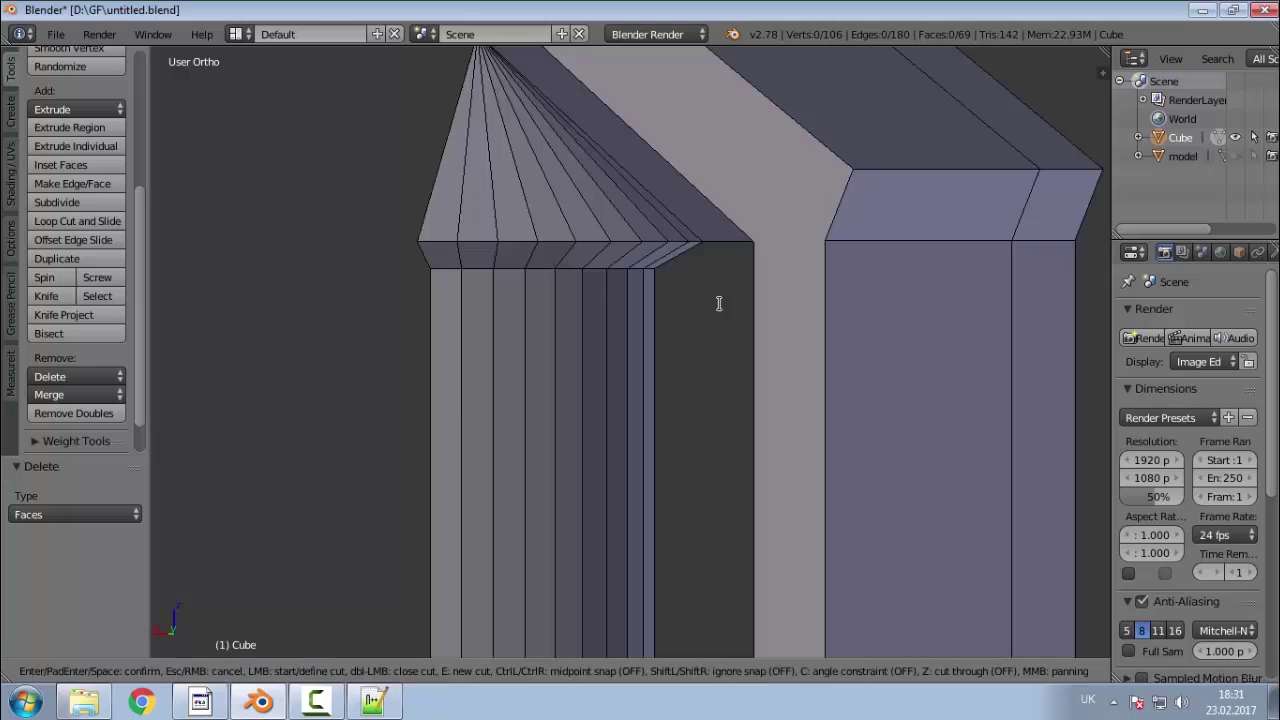
left_click(651, 268)
key("c")
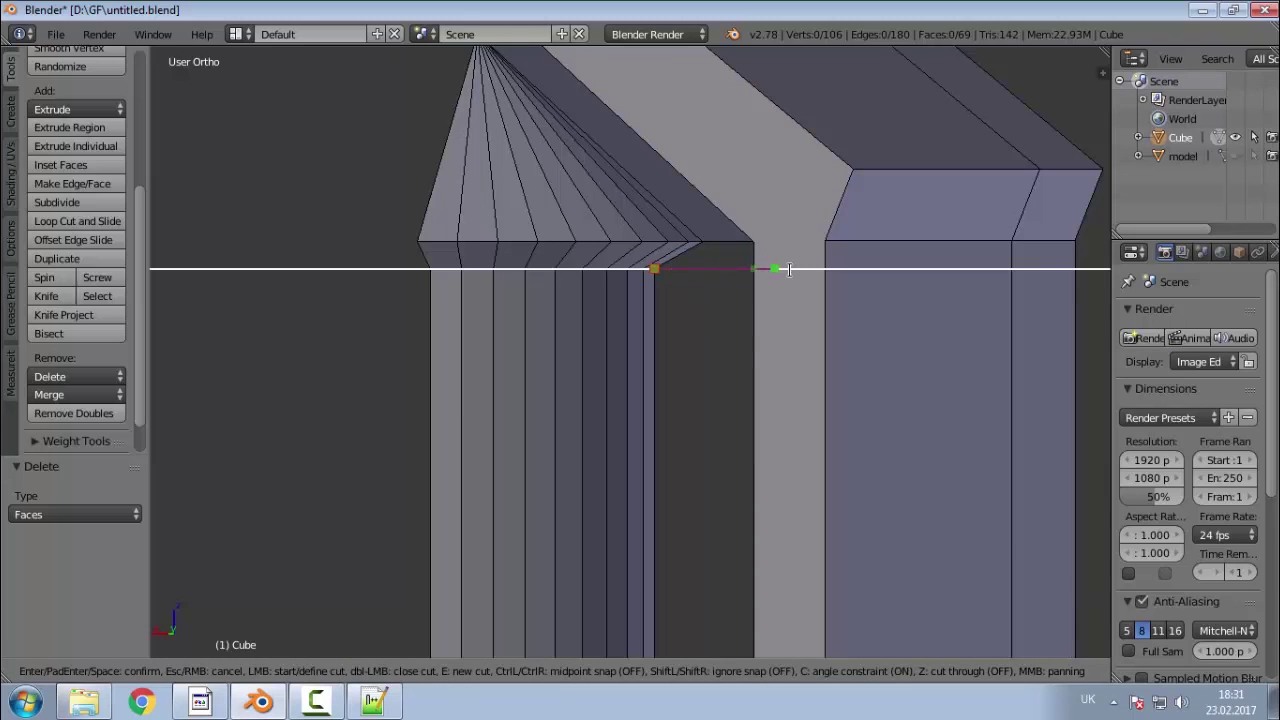
left_click(817, 271)
key("Return")
mouse_move(808, 344)
middle_mouse_down()
mouse_move(843, 351)
mouse_move(814, 355)
middle_mouse_up()
scroll(766, 394, "down", 2)
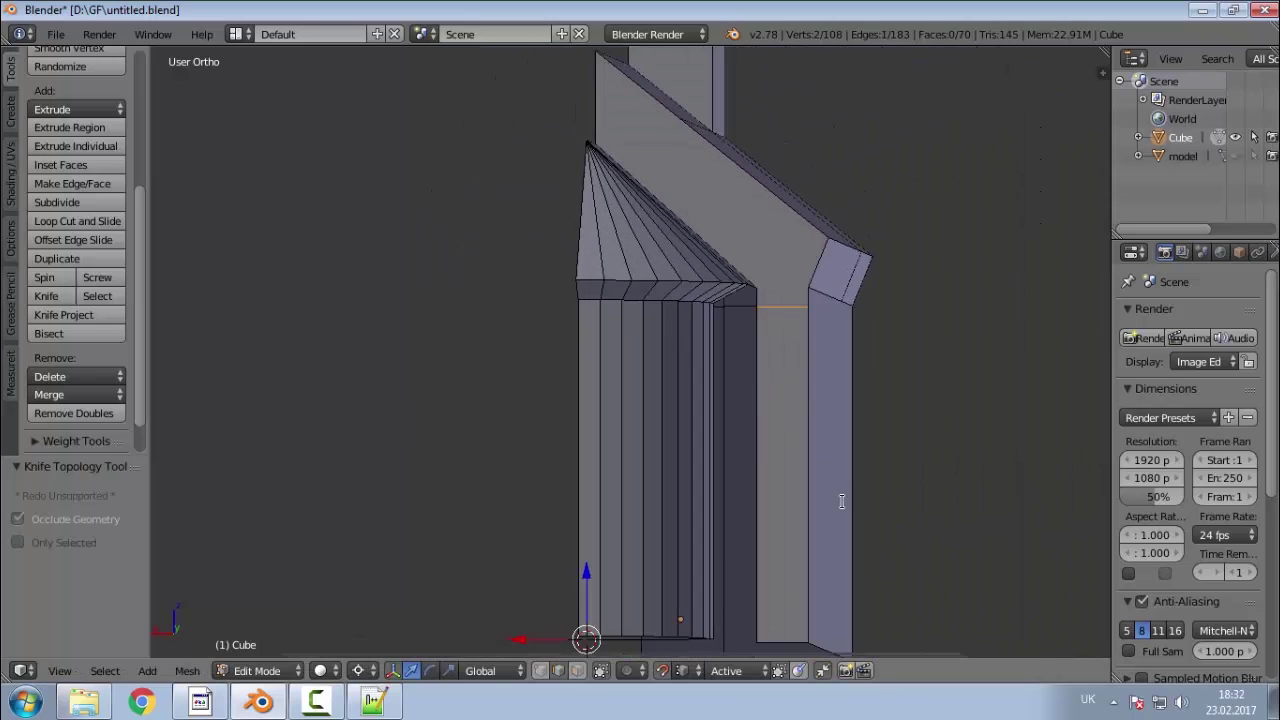
Step: Extrude the end wall's inner vertical edge below the cut along global X toward the apse
middle_click_drag(843, 500, 844, 548)
middle_click_drag(742, 526, 753, 384)
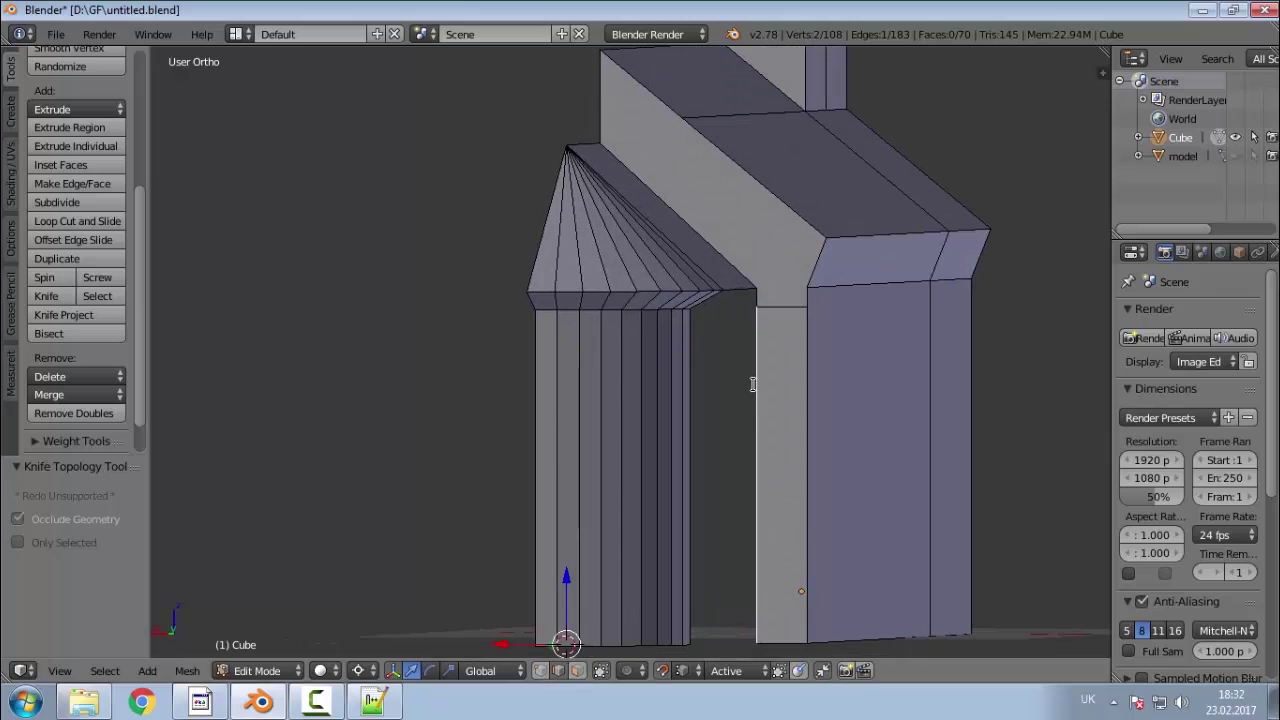
key("e")
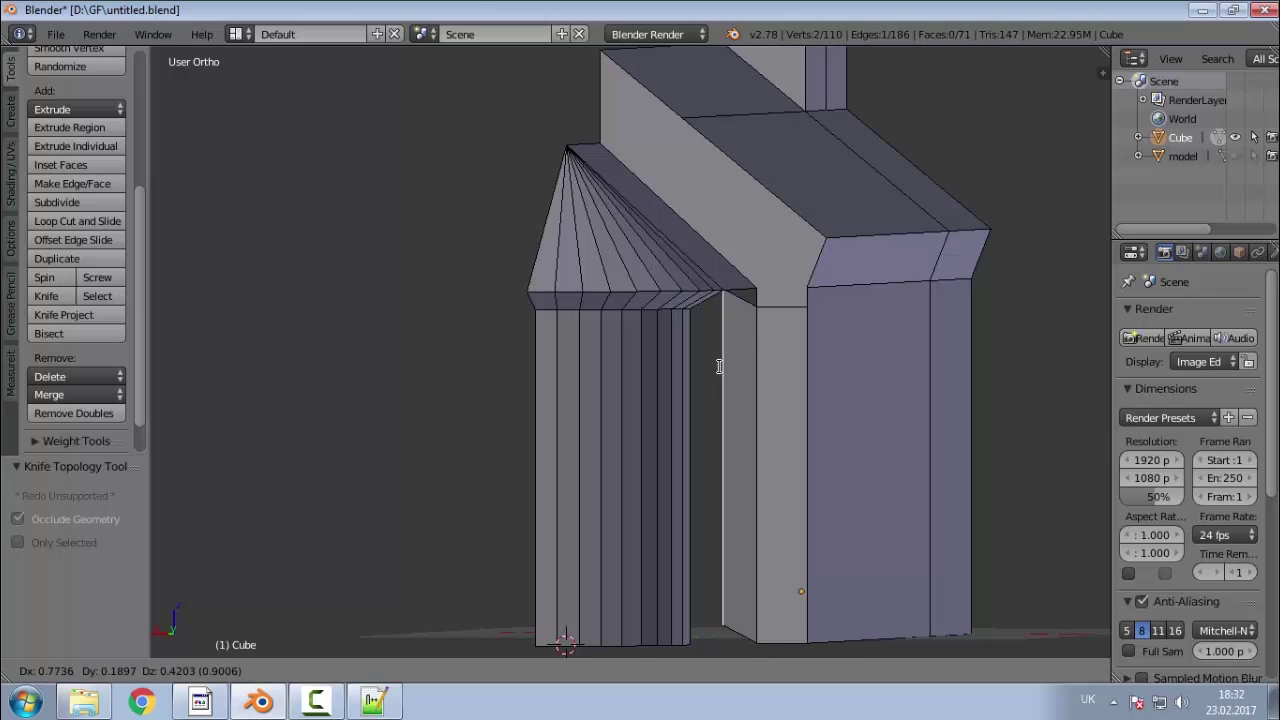
key("shift+z")
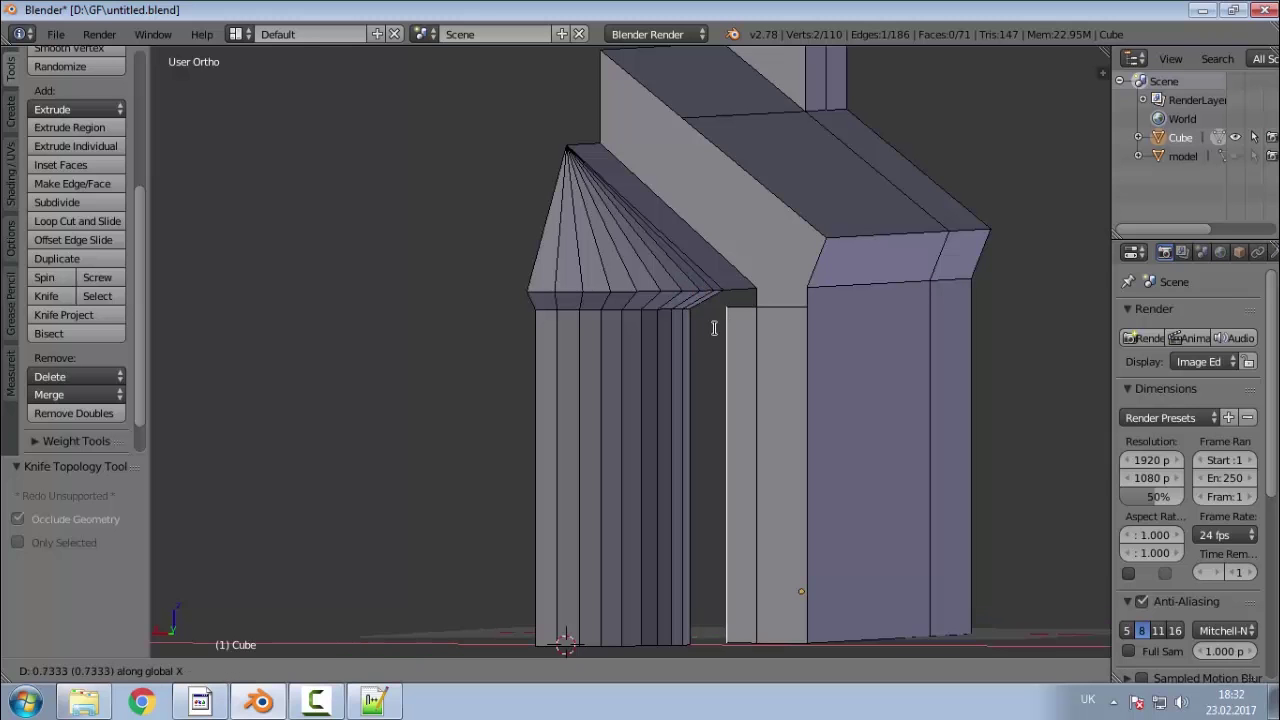
left_click(745, 372)
Step: Fill a face between the extruded edge and the facing vertical edge of the apse wall
middle_click_drag(745, 372, 636, 368)
right_click(605, 466, "shift")
key("f")
Step: Fill a triangular face between the extruded wall's top edge and the short vertical edge below the roof corner
middle_click_drag(611, 466, 685, 360)
scroll(677, 343, "up", 5)
right_click(660, 379)
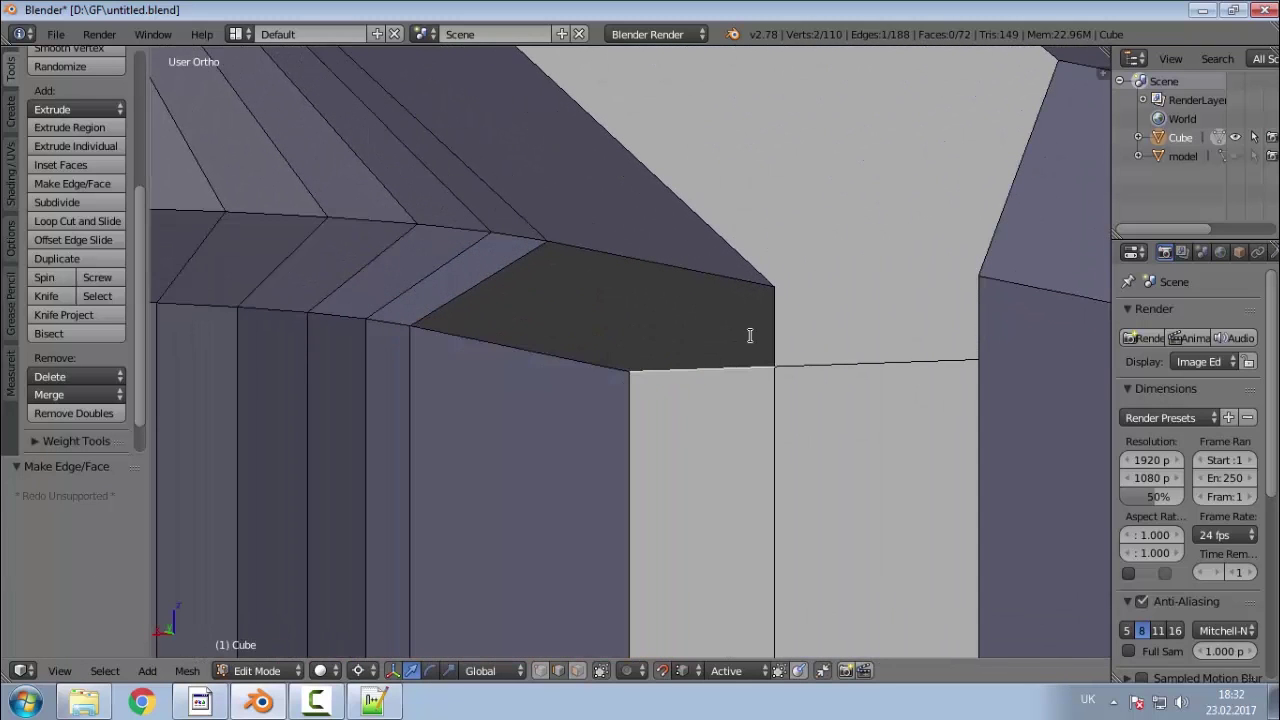
right_click(767, 336, "shift")
key("f")
Step: Close the four-sided gap under the apse eaves with a face and clear the selection
right_click(694, 338)
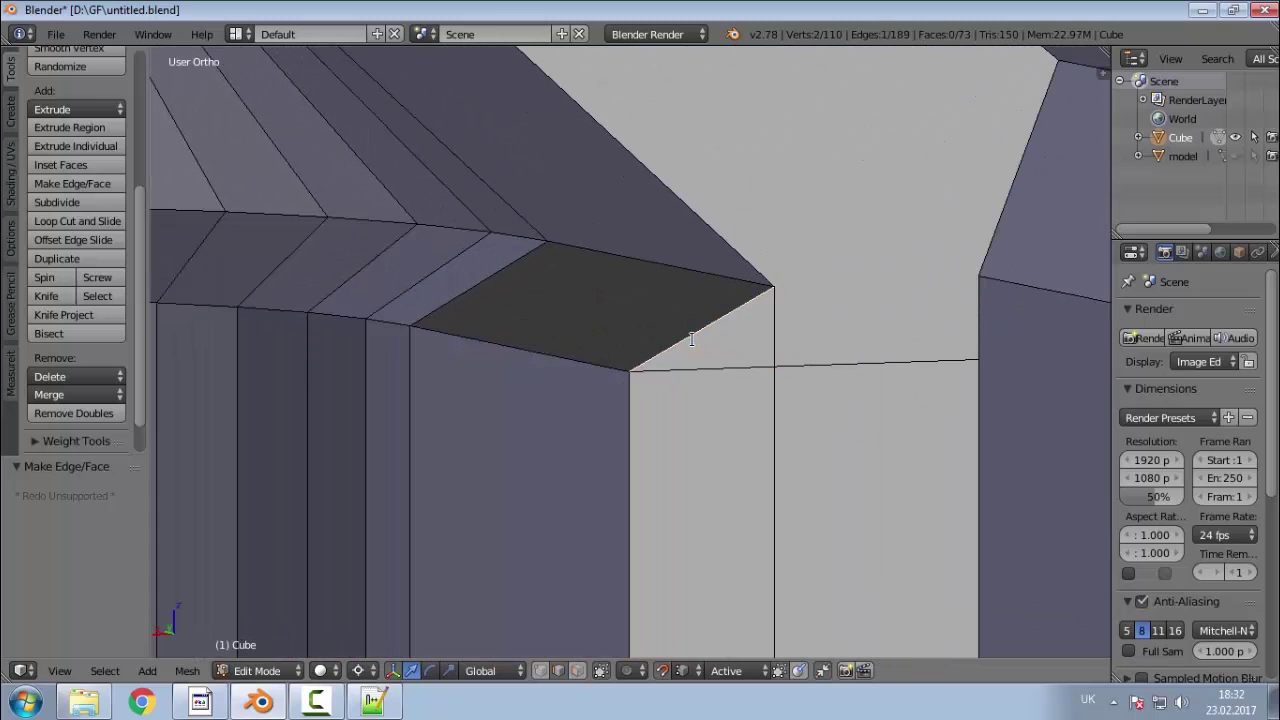
middle_click_drag(694, 338, 646, 335)
right_click(597, 264, "shift")
right_click(536, 360, "shift")
right_click(340, 291, "shift")
key("f")
key("a")
Step: Show the scanned reference and examine its side wall, buttresses and small annex against the modelled half
middle_click_drag(478, 328, 637, 553)
middle_click_drag(678, 630, 860, 500)
left_click(1235, 156)
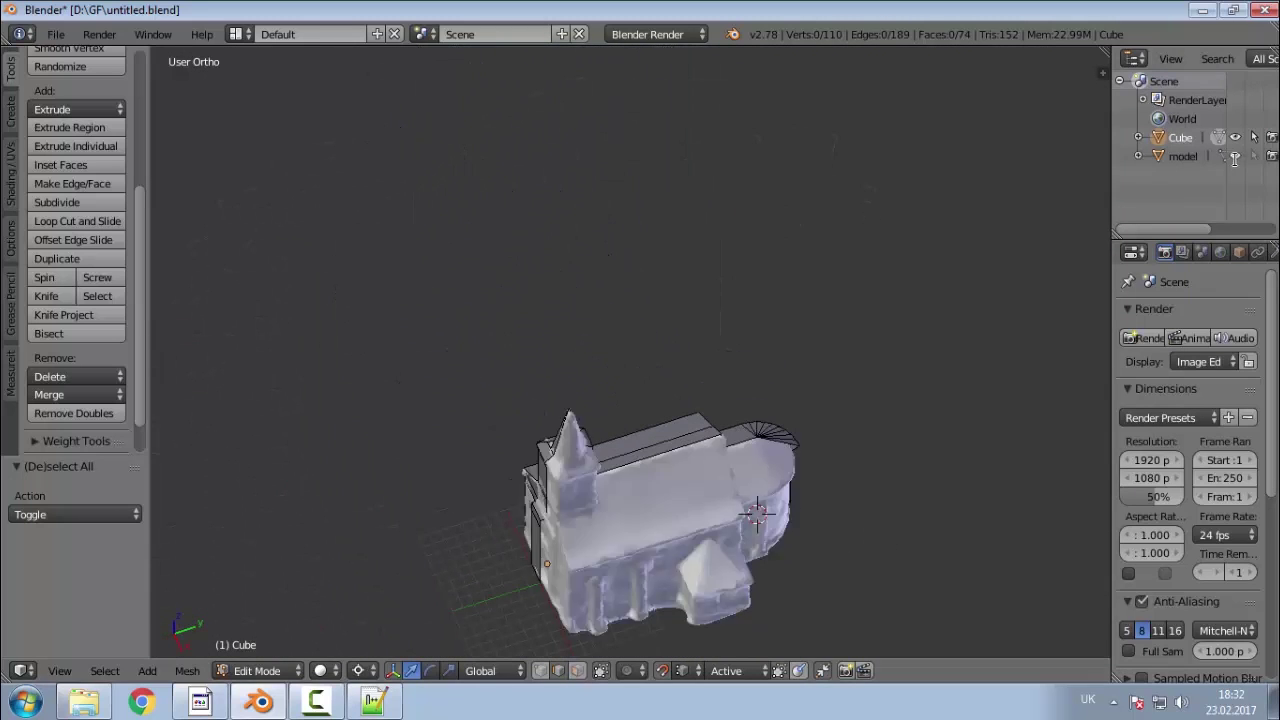
middle_click_drag(946, 503, 720, 460)
scroll(700, 450, "up", 5)
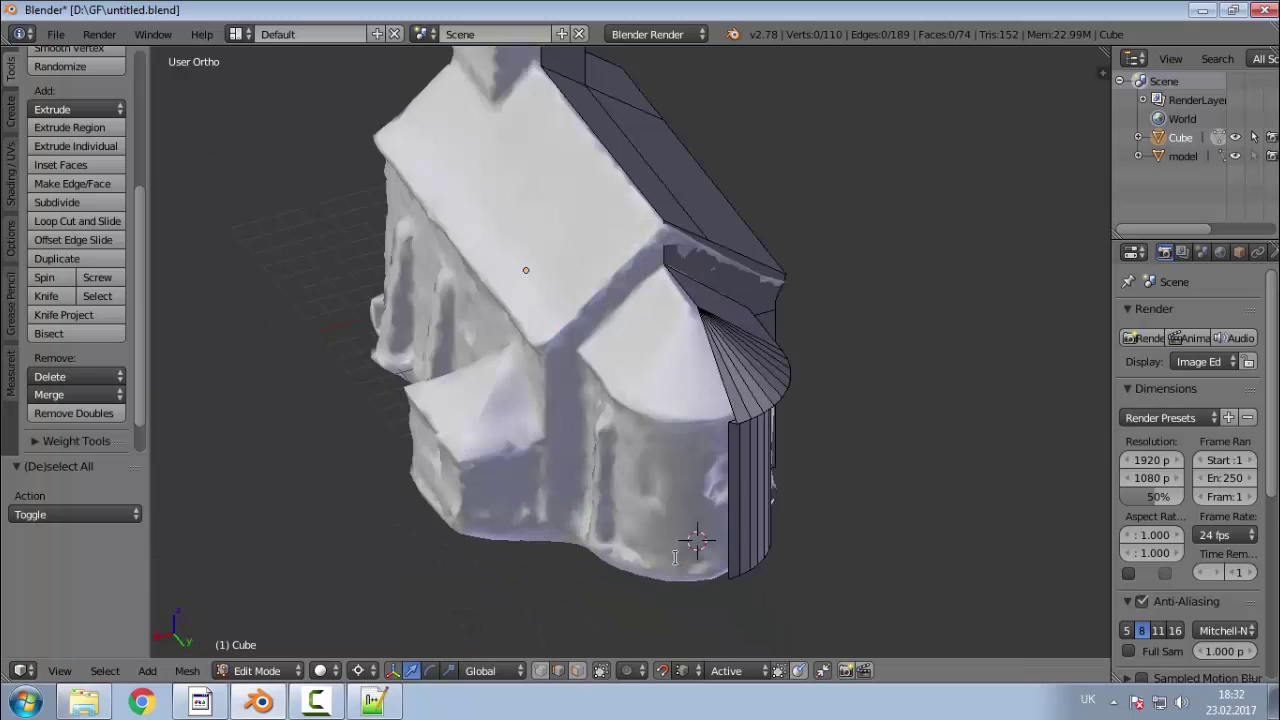
scroll(648, 441, "down", 4)
scroll(630, 445, "up", 5)
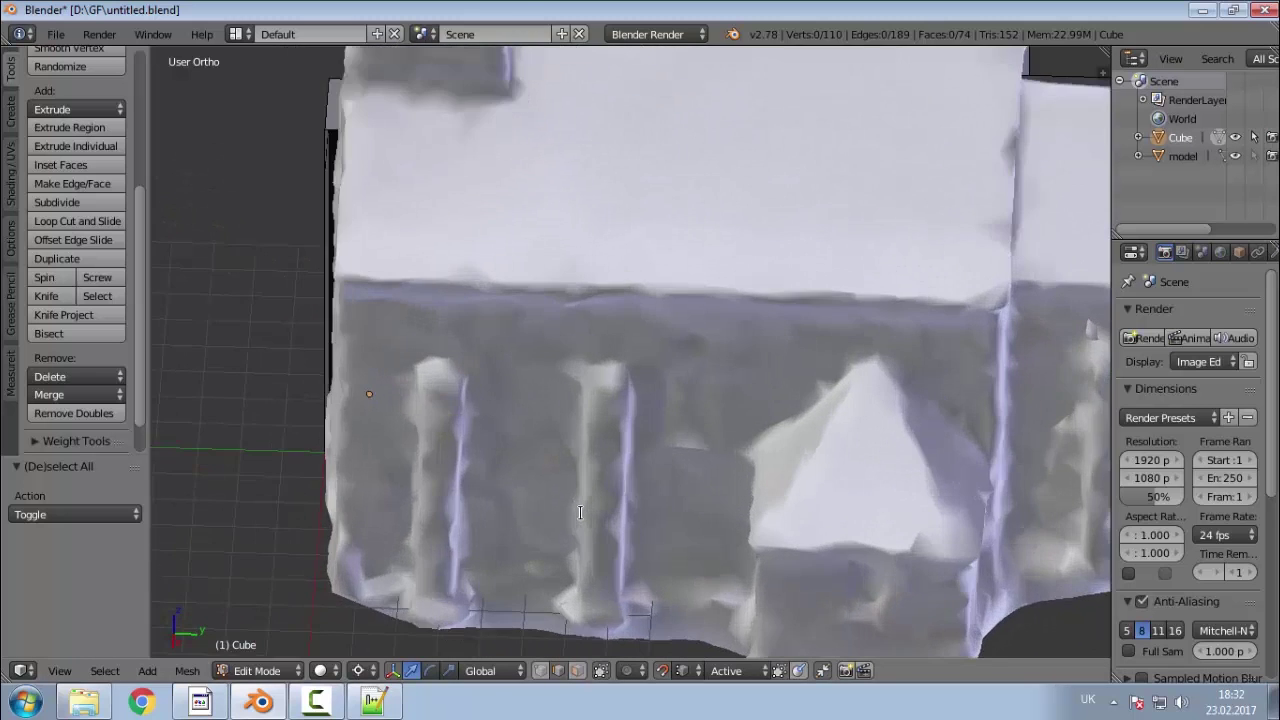
scroll(610, 448, "down", 5)
scroll(601, 450, "up", 2)
middle_click_drag(602, 450, 441, 464)
middle_click_drag(598, 470, 840, 472)
middle_click_drag(646, 455, 830, 470)
middle_click_drag(1062, 492, 764, 516)
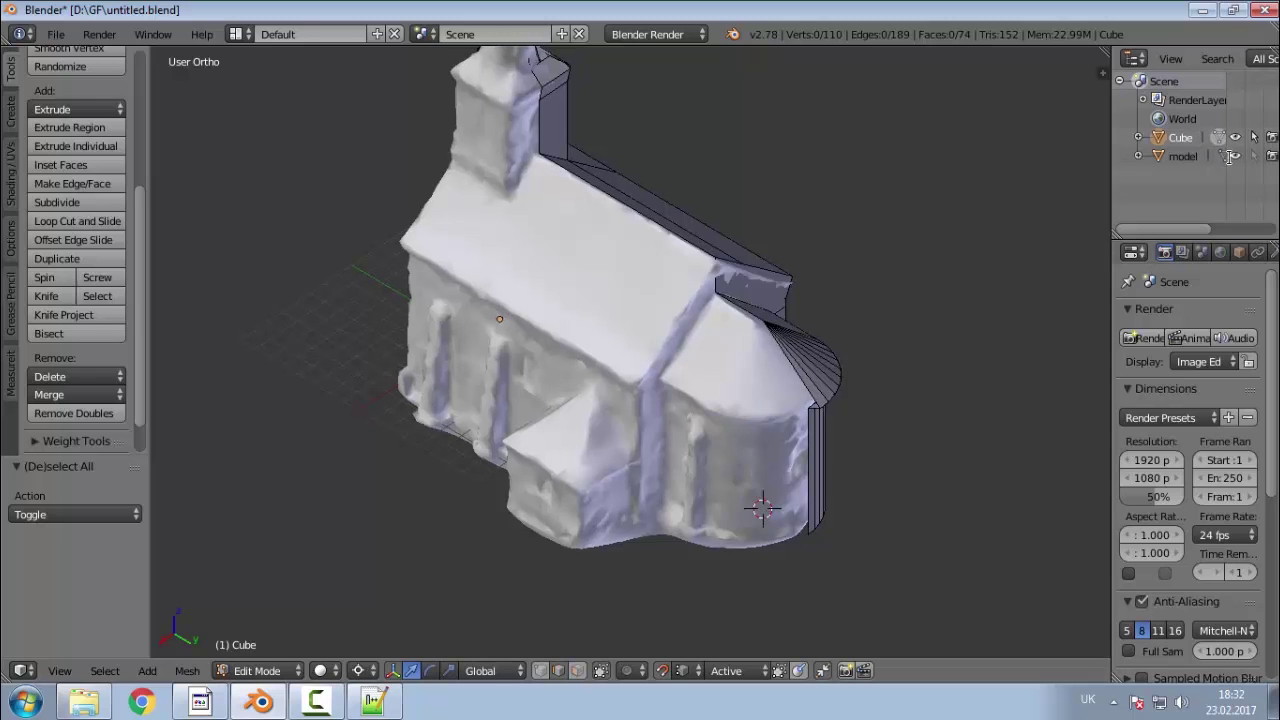
Step: Hide the scanned reference and recalculate the normals of the entire half-church mesh outward
left_click(1234, 155)
mouse_move(760, 440)
middle_mouse_down()
mouse_move(745, 432)
mouse_move(768, 424)
middle_mouse_up()
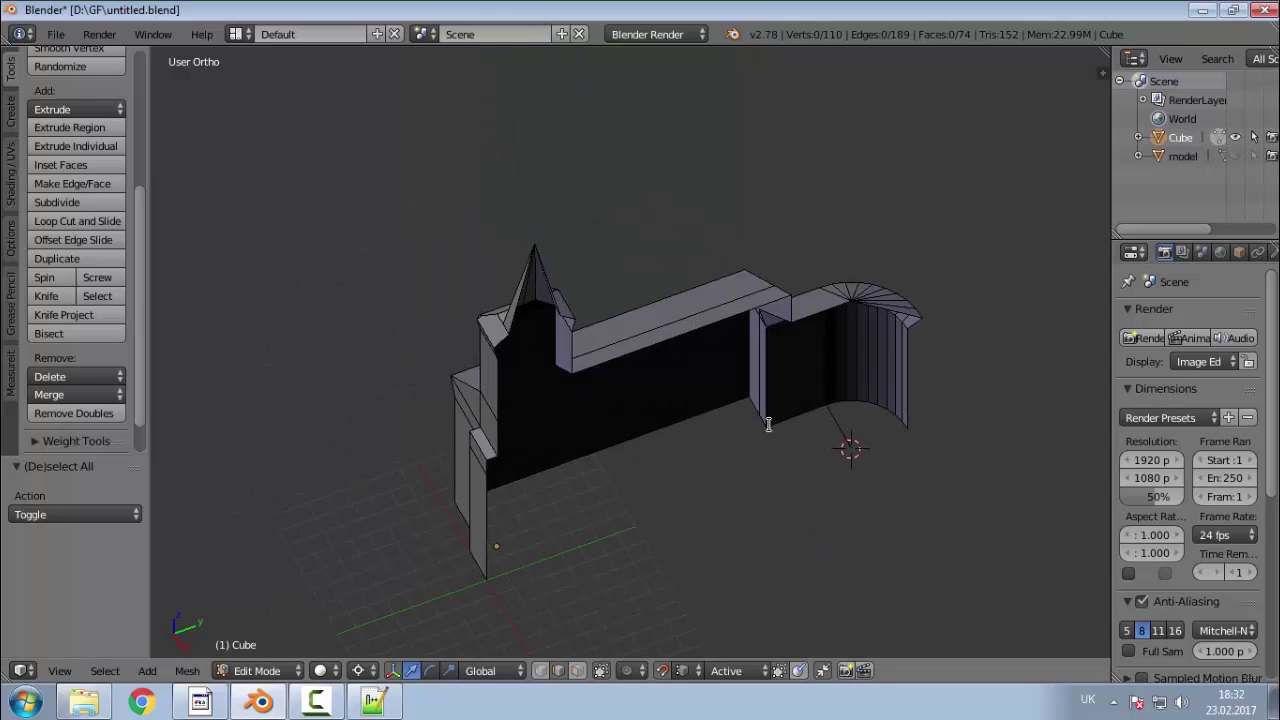
key("KP_7")
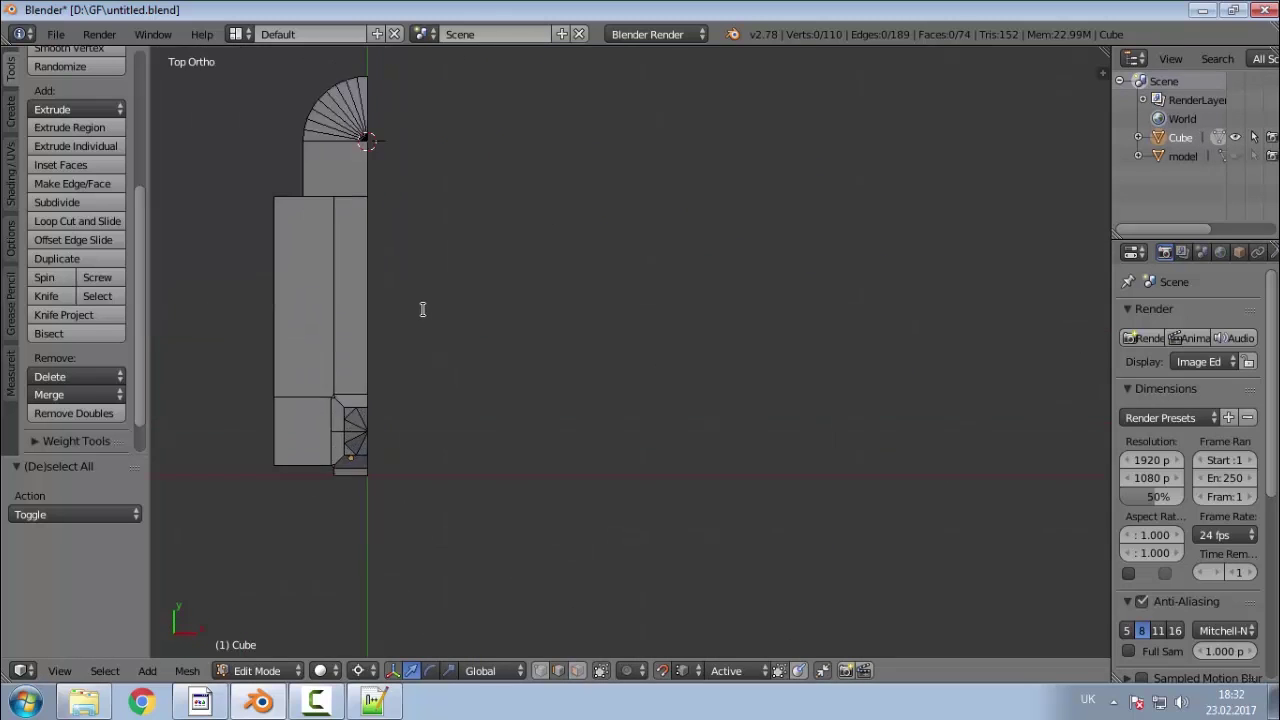
key("a")
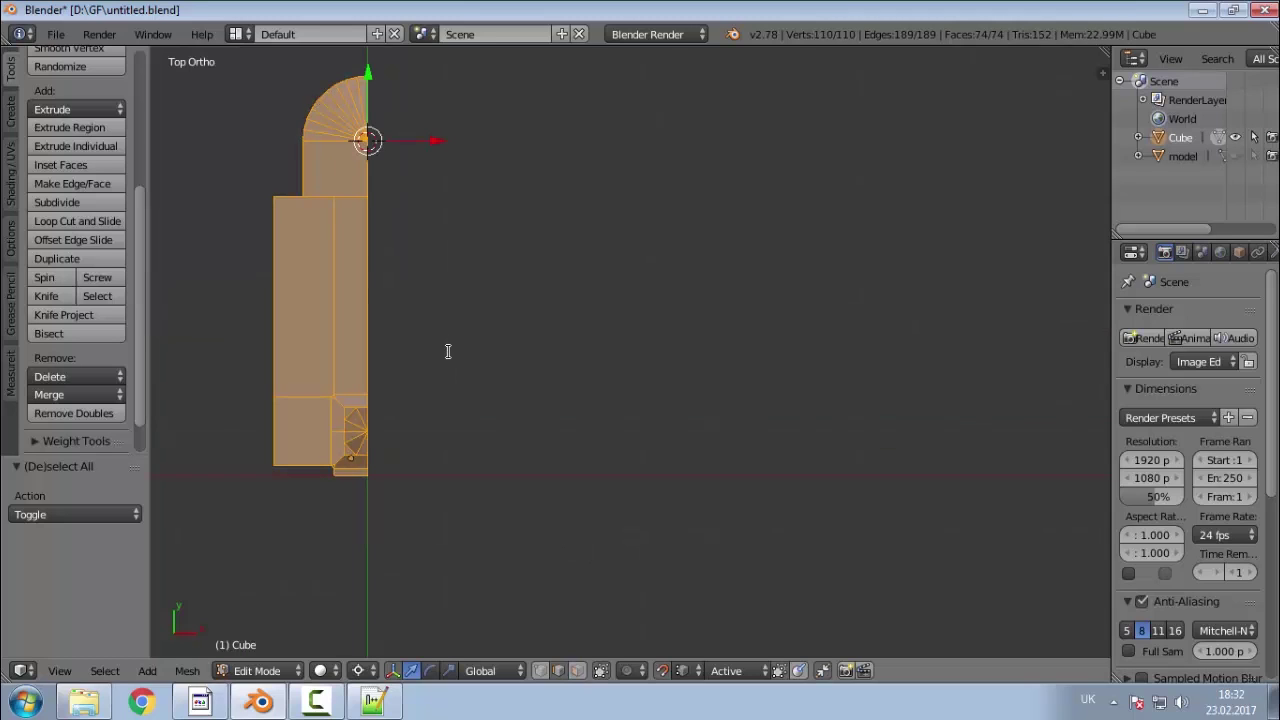
key("ctrl+n")
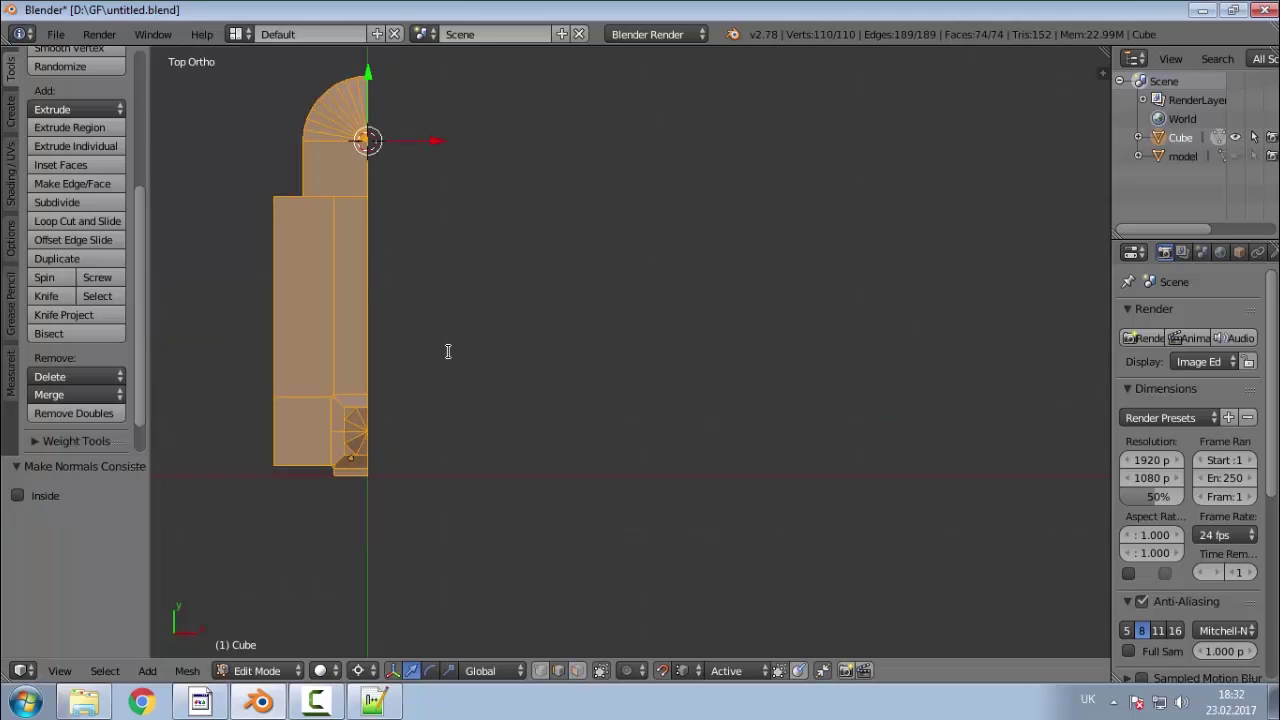
Step: Duplicate the whole half, offset about 12.17 in X and -0.61 in Y, and mirror the copy along global Y
key("shift+d")
left_click(655, 361)
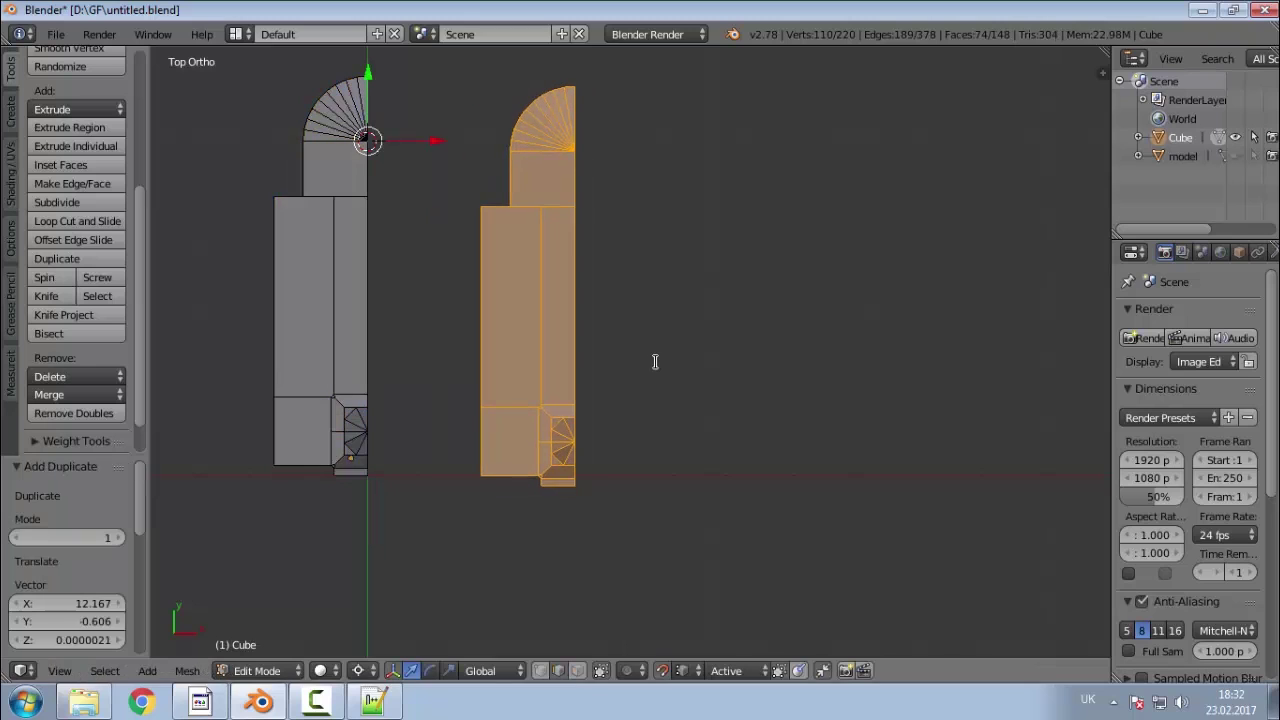
left_click(187, 670)
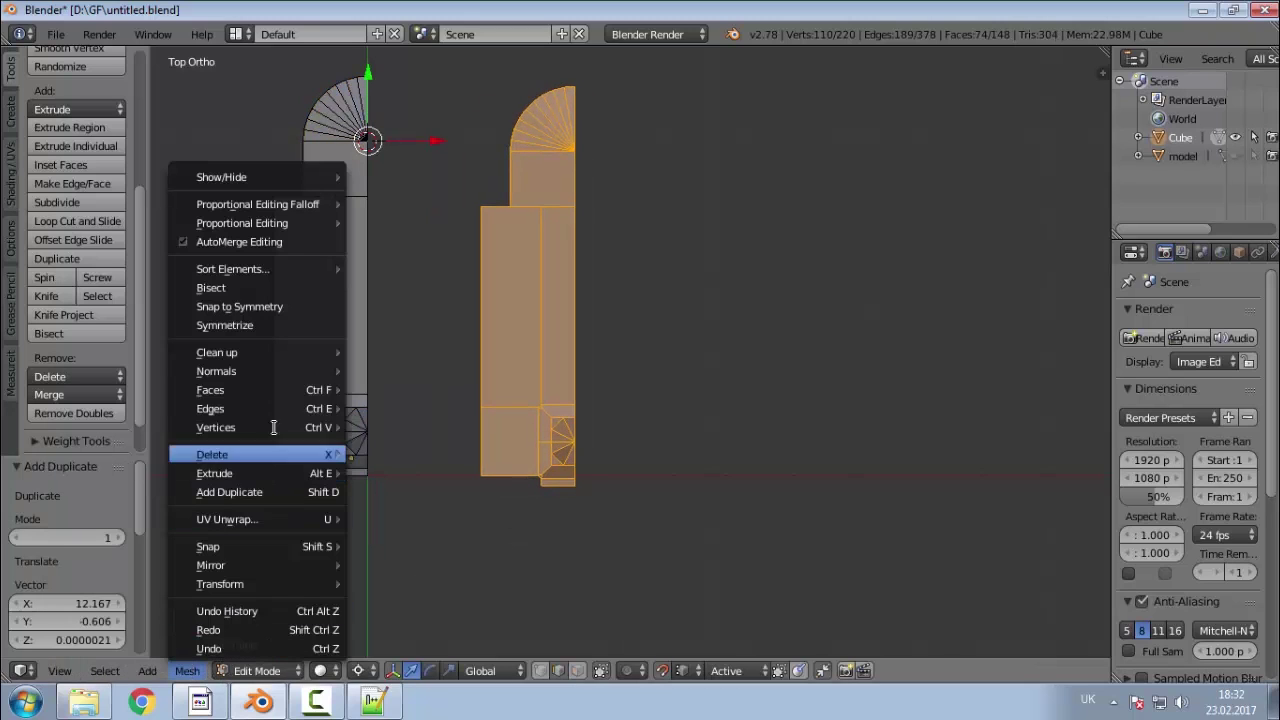
mouse_move(310, 560)
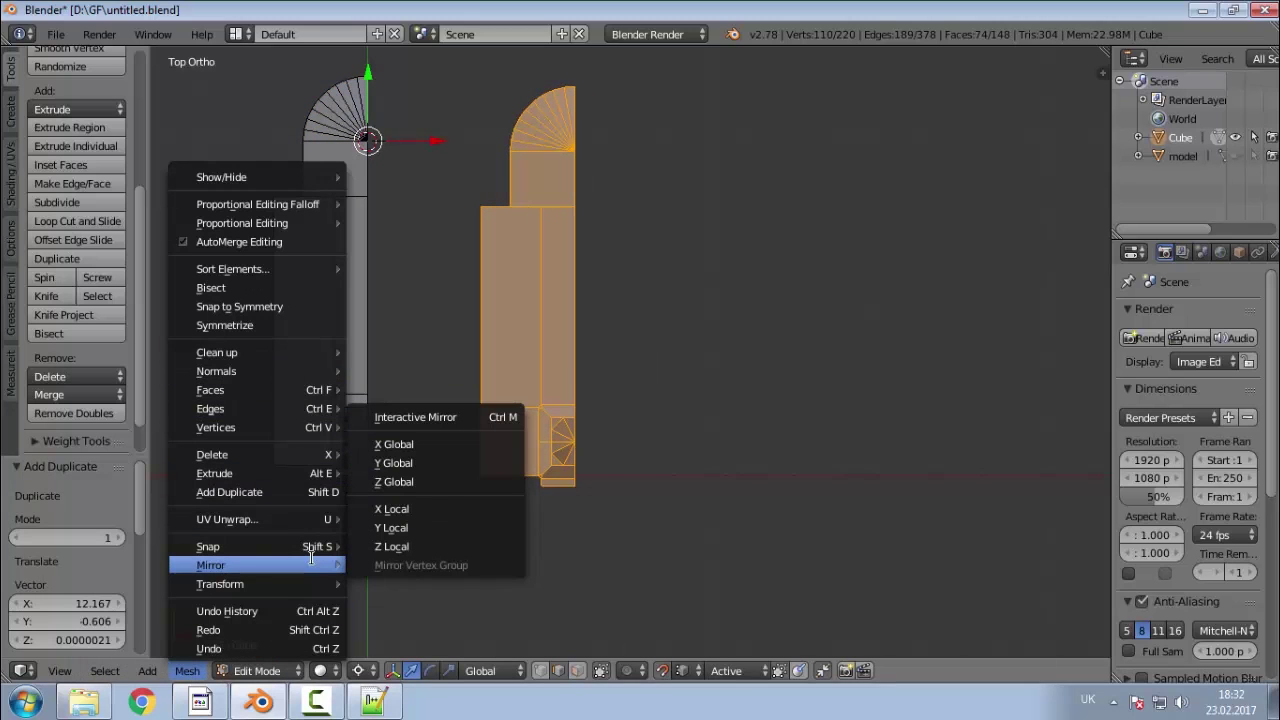
left_click(461, 463)
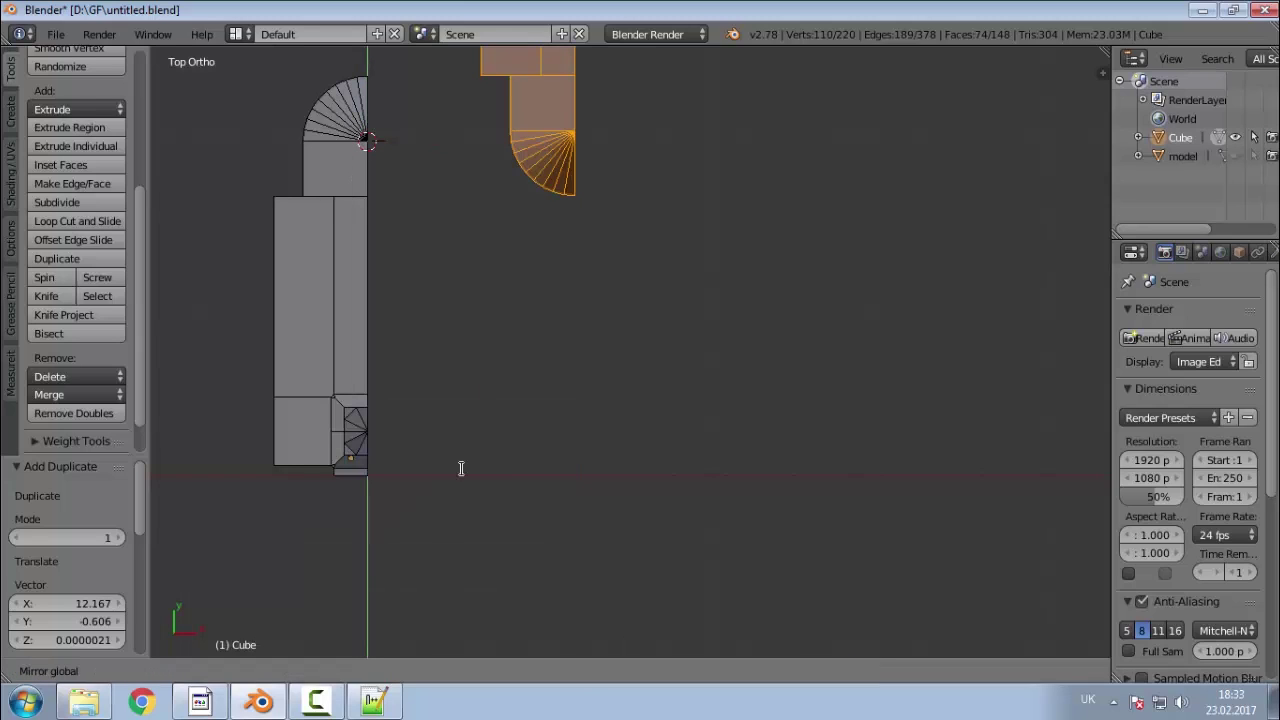
left_click(463, 468)
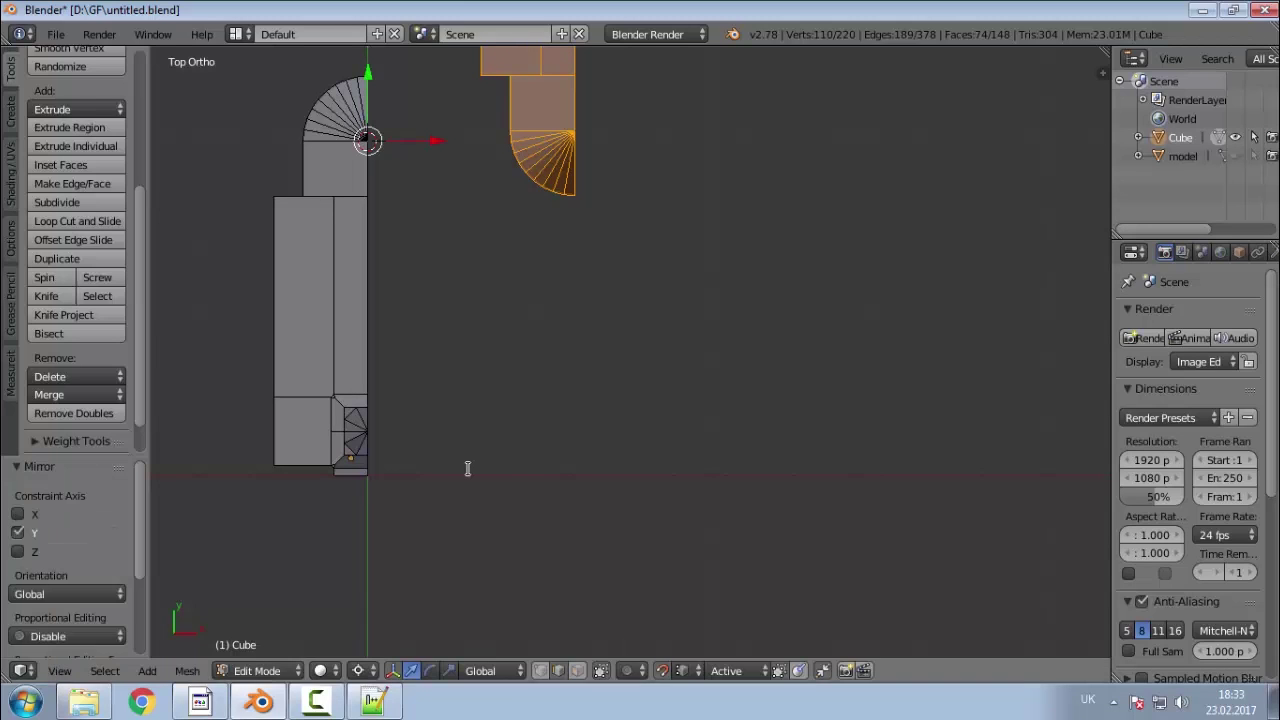
Step: Rotate the mirrored copy by 180° and move it to the open centreline side of the original half
key("r")
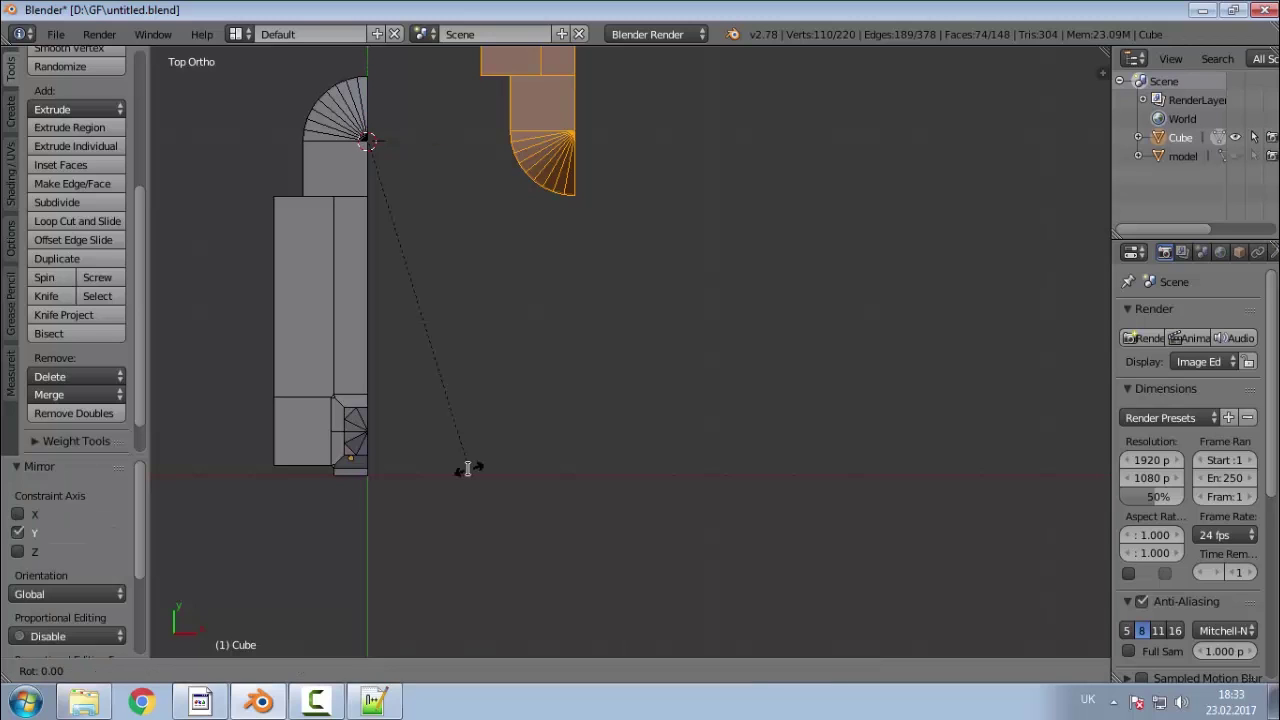
type("180")
key("Return")
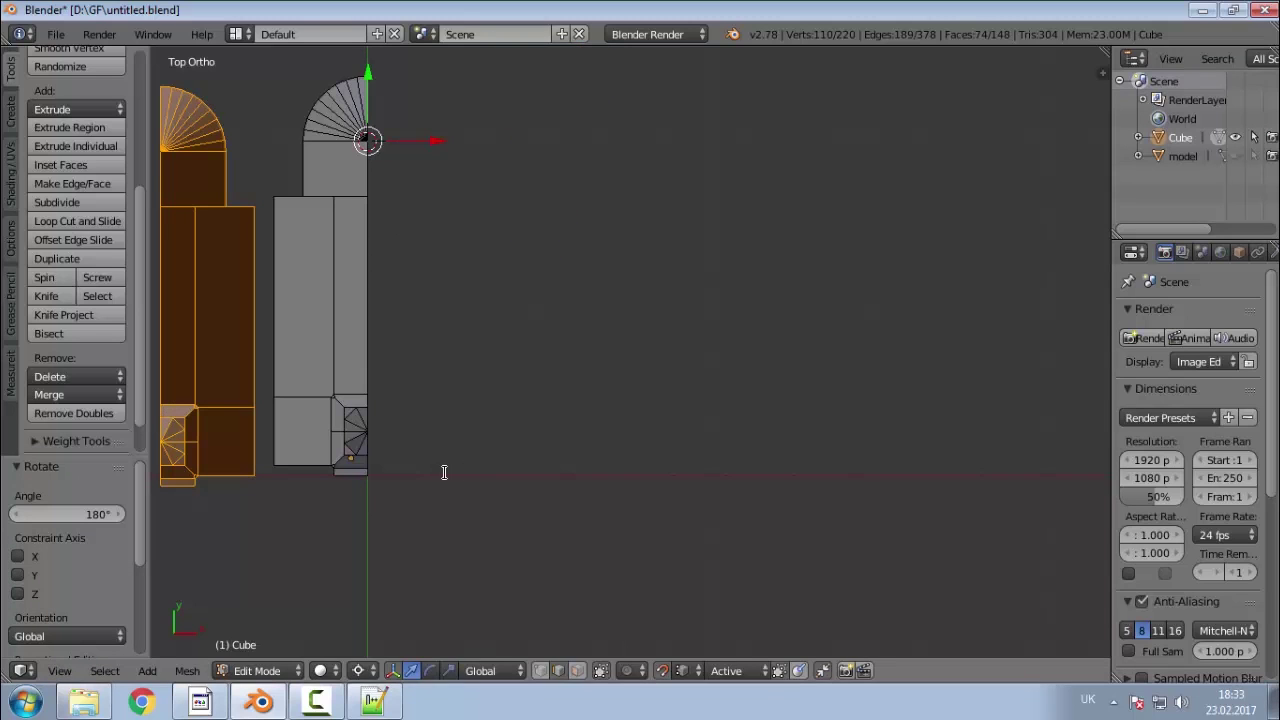
key("g")
left_click(680, 475)
Step: Recalculate the copy's normals outward and snap its front base corner vertex onto the original half's centreline corner
middle_click_drag(597, 531, 567, 412)
key("ctrl+n")
scroll(354, 539, "up", 5)
mouse_move(354, 539)
middle_mouse_down()
mouse_move(470, 528)
mouse_move(516, 567)
middle_mouse_up()
scroll(477, 572, "up", 5)
left_click(540, 670)
right_click(477, 510, "shift")
right_click(476, 512, "shift")
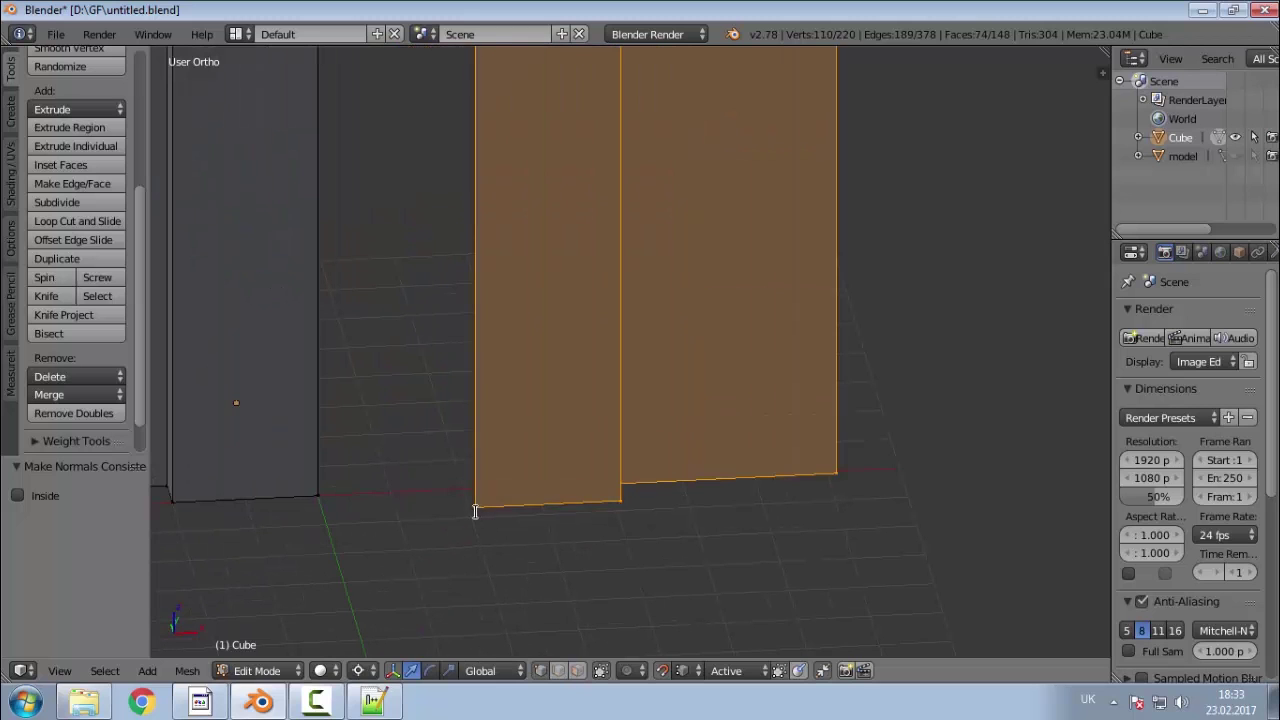
key("g")
left_click(319, 494)
middle_click_drag(430, 570, 505, 650)
scroll(540, 515, "down", 8)
middle_click_drag(550, 485, 700, 430)
key("a")
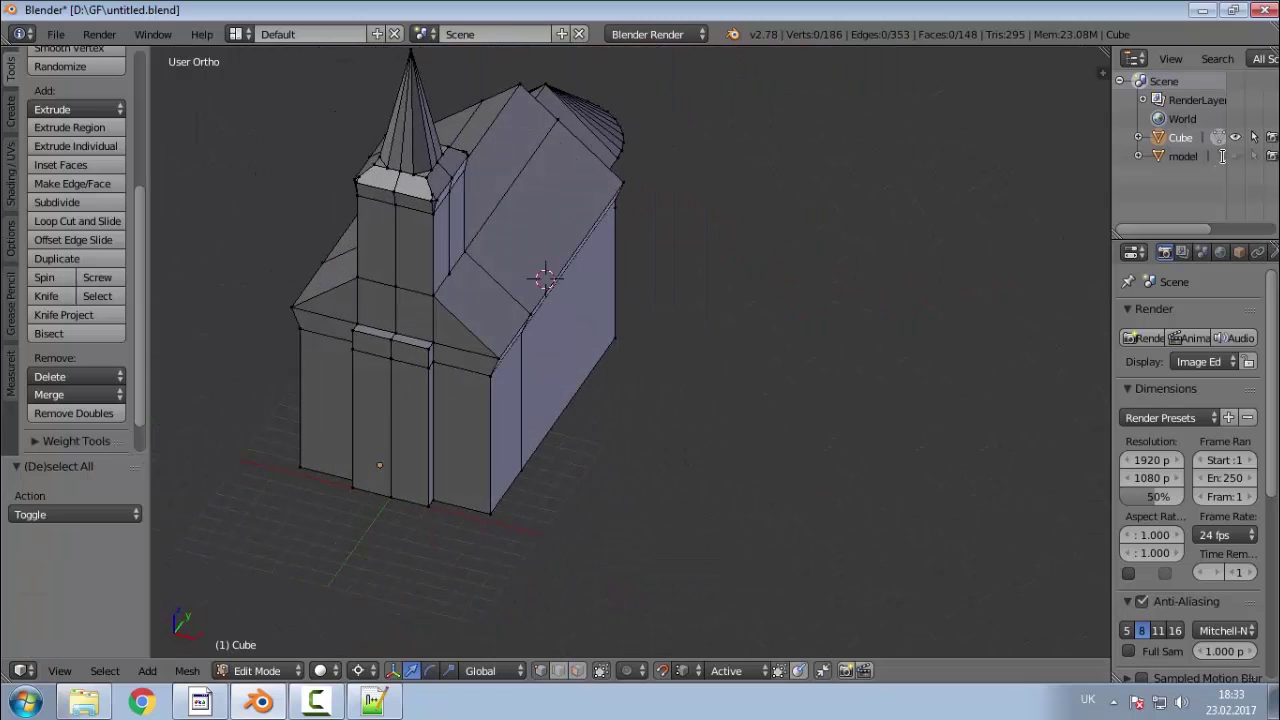
Step: Show the scanned reference and compare its annex and buttresses with the joined church in solid and wireframe display
left_click(1235, 156)
middle_click_drag(640, 330, 354, 298)
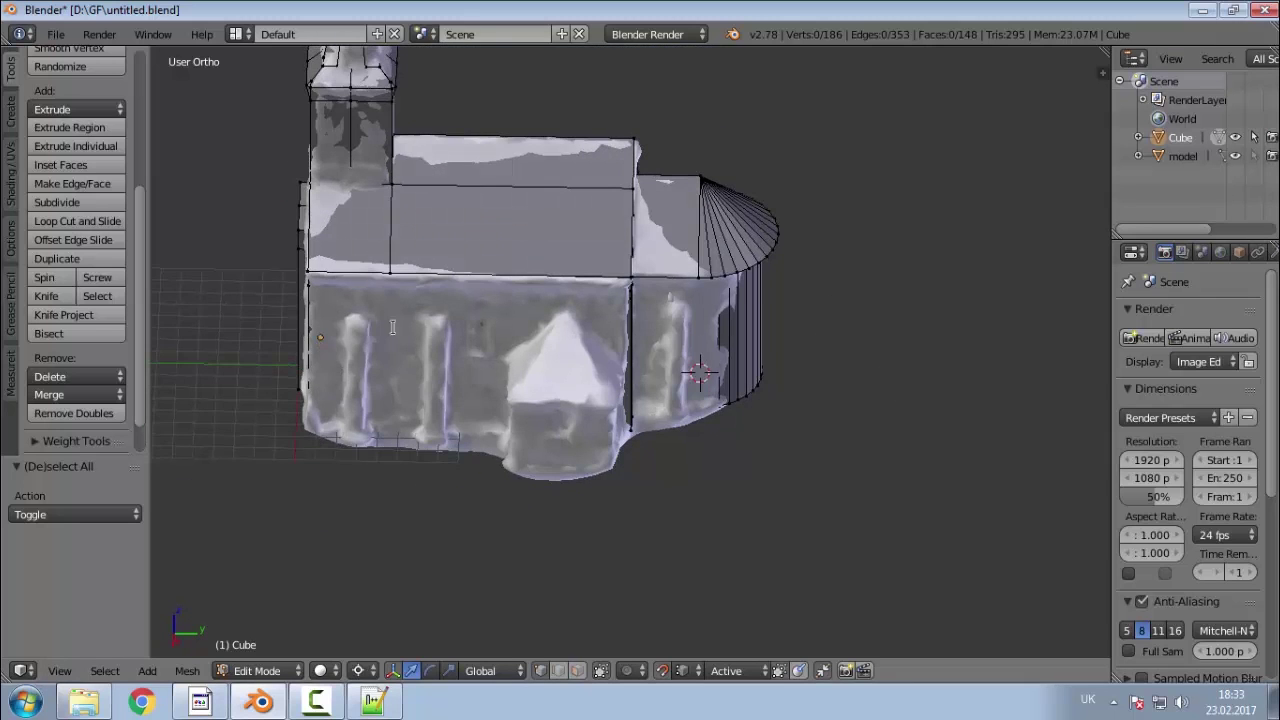
scroll(553, 418, "up", 3)
mouse_move(469, 497)
middle_mouse_down()
mouse_move(560, 450)
mouse_move(480, 490)
middle_mouse_up()
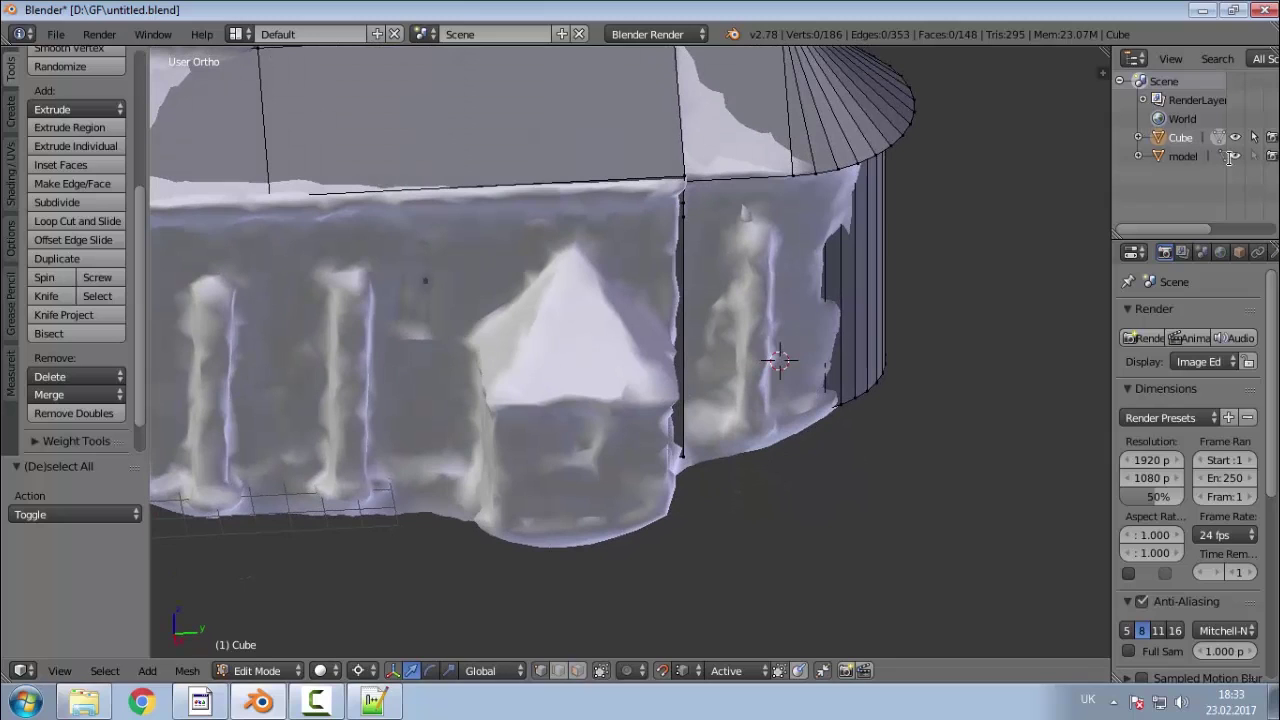
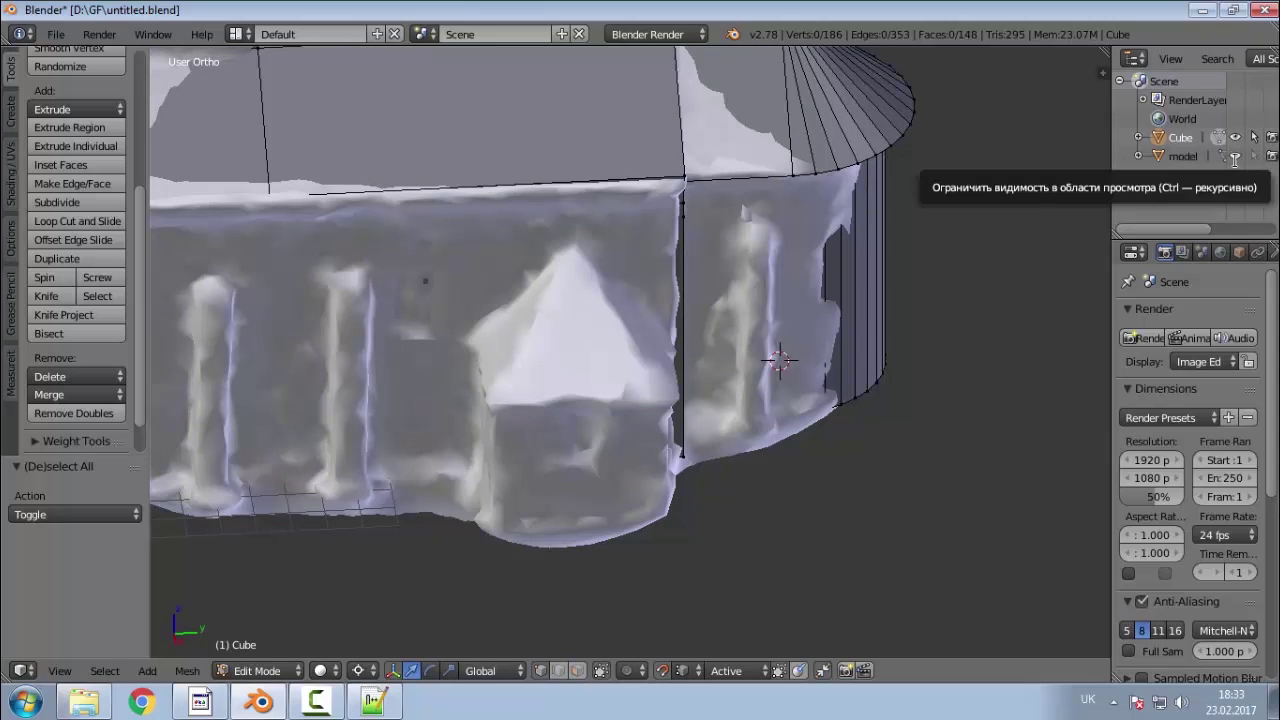
left_click(1235, 156)
left_click(1235, 156)
middle_click_drag(1006, 260, 1019, 199)
scroll(536, 343, "up", 3)
scroll(590, 407, "down", 4)
middle_click_drag(506, 400, 676, 391)
middle_click_drag(479, 386, 534, 380)
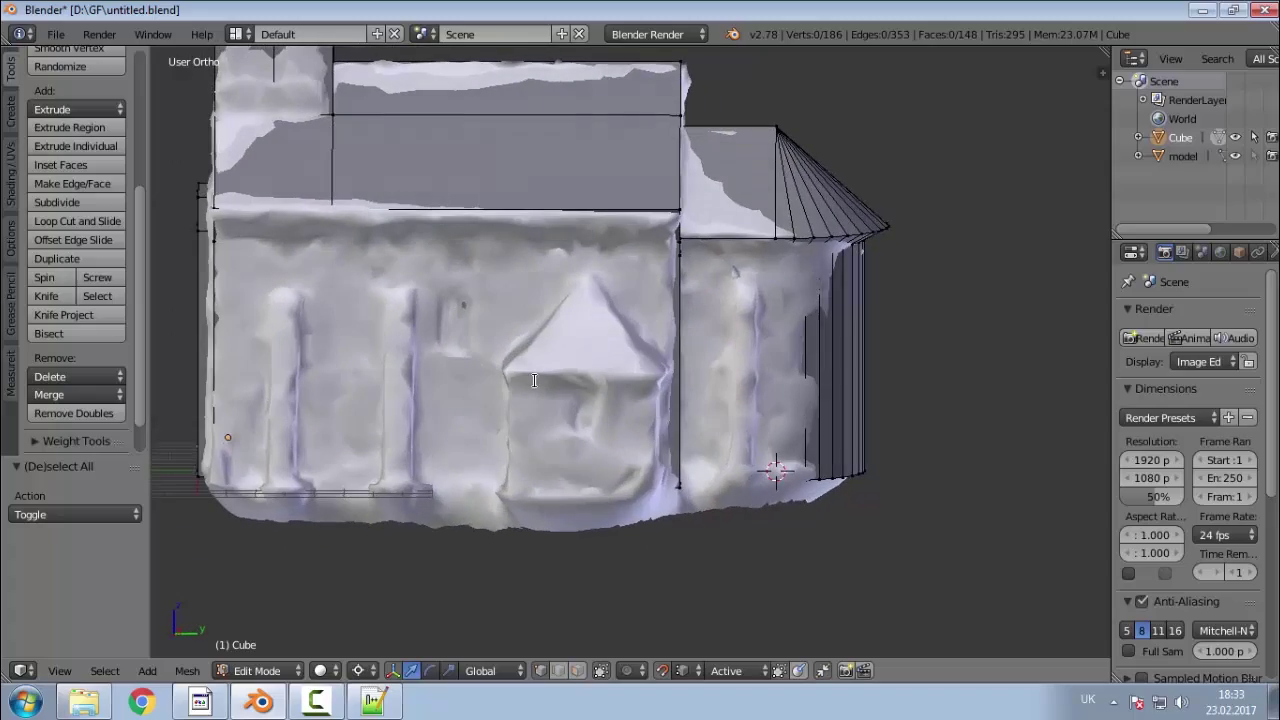
key("z")
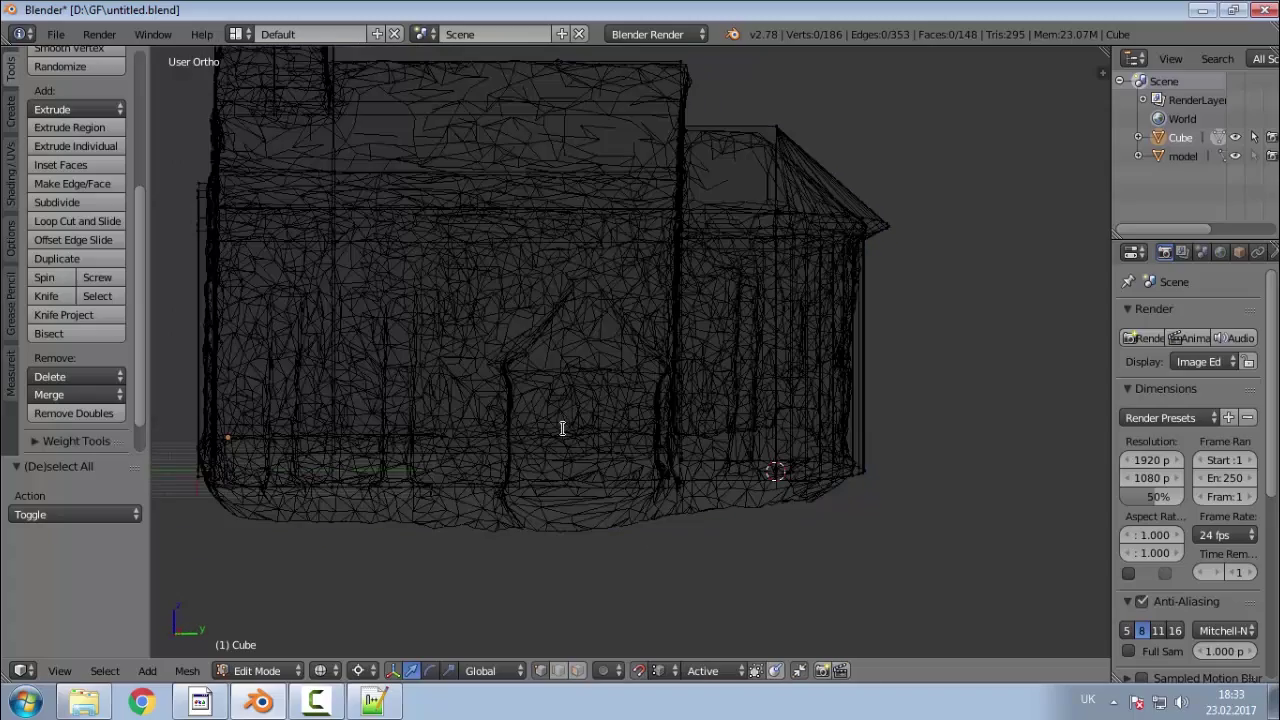
mouse_move(562, 428)
middle_mouse_down()
mouse_move(666, 309)
mouse_move(680, 474)
mouse_move(571, 400)
mouse_move(427, 353)
mouse_move(369, 371)
mouse_move(434, 434)
mouse_move(565, 447)
middle_mouse_up()
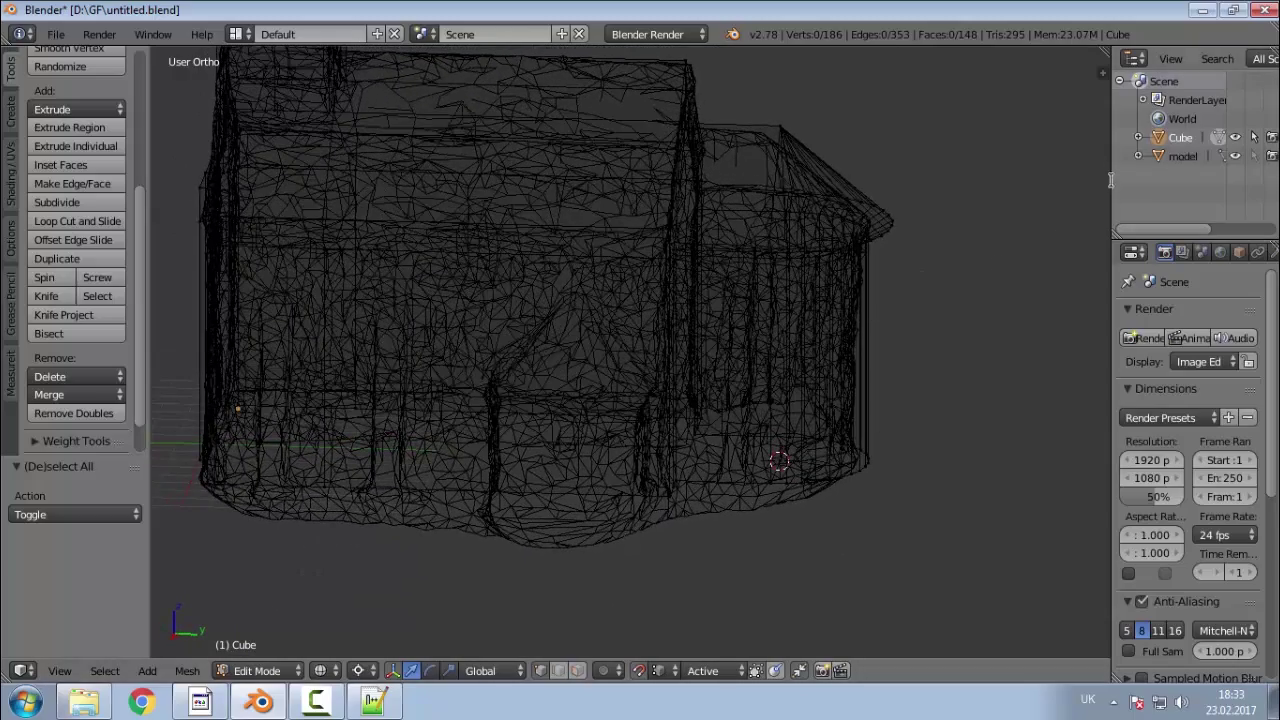
key("z")
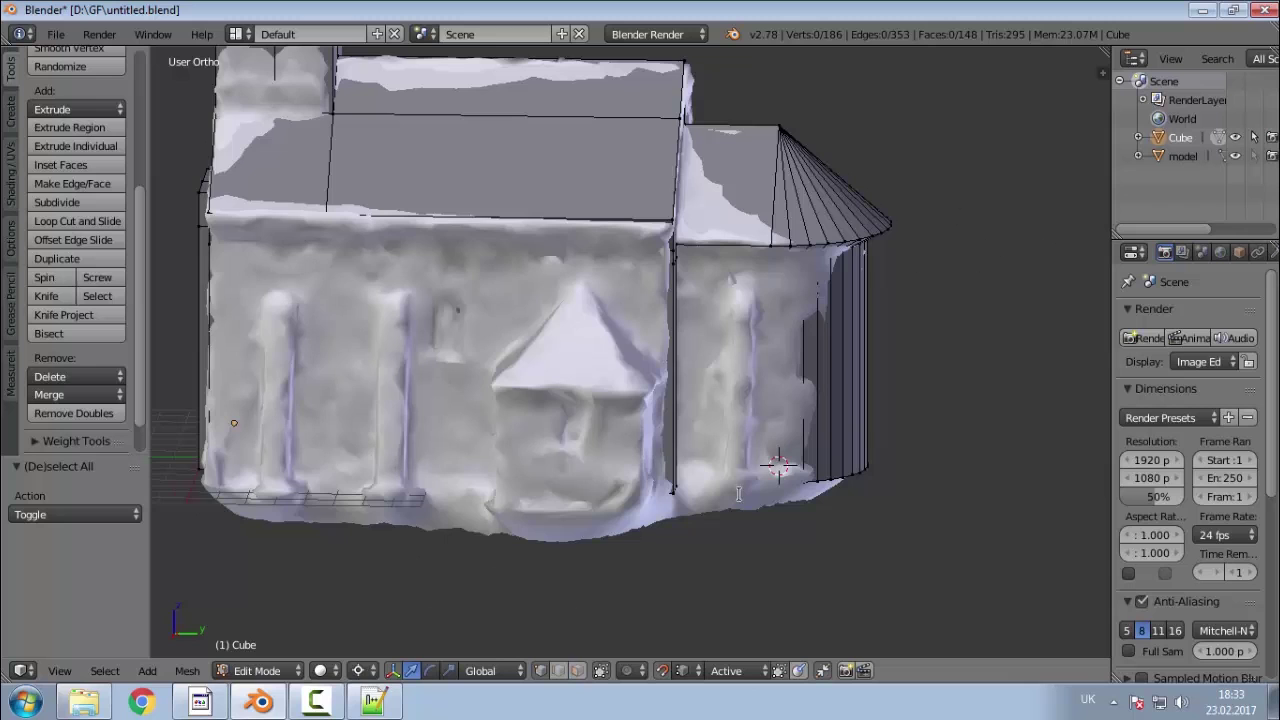
Step: Cut a vertical knife line on the side wall through the reference annex's roof apex, from the eaves to the wall base
key("KP_3")
scroll(490, 352, "down", 1)
middle_click_drag(470, 640, 470, 590, "shift")
scroll(470, 590, "up", 3)
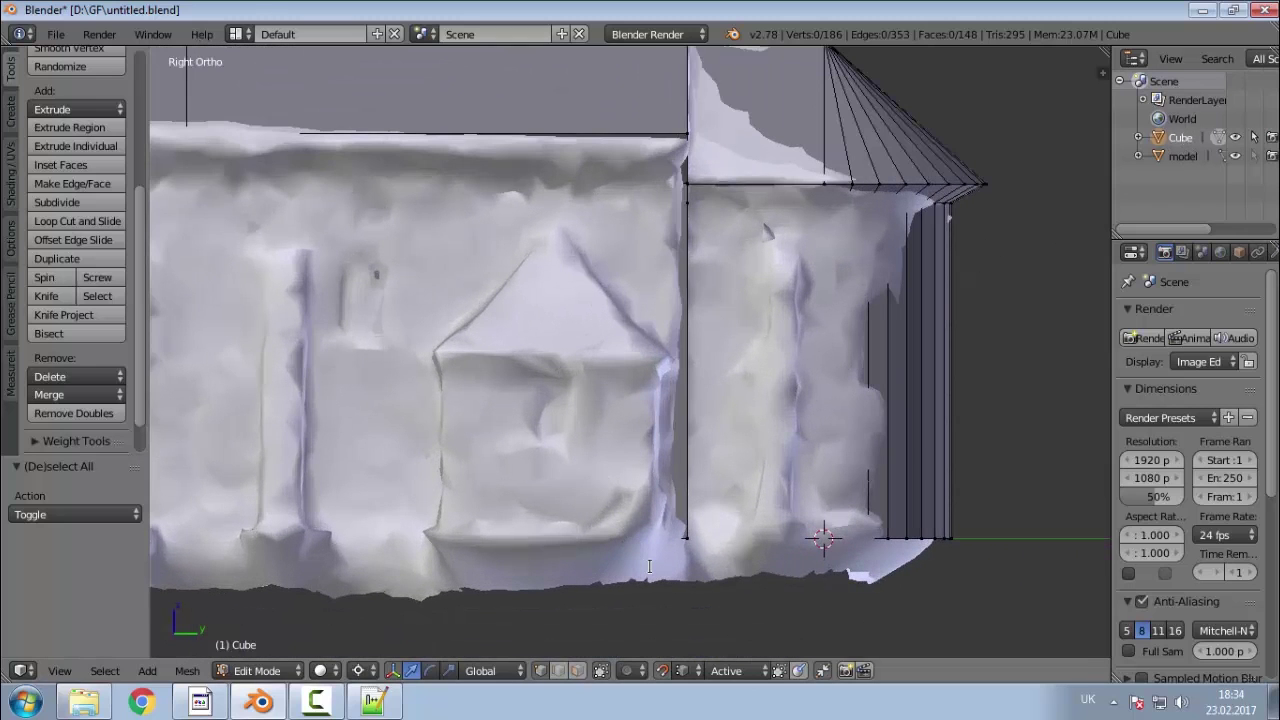
key("k")
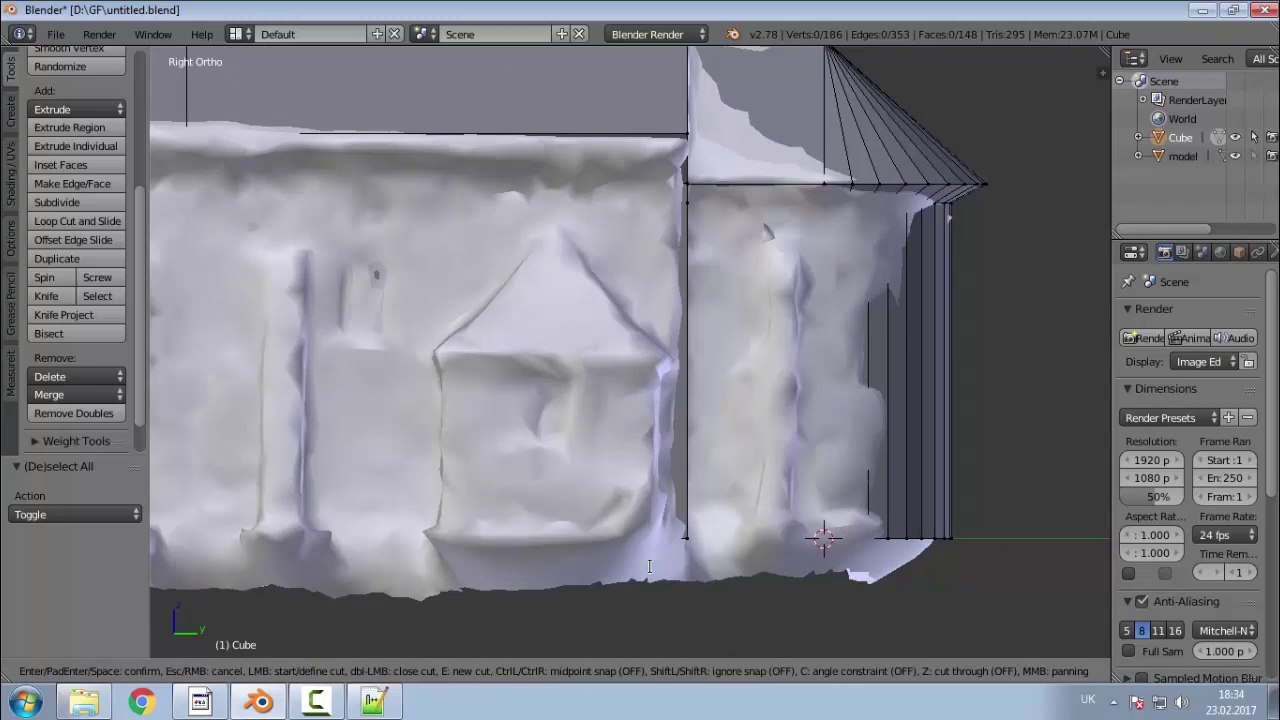
left_click(553, 182)
key("c")
left_click(564, 617)
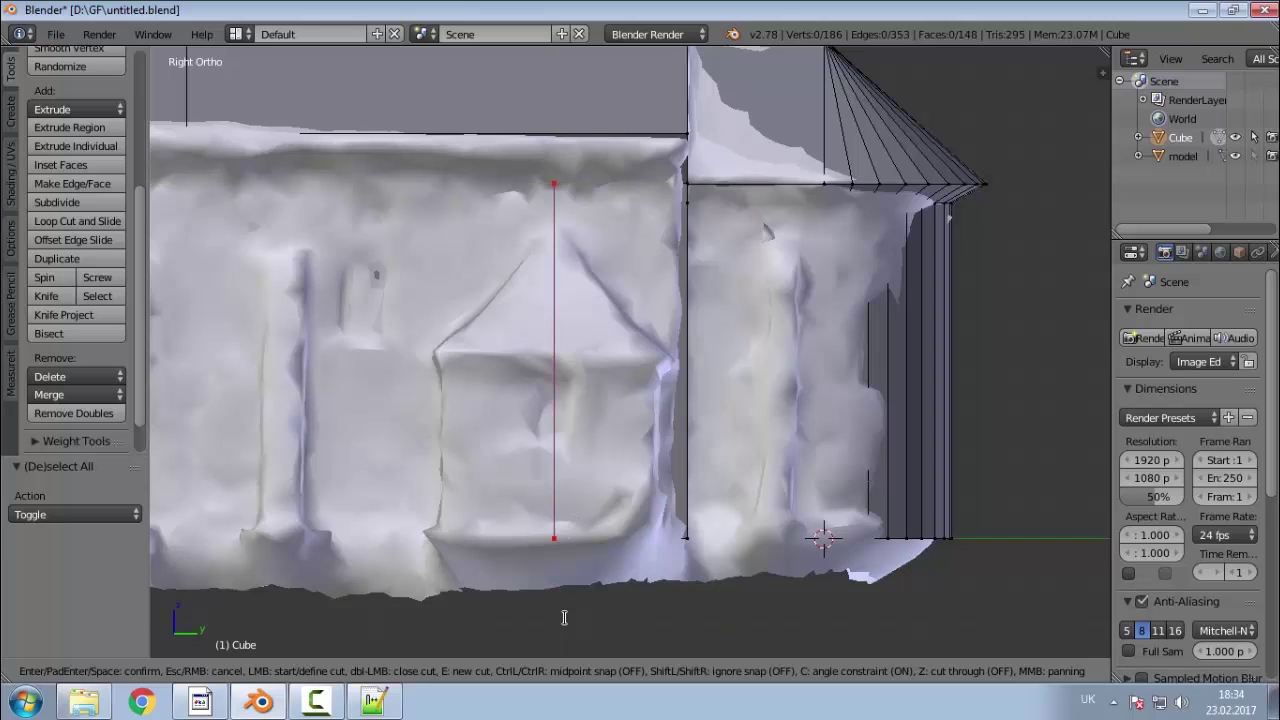
key("Return")
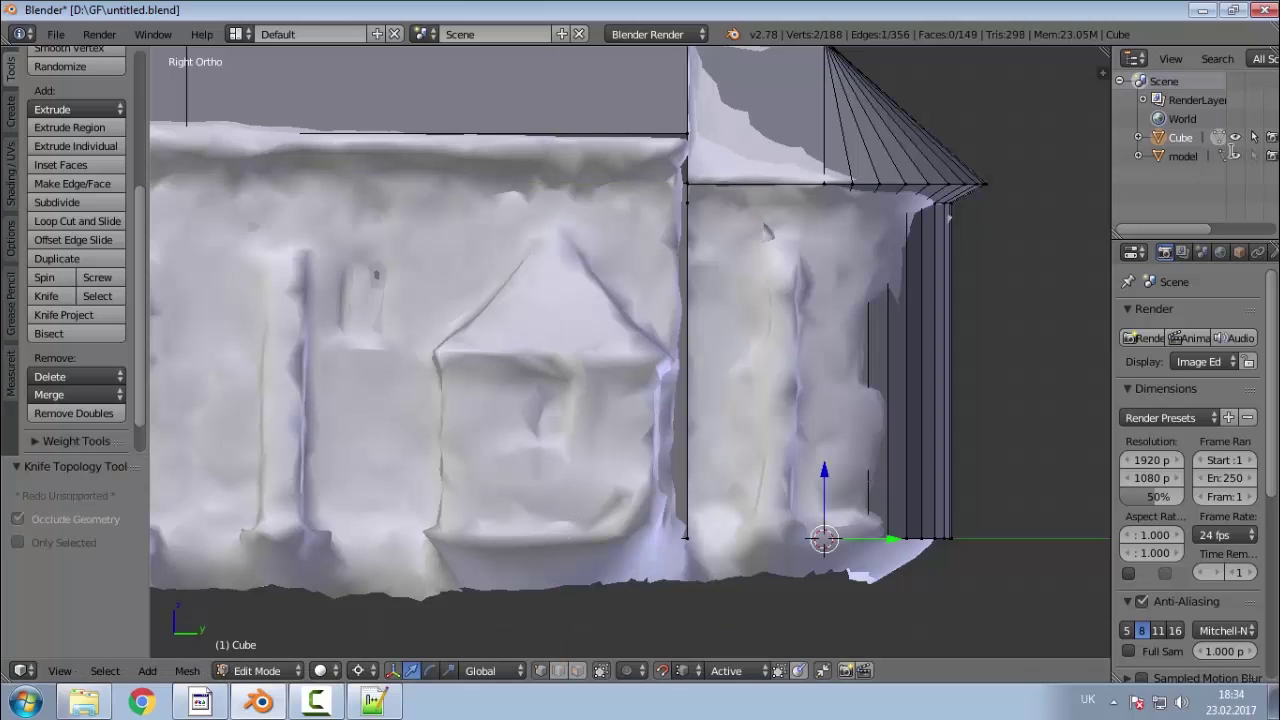
Step: Cut a horizontal knife line at the annex's eave height from the annex centreline to the wall's rear corner
key("k")
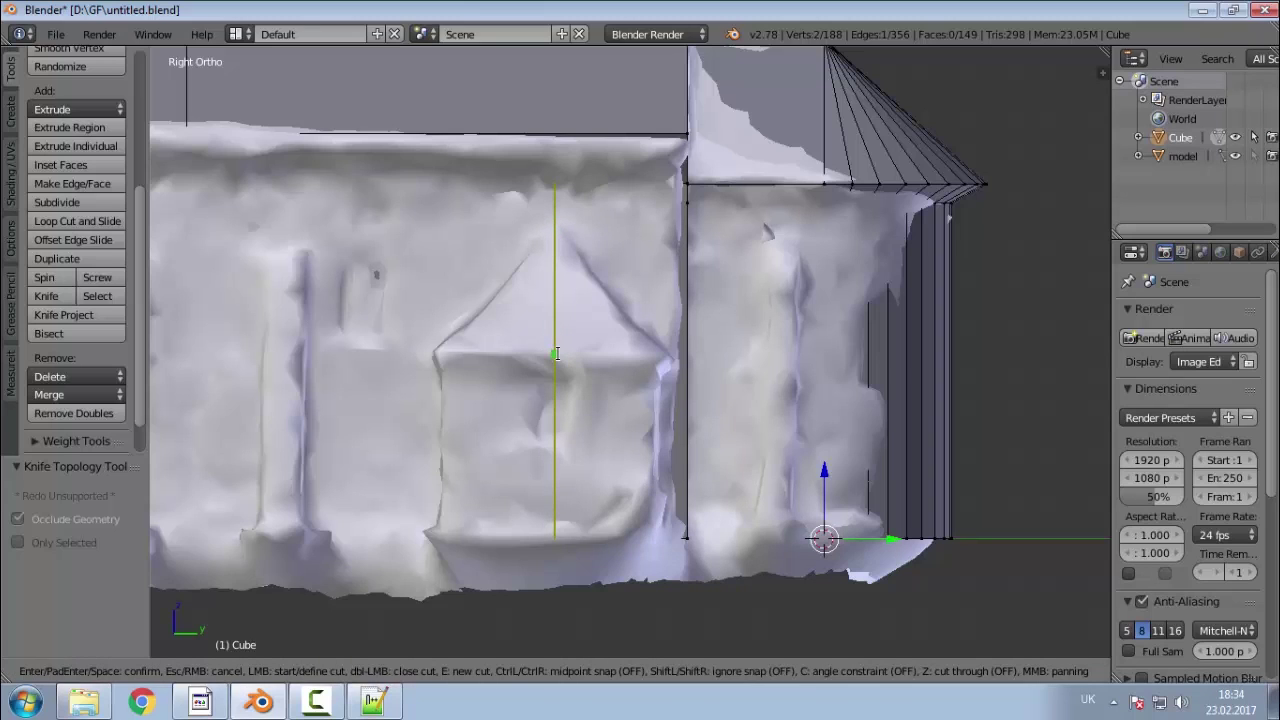
left_click(556, 354)
key("c")
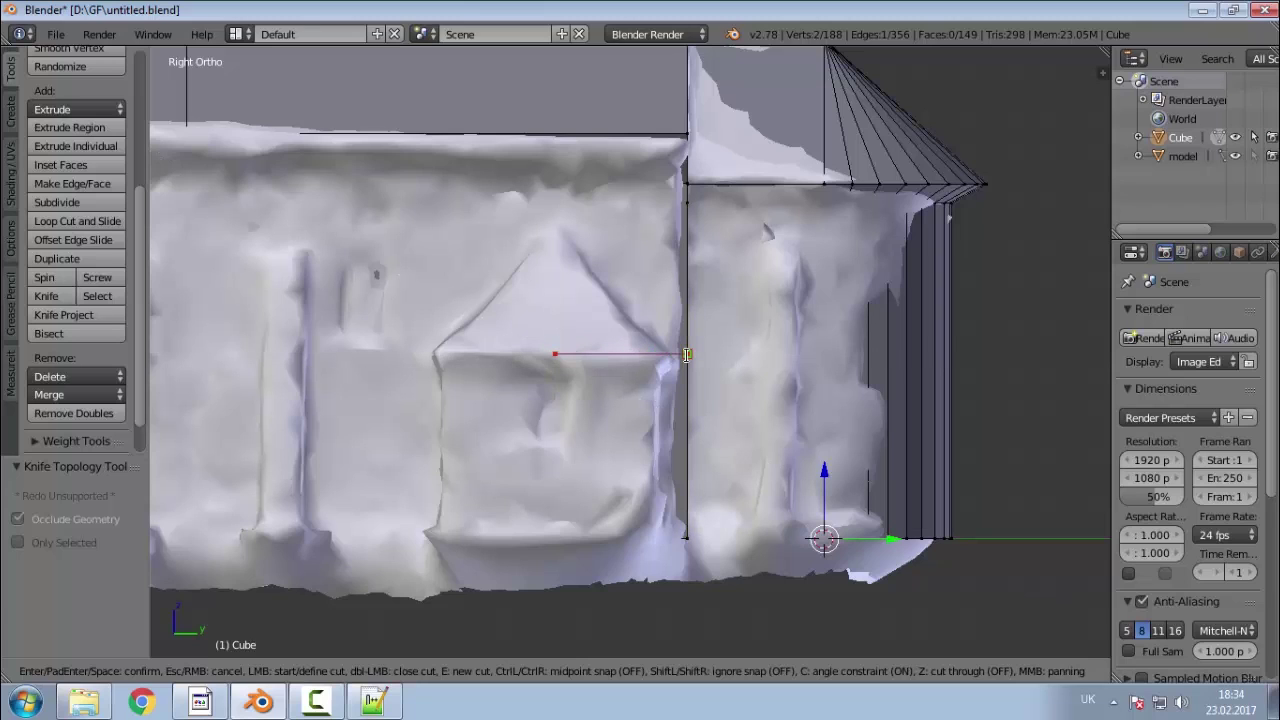
left_click(686, 354)
key("Return")
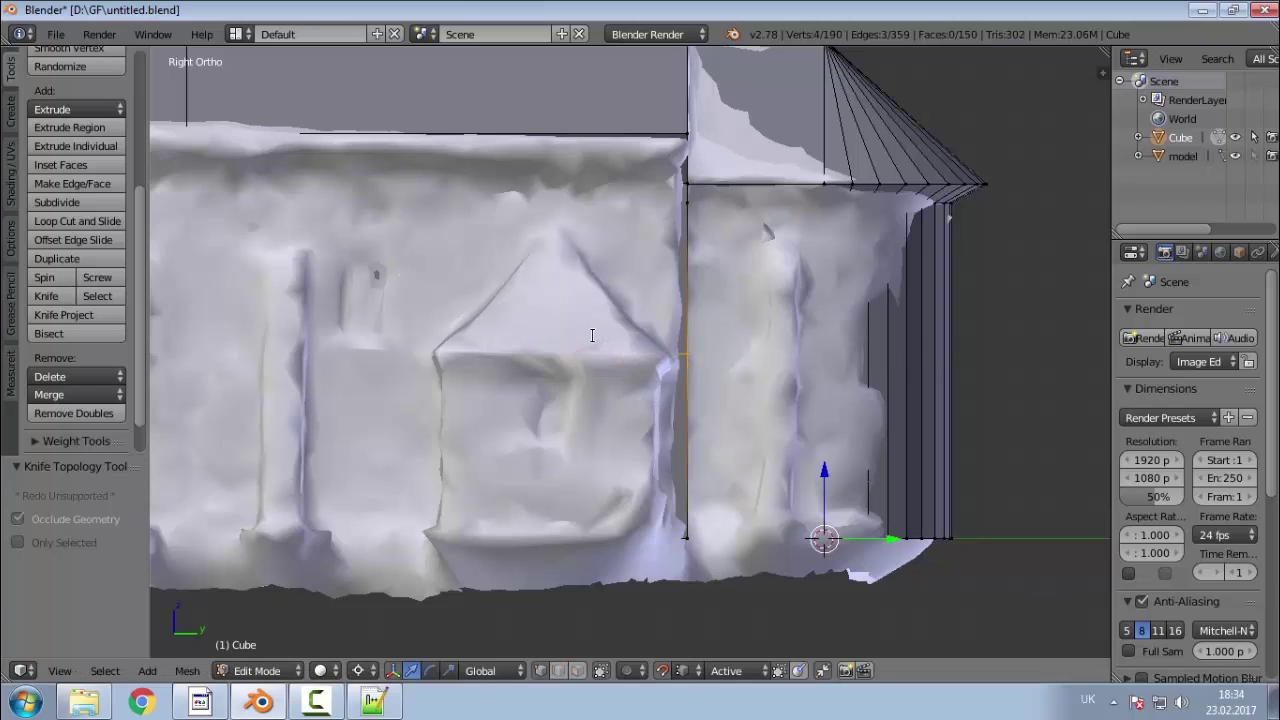
Step: Knife-cut the annex's sloped roof edge from apex to eave and its outer wall edge down to the base, and hide the reference
key("k")
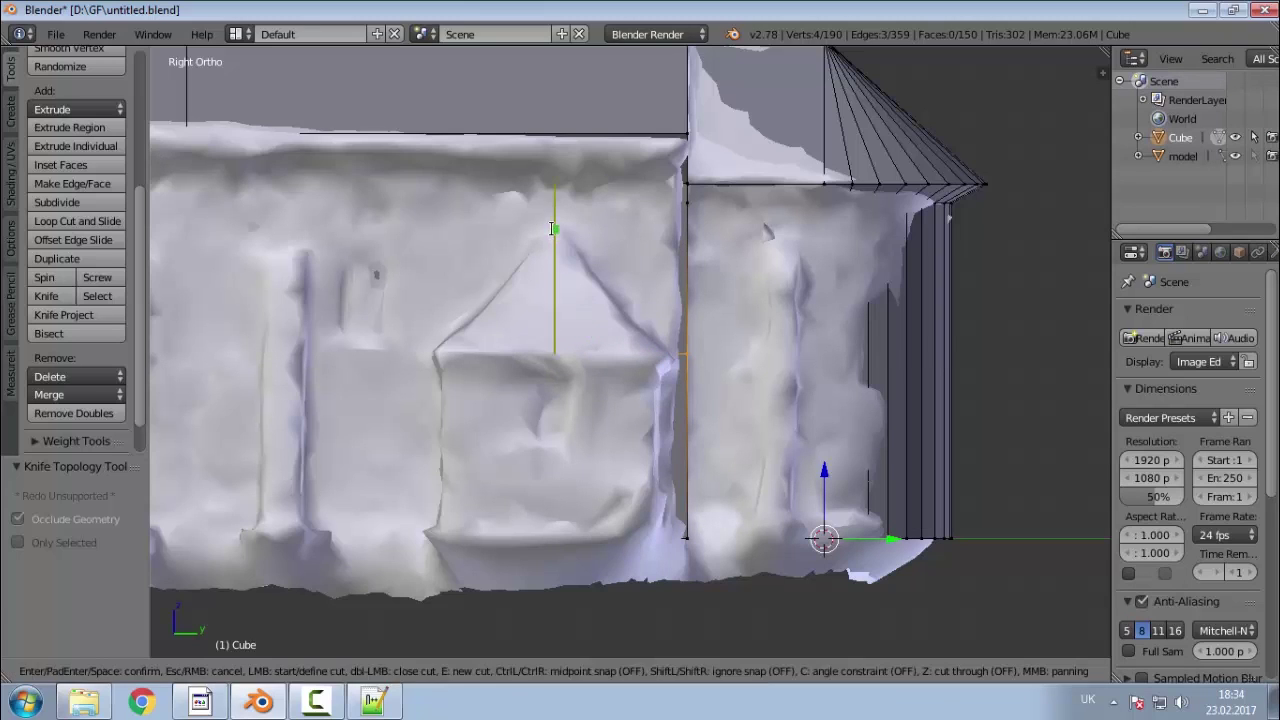
left_click(555, 227)
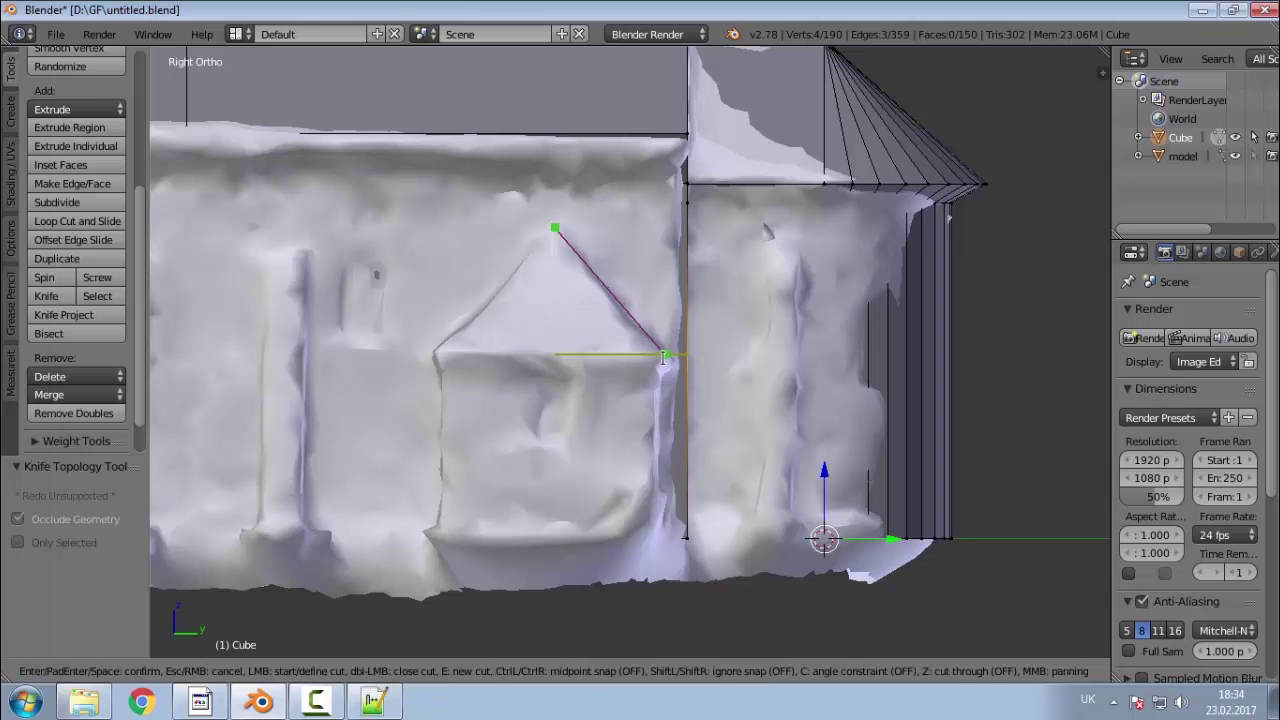
left_click(664, 355)
key("c")
left_click(659, 612)
key("Return")
left_click(1237, 155)
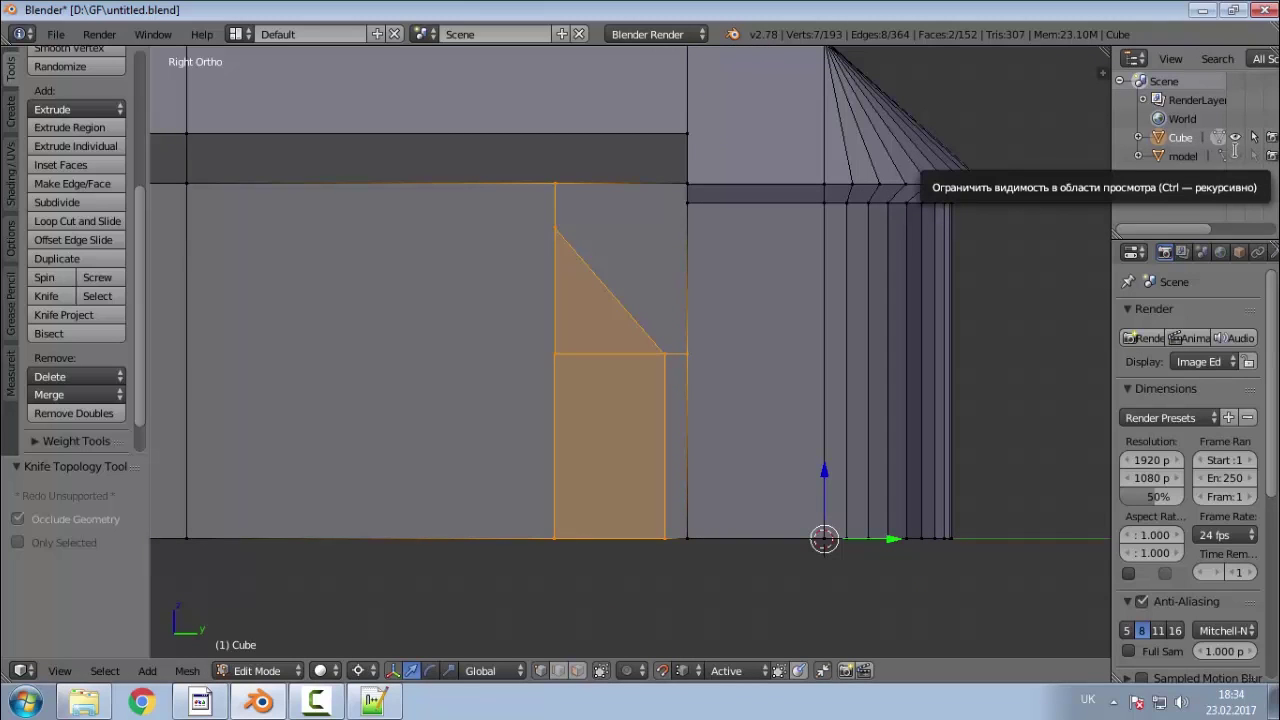
Step: Select the rectangular face below the annex's eave line and extrude it about 3.805 along X to the reference annex's depth
middle_click_drag(697, 420, 652, 450)
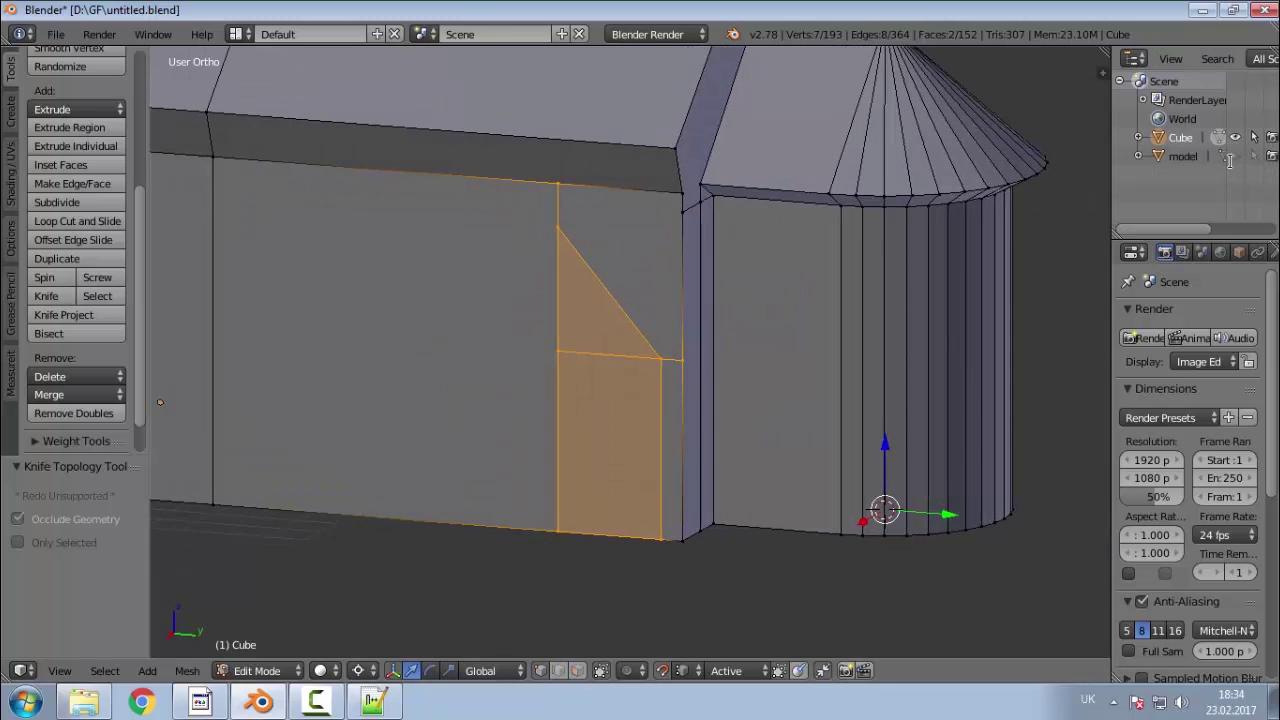
left_click(1235, 155)
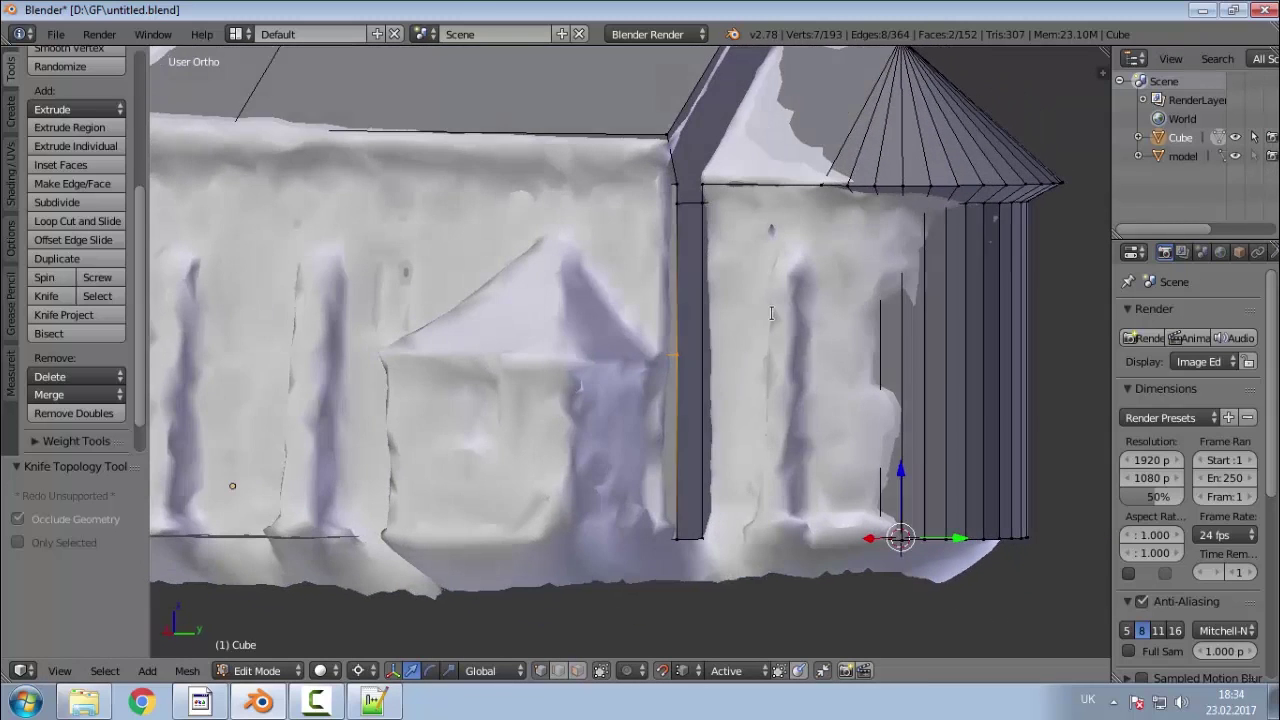
left_click(1235, 155)
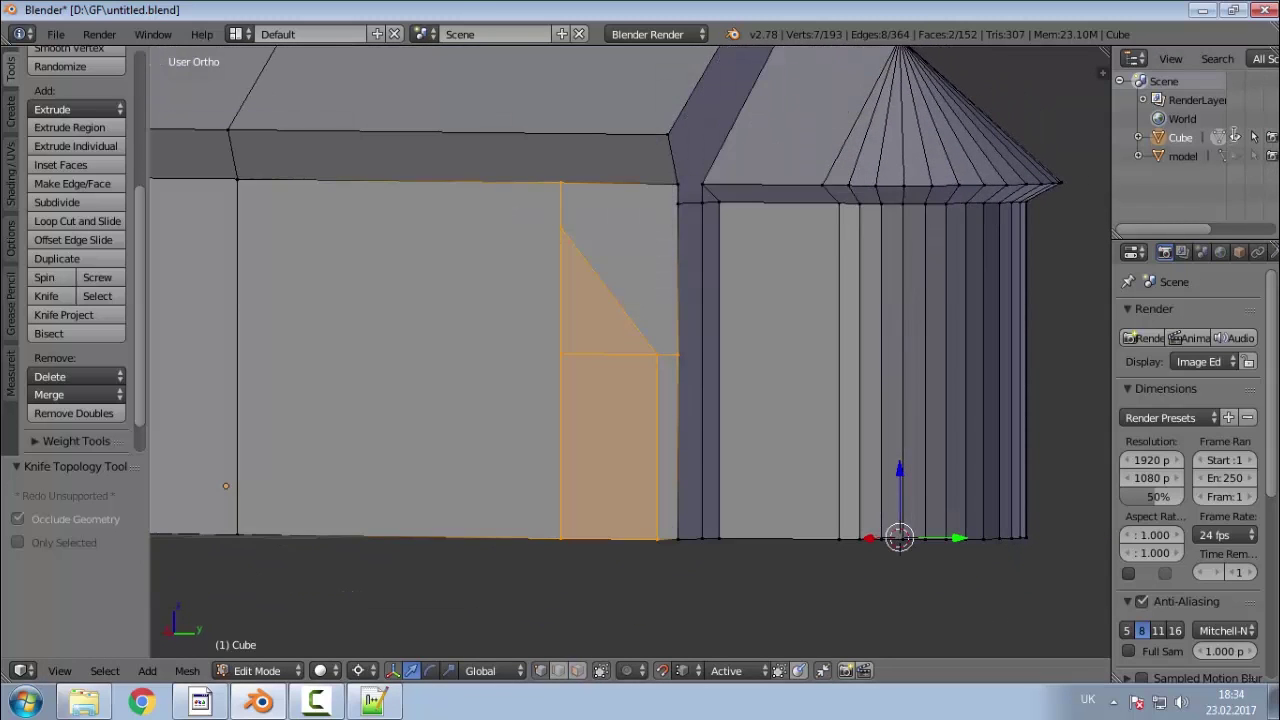
left_click(577, 670)
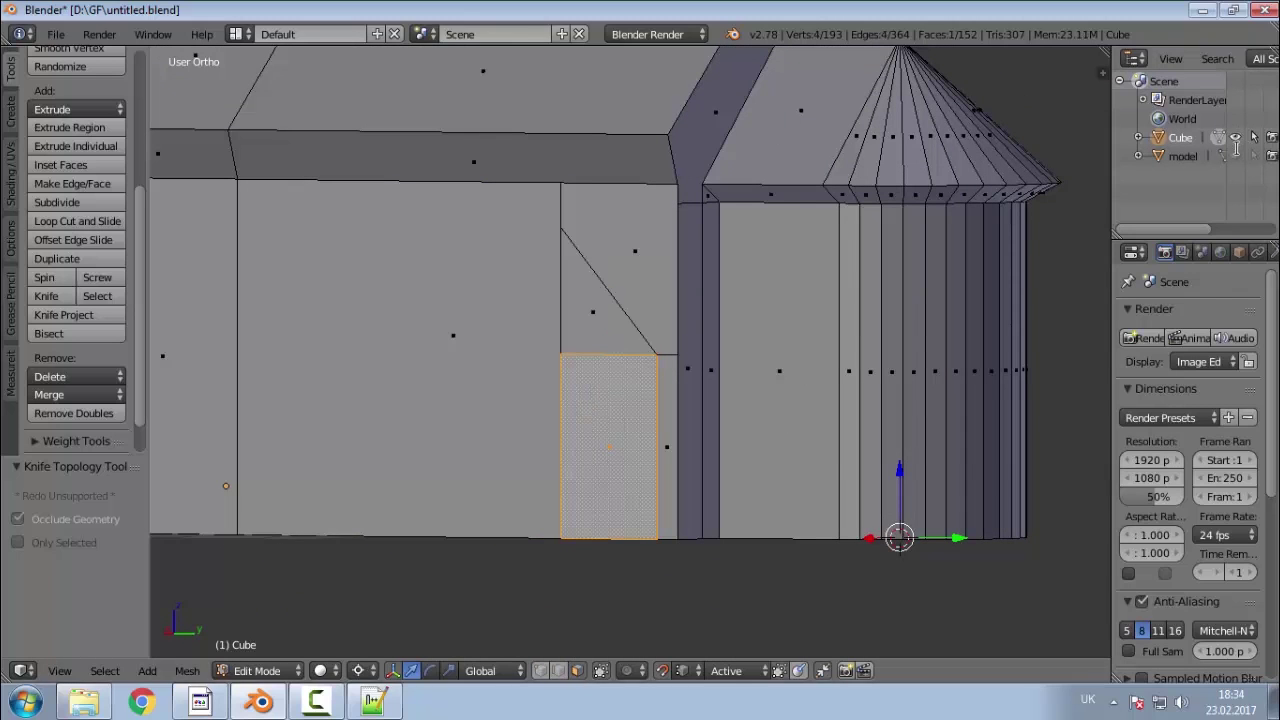
left_click(1235, 156)
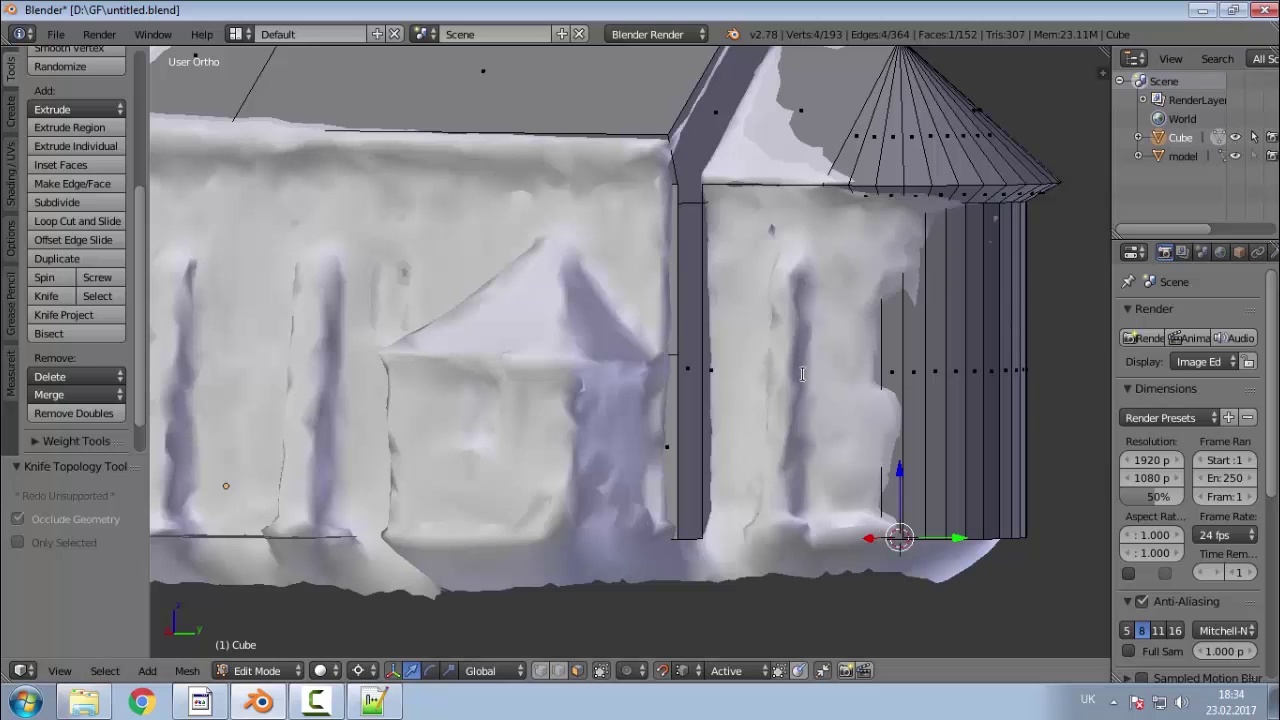
key("KP_1")
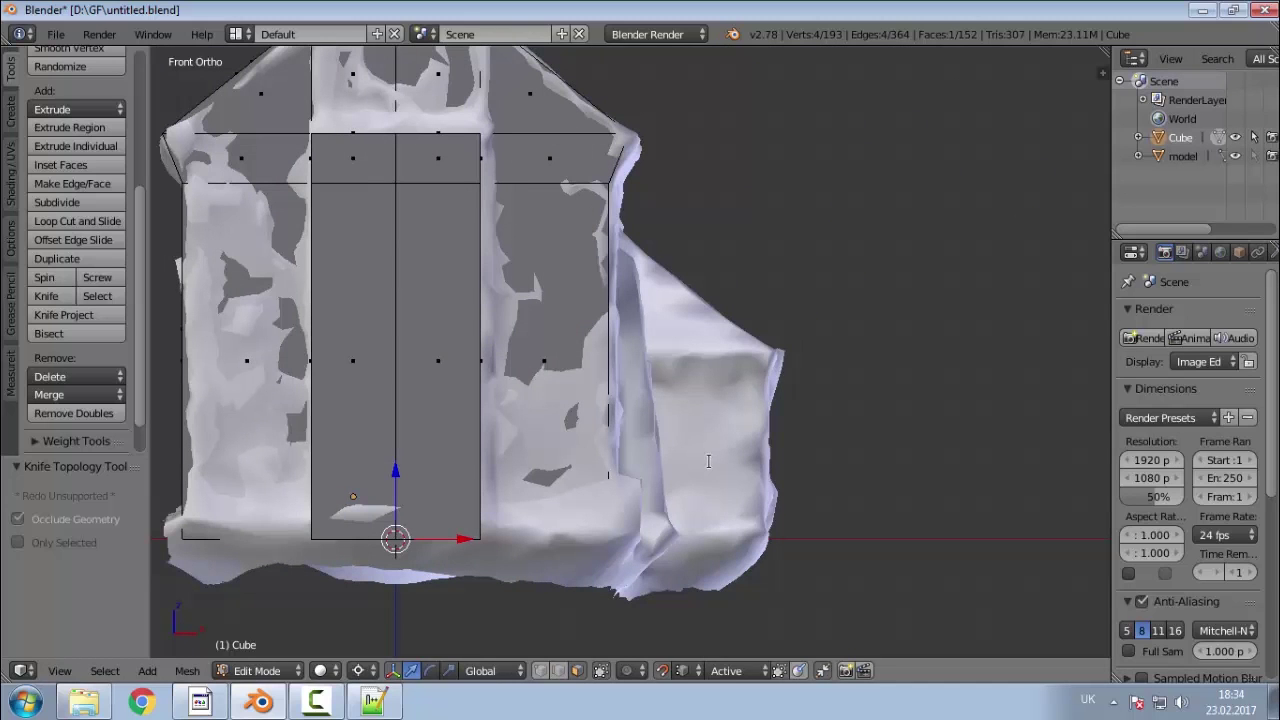
key("e")
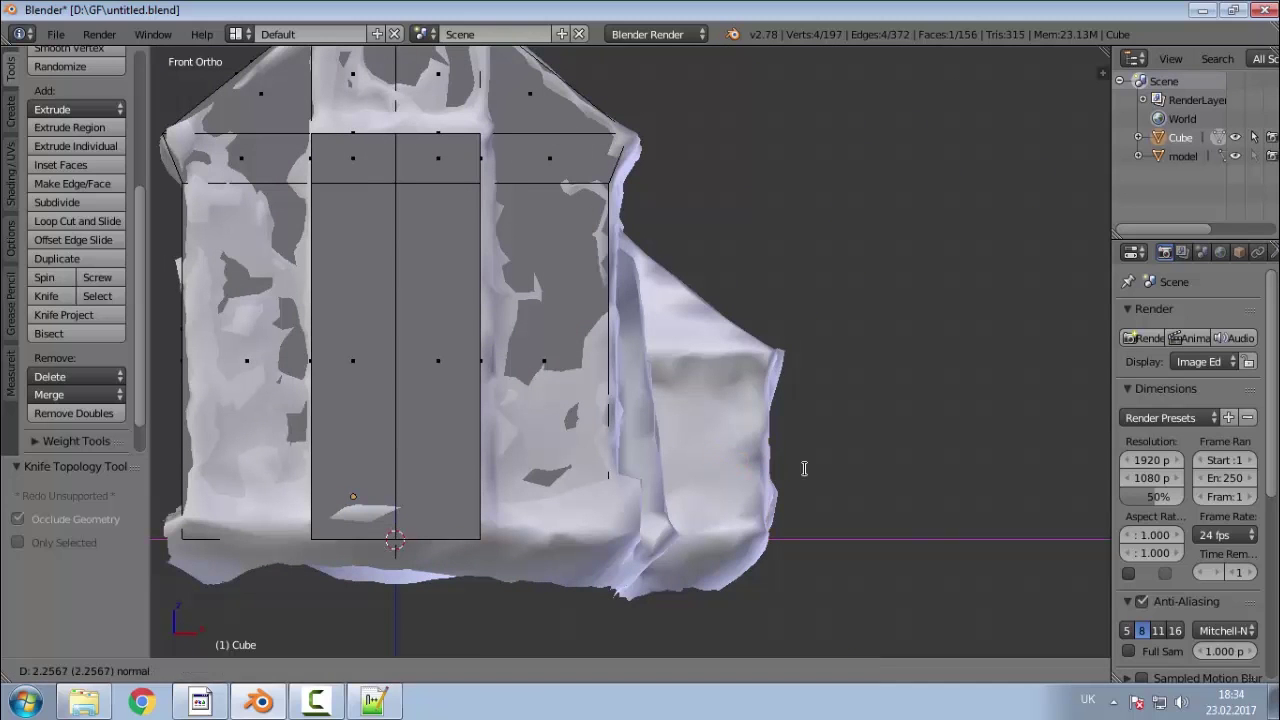
key("x")
left_click(872, 472)
middle_click_drag(872, 472, 1020, 300)
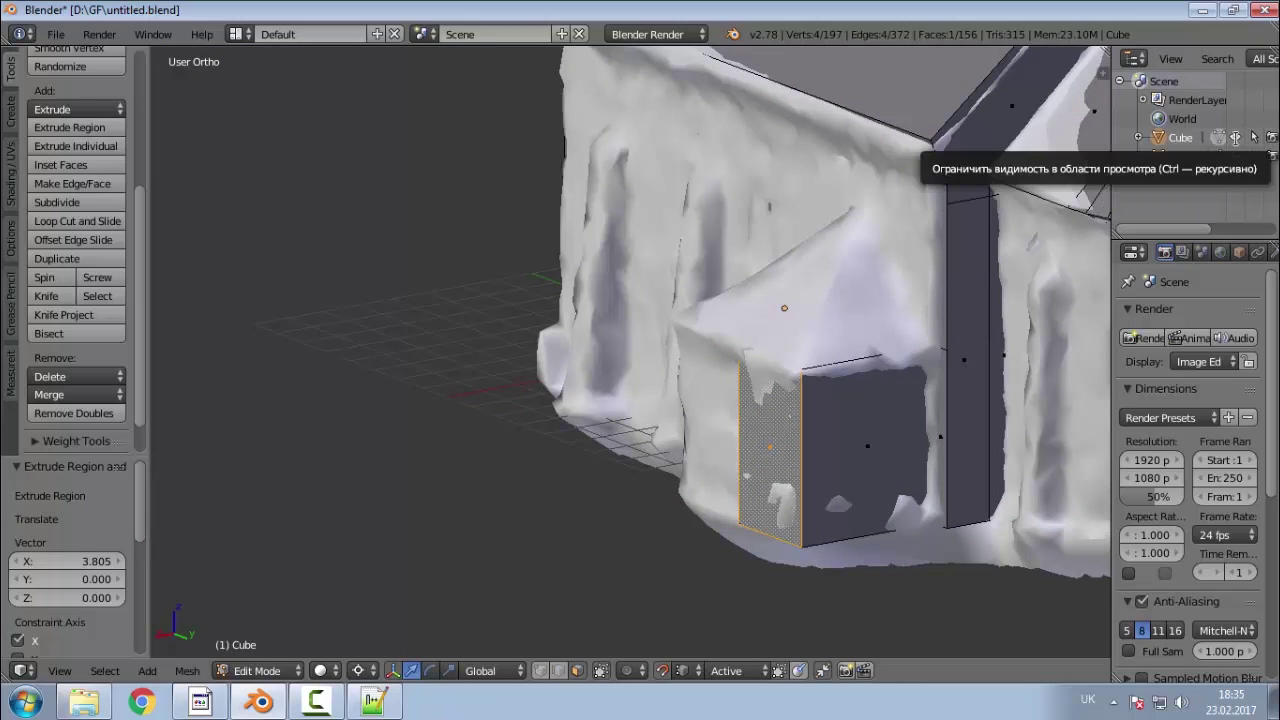
Step: Hide the reference and delete the four faces connecting the extruded annex block's outer face to the church wall
left_click(1236, 155)
middle_click_drag(840, 362, 769, 389)
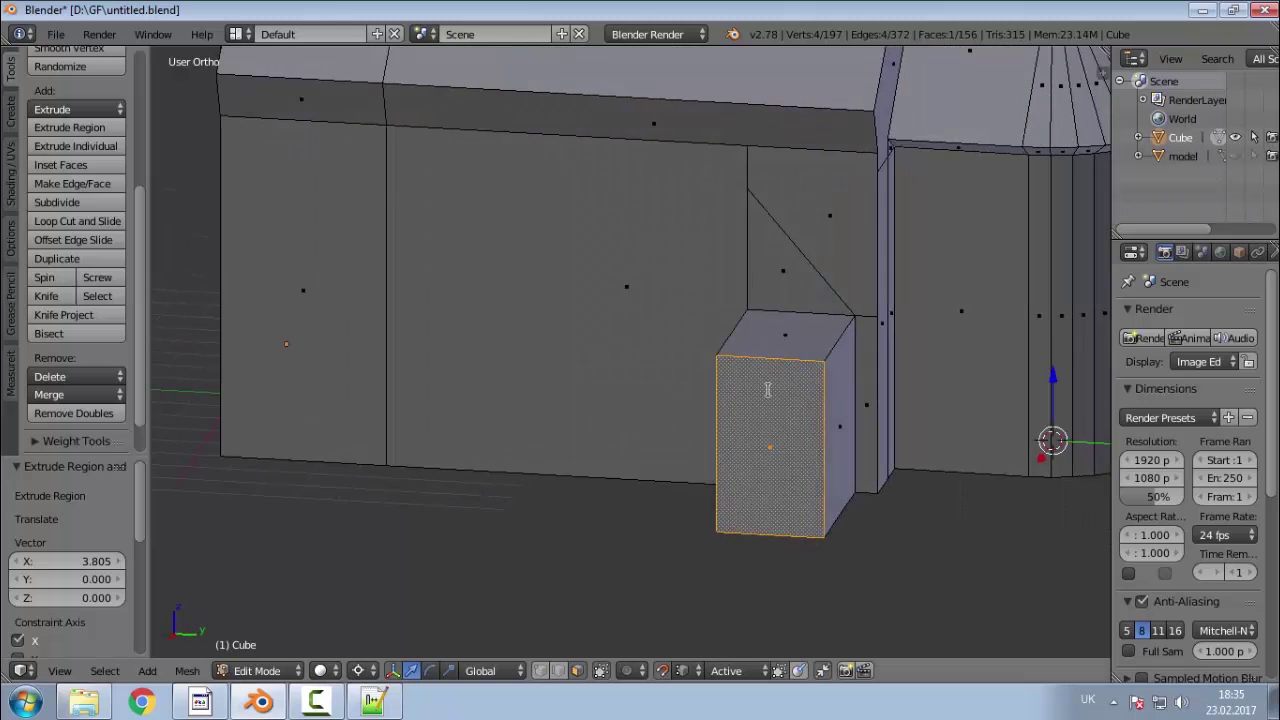
scroll(769, 389, "down", 1)
scroll(745, 210, "up", 2)
middle_click_drag(771, 543, 857, 563)
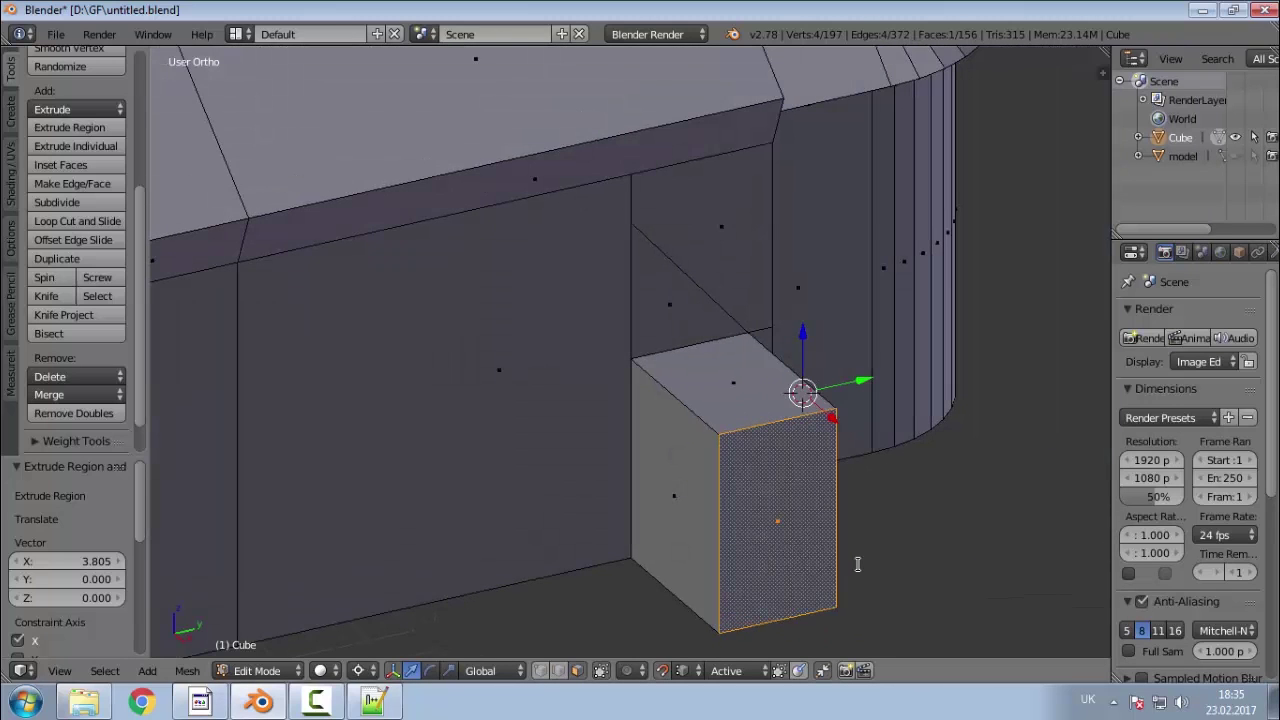
right_click(693, 554)
left_click(724, 391, "ctrl")
middle_click_drag(734, 463, 726, 553)
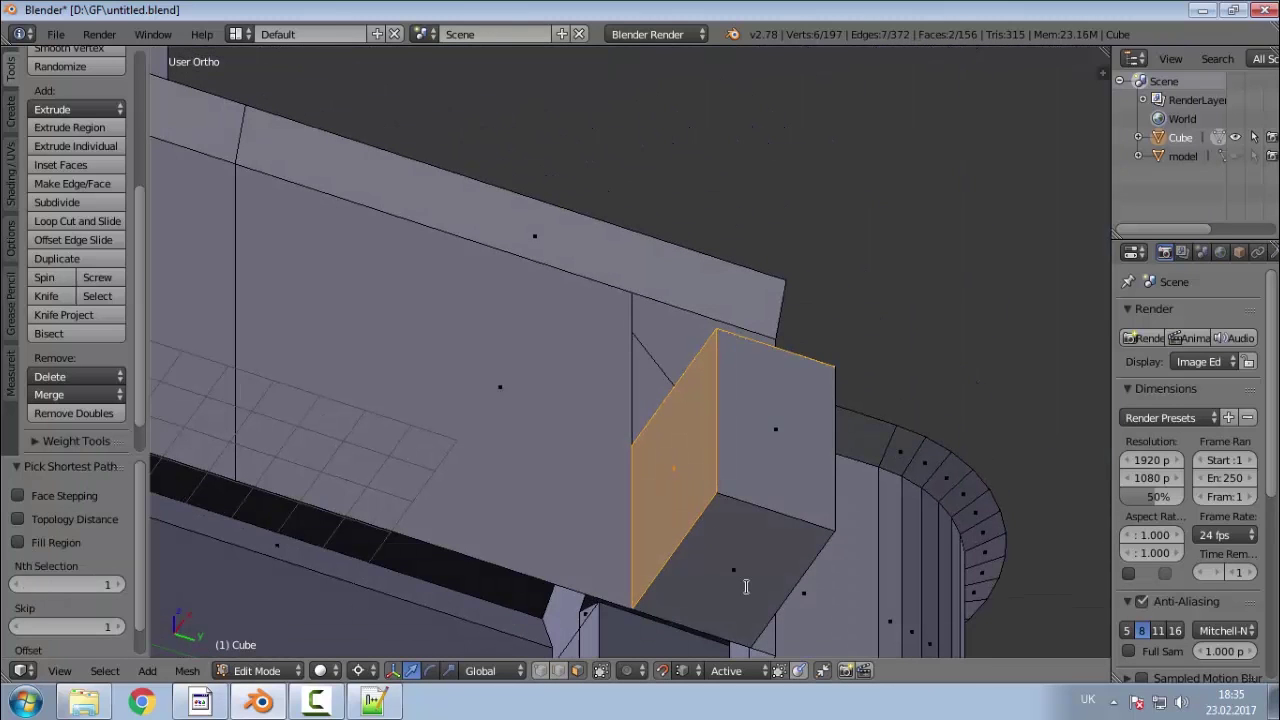
left_click(746, 587, "ctrl")
middle_click_drag(741, 425, 744, 340)
key("x")
left_click(724, 480)
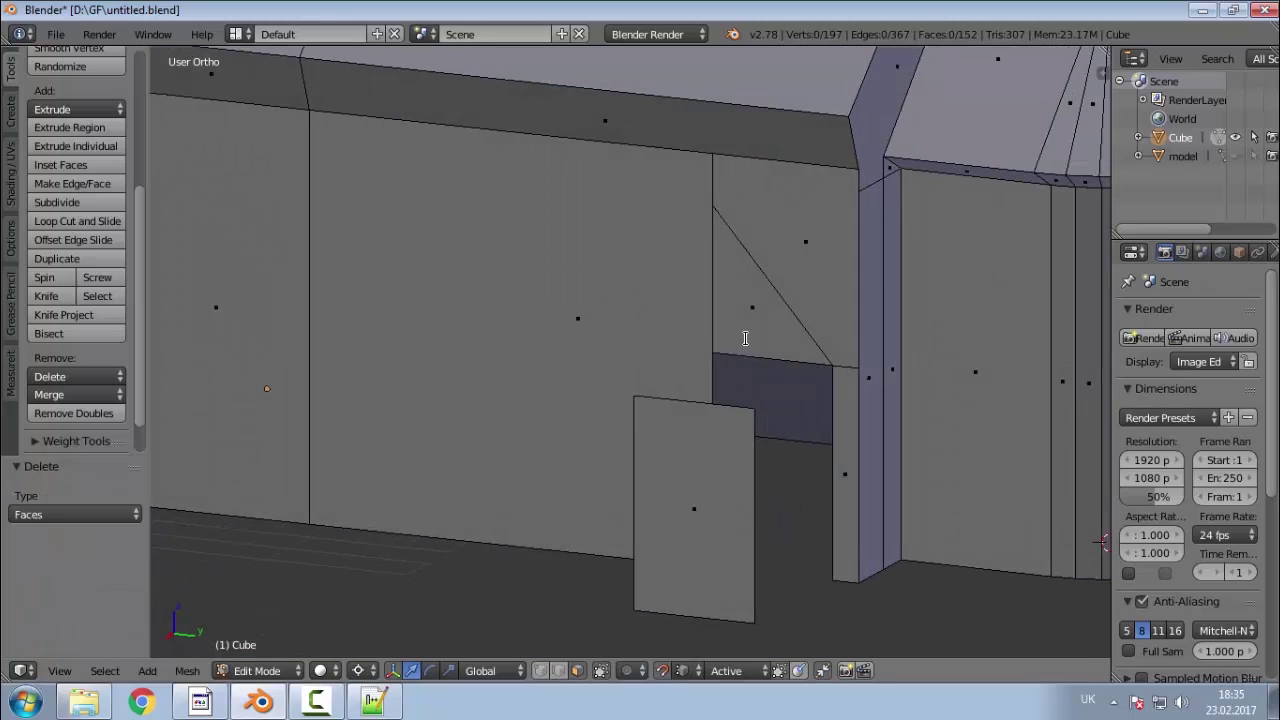
Step: Extrude the triangular gable face above the opening about 3.805 along X to line up with the outer annex wall
right_click(744, 340)
middle_click_drag(776, 416, 697, 408)
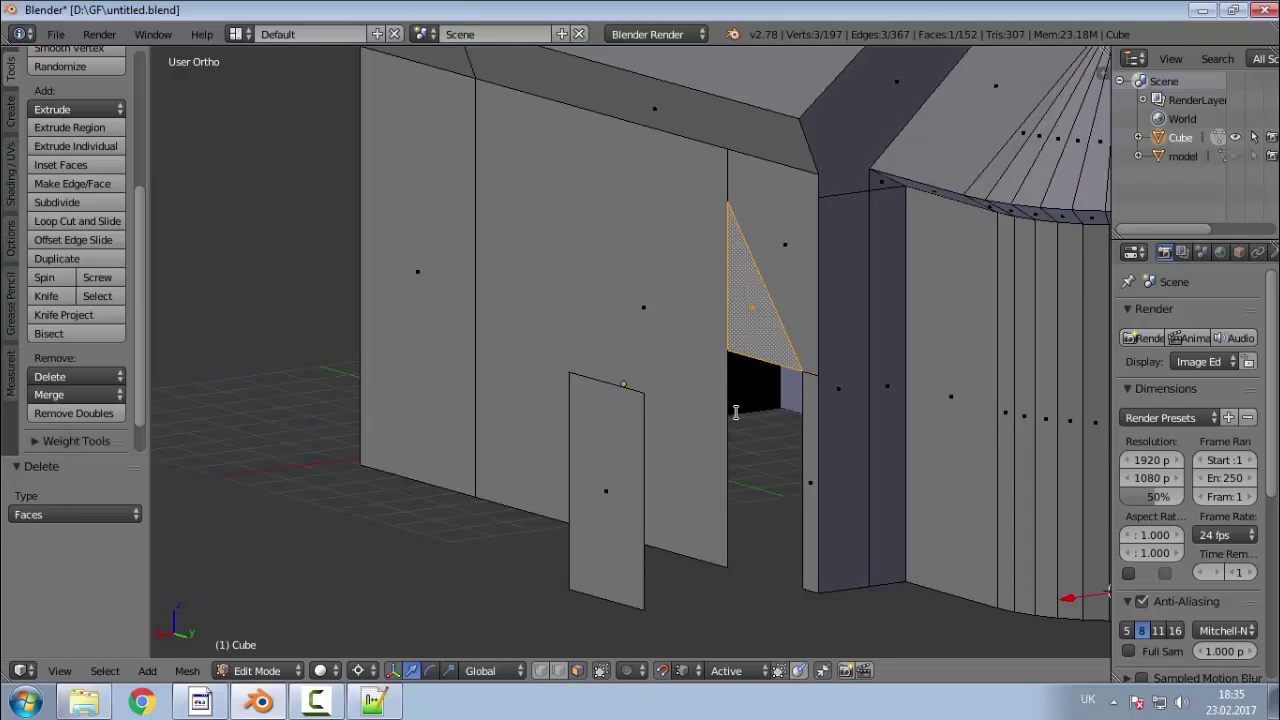
key("e")
key("x")
left_click(674, 429)
middle_click_drag(674, 429, 900, 463)
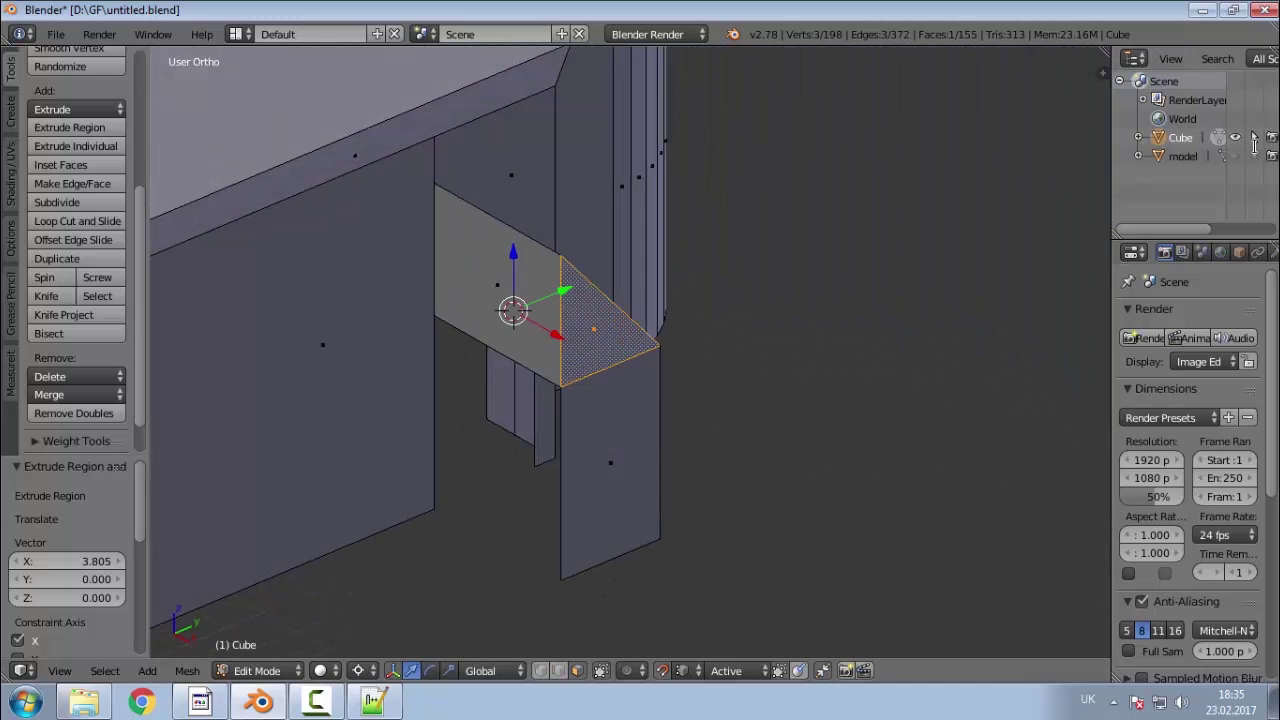
left_click(1234, 155)
left_click(1234, 155)
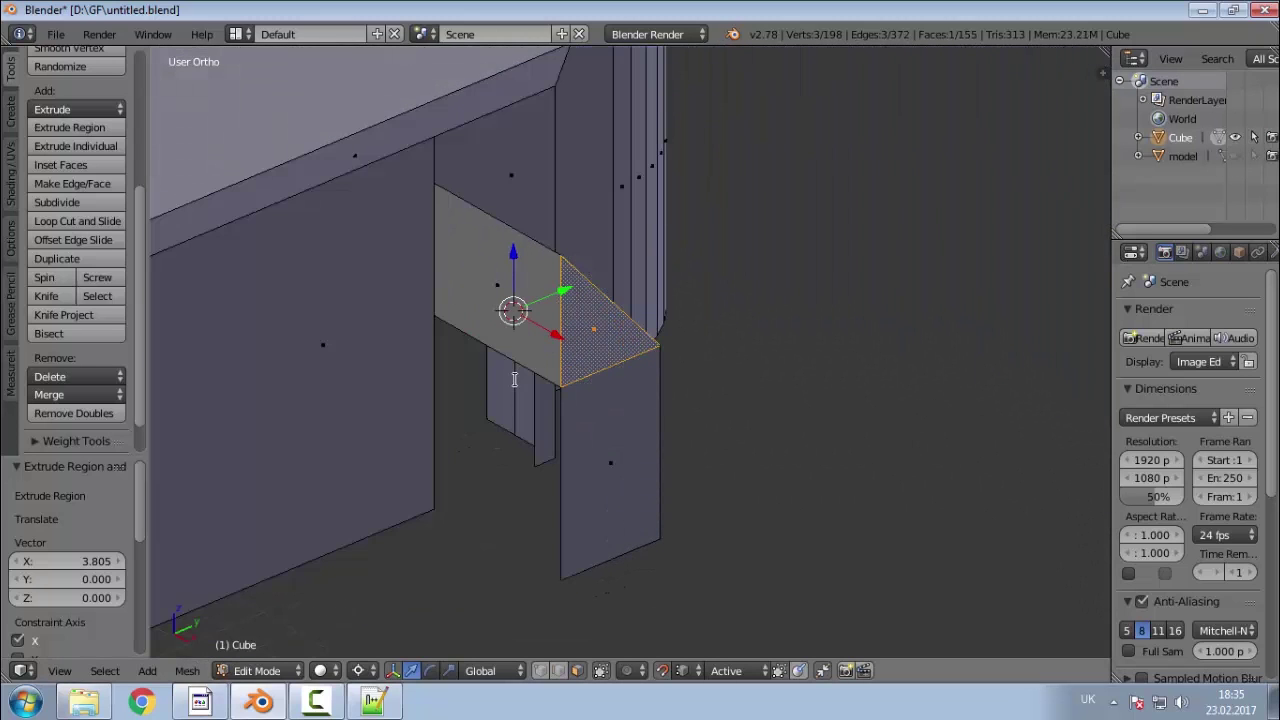
Step: Move the extruded gable's outer apex vertex -3.805 in X onto the church wall's apex vertex, forming a sloped roof
middle_click_drag(514, 380, 451, 377)
right_click(543, 258)
left_click(540, 670)
right_click(556, 256)
key("g")
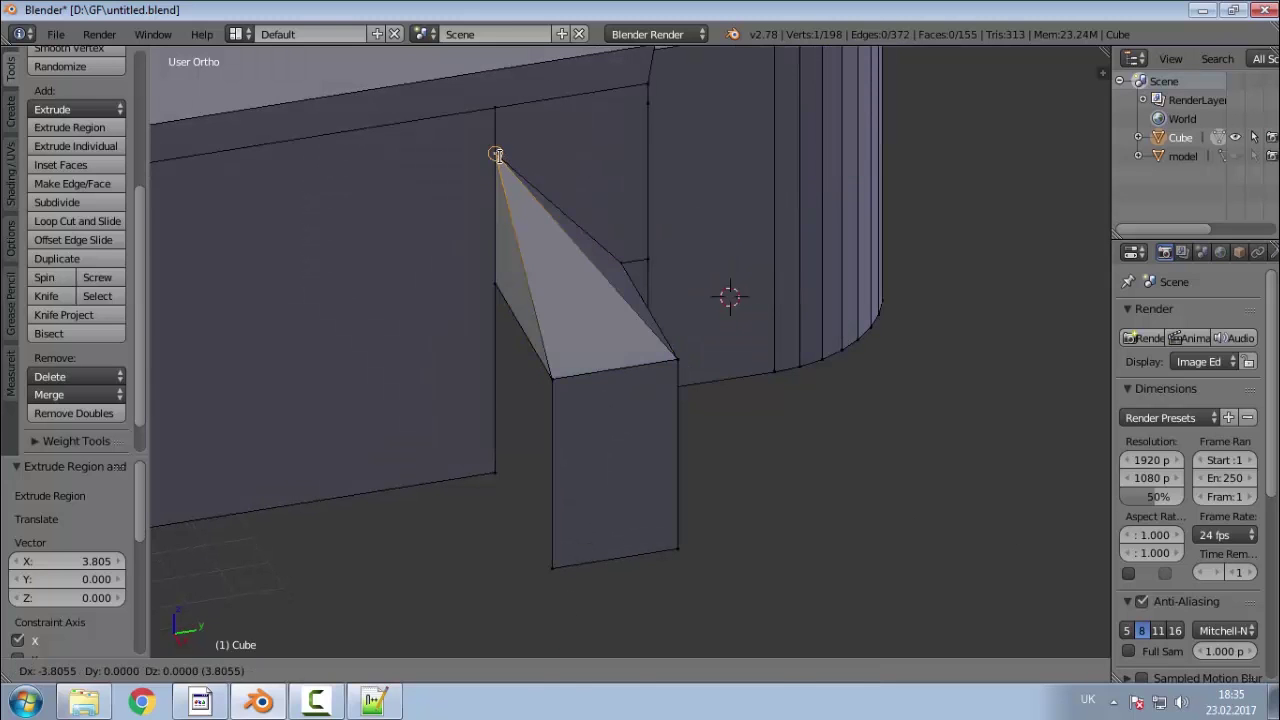
left_click(498, 157)
Step: Fill the annex's open side wall with a face between its outer edge and the church wall
middle_click_drag(525, 293, 432, 273)
middle_click_drag(337, 272, 323, 397)
right_click(363, 508)
right_click(523, 546, "shift")
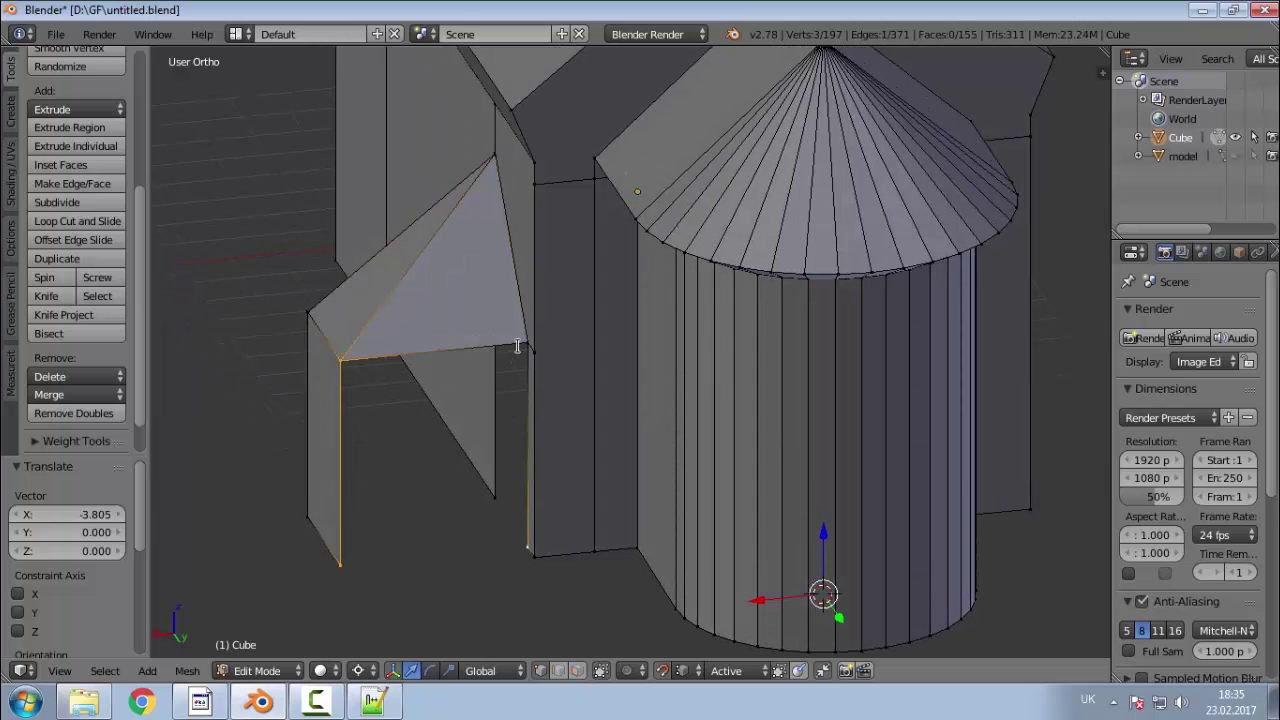
key("f")
Step: Delete the two surplus inner faces beneath the annex's sloped roof
middle_click_drag(478, 484, 389, 350)
left_click(576, 669)
right_click(360, 344)
key("x")
left_click(360, 345)
middle_click_drag(486, 517, 426, 506)
right_click(442, 394)
key("x")
left_click(442, 394)
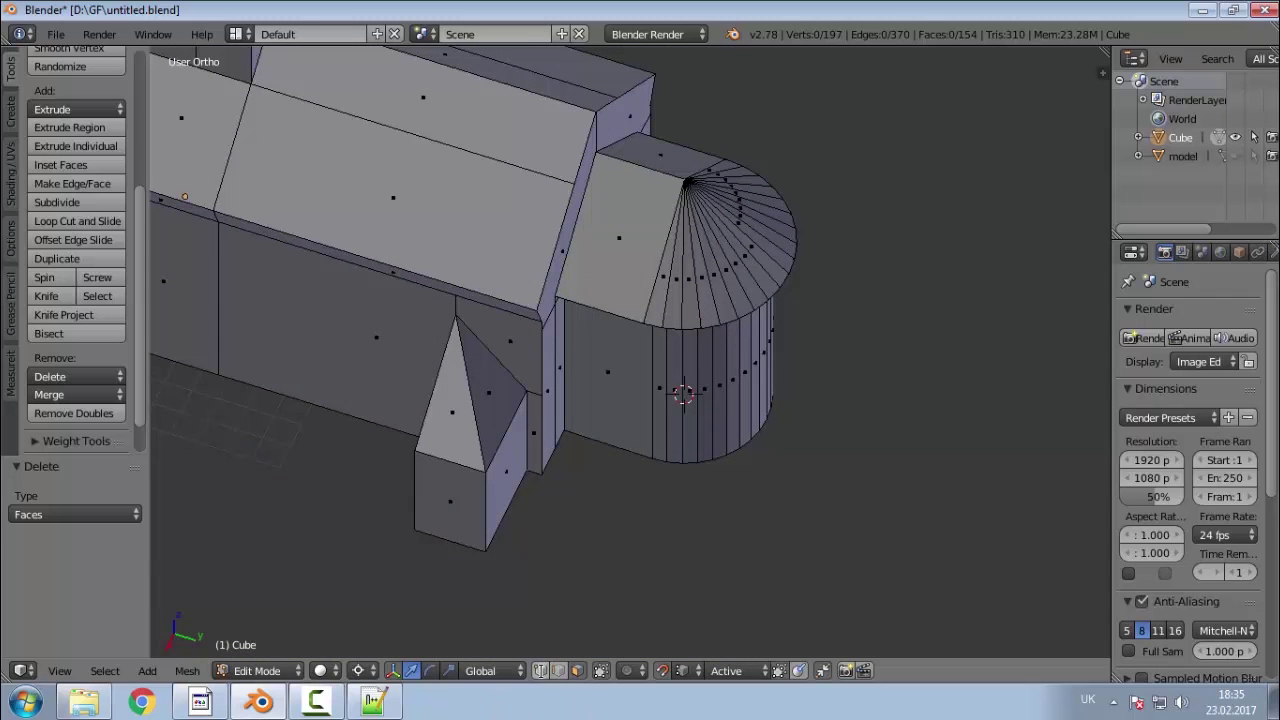
Step: Select the half annex's four wall and roof faces and duplicate them with an offset of about 7.678 in X and -0.127 in Y
left_click(496, 432)
left_click(502, 480, "shift")
left_click(454, 442, "shift")
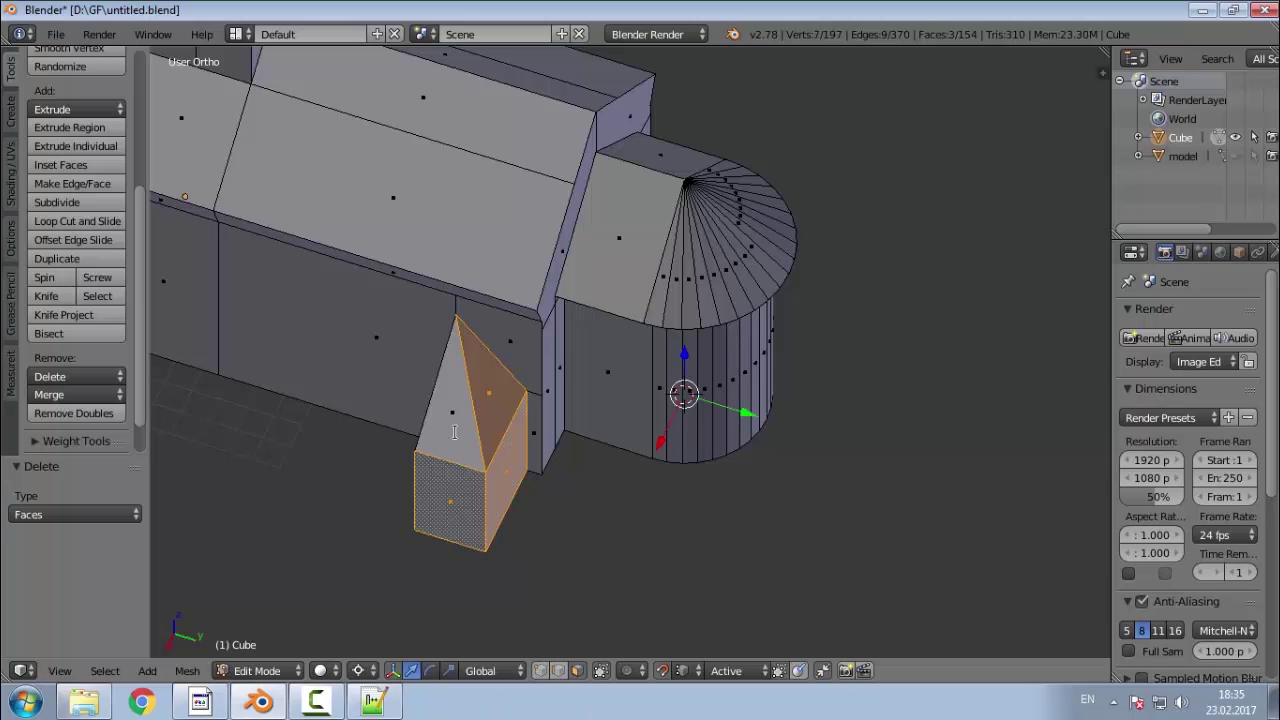
left_click(455, 436, "shift")
key("KP_7")
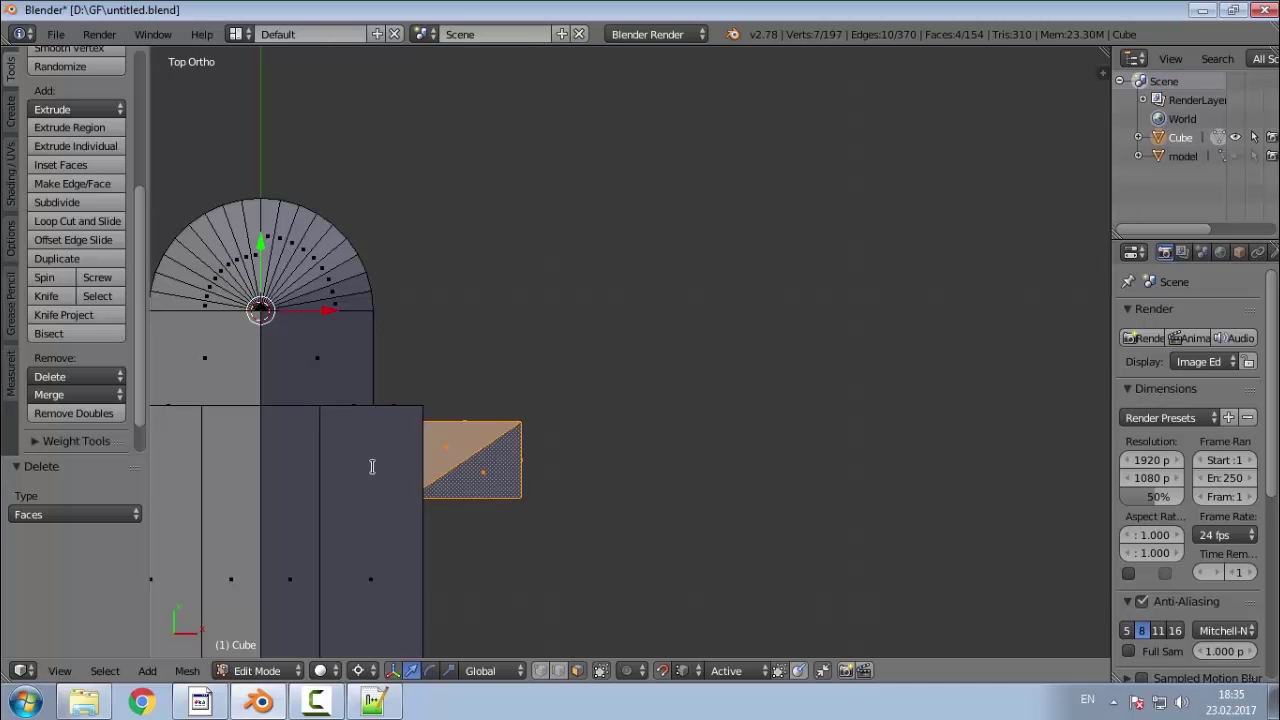
key("shift+d")
left_click(598, 470)
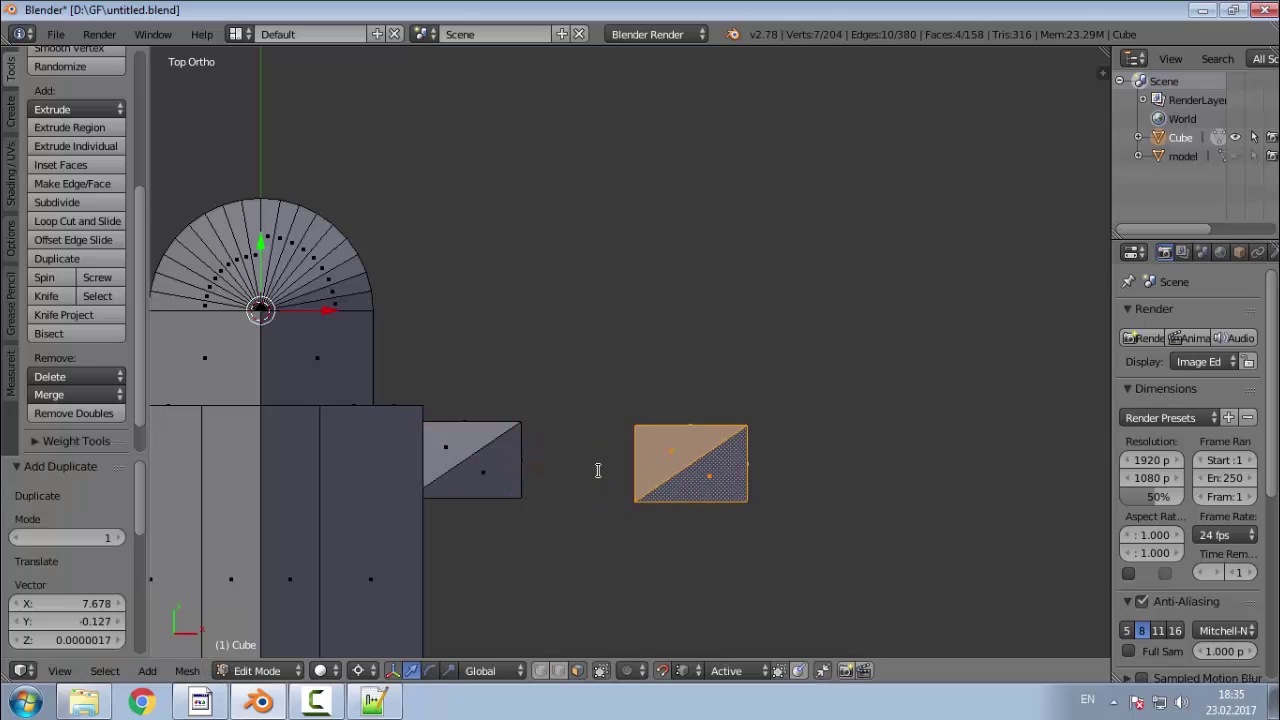
Step: Mirror the duplicated half annex along the global X axis
left_click(195, 668)
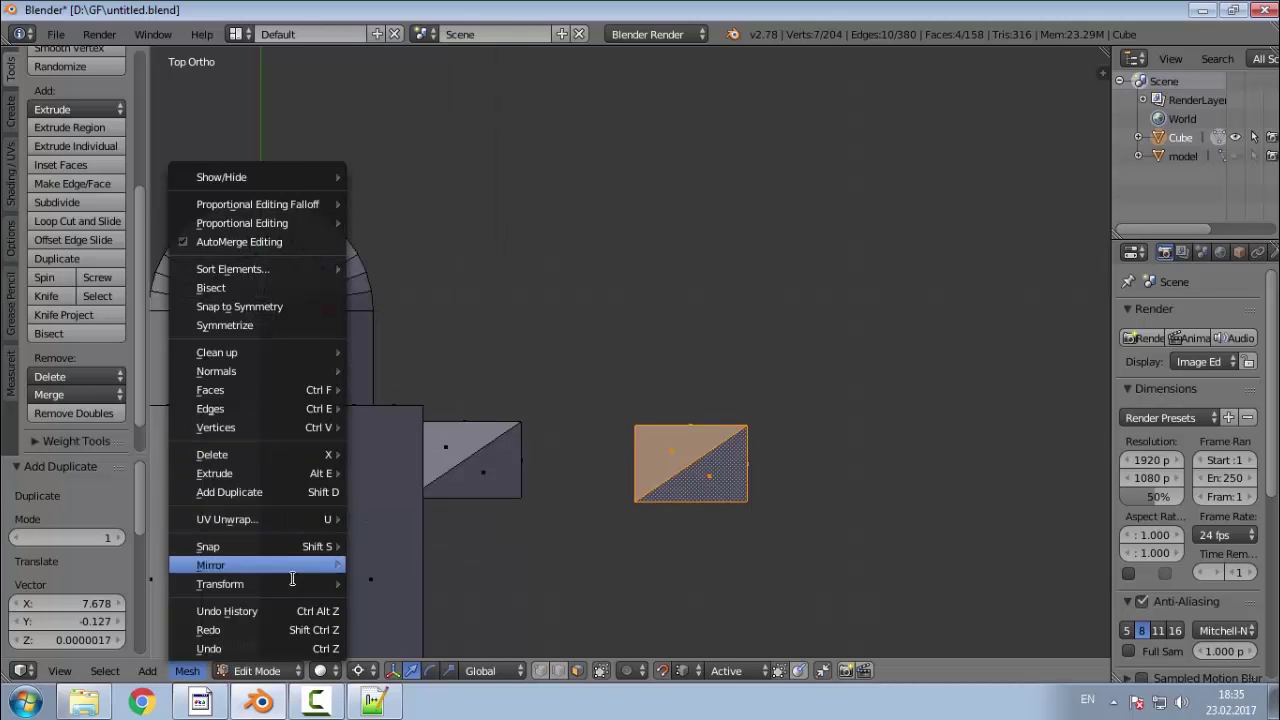
mouse_move(296, 584)
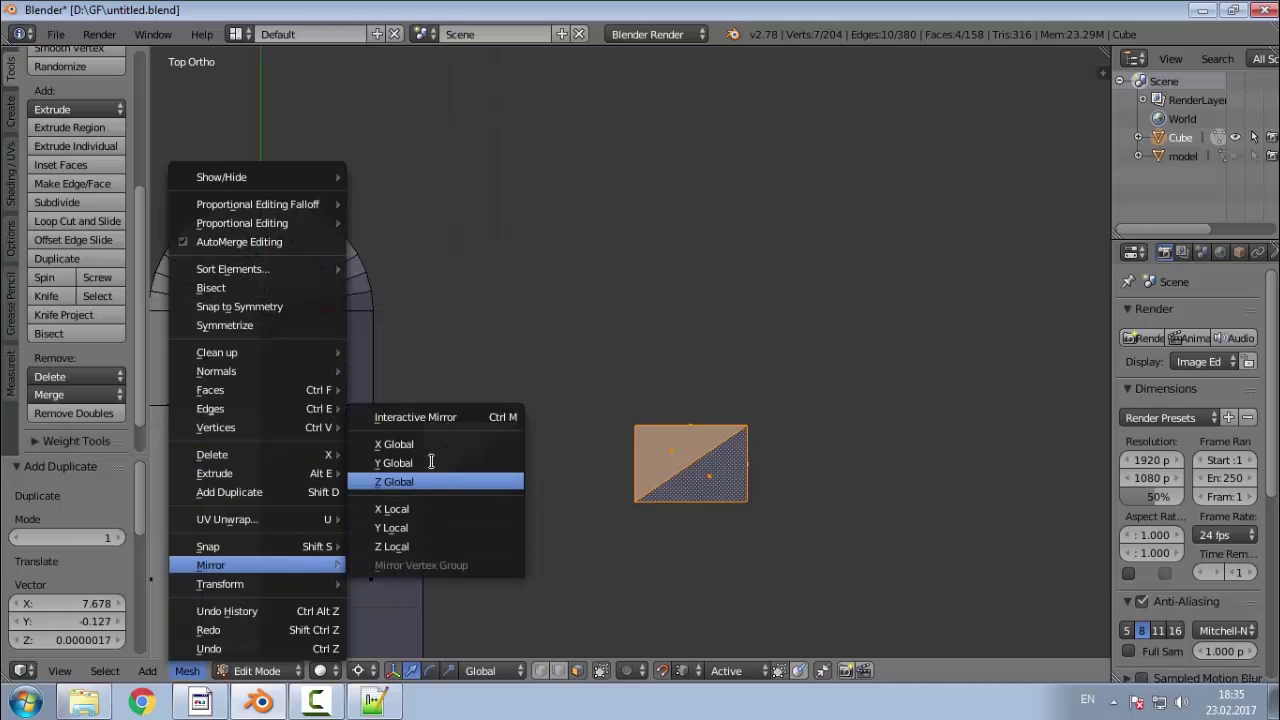
left_click(438, 446)
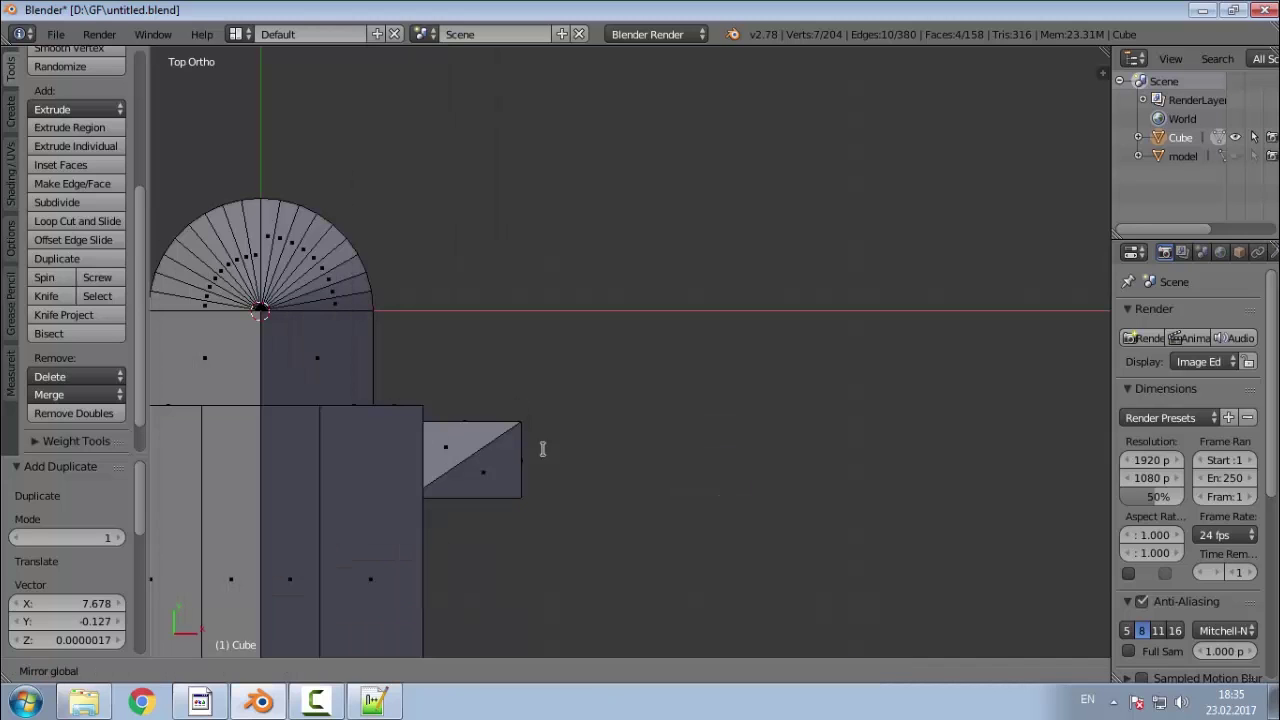
left_click(510, 398)
scroll(510, 398, "down", 6)
scroll(609, 406, "up", 4)
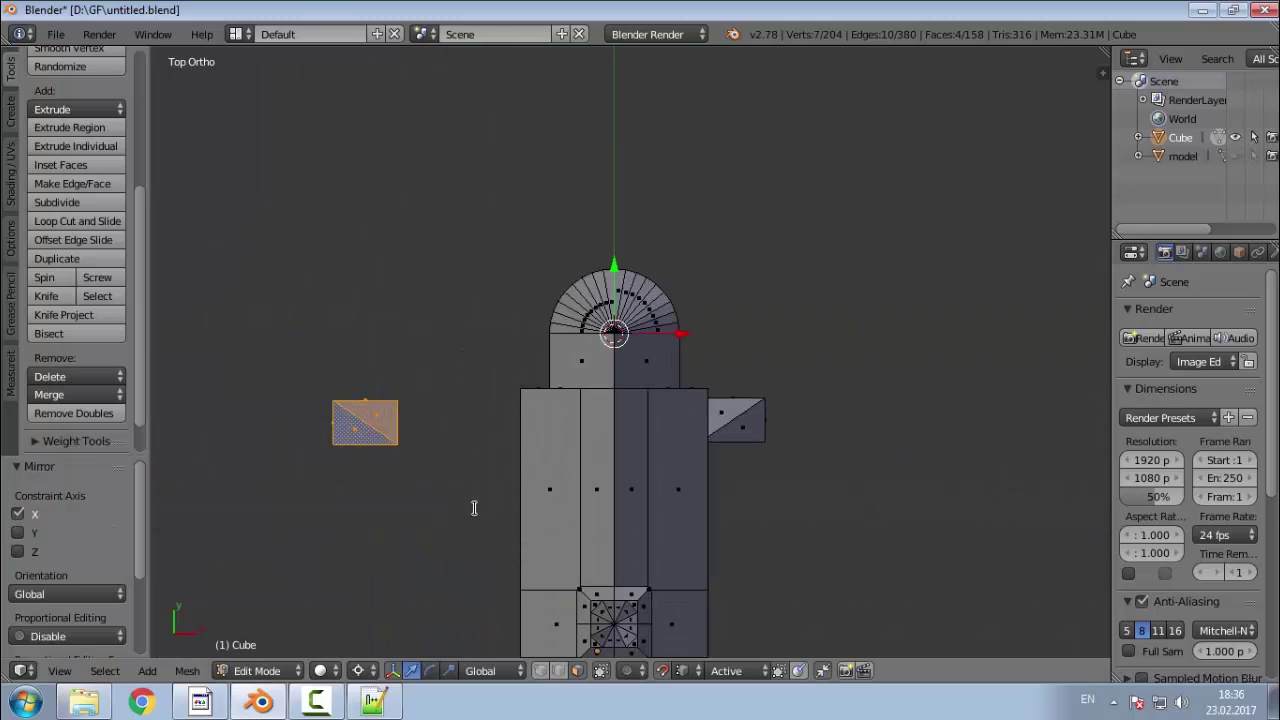
Step: Move the mirrored half annex about 29.564 in X and -0.330 in Y, to the same side of the church as the original
key("g")
left_click(900, 514)
middle_click_drag(900, 514, 886, 482)
key("KP_7")
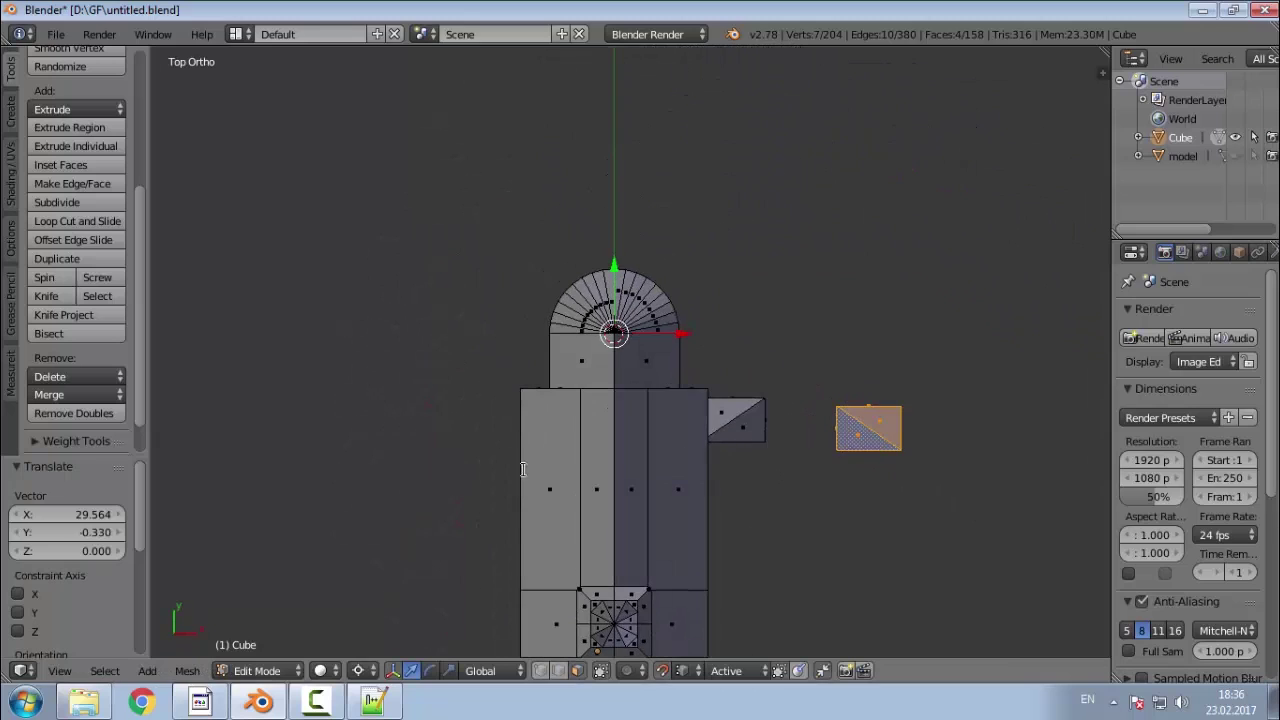
Step: Rotate the mirrored half annex by 180° and make its face normals consistent
key("r")
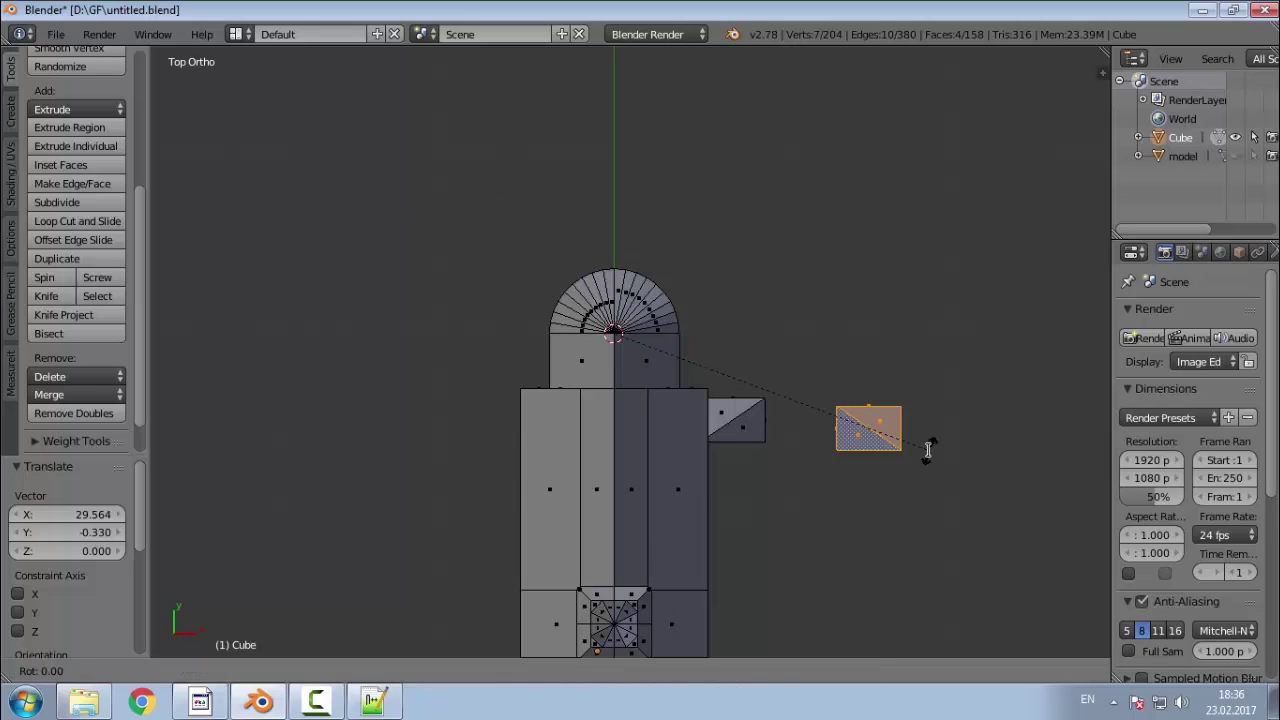
type("180")
key("Return")
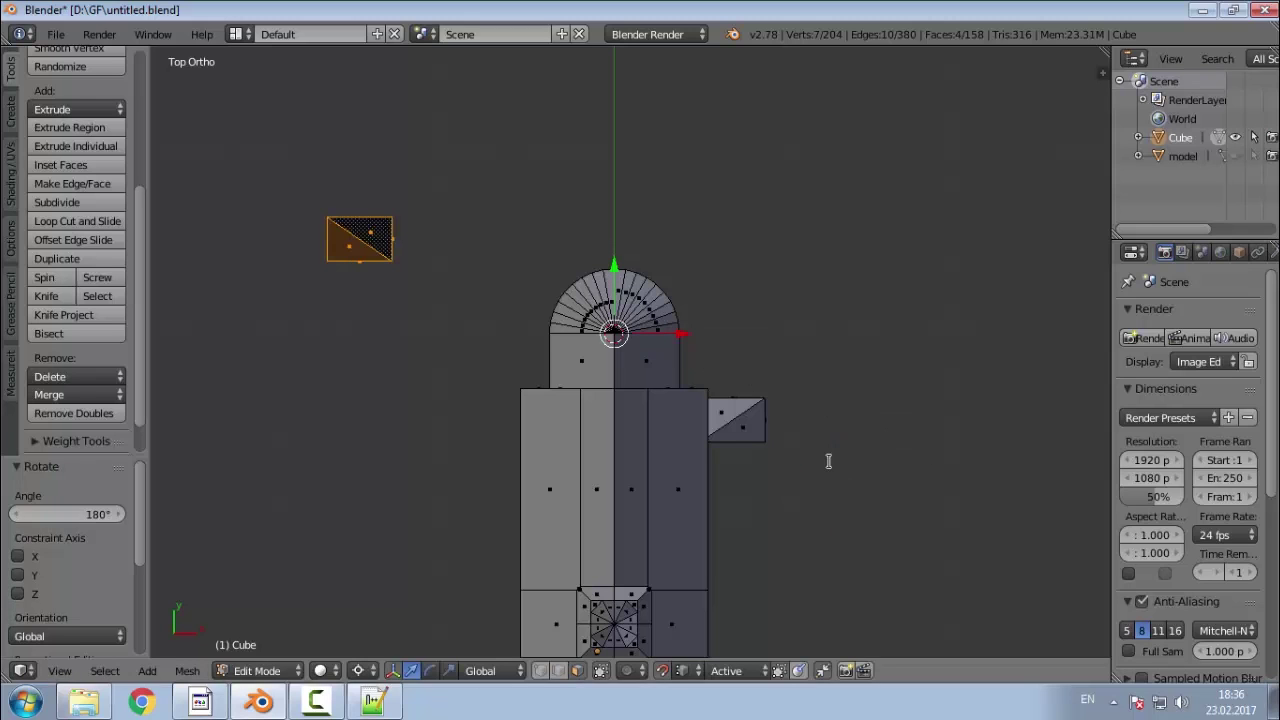
key("ctrl+n")
middle_click_drag(565, 379, 394, 265)
middle_click_drag(407, 375, 440, 650)
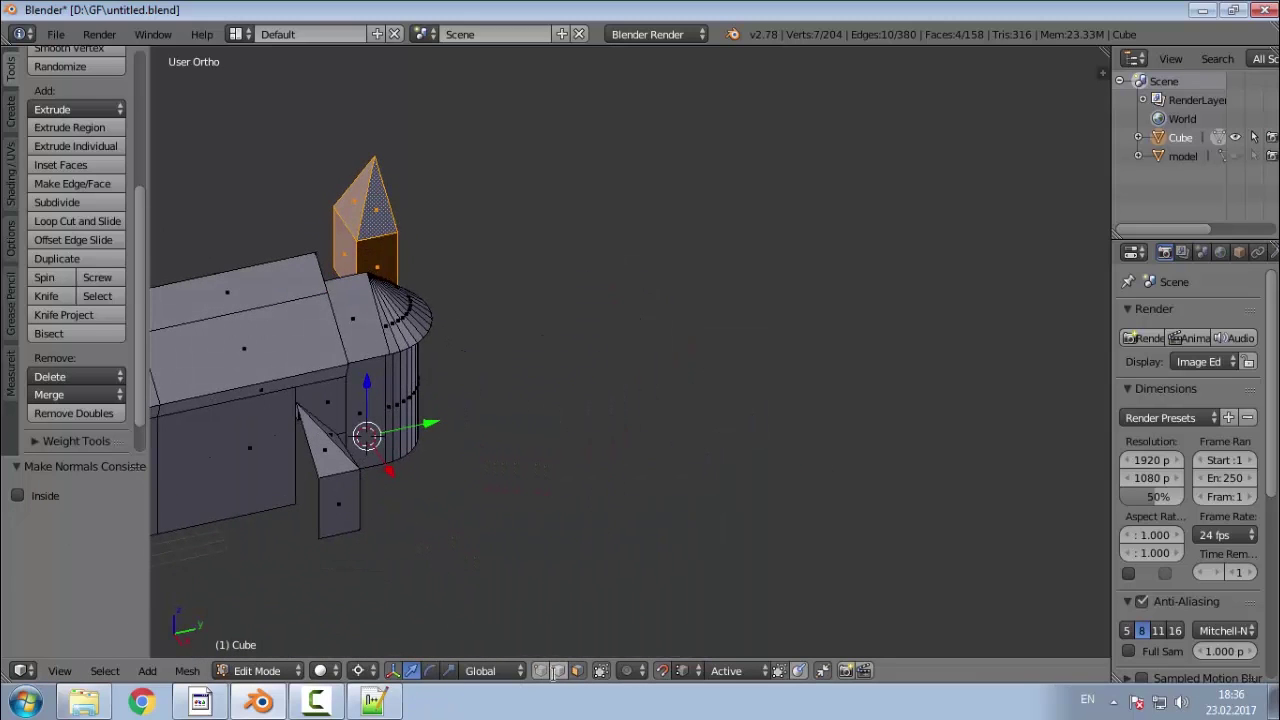
Step: Delete the church's long side wall face beside the half annex
right_click(261, 455)
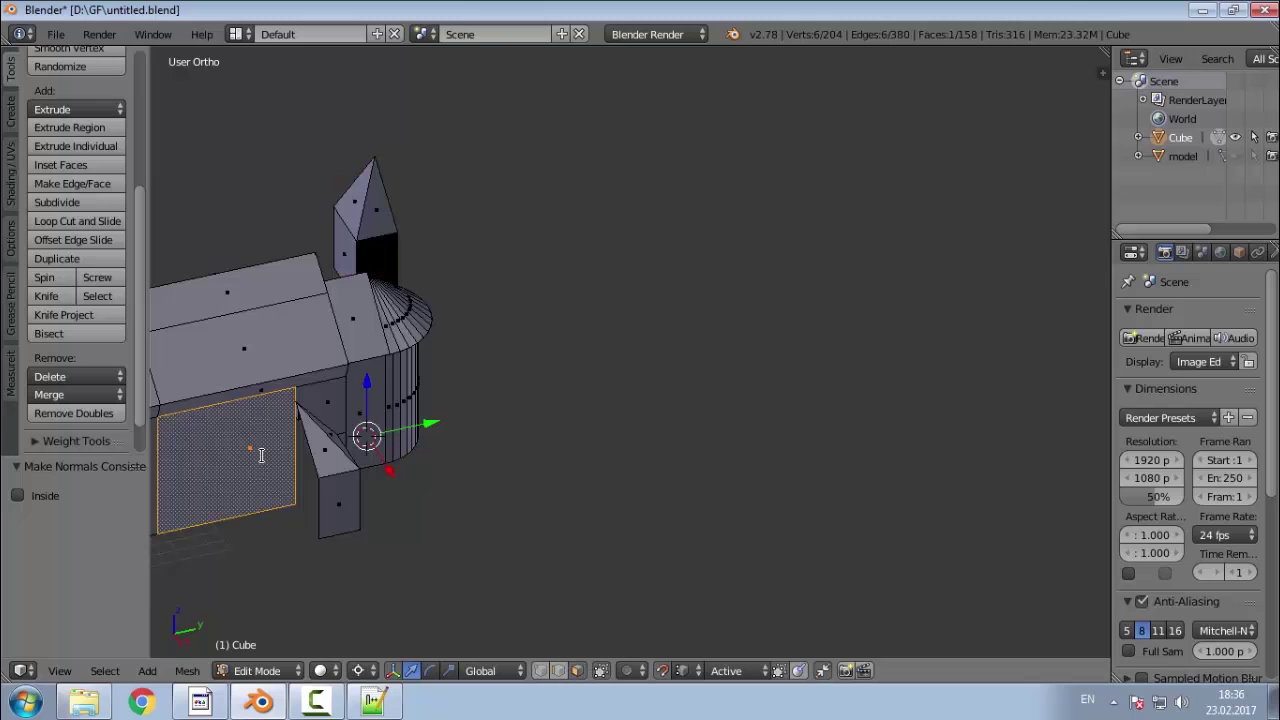
key("x")
left_click(261, 455)
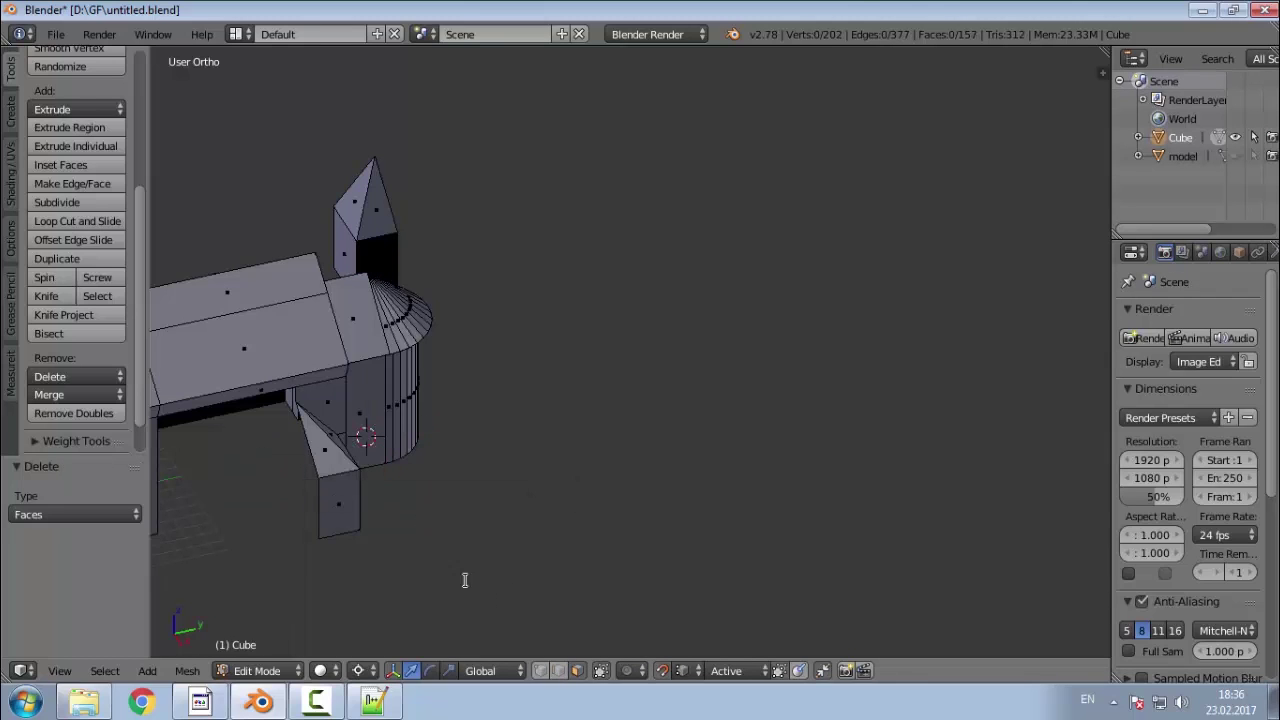
Step: Select the copied half annex's four faces and move them so their roof apex snaps onto the original half's apex
right_click(377, 250)
right_click(357, 215, "shift")
right_click(342, 209, "shift")
right_click(338, 264, "shift")
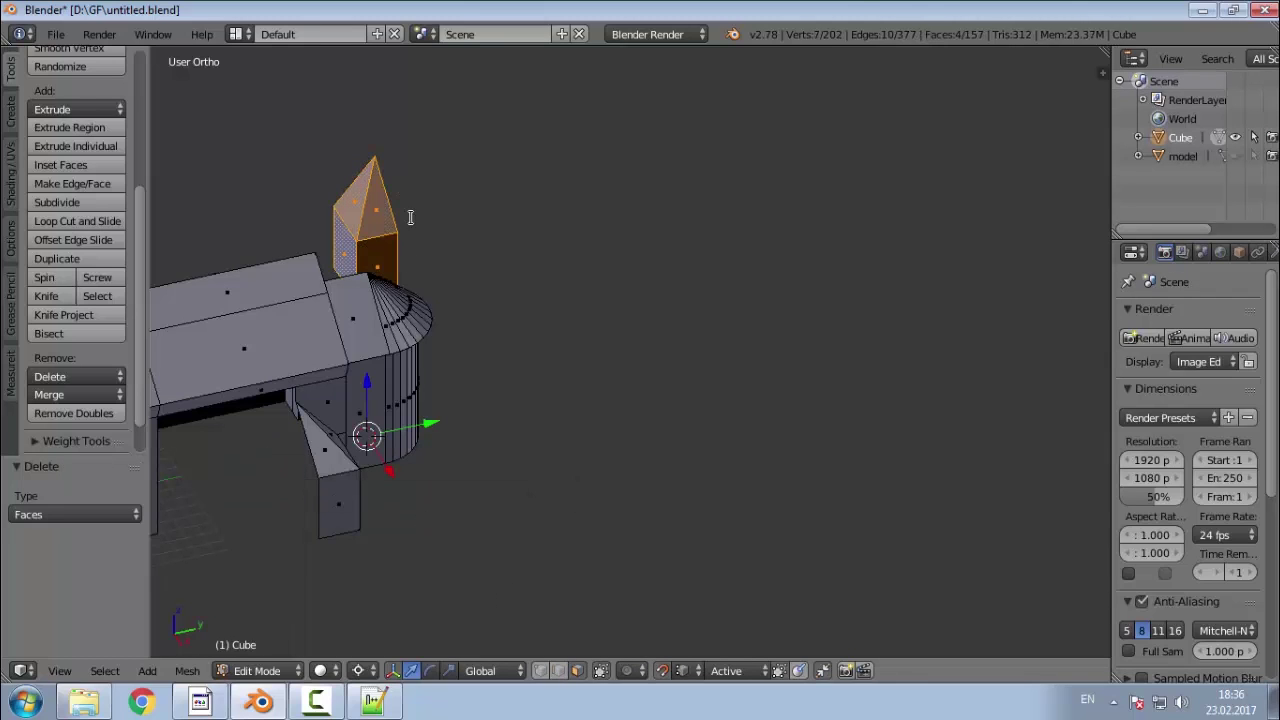
left_click(541, 669)
right_click(375, 157, "shift")
right_click(377, 158, "shift")
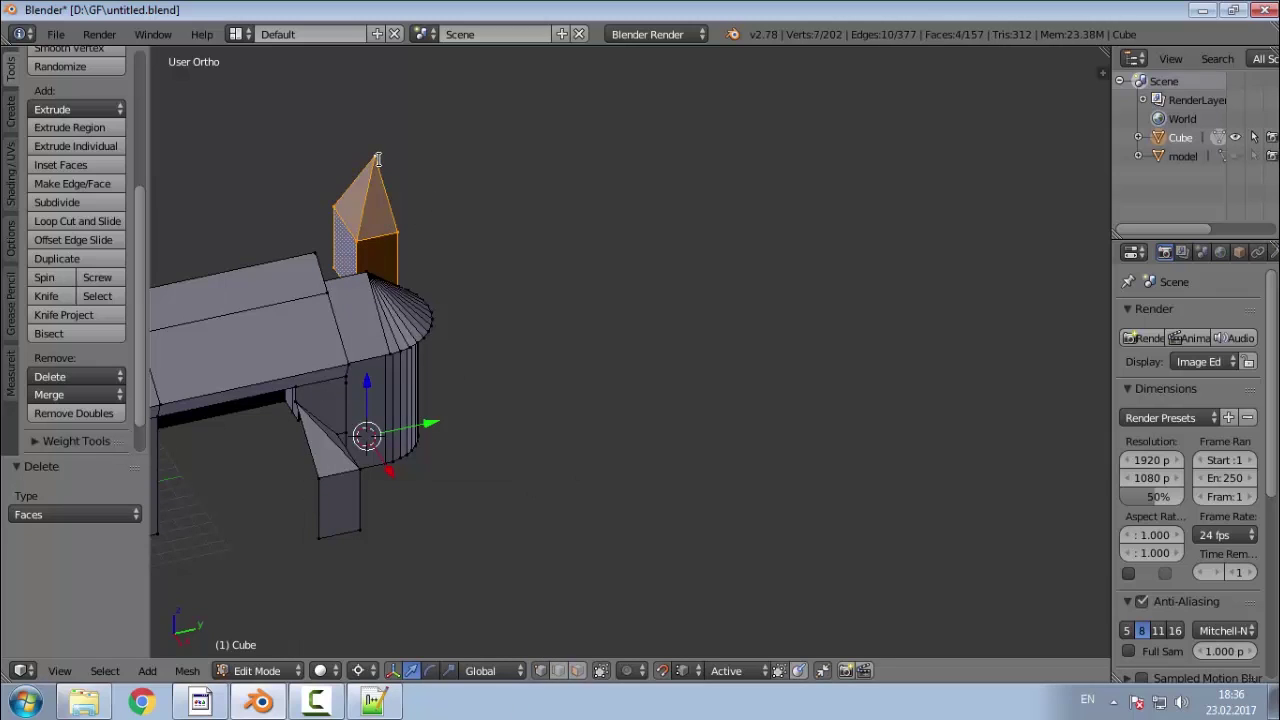
key("g")
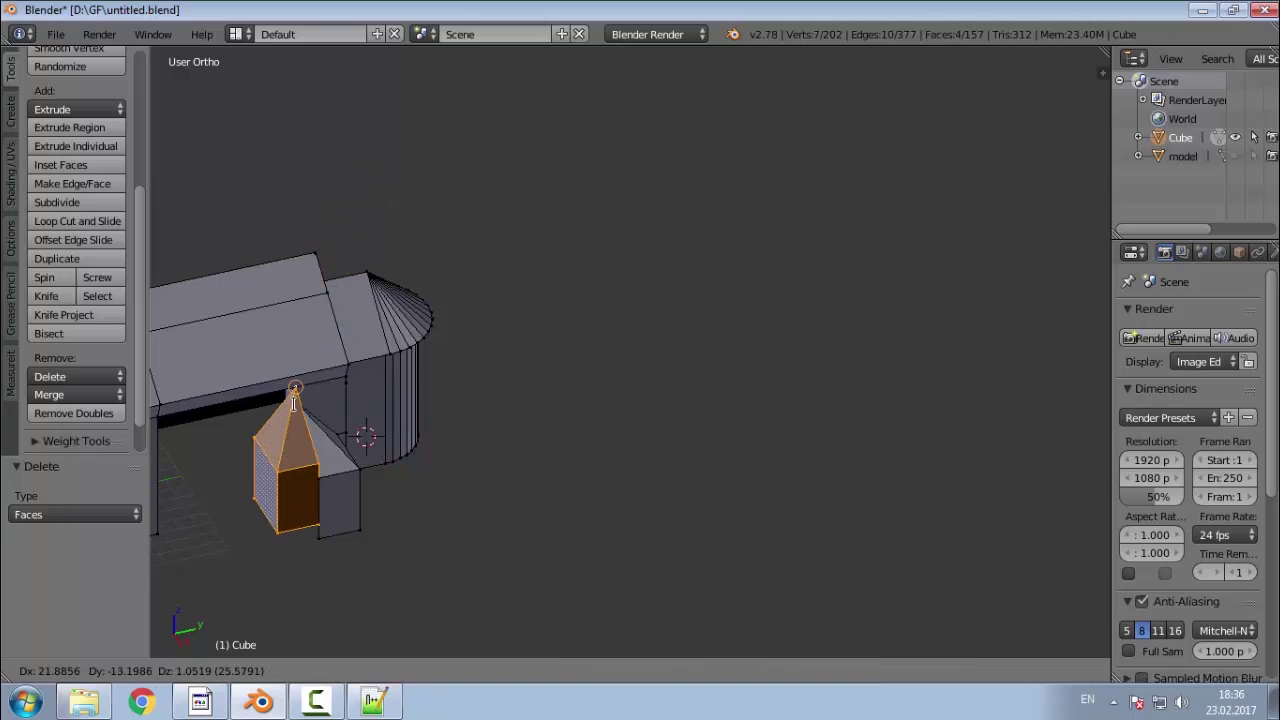
left_click(298, 424)
Step: Rebuild the deleted side wall by joining its base vertices with an edge and filling a face up to the eave around the annex
middle_click_drag(360, 546, 329, 560)
scroll(414, 524, "down", 1)
scroll(241, 523, "up", 5)
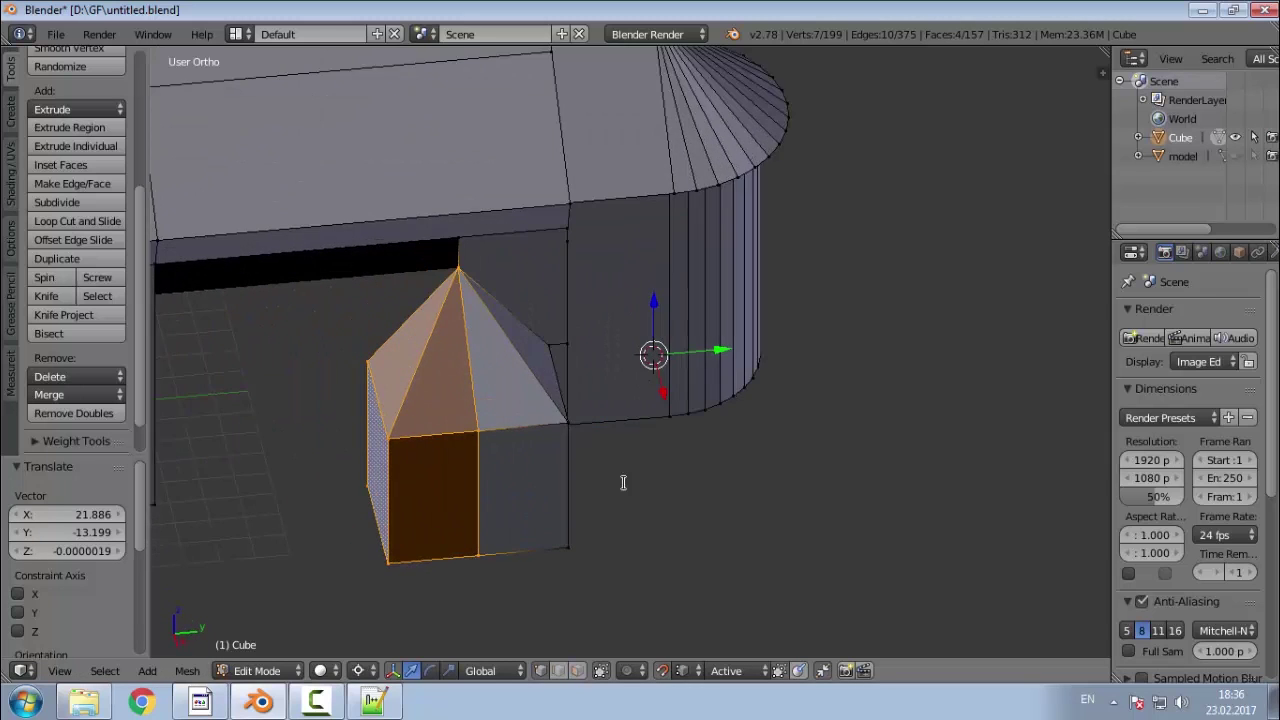
scroll(624, 483, "down", 3)
scroll(317, 446, "up", 4)
middle_click_drag(474, 509, 570, 564)
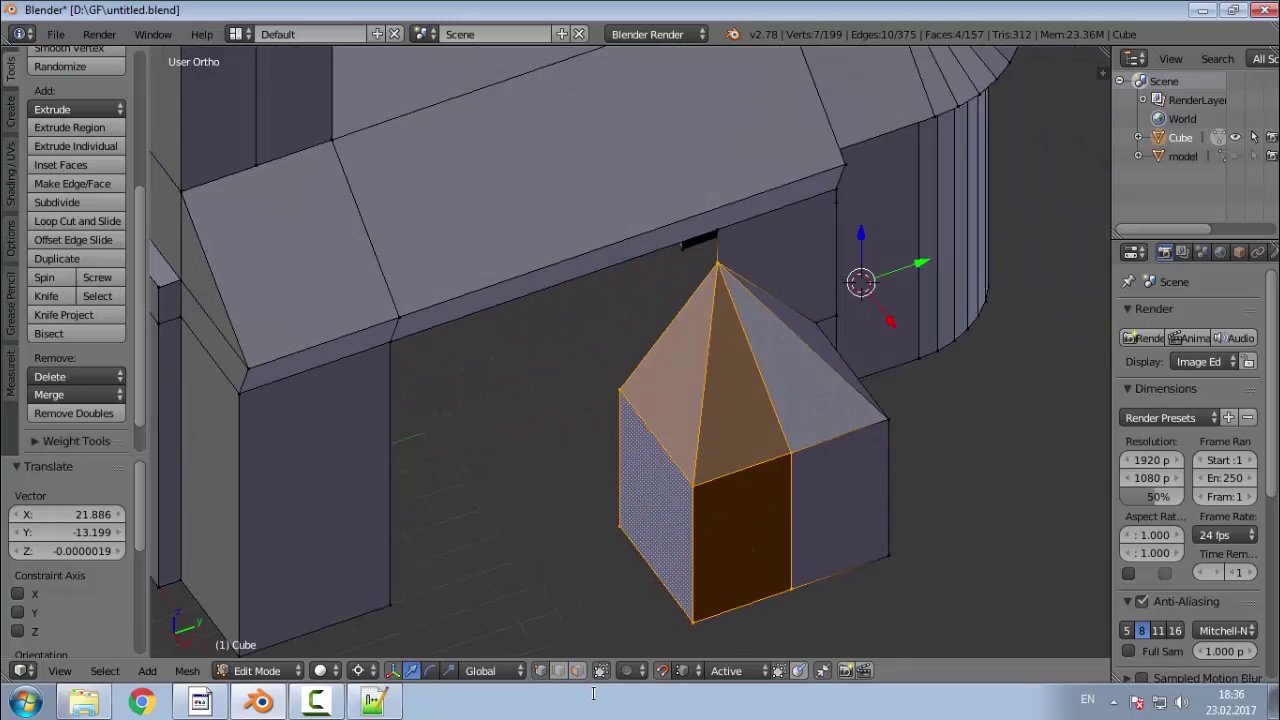
right_click(617, 531)
right_click(430, 592, "shift")
key("f")
middle_click_drag(463, 568, 477, 534)
scroll(553, 381, "up", 2)
right_click(384, 277, "shift")
right_click(735, 241, "shift")
right_click(743, 272, "shift")
key("f")
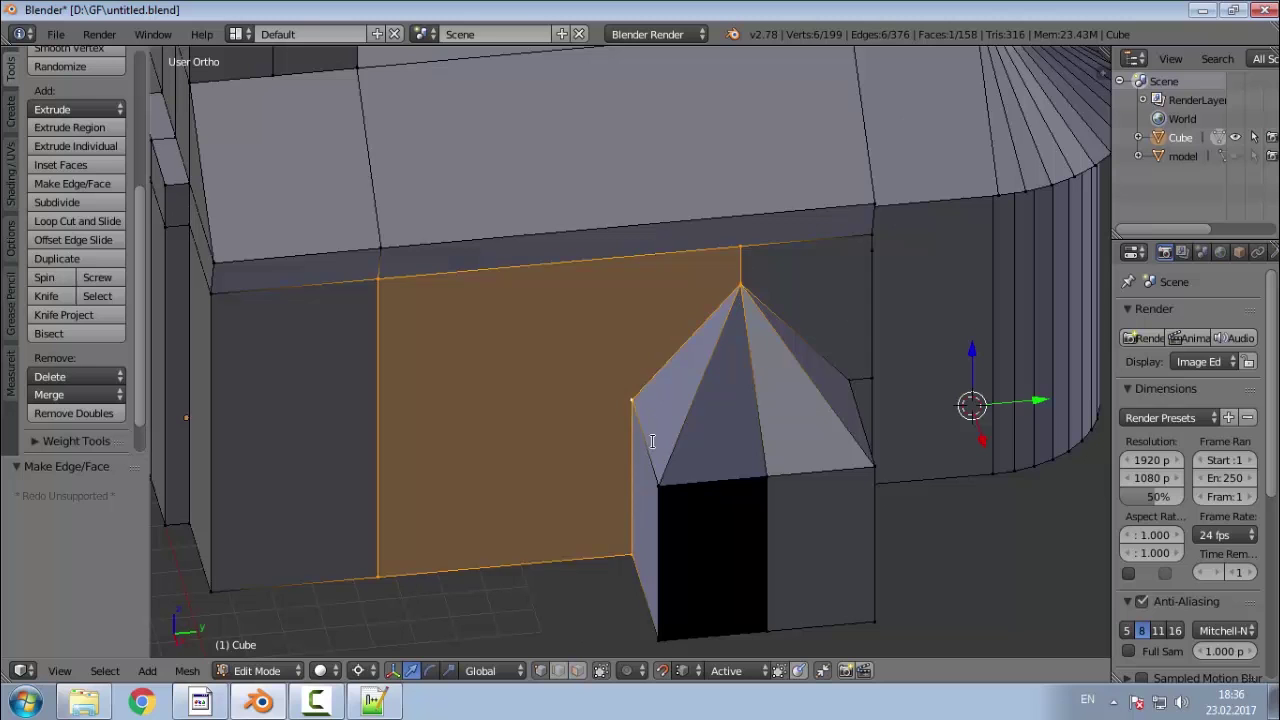
Step: Recalculate the face normals of the entire church mesh
key("a")
middle_click_drag(661, 444, 733, 434)
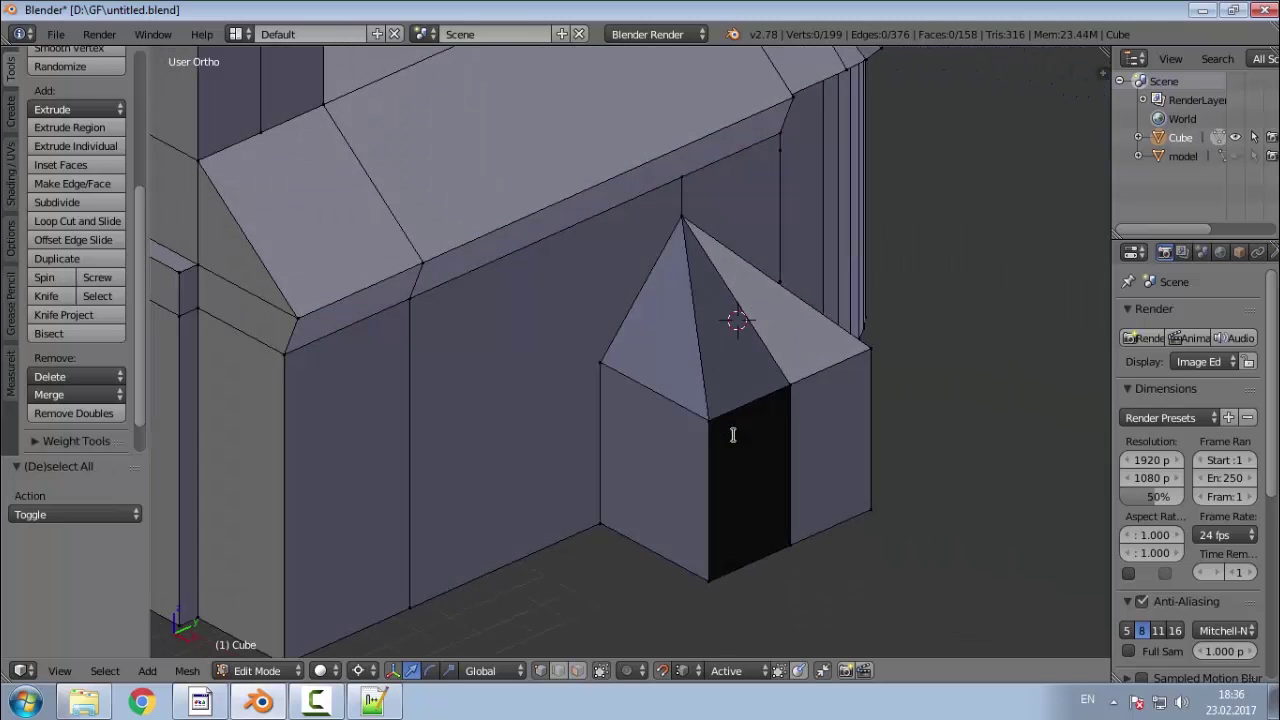
key("a")
key("ctrl+n")
key("a")
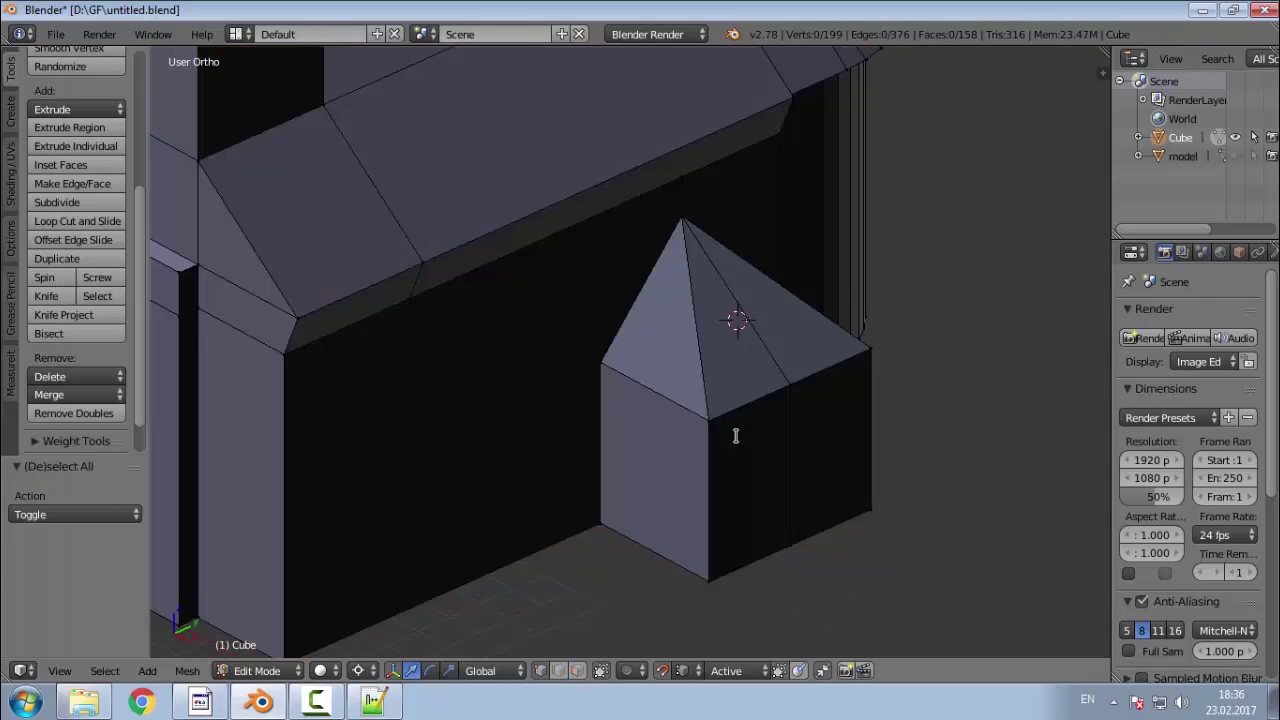
key("a")
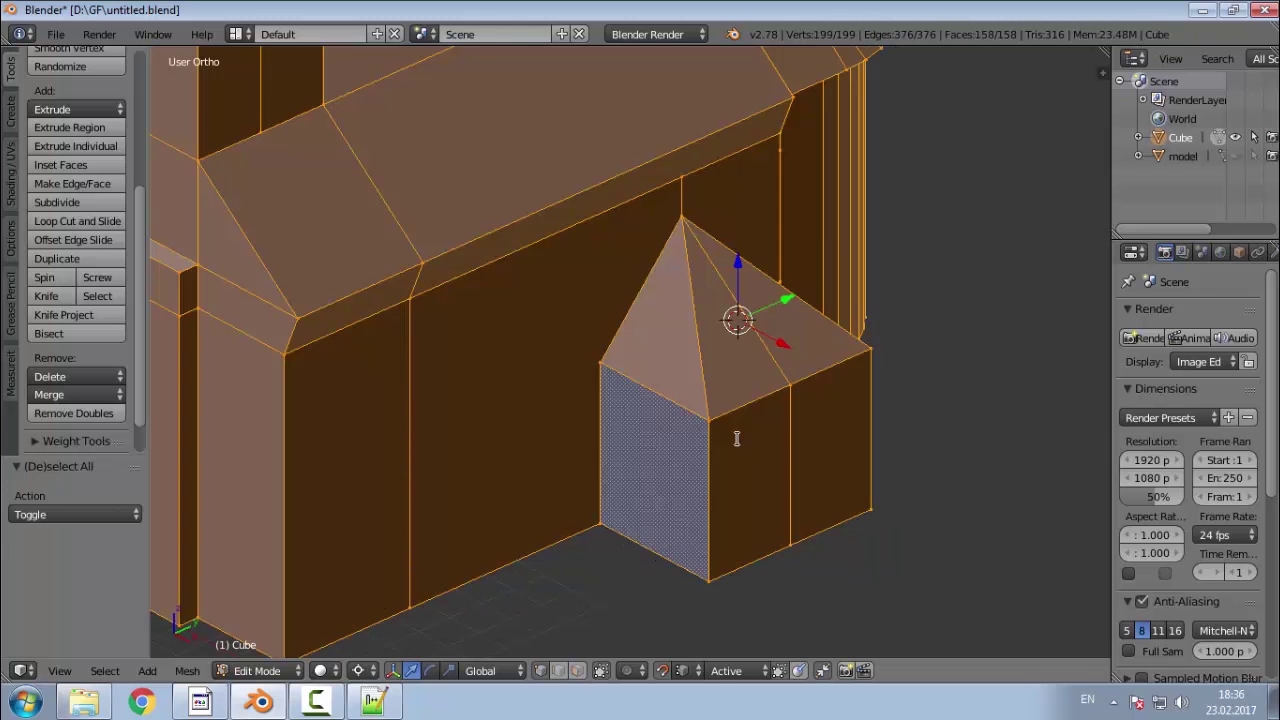
key("a")
Step: Examine the face shading around the whole church and the completed annex for wrongly oriented normals
scroll(736, 438, "down", 4)
scroll(637, 434, "up", 3)
middle_click_drag(637, 434, 630, 532)
key("a")
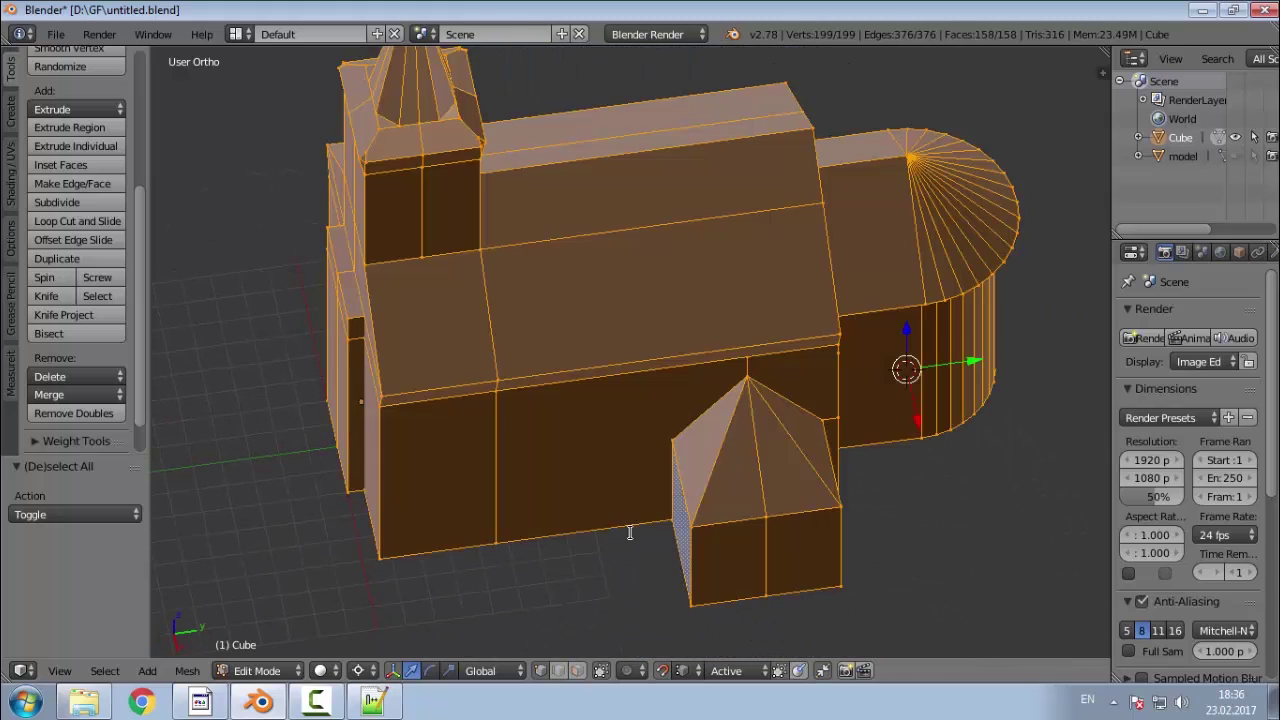
key("a")
middle_click_drag(630, 532, 870, 463)
scroll(679, 511, "down", 3)
middle_click_drag(679, 511, 600, 475)
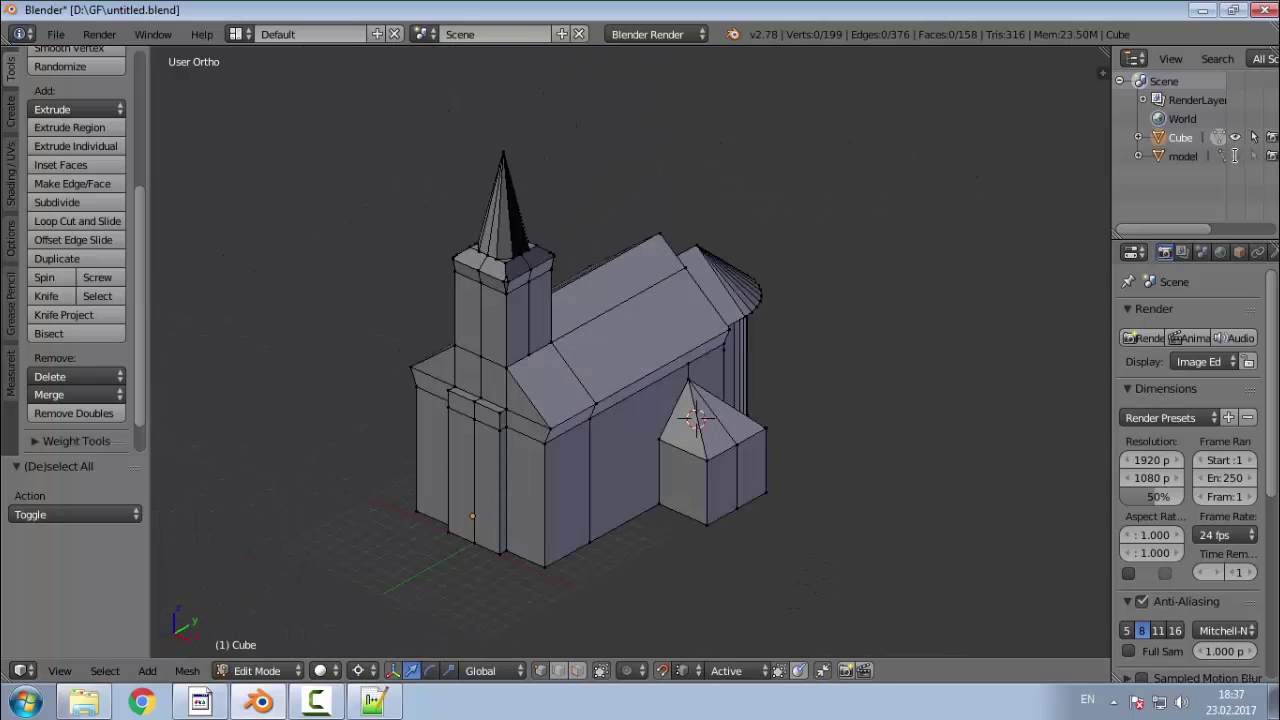
Step: Show the scanned reference model and compare its buttresses with the church's side wall in the right orthographic view
left_click(1235, 155)
middle_click_drag(700, 470, 889, 557)
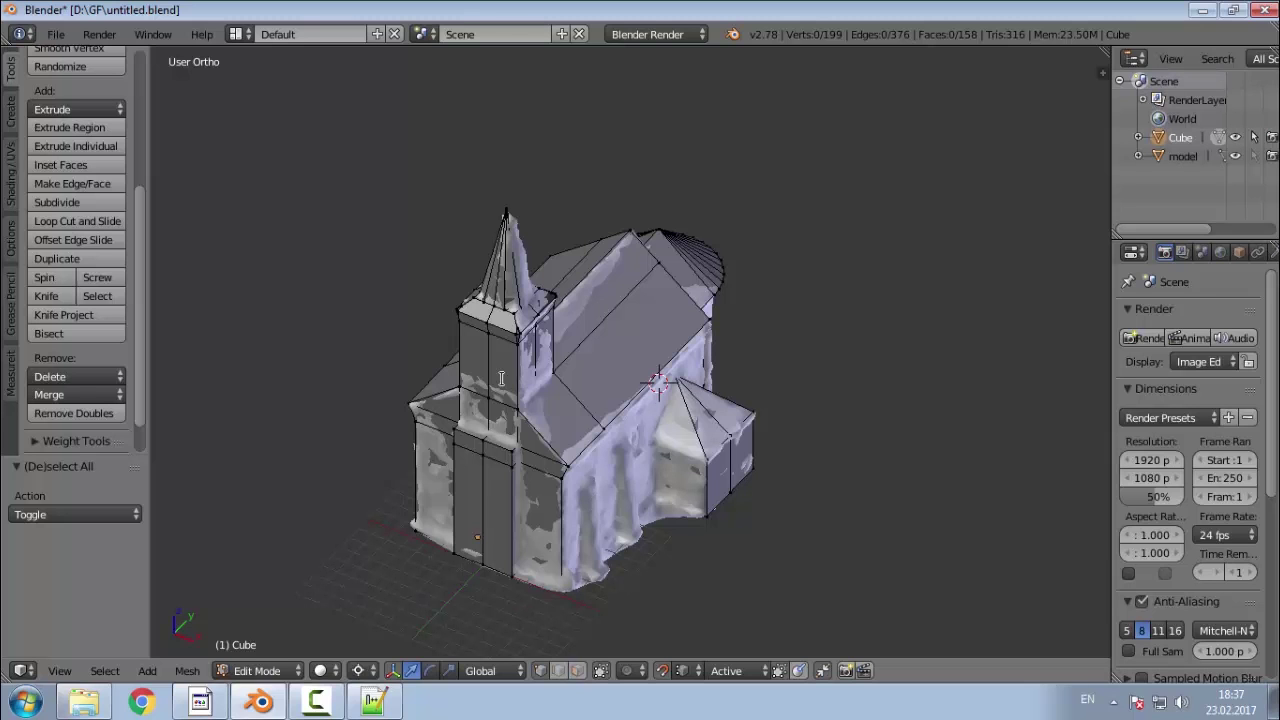
key("KP_3")
scroll(690, 530, "up", 4)
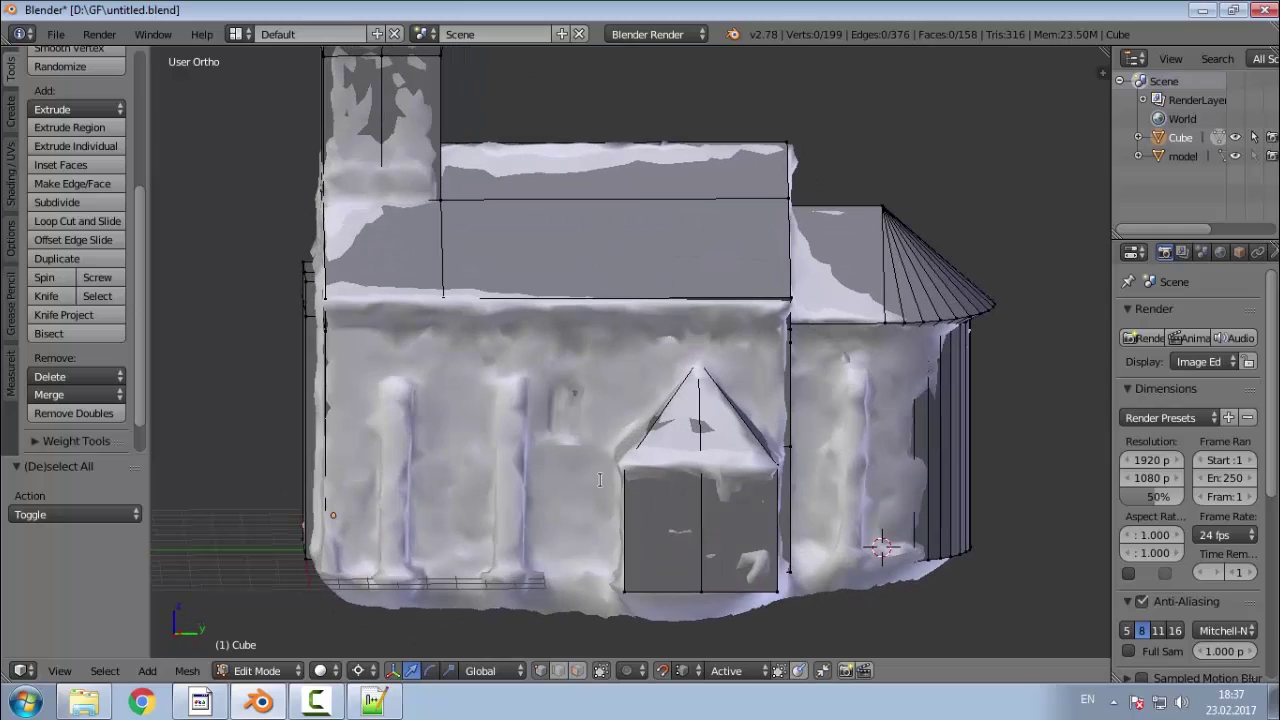
middle_click_drag(600, 480, 557, 516)
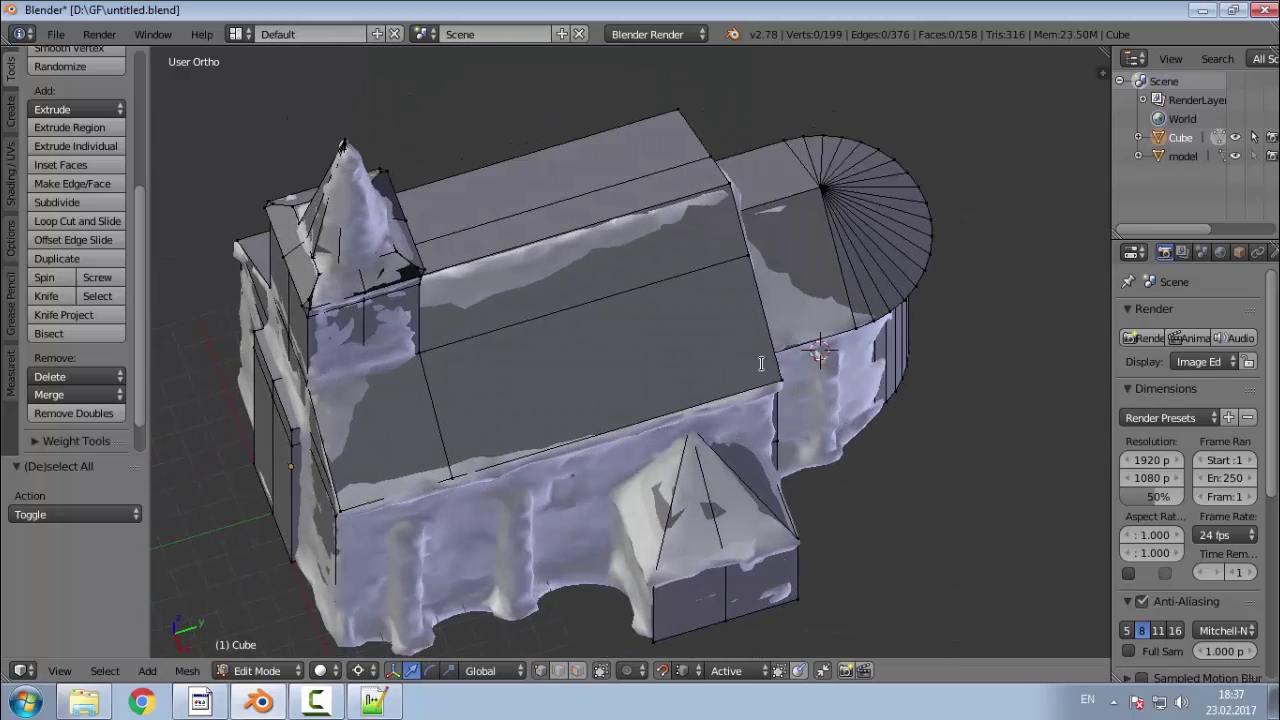
middle_click_drag(851, 486, 795, 374)
key("KP_3")
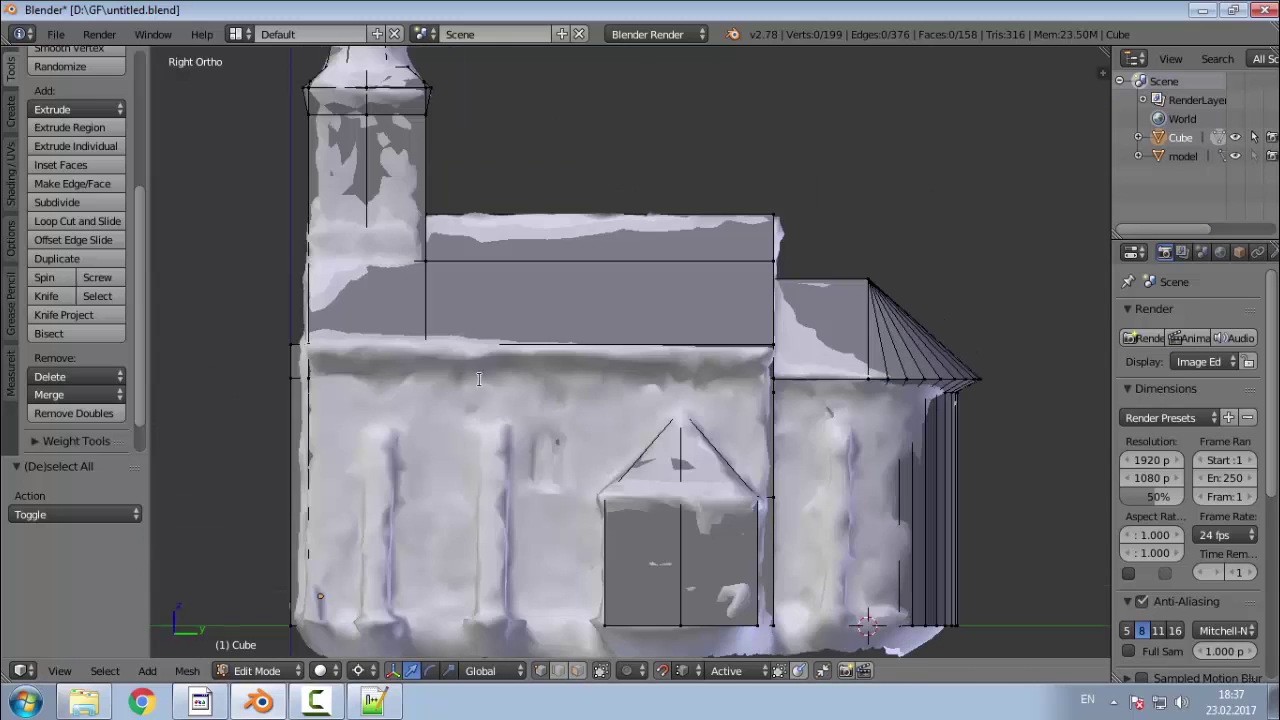
scroll(700, 390, "up", 3)
scroll(600, 410, "down", 3)
scroll(437, 453, "up", 3)
scroll(437, 453, "down", 1)
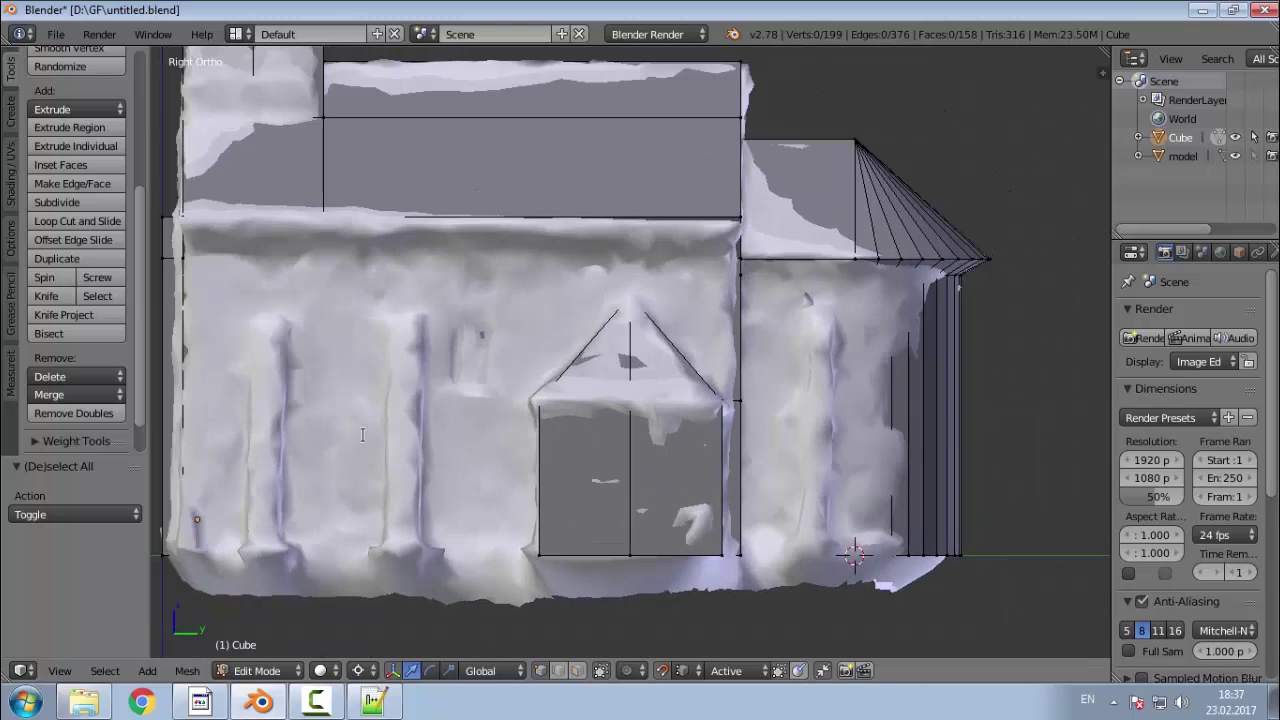
key("k")
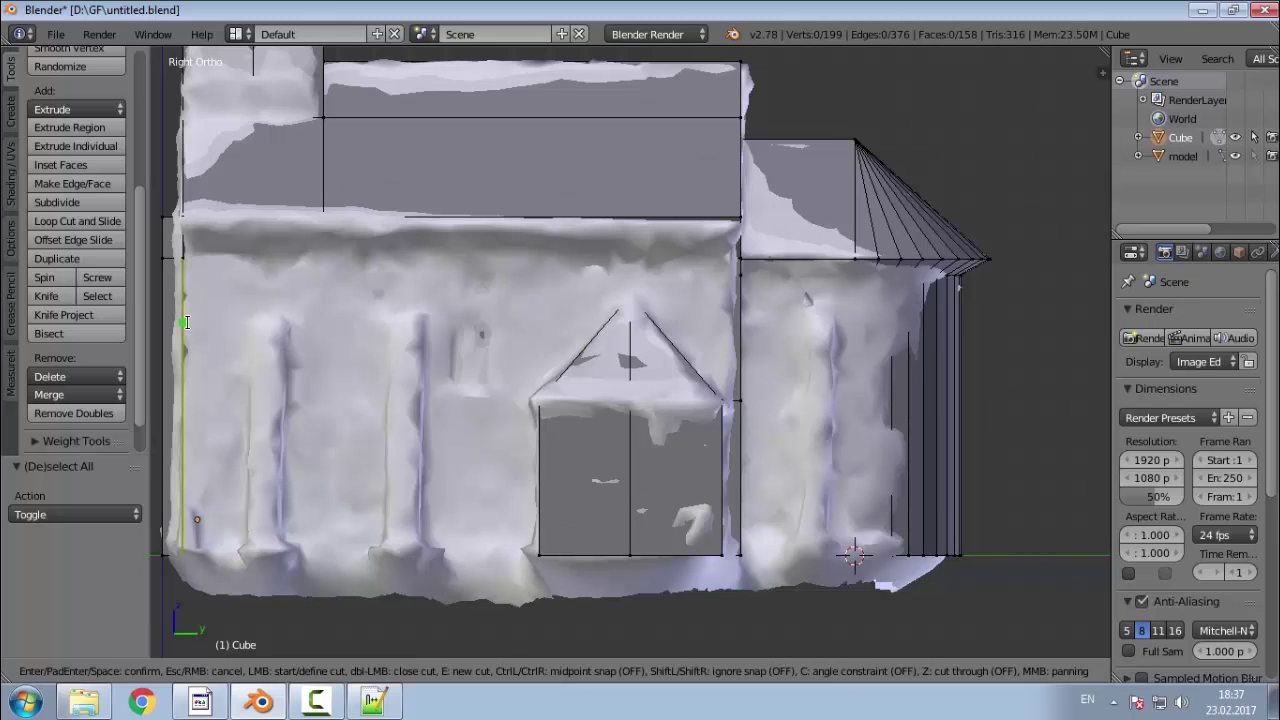
left_click(183, 313)
key("c")
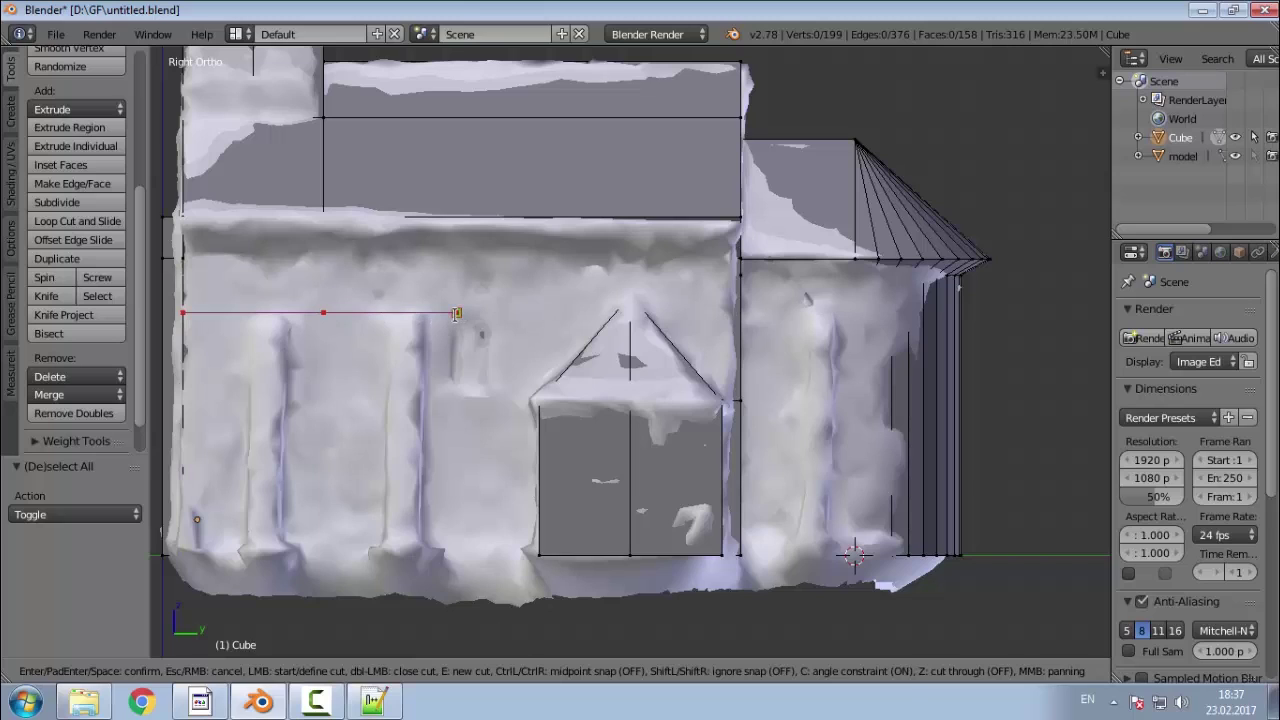
key("Escape")
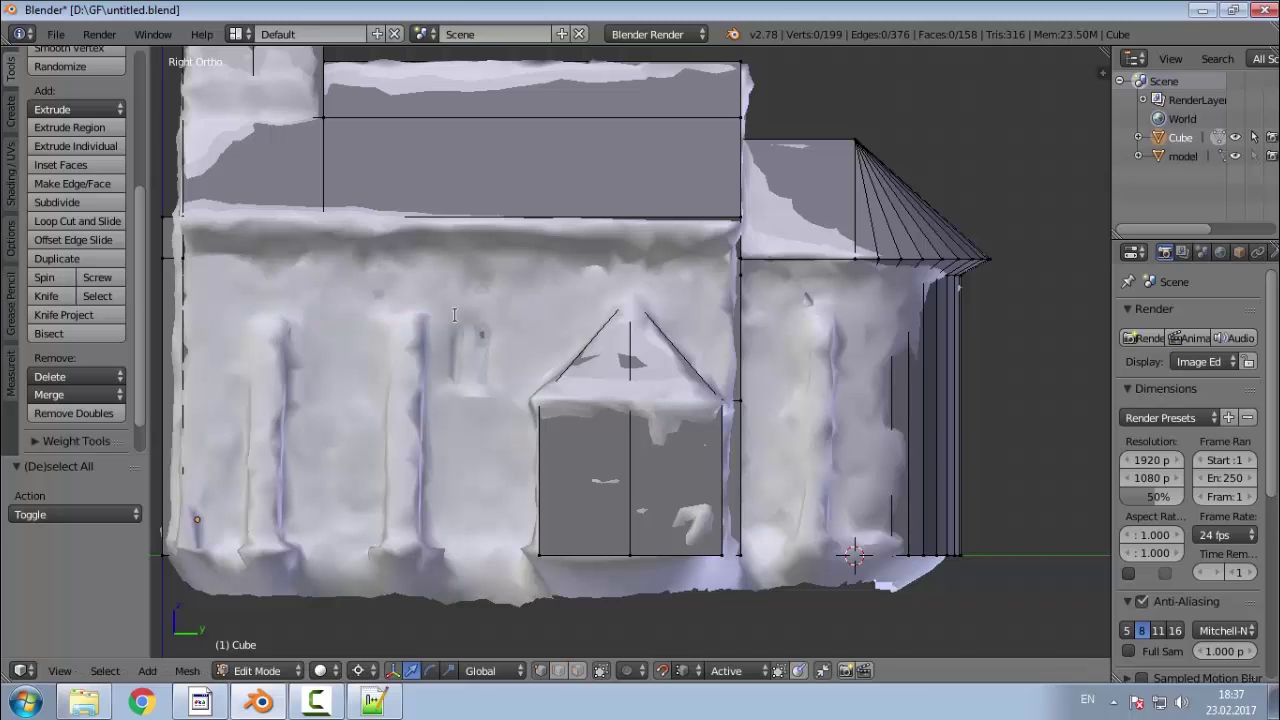
Step: Knife-cut the side wall horizontally from the front corner at buttress height, then straight down the second buttress's annex-side edge to the base
key("k")
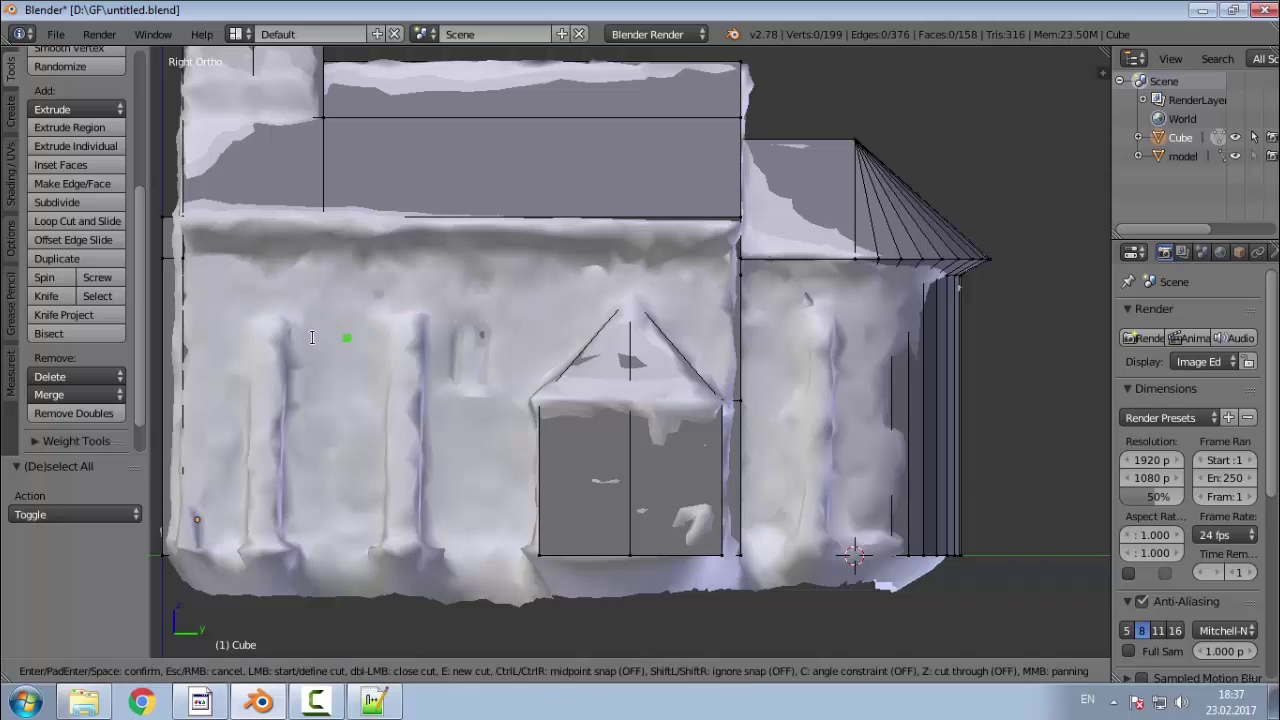
left_click(184, 316)
key("c")
left_click(424, 316)
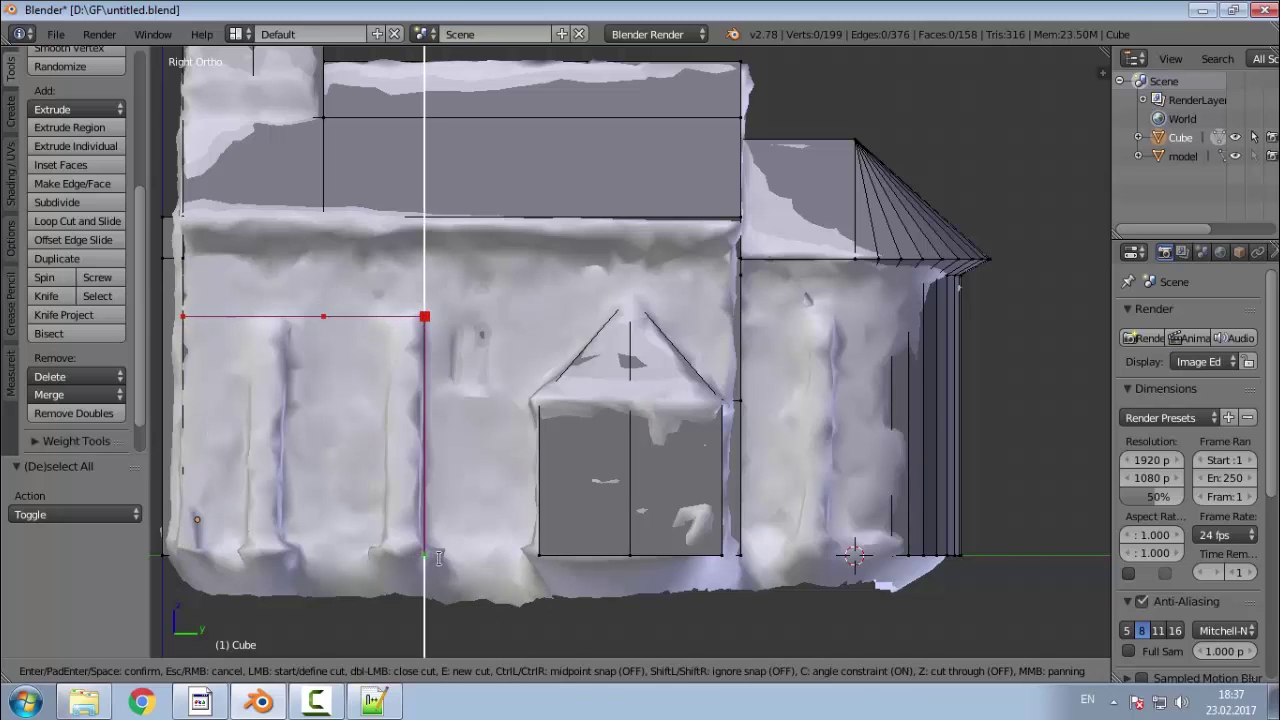
left_click(424, 556)
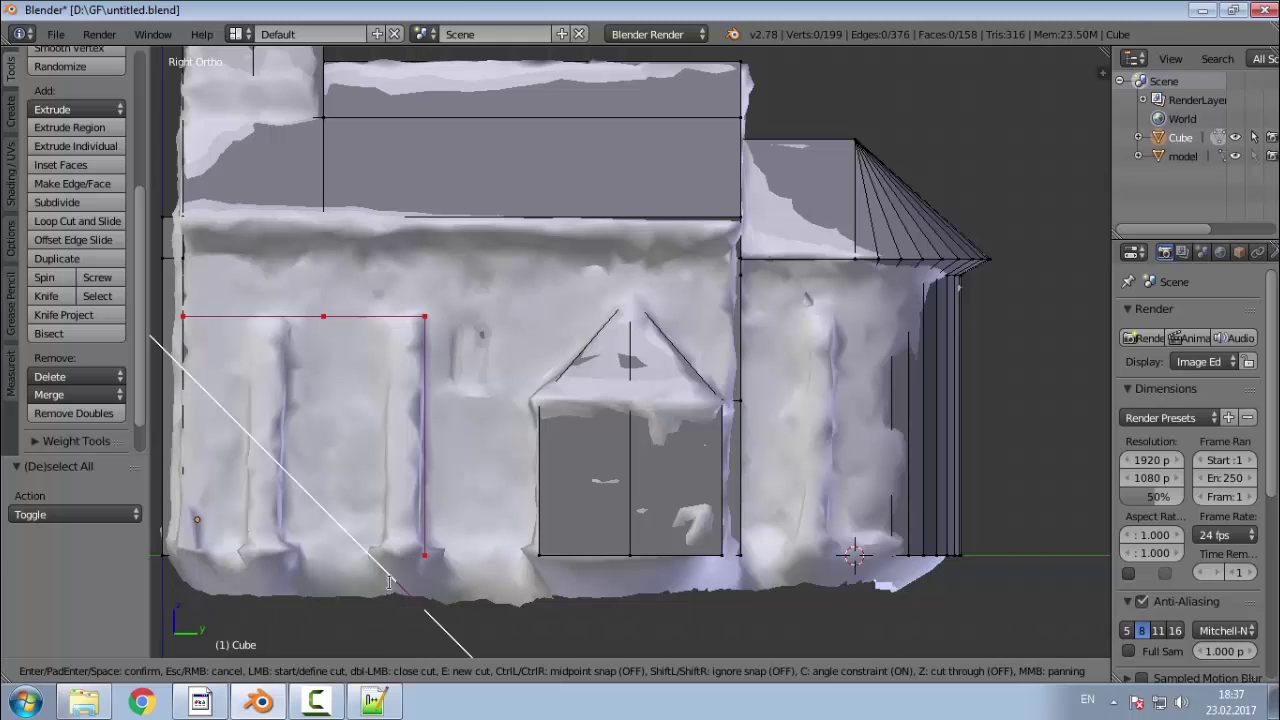
key("Return")
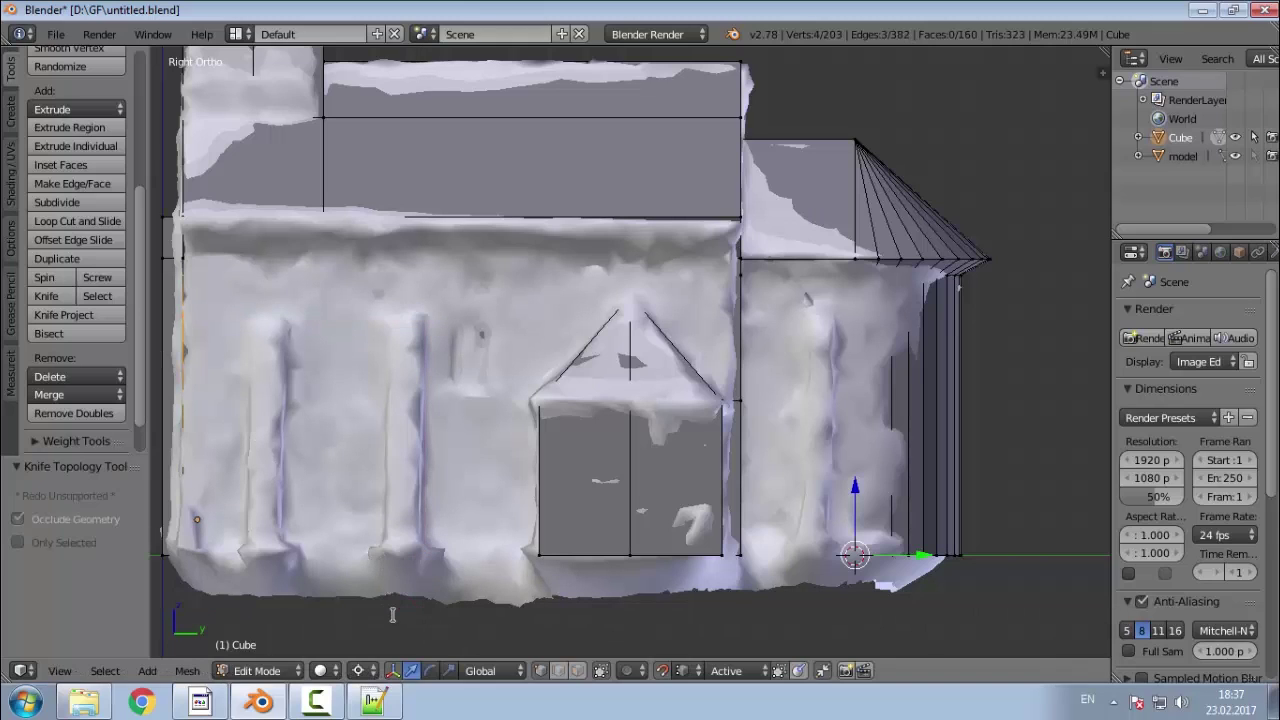
Step: Knife-cut a vertical line along the second buttress's tower-side edge, from the horizontal cut to the wall base
key("k")
left_click(391, 316)
key("c")
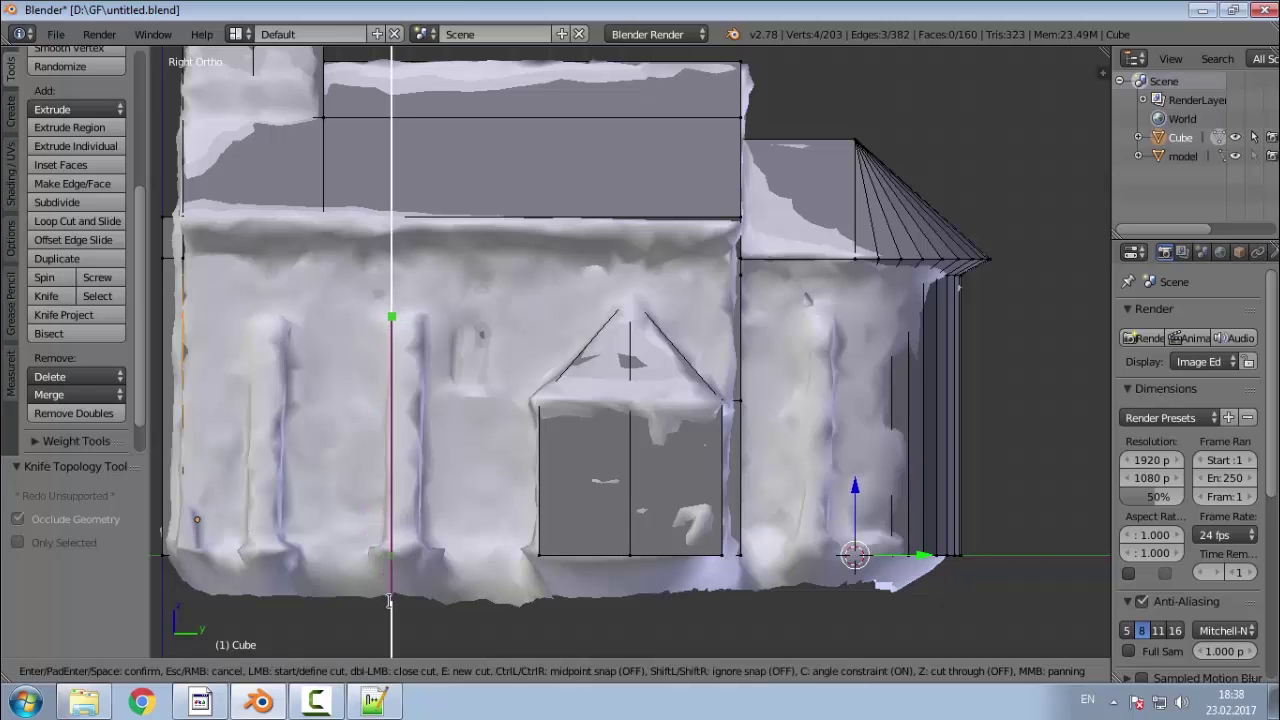
left_click(391, 602)
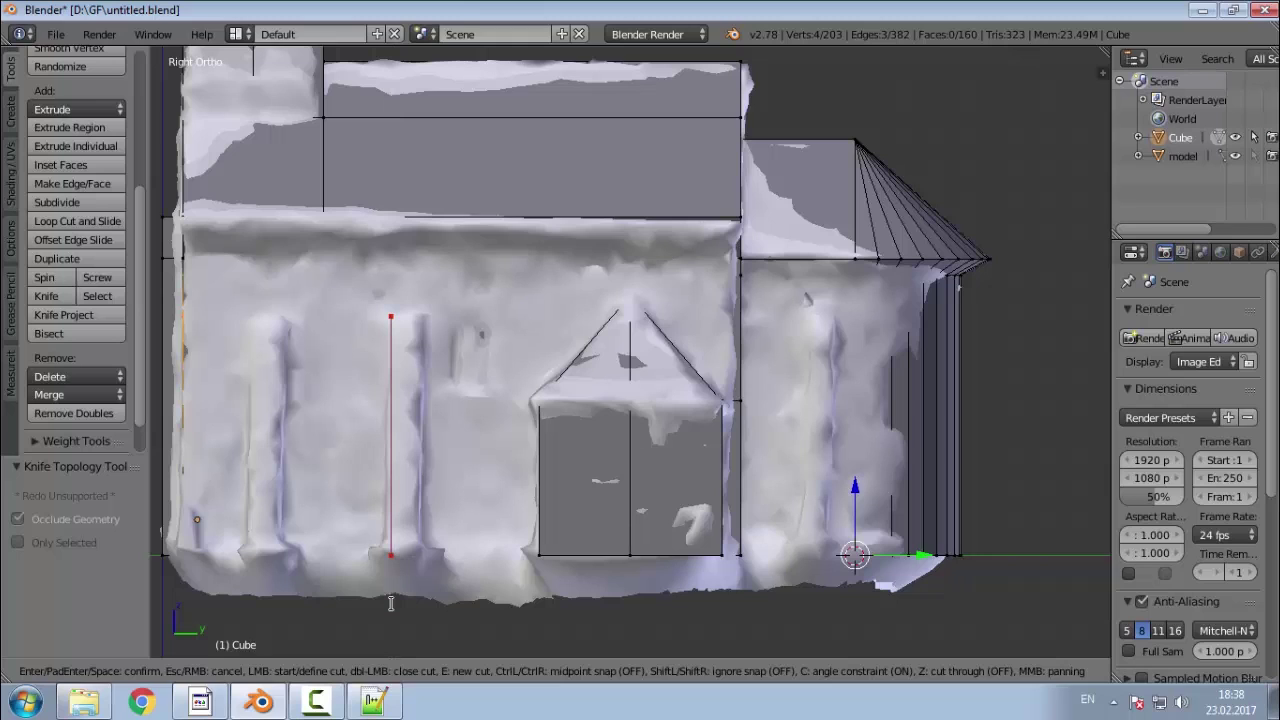
key("Return")
Step: Knife-cut a vertical line along the first buttress's annex-side edge, from the horizontal cut to the wall base
key("k")
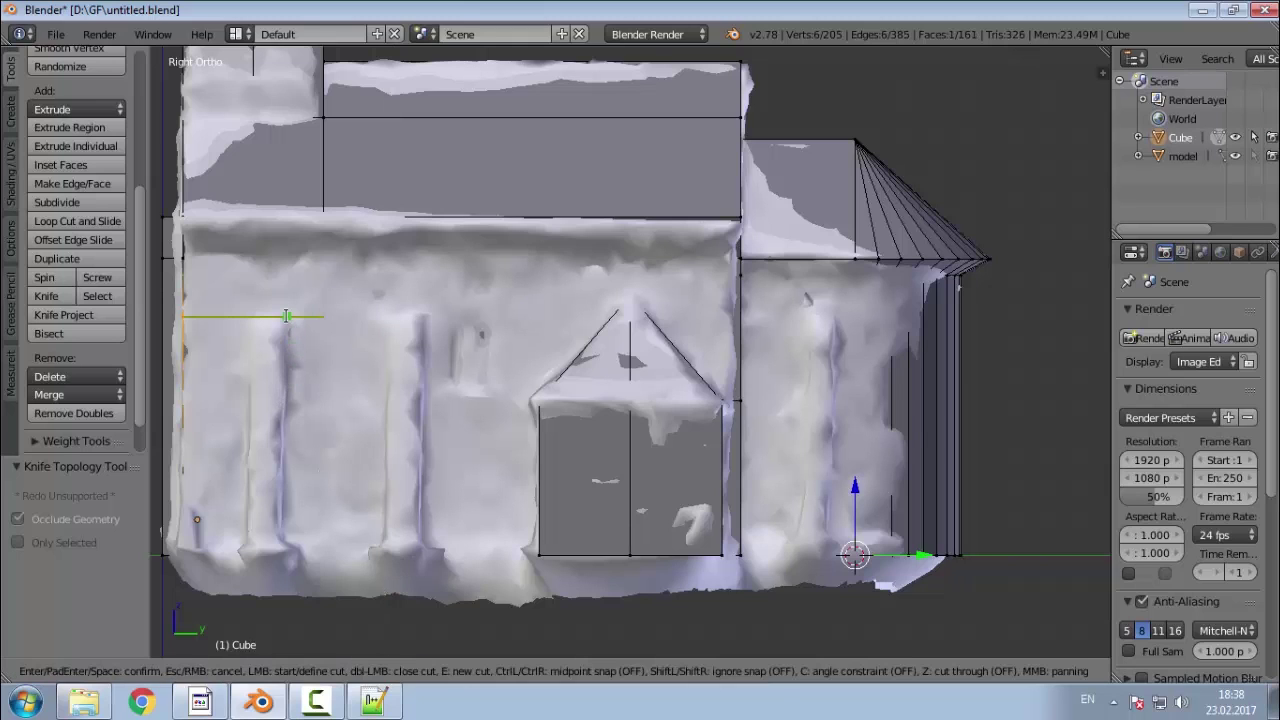
left_click(286, 316)
key("c")
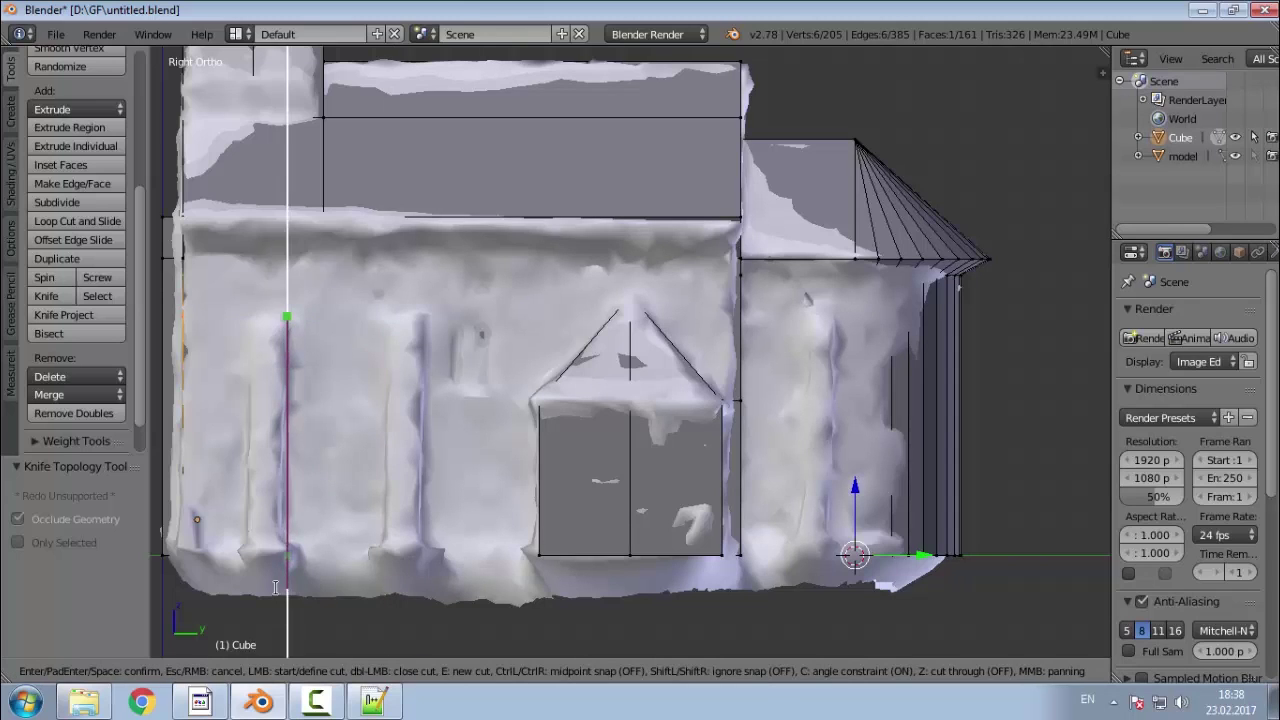
left_click(276, 588)
key("Return")
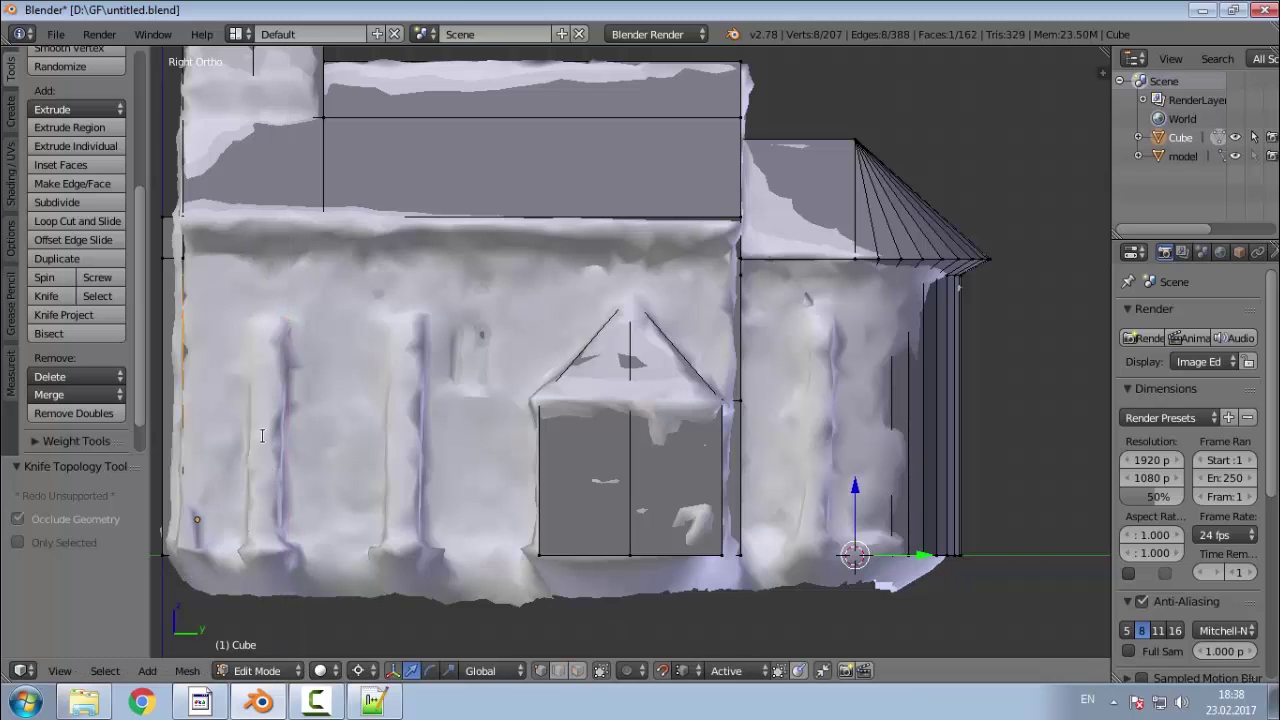
Step: Knife-cut a vertical line along the first buttress's tower-side edge, from the horizontal cut to the wall base
key("k")
key("c")
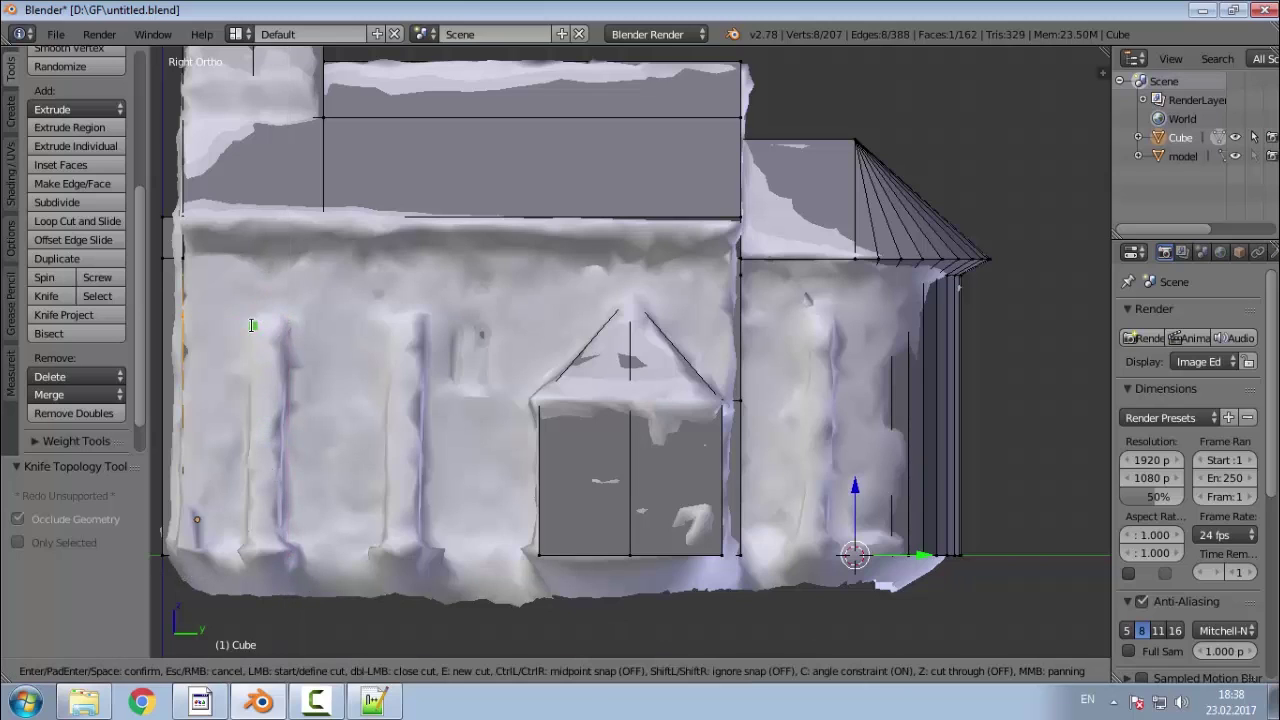
left_click(250, 317)
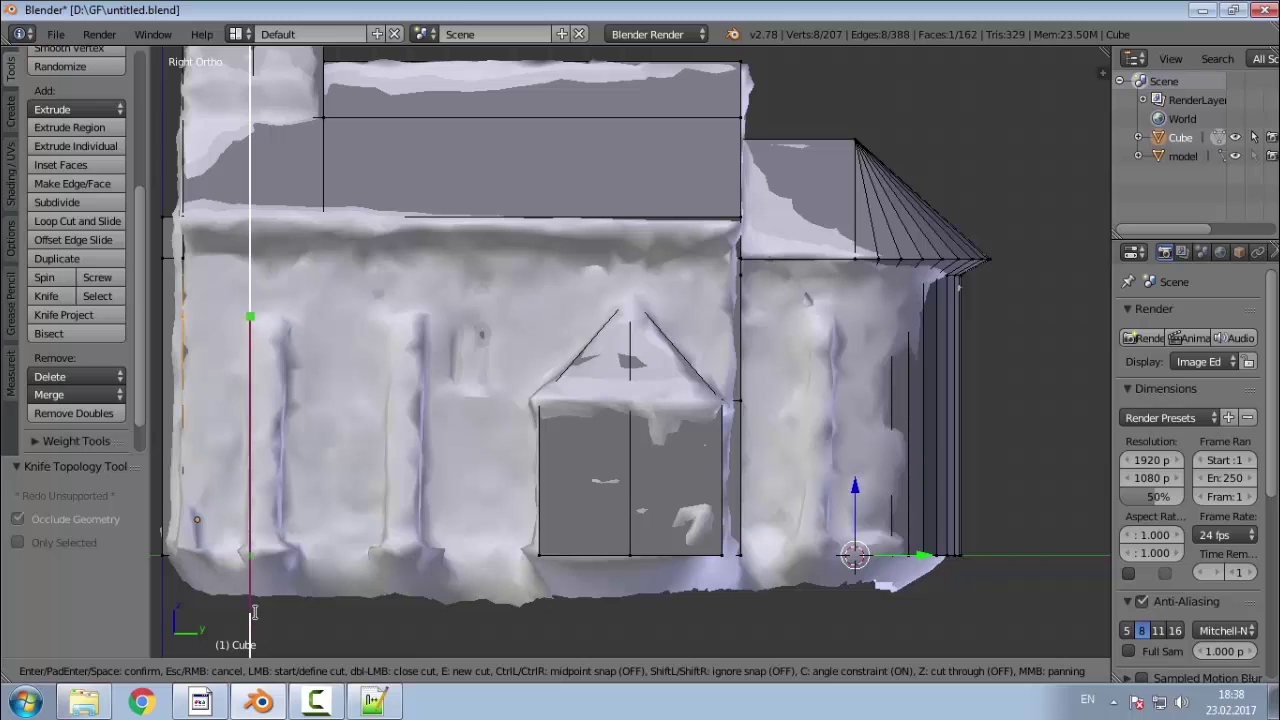
key("Return")
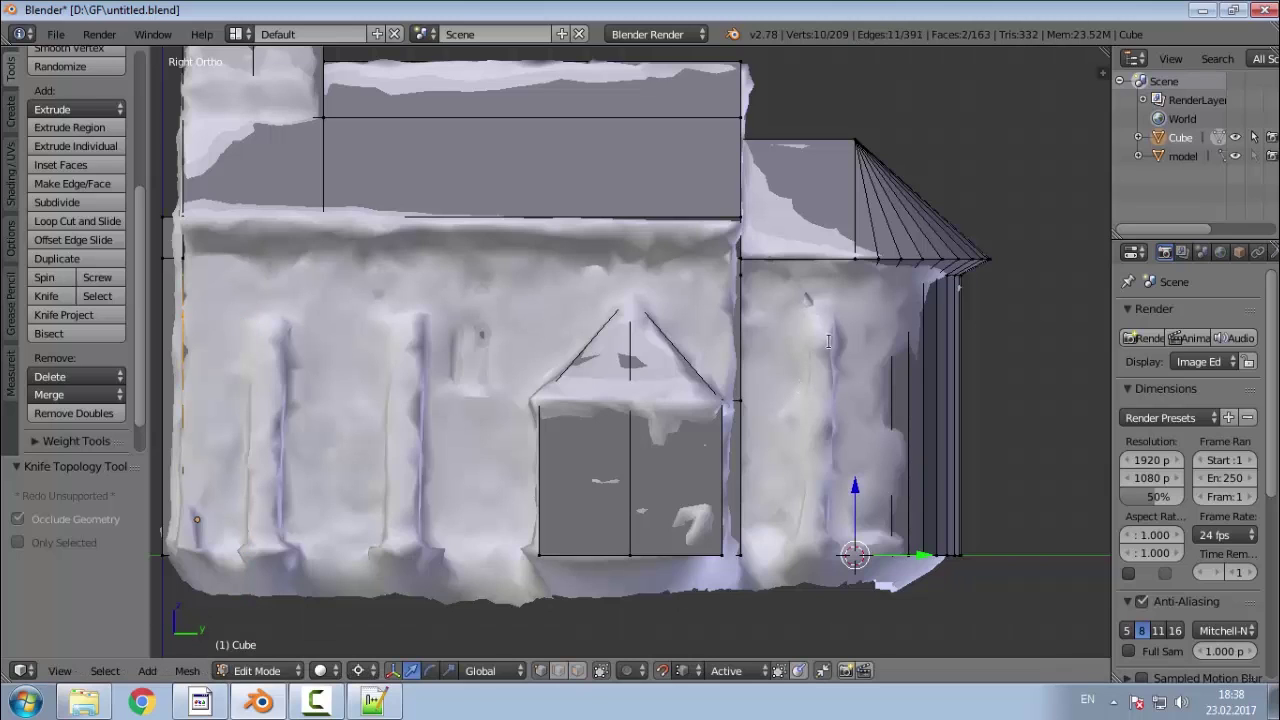
key("k")
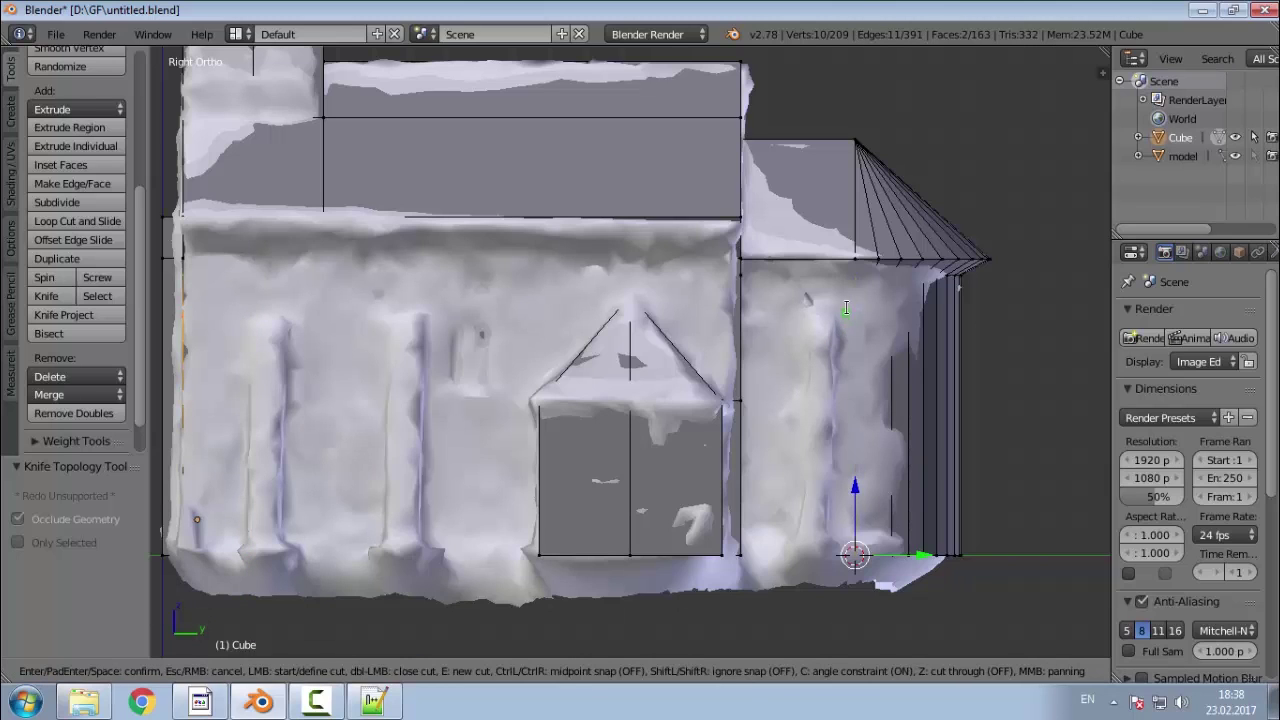
left_click(855, 314)
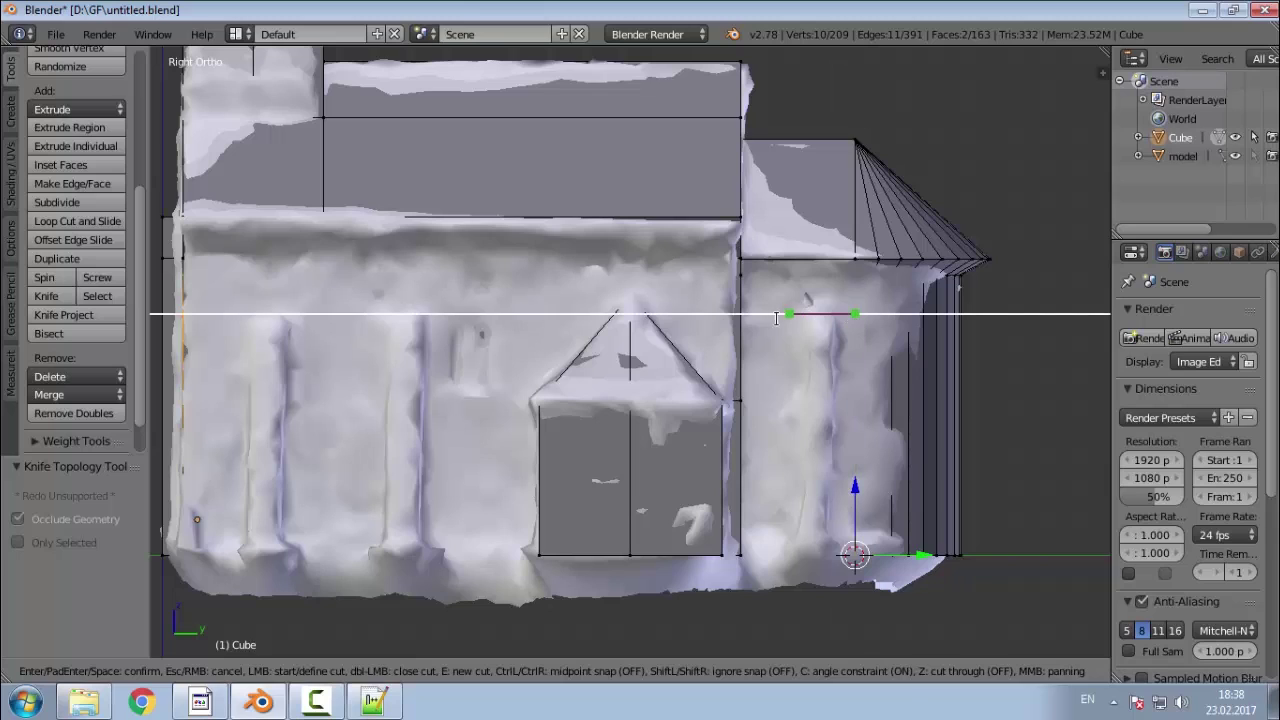
left_click(742, 315)
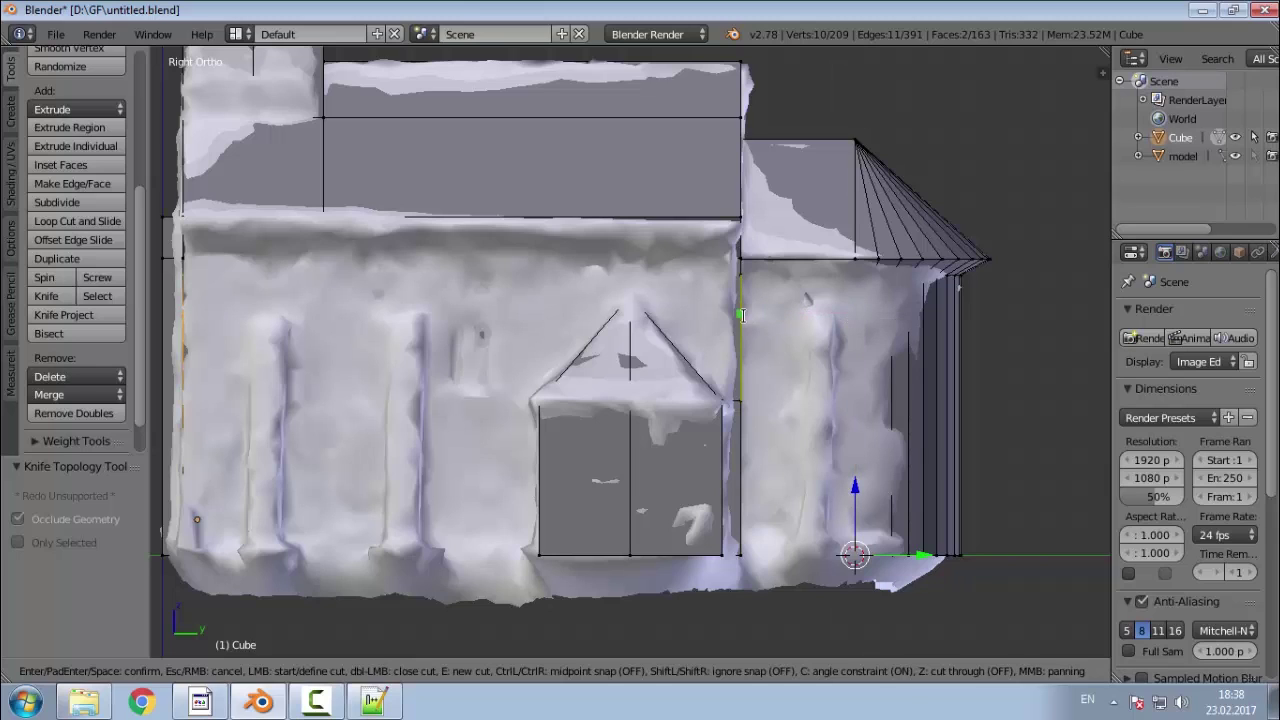
right_click(743, 315)
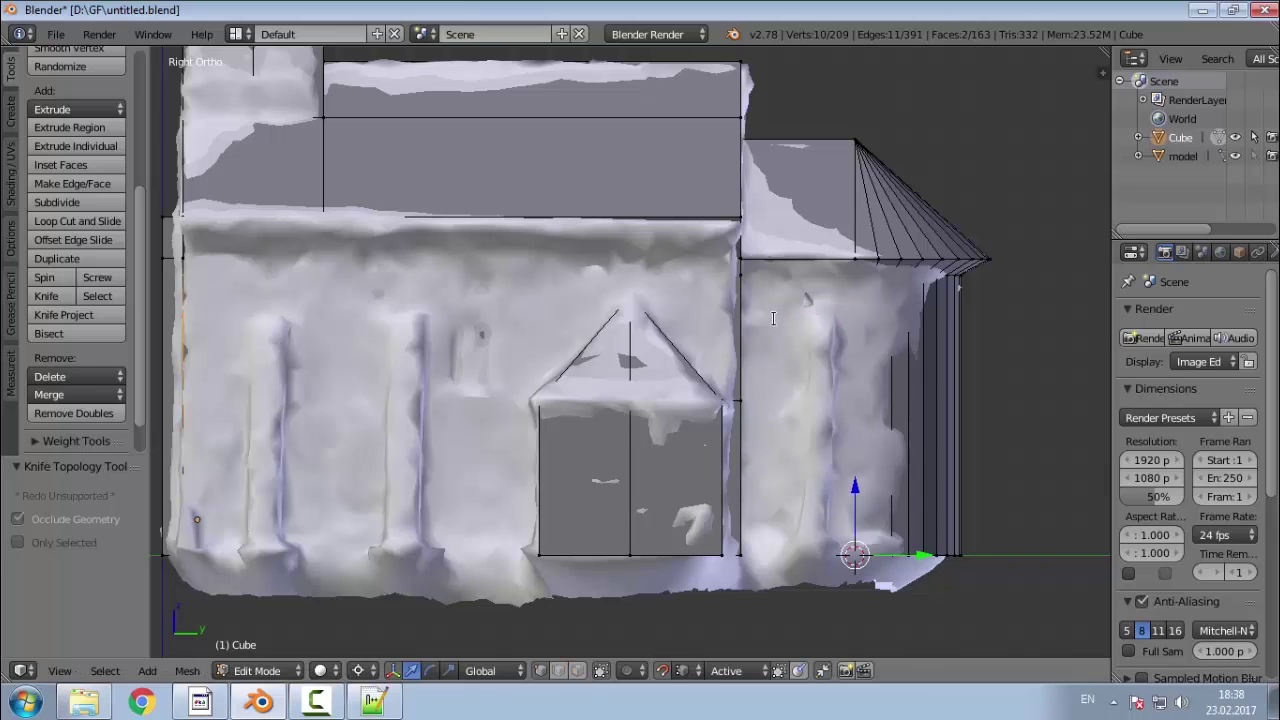
Step: Knife-cut the third buttress's outline on the wall beside the apse, across at buttress height, down to the base and back up its apse-side edge
key("k")
key("c")
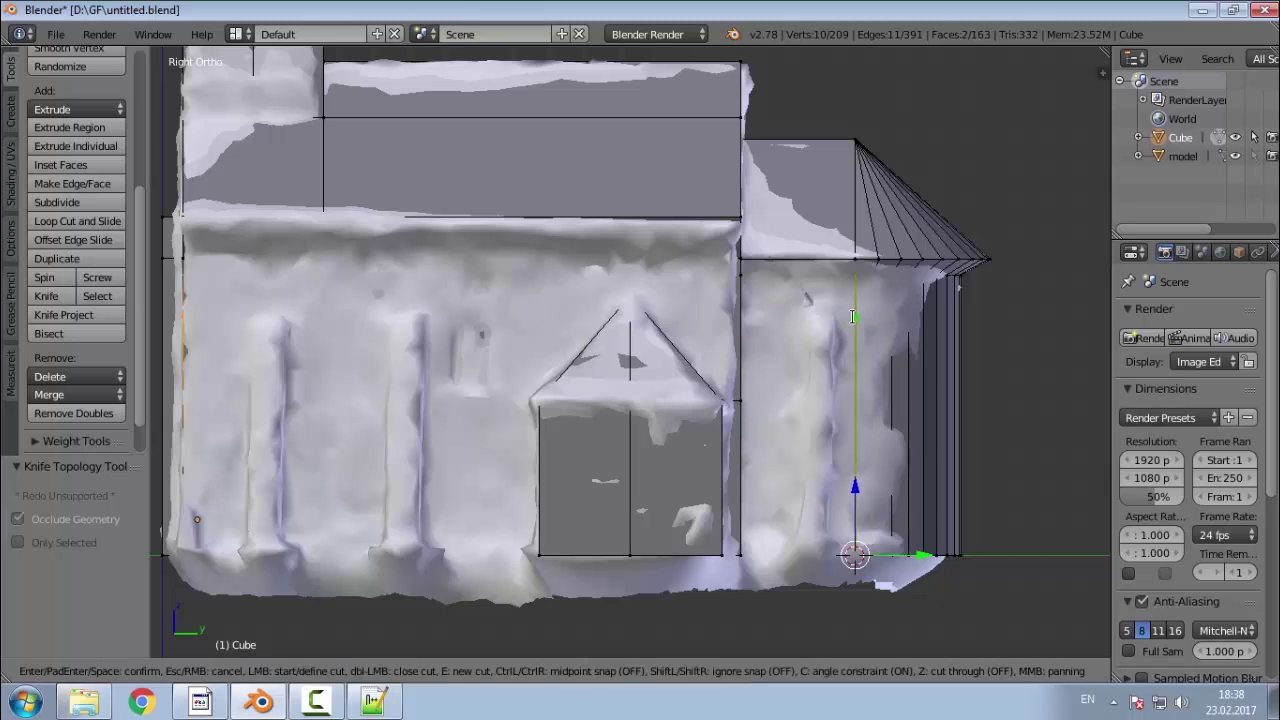
left_click(853, 317)
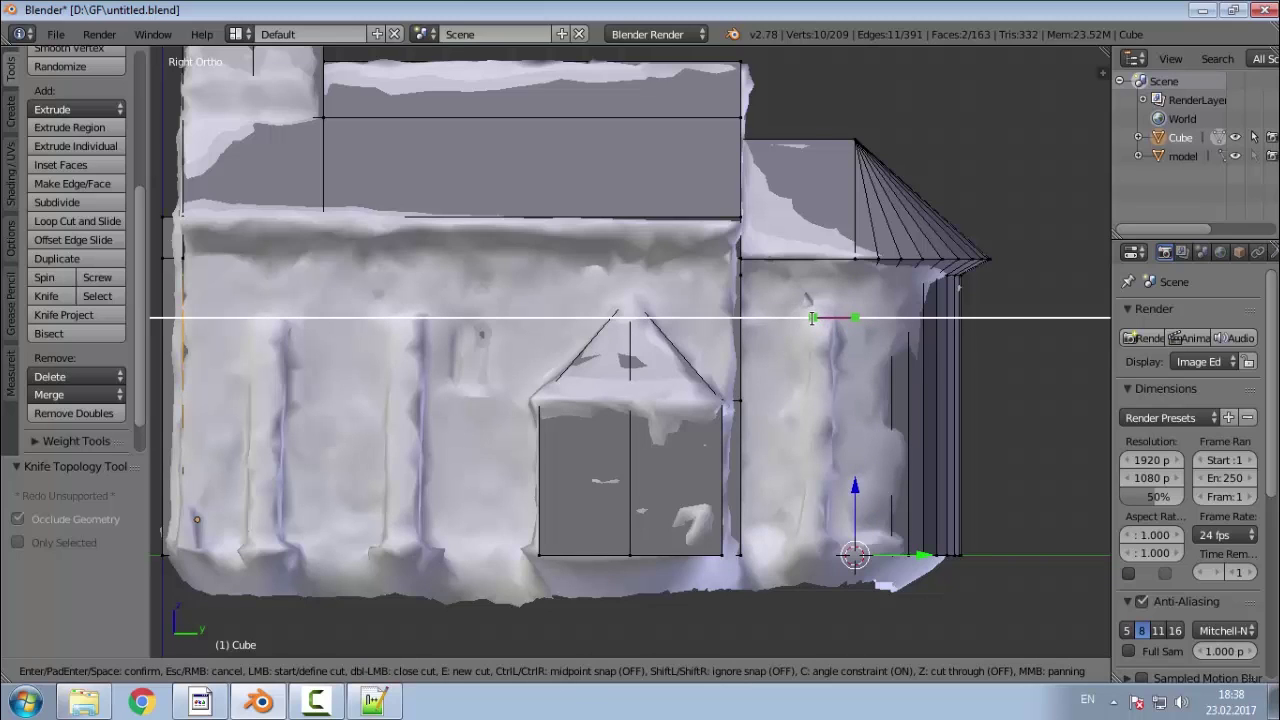
left_click(815, 566)
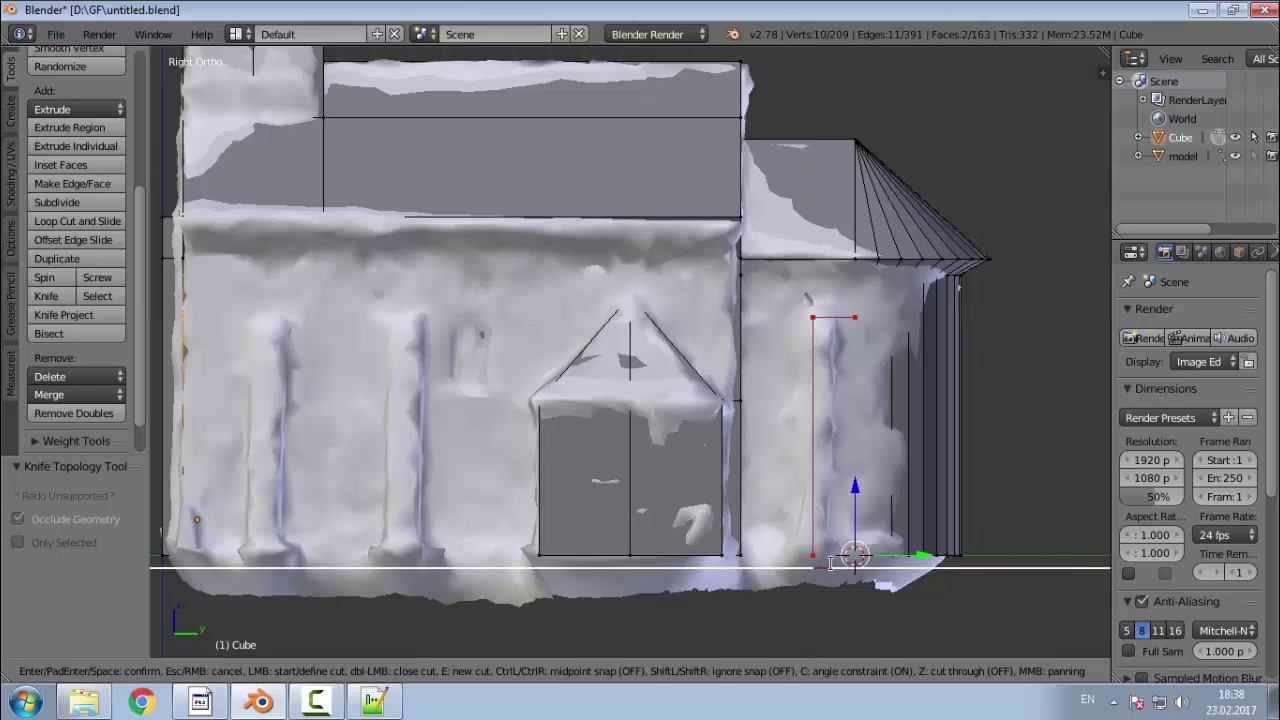
left_click(833, 561)
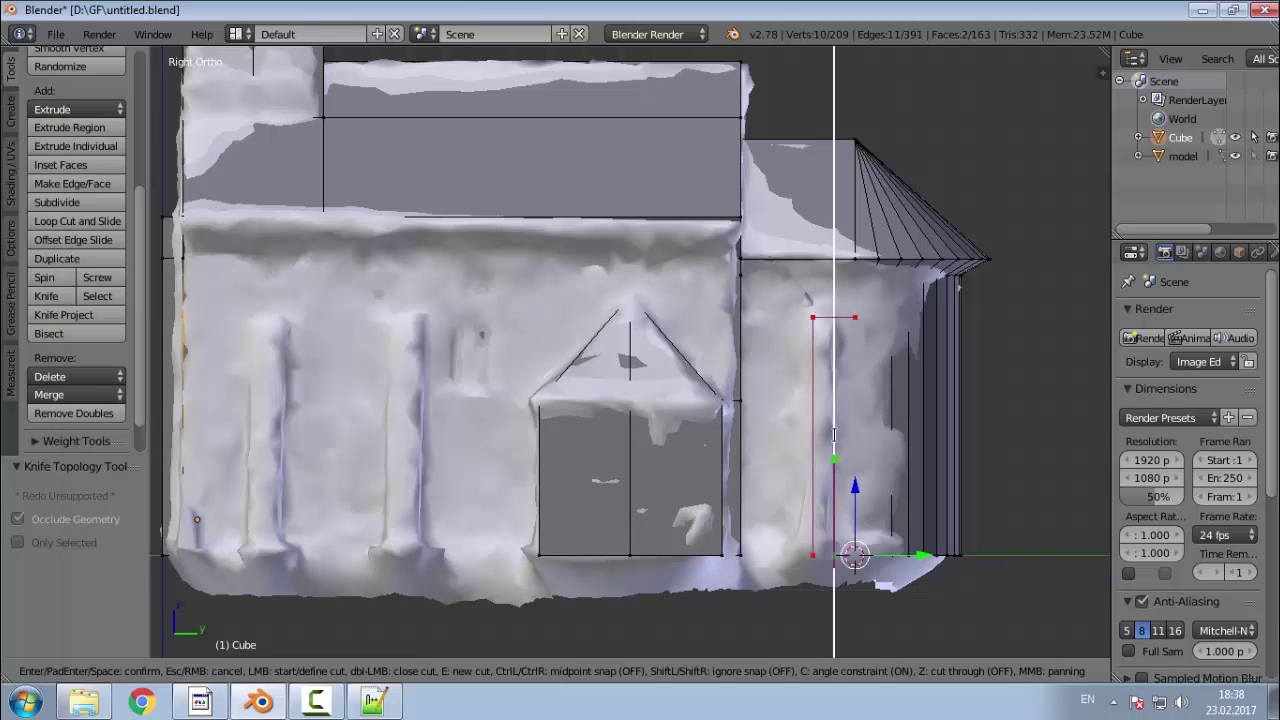
left_click(840, 319)
key("Return")
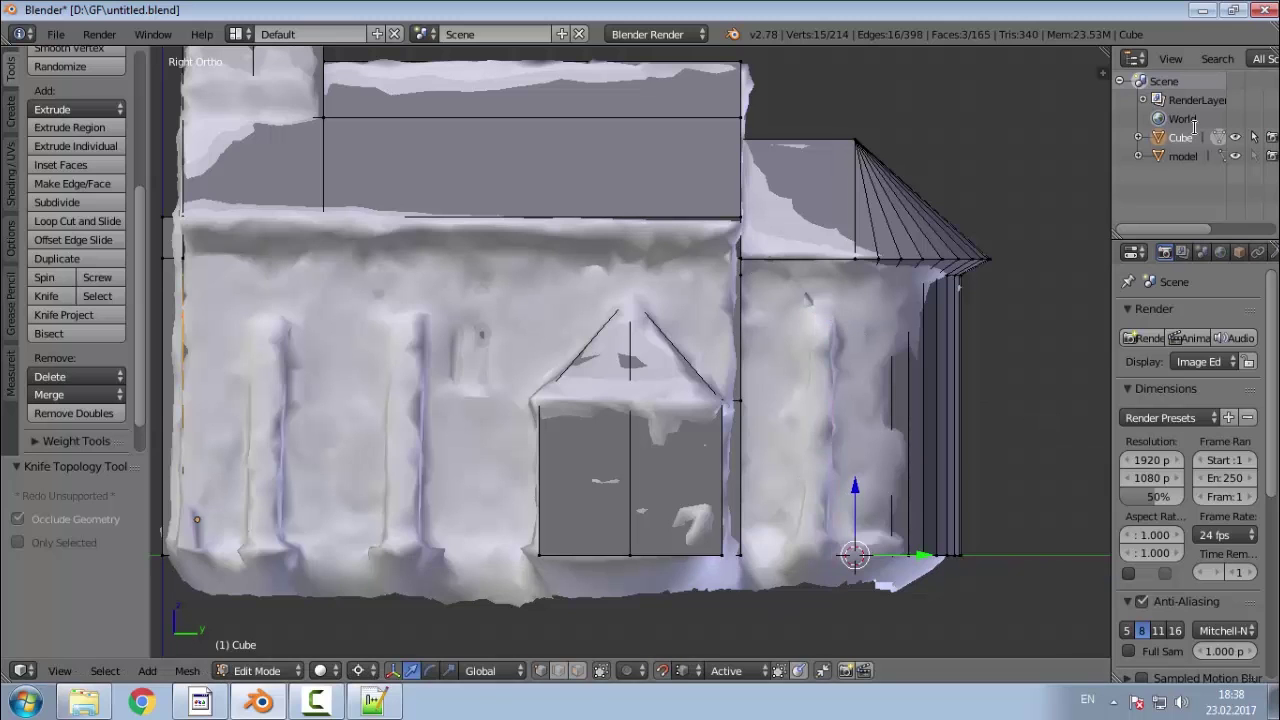
Step: Hide the reference model and select the three buttress faces, two on the side wall and one beside the apse, ending in front view
left_click(1236, 155)
middle_click_drag(960, 359, 852, 478)
key("a")
scroll(861, 444, "up", 2)
middle_click_drag(644, 476, 740, 500)
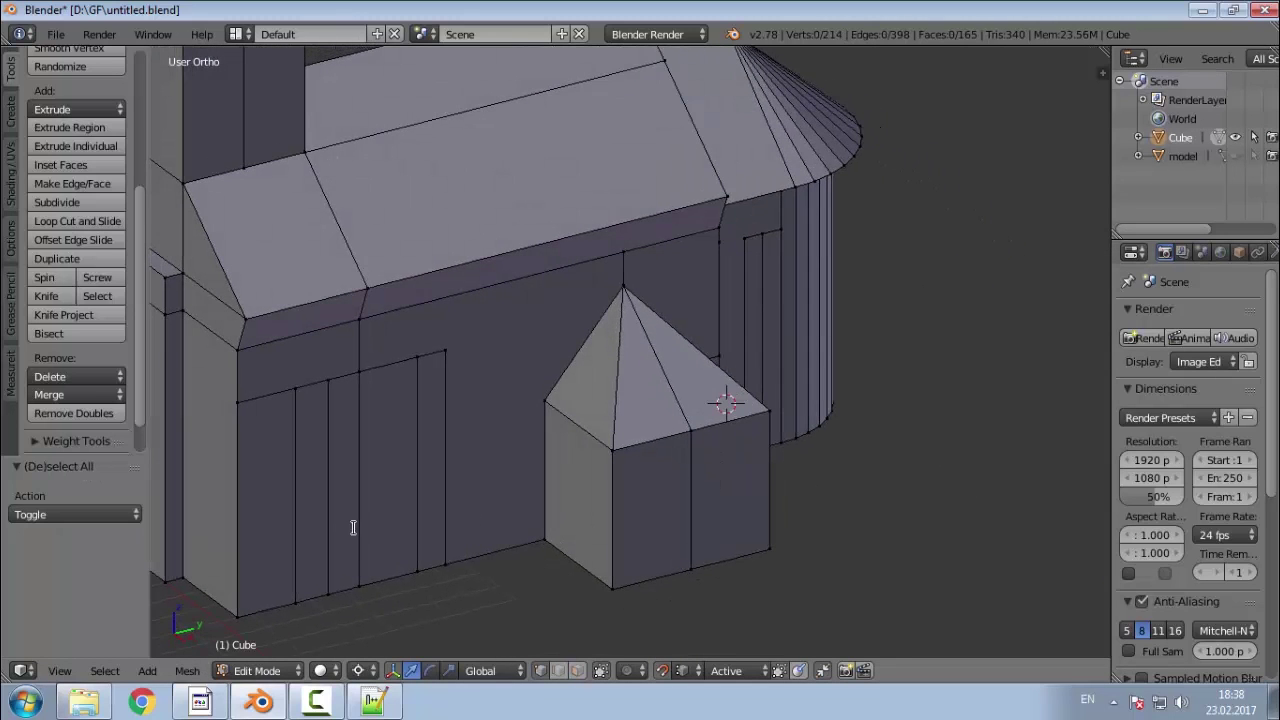
left_click(577, 670)
right_click(316, 500)
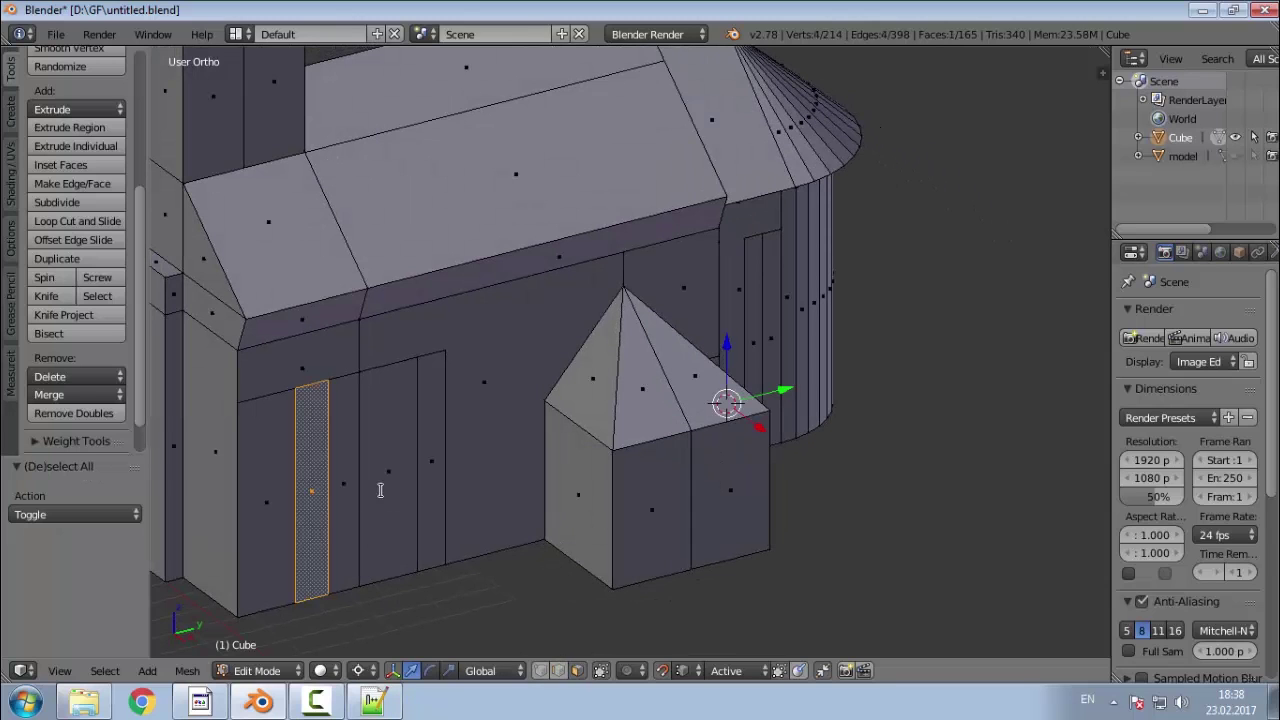
right_click(440, 463, "shift")
middle_click_drag(780, 348, 784, 342)
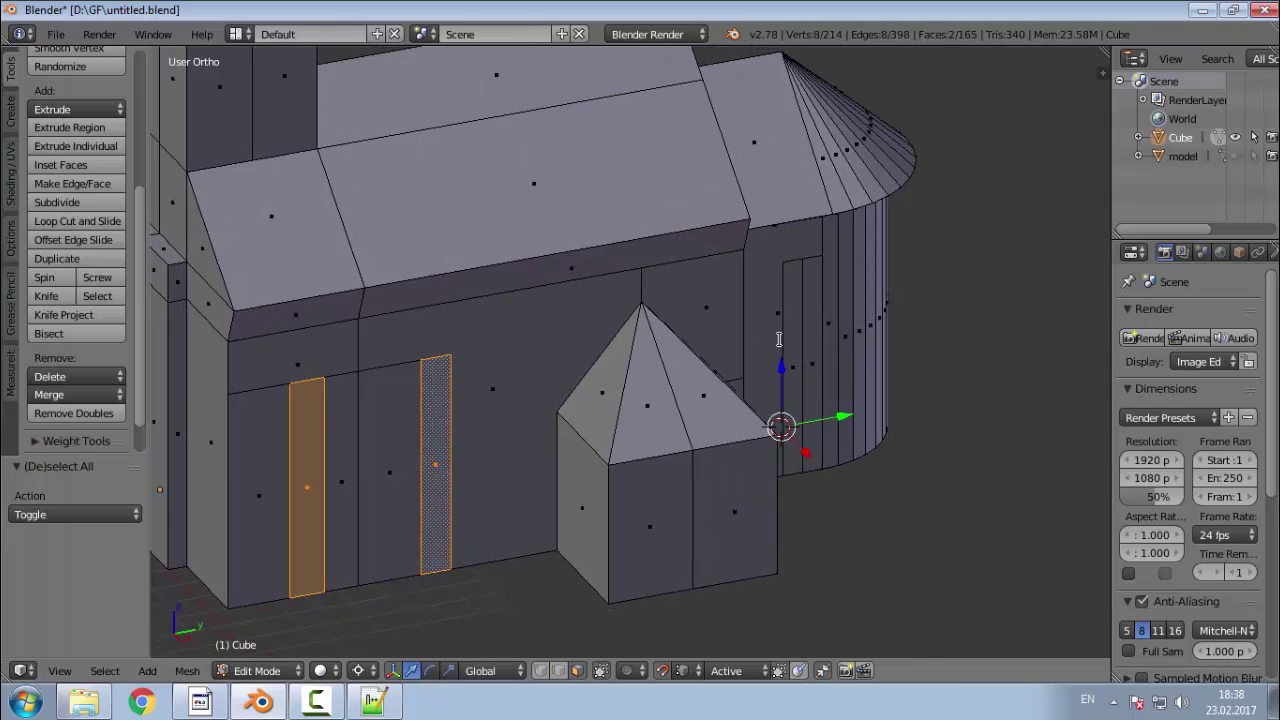
right_click(792, 375, "shift")
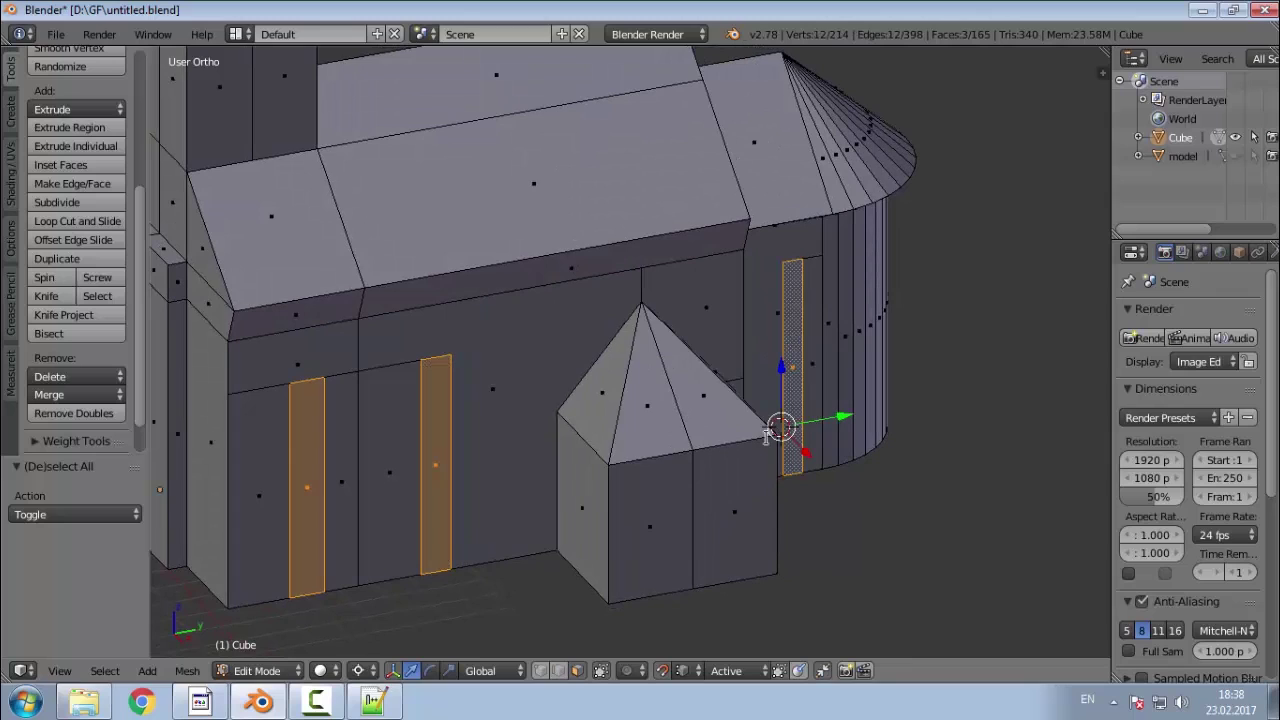
key("KP_1")
key("ctrl+r")
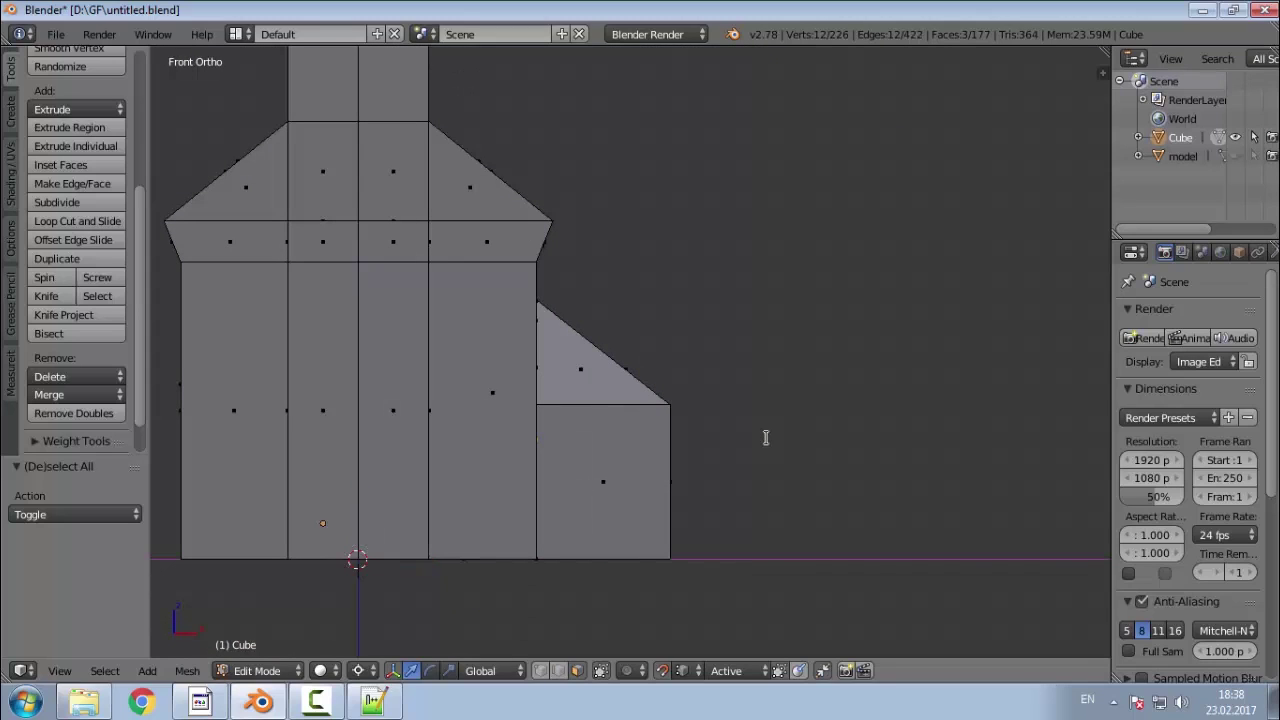
left_click(763, 437)
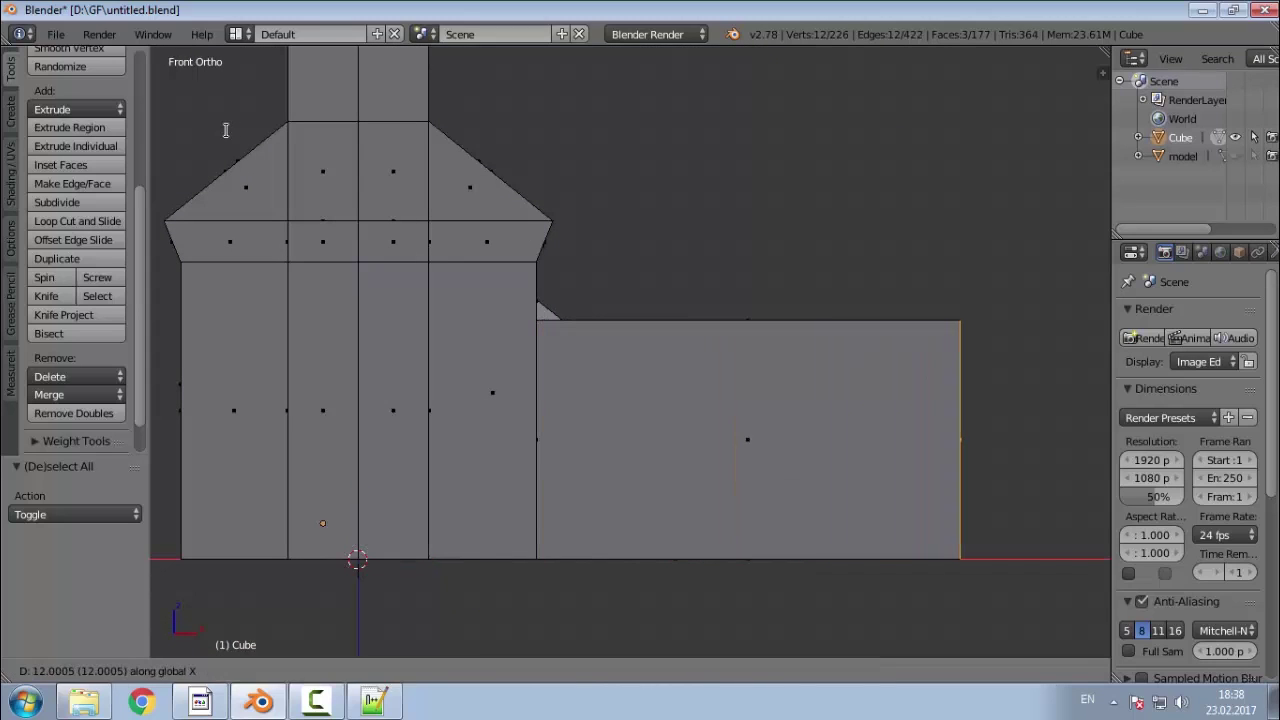
key("Escape")
Step: Show the reference model again and extrude the three buttress faces 1.327 along X to match the scanned buttress depth
left_click(1236, 155)
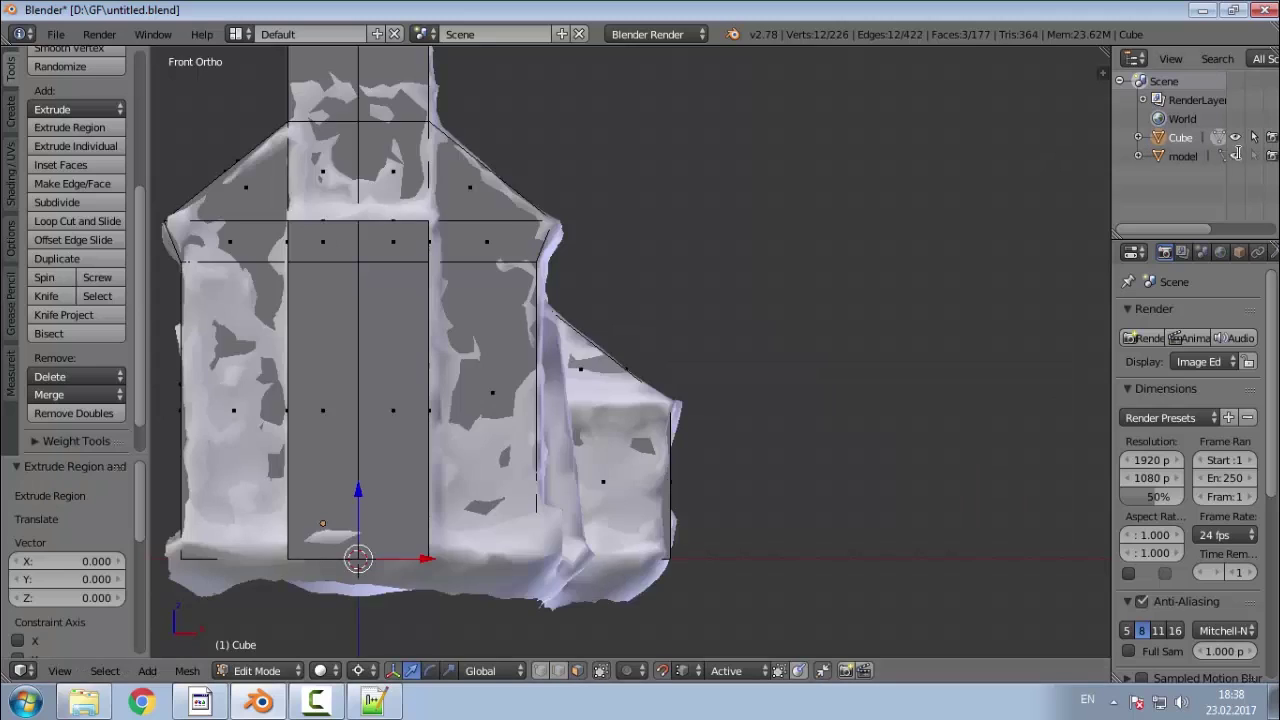
key("e")
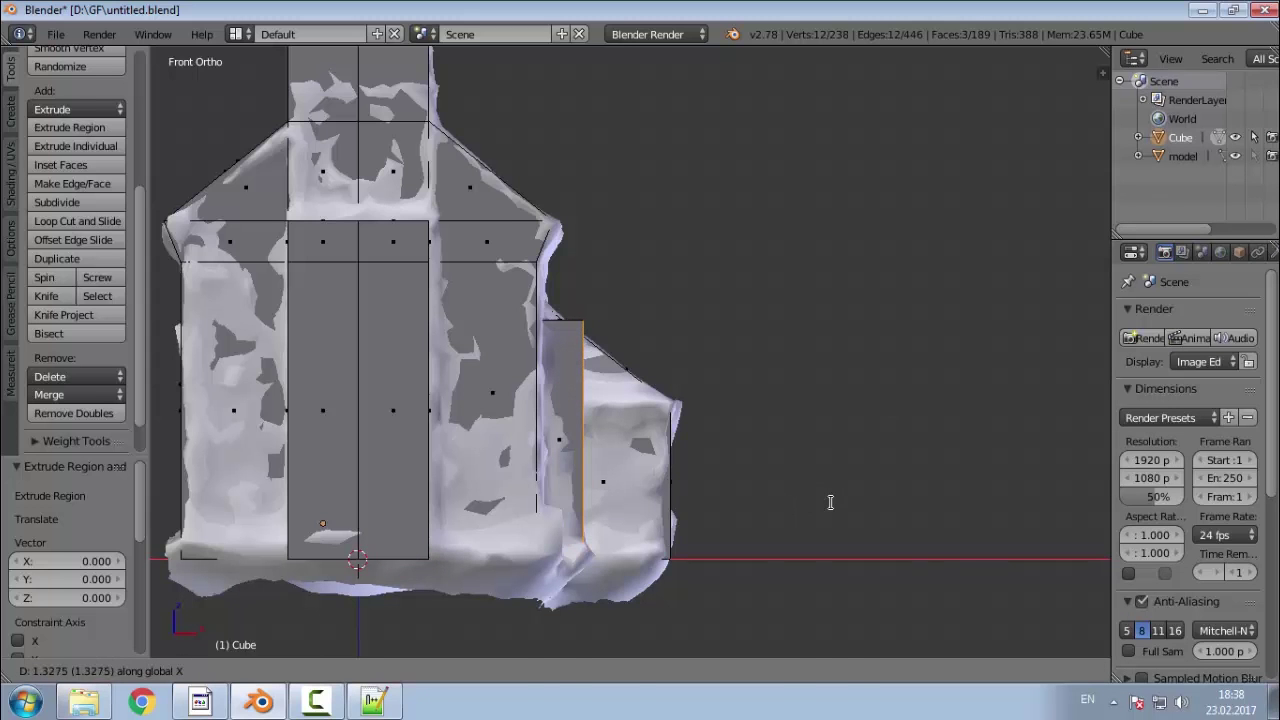
left_click(830, 502)
Step: Select only the outer top edges of the three extruded buttresses and return to the front orthographic view
middle_click_drag(767, 432, 592, 479)
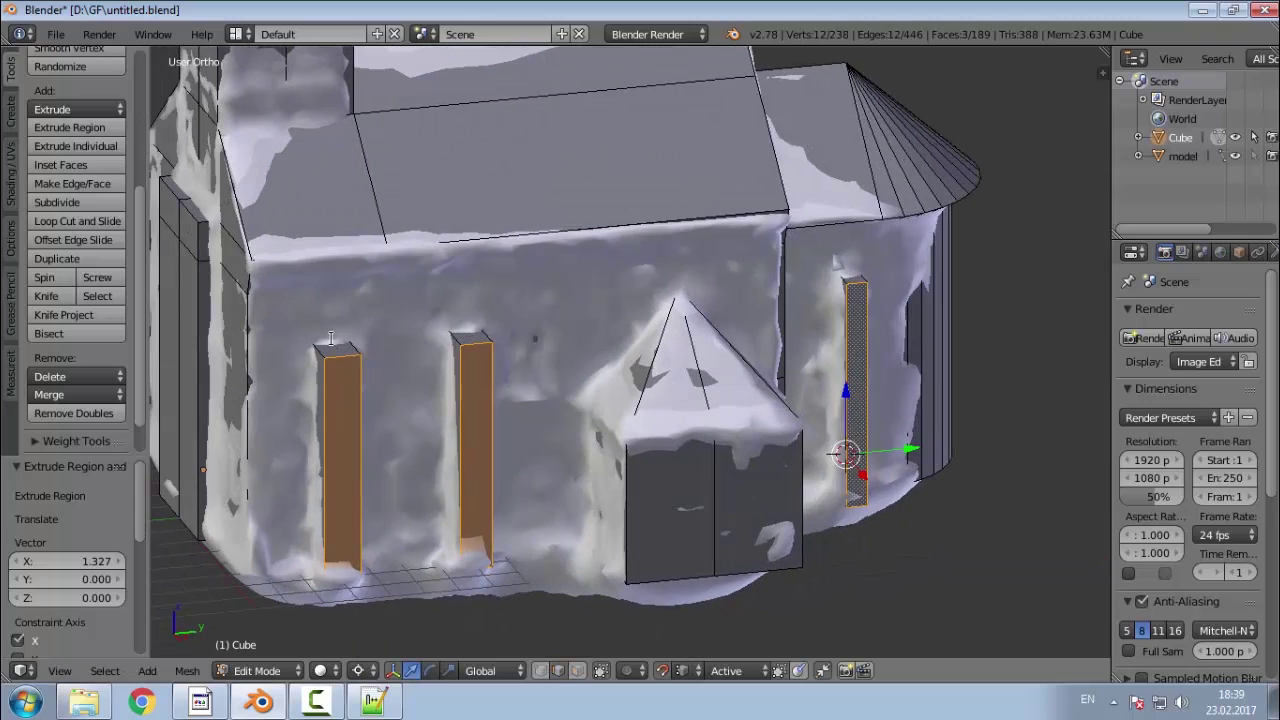
key("a")
right_click(469, 338, "shift")
right_click(855, 283, "shift")
key("KP_1")
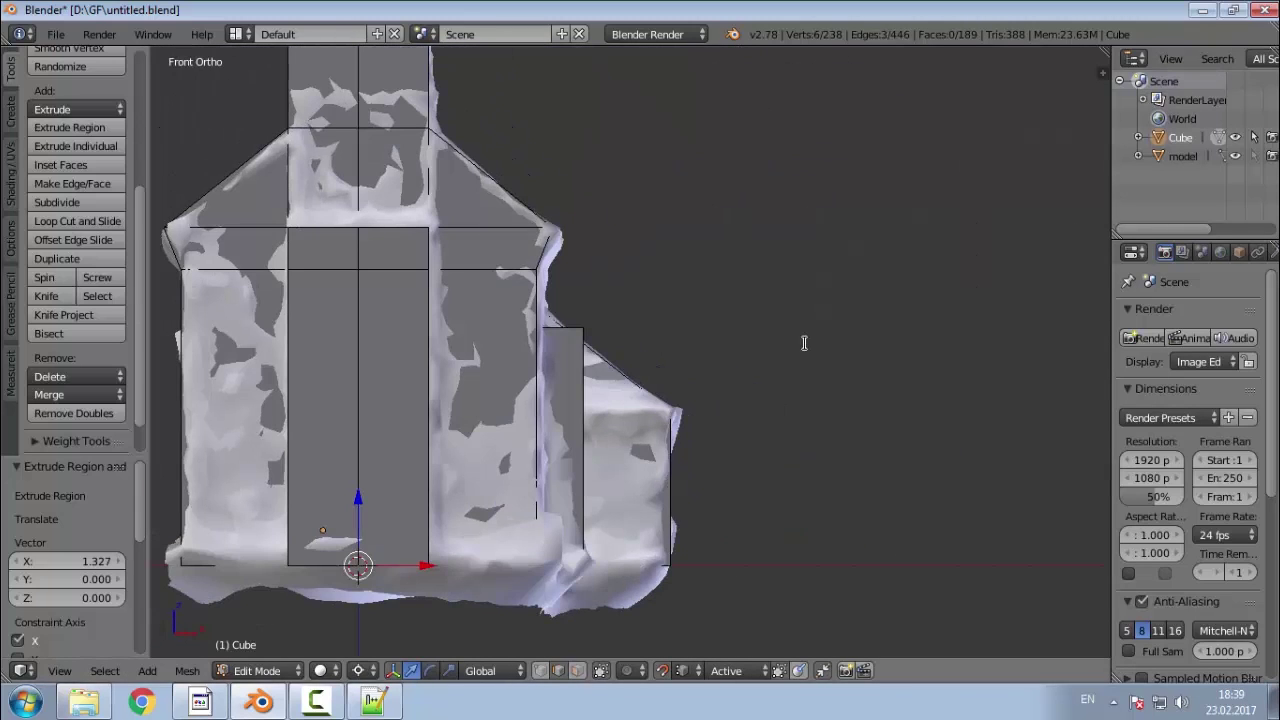
Step: Try to extrude and move the three buttresses' outer top edges along the X axis
key("e")
key("x")
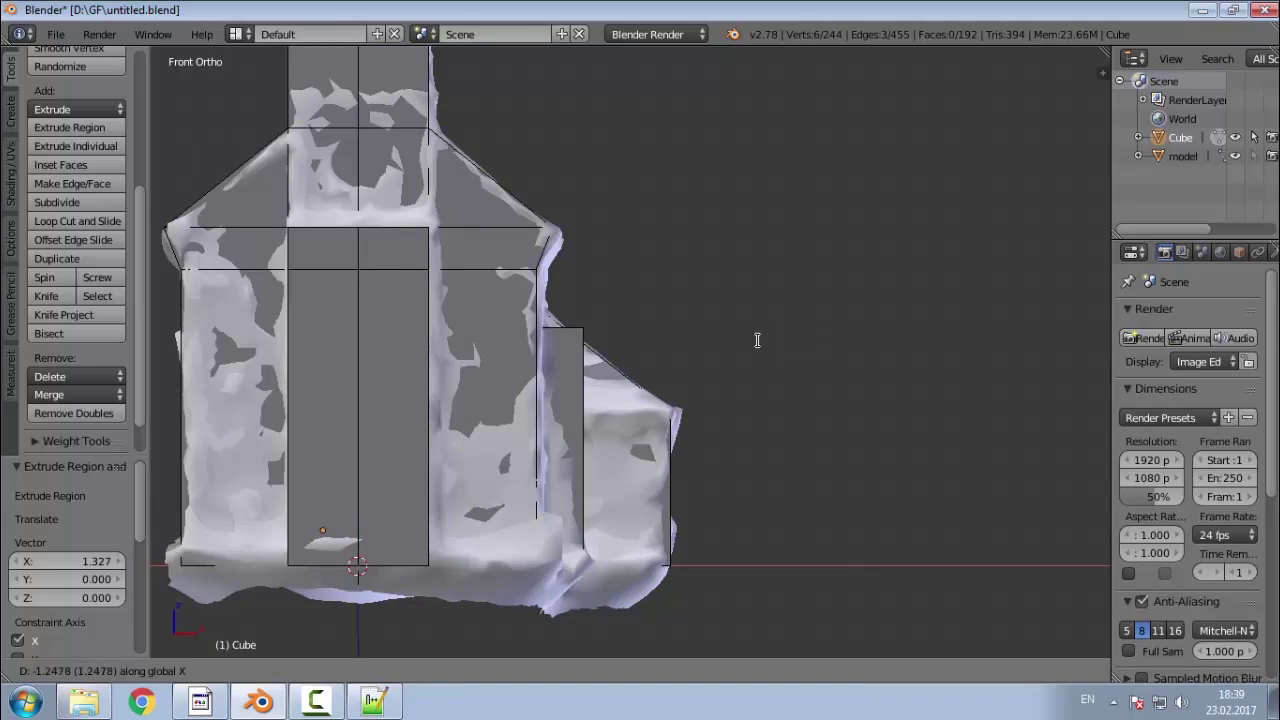
right_click(672, 336)
middle_click_drag(697, 334, 648, 456)
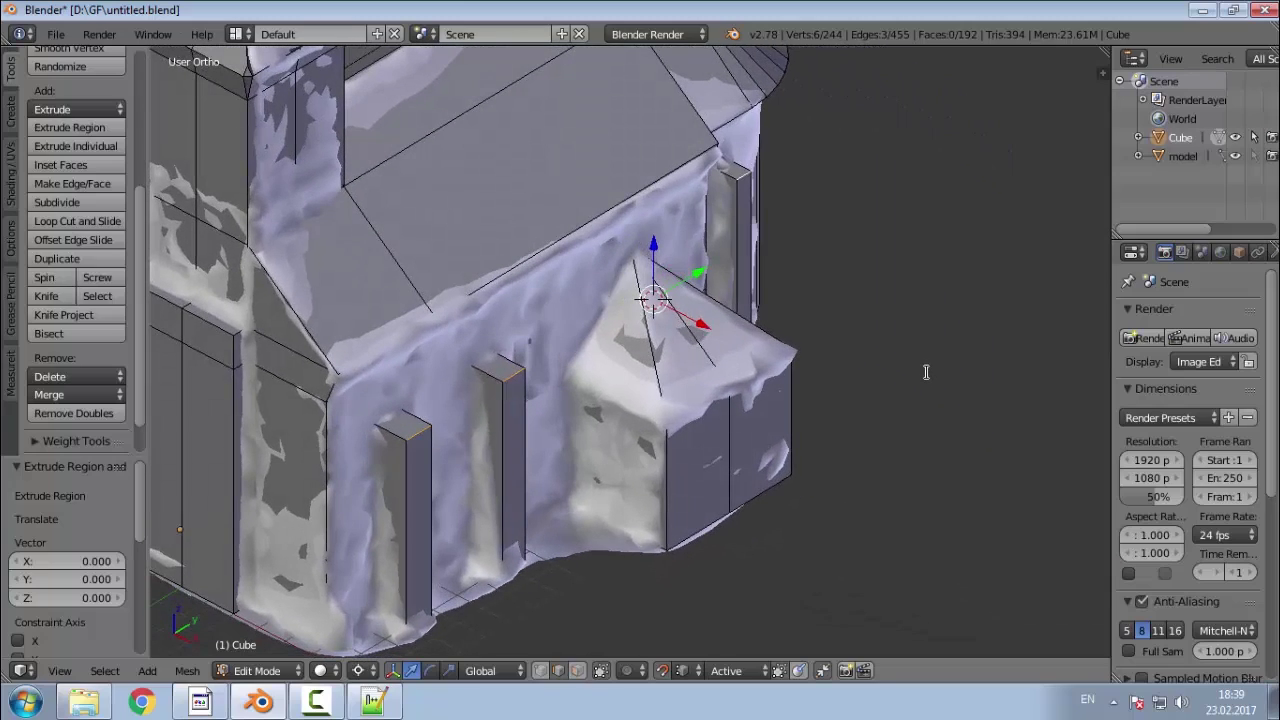
key("g")
key("x")
left_click(891, 365)
scroll(390, 466, "up", 2)
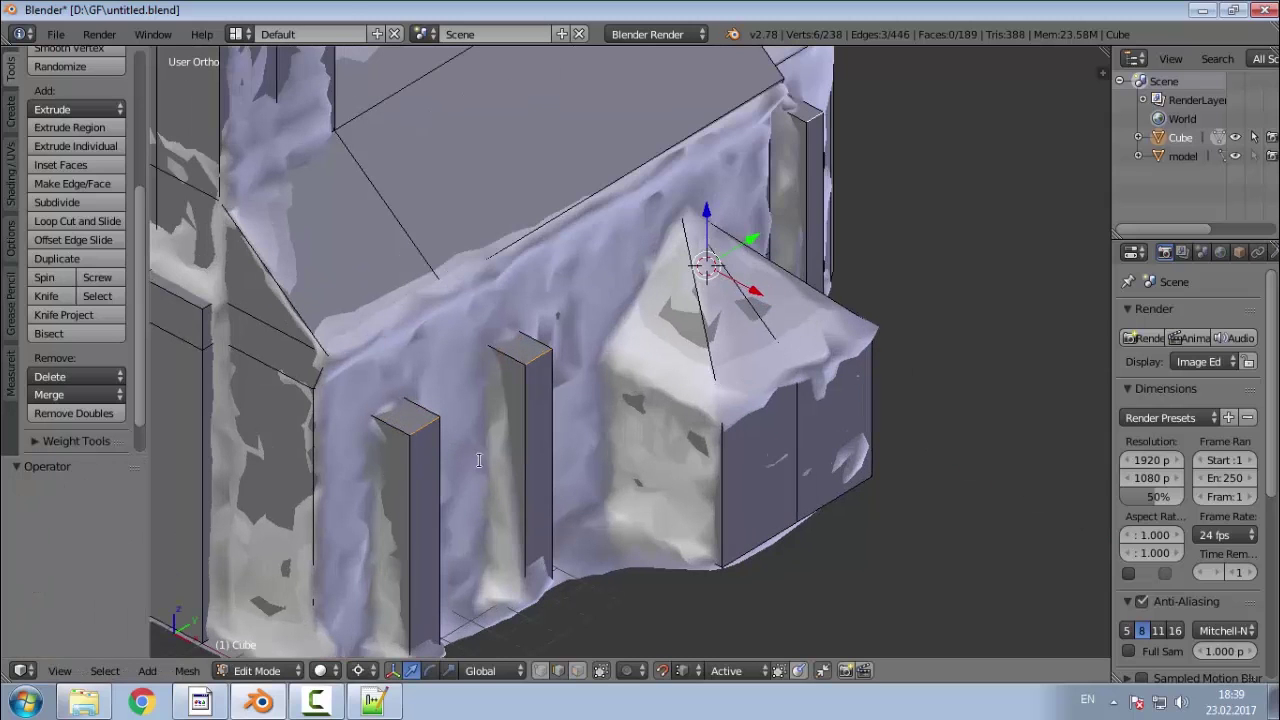
scroll(481, 460, "down", 2)
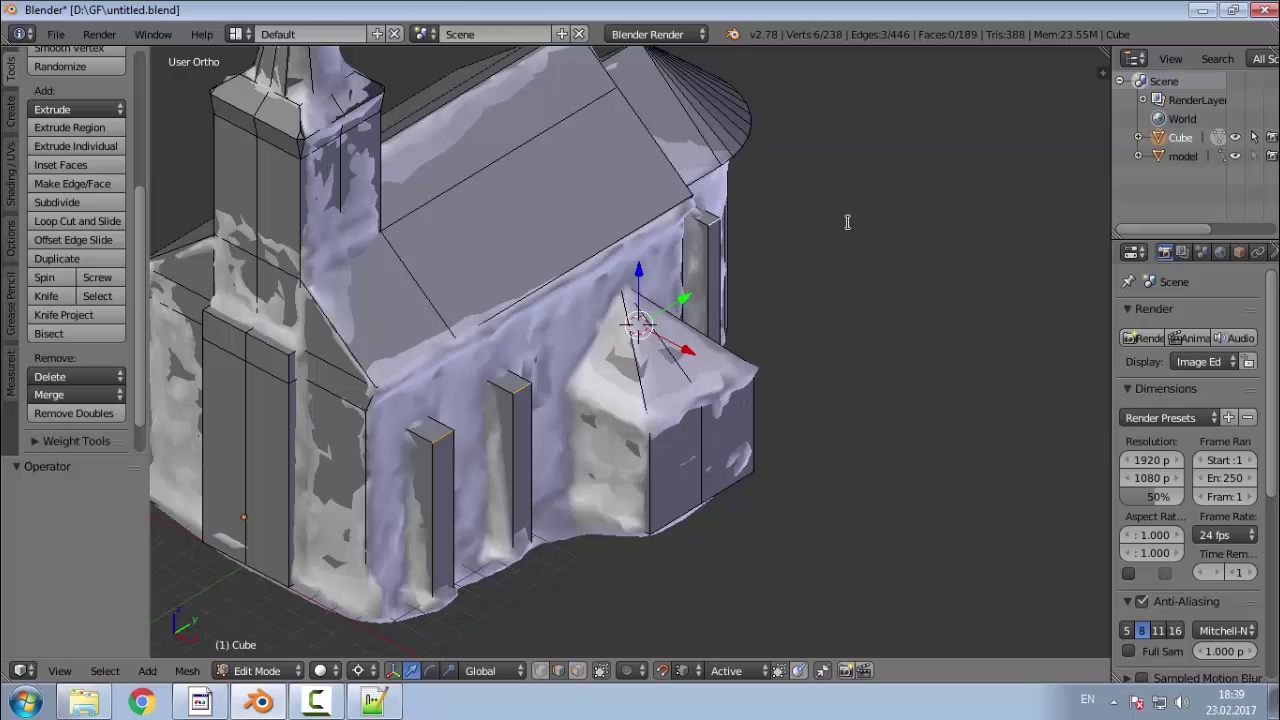
Step: Move the three buttresses' outer top edges -0.741 along X toward the wall to taper the buttresses
key("g")
key("x")
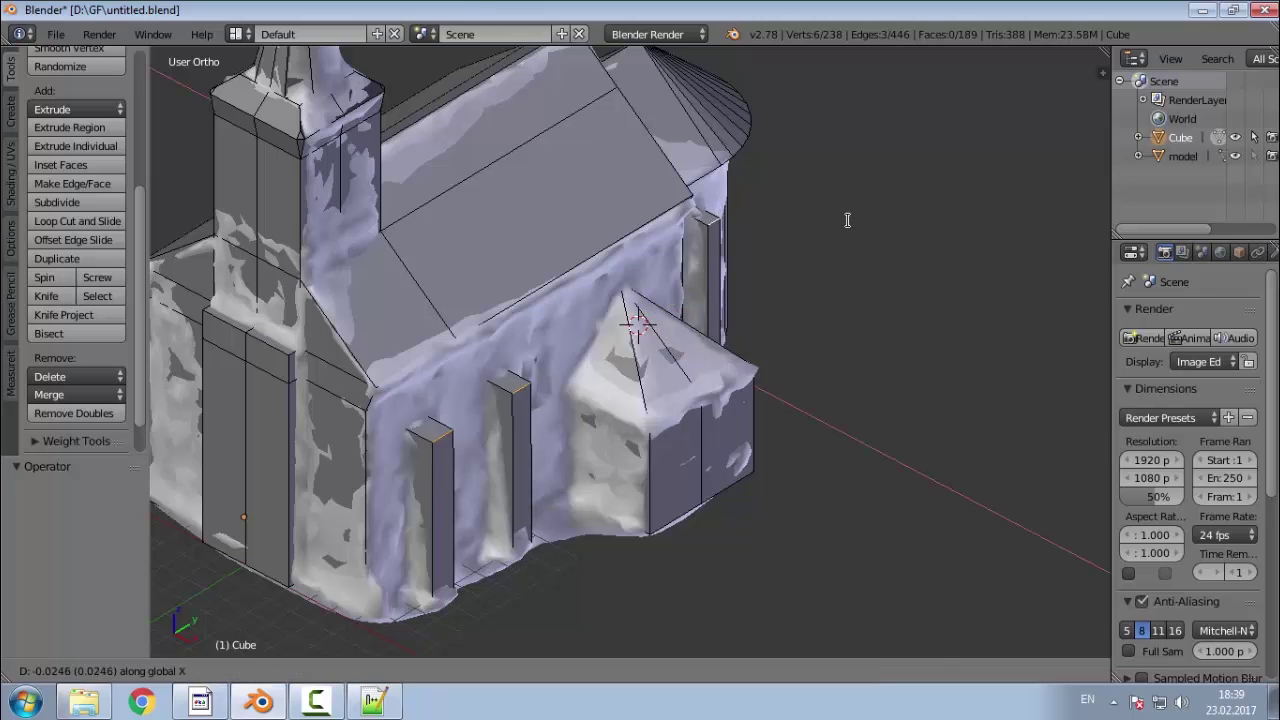
left_click(822, 213)
middle_click_drag(822, 213, 690, 370)
scroll(697, 378, "up", 5)
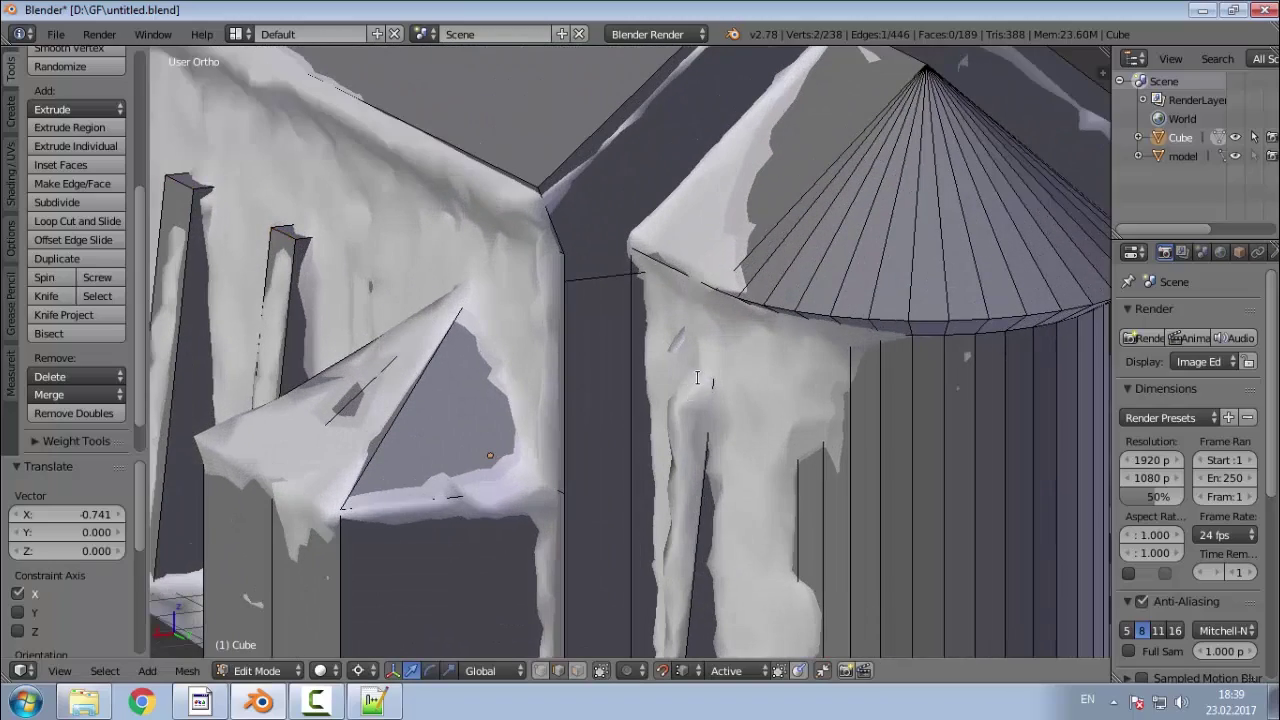
key("g")
key("x")
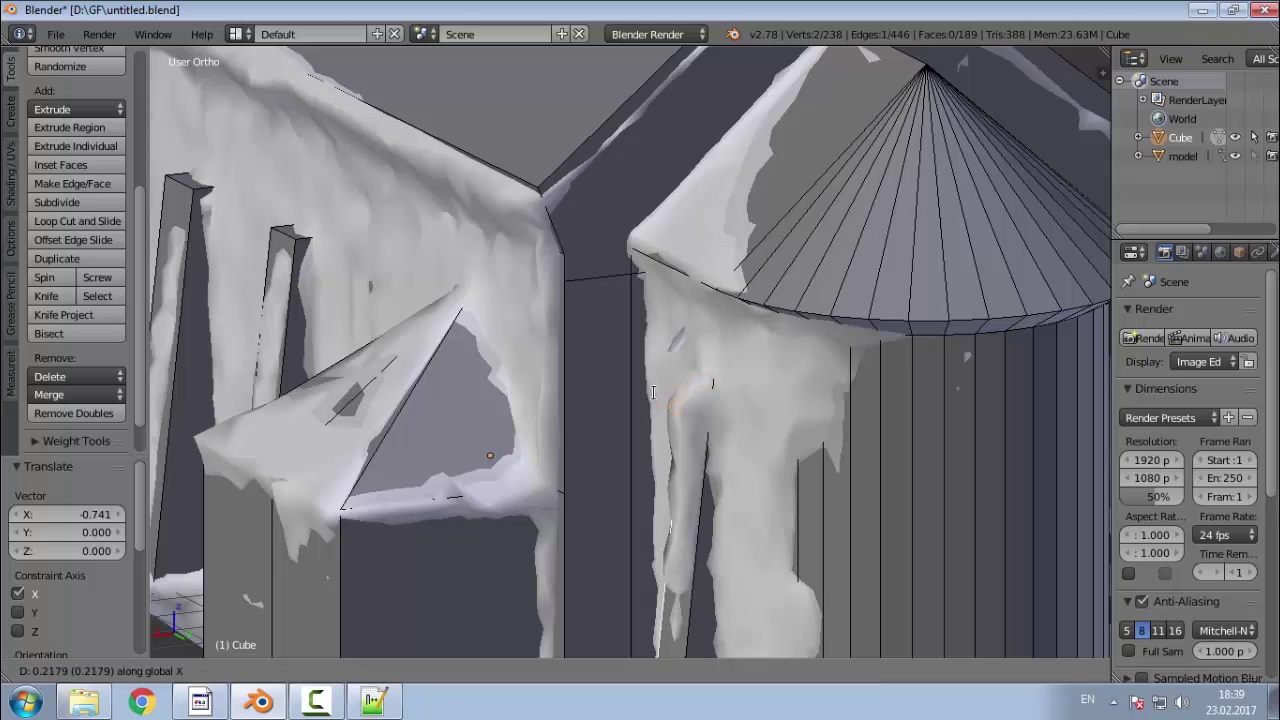
right_click(655, 392)
scroll(656, 400, "down", 4)
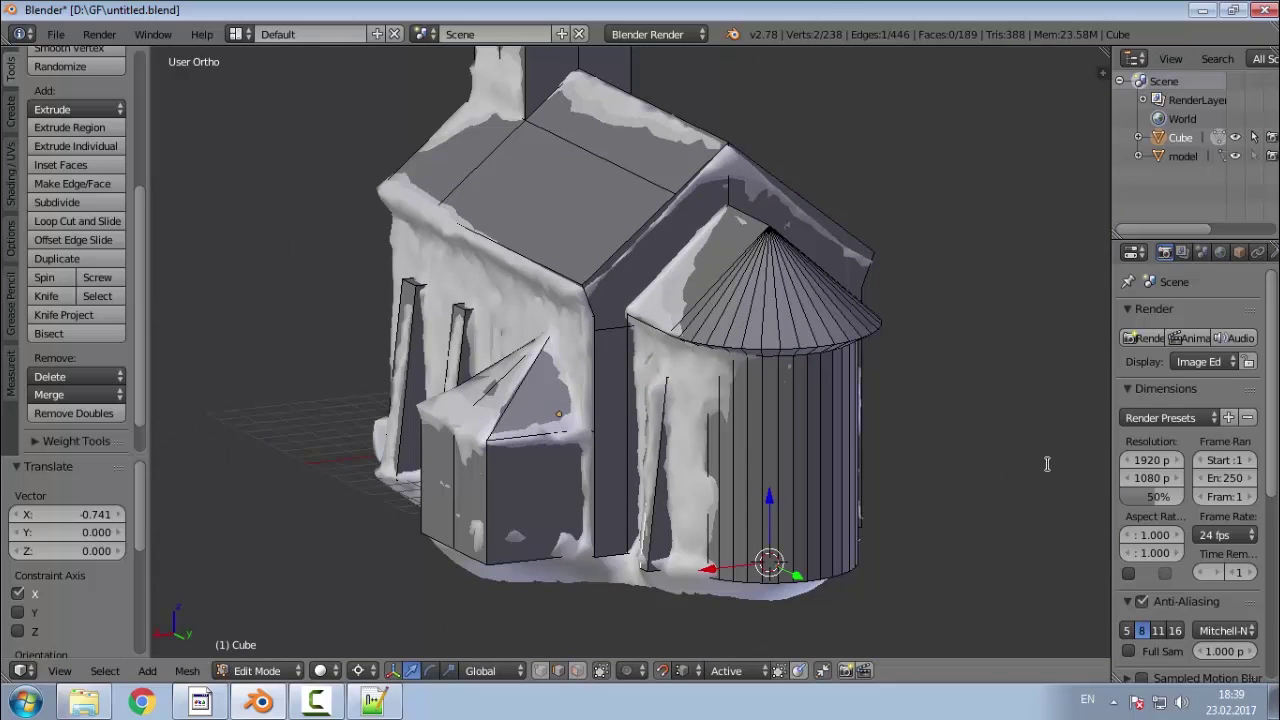
key("g")
key("x")
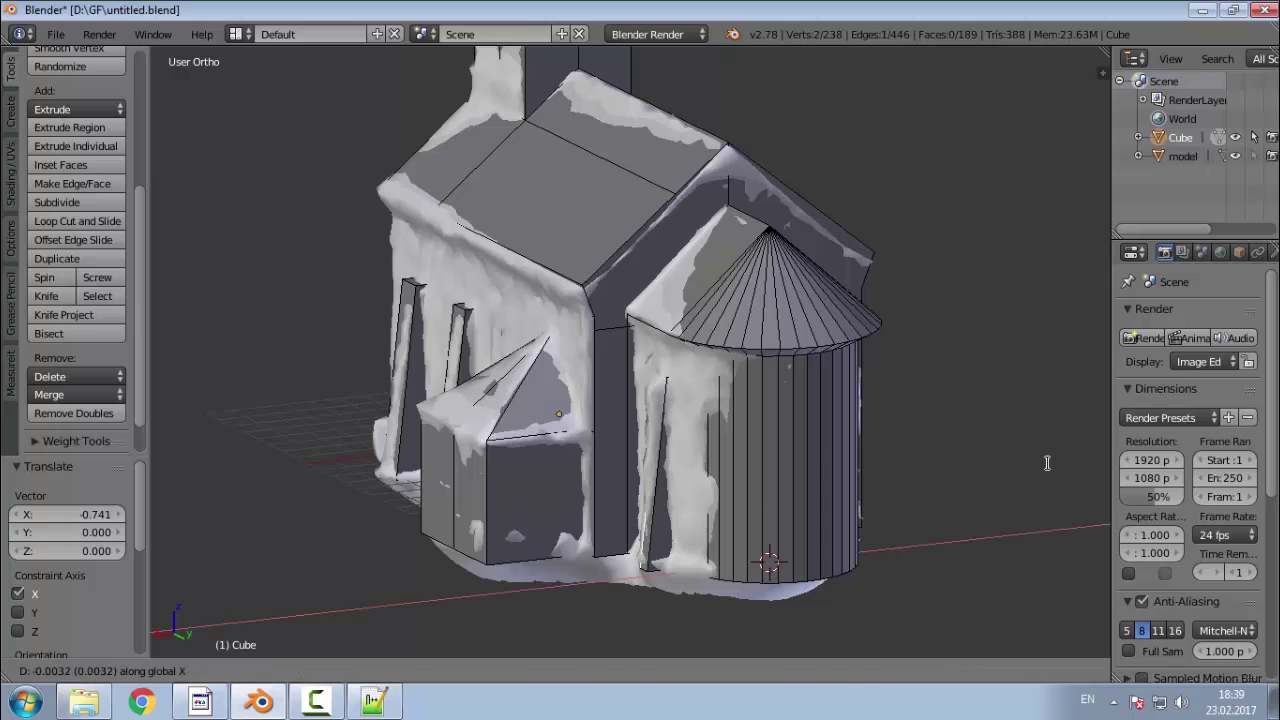
right_click(1047, 463)
Step: Move the outer top edge of the buttress beside the apse 0.258 outward along X to match the scan
scroll(648, 366, "up", 5)
scroll(975, 372, "down", 5)
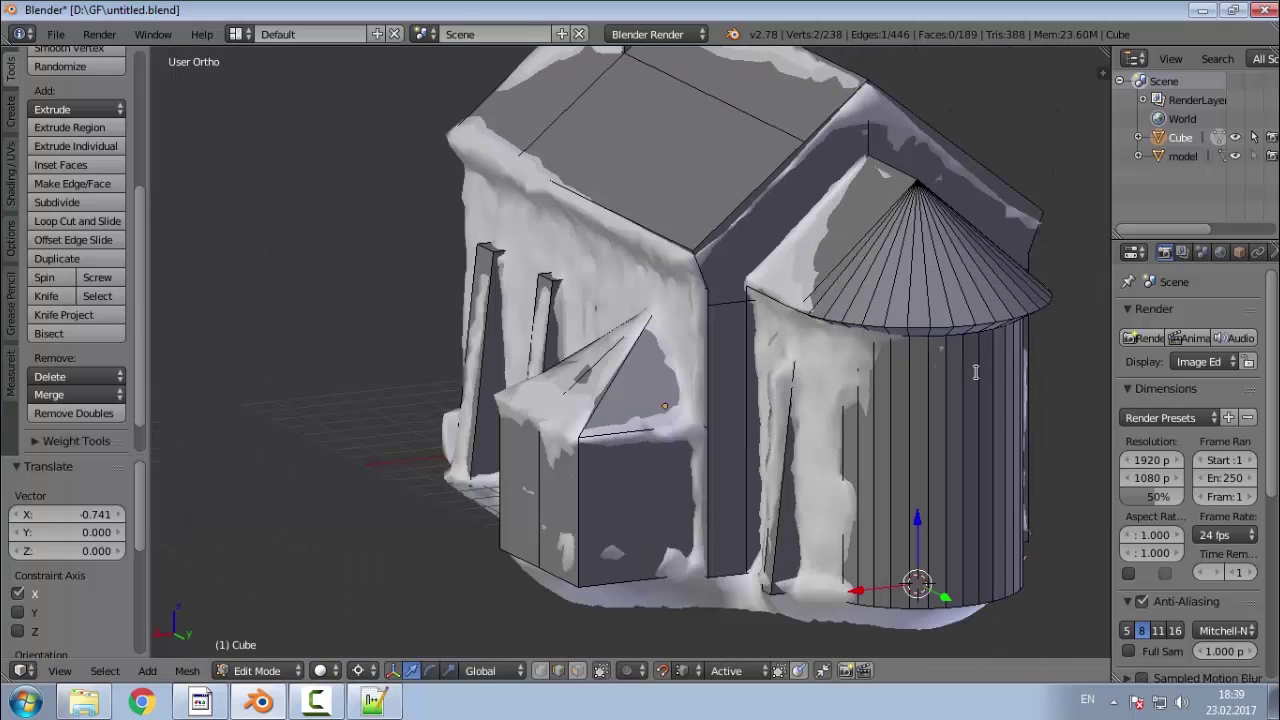
key("g")
key("x")
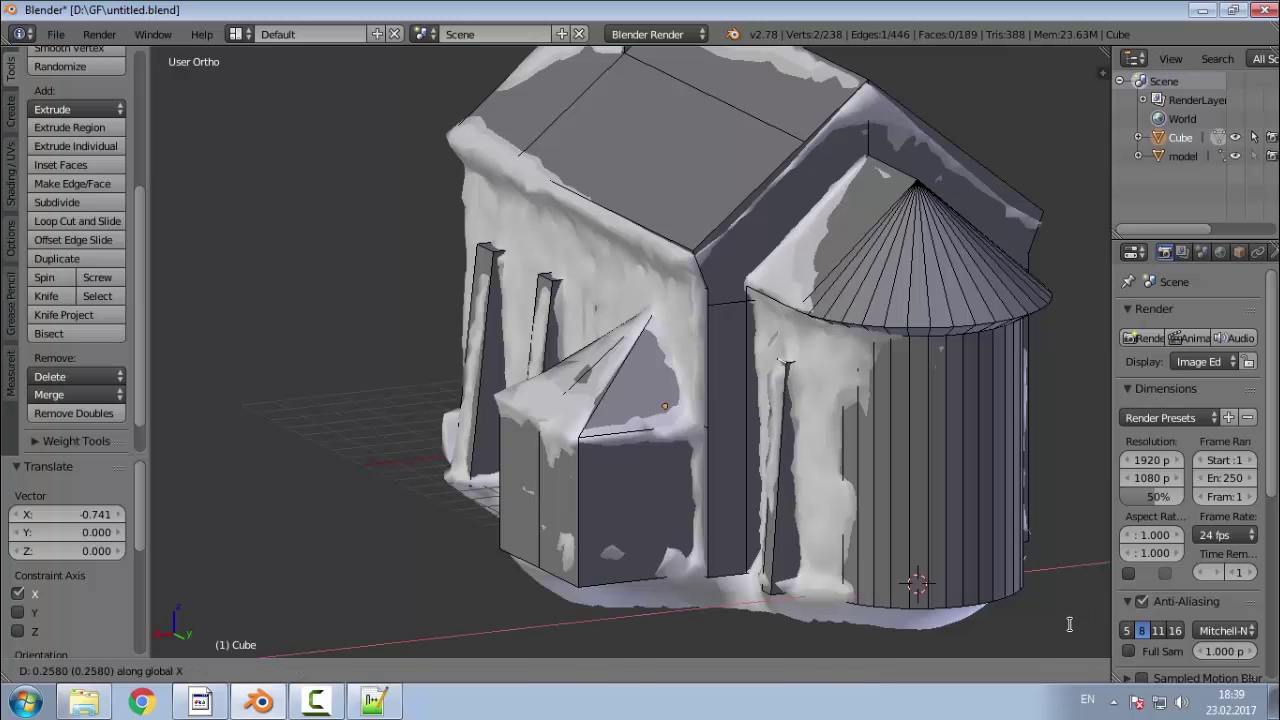
left_click(1069, 623)
Step: Hide the reference model, clear the selection and inspect the church and its tapered buttresses from several angles
middle_click_drag(786, 546, 860, 528)
scroll(860, 528, "down", 4)
middle_click_drag(548, 543, 747, 338)
middle_click_drag(840, 470, 700, 506)
scroll(700, 506, "up", 4)
middle_click_drag(790, 484, 543, 445)
scroll(543, 445, "down", 4)
scroll(720, 330, "up", 5)
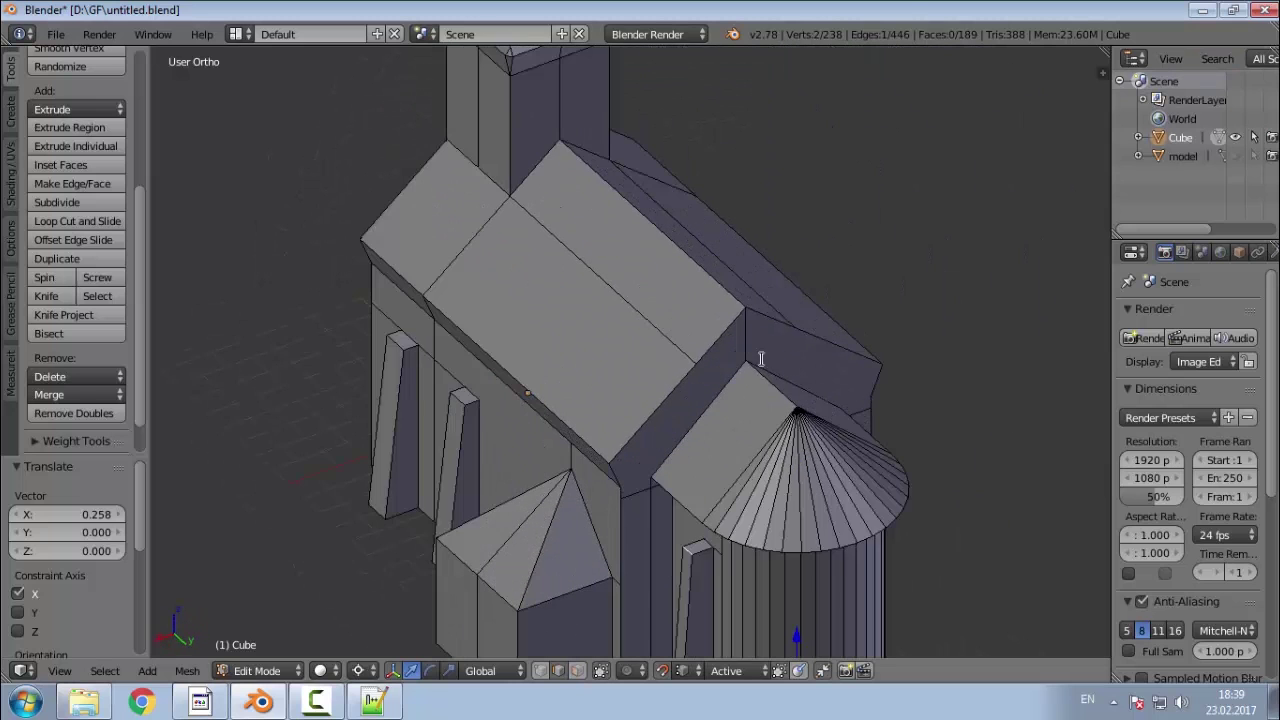
key("a")
scroll(546, 466, "down", 4)
middle_click_drag(540, 565, 880, 520)
scroll(537, 334, "down", 3)
mouse_move(545, 510)
middle_mouse_down()
mouse_move(597, 526)
mouse_move(629, 571)
mouse_move(751, 491)
mouse_move(457, 557)
mouse_move(632, 306)
mouse_move(551, 517)
middle_mouse_up()
scroll(629, 571, "up", 5)
scroll(549, 517, "down", 3)
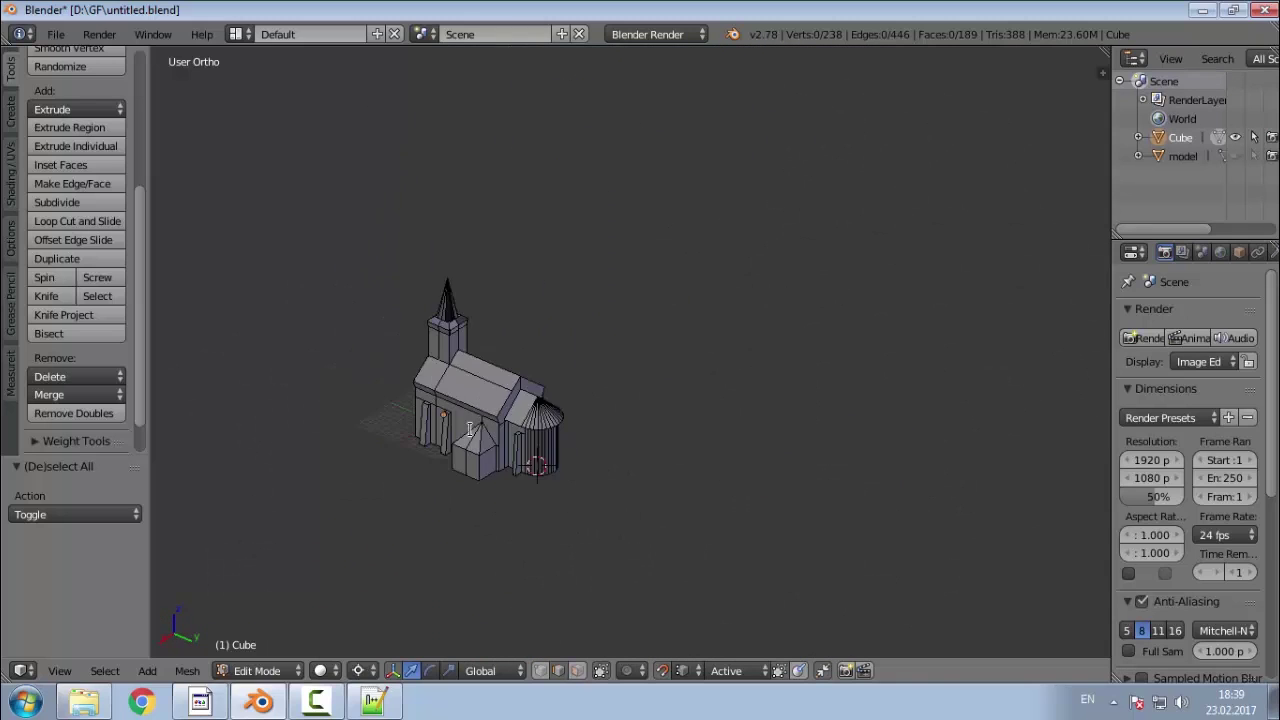
Step: Save the scene over the existing file D:\GF\untitled.blend
middle_click_drag(448, 429, 415, 506)
scroll(387, 511, "up", 3)
key("shift+s")
key("Escape")
key("ctrl+s")
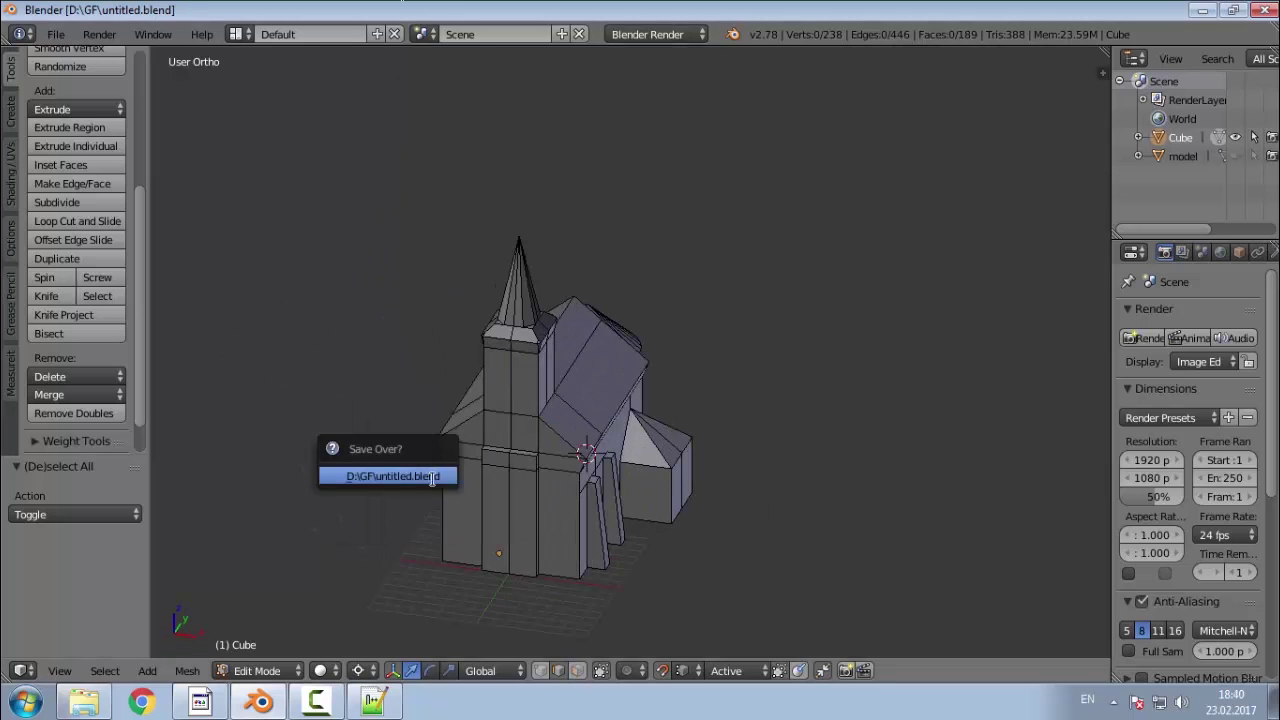
left_click(432, 475)
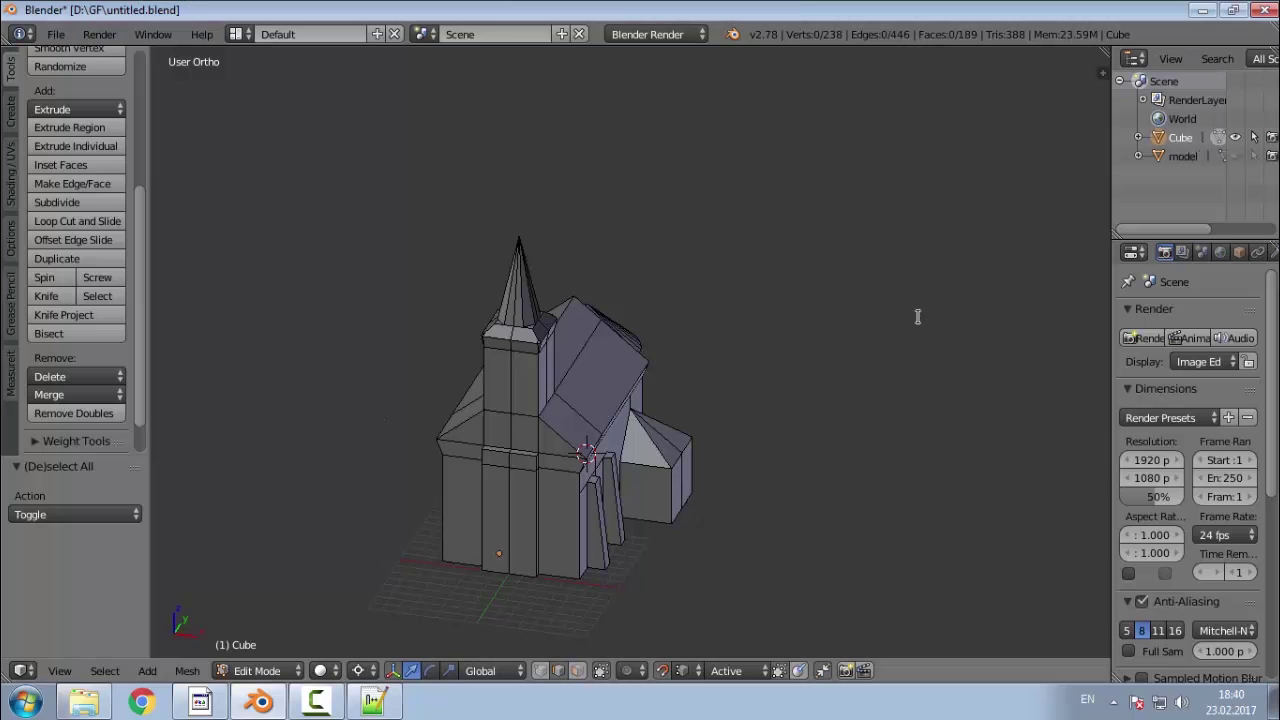
Step: Switch to the file manager's GF folder and rename model.obj to model1.obj
left_click(1180, 159)
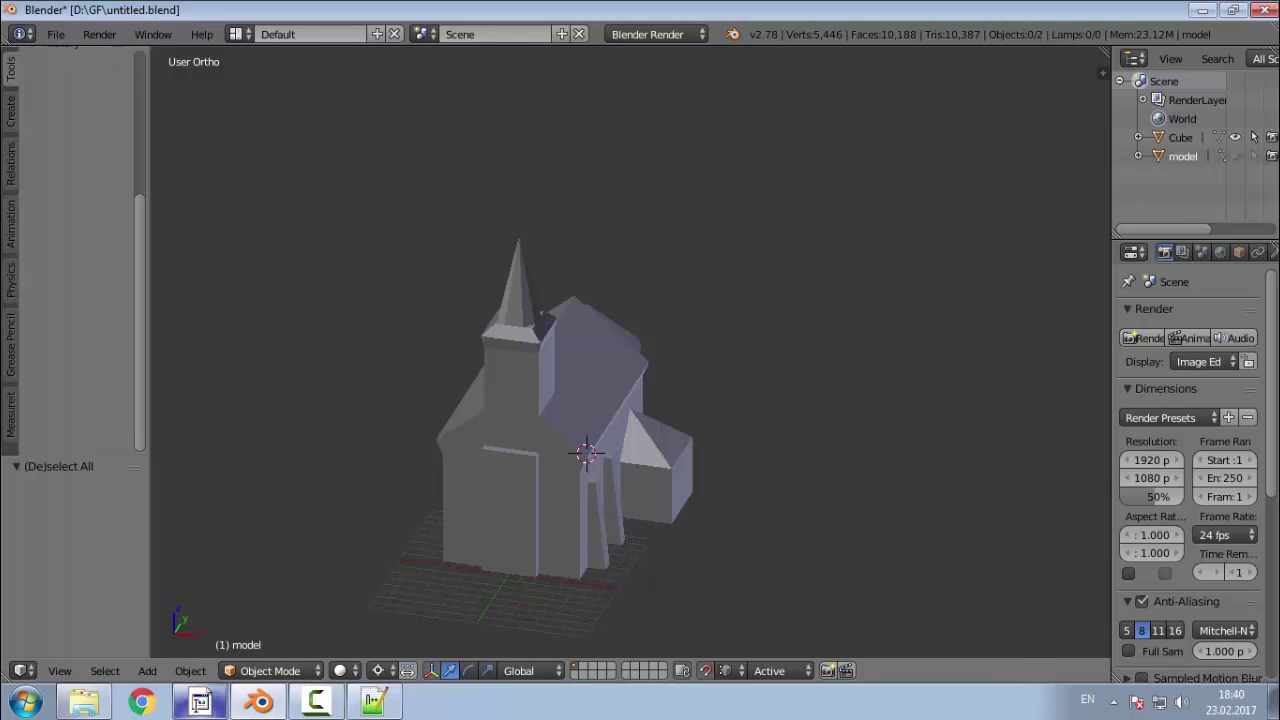
left_click(200, 702)
left_click(84, 702)
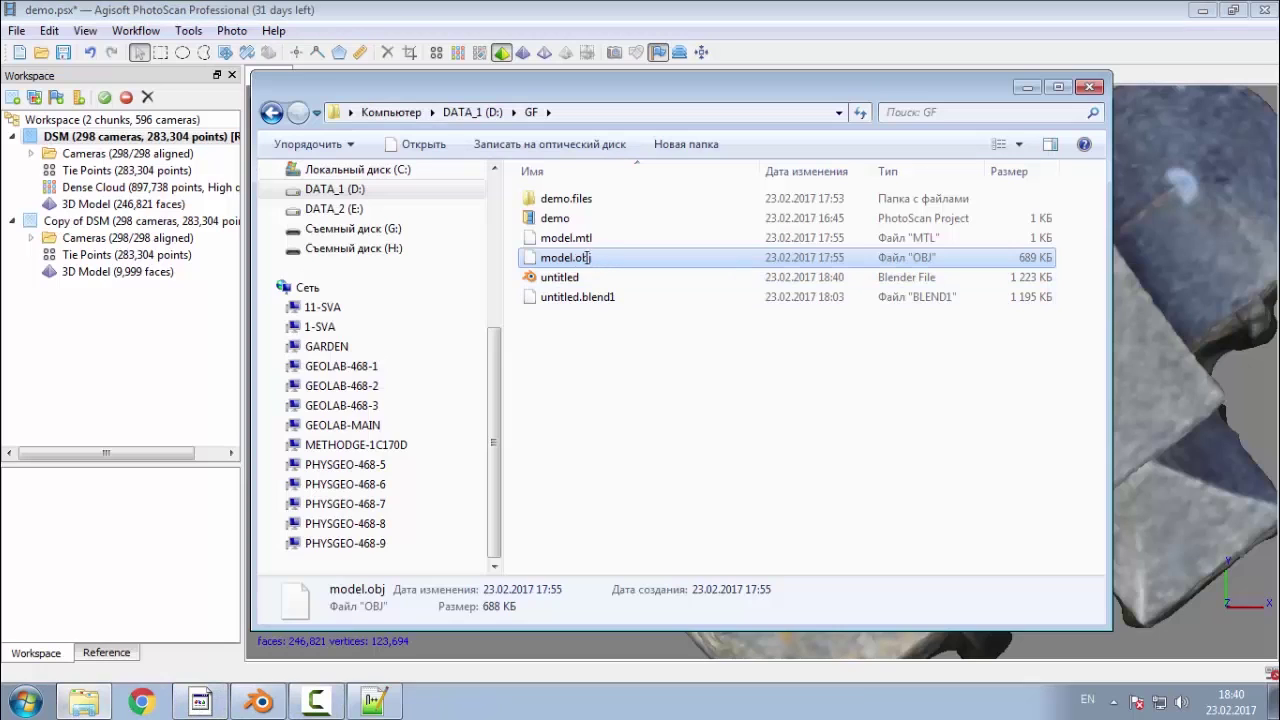
left_click(569, 257)
type("1")
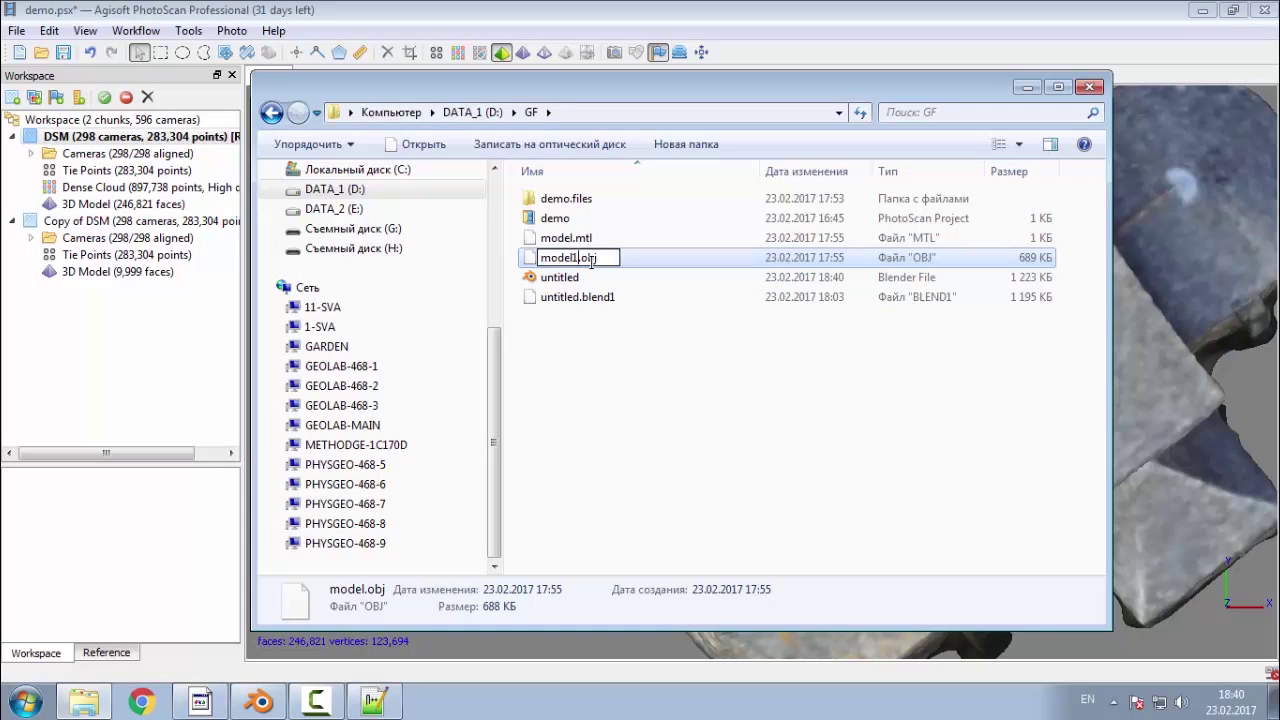
key("Return")
Step: Rename the material file model.mtl in the GF folder to model1.mtl
left_click(573, 237)
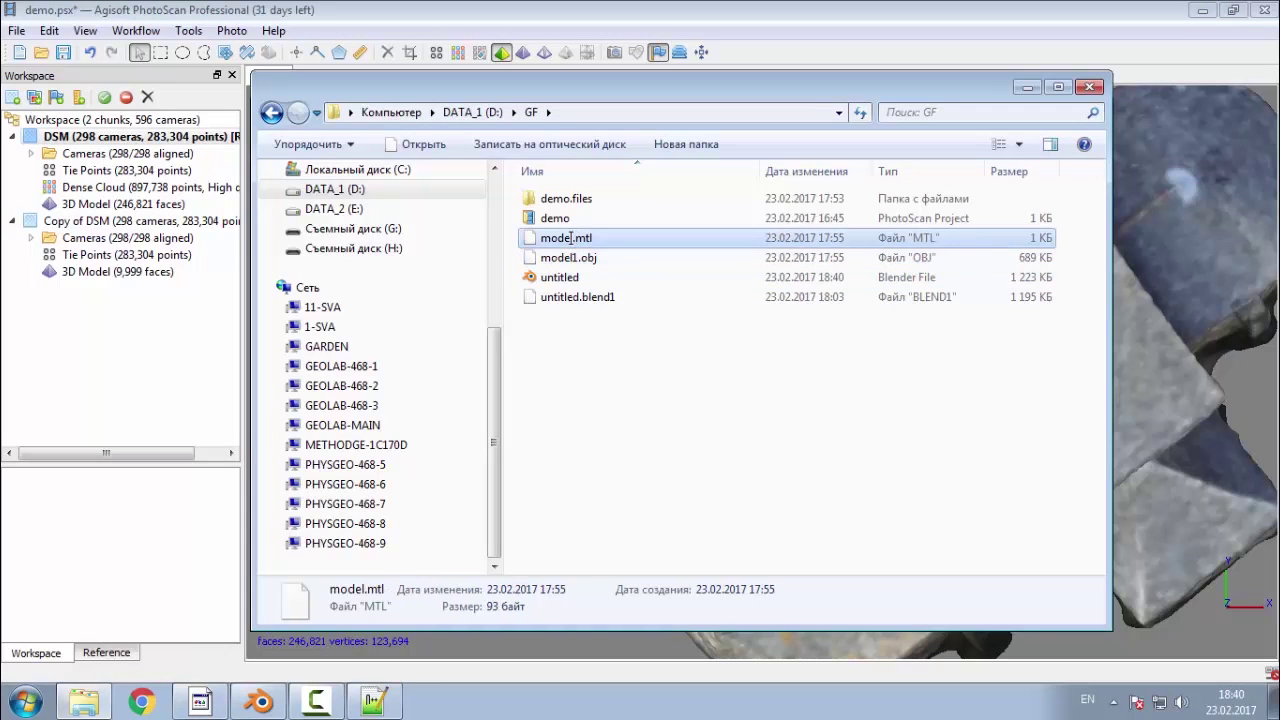
left_click(571, 237)
left_click(571, 237)
type("1")
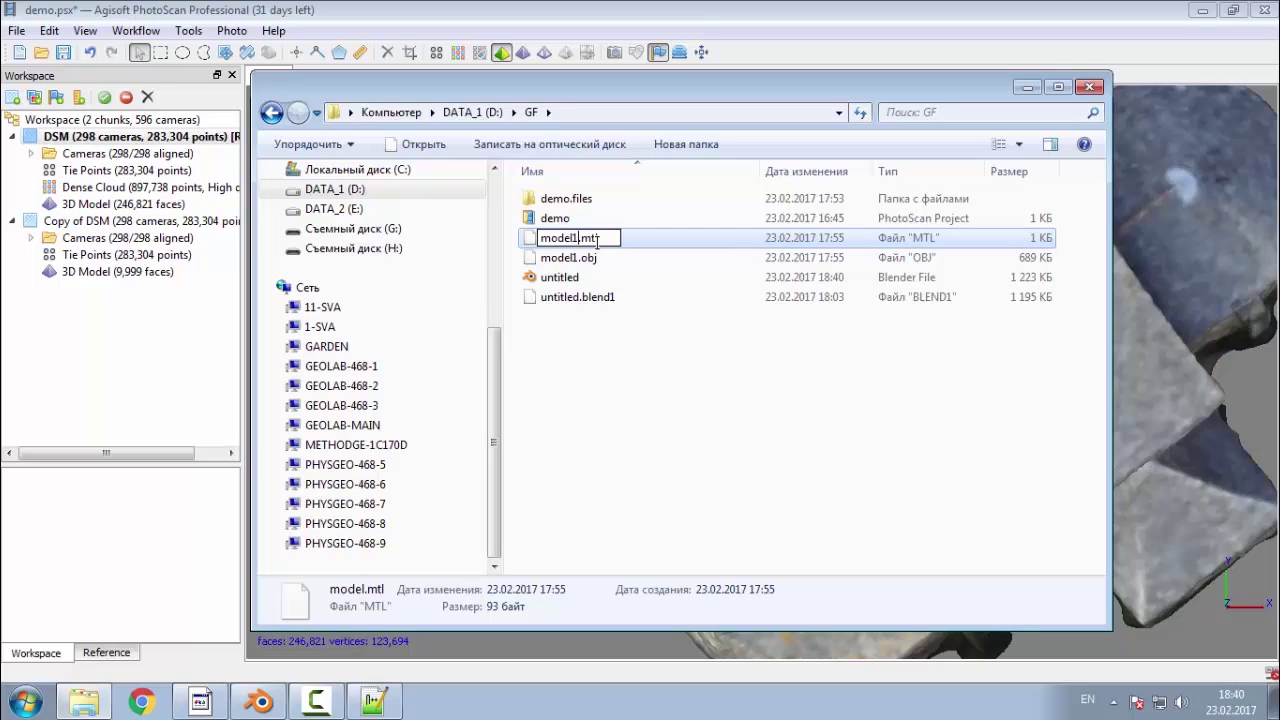
key("Return")
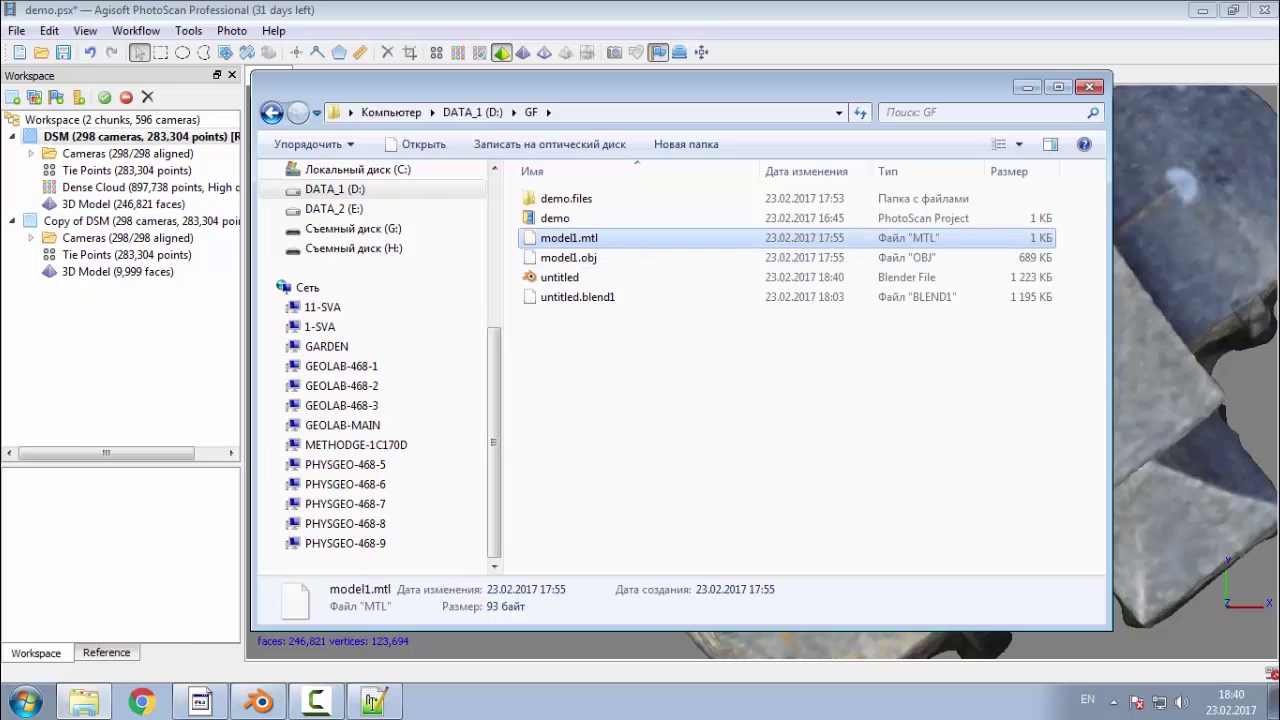
Step: Return to Blender and import model1.obj from D:\GF as a Wavefront OBJ
left_click(260, 702)
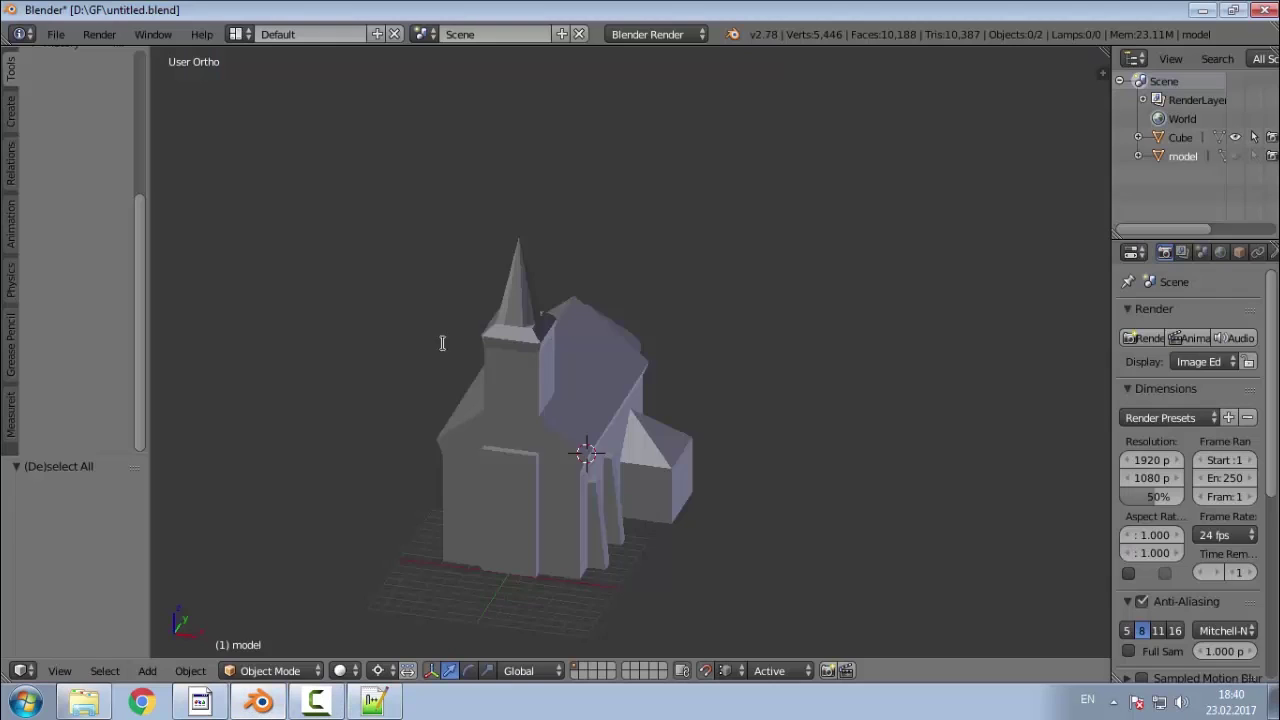
scroll(442, 343, "down", 1)
left_click(826, 390)
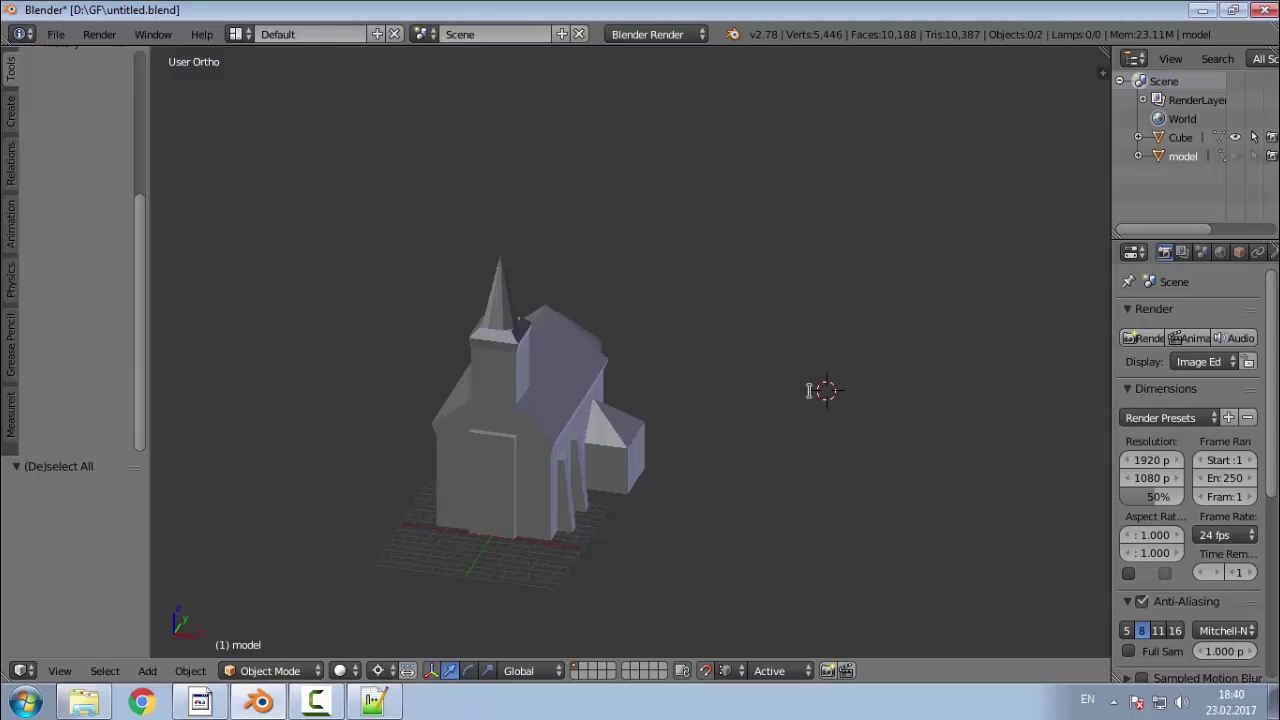
left_click(56, 34)
mouse_move(155, 372)
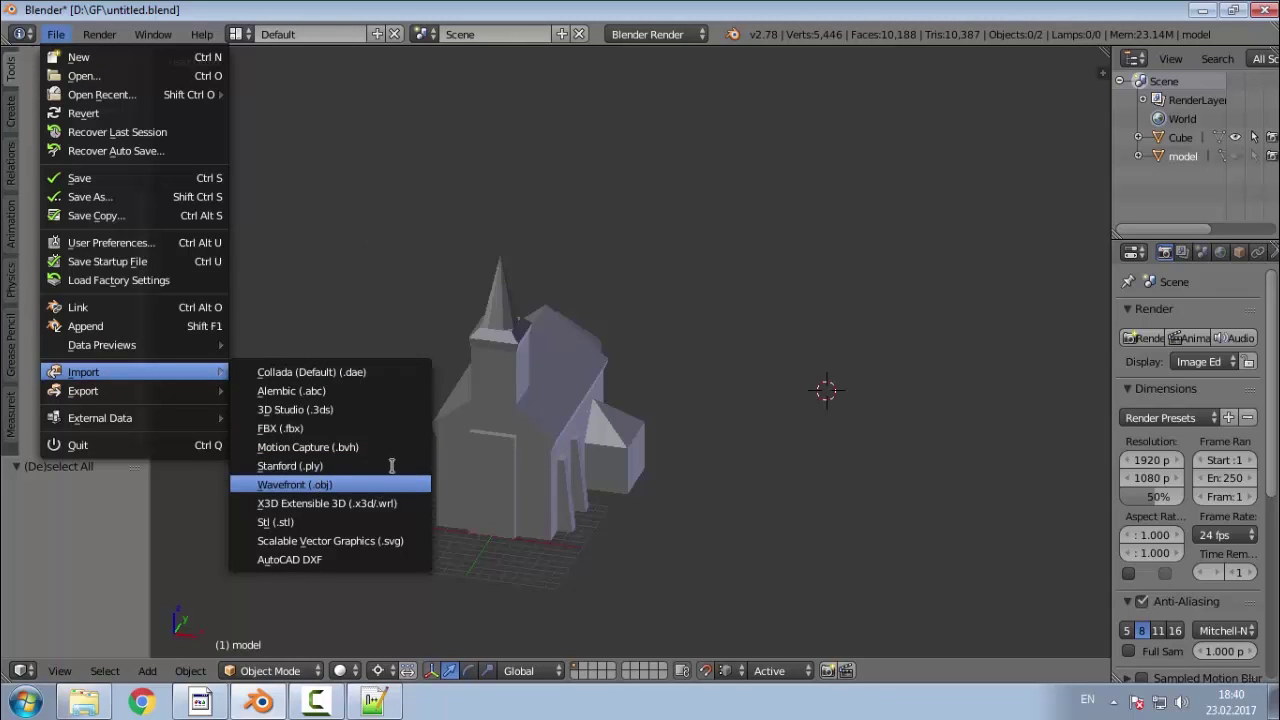
key("Return")
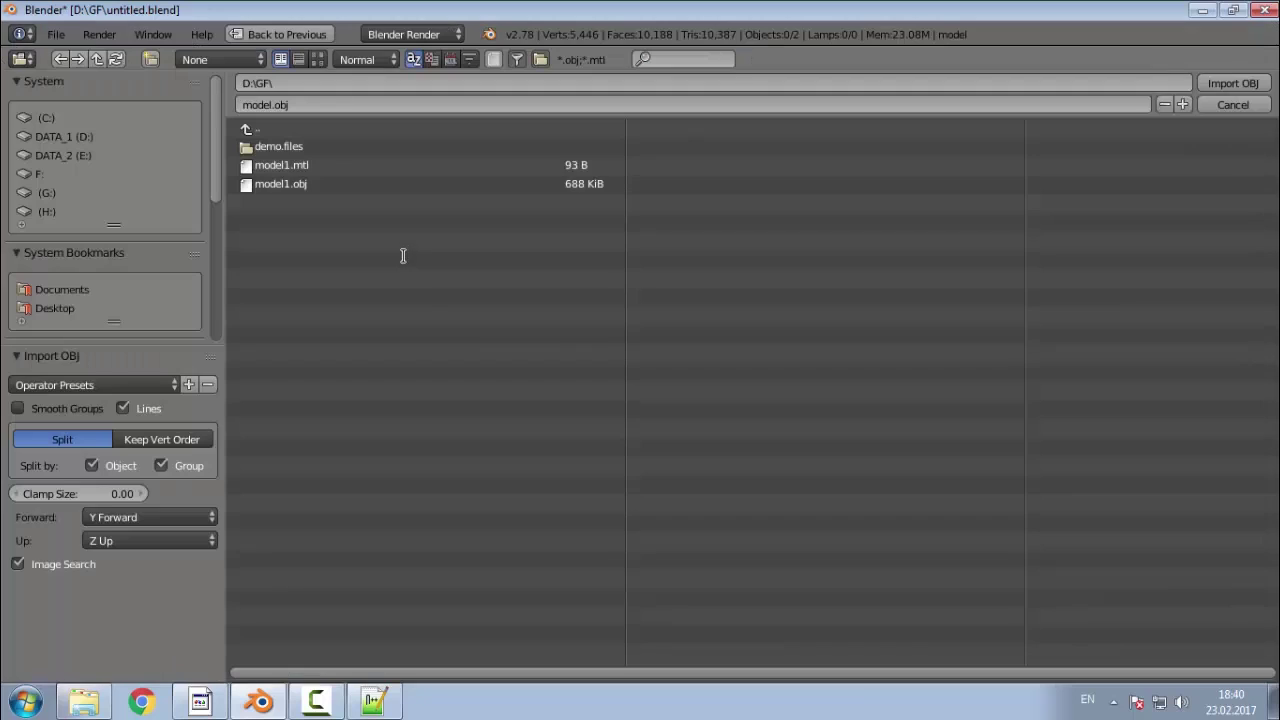
double_click(320, 182)
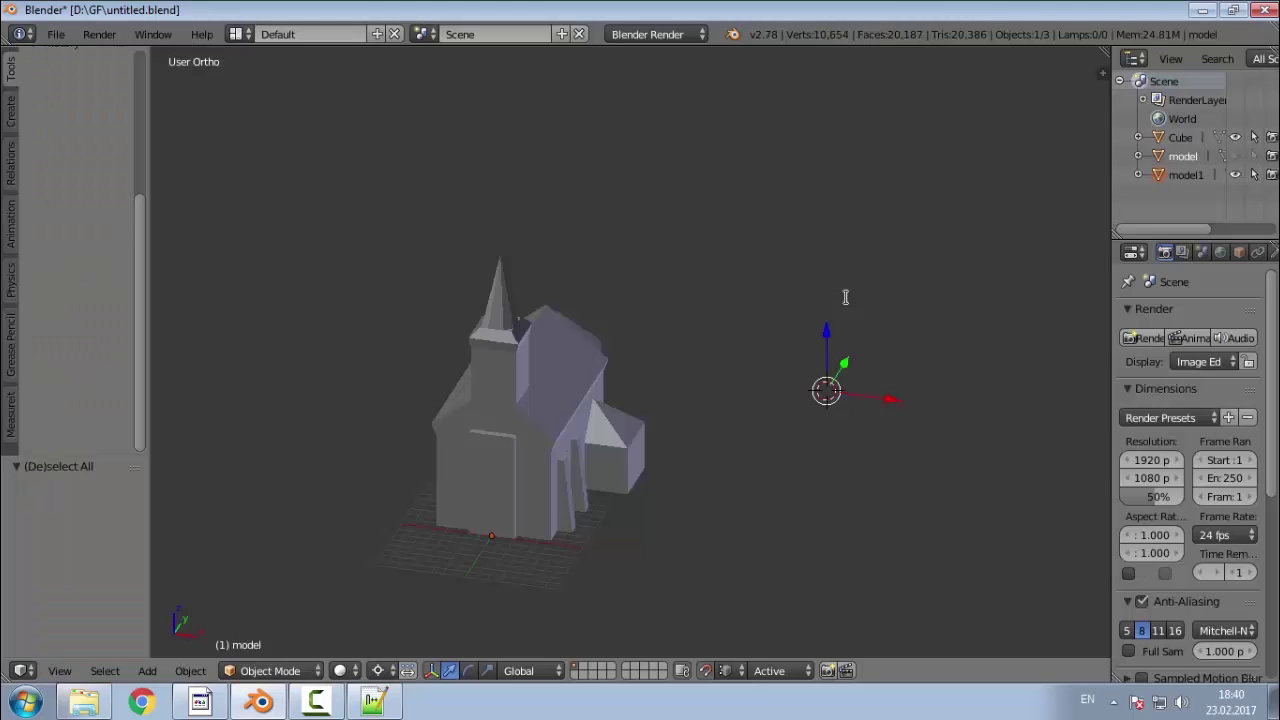
Step: Select the Cube church and, in top view, move it about -67.494 in X and 112.830 in Y onto the imported scan
scroll(582, 449, "down", 14)
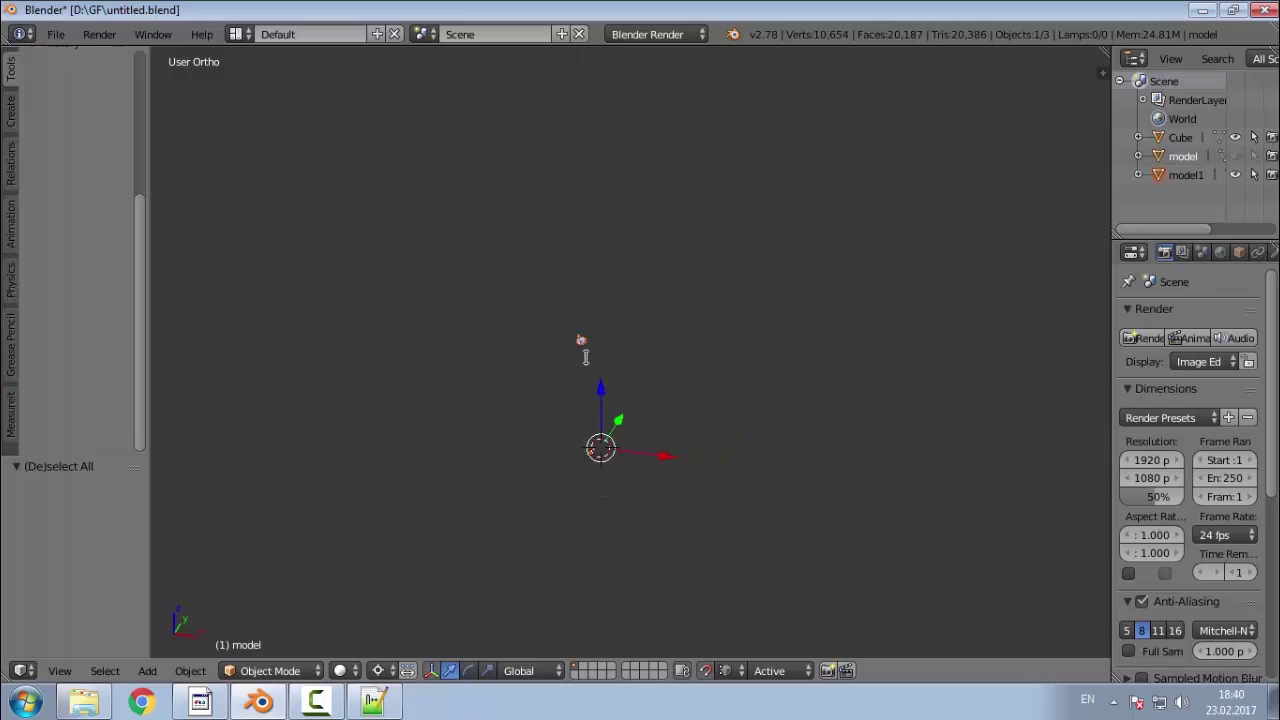
scroll(591, 341, "up", 10)
scroll(555, 329, "down", 5)
scroll(555, 329, "down", 8)
scroll(576, 440, "up", 10)
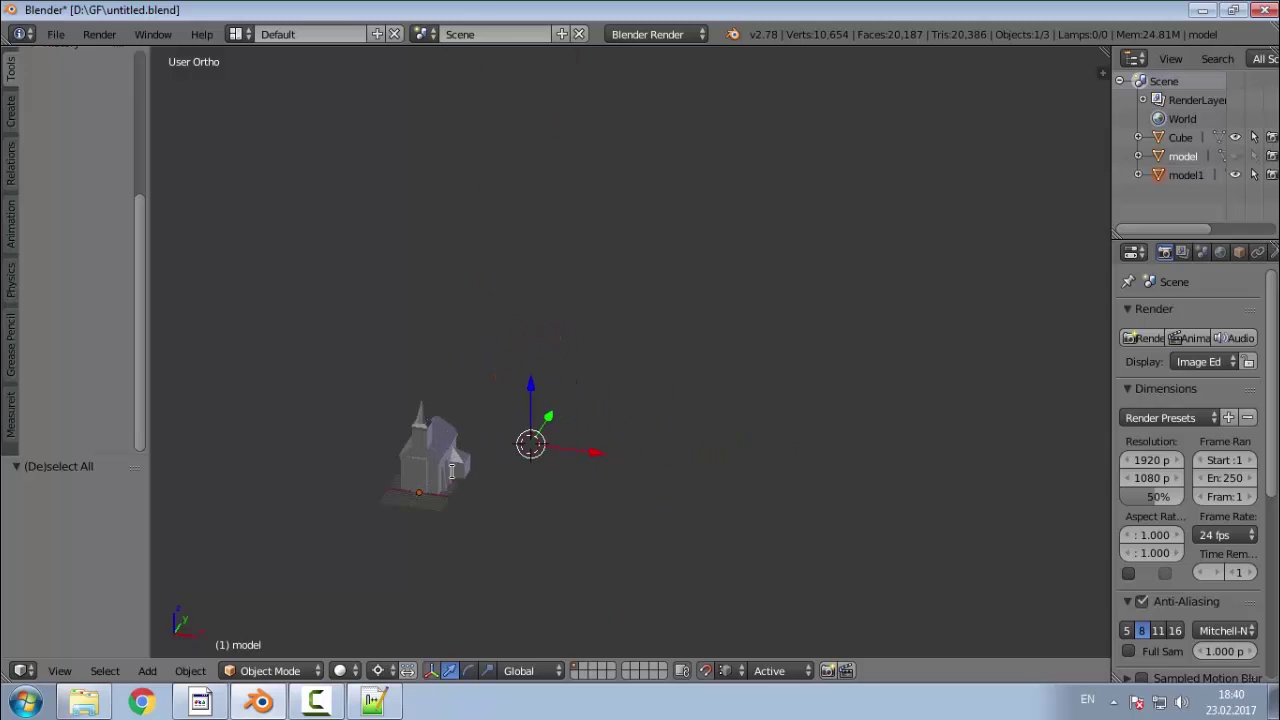
left_click(1178, 136)
scroll(518, 489, "down", 8)
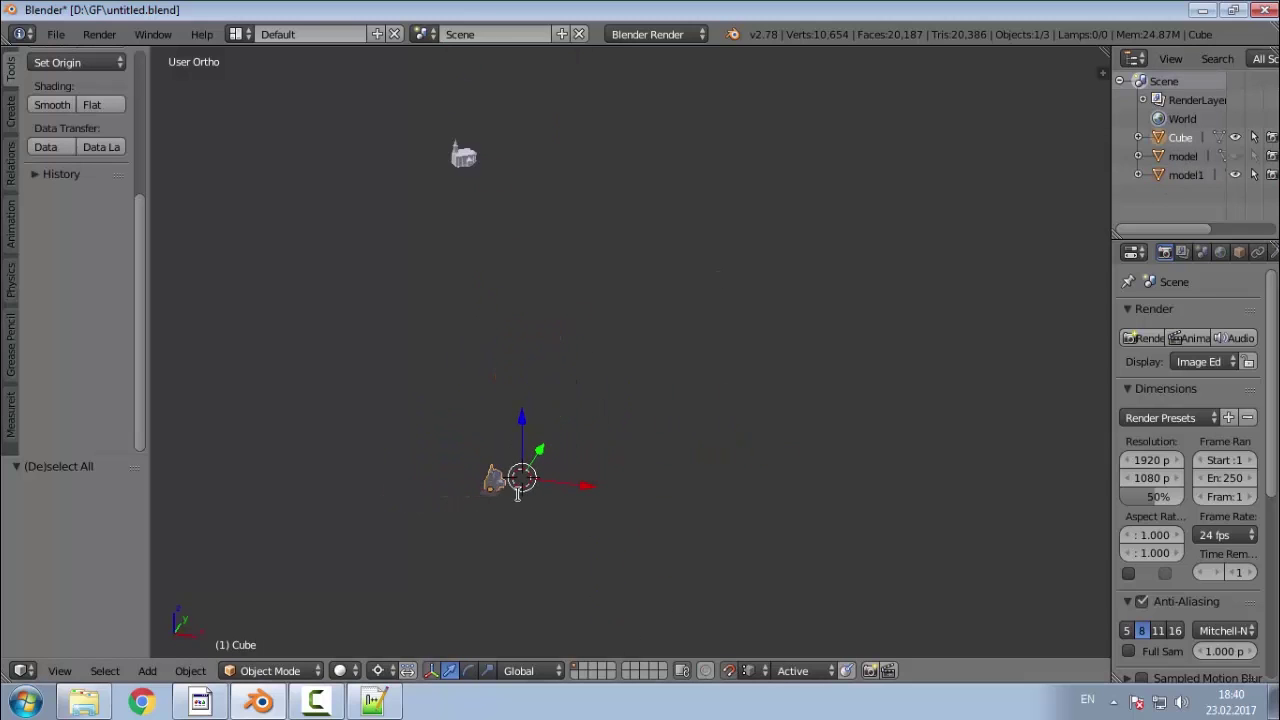
scroll(432, 366, "up", 1)
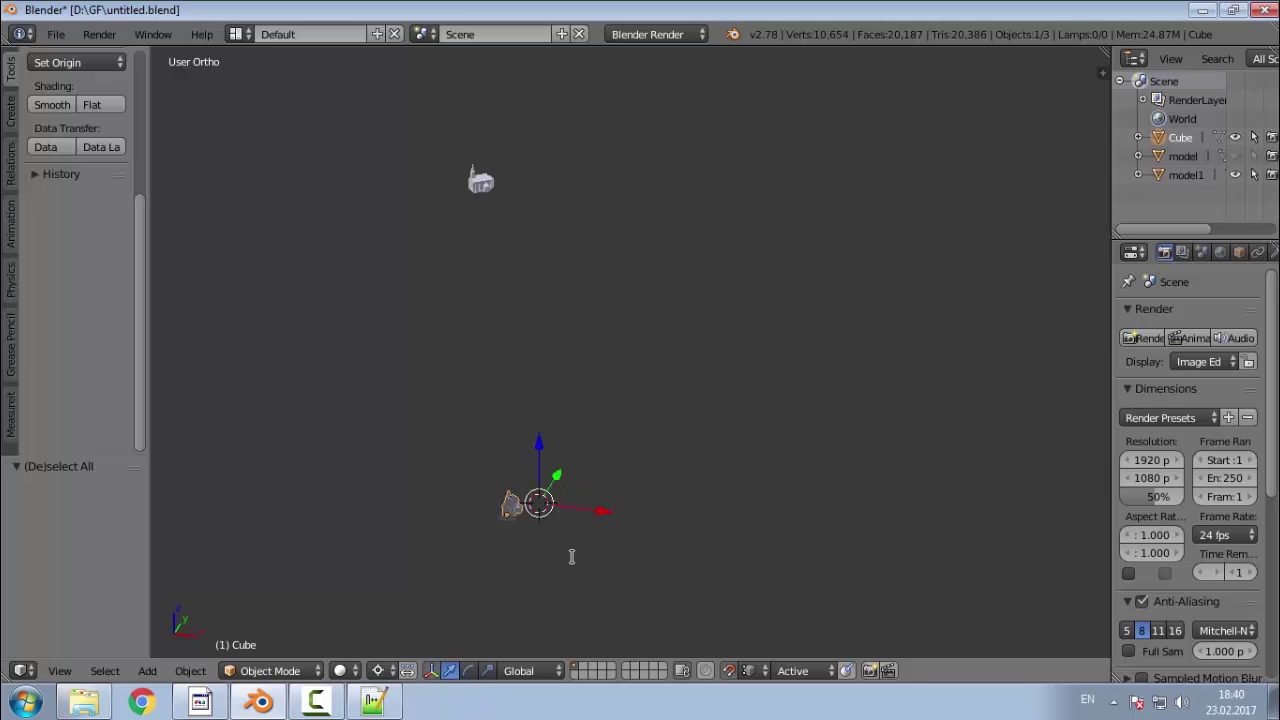
key("KP_7")
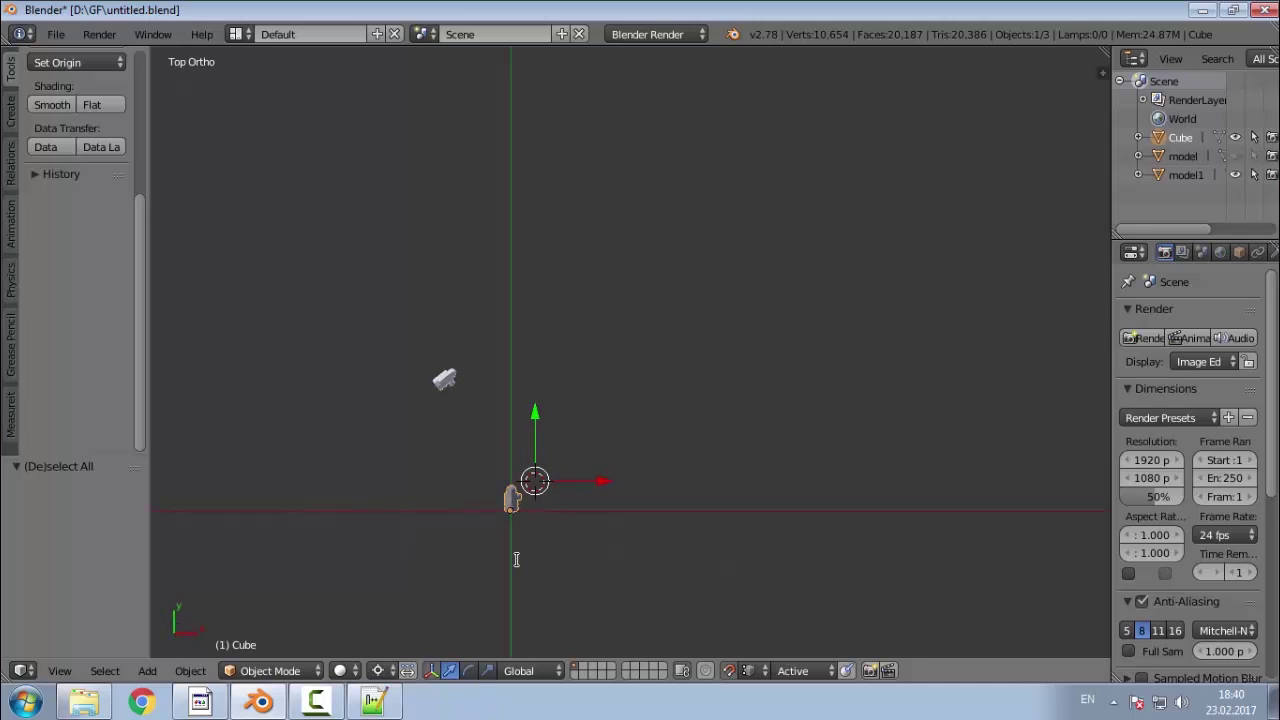
scroll(464, 505, "up", 2)
key("g")
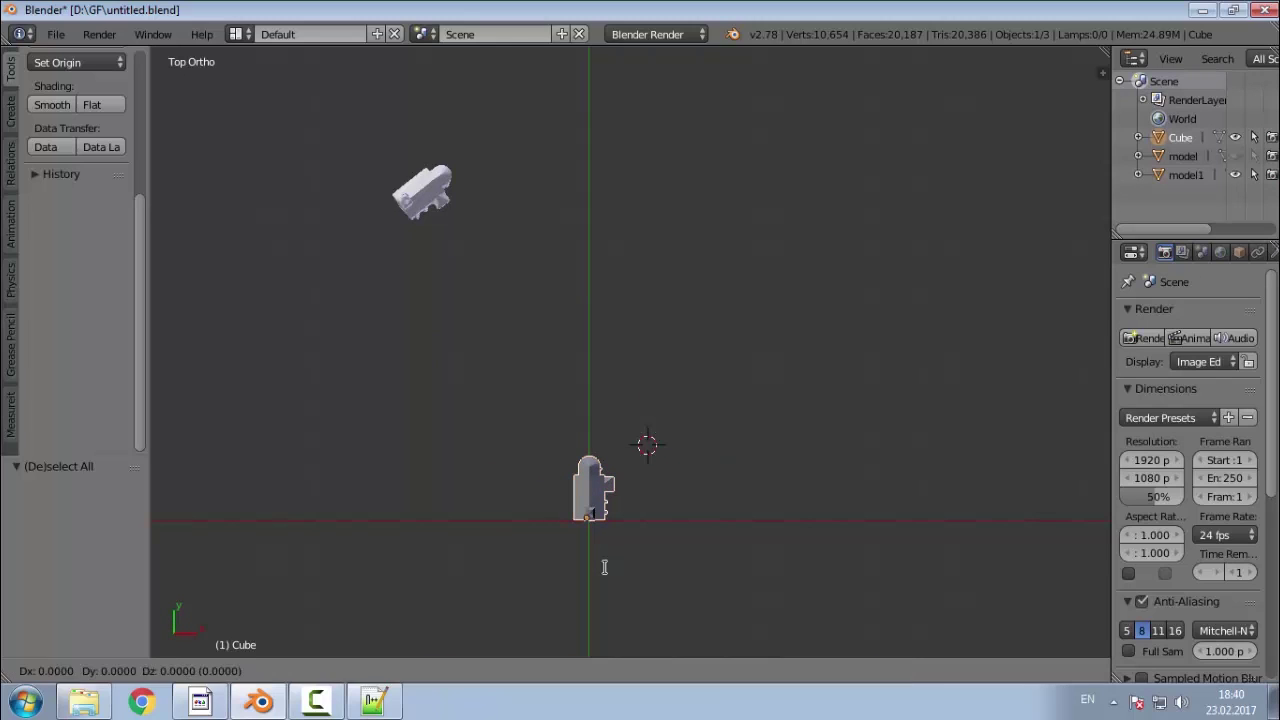
left_click(419, 257)
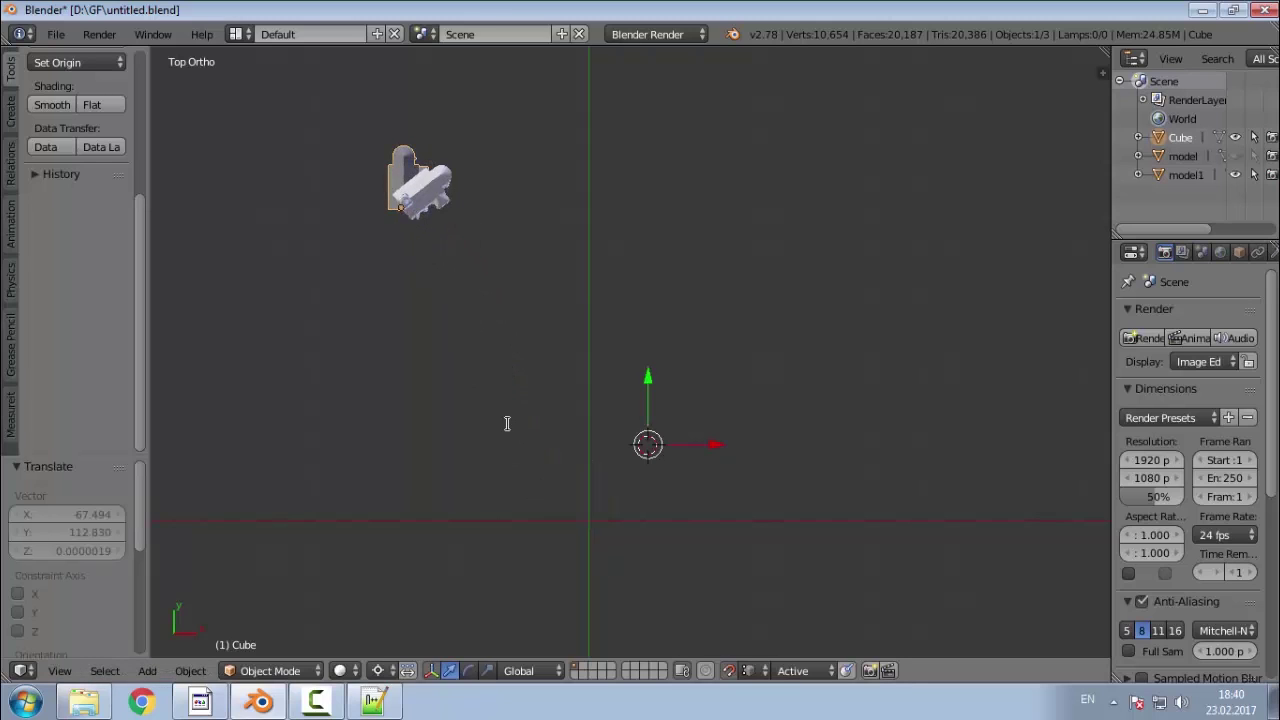
Step: In front view, raise the church 266.833 along Z to the height of the imported scan
key("KP_1")
scroll(447, 418, "down", 5)
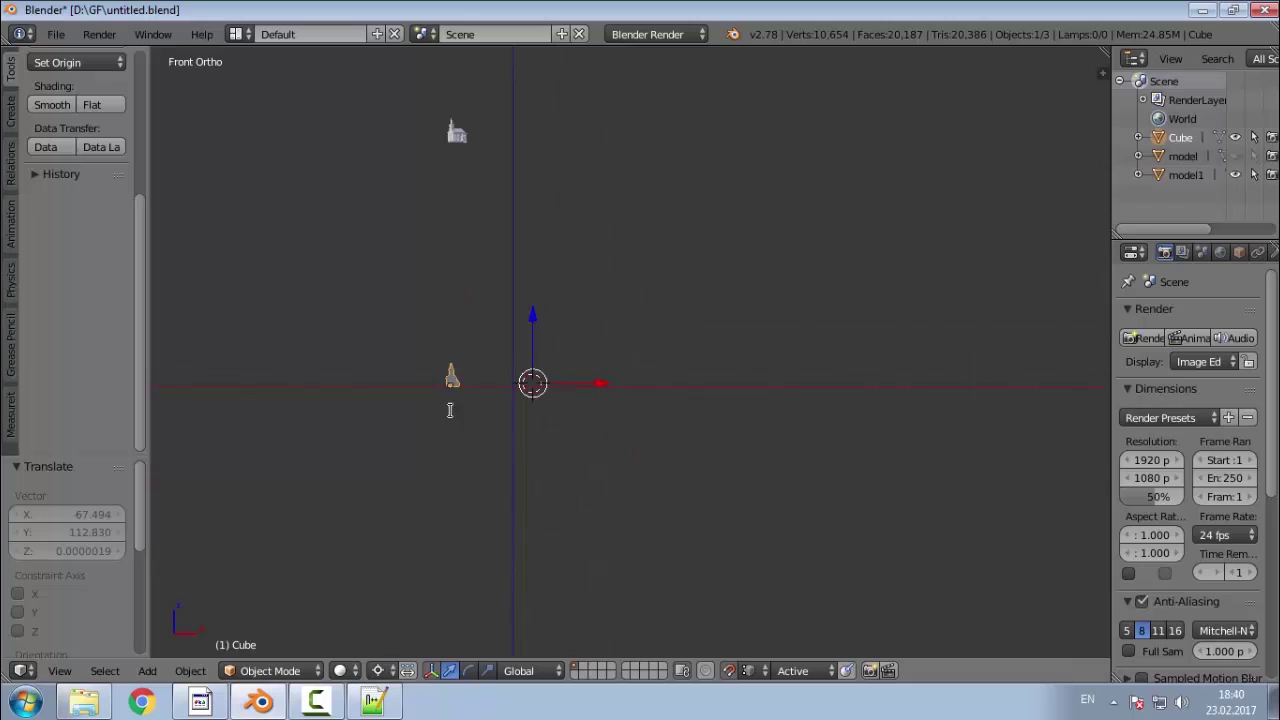
scroll(455, 154, "up", 3)
key("g")
key("z")
left_click(580, 175)
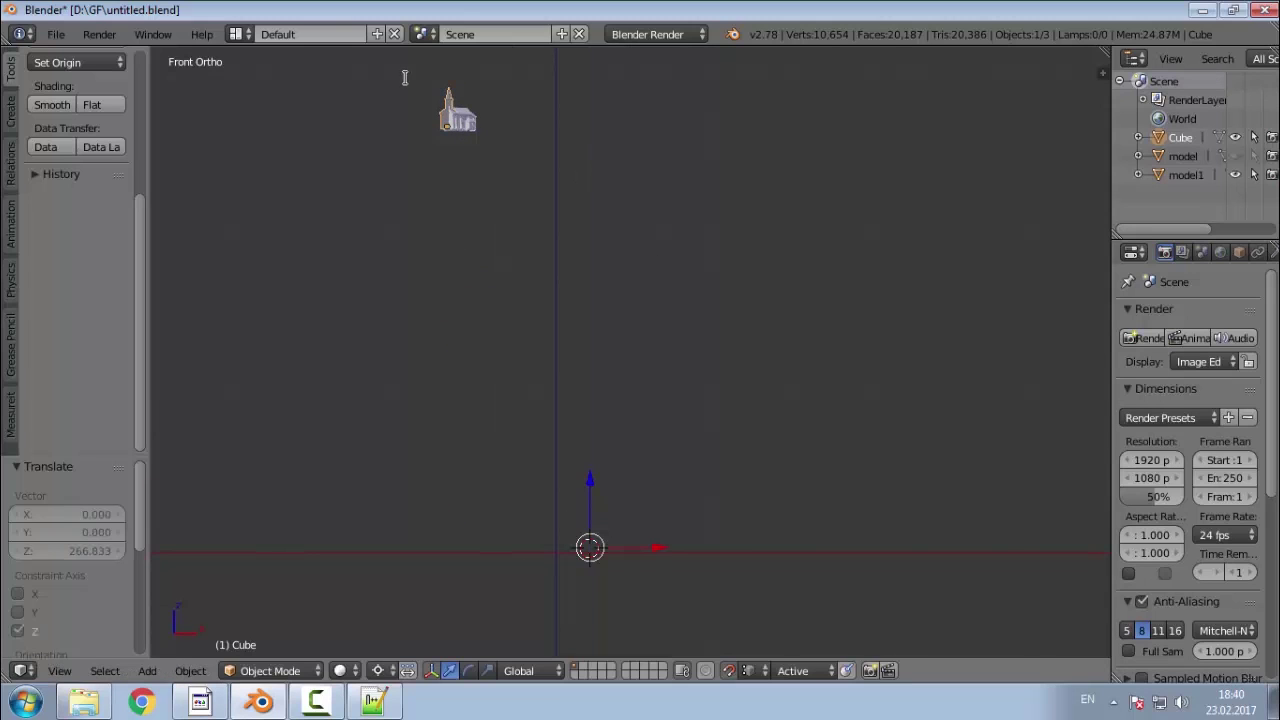
Step: Fine-tune the church's height against the base of the scan by moving it -0.106 along Z
scroll(501, 349, "down", 4)
scroll(478, 222, "up", 15)
scroll(570, 597, "up", 4)
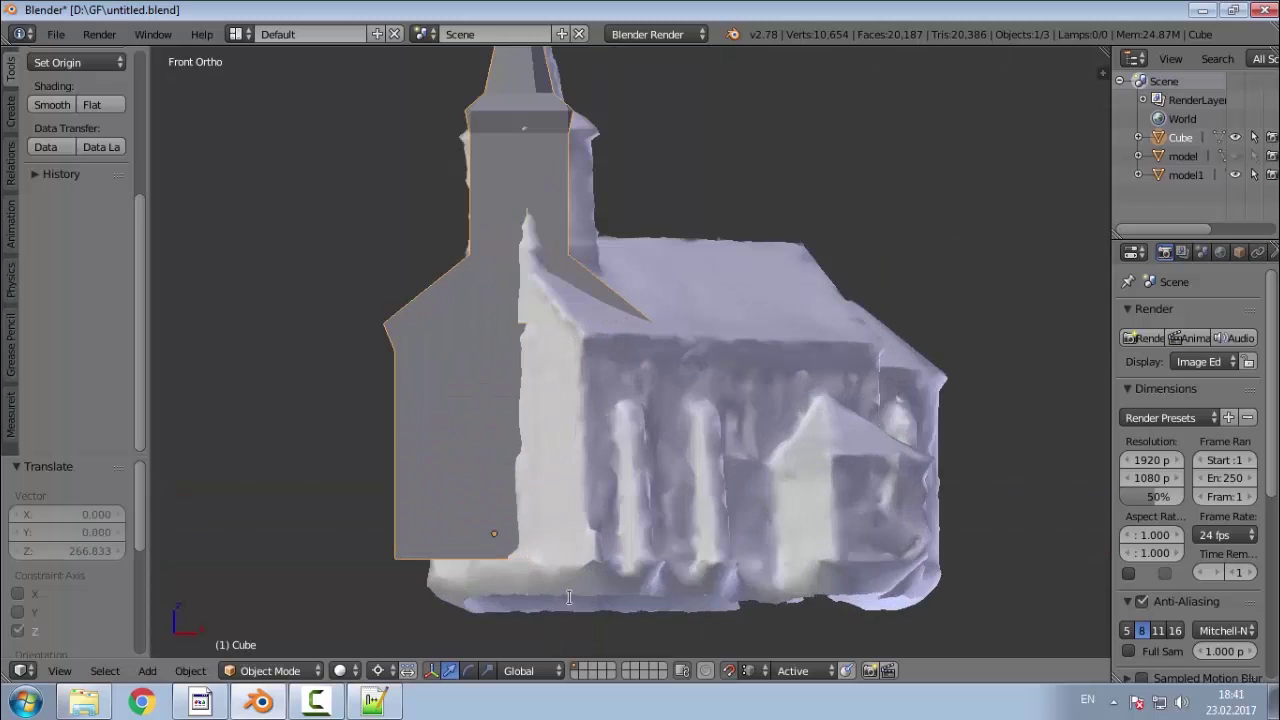
scroll(523, 608, "down", 2)
scroll(528, 612, "up", 3)
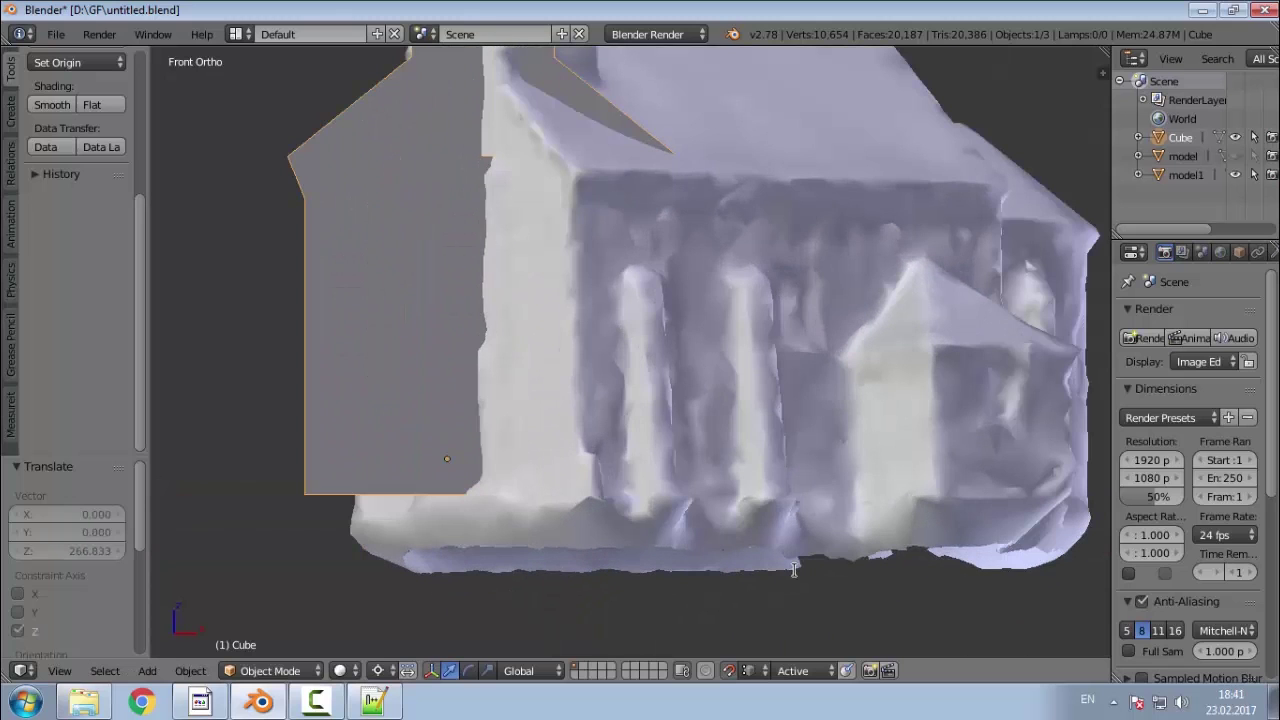
key("g")
key("x")
key("x")
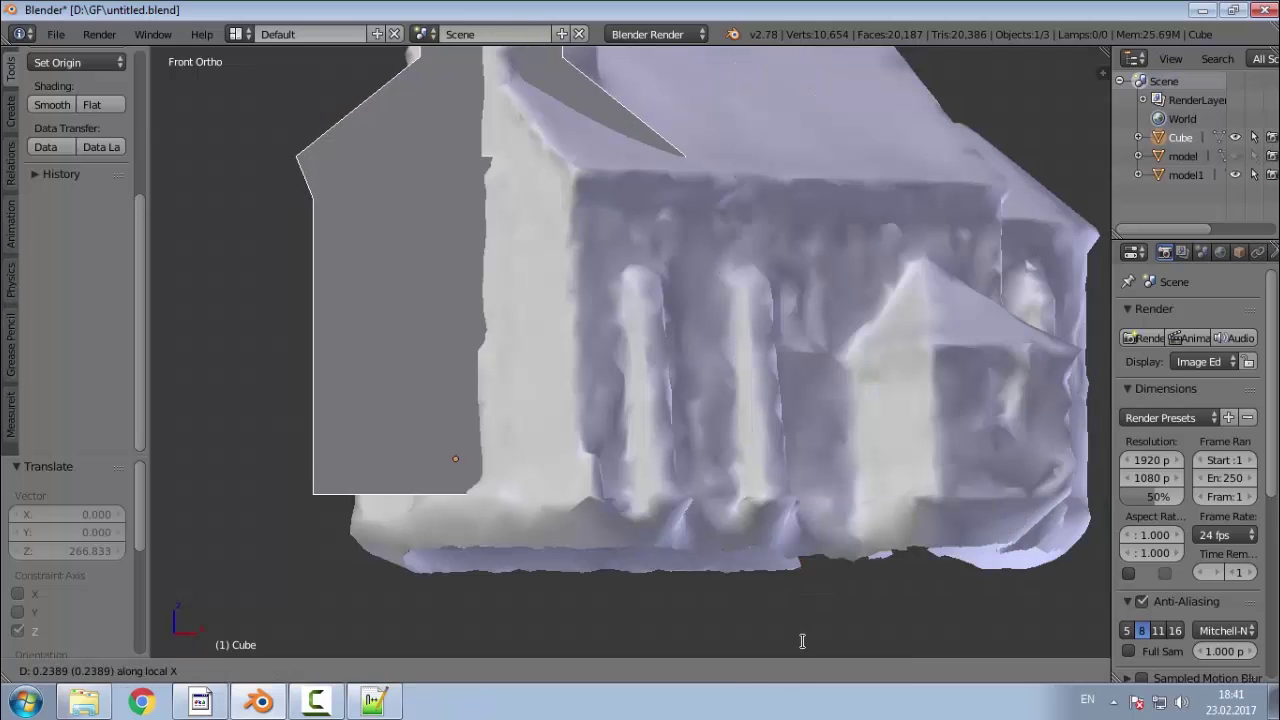
key("z")
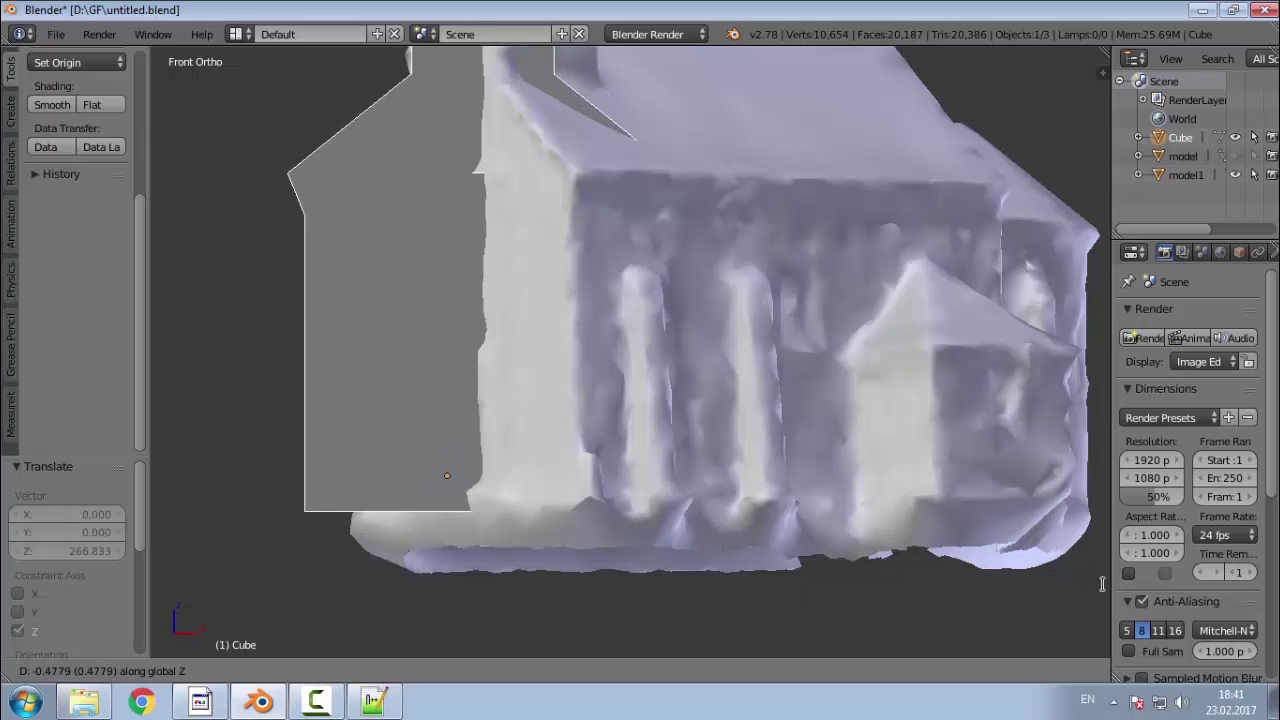
left_click(150, 576)
Step: Enter Edit Mode on the church and hide model1 to expose the base of the front facade
middle_click_drag(322, 490, 613, 549)
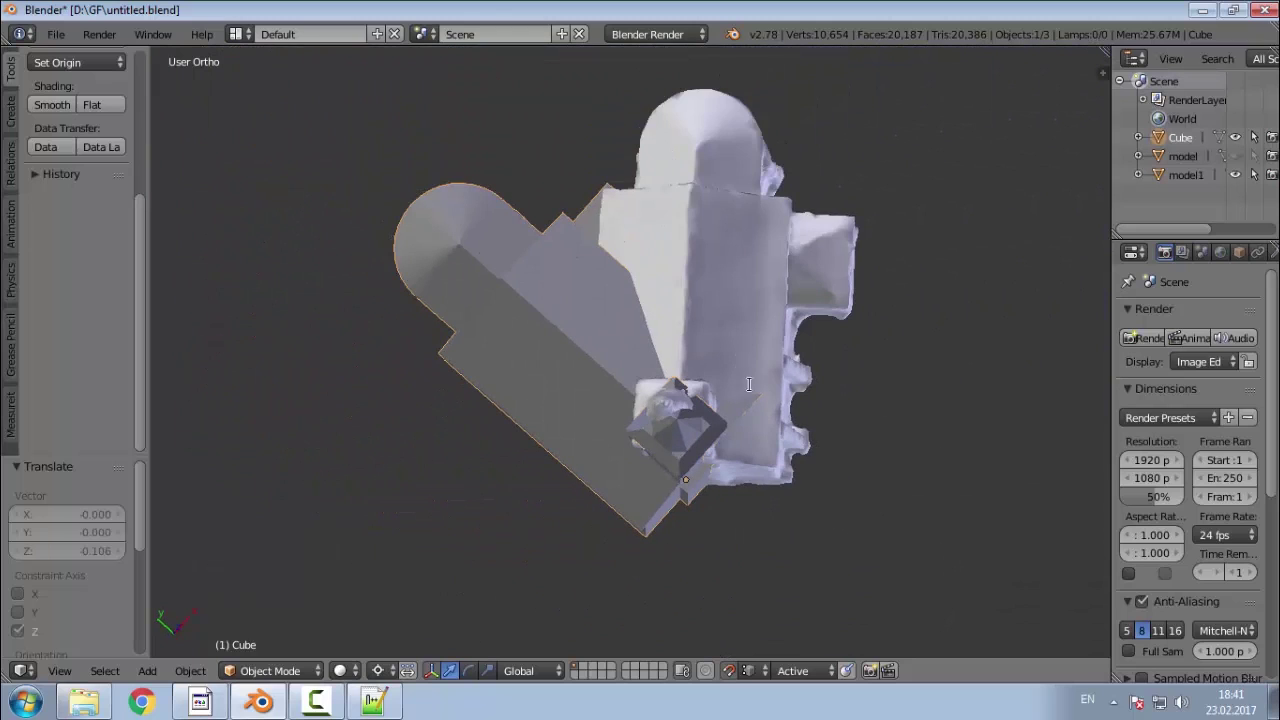
key("KP_7")
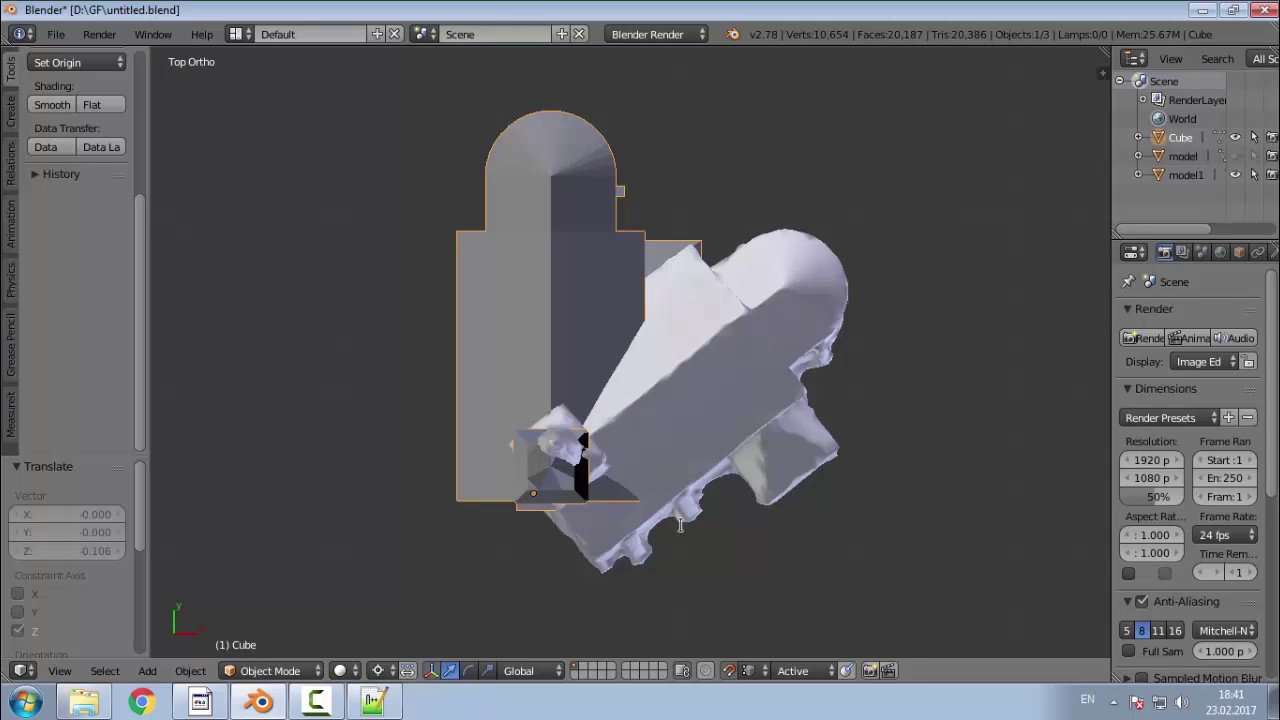
middle_click_drag(504, 571, 548, 608)
scroll(543, 624, "up", 8)
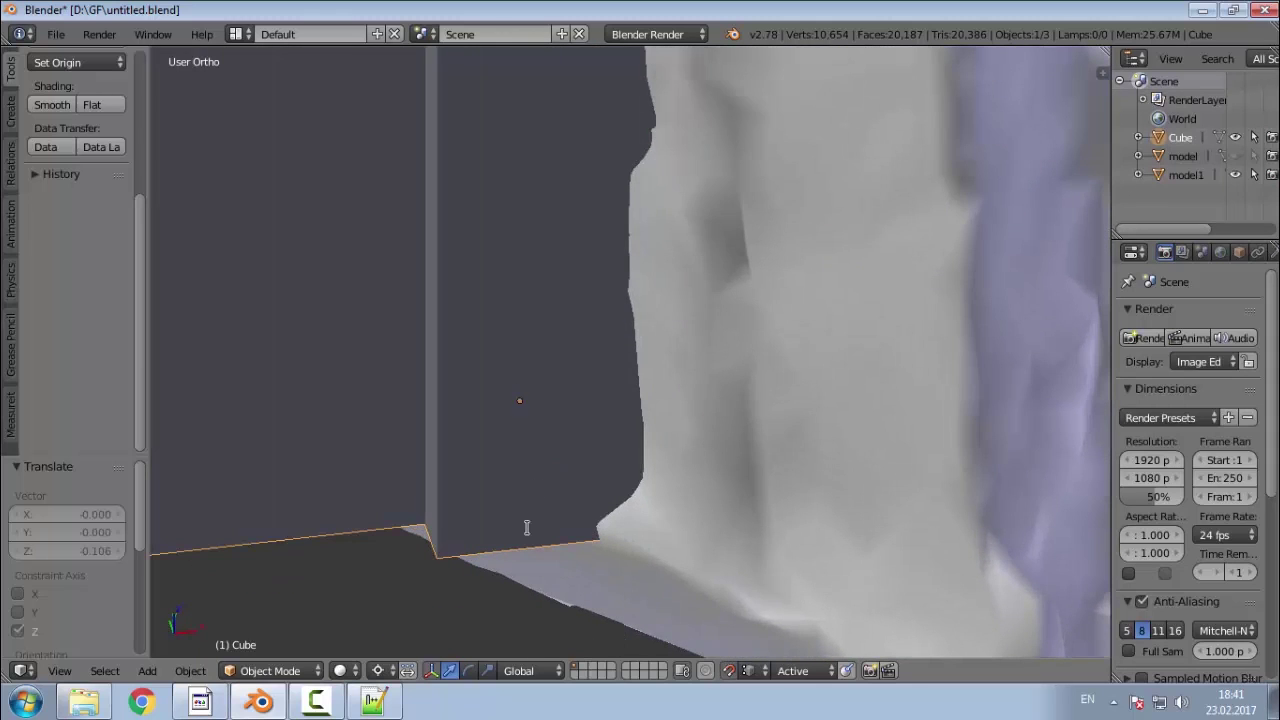
key("Tab")
middle_click_drag(564, 583, 823, 550)
scroll(774, 556, "down", 2)
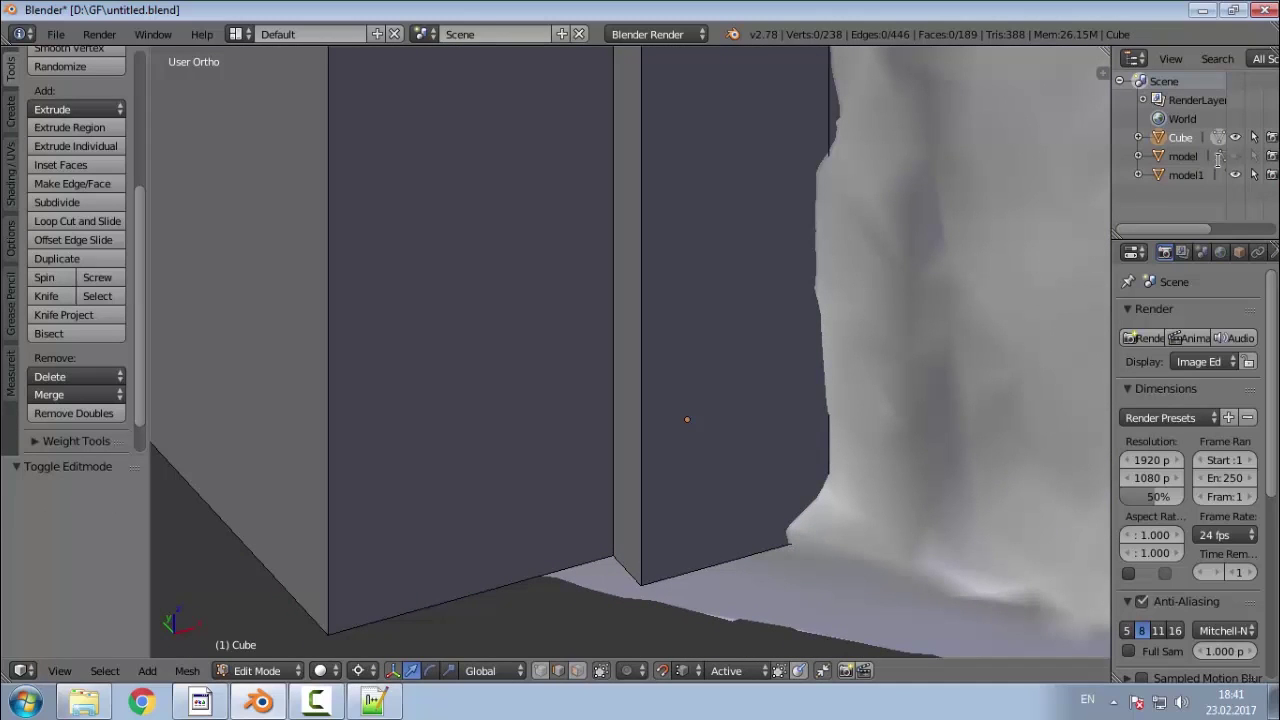
left_click(1234, 174)
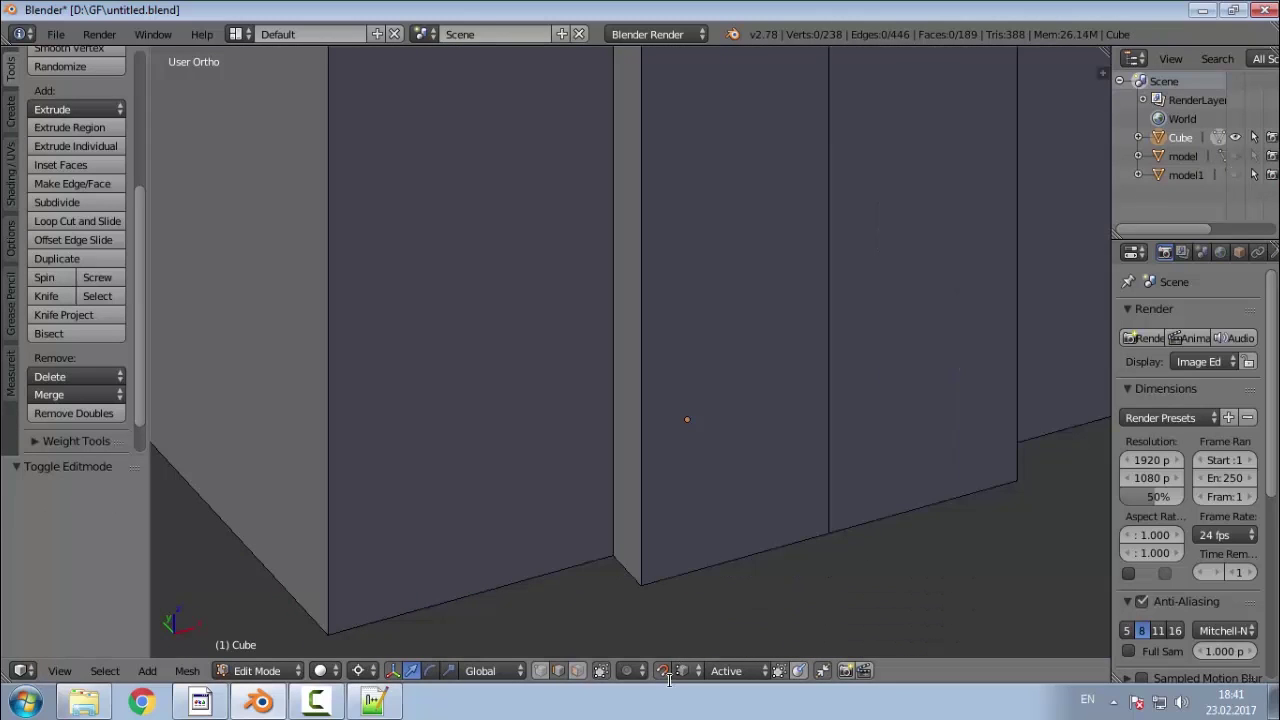
Step: Select the bottom middle vertex of the facade's projecting section and snap the 3D cursor to it
right_click(828, 530)
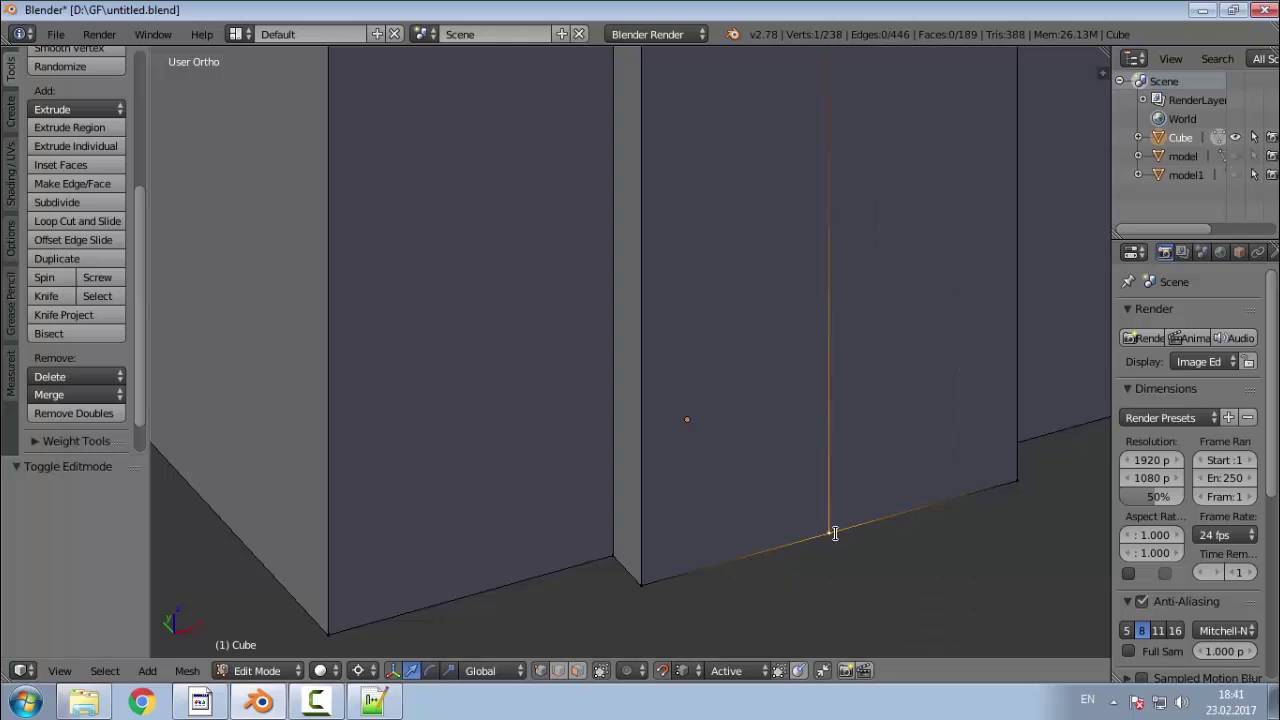
key("shift+s")
left_click(686, 440)
scroll(680, 430, "down", 3)
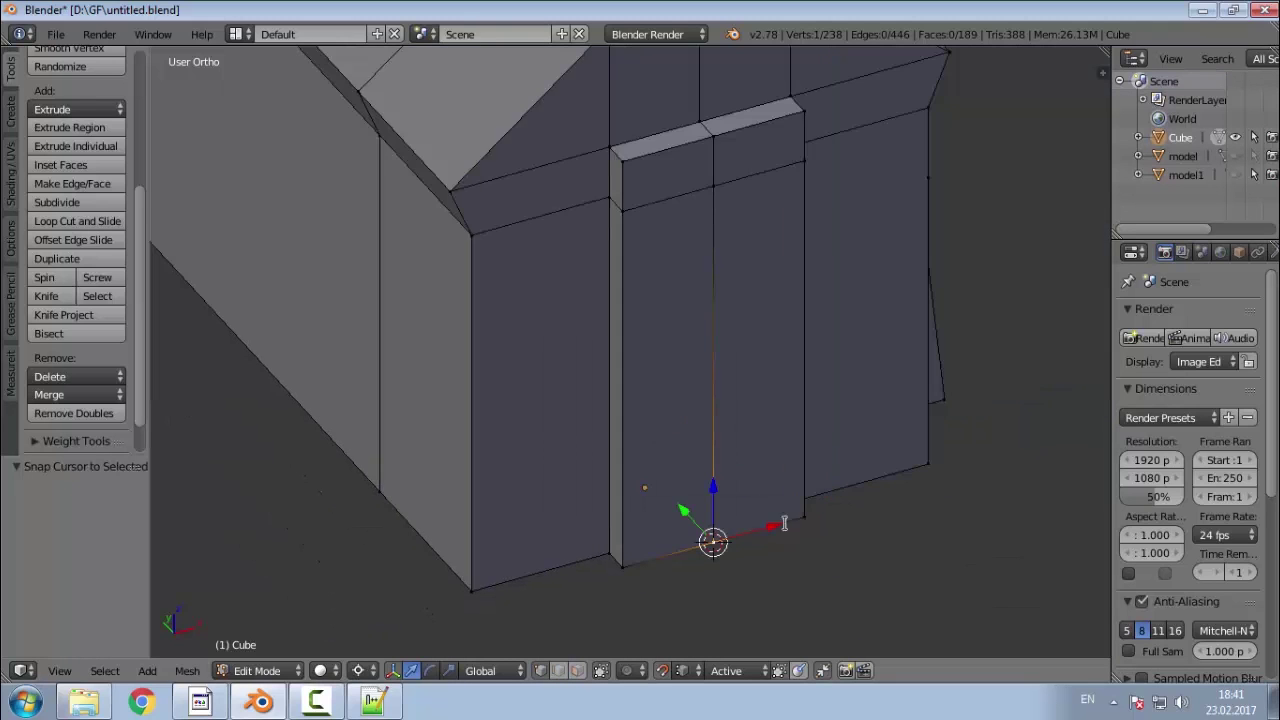
middle_click_drag(792, 546, 795, 546)
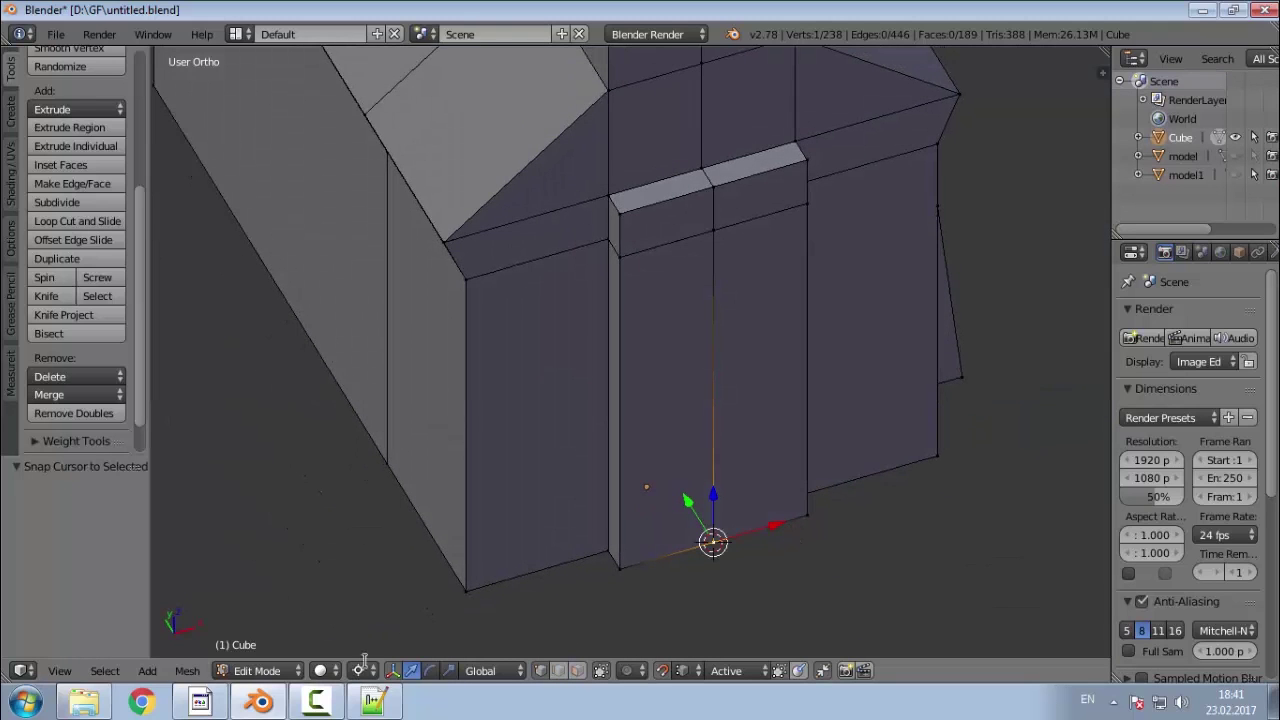
Step: Show model1 again and view it together with the church from above
left_click(1236, 174)
scroll(722, 438, "down", 3)
key("KP_7")
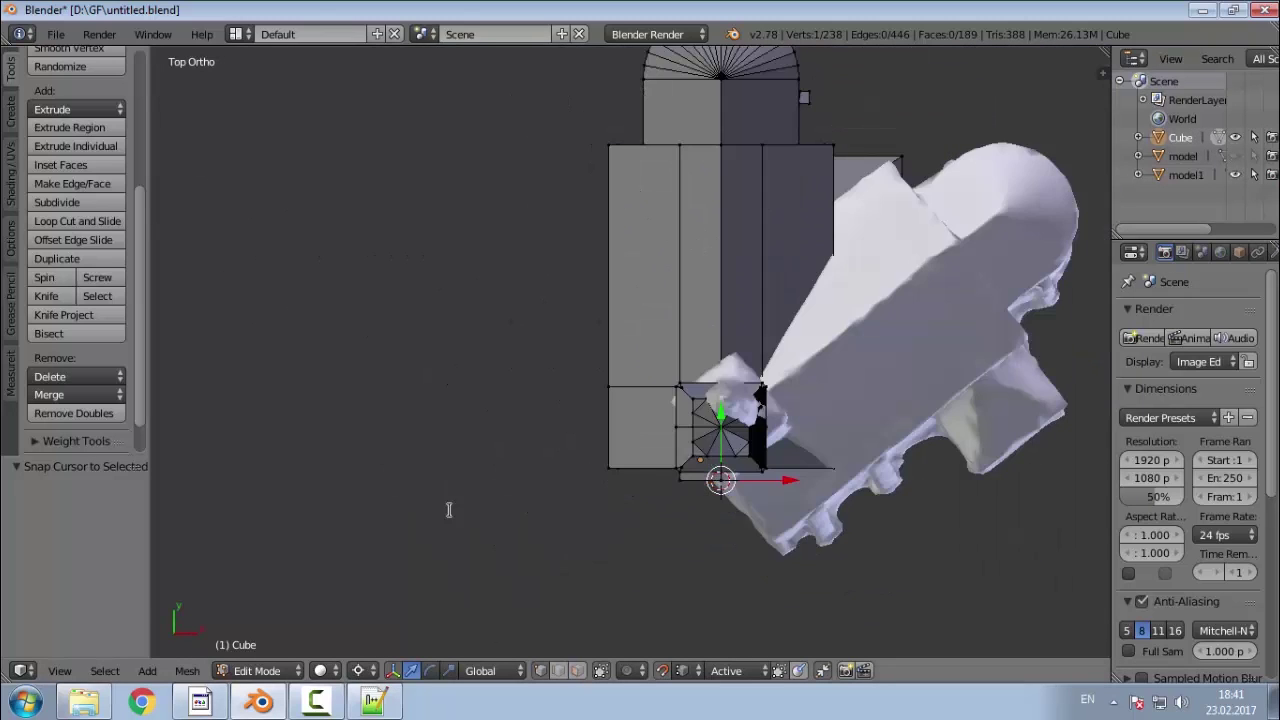
Step: Rotate the whole church mesh about 53.3° around the 3D cursor in top view and move it -1.239 in X and 1.055 in Y
scroll(543, 505, "down", 2)
key("a")
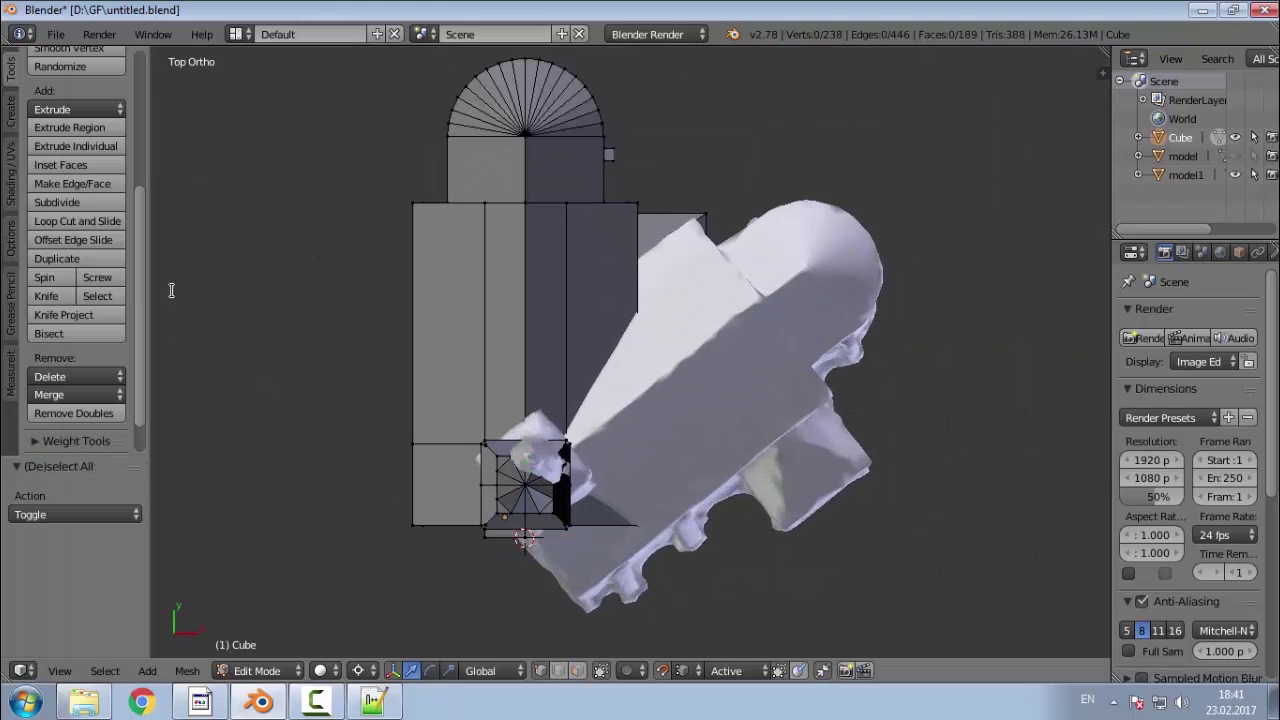
key("a")
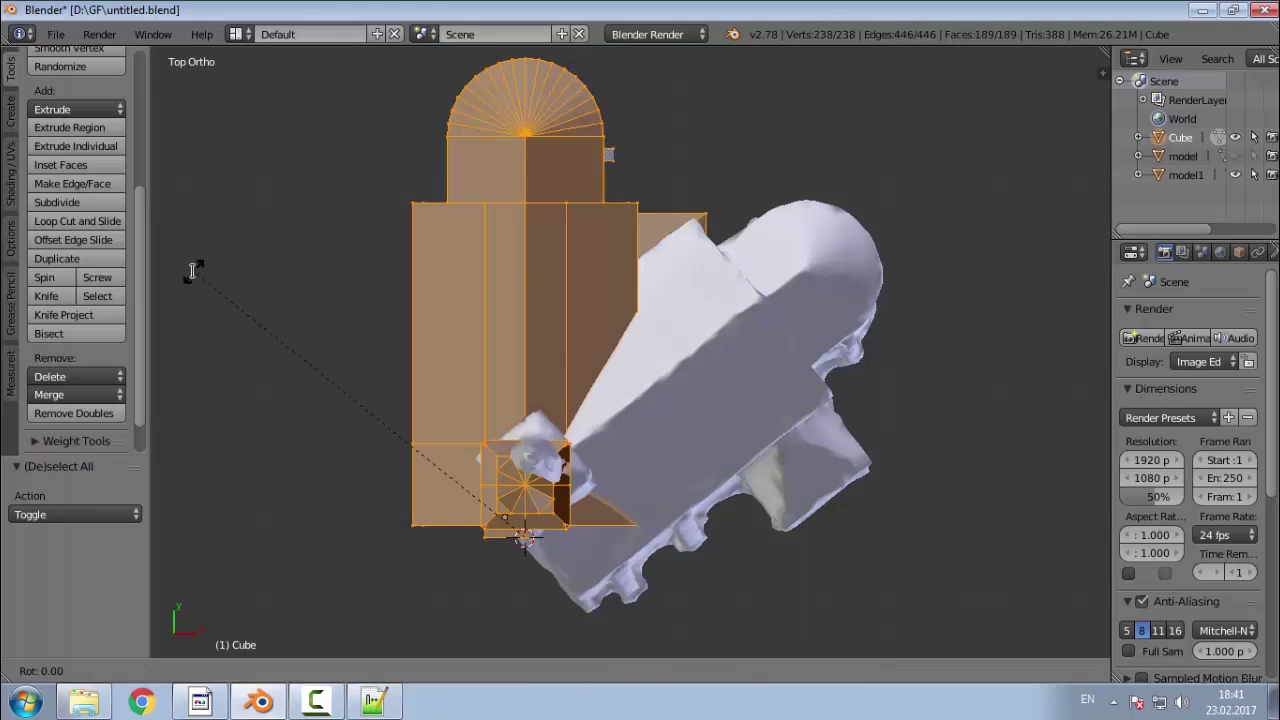
key("r")
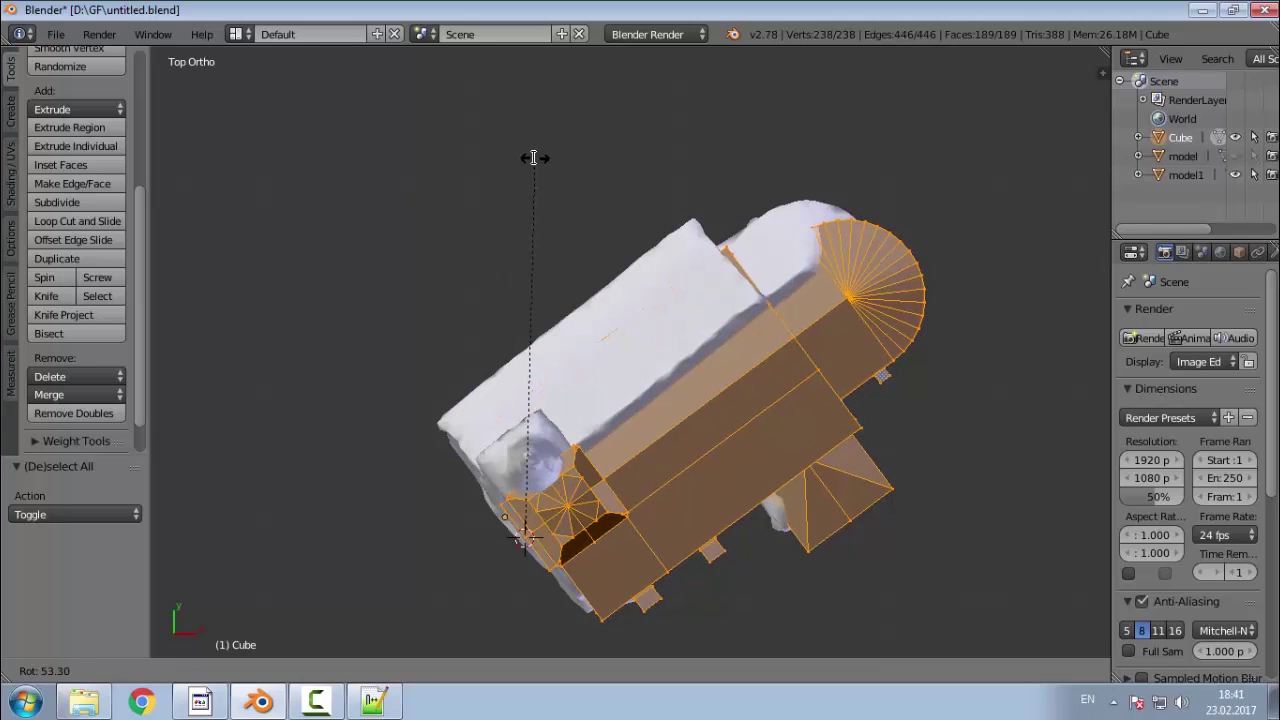
left_click(533, 157)
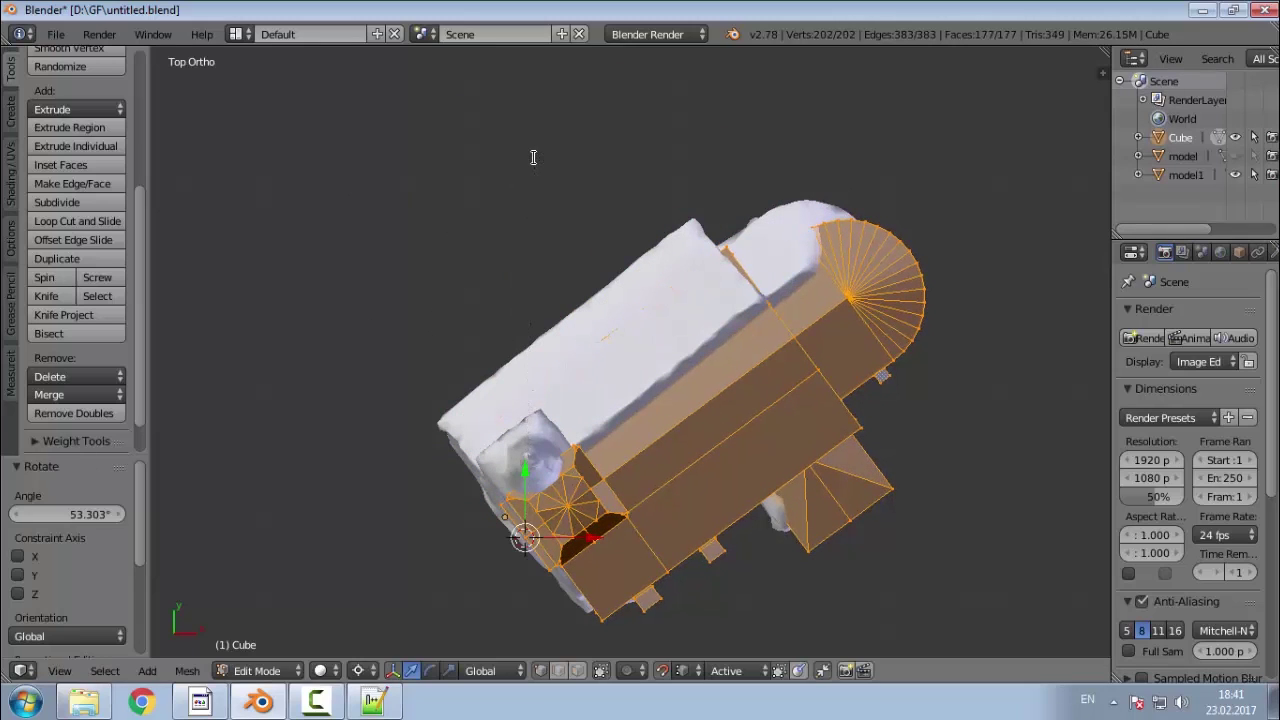
key("g")
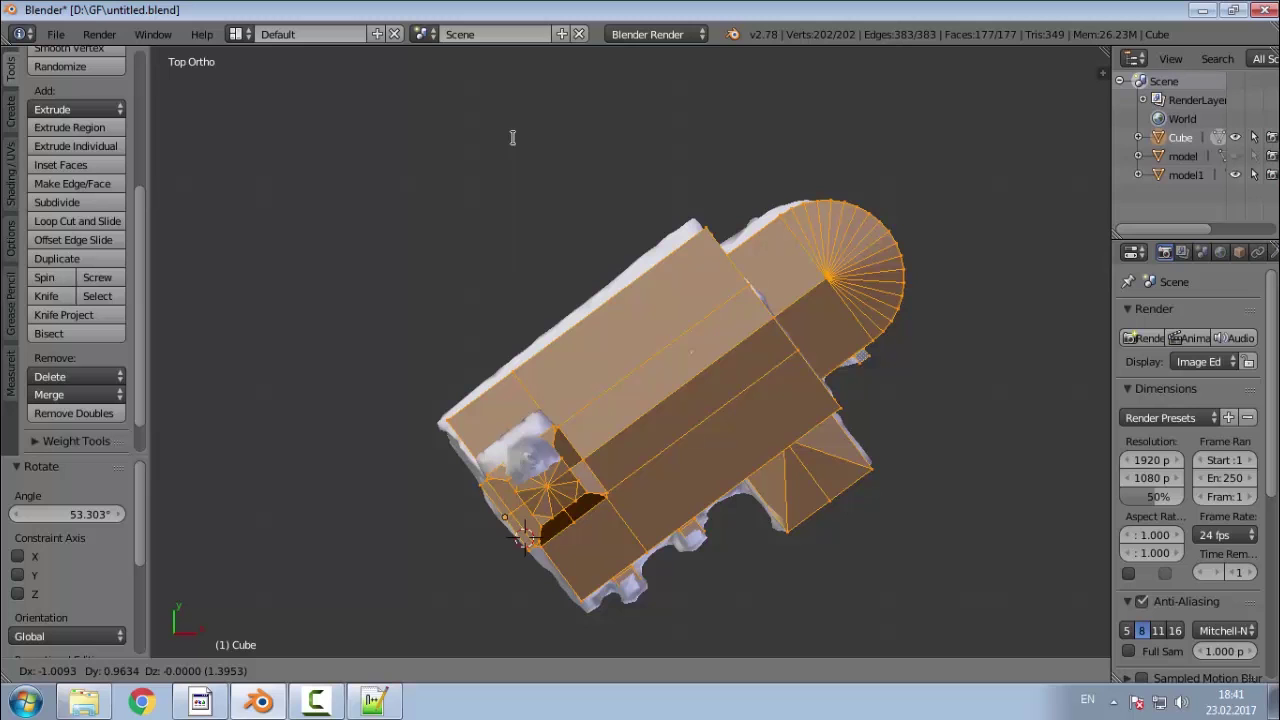
left_click(510, 136)
Step: Tilt the church mesh by -4.926° in a view facing its front facade to match the scan's lean
middle_click_drag(508, 134, 551, 105)
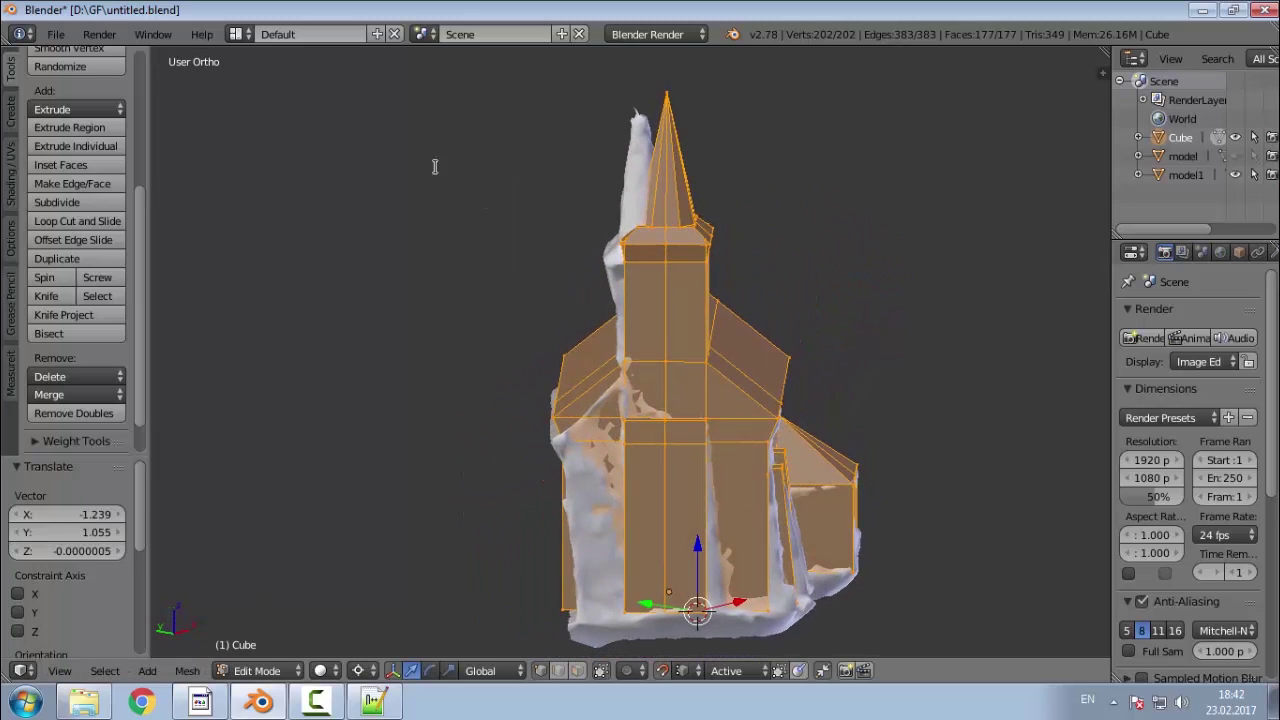
scroll(435, 166, "down", 1)
mouse_move(411, 409)
middle_mouse_down()
mouse_move(417, 377)
mouse_move(417, 394)
middle_mouse_up()
scroll(1068, 412, "up", 1)
scroll(878, 500, "down", 1)
scroll(955, 325, "up", 1)
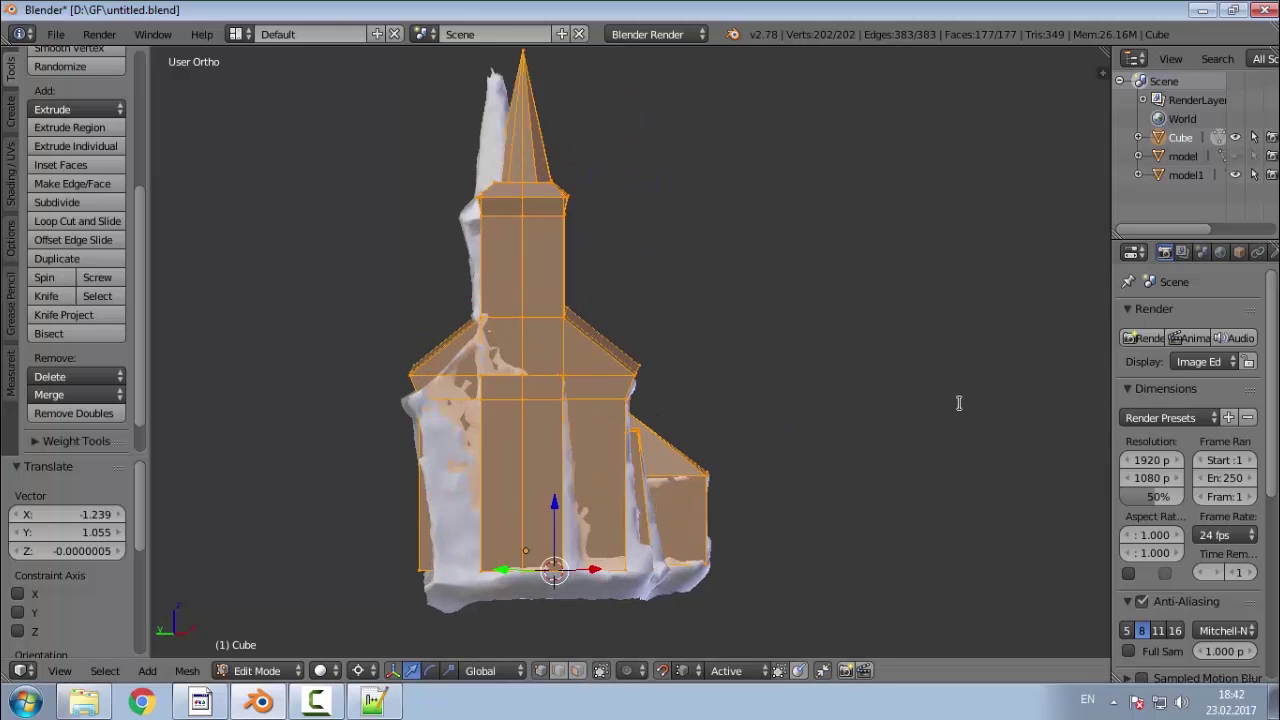
key("r")
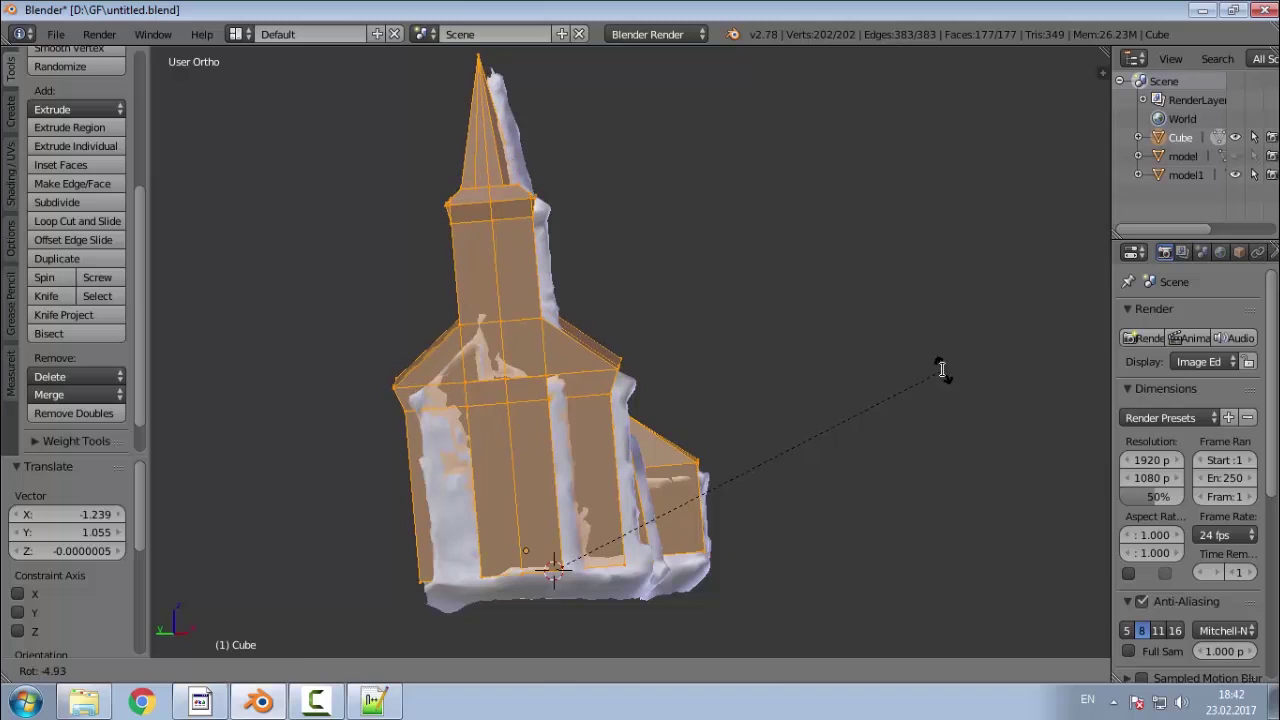
left_click(941, 369)
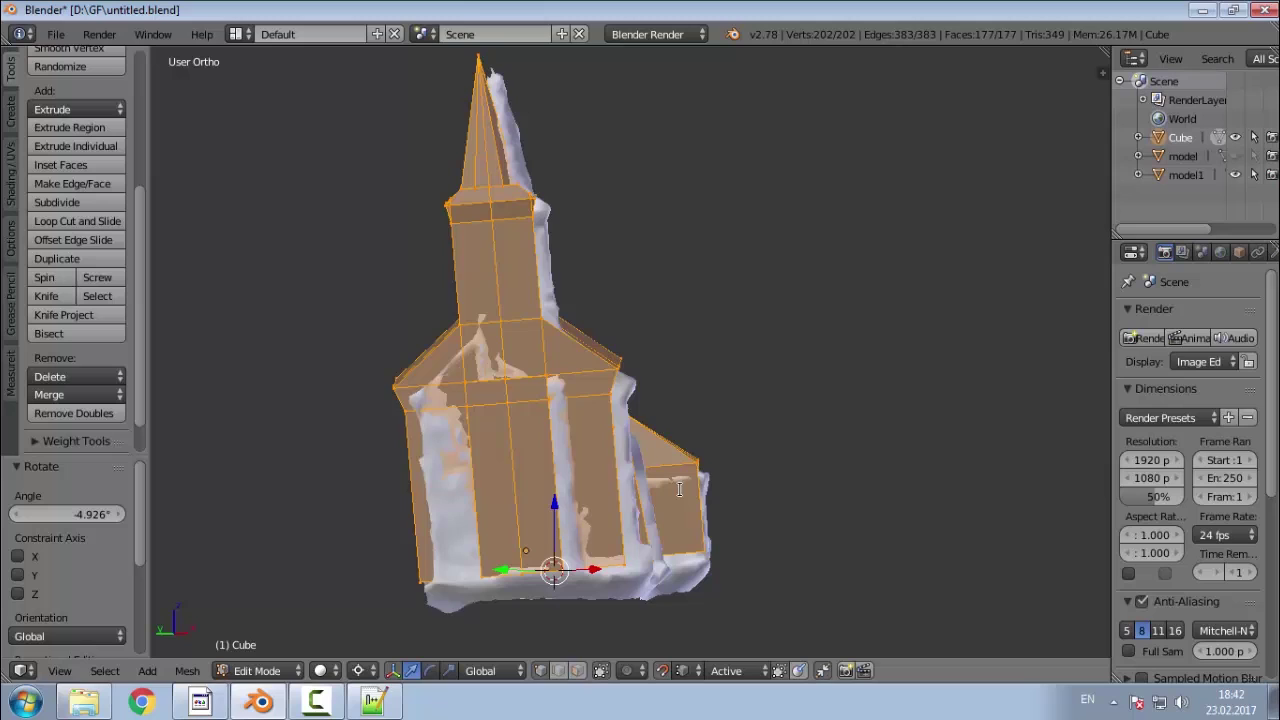
Step: Move the church mesh 0.413 in X and -0.688 in Y in top view to fit the scan's roof outline
middle_click_drag(550, 255, 441, 451)
middle_click_drag(242, 482, 481, 497)
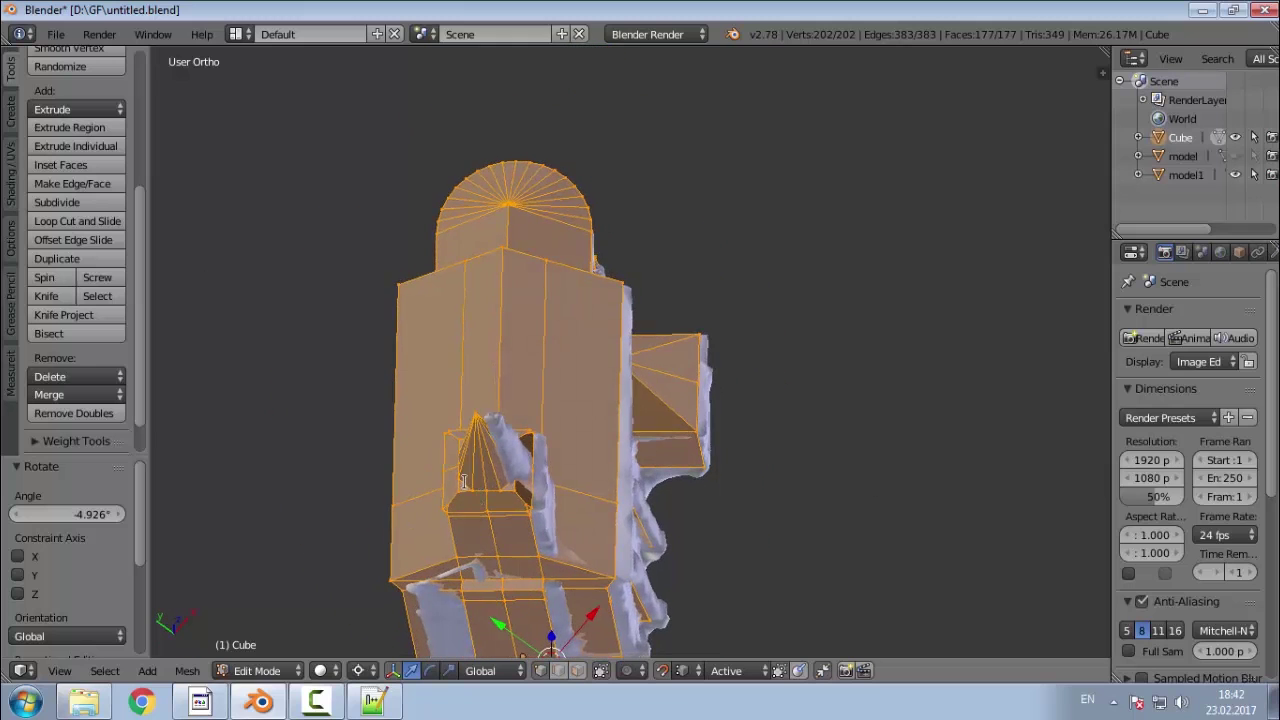
key("KP_7")
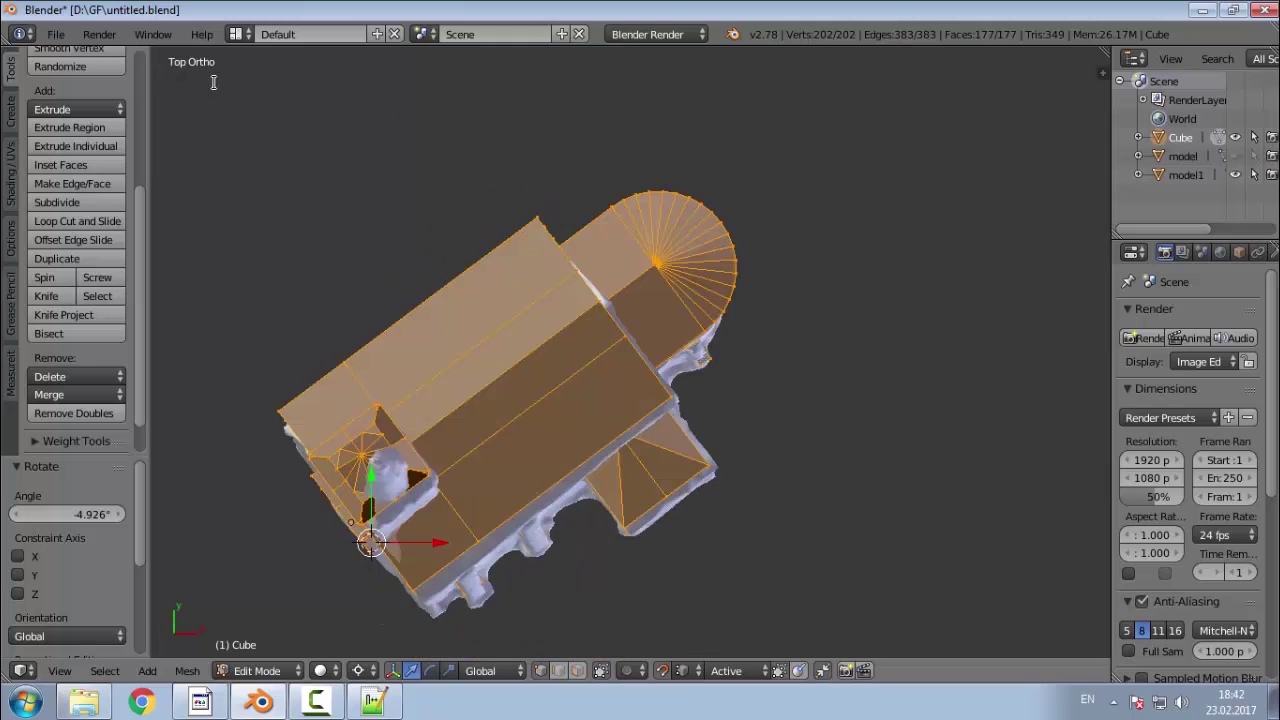
key("g")
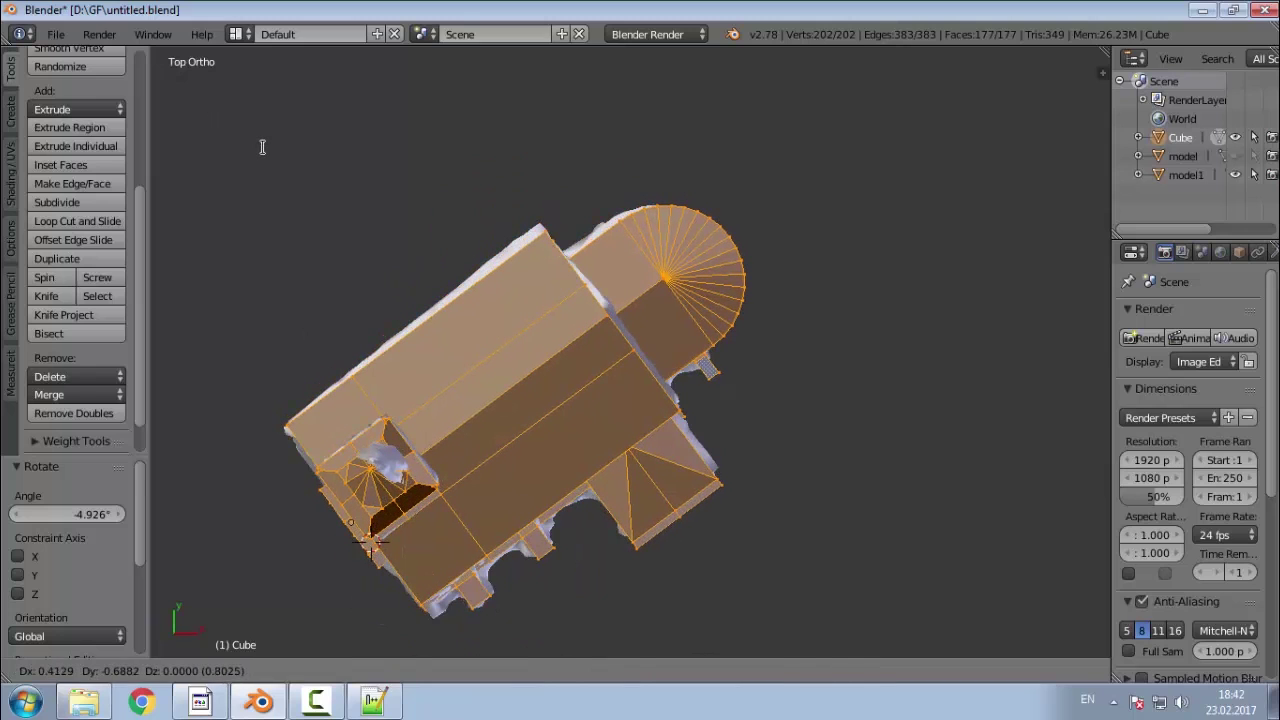
left_click(262, 147)
Step: Refine the church's top-view alignment by rotating it -1.7° and moving it 0.138 in X and 0.184 in Y
key("r")
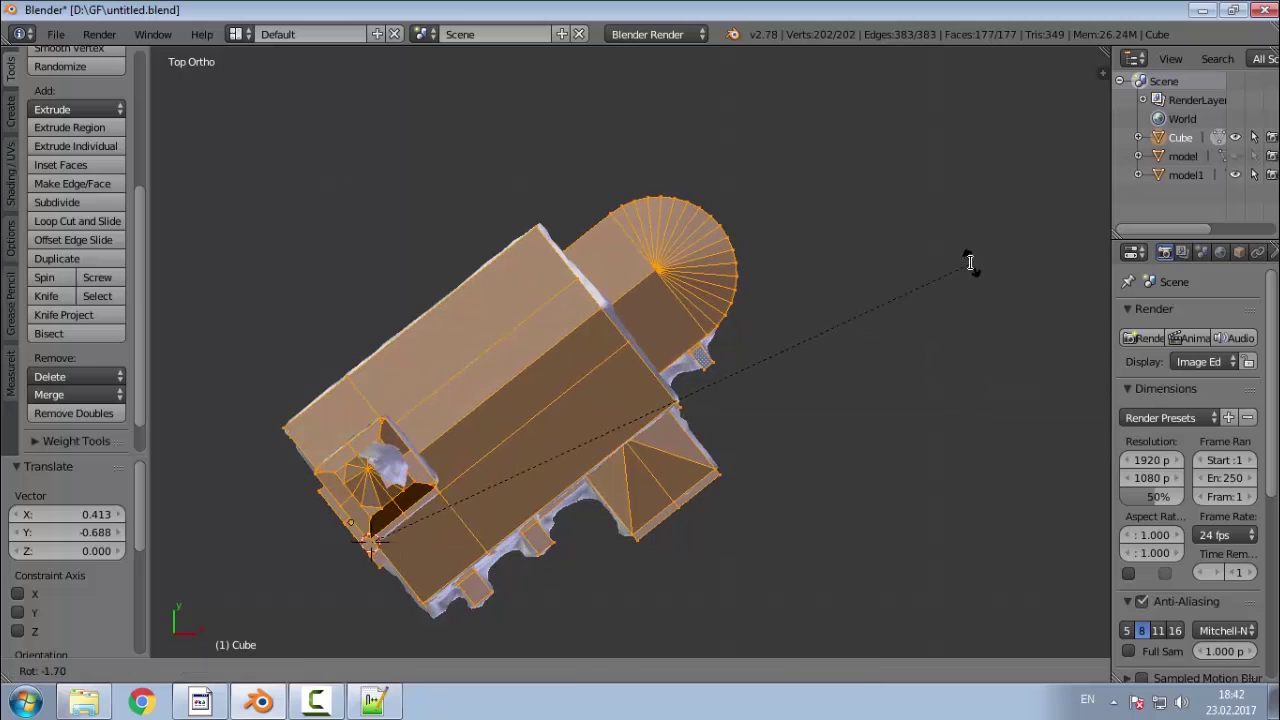
left_click(970, 262)
key("g")
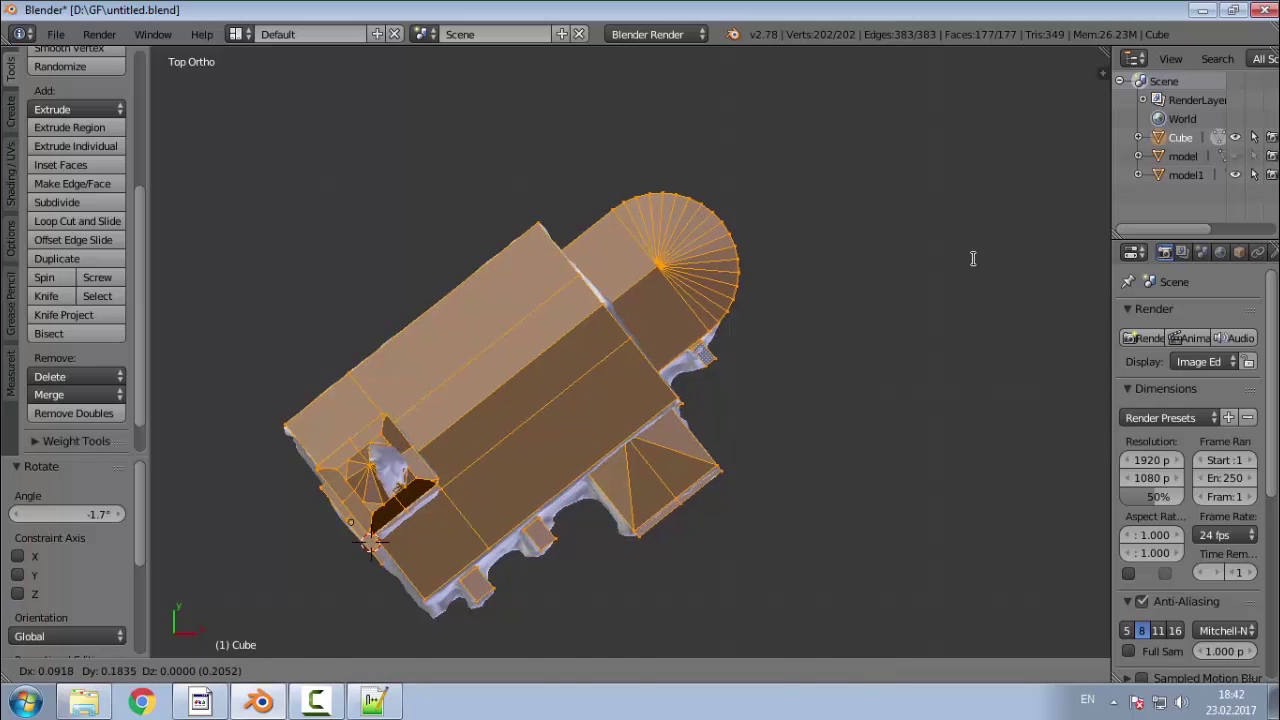
left_click(970, 262)
Step: Tilt the church mesh 0.622° in a view facing the long side with the annex to match the scan
middle_click_drag(848, 474, 932, 474)
key("KP_3")
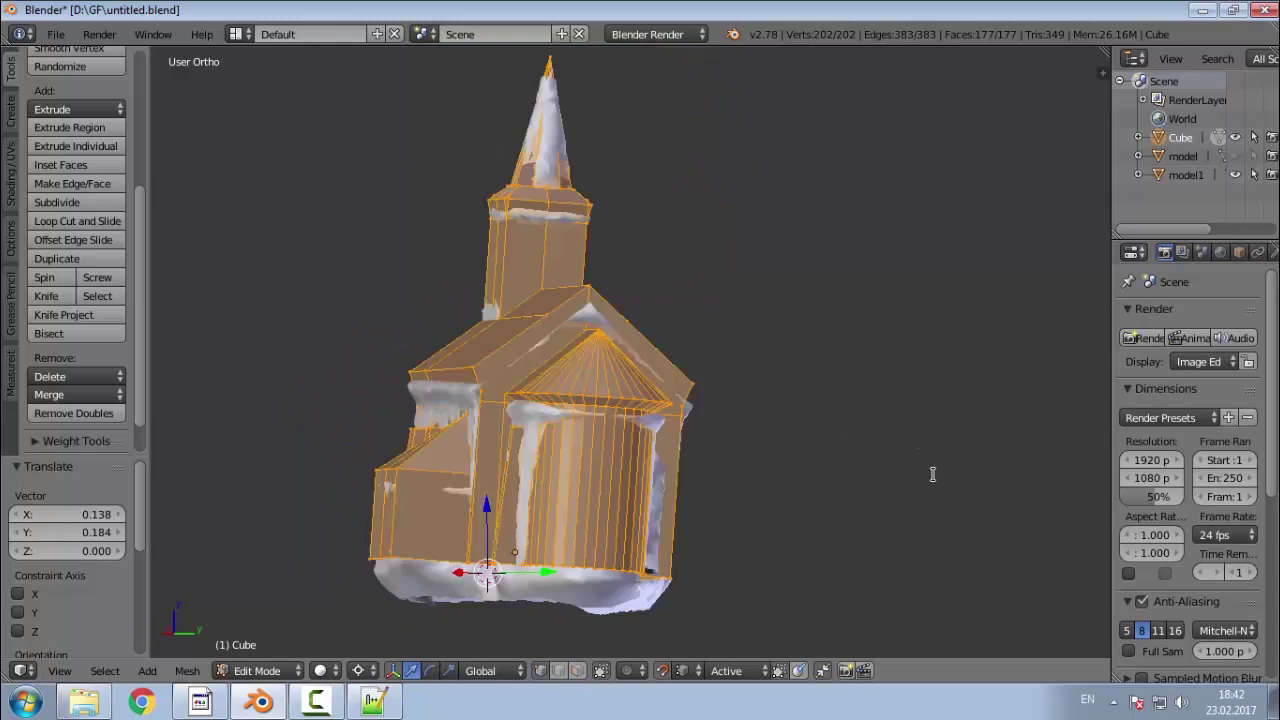
key("KP_4")
key("KP_4")
key("KP_4")
key("KP_4")
key("KP_4")
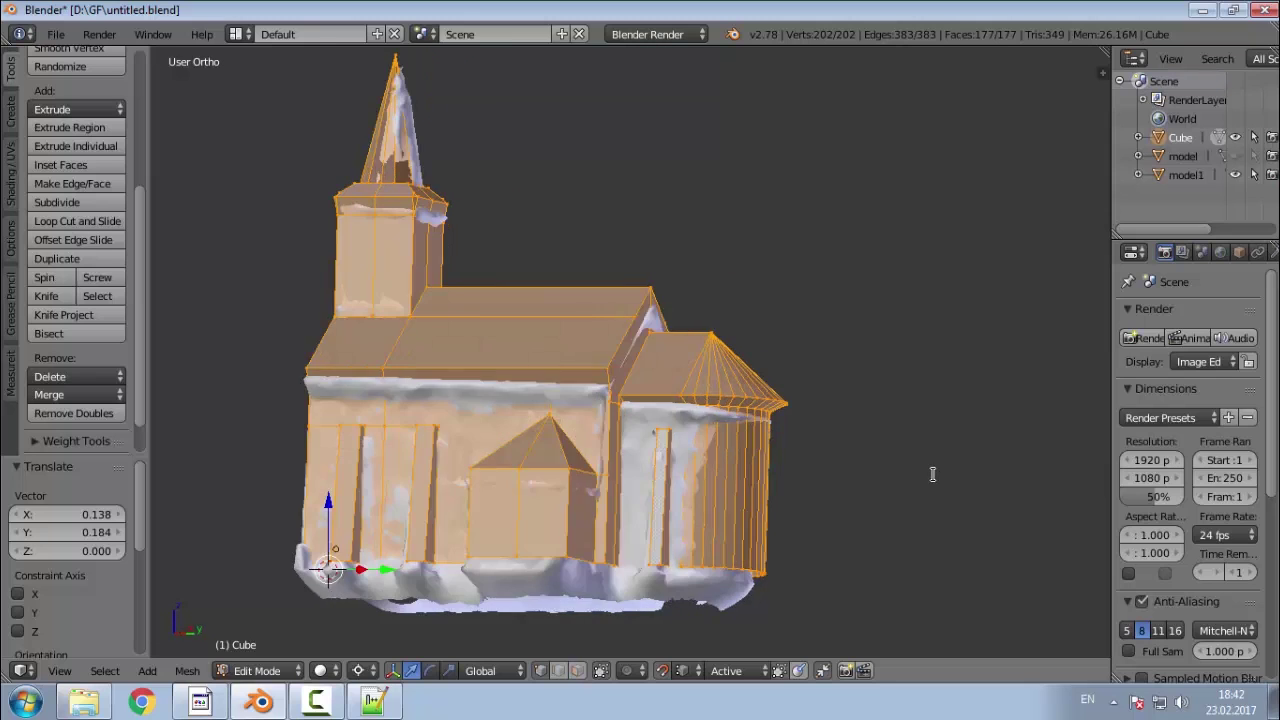
key("KP_4")
key("KP_4")
key("KP_4")
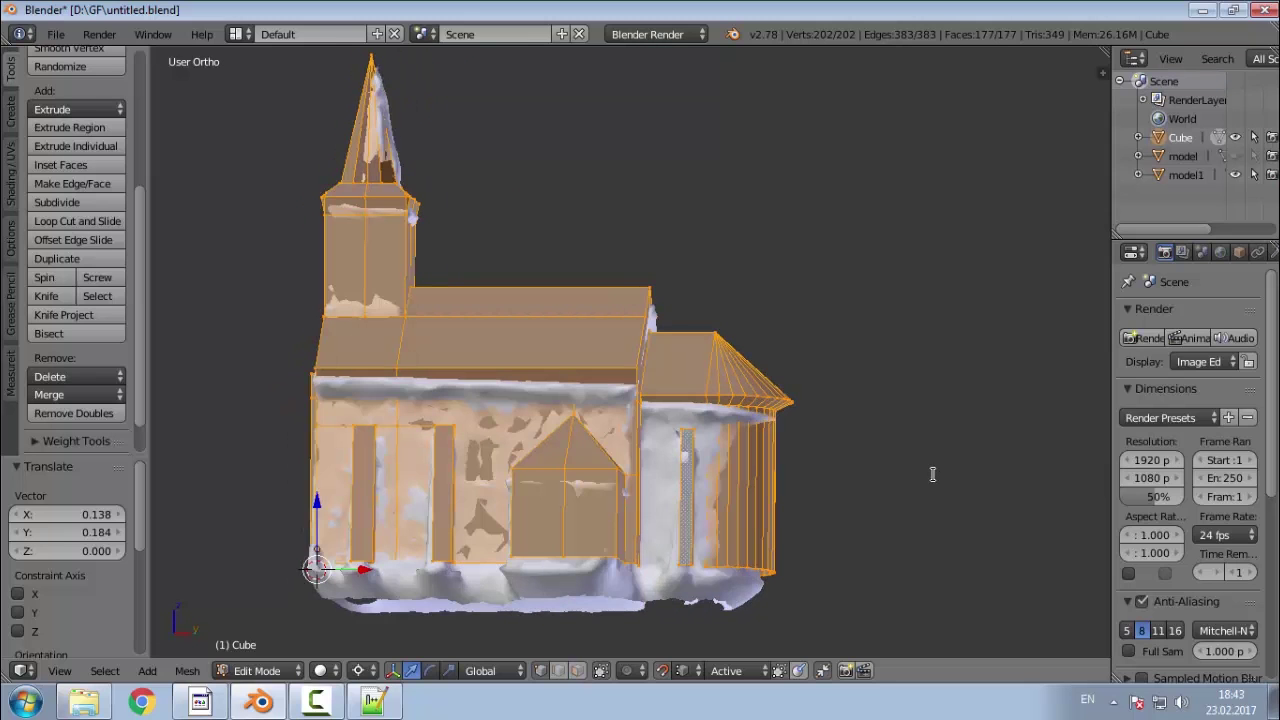
key("KP_4")
key("KP_4")
key("KP_4")
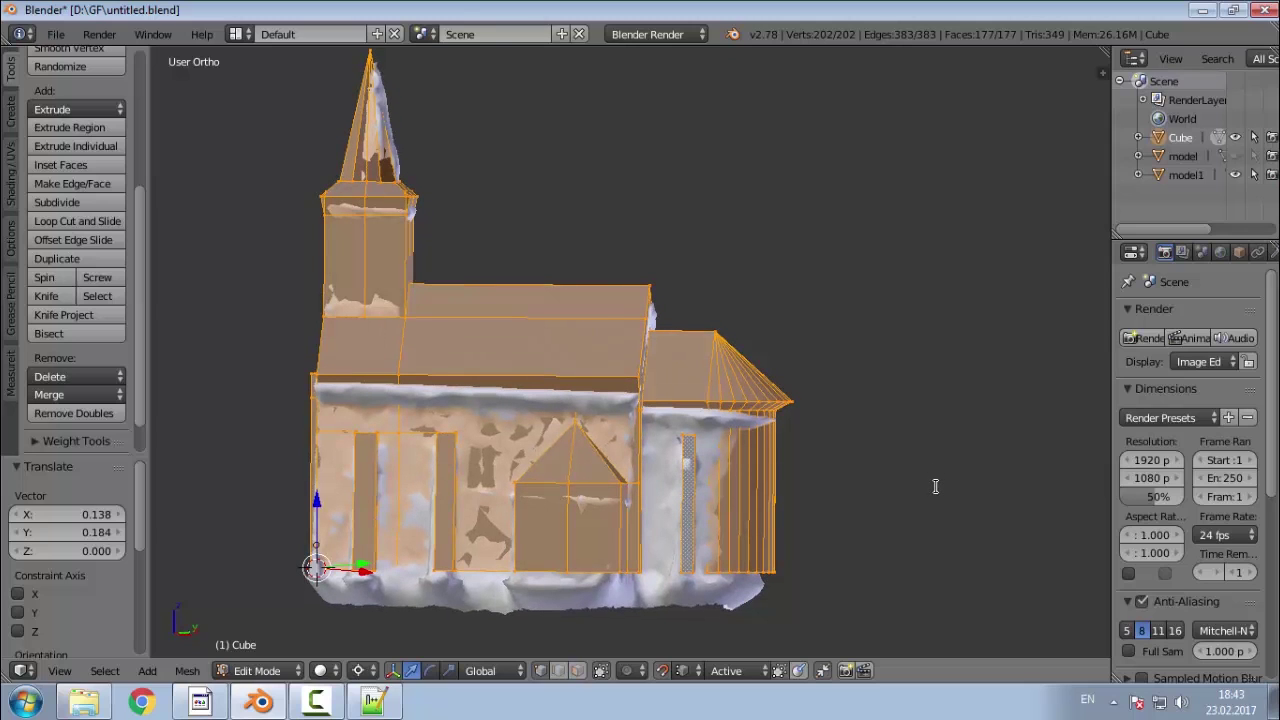
key("r")
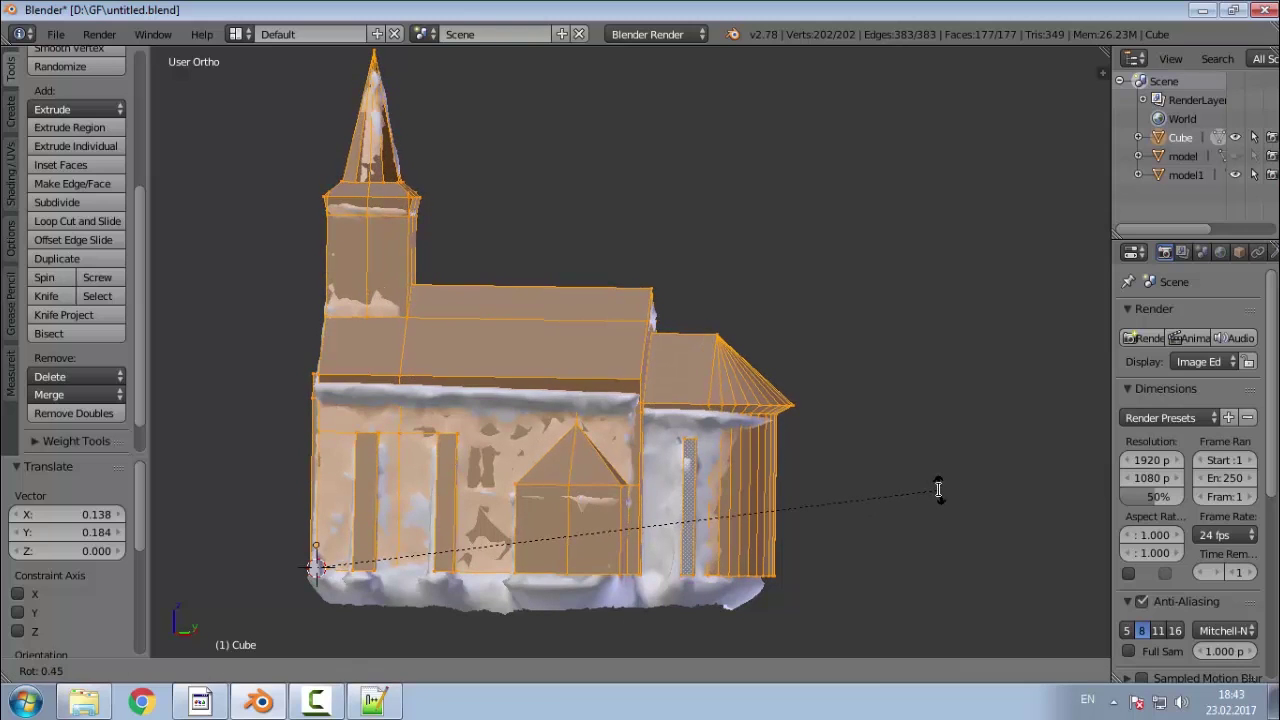
left_click(939, 489)
Step: Rotate the church another 0.773° in the side view and move it -0.179 in X, -0.213 in Y and -0.411 in Z
middle_click_drag(250, 375, 254, 375)
key("r")
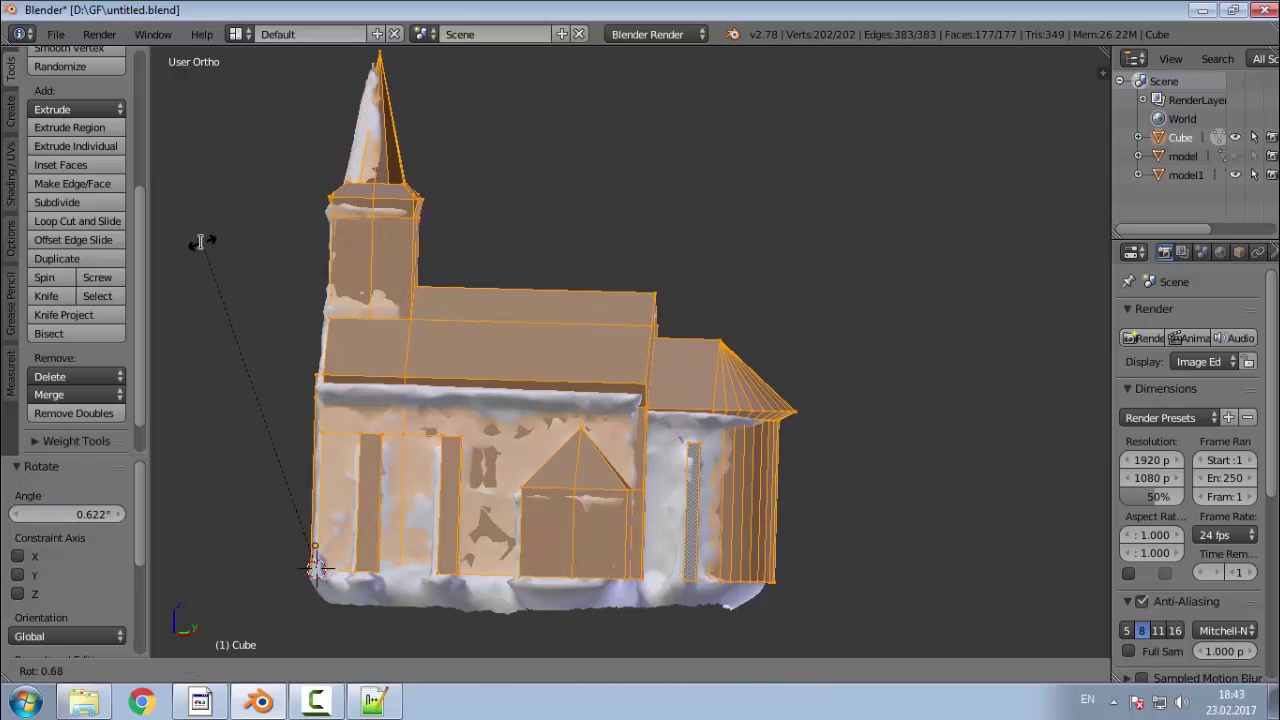
left_click(201, 242)
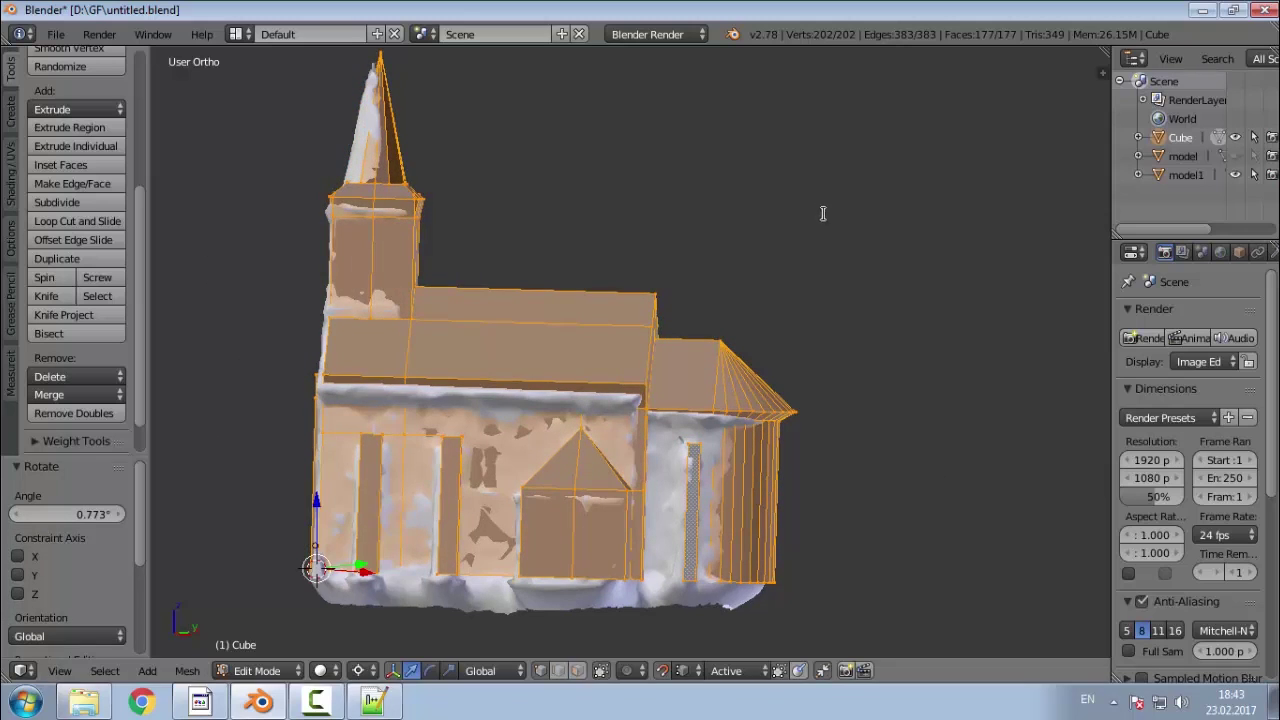
key("g")
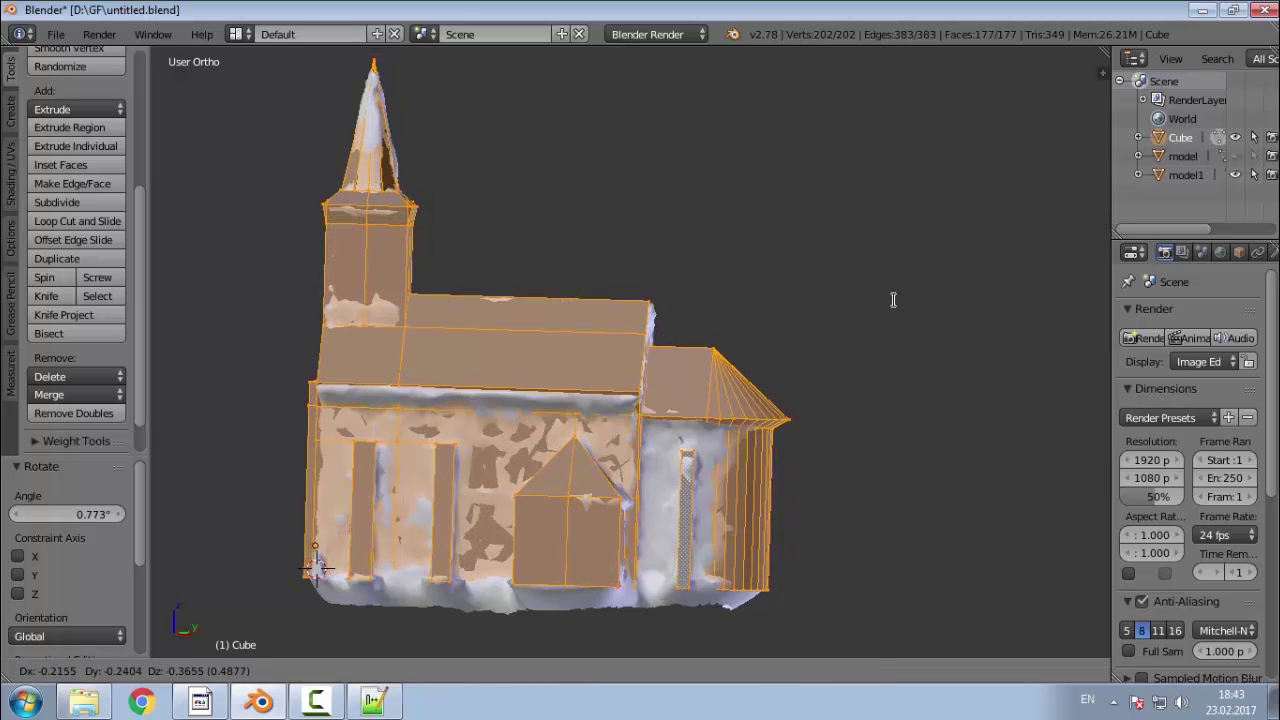
left_click(860, 297)
Step: Check the aligned church from the apse end and save the scene over untitled.blend
middle_click_drag(219, 208, 837, 229)
scroll(806, 306, "down", 4)
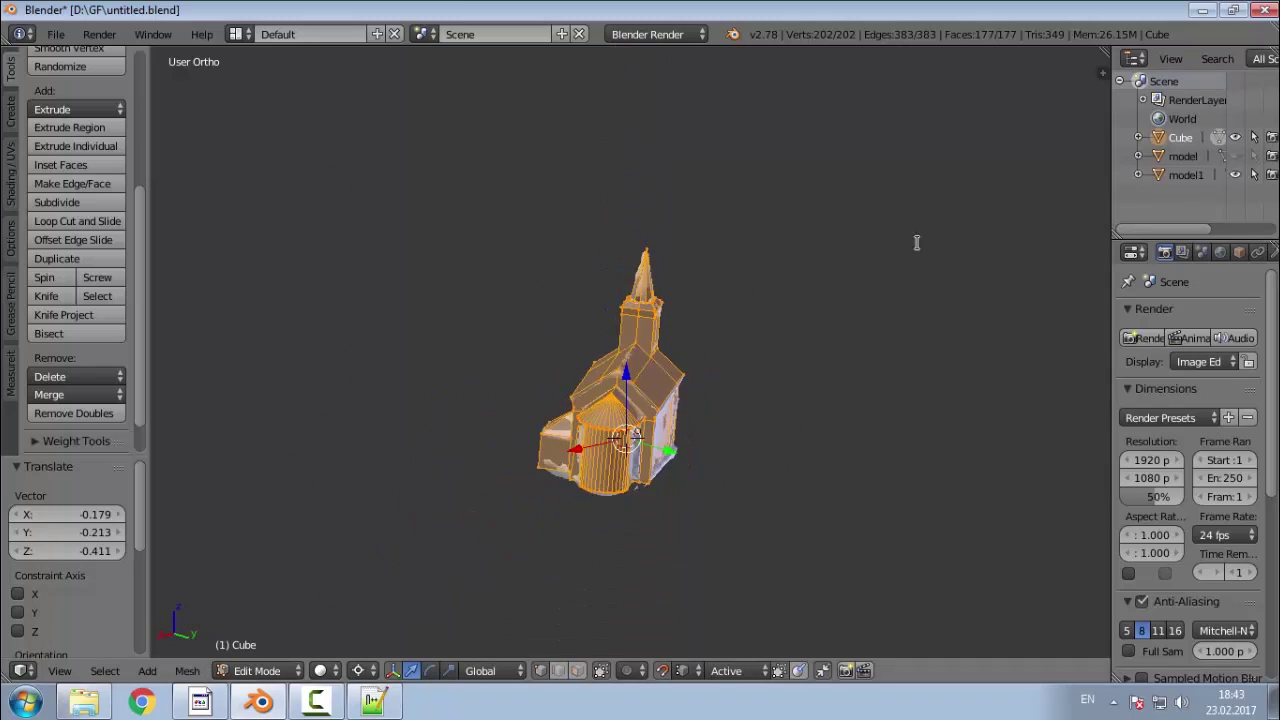
key("ctrl+s")
left_click(566, 247)
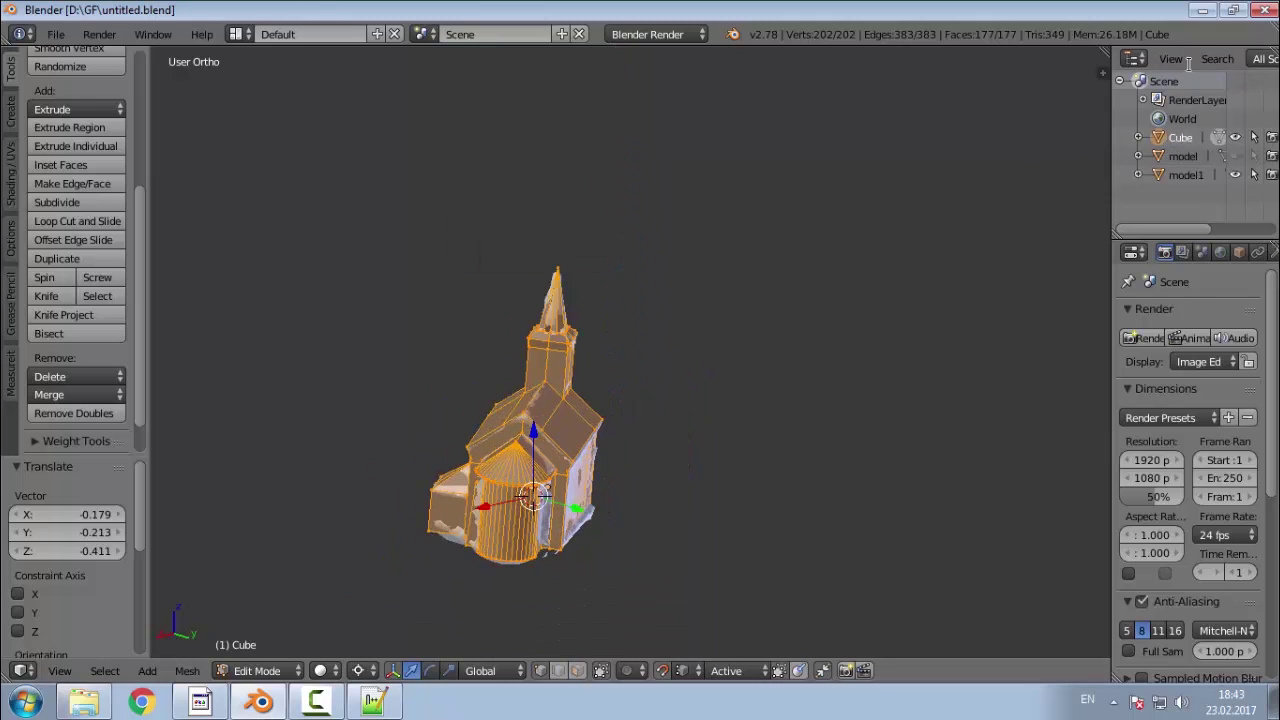
Step: Export the church model in Wavefront OBJ format as untitled.obj in D:\GF
left_click(1184, 136)
right_click(1184, 136)
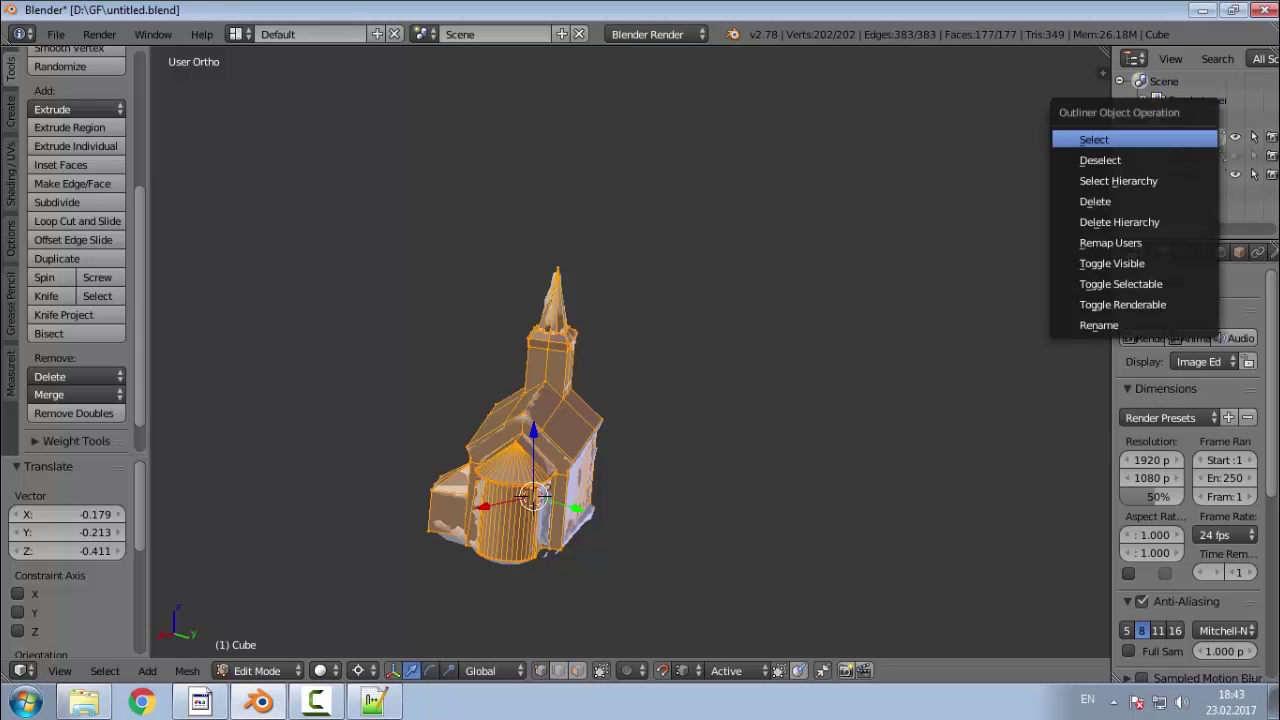
left_click(55, 34)
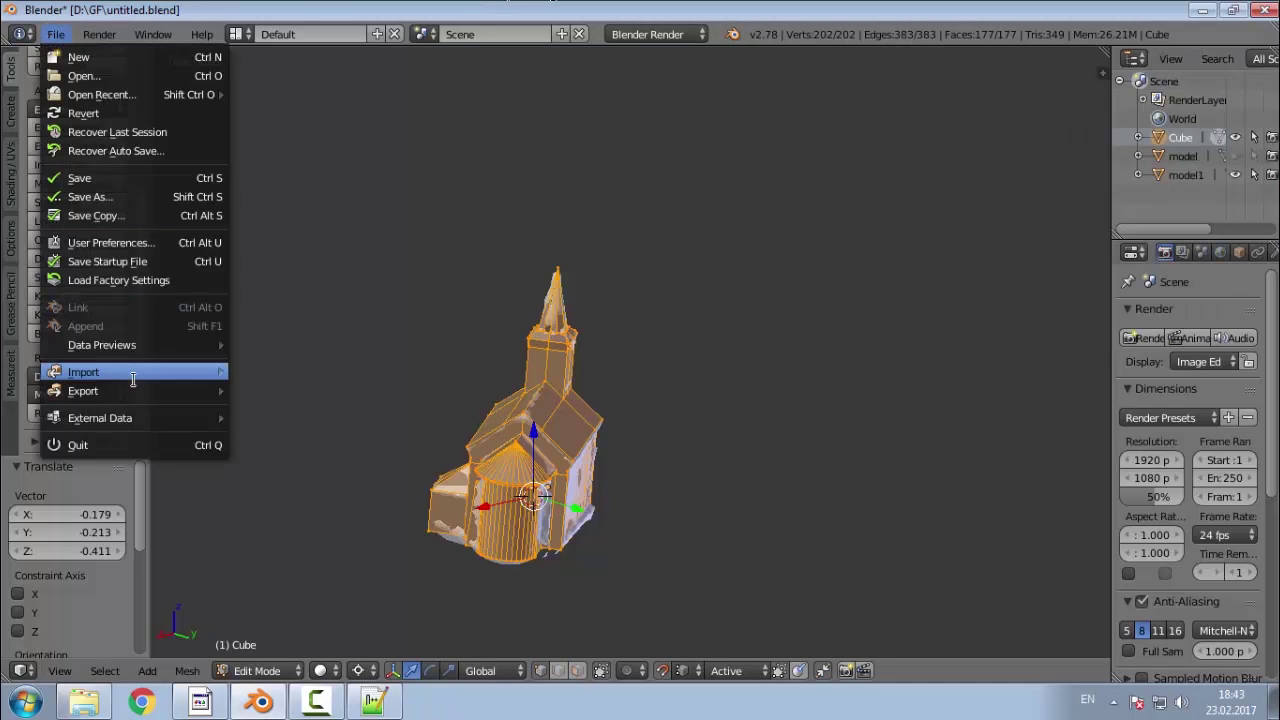
mouse_move(136, 383)
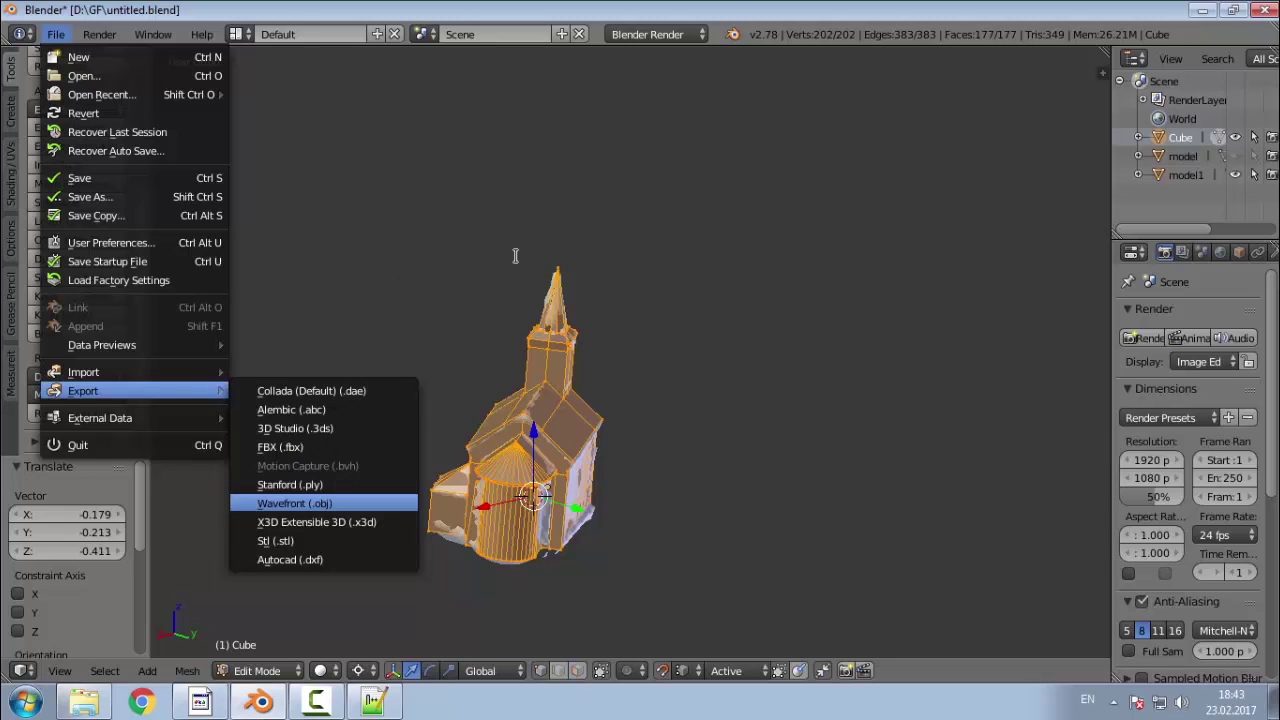
key("Return")
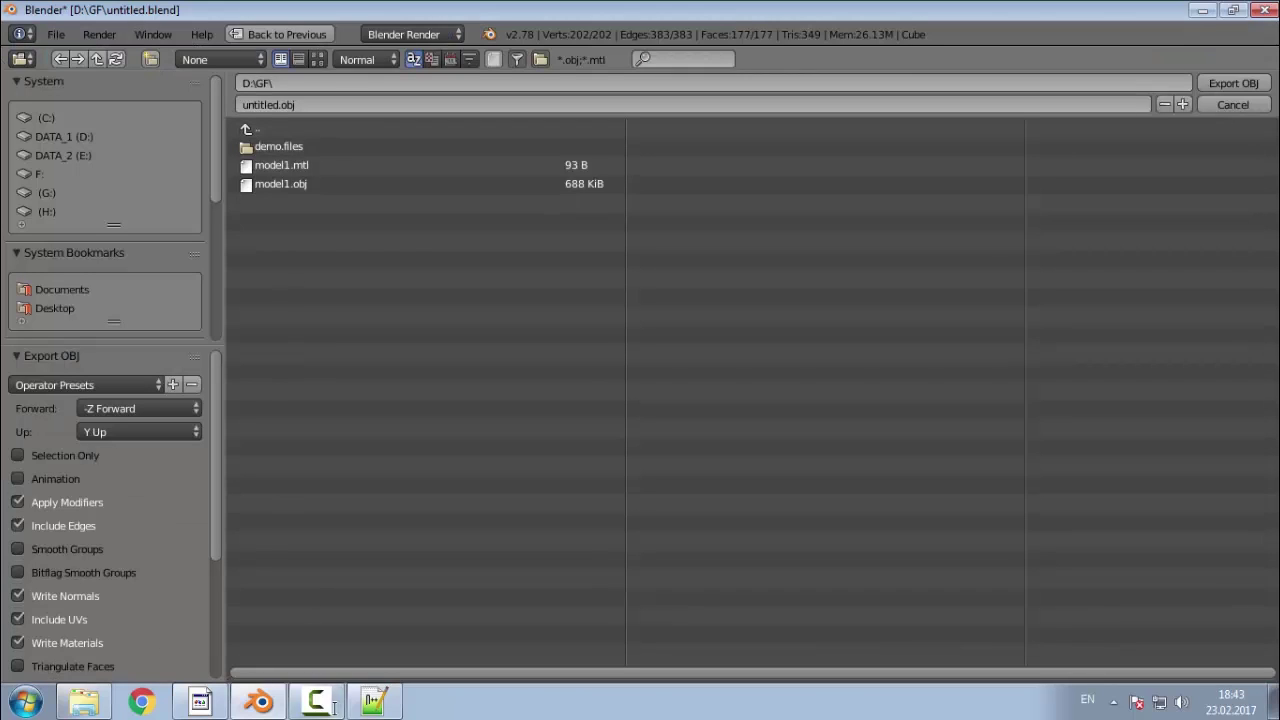
left_click(1232, 83)
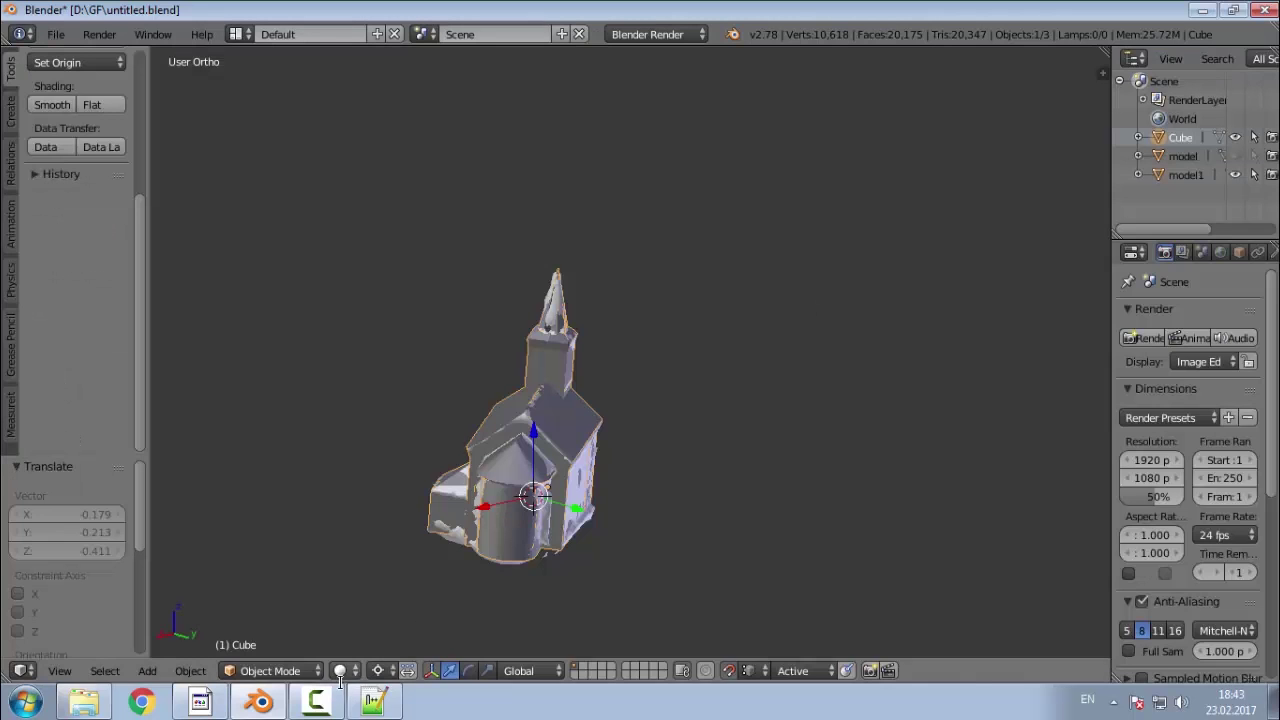
Step: Switch to Agisoft PhotoScan and remove the 9,999-face 3D model from the Copy of DSM chunk
mouse_move(259, 704)
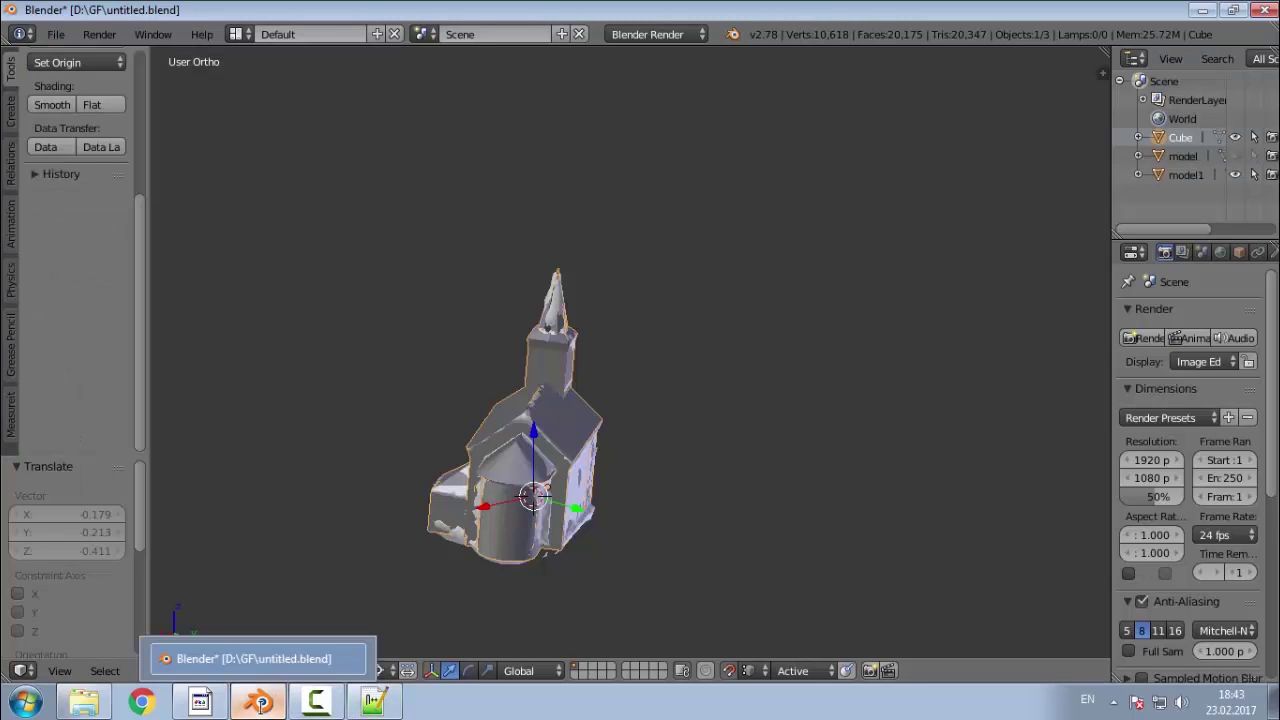
left_click(259, 704)
left_click(200, 703)
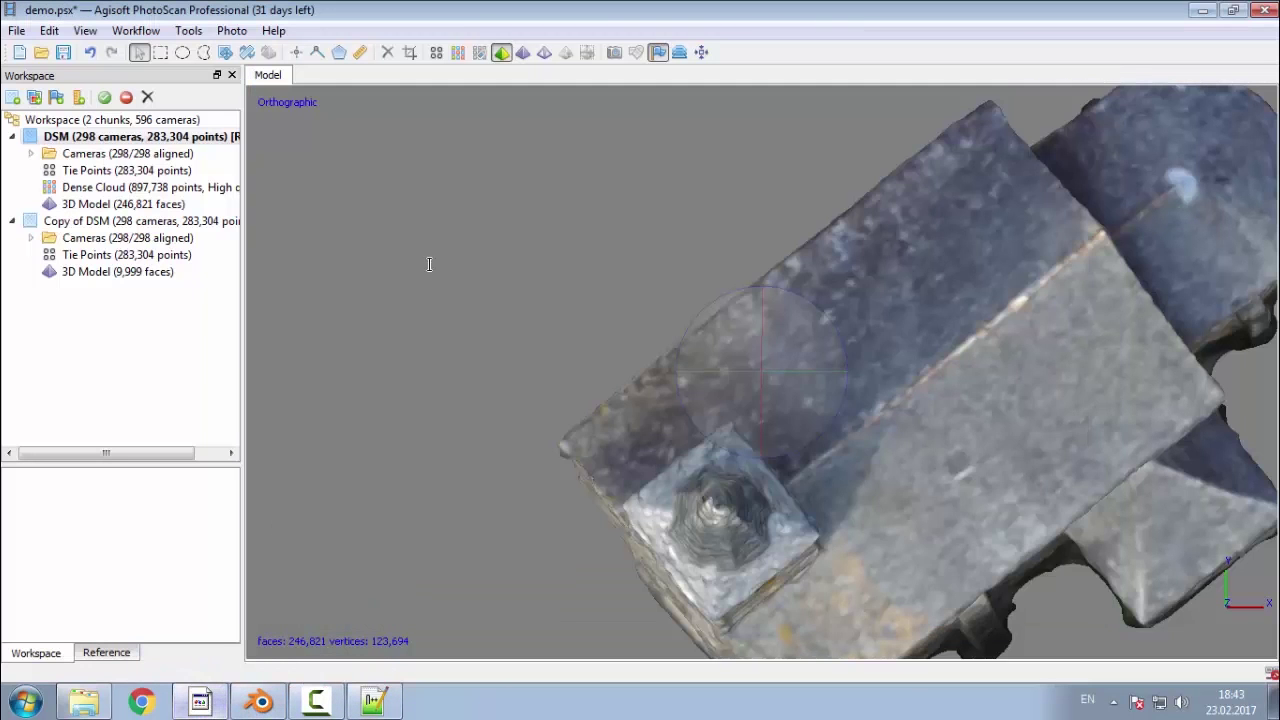
right_click(115, 274)
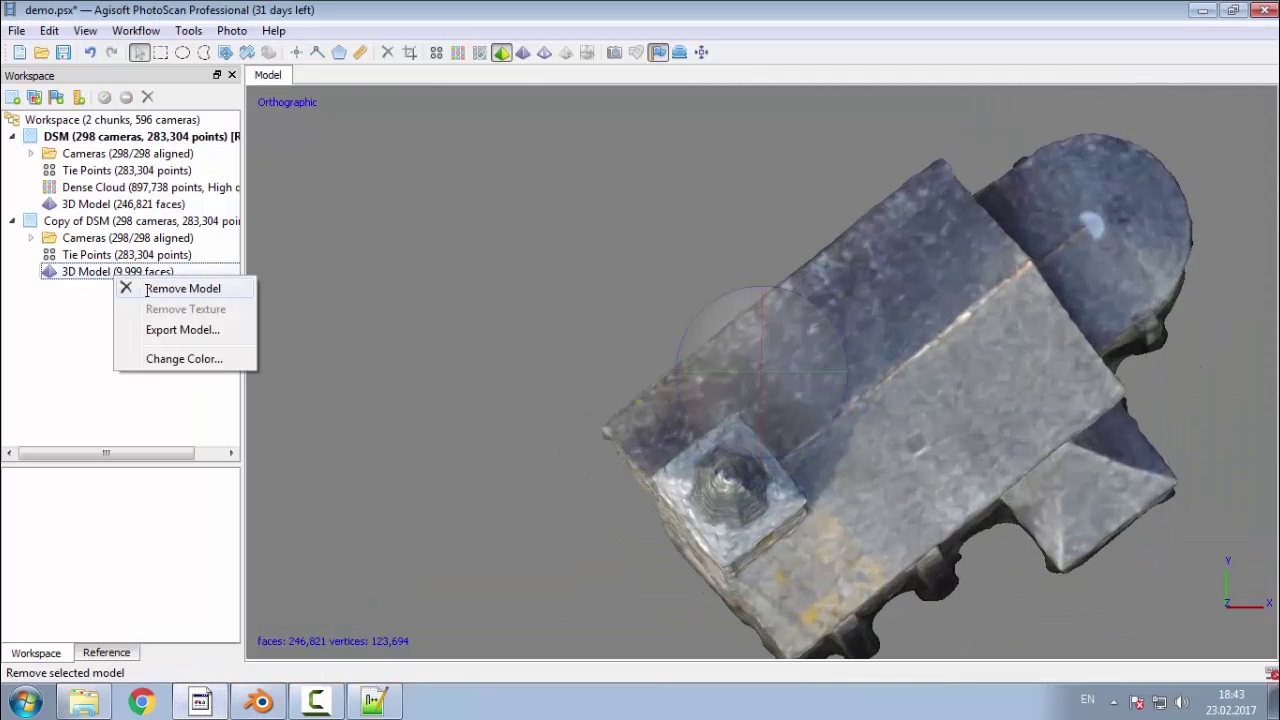
left_click(147, 290)
key("Return")
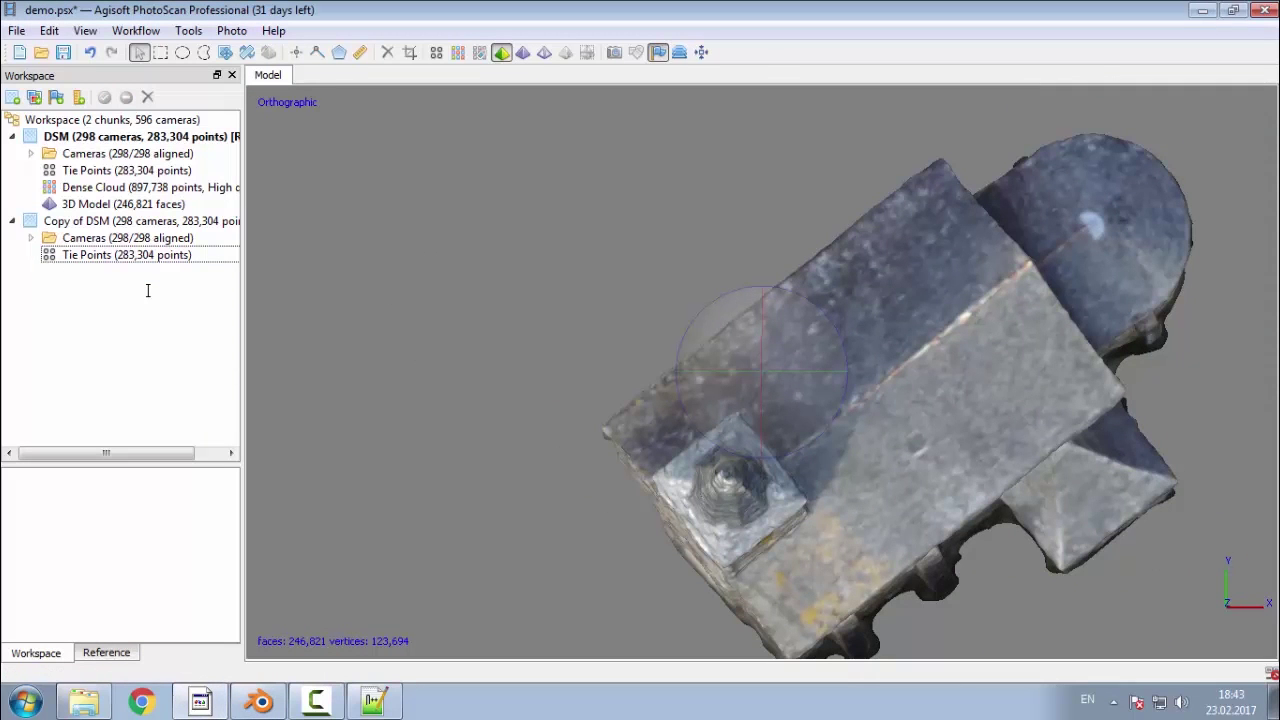
Step: Activate the Copy of DSM chunk and import untitled.obj as its mesh in Local Coordinates (m) with zero shift
double_click(140, 221)
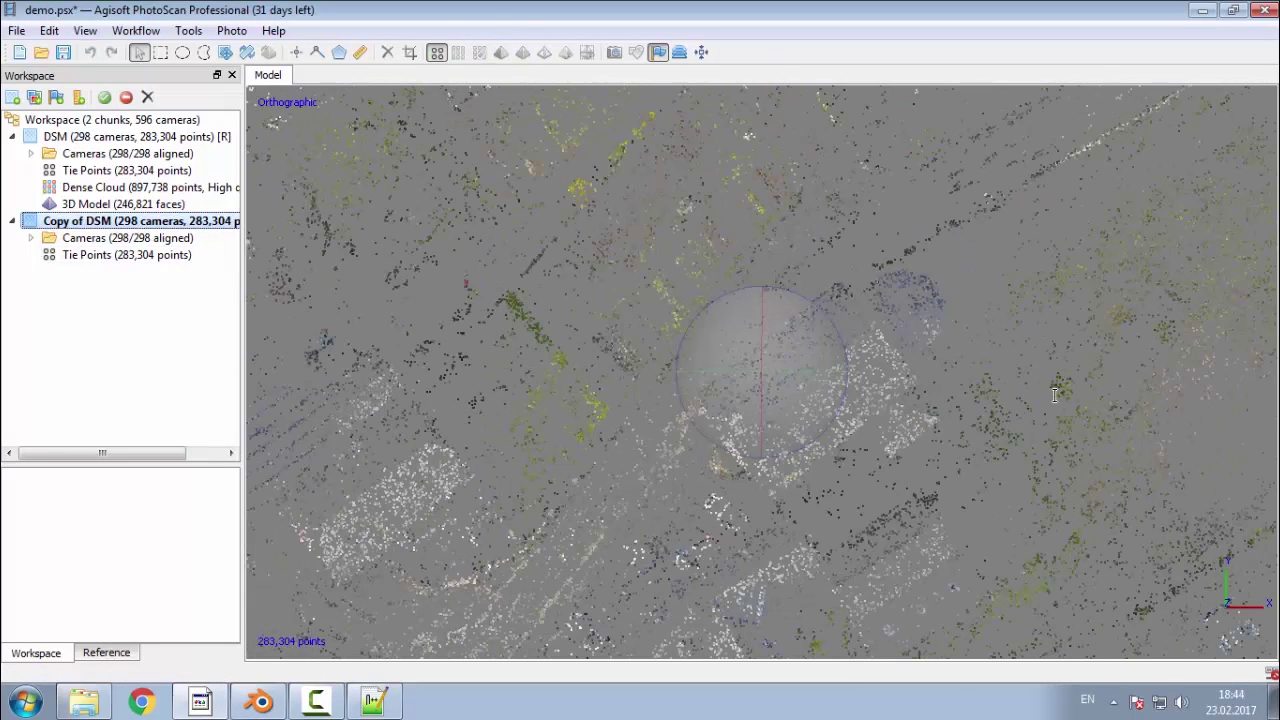
left_click(16, 30)
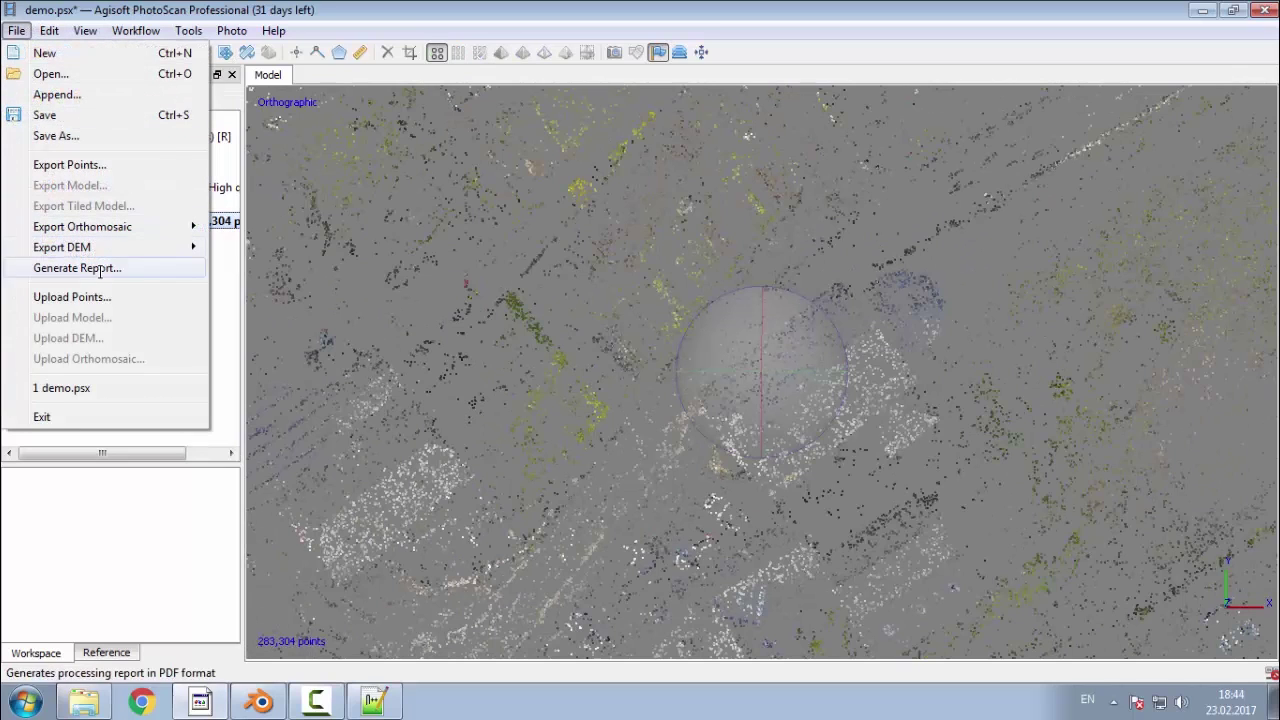
mouse_move(161, 245)
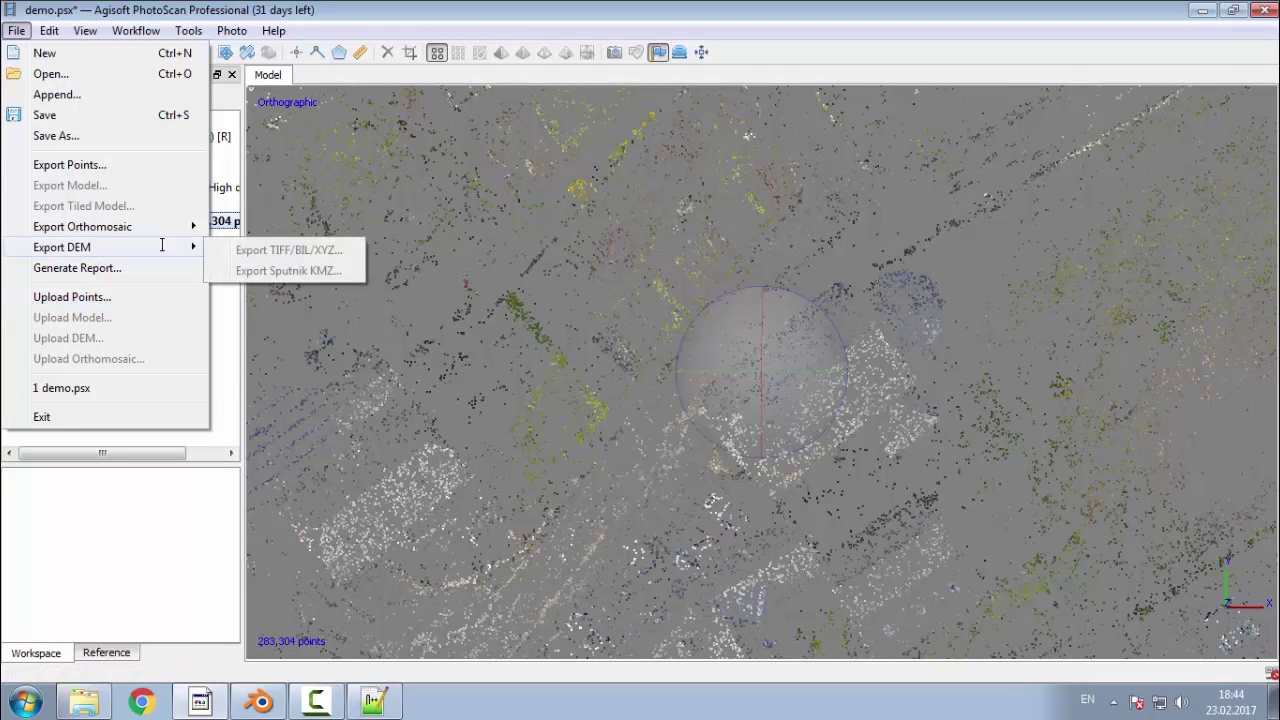
left_click(188, 31)
left_click(188, 31)
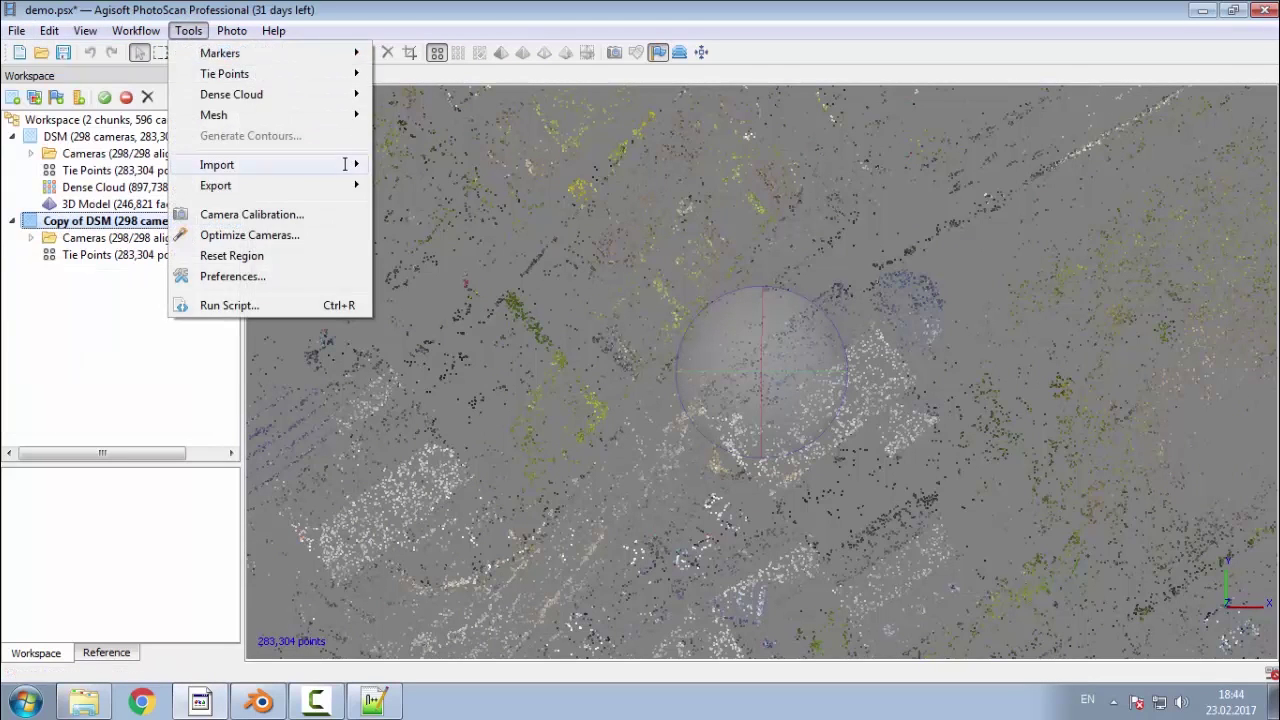
mouse_move(346, 163)
left_click(479, 249)
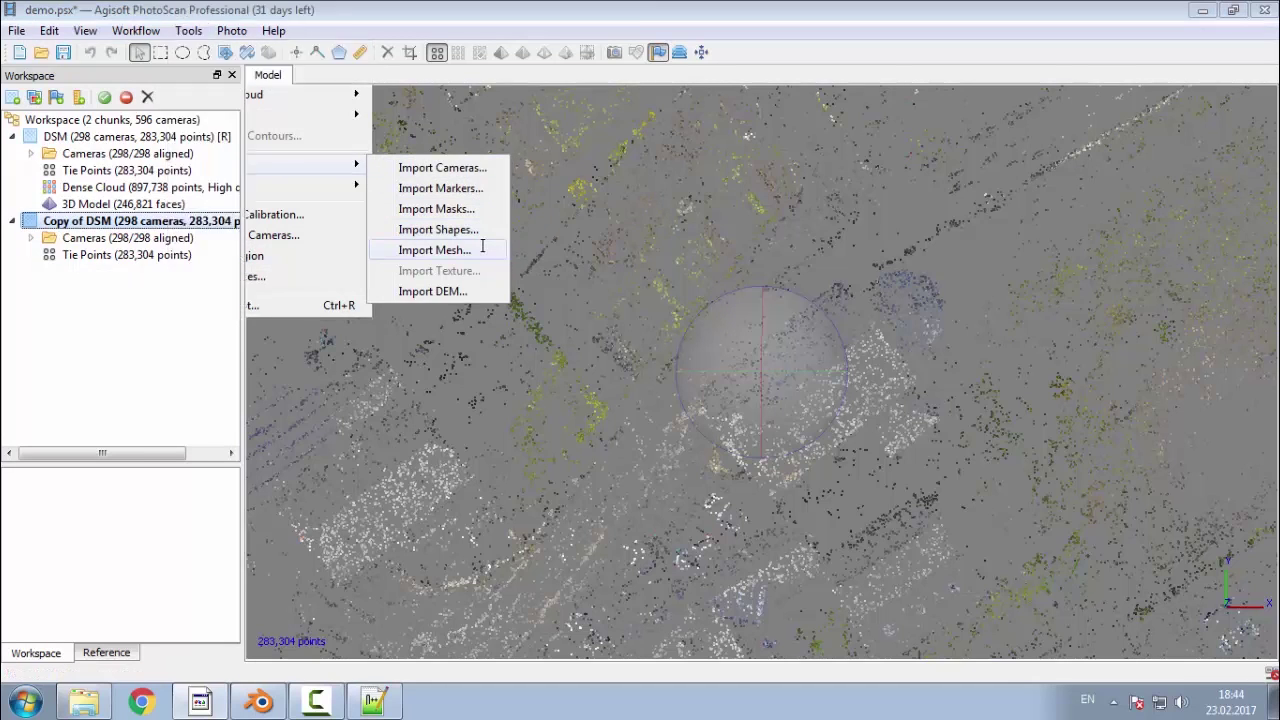
double_click(253, 189)
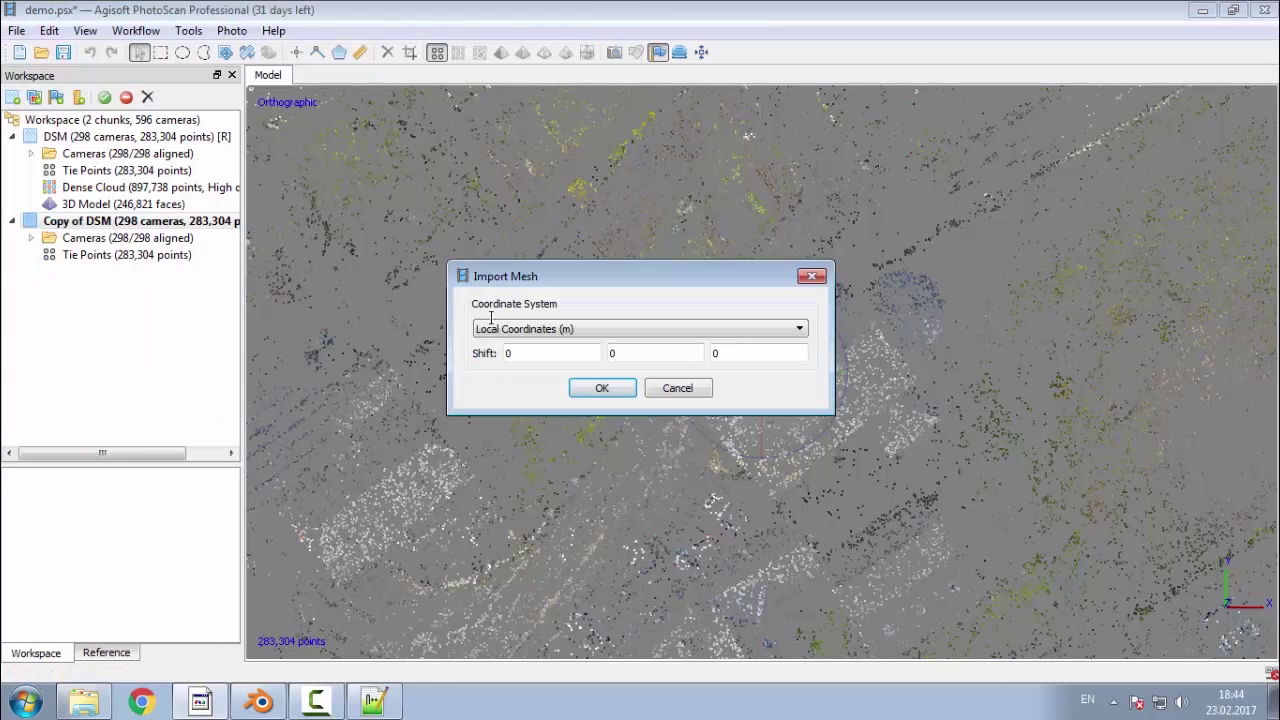
left_click(590, 386)
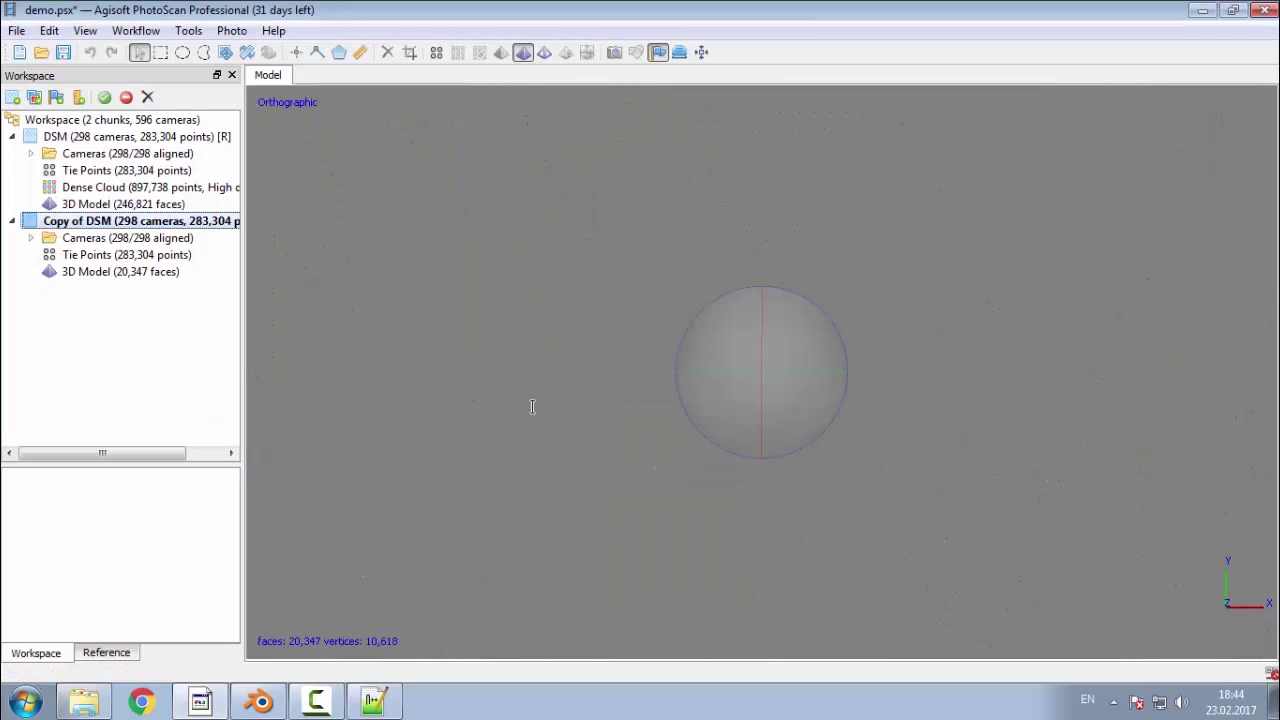
Step: Display the imported 3D model of the Copy of DSM chunk and inspect its geometry and placement from several angles
double_click(149, 270)
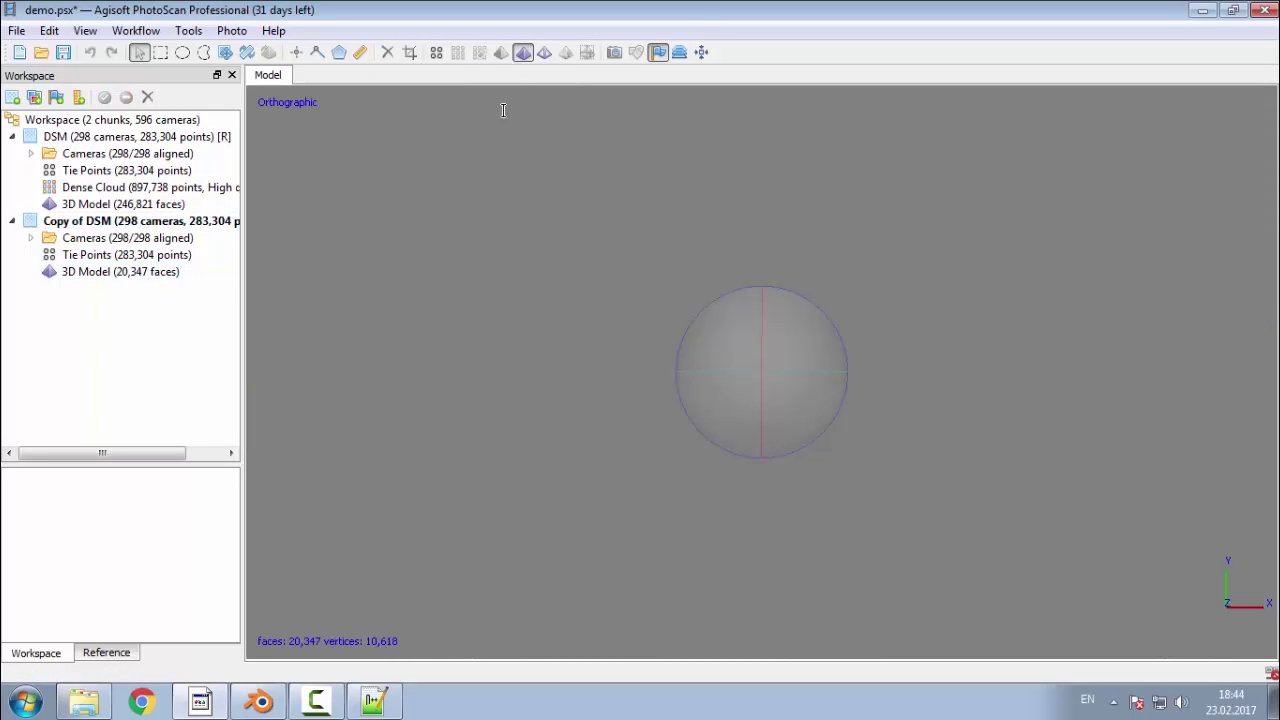
left_click(701, 52)
scroll(706, 316, "down", 2)
scroll(853, 408, "up", 3)
left_click_drag(853, 408, 871, 540)
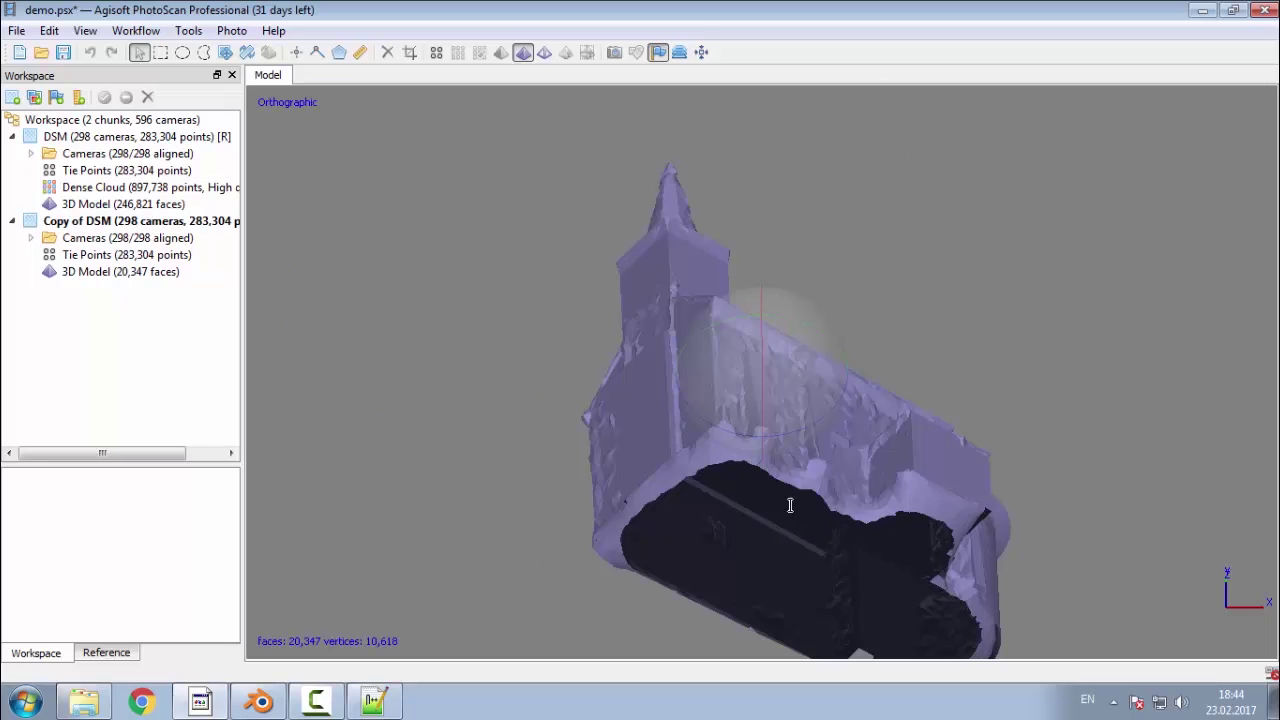
scroll(801, 514, "down", 10)
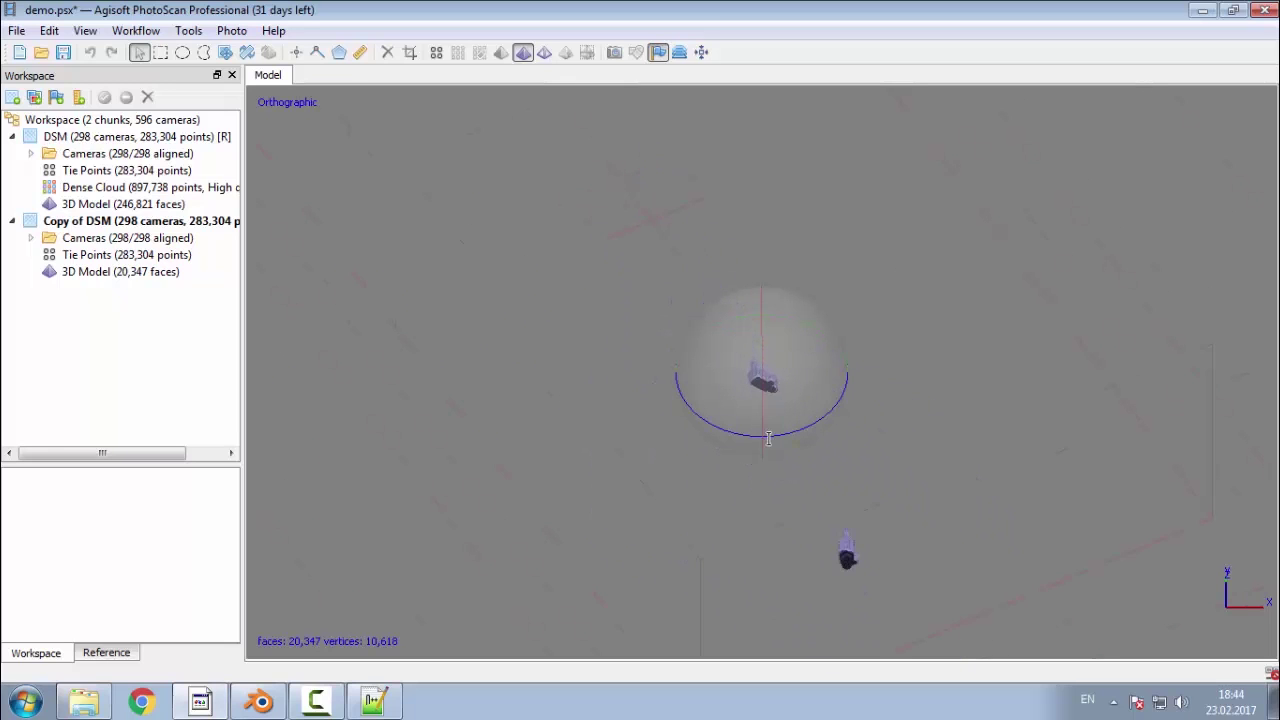
left_click_drag(768, 438, 686, 529)
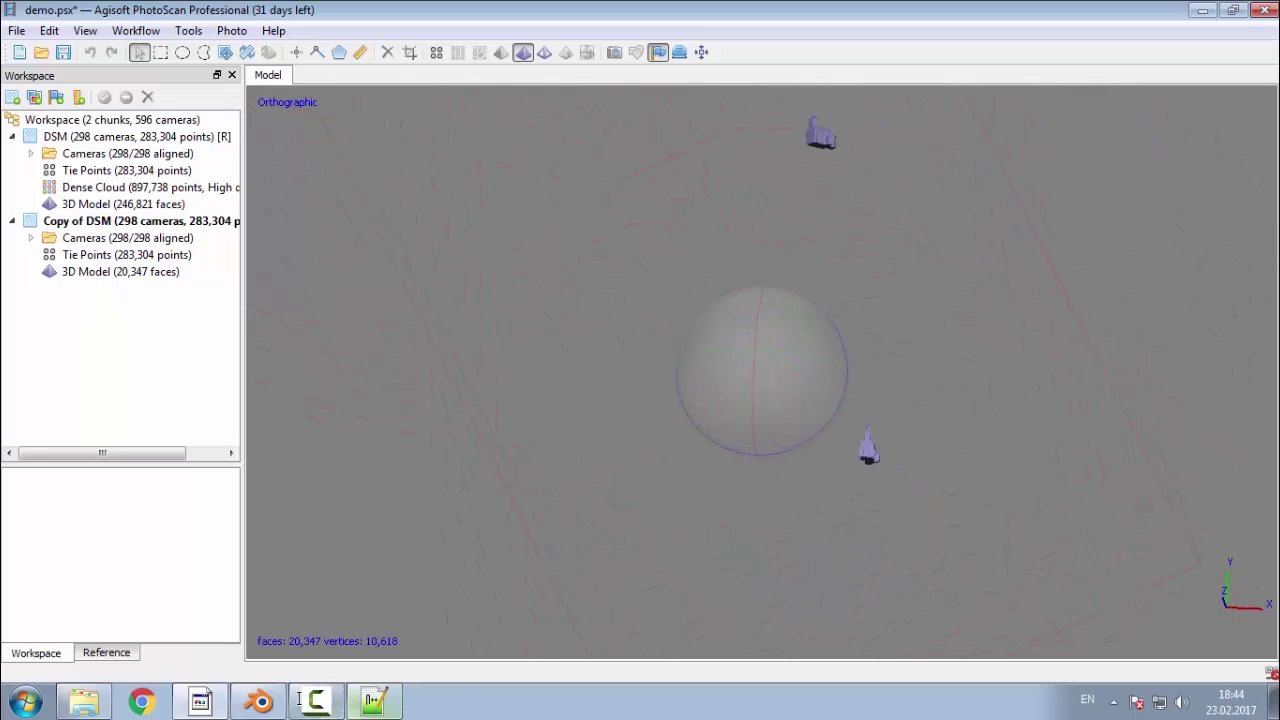
Step: Switch to Blender and save the church scene as untitled1.blend in D:\GF
left_click(259, 702)
left_click(56, 34)
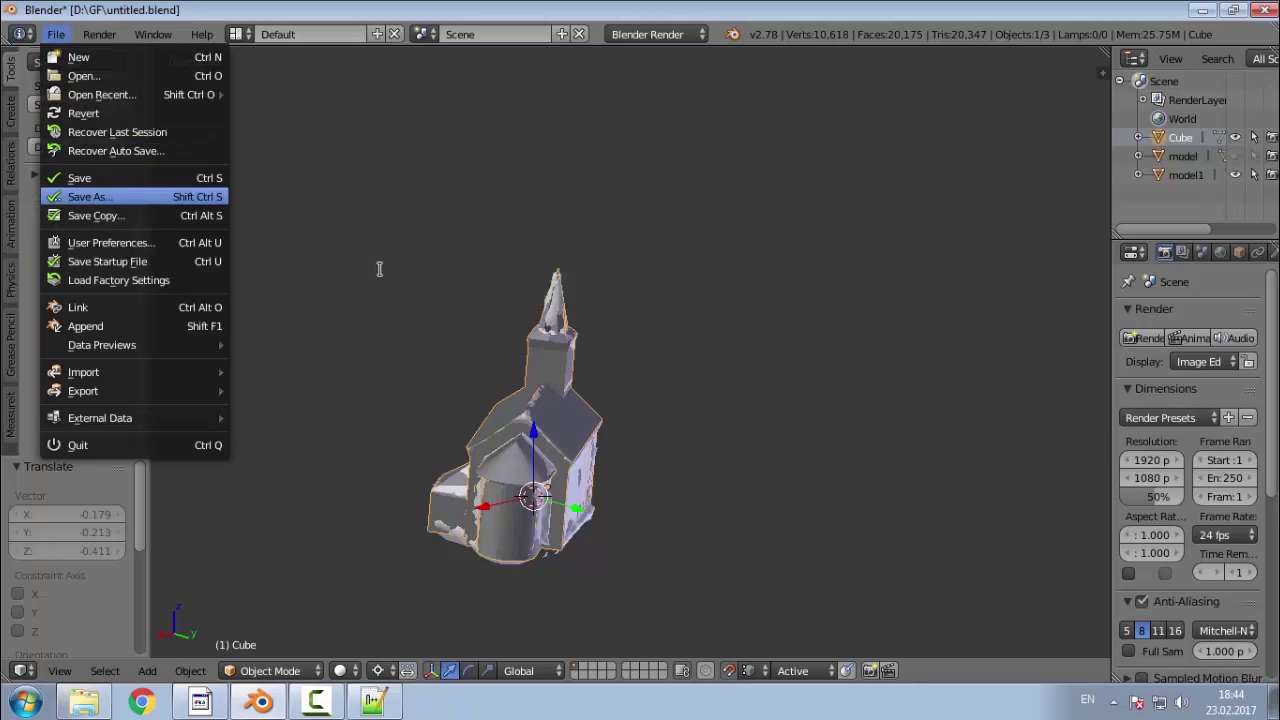
left_click(97, 196)
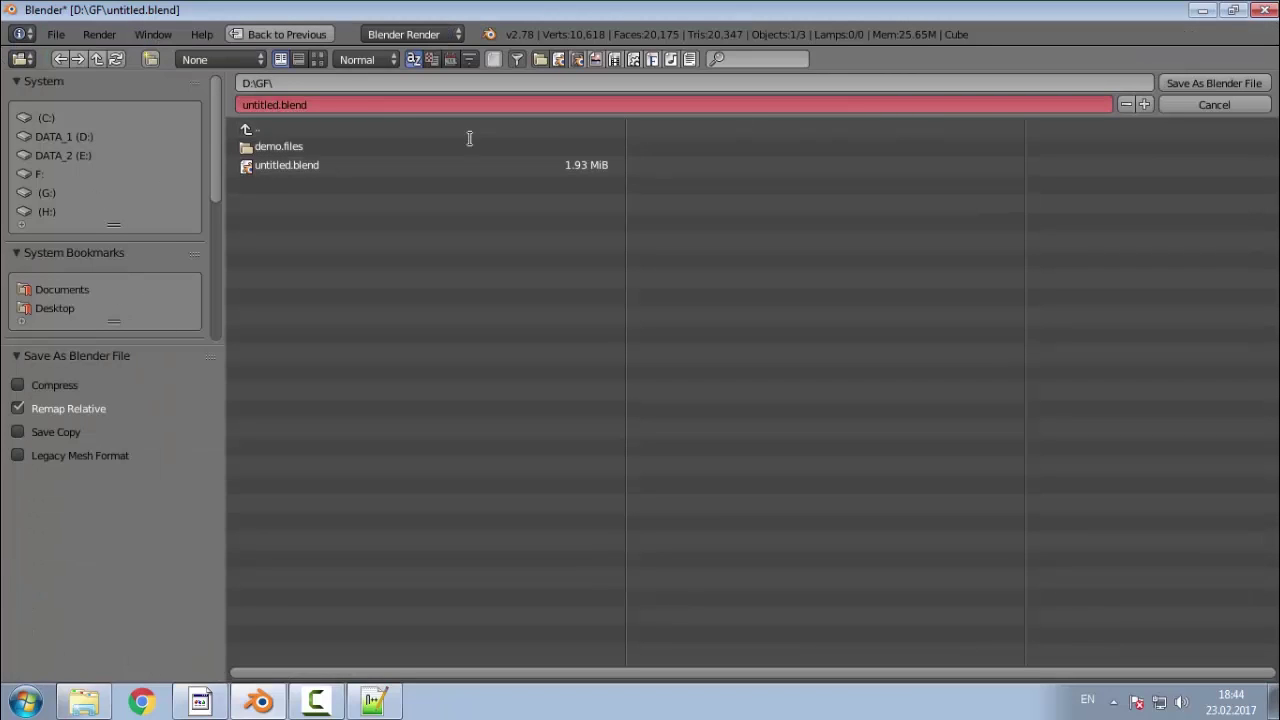
left_click(274, 104)
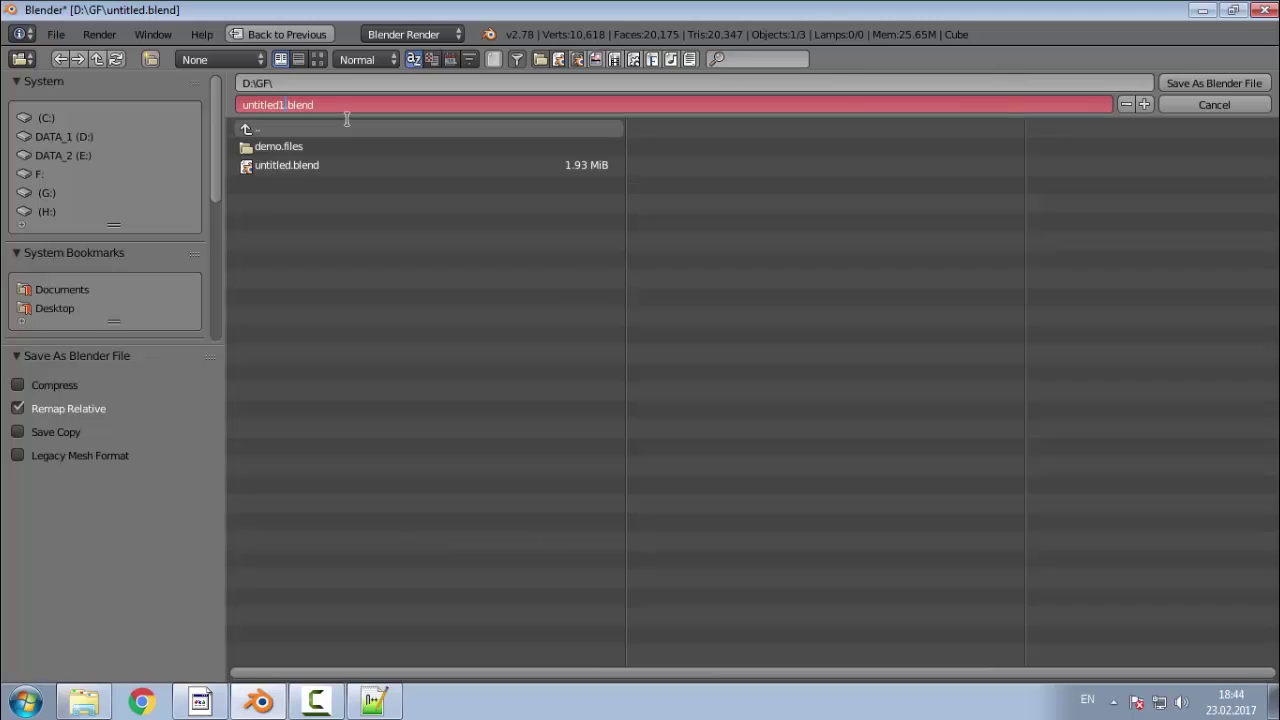
key("Return")
left_click(1213, 83)
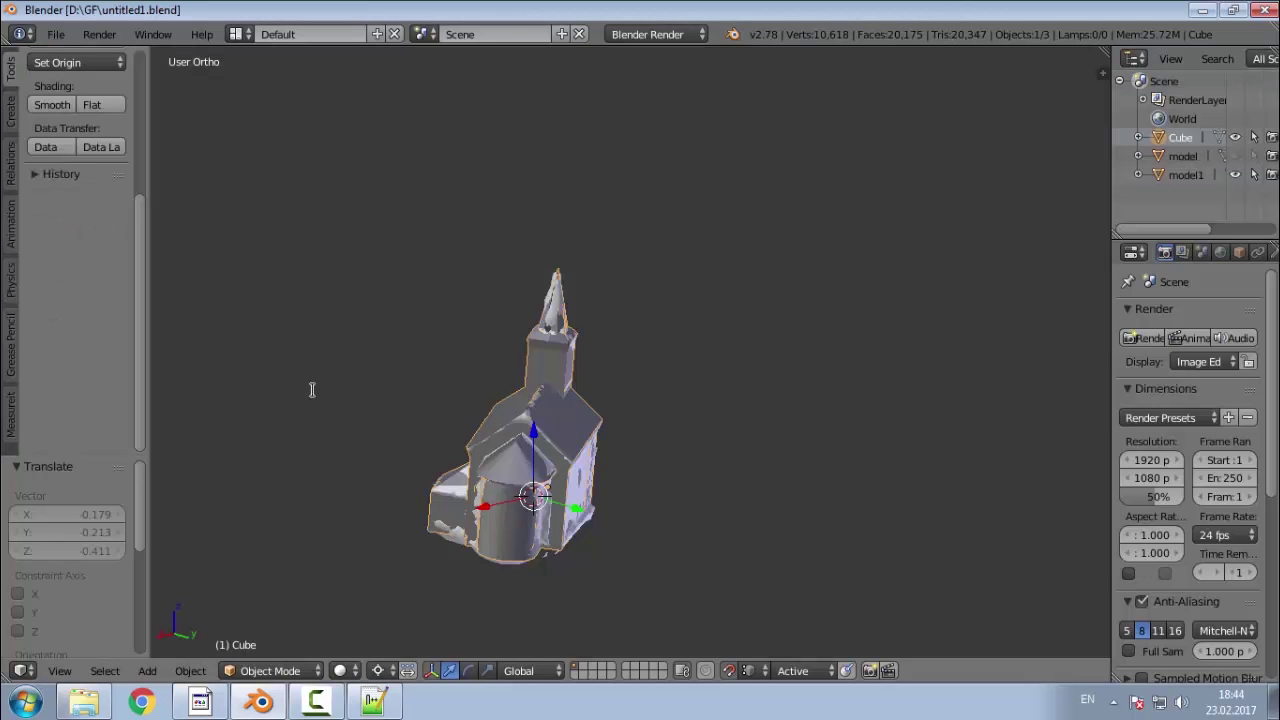
Step: Delete the scan objects model and model1 from the scene, keeping only the Cube church
left_click(1185, 156)
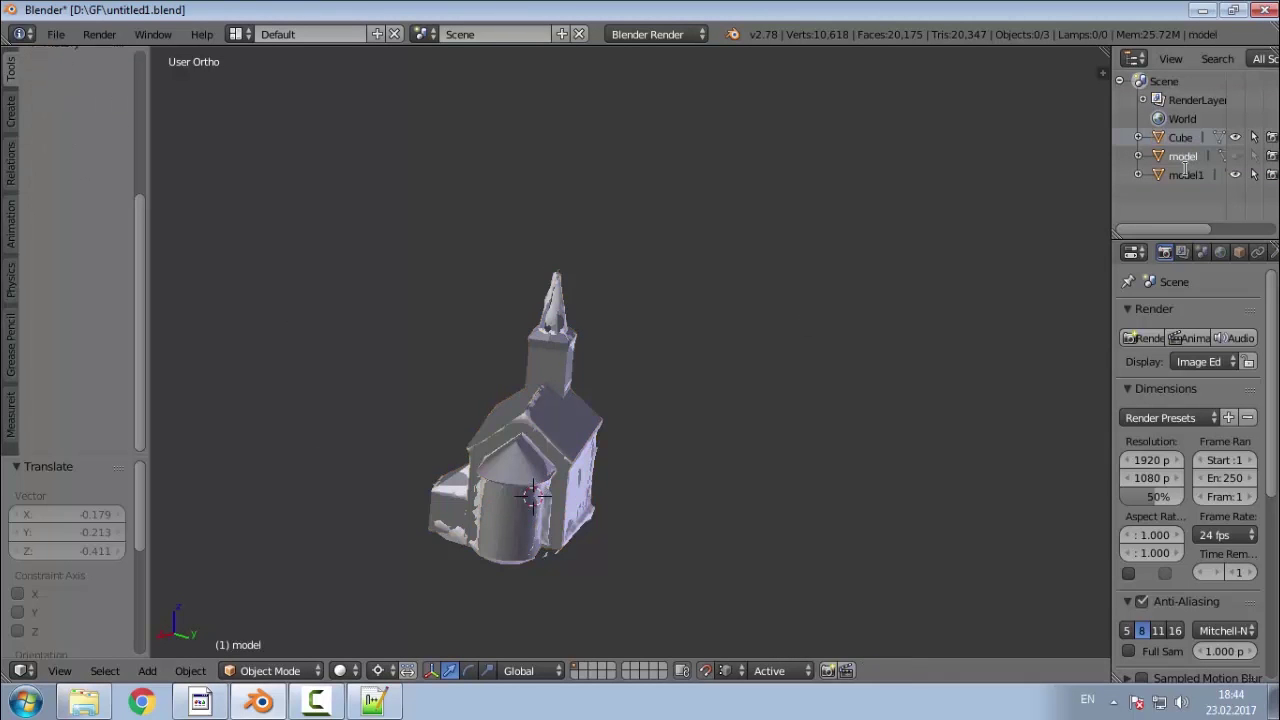
right_click(1187, 160)
left_click(1164, 220)
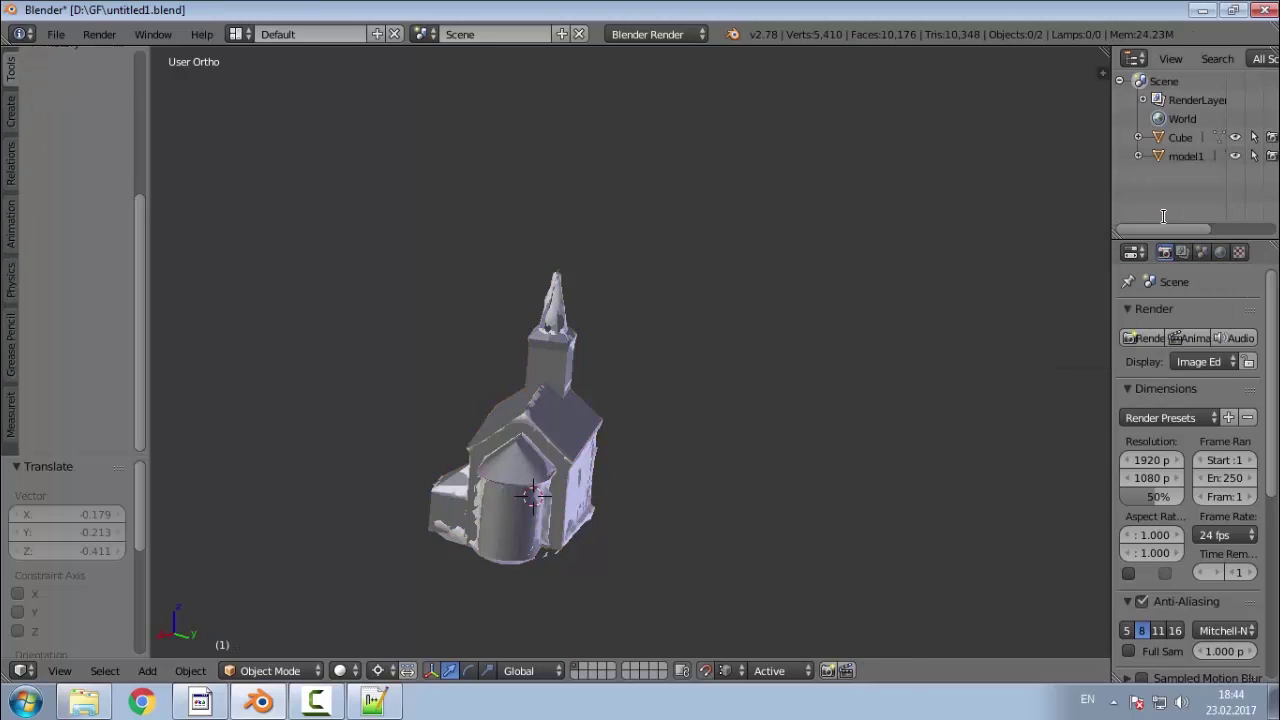
right_click(1185, 157)
left_click(1178, 161)
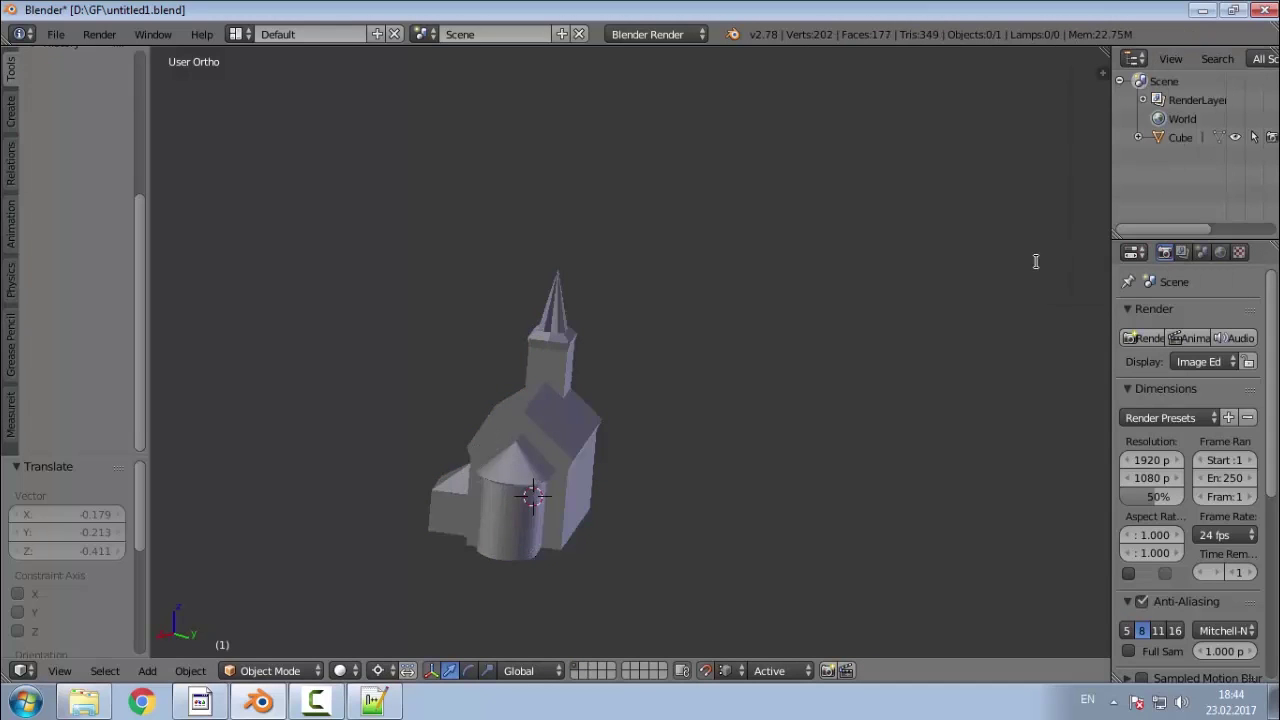
Step: Export the church in Wavefront OBJ format over untitled.obj in D:\GF, with -Y Forward and Z Up
middle_click_drag(686, 437, 735, 470)
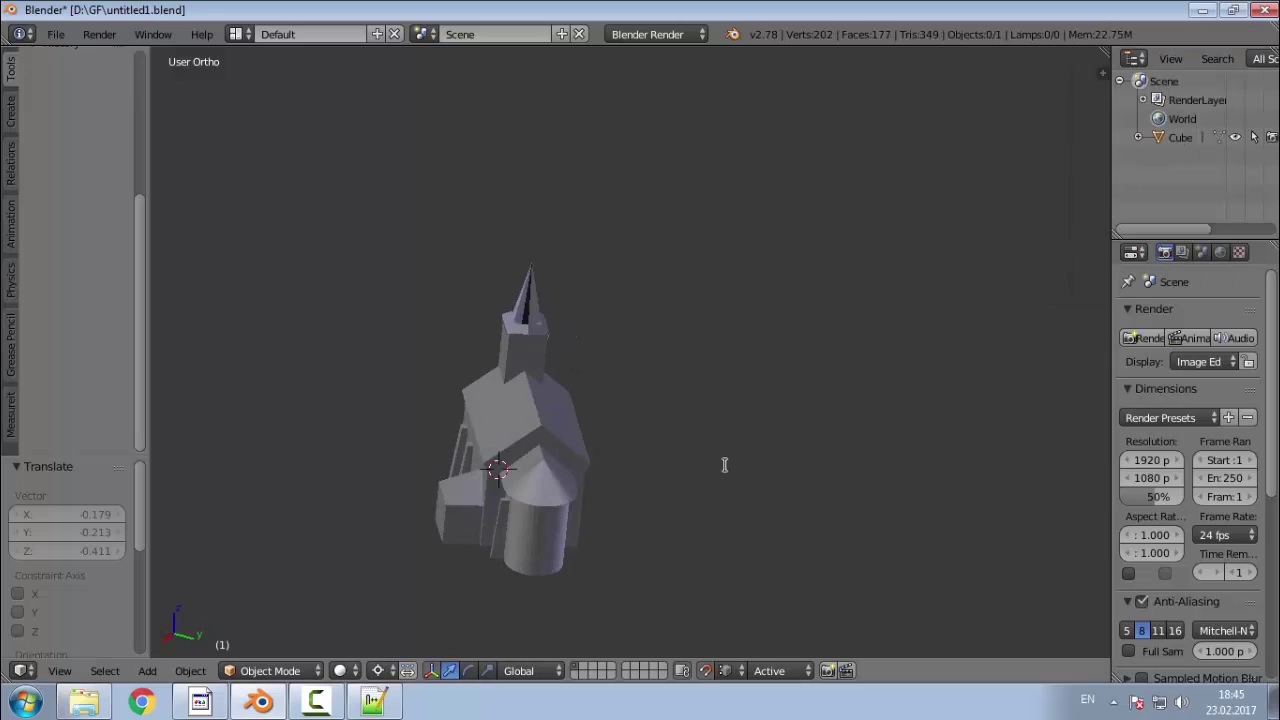
key("KP_7")
left_click(66, 36)
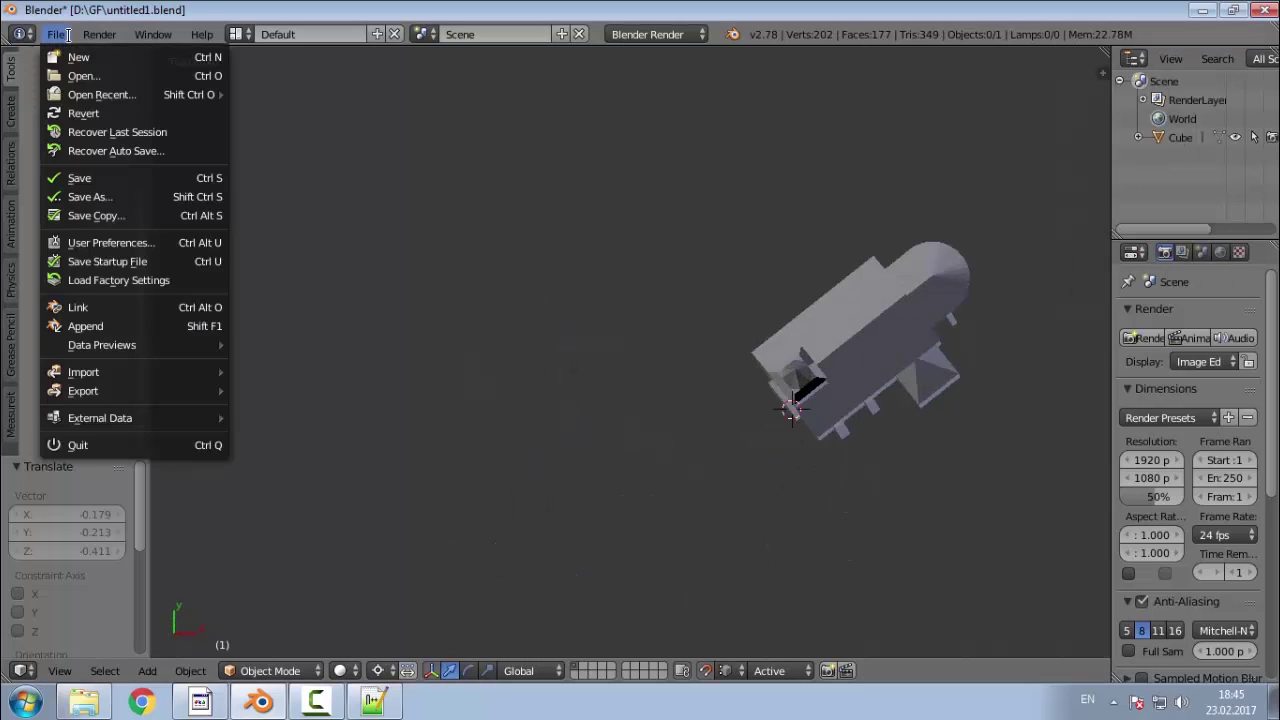
mouse_move(162, 388)
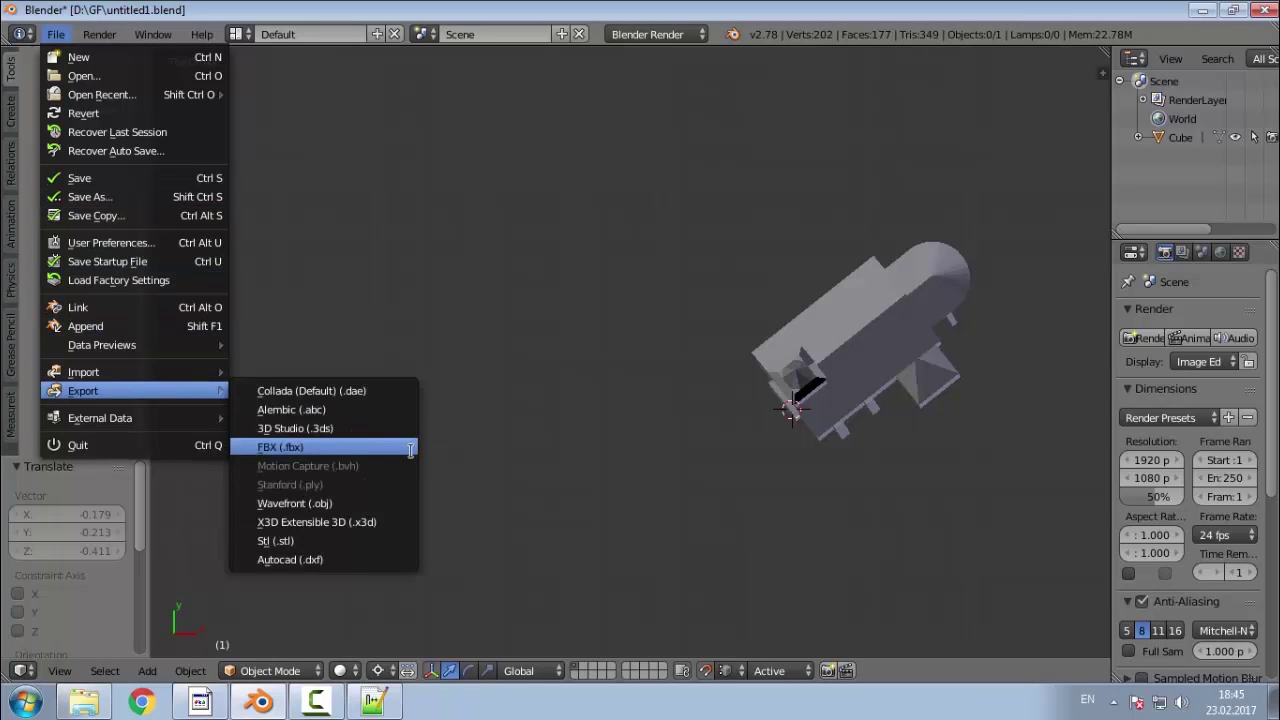
left_click(353, 503)
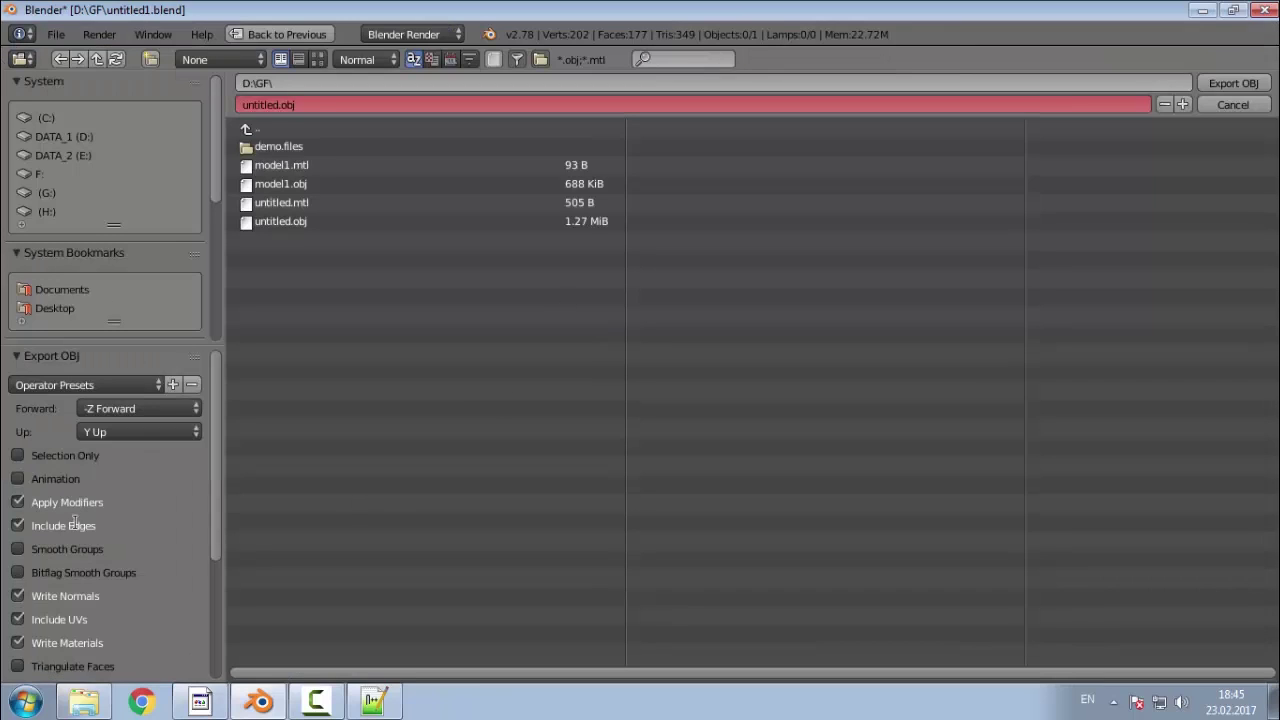
left_click(140, 431)
left_click(140, 368)
left_click(144, 412)
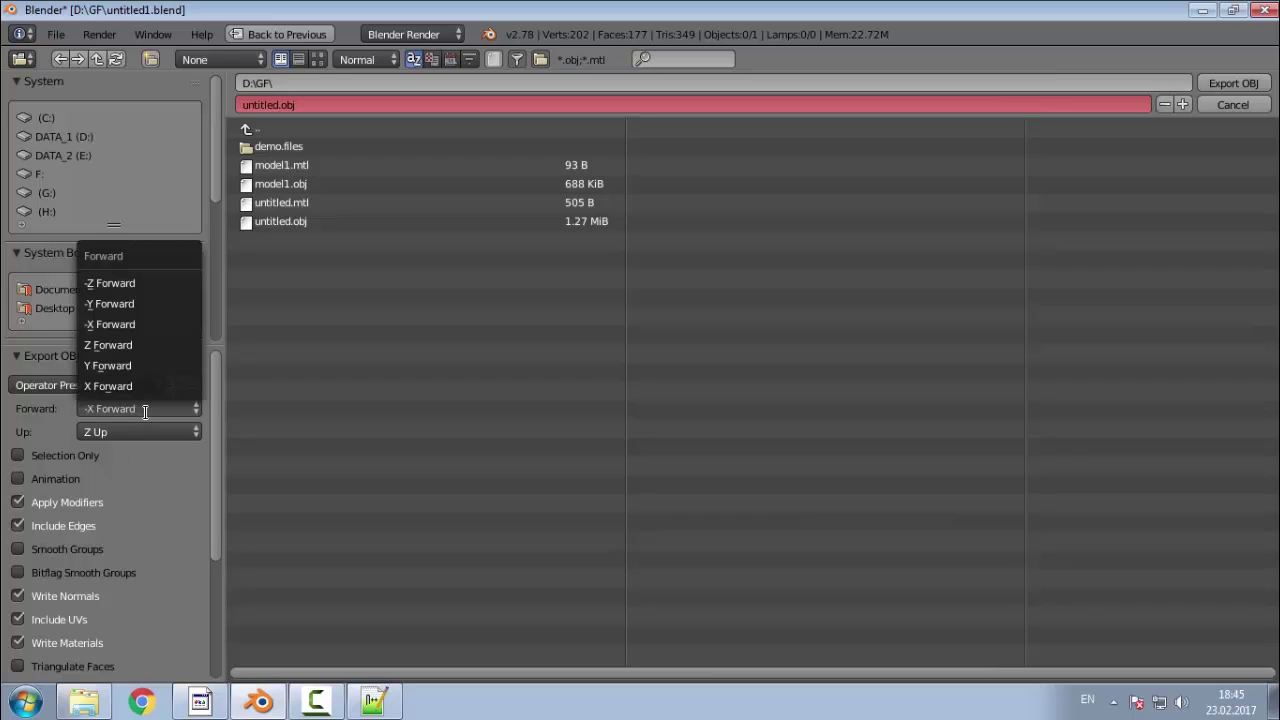
left_click(174, 304)
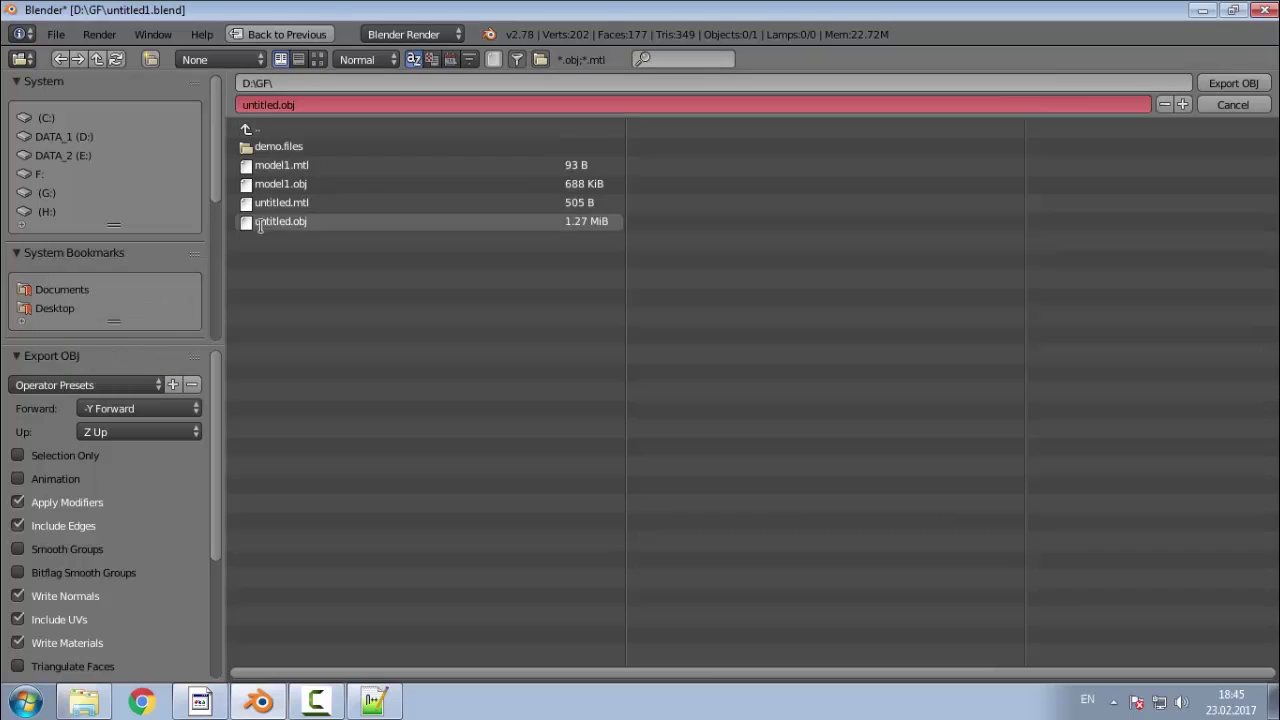
left_click(1232, 83)
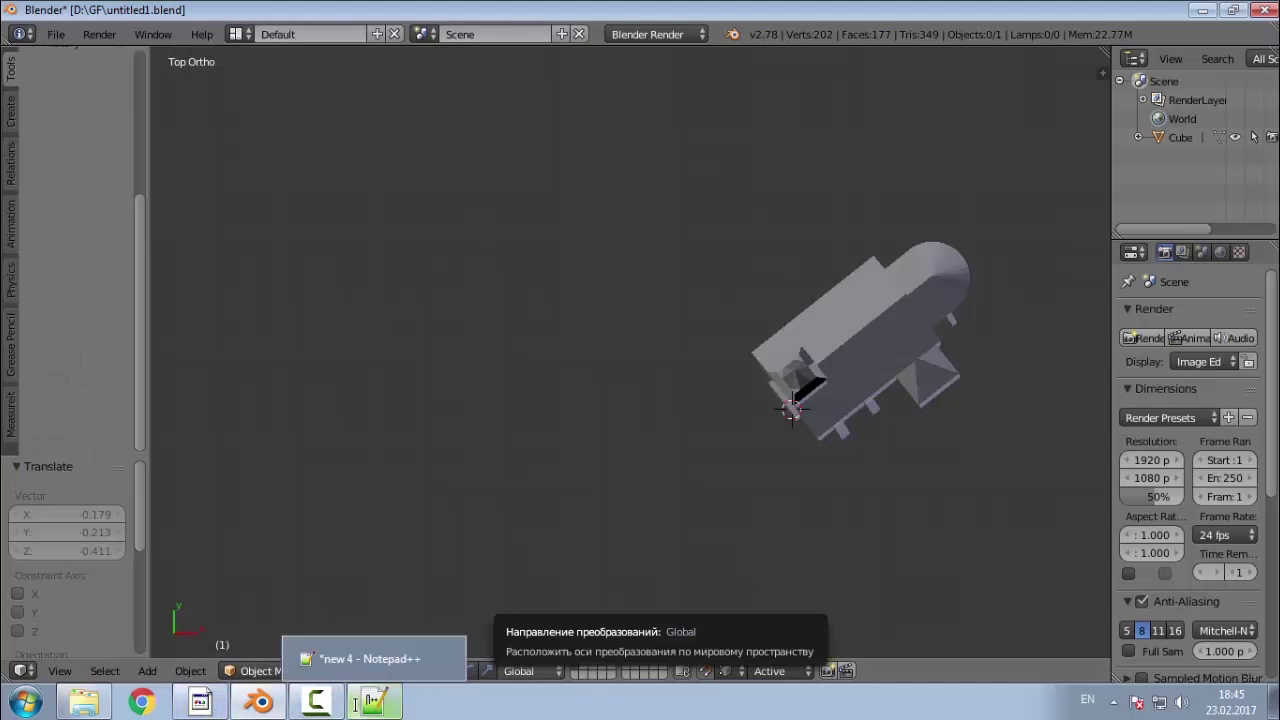
Step: Switch to Agisoft PhotoScan and remove the 20,347-face 3D model from the Copy of DSM chunk
left_click(200, 701)
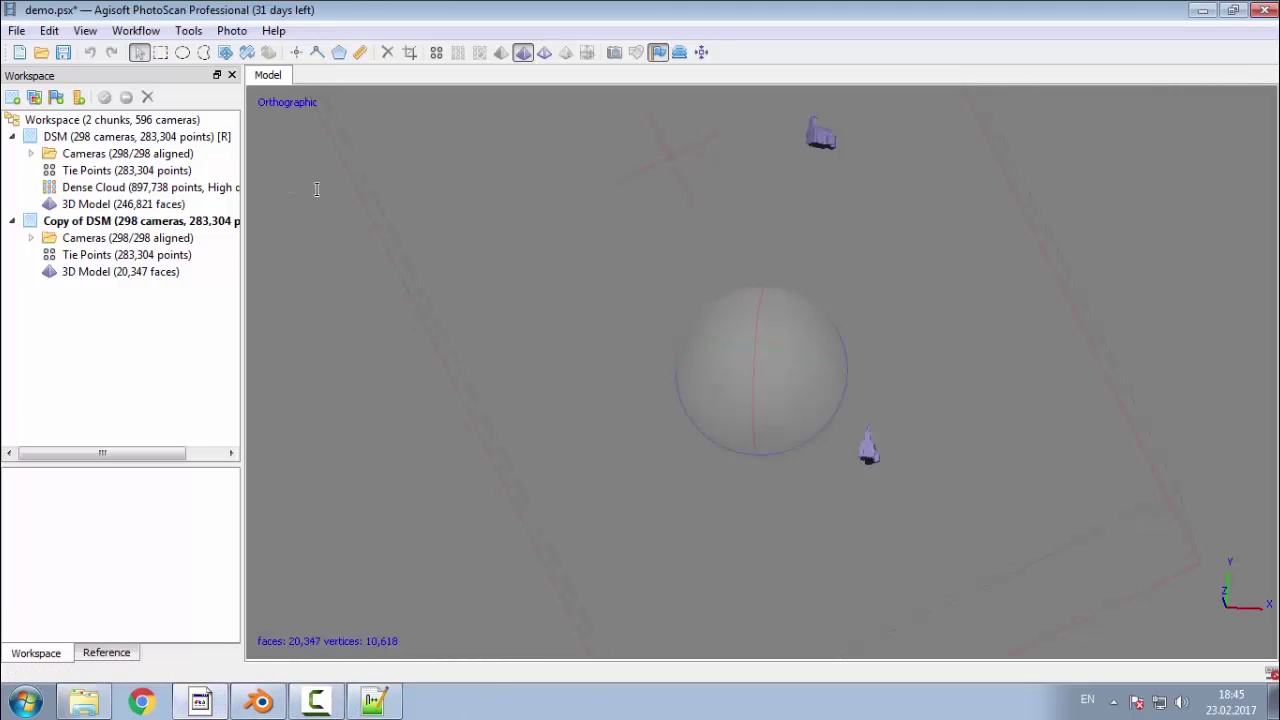
right_click(152, 272)
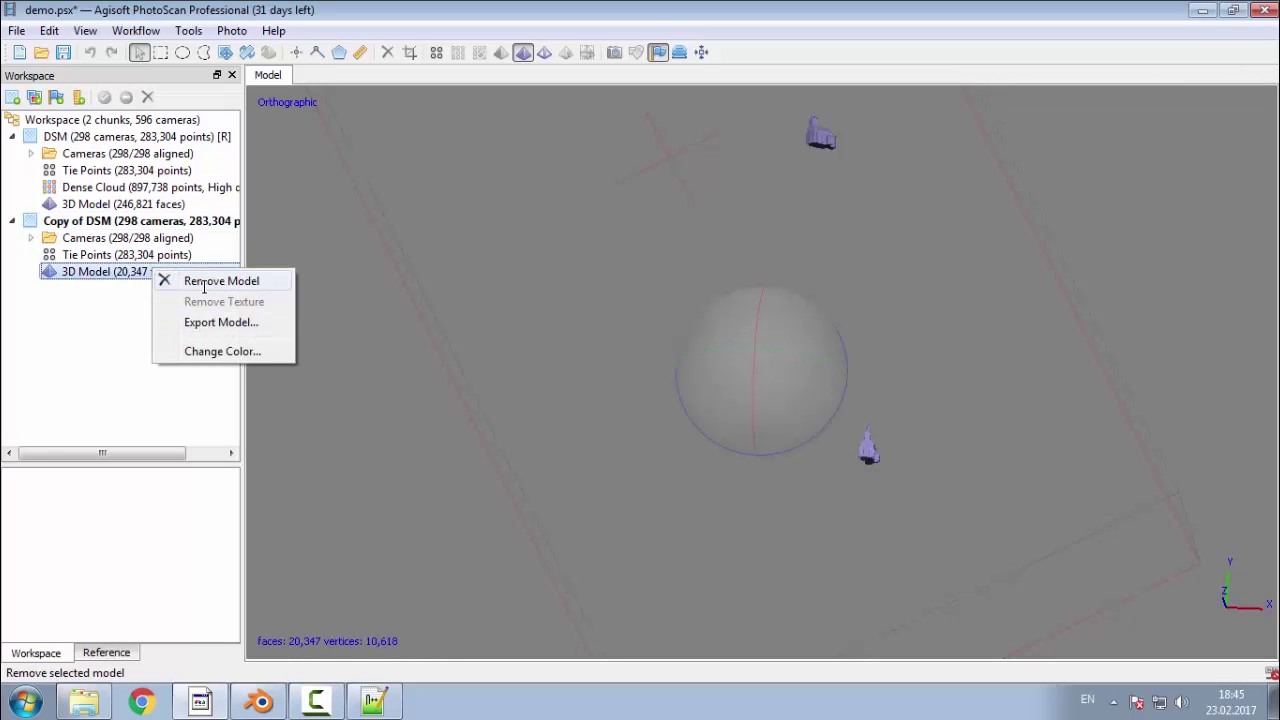
left_click(220, 281)
left_click(592, 370)
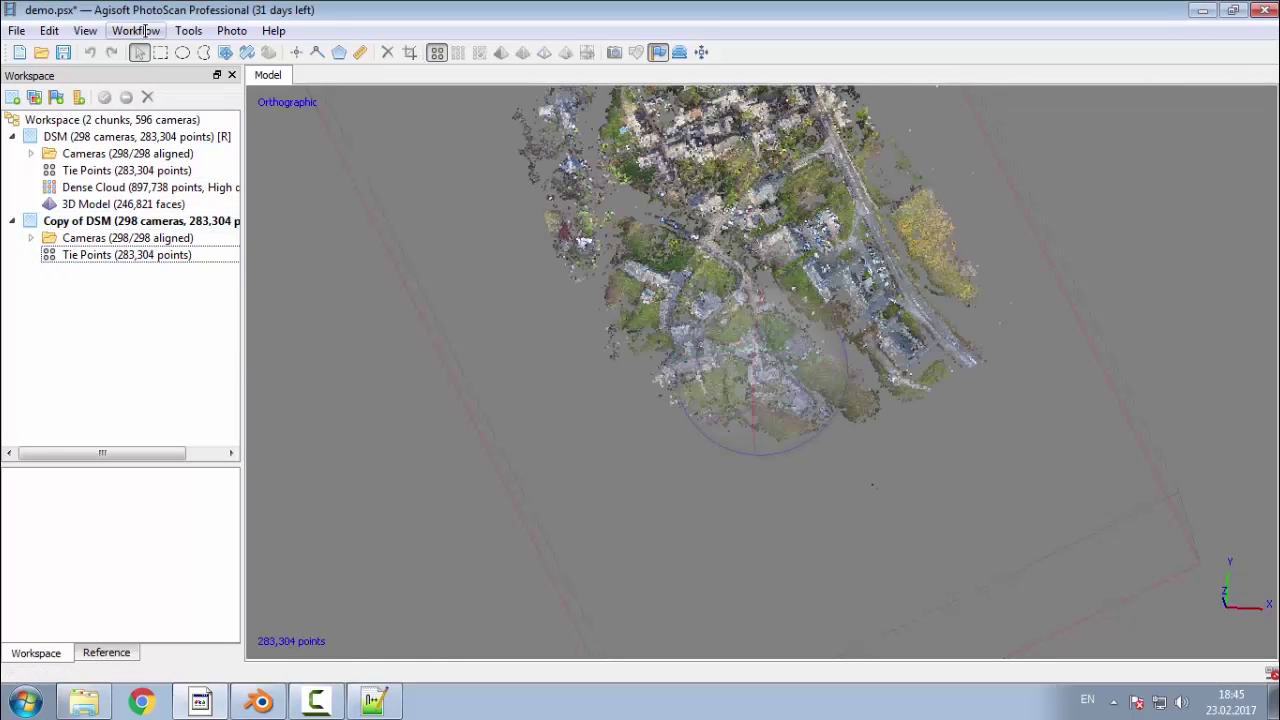
Step: Import the re-exported untitled.obj mesh into the Copy of DSM chunk using Local Coordinates (m) and zero shift
left_click(188, 30)
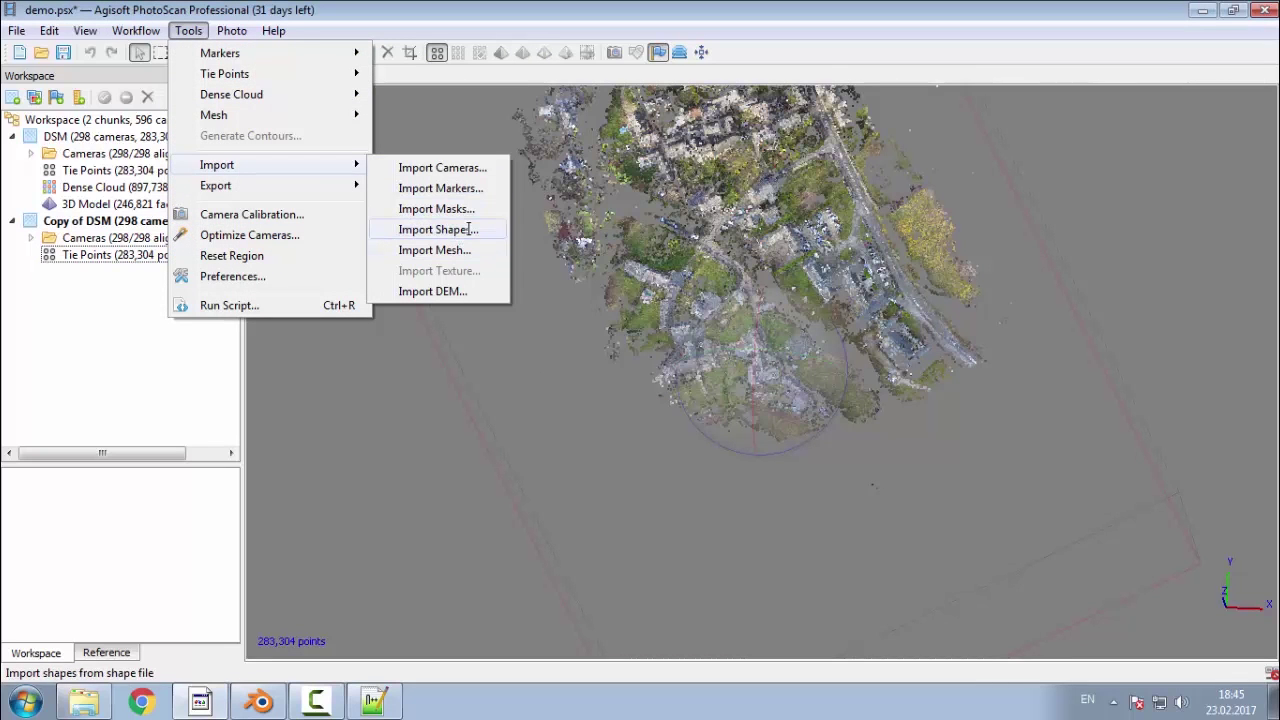
left_click(467, 249)
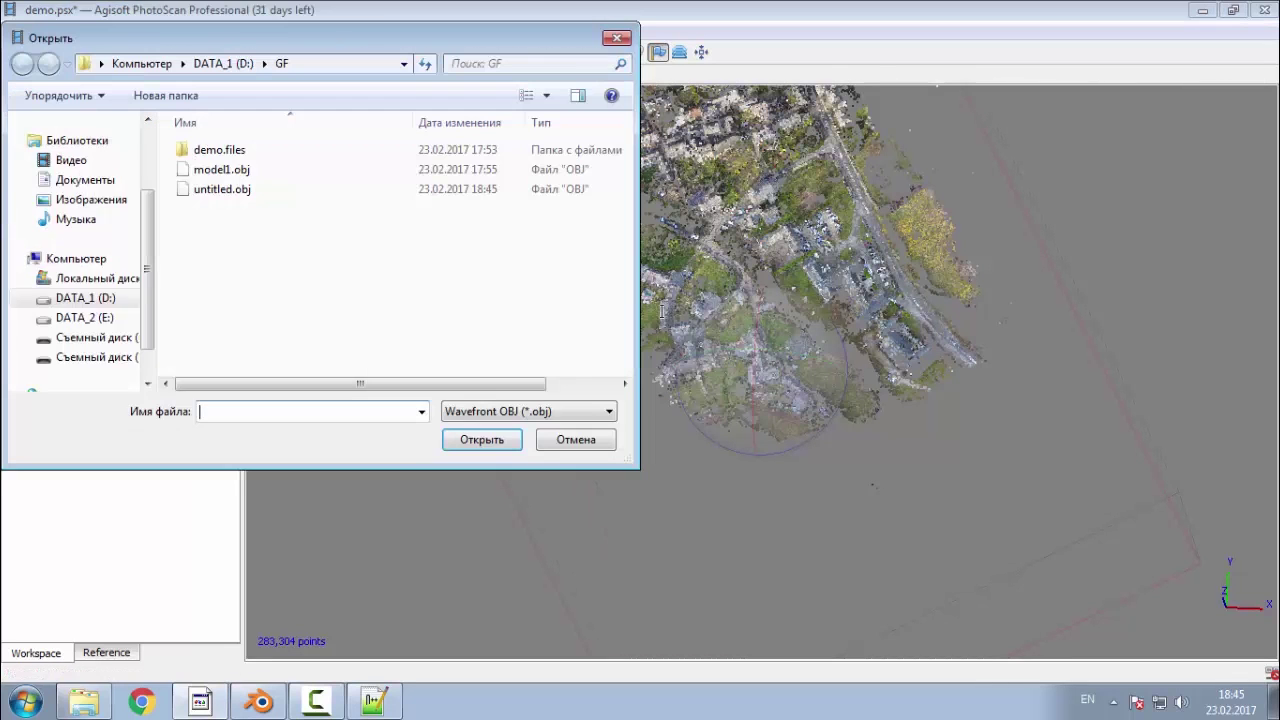
double_click(263, 190)
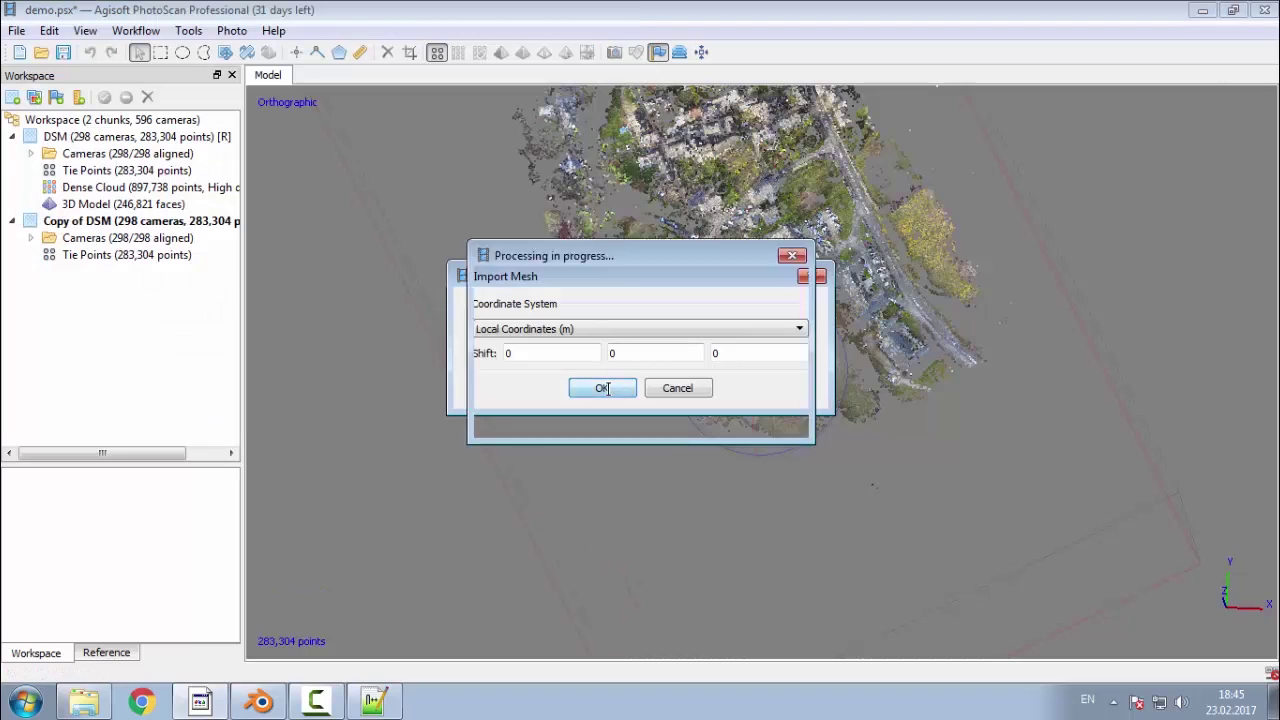
left_click(603, 388)
Step: Inspect the imported church and compare its position with the tie points of the Copy of DSM chunk
left_click_drag(970, 543, 885, 441)
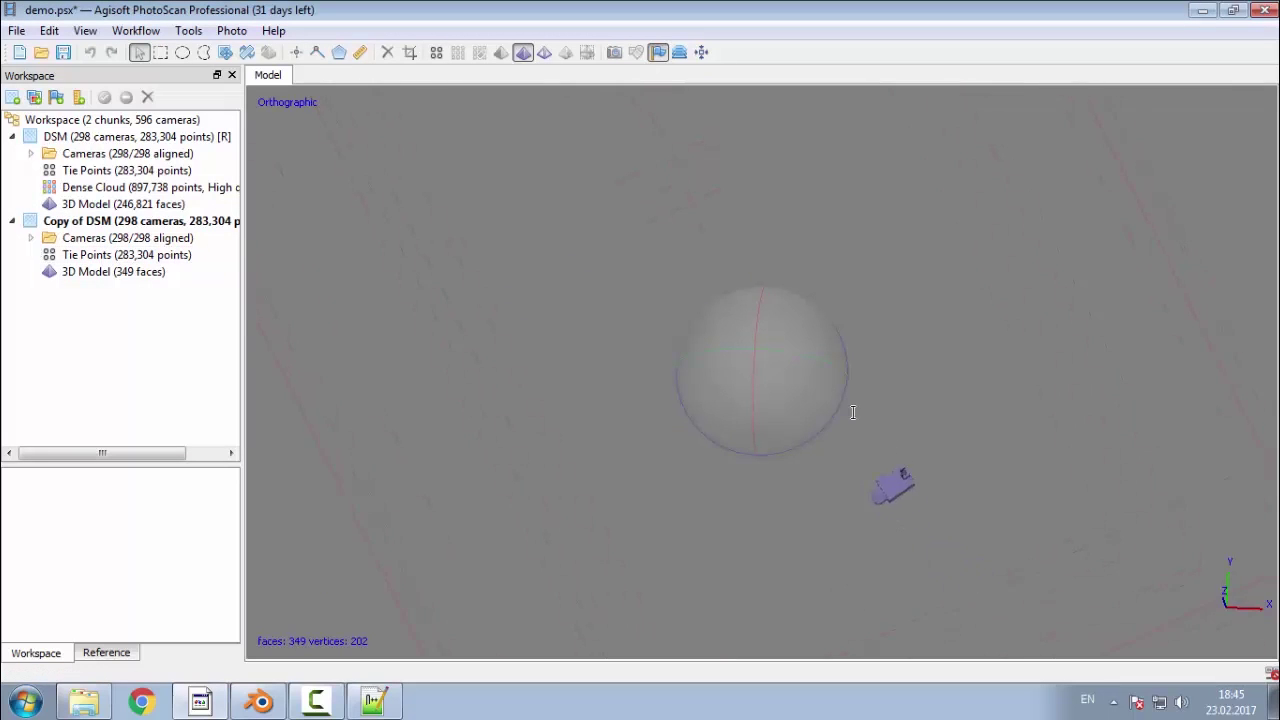
left_click_drag(767, 388, 728, 520)
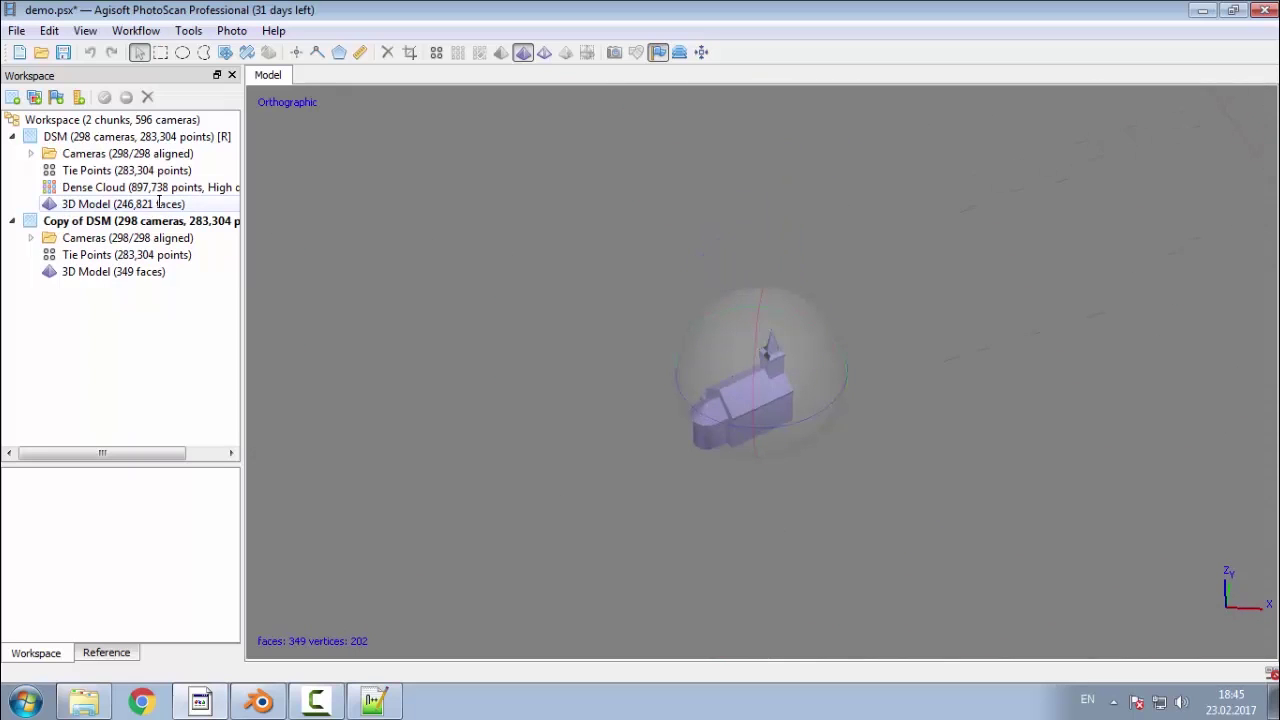
double_click(137, 252)
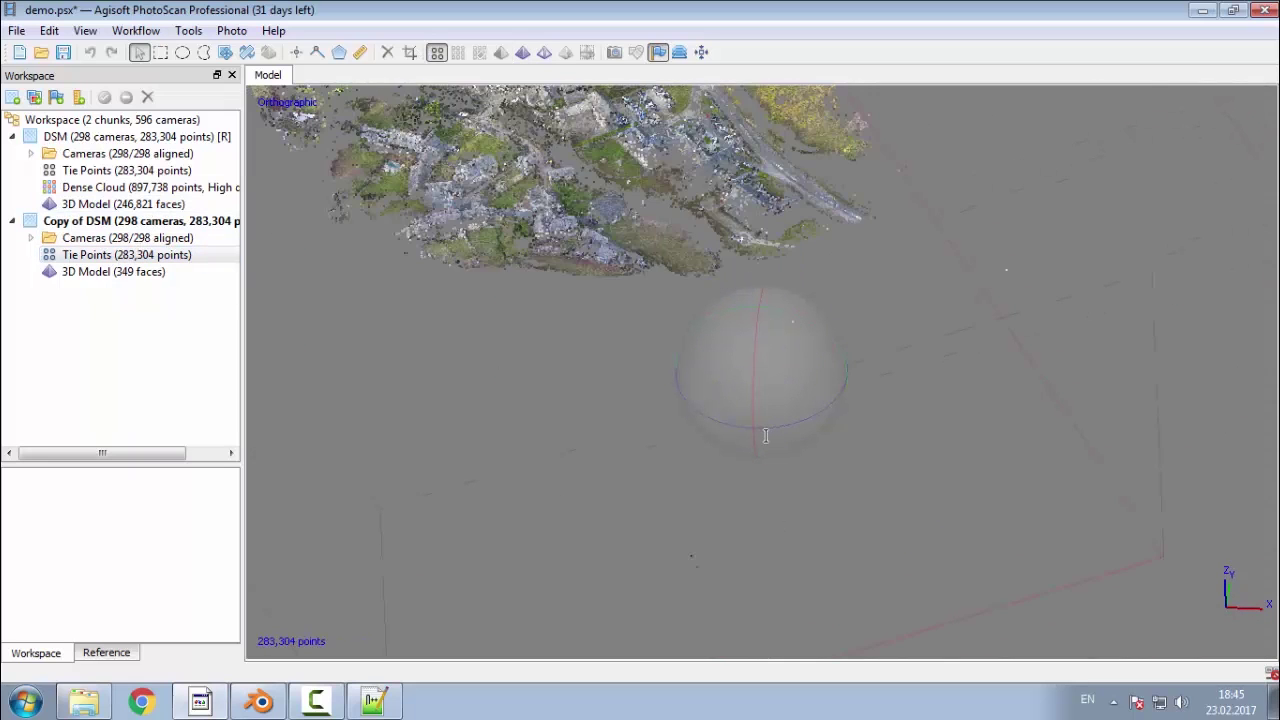
left_click_drag(769, 406, 830, 385)
left_click(522, 52)
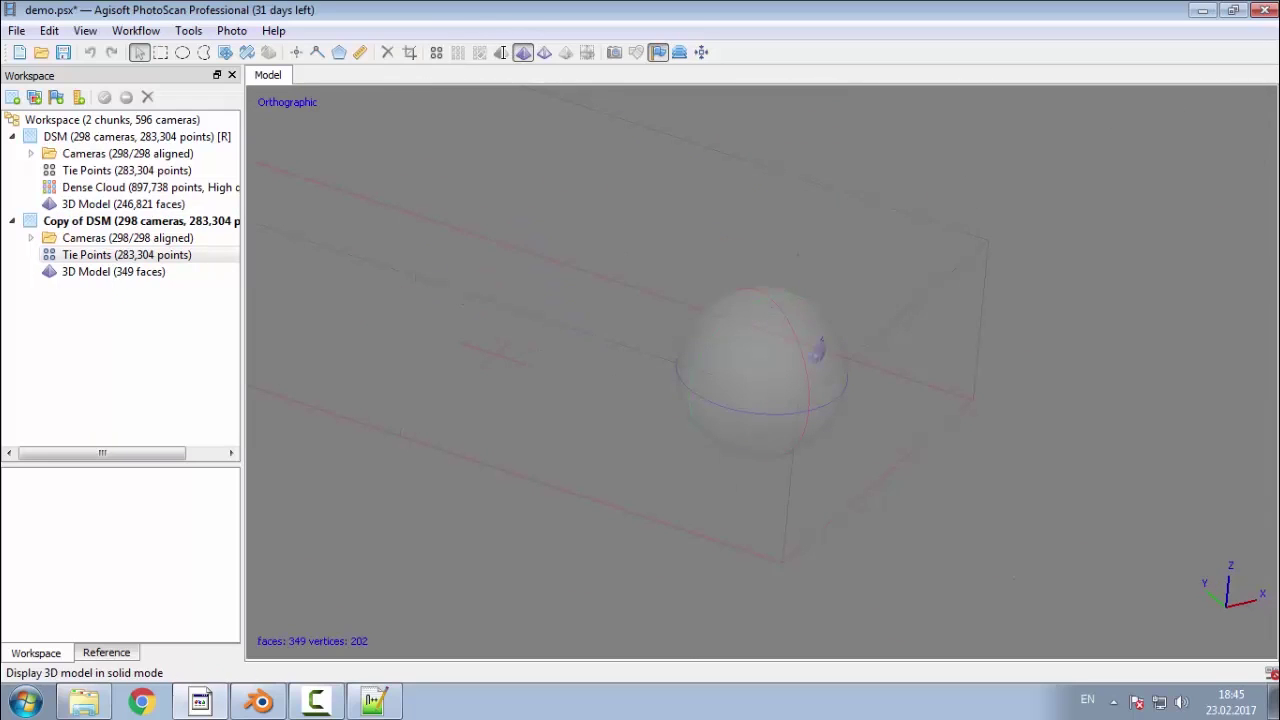
Step: Compare the imported church's position with the tie points and the DSM chunk's dense cloud, and examine its faces up close in perspective view
double_click(146, 252)
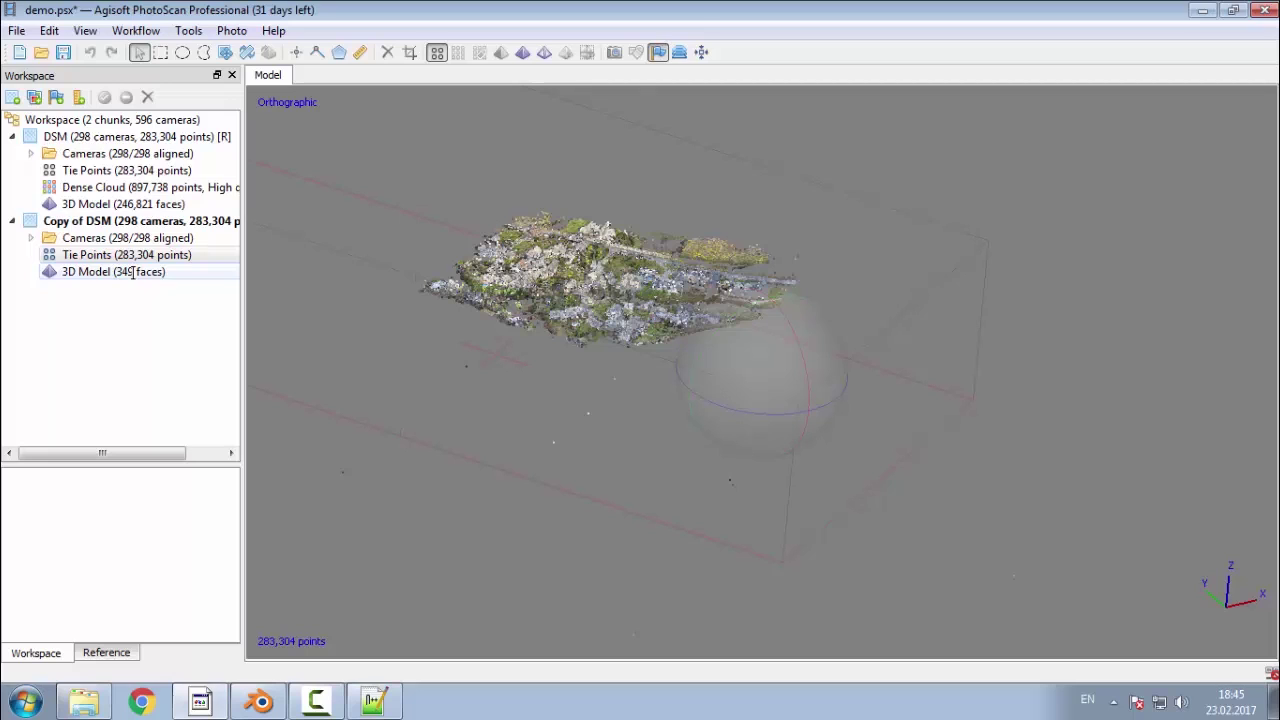
double_click(122, 189)
double_click(112, 271)
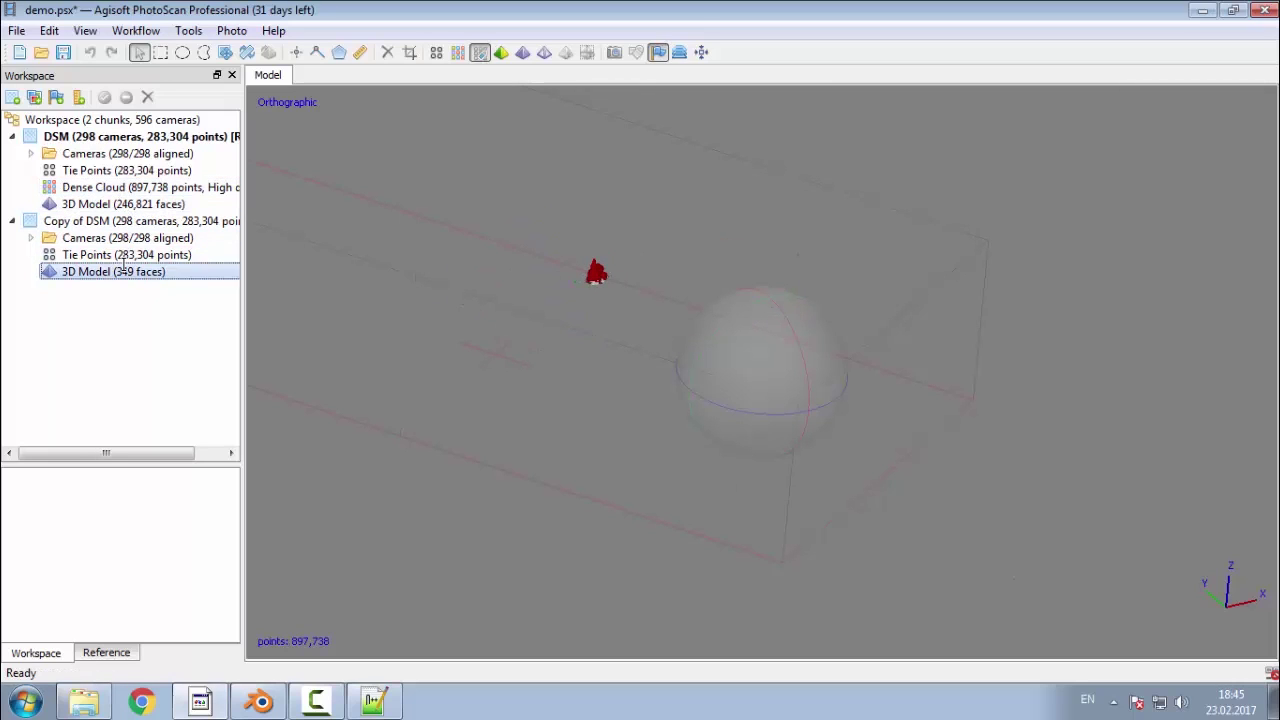
scroll(695, 348, "up", 3)
middle_click_drag(958, 406, 717, 446)
scroll(737, 415, "up", 3)
left_click_drag(780, 421, 746, 424)
scroll(533, 206, "up", 3)
left_click_drag(606, 321, 534, 261)
left_click_drag(601, 308, 733, 425)
key("5")
scroll(830, 425, "down", 4)
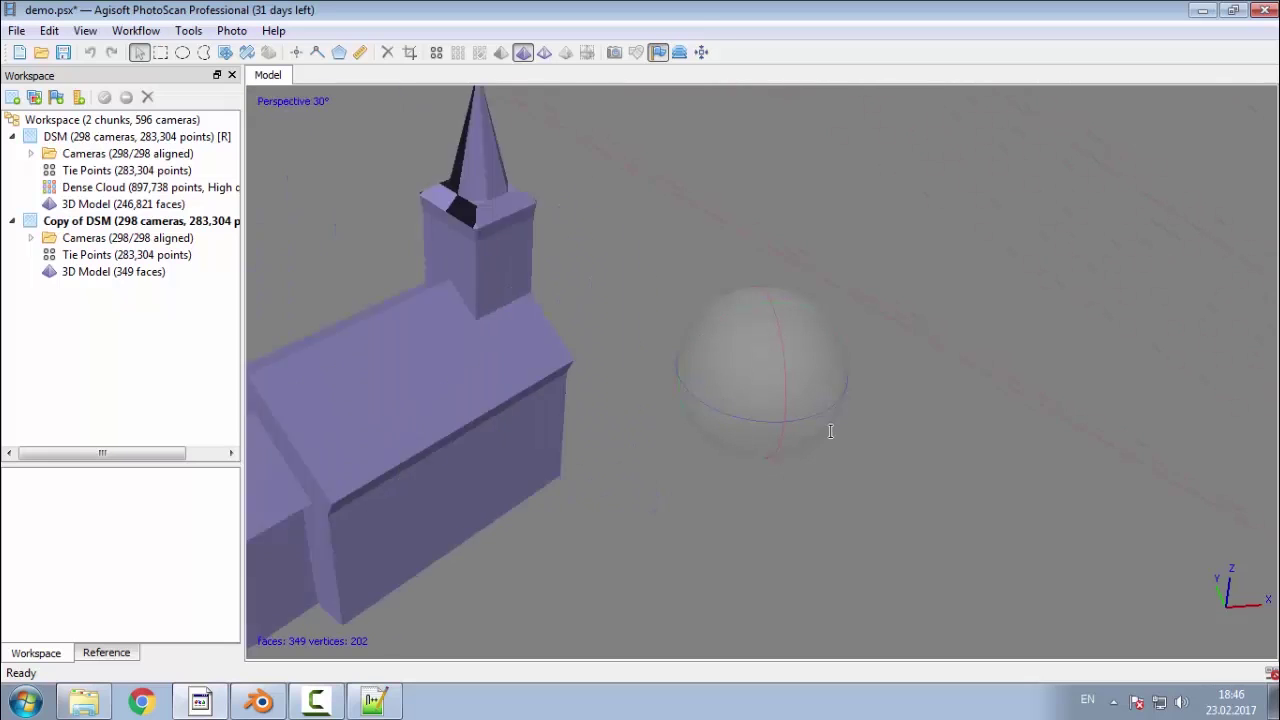
middle_click_drag(814, 421, 749, 387)
mouse_move(749, 387)
left_mouse_down()
mouse_move(787, 430)
mouse_move(700, 391)
mouse_move(756, 404)
mouse_move(757, 381)
mouse_move(729, 400)
left_mouse_up()
Step: Switch to Blender and recalculate the normals of the whole church mesh to face outside
left_click(258, 701)
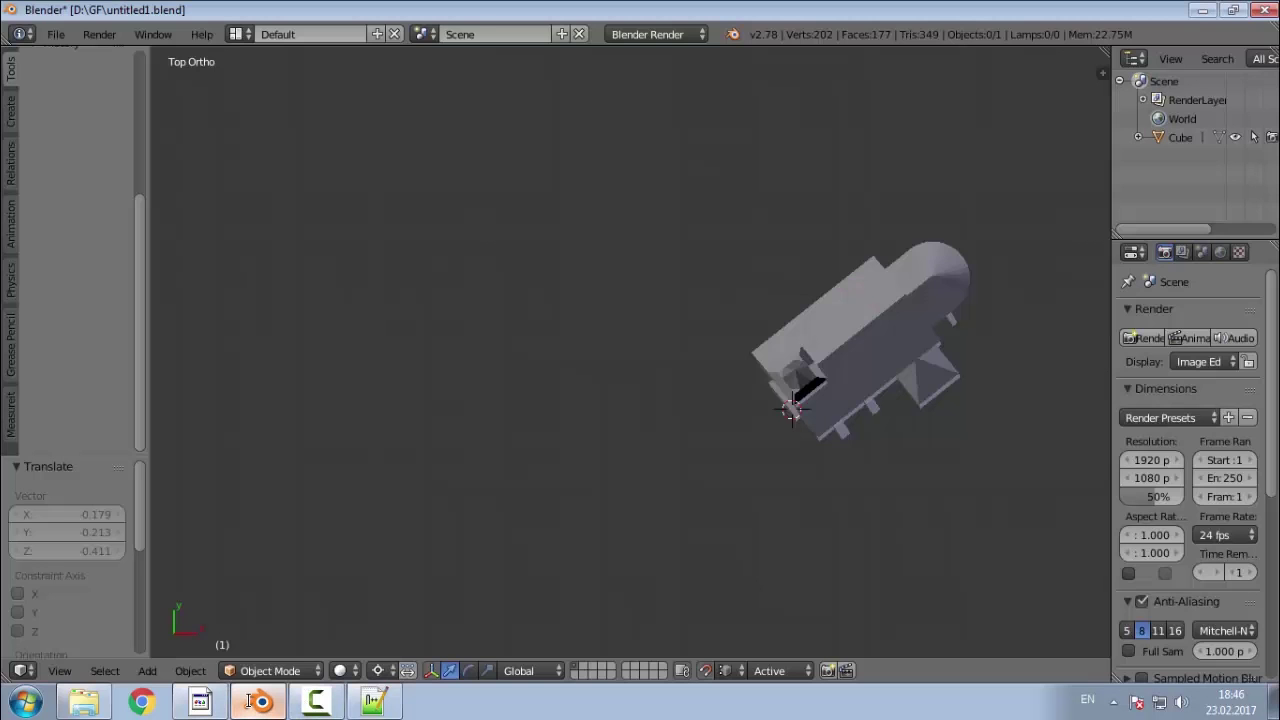
scroll(720, 412, "up", 12)
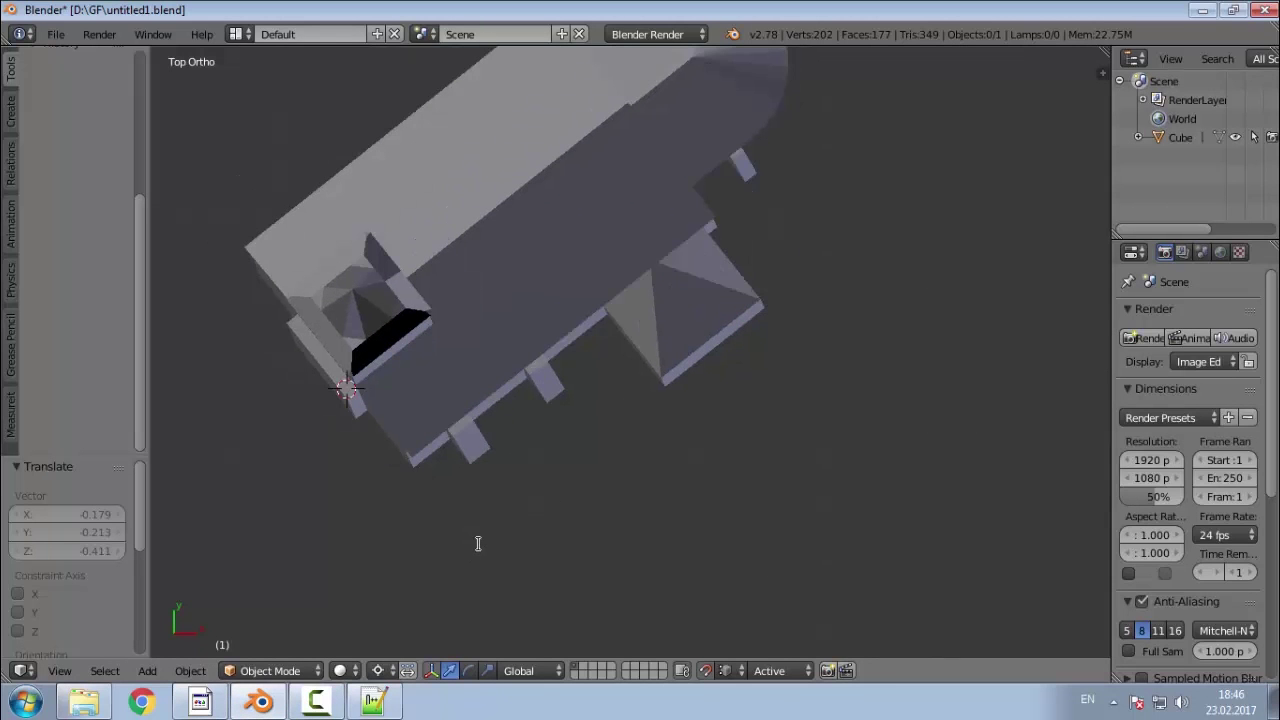
right_click(459, 349)
key("Tab")
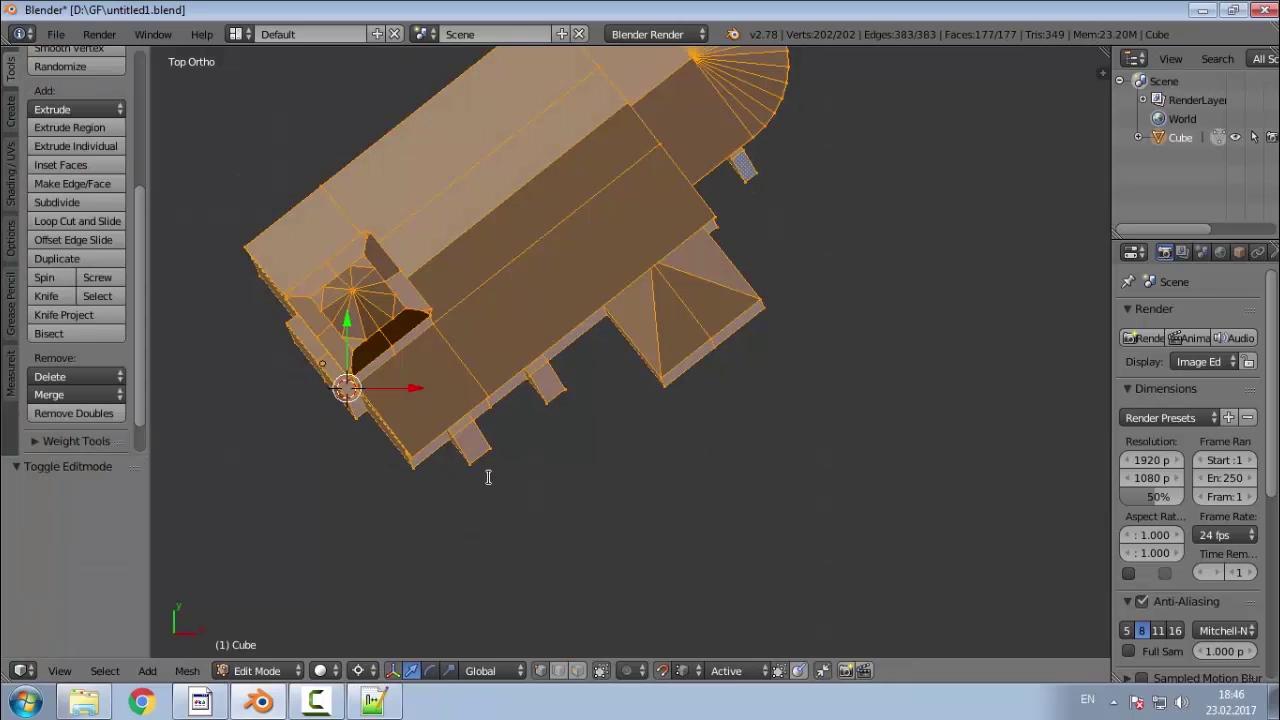
key("ctrl+n")
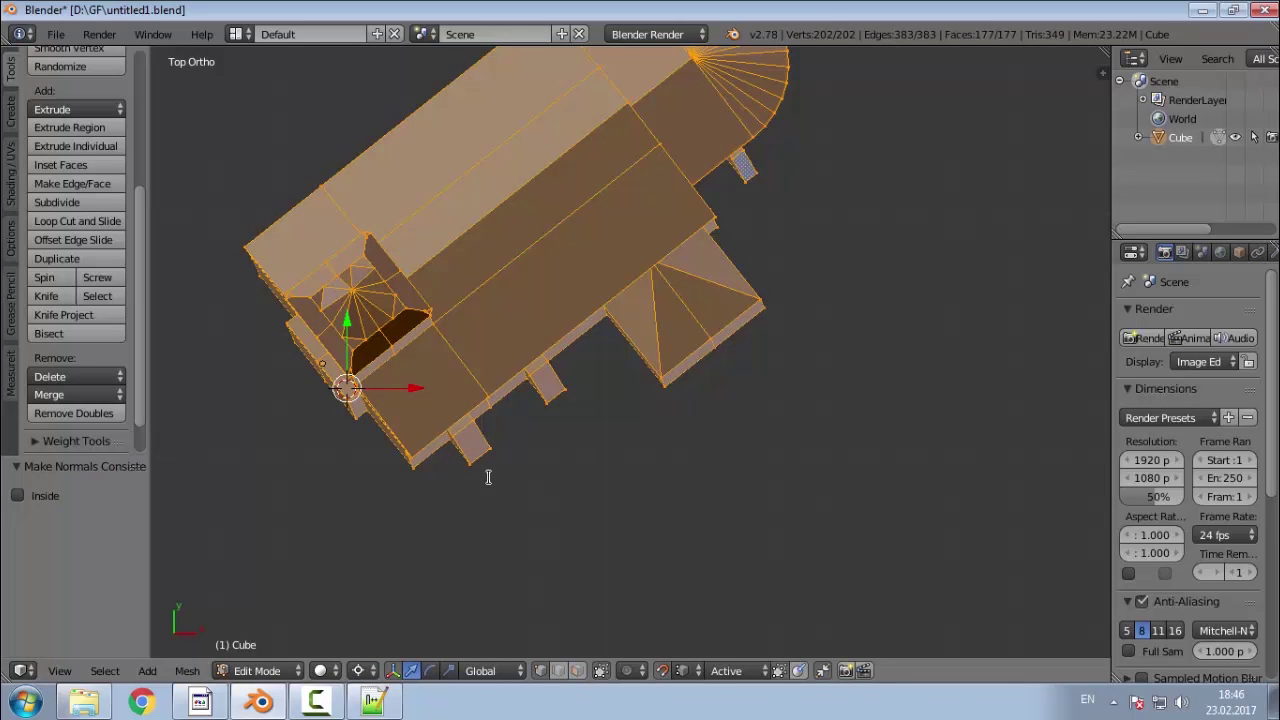
Step: Examine the face shading on the church's tower and spire for wrongly oriented normals
key("a")
middle_click_drag(489, 477, 474, 327)
scroll(564, 480, "down", 4)
middle_click_drag(457, 394, 458, 318)
scroll(458, 318, "up", 6)
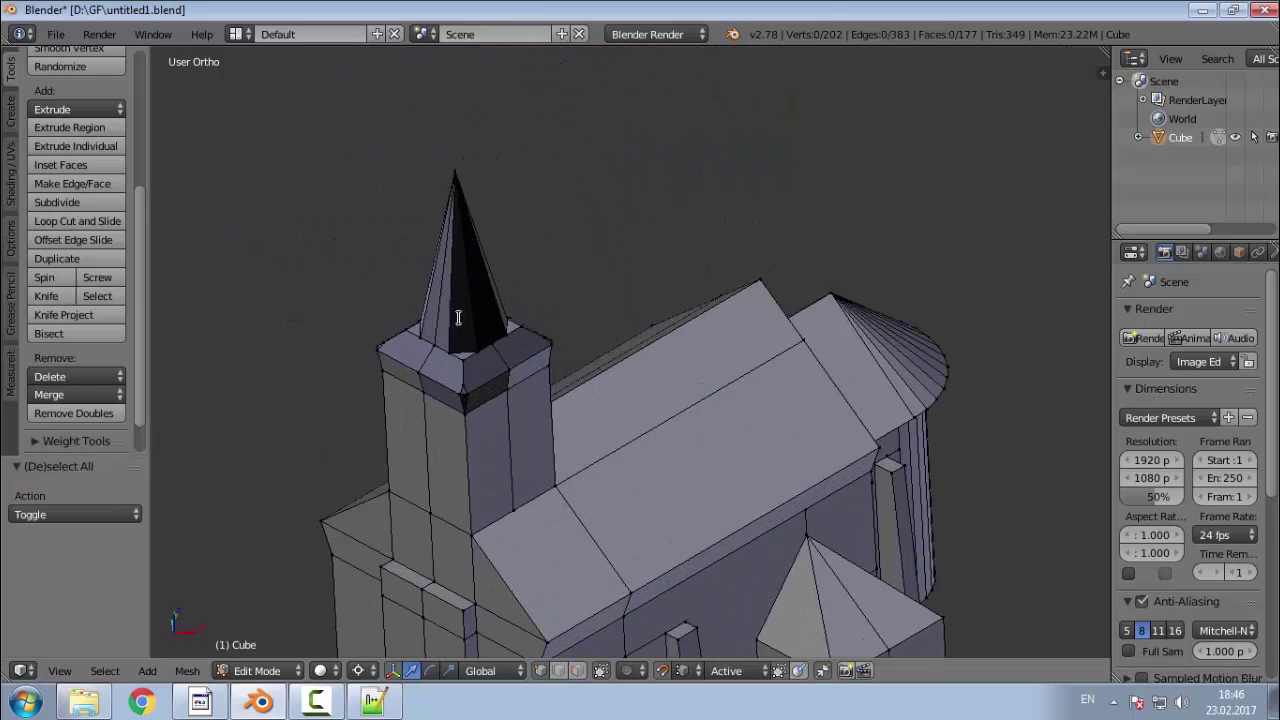
scroll(458, 317, "up", 3)
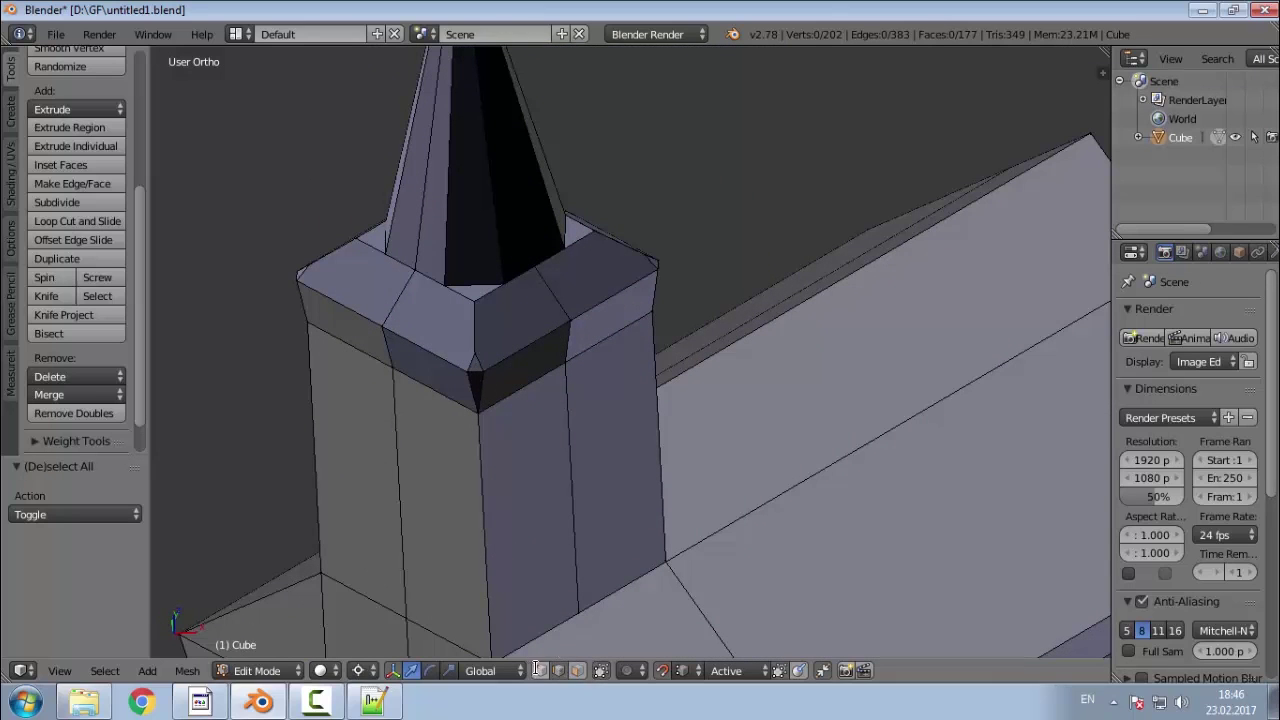
right_click(431, 276)
right_click(499, 284)
Step: Try recalculating the normals of all church faces to point inside
key("a")
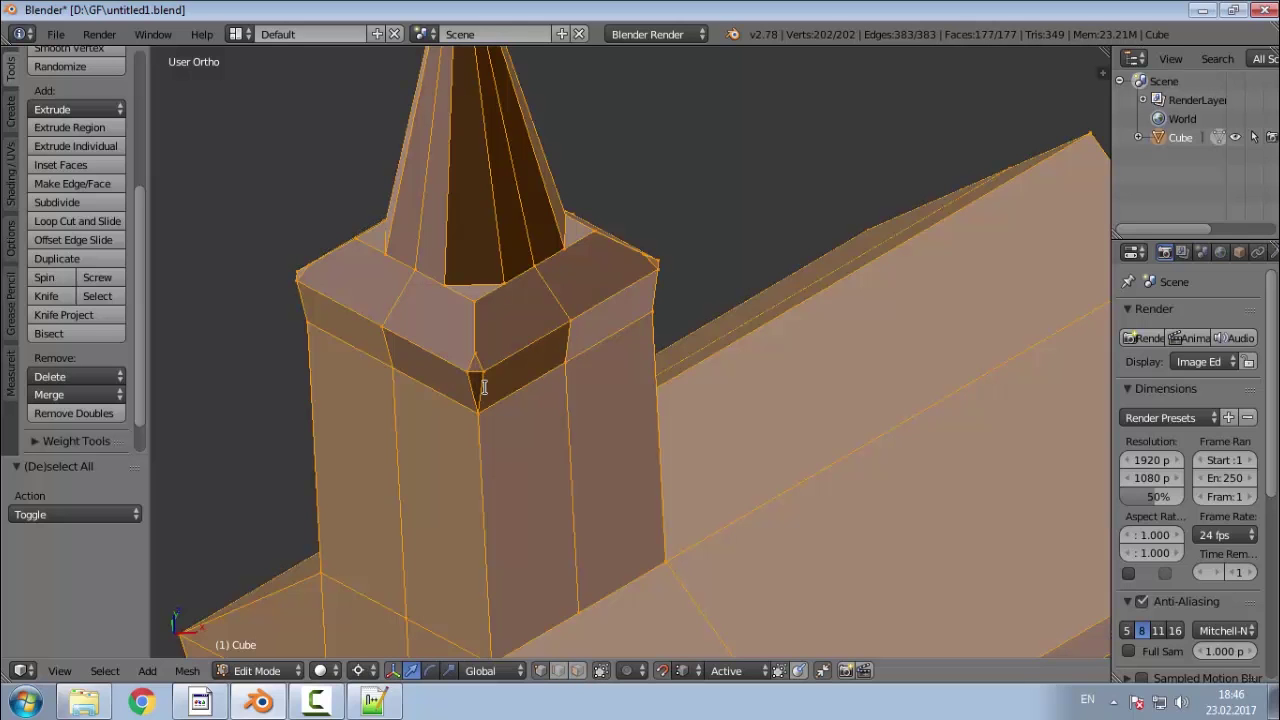
key("ctrl+shift+n")
scroll(484, 387, "down", 5)
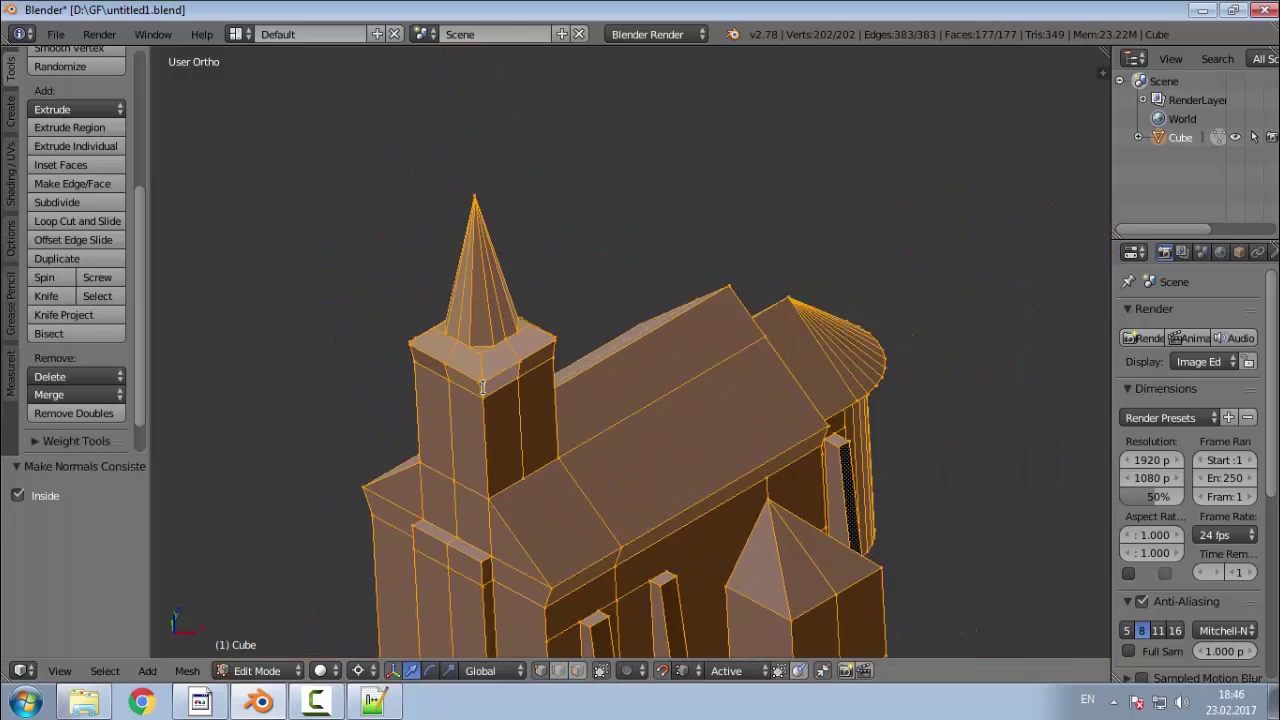
Step: Recalculate the normals of all church faces to point outside and return to Object Mode
key("a")
scroll(505, 438, "up", 2)
key("a")
key("ctrl+n")
key("a")
middle_click_drag(520, 397, 662, 512)
scroll(658, 538, "down", 5)
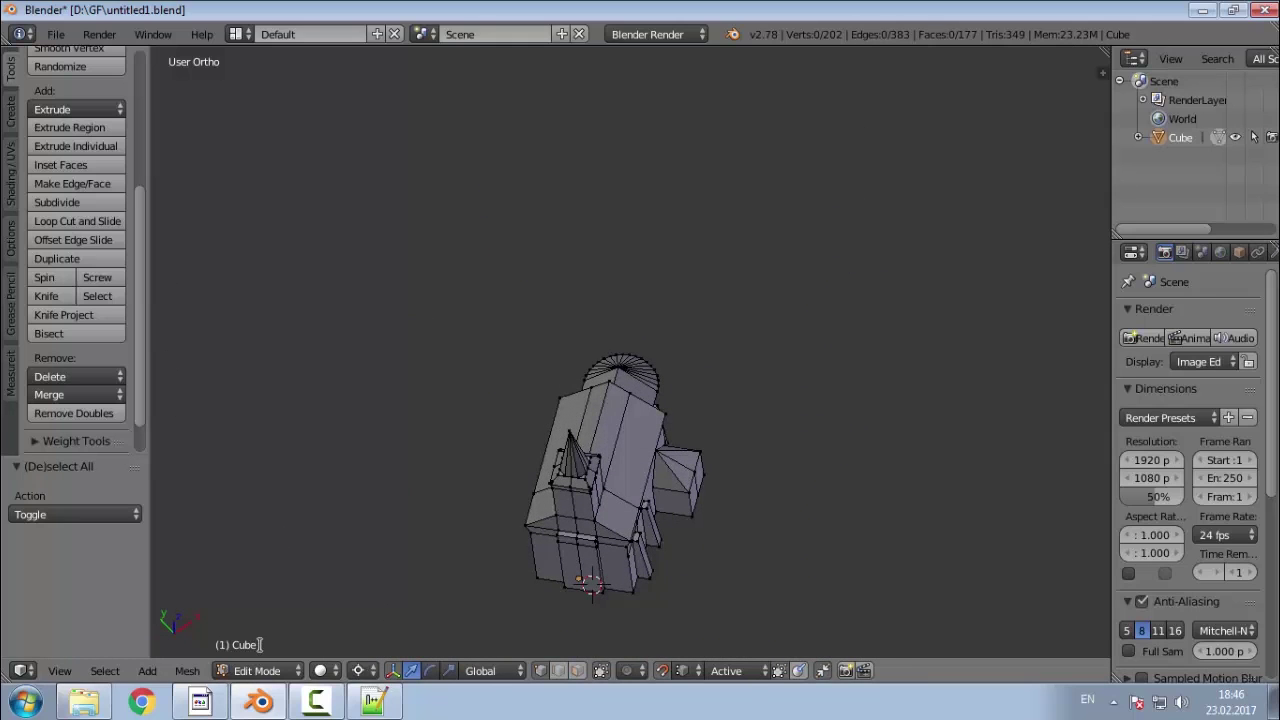
key("Tab")
Step: Check the Forward and Up axis options in the Wavefront OBJ import settings for model1.obj without importing it
left_click(55, 33)
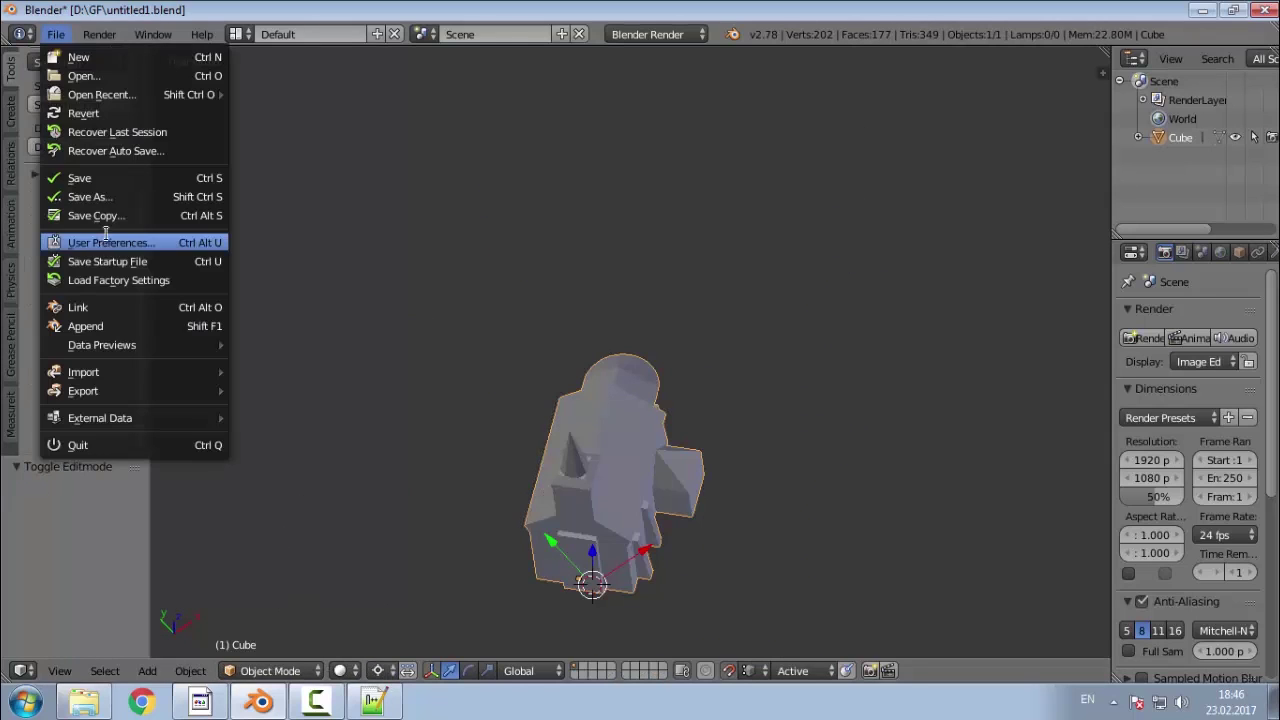
mouse_move(130, 372)
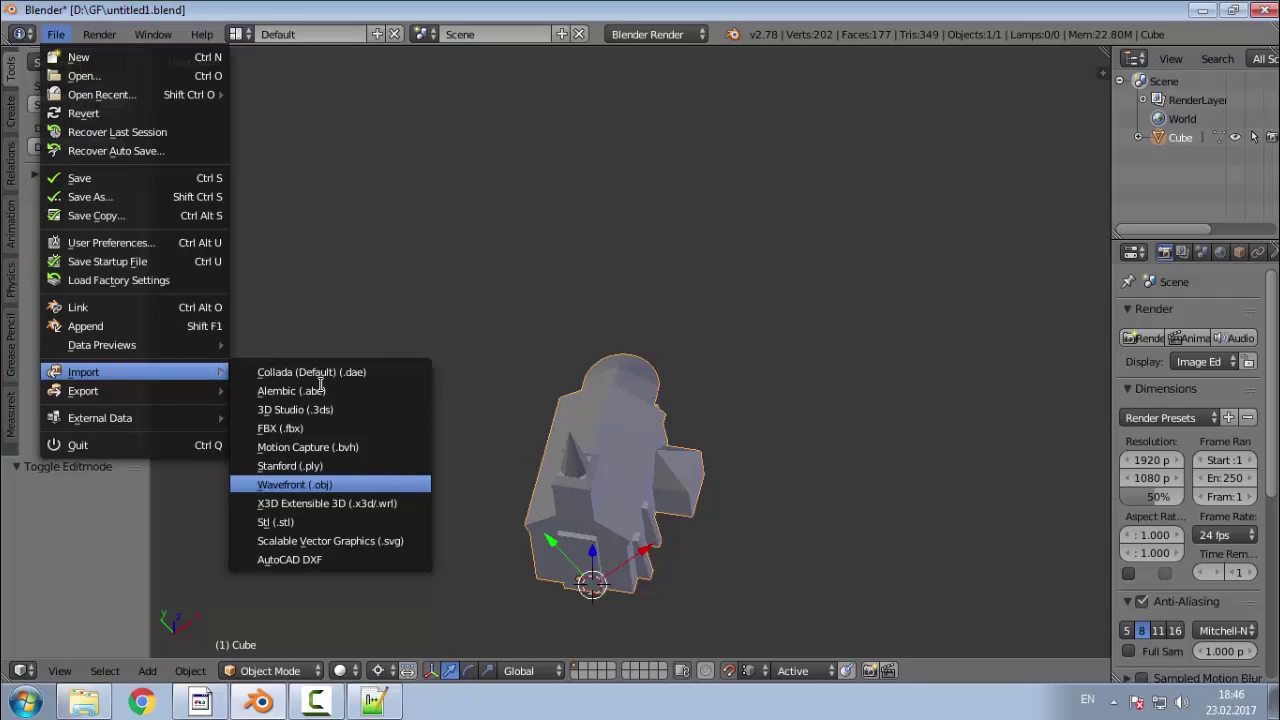
left_click(294, 484)
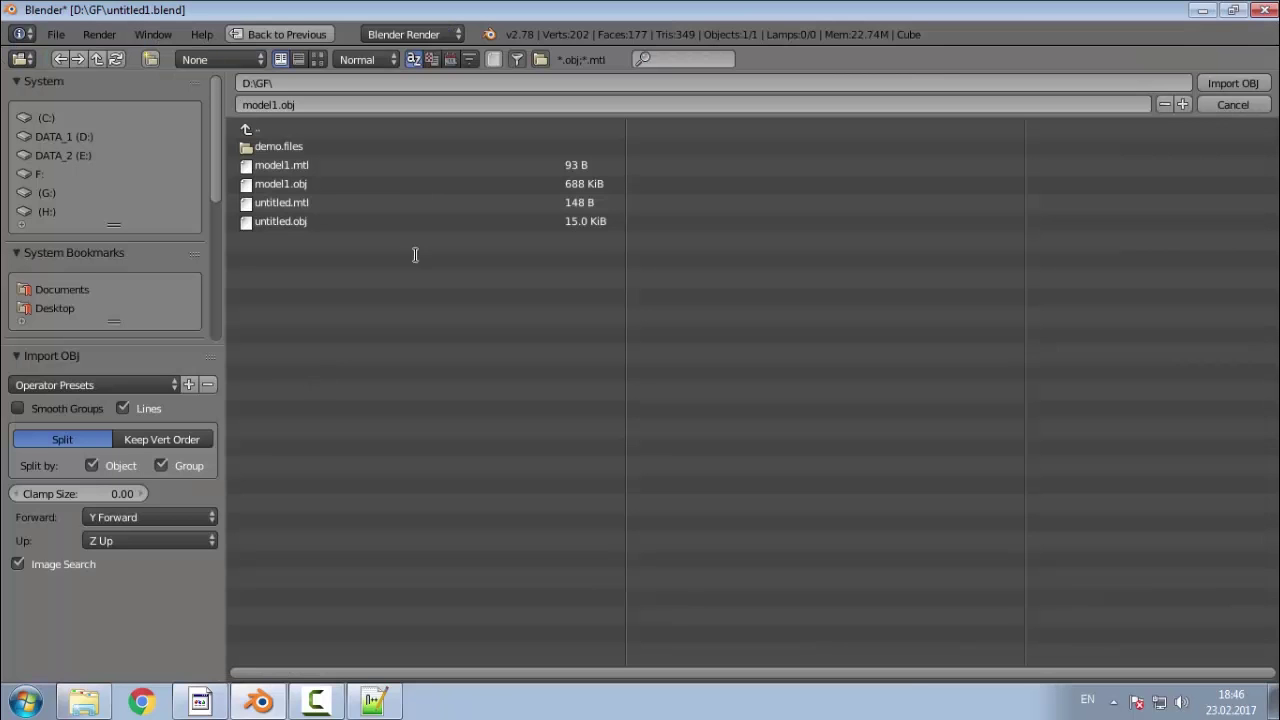
left_click(325, 183)
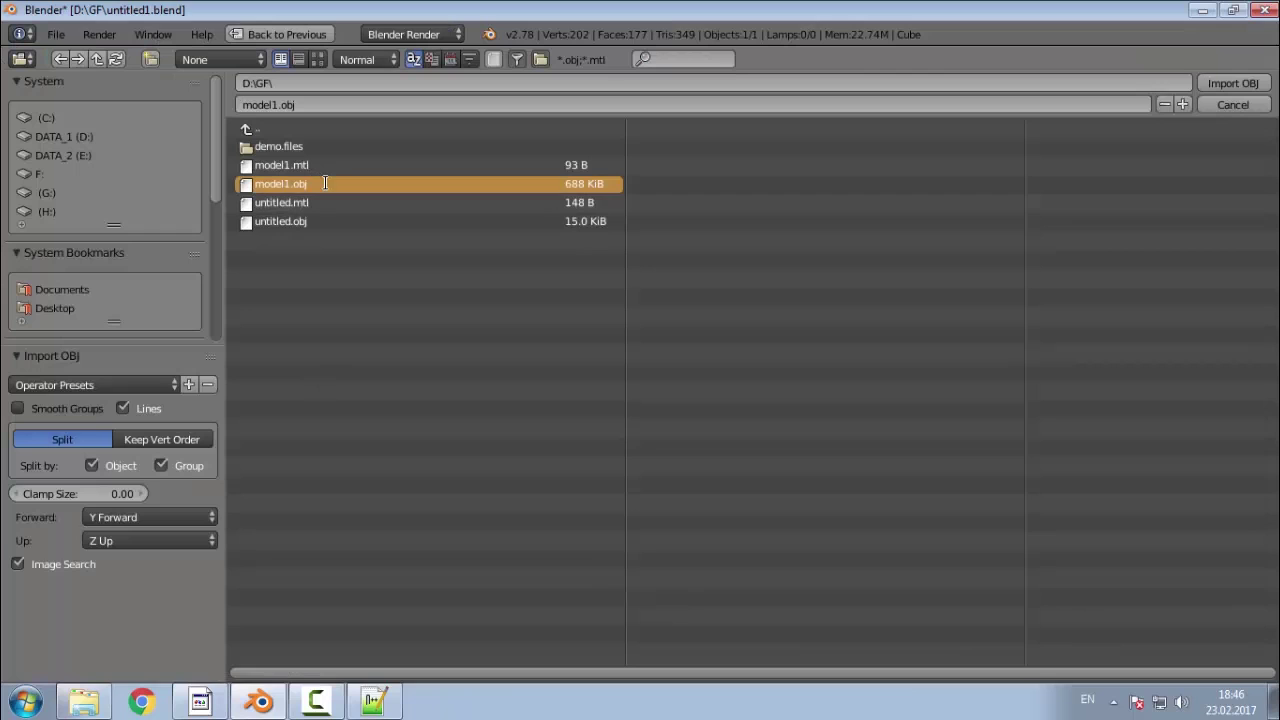
left_click(136, 517)
left_click(136, 535)
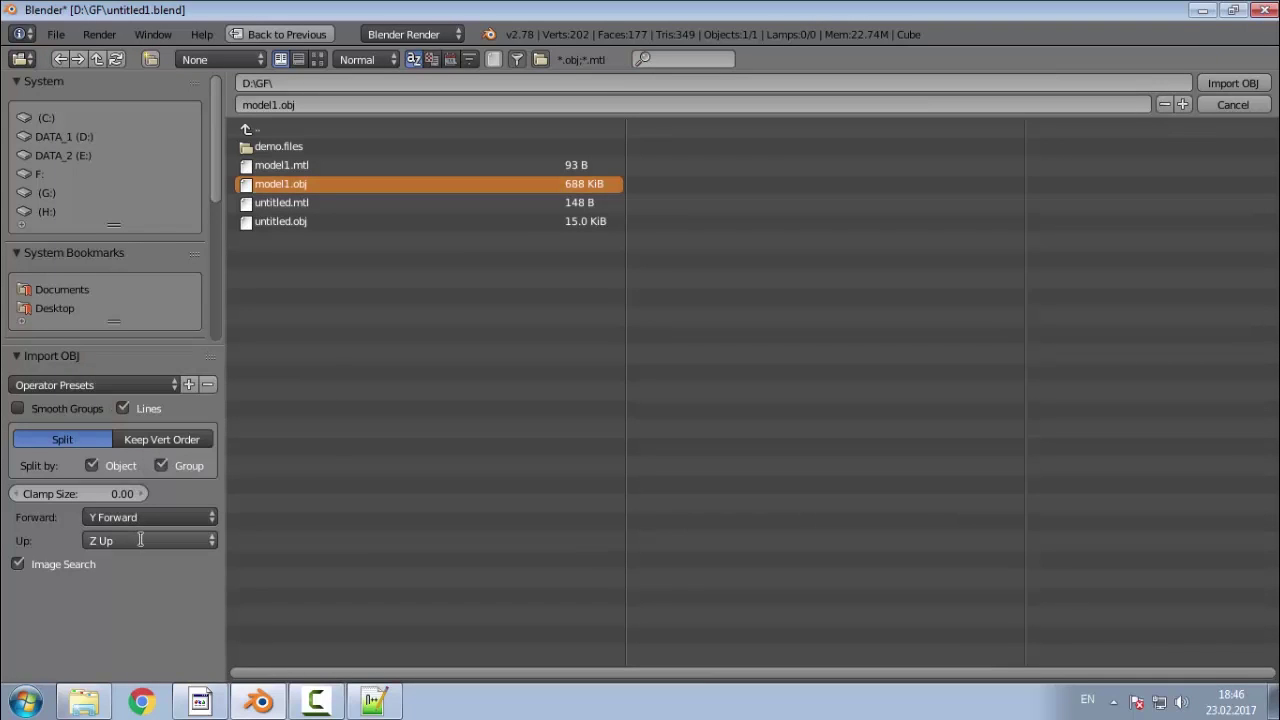
left_click(140, 518)
left_click(157, 413)
left_click(180, 517)
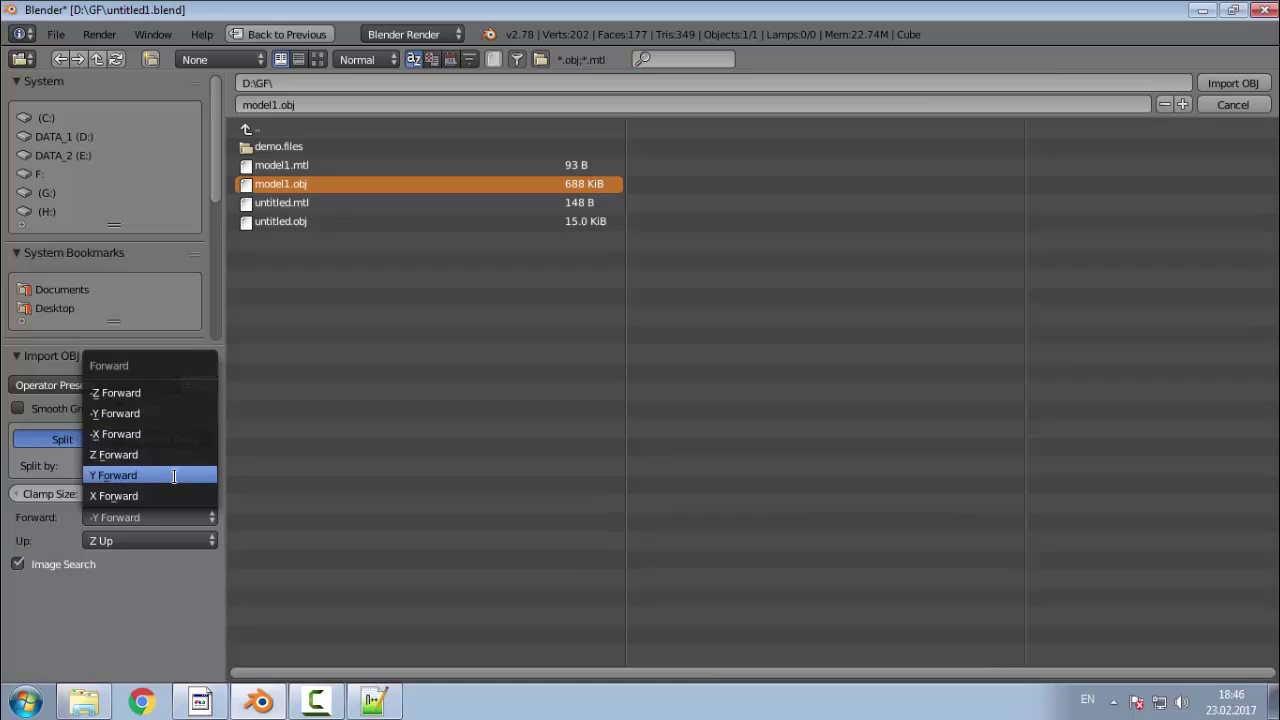
left_click(174, 476)
key("Return")
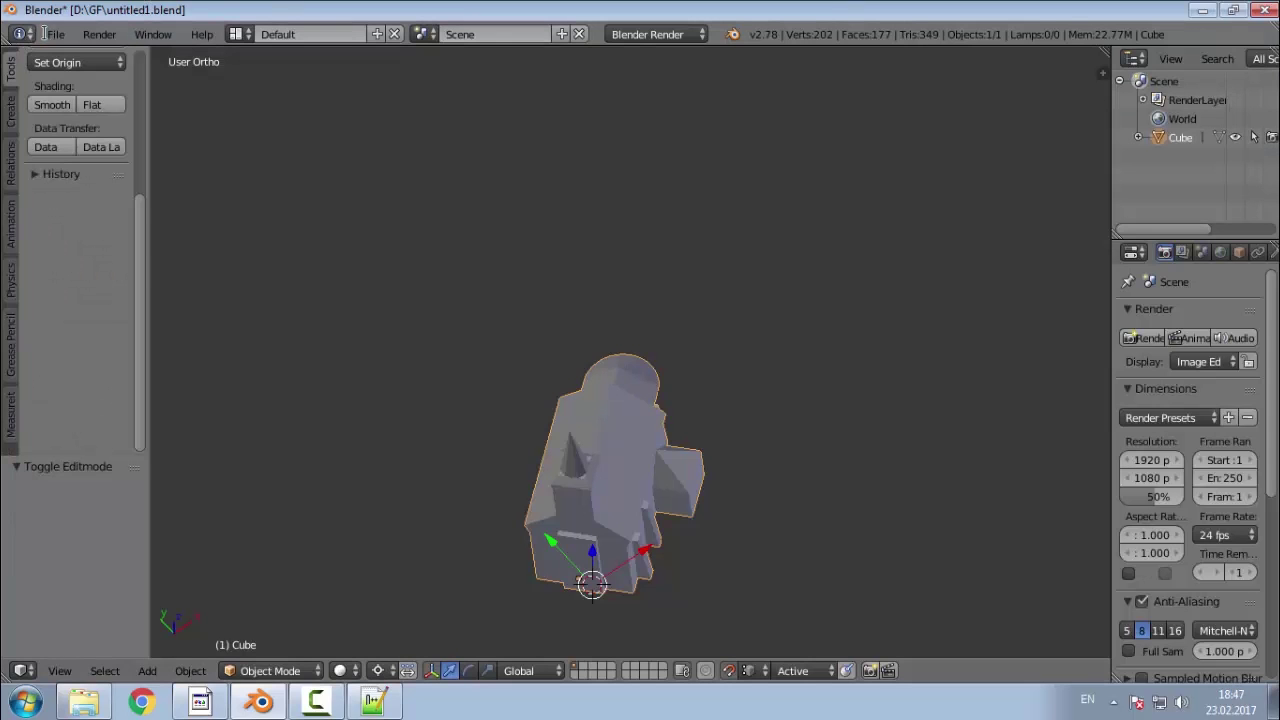
Step: Export the church in Wavefront OBJ format over untitled.obj in D:\GF, with Y Forward and Z Up
left_click(48, 34)
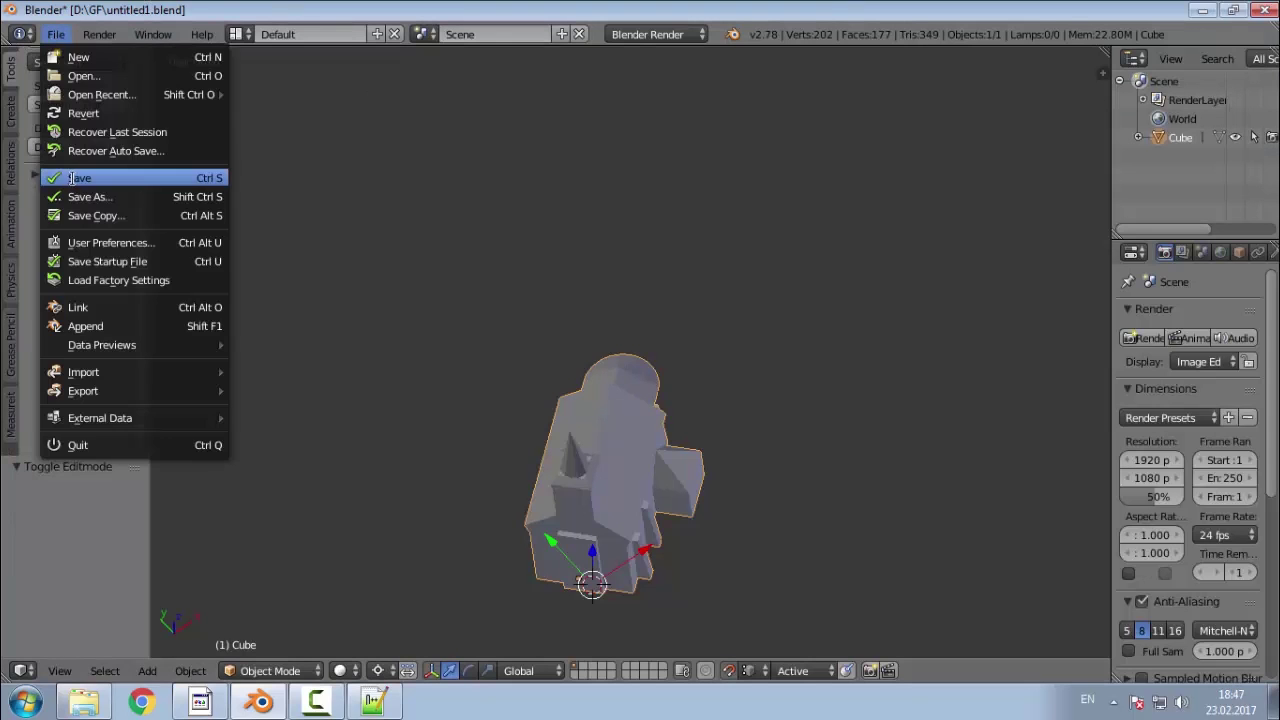
left_click(300, 503)
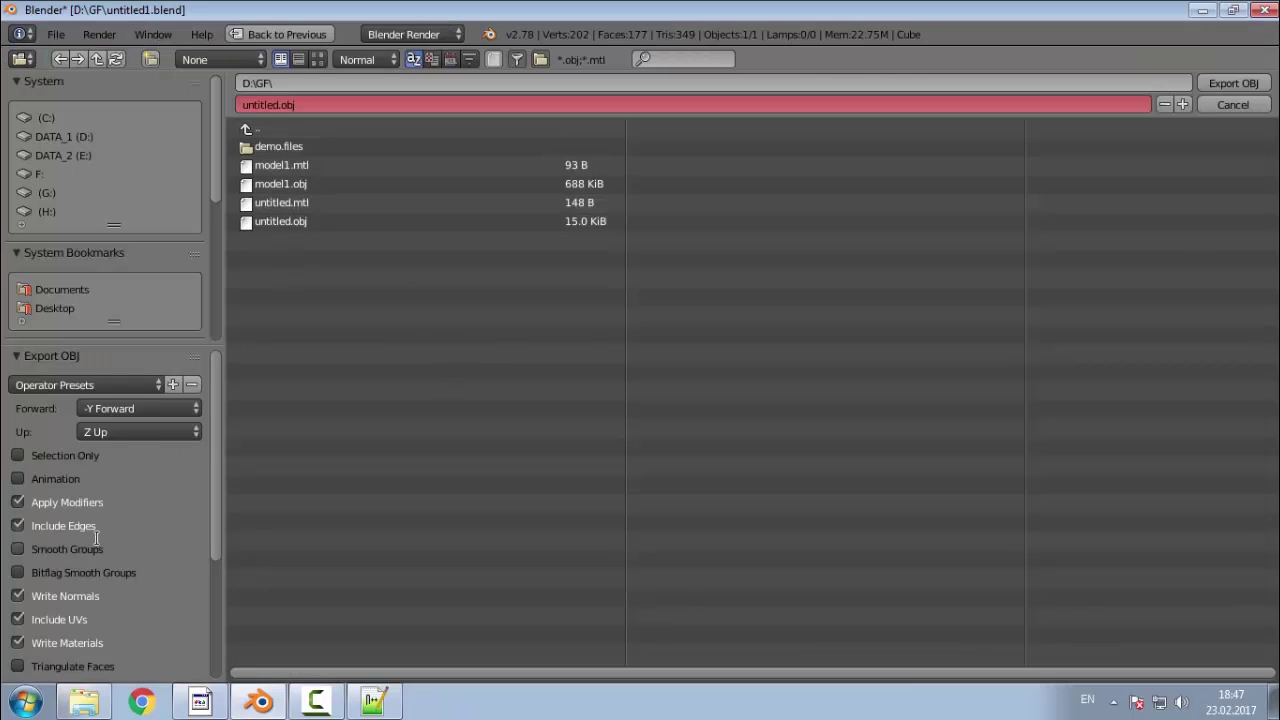
left_click(132, 410)
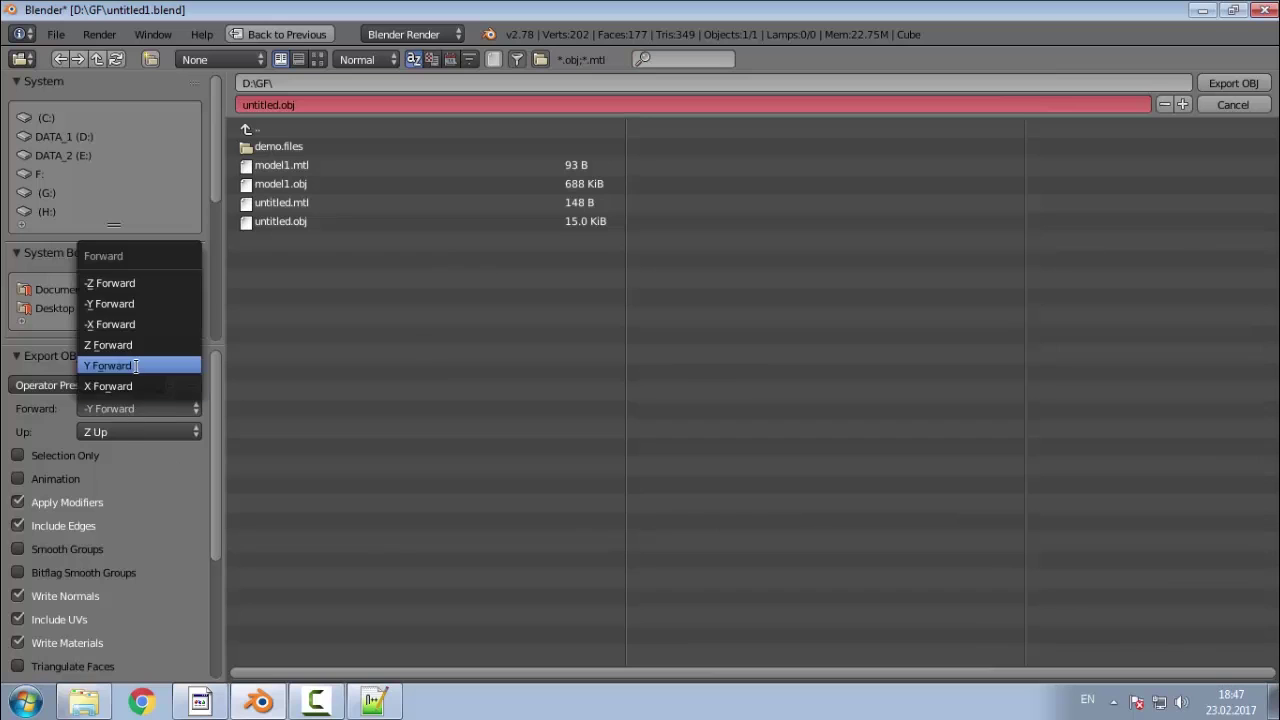
left_click(135, 366)
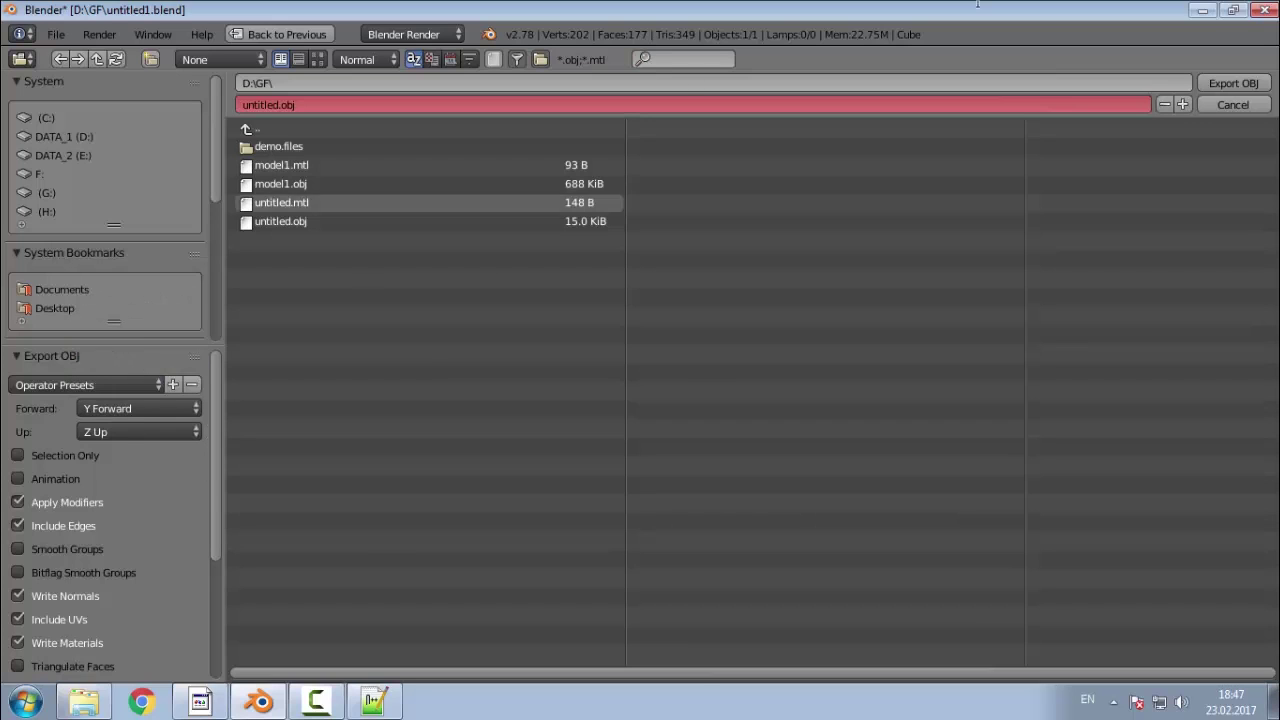
left_click(1233, 83)
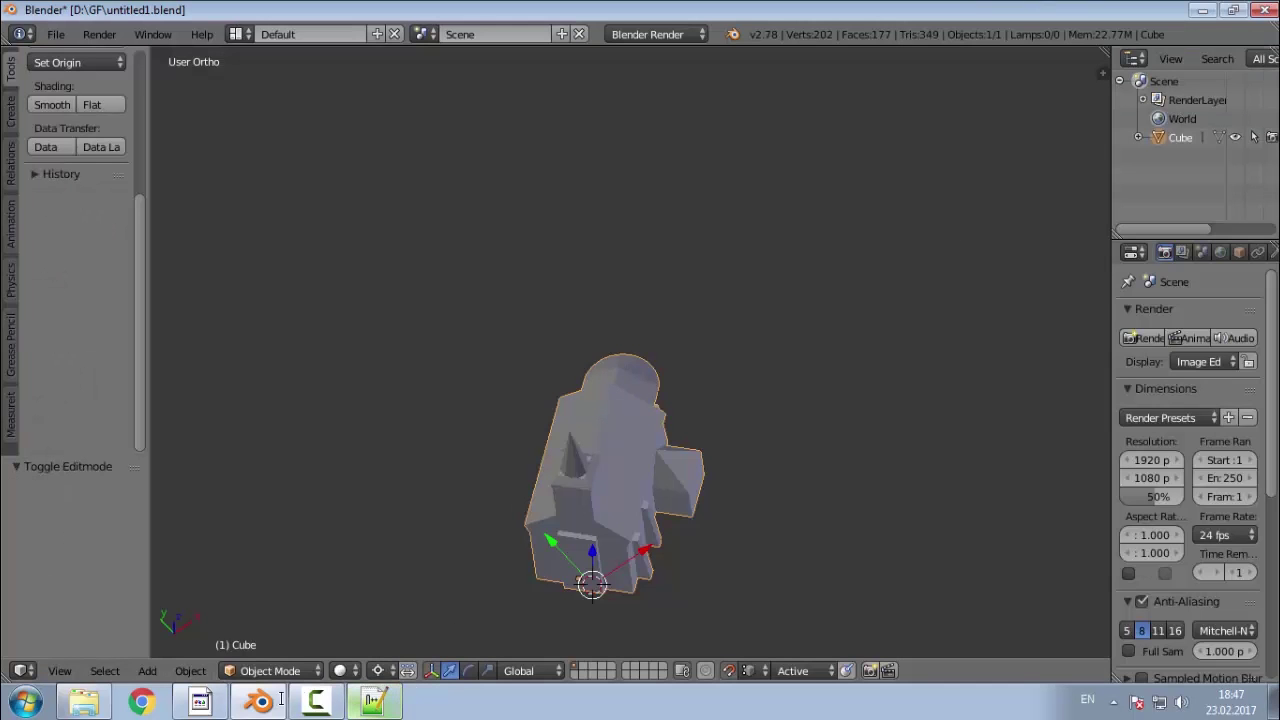
Step: Switch to Agisoft PhotoScan and remove the 349-face 3D model from the Copy of DSM chunk
left_click(310, 700)
right_click(100, 283)
right_click(103, 272)
left_click(150, 285)
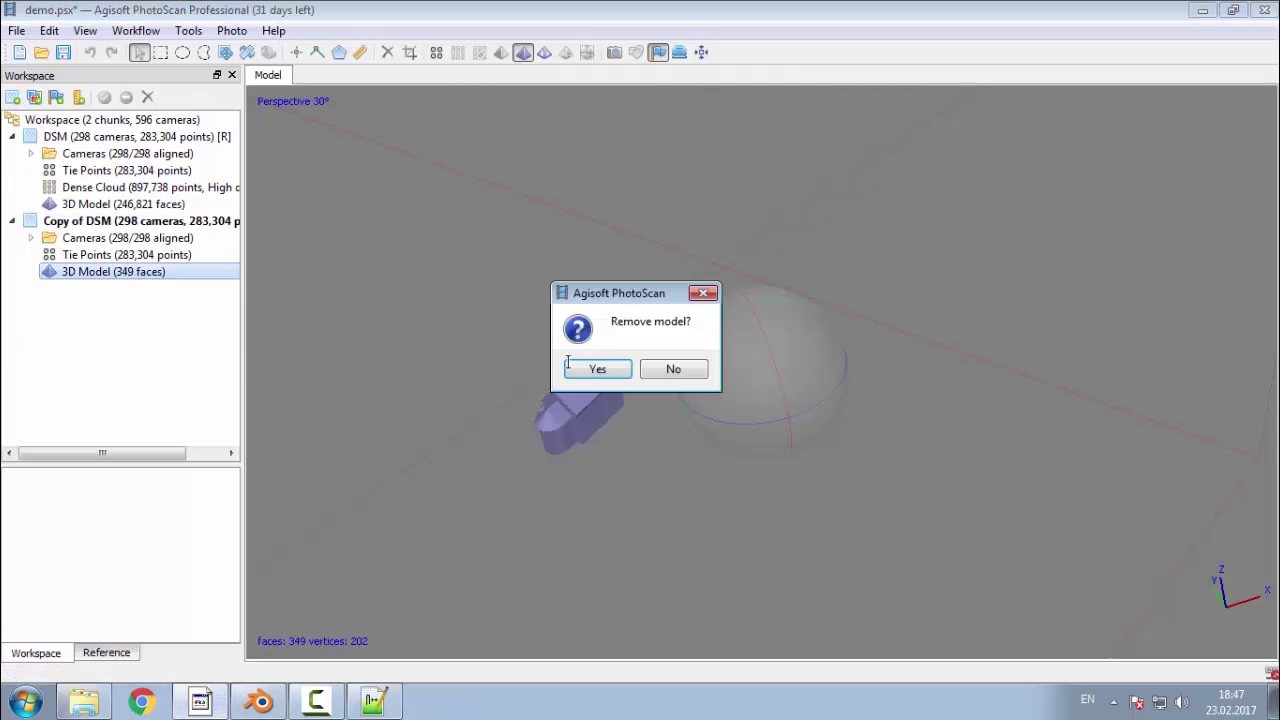
left_click(568, 365)
Step: Import the untitled.obj mesh from D:\GF into the Copy of DSM chunk using Local Coordinates (m) and a shift of 0, 0, 0
left_click(140, 31)
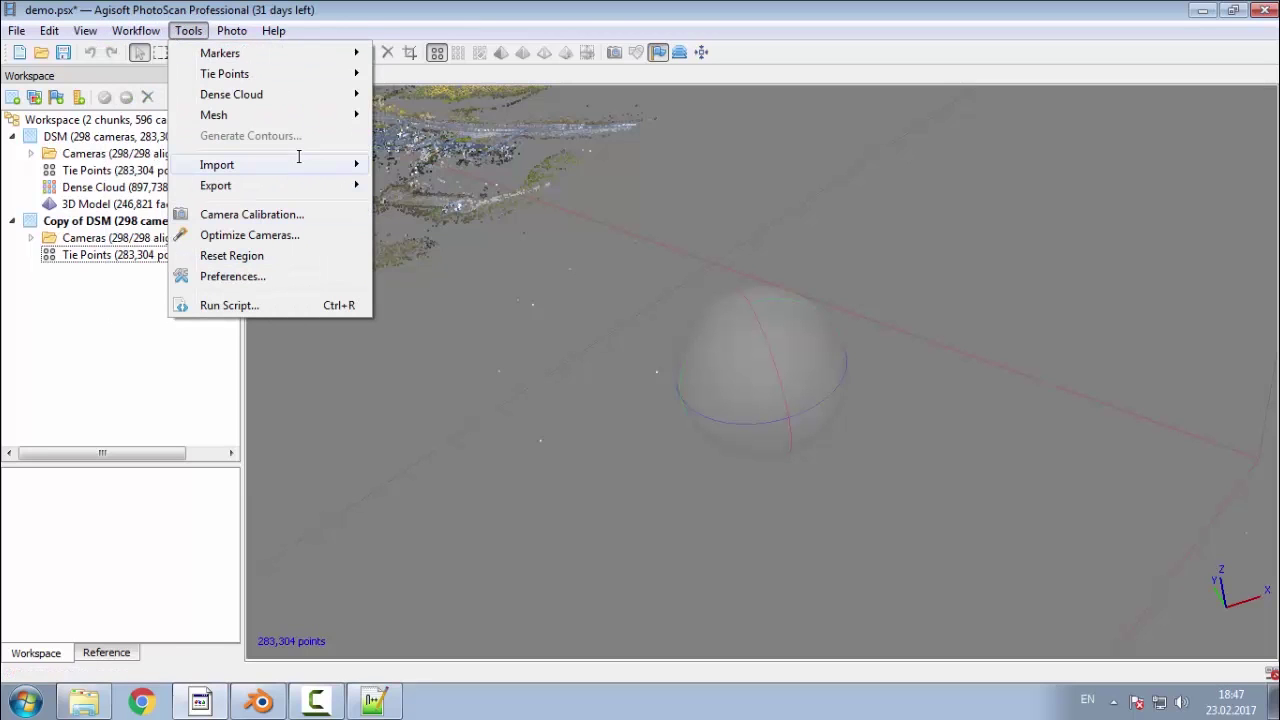
mouse_move(298, 162)
left_click(488, 248)
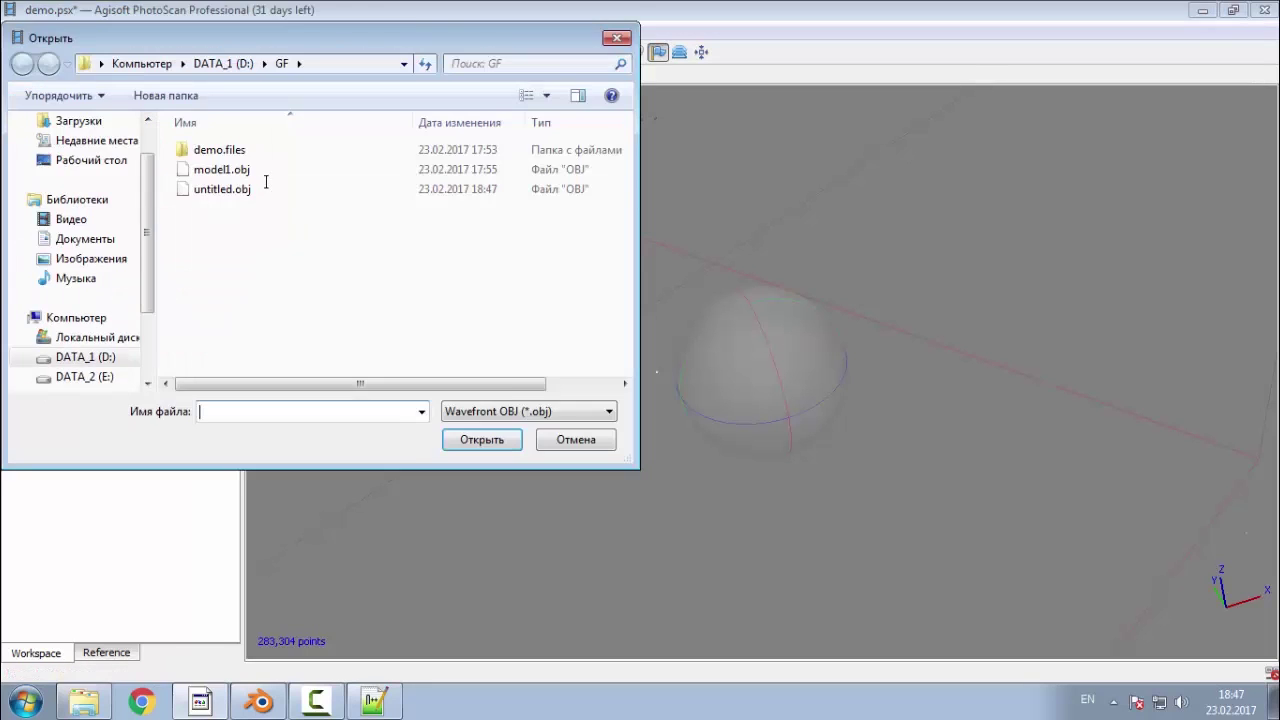
double_click(259, 190)
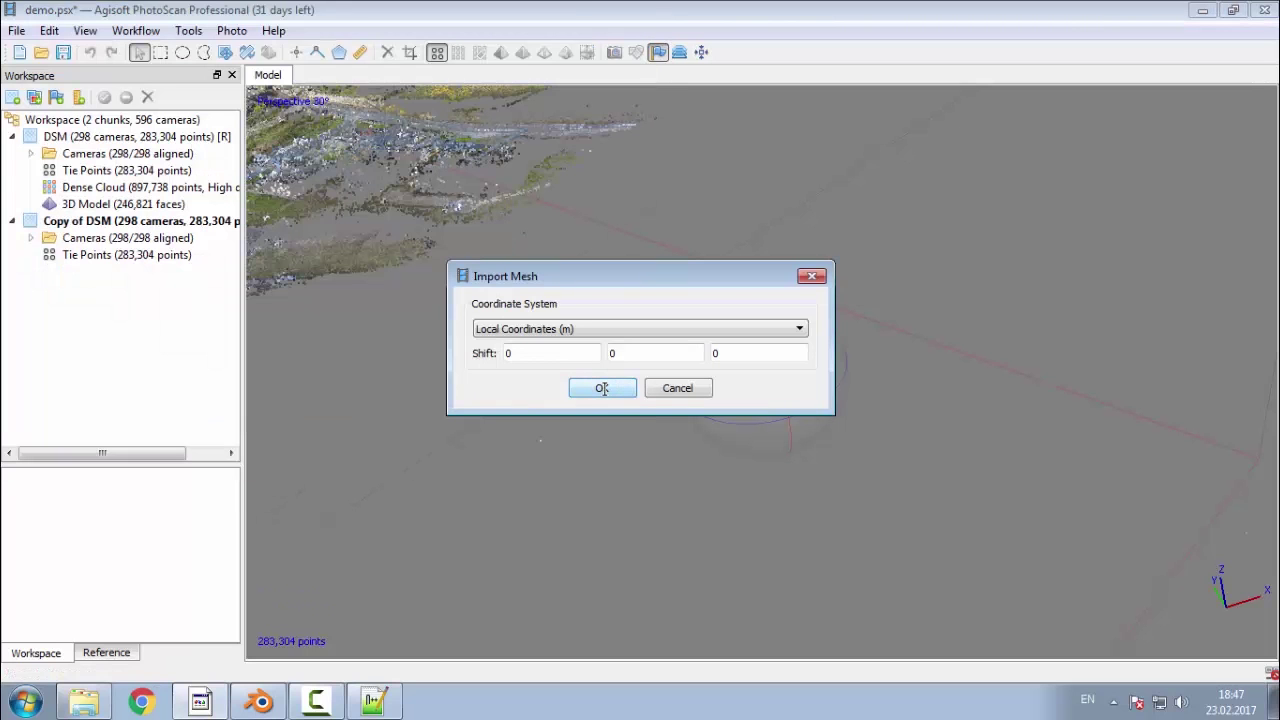
left_click(603, 388)
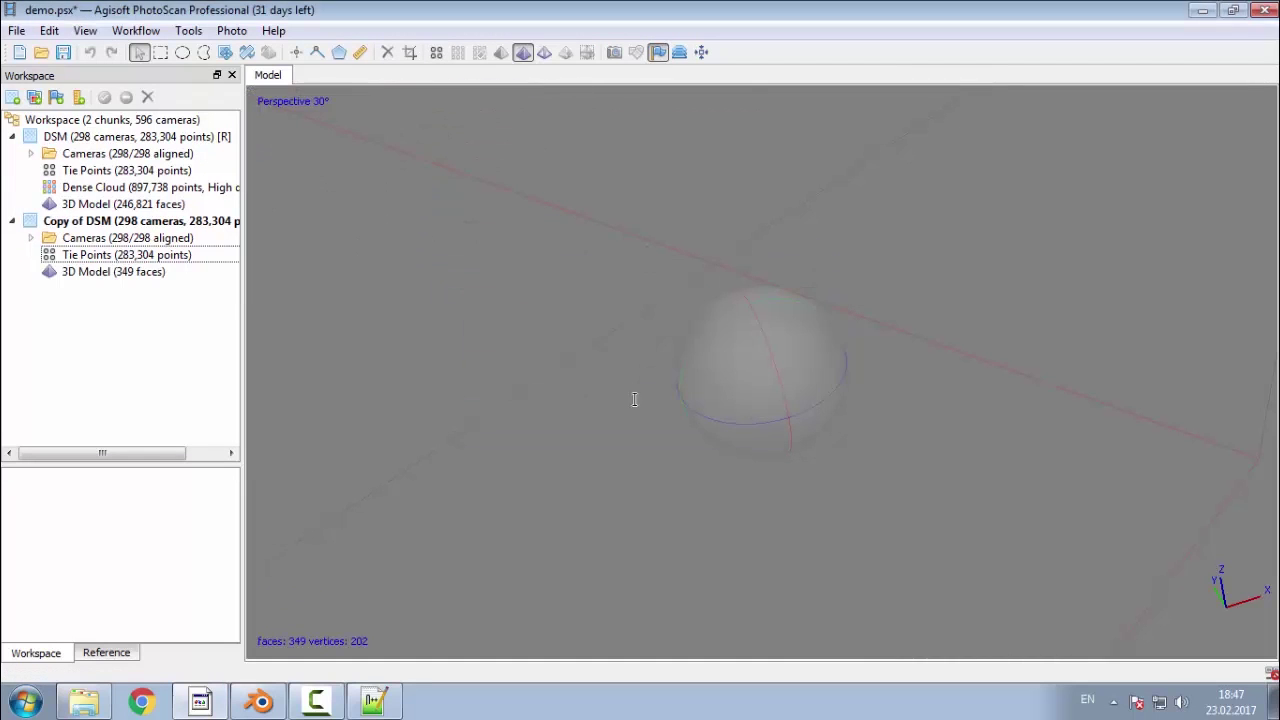
Step: Inspect the newly imported church from several angles and compare its placement with the DSM chunk's 3D model
left_click_drag(742, 436, 772, 405)
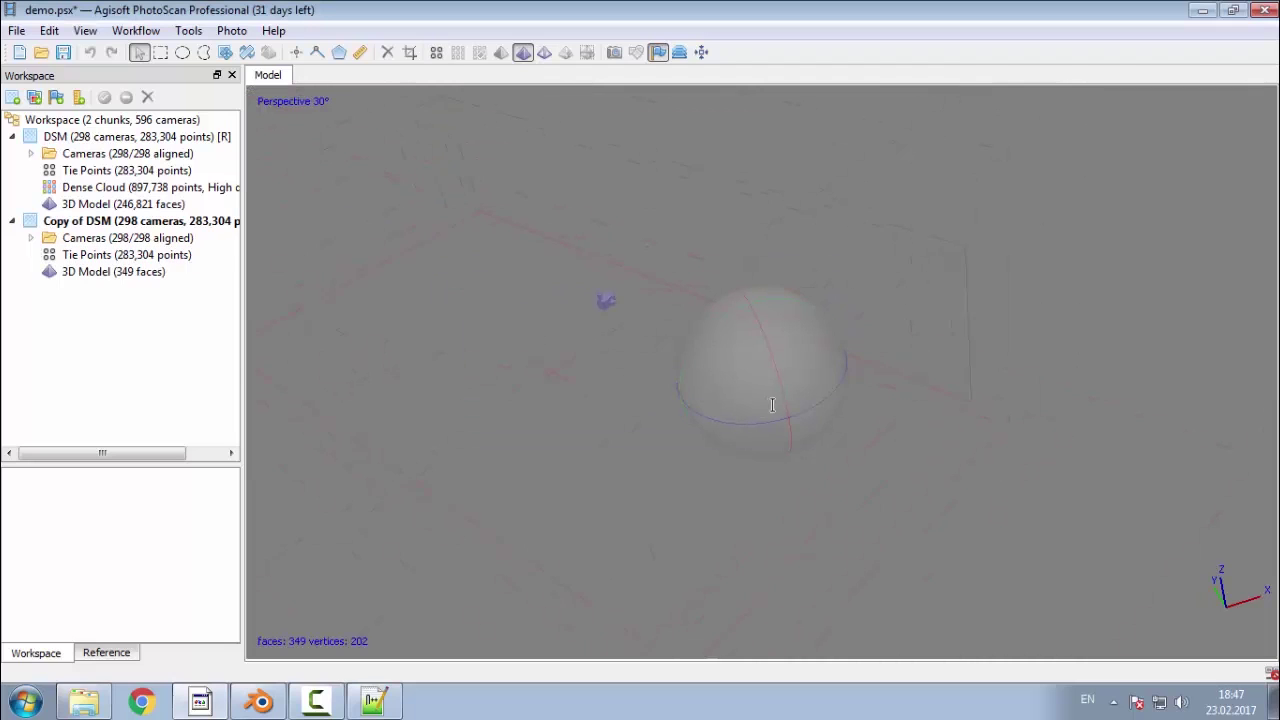
scroll(782, 342, "up", 3)
middle_click_drag(798, 390, 840, 517)
scroll(808, 450, "up", 5)
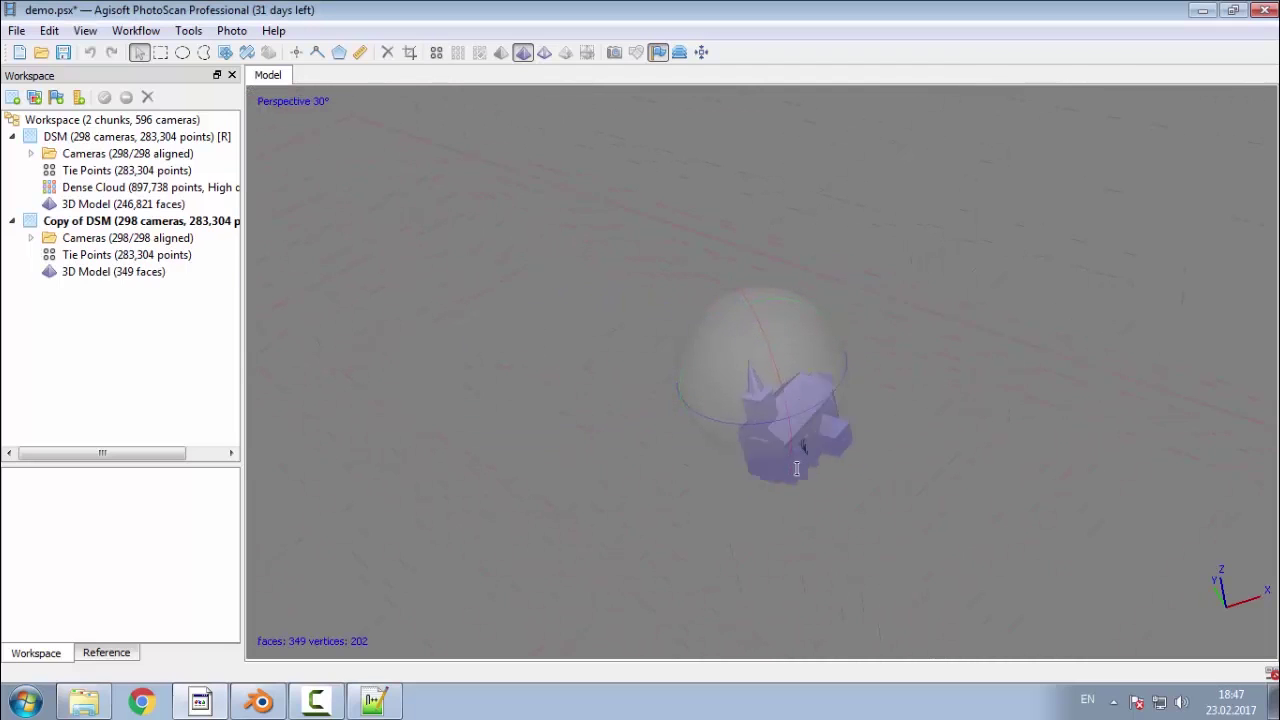
left_click_drag(813, 494, 770, 495)
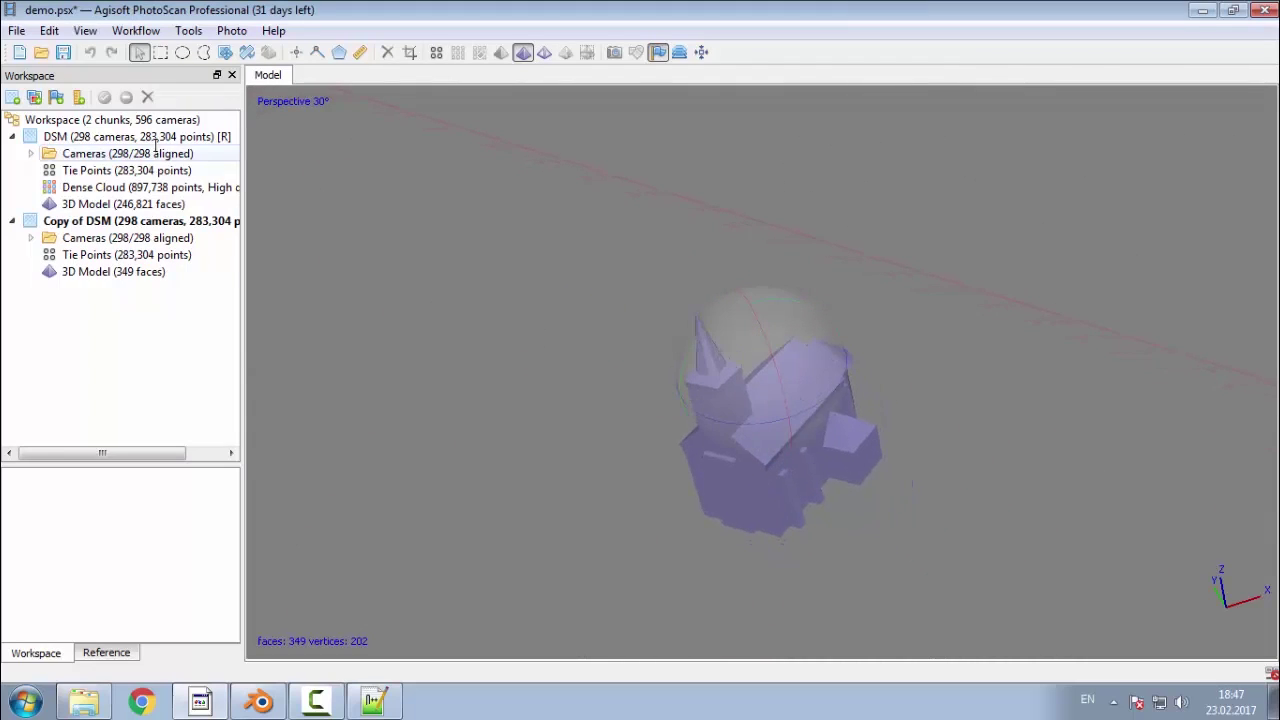
double_click(136, 203)
double_click(141, 271)
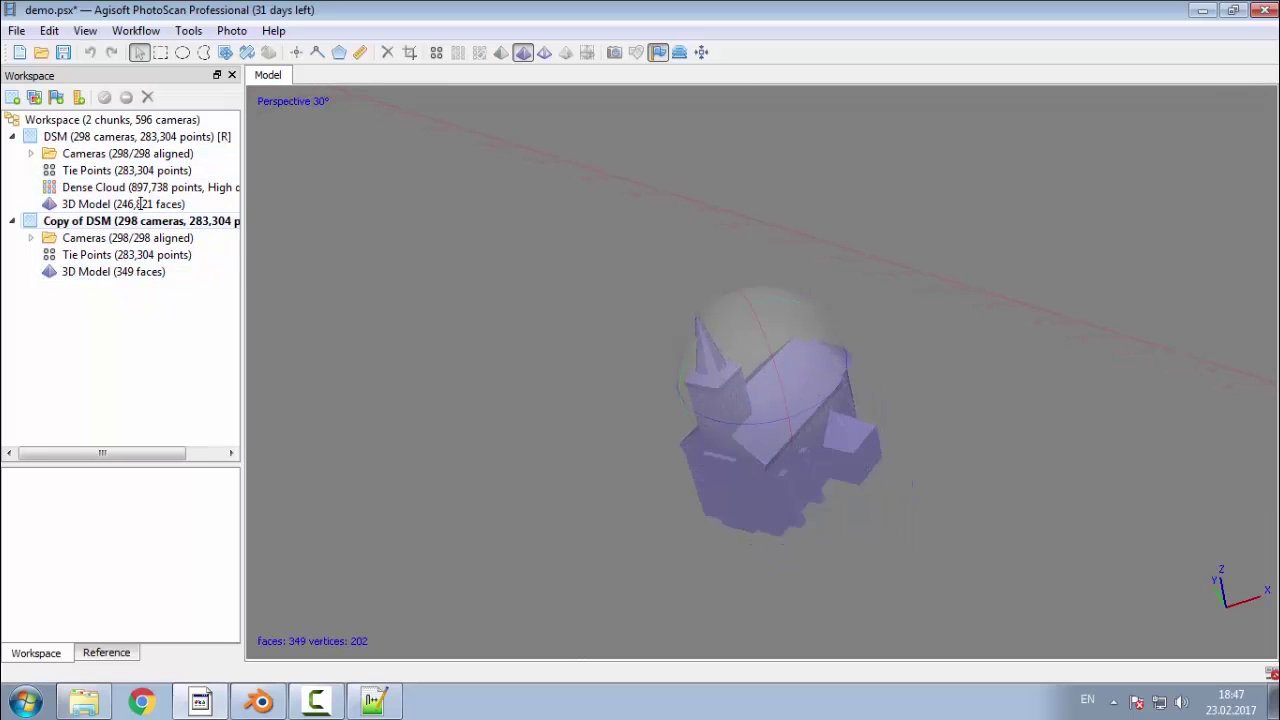
double_click(136, 203)
double_click(141, 271)
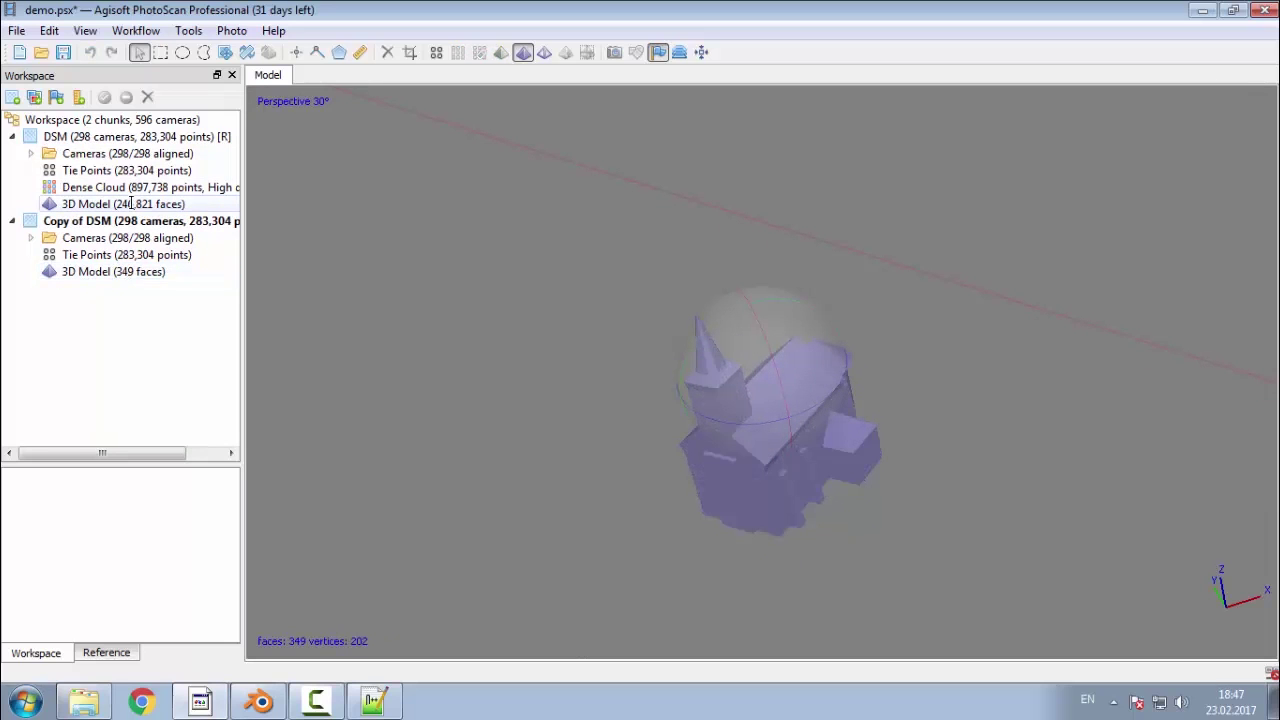
left_click_drag(751, 384, 886, 432)
middle_click_drag(886, 432, 1090, 320)
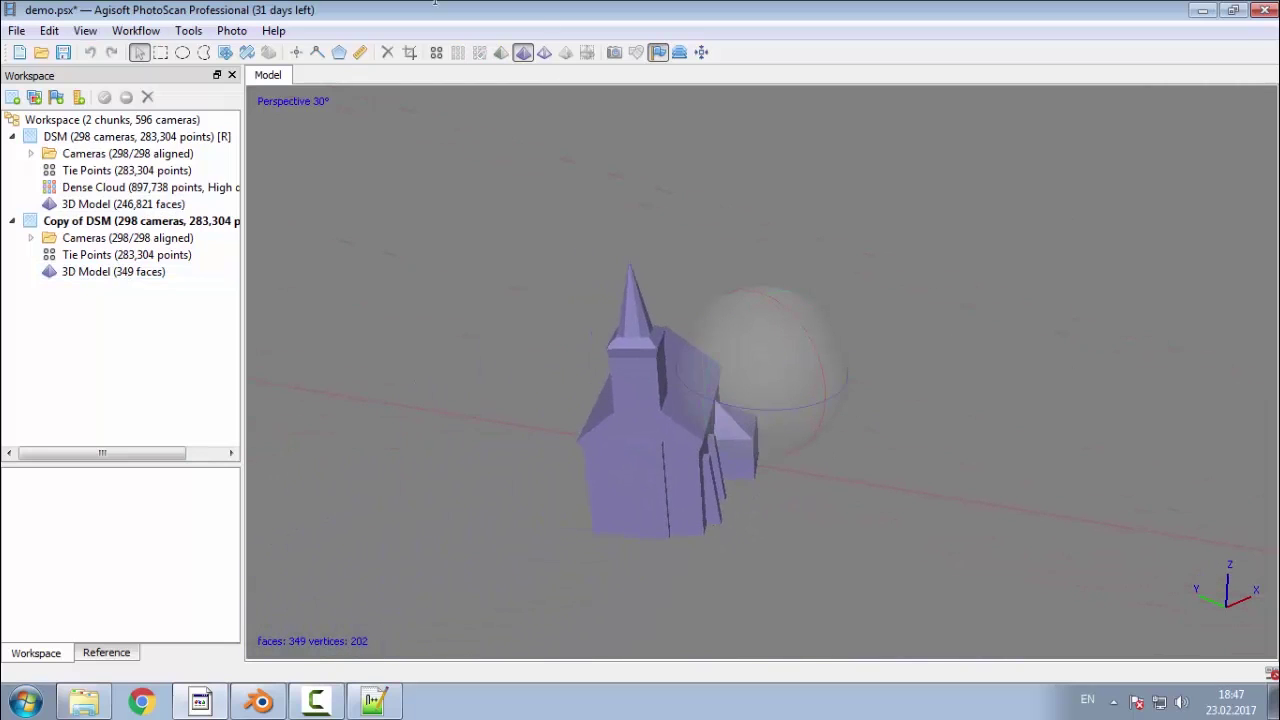
Step: Build a texture for the Copy of DSM model with Generic mapping, Mosaic blending, size 4096 x 1 and hole filling enabled
left_click(86, 30)
mouse_move(115, 29)
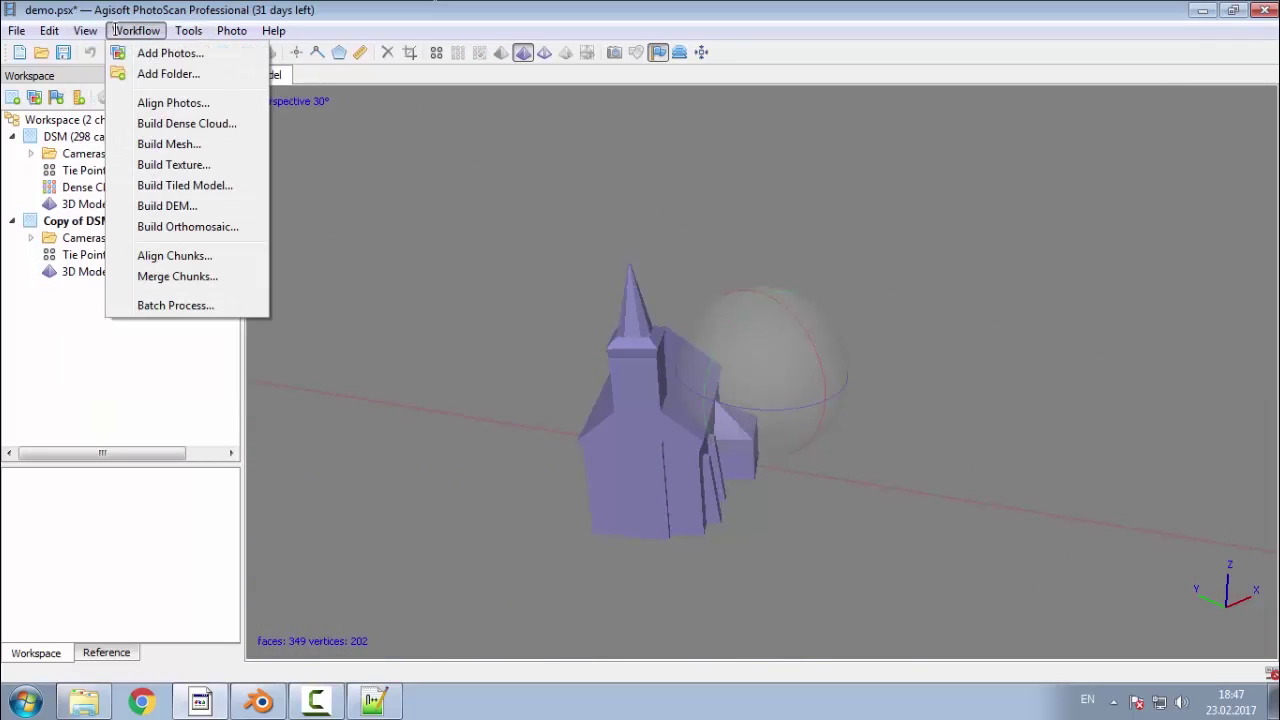
left_click(173, 164)
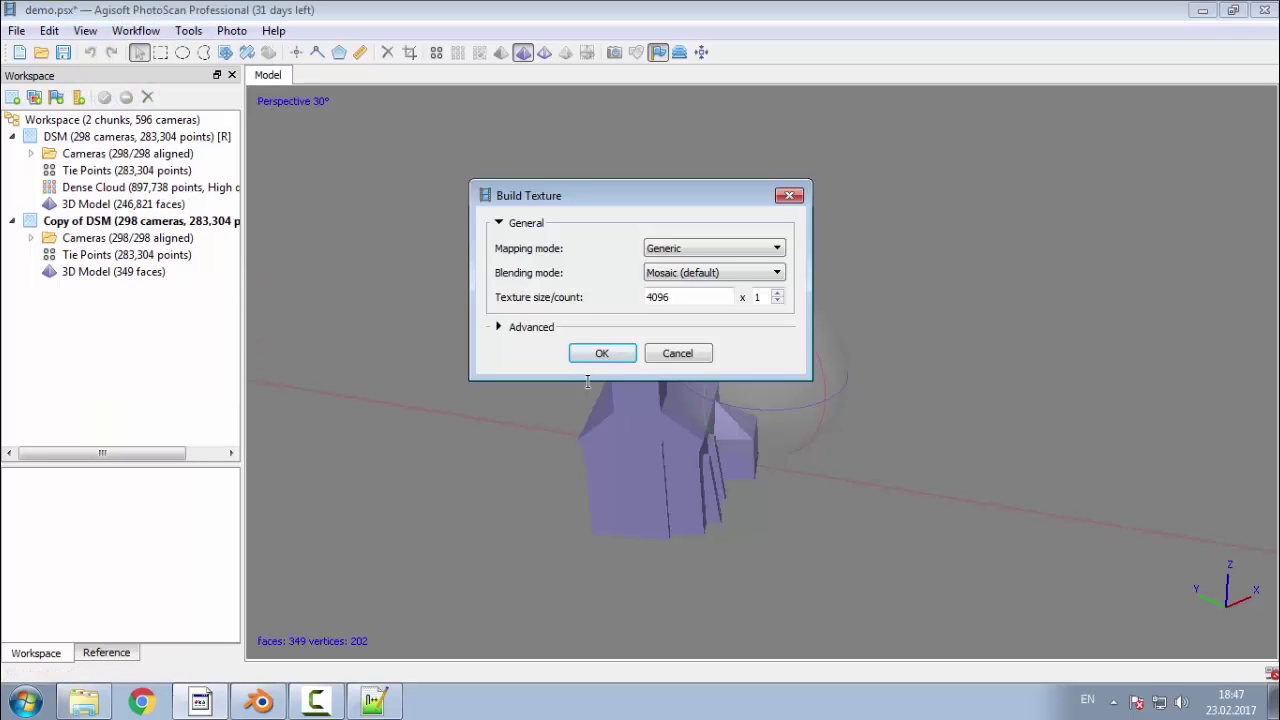
left_click(537, 326)
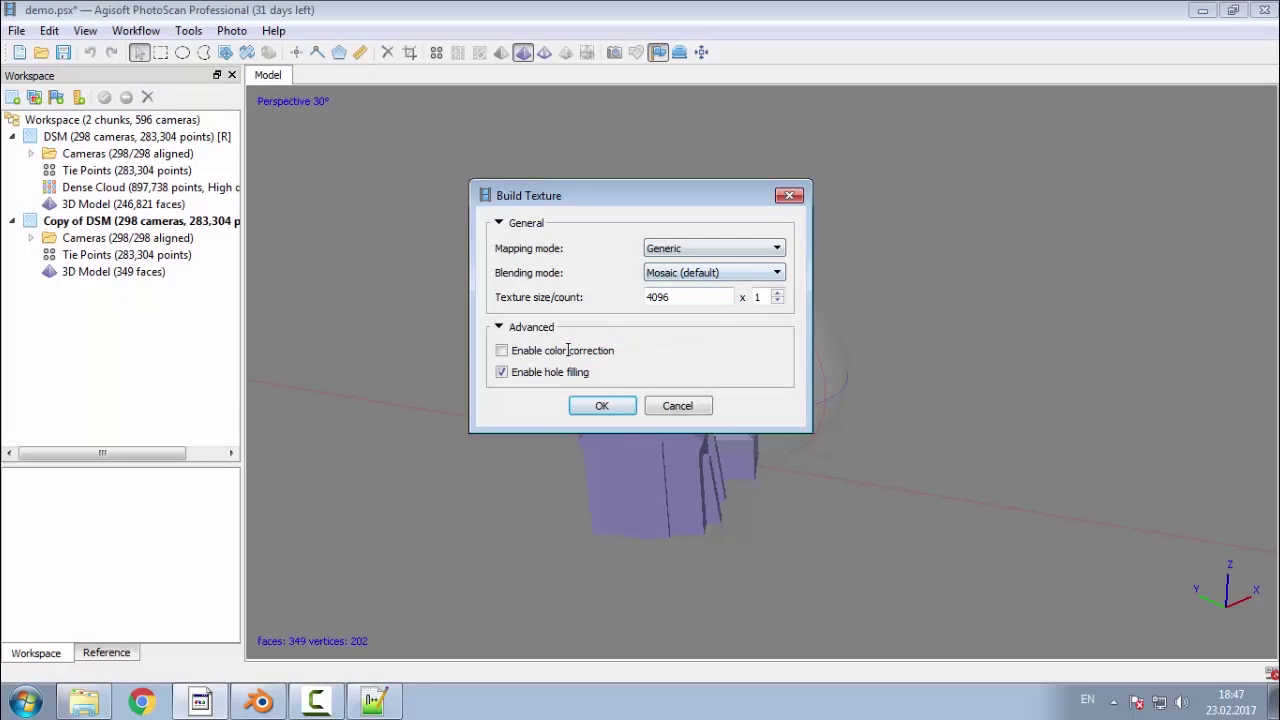
left_click(583, 405)
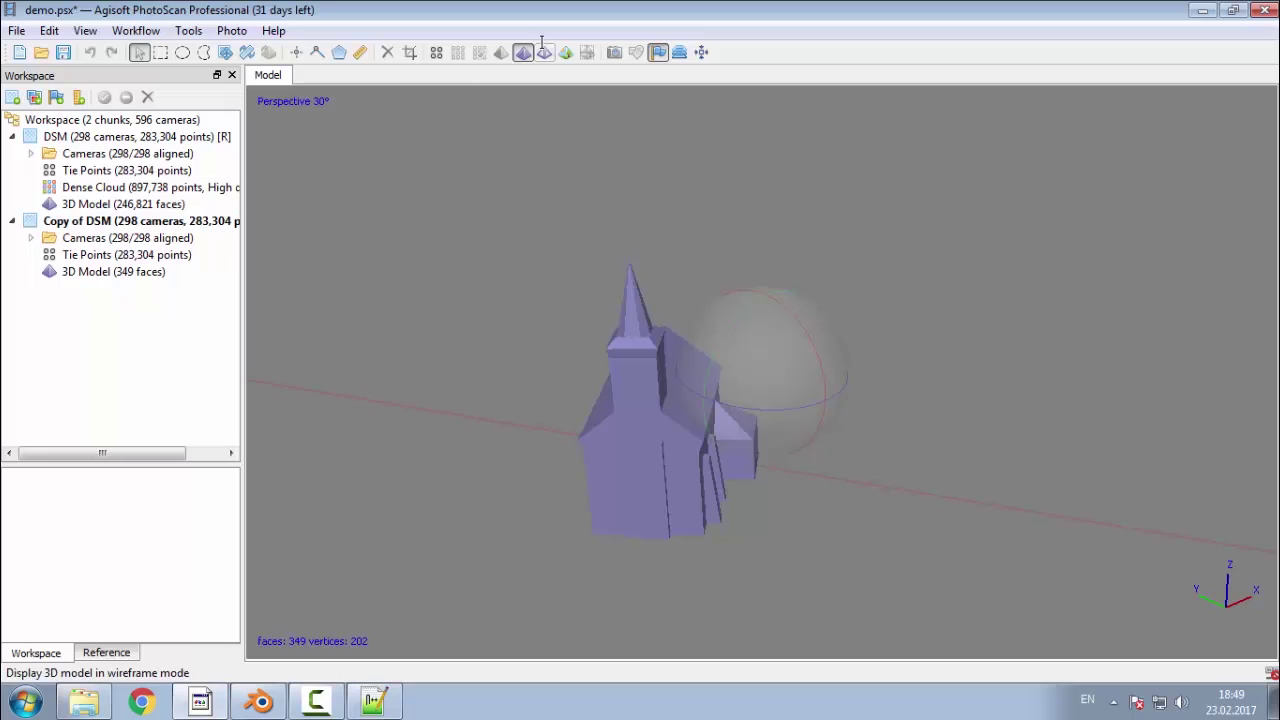
Step: Activate the DSM chunk, display its 3D model shaded, and examine the dense church mesh from the front and side
double_click(132, 203)
left_click(501, 52)
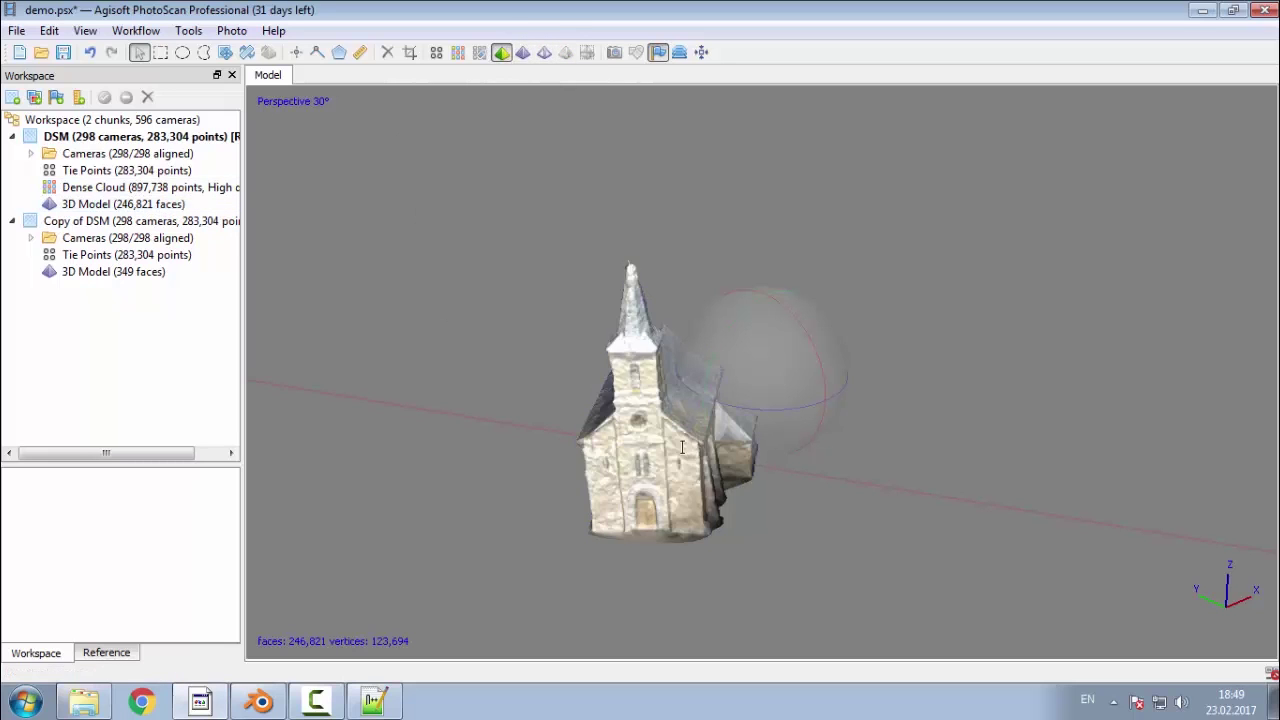
left_click_drag(660, 500, 745, 405)
middle_click_drag(745, 405, 324, 451)
left_click_drag(762, 390, 734, 280)
left_click_drag(735, 404, 705, 364)
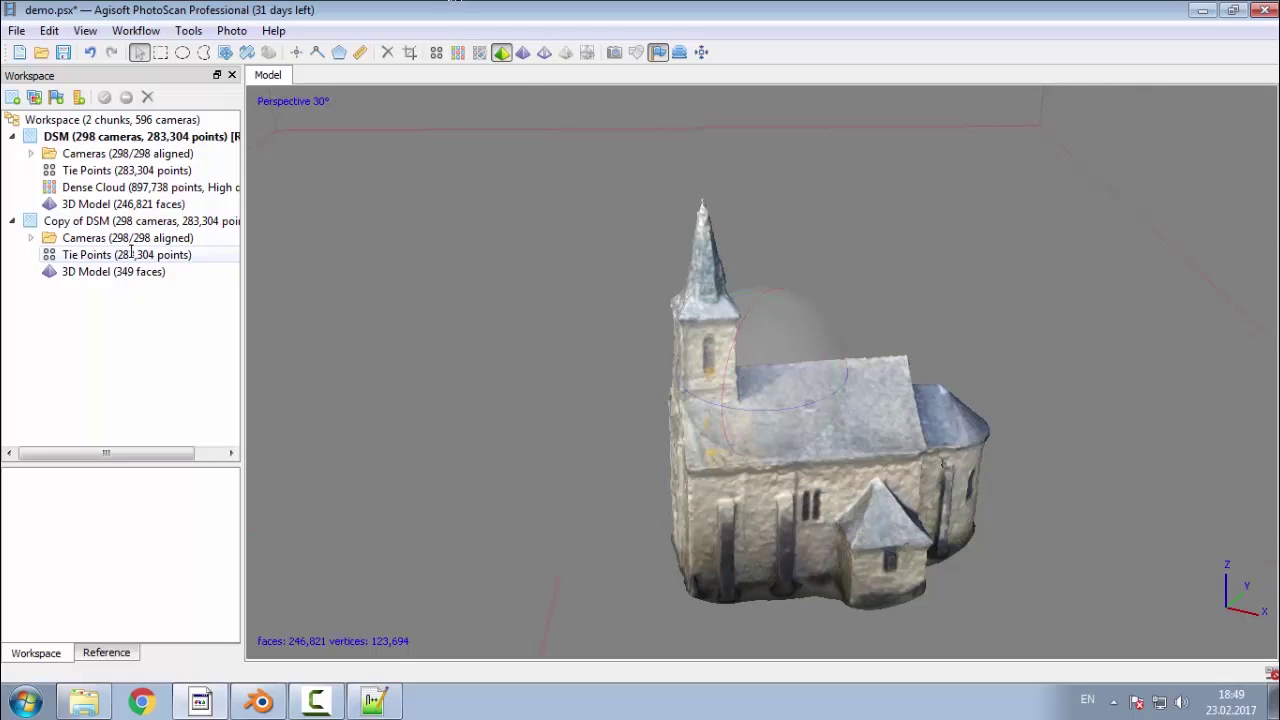
Step: Activate the Copy of DSM chunk, display its model textured, and examine the low-poly church's front and side walls
double_click(148, 221)
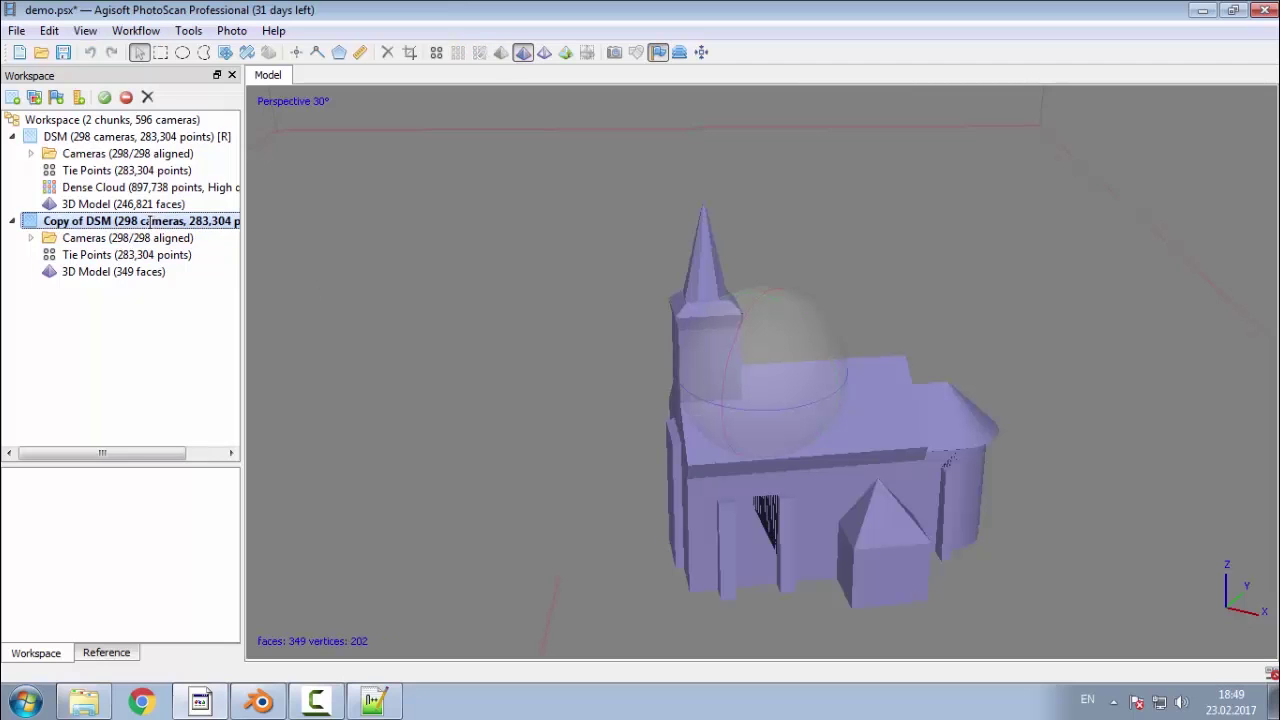
left_click(566, 52)
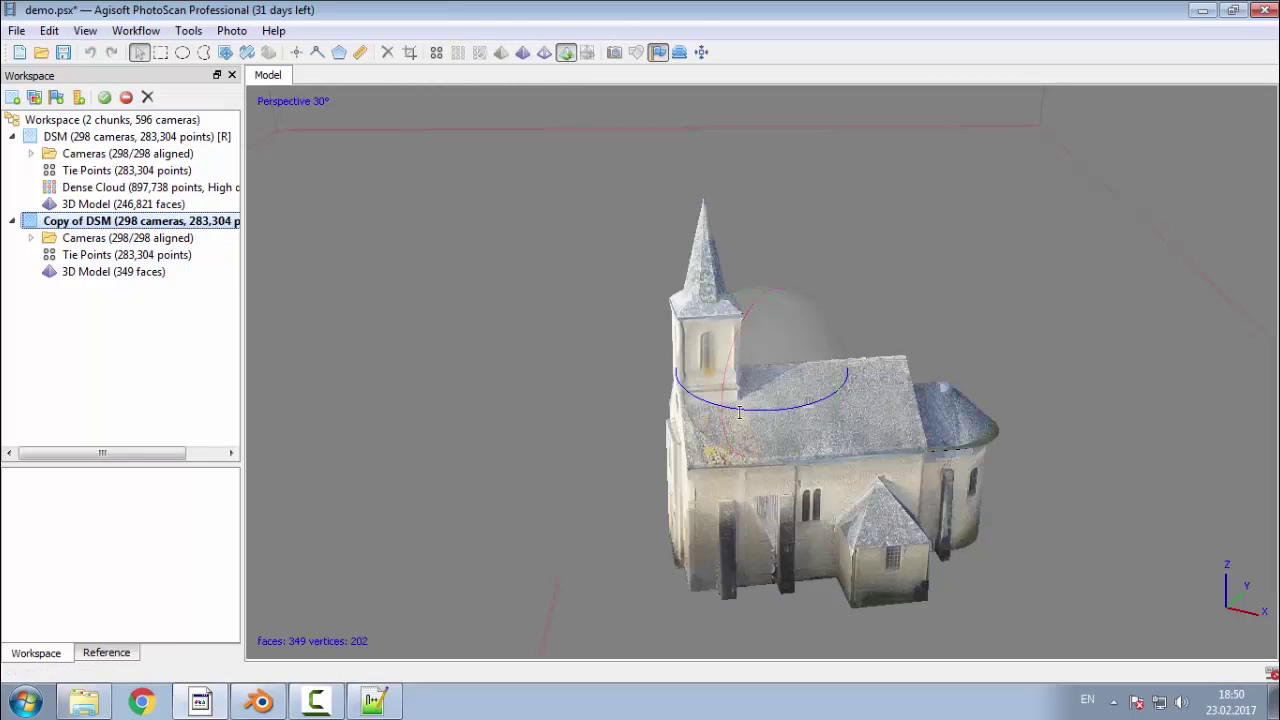
scroll(749, 507, "up", 3)
middle_click_drag(749, 507, 686, 400)
left_click_drag(693, 393, 968, 350)
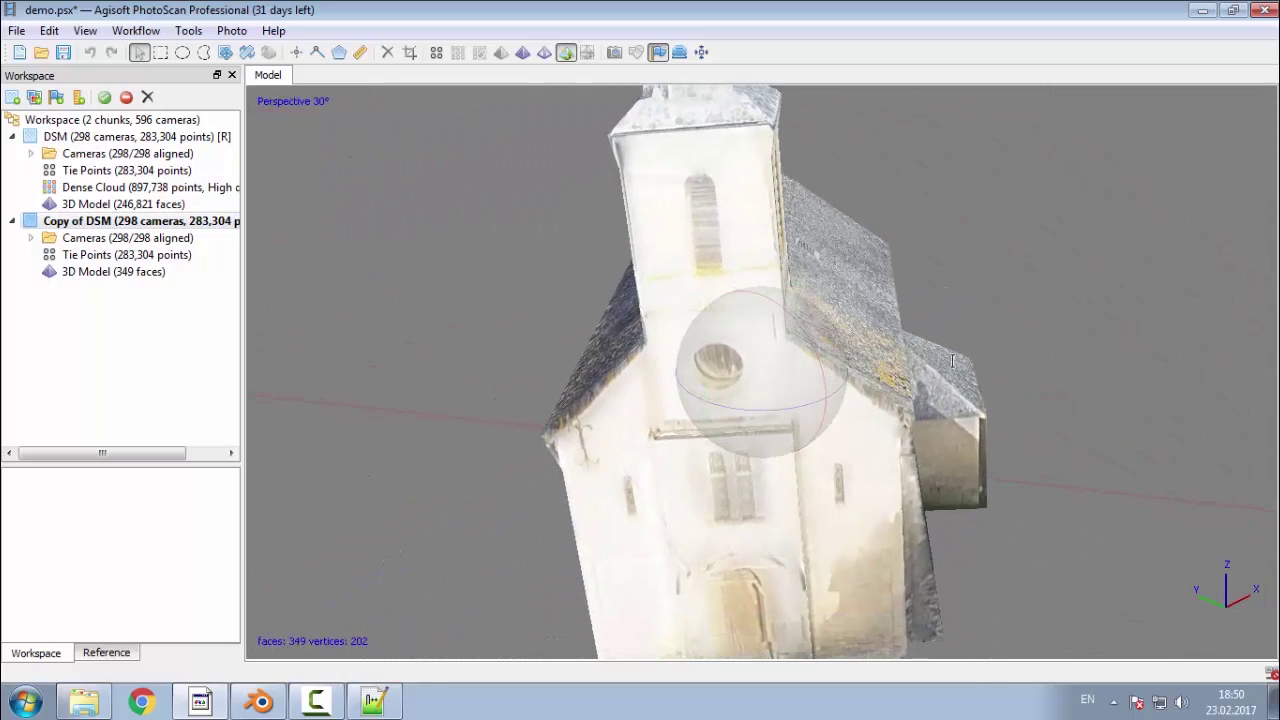
mouse_move(809, 403)
left_mouse_down()
mouse_move(706, 409)
mouse_move(799, 425)
left_mouse_up()
left_click_drag(721, 405, 632, 375)
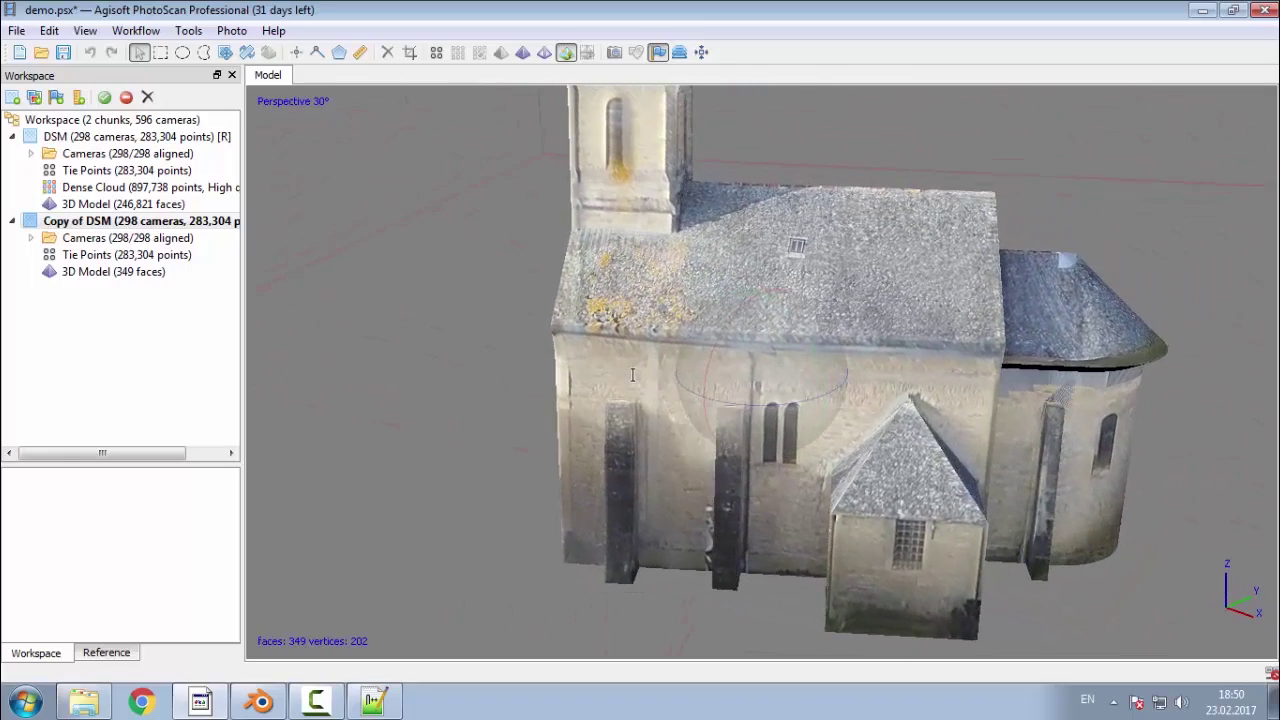
Step: Examine the texture on the low-poly church's spire, tower and opposite roof side close up
left_click_drag(743, 408, 720, 514)
scroll(644, 443, "up", 5)
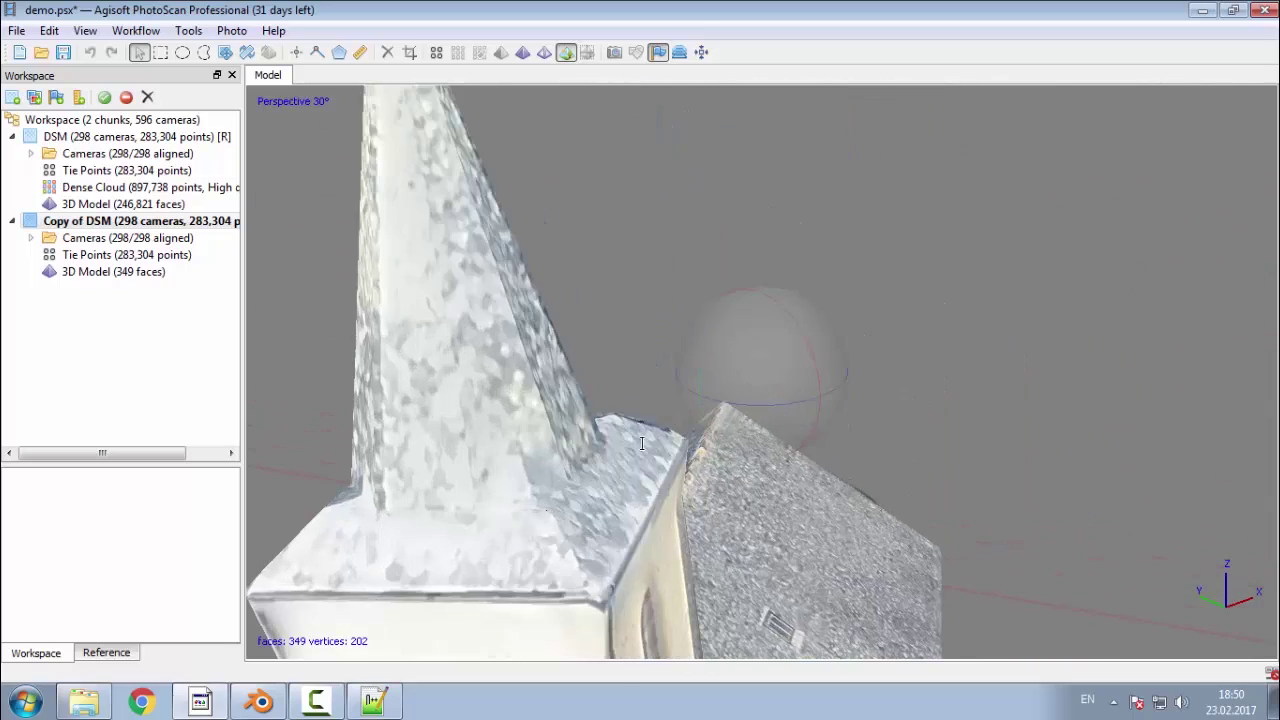
left_click_drag(641, 440, 621, 509)
scroll(621, 506, "up", 1)
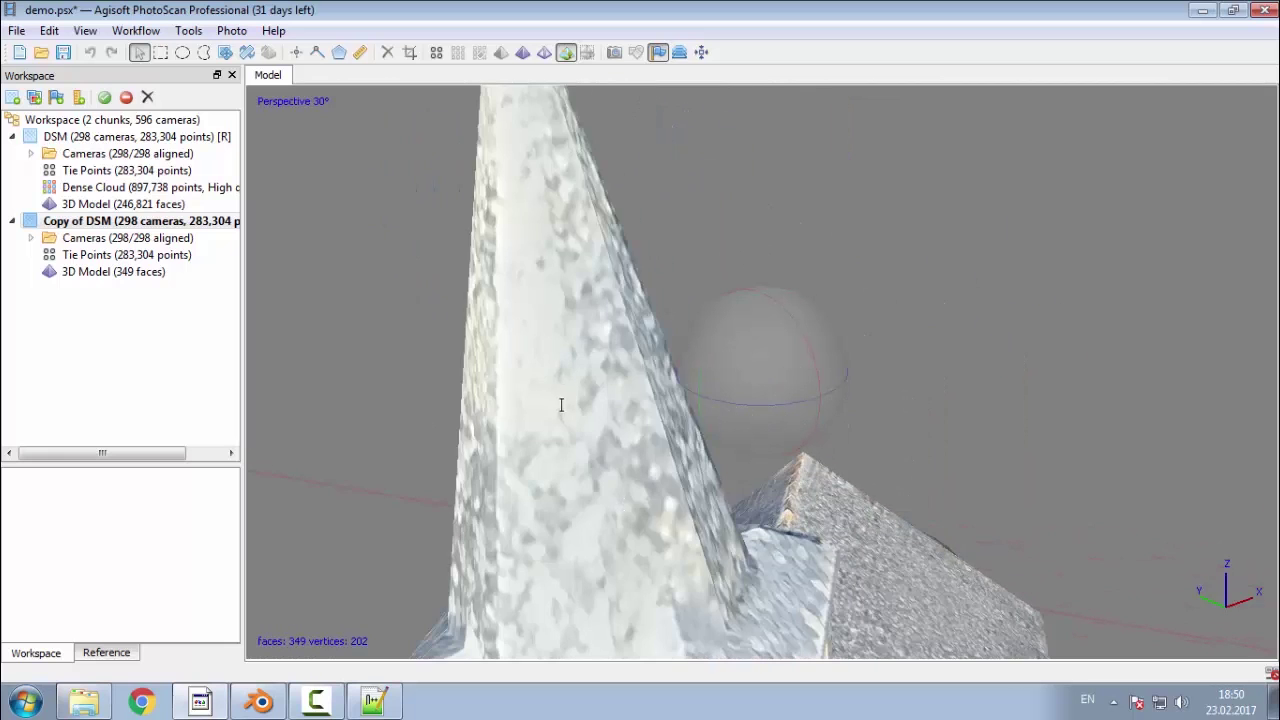
scroll(558, 404, "down", 3)
left_click_drag(740, 402, 358, 208)
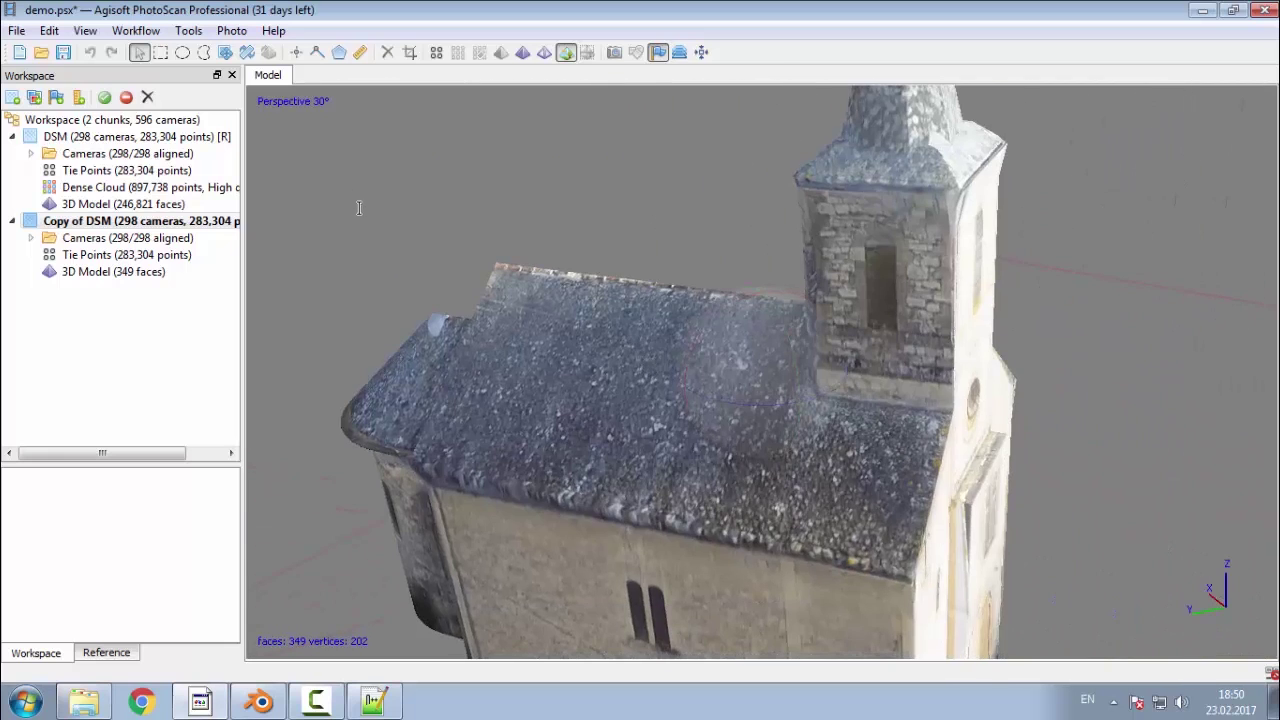
Step: Activate the DSM chunk and examine the dense model's tower and spire close up for comparison
double_click(105, 136)
middle_click_drag(758, 320, 704, 499)
scroll(793, 449, "up", 1)
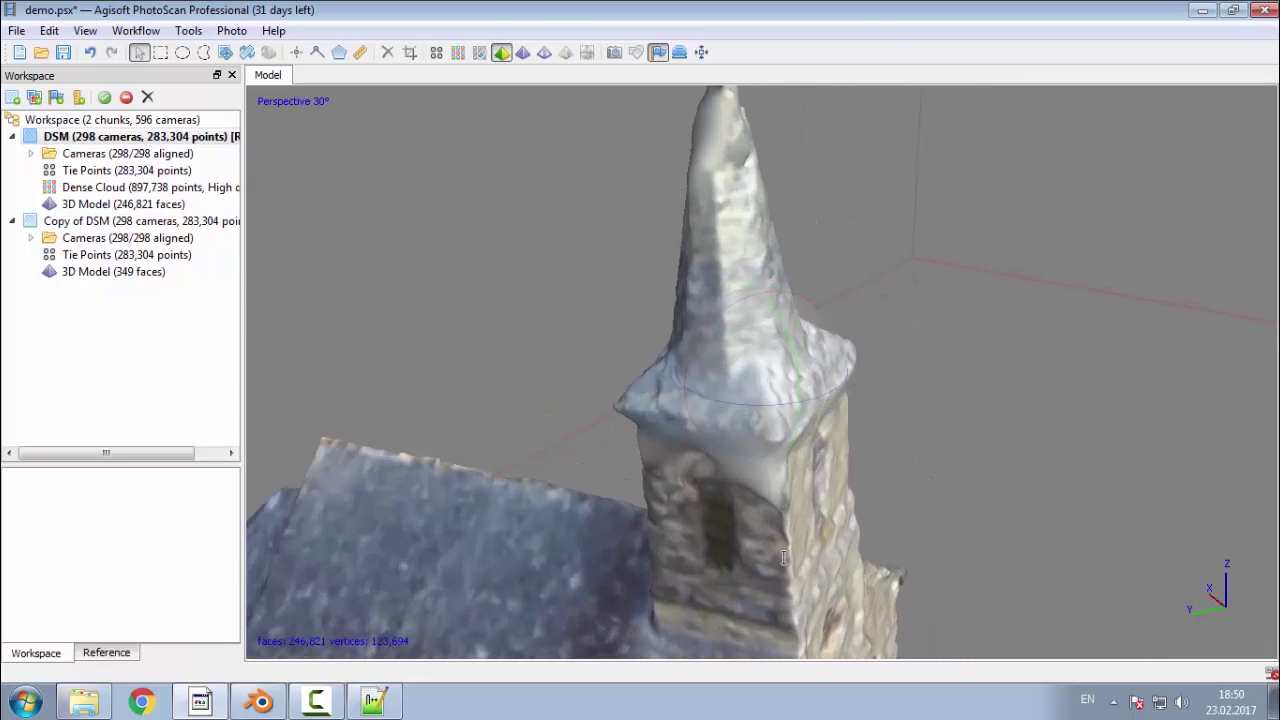